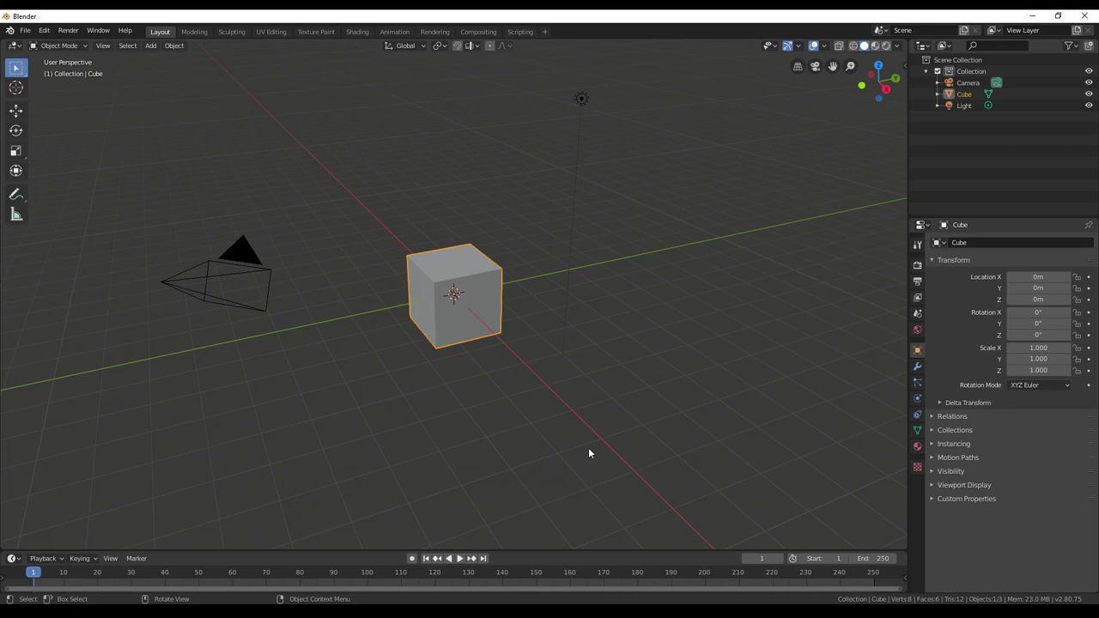
# Delete the default cube, camera and light from the scene
pyautogui.moveTo(469, 437); pyautogui.dragTo(479, 413, button='middle')
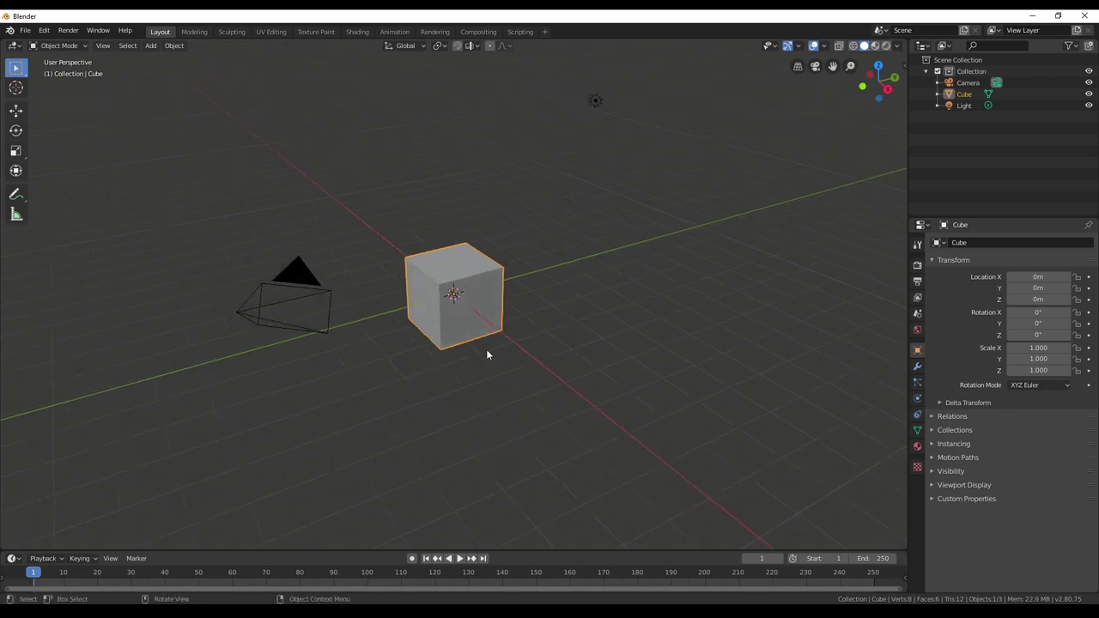
pyautogui.press('Delete')
pyautogui.click(967, 82)
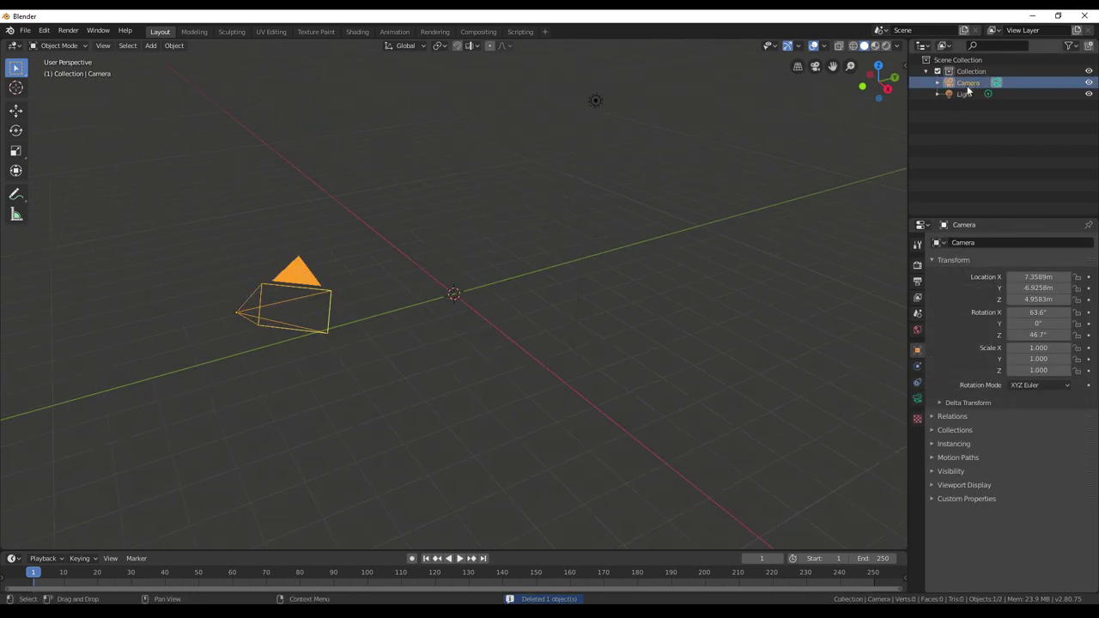
pyautogui.rightClick(963, 82)
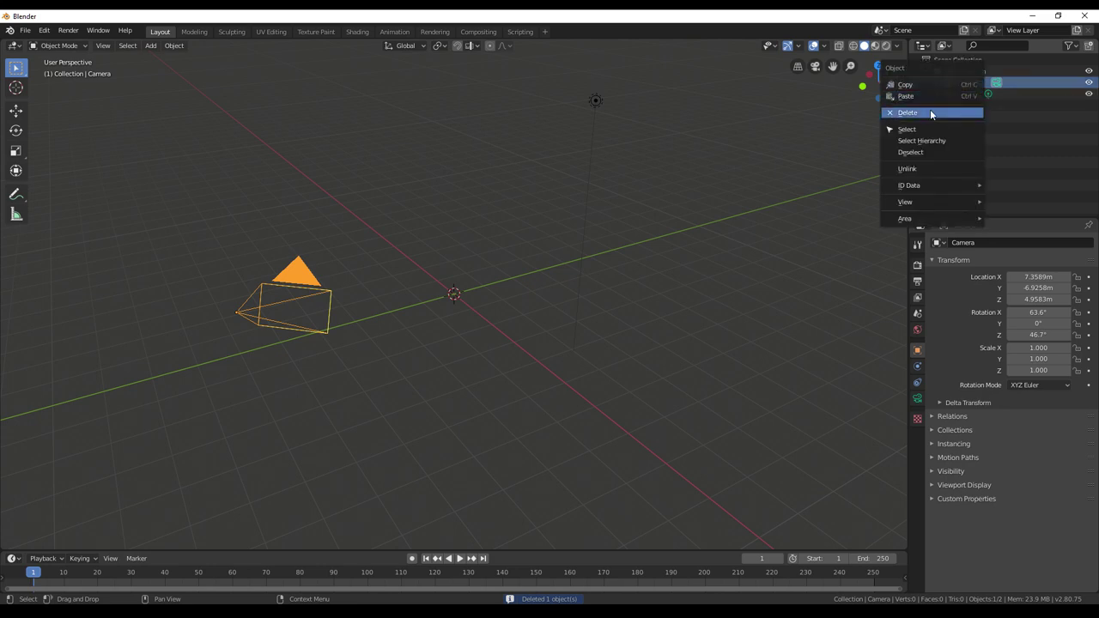
pyautogui.click(930, 109)
pyautogui.rightClick(960, 83)
pyautogui.click(949, 82)
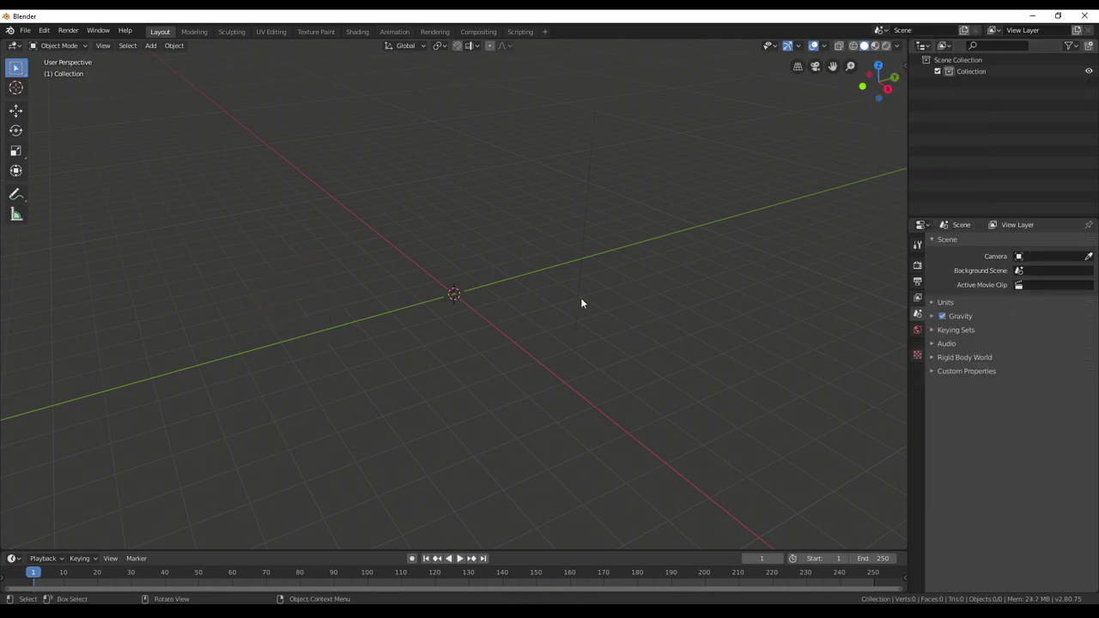
# Add a mesh cylinder at the scene origin
pyautogui.click(150, 45)
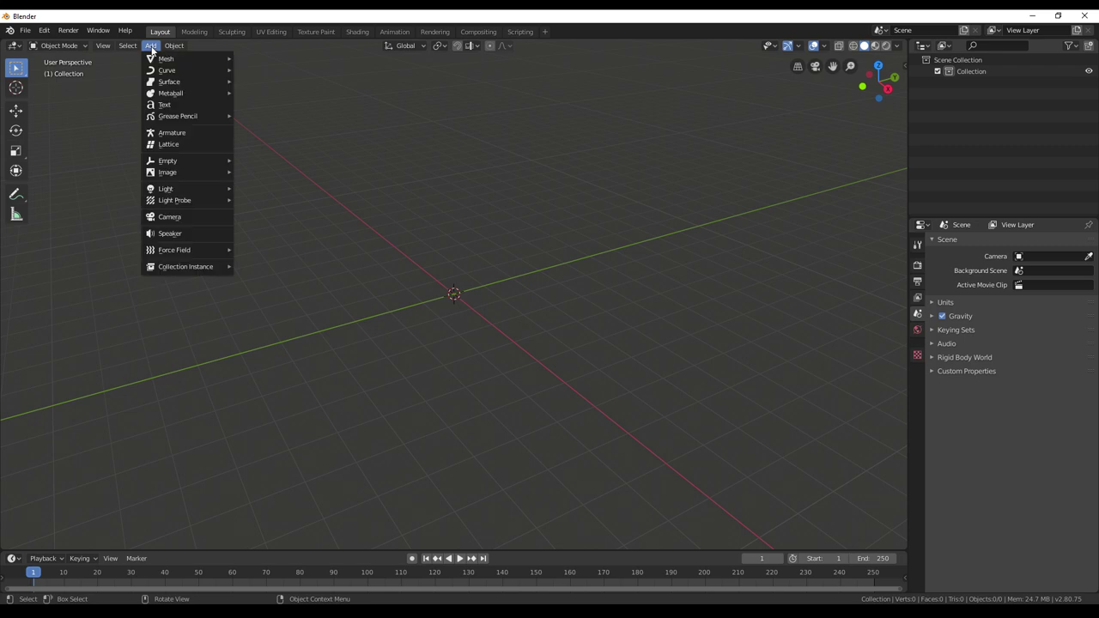
pyautogui.moveTo(176, 60)
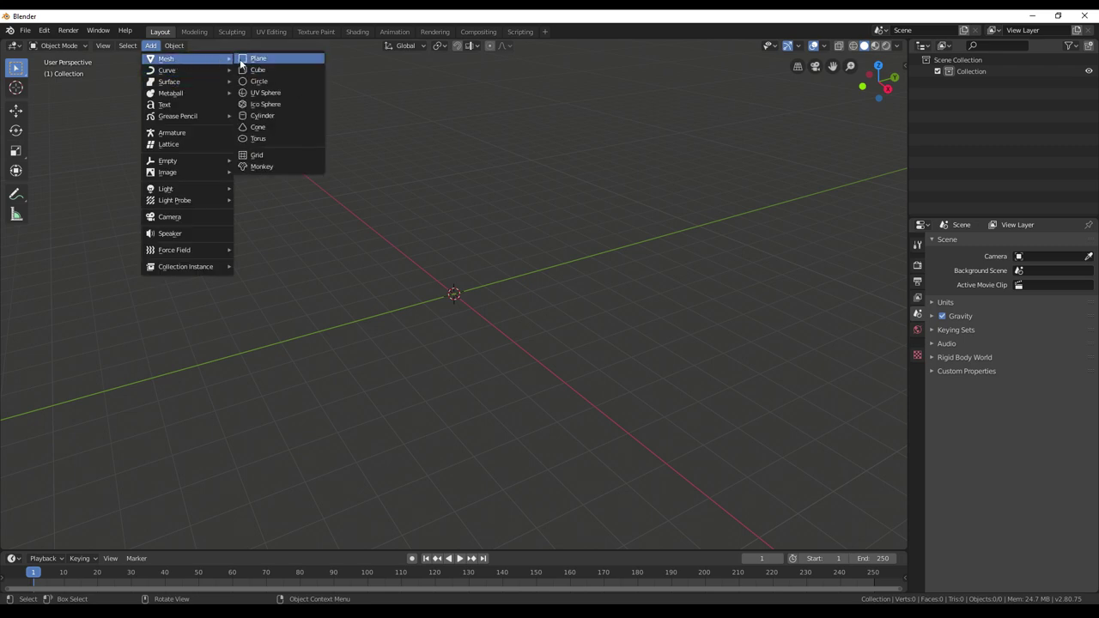
pyautogui.click(268, 115)
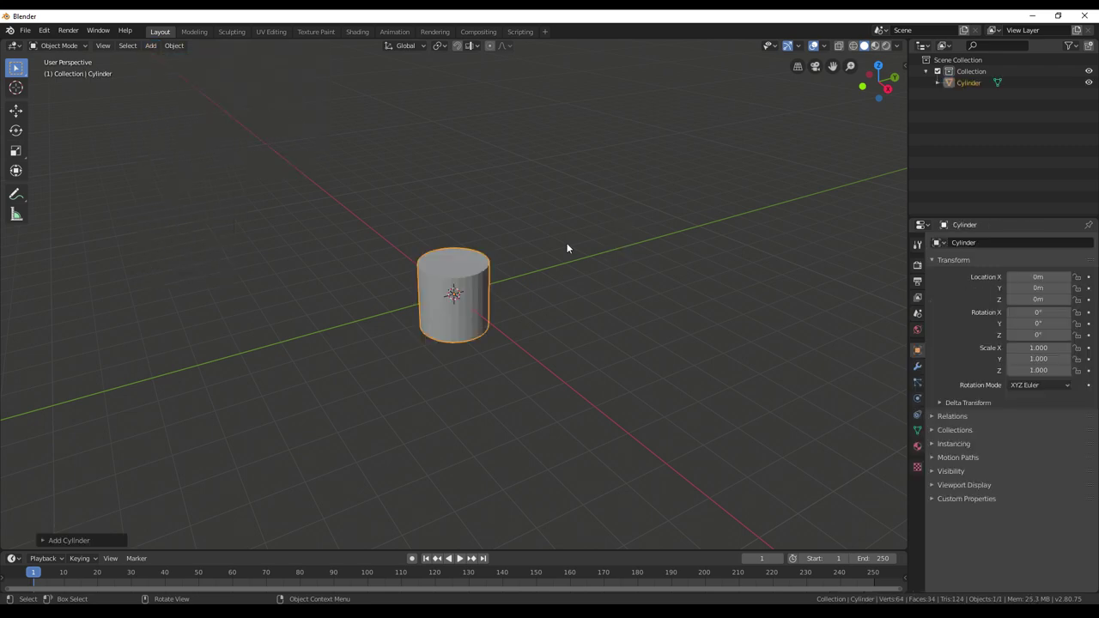
# Rotate the cylinder freehand so that it lies on its side
pyautogui.moveTo(572, 248); pyautogui.dragTo(488, 313, button='middle')
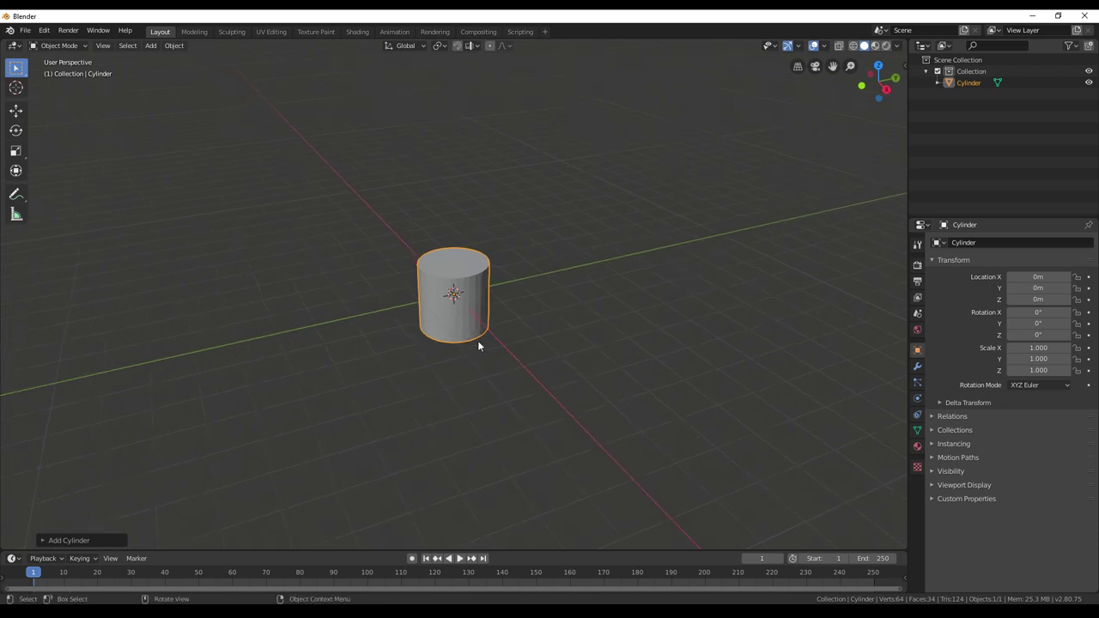
pyautogui.press('r')
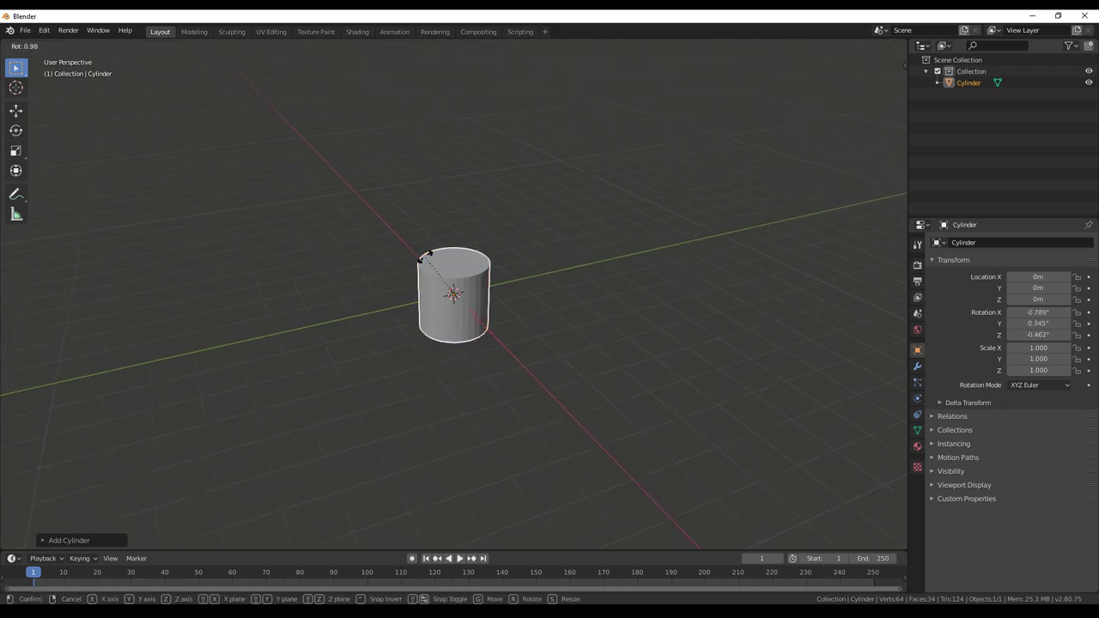
pyautogui.click(314, 380)
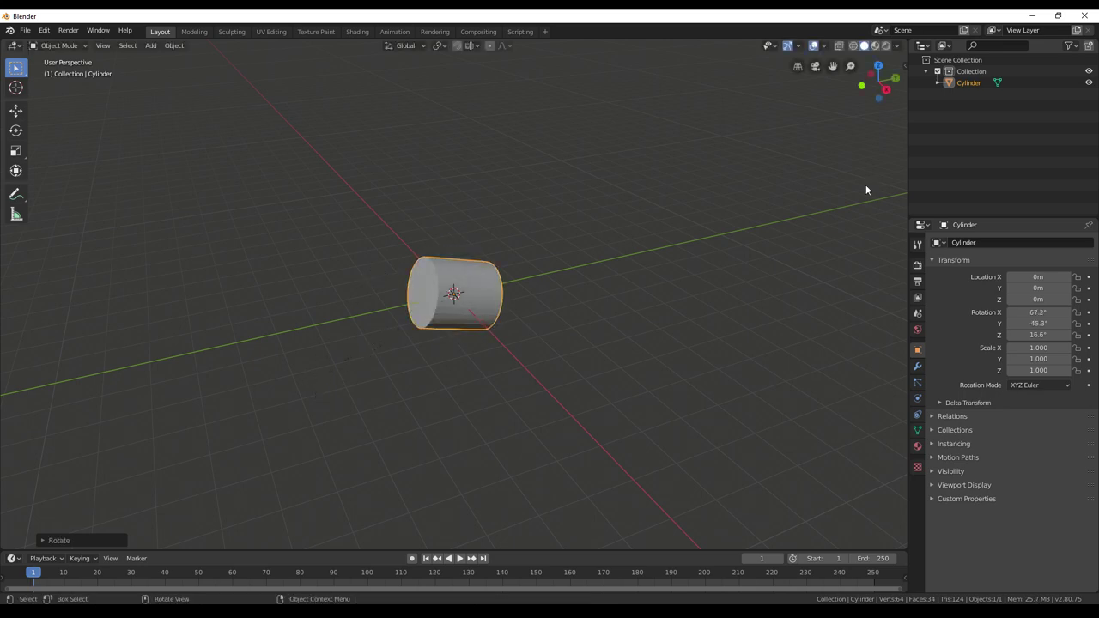
# Set the cylinder's rotation to X 90°, Y 0° and Z 0°
pyautogui.press('n')
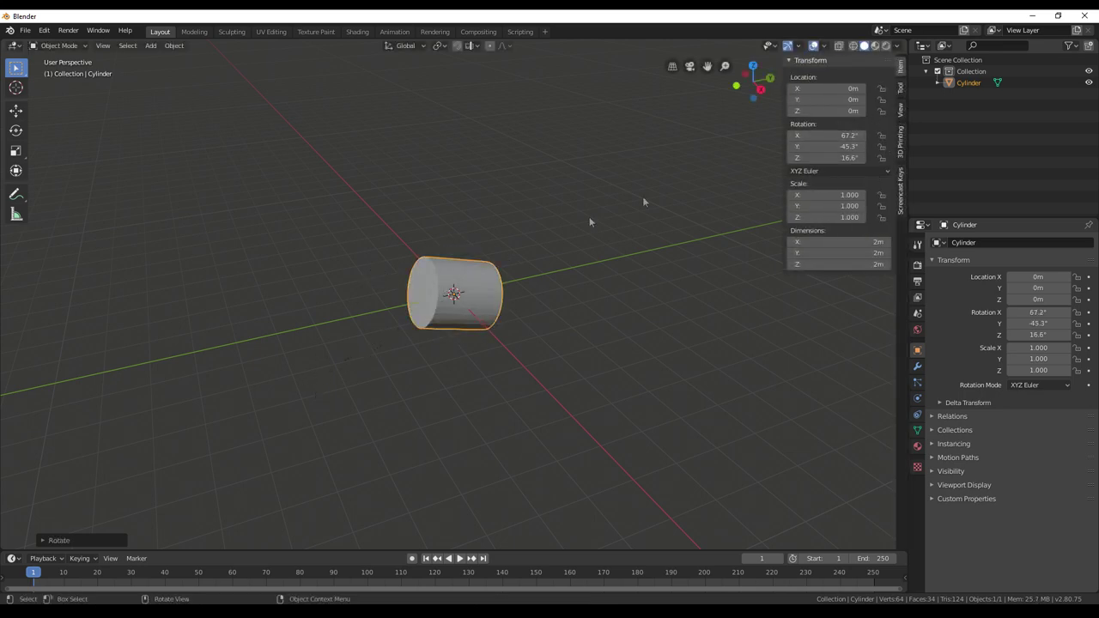
pyautogui.click(848, 135)
pyautogui.write('90')
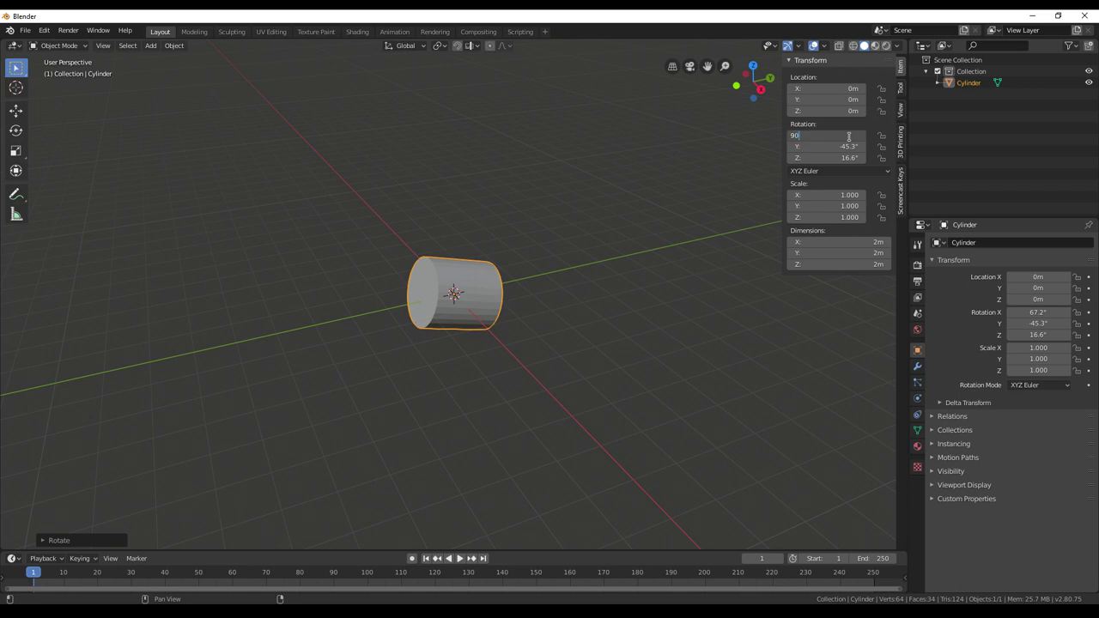
pyautogui.press('Return')
pyautogui.click(846, 146)
pyautogui.write('0')
pyautogui.press('Return')
pyautogui.click(846, 157)
pyautogui.write('0')
pyautogui.press('Return')
pyautogui.moveTo(712, 198); pyautogui.dragTo(453, 315, button='middle')
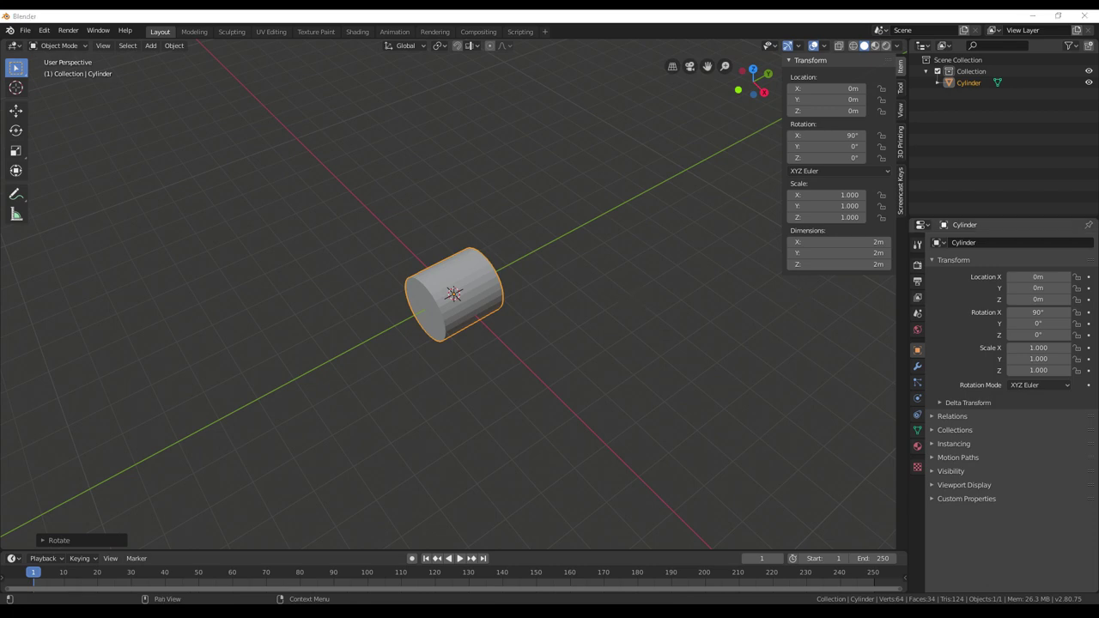
# Try setting the cylinder's Y dimension to 56.39 m without applying its rotation
pyautogui.scroll(-3, 617, 307)
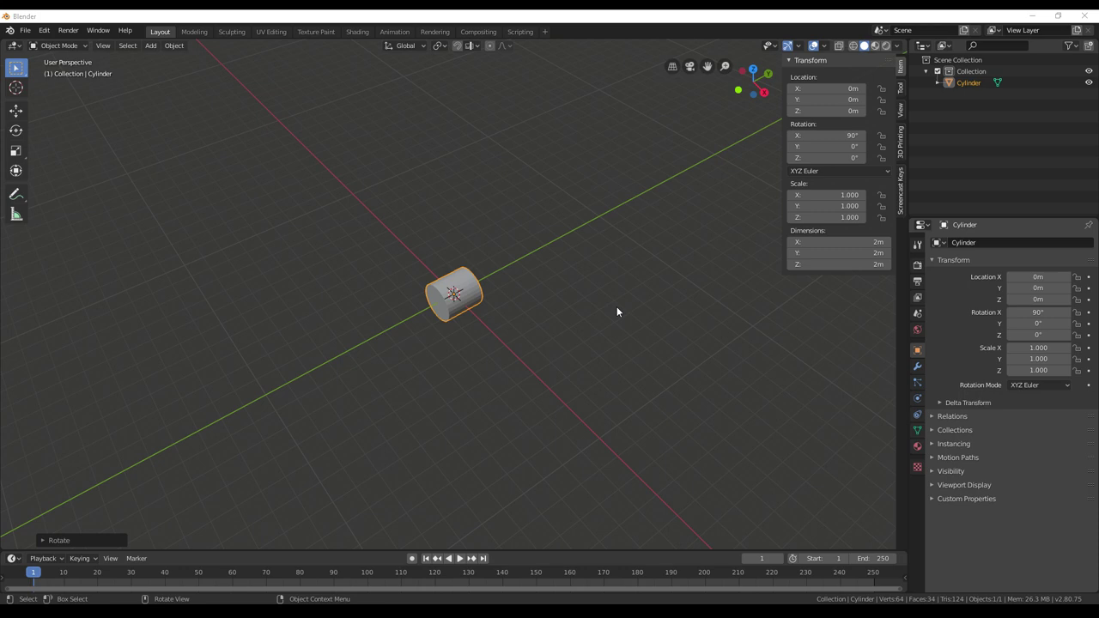
pyautogui.scroll(-1, 570, 322)
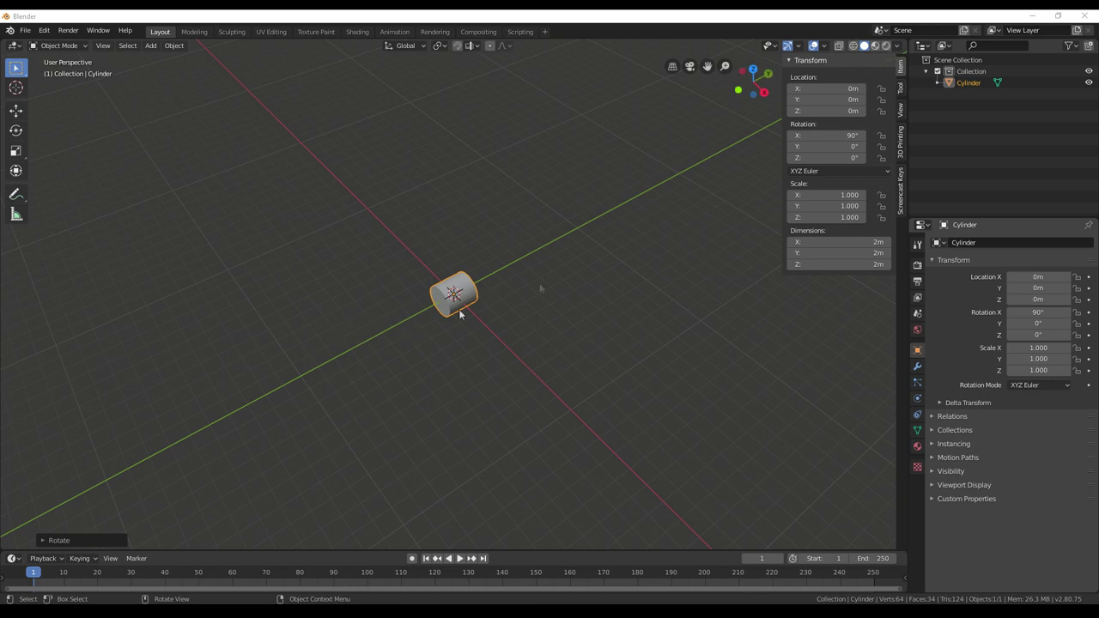
pyautogui.click(874, 252)
pyautogui.write('56.39')
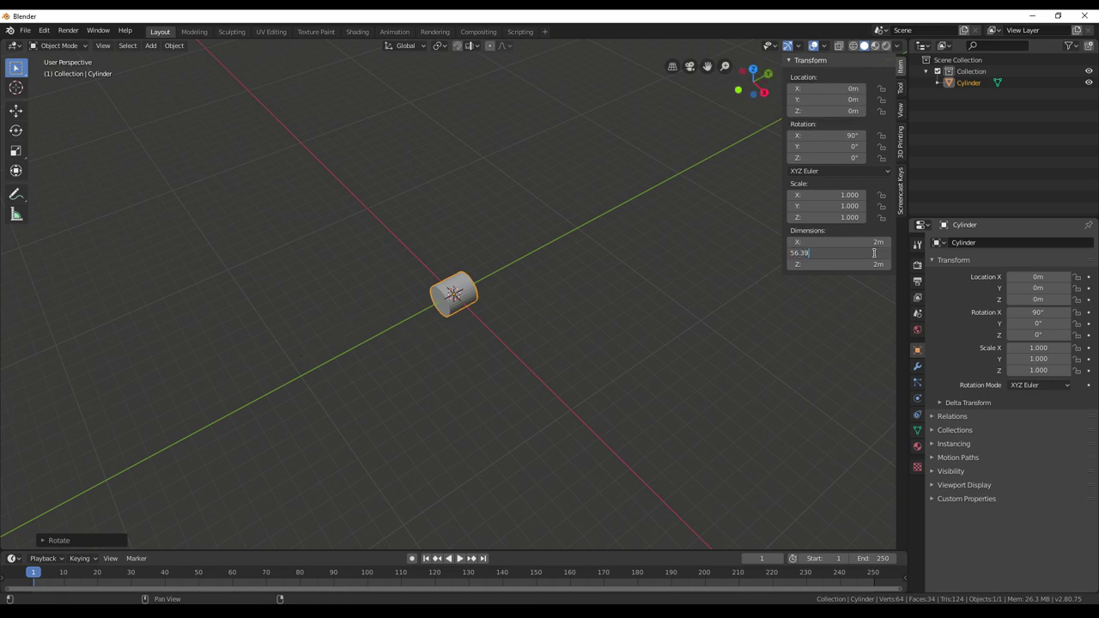
pyautogui.press('Return')
pyautogui.moveTo(659, 390)
pyautogui.mouseDown(button='middle')
pyautogui.moveTo(631, 361)
pyautogui.moveTo(658, 370)
pyautogui.mouseUp(button='middle')
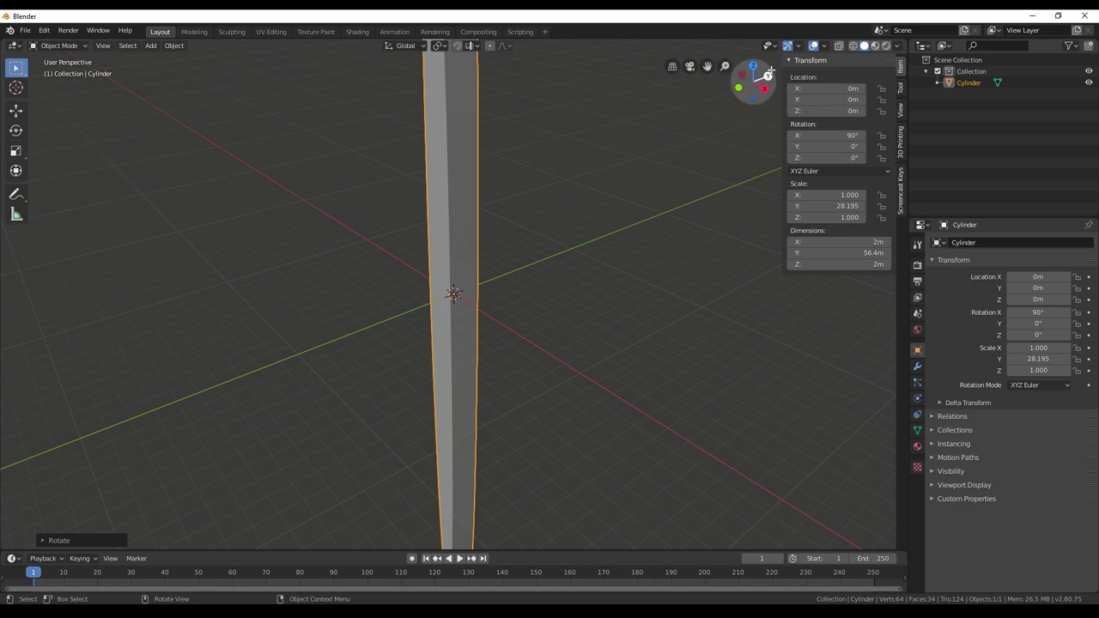
pyautogui.click(865, 251)
pyautogui.click(783, 332)
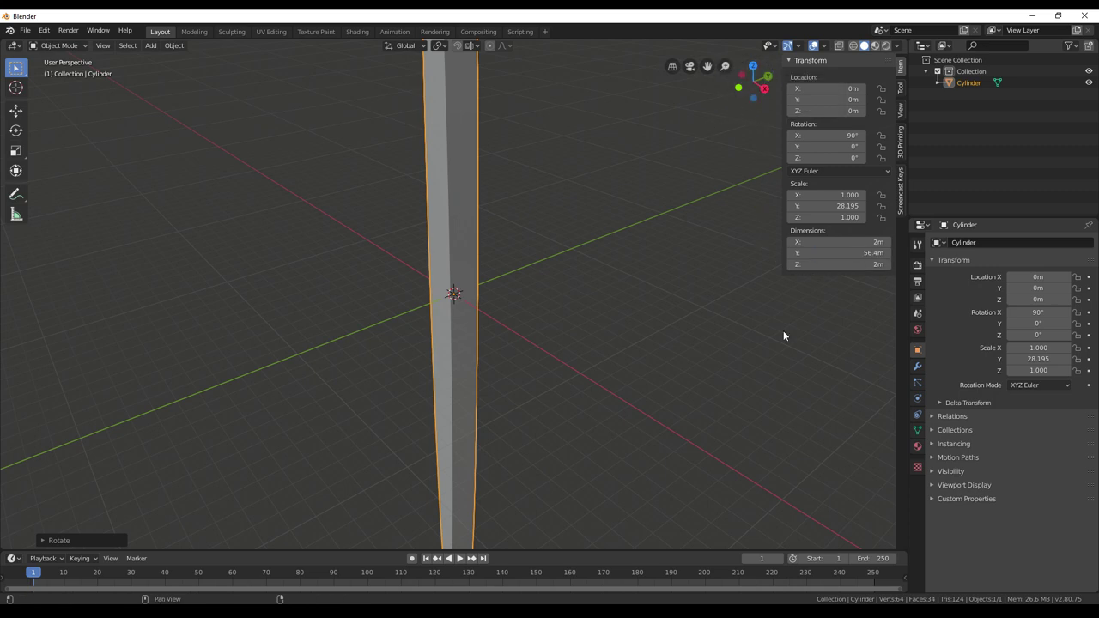
# Undo the cylinder's Y dimension change
pyautogui.hotkey('ctrl', 'z')
pyautogui.hotkey('ctrl', 'z')
pyautogui.hotkey('ctrl', 'z')
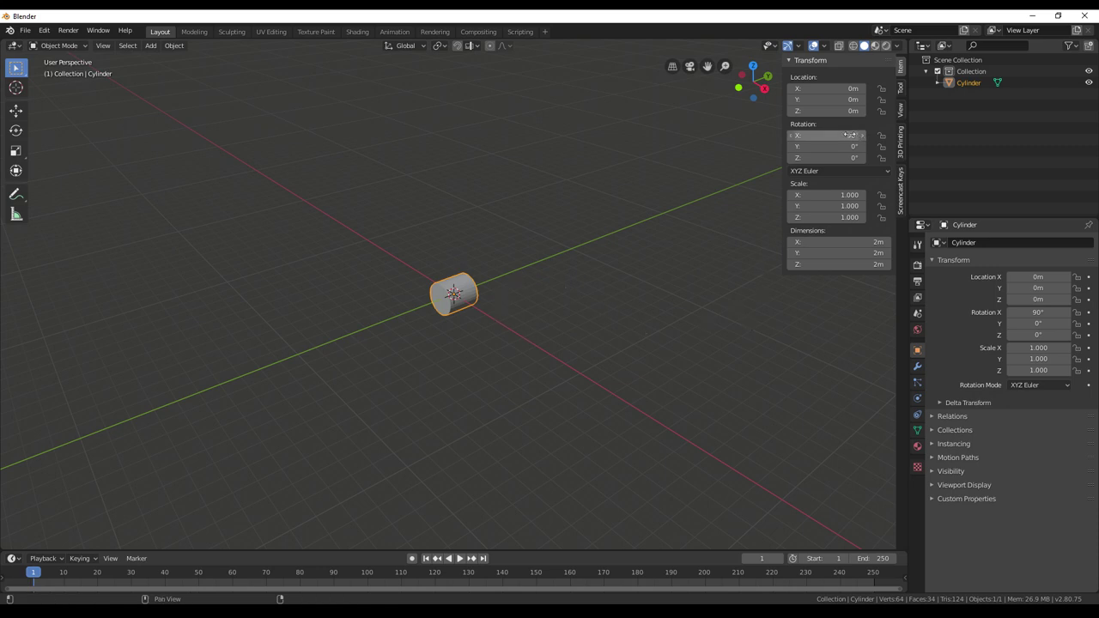
# Apply the cylinder's rotation to its mesh data
pyautogui.scroll(1, 673, 374)
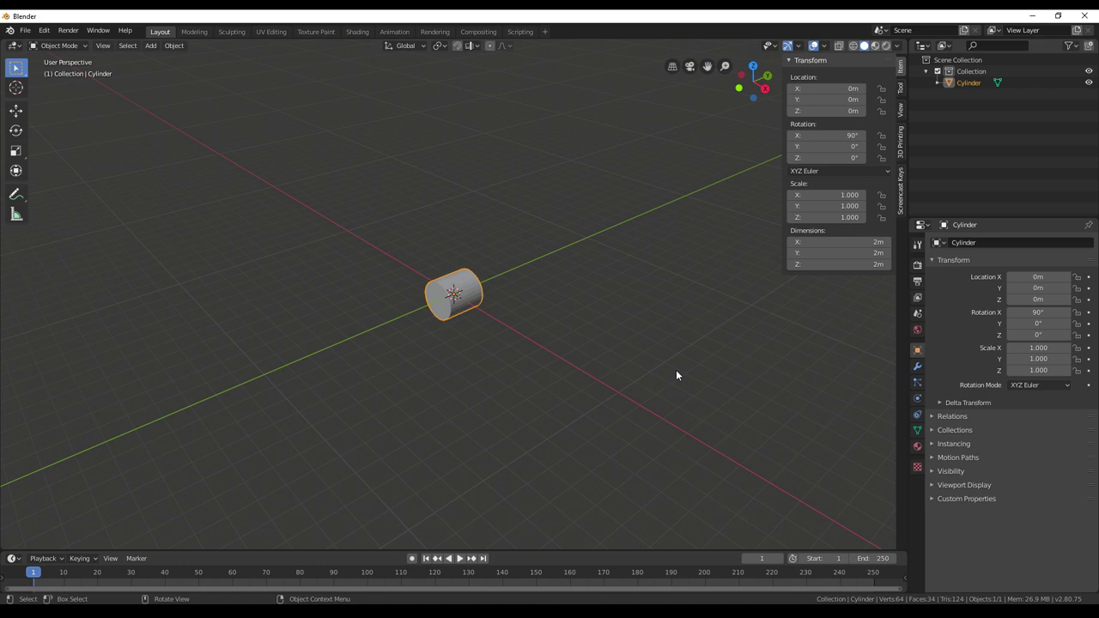
pyautogui.hotkey('ctrl', 'a')
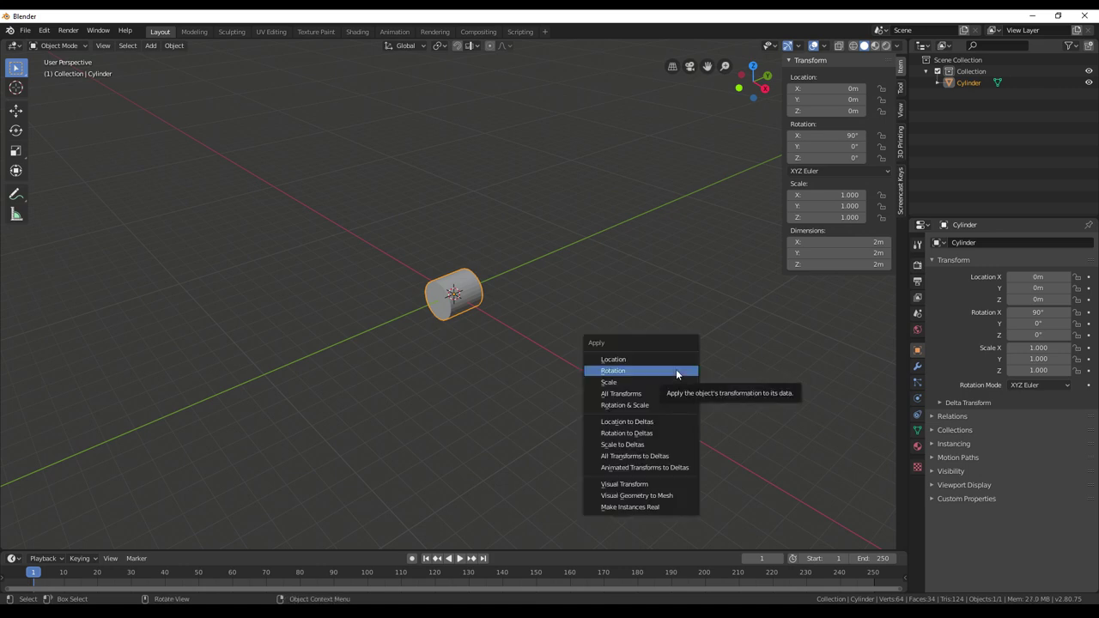
pyautogui.click(675, 371)
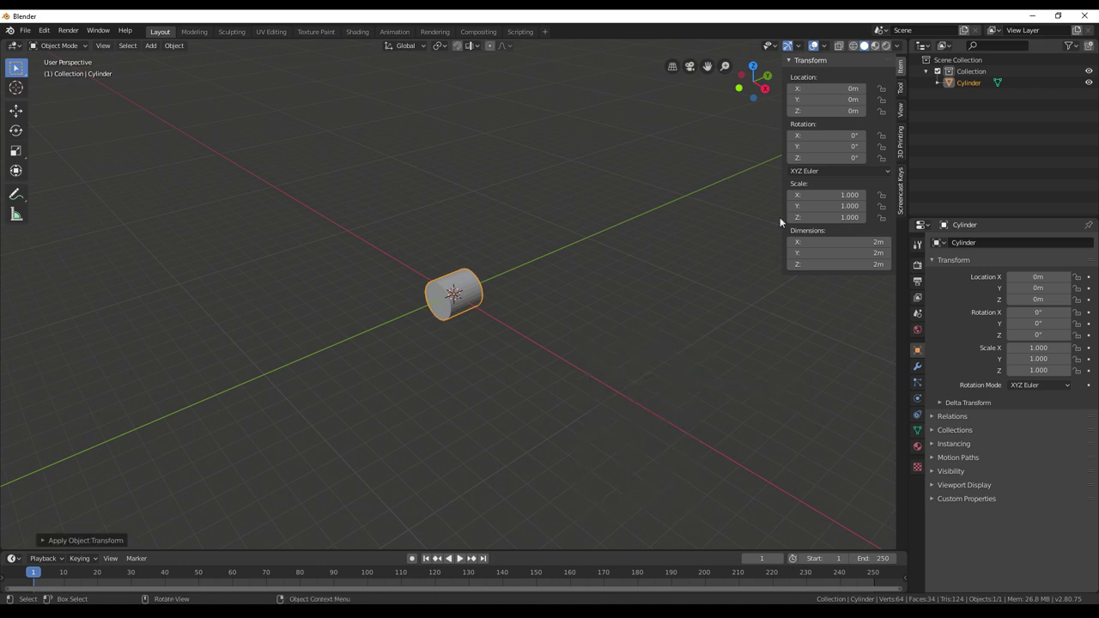
# Set the cylinder's Y dimension to 56.39 m
pyautogui.click(864, 253)
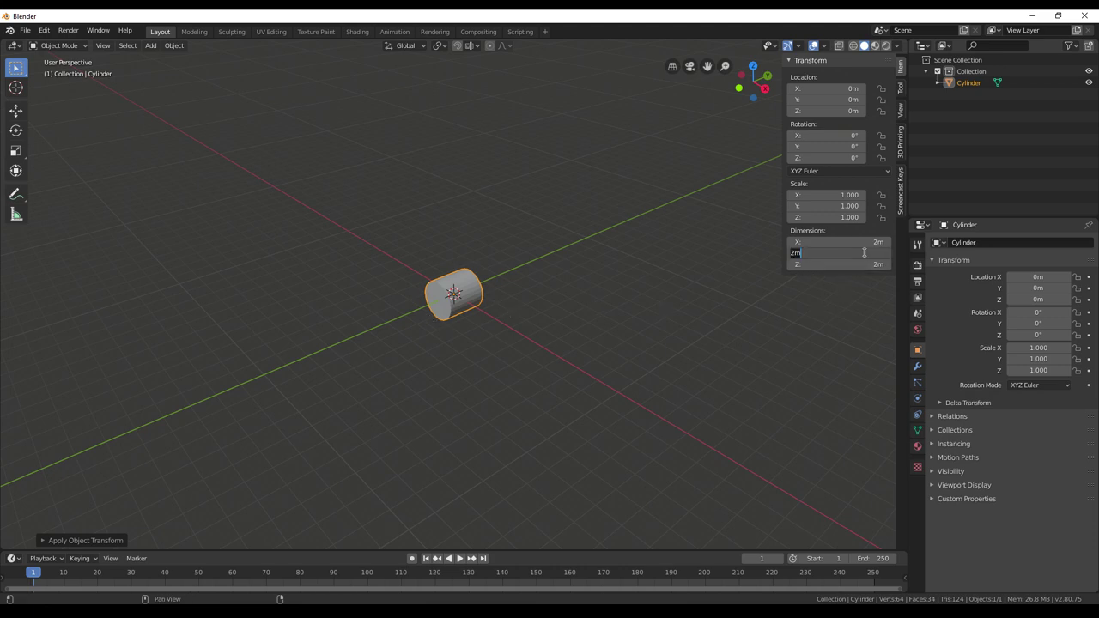
pyautogui.write('56.39')
pyautogui.press('Return')
# Move the long cylinder in the positive Y direction to a Y location of about 15.97 m
pyautogui.scroll(-5, 455, 389)
pyautogui.moveTo(455, 389); pyautogui.dragTo(566, 386, button='middle')
pyautogui.moveTo(639, 389); pyautogui.dragTo(589, 363, button='middle')
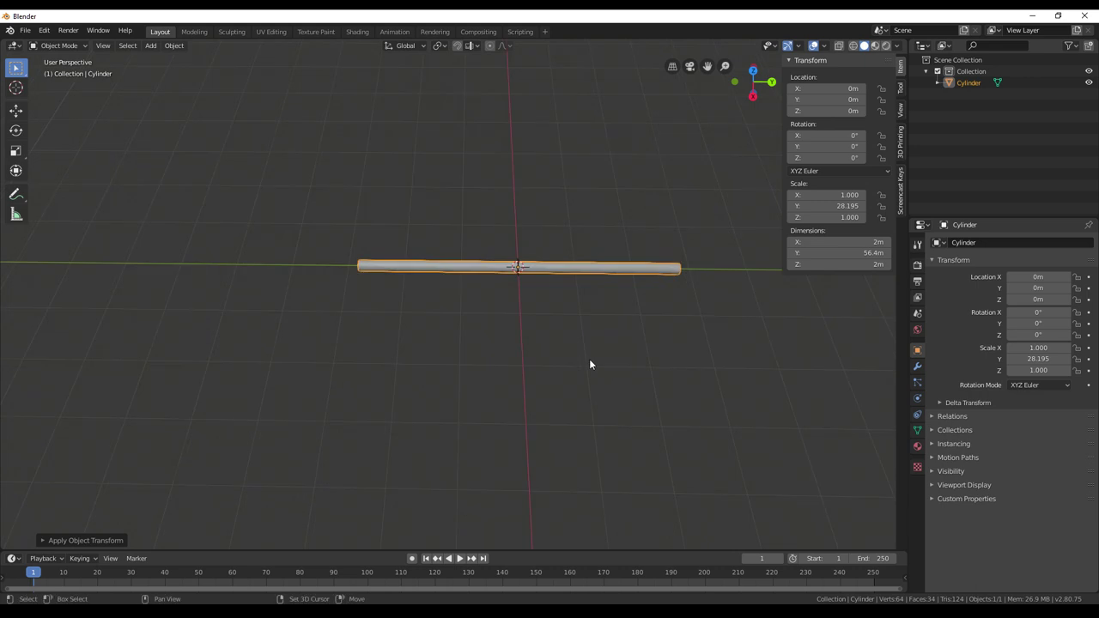
pyautogui.scroll(2, 589, 361)
pyautogui.keyDown('shift'); pyautogui.moveTo(599, 316); pyautogui.dragTo(521, 359, button='middle'); pyautogui.keyUp('shift')
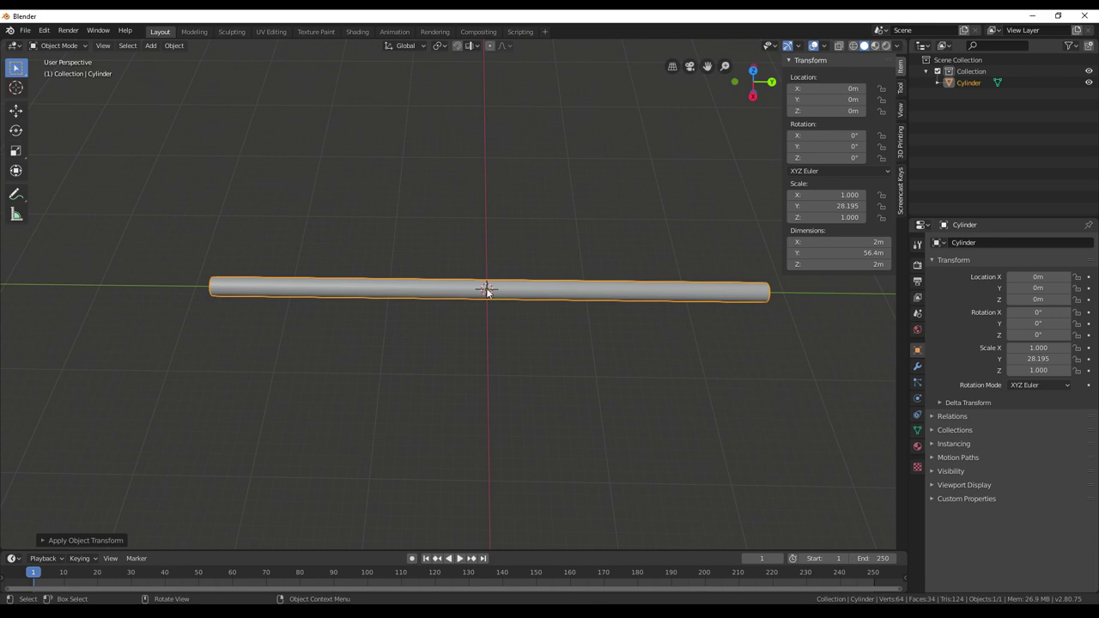
pyautogui.moveTo(524, 342); pyautogui.dragTo(530, 369, button='middle')
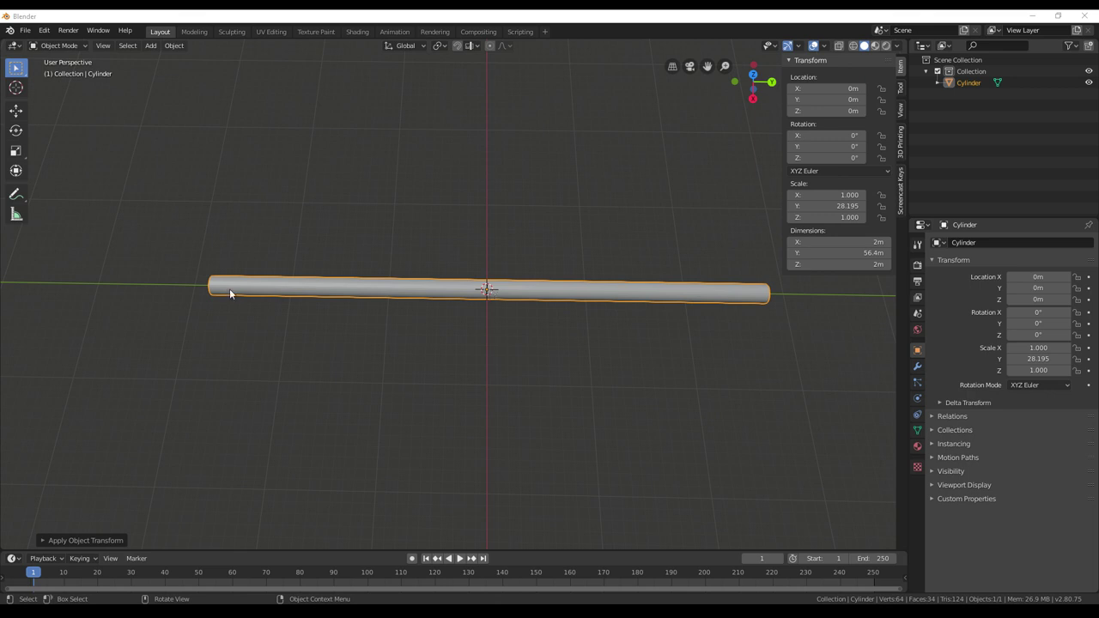
pyautogui.moveTo(538, 345)
pyautogui.mouseDown(button='middle')
pyautogui.moveTo(563, 348)
pyautogui.moveTo(552, 351)
pyautogui.mouseUp(button='middle')
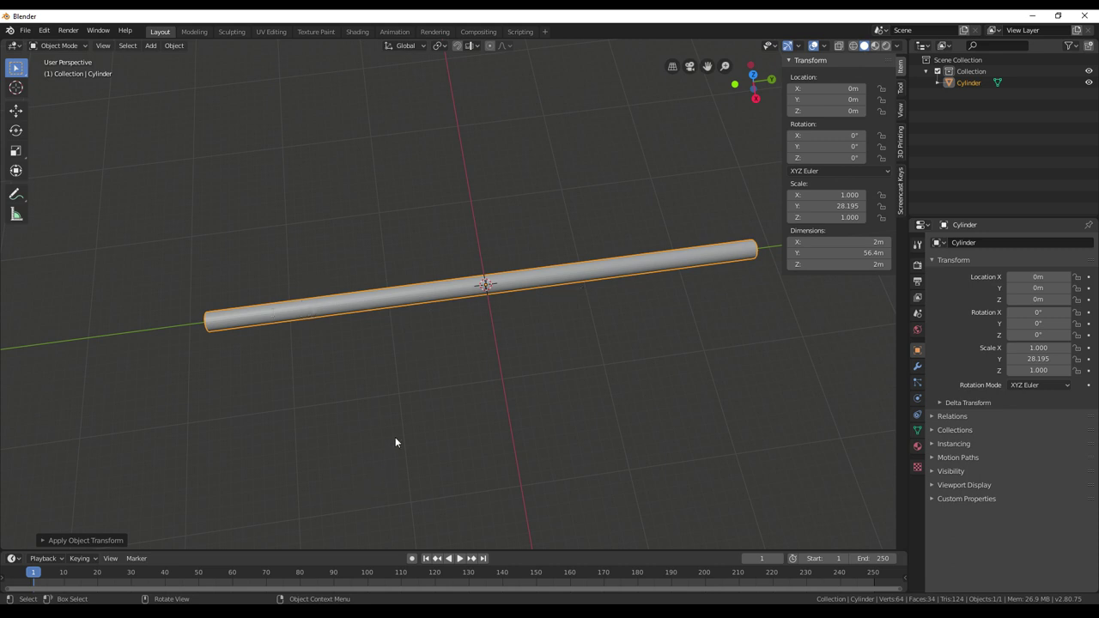
pyautogui.moveTo(512, 314); pyautogui.dragTo(489, 304, button='middle')
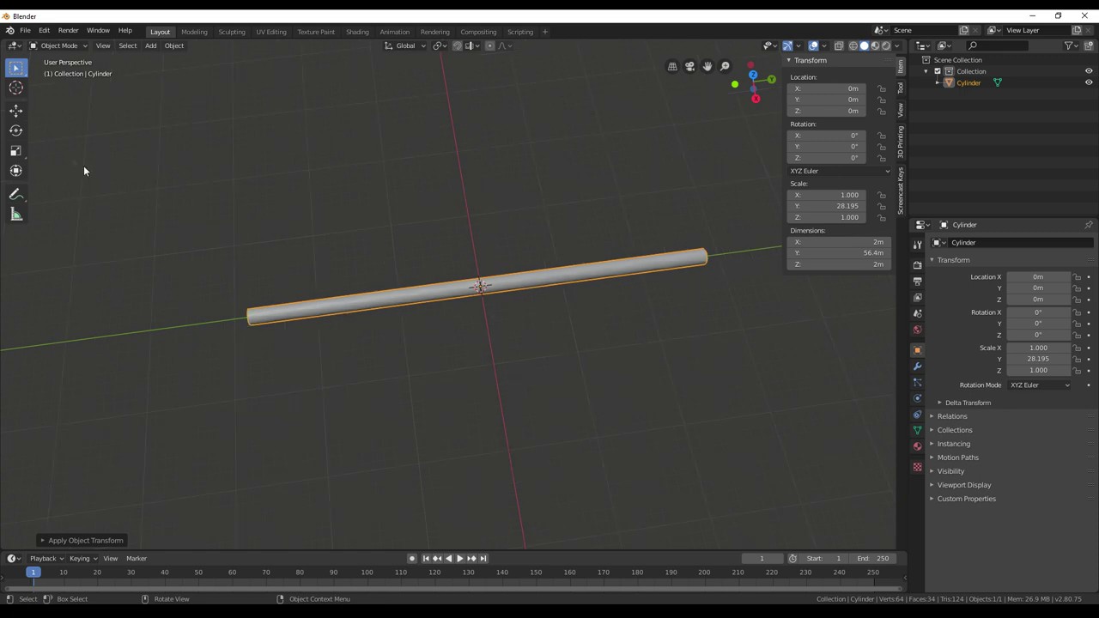
pyautogui.click(16, 110)
pyautogui.moveTo(523, 283); pyautogui.dragTo(642, 273)
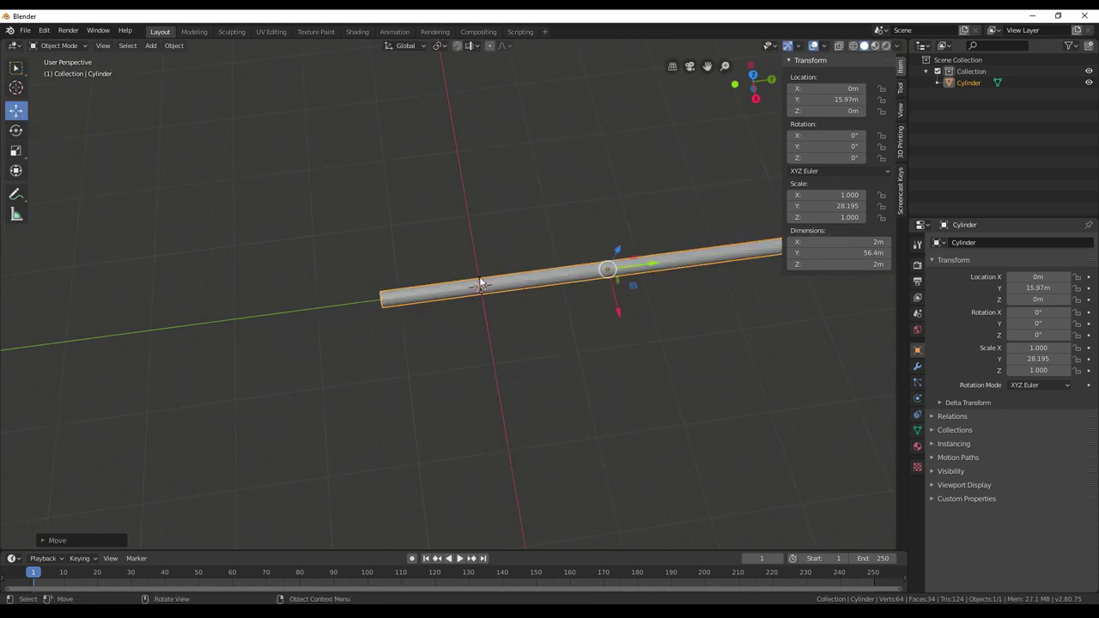
# Examine the moved cylinder's position relative to the world origin from several angles
pyautogui.scroll(-4, 549, 371)
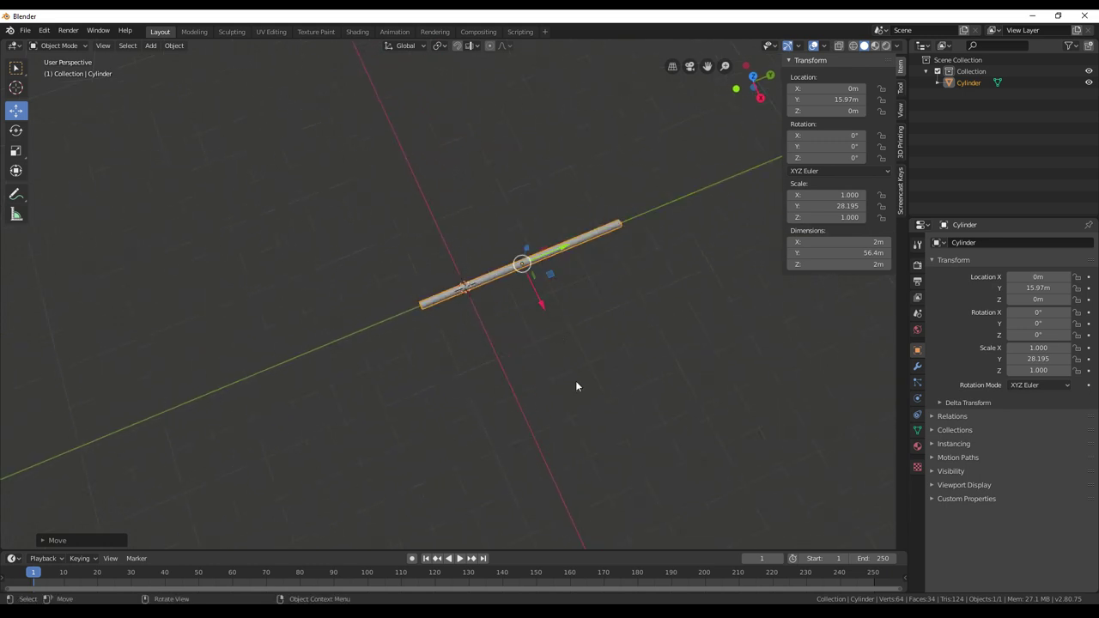
pyautogui.scroll(3, 576, 386)
pyautogui.moveTo(608, 396); pyautogui.dragTo(561, 300, button='middle')
pyautogui.scroll(3, 588, 356)
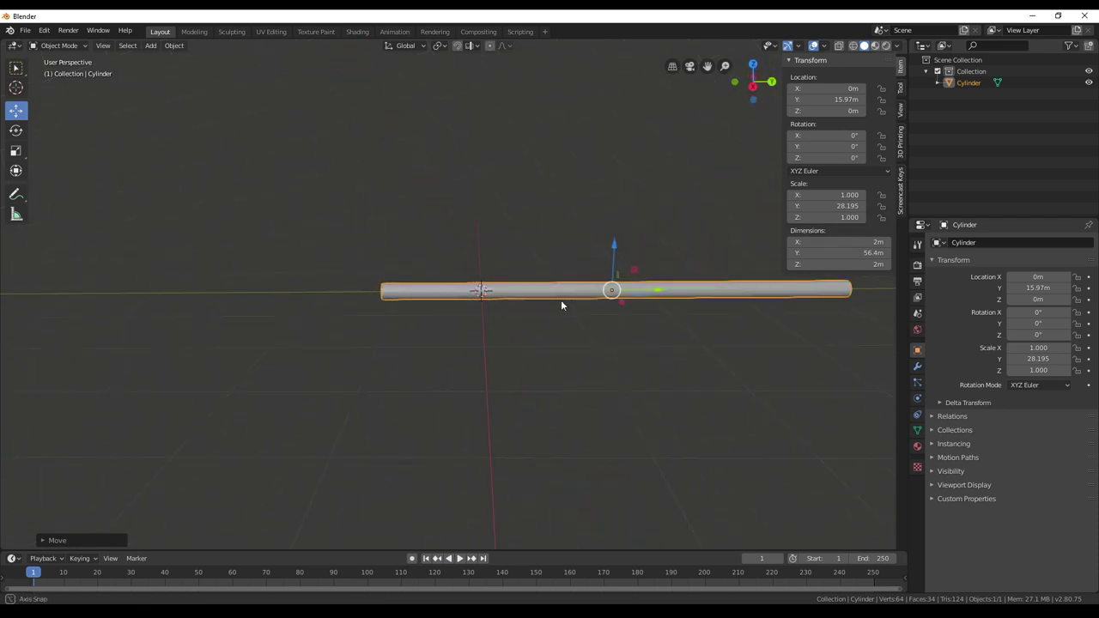
pyautogui.scroll(-1, 581, 357)
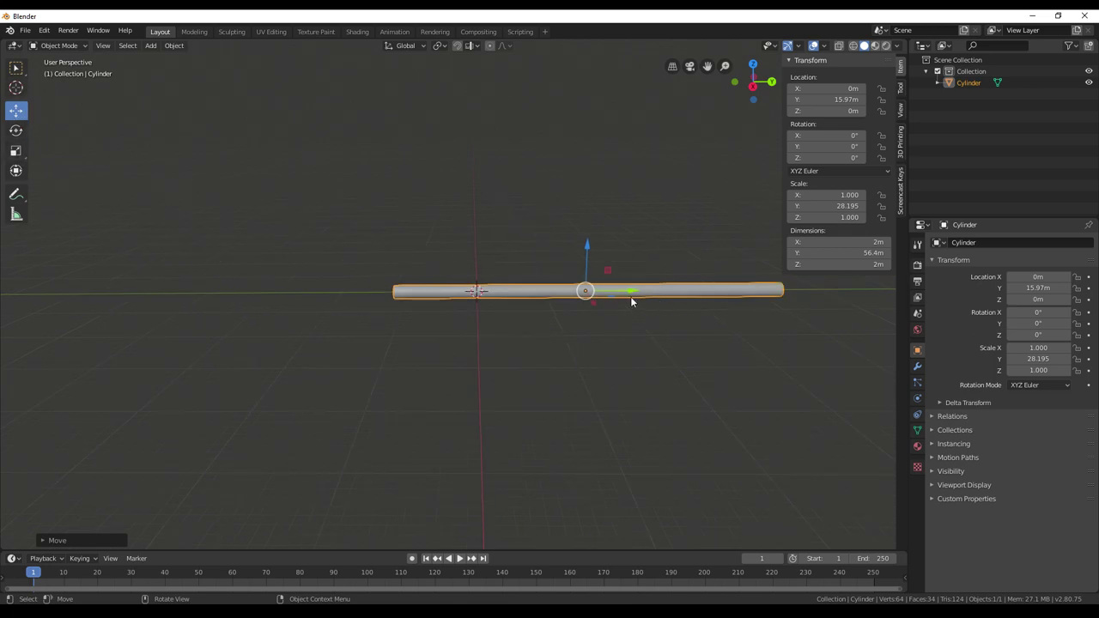
pyautogui.moveTo(633, 301); pyautogui.dragTo(640, 379, button='middle')
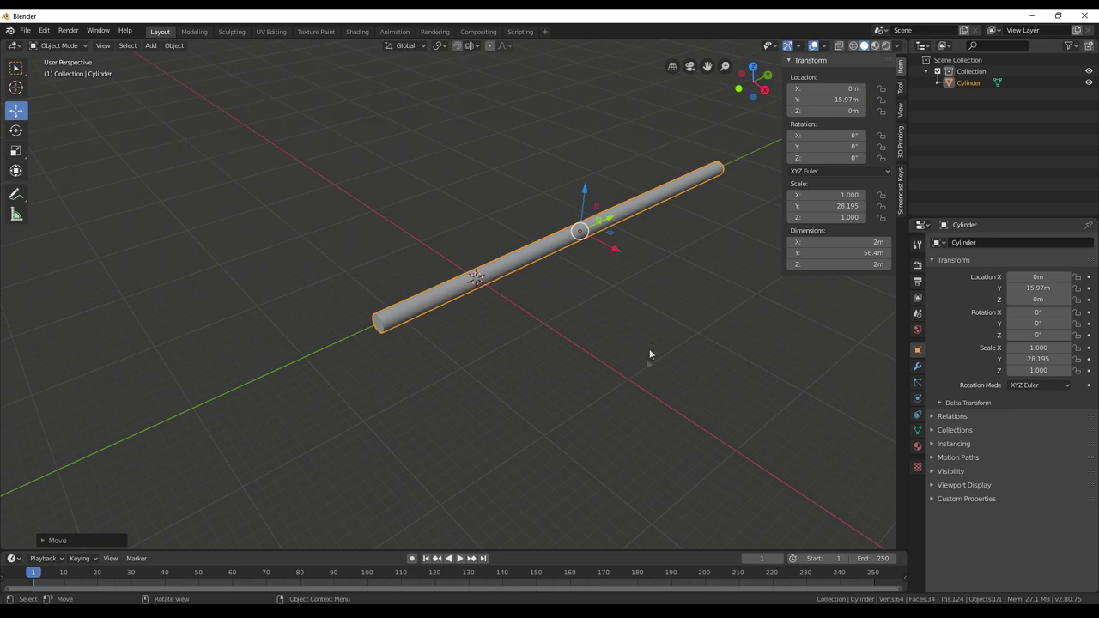
pyautogui.press('shift')
pyautogui.keyDown('shift'); pyautogui.moveTo(657, 301); pyautogui.dragTo(679, 311, button='middle'); pyautogui.keyUp('shift')
pyautogui.rightClick(627, 341)
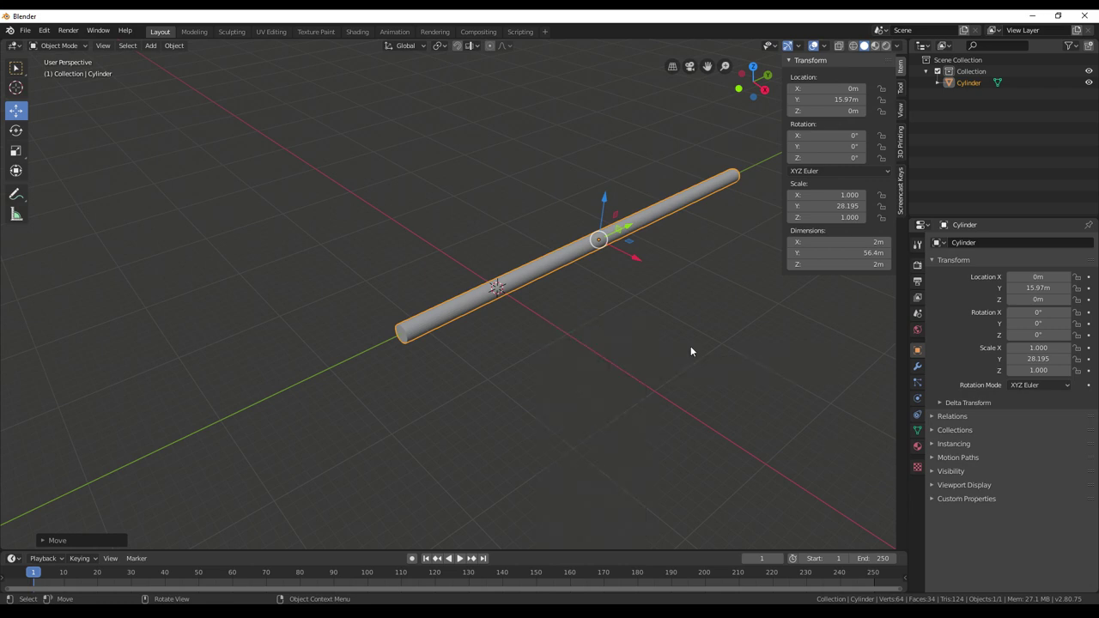
pyautogui.moveTo(705, 348); pyautogui.dragTo(630, 366, button='middle')
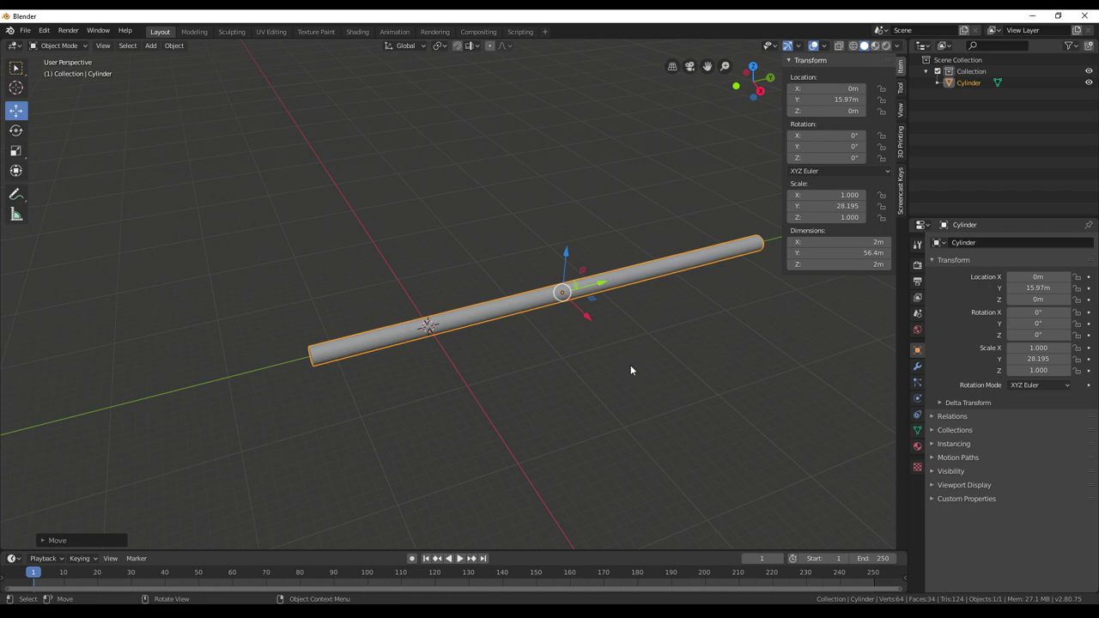
# Switch the viewport to the right orthographic view of the cylinder
pyautogui.moveTo(574, 381); pyautogui.dragTo(604, 385, button='middle')
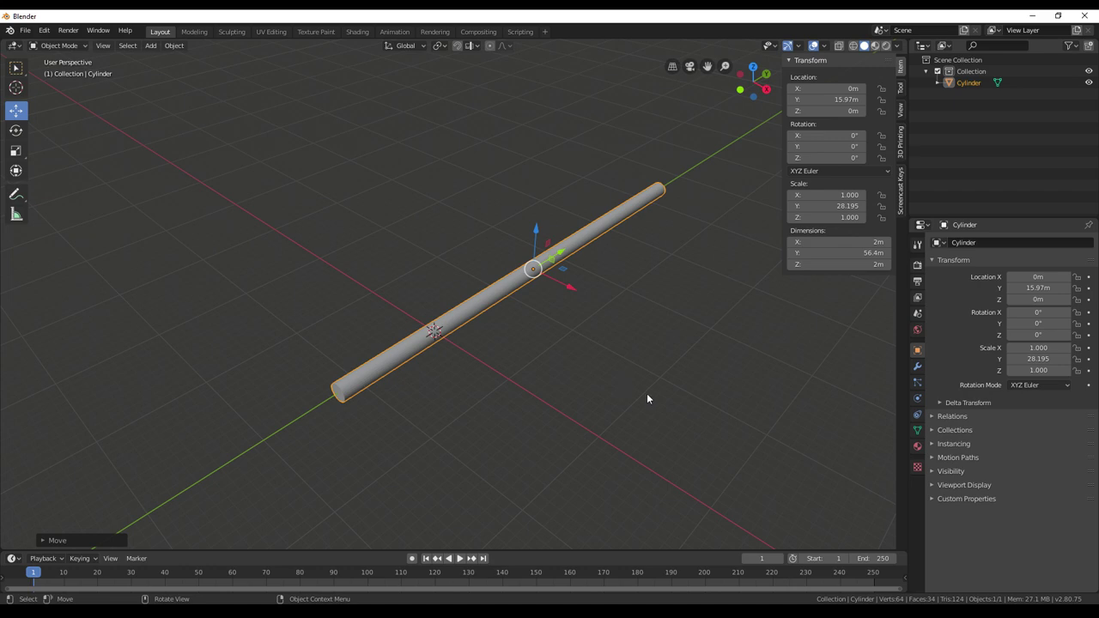
pyautogui.moveTo(664, 397); pyautogui.dragTo(687, 412, button='middle')
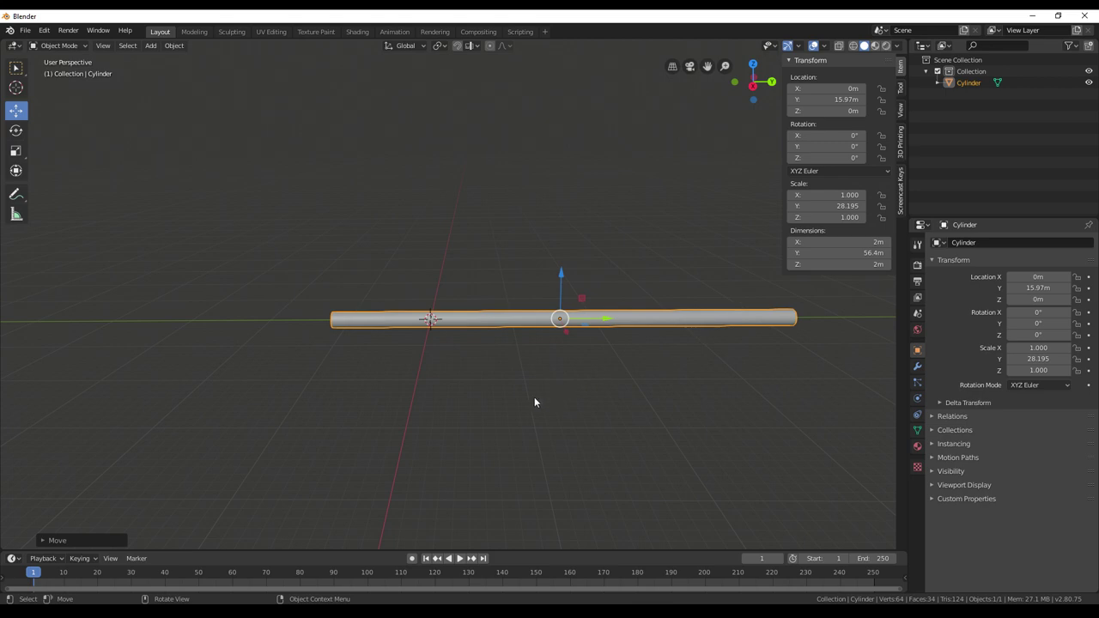
pyautogui.moveTo(538, 401); pyautogui.dragTo(543, 405, button='middle')
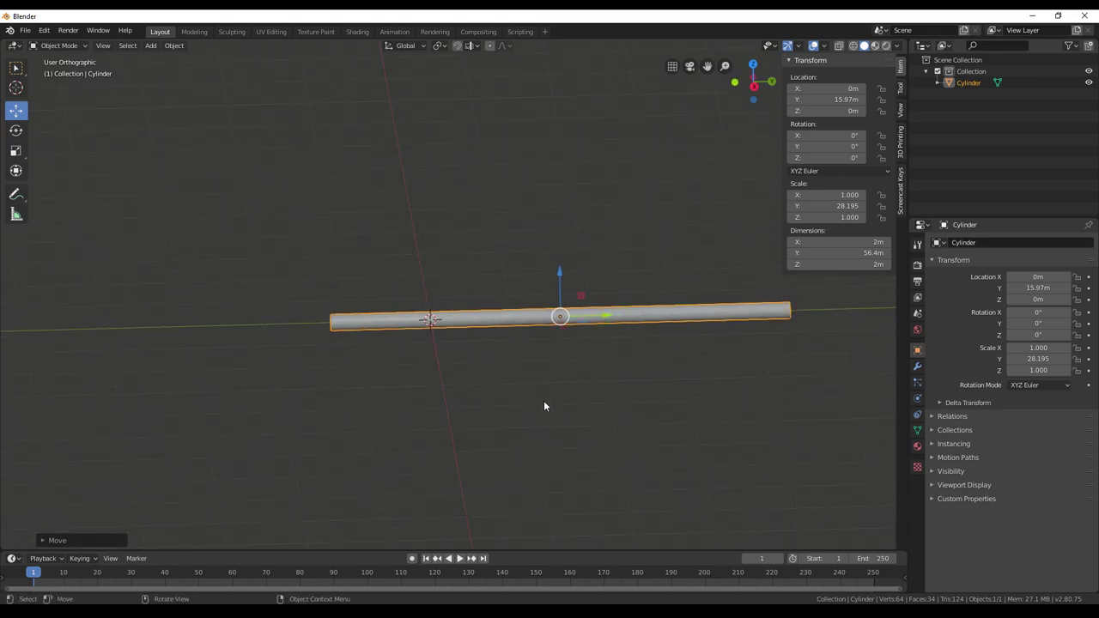
pyautogui.press('KP_5')
pyautogui.press('KP_1')
pyautogui.press('KP_3')
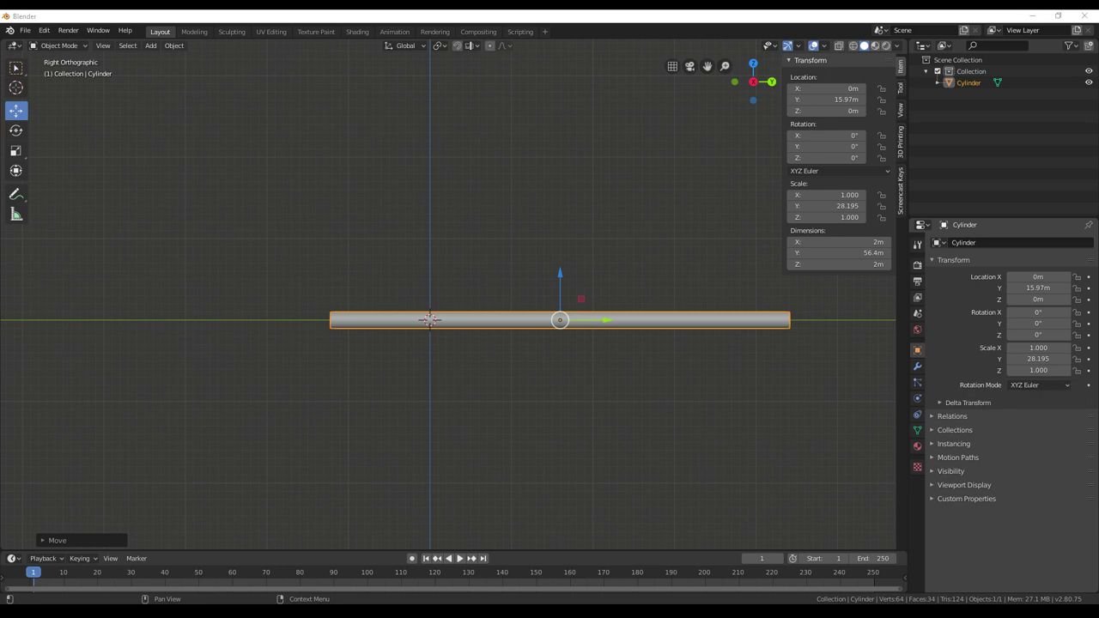
# Insert the North American B-70A Valkyrie blueprint as a reference image just below the cylinder, near the world origin
pyautogui.moveTo(717, 357); pyautogui.dragTo(412, 362)
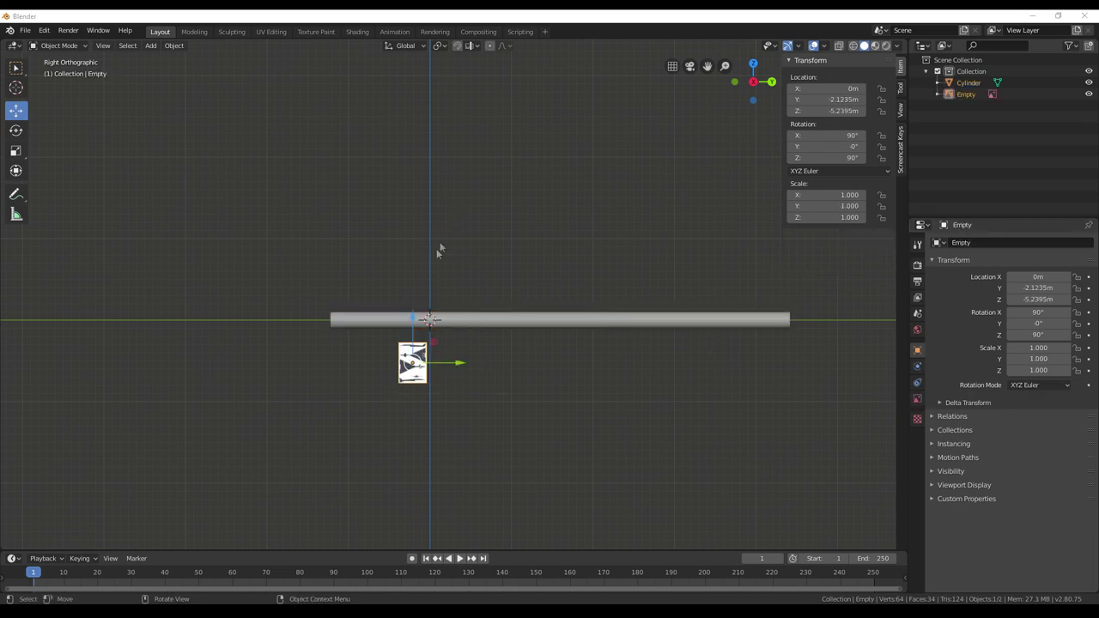
# Look through the add-ons list in the preferences down to the import-export entries
pyautogui.click(44, 30)
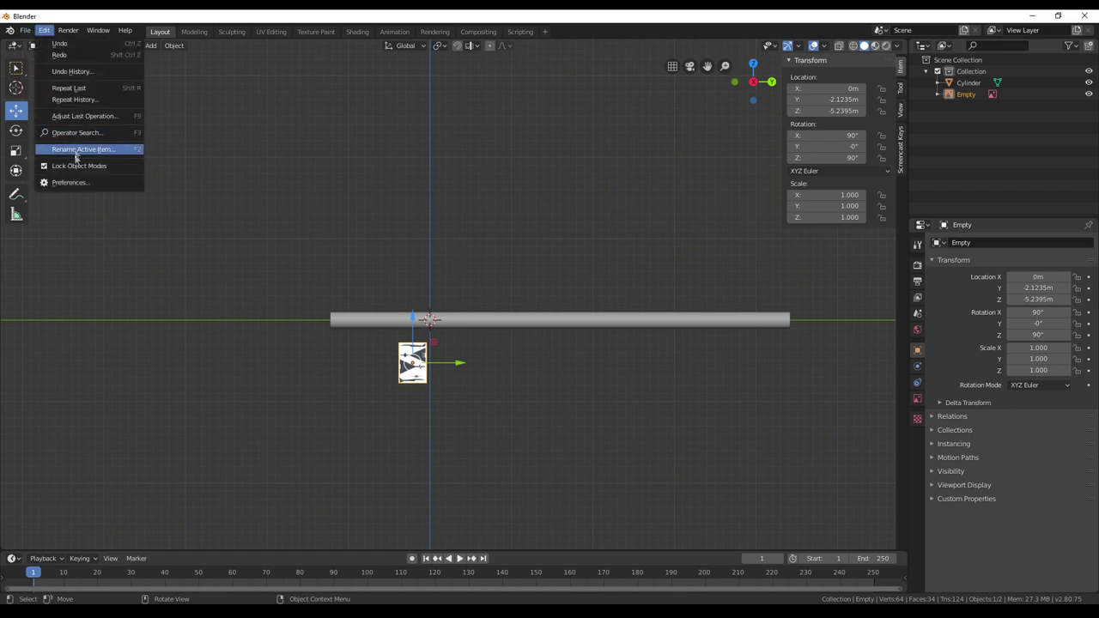
pyautogui.click(72, 183)
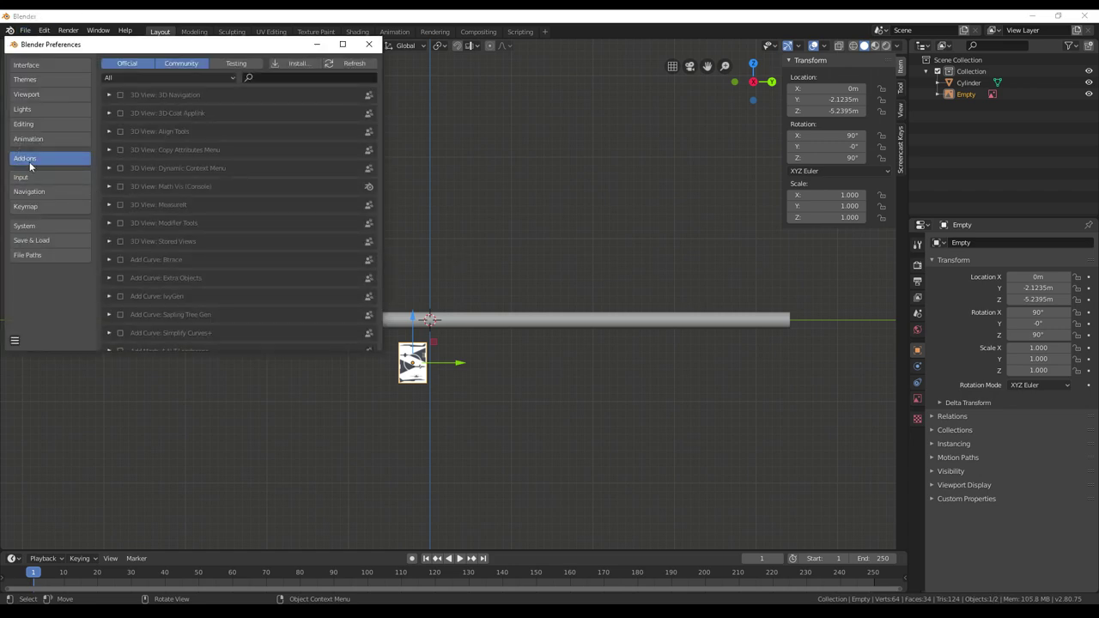
pyautogui.scroll(-5, 258, 199)
pyautogui.scroll(-5, 257, 199)
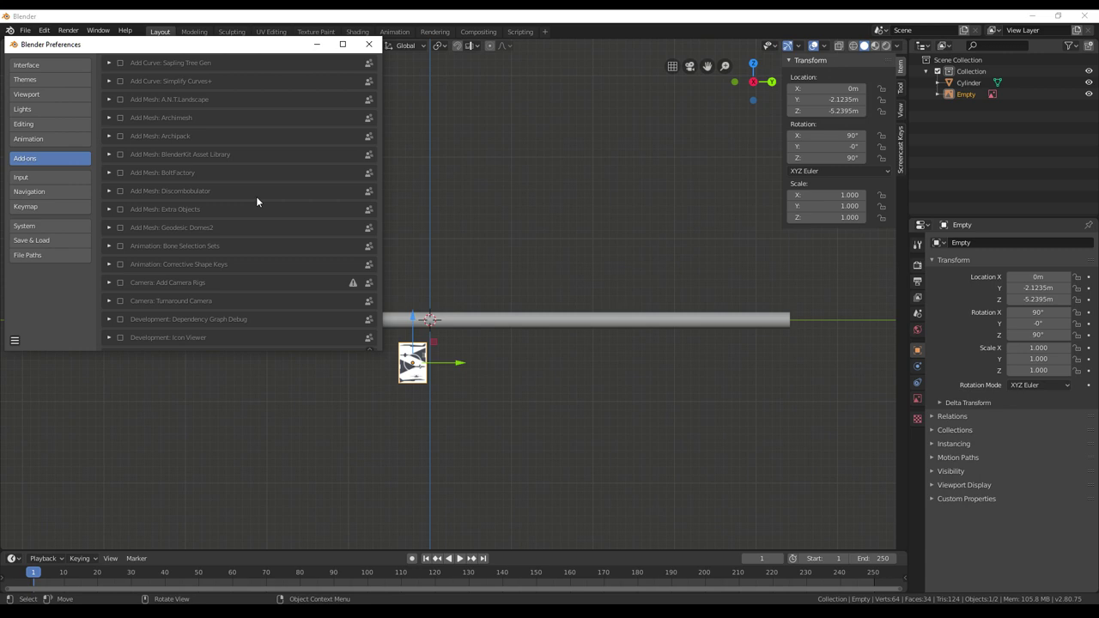
pyautogui.scroll(-3, 253, 206)
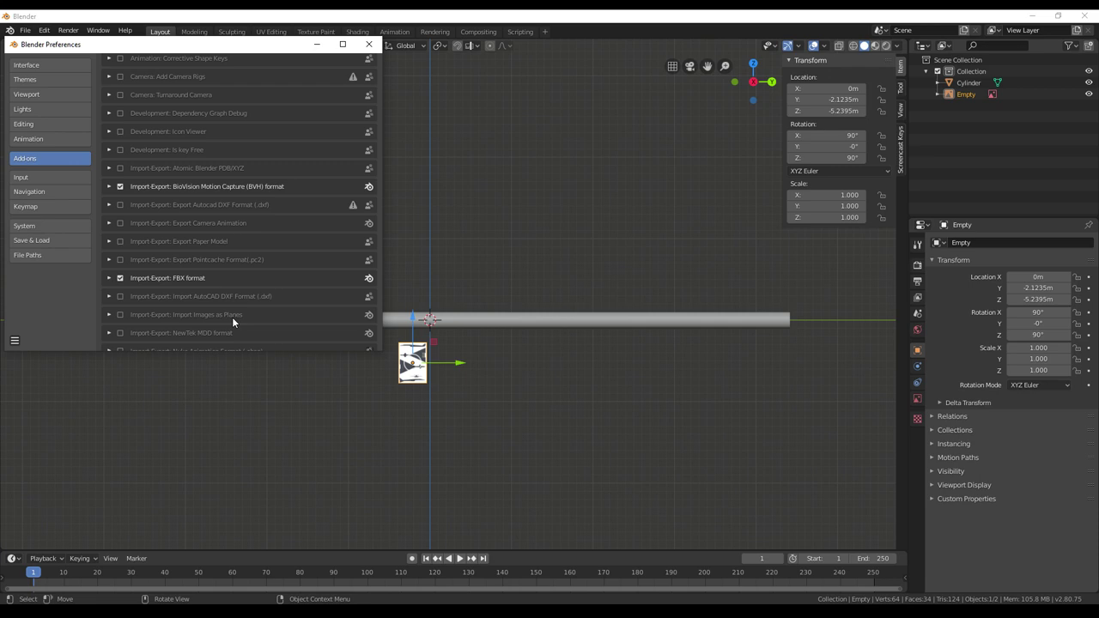
pyautogui.click(370, 45)
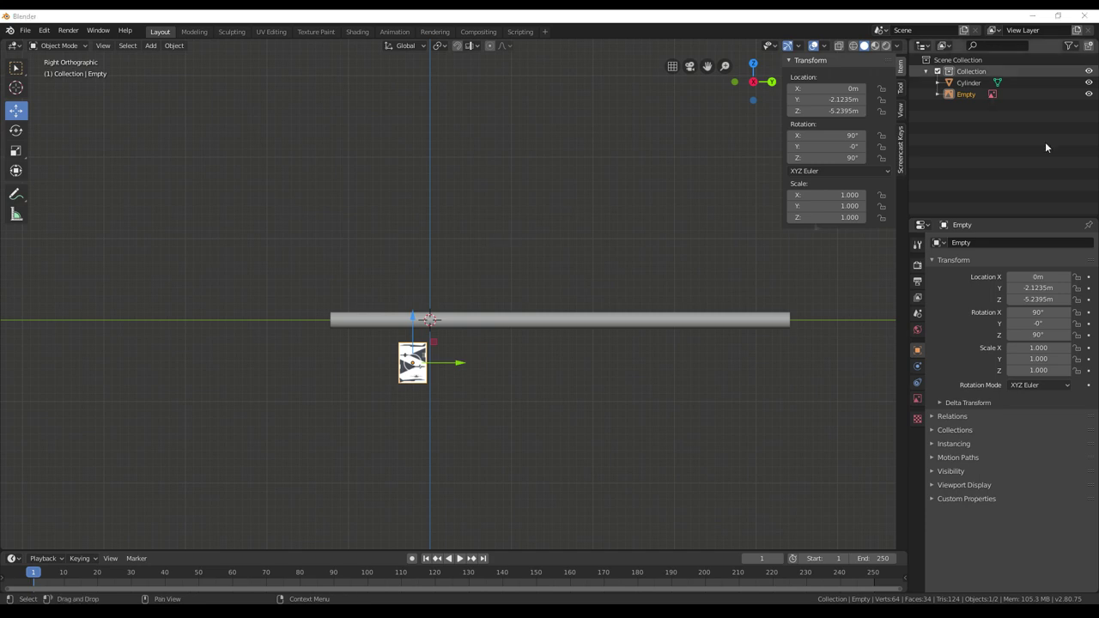
# Enlarge the blueprint reference image from its upper corner to about half the cylinder's length in width
pyautogui.moveTo(430, 343)
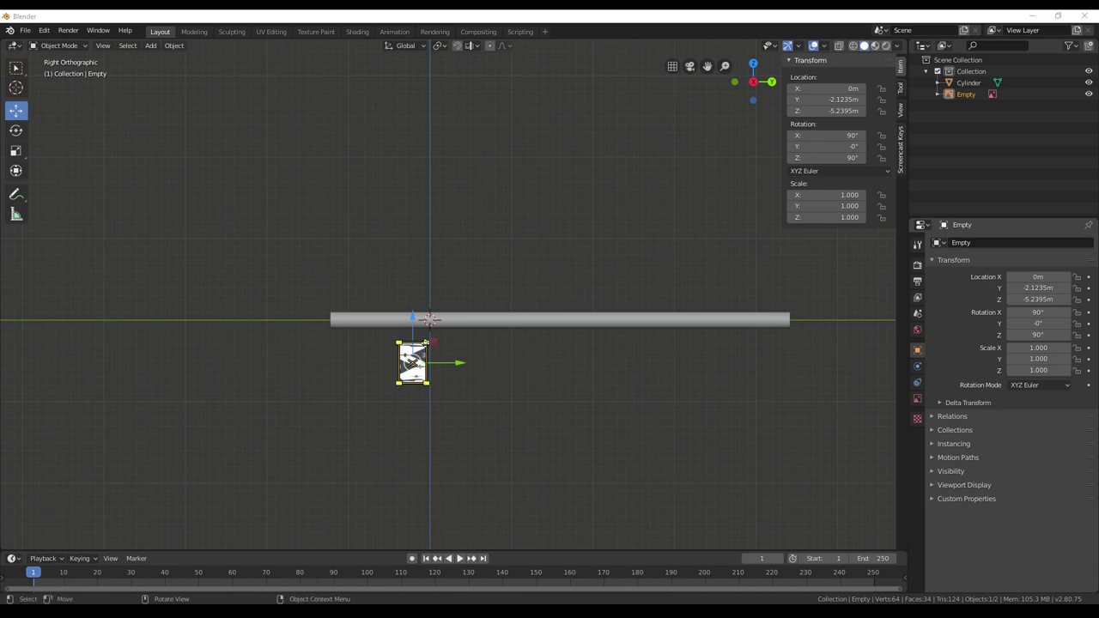
pyautogui.moveTo(426, 342); pyautogui.dragTo(735, 144)
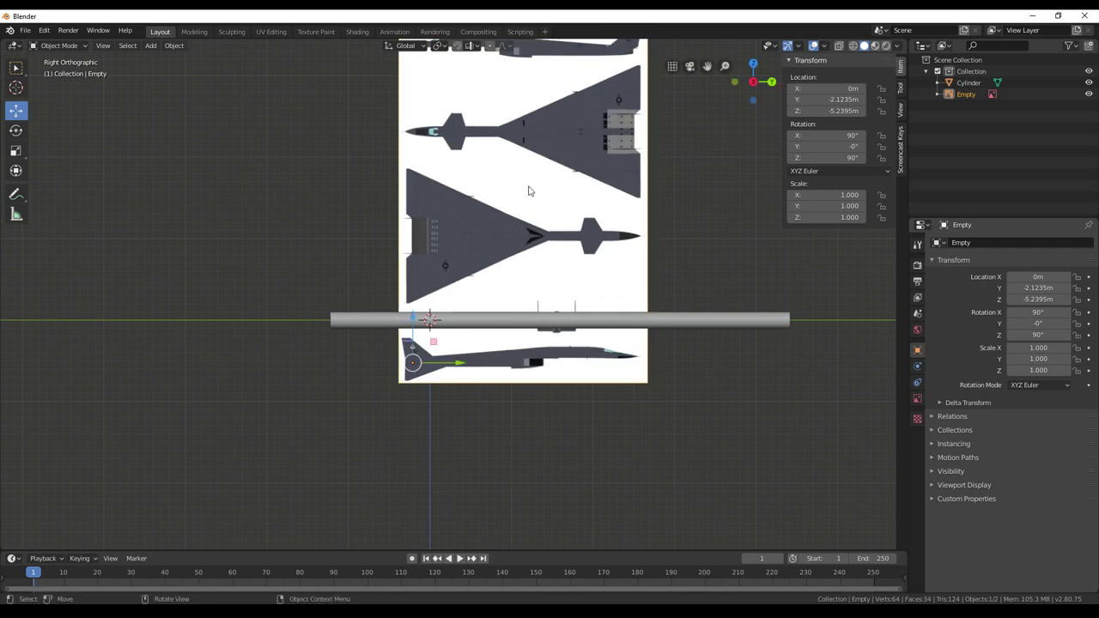
# Look through the add-ons list in the preferences again, down to the system and UV entries
pyautogui.click(44, 31)
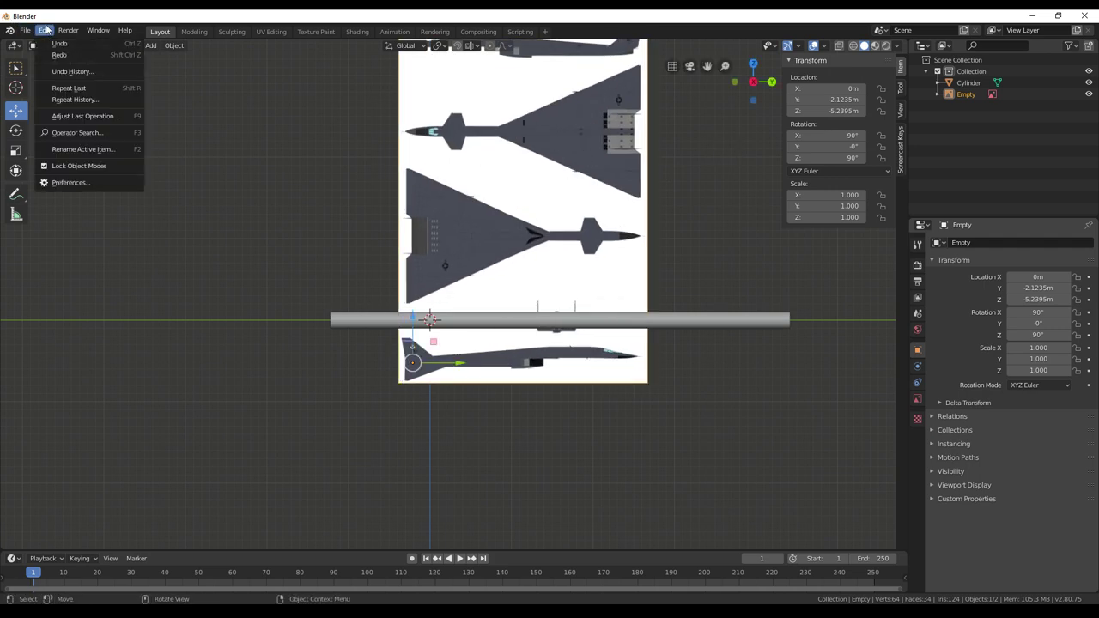
pyautogui.click(75, 181)
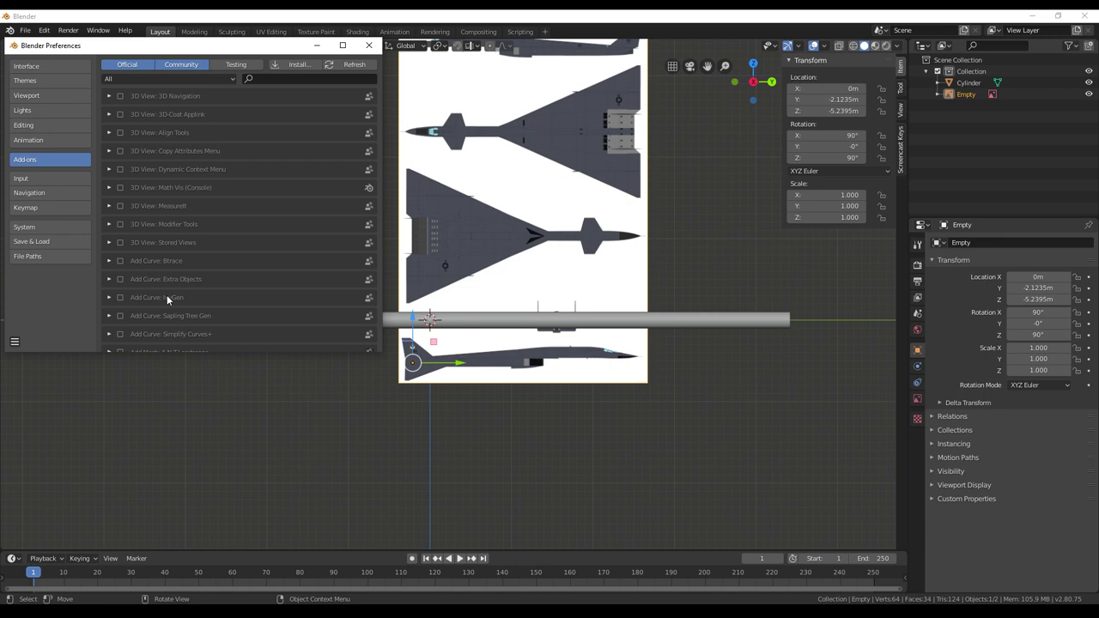
pyautogui.scroll(-10, 166, 295)
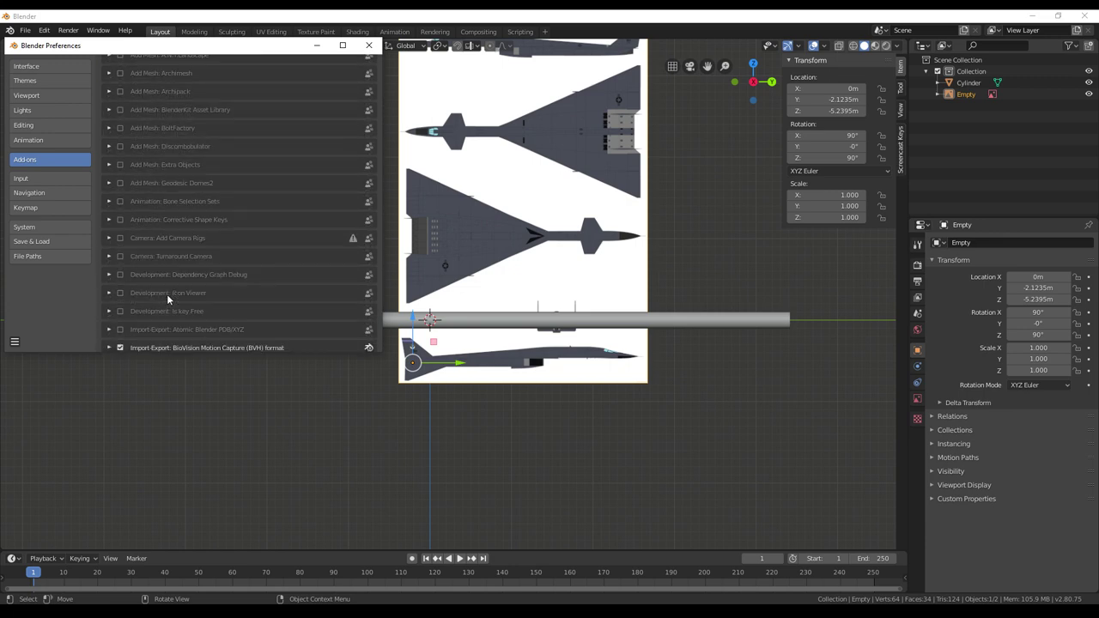
pyautogui.scroll(-15, 166, 293)
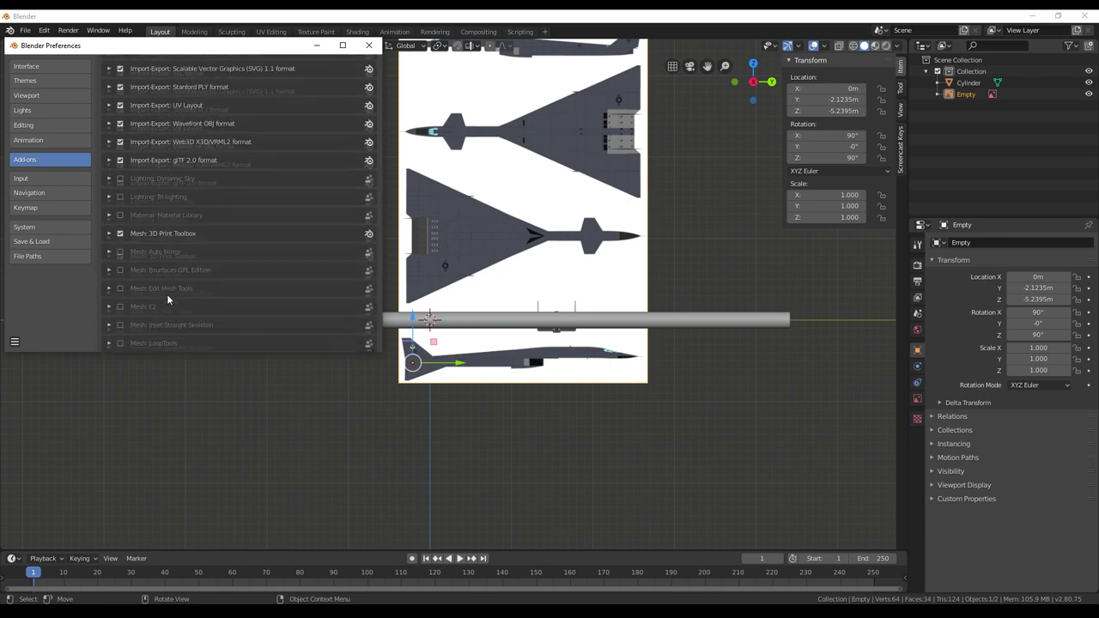
pyautogui.scroll(-10, 167, 294)
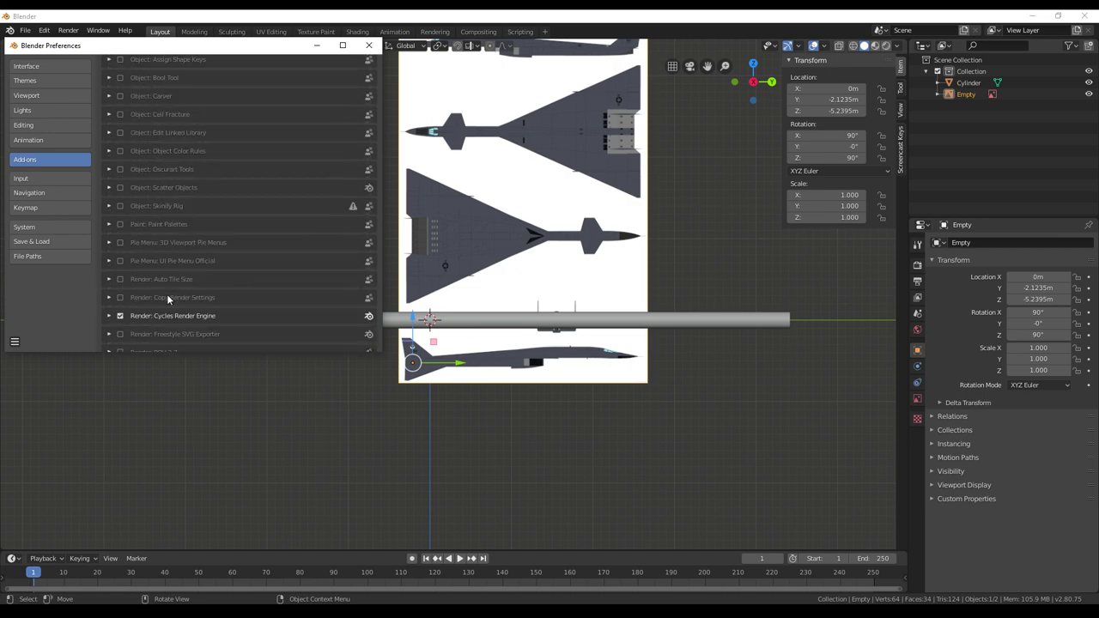
pyautogui.scroll(-5, 166, 289)
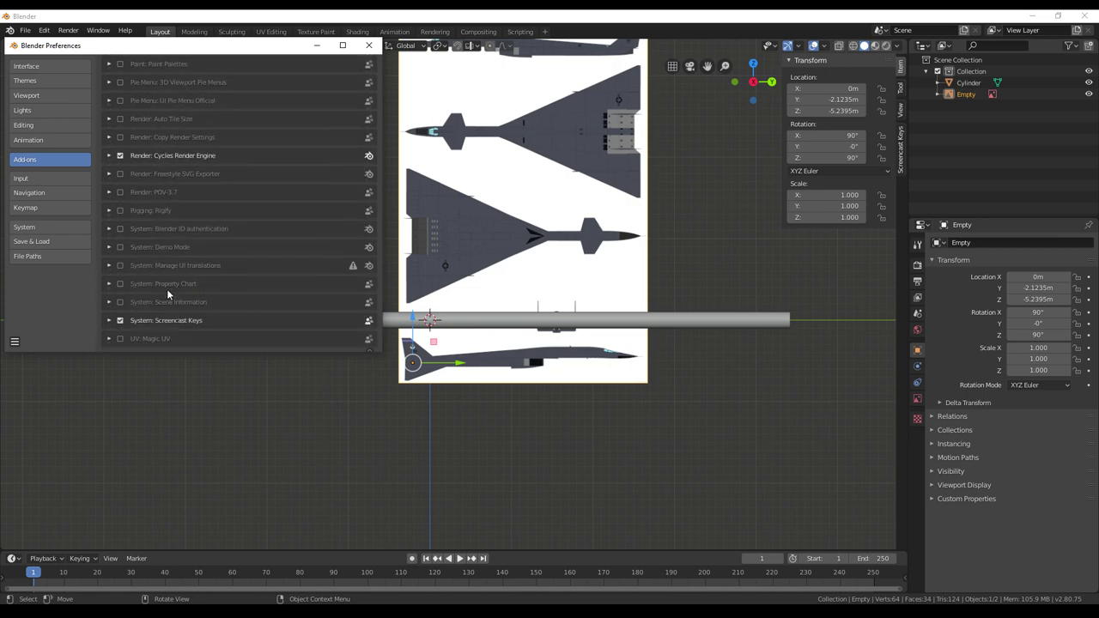
pyautogui.scroll(9, 169, 294)
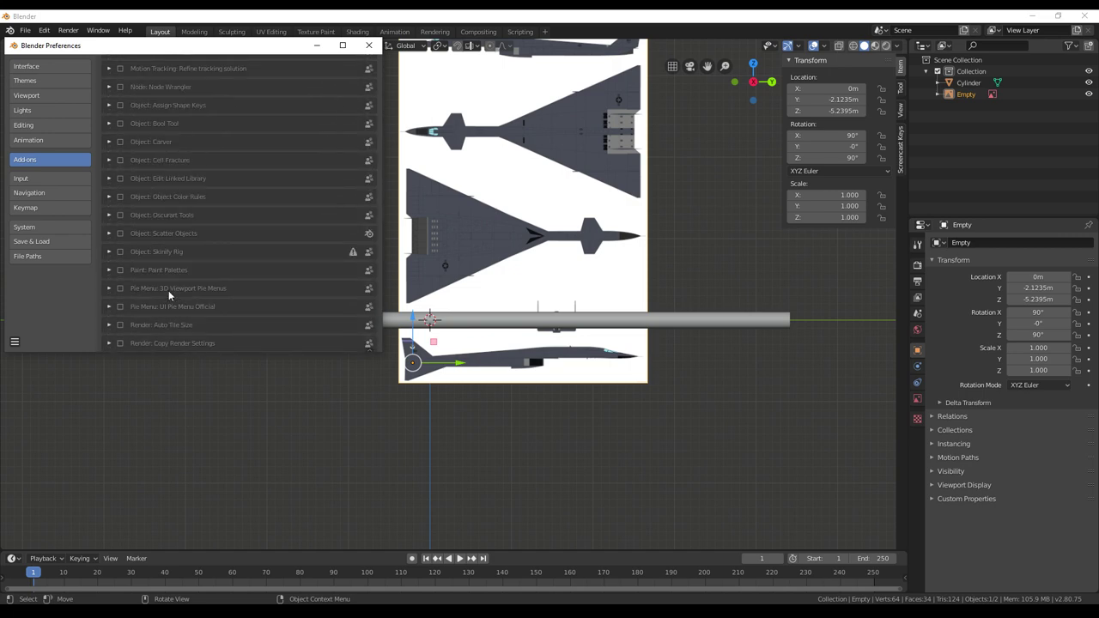
pyautogui.scroll(1, 168, 294)
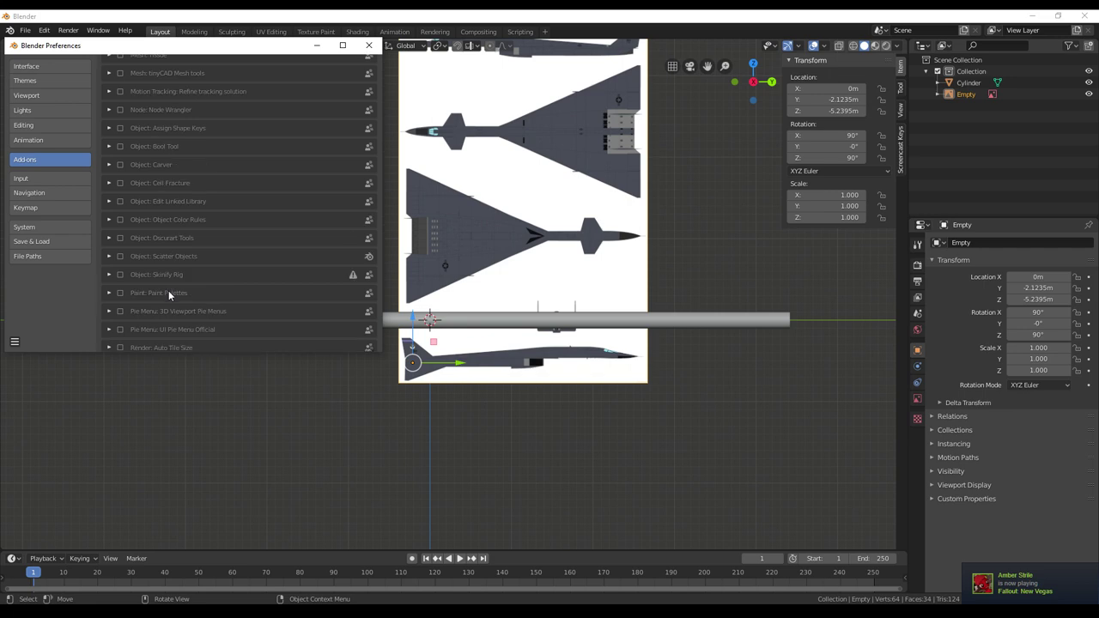
pyautogui.click(369, 44)
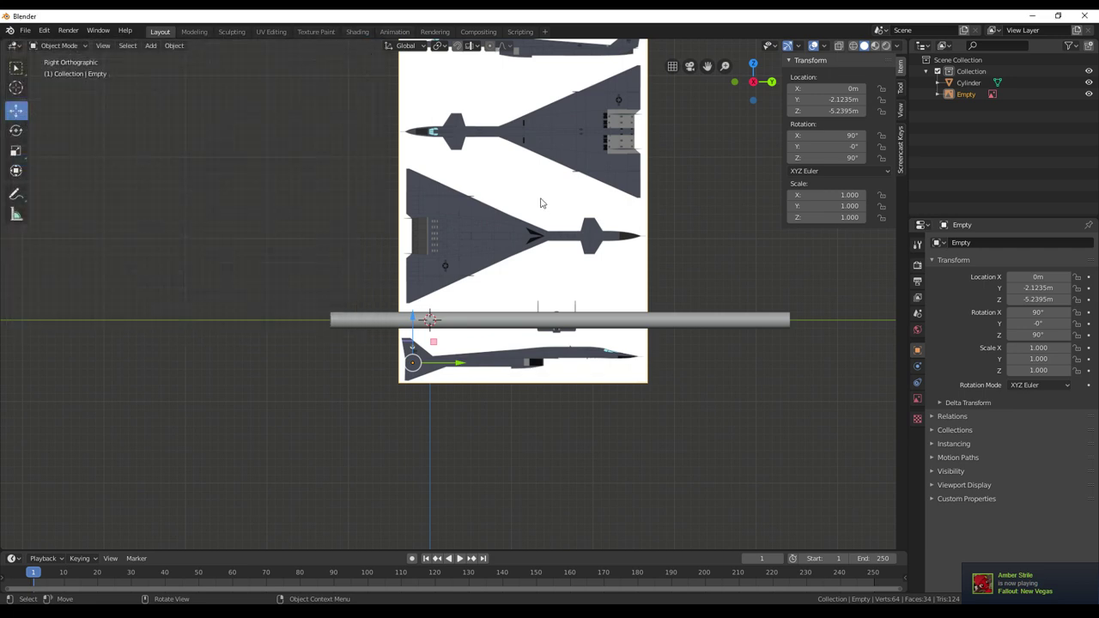
# Move the blueprint image so its uppermost side view overlaps the cylinder, at about Y -10.27 m and Z -38.80 m
pyautogui.press('g')
pyautogui.click(525, 252)
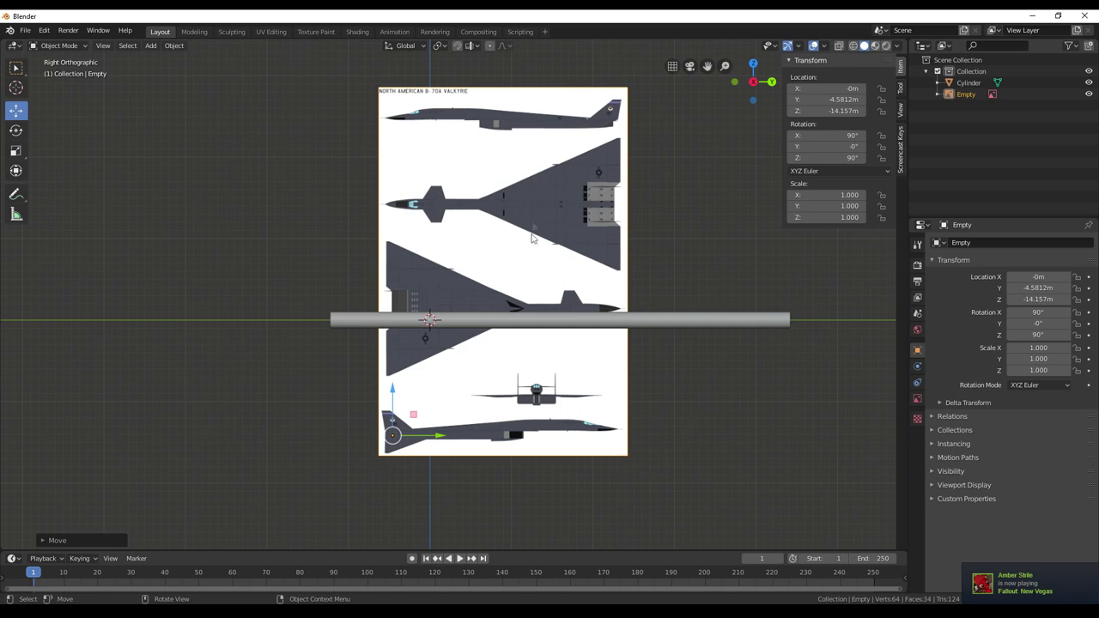
pyautogui.press('g')
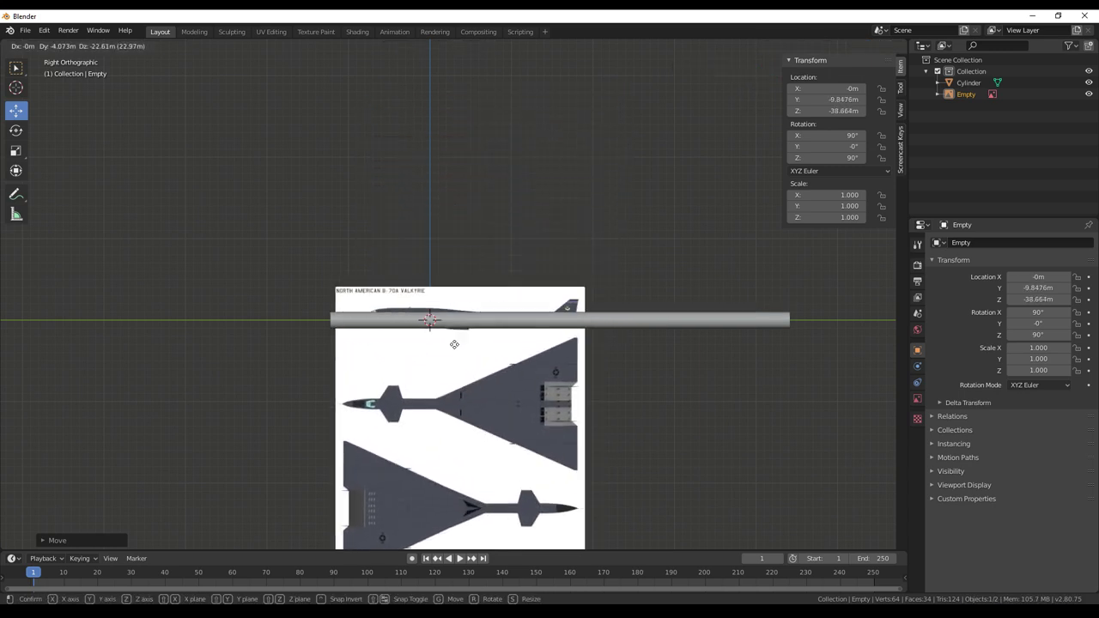
pyautogui.click(454, 341)
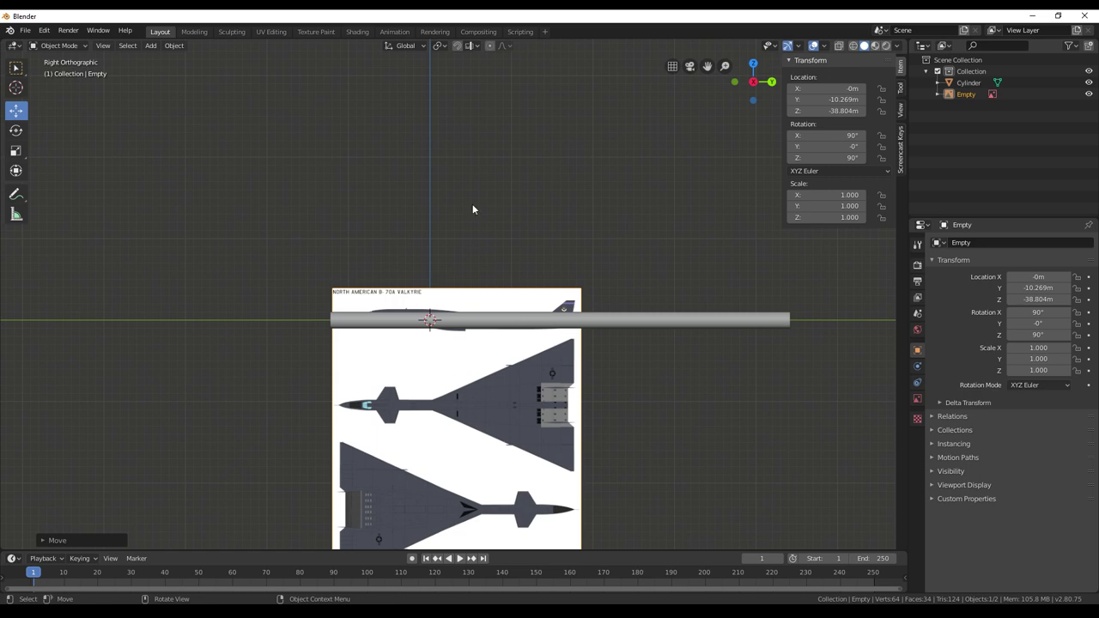
# Undo the blueprint image's moves, resizing and insertion until only the cylinder is left in the scene
pyautogui.hotkey('ctrl', 'z')
pyautogui.hotkey('ctrl', 'z')
pyautogui.hotkey('ctrl', 'z')
pyautogui.hotkey('ctrl', 'z')
pyautogui.hotkey('ctrl', 'z')
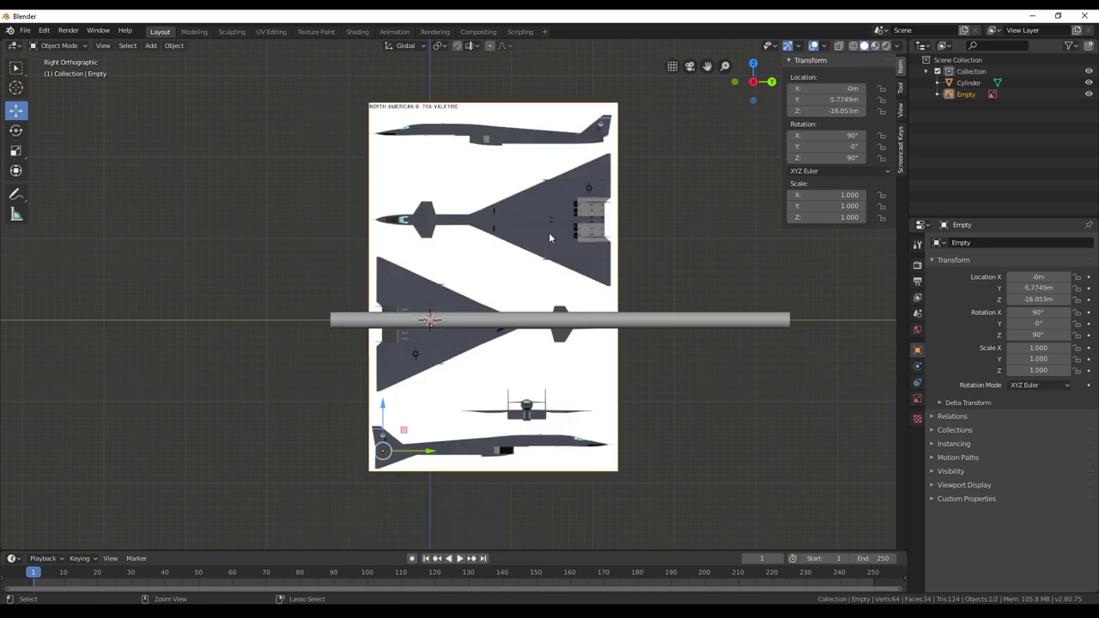
pyautogui.scroll(-5, 549, 238)
pyautogui.scroll(4, 549, 240)
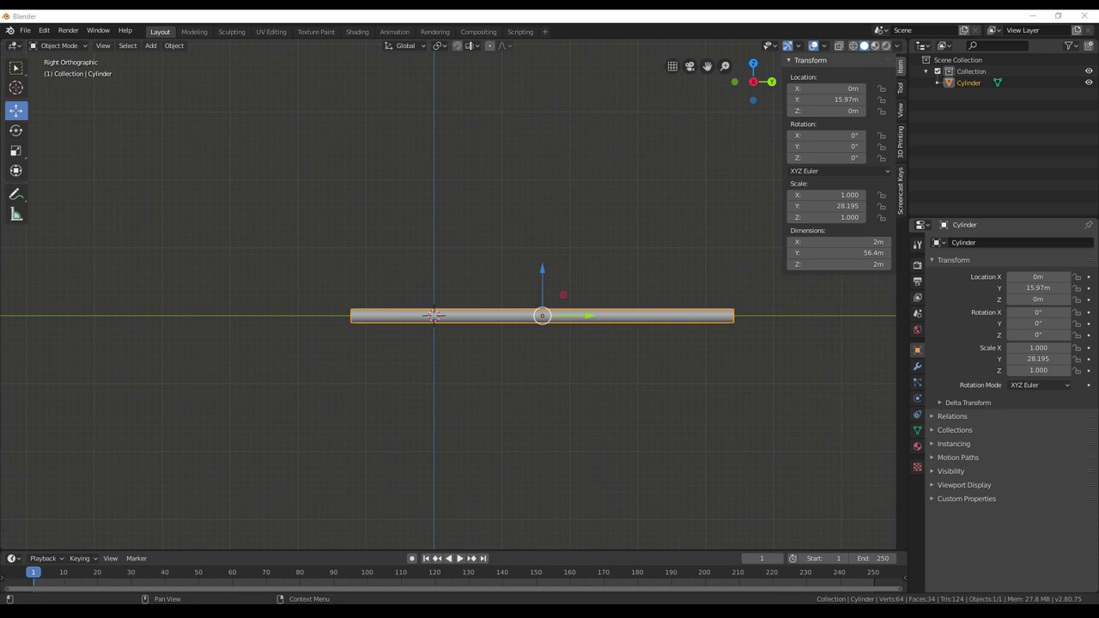
# Insert the B-70A Valkyrie blueprint as a reference image below the cylinder and scale it uniformly to about 11.99
pyautogui.moveTo(483, 415); pyautogui.dragTo(484, 415)
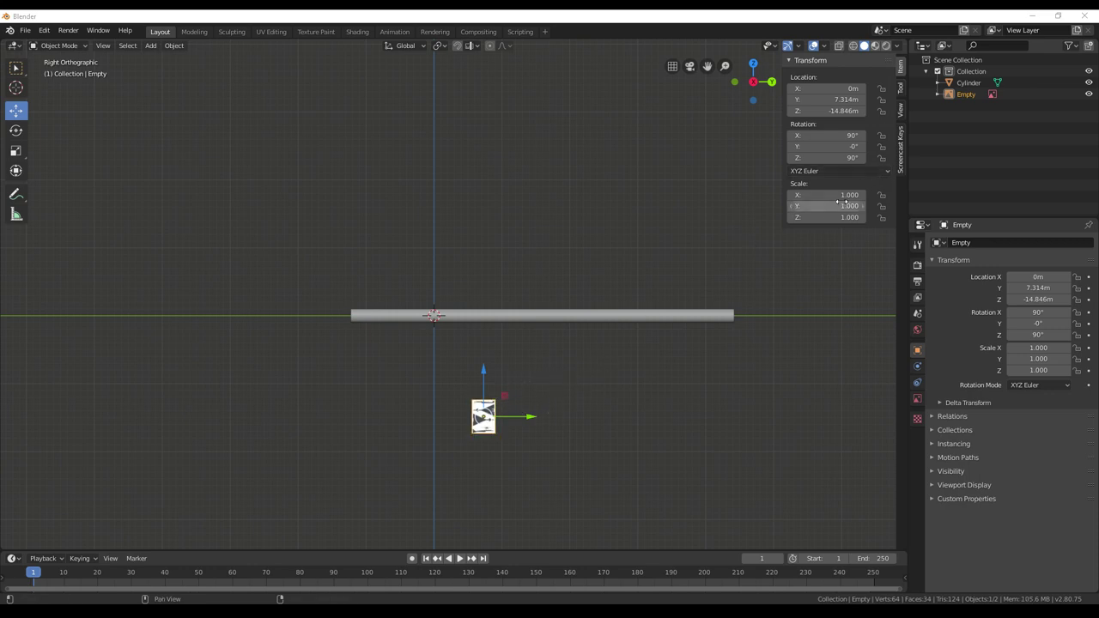
pyautogui.click(495, 400)
pyautogui.press('s')
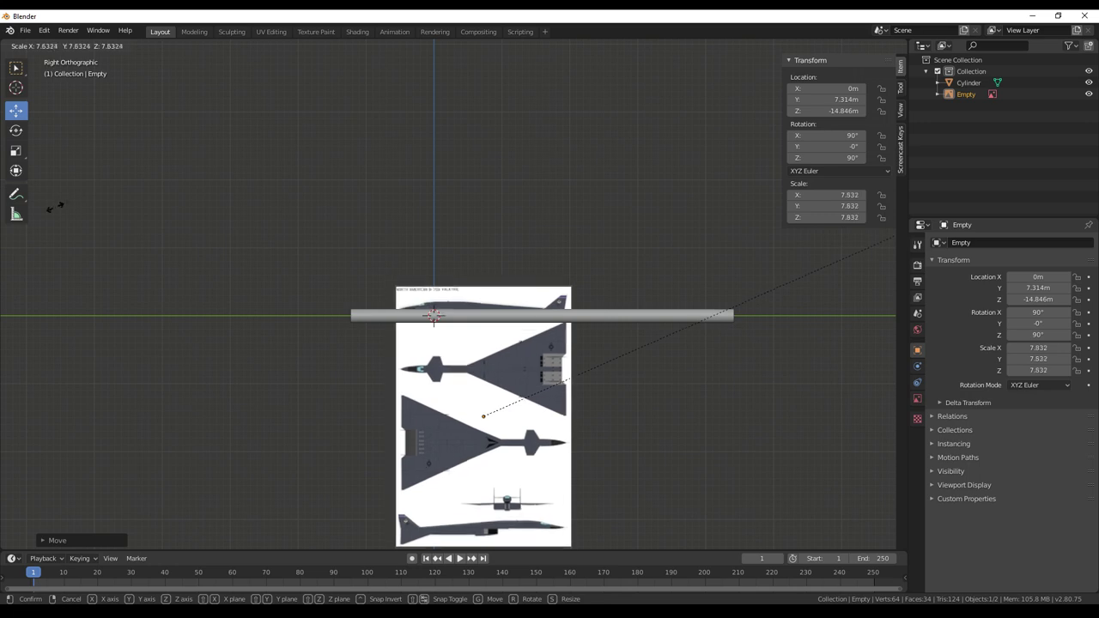
pyautogui.click(343, 127)
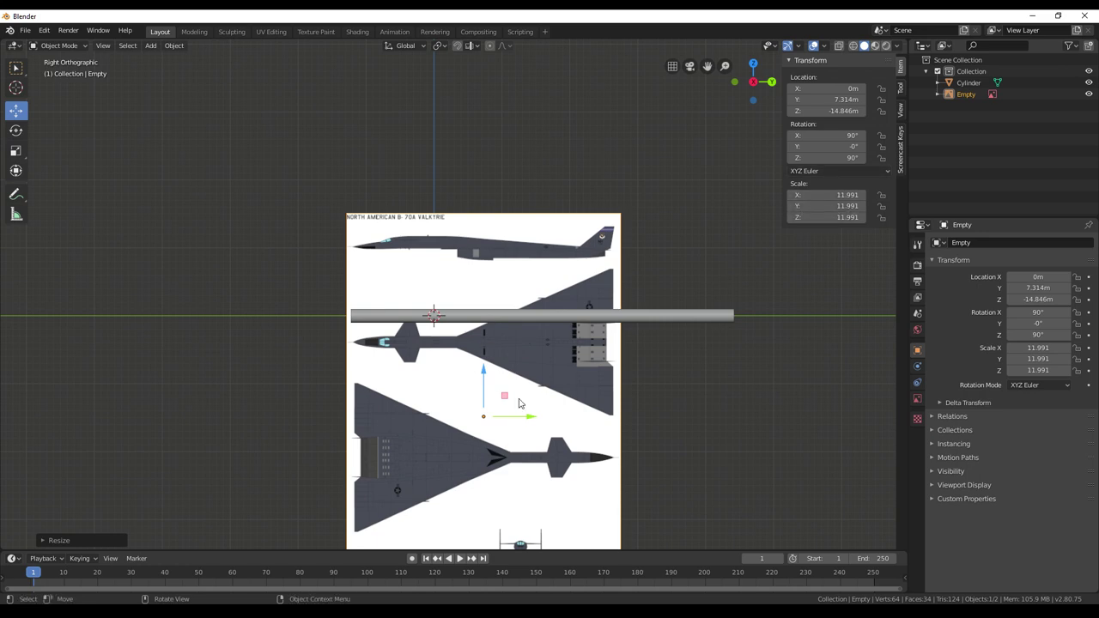
# Move the blueprint to about Y 6.98 m and Z -24.79 m so its upper side view overlaps the cylinder, and show the scene in wireframe
pyautogui.moveTo(519, 403); pyautogui.dragTo(517, 471)
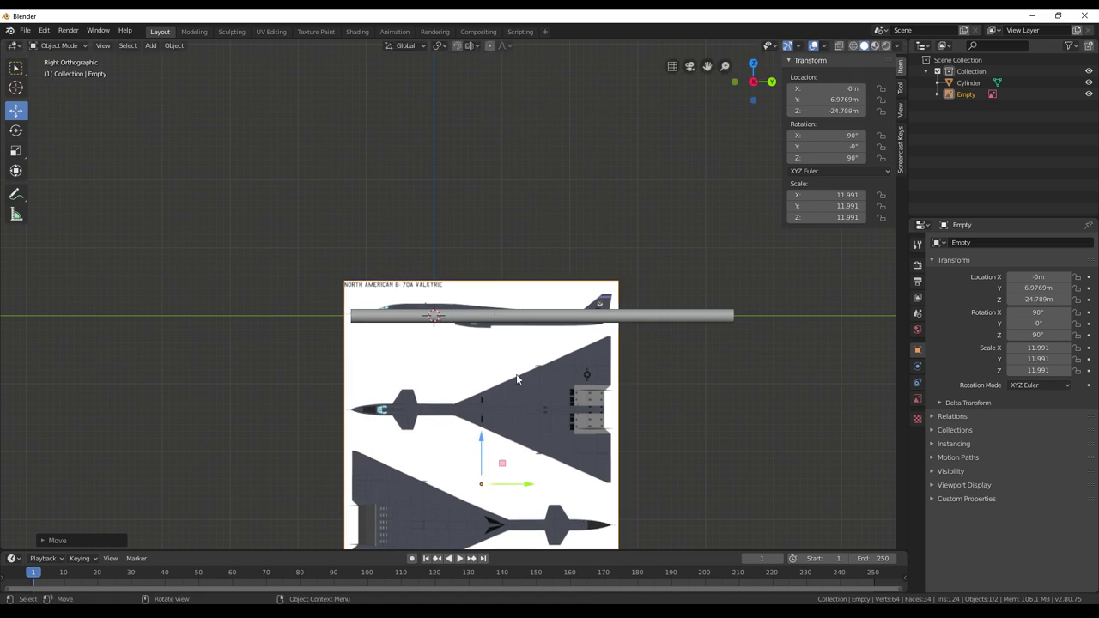
pyautogui.press('z')
pyautogui.press('4')
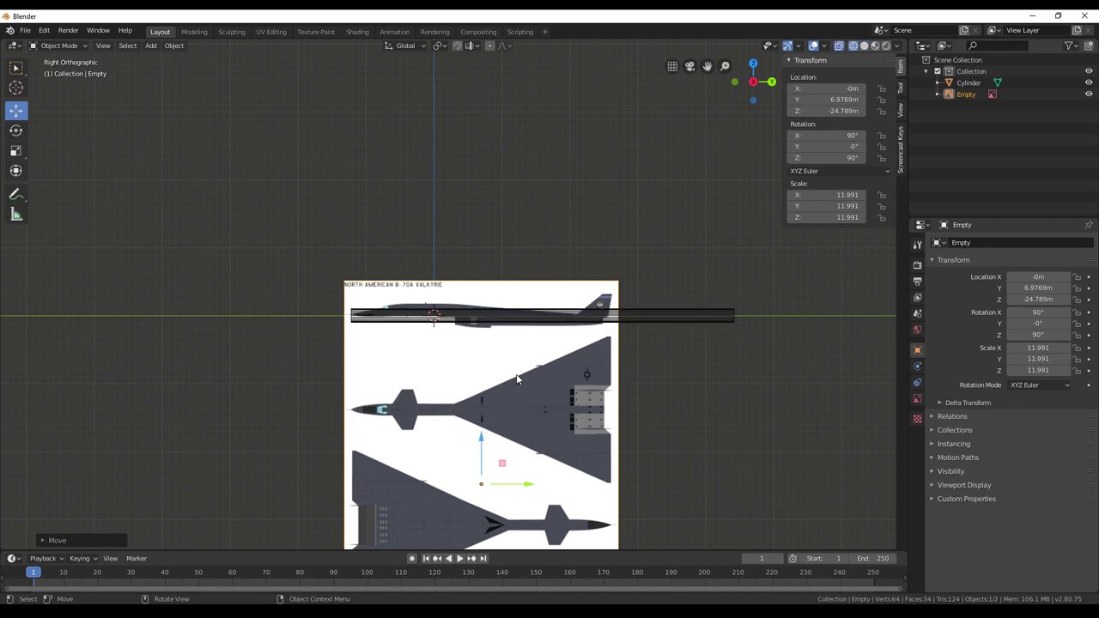
# Scale the blueprint uniformly to about 18.51 and move it to about Y 18.74 m, Z -38.36 m, over the cylinder
pyautogui.scroll(2, 525, 385)
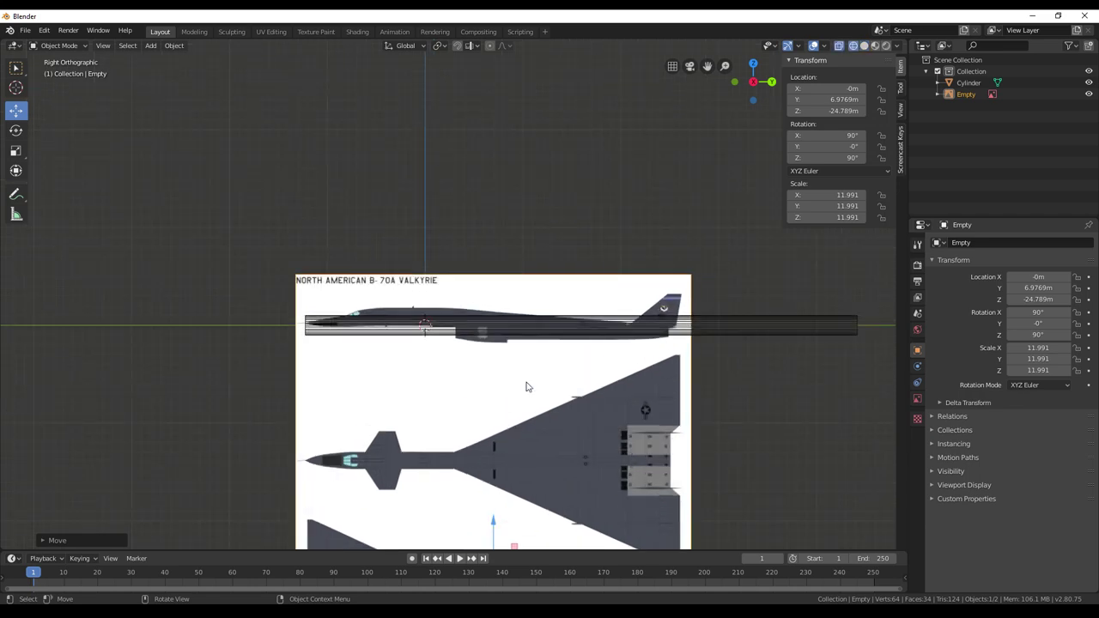
pyautogui.keyDown('shift'); pyautogui.moveTo(570, 397); pyautogui.dragTo(476, 378, button='middle'); pyautogui.keyUp('shift')
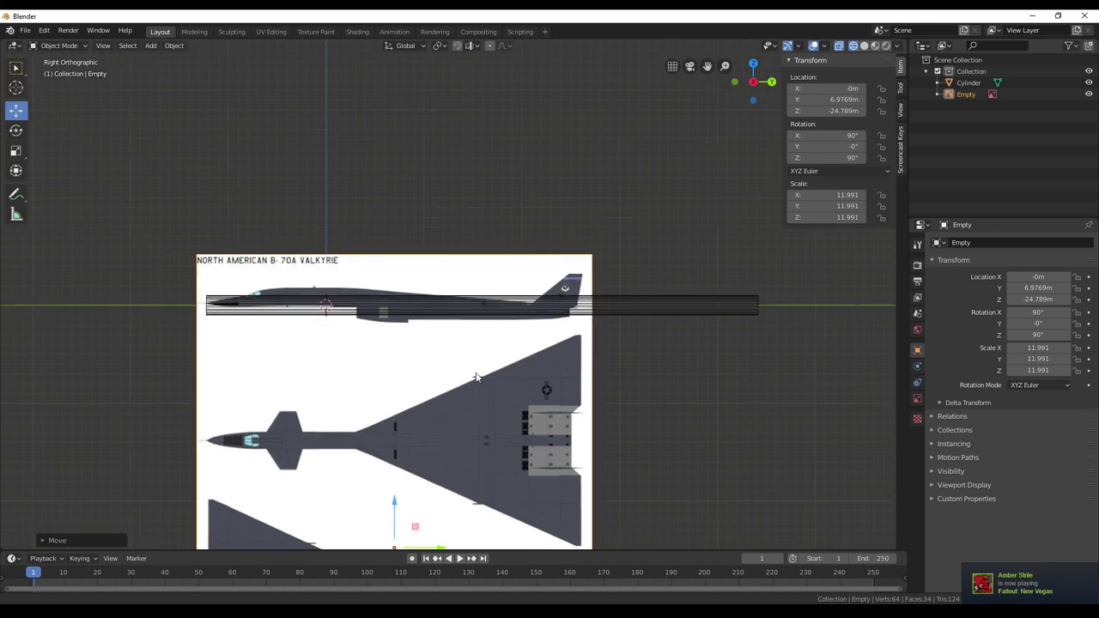
pyautogui.click(594, 435)
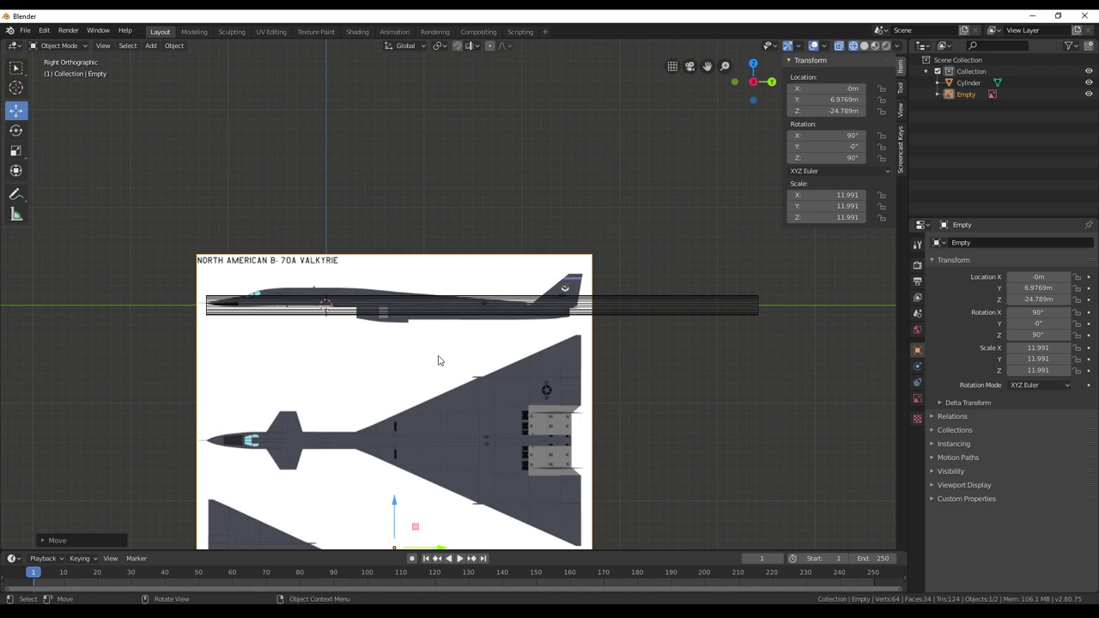
pyautogui.press('s')
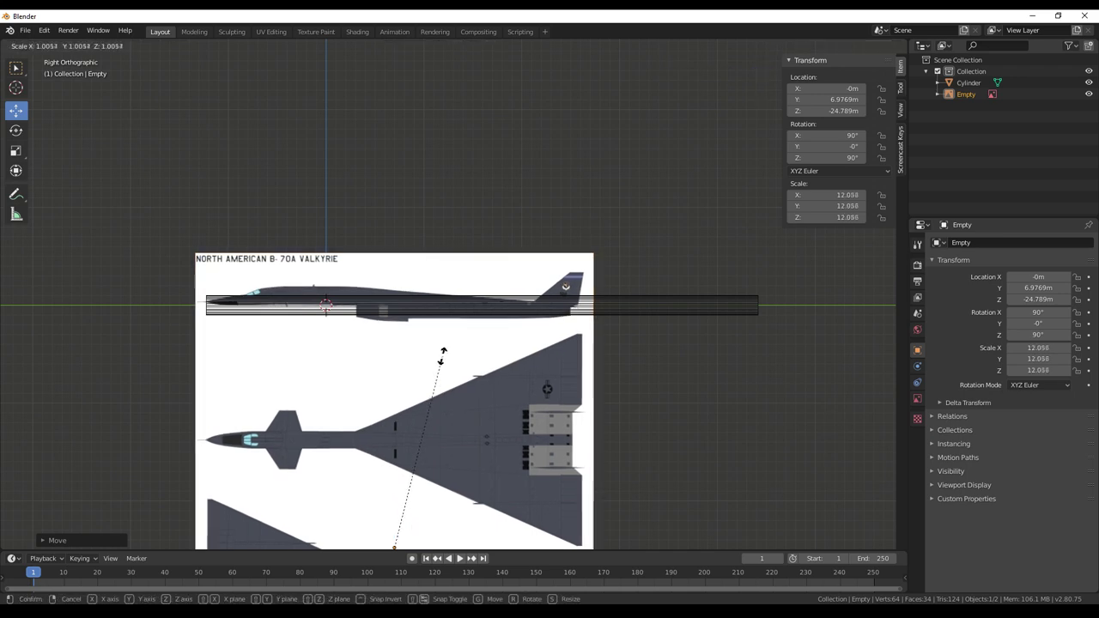
pyautogui.click(567, 297)
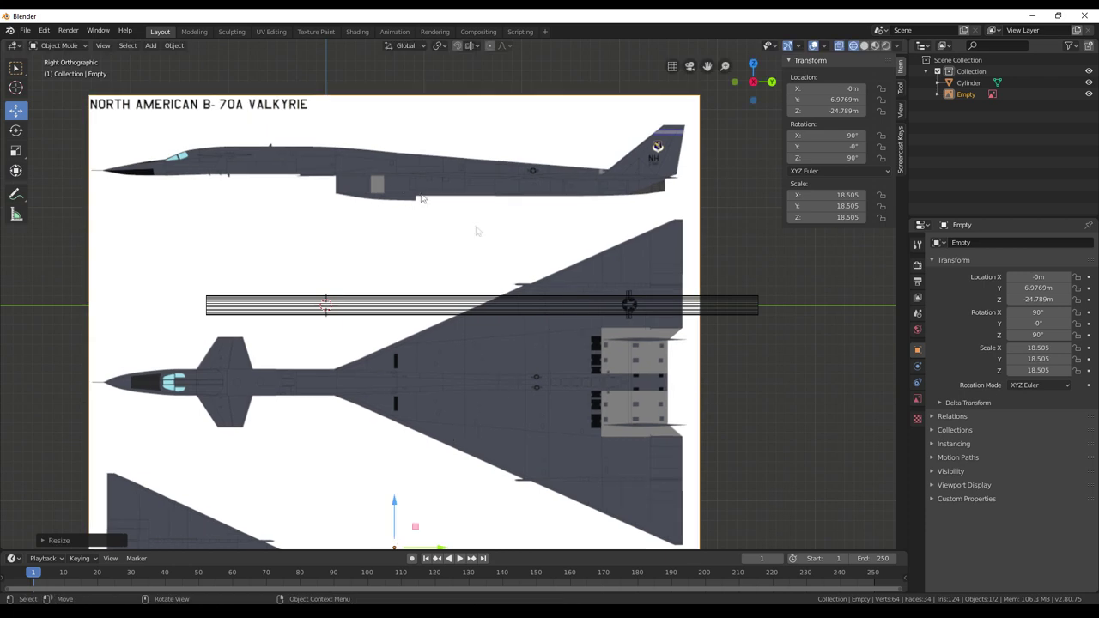
pyautogui.press('g')
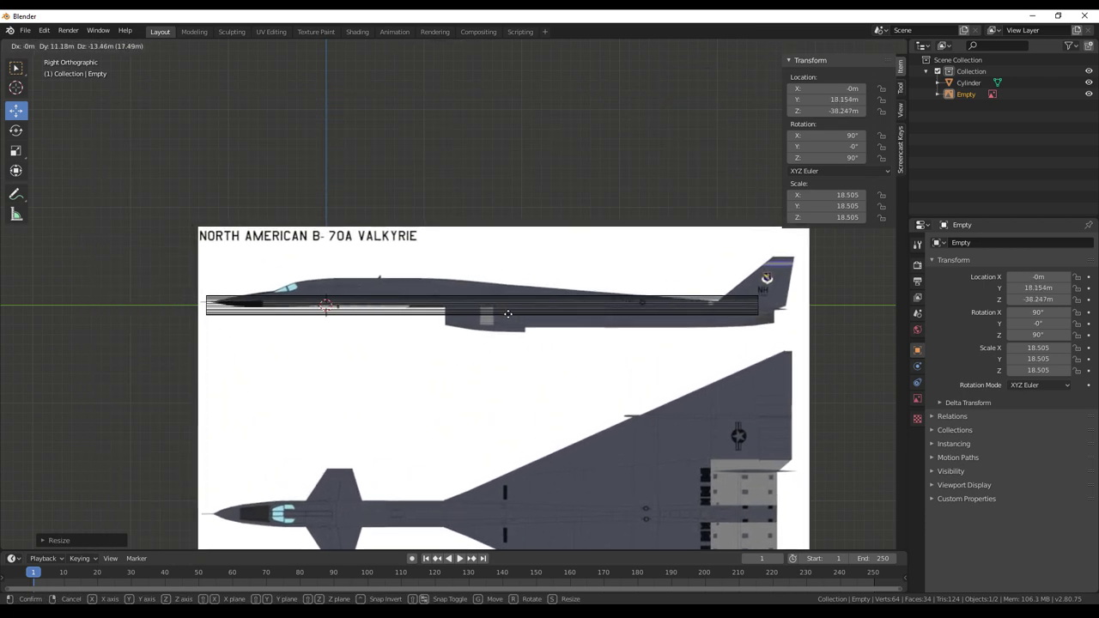
pyautogui.click(519, 319)
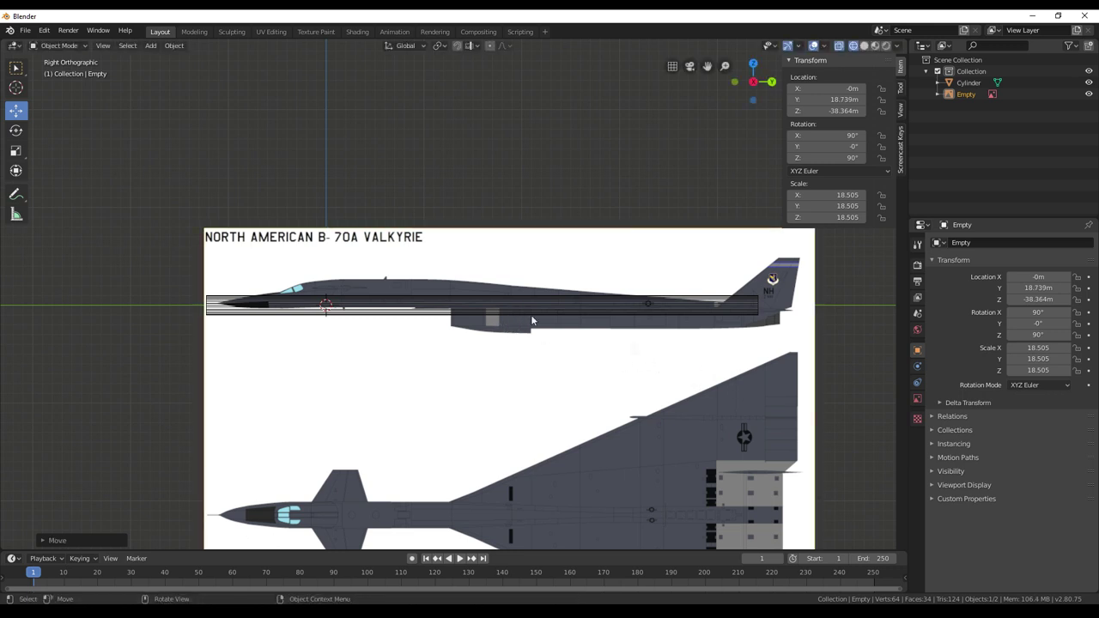
# Reduce the blueprint's uniform scale to about 17.04 and move it to about Y 16.34 m and Z -35.73 m
pyautogui.click(208, 302)
pyautogui.press('s')
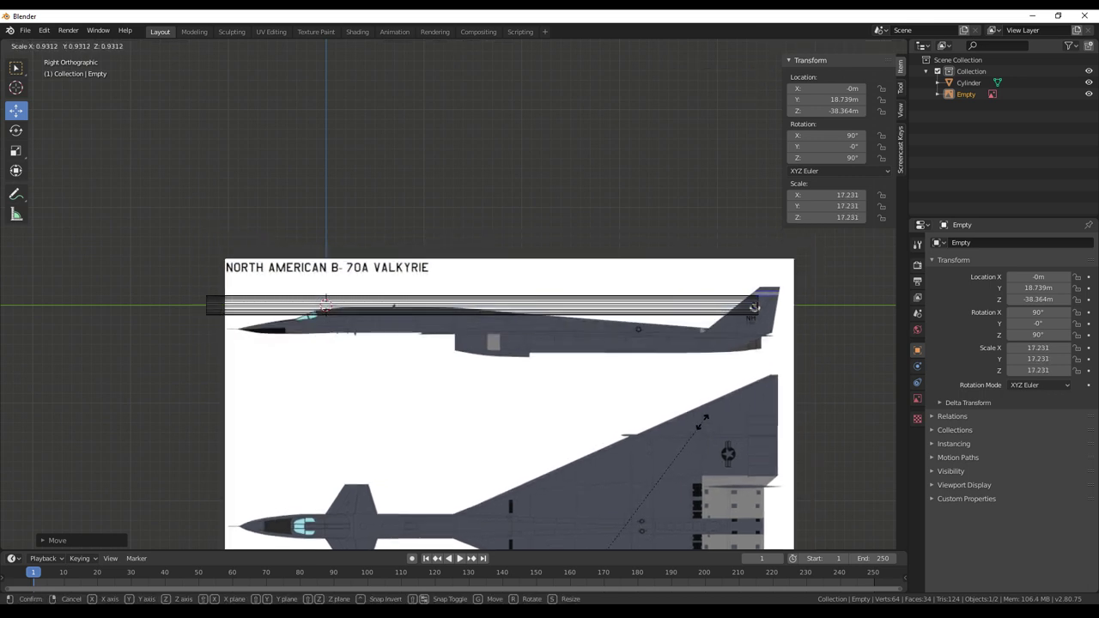
pyautogui.click(715, 417)
pyautogui.press('g')
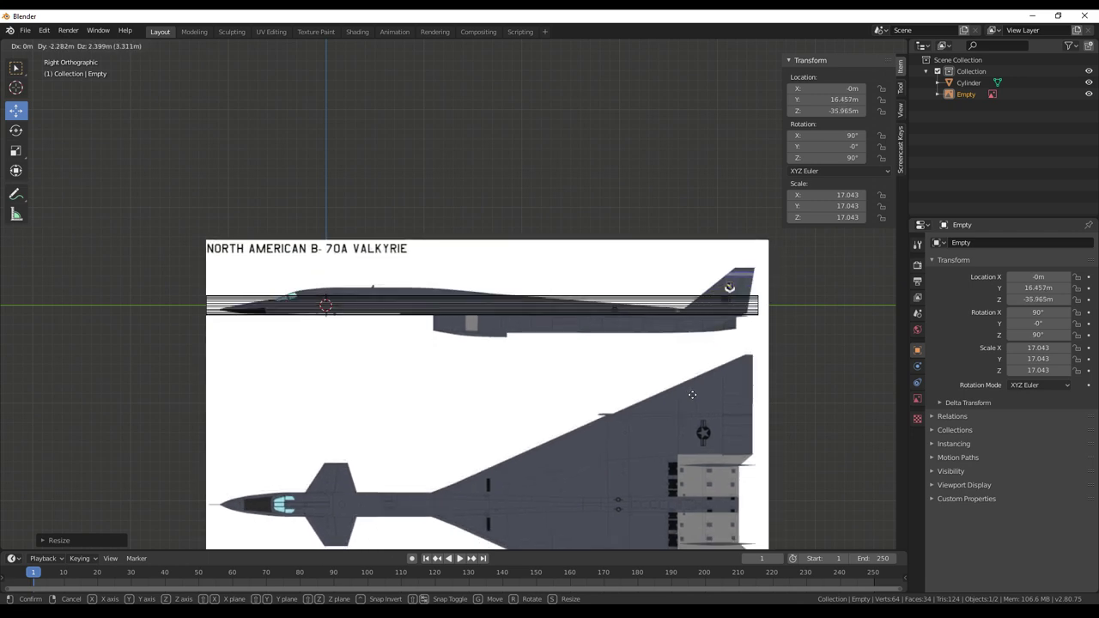
pyautogui.click(691, 395)
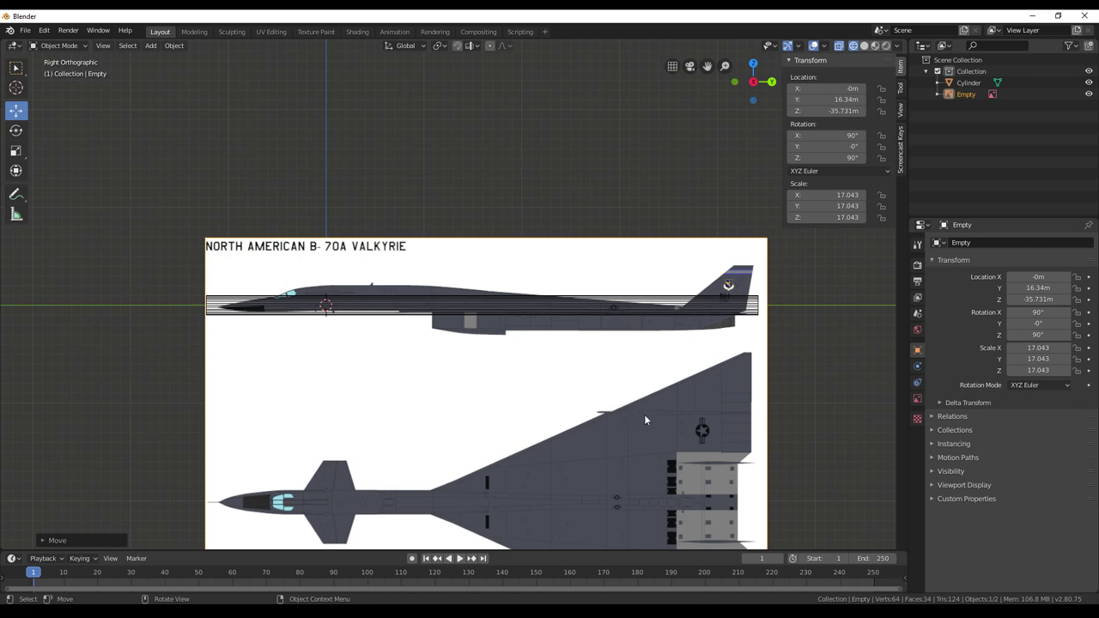
# Fine-tune the blueprint's uniform scale to about 17.25 and its position to about Y 16.62 m and Z -35.93 m
pyautogui.scroll(1, 646, 419)
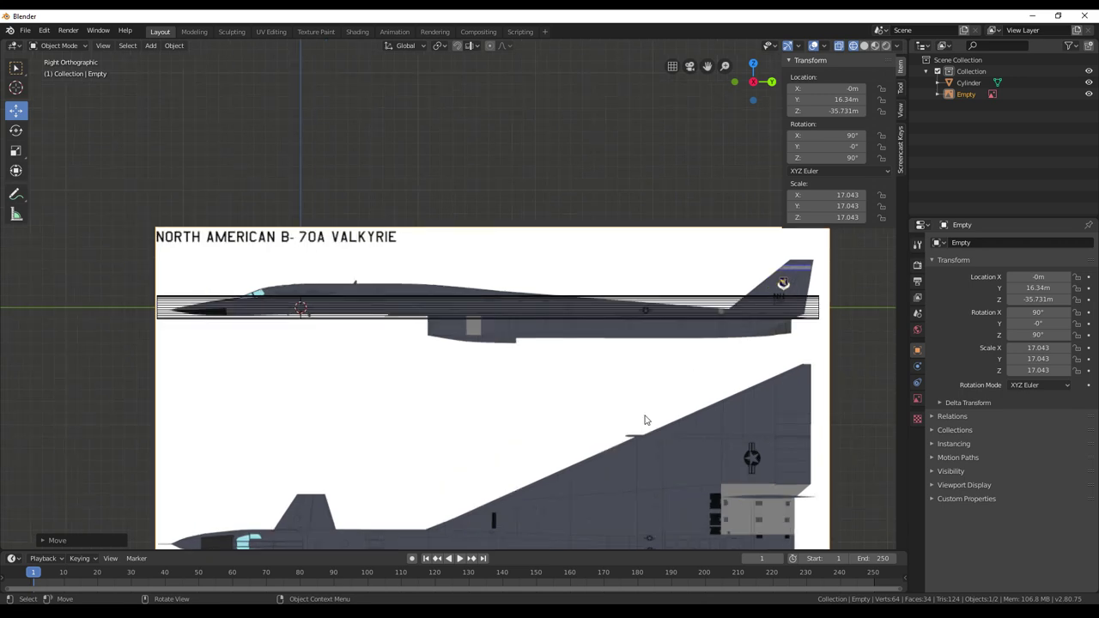
pyautogui.press('g')
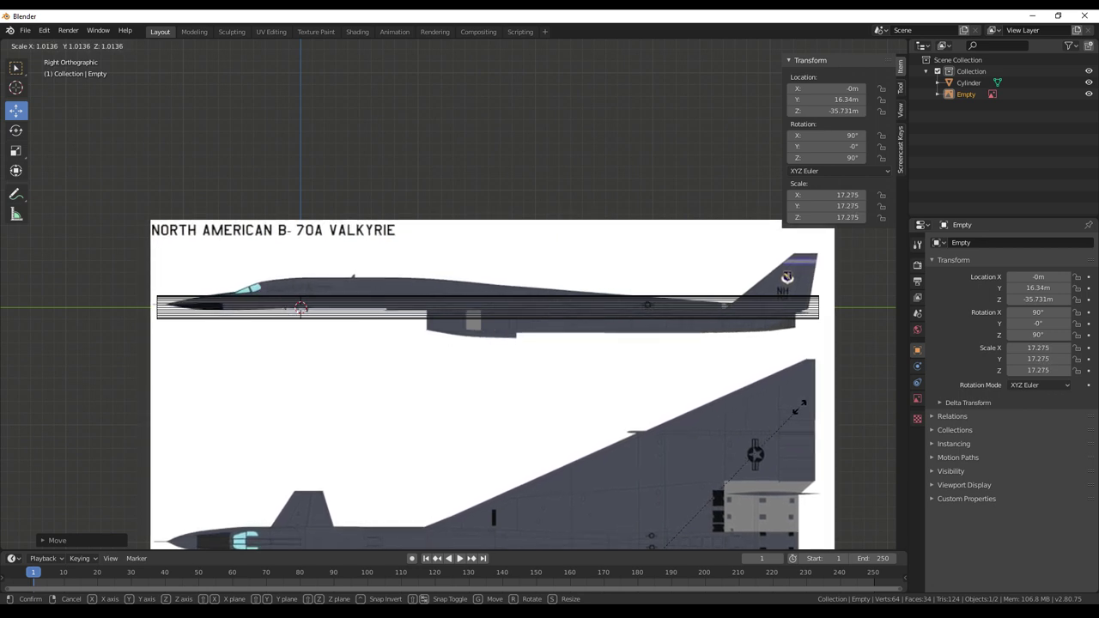
pyautogui.click(801, 410)
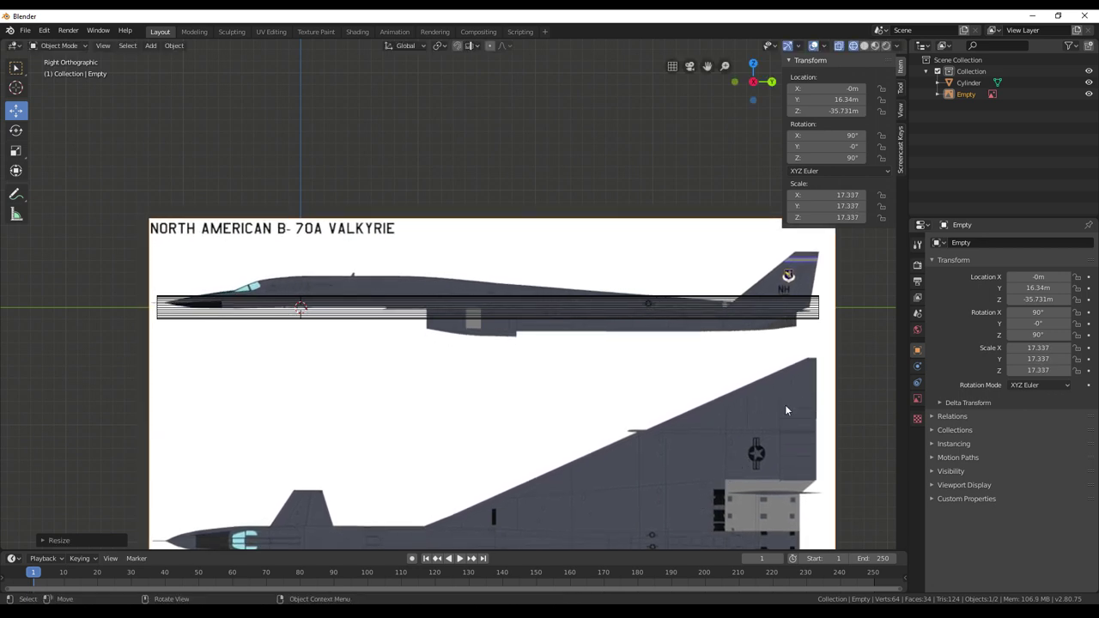
pyautogui.press('s')
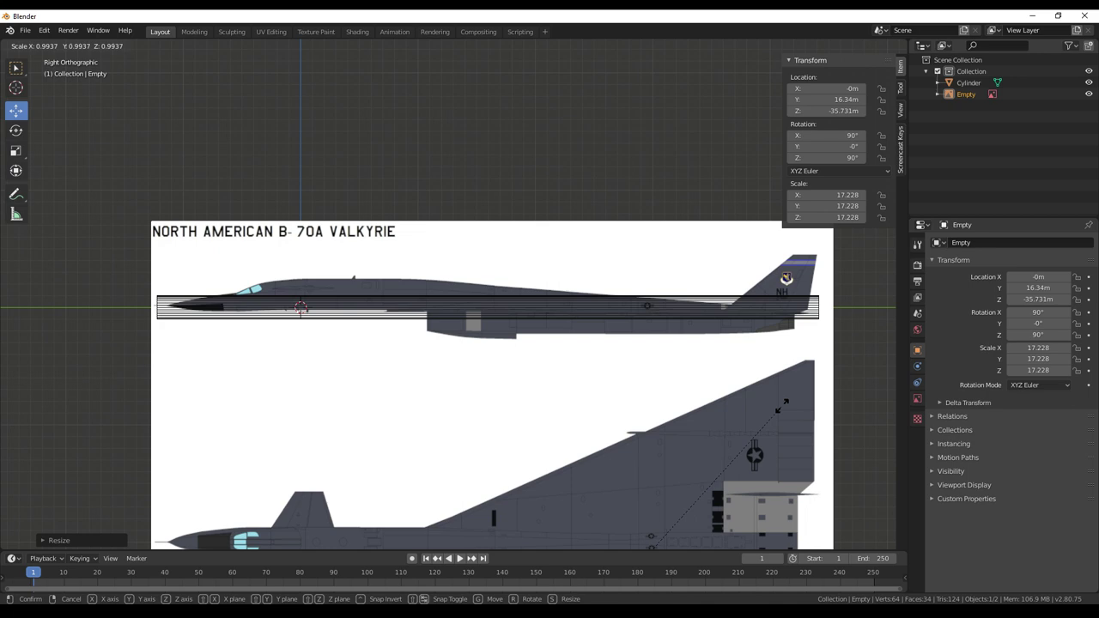
pyautogui.click(783, 410)
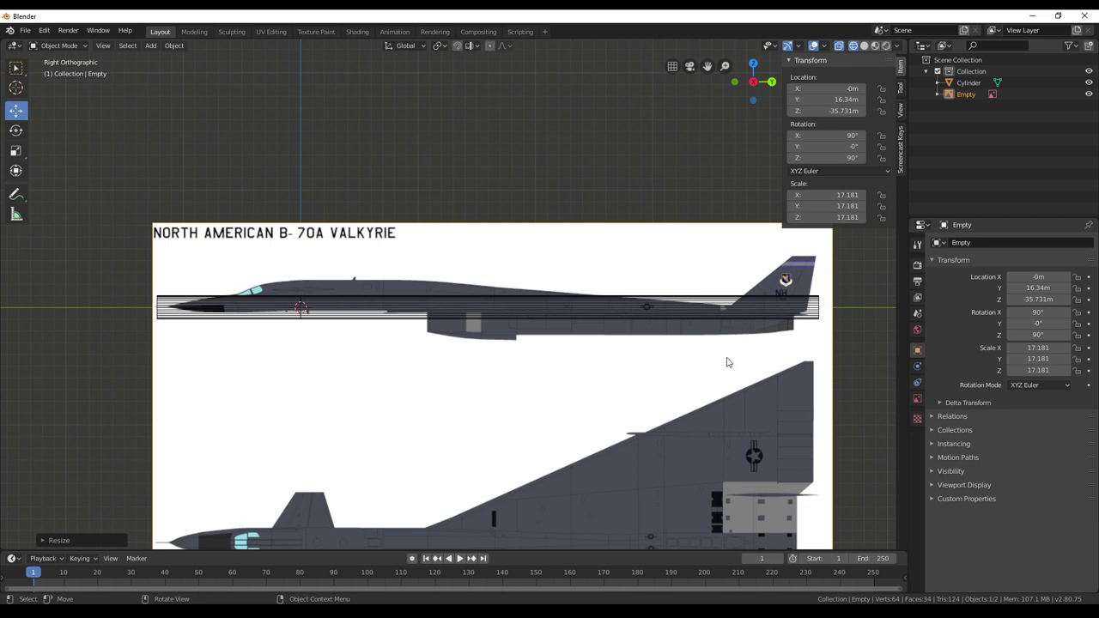
pyautogui.scroll(1, 725, 362)
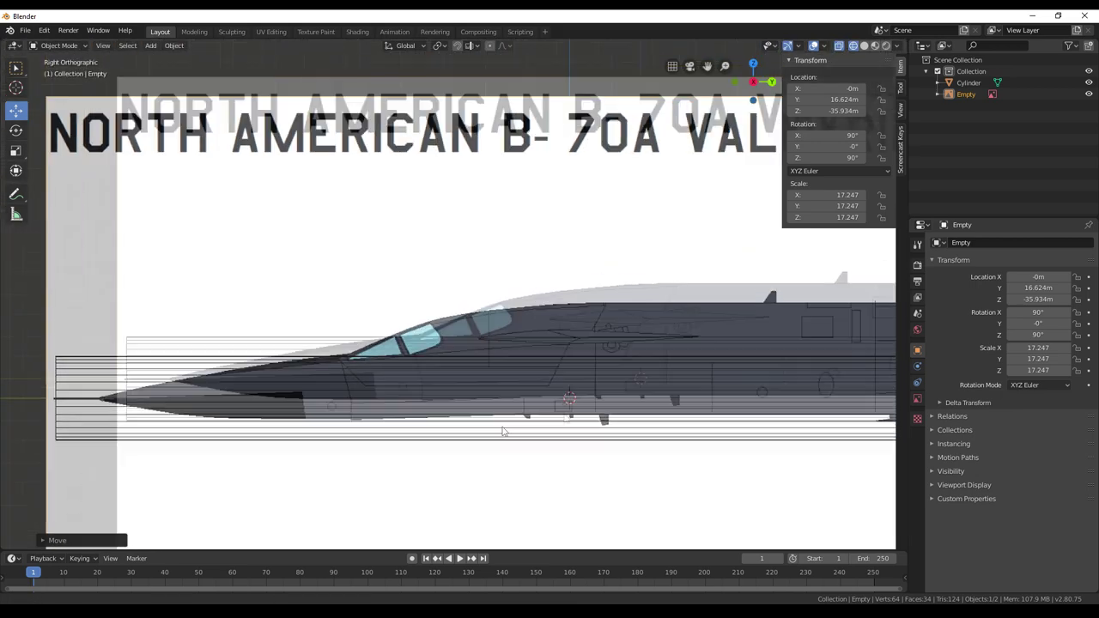
# Examine how the blueprint's side view lines up with the cylinder from the nose to the tail
pyautogui.keyDown('shift'); pyautogui.moveTo(893, 425); pyautogui.dragTo(223, 376, button='middle'); pyautogui.keyUp('shift')
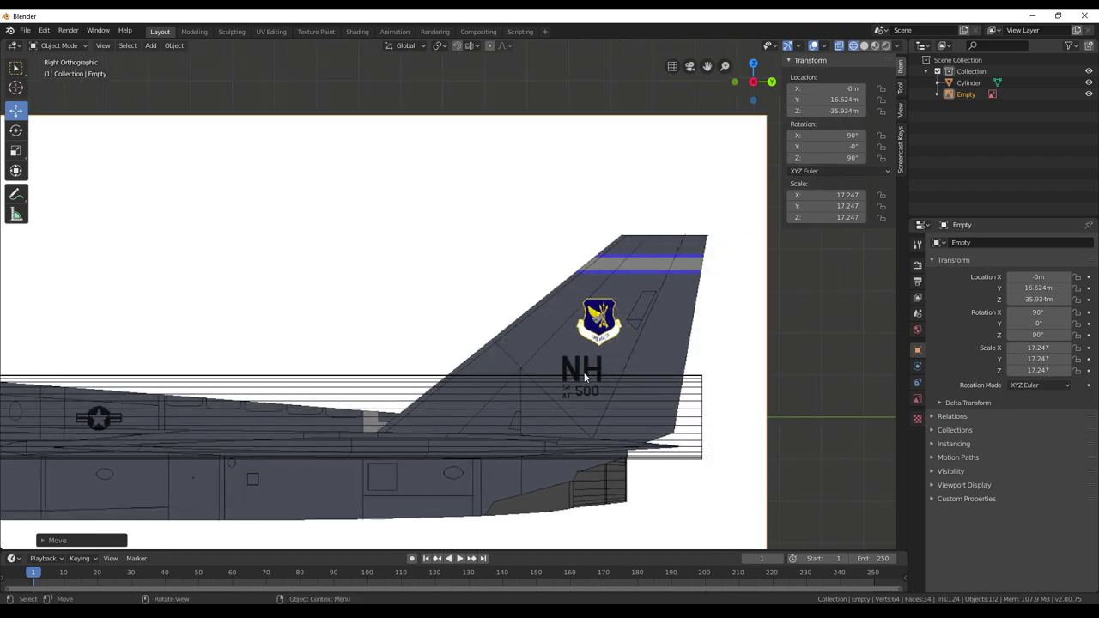
pyautogui.scroll(1, 583, 376)
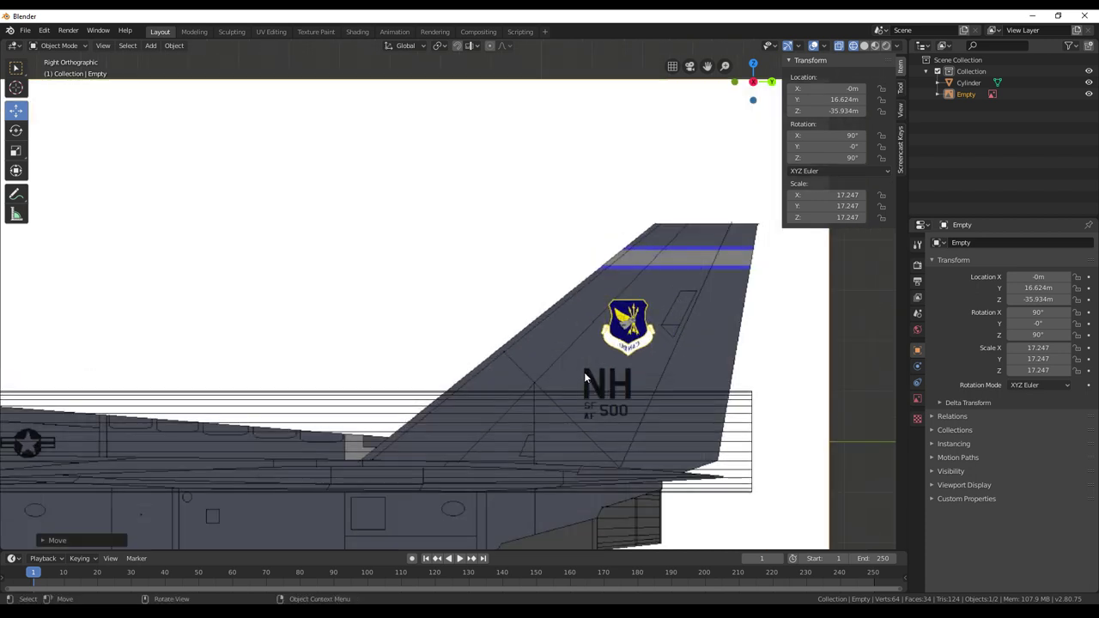
pyautogui.scroll(-1, 585, 376)
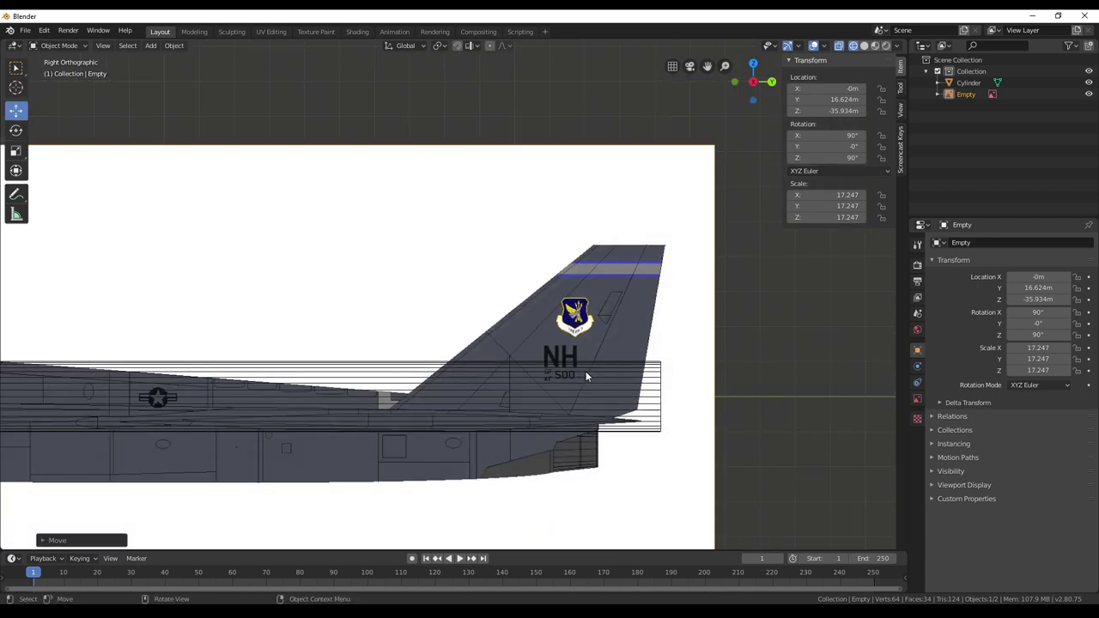
pyautogui.scroll(-1, 585, 376)
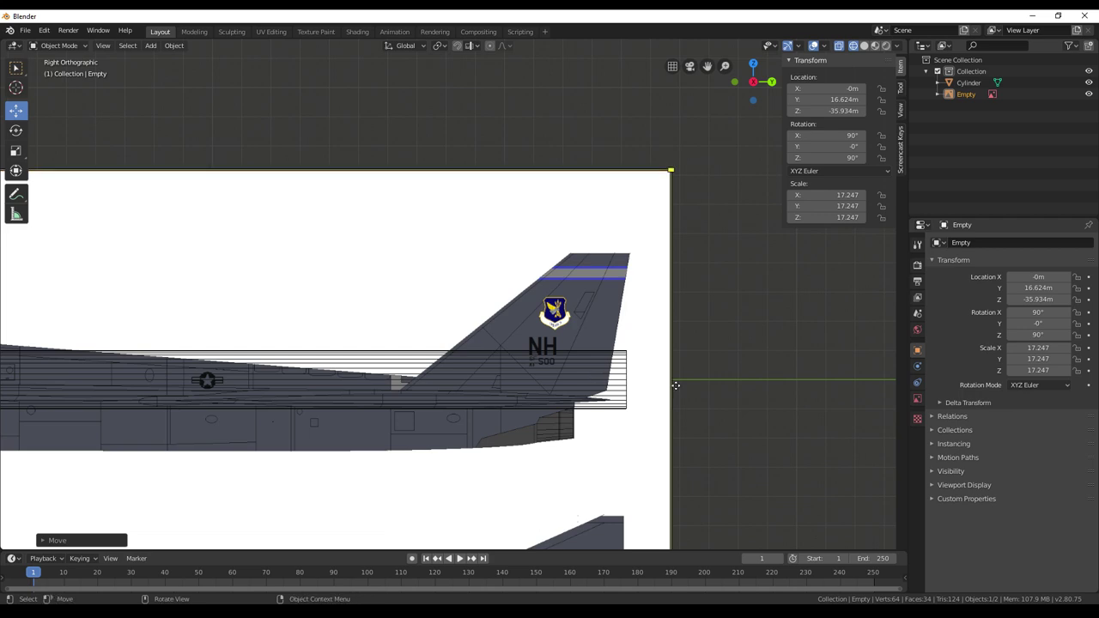
pyautogui.scroll(-2, 338, 350)
pyautogui.keyDown('shift'); pyautogui.moveTo(338, 350); pyautogui.dragTo(713, 312, button='middle'); pyautogui.keyUp('shift')
pyautogui.keyDown('shift'); pyautogui.moveTo(429, 346); pyautogui.dragTo(528, 271, button='middle'); pyautogui.keyUp('shift')
pyautogui.scroll(-2, 605, 292)
pyautogui.keyDown('shift'); pyautogui.moveTo(609, 327); pyautogui.dragTo(625, 271, button='middle'); pyautogui.keyUp('shift')
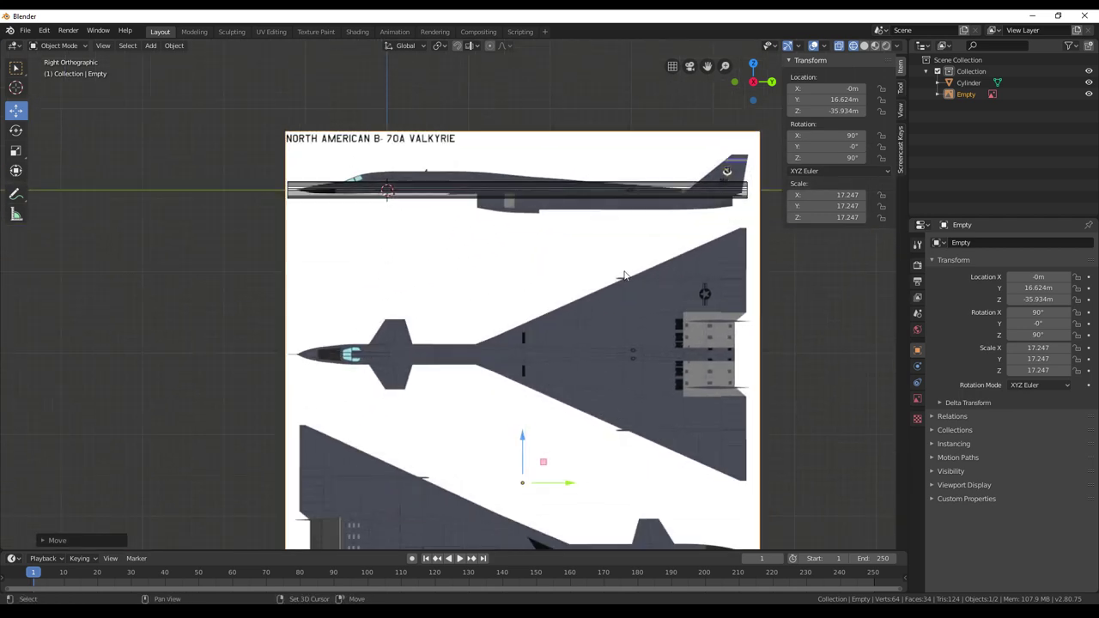
# Set the blueprint's X, Y and Z scale to exactly 17.25
pyautogui.click(847, 196)
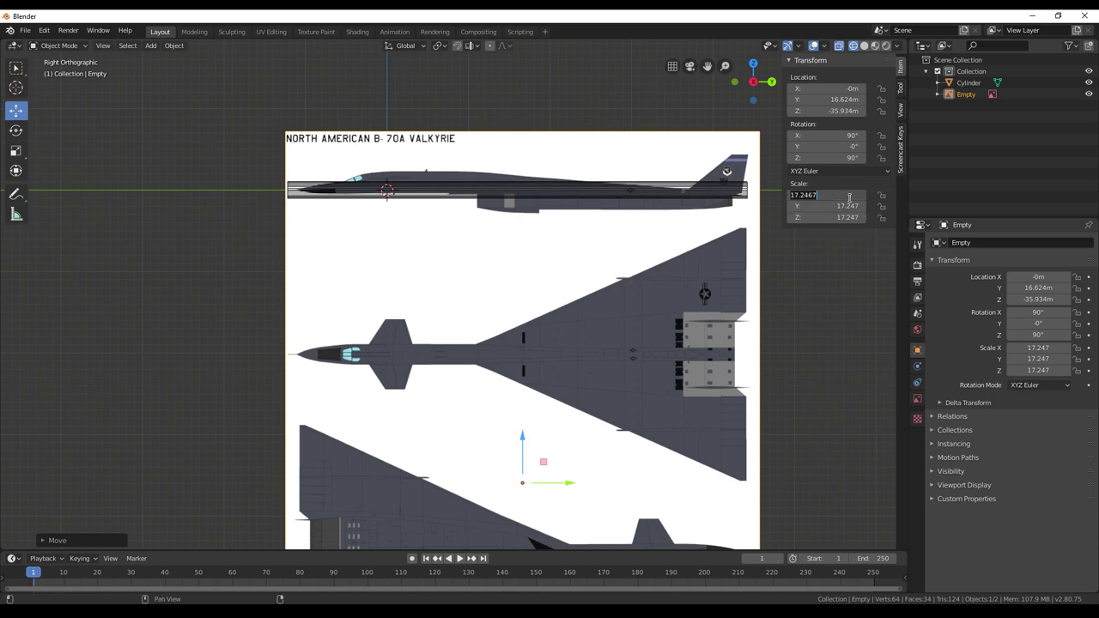
pyautogui.write('17.25')
pyautogui.press('Return')
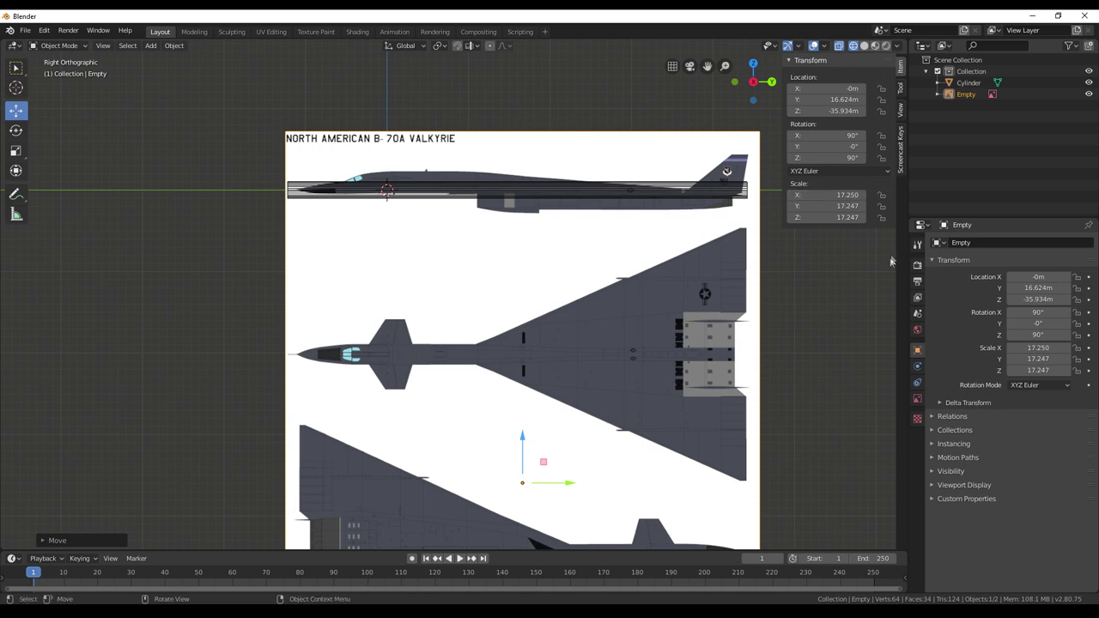
pyautogui.click(847, 206)
pyautogui.write('17.25')
pyautogui.press('Return')
pyautogui.click(852, 217)
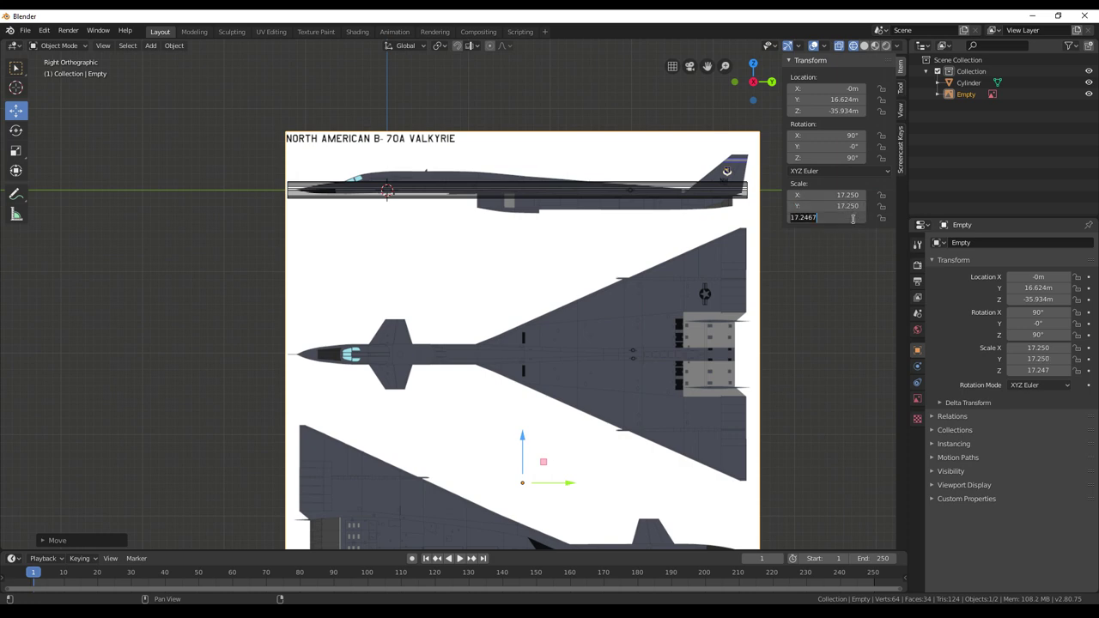
pyautogui.write('17.25')
pyautogui.press('Return')
# Move the blueprint sideways along the X axis to about -10.26 m, clear of the cylinder
pyautogui.keyDown('shift'); pyautogui.moveTo(634, 376); pyautogui.dragTo(638, 405, button='middle'); pyautogui.keyUp('shift')
pyautogui.scroll(-4, 637, 341)
pyautogui.moveTo(519, 351); pyautogui.dragTo(468, 334)
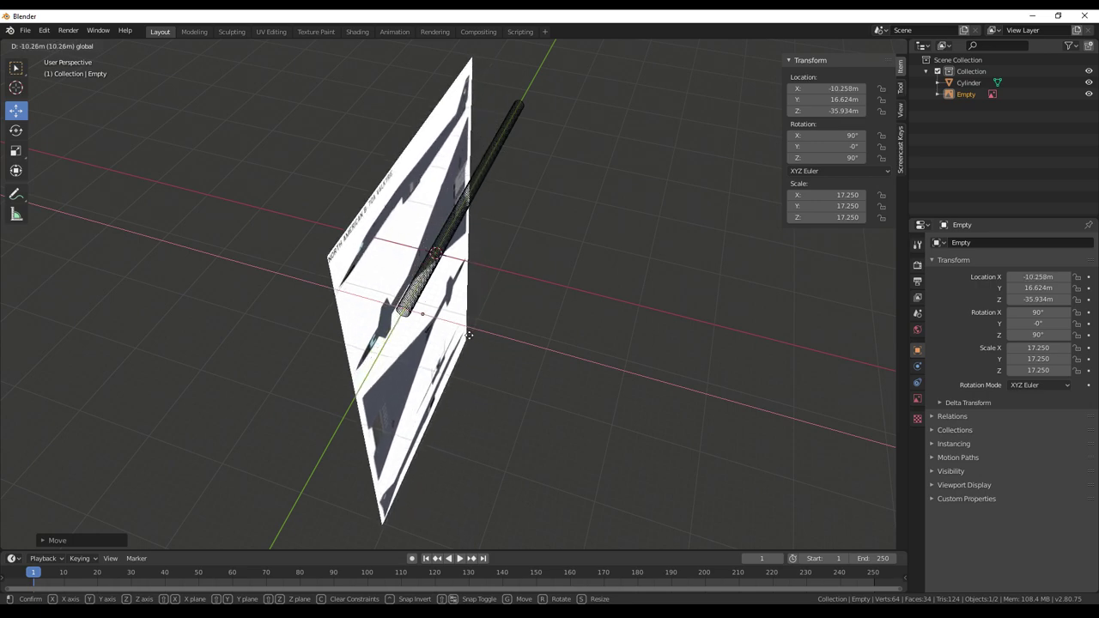
pyautogui.click(468, 335)
# Show the scene in orthographic top view and insert the blueprint as a second reference image over the cylinder
pyautogui.moveTo(608, 374); pyautogui.dragTo(674, 406, button='middle')
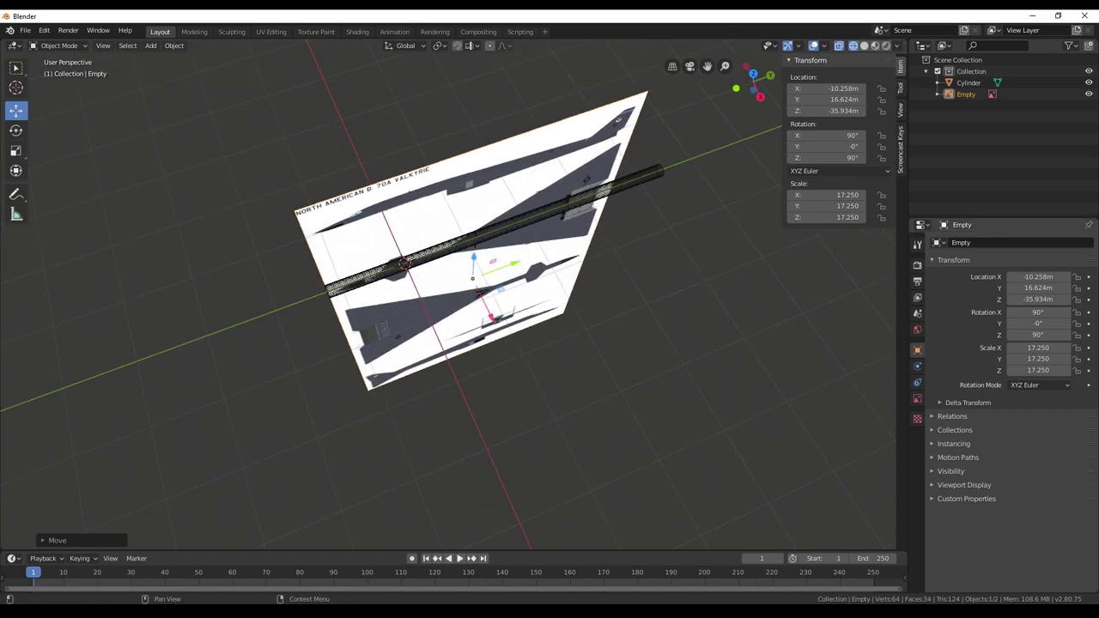
pyautogui.press('KP_5')
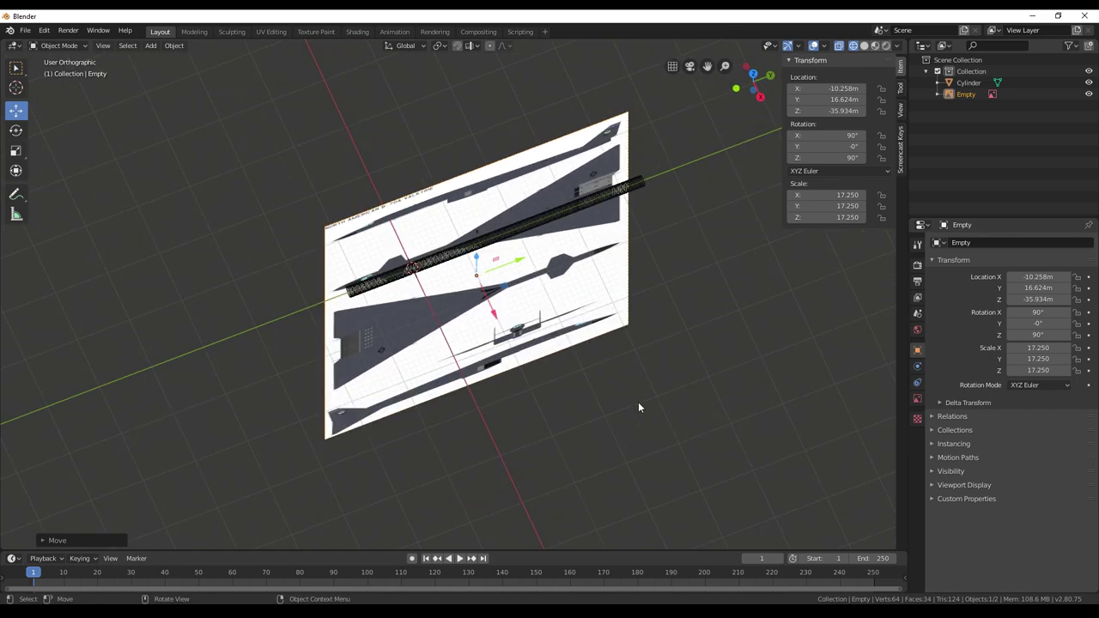
pyautogui.press('KP_7')
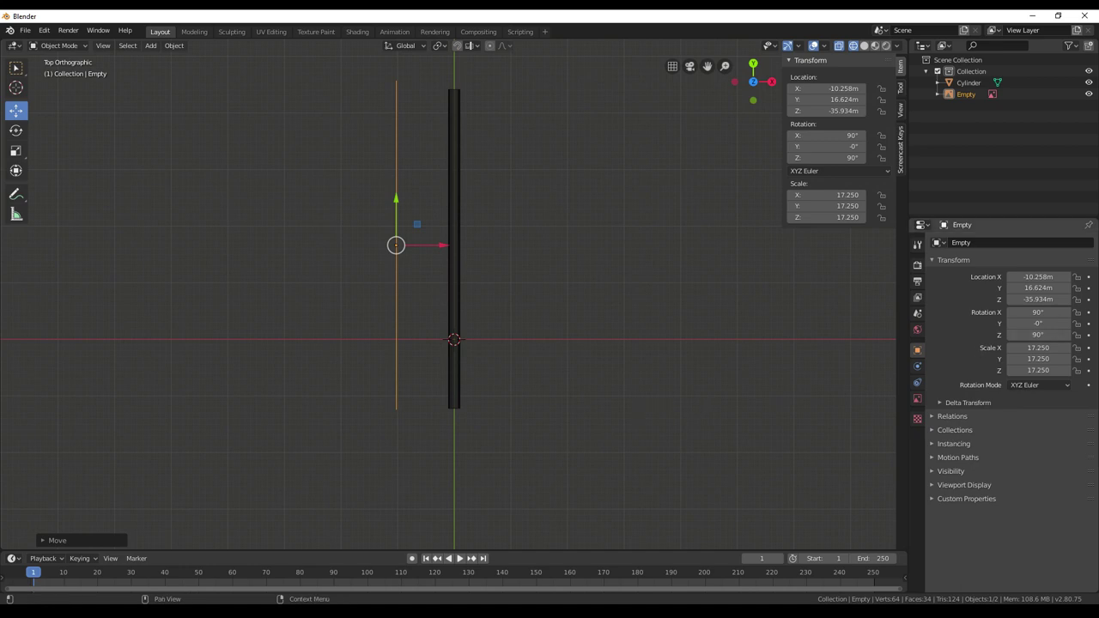
pyautogui.moveTo(365, 207); pyautogui.dragTo(498, 201)
# Set the second blueprint image's X, Y and Z scale to 17.25
pyautogui.click(843, 194)
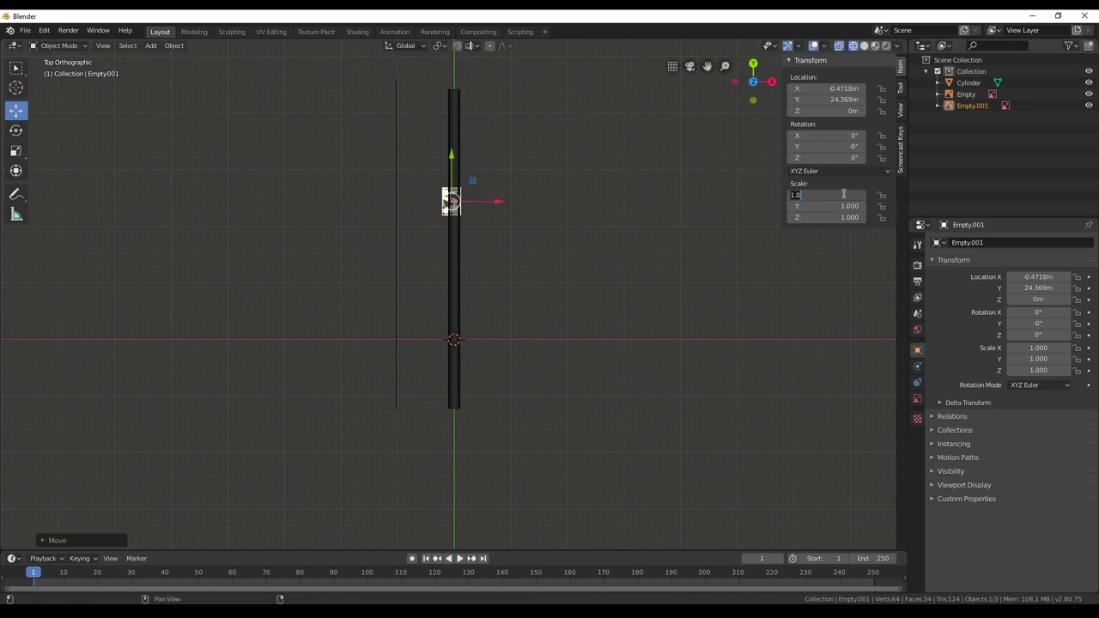
pyautogui.write('17.25')
pyautogui.press('Return')
pyautogui.click(818, 207)
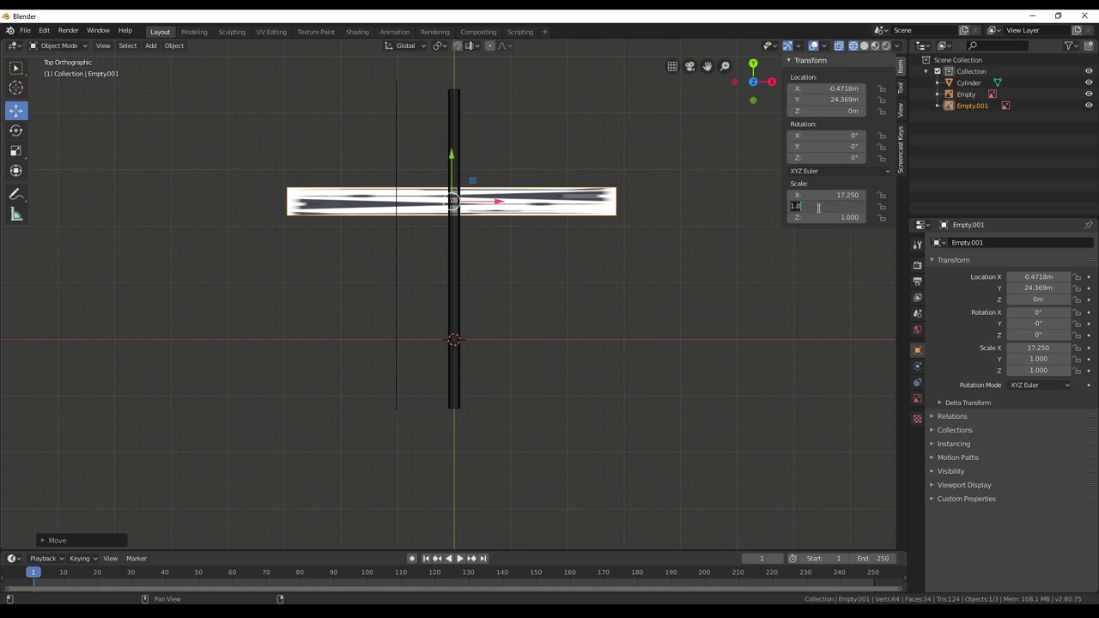
pyautogui.write('17.25')
pyautogui.press('Return')
pyautogui.click(837, 217)
pyautogui.write('17.25')
pyautogui.press('Return')
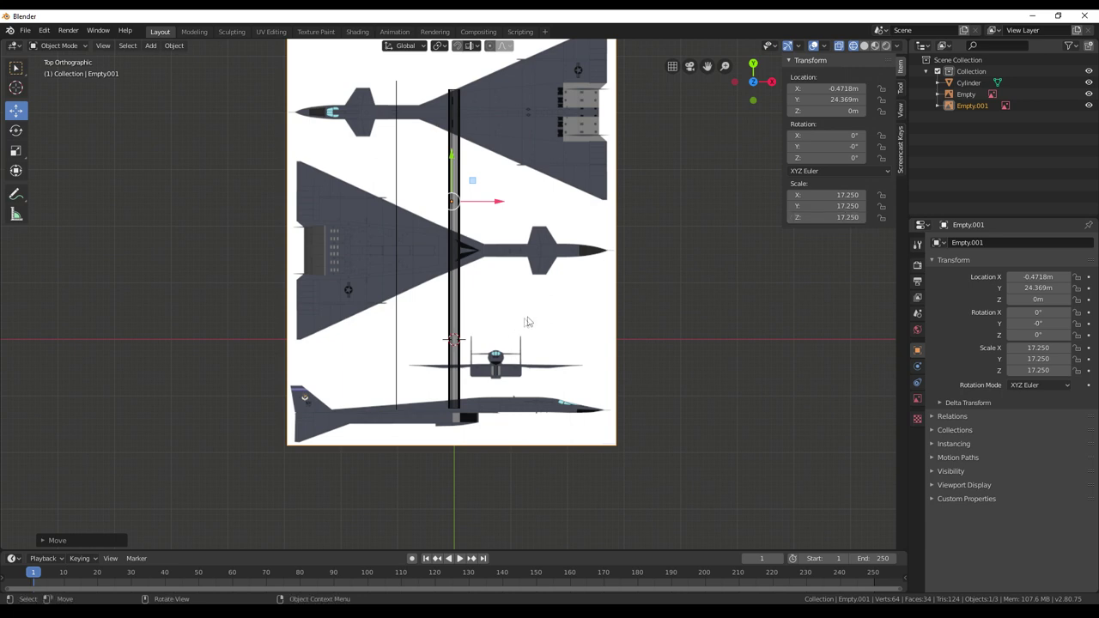
pyautogui.moveTo(827, 146); pyautogui.dragTo(837, 146)
pyautogui.click(851, 144)
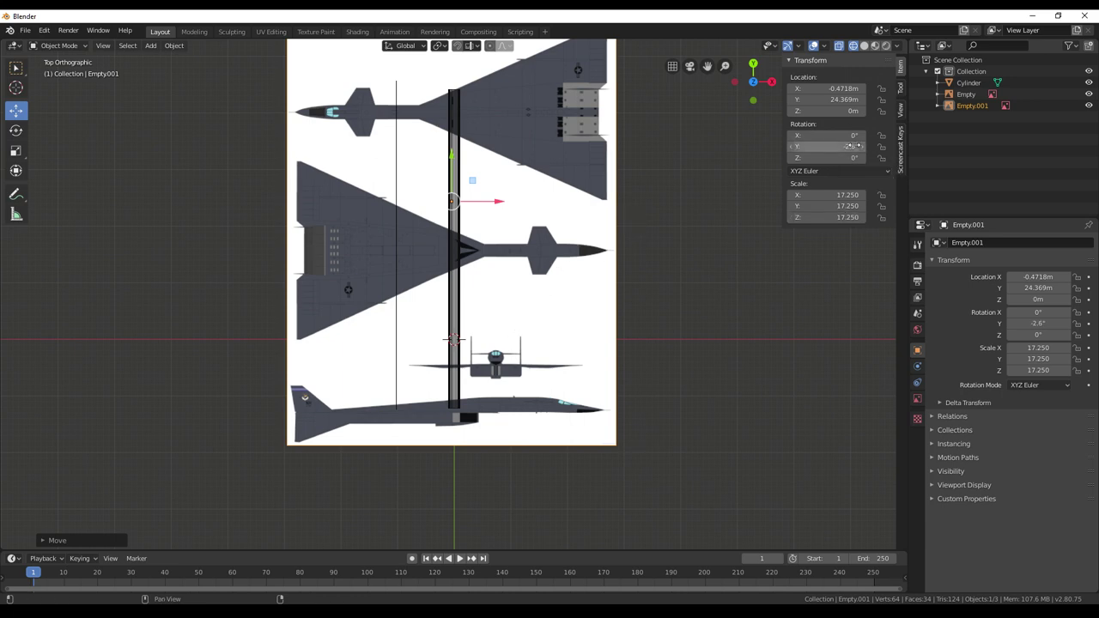
pyautogui.press('Return')
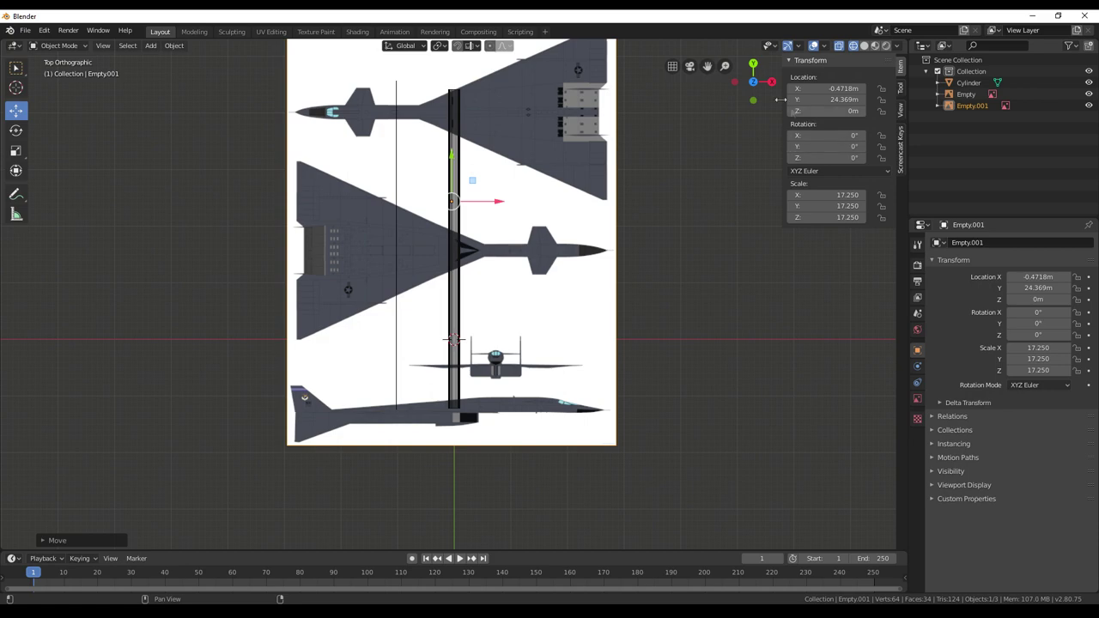
# Rotate the second blueprint image to 90° about Z
pyautogui.moveTo(826, 157)
pyautogui.mouseDown()
pyautogui.moveTo(690, 157)
pyautogui.moveTo(889, 157)
pyautogui.moveTo(836, 159)
pyautogui.mouseUp()
pyautogui.click(836, 158)
pyautogui.write('90')
pyautogui.press('Return')
# Move the second blueprint to about X 16.21 m and Y 16.99 m so its plan view is centred over the cylinder
pyautogui.scroll(5, 699, 197)
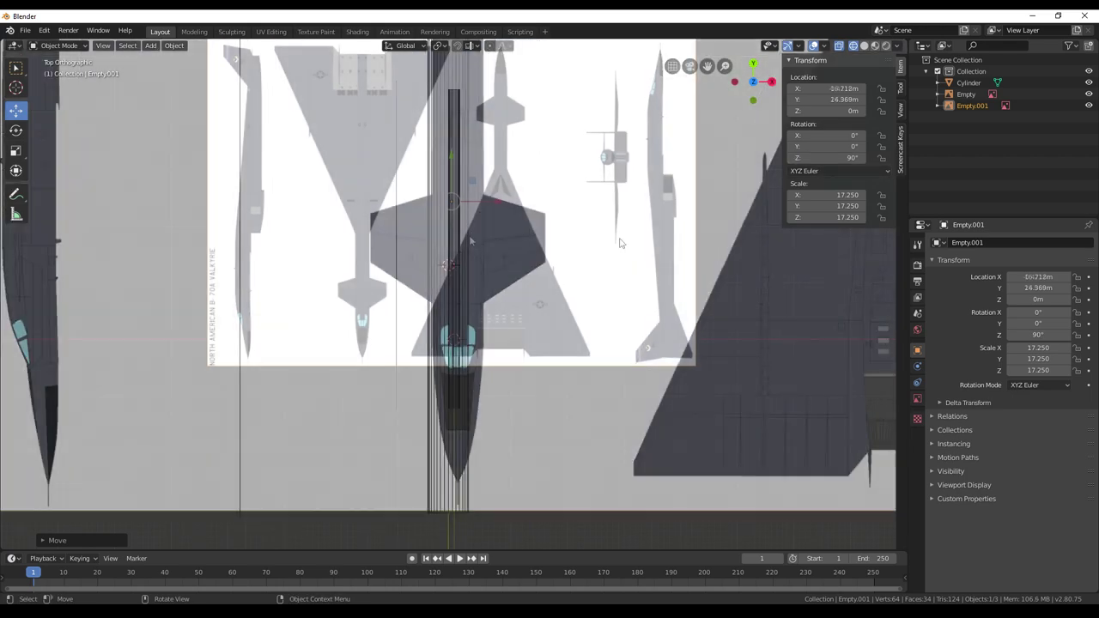
pyautogui.scroll(-6, 698, 197)
pyautogui.scroll(3, 580, 157)
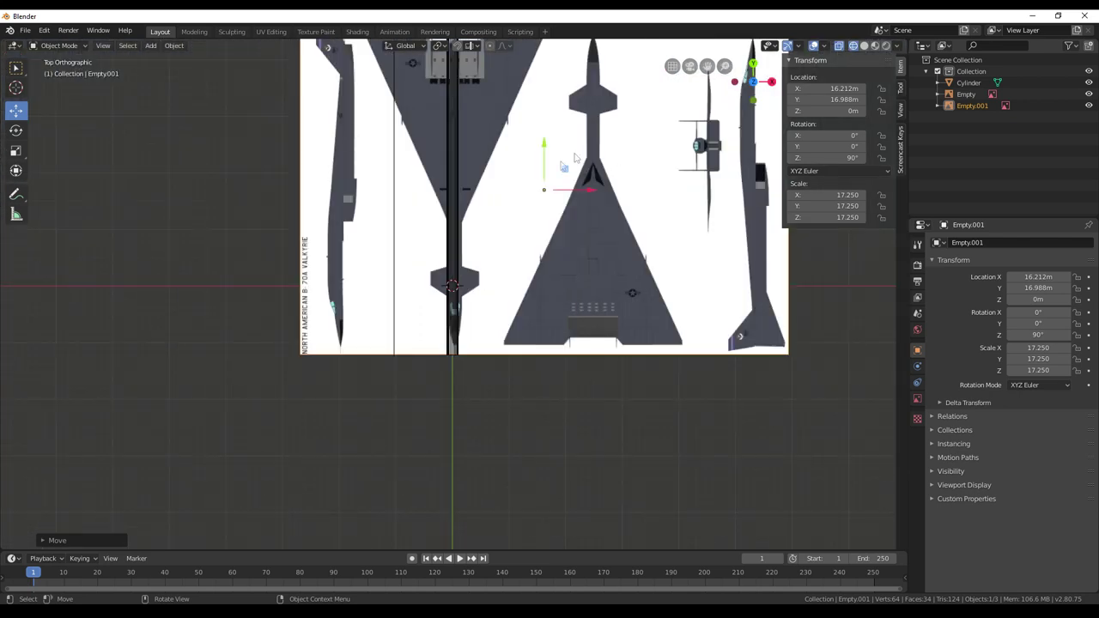
# Move the top-view blueprint to about X 15.74 m and Y 16.61 m so its fuselage centreline matches the cylinder's axis
pyautogui.scroll(-1, 558, 199)
pyautogui.scroll(8, 534, 209)
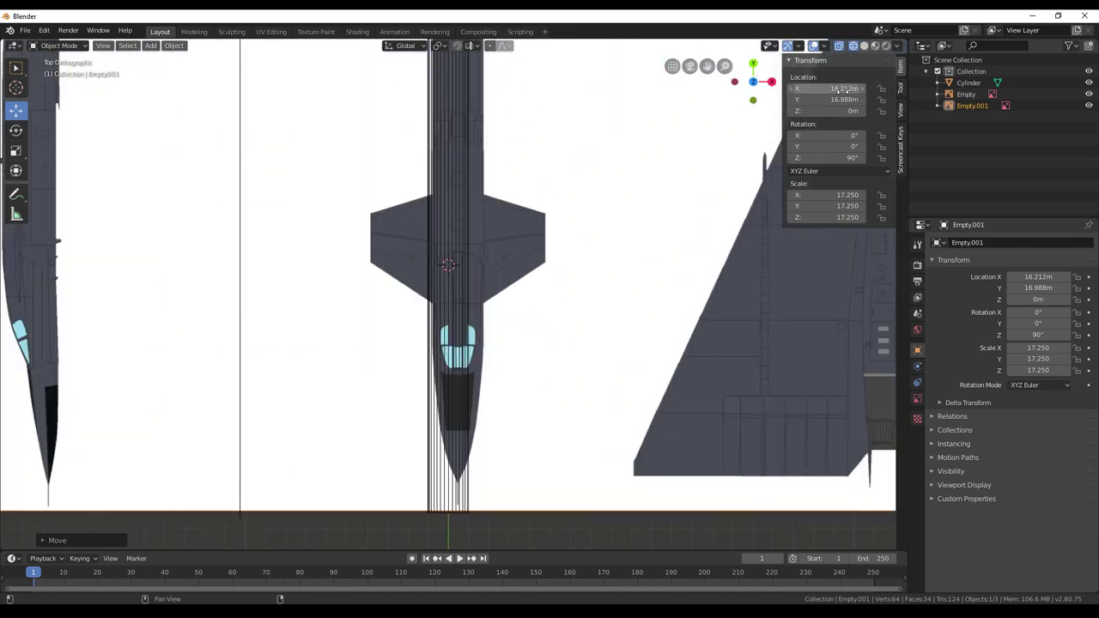
pyautogui.scroll(2, 684, 260)
pyautogui.moveTo(662, 284); pyautogui.dragTo(669, 222, button='middle')
pyautogui.scroll(-3, 662, 281)
pyautogui.scroll(-2, 662, 285)
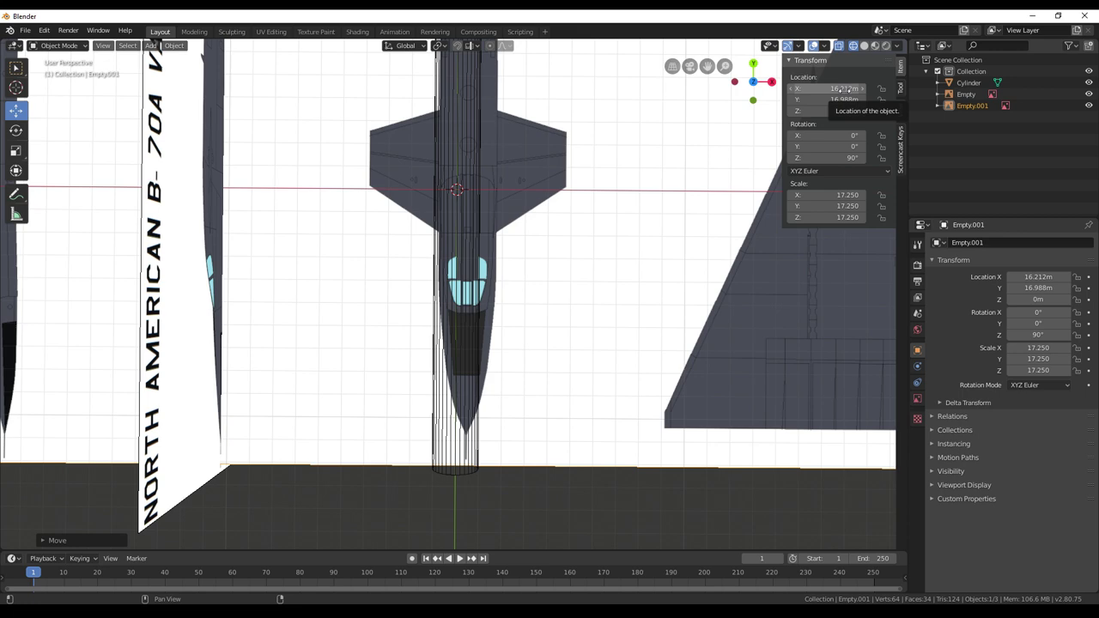
pyautogui.press('KP_5')
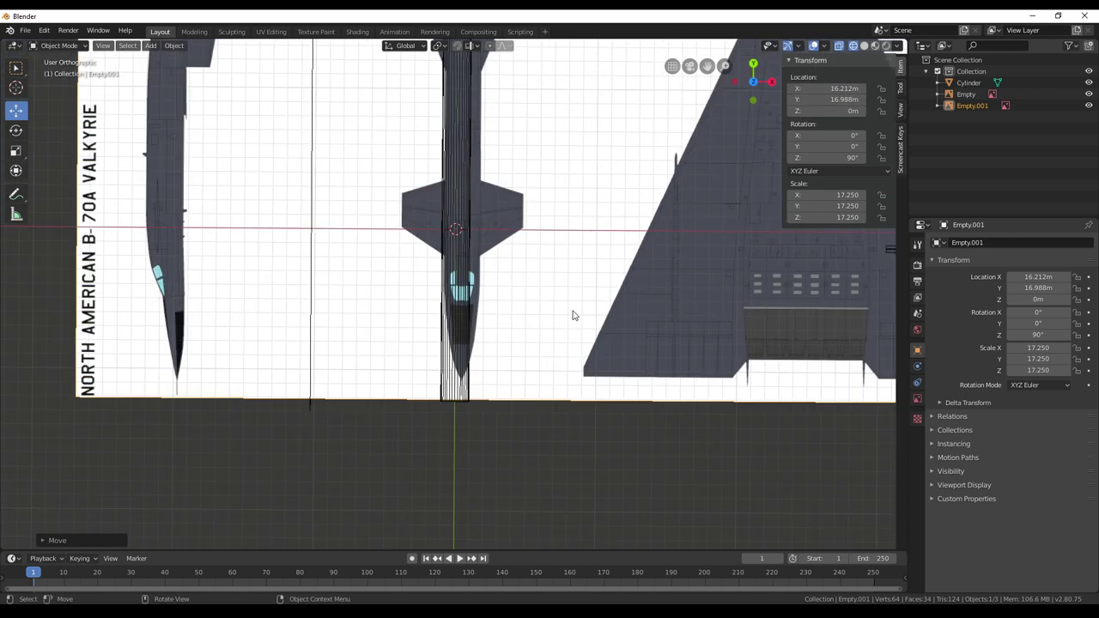
pyautogui.press('KP_7')
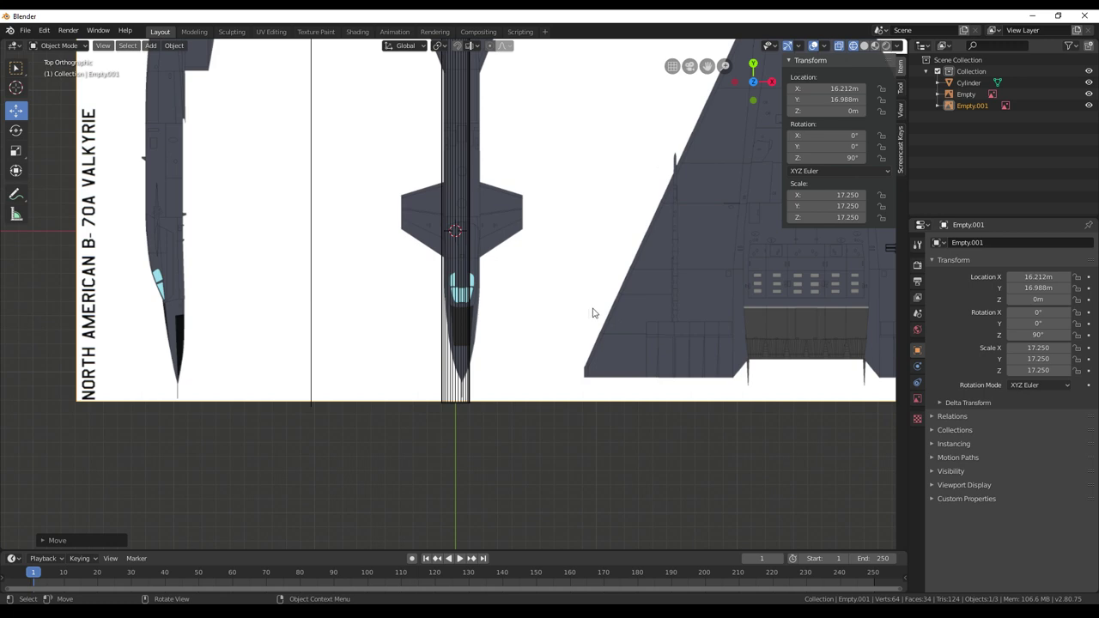
pyautogui.scroll(4, 596, 380)
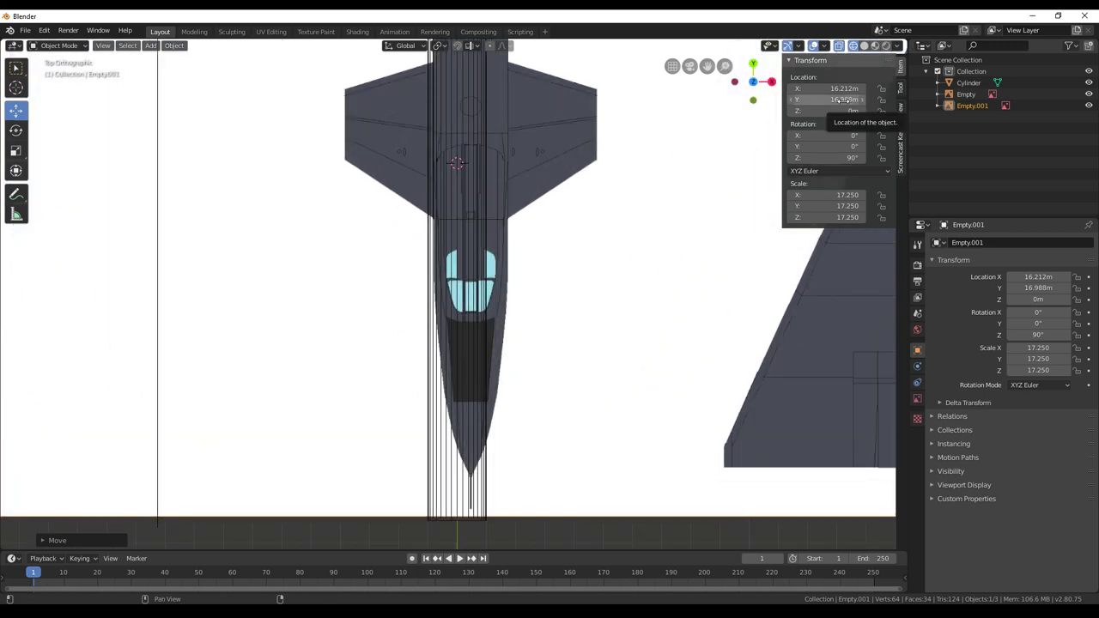
pyautogui.moveTo(828, 89); pyautogui.dragTo(806, 99)
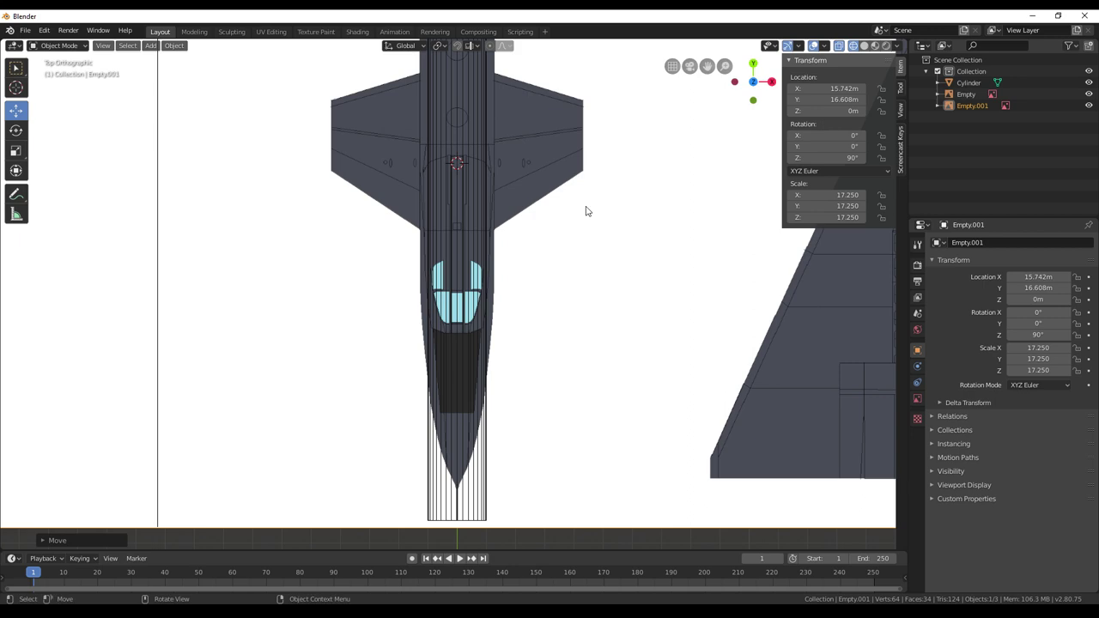
# Set the top-view blueprint's X, Y and Z scale to 17.2, comparing its tail end with the cylinder's rear end
pyautogui.keyDown('shift'); pyautogui.moveTo(567, 136); pyautogui.dragTo(560, 429, button='middle'); pyautogui.keyUp('shift')
pyautogui.keyDown('shift'); pyautogui.moveTo(563, 211); pyautogui.dragTo(565, 304, button='middle'); pyautogui.keyUp('shift')
pyautogui.keyDown('shift'); pyautogui.scroll(15, 565, 252); pyautogui.keyUp('shift')
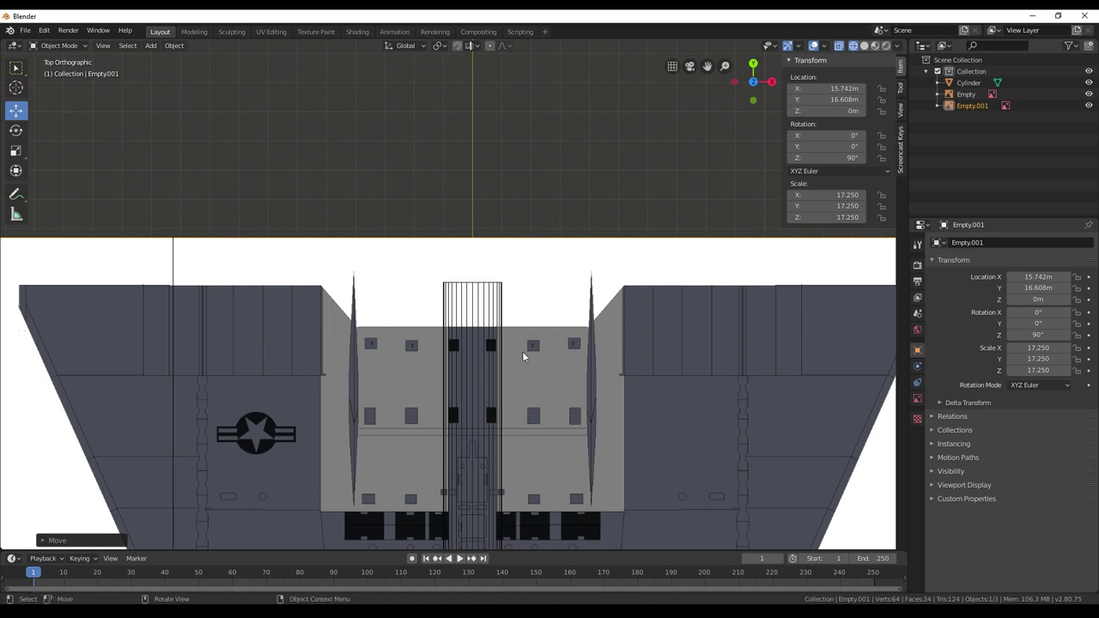
pyautogui.keyDown('shift'); pyautogui.moveTo(554, 384); pyautogui.dragTo(541, 230, button='middle'); pyautogui.keyUp('shift')
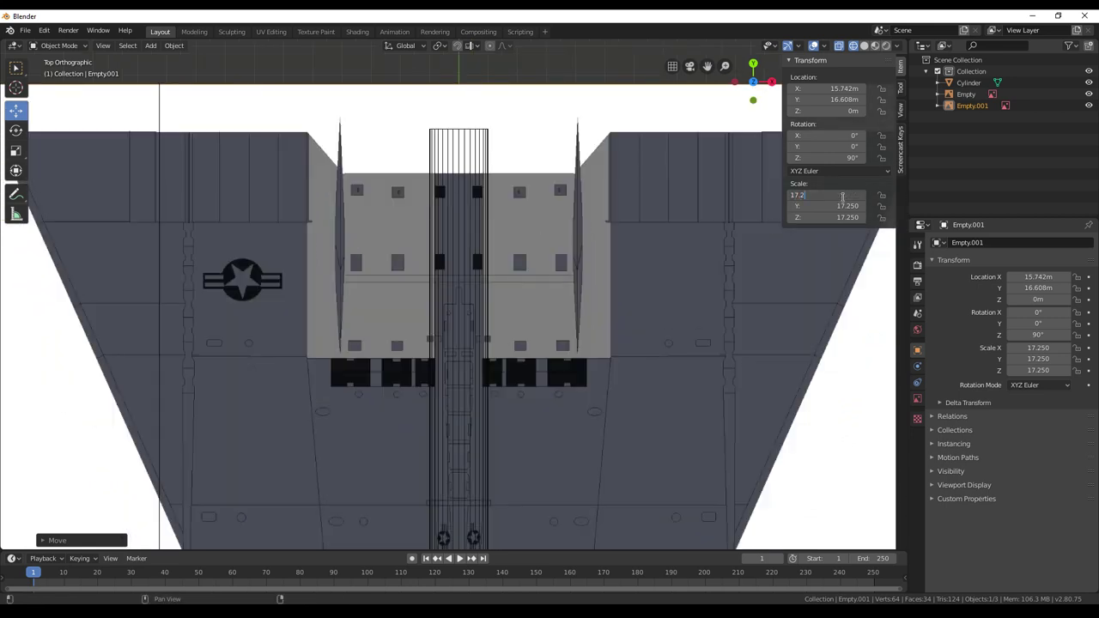
pyautogui.press('Return')
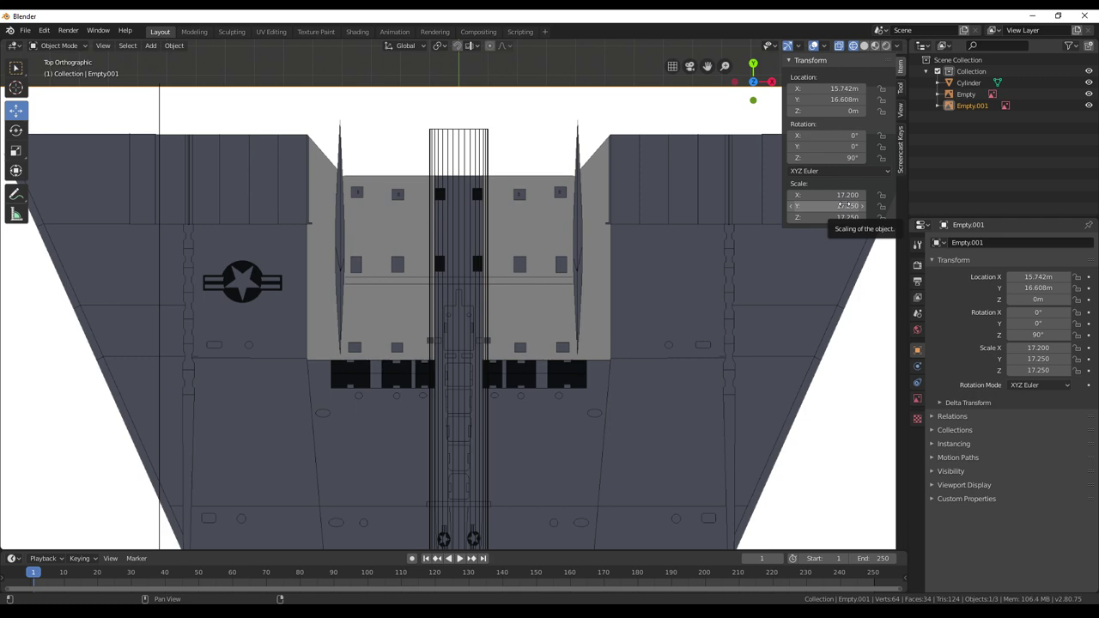
pyautogui.click(844, 206)
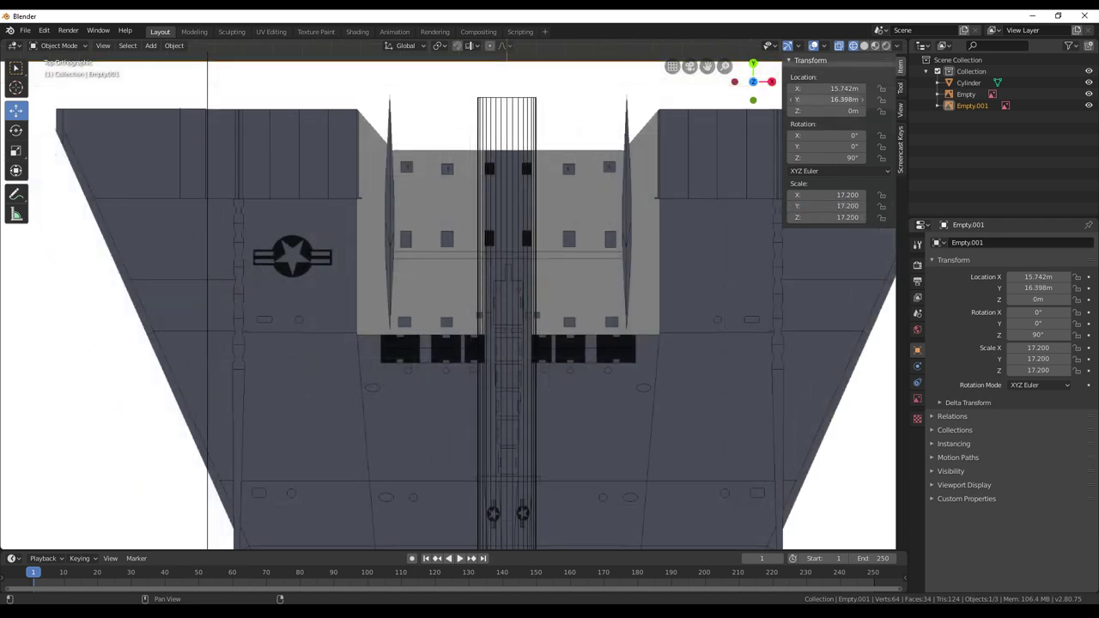
# Move the top-view blueprint along Y to about 16.42 m and check its alignment with the cylinder from tail to nose
pyautogui.moveTo(825, 99); pyautogui.dragTo(834, 100)
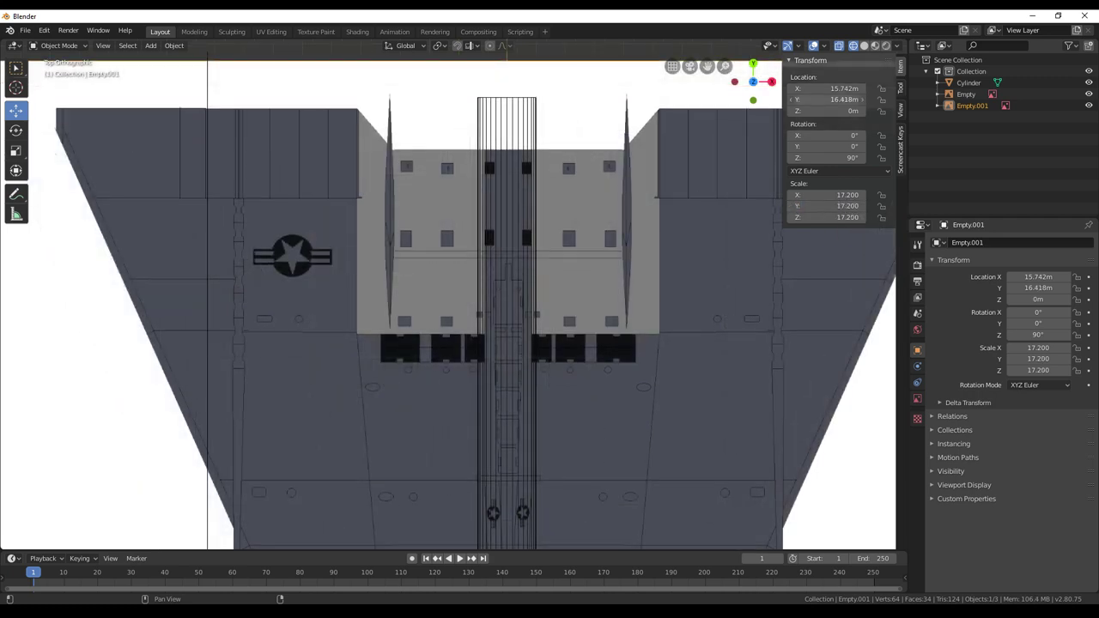
pyautogui.keyDown('shift'); pyautogui.moveTo(707, 277); pyautogui.dragTo(691, 47, button='middle'); pyautogui.keyUp('shift')
pyautogui.keyDown('shift'); pyautogui.moveTo(639, 407); pyautogui.dragTo(649, 95, button='middle'); pyautogui.keyUp('shift')
pyautogui.keyDown('shift'); pyautogui.moveTo(639, 365); pyautogui.dragTo(624, 163, button='middle'); pyautogui.keyUp('shift')
pyautogui.keyDown('shift'); pyautogui.moveTo(634, 383); pyautogui.dragTo(624, 206, button='middle'); pyautogui.keyUp('shift')
pyautogui.keyDown('shift'); pyautogui.moveTo(616, 403); pyautogui.dragTo(614, 227, button='middle'); pyautogui.keyUp('shift')
pyautogui.keyDown('shift'); pyautogui.moveTo(612, 450); pyautogui.dragTo(608, 294, button='middle'); pyautogui.keyUp('shift')
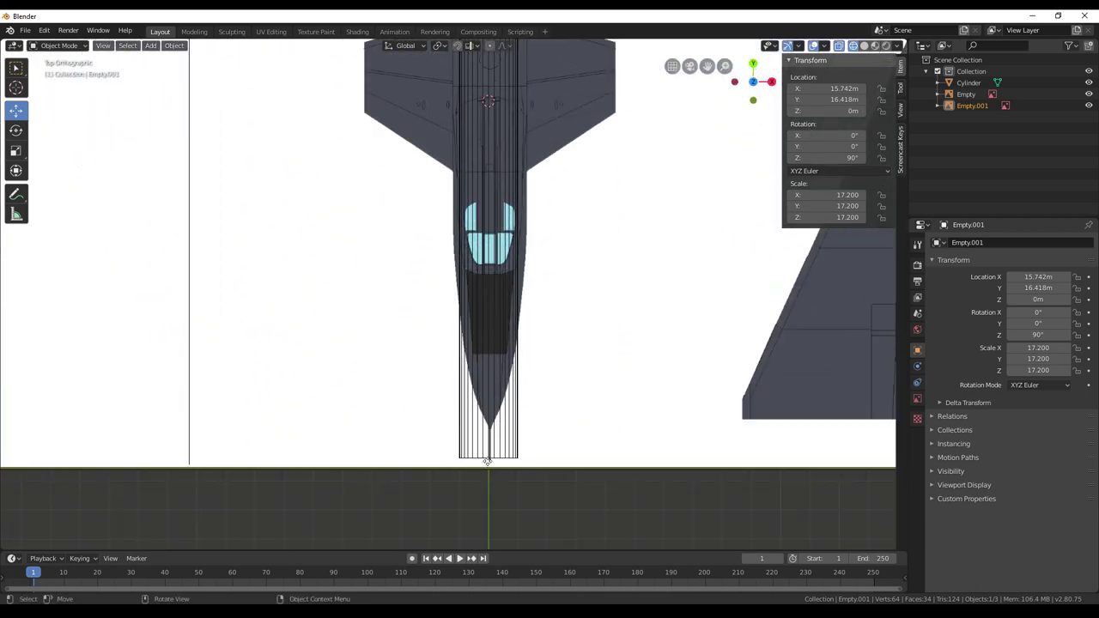
# In right orthographic view, set the side-view blueprint's X, Y and Z scale to 17.2
pyautogui.press('KP_3')
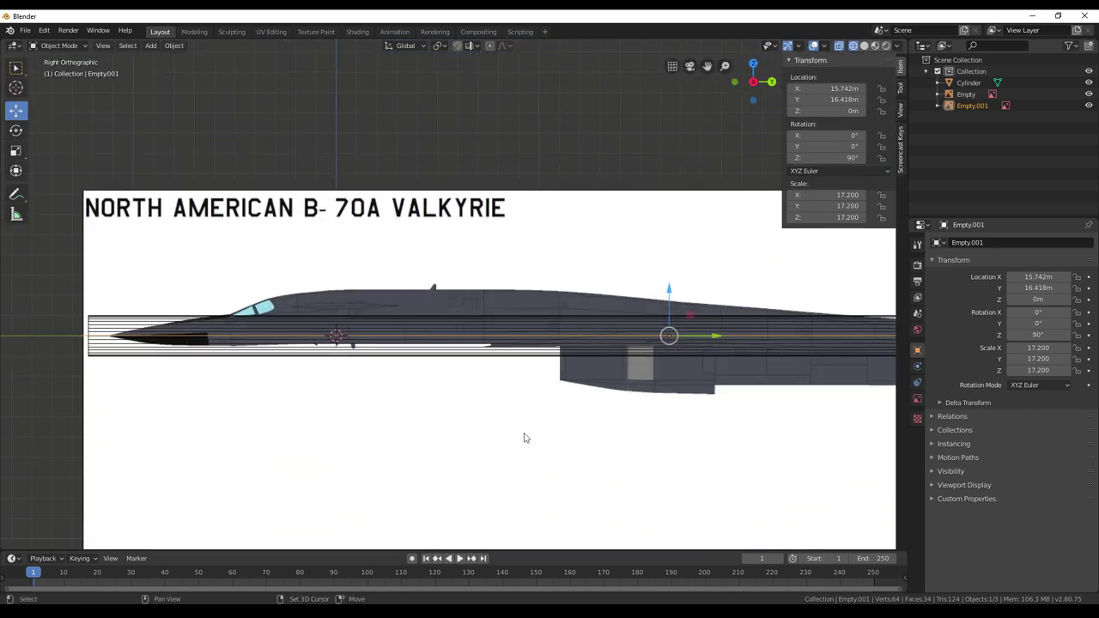
pyautogui.click(968, 95)
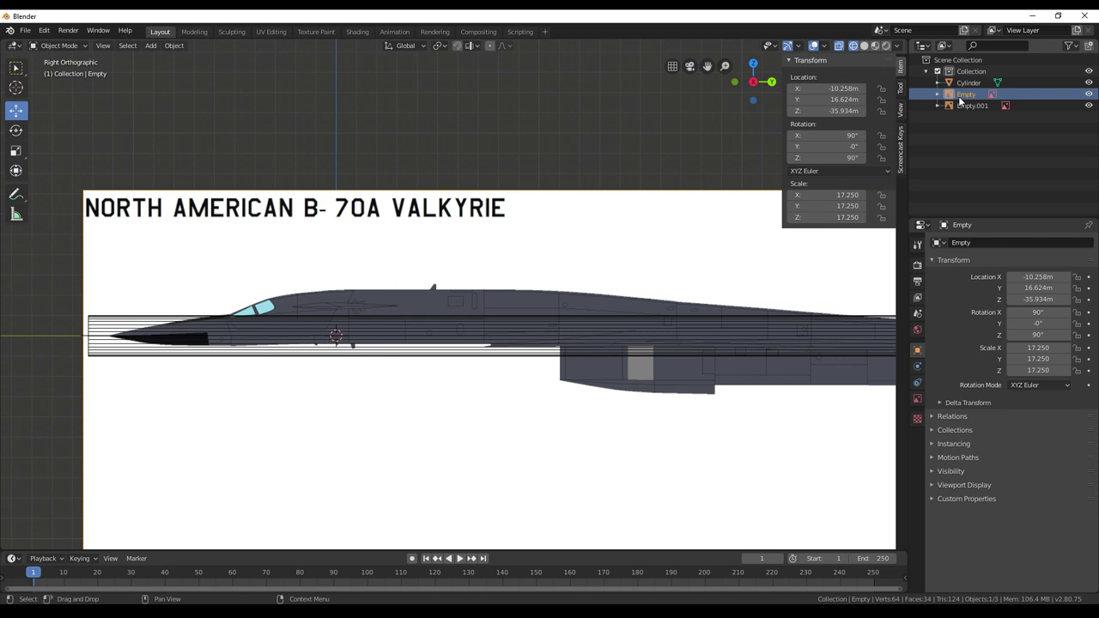
pyautogui.click(849, 195)
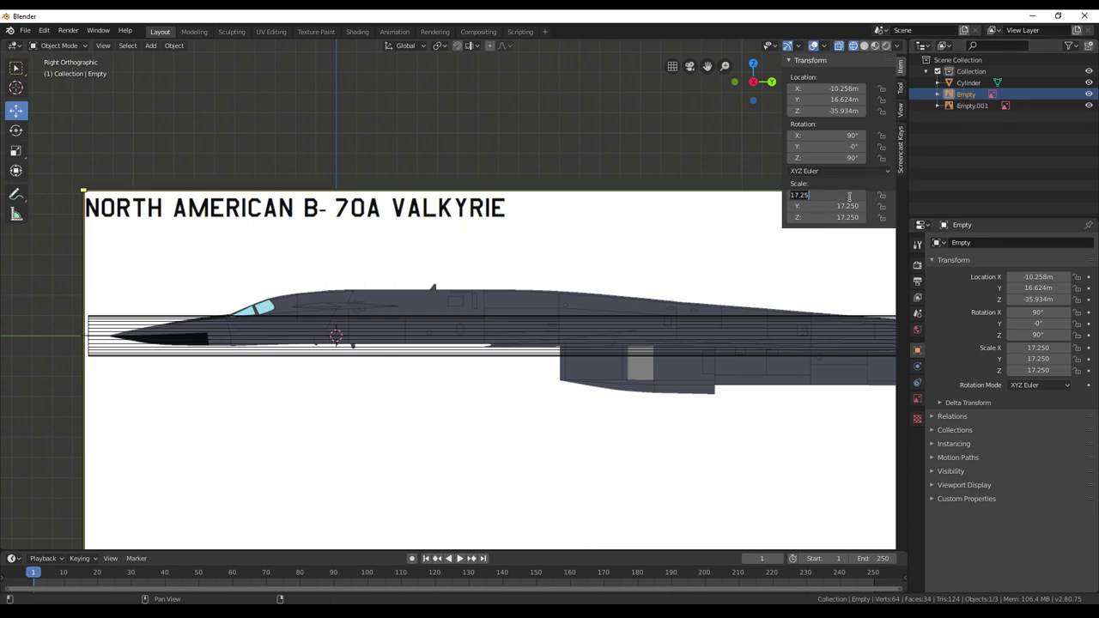
pyautogui.write('17.2')
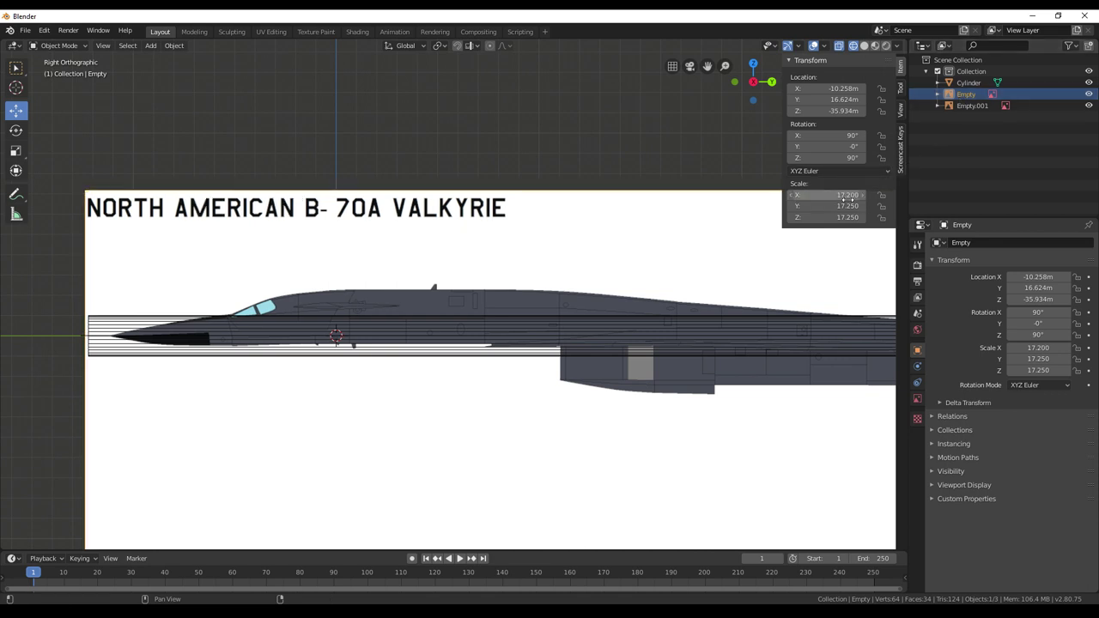
pyautogui.press('Tab')
pyautogui.write('17.2')
pyautogui.press('Return')
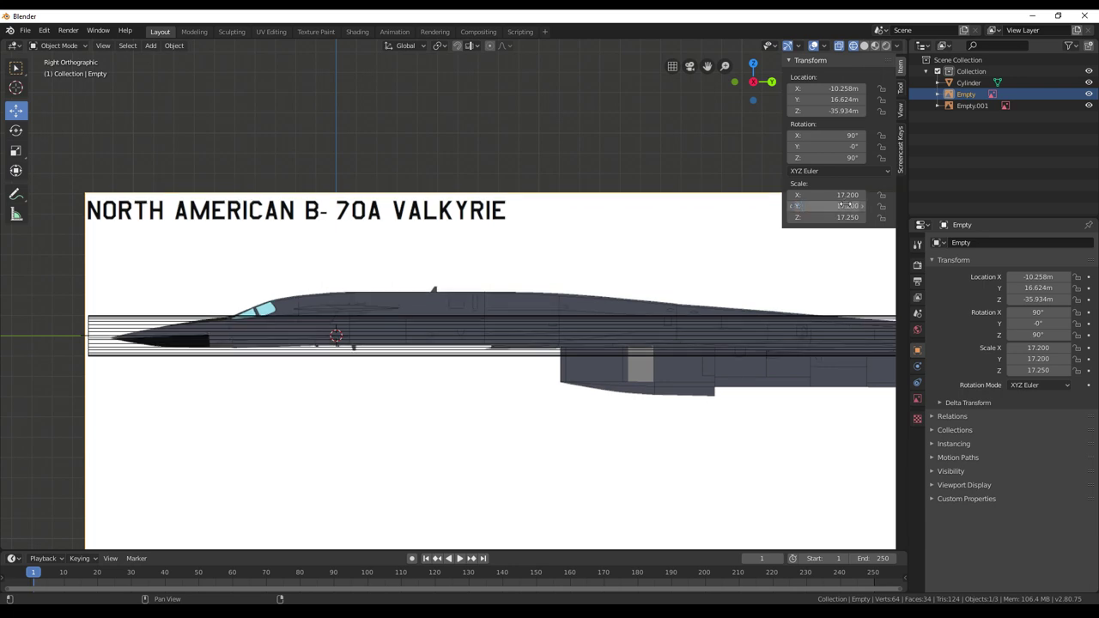
pyautogui.click(845, 216)
pyautogui.write('17.2')
pyautogui.press('Return')
# Move the side-view blueprint to about Y 16.55 m and Z -35.82 m, aligning the nose with the cylinder, and check the tail
pyautogui.keyDown('shift'); pyautogui.moveTo(131, 460); pyautogui.dragTo(510, 422, button='middle'); pyautogui.keyUp('shift')
pyautogui.scroll(1, 291, 451)
pyautogui.scroll(4, 291, 450)
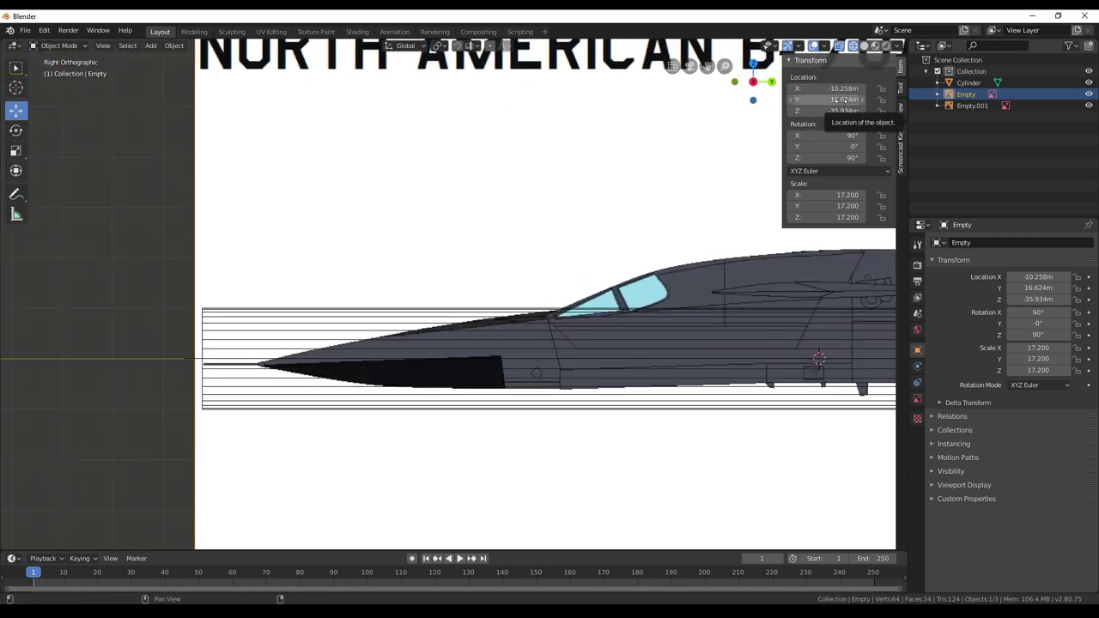
pyautogui.moveTo(837, 111)
pyautogui.mouseDown()
pyautogui.moveTo(861, 111)
pyautogui.moveTo(823, 99)
pyautogui.mouseUp()
pyautogui.keyDown('shift'); pyautogui.moveTo(718, 259); pyautogui.dragTo(187, 265, button='middle'); pyautogui.keyUp('shift')
pyautogui.keyDown('shift'); pyautogui.moveTo(628, 341); pyautogui.dragTo(199, 307, button='middle'); pyautogui.keyUp('shift')
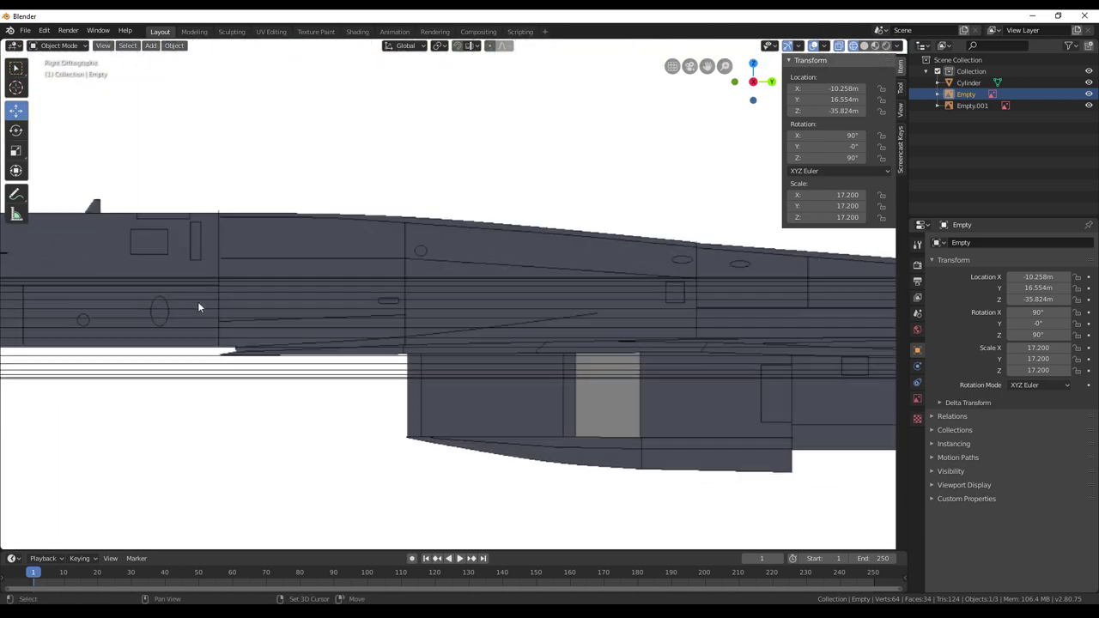
pyautogui.keyDown('shift'); pyautogui.moveTo(555, 299); pyautogui.dragTo(157, 284, button='middle'); pyautogui.keyUp('shift')
pyautogui.keyDown('shift'); pyautogui.moveTo(595, 254); pyautogui.dragTo(198, 268, button='middle'); pyautogui.keyUp('shift')
pyautogui.keyDown('shift'); pyautogui.moveTo(597, 302); pyautogui.dragTo(335, 305, button='middle'); pyautogui.keyUp('shift')
pyautogui.keyDown('shift'); pyautogui.moveTo(671, 299); pyautogui.dragTo(402, 319, button='middle'); pyautogui.keyUp('shift')
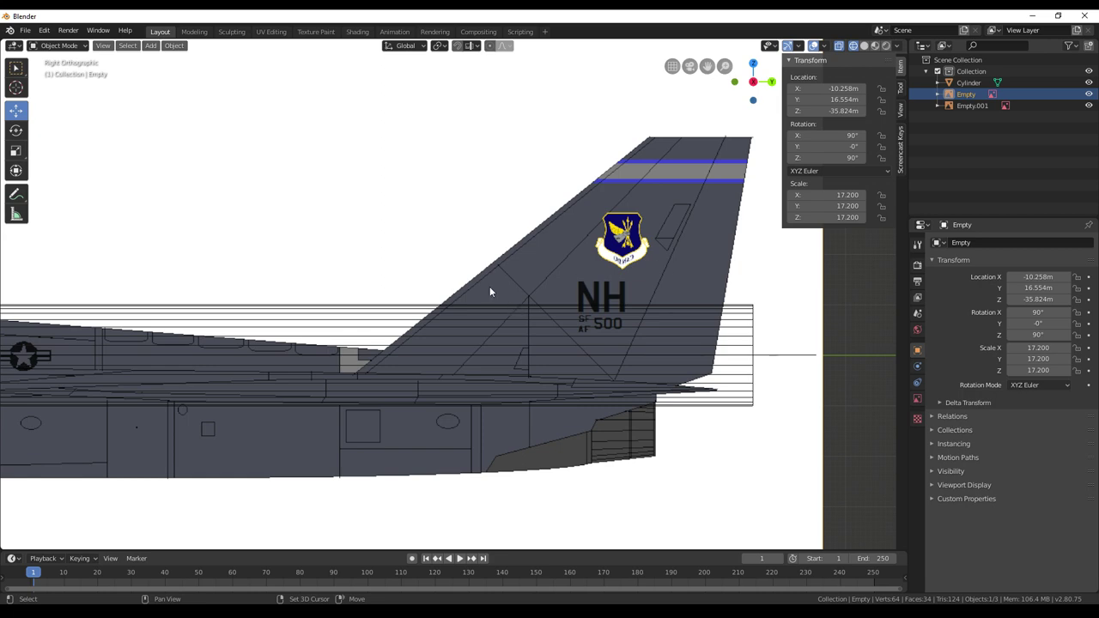
# Shift the side-view blueprint along Y to about 16.68 m and check its alignment along the fuselage
pyautogui.keyDown('shift'); pyautogui.moveTo(436, 302); pyautogui.dragTo(811, 321, button='middle'); pyautogui.keyUp('shift')
pyautogui.keyDown('shift'); pyautogui.moveTo(463, 311); pyautogui.dragTo(827, 310, button='middle'); pyautogui.keyUp('shift')
pyautogui.keyDown('shift'); pyautogui.moveTo(370, 292); pyautogui.dragTo(772, 305, button='middle'); pyautogui.keyUp('shift')
pyautogui.keyDown('shift'); pyautogui.moveTo(528, 312); pyautogui.dragTo(790, 307, button='middle'); pyautogui.keyUp('shift')
pyautogui.keyDown('shift'); pyautogui.moveTo(545, 304); pyautogui.dragTo(807, 300, button='middle'); pyautogui.keyUp('shift')
pyautogui.keyDown('shift'); pyautogui.moveTo(353, 289); pyautogui.dragTo(798, 285, button='middle'); pyautogui.keyUp('shift')
pyautogui.keyDown('shift'); pyautogui.moveTo(401, 301); pyautogui.dragTo(532, 297, button='middle'); pyautogui.keyUp('shift')
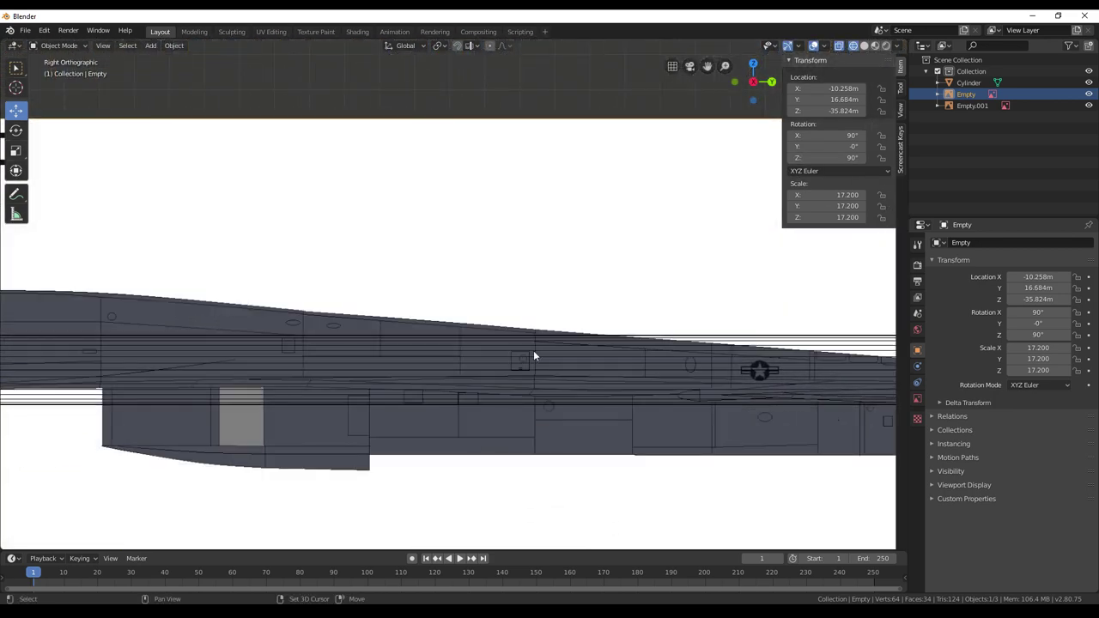
# Lower the top-view blueprint along Z to about -11.56 m so it lies clear below the cylinder
pyautogui.scroll(-2, 405, 321)
pyautogui.moveTo(404, 321); pyautogui.dragTo(528, 288, button='middle')
pyautogui.scroll(-3, 609, 368)
pyautogui.scroll(-3, 612, 388)
pyautogui.click(972, 106)
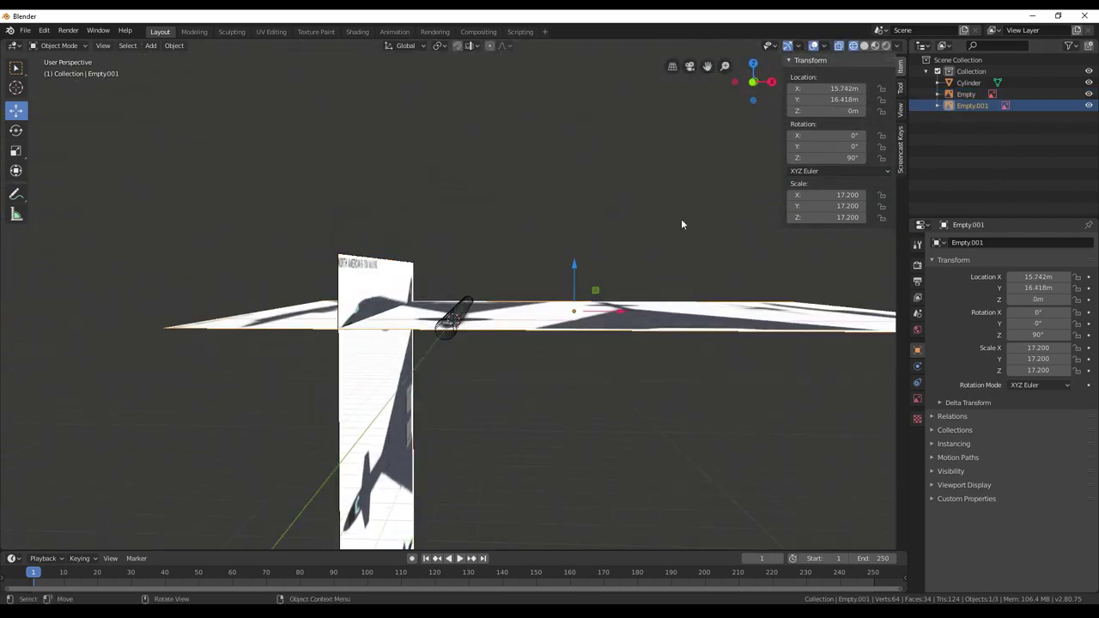
pyautogui.press('g')
pyautogui.press('z')
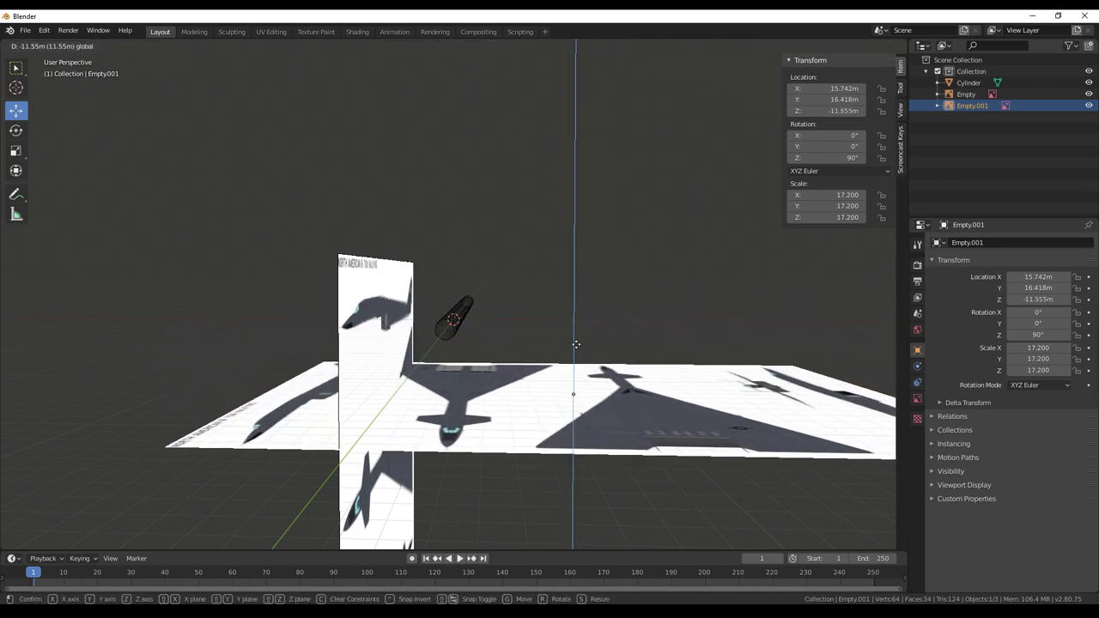
pyautogui.click(575, 344)
pyautogui.moveTo(576, 345); pyautogui.dragTo(669, 421, button='middle')
# Show the nose in right orthographic view and put the cylinder into Edit Mode
pyautogui.press('KP_1')
pyautogui.press('KP_3')
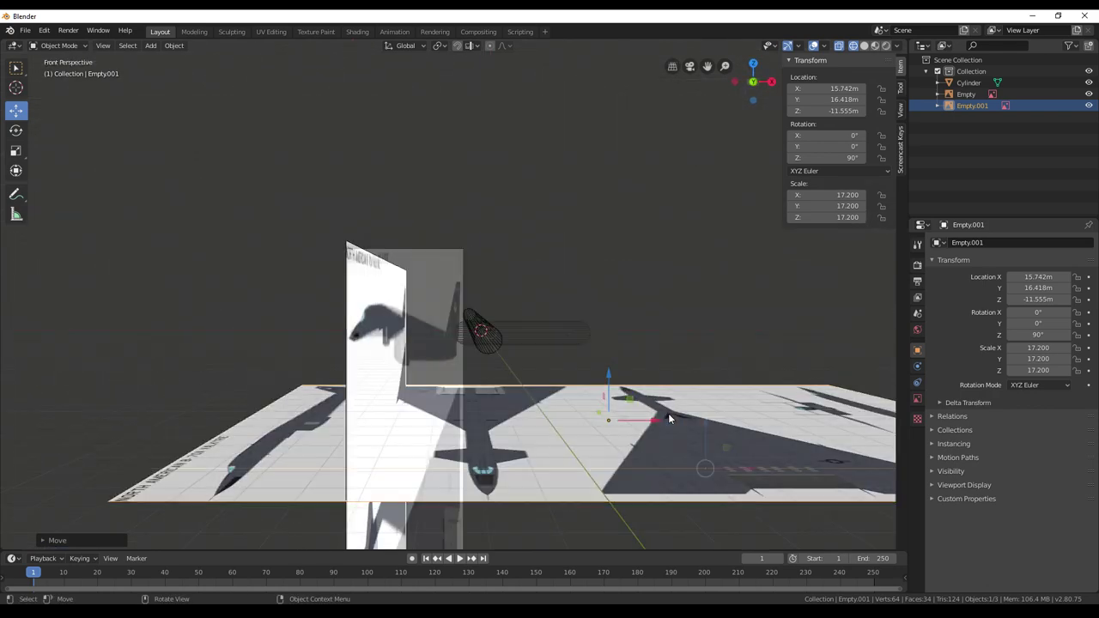
pyautogui.keyDown('shift'); pyautogui.moveTo(657, 412); pyautogui.dragTo(618, 458, button='middle'); pyautogui.keyUp('shift')
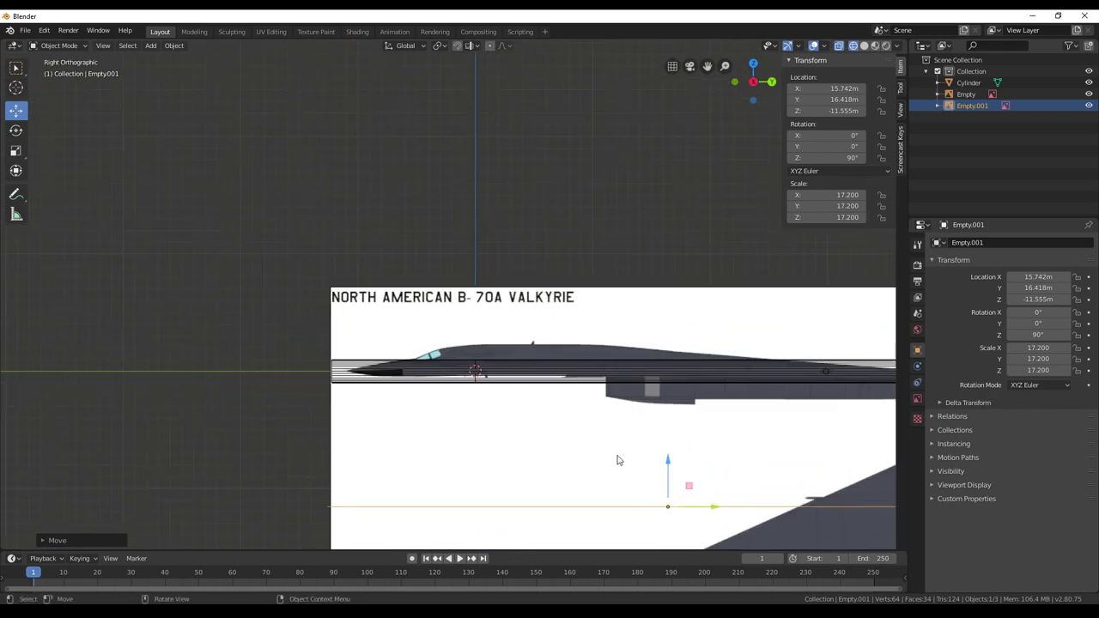
pyautogui.scroll(2, 617, 460)
pyautogui.keyDown('shift'); pyautogui.moveTo(481, 440); pyautogui.dragTo(541, 307, button='middle'); pyautogui.keyUp('shift')
pyautogui.scroll(1, 541, 307)
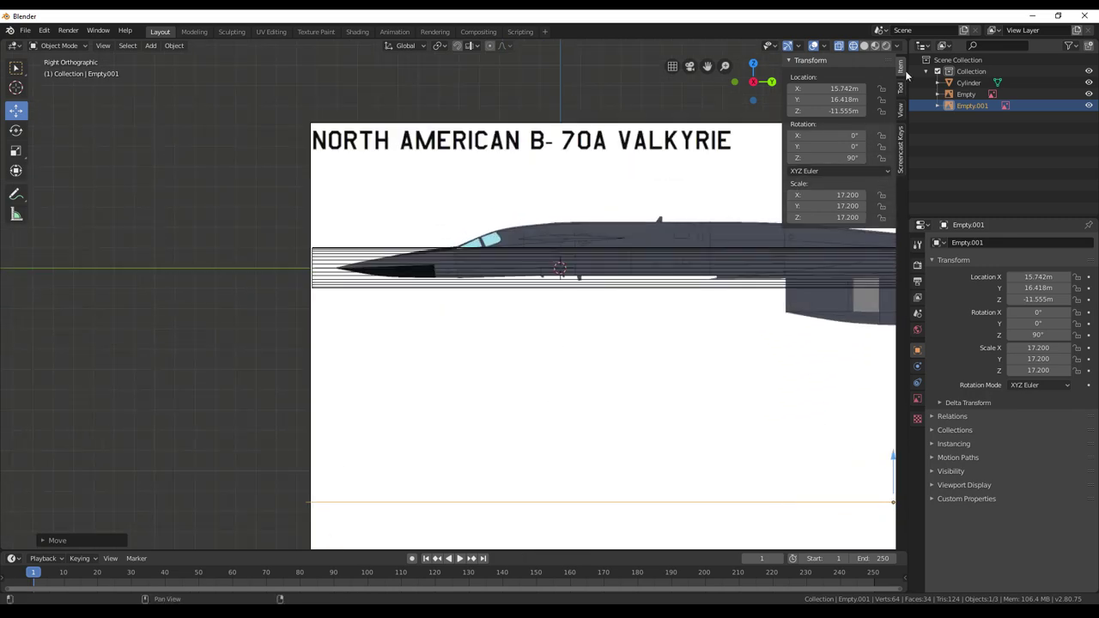
pyautogui.click(968, 82)
pyautogui.keyDown('shift'); pyautogui.moveTo(441, 319); pyautogui.dragTo(312, 444, button='middle'); pyautogui.keyUp('shift')
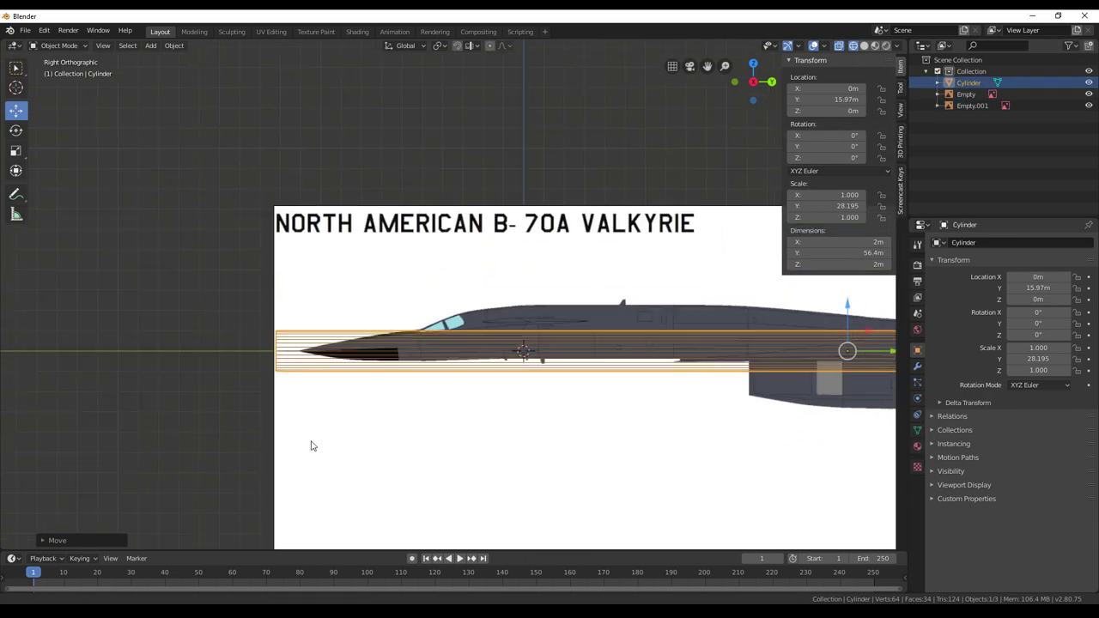
pyautogui.scroll(3, 312, 446)
pyautogui.scroll(2, 313, 443)
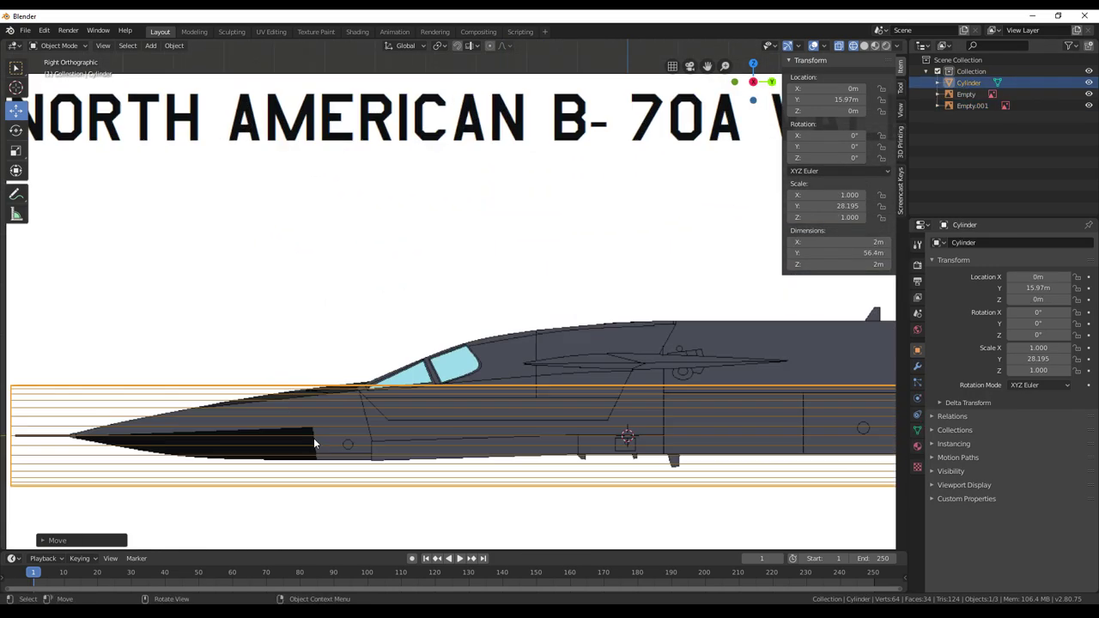
pyautogui.keyDown('shift'); pyautogui.moveTo(383, 434); pyautogui.dragTo(439, 427, button='middle'); pyautogui.keyUp('shift')
pyautogui.press('Tab')
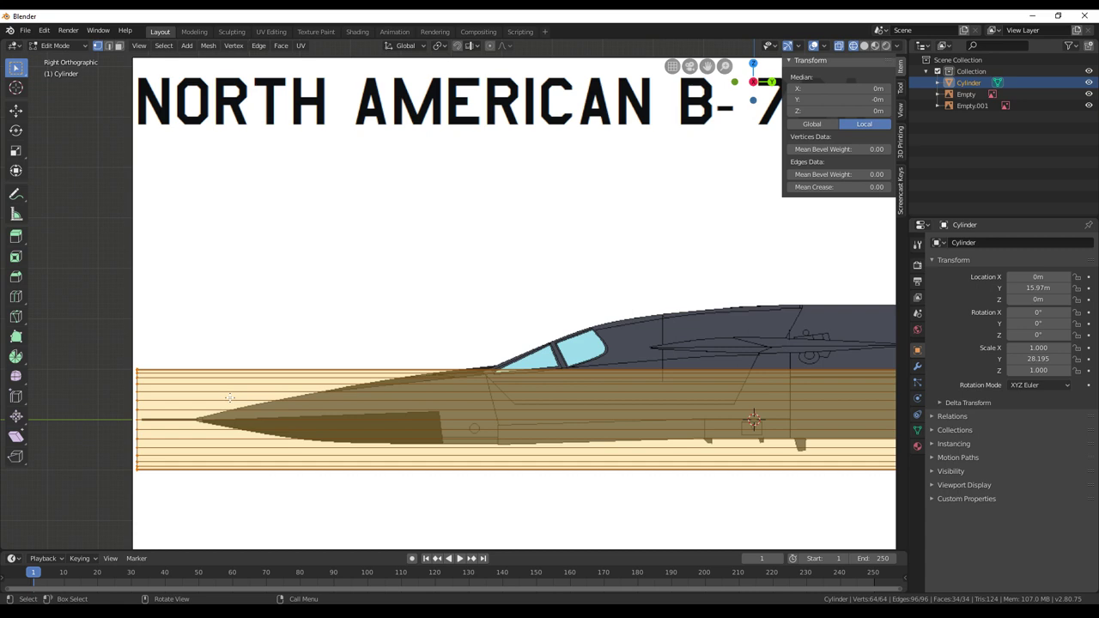
# Select only the cylinder's front-end vertices and move them along Y back to the pointed nose tip, behind the probe
pyautogui.hotkey('alt', 'a')
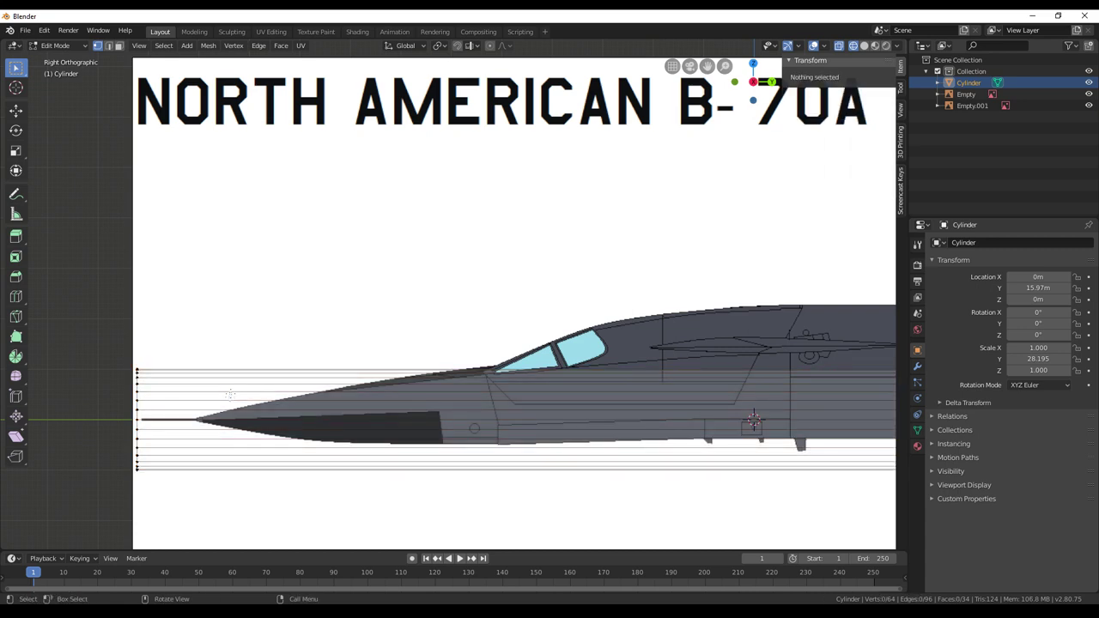
pyautogui.press('c')
pyautogui.moveTo(142, 352); pyautogui.dragTo(139, 479)
pyautogui.rightClick(139, 481)
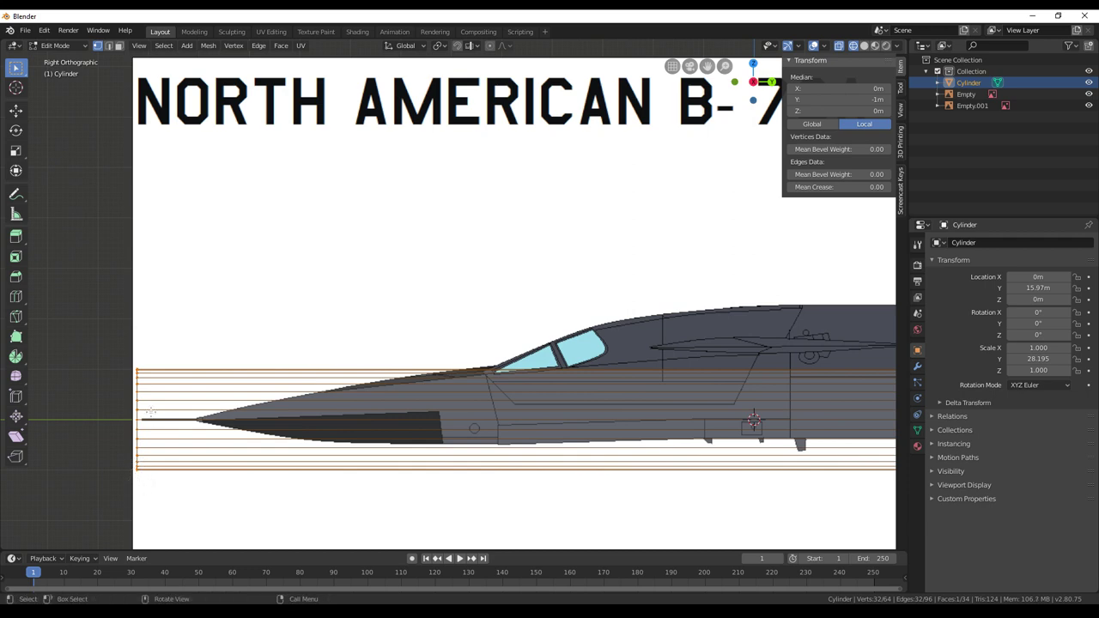
pyautogui.press('y')
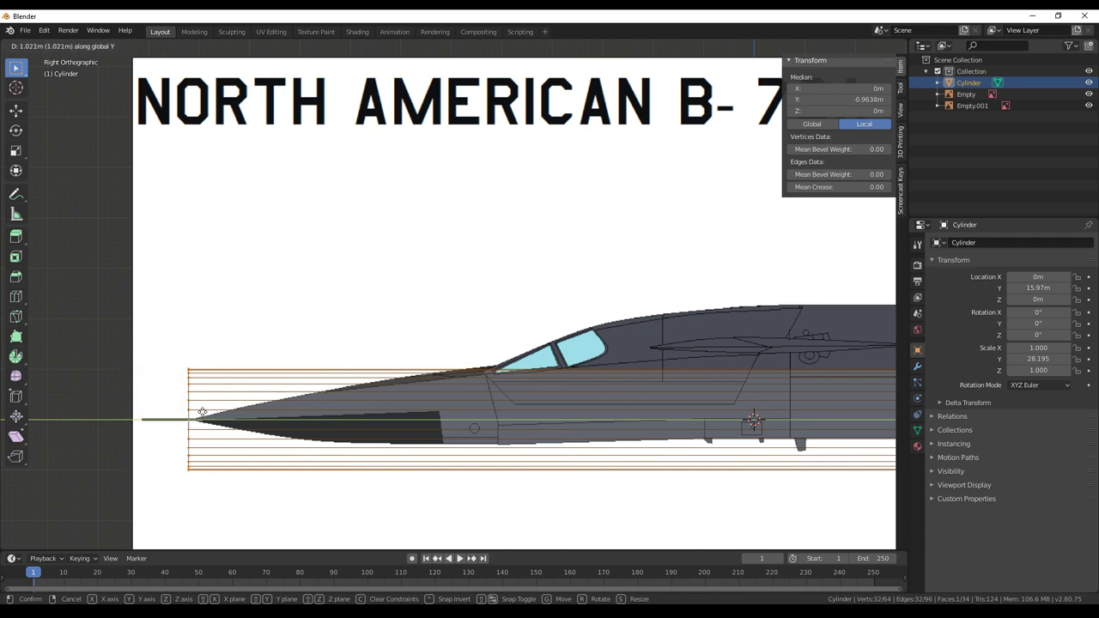
pyautogui.click(208, 412)
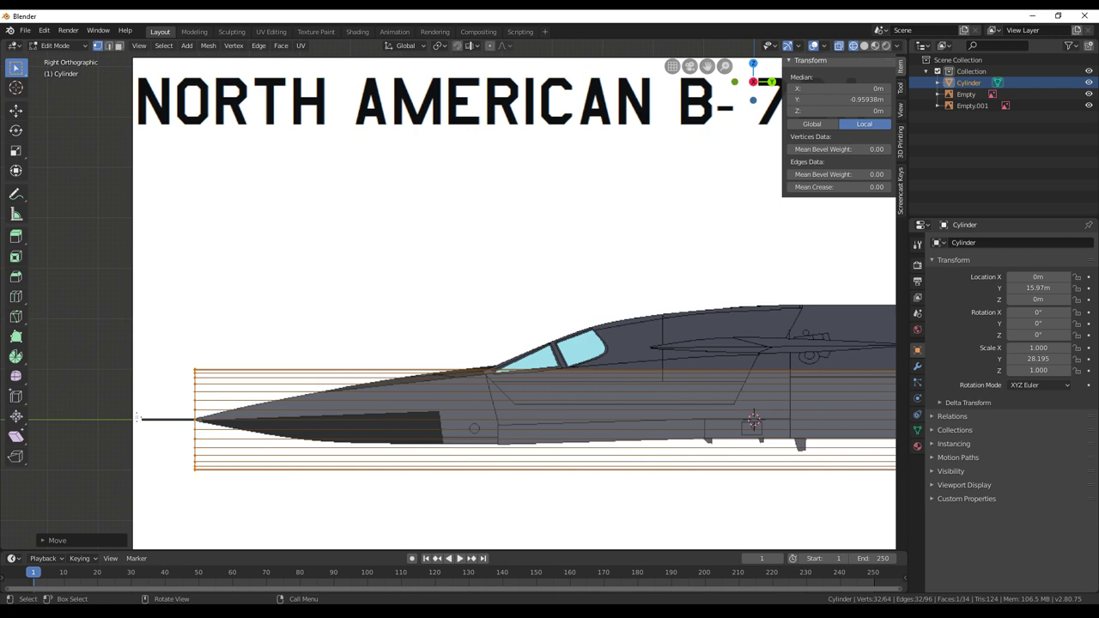
# Add a loop cut around the cylinder and slide it forward to the windshield's base, at local Y about -0.75 m
pyautogui.keyDown('shift'); pyautogui.moveTo(351, 400); pyautogui.dragTo(363, 328, button='middle'); pyautogui.keyUp('shift')
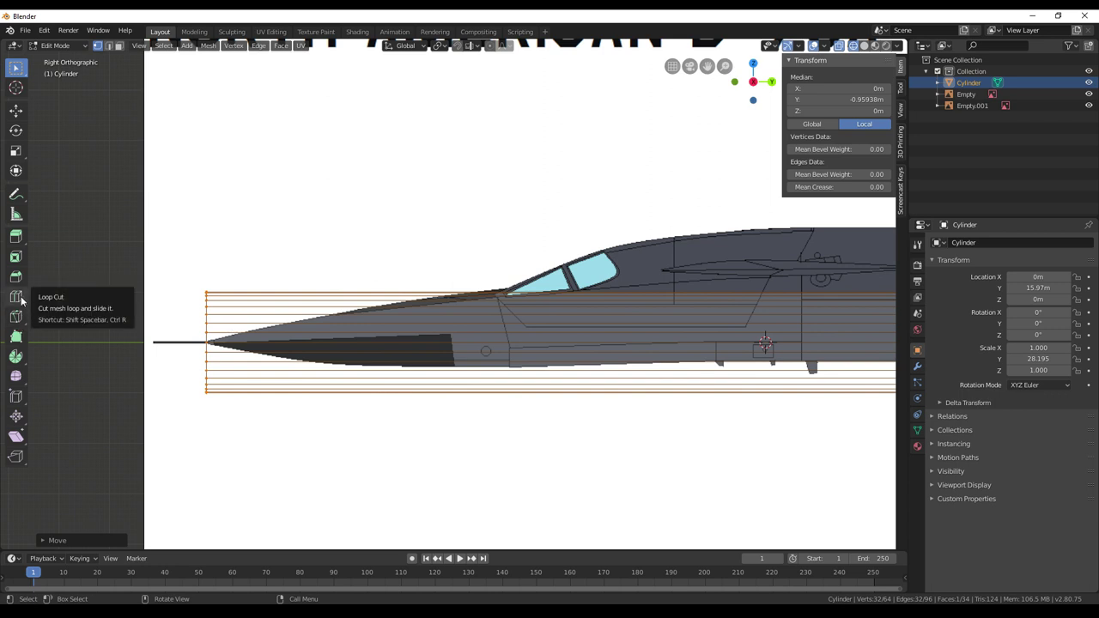
pyautogui.click(19, 298)
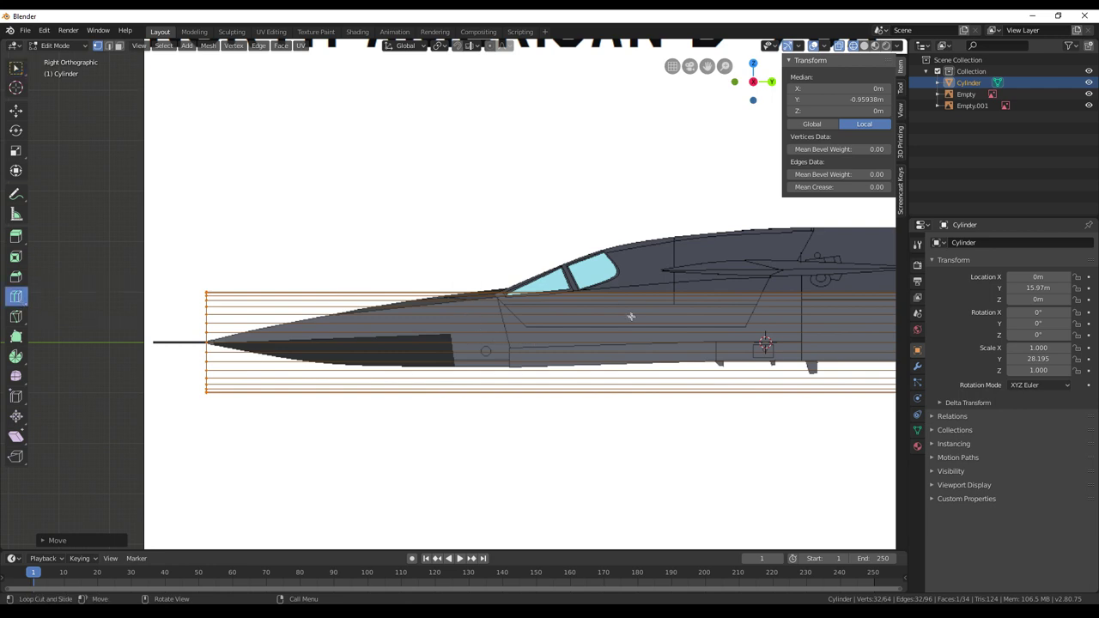
pyautogui.scroll(-7, 632, 318)
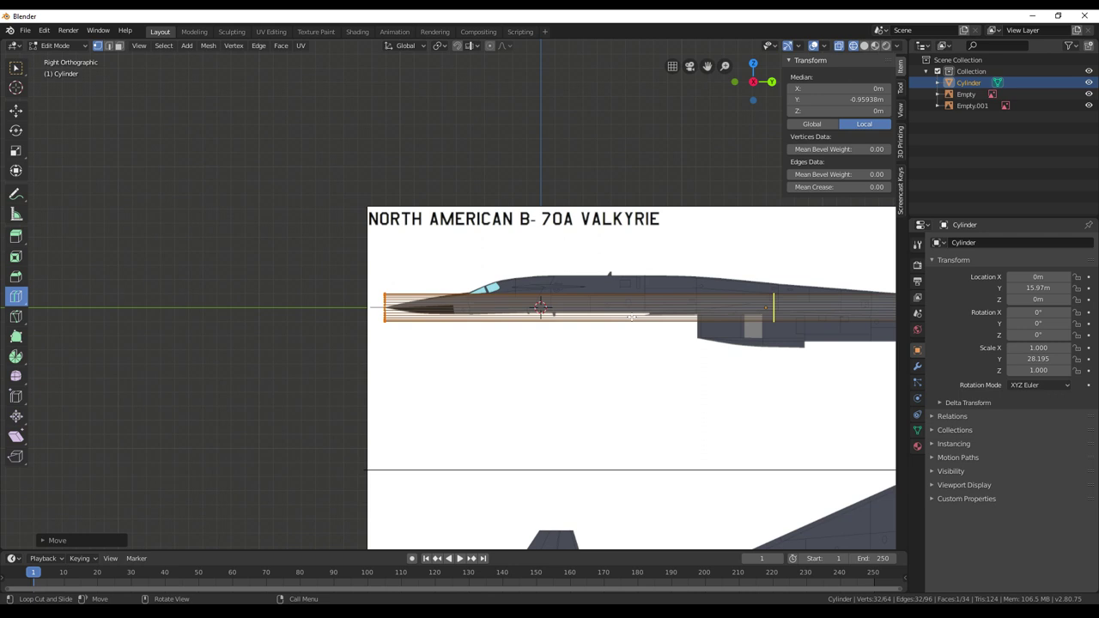
pyautogui.moveTo(632, 318); pyautogui.dragTo(325, 325)
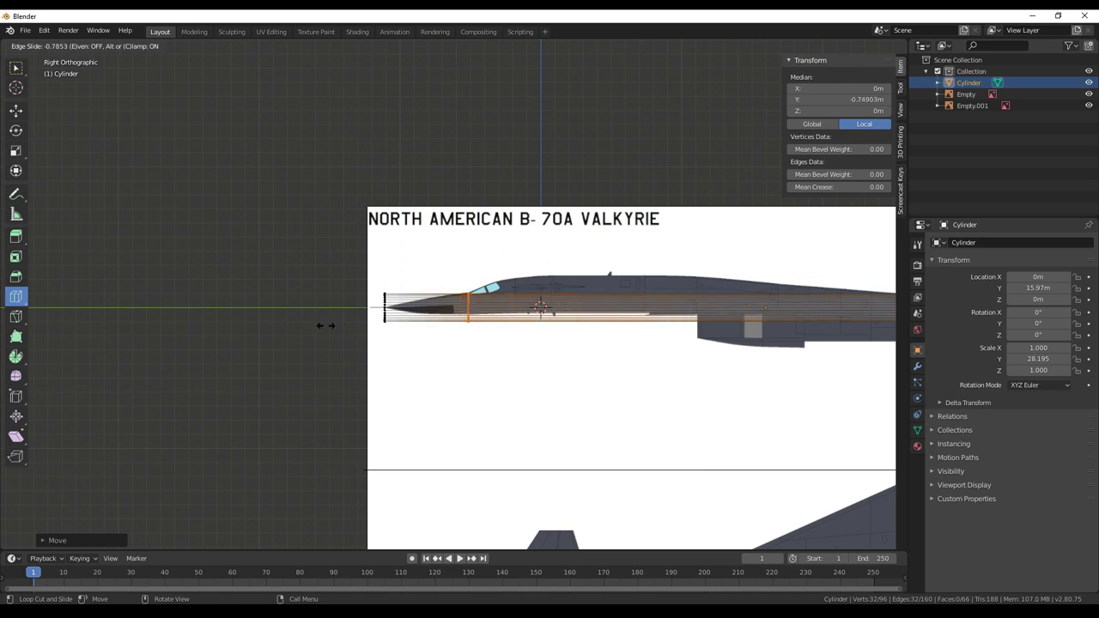
pyautogui.moveTo(325, 325); pyautogui.dragTo(326, 326)
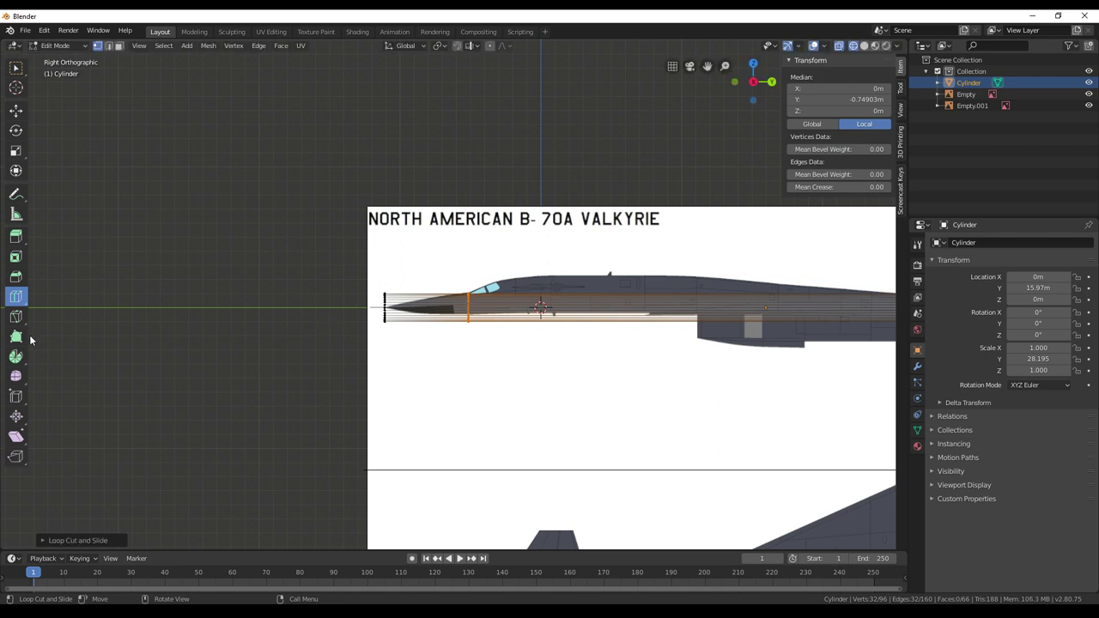
# Add three loop cuts behind the cockpit at local Y about -0.54, -0.30 and -0.17 m, the last at the intake's front edge
pyautogui.moveTo(549, 288); pyautogui.dragTo(503, 291)
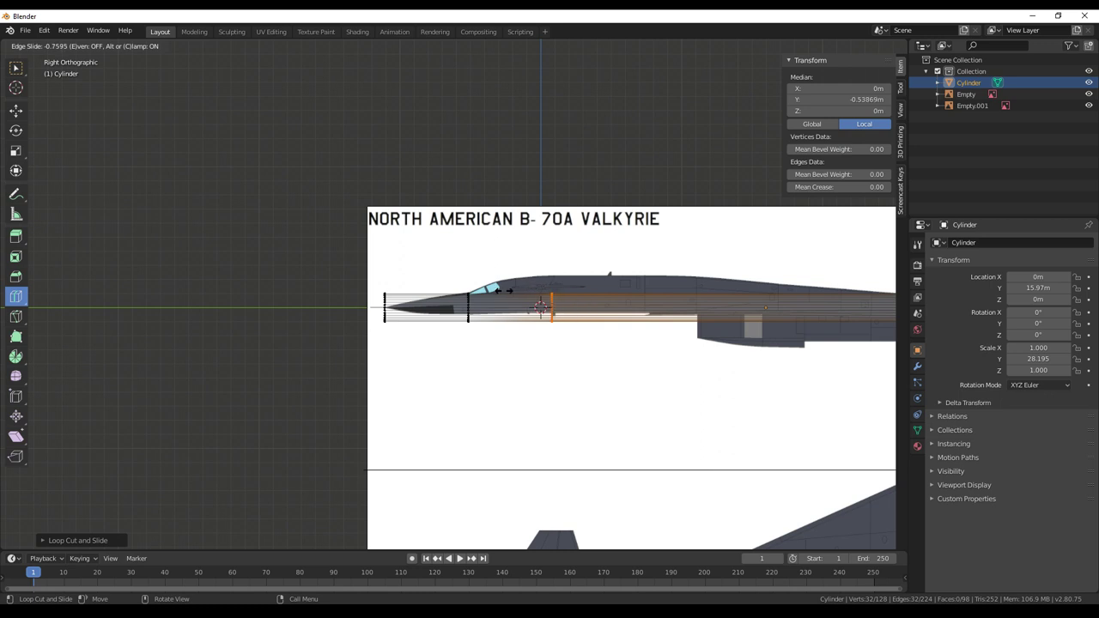
pyautogui.moveTo(504, 291); pyautogui.dragTo(503, 291)
pyautogui.moveTo(827, 304); pyautogui.dragTo(615, 312)
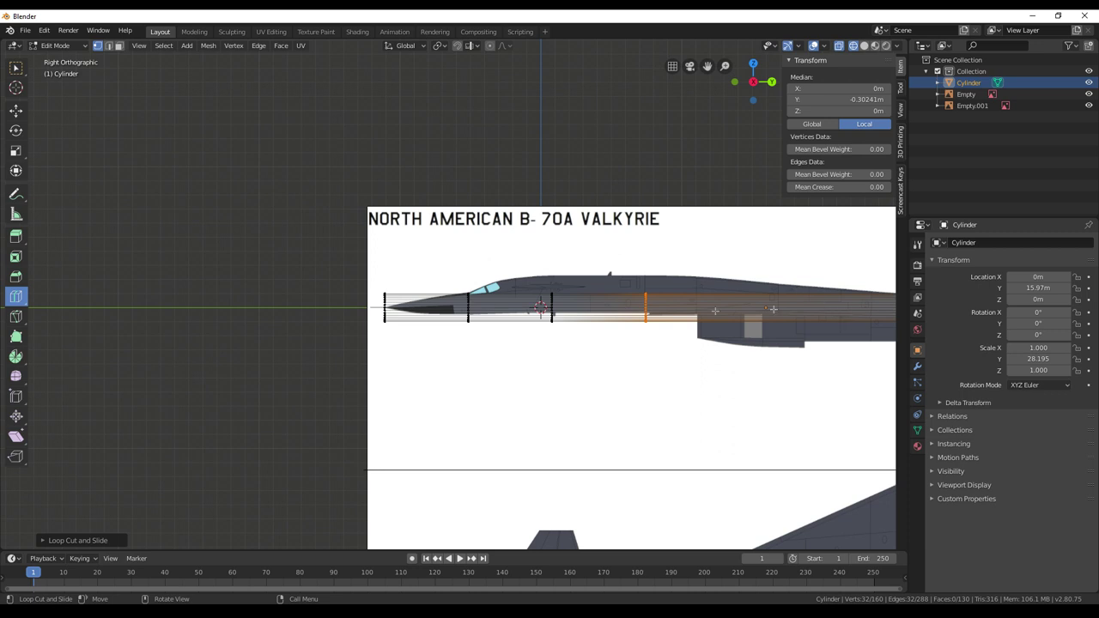
pyautogui.moveTo(859, 317); pyautogui.dragTo(653, 334)
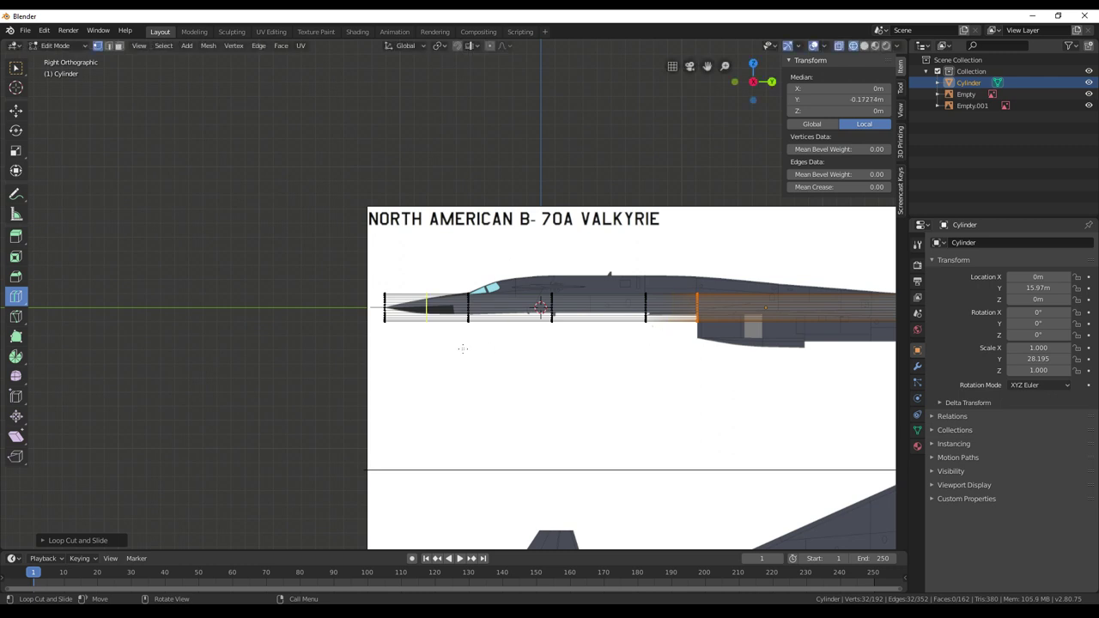
# Add intermediate loop cuts at mid-nose, behind the cockpit windows and mid forward fuselage, plus one on the rear fuselage at local Y about 0.27 m
pyautogui.moveTo(462, 347); pyautogui.dragTo(500, 343)
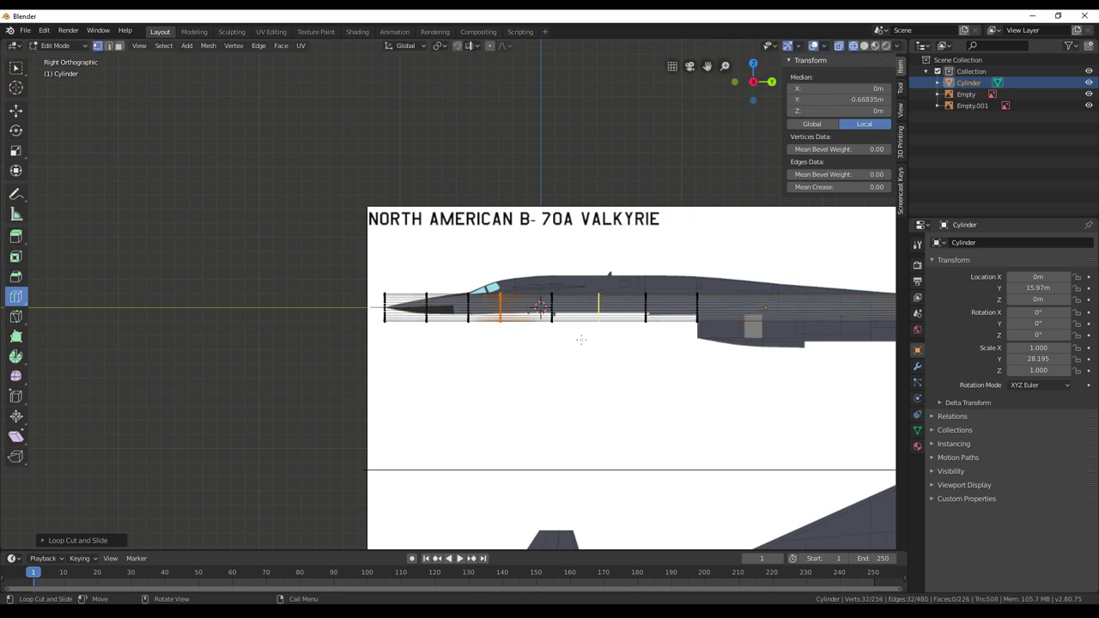
pyautogui.moveTo(581, 339); pyautogui.dragTo(571, 339)
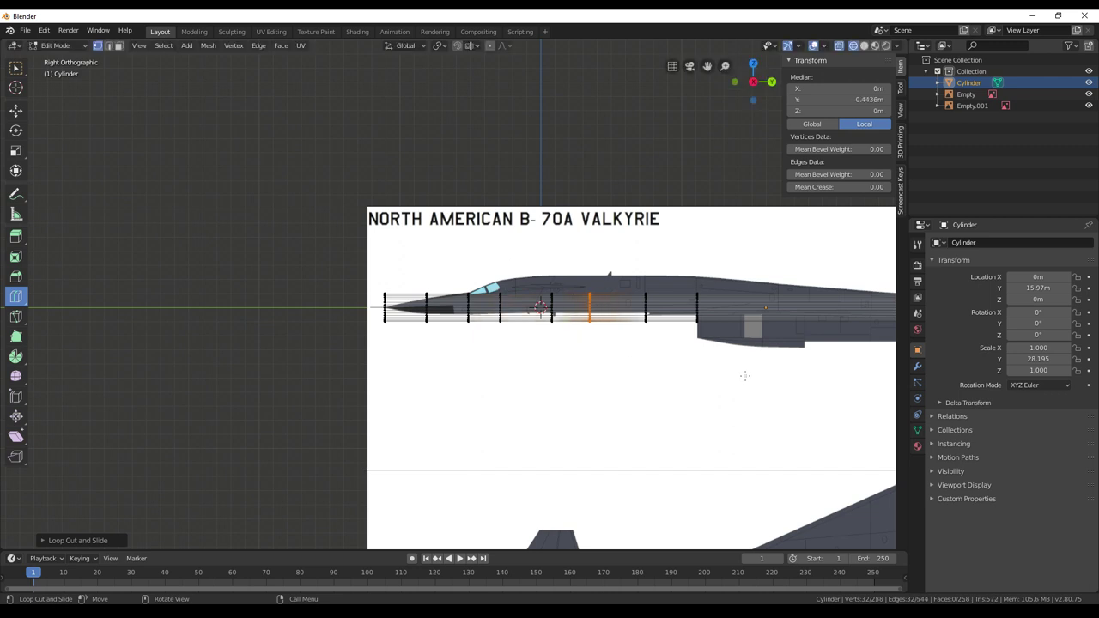
pyautogui.keyDown('shift'); pyautogui.moveTo(738, 371); pyautogui.dragTo(524, 372, button='middle'); pyautogui.keyUp('shift')
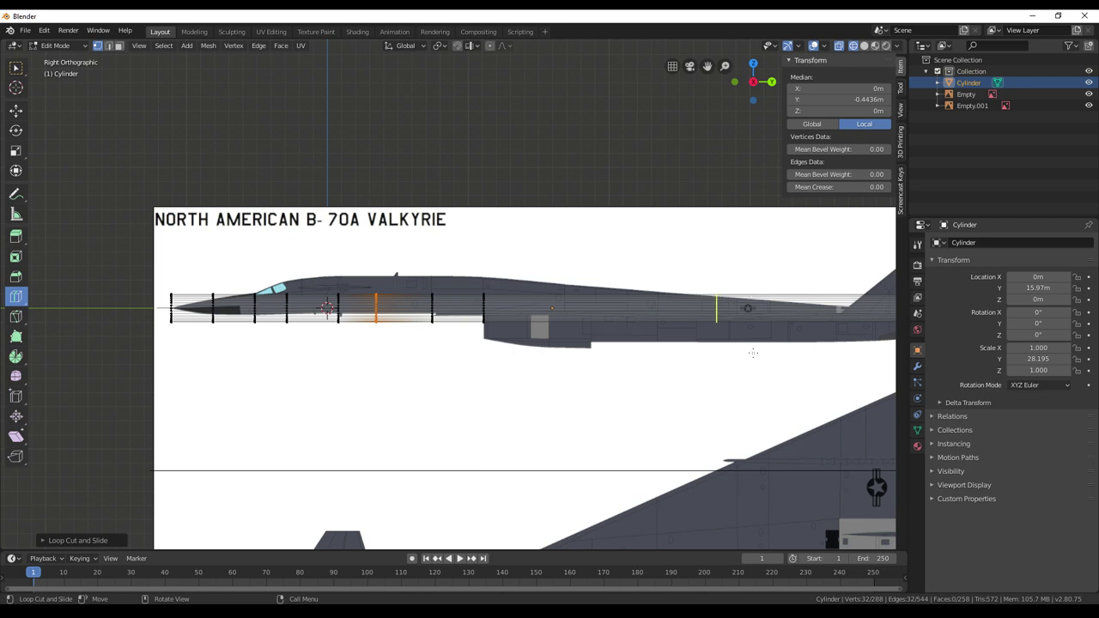
pyautogui.moveTo(753, 352); pyautogui.dragTo(693, 355)
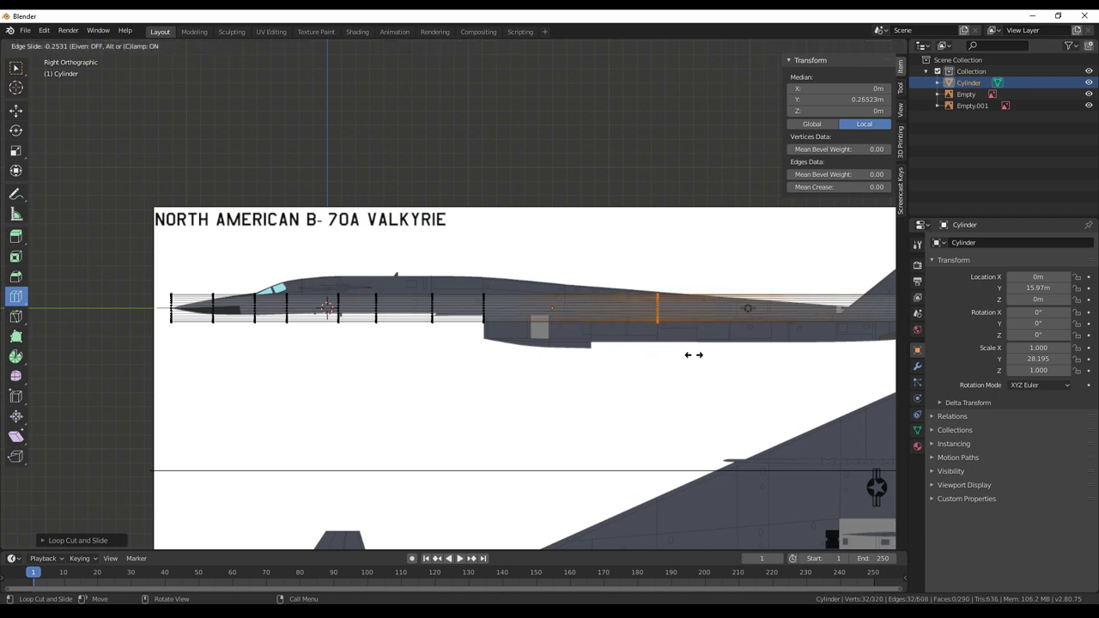
pyautogui.moveTo(694, 355); pyautogui.dragTo(694, 355)
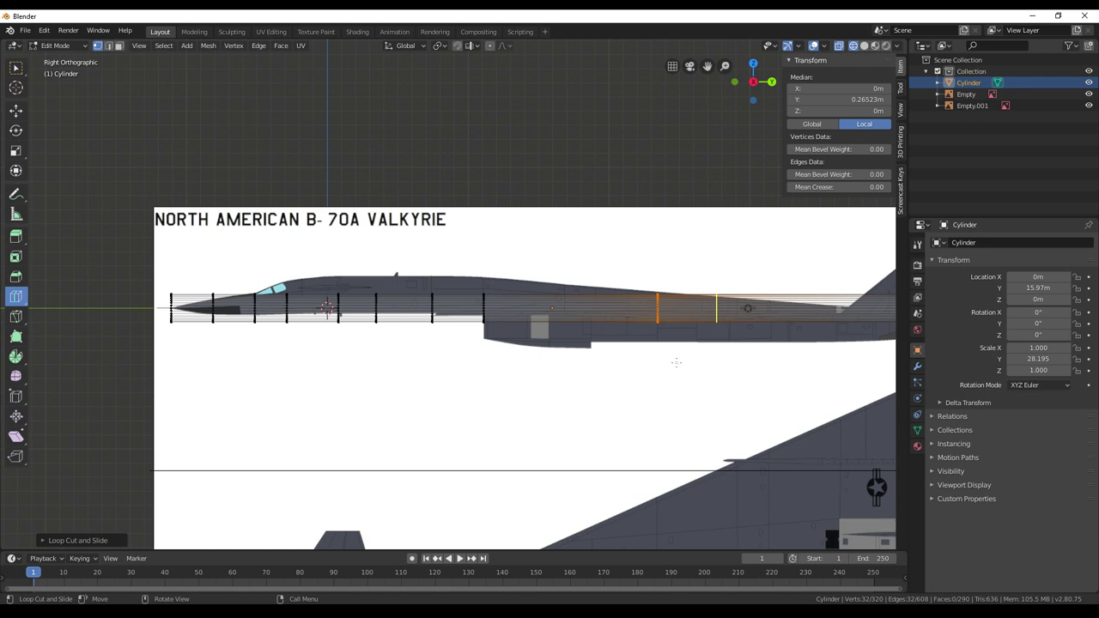
# Switch from Loop Cut to the Move tool and clear the selection of the rear edge loop
pyautogui.press('g')
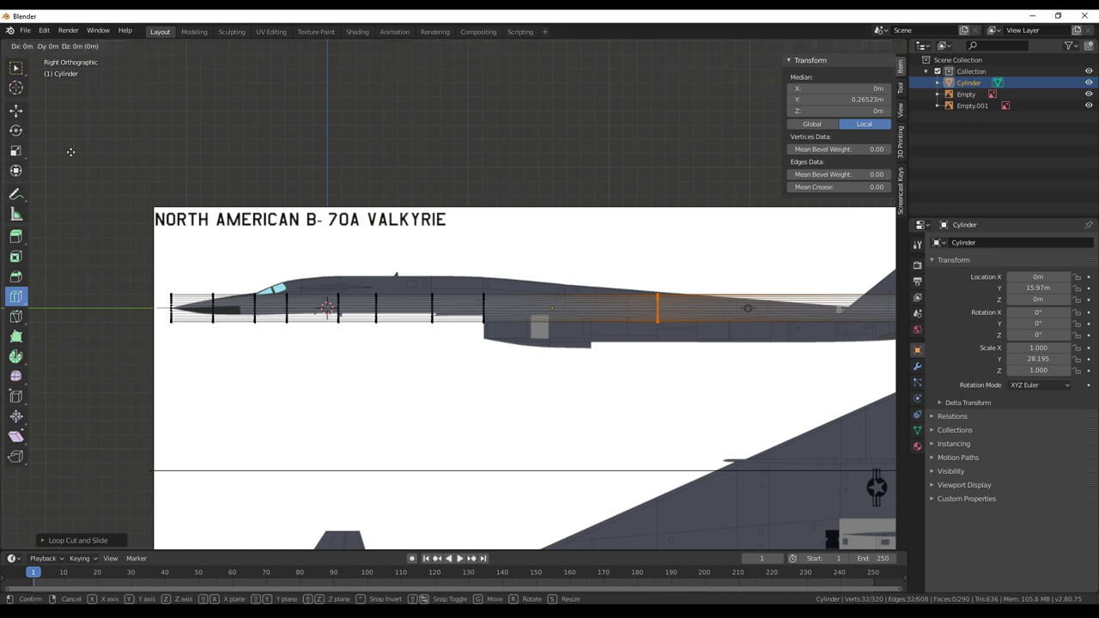
pyautogui.press('Escape')
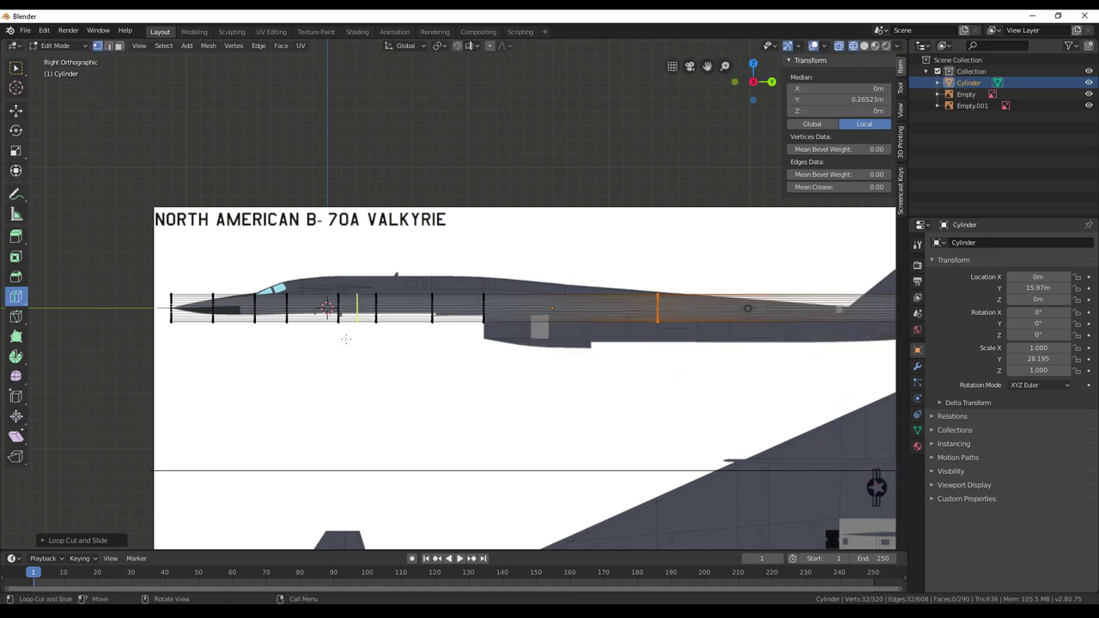
pyautogui.click(15, 110)
pyautogui.keyDown('shift'); pyautogui.moveTo(670, 454); pyautogui.dragTo(716, 456, button='middle'); pyautogui.keyUp('shift')
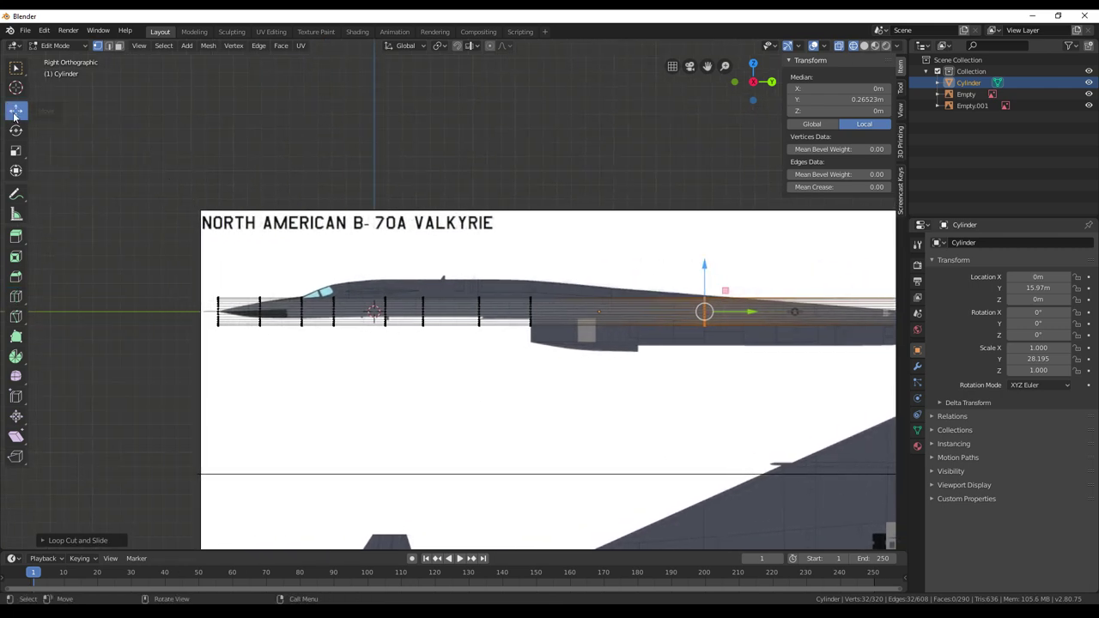
pyautogui.keyDown('shift'); pyautogui.moveTo(446, 412); pyautogui.dragTo(561, 444, button='middle'); pyautogui.keyUp('shift')
pyautogui.scroll(3, 552, 444)
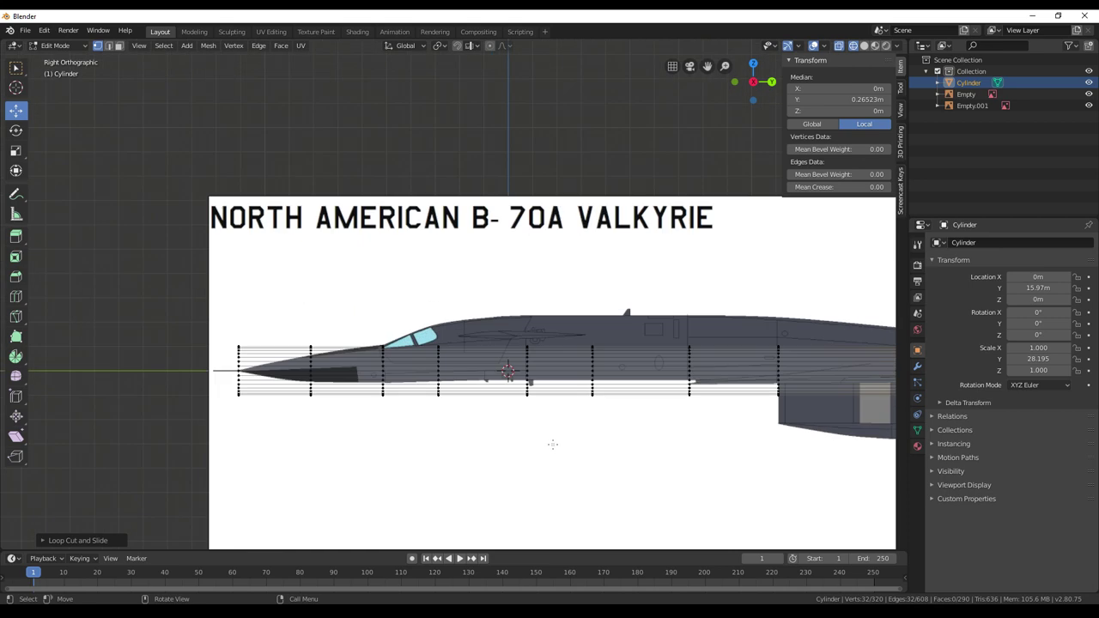
pyautogui.click(553, 444)
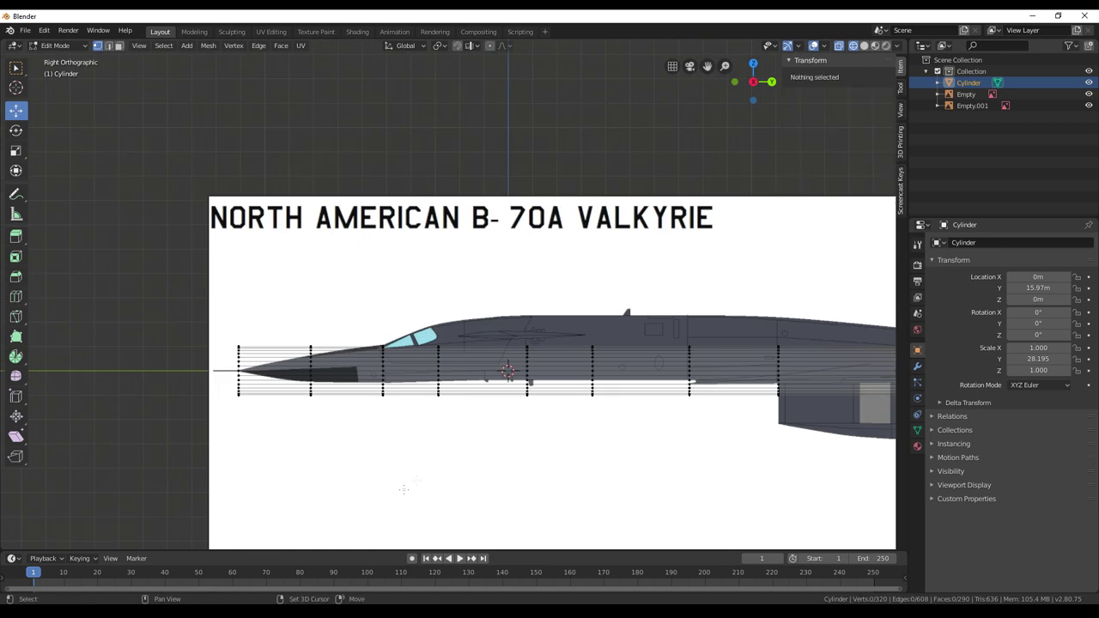
# Circle-select the cylinder's front-end vertex ring at the nose tip and clear the selection, repeating the selection once
pyautogui.keyDown('shift'); pyautogui.moveTo(405, 446); pyautogui.dragTo(564, 287, button='middle'); pyautogui.keyUp('shift')
pyautogui.scroll(3, 592, 433)
pyautogui.scroll(2, 592, 433)
pyautogui.scroll(1, 583, 266)
pyautogui.press('c')
pyautogui.click(338, 235)
pyautogui.moveTo(338, 235); pyautogui.dragTo(343, 466)
pyautogui.rightClick(344, 466)
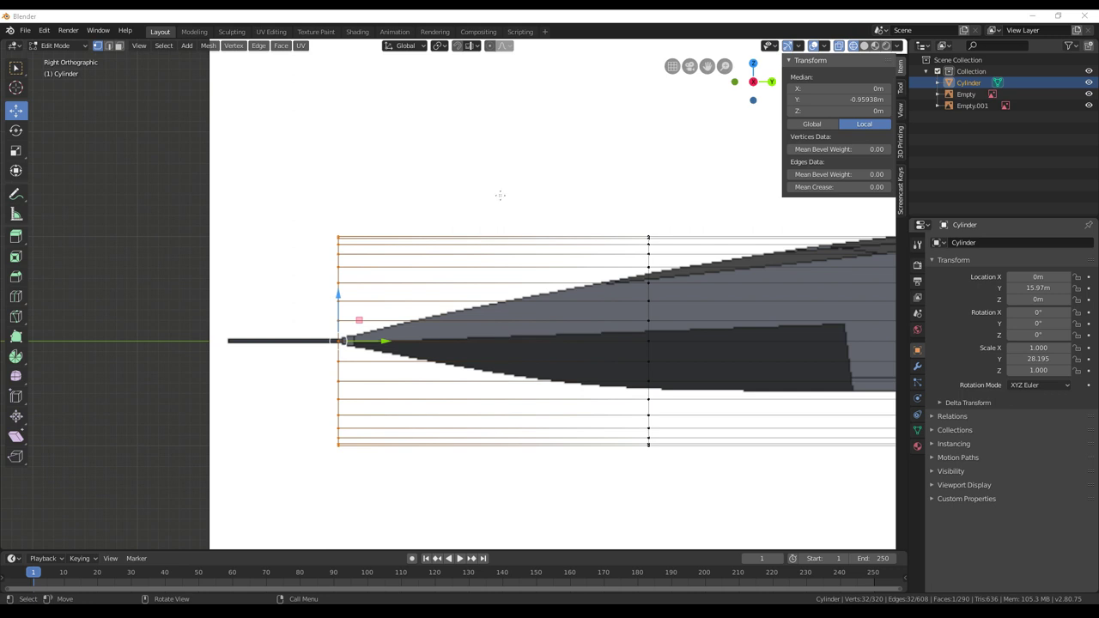
pyautogui.click(474, 185)
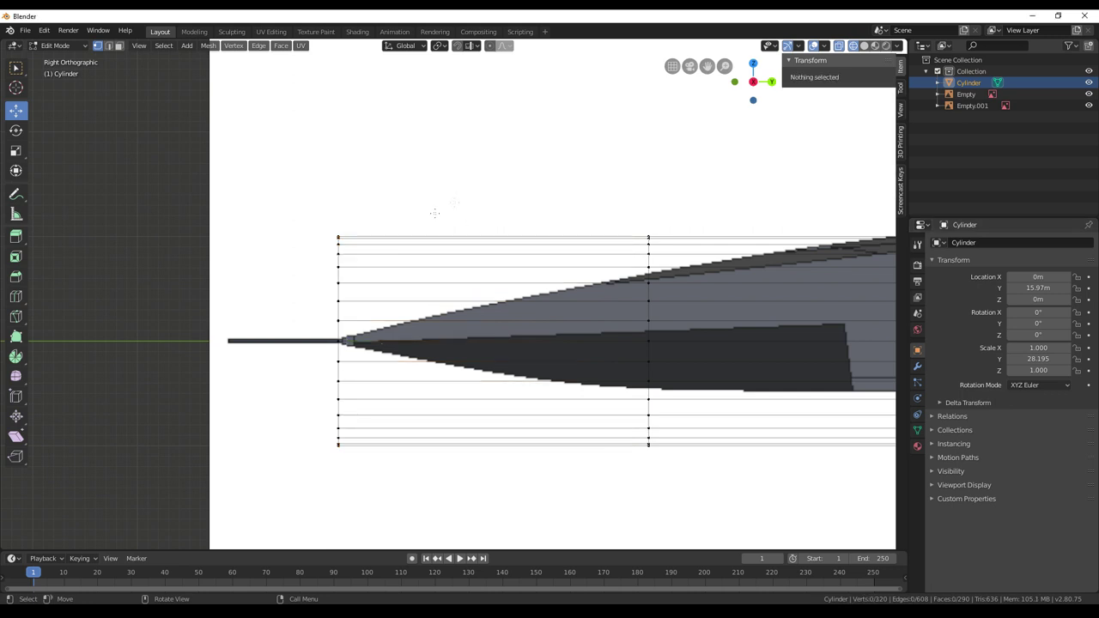
pyautogui.press('c')
pyautogui.moveTo(343, 232); pyautogui.dragTo(344, 447)
pyautogui.rightClick(451, 384)
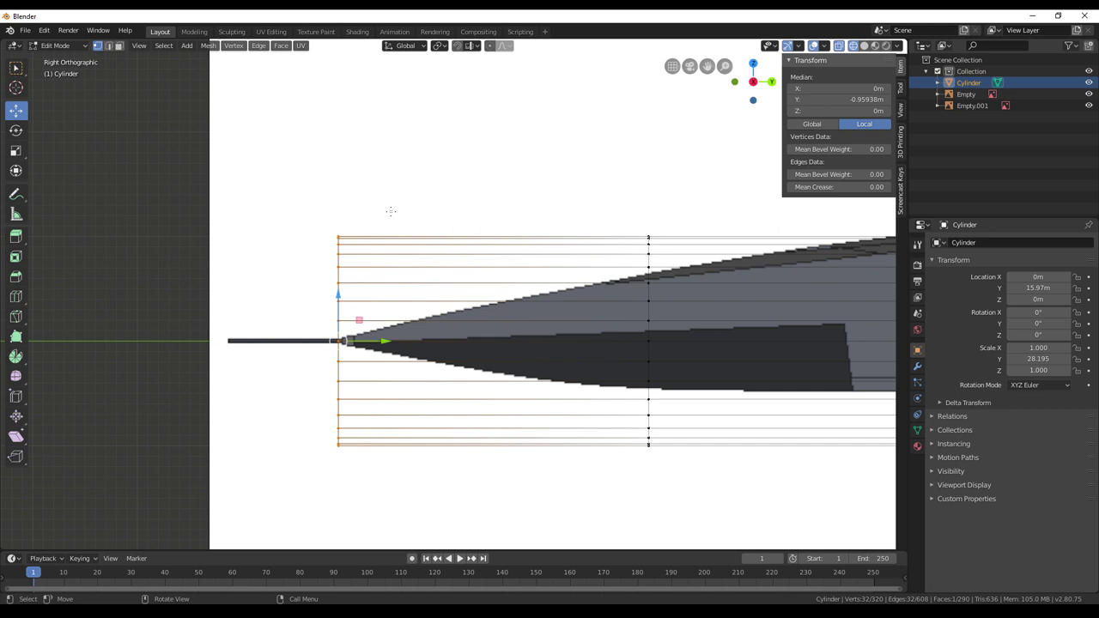
pyautogui.hotkey('alt', 'a')
# Circle-select the front-end vertex ring, scale it along Z down to the nose tip's thickness, and nudge it back slightly along Y
pyautogui.press('c')
pyautogui.moveTo(345, 225); pyautogui.dragTo(346, 450)
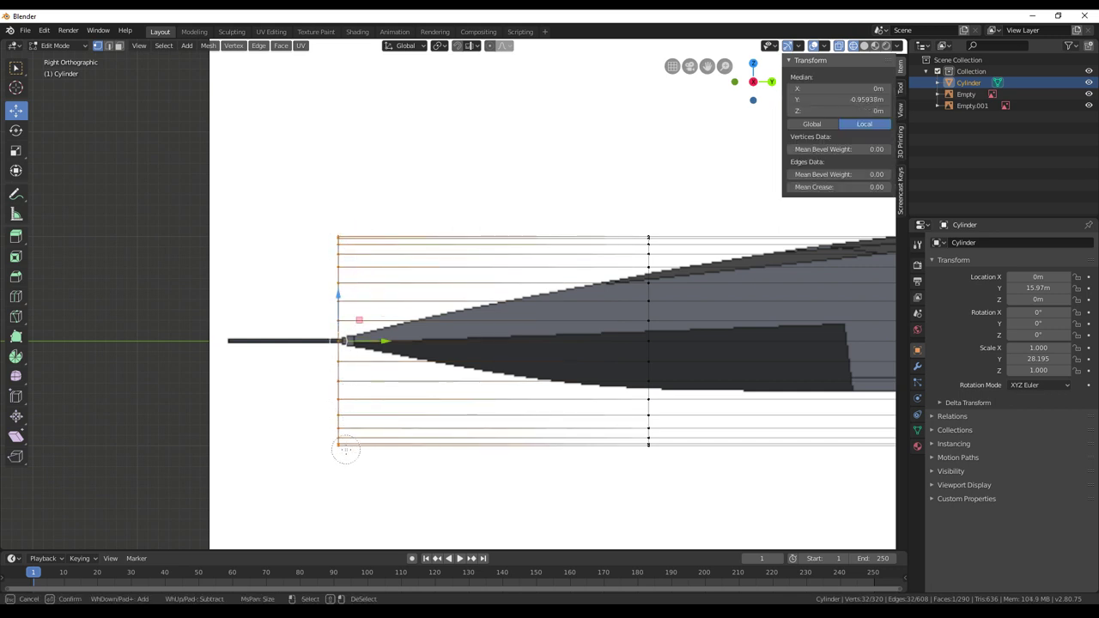
pyautogui.rightClick(442, 116)
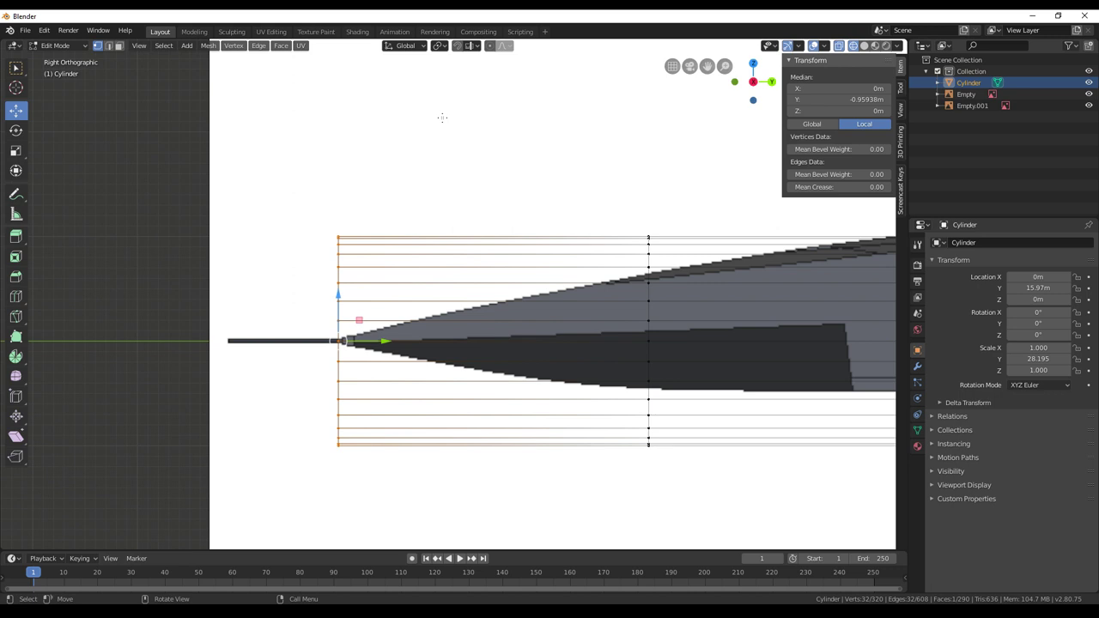
pyautogui.press('s')
pyautogui.press('z')
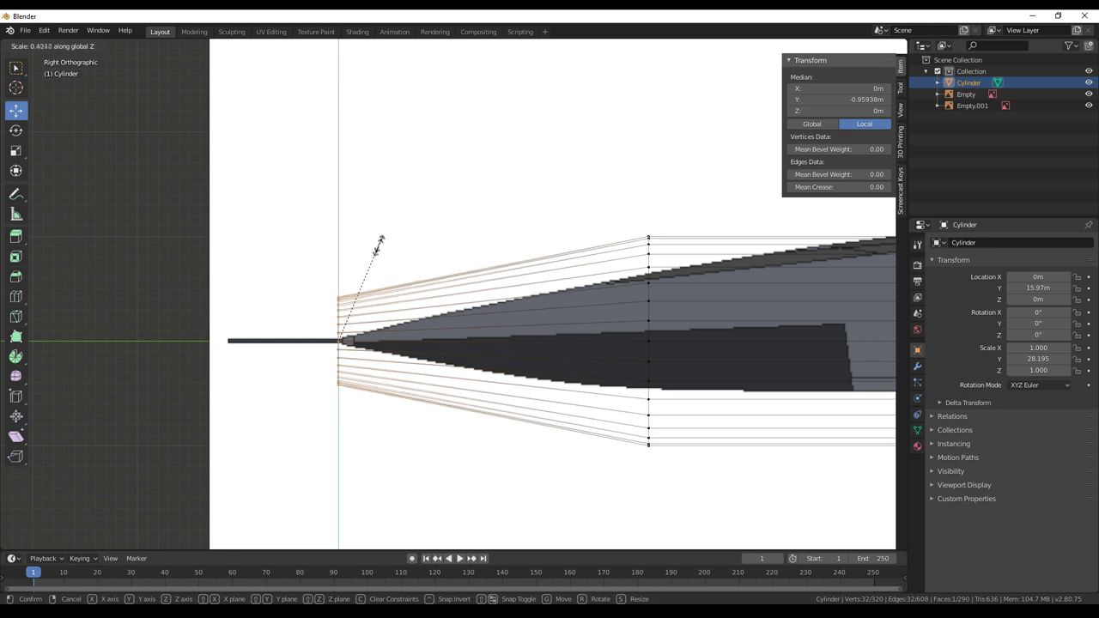
pyautogui.click(349, 330)
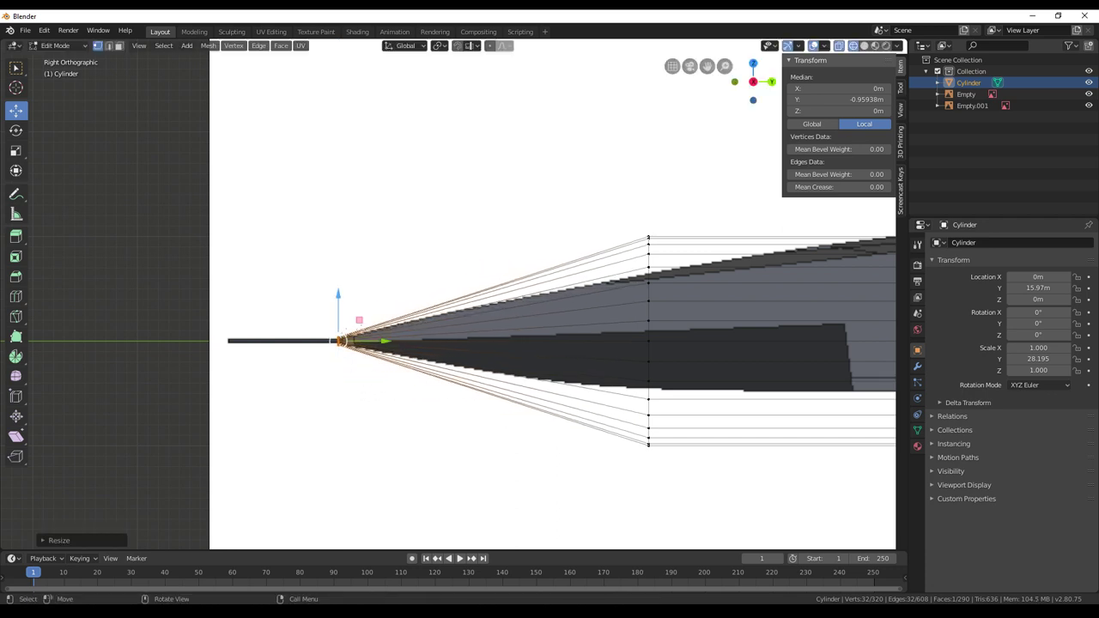
pyautogui.press('g')
pyautogui.press('y')
pyautogui.click(398, 329)
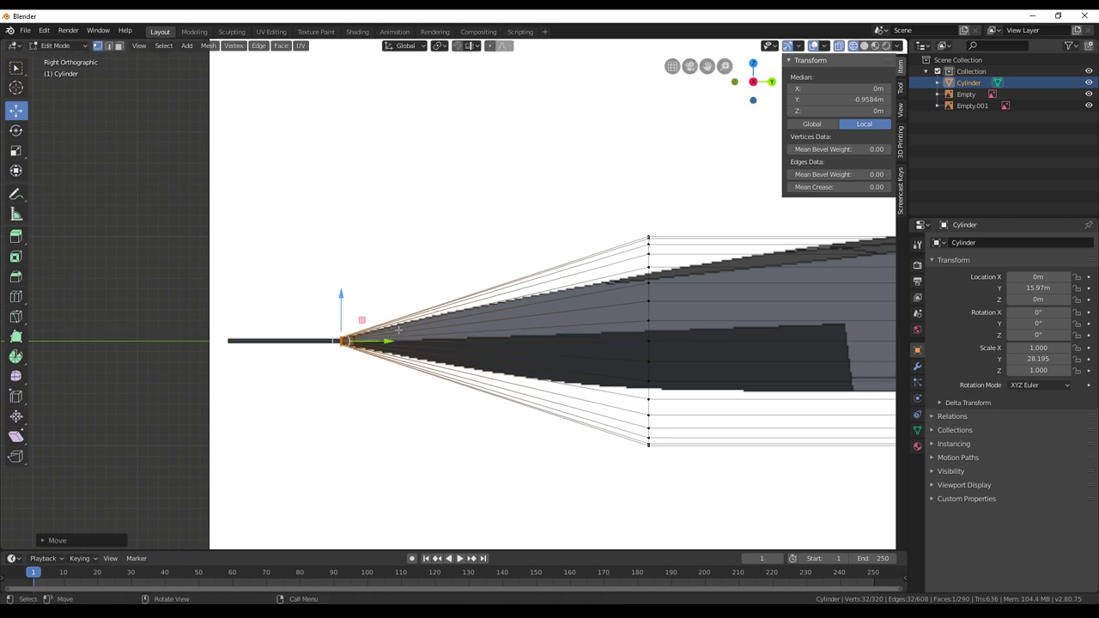
# Select only the mid-nose vertex ring and scale it along Z to about 0.53 to approach the nose's height
pyautogui.hotkey('alt', 'a')
pyautogui.press('c')
pyautogui.moveTo(640, 233); pyautogui.dragTo(648, 449)
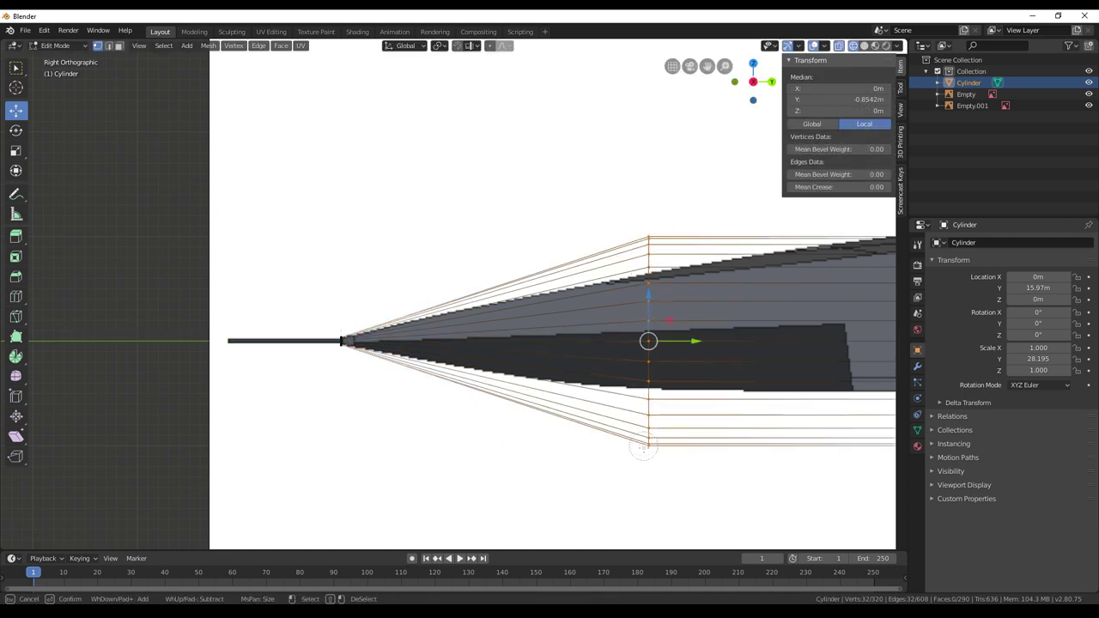
pyautogui.rightClick(726, 348)
pyautogui.press('s')
pyautogui.press('z')
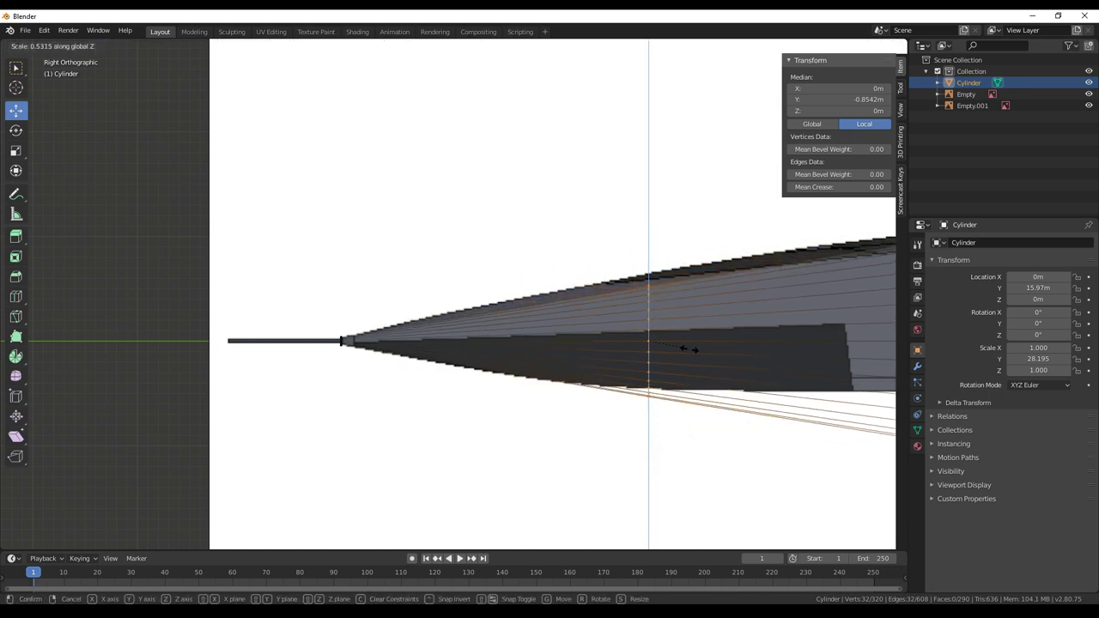
pyautogui.click(694, 348)
# Raise the mid-nose ring along Z to about 0.093 m and scale it along Z by about 1.08 to match the nose outline
pyautogui.press('g')
pyautogui.press('z')
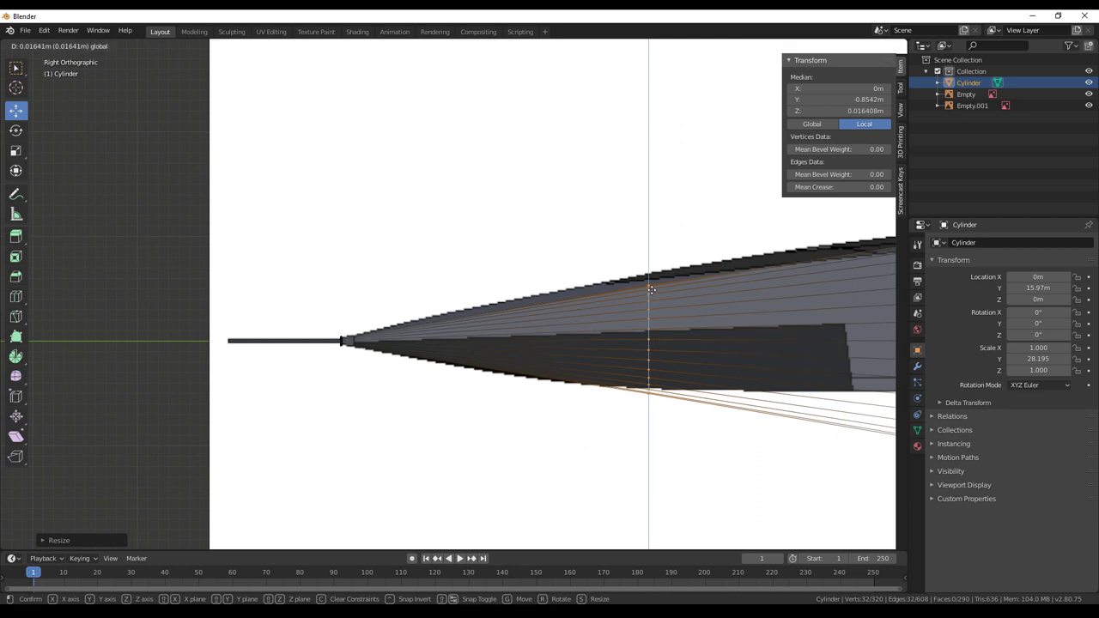
pyautogui.click(652, 282)
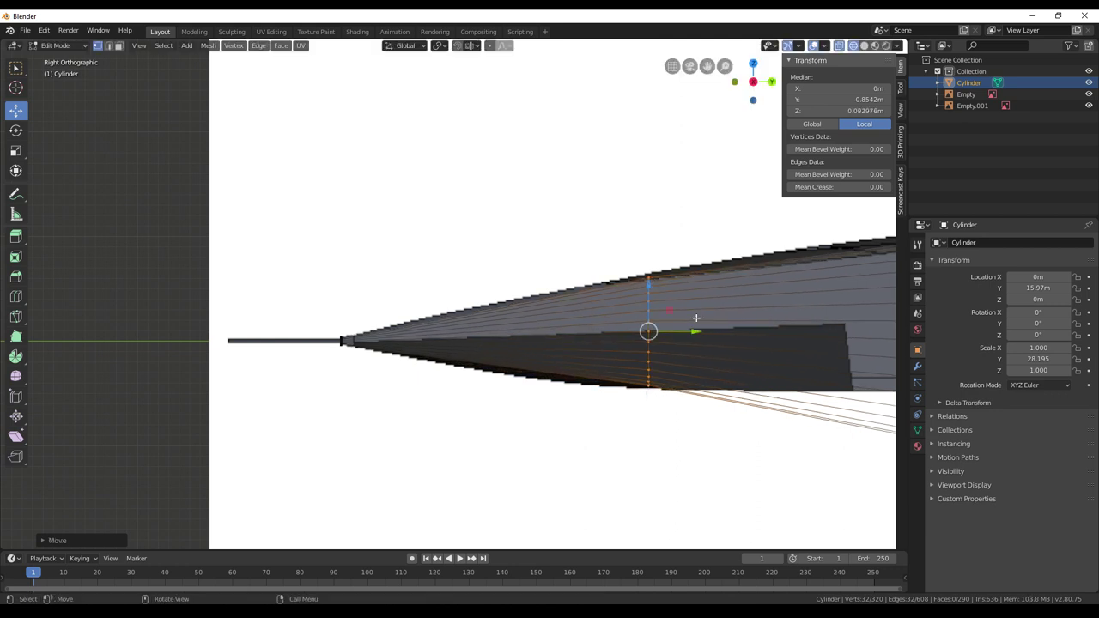
pyautogui.press('s')
pyautogui.press('z')
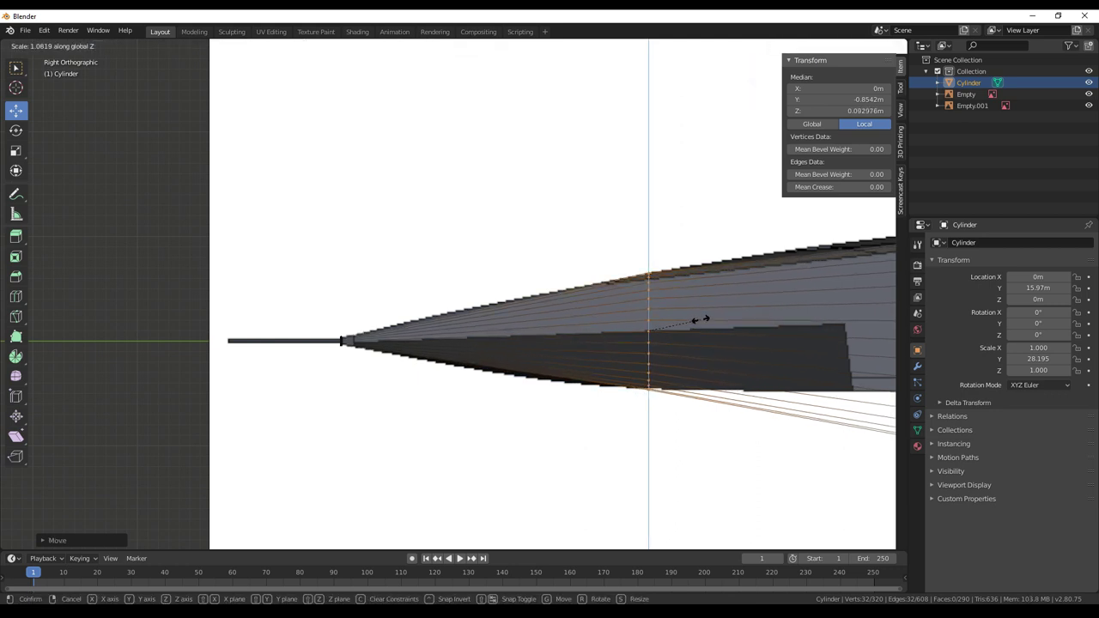
pyautogui.click(701, 319)
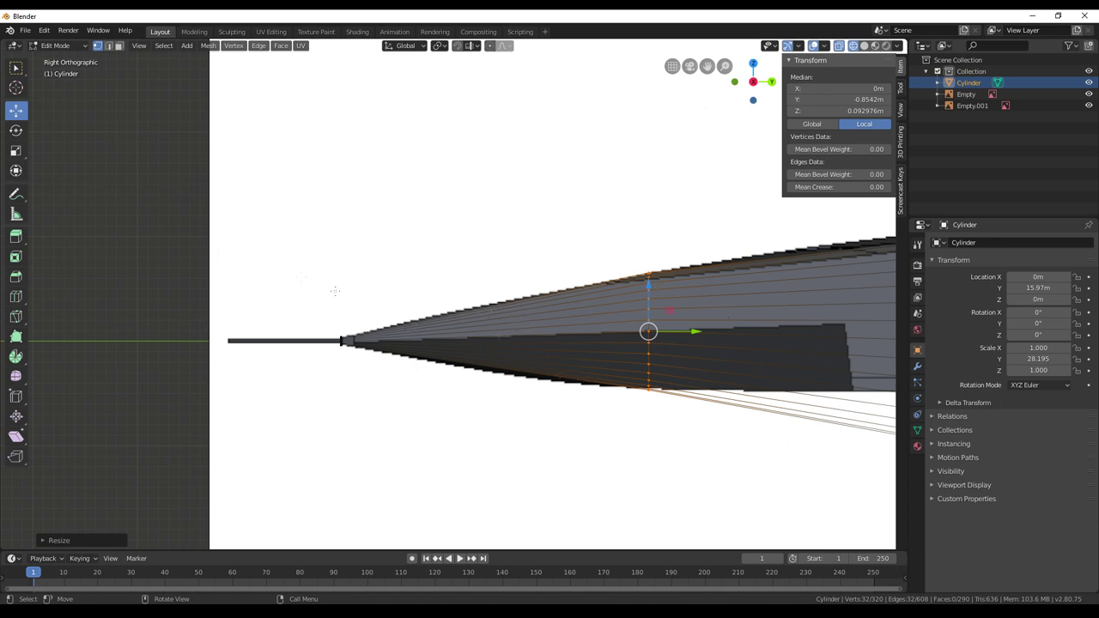
# Try a loop cut midway between the nose tip and the mid-nose ring, and undo it
pyautogui.click(15, 296)
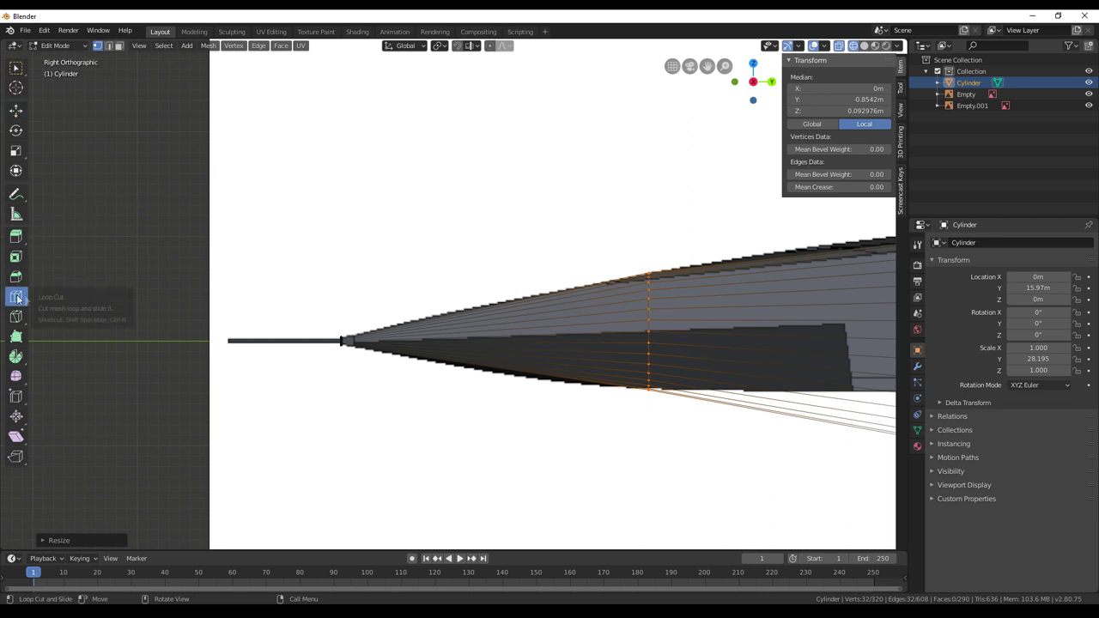
pyautogui.click(538, 318)
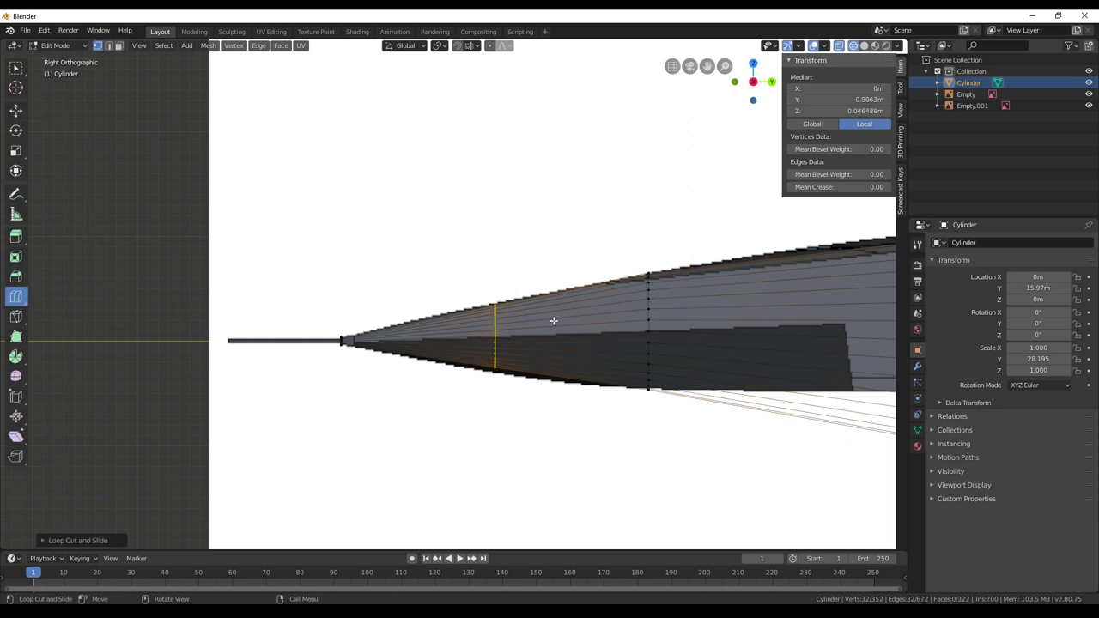
pyautogui.rightClick(550, 322)
pyautogui.hotkey('ctrl', 'z')
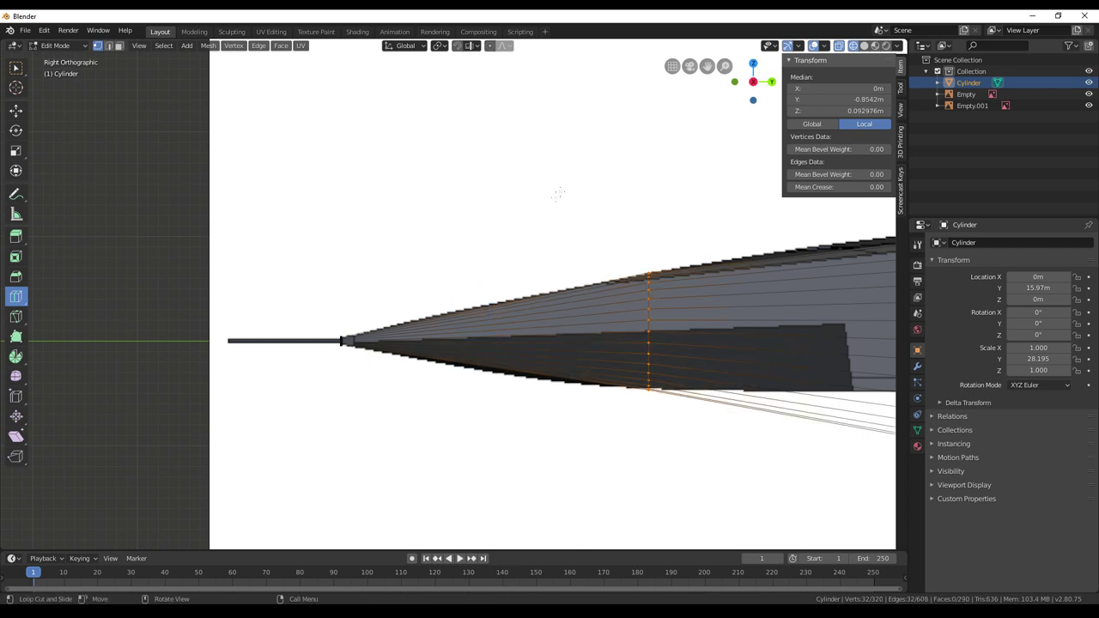
# Add an edge loop between the nose tip and mid-nose ring, slid to about Y -0.899 m, and scale it along Z by about 1.05
pyautogui.click(552, 298)
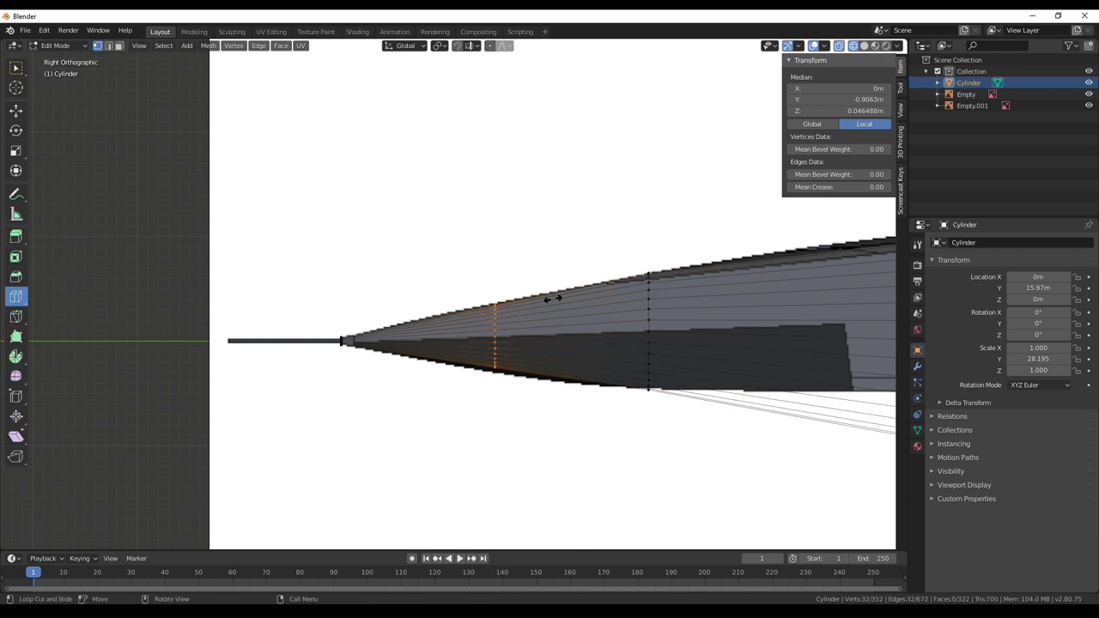
pyautogui.click(573, 297)
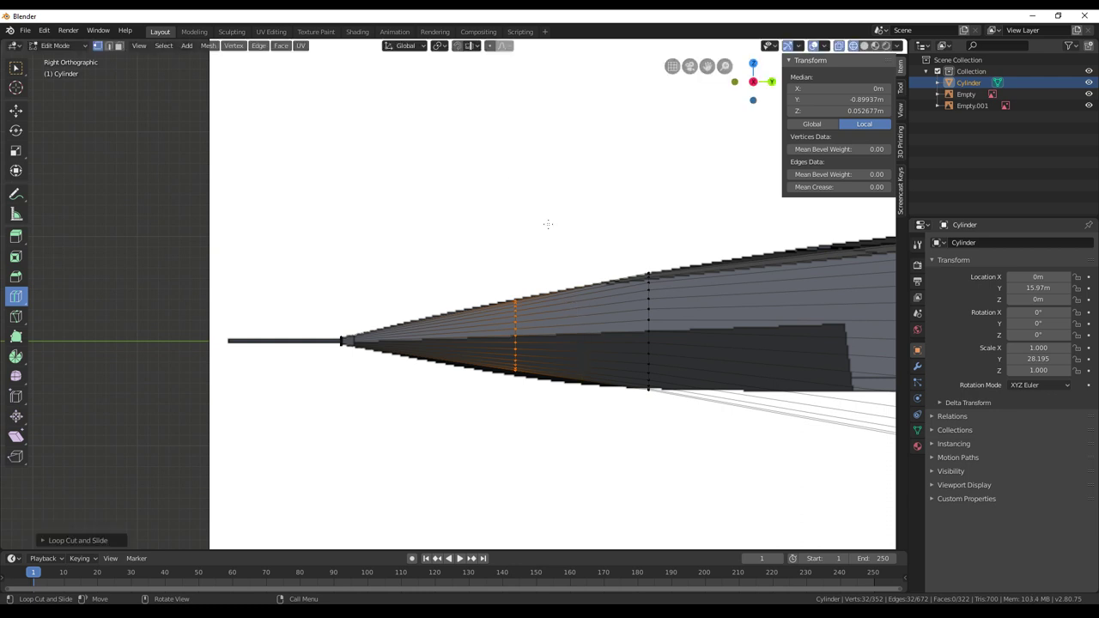
pyautogui.press('s')
pyautogui.press('z')
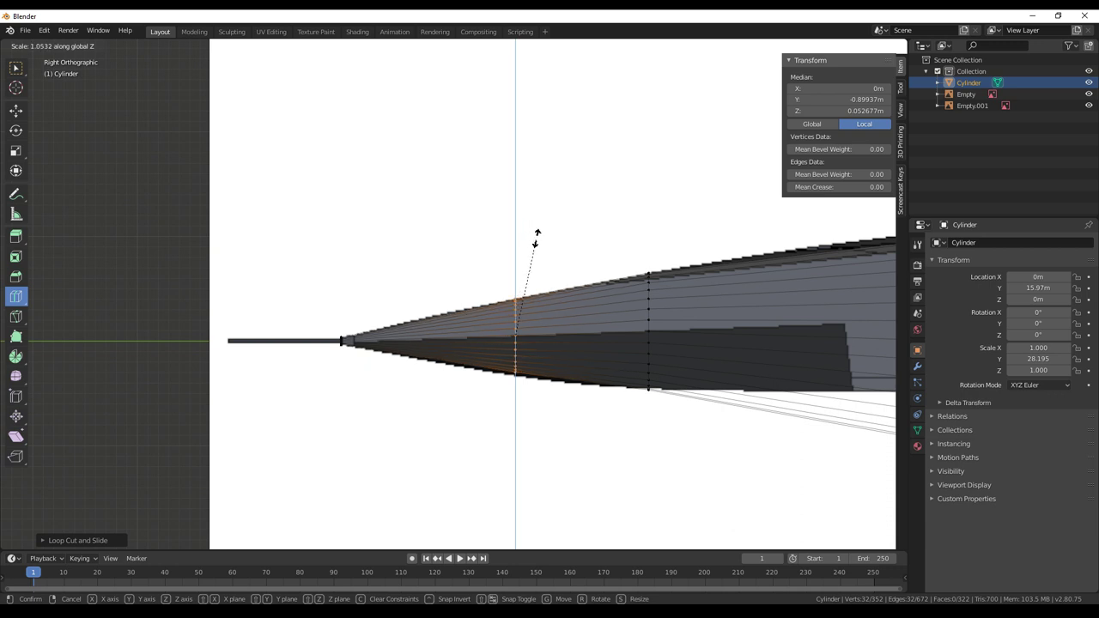
pyautogui.click(521, 237)
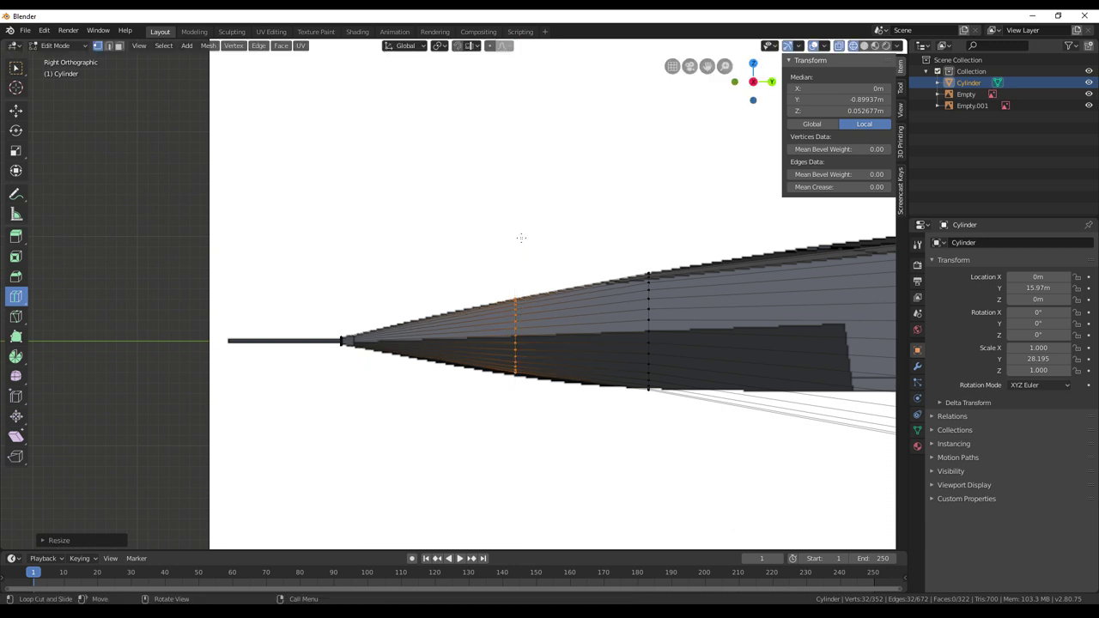
# Lower the new forward-nose ring along Z to about 0.036 m to centre it on the nose outline
pyautogui.click(15, 110)
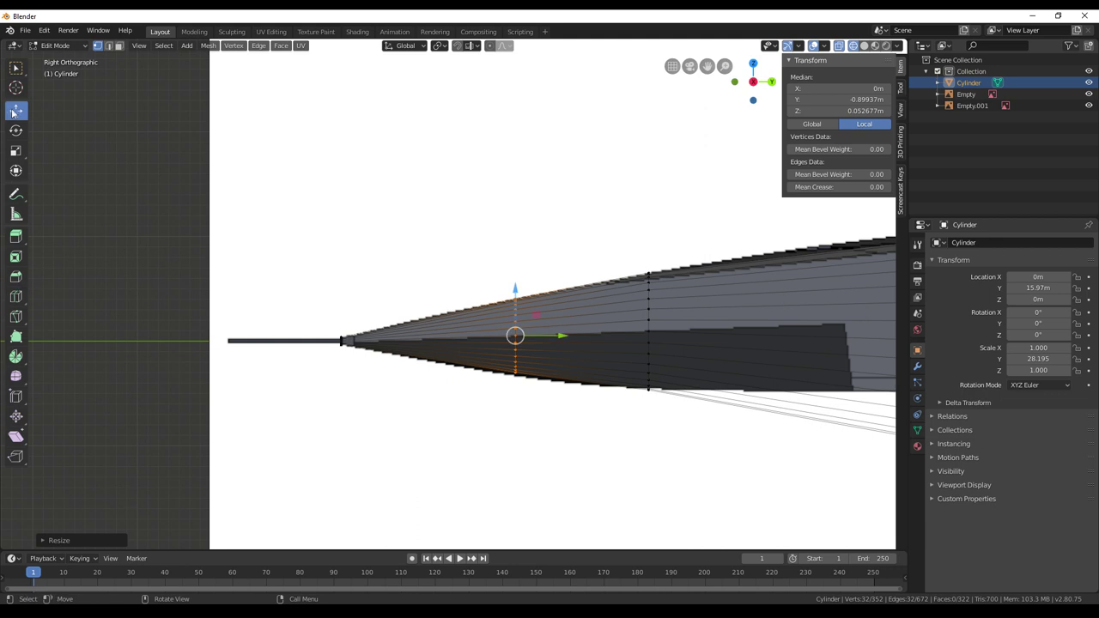
pyautogui.moveTo(512, 289); pyautogui.dragTo(513, 289)
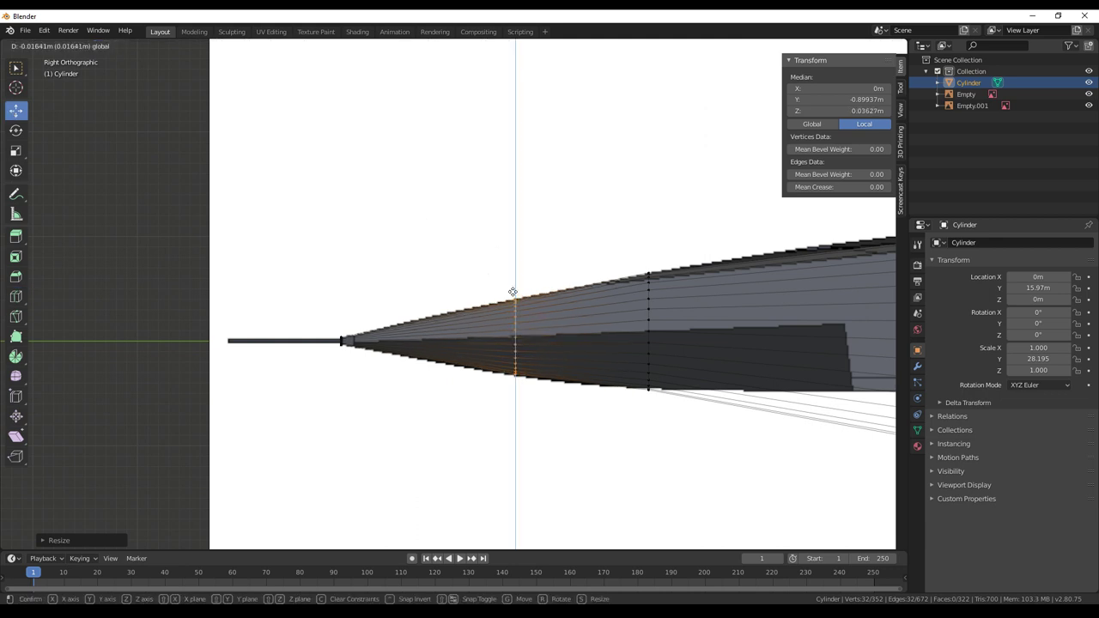
pyautogui.moveTo(513, 292); pyautogui.dragTo(512, 292)
# Circle-select only the vertex ring at the windshield's front and move it along Y to about -0.752 m
pyautogui.keyDown('shift'); pyautogui.moveTo(673, 277); pyautogui.dragTo(341, 272, button='middle'); pyautogui.keyUp('shift')
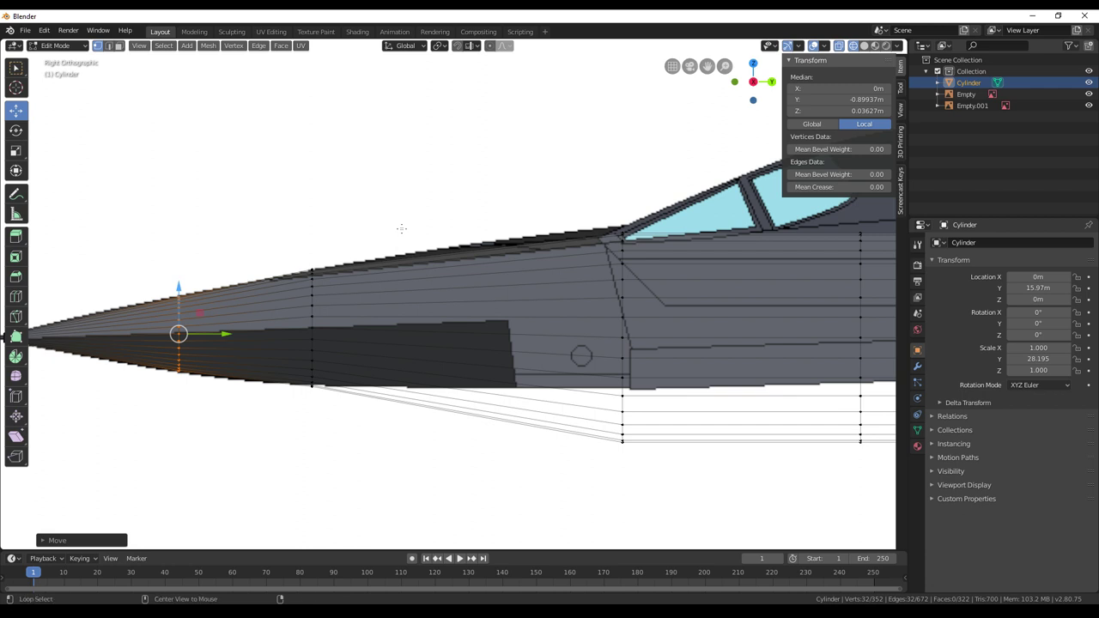
pyautogui.hotkey('alt', 'a')
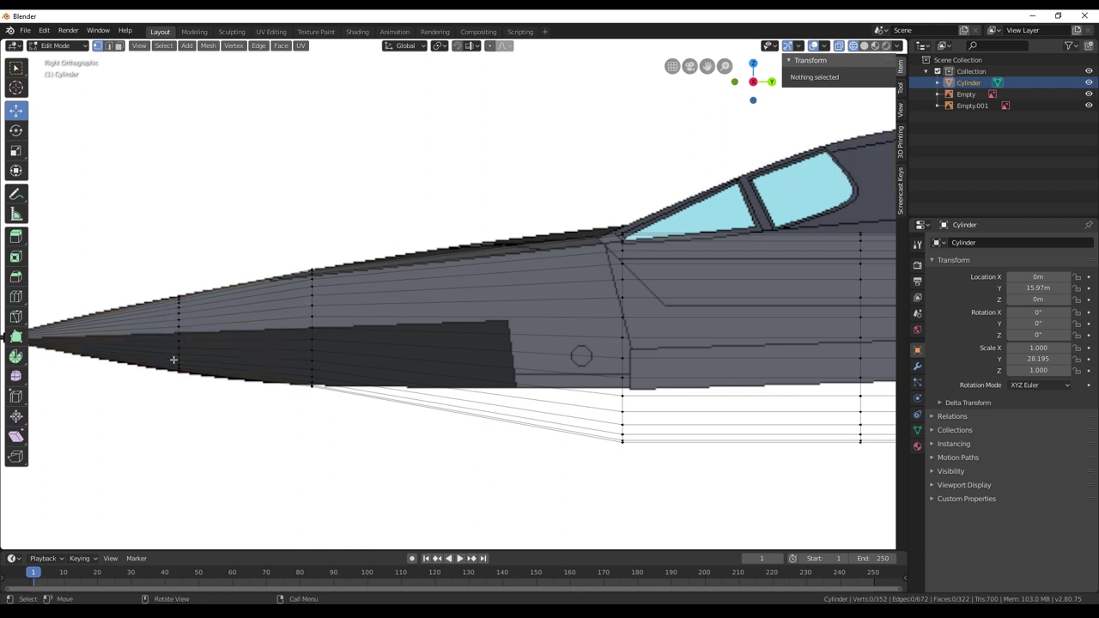
pyautogui.keyDown('shift'); pyautogui.moveTo(682, 248); pyautogui.dragTo(677, 250, button='middle'); pyautogui.keyUp('shift')
pyautogui.press('c')
pyautogui.moveTo(619, 238); pyautogui.dragTo(614, 463)
pyautogui.press('Escape')
pyautogui.press('g')
pyautogui.press('y')
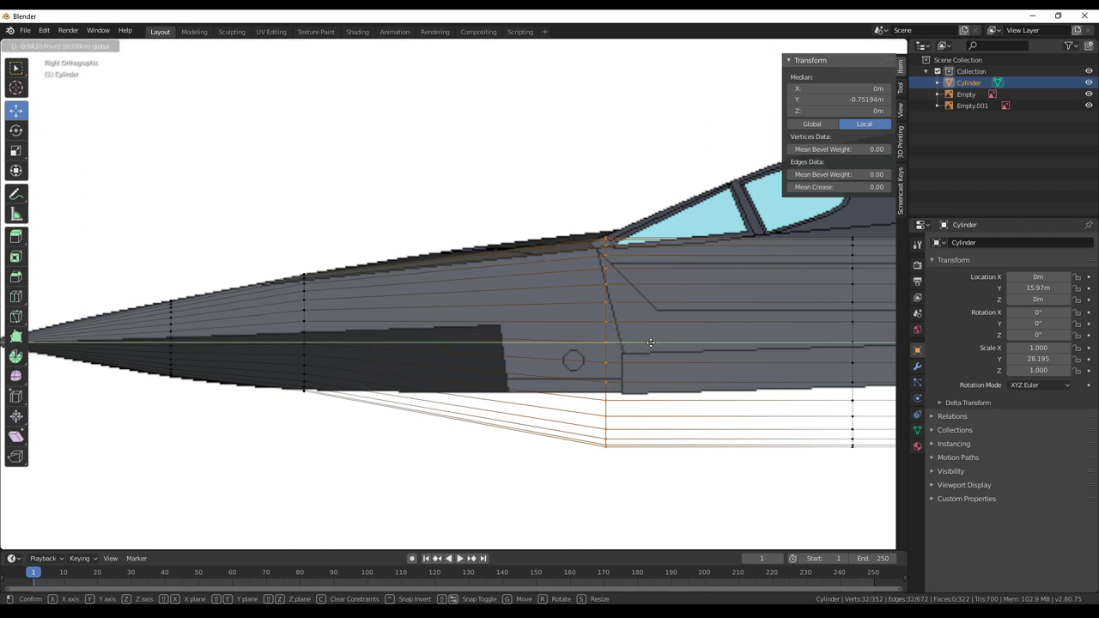
pyautogui.click(651, 343)
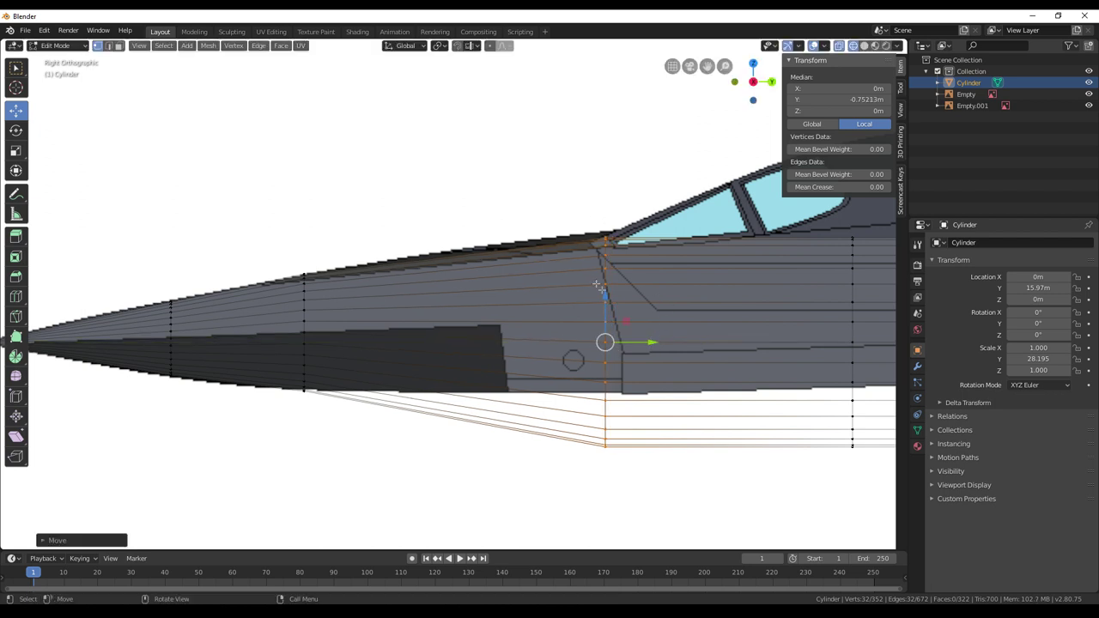
# Raise the windshield-front ring along Z to about 0.284 m and scale it down along Z to the fuselage height
pyautogui.press('g')
pyautogui.press('z')
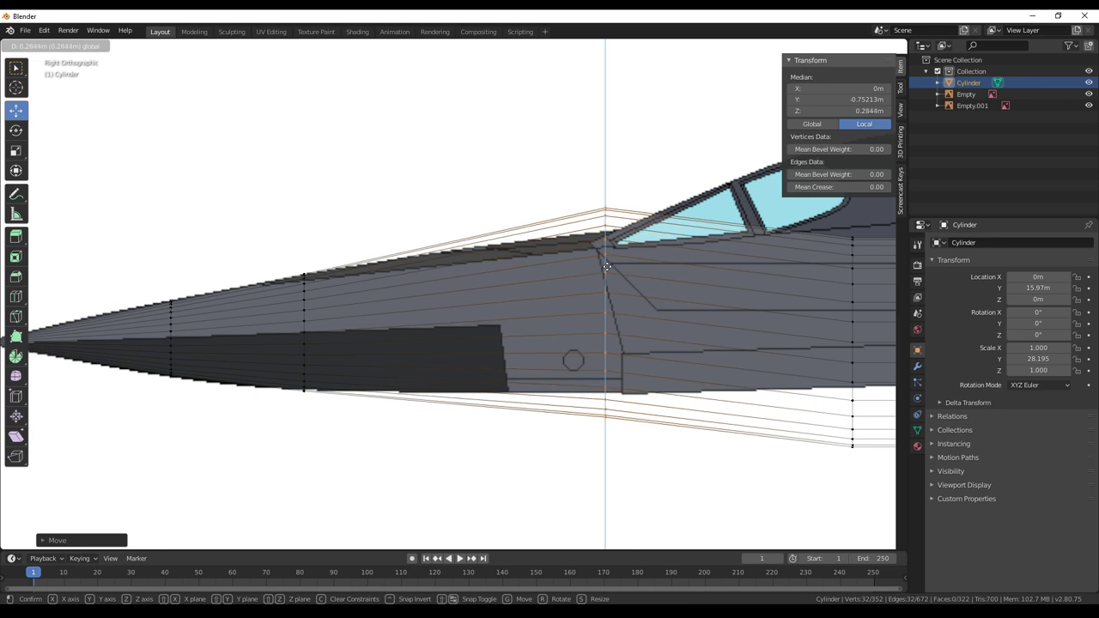
pyautogui.click(606, 266)
pyautogui.press('s')
pyautogui.press('z')
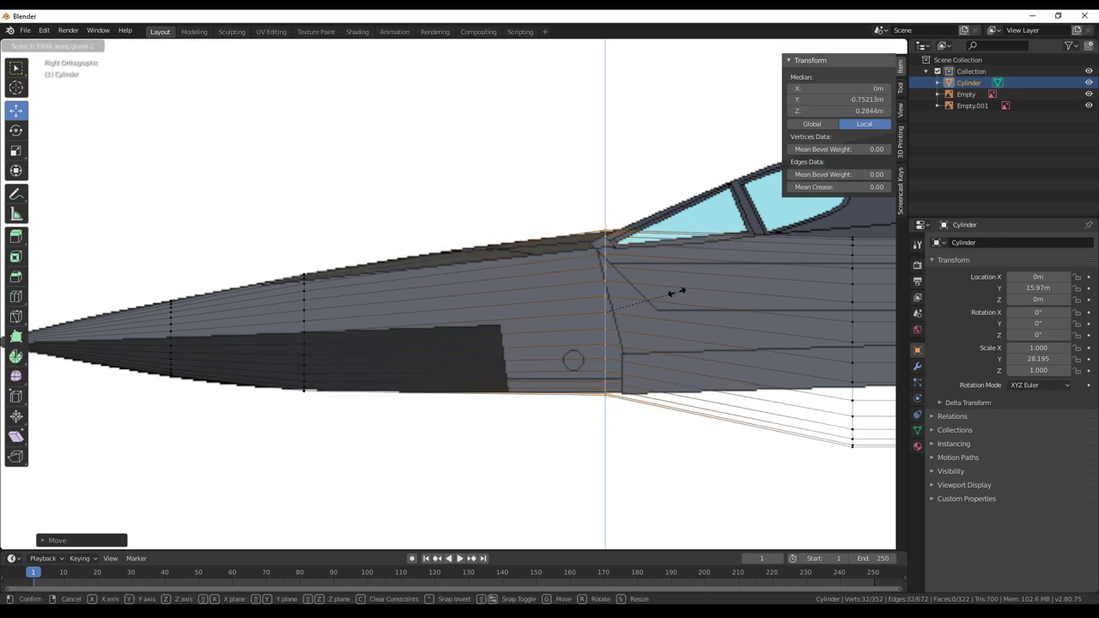
pyautogui.click(664, 289)
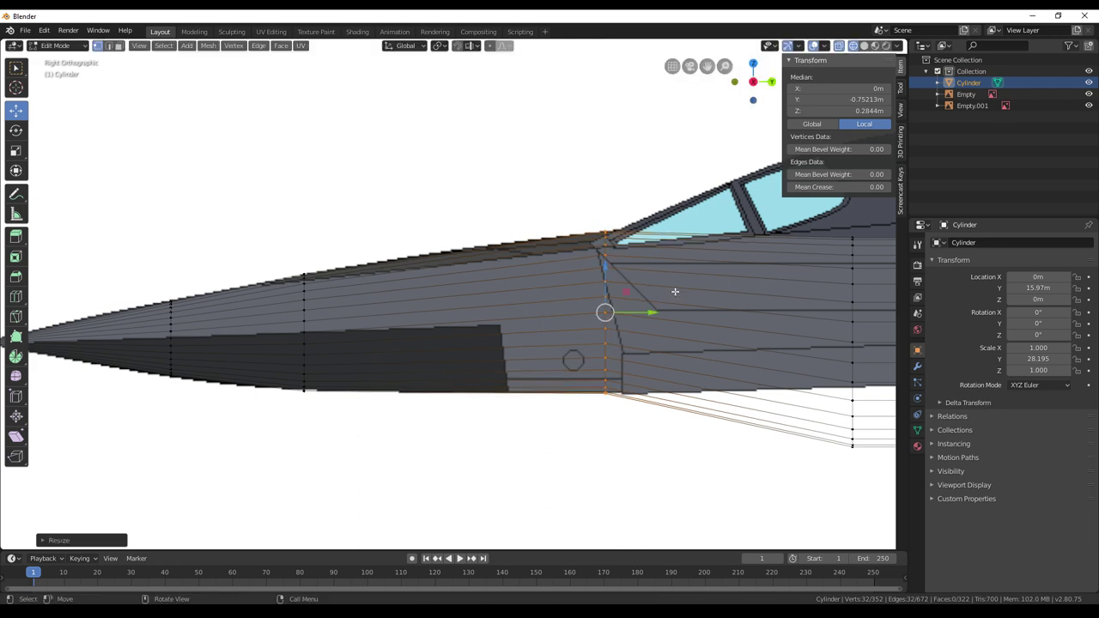
# Circle-select only the ring just behind the cockpit windows, raise it along Z to about 0.716 m, and enlarge it along Z
pyautogui.keyDown('shift'); pyautogui.moveTo(740, 266); pyautogui.dragTo(413, 275, button='middle'); pyautogui.keyUp('shift')
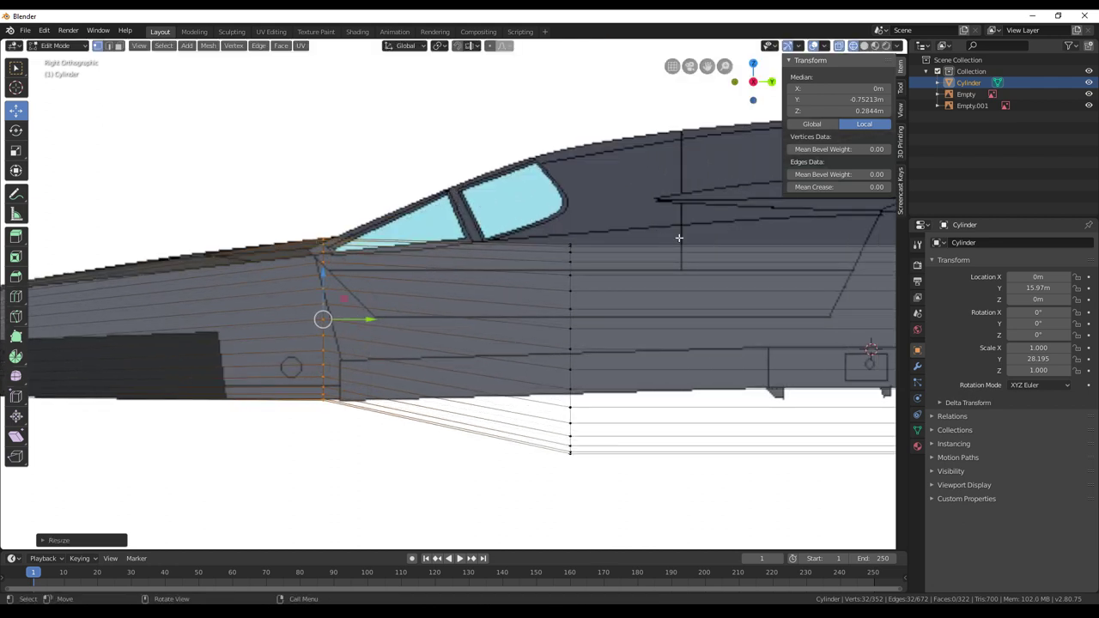
pyautogui.hotkey('alt', 'a')
pyautogui.press('c')
pyautogui.moveTo(576, 252); pyautogui.dragTo(569, 460)
pyautogui.rightClick(568, 461)
pyautogui.press('g')
pyautogui.press('z')
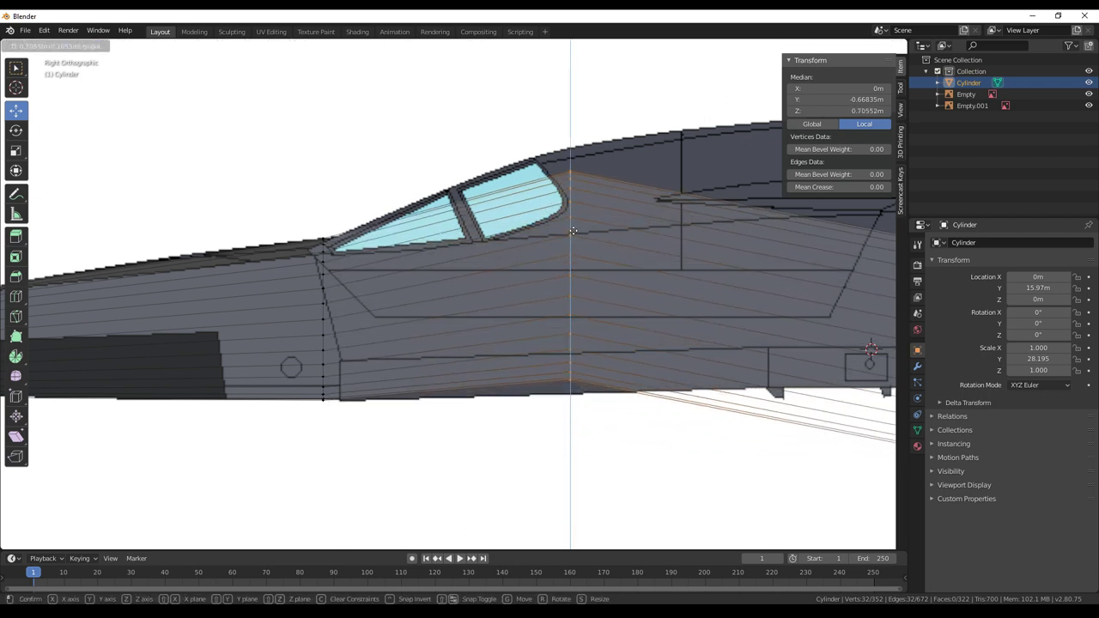
pyautogui.click(573, 230)
pyautogui.press('s')
pyautogui.press('z')
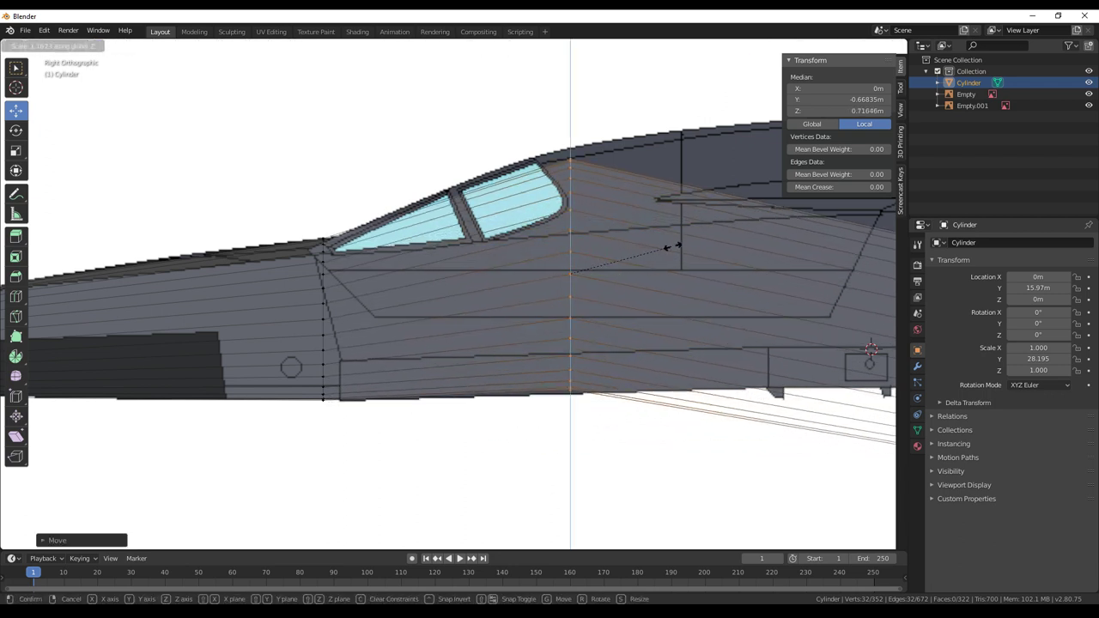
pyautogui.click(668, 232)
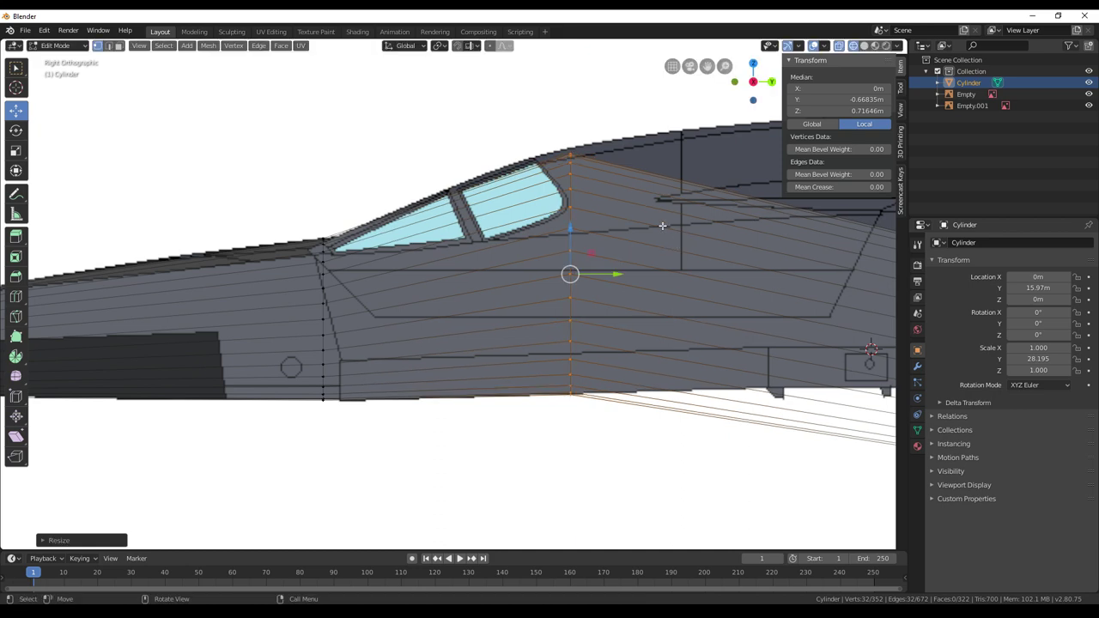
# Raise the ring behind the cockpit windows to about 0.749 m along Z and scale it along Z to match the outline
pyautogui.press('g')
pyautogui.press('z')
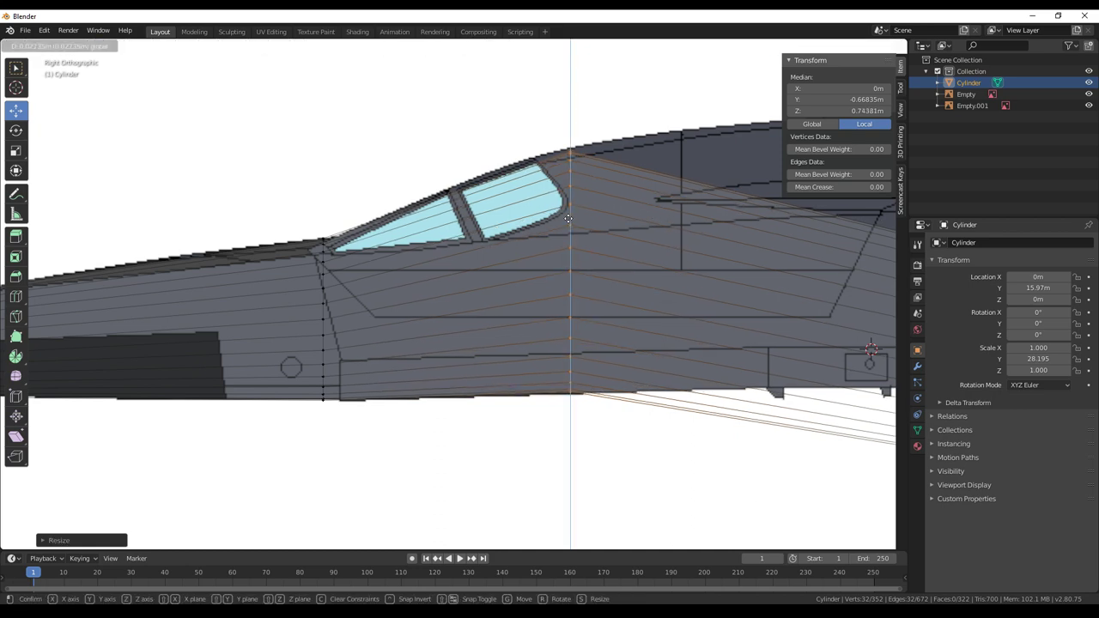
pyautogui.click(650, 238)
pyautogui.press('s')
pyautogui.press('z')
pyautogui.click(653, 238)
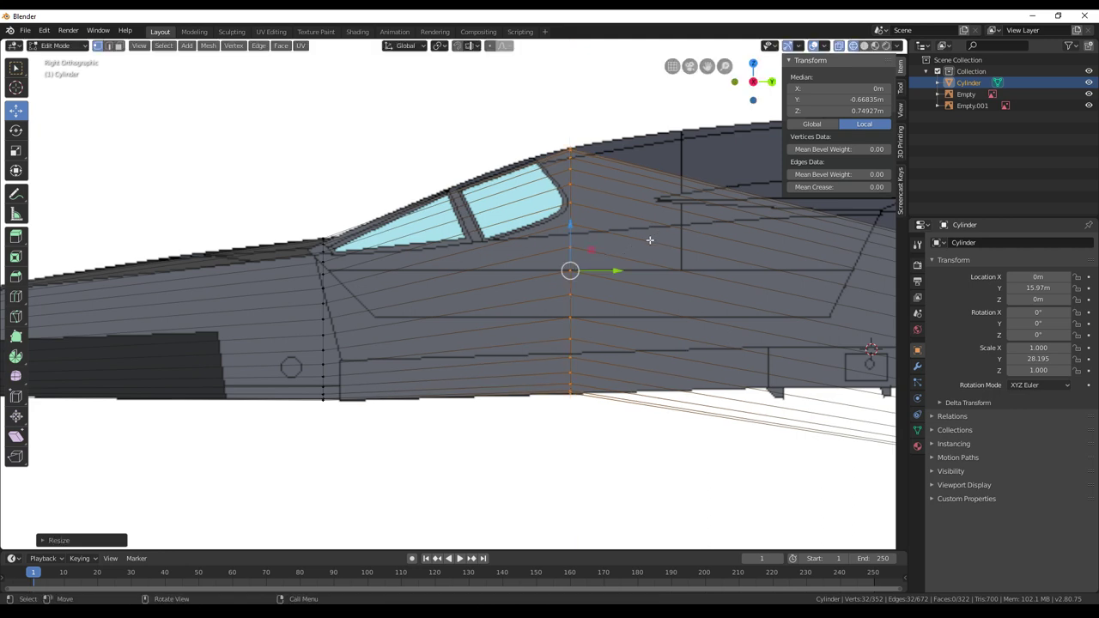
# Fit the next ring aft, near the canard's rear, by raising it to about 0.974 m and scaling it along Z
pyautogui.keyDown('shift'); pyautogui.moveTo(649, 240); pyautogui.dragTo(682, 248, button='middle'); pyautogui.keyUp('shift')
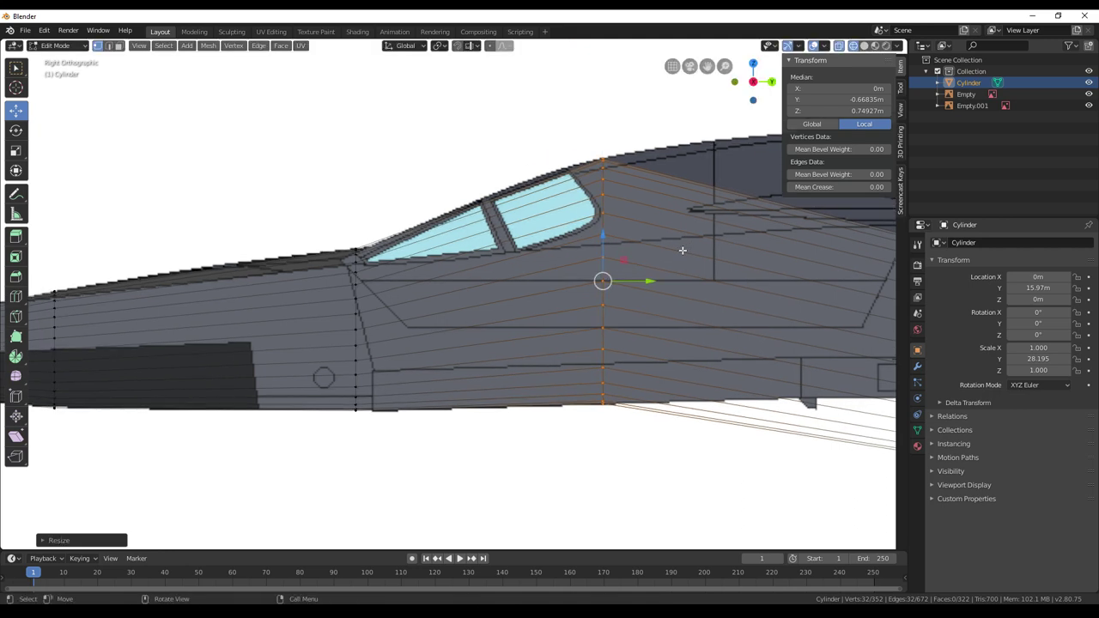
pyautogui.scroll(1, 683, 250)
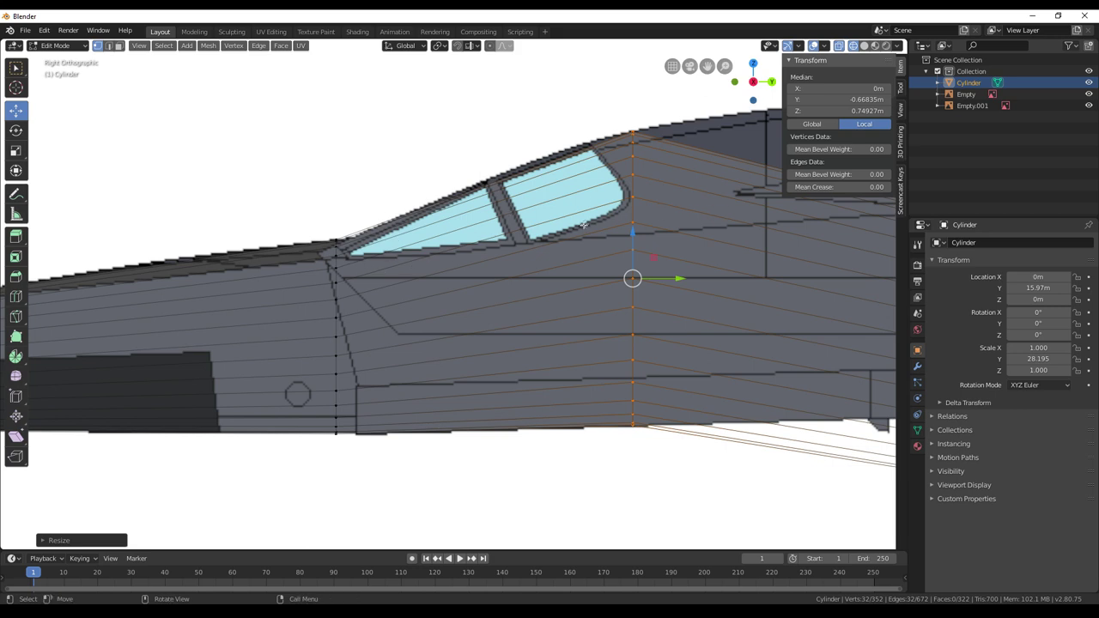
pyautogui.keyDown('shift'); pyautogui.moveTo(691, 240); pyautogui.dragTo(378, 248, button='middle'); pyautogui.keyUp('shift')
pyautogui.keyDown('shift'); pyautogui.moveTo(601, 238); pyautogui.dragTo(526, 227, button='middle'); pyautogui.keyUp('shift')
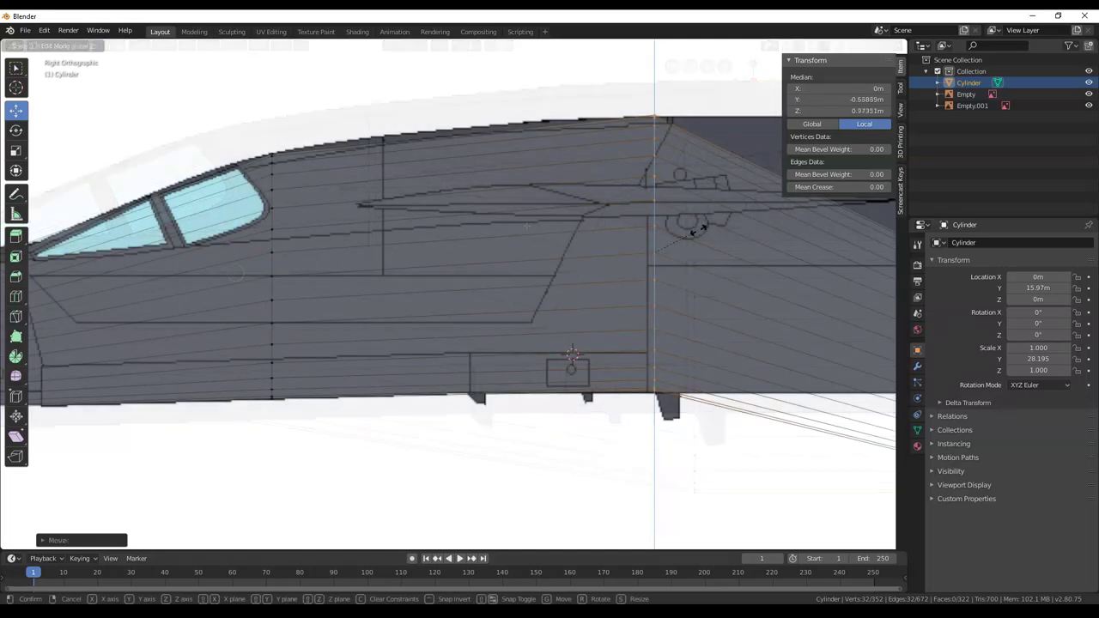
pyautogui.press('Escape')
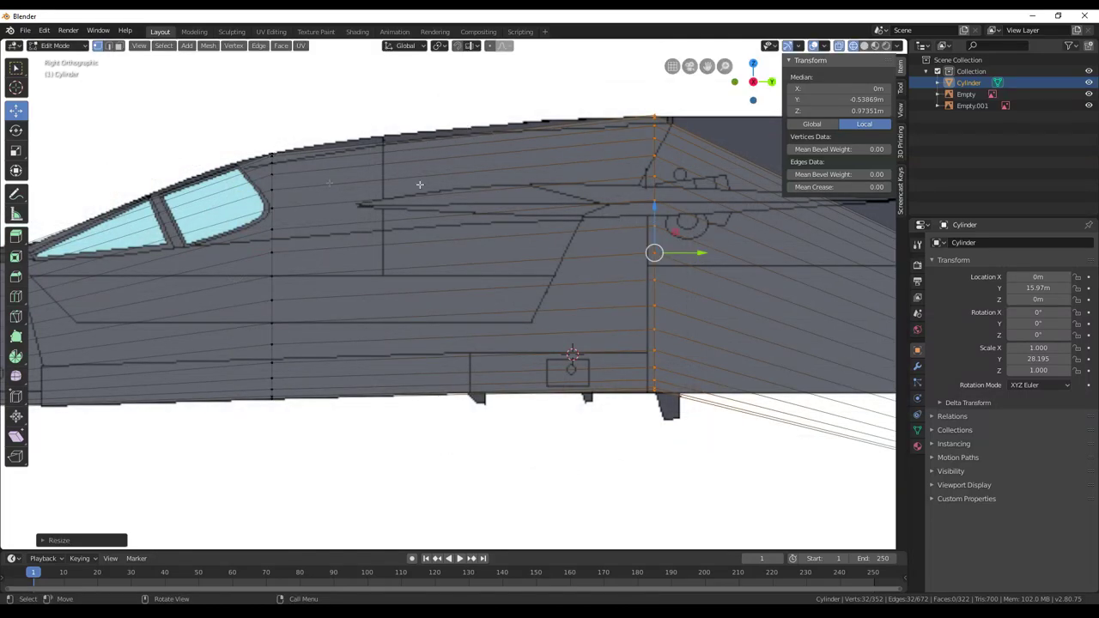
# Add an edge loop midway between the last two fitted rings, and fit the next ring aft at about 0.963 m along Z
pyautogui.click(15, 296)
pyautogui.click(419, 226)
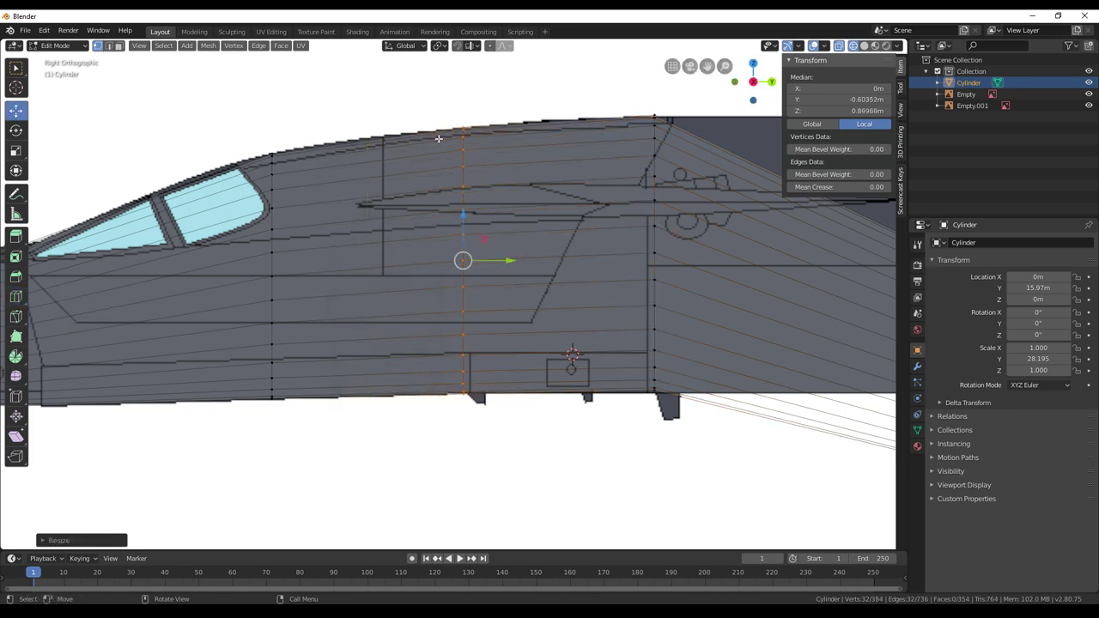
pyautogui.keyDown('shift'); pyautogui.moveTo(644, 201); pyautogui.dragTo(283, 208, button='middle'); pyautogui.keyUp('shift')
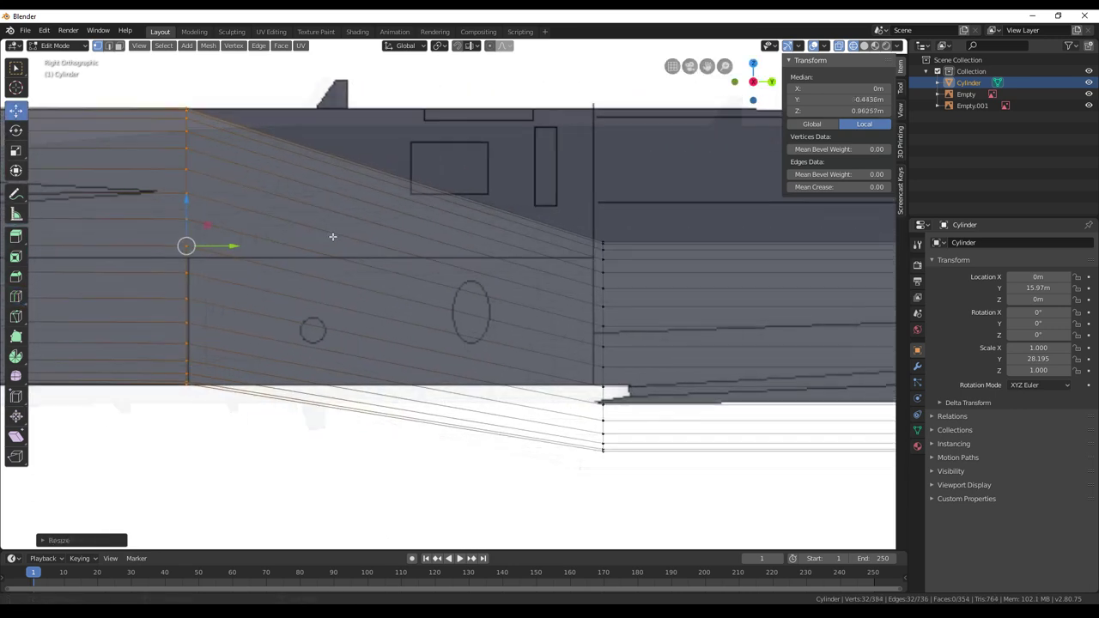
pyautogui.keyDown('shift'); pyautogui.moveTo(334, 236); pyautogui.dragTo(322, 234, button='middle'); pyautogui.keyUp('shift')
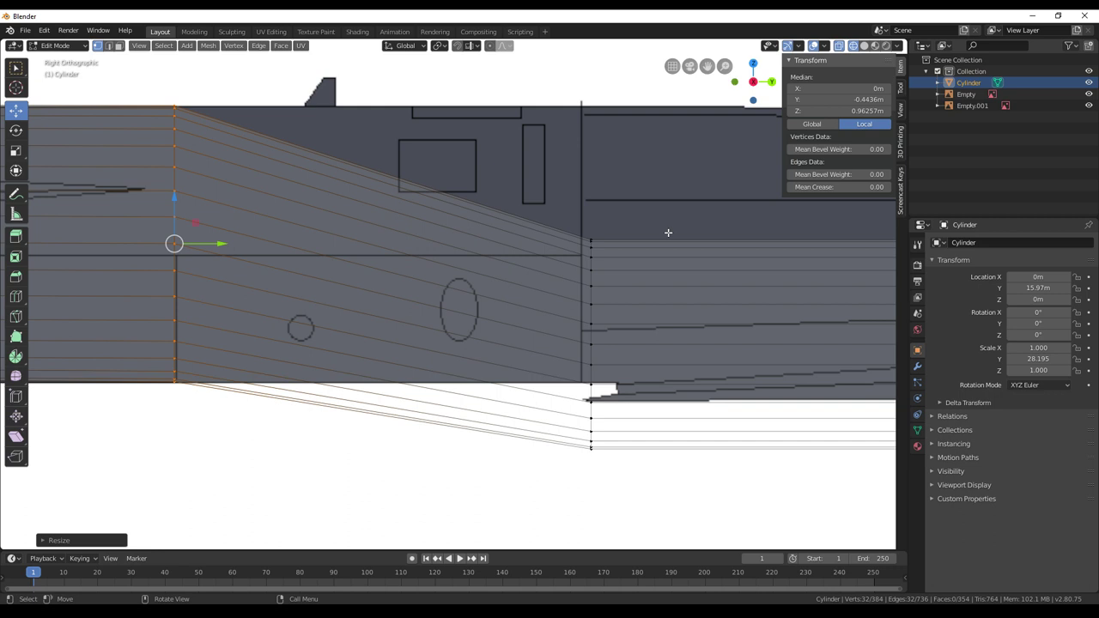
# Circle-select only the next unfitted ring at about Y -0.302 m and raise it along Z to about 0.930 m
pyautogui.hotkey('alt', 'a')
pyautogui.press('c')
pyautogui.click(591, 241)
pyautogui.moveTo(590, 241); pyautogui.dragTo(593, 455)
pyautogui.rightClick(593, 455)
pyautogui.moveTo(591, 304); pyautogui.dragTo(590, 303)
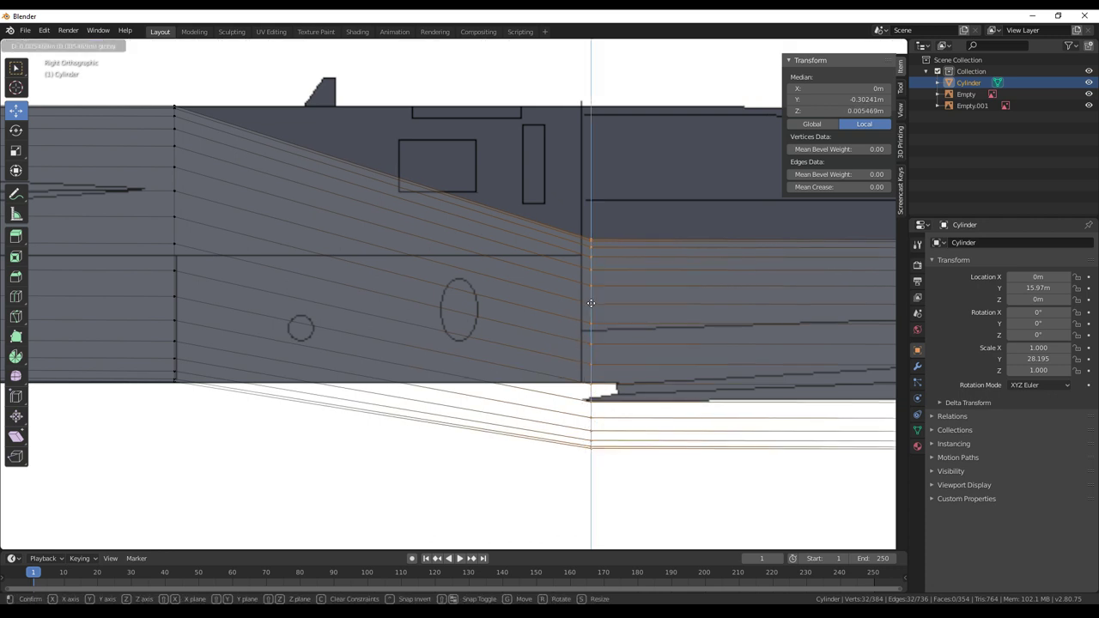
pyautogui.click(594, 206)
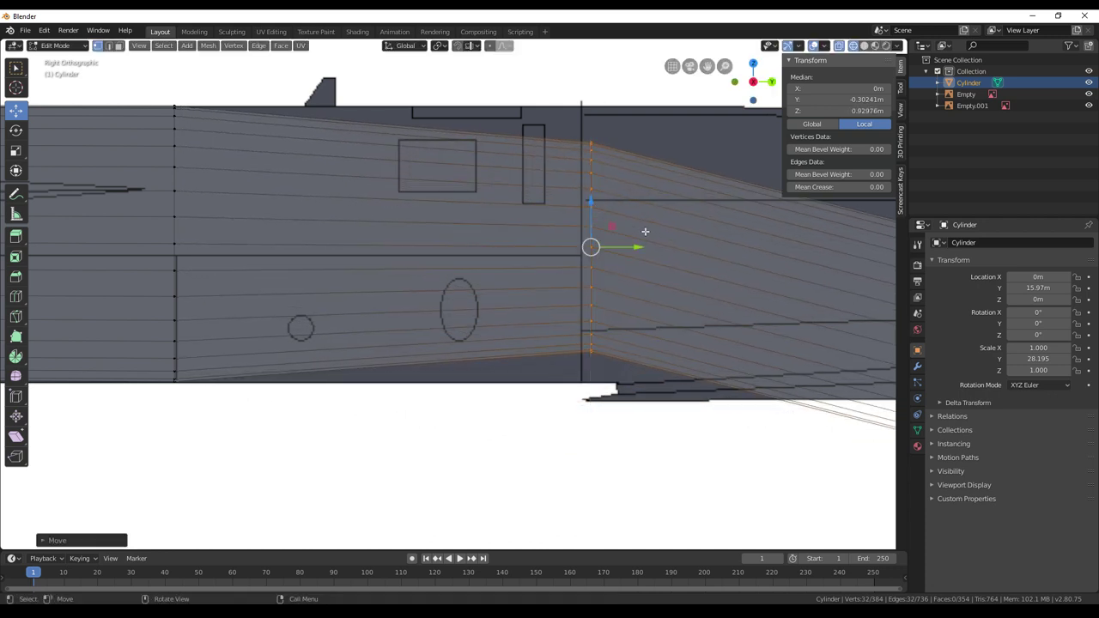
# Enlarge the ring along Z to the fuselage height and raise it to about 0.957 m to align with the outline
pyautogui.press('s')
pyautogui.press('z')
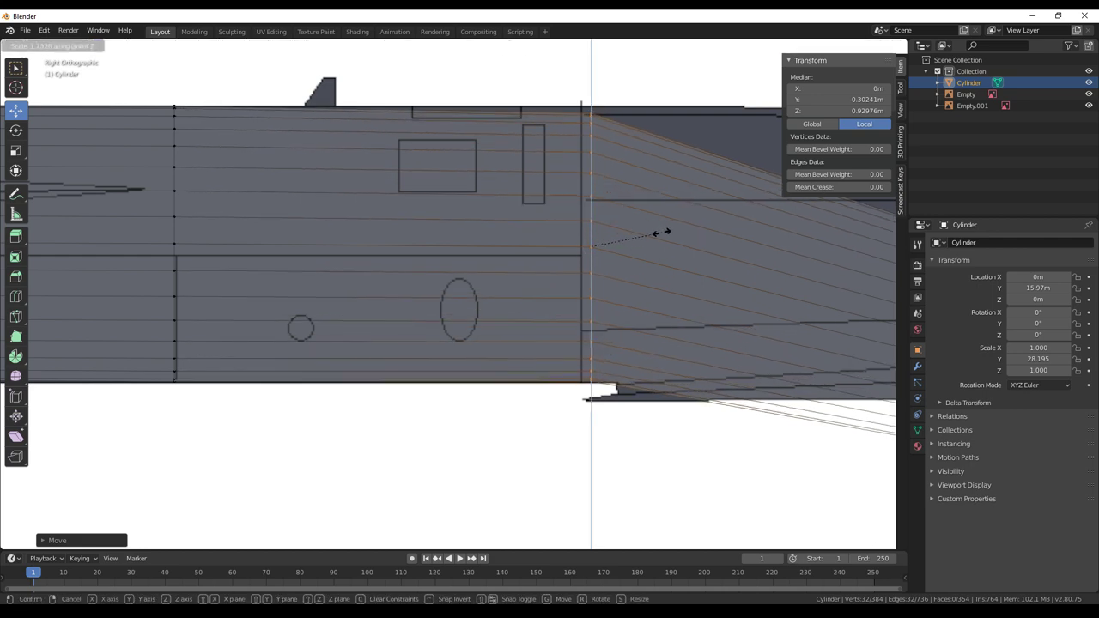
pyautogui.click(663, 231)
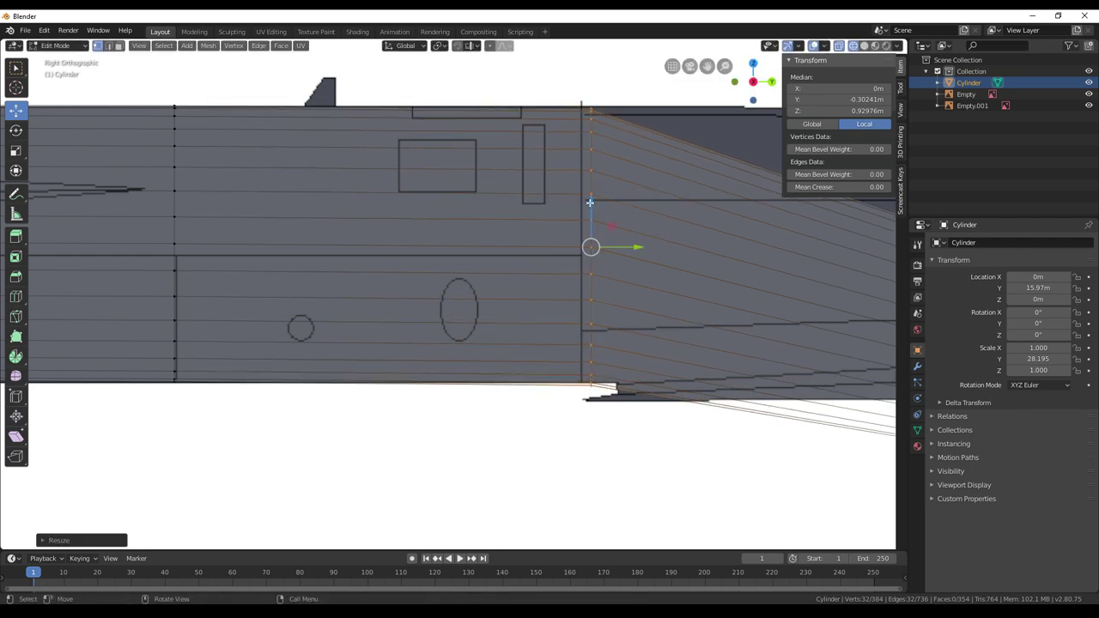
pyautogui.moveTo(590, 203); pyautogui.dragTo(591, 199)
pyautogui.click(591, 199)
# Circle-select only the ring above the intake's front edge, raise it along Z to about 0.95 m, and scale it along Z to fit the fuselage
pyautogui.keyDown('shift'); pyautogui.moveTo(709, 228); pyautogui.dragTo(493, 275, button='middle'); pyautogui.keyUp('shift')
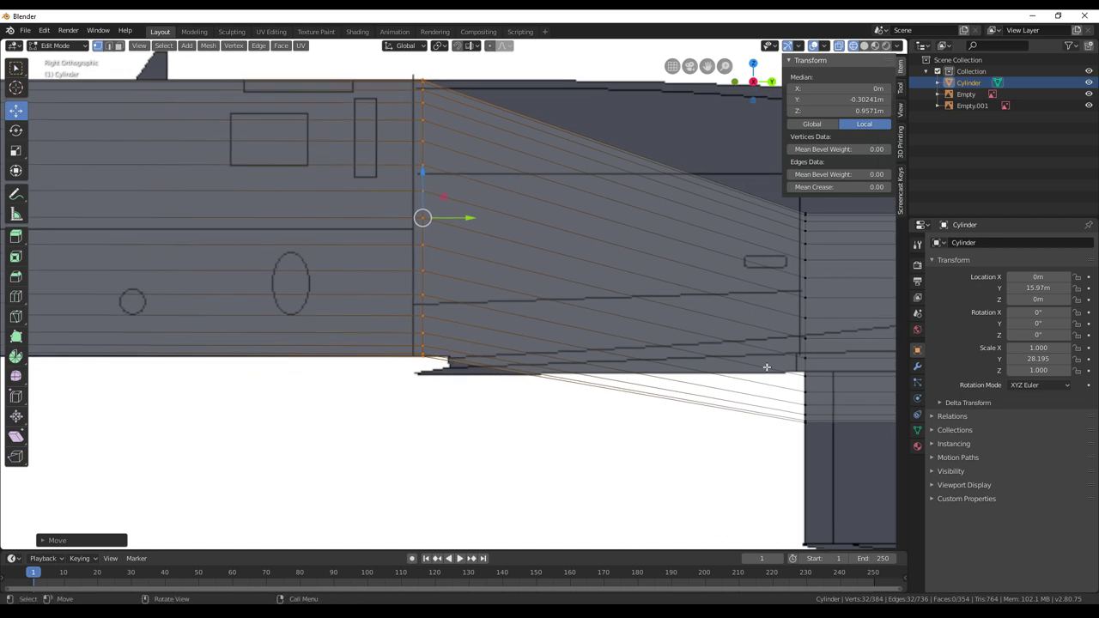
pyautogui.keyDown('shift'); pyautogui.moveTo(713, 311); pyautogui.dragTo(633, 326, button='middle'); pyautogui.keyUp('shift')
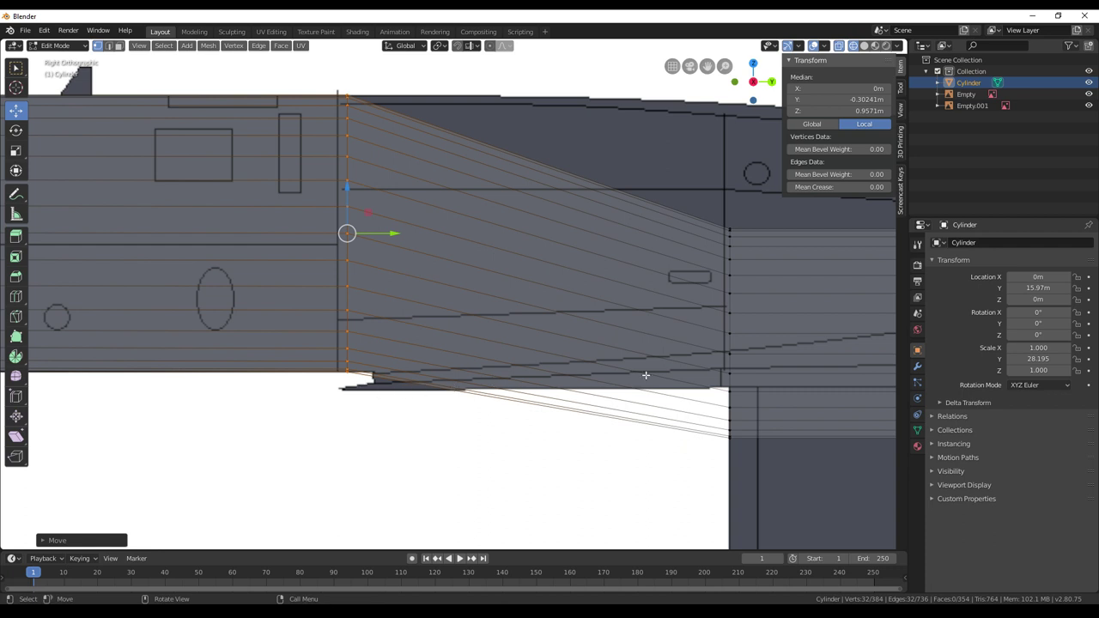
pyautogui.hotkey('alt', 'a')
pyautogui.press('c')
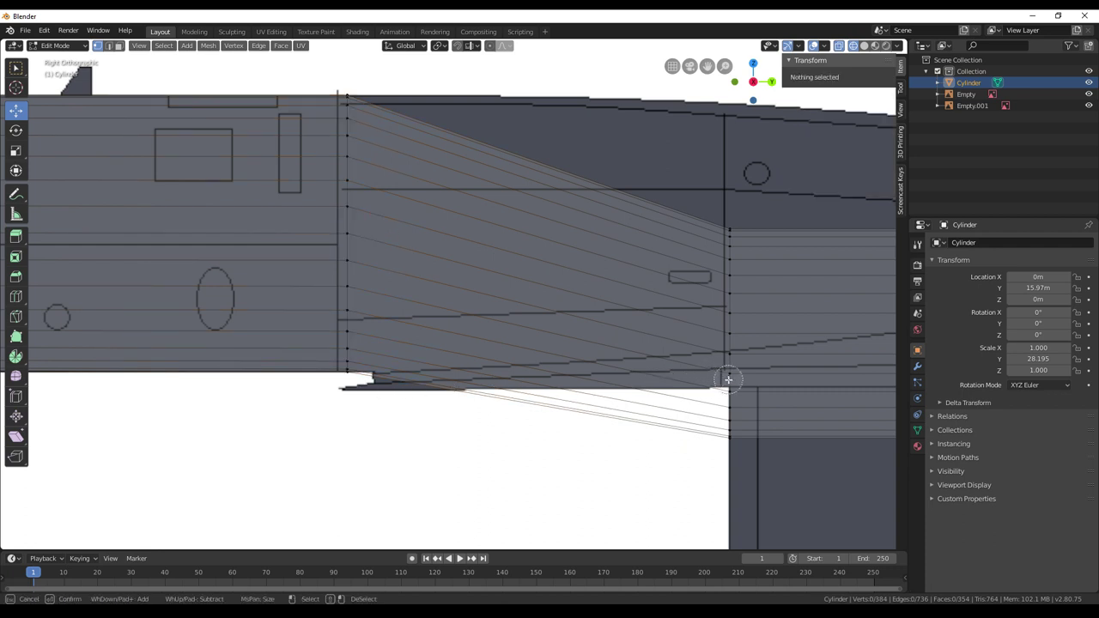
pyautogui.click(728, 378)
pyautogui.moveTo(730, 376)
pyautogui.mouseDown()
pyautogui.moveTo(731, 441)
pyautogui.moveTo(726, 221)
pyautogui.mouseUp()
pyautogui.rightClick(726, 222)
pyautogui.press('g')
pyautogui.press('z')
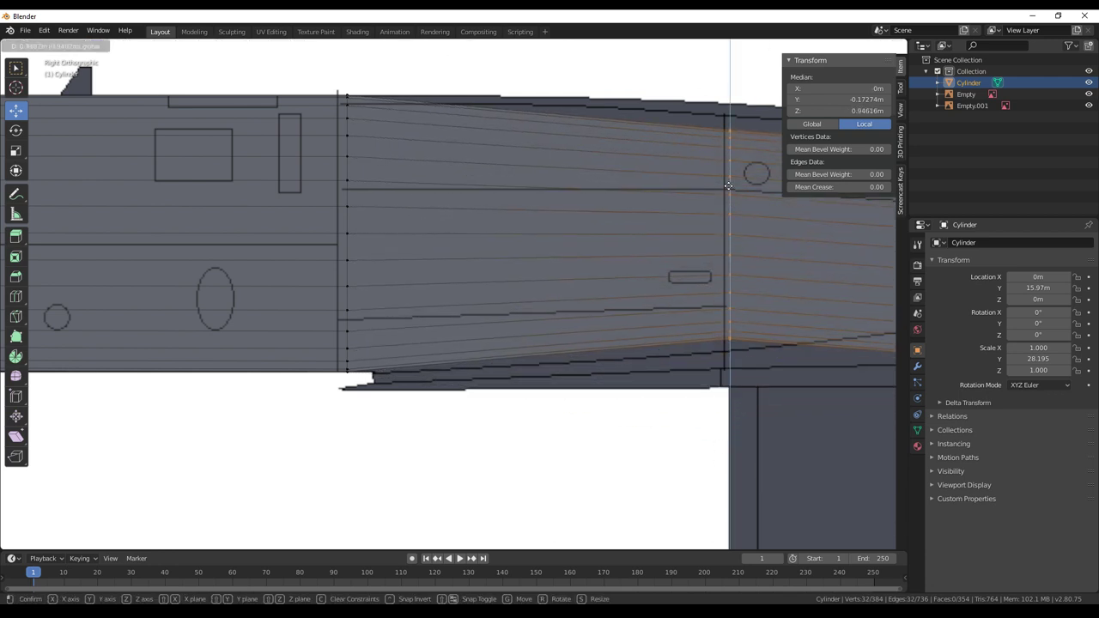
pyautogui.click(728, 186)
pyautogui.press('s')
pyautogui.press('z')
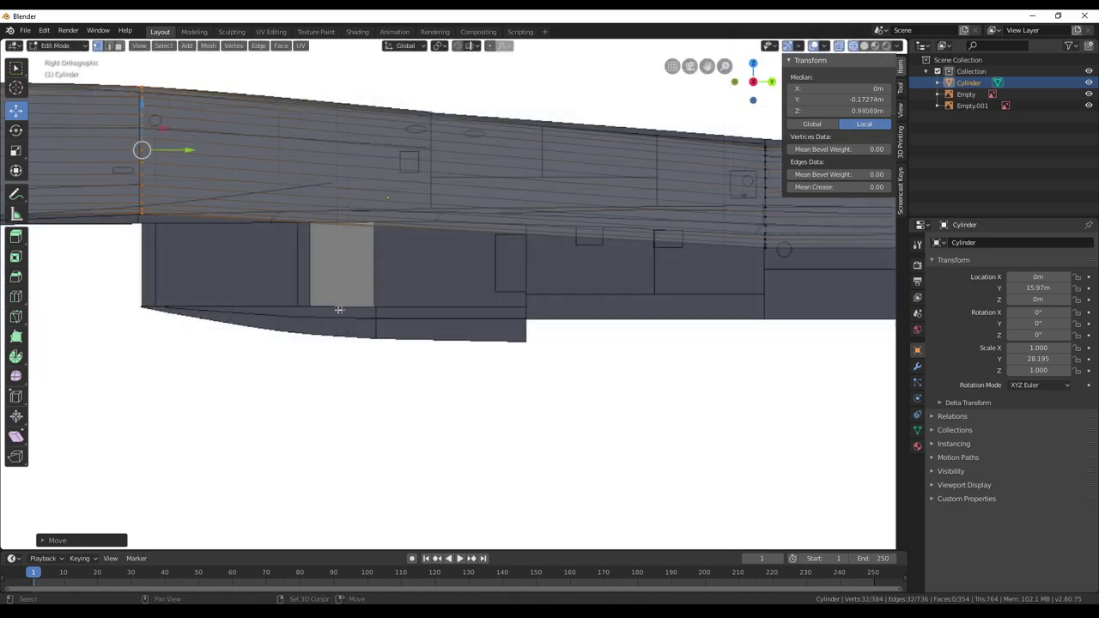
# Circle-select only the next unfitted ring aft, at about Y 0.265 m, and raise it along Z to about 0.407 m
pyautogui.keyDown('shift'); pyautogui.moveTo(338, 312); pyautogui.dragTo(669, 332, button='middle'); pyautogui.keyUp('shift')
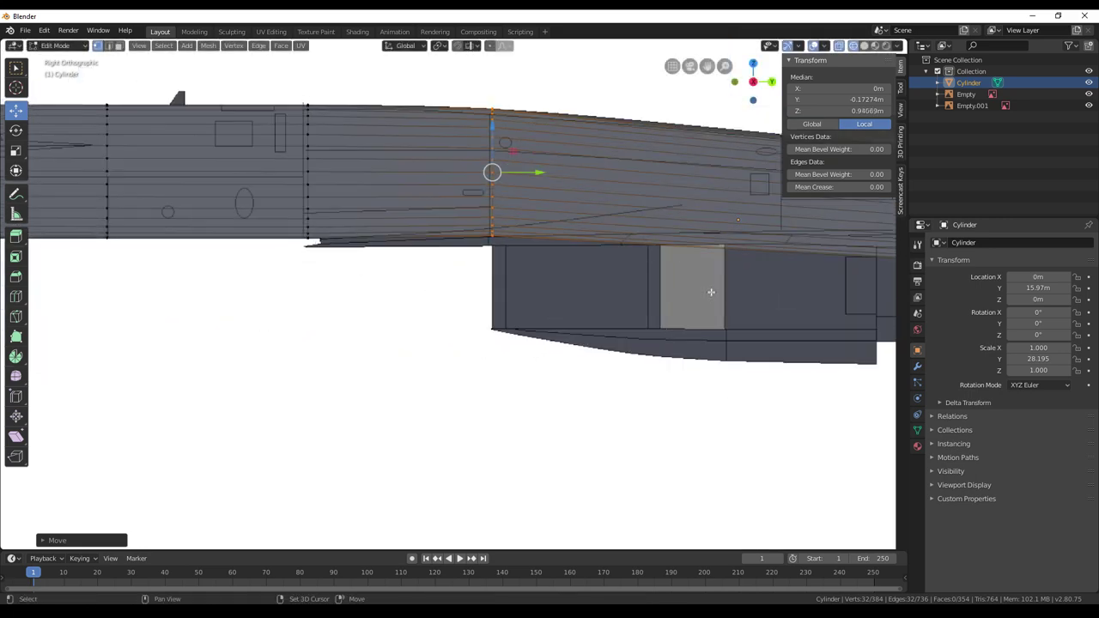
pyautogui.keyDown('shift'); pyautogui.moveTo(687, 287); pyautogui.dragTo(651, 321, button='middle'); pyautogui.keyUp('shift')
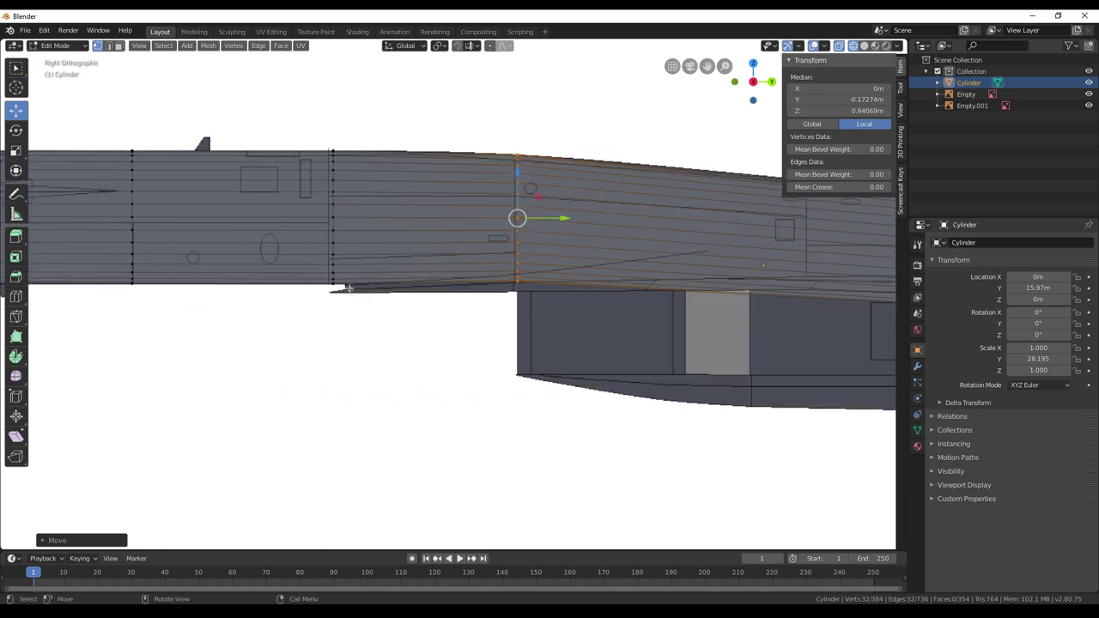
pyautogui.moveTo(575, 331); pyautogui.dragTo(488, 346, button='middle')
pyautogui.press('KP_3')
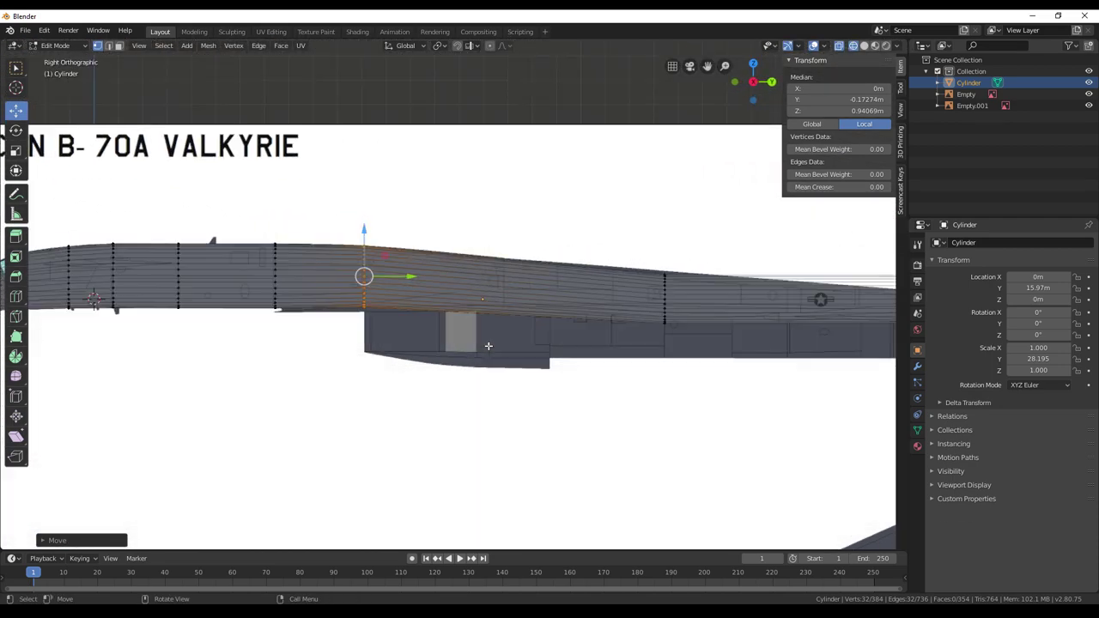
pyautogui.keyDown('shift'); pyautogui.moveTo(731, 418); pyautogui.dragTo(583, 403, button='middle'); pyautogui.keyUp('shift')
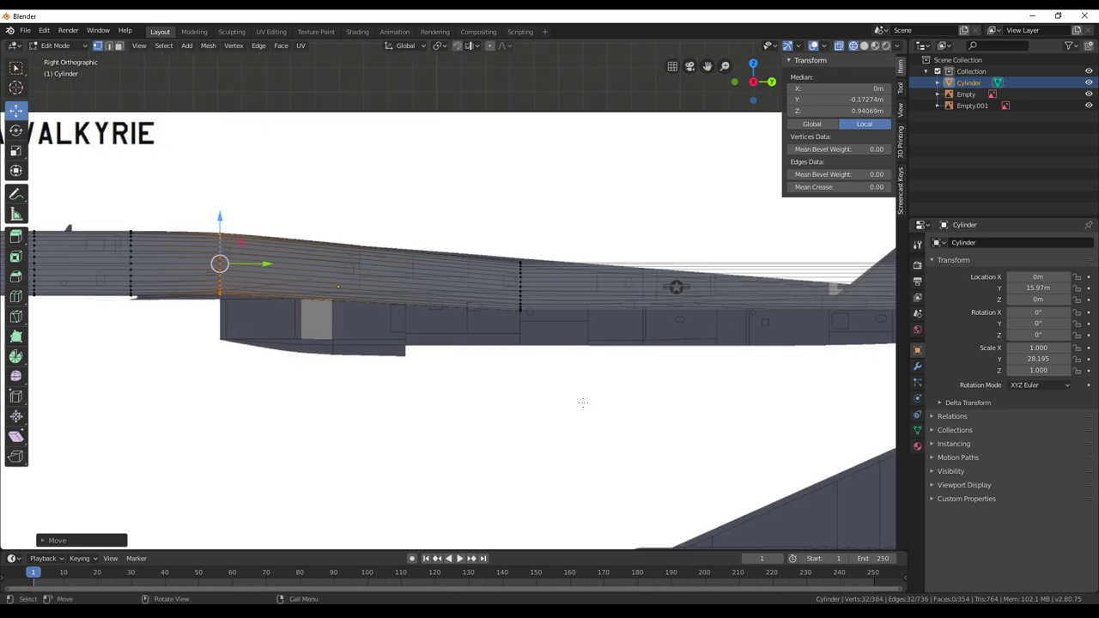
pyautogui.hotkey('alt', 'a')
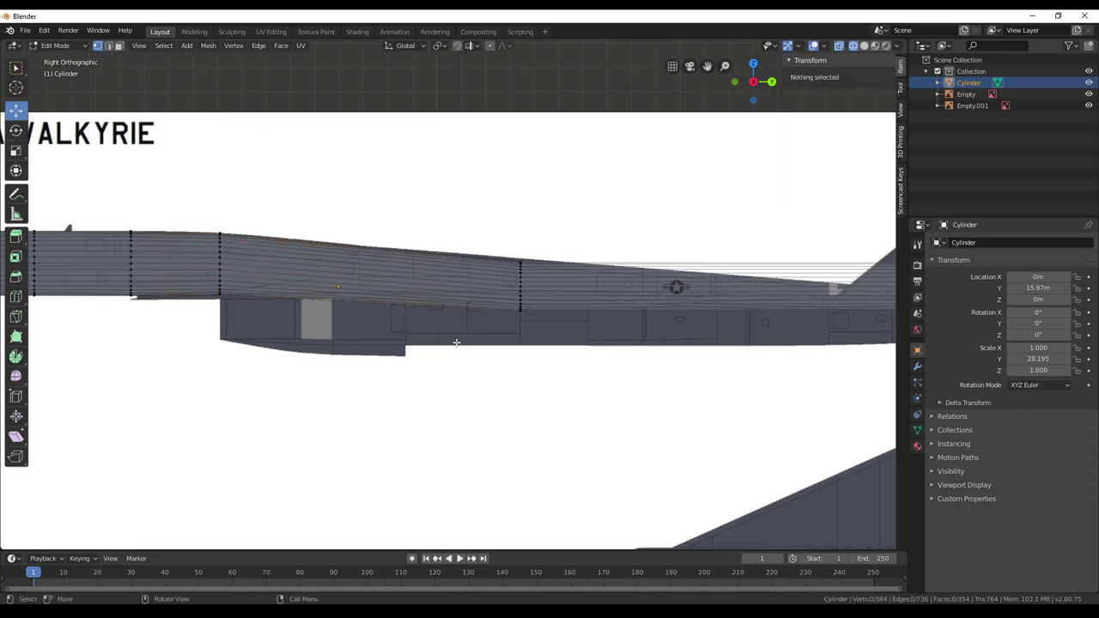
pyautogui.scroll(3, 596, 340)
pyautogui.scroll(4, 596, 340)
pyautogui.keyDown('shift'); pyautogui.moveTo(674, 314); pyautogui.dragTo(523, 318, button='middle'); pyautogui.keyUp('shift')
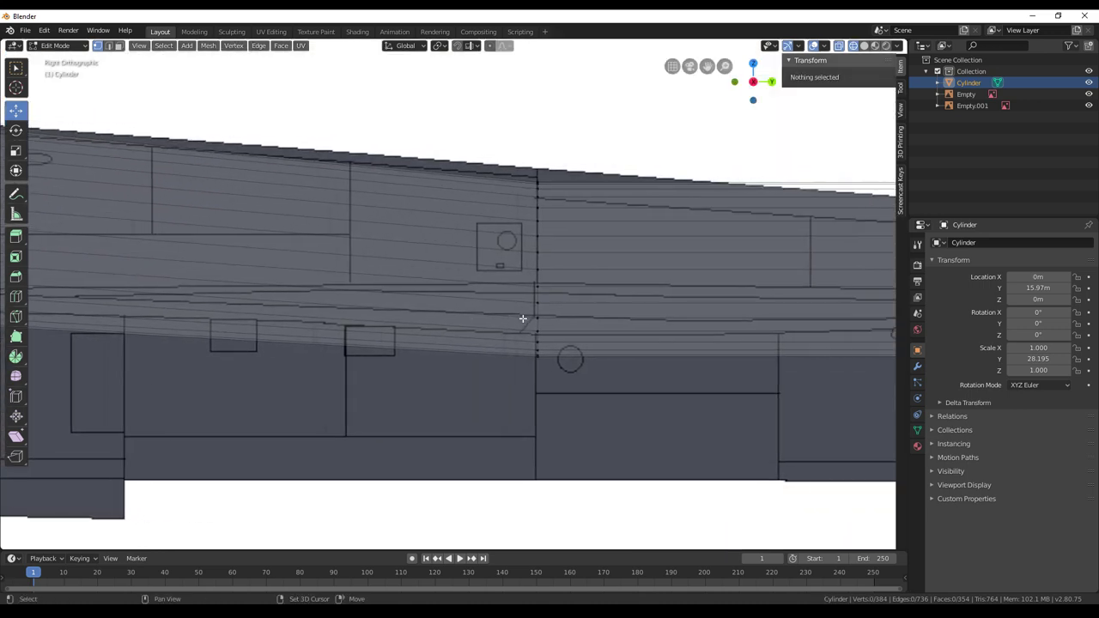
pyautogui.press('c')
pyautogui.moveTo(534, 335); pyautogui.dragTo(534, 228)
pyautogui.rightClick(534, 227)
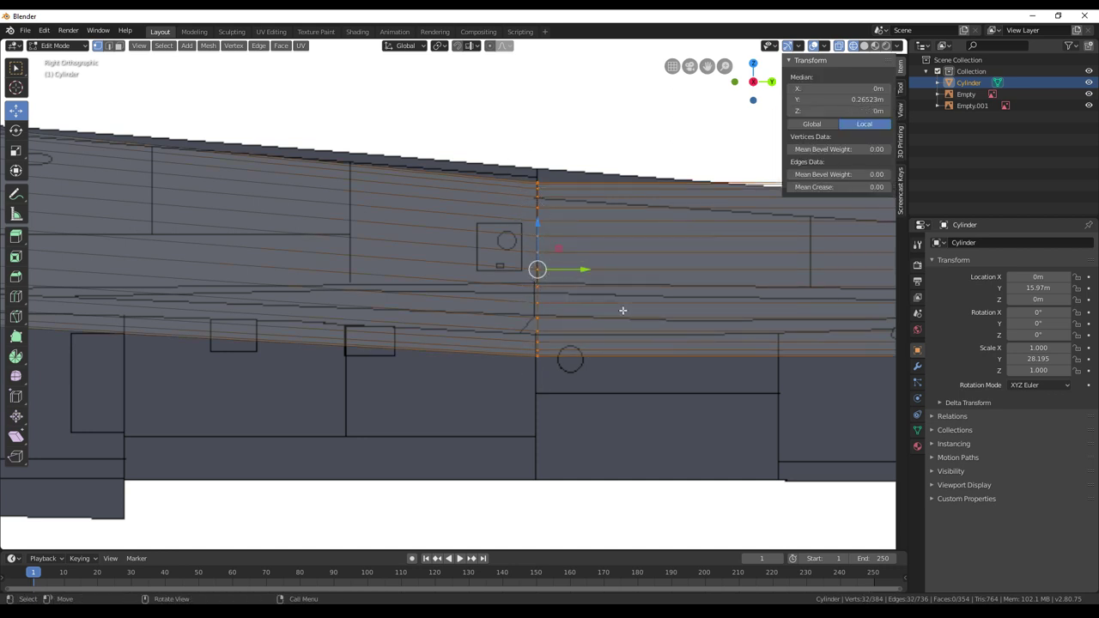
pyautogui.press('g')
pyautogui.press('z')
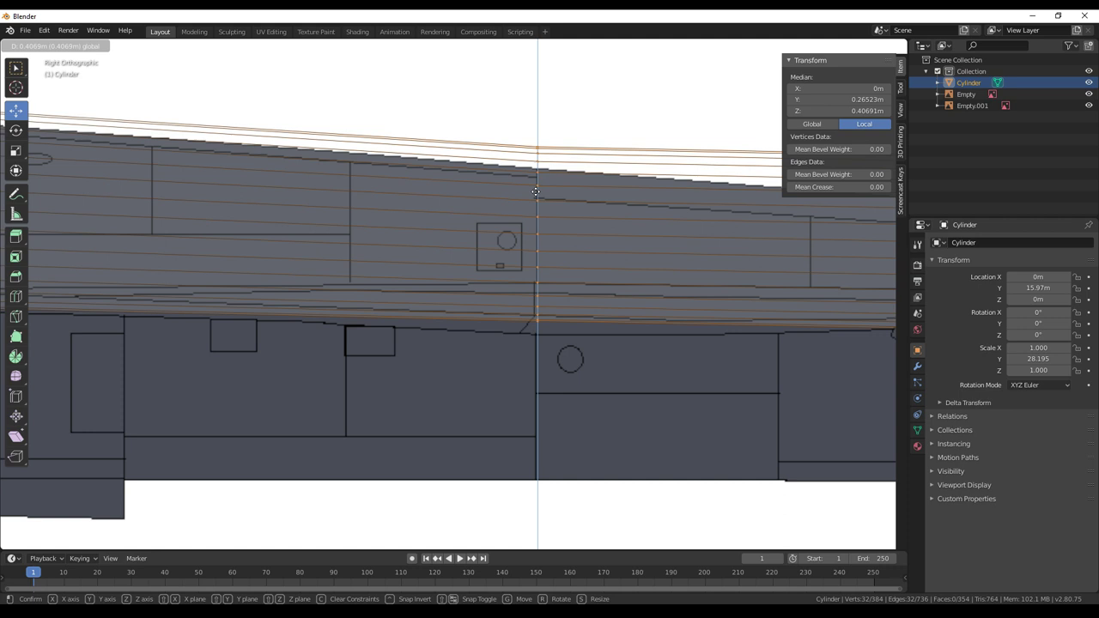
pyautogui.click(535, 192)
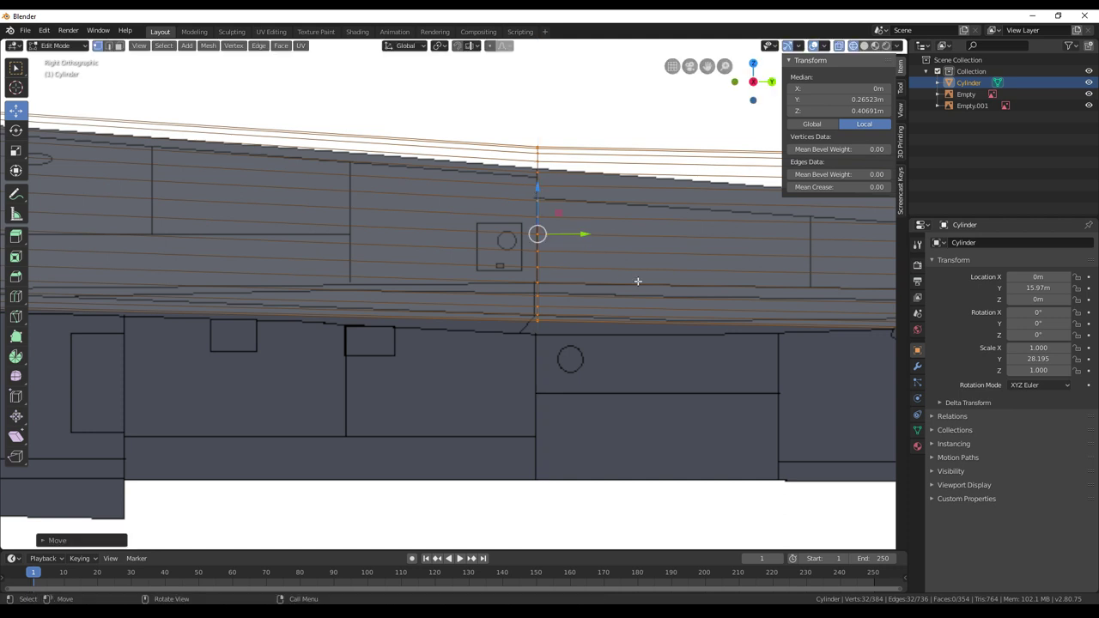
# Scale the ring along Z to the upper fuselage height and raise it to about 0.459 m to meet the outline
pyautogui.press('s')
pyautogui.press('z')
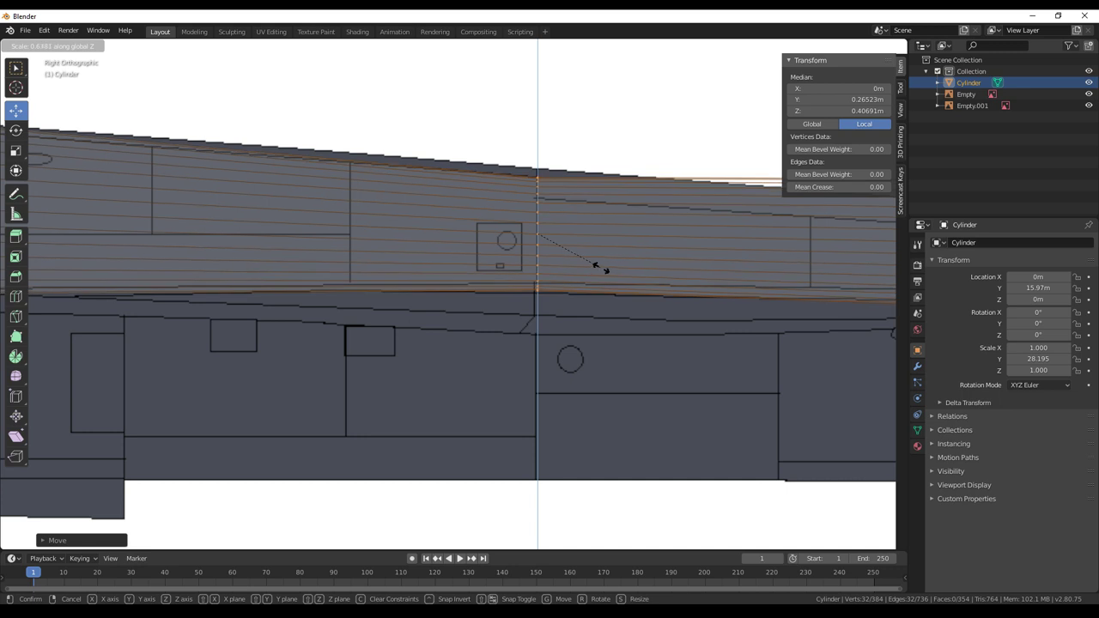
pyautogui.click(600, 268)
pyautogui.moveTo(538, 200); pyautogui.dragTo(537, 187)
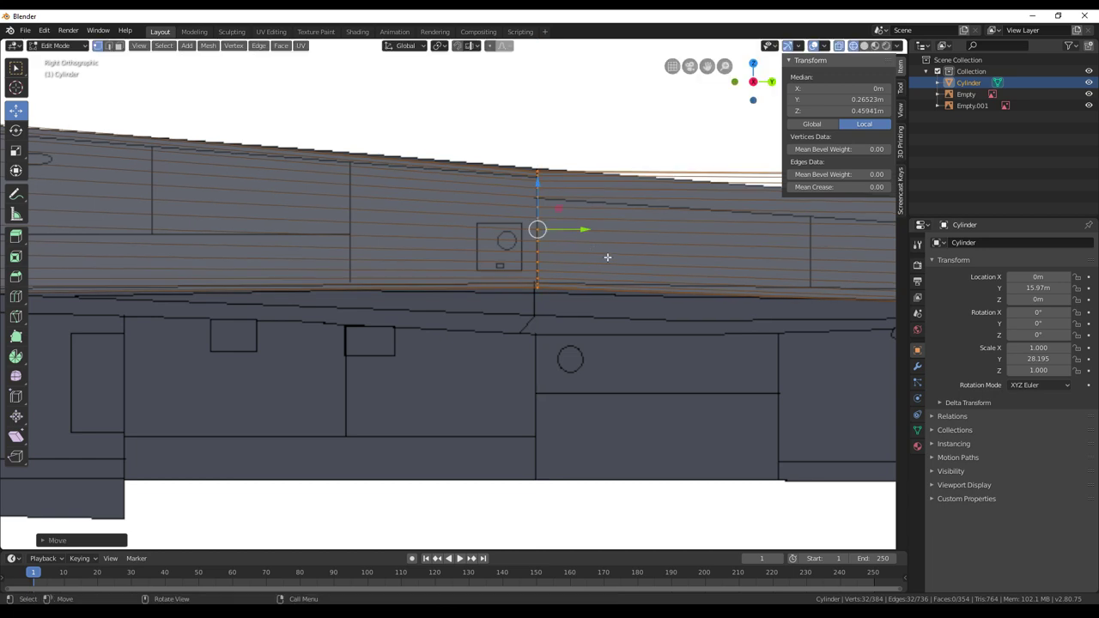
# Circle-select only the cylinder's end ring behind the tail and flatten it along Z to a scale of about 0.035
pyautogui.keyDown('shift'); pyautogui.moveTo(674, 316); pyautogui.dragTo(366, 290, button='middle'); pyautogui.keyUp('shift')
pyautogui.keyDown('shift'); pyautogui.moveTo(662, 275); pyautogui.dragTo(379, 302, button='middle'); pyautogui.keyUp('shift')
pyautogui.keyDown('shift'); pyautogui.moveTo(658, 292); pyautogui.dragTo(257, 294, button='middle'); pyautogui.keyUp('shift')
pyautogui.keyDown('shift'); pyautogui.moveTo(549, 280); pyautogui.dragTo(397, 277, button='middle'); pyautogui.keyUp('shift')
pyautogui.keyDown('shift'); pyautogui.moveTo(714, 273); pyautogui.dragTo(299, 272, button='middle'); pyautogui.keyUp('shift')
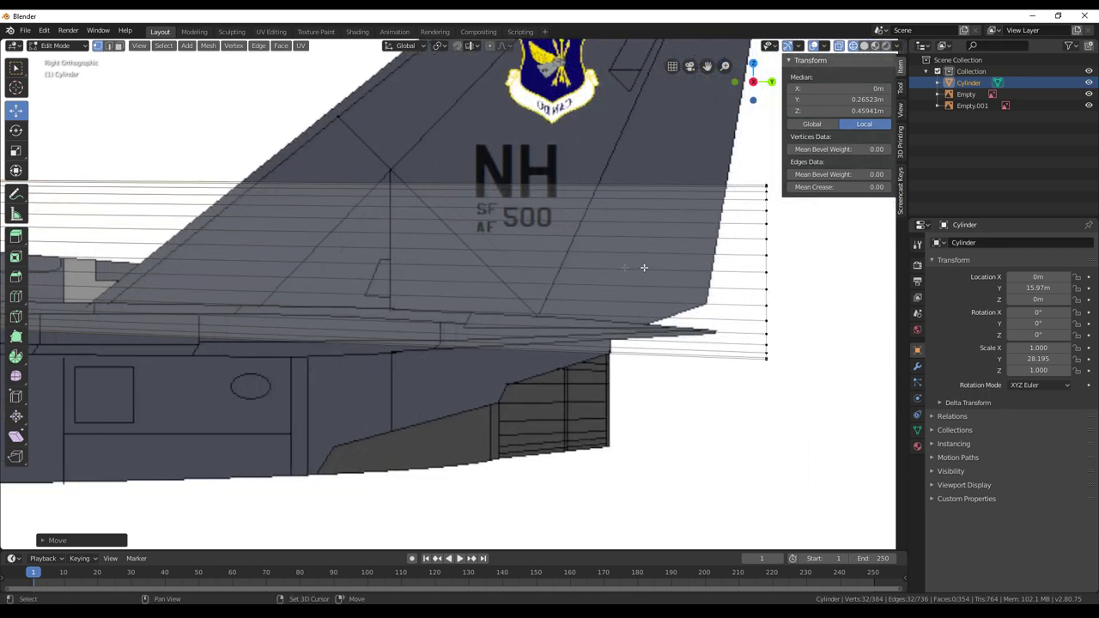
pyautogui.click(795, 272)
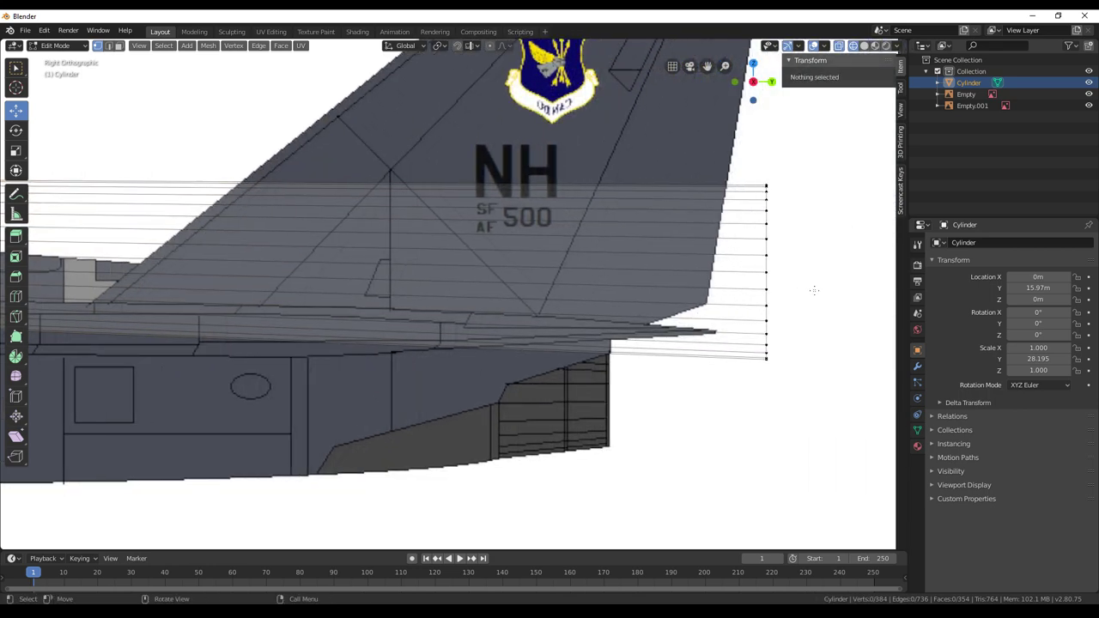
pyautogui.press('c')
pyautogui.moveTo(775, 364); pyautogui.dragTo(752, 162)
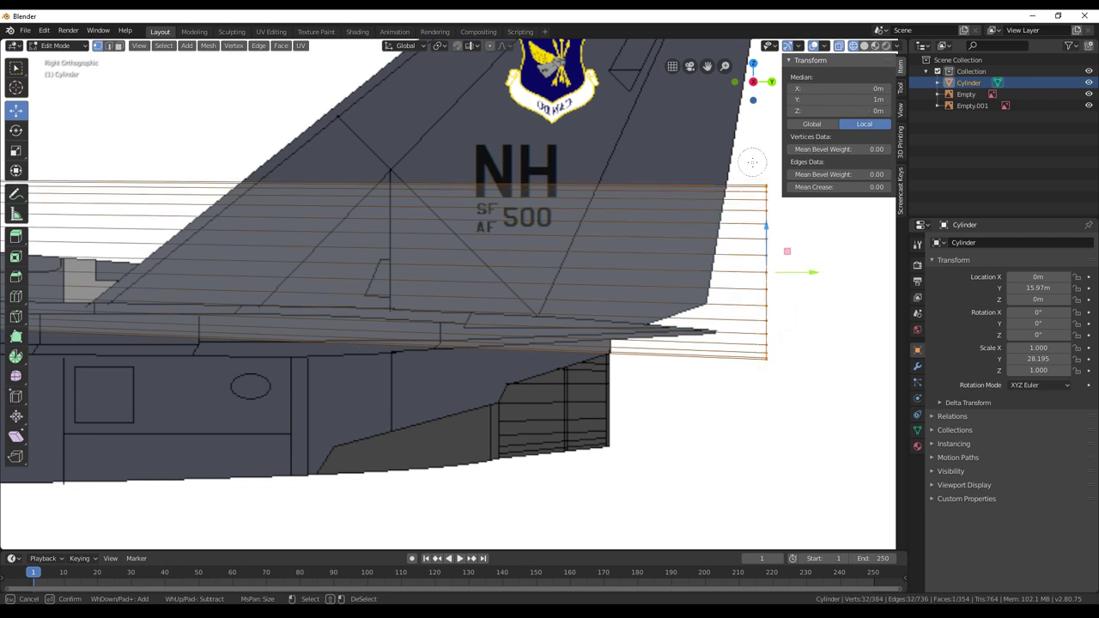
pyautogui.press('Escape')
pyautogui.press('s')
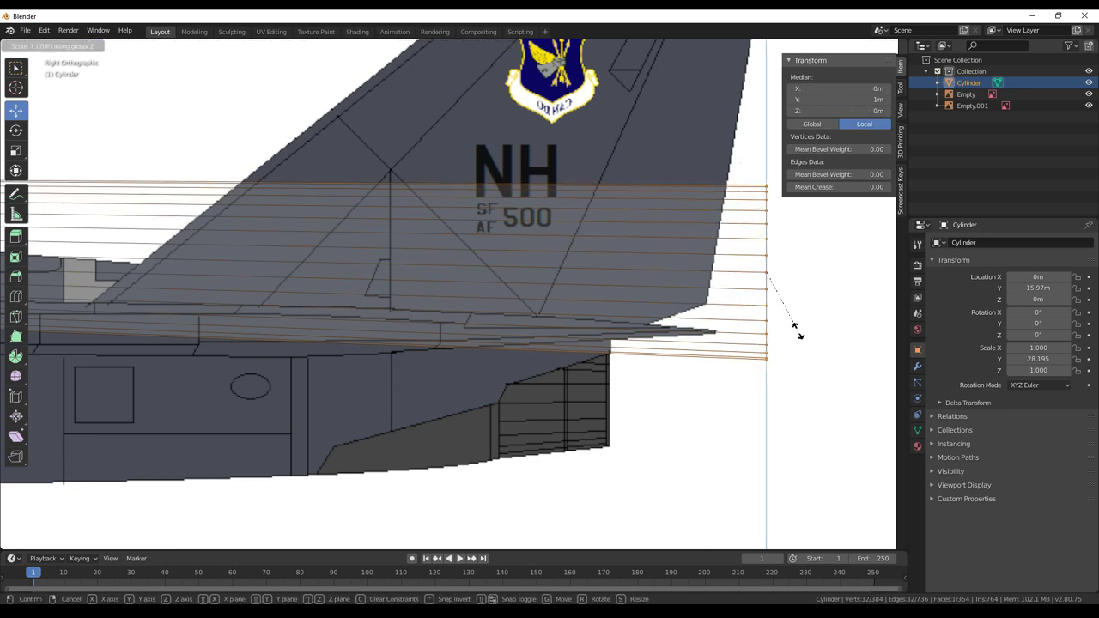
pyautogui.press('z')
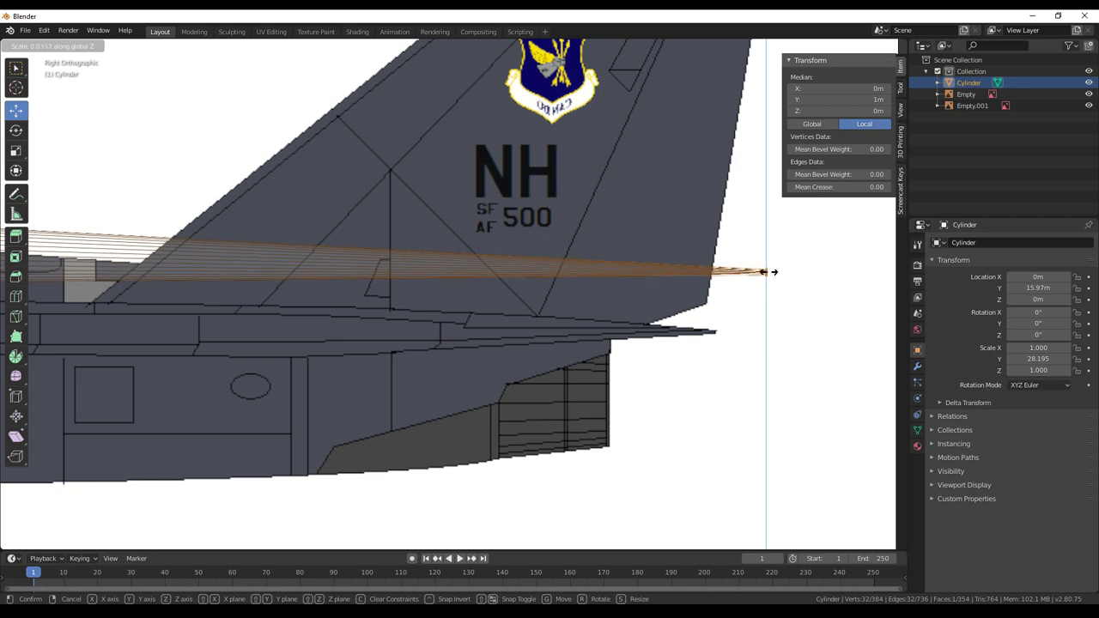
pyautogui.click(768, 273)
# Move the flattened end ring onto the fuselage's tail tip, at about Y 0.979 m and Z -0.676 m
pyautogui.moveTo(807, 271); pyautogui.dragTo(761, 271)
pyautogui.moveTo(714, 230); pyautogui.dragTo(714, 288)
pyautogui.press('y')
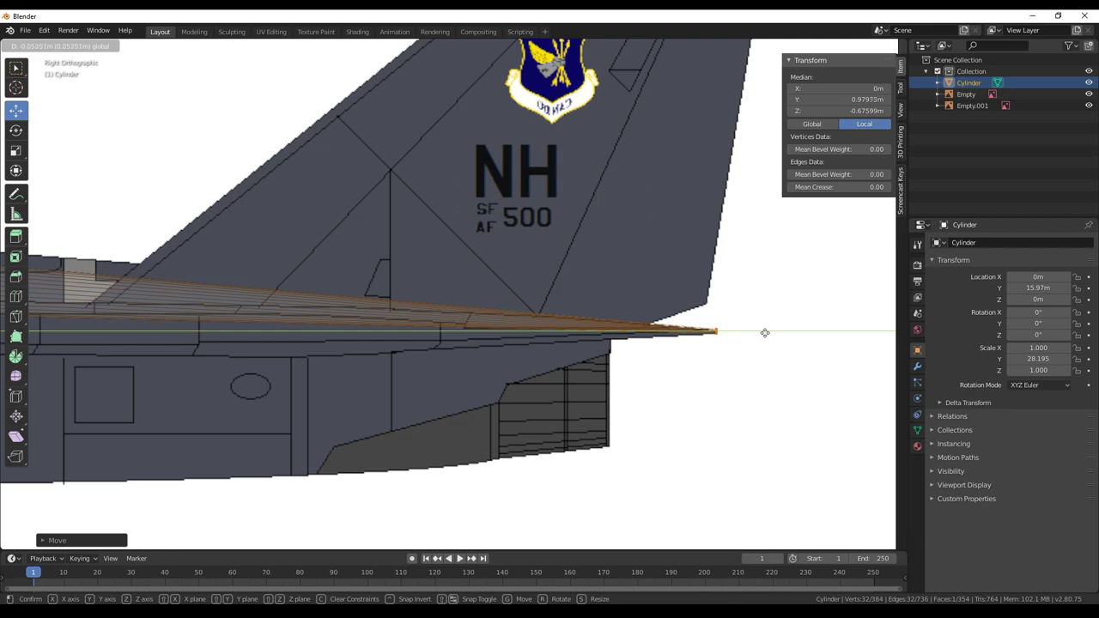
pyautogui.moveTo(764, 333); pyautogui.dragTo(764, 334)
# Add an edge loop at about Y 0.622 m and raise it to the outline, and fit the fin-front ring at about Z -0.130 m
pyautogui.keyDown('shift'); pyautogui.moveTo(338, 255); pyautogui.dragTo(657, 255, button='middle'); pyautogui.keyUp('shift')
pyautogui.keyDown('shift'); pyautogui.moveTo(93, 229); pyautogui.dragTo(308, 229, button='middle'); pyautogui.keyUp('shift')
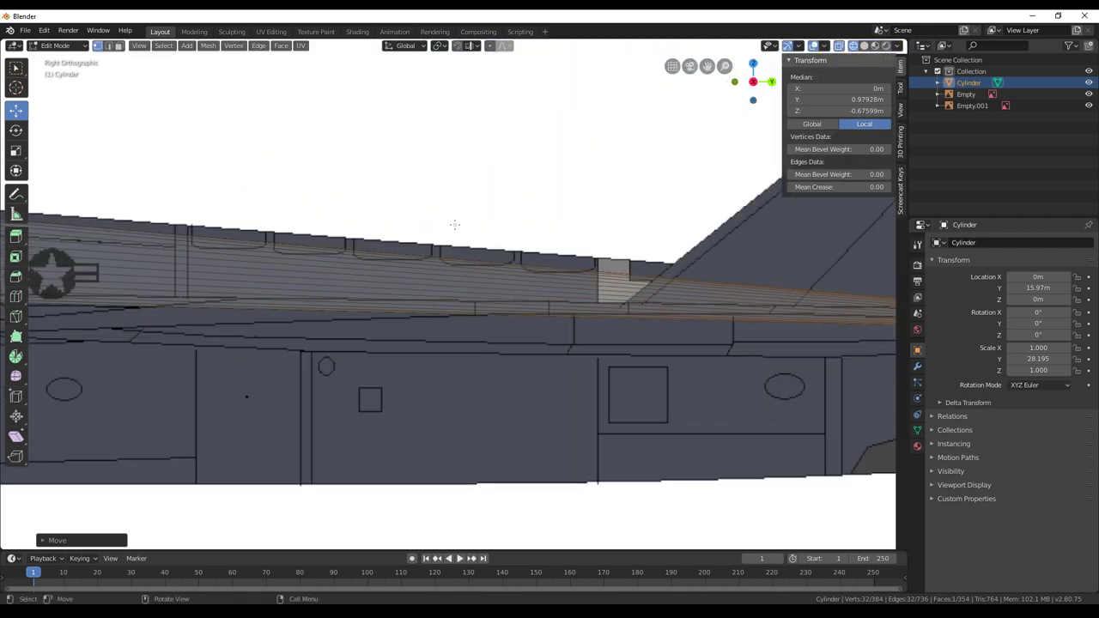
pyautogui.click(15, 296)
pyautogui.click(276, 257)
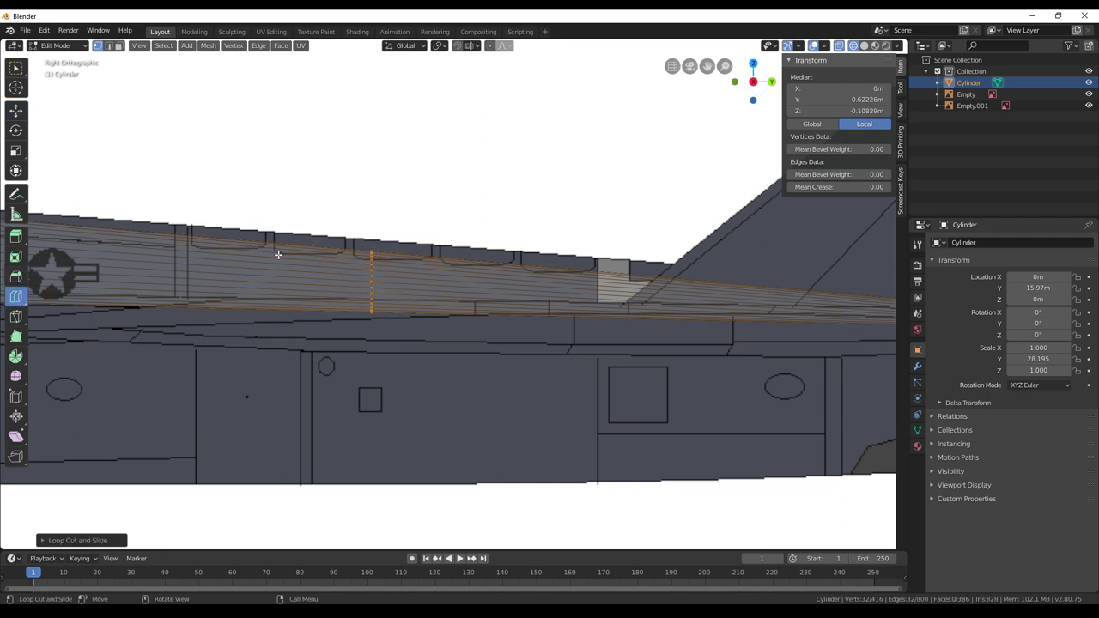
pyautogui.click(15, 109)
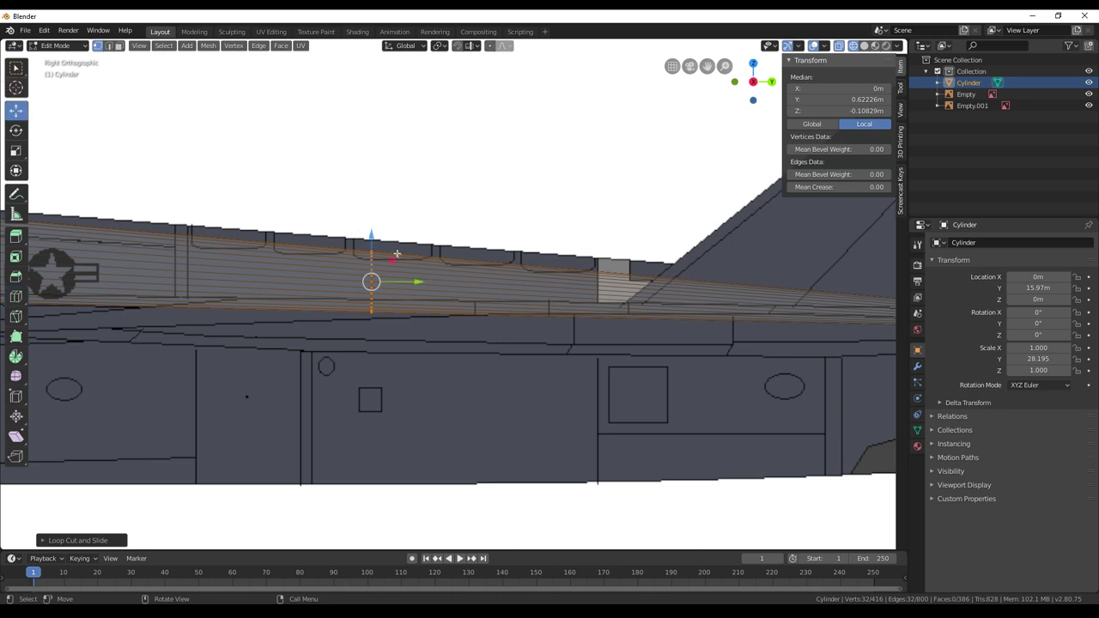
pyautogui.moveTo(371, 236); pyautogui.dragTo(372, 223)
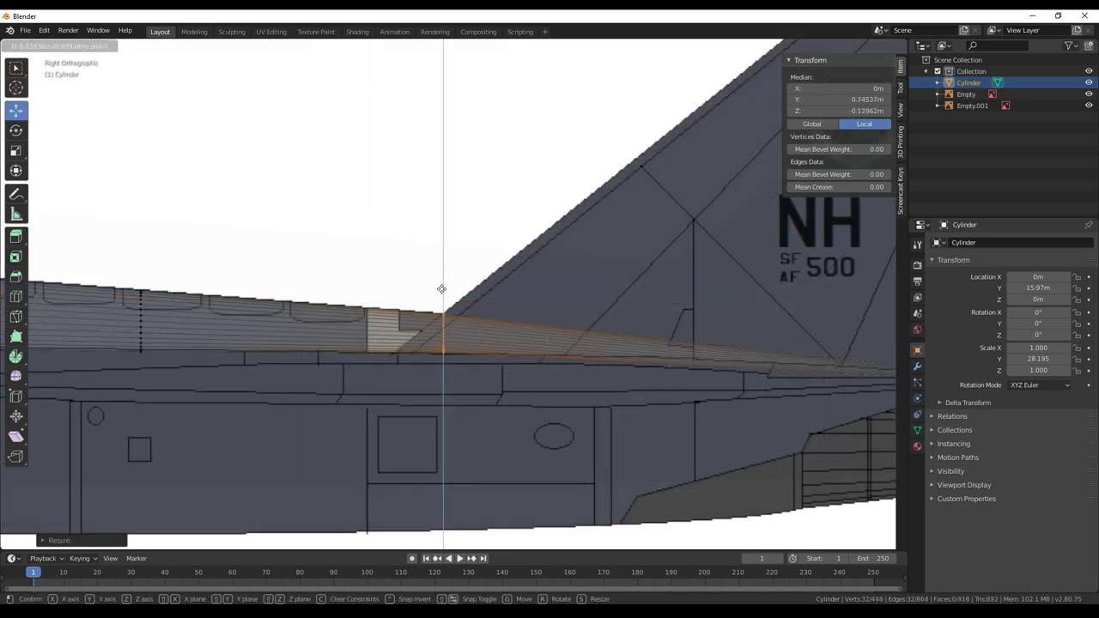
pyautogui.moveTo(442, 290); pyautogui.dragTo(443, 287)
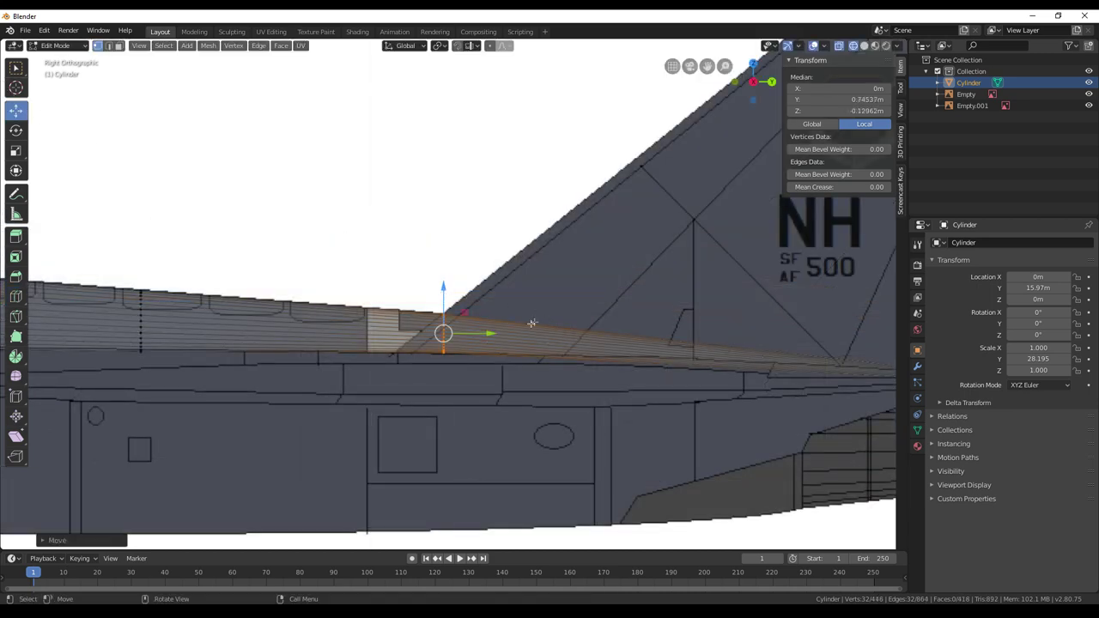
# Examine the fuselage rings against the blueprint in the top and side orthographic views, mainly around the nose and canards
pyautogui.scroll(-4, 532, 323)
pyautogui.keyDown('shift'); pyautogui.moveTo(476, 321); pyautogui.dragTo(801, 297, button='middle'); pyautogui.keyUp('shift')
pyautogui.moveTo(324, 274); pyautogui.dragTo(468, 302, button='middle')
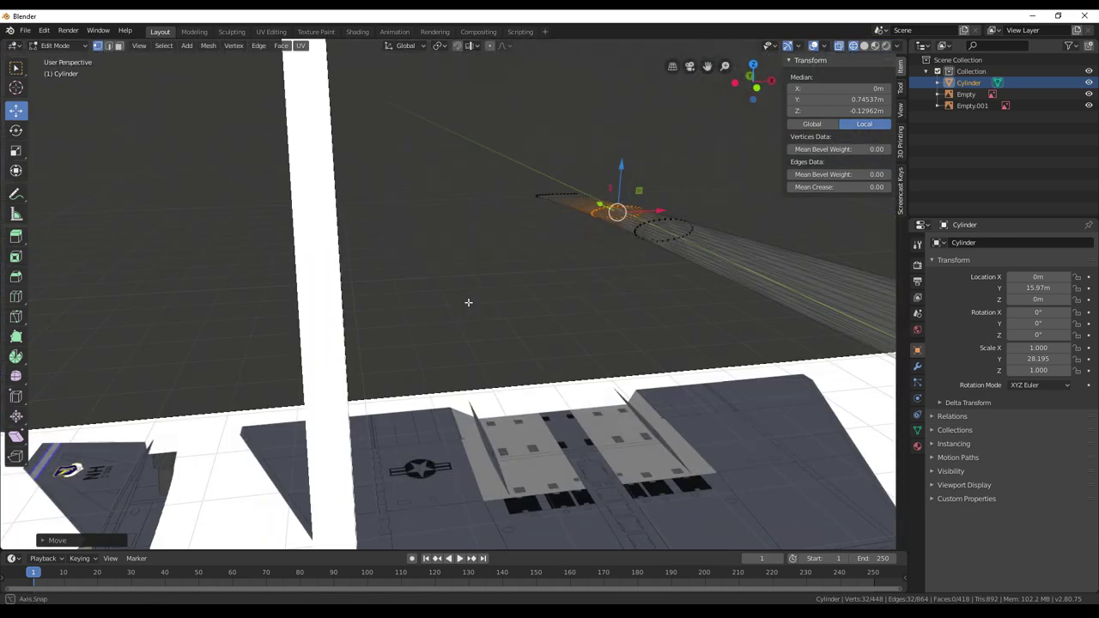
pyautogui.press('KP_7')
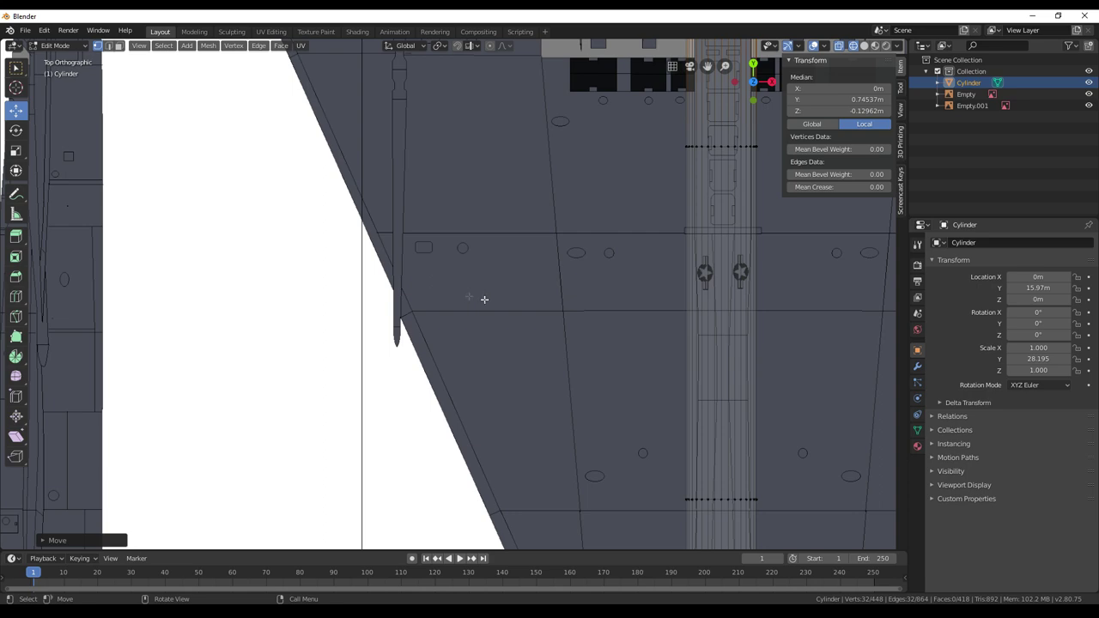
pyautogui.scroll(-6, 484, 300)
pyautogui.keyDown('shift'); pyautogui.moveTo(621, 309); pyautogui.dragTo(630, 132, button='middle'); pyautogui.keyUp('shift')
pyautogui.keyDown('shift'); pyautogui.moveTo(603, 343); pyautogui.dragTo(577, 180, button='middle'); pyautogui.keyUp('shift')
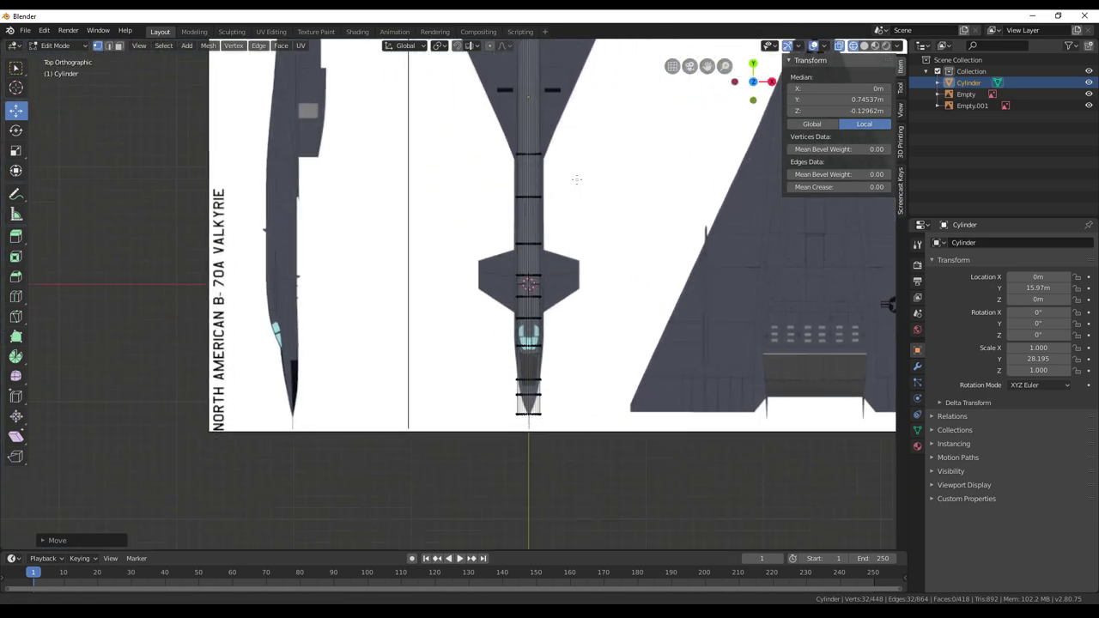
pyautogui.scroll(2, 593, 281)
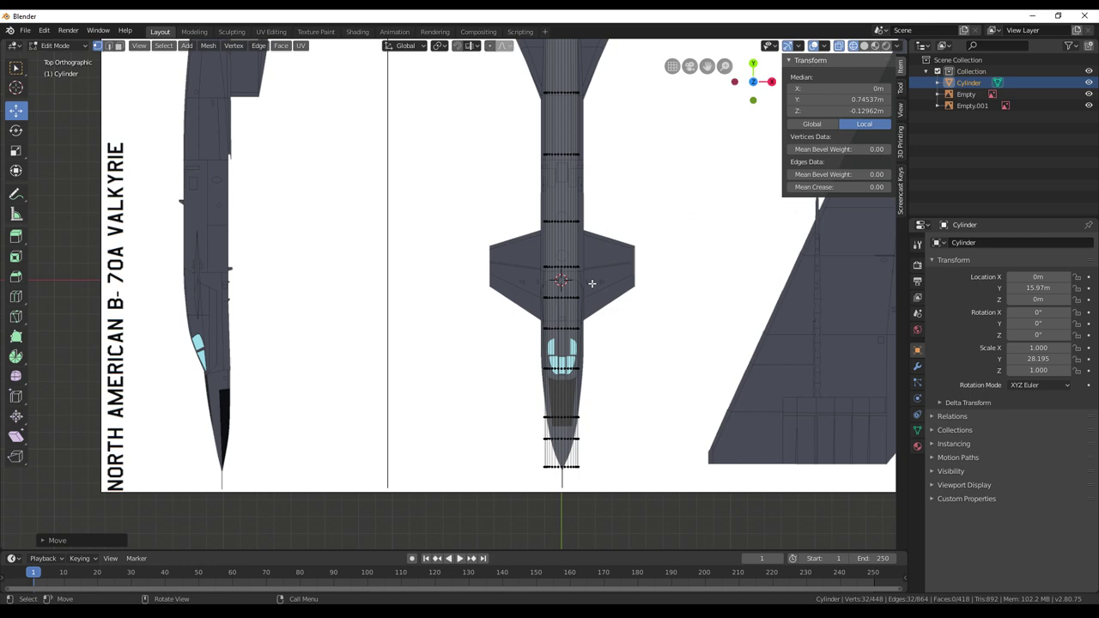
pyautogui.press('KP_5')
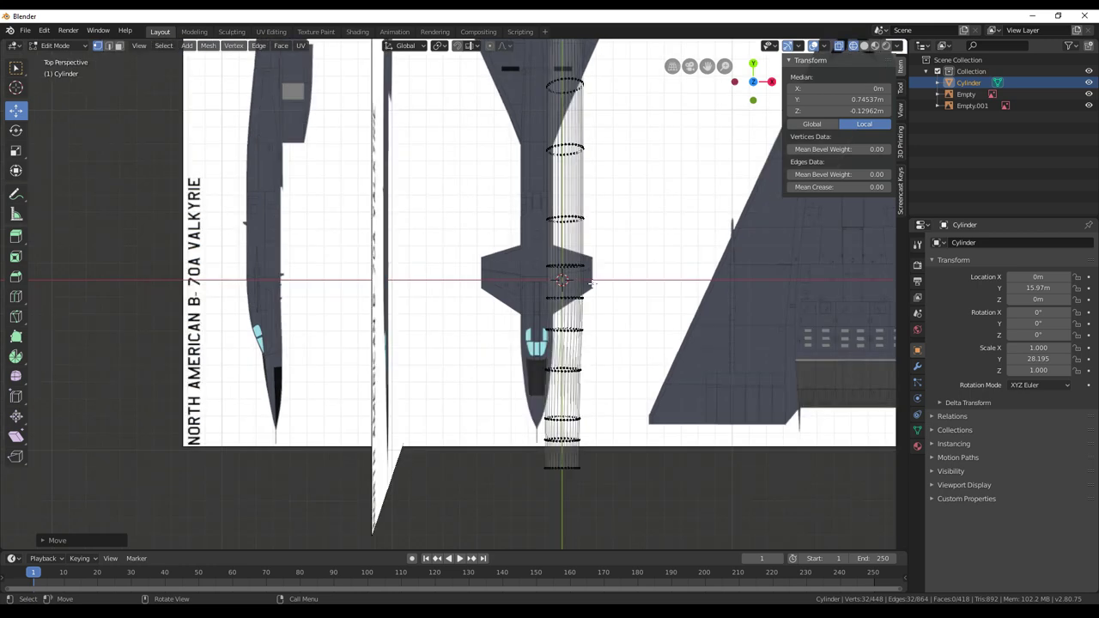
pyautogui.press('KP_5')
pyautogui.press('KP_3')
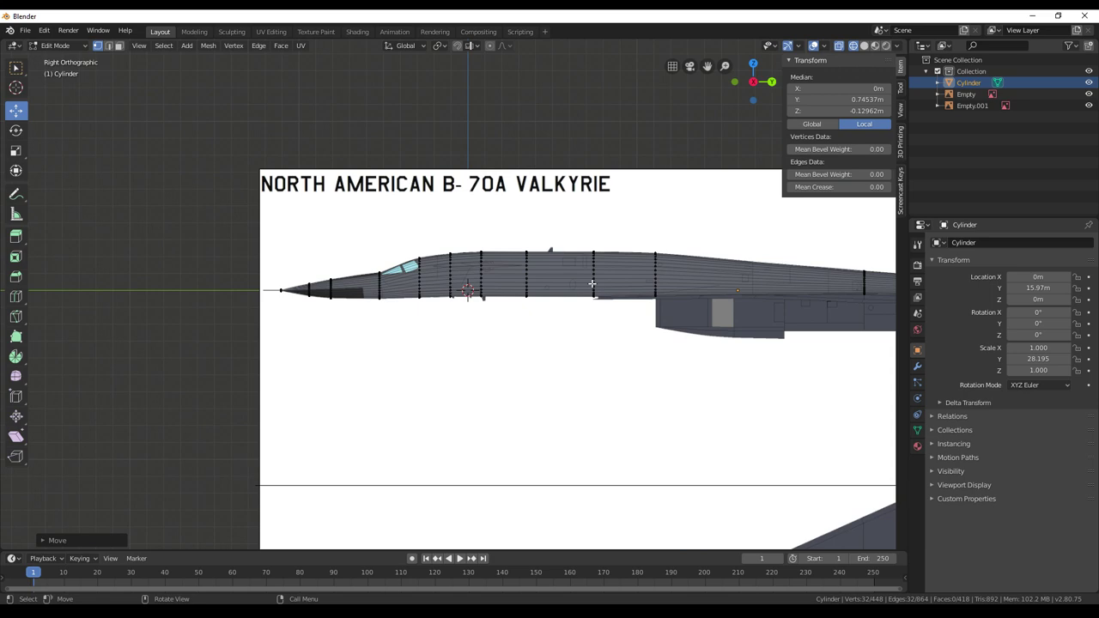
pyautogui.press('KP_7')
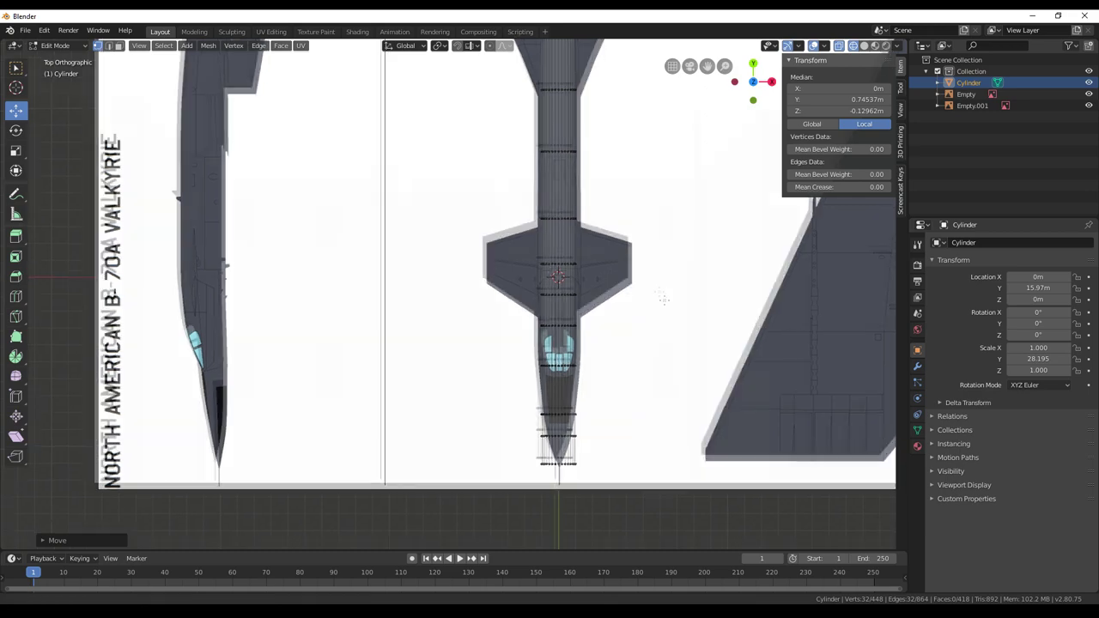
# Check the rings along the fuselage from above, and shift the top-view reference image Empty.001 along Y to about 16.608 m
pyautogui.keyDown('shift'); pyautogui.moveTo(665, 301); pyautogui.dragTo(582, 136, button='middle'); pyautogui.keyUp('shift')
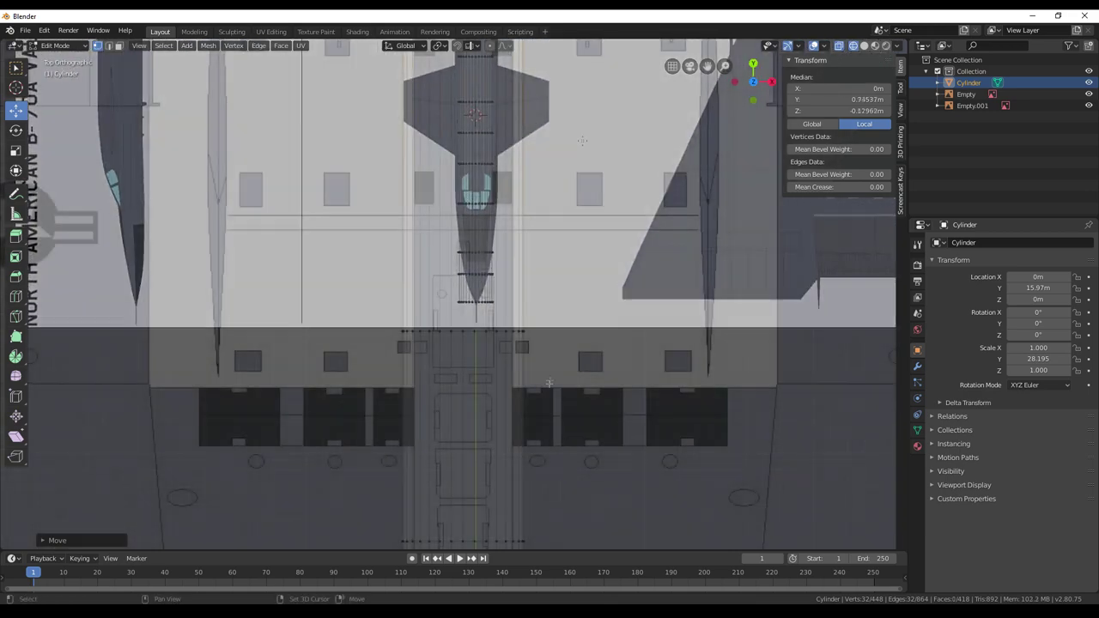
pyautogui.keyDown('shift'); pyautogui.moveTo(551, 383); pyautogui.dragTo(552, 208, button='middle'); pyautogui.keyUp('shift')
pyautogui.keyDown('shift'); pyautogui.moveTo(568, 423); pyautogui.dragTo(568, 139, button='middle'); pyautogui.keyUp('shift')
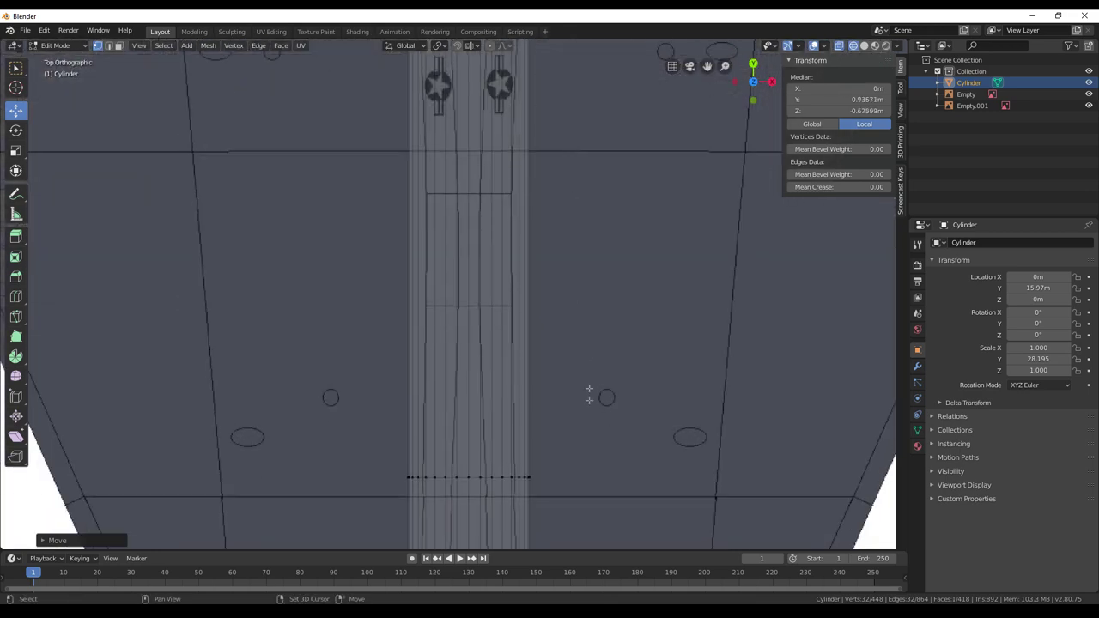
pyautogui.keyDown('shift'); pyautogui.moveTo(589, 404); pyautogui.dragTo(581, 173, button='middle'); pyautogui.keyUp('shift')
pyautogui.keyDown('shift'); pyautogui.moveTo(576, 437); pyautogui.dragTo(578, 201, button='middle'); pyautogui.keyUp('shift')
pyautogui.keyDown('shift'); pyautogui.scroll(-12, 586, 447); pyautogui.keyUp('shift')
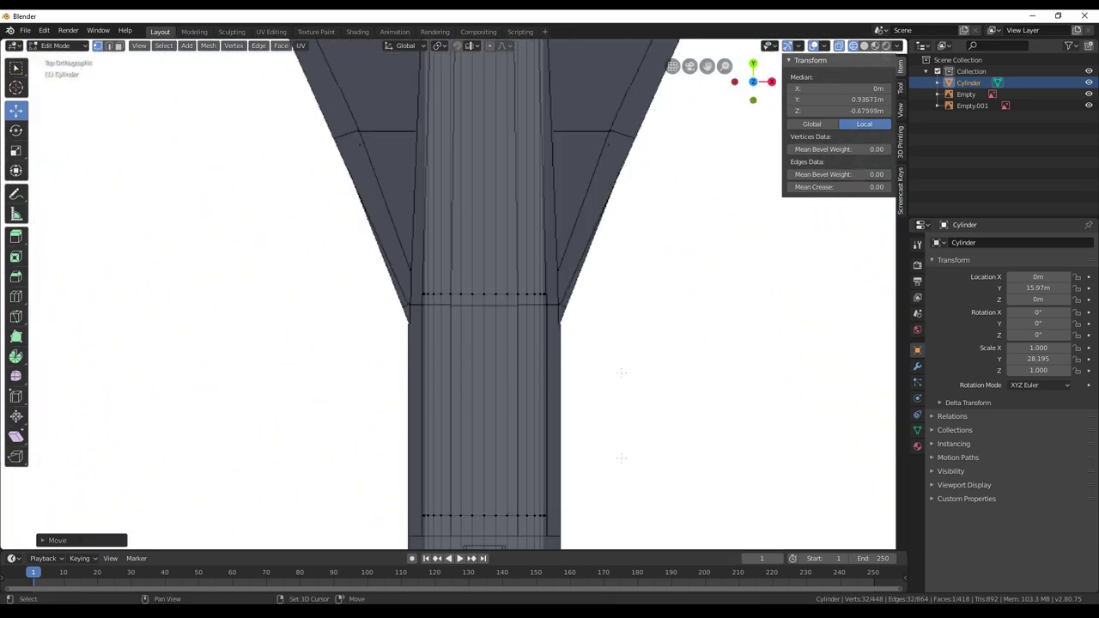
pyautogui.keyDown('shift'); pyautogui.scroll(-10, 549, 262); pyautogui.keyUp('shift')
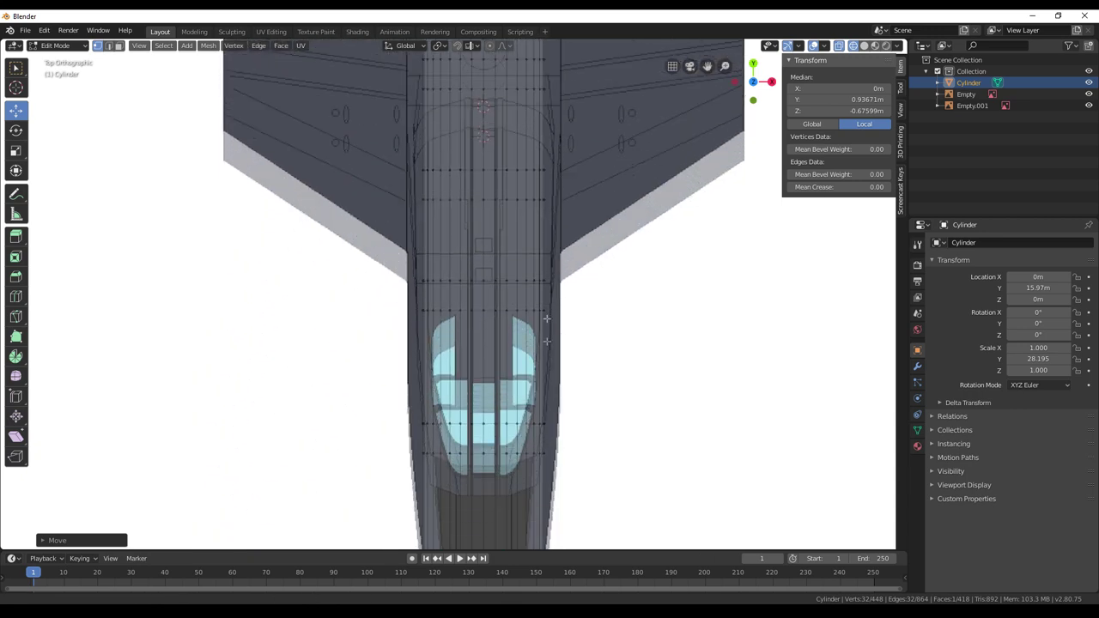
pyautogui.keyDown('shift'); pyautogui.scroll(-3, 591, 258); pyautogui.keyUp('shift')
pyautogui.keyDown('shift'); pyautogui.scroll(5, 500, 288); pyautogui.keyUp('shift')
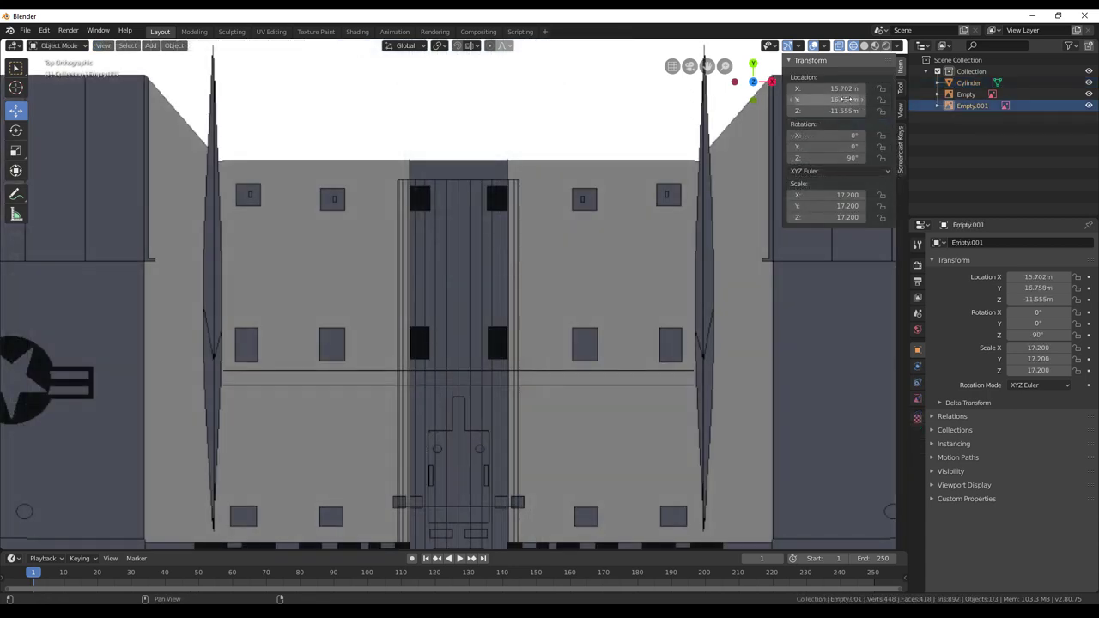
pyautogui.moveTo(844, 100); pyautogui.dragTo(807, 100)
pyautogui.keyDown('shift'); pyautogui.moveTo(529, 240); pyautogui.dragTo(533, 94, button='middle'); pyautogui.keyUp('shift')
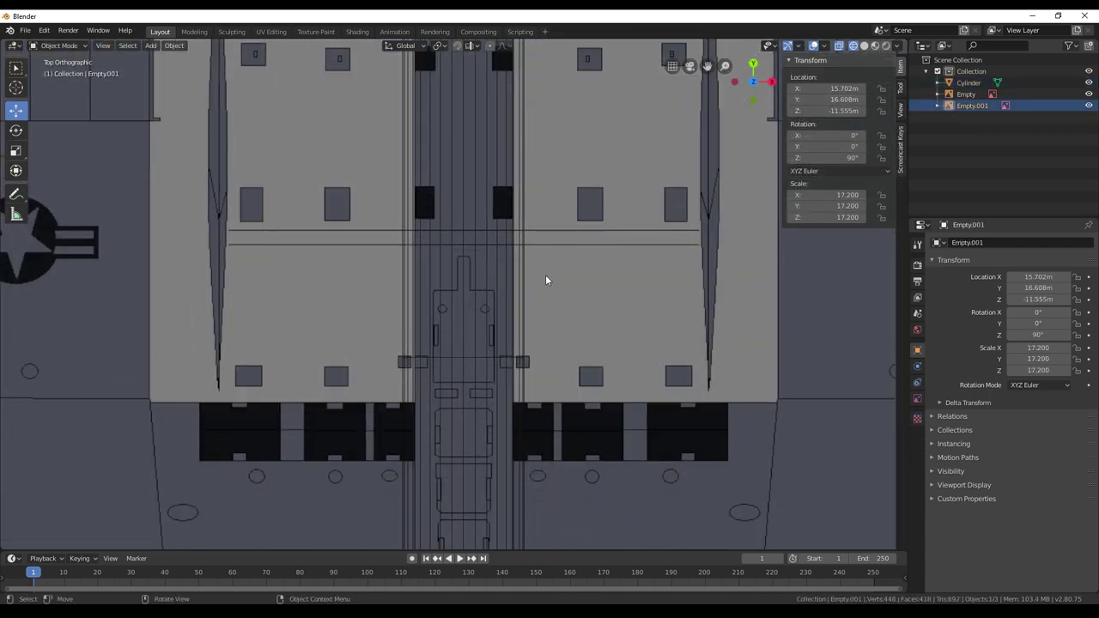
# Examine the fuselage mesh from above against the top-view blueprint, from the wing's front half back to the tail
pyautogui.scroll(-1, 546, 274)
pyautogui.keyDown('shift'); pyautogui.moveTo(597, 324); pyautogui.dragTo(597, 108, button='middle'); pyautogui.keyUp('shift')
pyautogui.keyDown('shift'); pyautogui.scroll(-10, 527, 124); pyautogui.keyUp('shift')
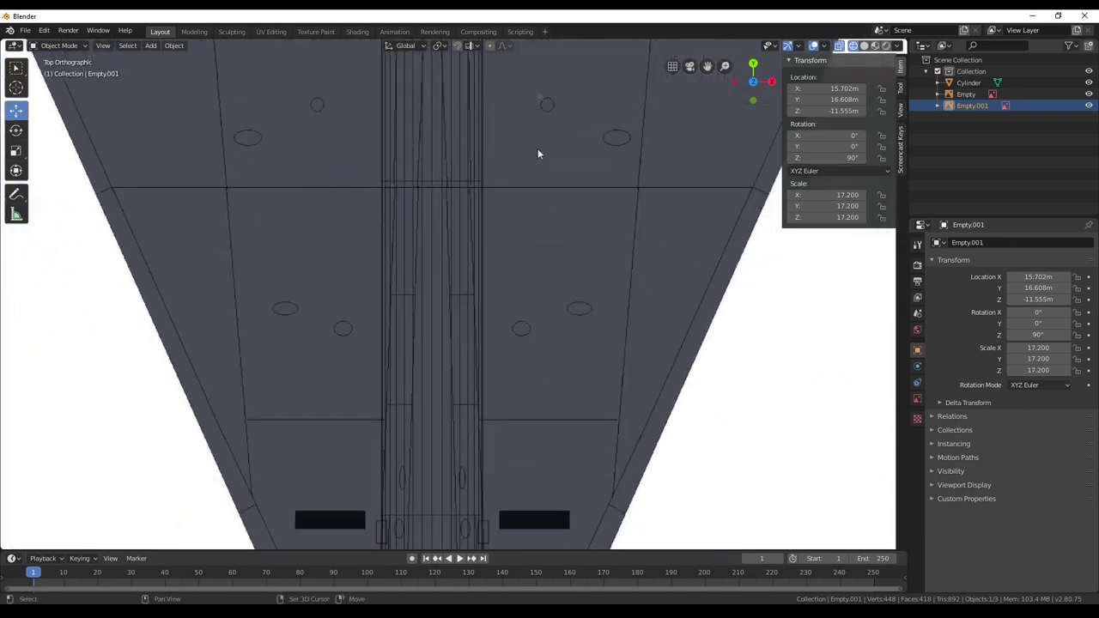
pyautogui.scroll(2, 549, 292)
pyautogui.scroll(-3, 581, 372)
pyautogui.keyDown('shift'); pyautogui.scroll(6, 584, 183); pyautogui.keyUp('shift')
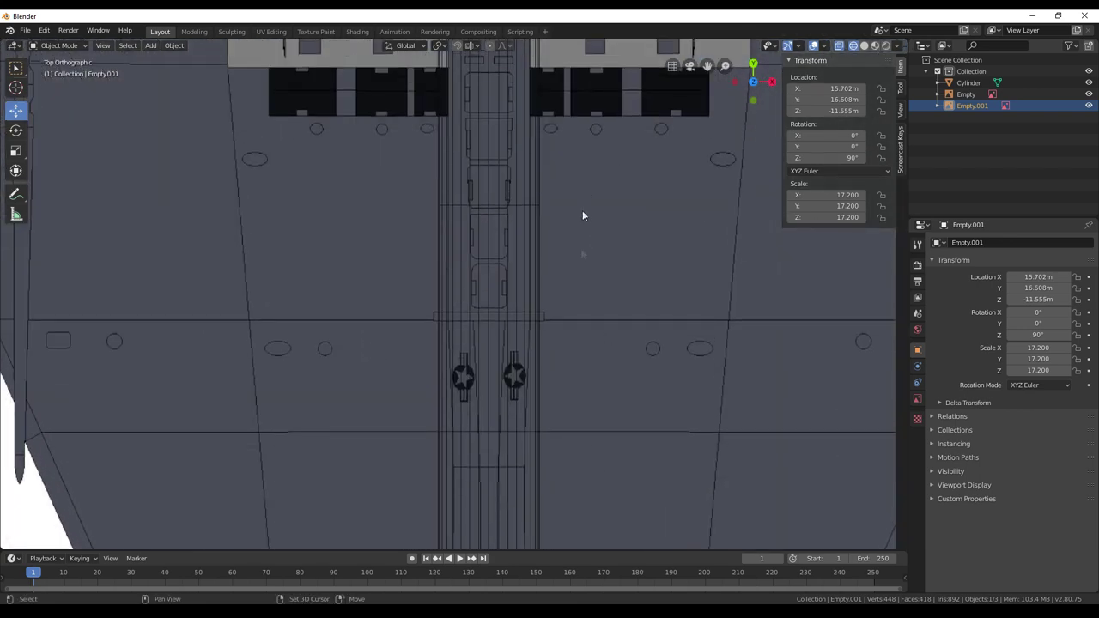
pyautogui.scroll(3, 582, 378)
pyautogui.keyDown('shift'); pyautogui.moveTo(570, 204); pyautogui.dragTo(566, 358, button='middle'); pyautogui.keyUp('shift')
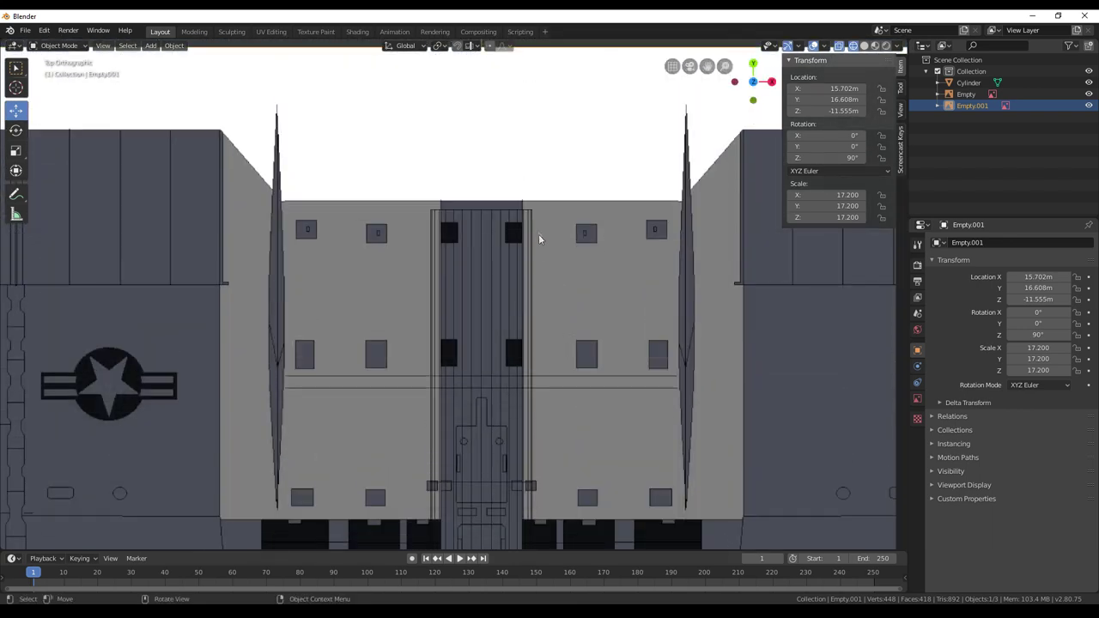
# In the cylinder's mesh, move the tail-end ring to the blueprint's rear edge at about Y 0.942 m and narrow it along X to the outline
pyautogui.click(968, 83)
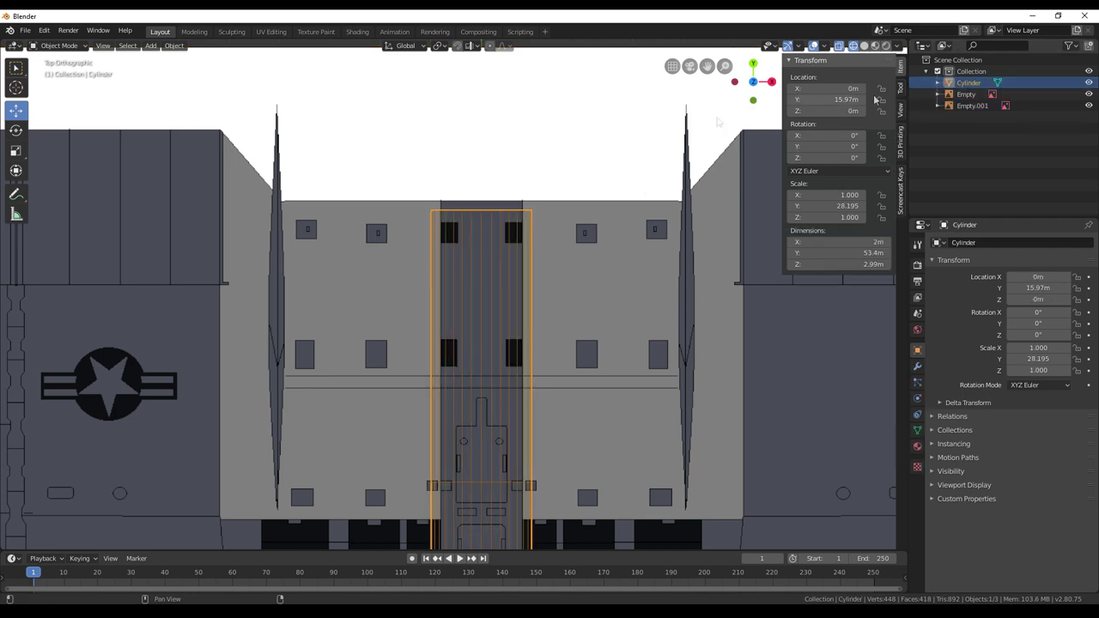
pyautogui.press('Tab')
pyautogui.moveTo(482, 176); pyautogui.dragTo(483, 156)
pyautogui.moveTo(528, 395)
pyautogui.keyDown('shift'); pyautogui.mouseDown(button='middle')
pyautogui.moveTo(530, 132)
pyautogui.moveTo(524, 393)
pyautogui.mouseUp(button='middle'); pyautogui.keyUp('shift')
pyautogui.scroll(4, 524, 393)
pyautogui.scroll(-2, 498, 257)
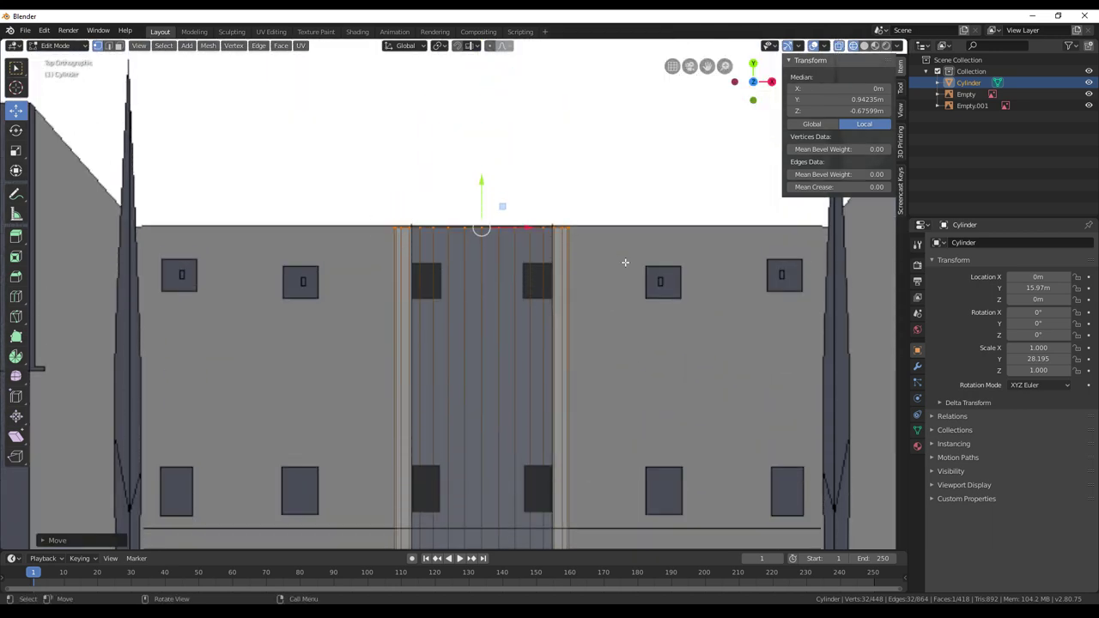
pyautogui.press('s')
pyautogui.press('x')
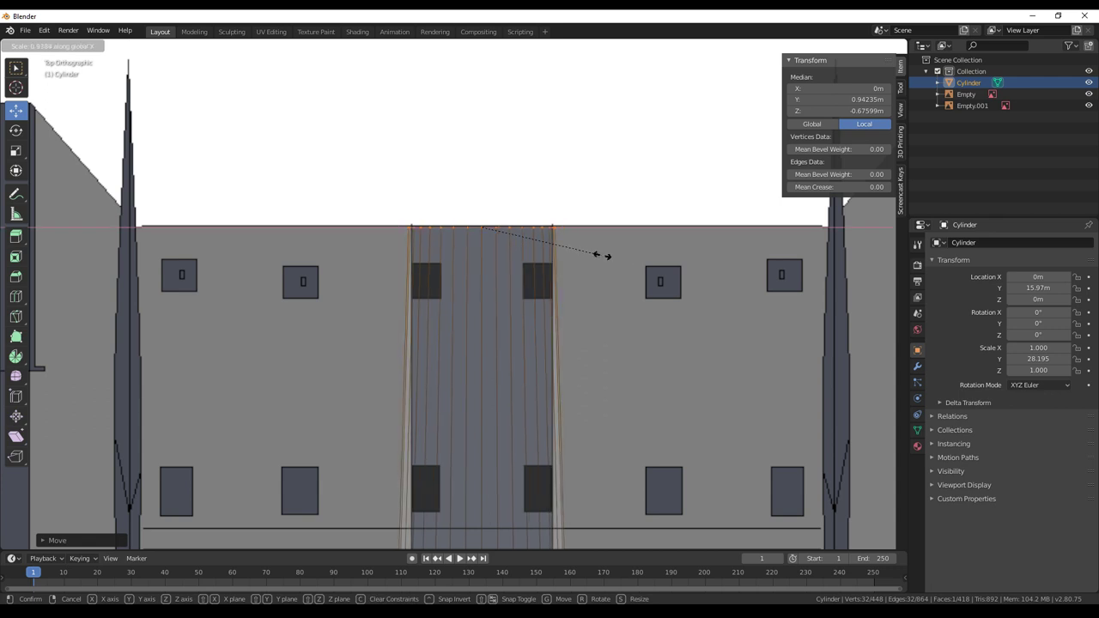
pyautogui.click(597, 252)
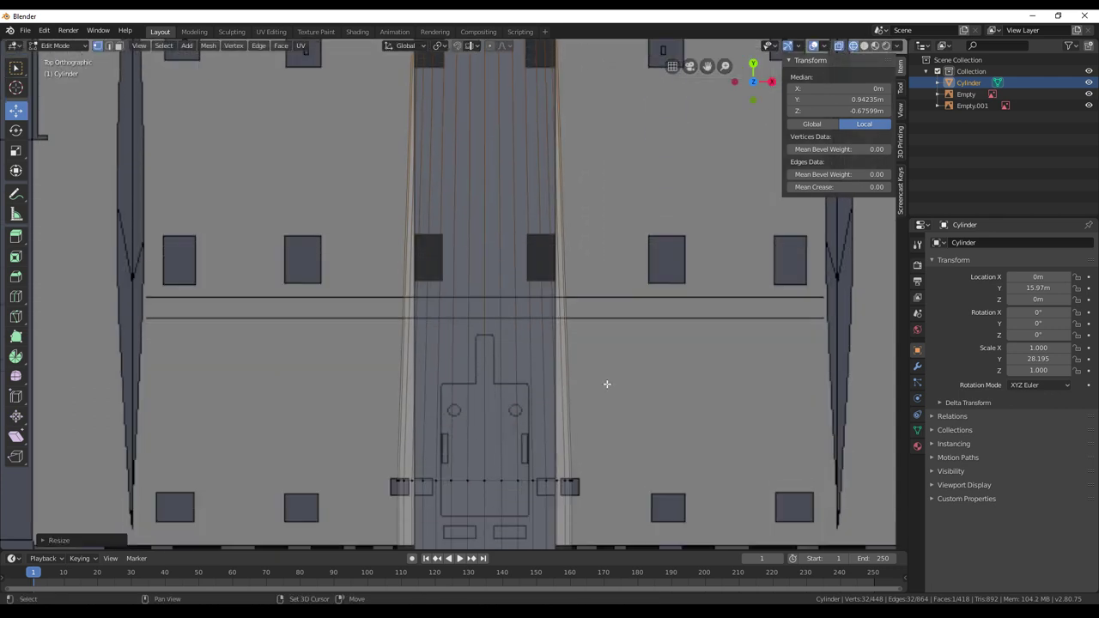
# Scale the fuselage ring at about Y 0.745 m along X to about 0.817, matching the top-view outline
pyautogui.keyDown('shift'); pyautogui.moveTo(606, 380); pyautogui.dragTo(611, 236, button='middle'); pyautogui.keyUp('shift')
pyautogui.hotkey('alt', 'a')
pyautogui.press('c')
pyautogui.moveTo(580, 336); pyautogui.dragTo(378, 326)
pyautogui.rightClick(664, 355)
pyautogui.press('s')
pyautogui.press('x')
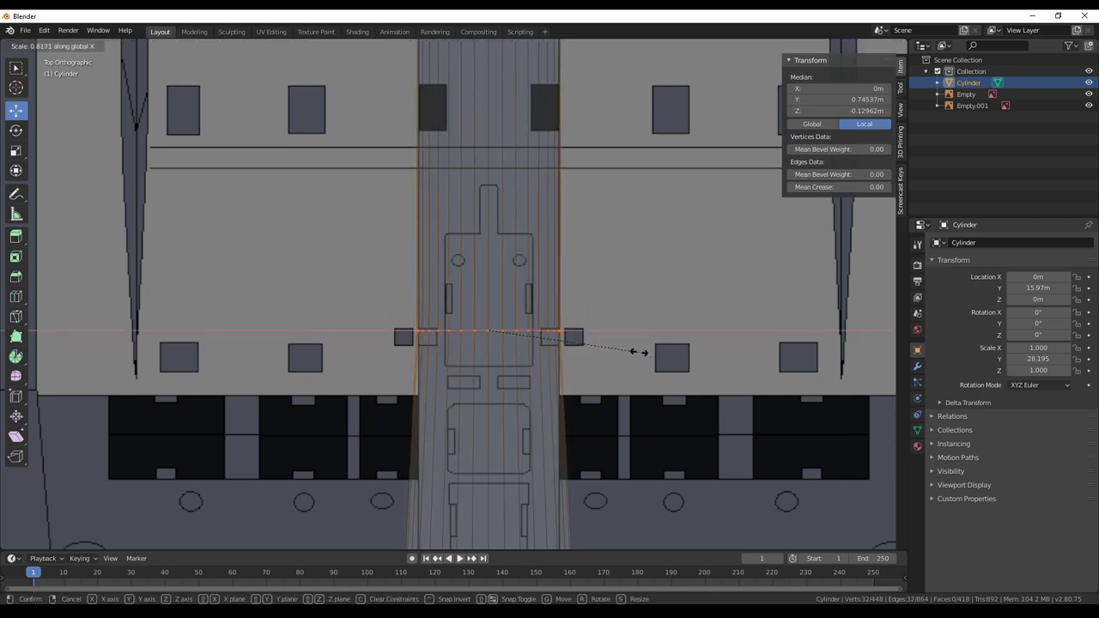
pyautogui.click(638, 351)
pyautogui.hotkey('alt', 'a')
# Scale the fuselage ring at about Y 0.622 m along X to about 0.810, matching the top-view outline
pyautogui.keyDown('shift'); pyautogui.moveTo(629, 407); pyautogui.dragTo(634, 211, button='middle'); pyautogui.keyUp('shift')
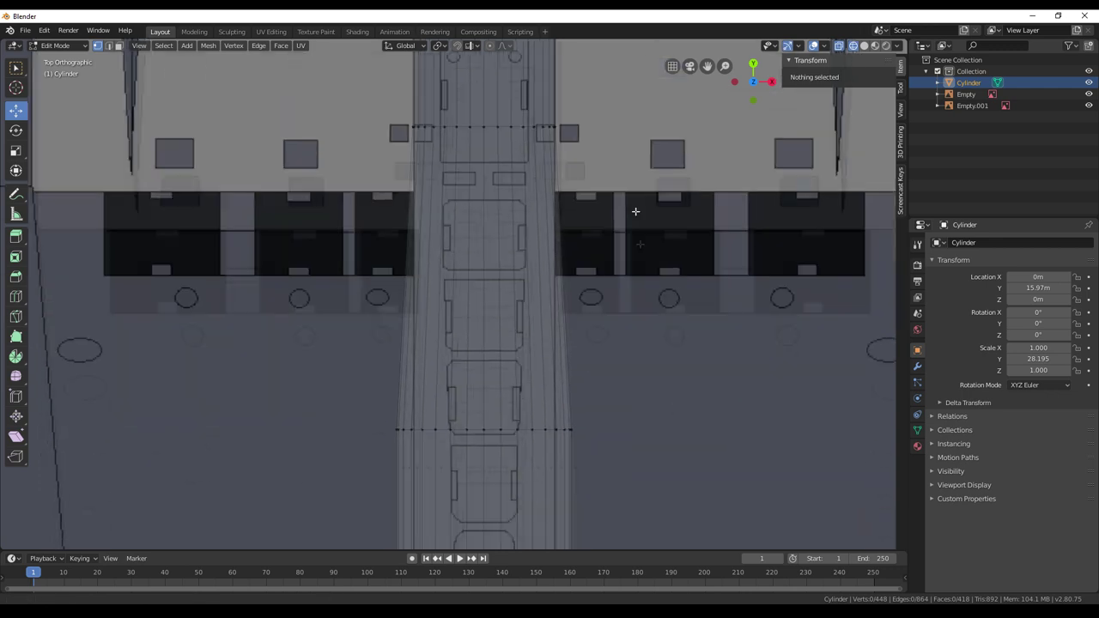
pyautogui.keyDown('shift'); pyautogui.moveTo(636, 510); pyautogui.dragTo(633, 331, button='middle'); pyautogui.keyUp('shift')
pyautogui.press('c')
pyautogui.moveTo(589, 252)
pyautogui.mouseDown()
pyautogui.moveTo(321, 238)
pyautogui.moveTo(480, 250)
pyautogui.mouseUp()
pyautogui.rightClick(669, 270)
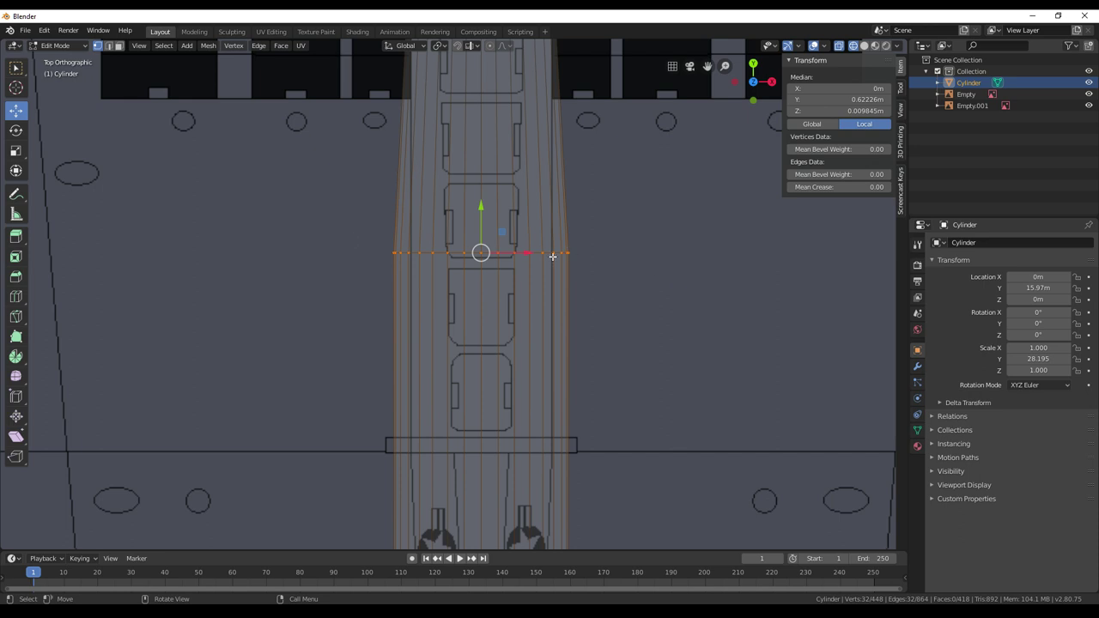
pyautogui.press('s')
pyautogui.press('x')
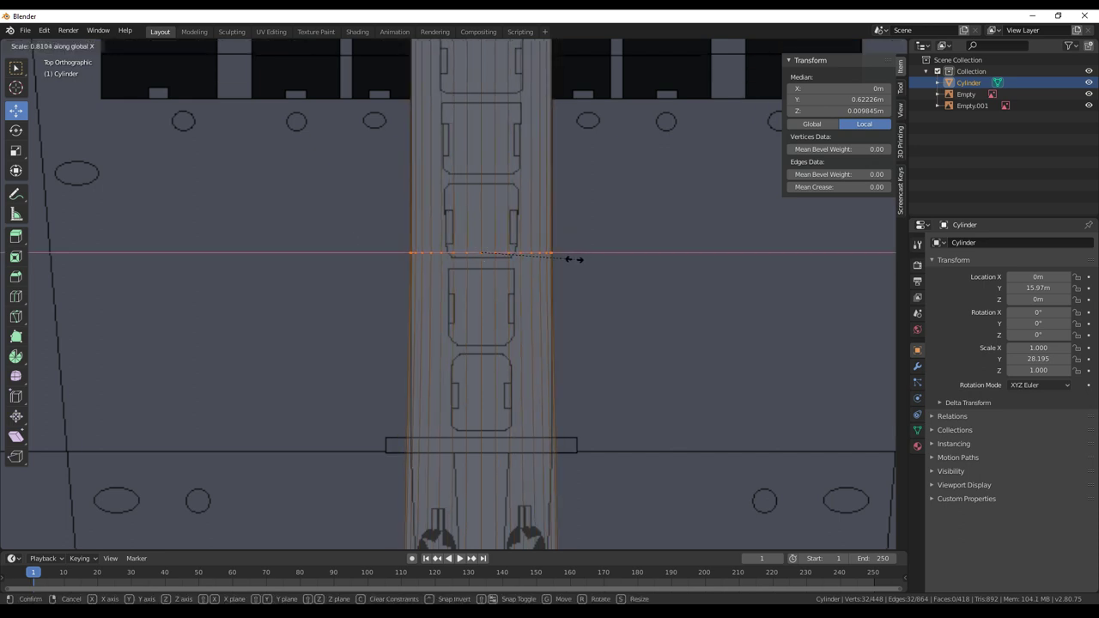
pyautogui.click(574, 257)
pyautogui.keyDown('shift'); pyautogui.scroll(-5, 625, 318); pyautogui.keyUp('shift')
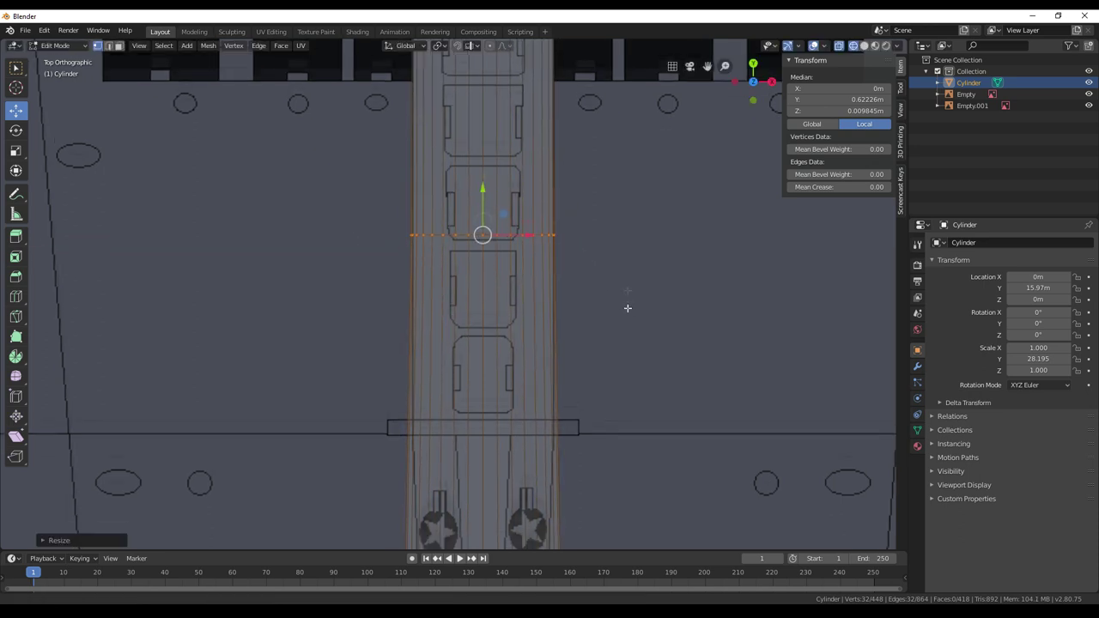
pyautogui.click(638, 293)
pyautogui.keyDown('shift'); pyautogui.moveTo(633, 314); pyautogui.dragTo(628, 127, button='middle'); pyautogui.keyUp('shift')
pyautogui.keyDown('shift'); pyautogui.scroll(-8, 645, 446); pyautogui.keyUp('shift')
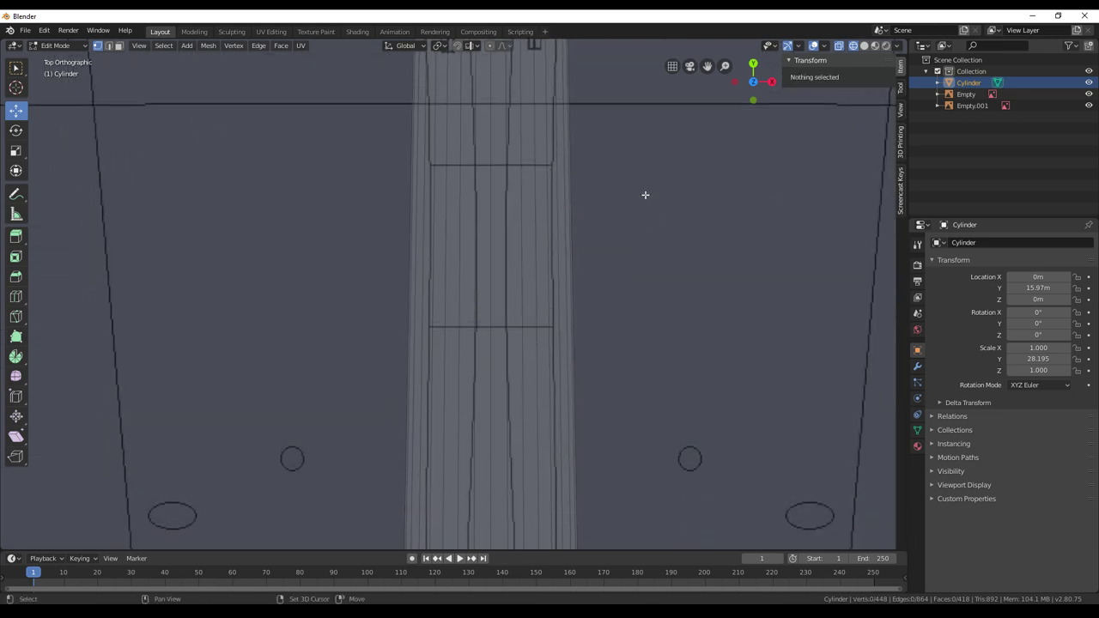
pyautogui.keyDown('shift'); pyautogui.moveTo(620, 368); pyautogui.dragTo(620, 365, button='middle'); pyautogui.keyUp('shift')
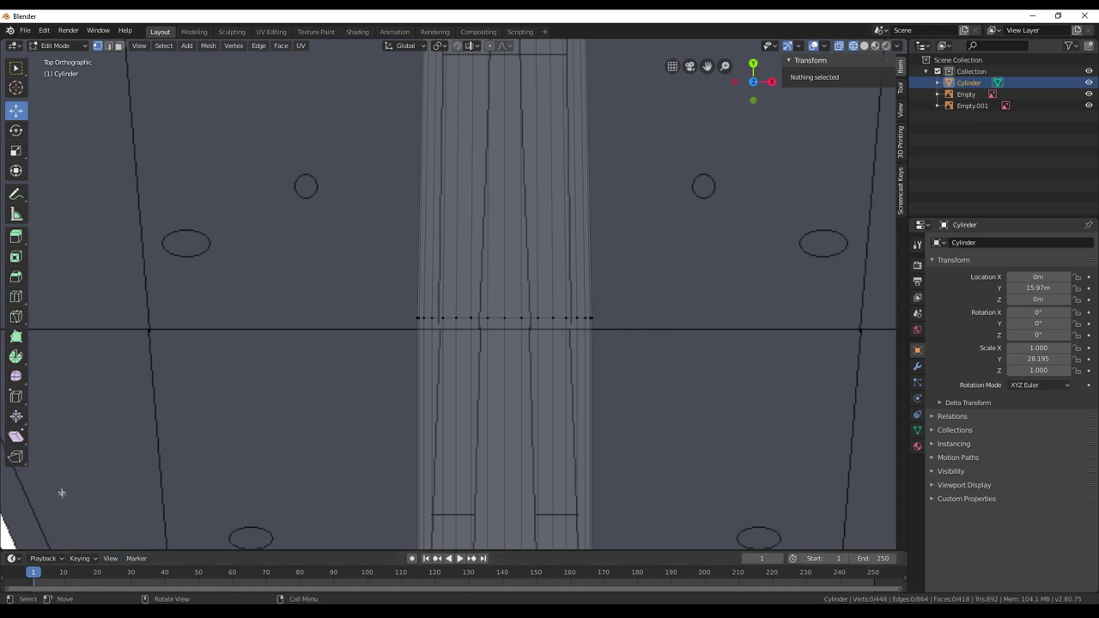
pyautogui.click(109, 47)
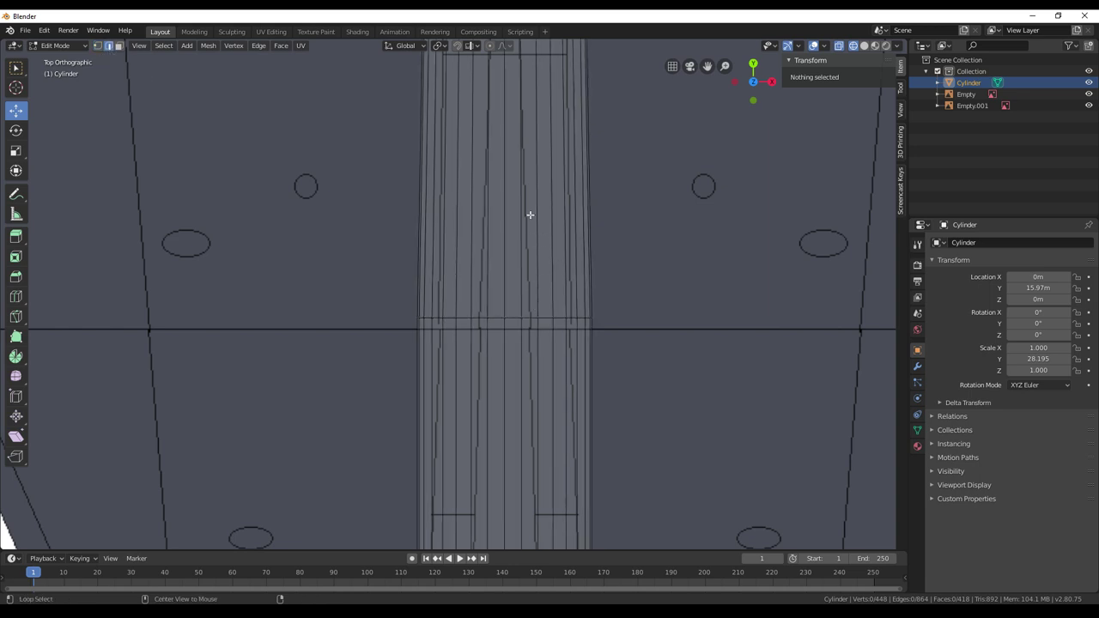
pyautogui.keyDown('alt'); pyautogui.click(518, 317); pyautogui.keyUp('alt')
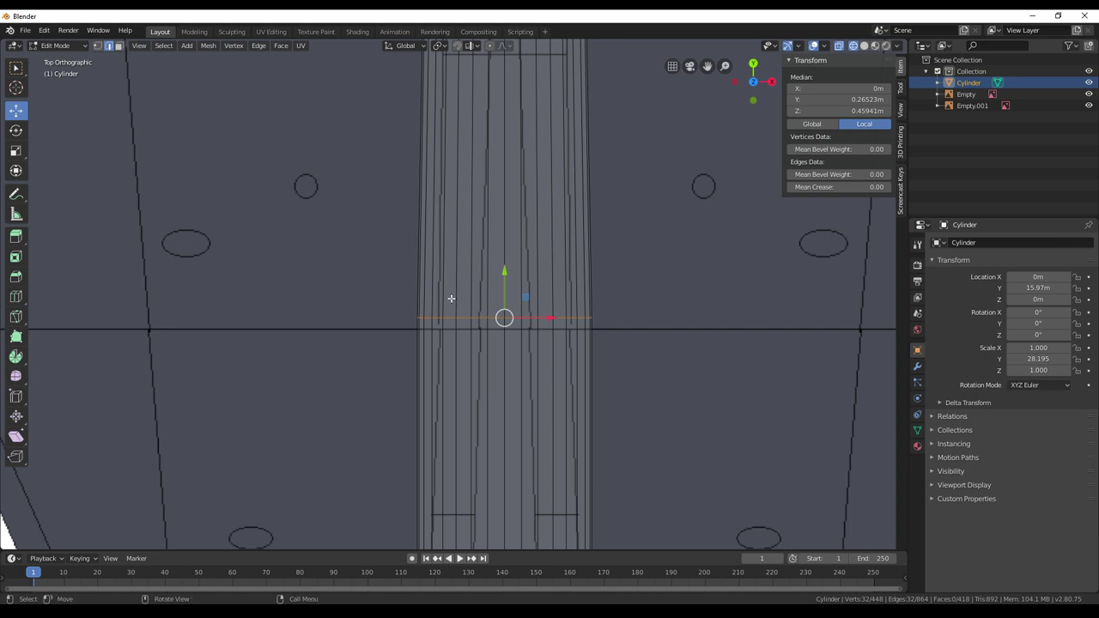
pyautogui.hotkey('alt', 'a')
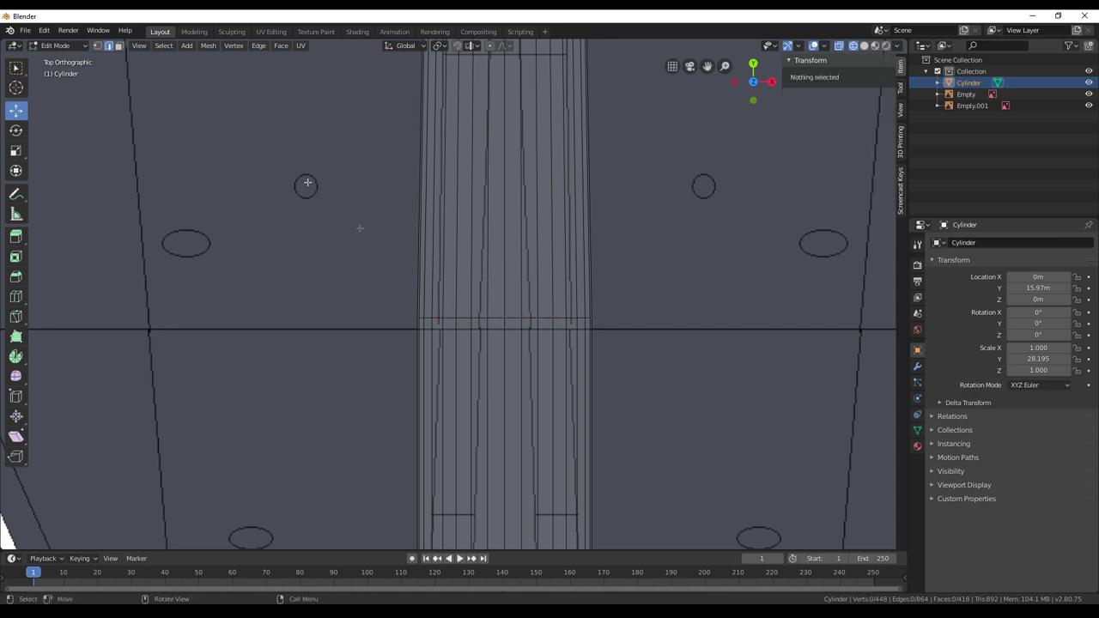
pyautogui.click(97, 48)
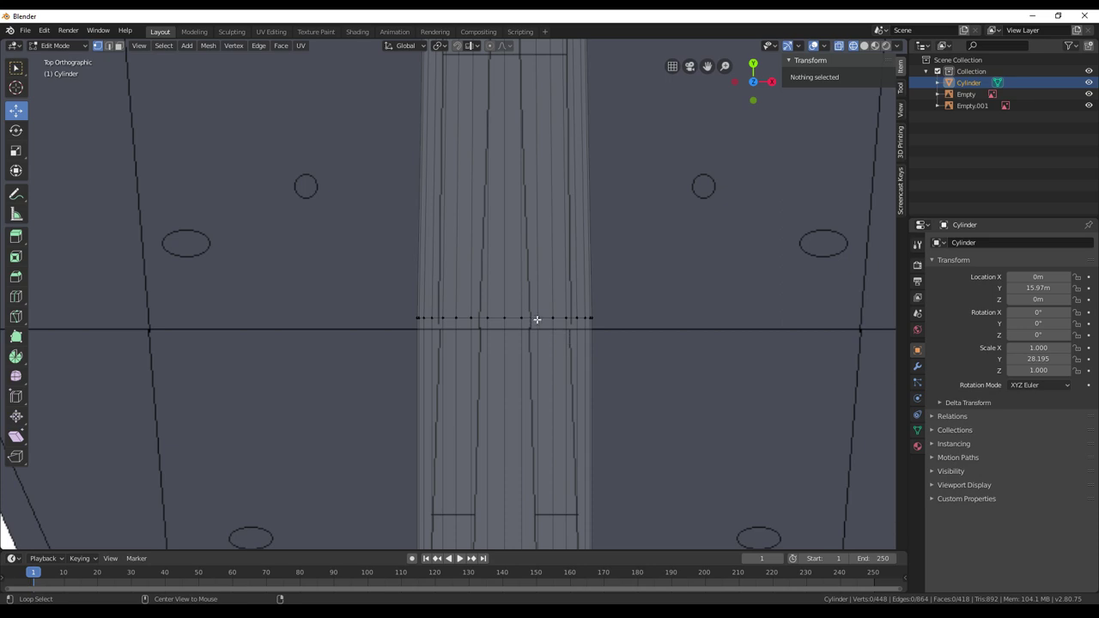
# Select the edge loop at about Y 0.265 m and narrow it along X to the blueprint's fuselage width
pyautogui.keyDown('alt'); pyautogui.click(537, 318); pyautogui.keyUp('alt')
pyautogui.scroll(-8, 654, 308)
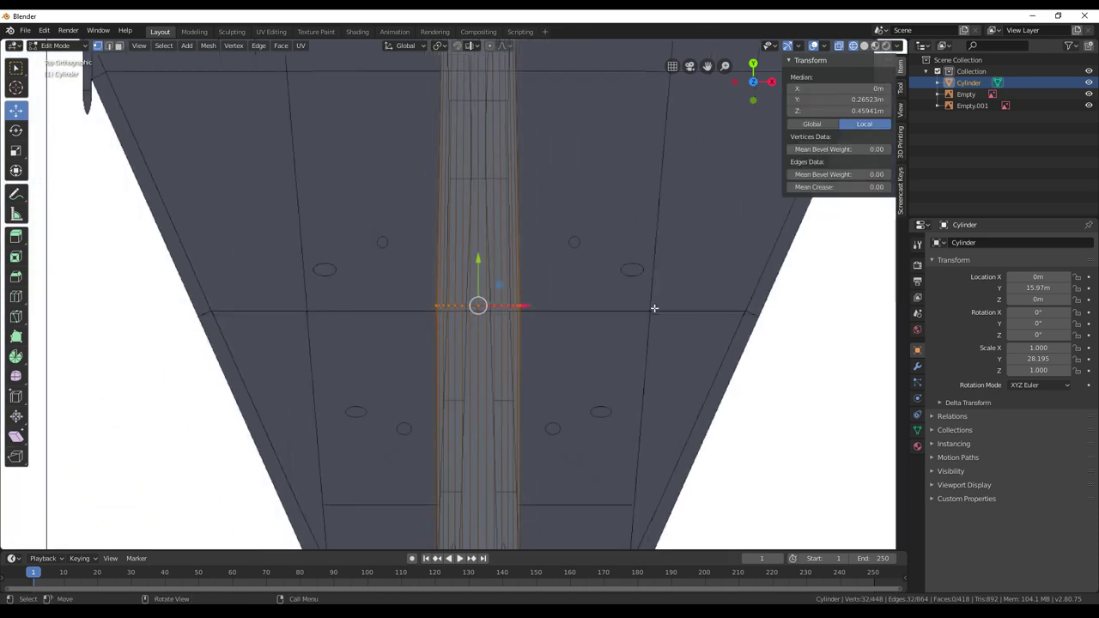
pyautogui.scroll(6, 654, 308)
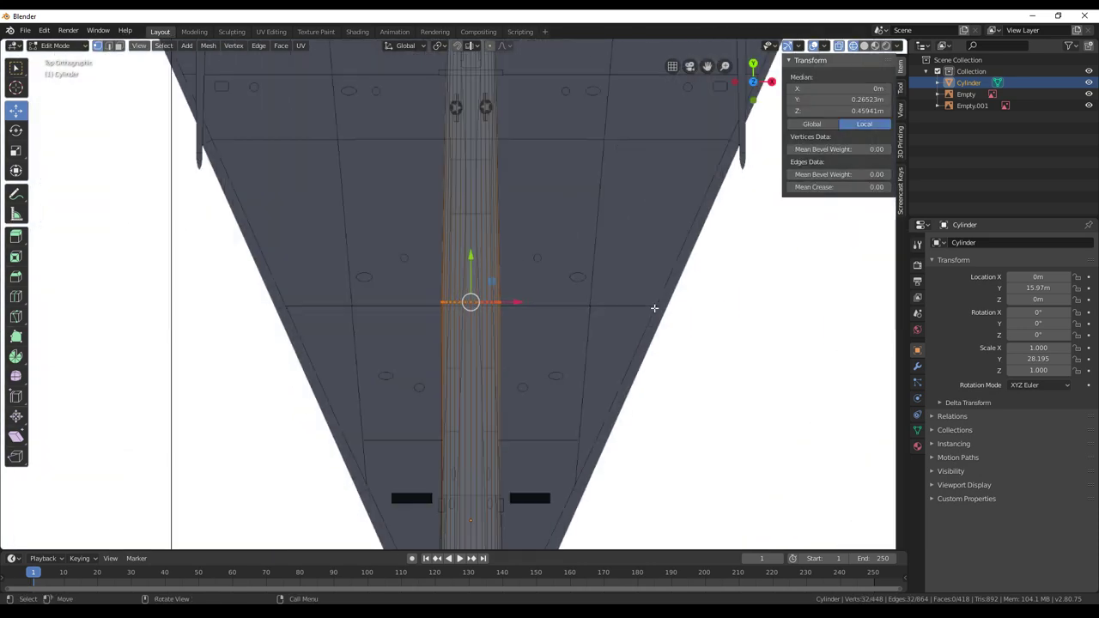
pyautogui.scroll(3, 654, 308)
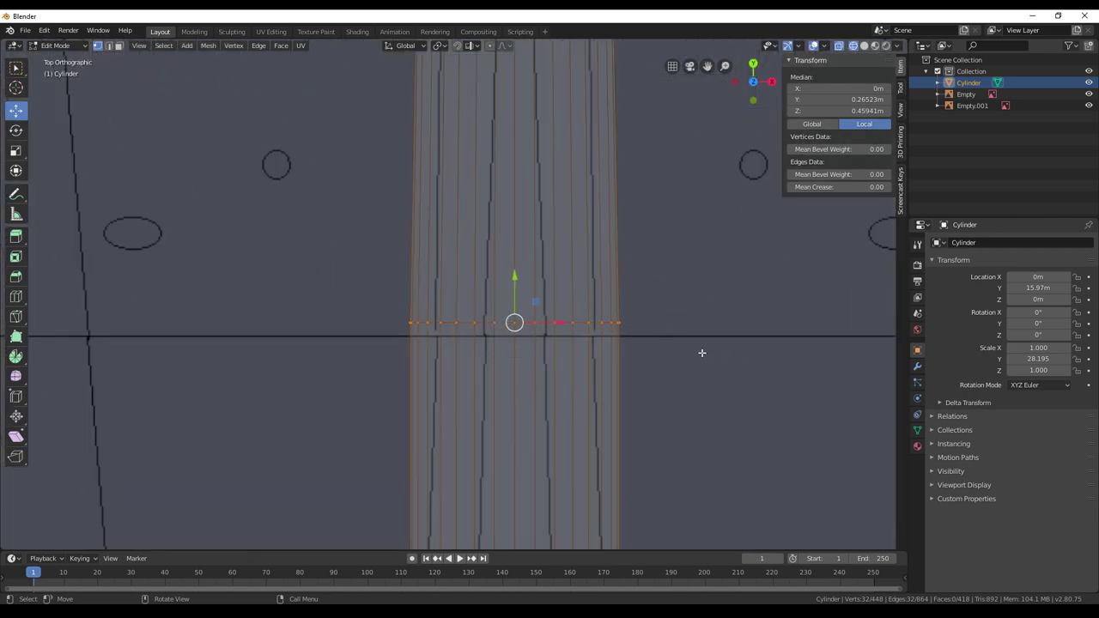
pyautogui.scroll(-5, 696, 359)
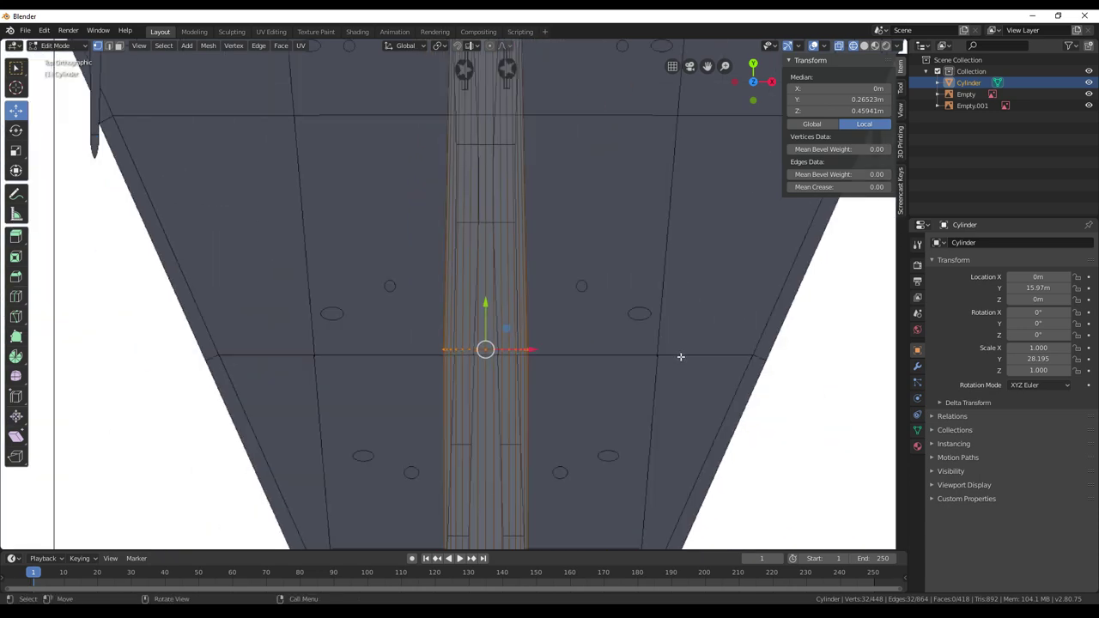
pyautogui.scroll(-2, 680, 357)
pyautogui.scroll(6, 680, 356)
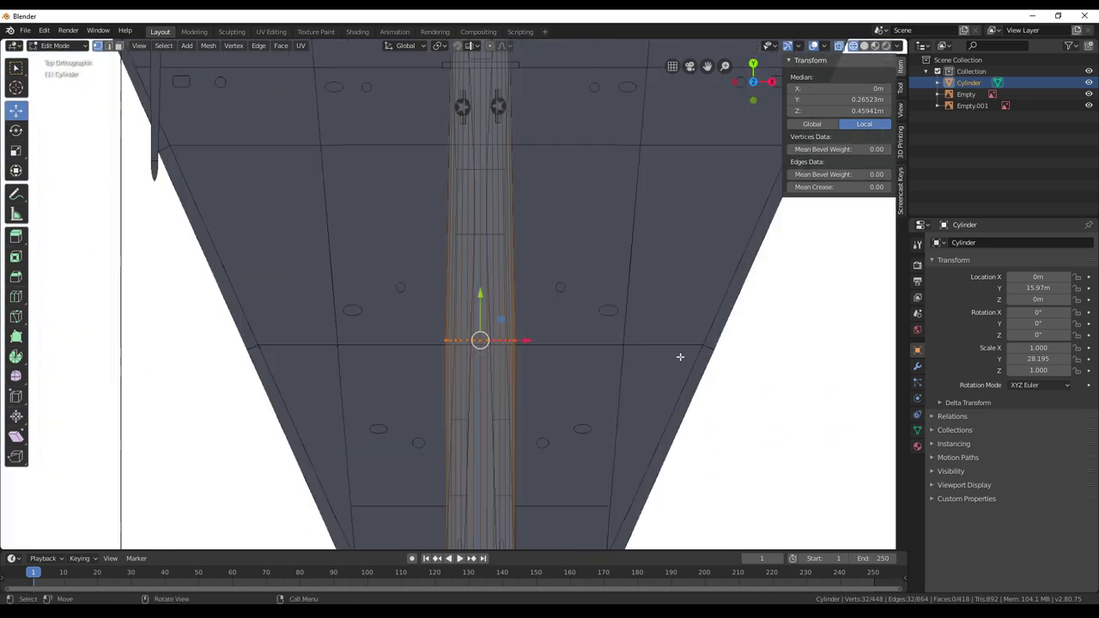
pyautogui.keyDown('shift'); pyautogui.moveTo(676, 380); pyautogui.dragTo(650, 253, button='middle'); pyautogui.keyUp('shift')
pyautogui.press('s')
pyautogui.press('x')
pyautogui.click(627, 320)
pyautogui.hotkey('alt', 'a')
# Widen the ring at the wing's front apex, at about Y -0.173 m, along X toward the fuselage outline
pyautogui.moveTo(648, 413); pyautogui.dragTo(621, 202, button='middle')
pyautogui.keyDown('shift'); pyautogui.moveTo(619, 380); pyautogui.dragTo(635, 171, button='middle'); pyautogui.keyUp('shift')
pyautogui.keyDown('shift'); pyautogui.moveTo(633, 408); pyautogui.dragTo(627, 175, button='middle'); pyautogui.keyUp('shift')
pyautogui.keyDown('shift'); pyautogui.moveTo(618, 373); pyautogui.dragTo(616, 359, button='middle'); pyautogui.keyUp('shift')
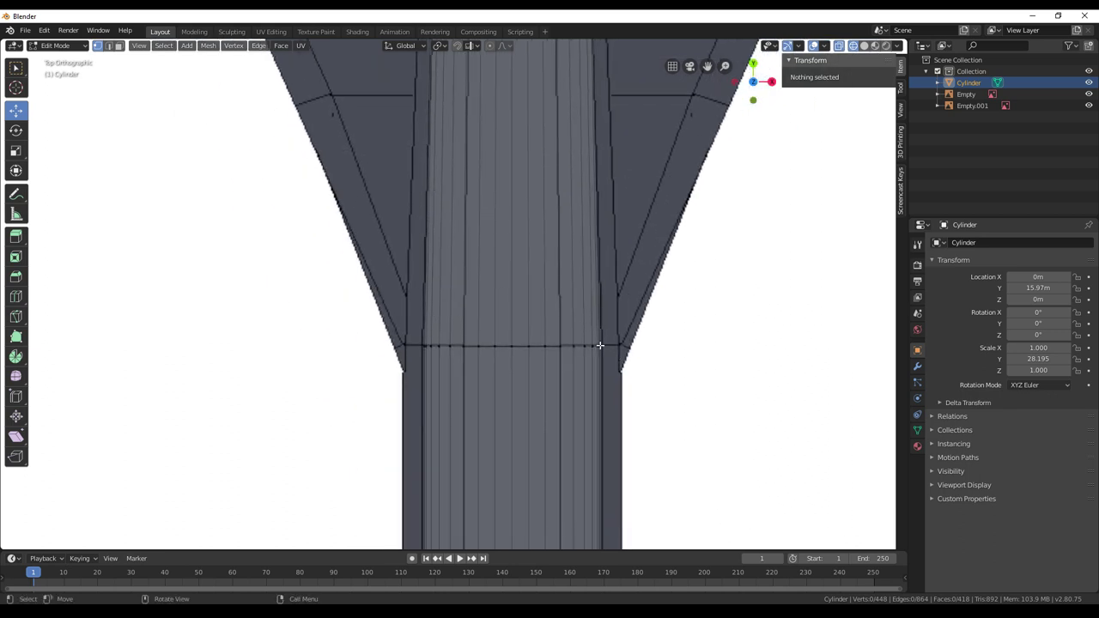
pyautogui.keyDown('alt'); pyautogui.click(572, 346); pyautogui.keyUp('alt')
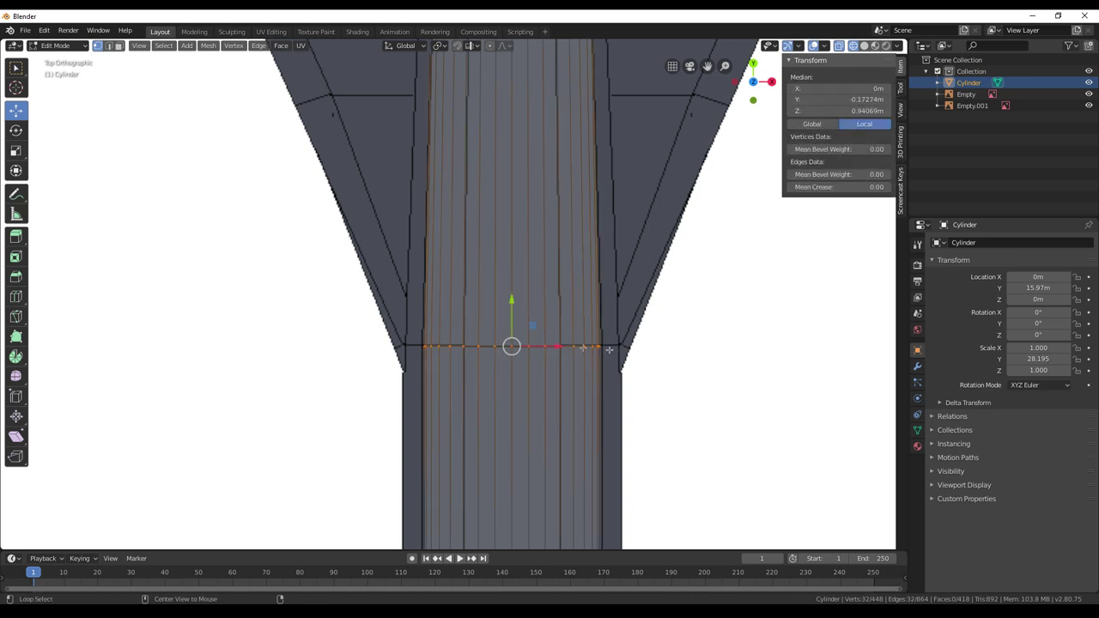
pyautogui.press('s')
pyautogui.press('x')
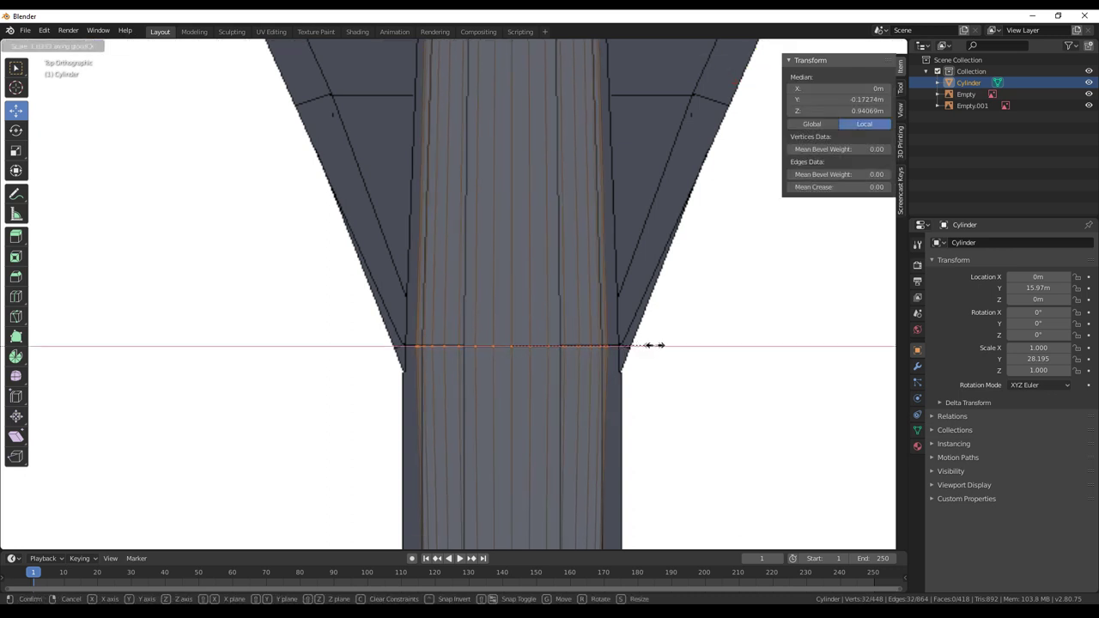
pyautogui.click(671, 346)
# Scale the forward fuselage ring at about Y -0.302 m along X to the top-view outline, and clear the selection
pyautogui.keyDown('shift'); pyautogui.moveTo(632, 225); pyautogui.dragTo(610, 308, button='middle'); pyautogui.keyUp('shift')
pyautogui.keyDown('shift'); pyautogui.scroll(12, 610, 308); pyautogui.keyUp('shift')
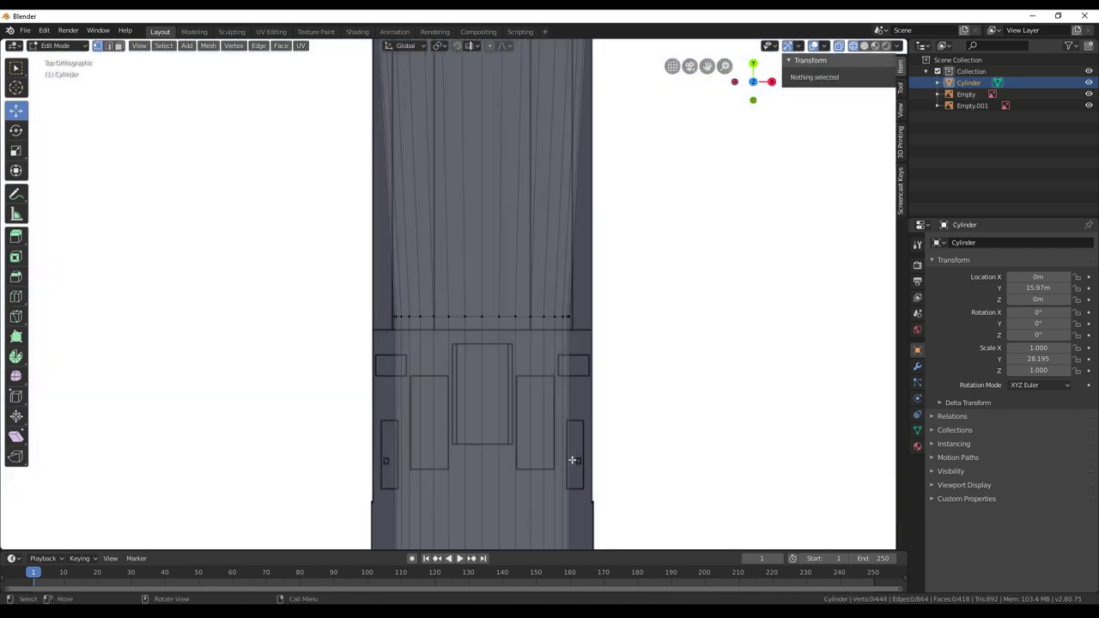
pyautogui.keyDown('shift'); pyautogui.moveTo(646, 422); pyautogui.dragTo(685, 335, button='middle'); pyautogui.keyUp('shift')
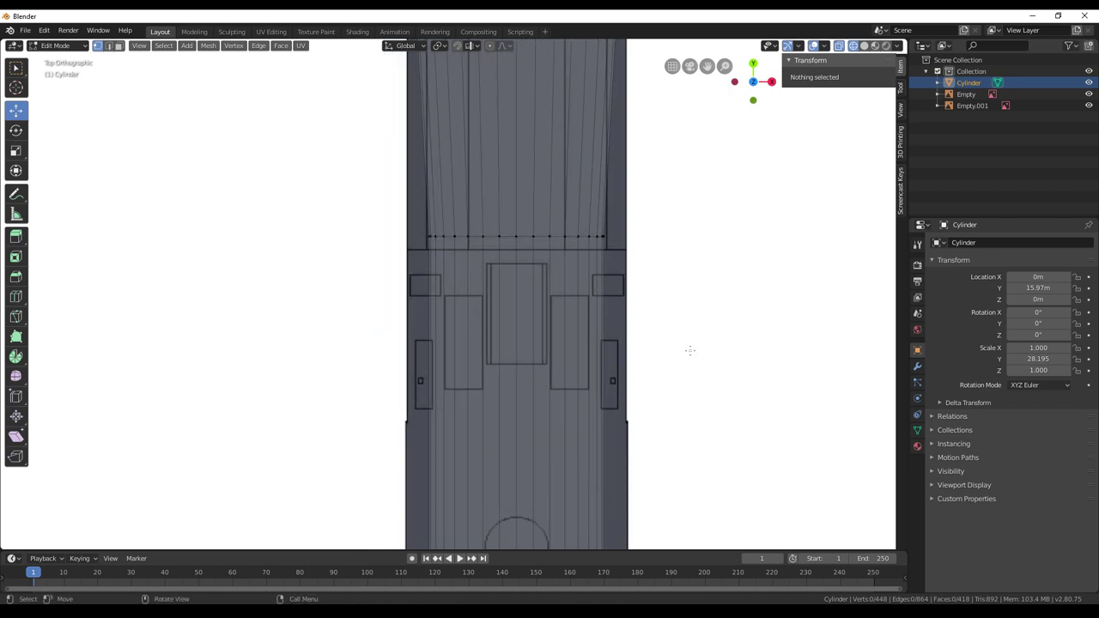
pyautogui.keyDown('alt'); pyautogui.click(565, 233); pyautogui.keyUp('alt')
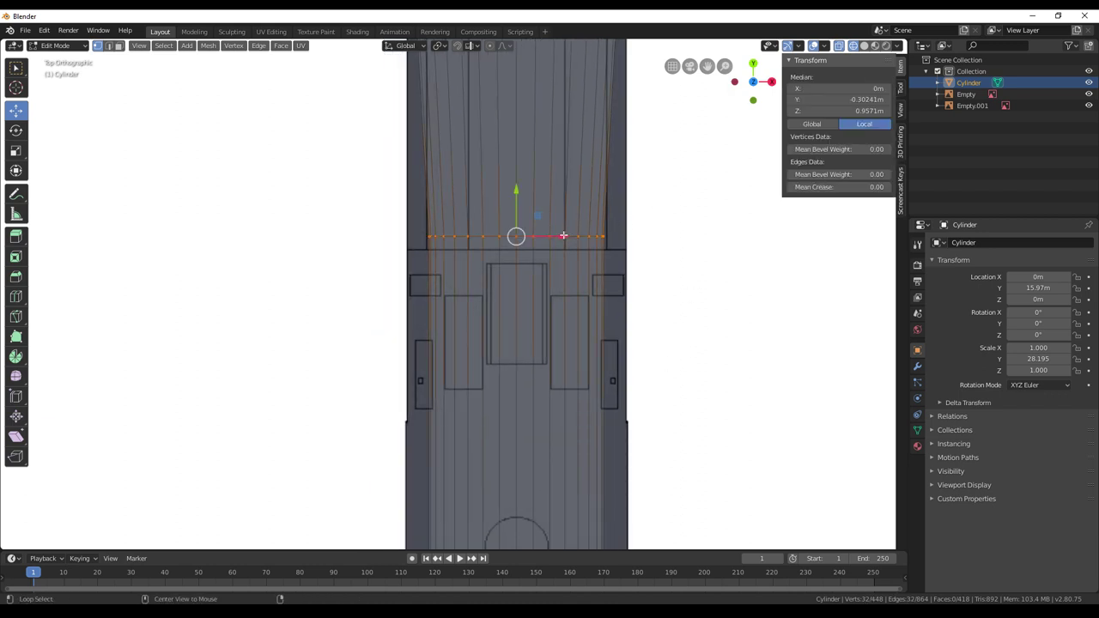
pyautogui.press('s')
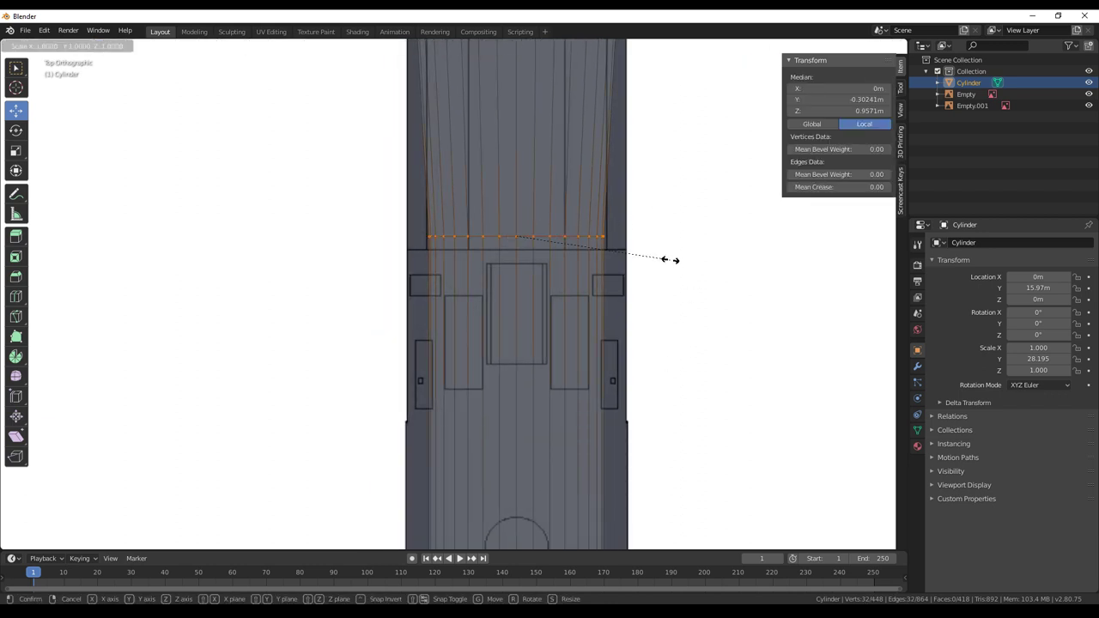
pyautogui.press('x')
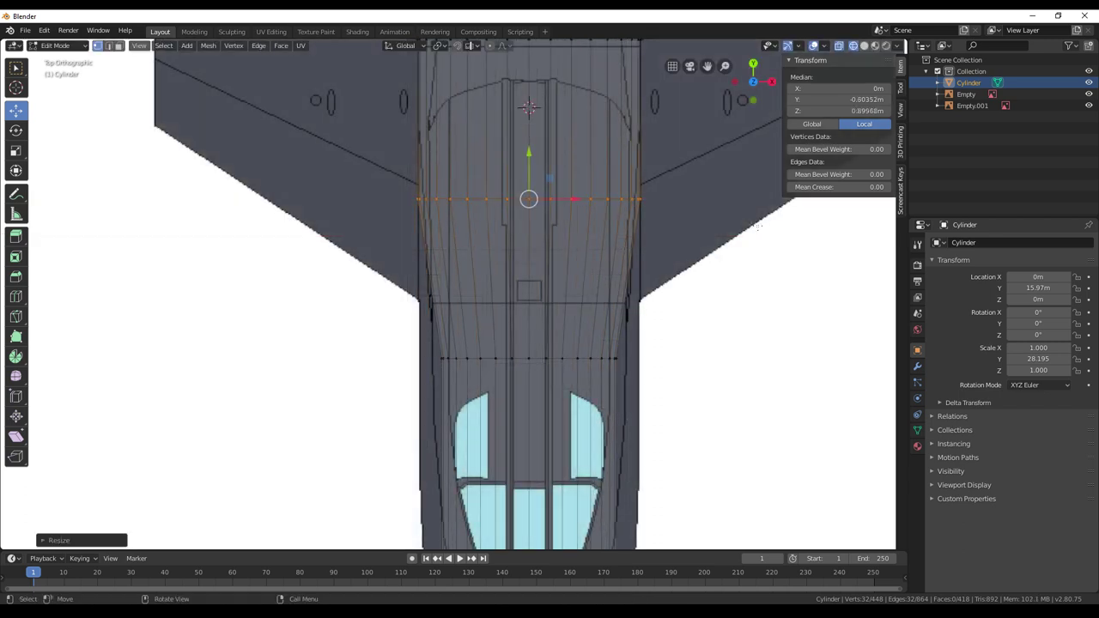
pyautogui.keyDown('shift'); pyautogui.moveTo(655, 355); pyautogui.dragTo(689, 233, button='middle'); pyautogui.keyUp('shift')
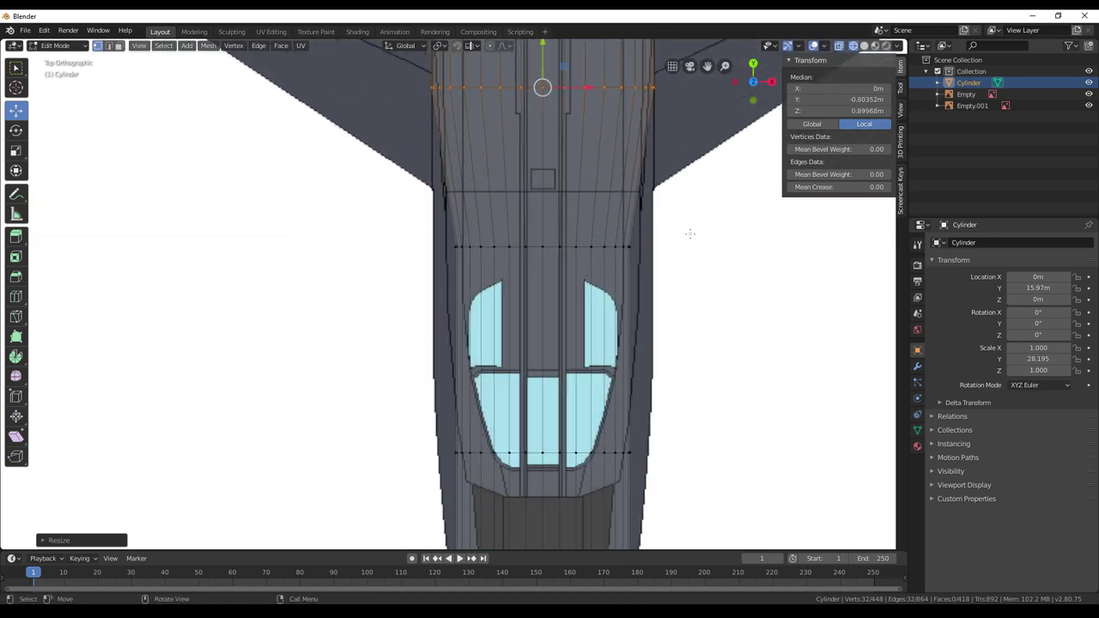
pyautogui.hotkey('alt', 'a')
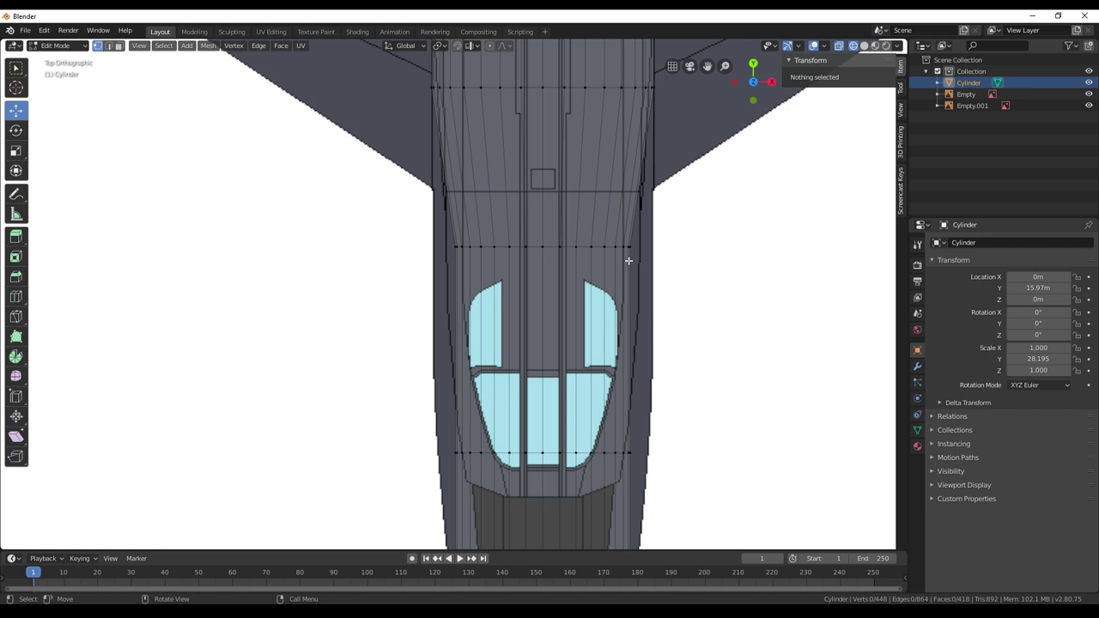
# Widen the ring just behind the cockpit windows, at about Y -0.668 m, along X to the top-view fuselage outline, and clear the selection
pyautogui.keyDown('shift'); pyautogui.moveTo(642, 244); pyautogui.dragTo(646, 278, button='middle'); pyautogui.keyUp('shift')
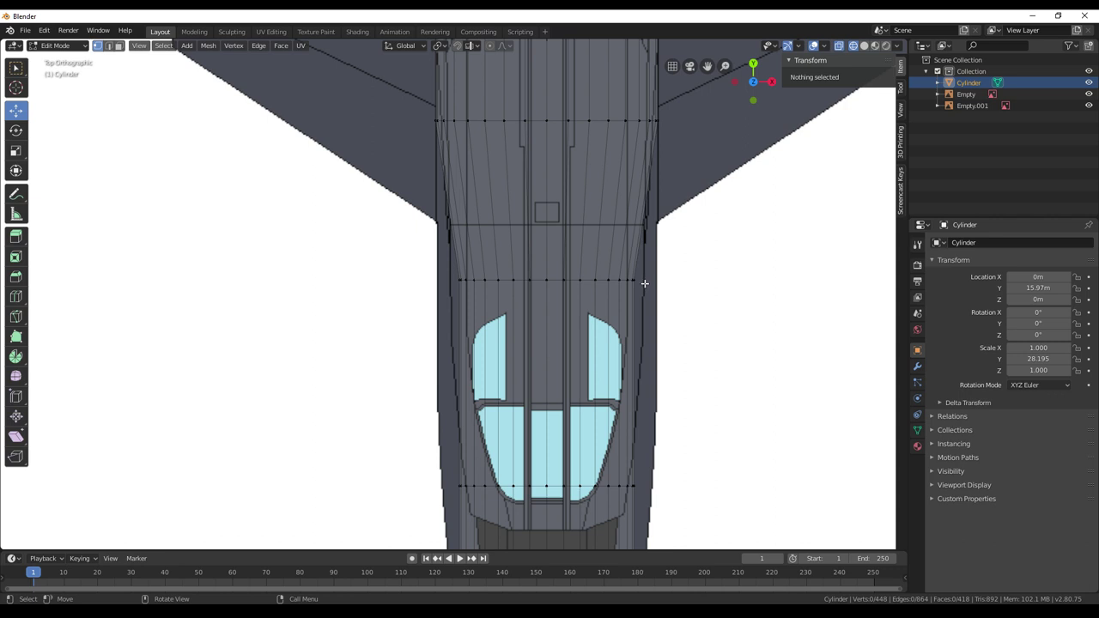
pyautogui.keyDown('alt'); pyautogui.click(601, 280); pyautogui.keyUp('alt')
pyautogui.press('s')
pyautogui.press('x')
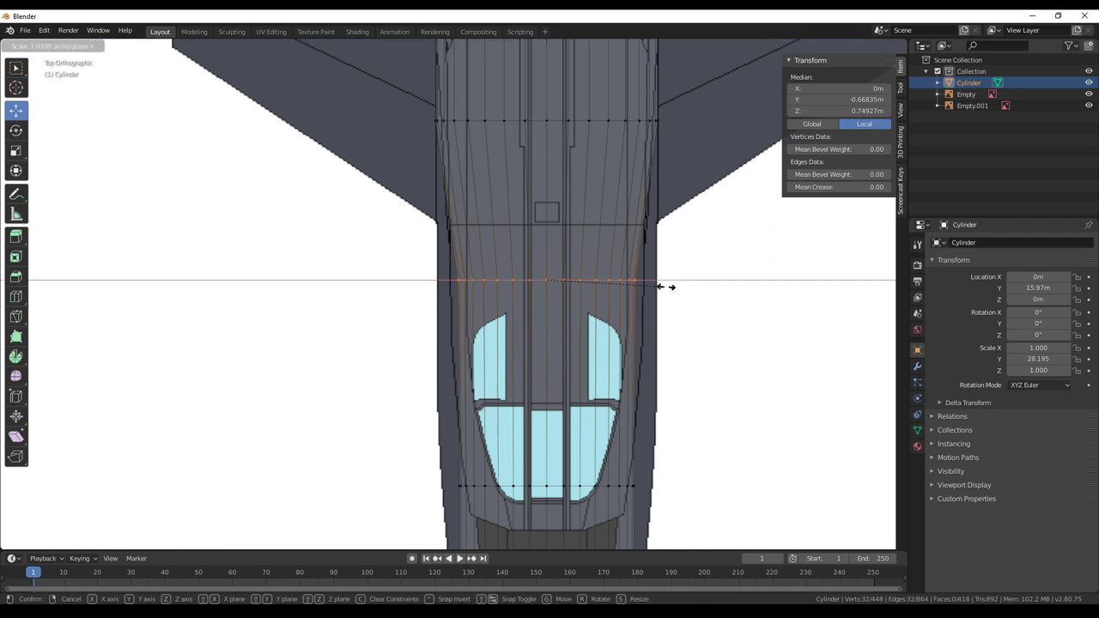
pyautogui.click(693, 290)
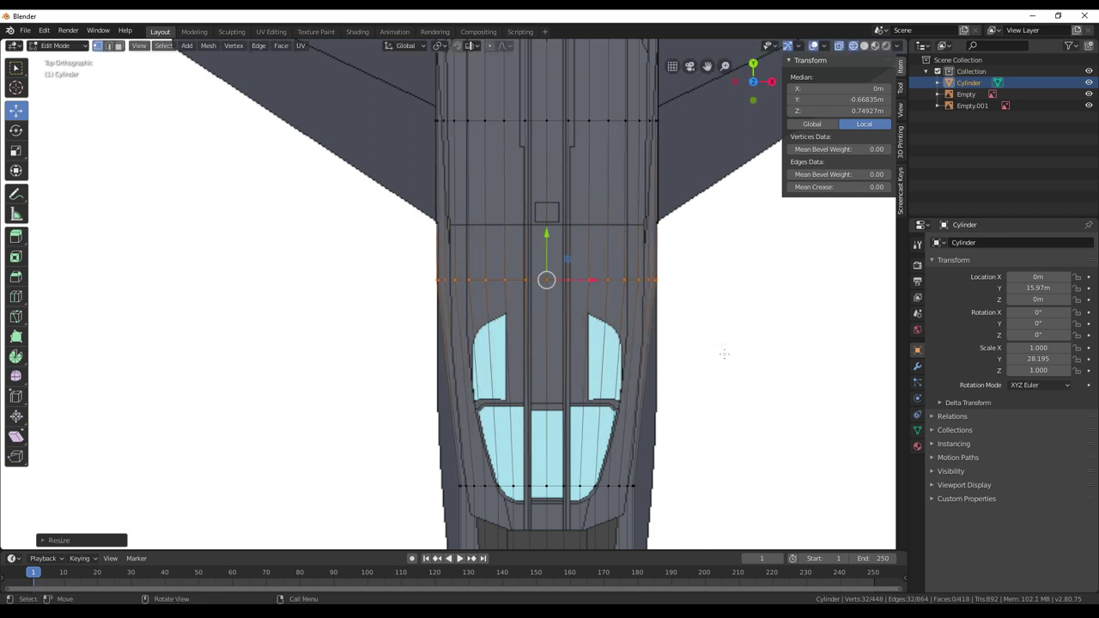
pyautogui.keyDown('shift'); pyautogui.moveTo(719, 372); pyautogui.dragTo(720, 231, button='middle'); pyautogui.keyUp('shift')
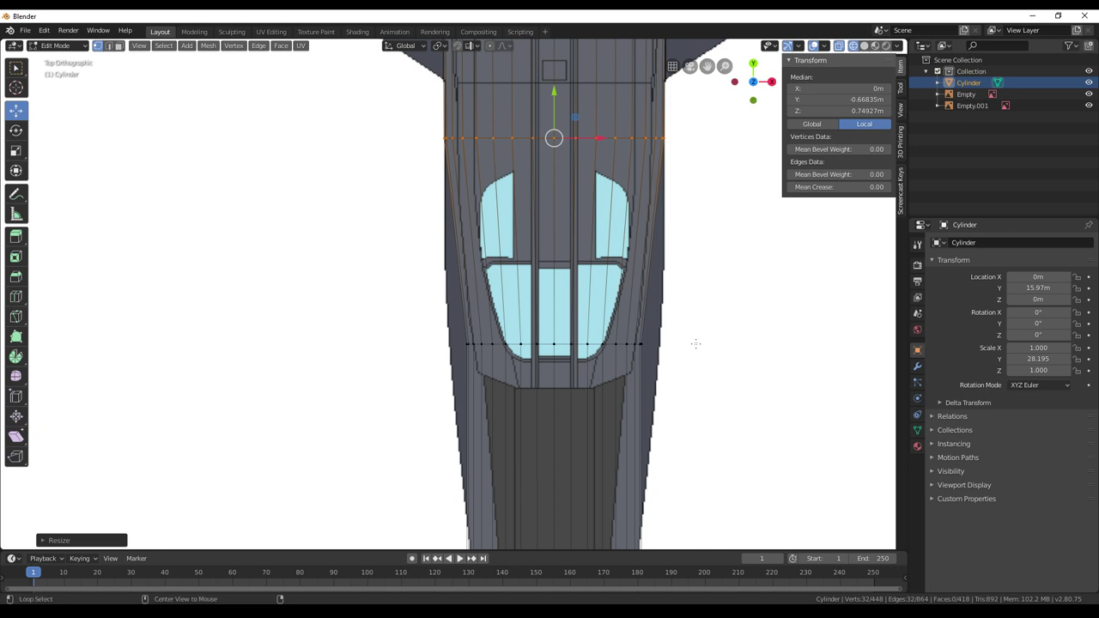
pyautogui.hotkey('alt', 'a')
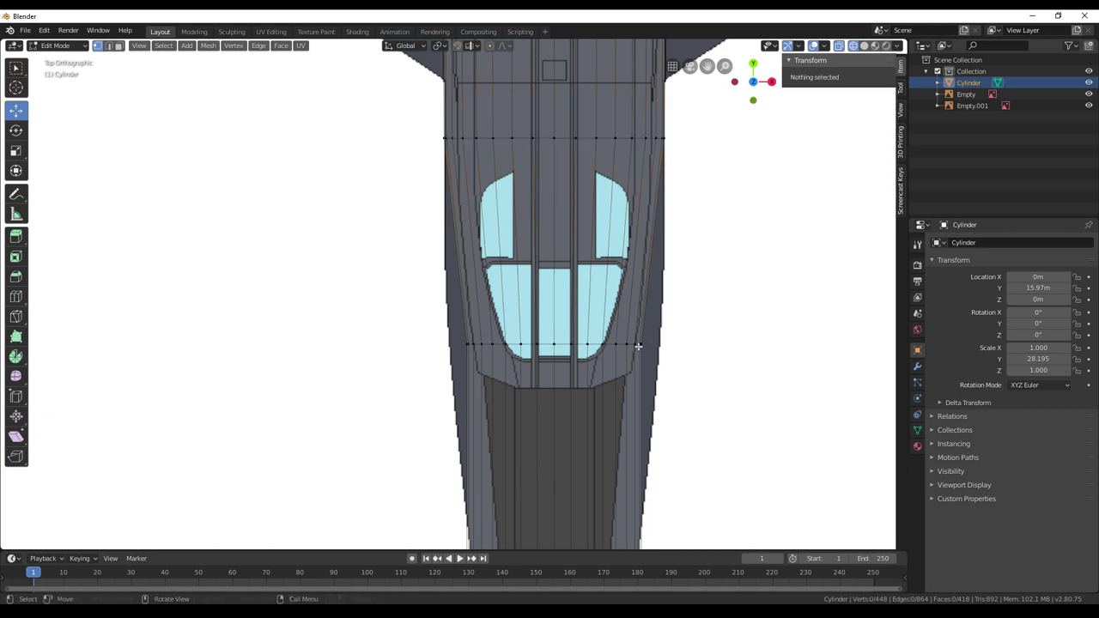
# Fit the ring across the front of the cockpit windshield to the top-view fuselage outline
pyautogui.keyDown('alt'); pyautogui.click(638, 346); pyautogui.keyUp('alt')
pyautogui.press('c')
pyautogui.rightClick(717, 349)
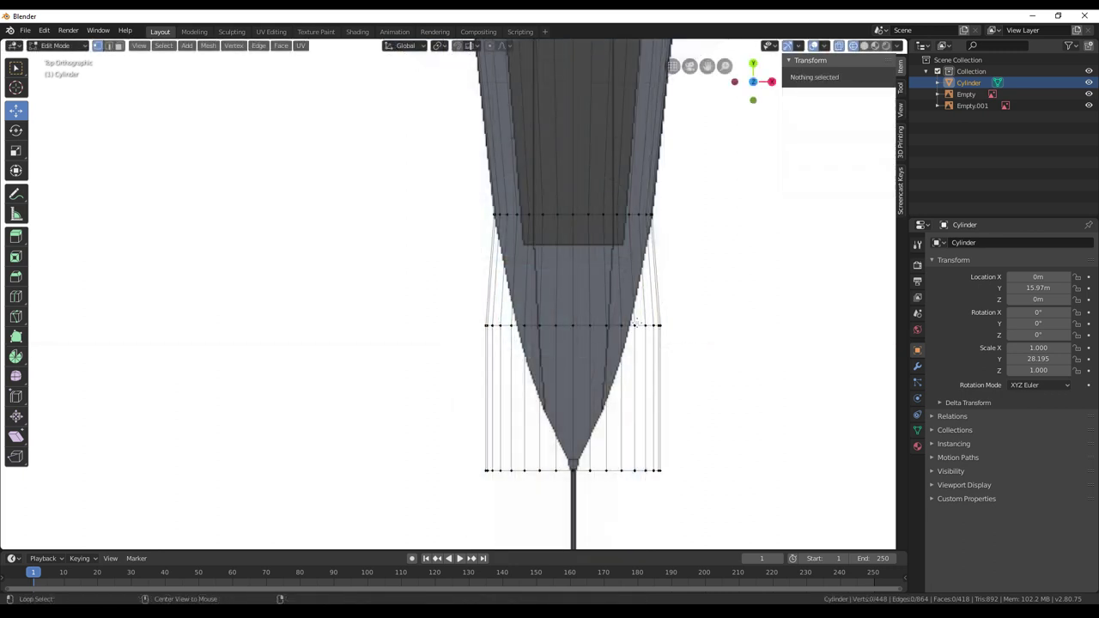
pyautogui.keyDown('alt'); pyautogui.click(636, 326); pyautogui.keyUp('alt')
pyautogui.keyDown('alt'); pyautogui.click(620, 325); pyautogui.keyUp('alt')
pyautogui.keyDown('alt'); pyautogui.click(607, 325); pyautogui.keyUp('alt')
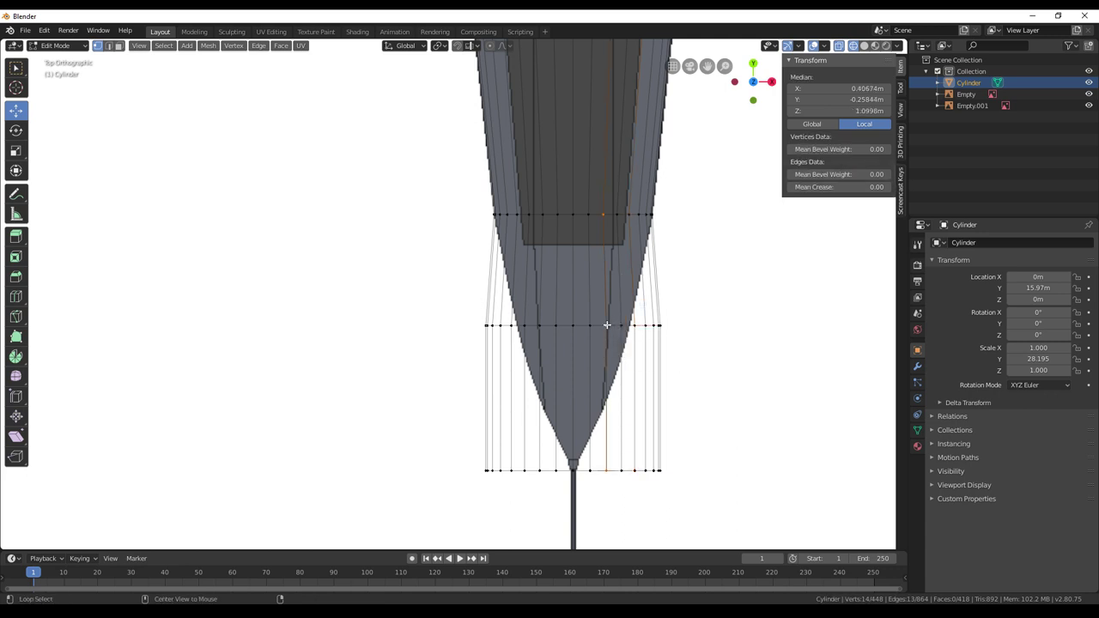
pyautogui.hotkey('alt', 'a')
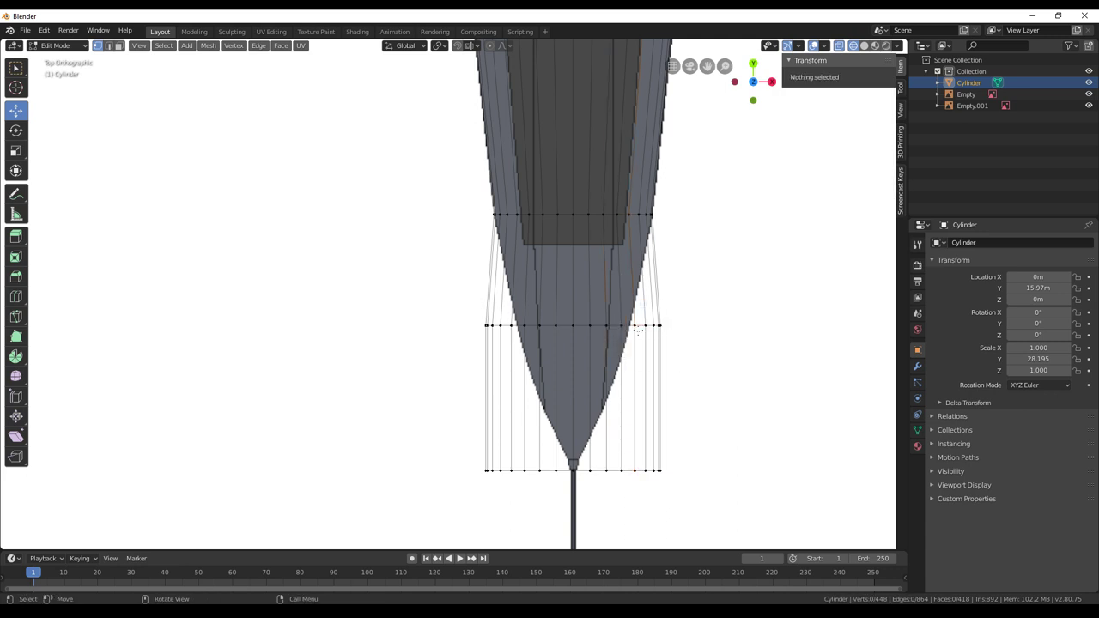
pyautogui.keyDown('alt'); pyautogui.click(590, 325); pyautogui.keyUp('alt')
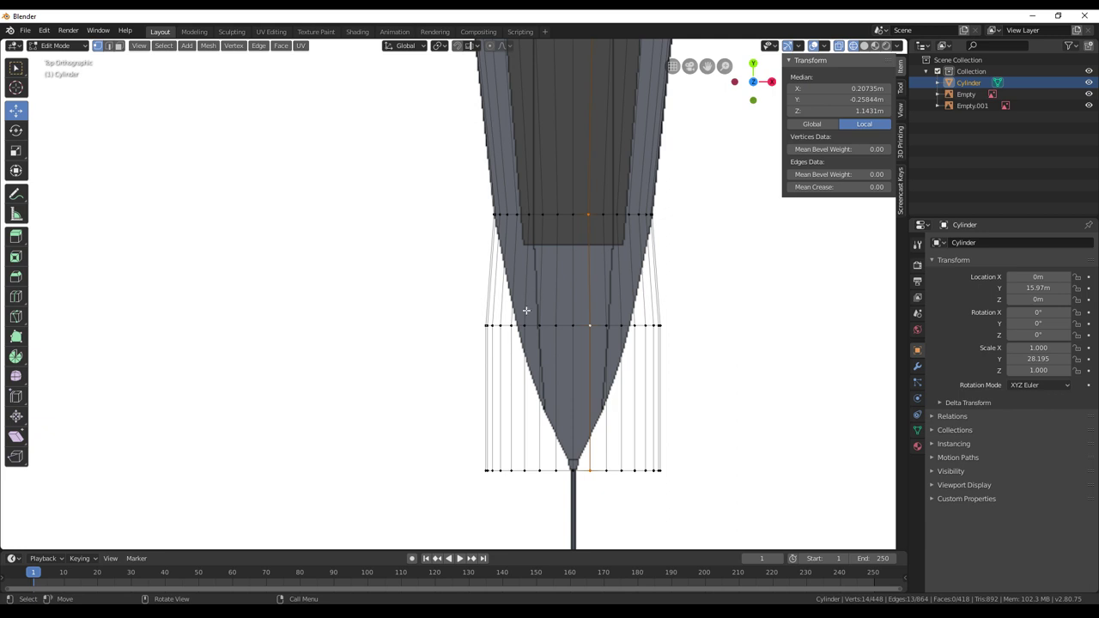
pyautogui.hotkey('alt', 'a')
# Select all vertices of the nose ring at about Y -0.899 m and narrow it along X to the top-view outline
pyautogui.press('c')
pyautogui.moveTo(706, 332); pyautogui.dragTo(456, 326)
pyautogui.rightClick(729, 329)
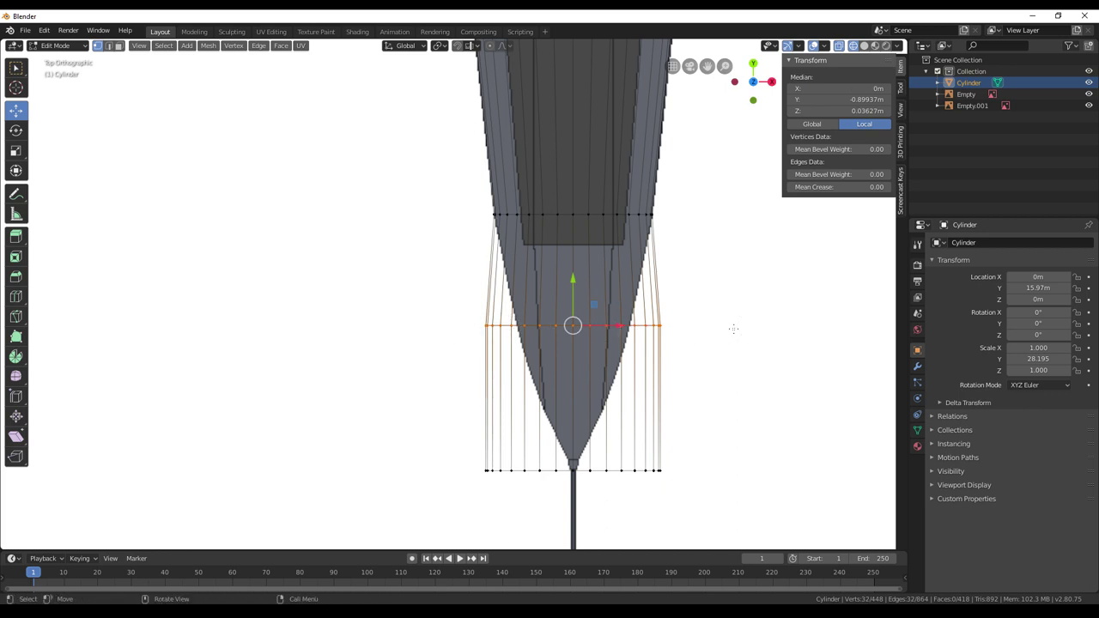
pyautogui.press('s')
pyautogui.press('x')
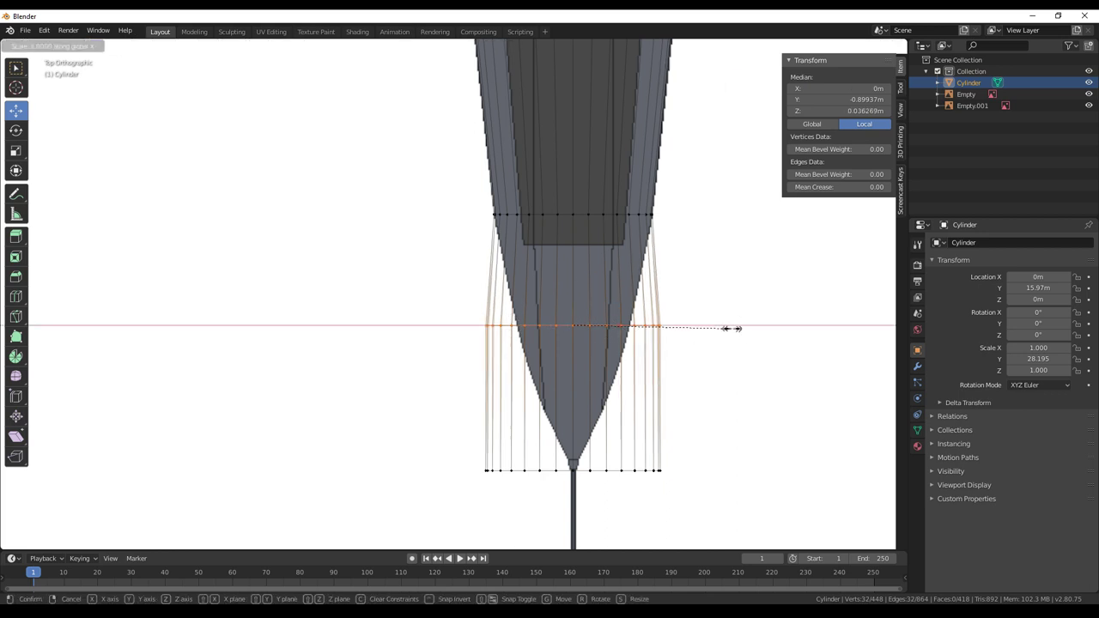
pyautogui.click(677, 327)
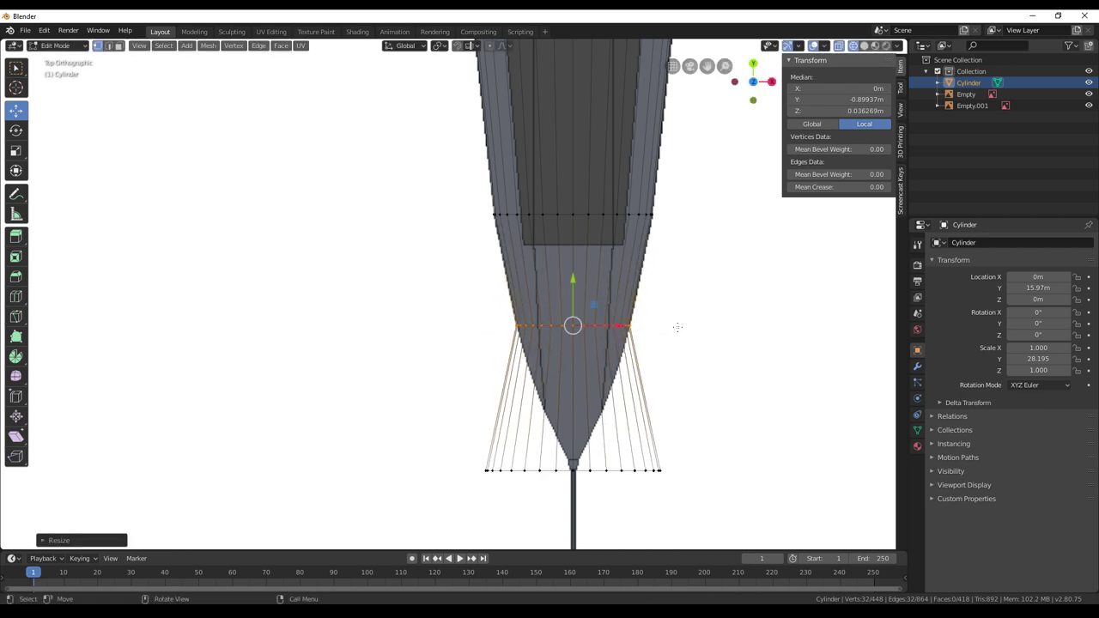
# Select the cylinder's front end ring at about Y -0.958 m and shrink it along X to the nose tip's width
pyautogui.hotkey('alt', 'a')
pyautogui.press('c')
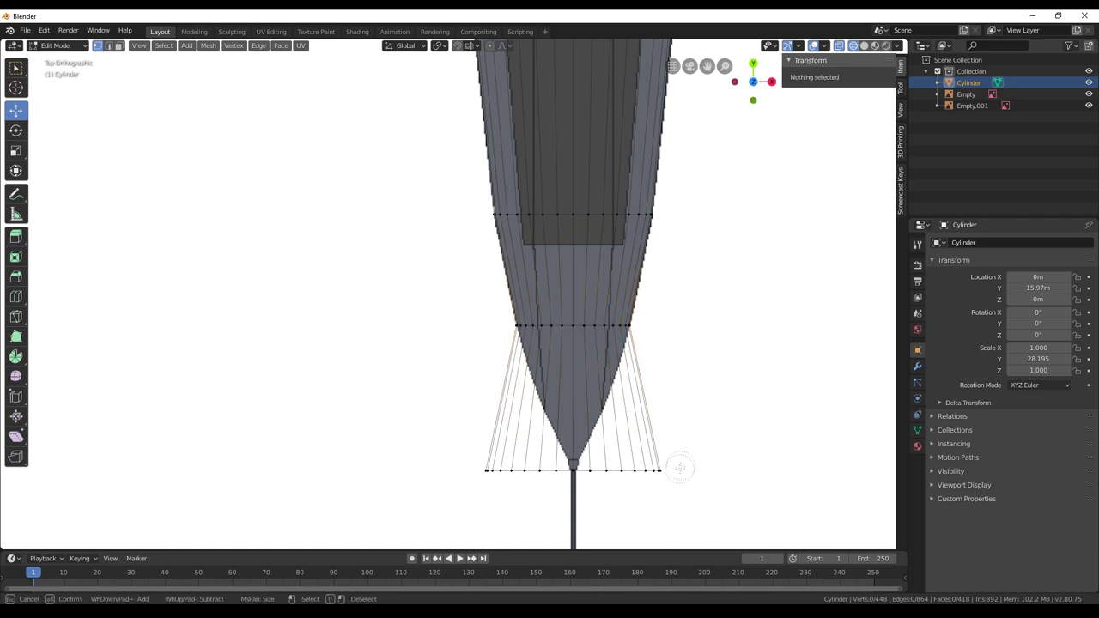
pyautogui.moveTo(681, 466); pyautogui.dragTo(457, 470)
pyautogui.press('Escape')
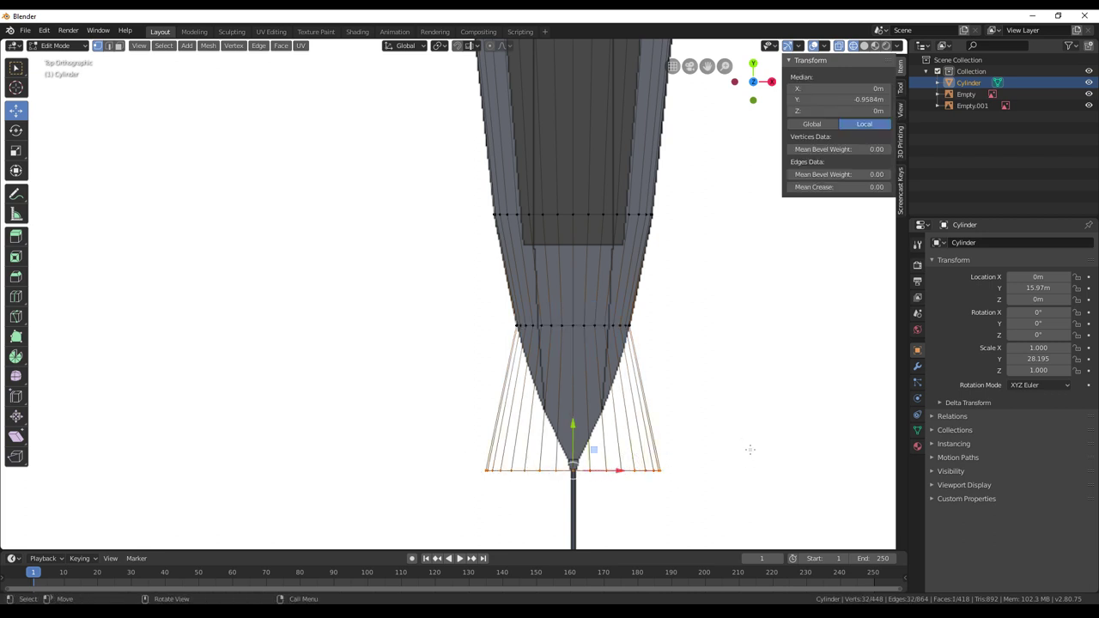
pyautogui.press('s')
pyautogui.press('x')
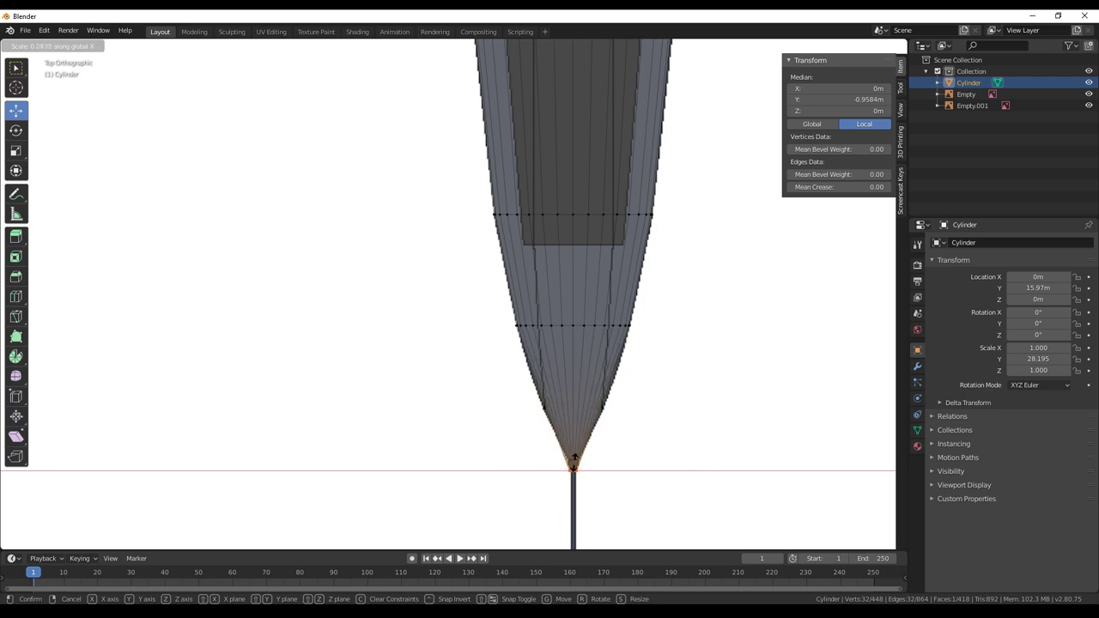
pyautogui.click(570, 464)
# Add a loop cut midway along the nose cone at about Y -0.929 m and widen it along X to the outline
pyautogui.keyDown('shift'); pyautogui.moveTo(679, 410); pyautogui.dragTo(577, 357, button='middle'); pyautogui.keyUp('shift')
pyautogui.scroll(3, 694, 238)
pyautogui.scroll(1, 584, 356)
pyautogui.scroll(1, 596, 352)
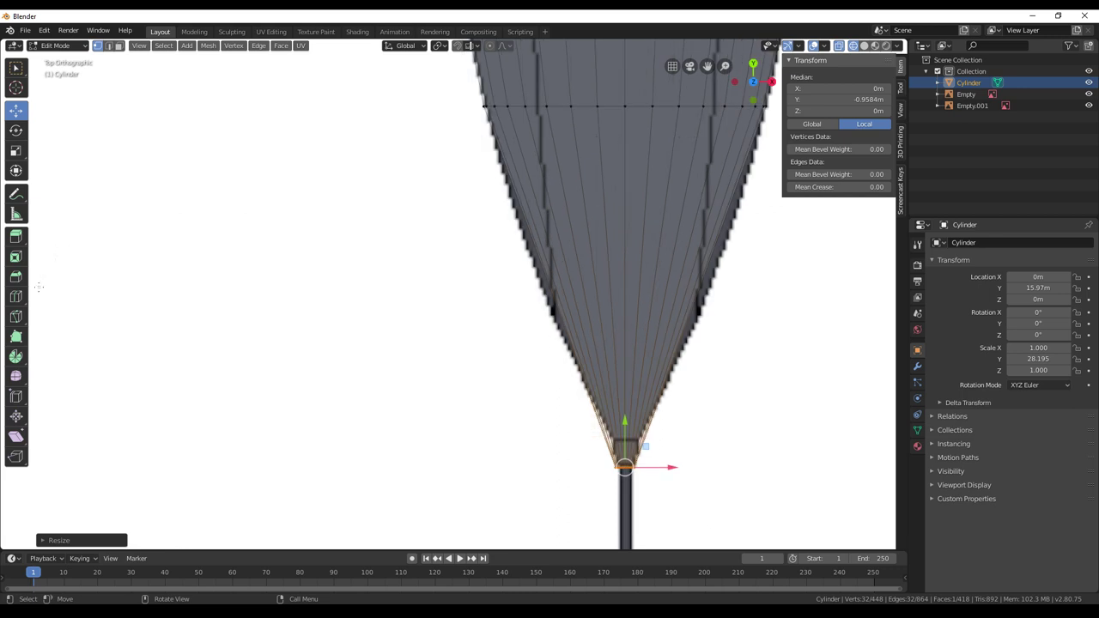
pyautogui.click(15, 297)
pyautogui.click(597, 225)
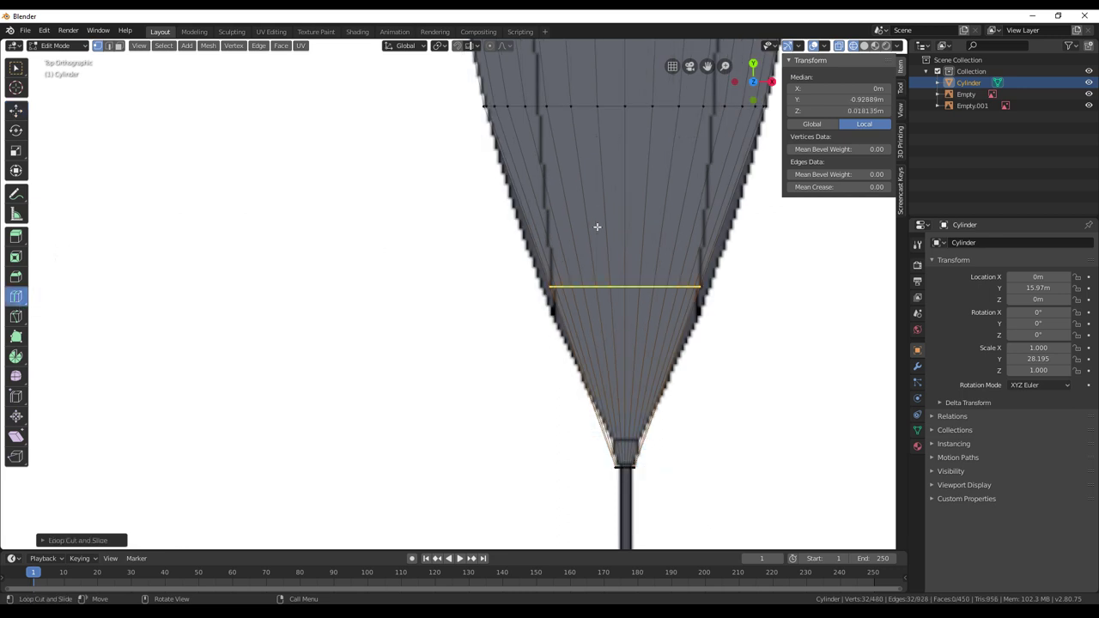
pyautogui.press('s')
pyautogui.press('x')
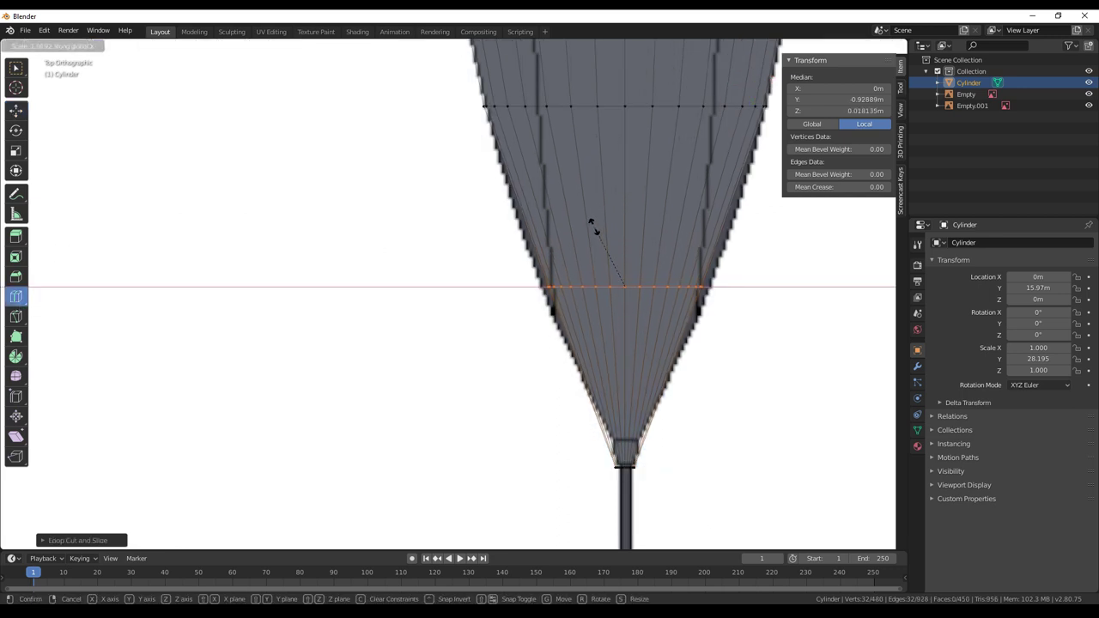
pyautogui.click(576, 229)
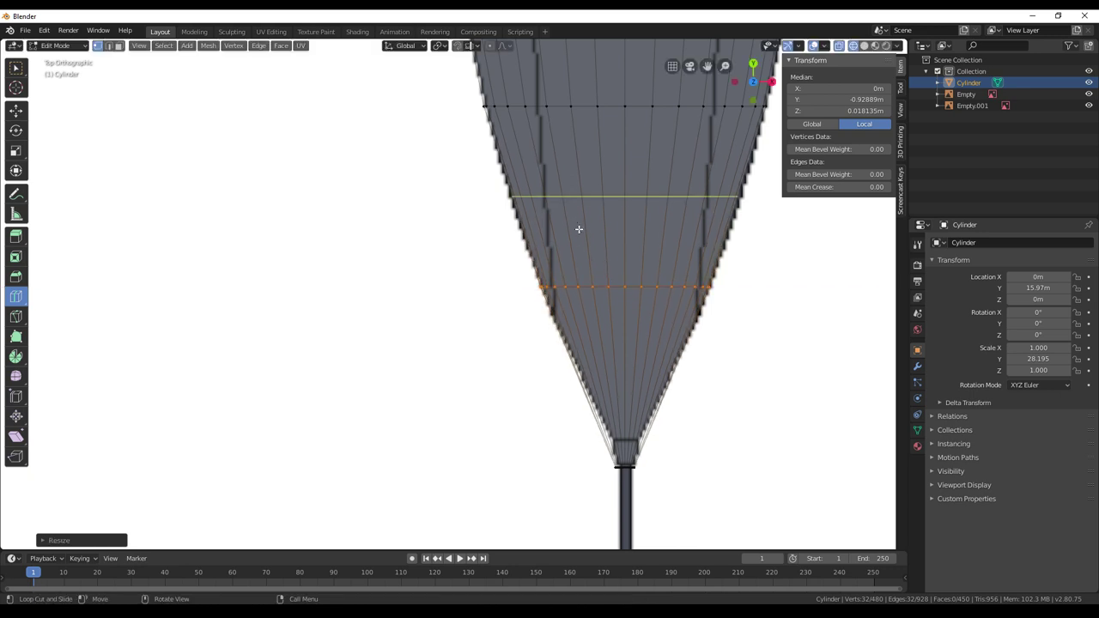
pyautogui.click(611, 375)
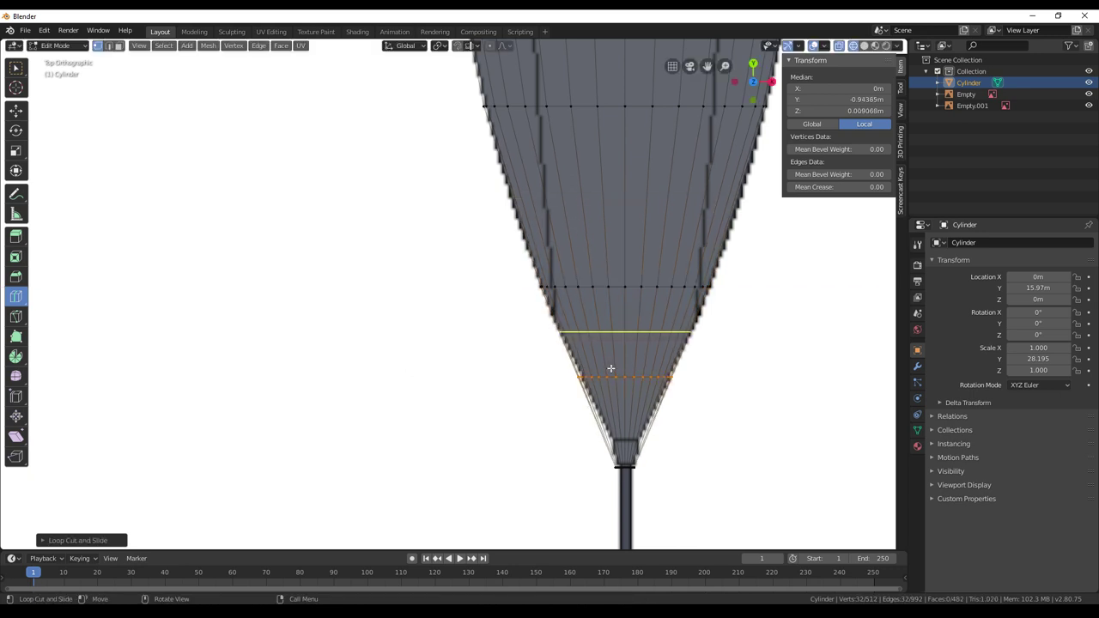
pyautogui.rightClick(646, 365)
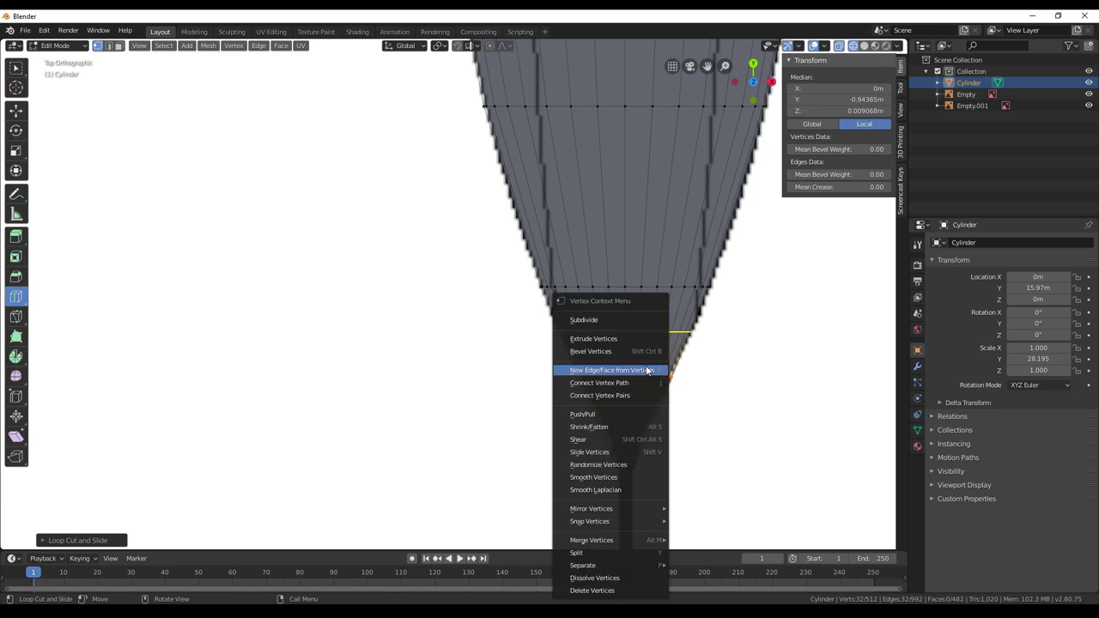
pyautogui.rightClick(755, 340)
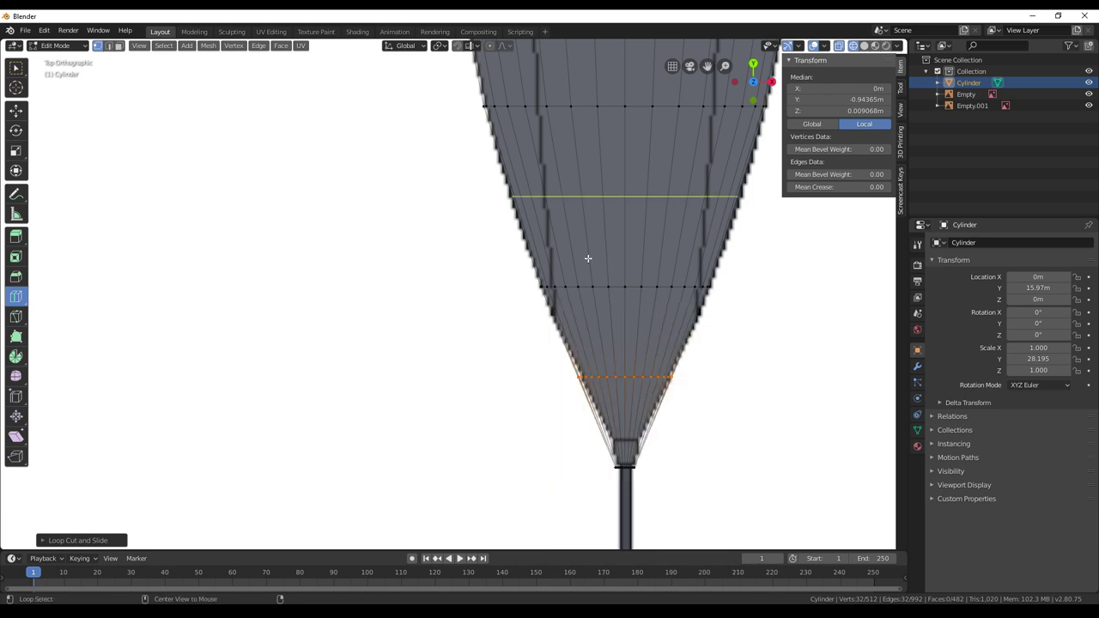
pyautogui.hotkey('ctrl', 'z')
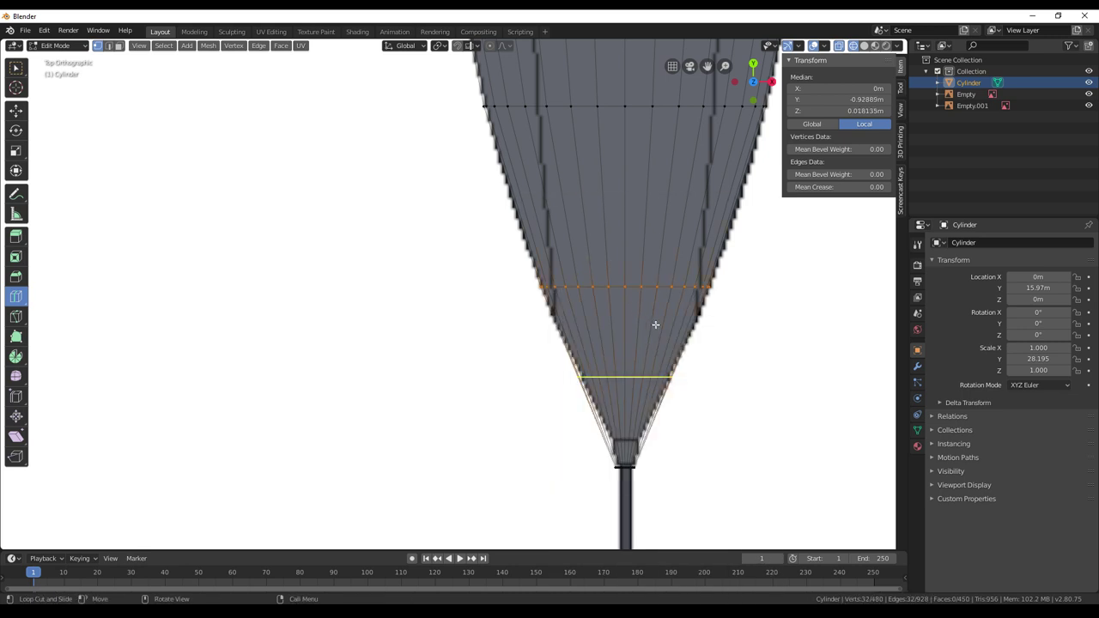
# Add a loop cut slid to about Y -0.954 m near the nose tip and narrow it along X to the blueprint's collar
pyautogui.moveTo(653, 318); pyautogui.dragTo(650, 386)
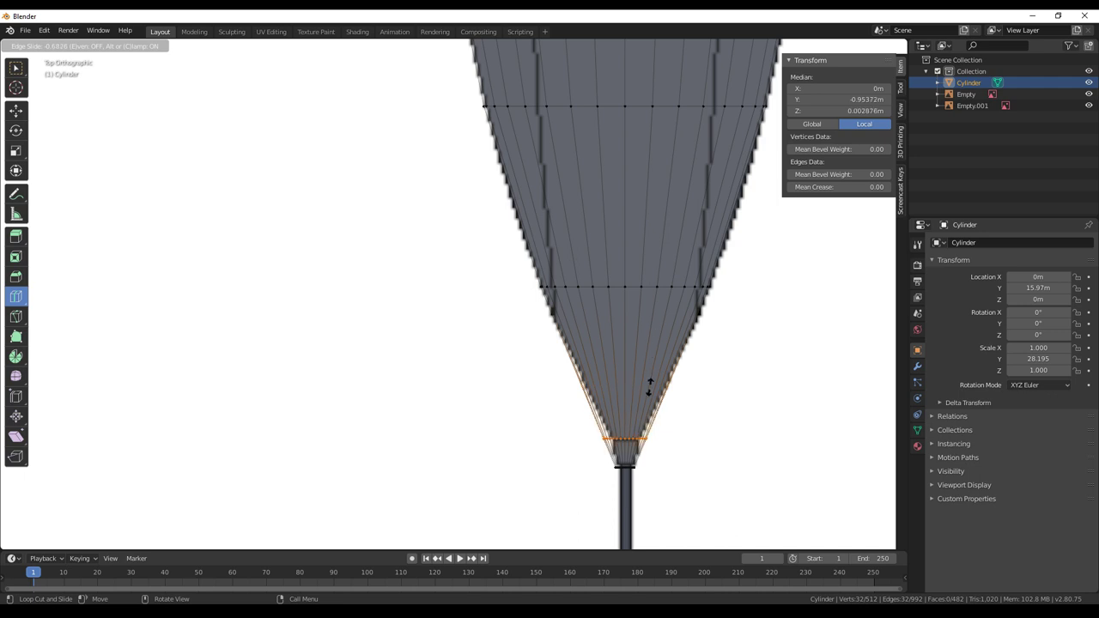
pyautogui.moveTo(649, 387); pyautogui.dragTo(650, 387)
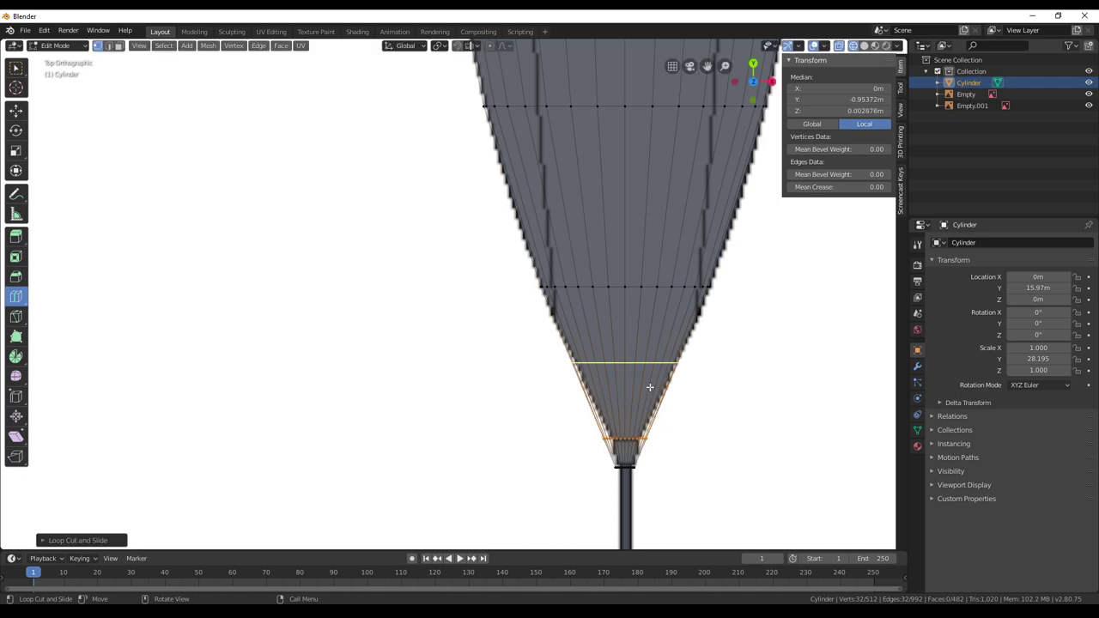
pyautogui.click(16, 110)
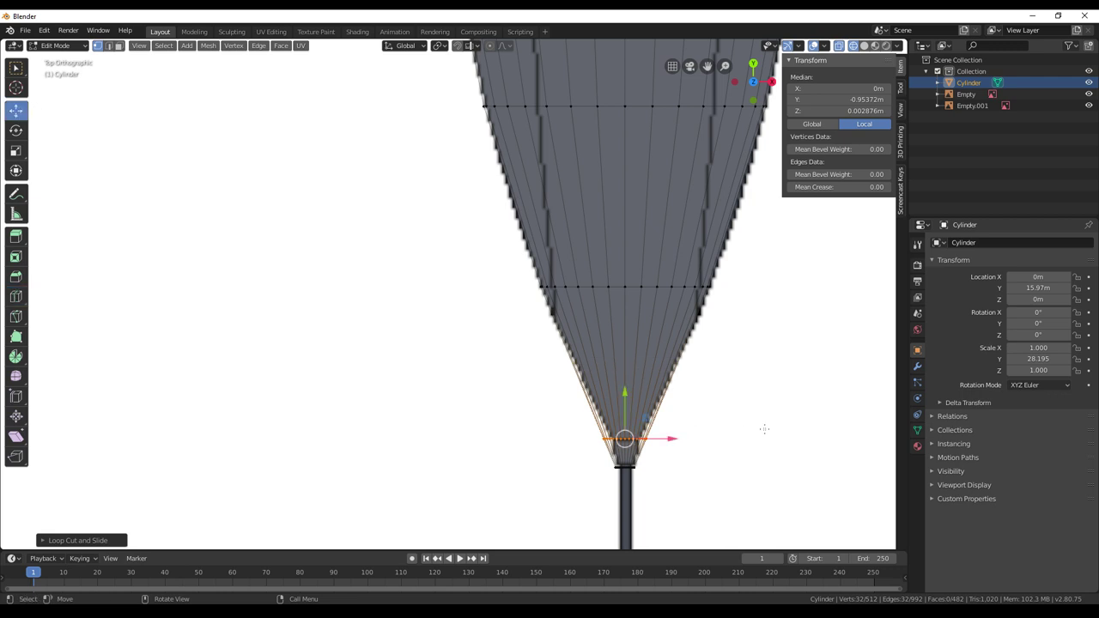
pyautogui.press('s')
pyautogui.press('x')
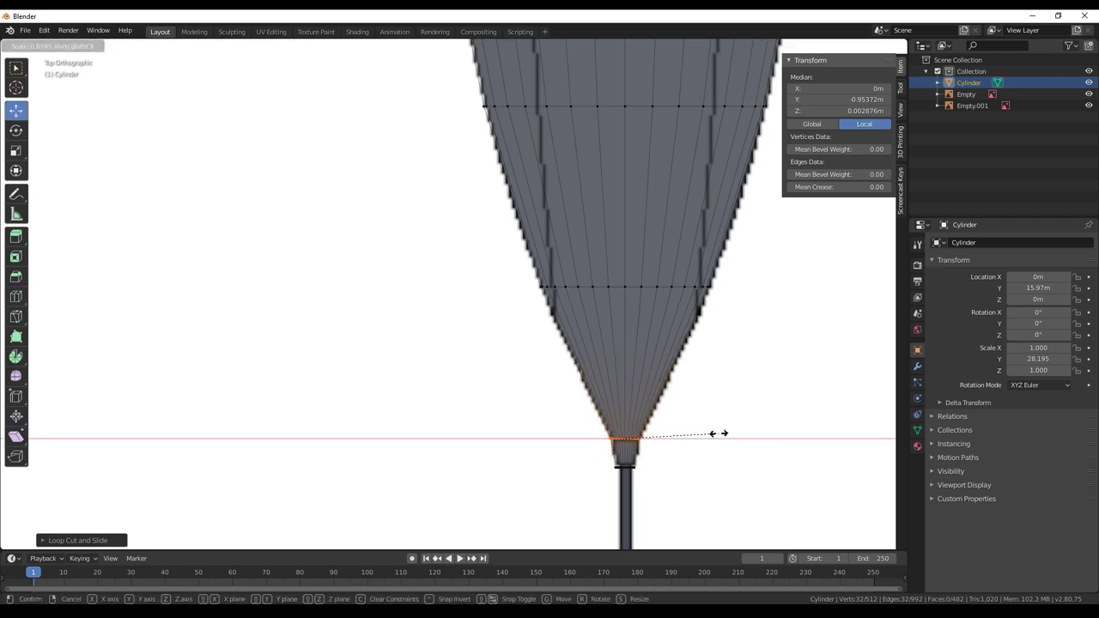
pyautogui.click(715, 434)
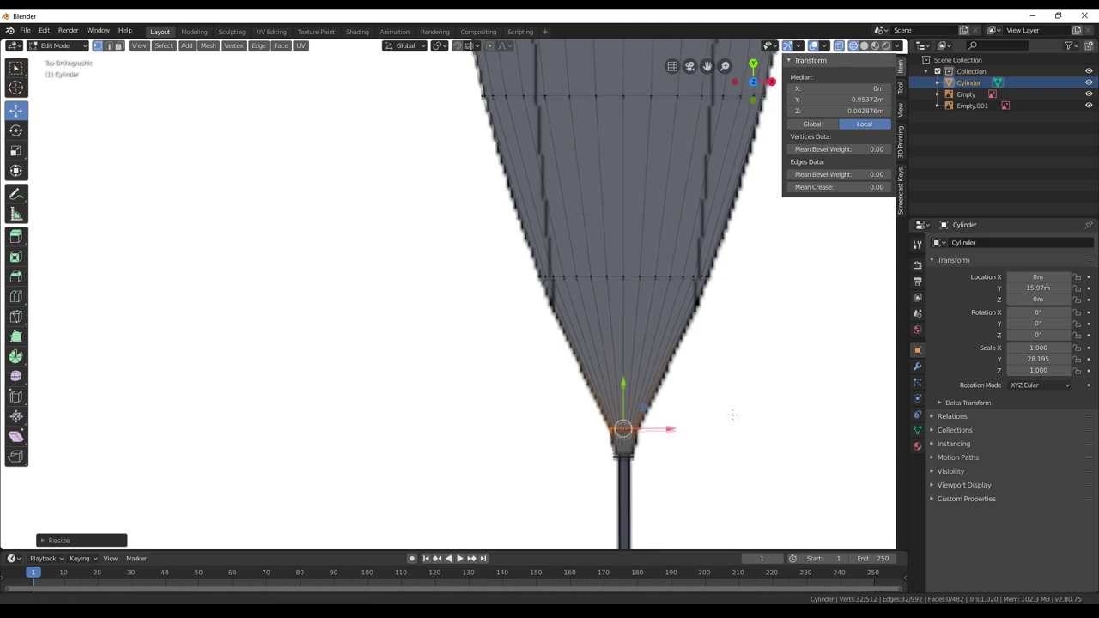
# Switch to face selection and select the end face that caps the nose tip
pyautogui.keyDown('shift'); pyautogui.moveTo(731, 417); pyautogui.dragTo(726, 294, button='middle'); pyautogui.keyUp('shift')
pyautogui.keyDown('shift'); pyautogui.moveTo(714, 355); pyautogui.dragTo(713, 291, button='middle'); pyautogui.keyUp('shift')
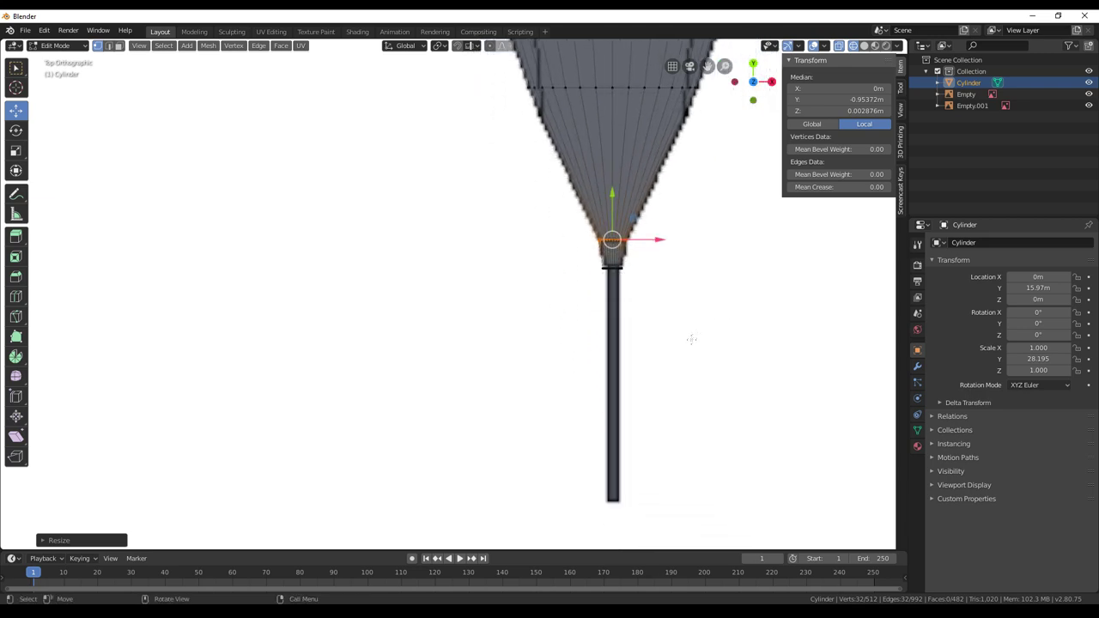
pyautogui.moveTo(688, 343); pyautogui.dragTo(637, 326, button='middle')
pyautogui.click(121, 48)
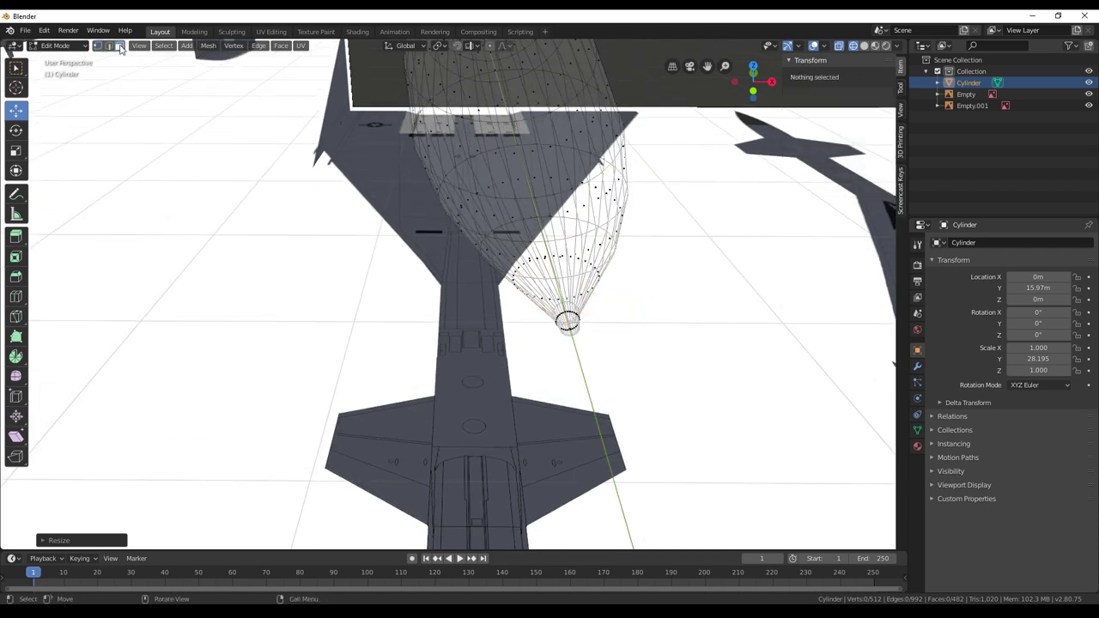
pyautogui.scroll(2, 170, 94)
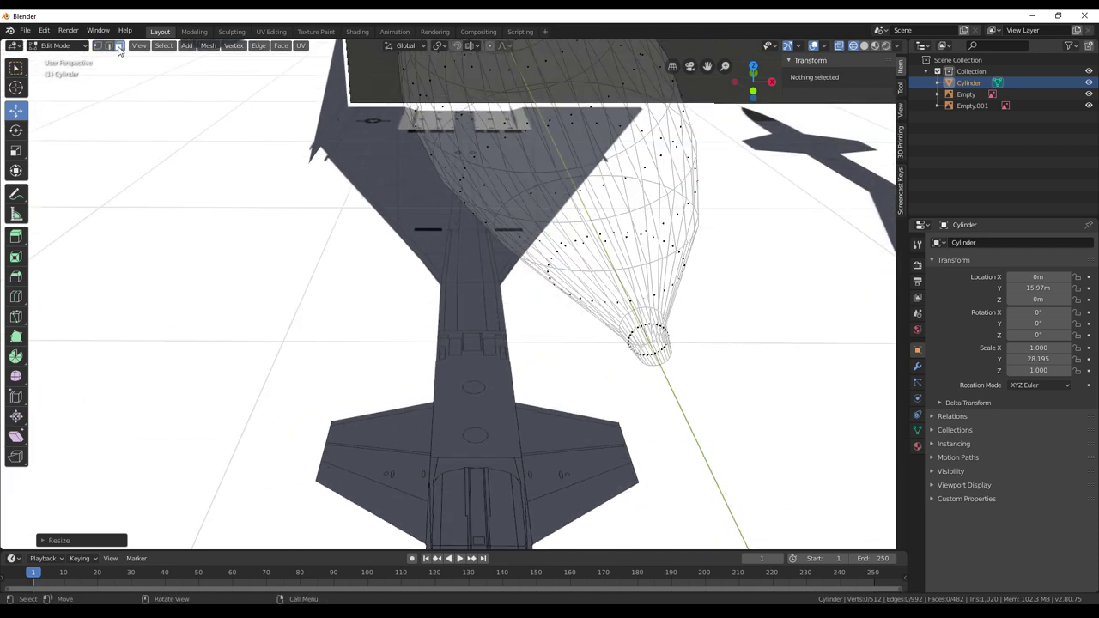
pyautogui.moveTo(122, 52); pyautogui.dragTo(622, 311, button='middle')
pyautogui.rightClick(649, 284)
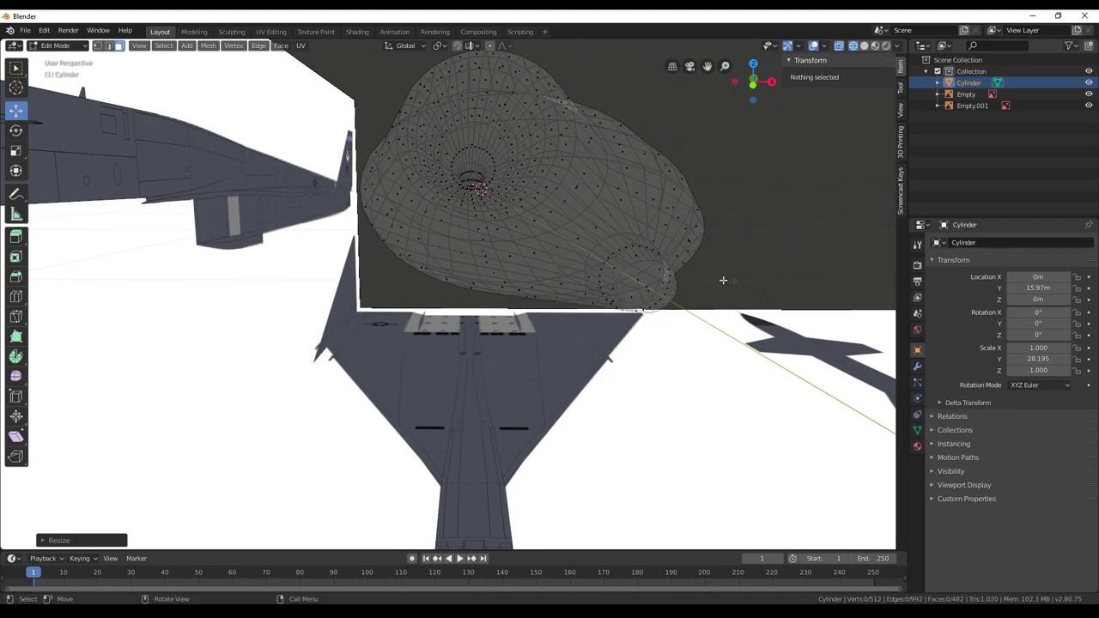
pyautogui.keyDown('alt'); pyautogui.click(649, 286); pyautogui.keyUp('alt')
pyautogui.moveTo(649, 285); pyautogui.dragTo(686, 416, button='middle')
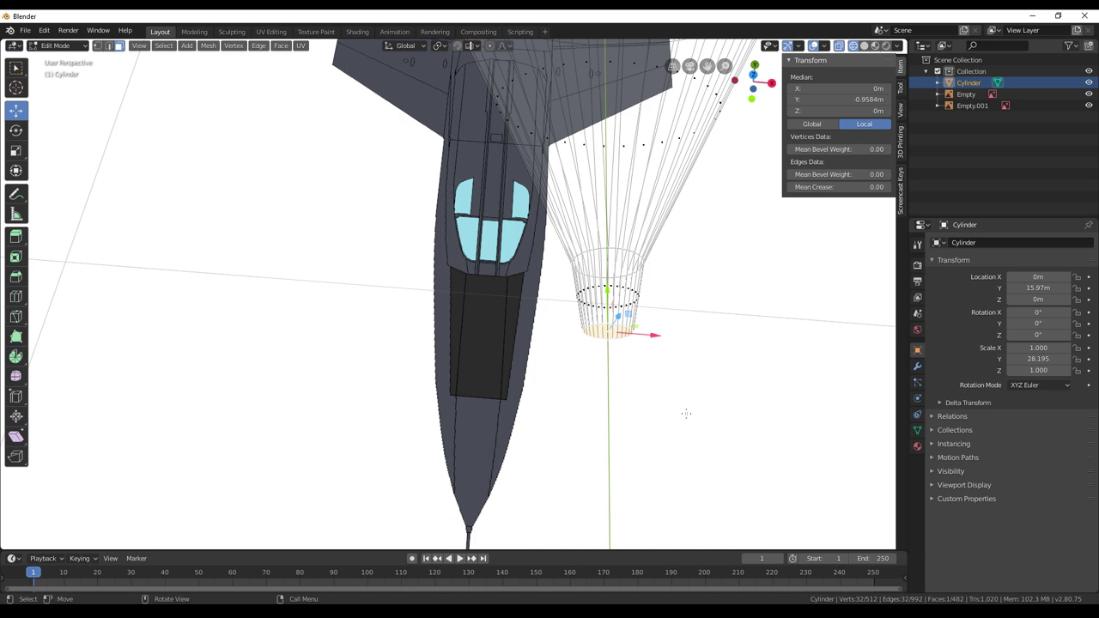
# In top view, extrude the nose tip's end face at the base of the blueprint's probe, leaving the new face in place
pyautogui.press('KP_7')
pyautogui.keyDown('shift'); pyautogui.moveTo(652, 422); pyautogui.dragTo(653, 235, button='middle'); pyautogui.keyUp('shift')
pyautogui.scroll(-2, 653, 251)
pyautogui.keyDown('shift'); pyautogui.moveTo(633, 393); pyautogui.dragTo(643, 317, button='middle'); pyautogui.keyUp('shift')
pyautogui.press('e')
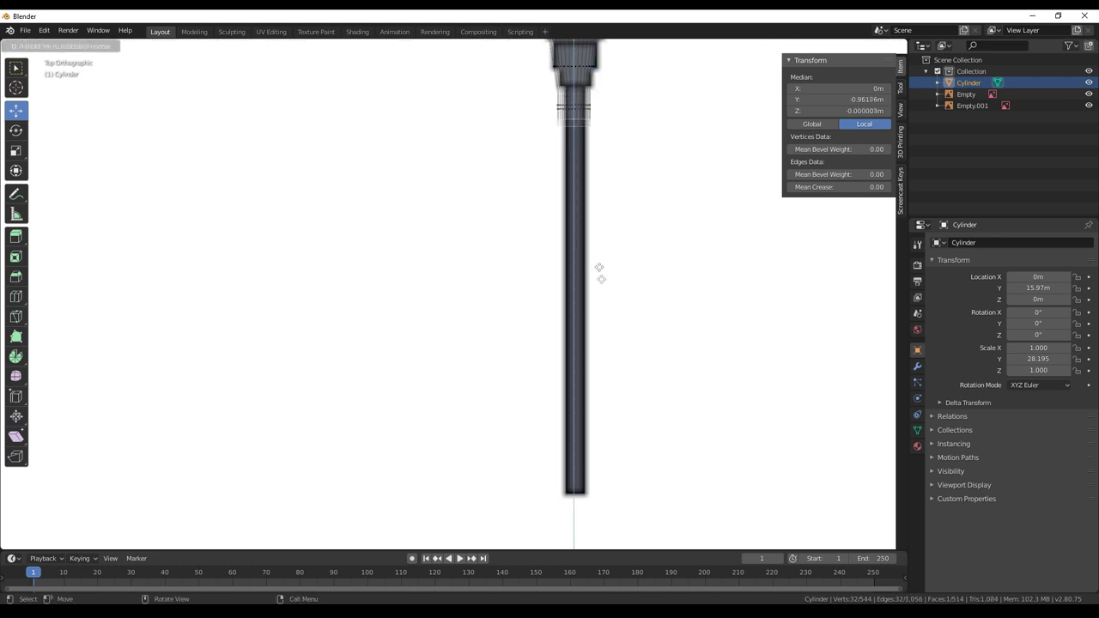
pyautogui.rightClick(610, 498)
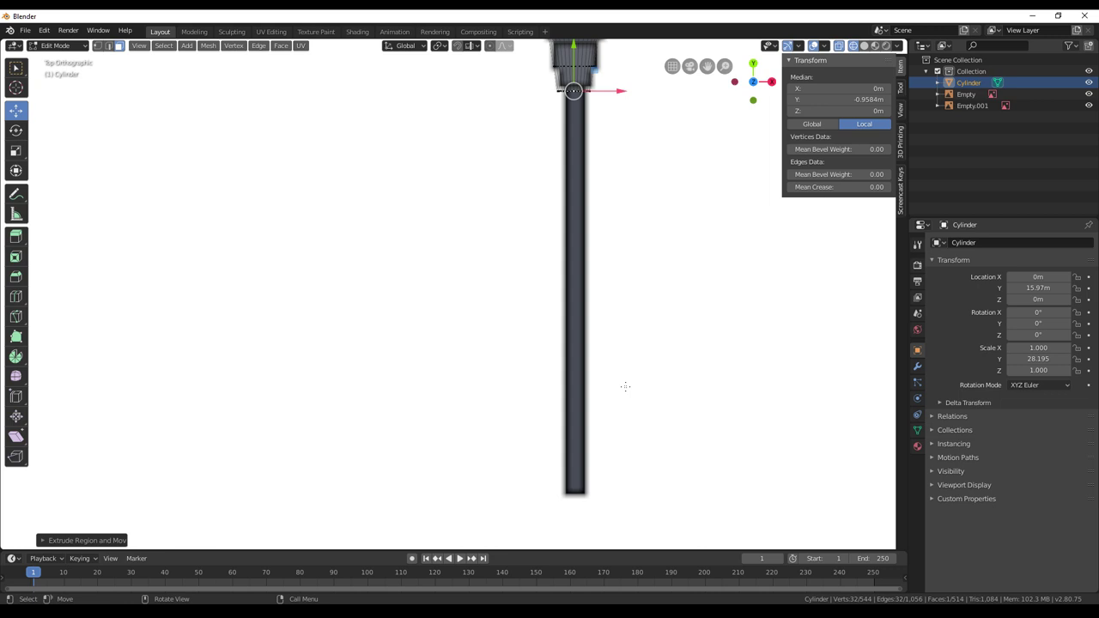
# Undo the last extrusion and move the nose tip's end face along Y to about -0.958 m, at the blueprint collar's edge
pyautogui.hotkey('ctrl', 'z')
pyautogui.keyDown('shift'); pyautogui.moveTo(623, 270); pyautogui.dragTo(610, 444, button='middle'); pyautogui.keyUp('shift')
pyautogui.scroll(3, 625, 361)
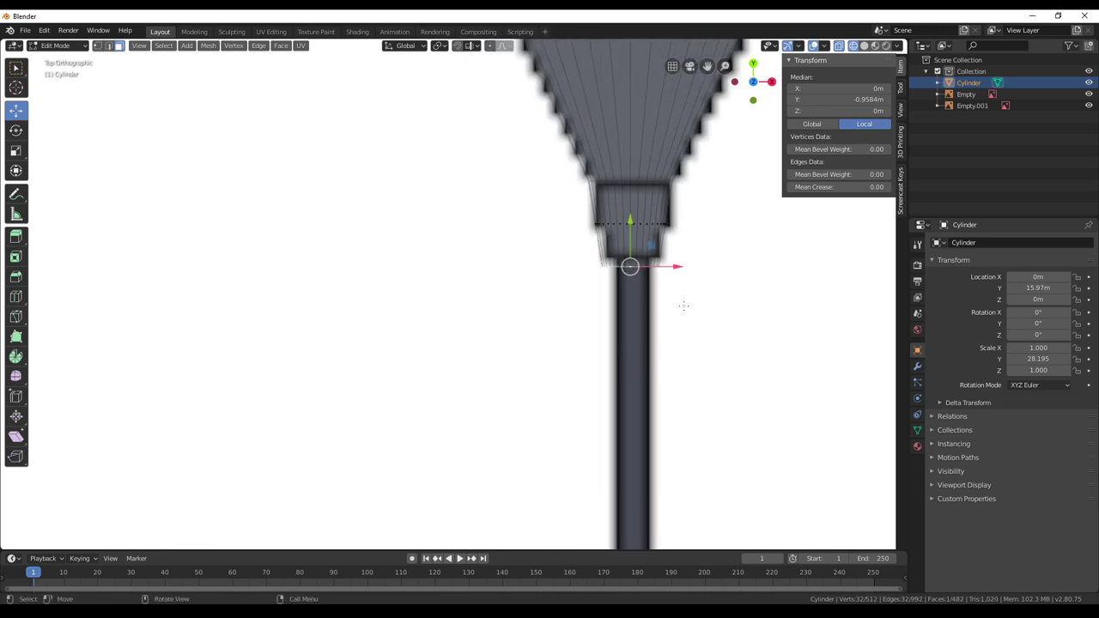
pyautogui.press('g')
pyautogui.press('y')
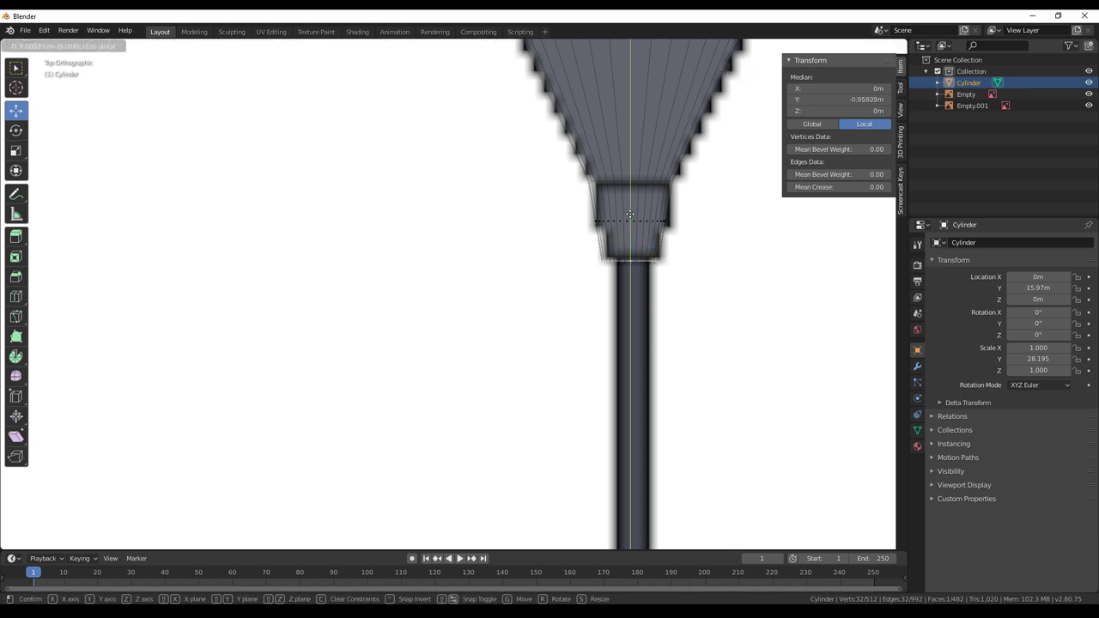
pyautogui.click(629, 213)
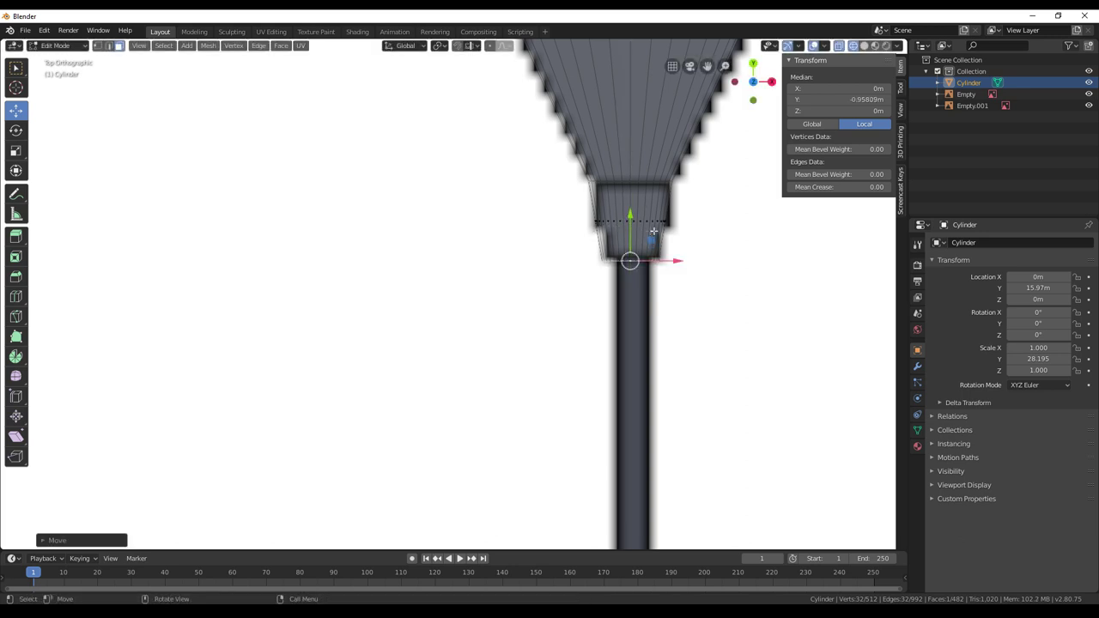
pyautogui.keyDown('shift'); pyautogui.moveTo(706, 247); pyautogui.dragTo(670, 280, button='middle'); pyautogui.keyUp('shift')
pyautogui.scroll(1, 670, 280)
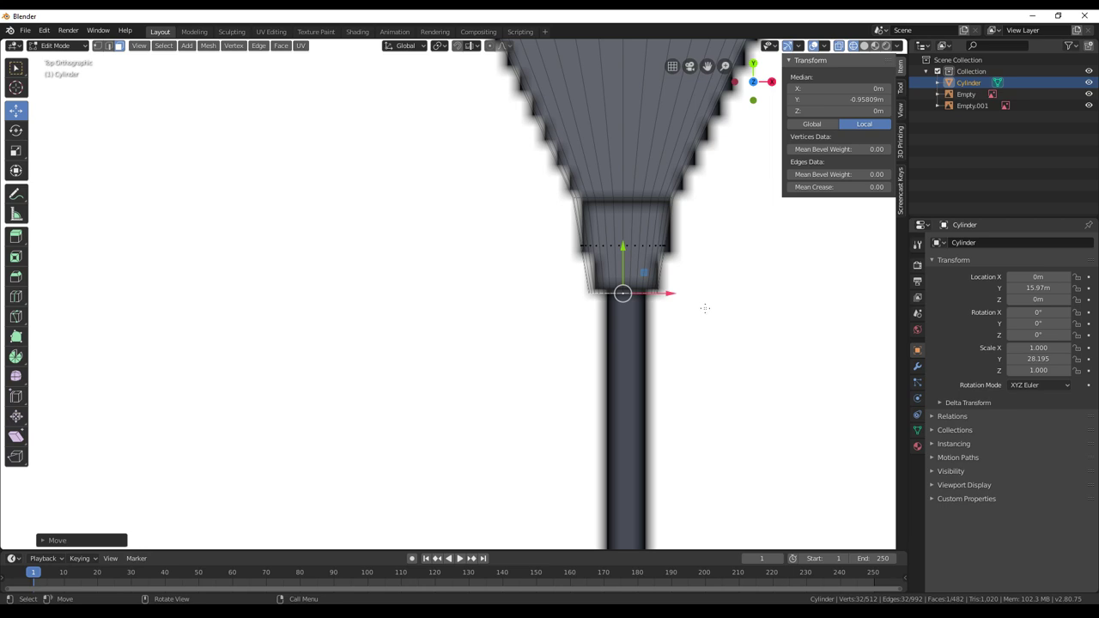
# Inset the nose tip's end face slightly and scale the inner face down a little
pyautogui.moveTo(703, 312); pyautogui.dragTo(707, 264, button='middle')
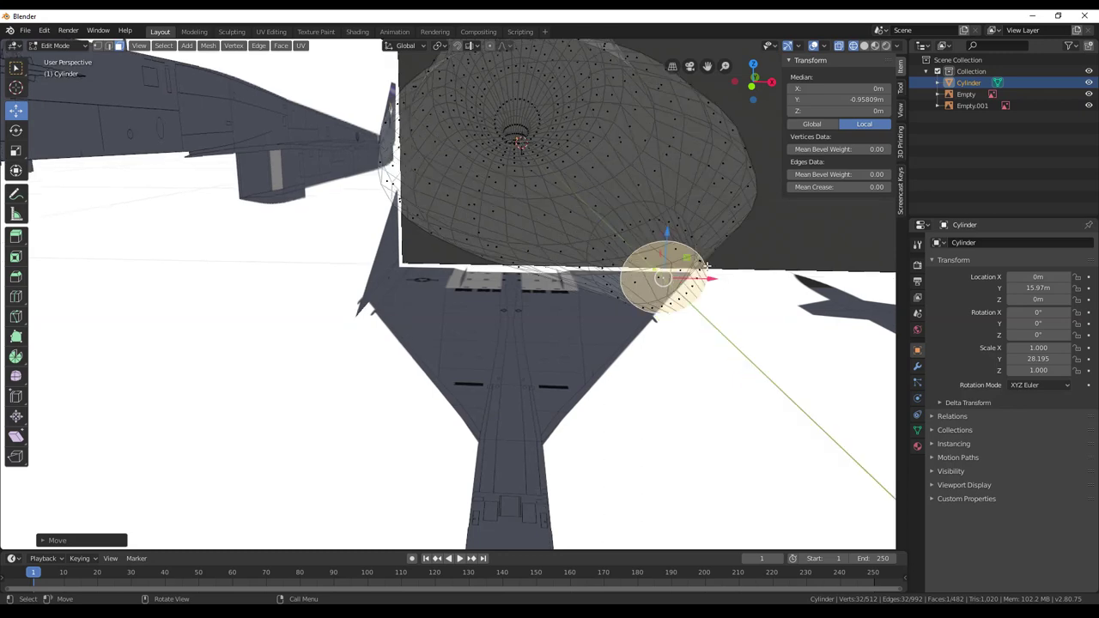
pyautogui.press('i')
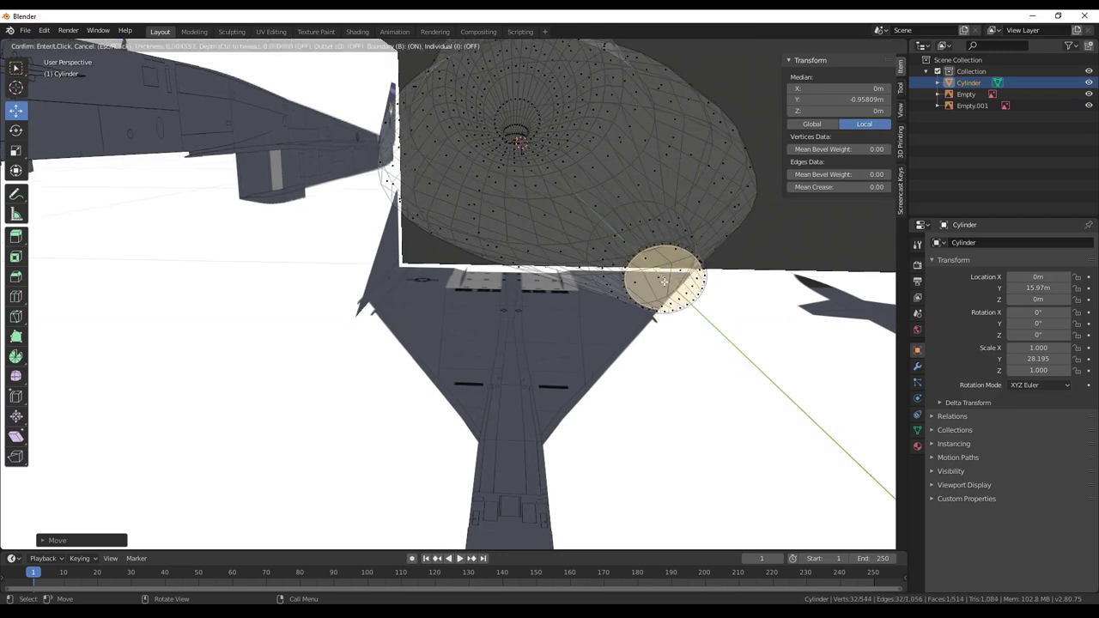
pyautogui.click(661, 276)
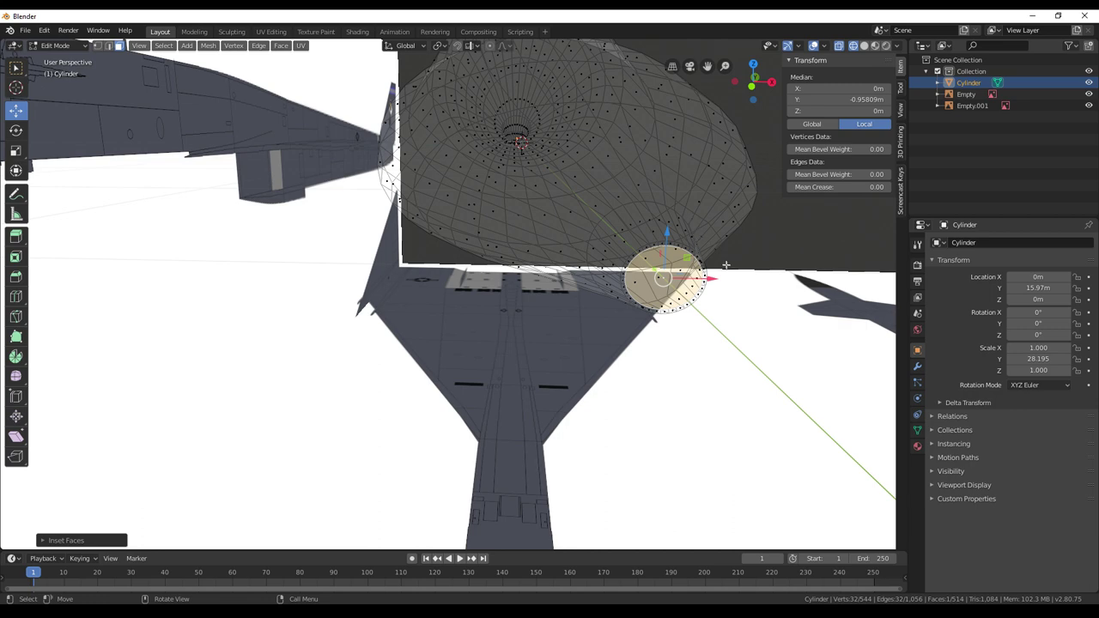
pyautogui.press('s')
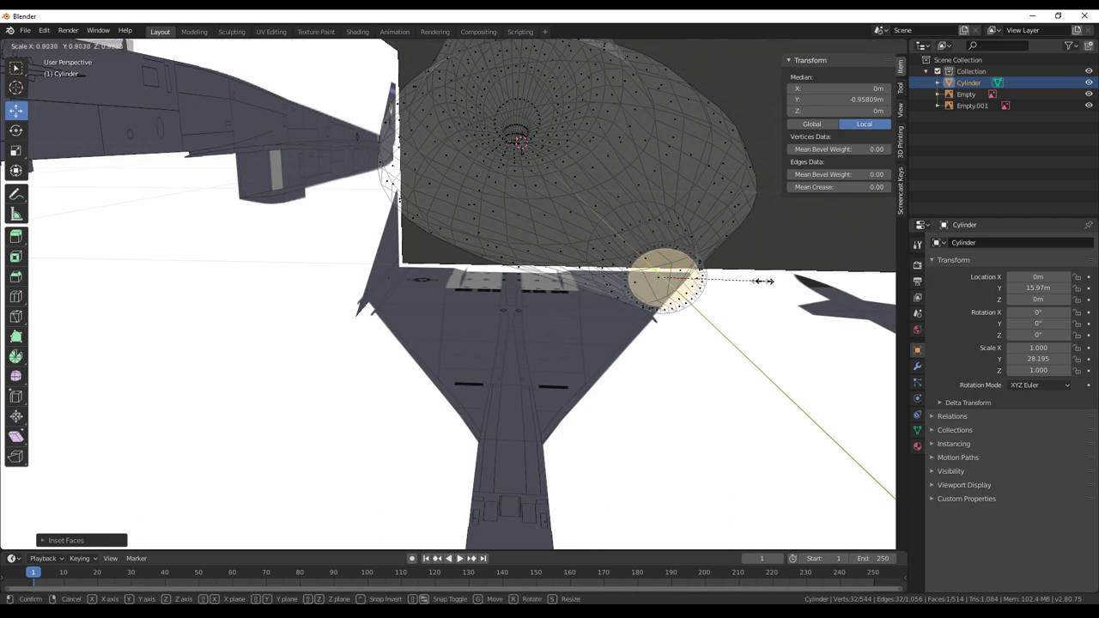
pyautogui.click(752, 280)
pyautogui.moveTo(739, 252); pyautogui.dragTo(692, 354, button='middle')
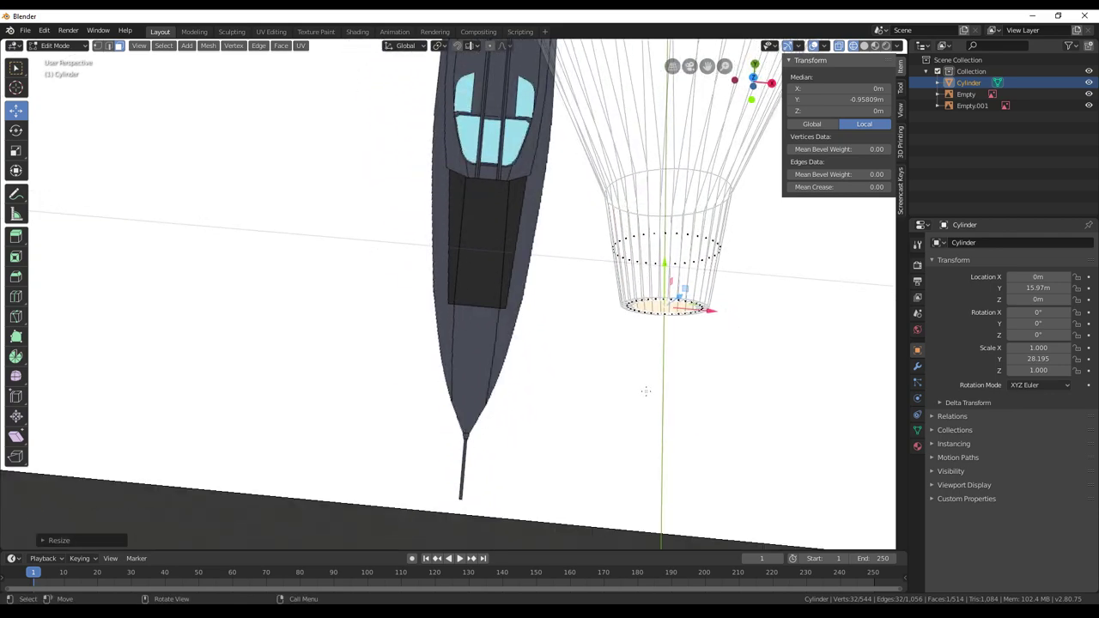
# In top view, extrude the inner face along the blueprint's probe to its tip at about Y -0.996 m
pyautogui.press('KP_7')
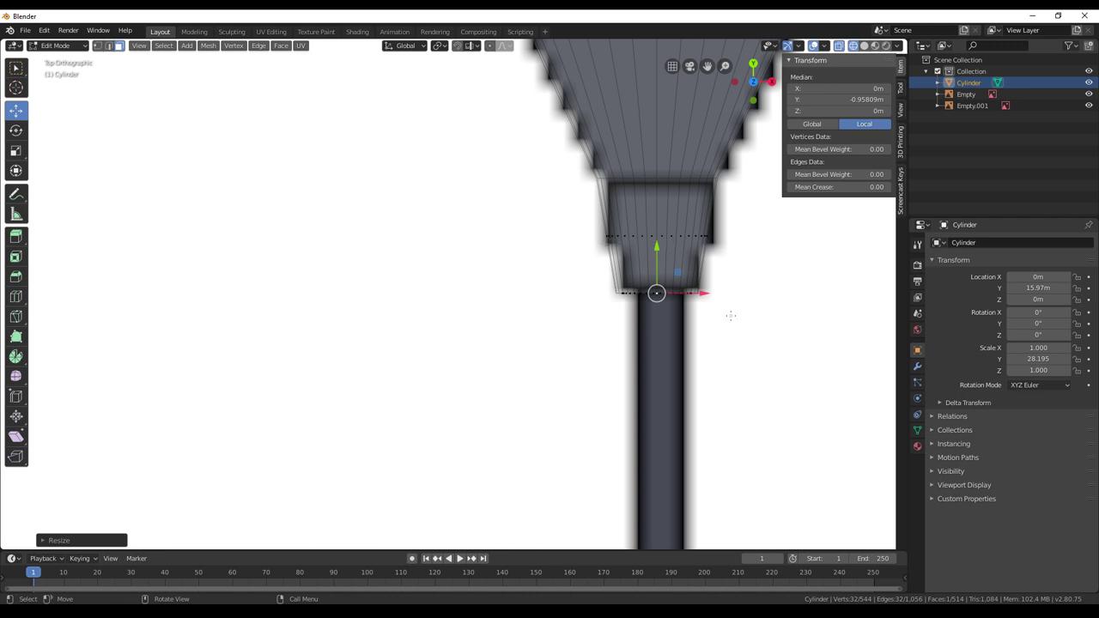
pyautogui.keyDown('shift'); pyautogui.moveTo(731, 315); pyautogui.dragTo(644, 159, button='middle'); pyautogui.keyUp('shift')
pyautogui.scroll(-4, 635, 185)
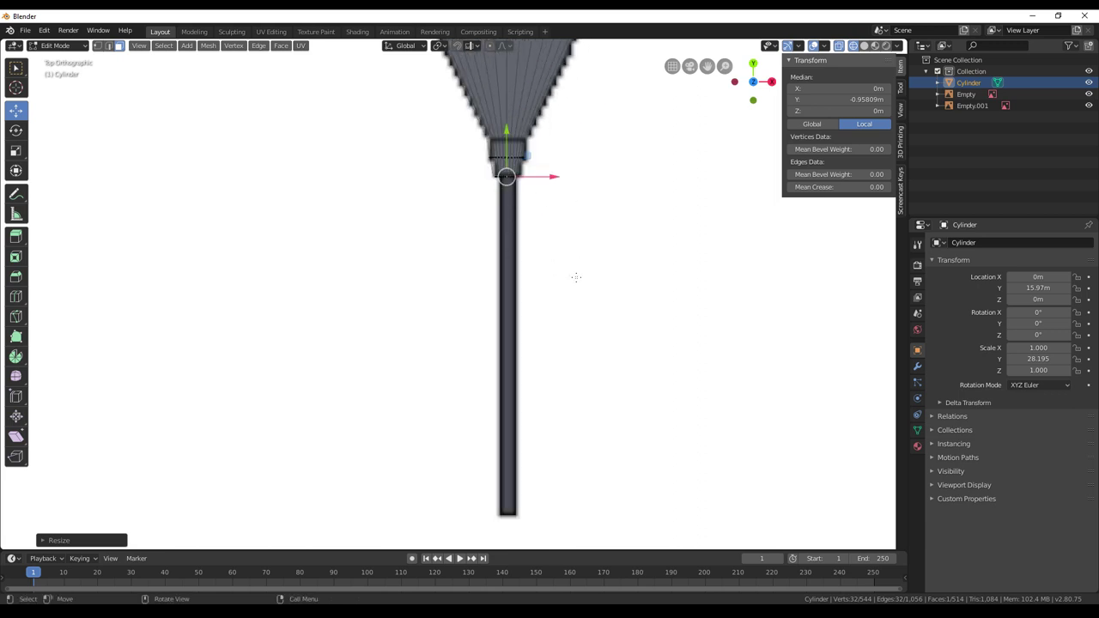
pyautogui.press('e')
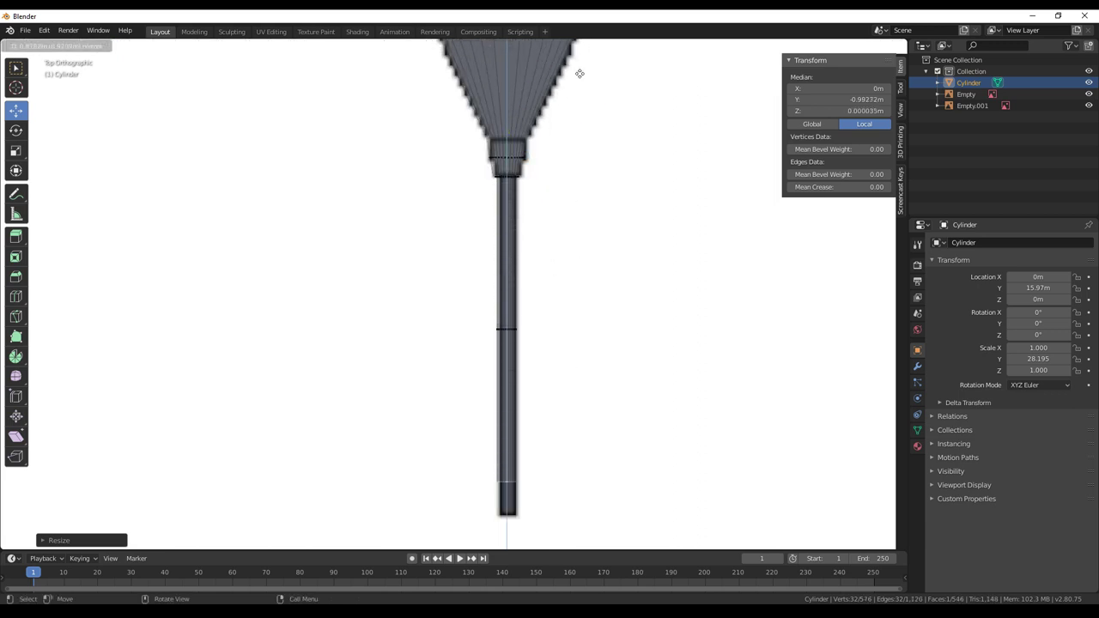
pyautogui.click(581, 105)
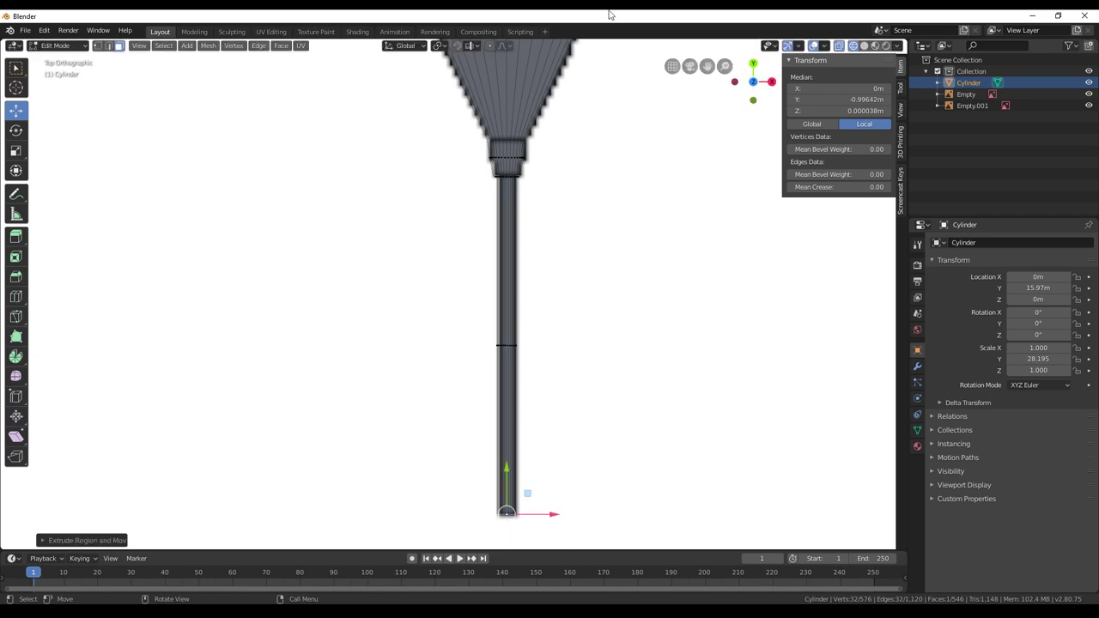
# Switch the viewport to solid shading and examine the fuselage with its nose probe in perspective
pyautogui.moveTo(649, 173); pyautogui.dragTo(477, 193, button='middle')
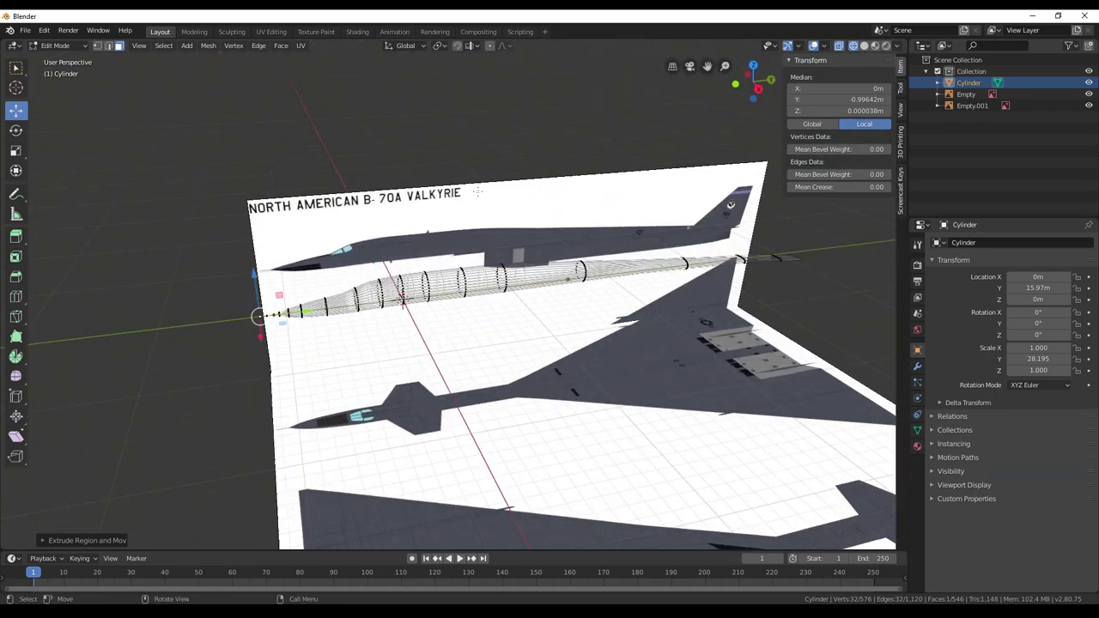
pyautogui.press('z')
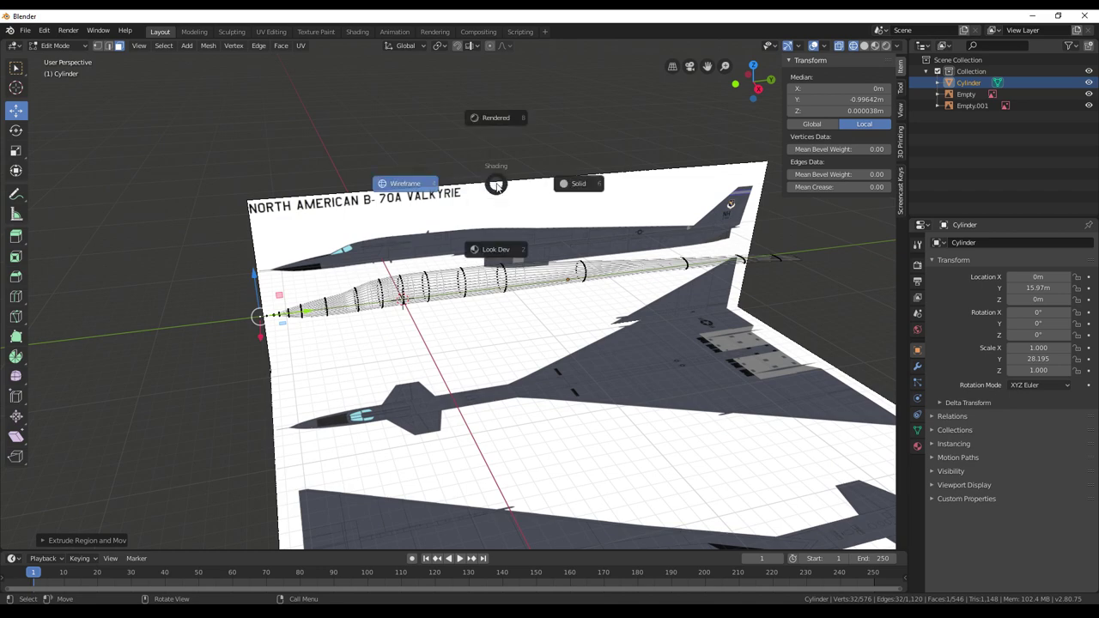
pyautogui.press('6')
pyautogui.moveTo(538, 243); pyautogui.dragTo(702, 316, button='middle')
pyautogui.scroll(5, 561, 305)
pyautogui.scroll(2, 616, 304)
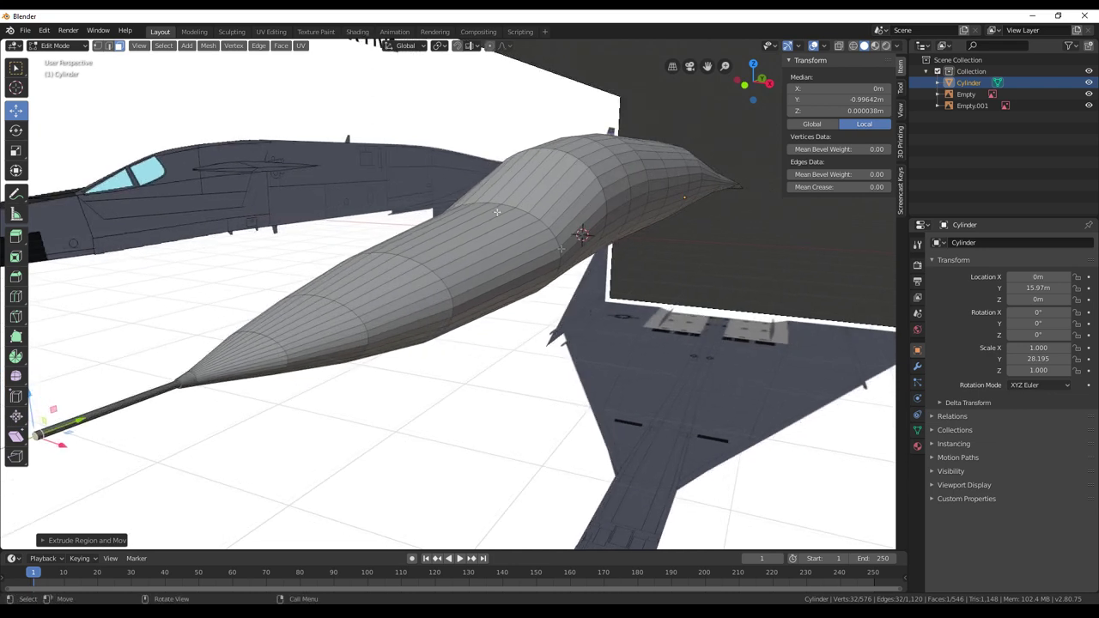
# Return to Object Mode and shade the fuselage cylinder smooth
pyautogui.press('Tab')
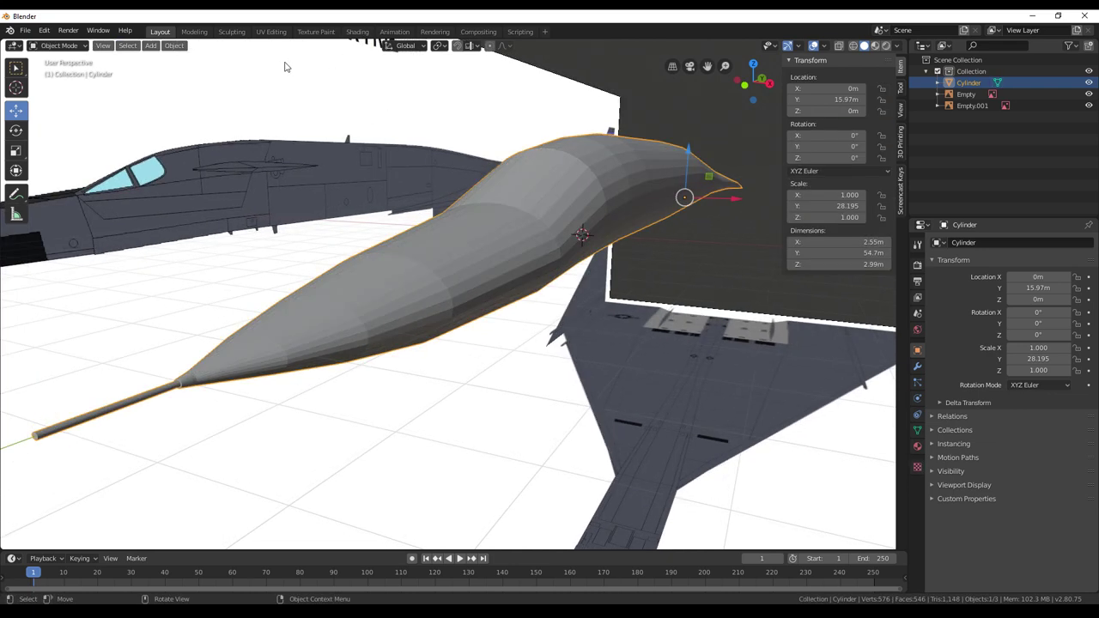
pyautogui.click(174, 45)
pyautogui.moveTo(221, 85)
pyautogui.click(199, 274)
pyautogui.moveTo(245, 275); pyautogui.dragTo(573, 339, button='middle')
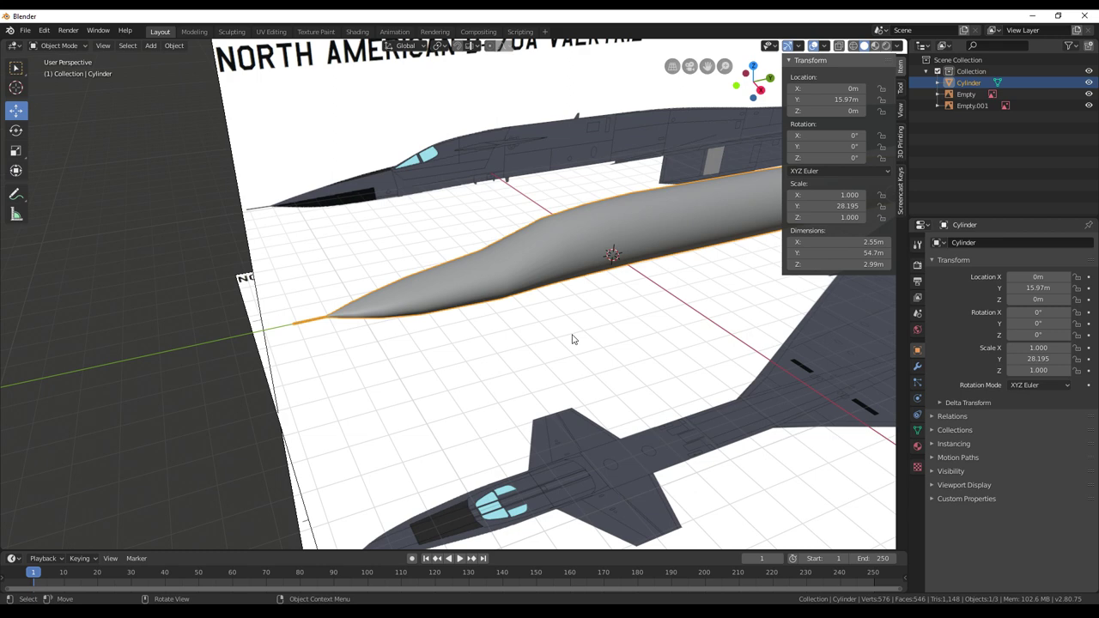
# Switch to wireframe shading in top view and examine the fuselage mesh over the blueprint's cockpit windows
pyautogui.press('z')
pyautogui.press('4')
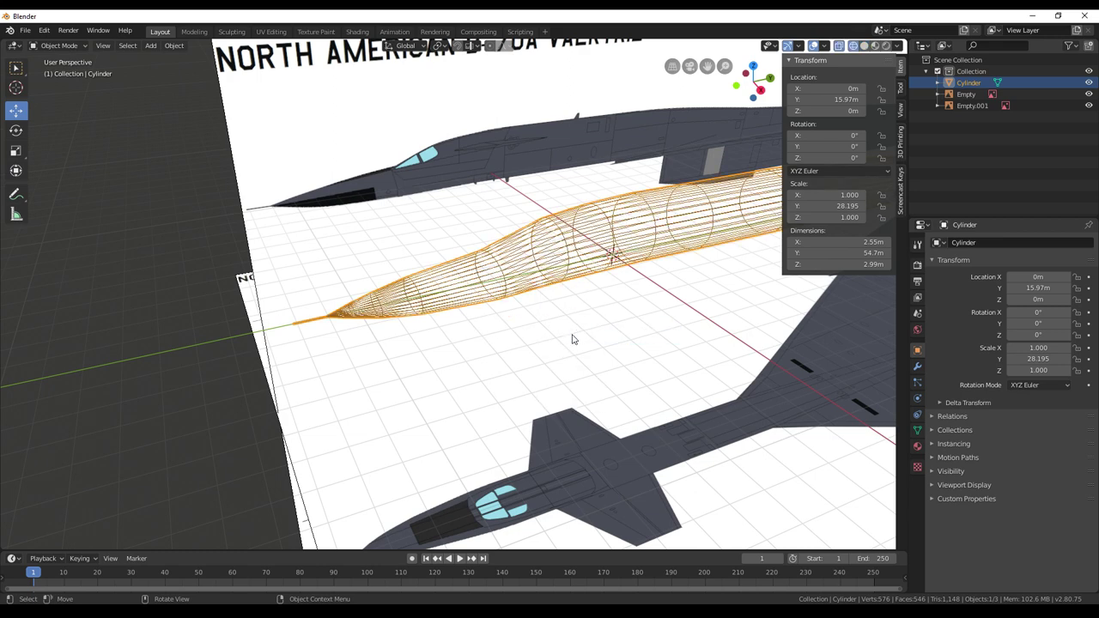
pyautogui.press('KP_7')
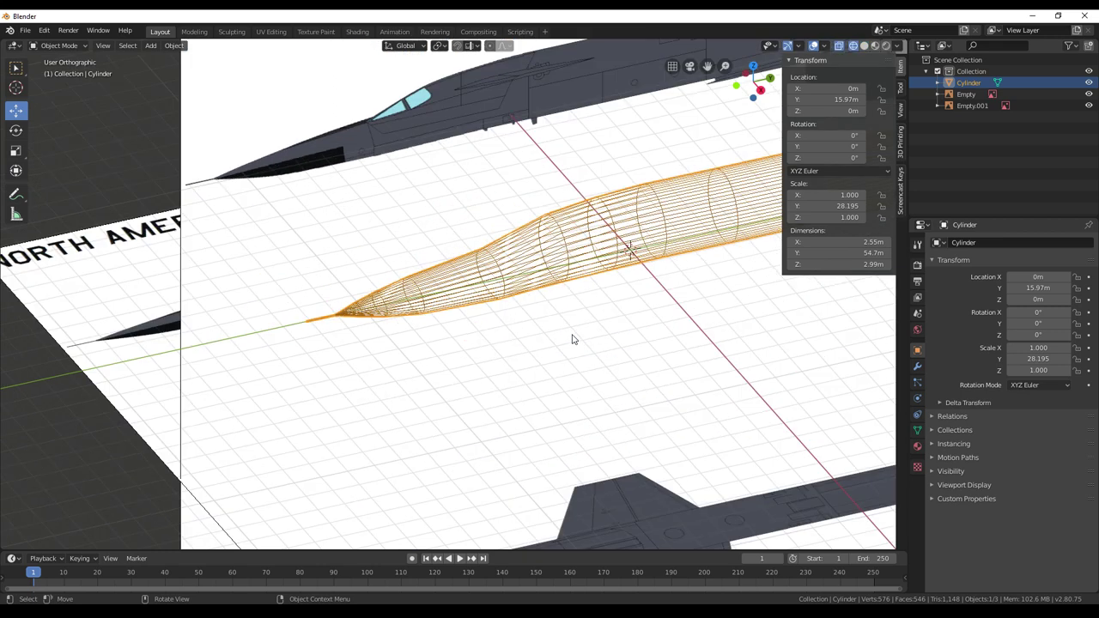
pyautogui.scroll(5, 529, 311)
pyautogui.keyDown('shift'); pyautogui.moveTo(557, 177); pyautogui.dragTo(544, 240, button='middle'); pyautogui.keyUp('shift')
pyautogui.scroll(4, 631, 306)
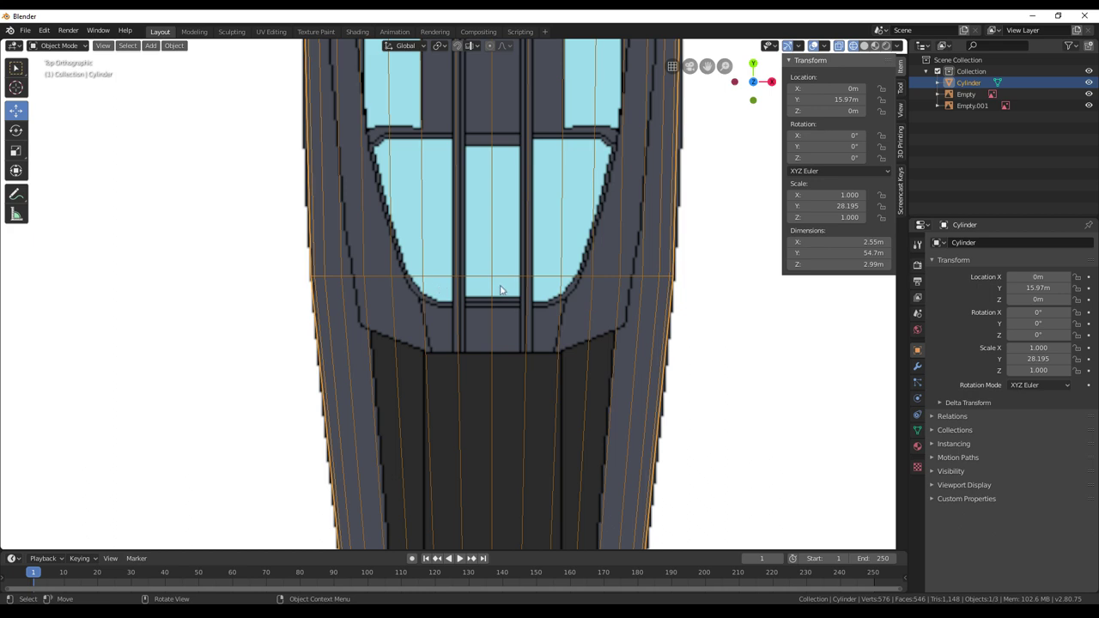
pyautogui.scroll(-6, 546, 297)
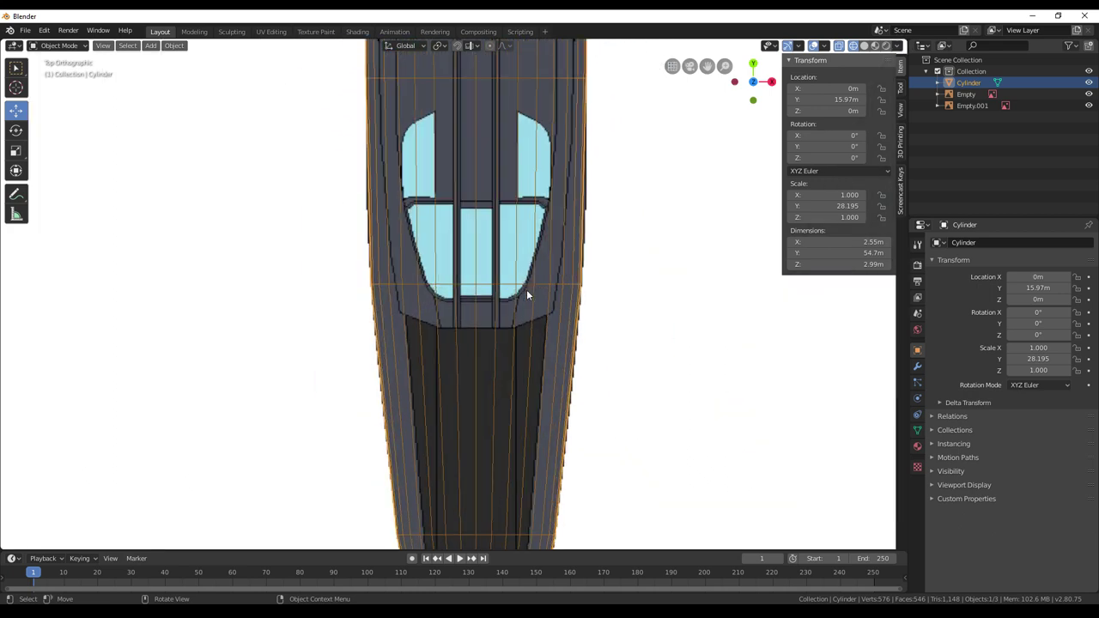
pyautogui.scroll(-3, 527, 294)
pyautogui.scroll(3, 526, 295)
pyautogui.scroll(2, 526, 294)
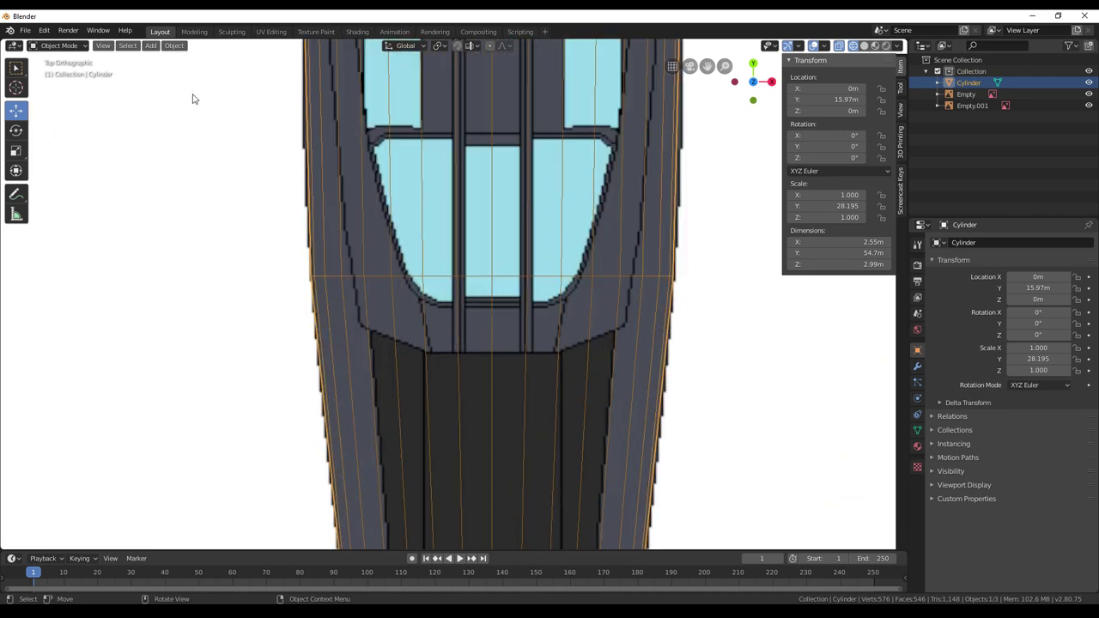
# In Edit Mode, add a loop cut at about Y -0.770 m, where the cockpit surround meets the dark nose panel
pyautogui.press('Tab')
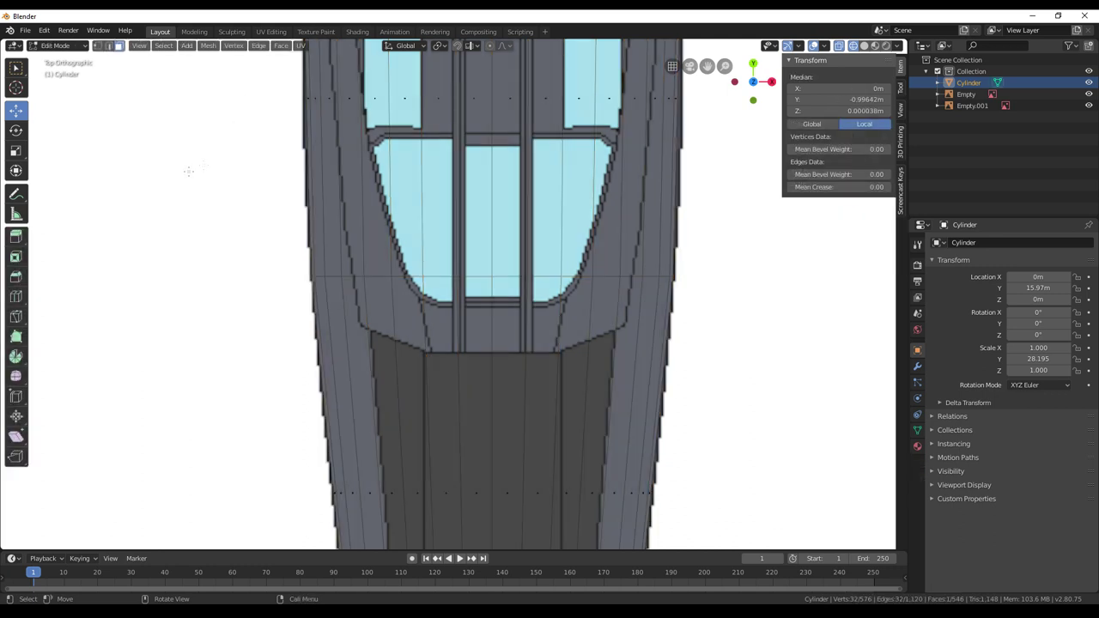
pyautogui.click(17, 297)
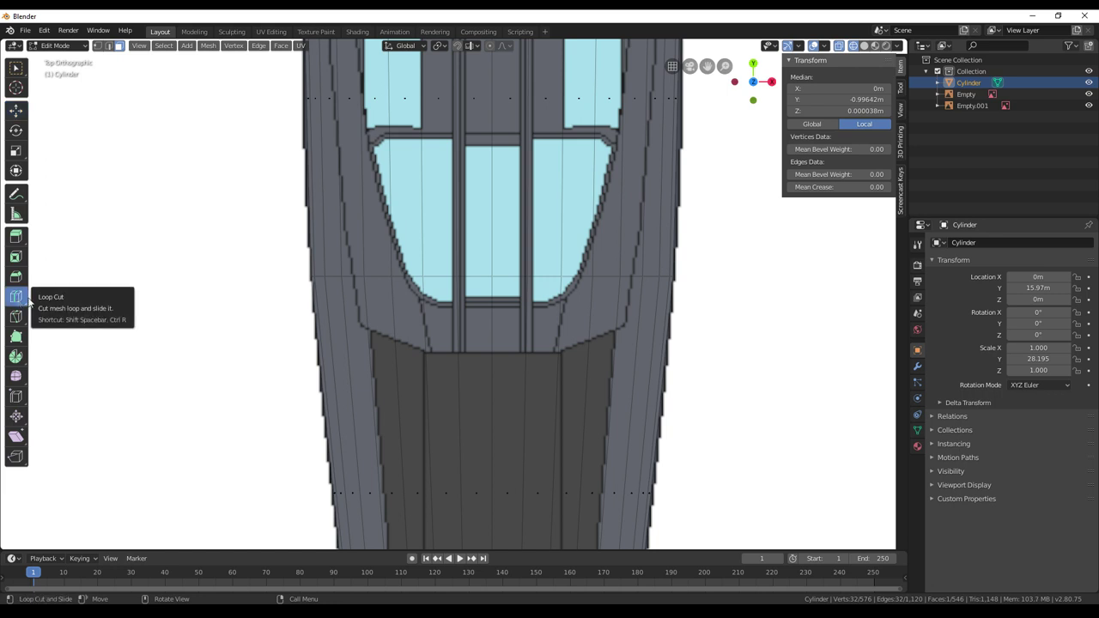
pyautogui.moveTo(495, 338); pyautogui.dragTo(514, 198)
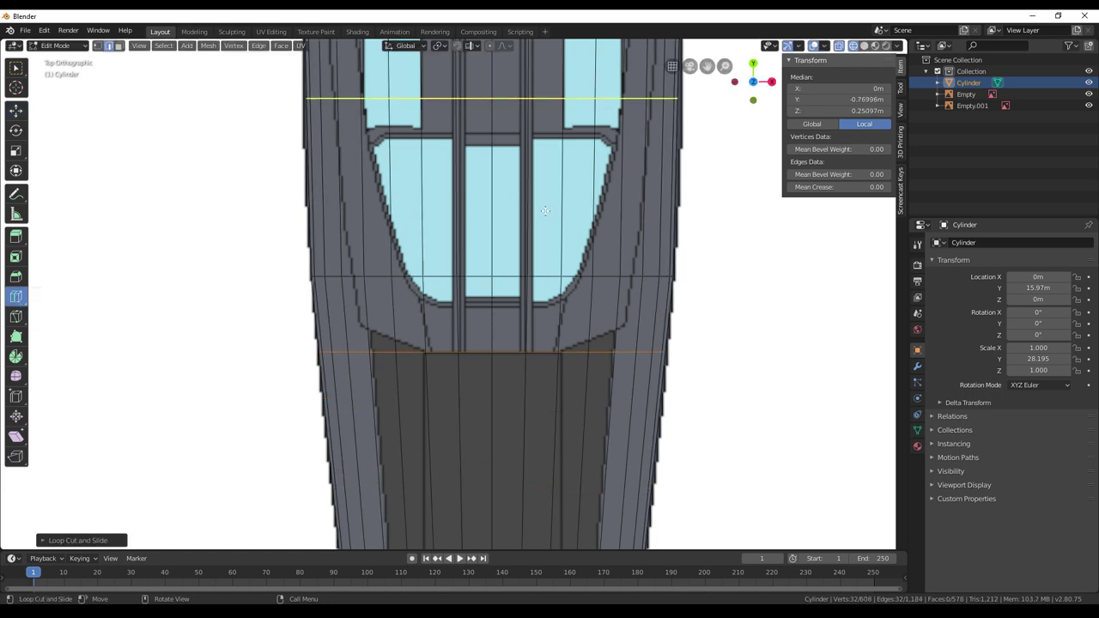
pyautogui.keyDown('shift'); pyautogui.moveTo(548, 211); pyautogui.dragTo(527, 457, button='middle'); pyautogui.keyUp('shift')
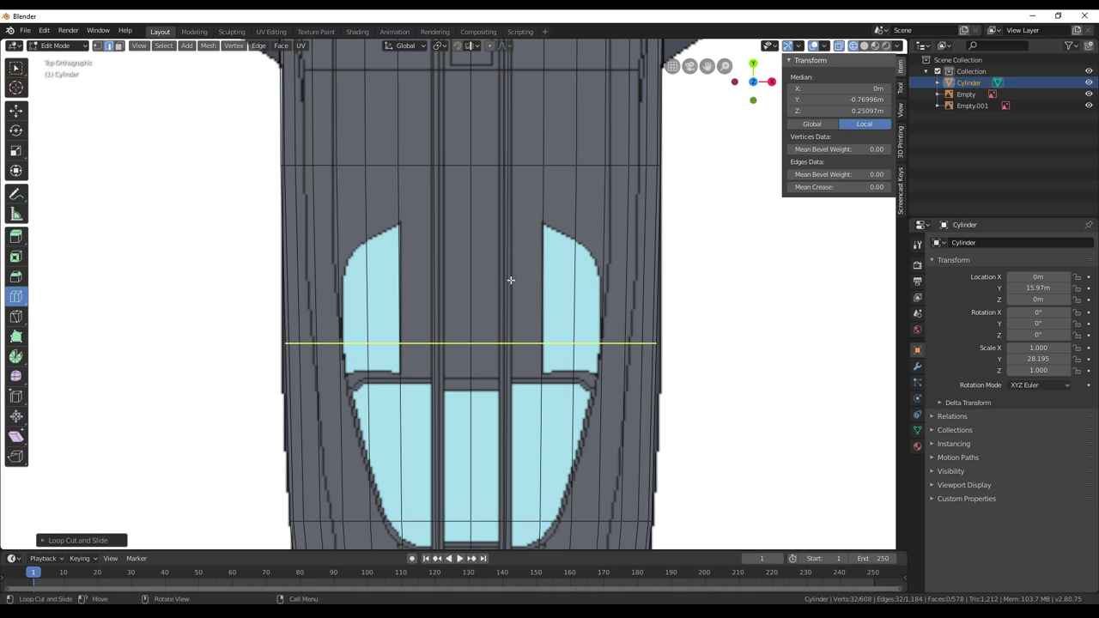
pyautogui.keyDown('shift'); pyautogui.moveTo(517, 275); pyautogui.dragTo(543, 118, button='middle'); pyautogui.keyUp('shift')
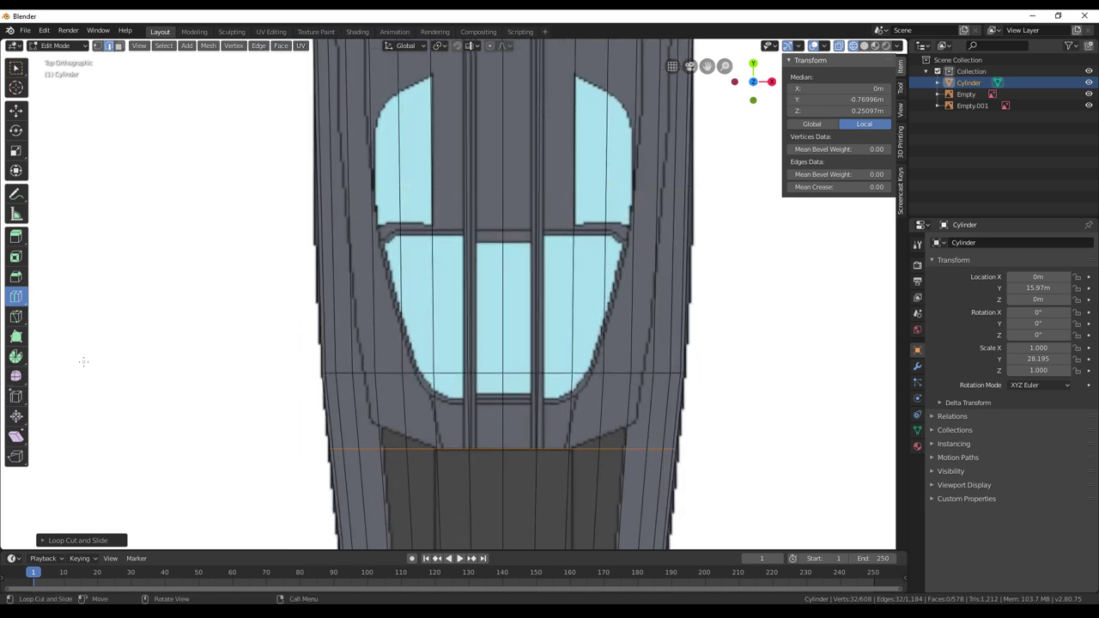
# In vertex selection, knife-cut from the new loop along the slanted upper edge of the dark nose panel on the -X side
pyautogui.click(16, 316)
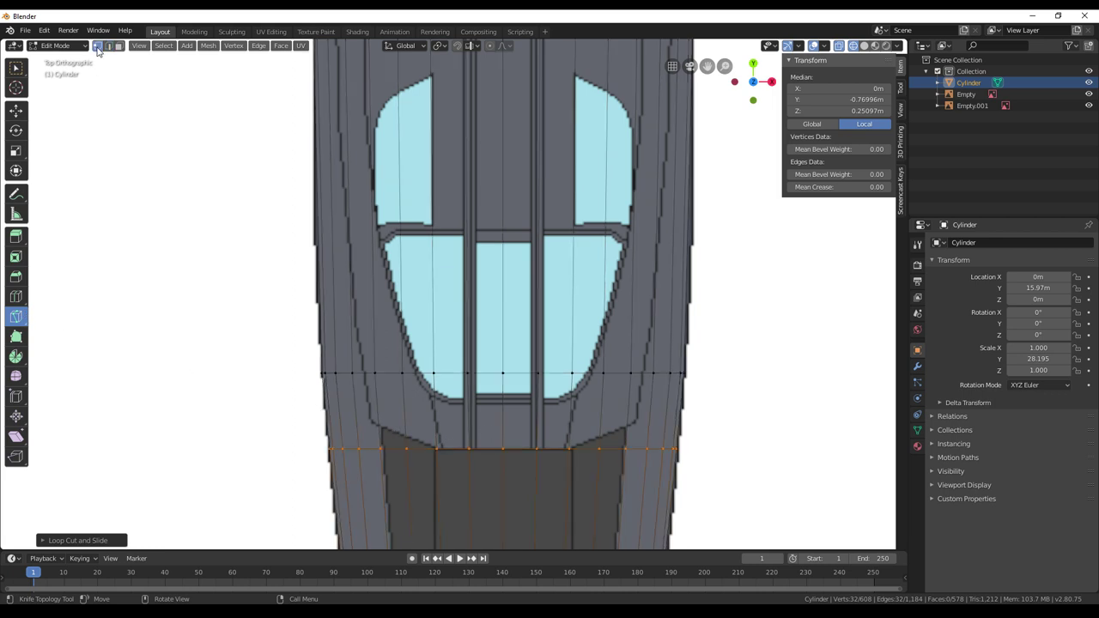
pyautogui.click(437, 448)
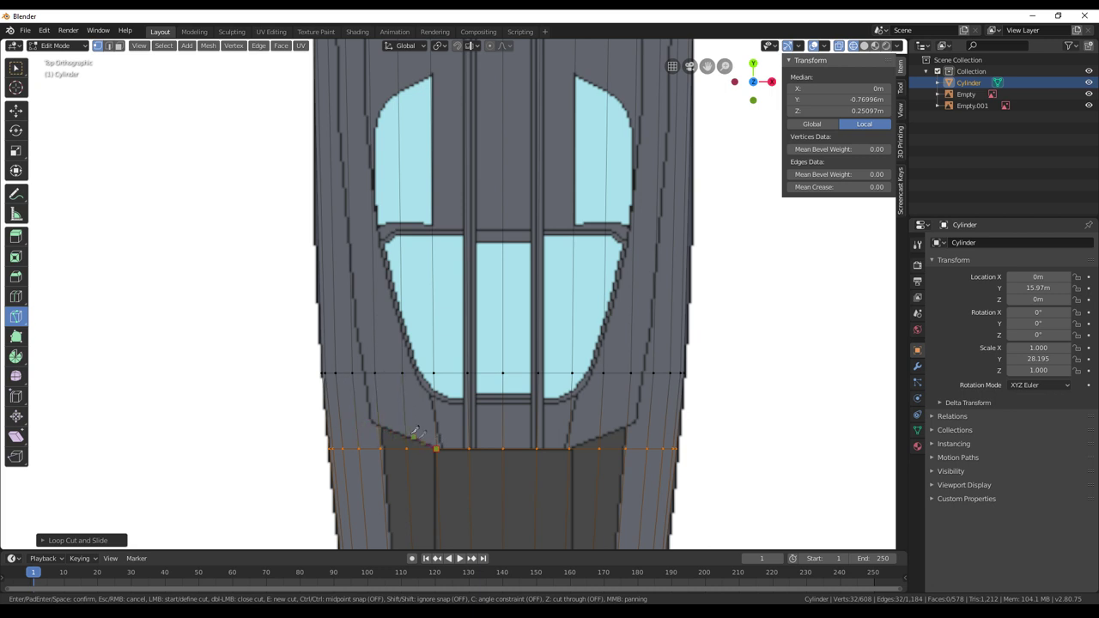
pyautogui.click(356, 413)
pyautogui.press('Return')
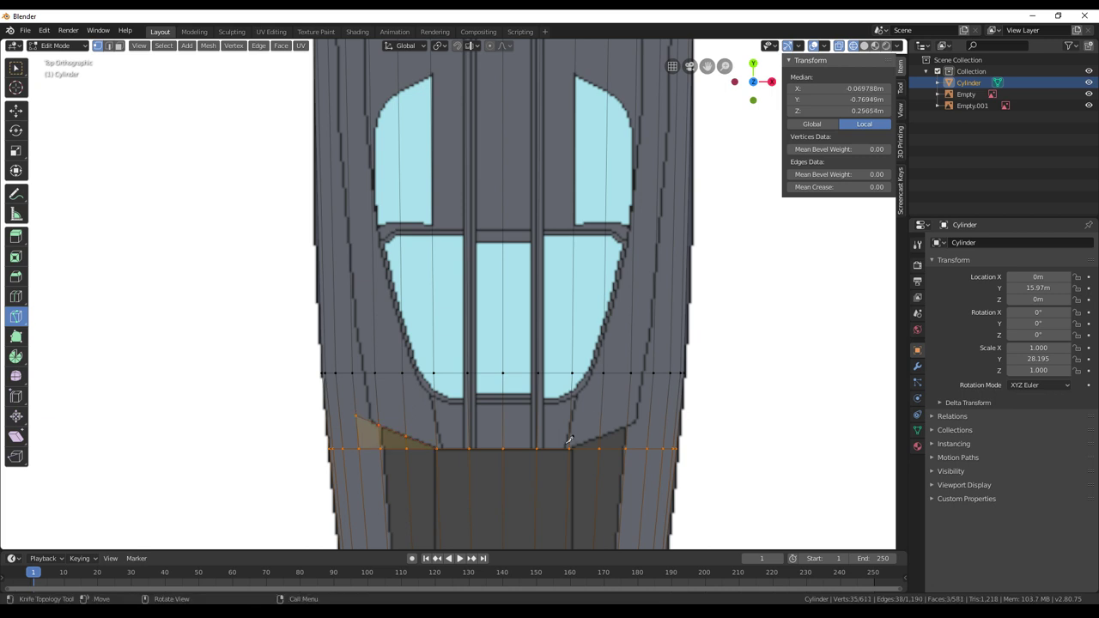
# Knife-cut the matching slanted panel edge on the +X side and the fairing lines running back along both sides of the cockpit
pyautogui.click(569, 448)
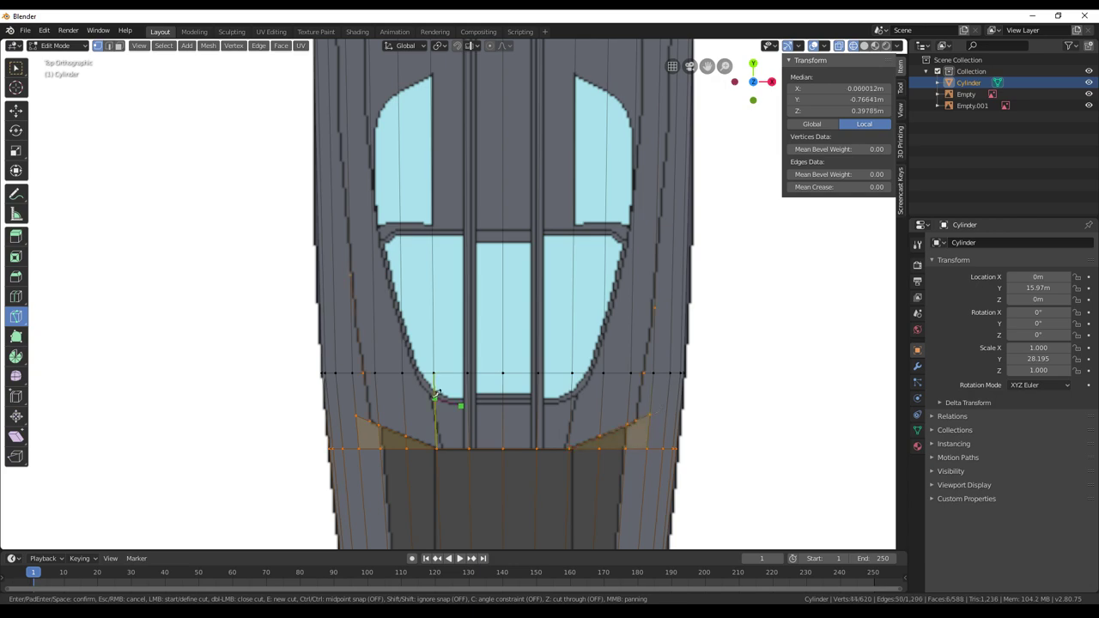
pyautogui.press('Escape')
pyautogui.moveTo(569, 426); pyautogui.dragTo(396, 320, button='middle')
pyautogui.moveTo(571, 367); pyautogui.dragTo(608, 393, button='middle')
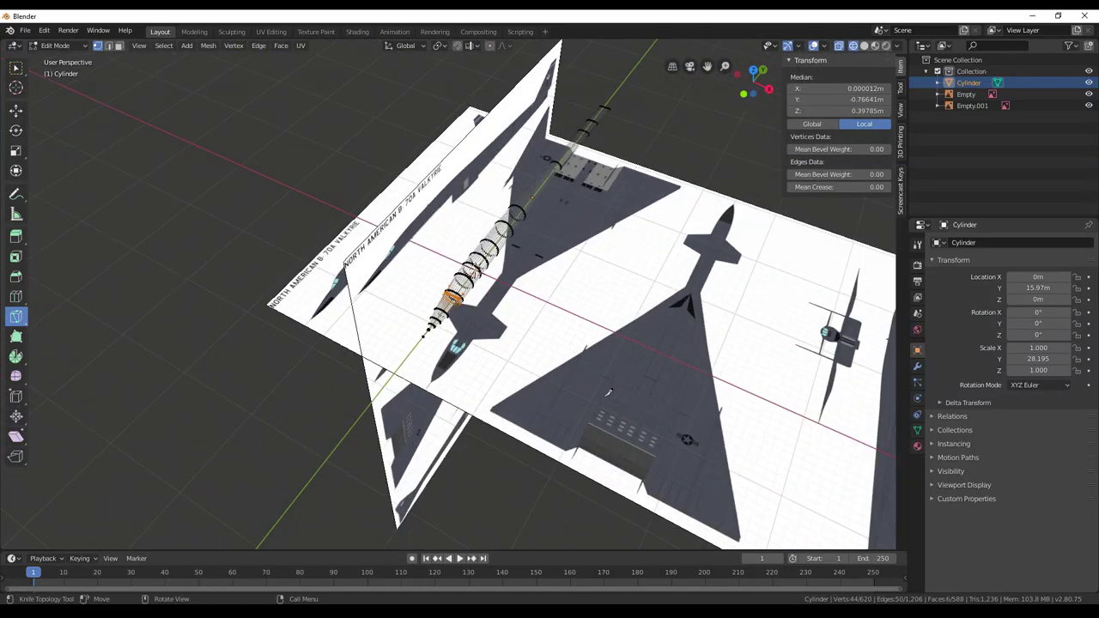
pyautogui.scroll(5, 599, 384)
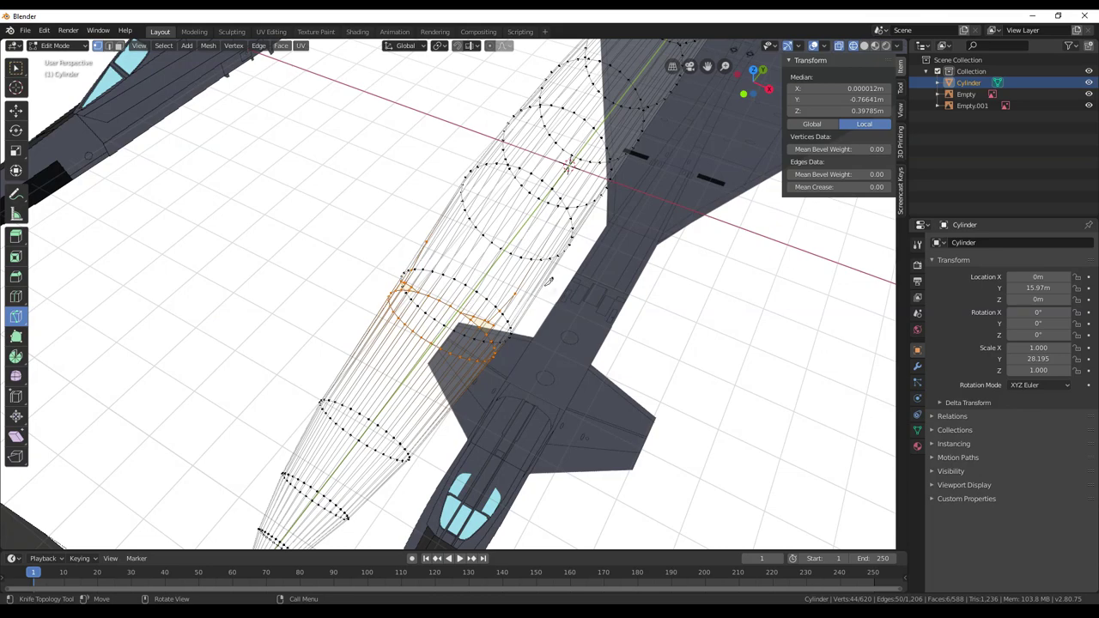
pyautogui.scroll(-3, 554, 297)
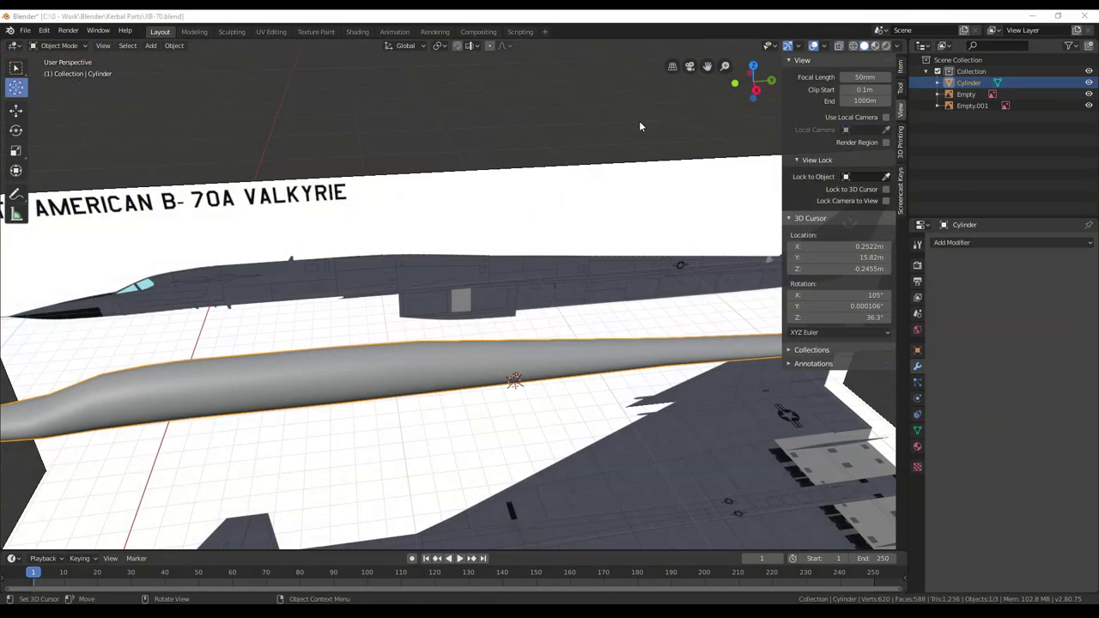
# Set the 3D cursor's location to 0 m on X, Y and Z
pyautogui.click(639, 121)
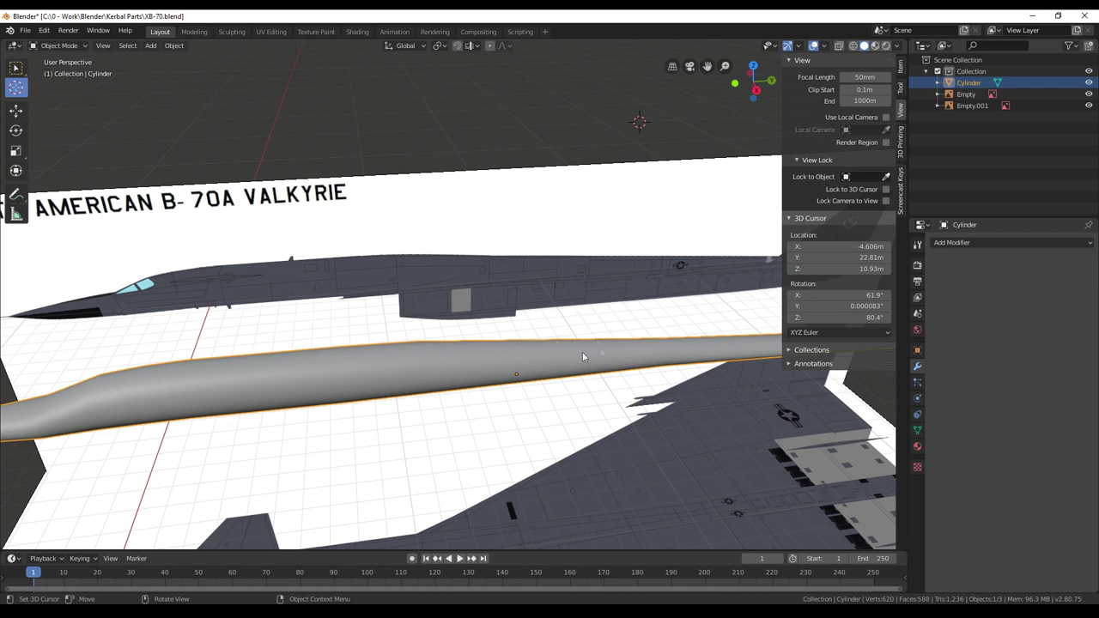
pyautogui.click(867, 246)
pyautogui.write('0')
pyautogui.press('Return')
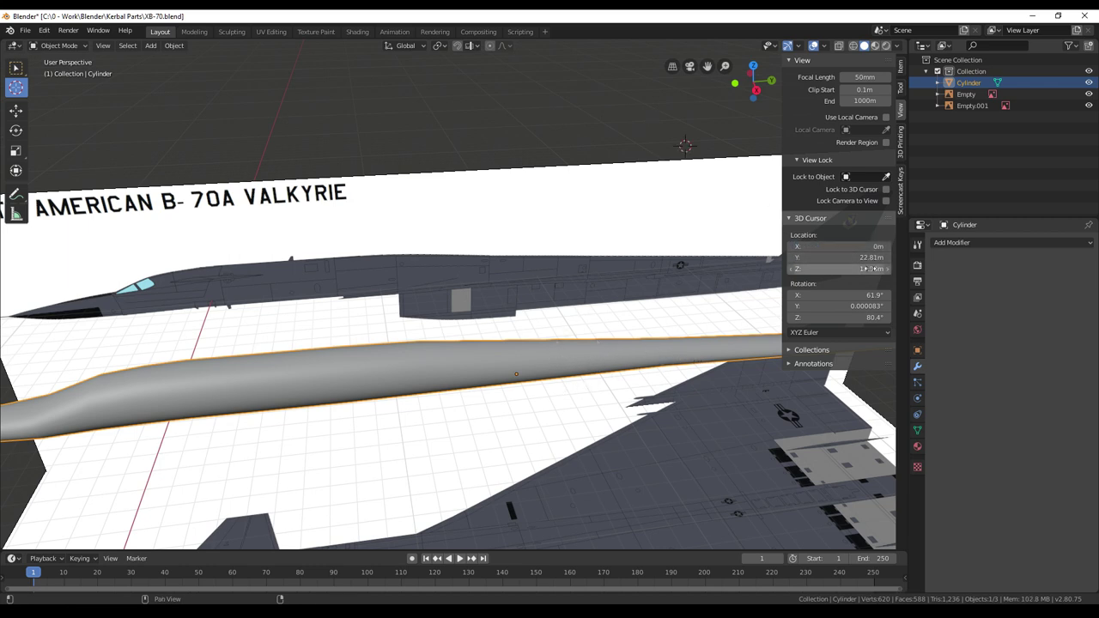
pyautogui.click(868, 257)
pyautogui.write('0')
pyautogui.press('Return')
pyautogui.click(873, 269)
pyautogui.write('0')
pyautogui.press('Return')
# Set the 3D cursor's rotation to 0° on all three axes
pyautogui.click(867, 295)
pyautogui.write('0')
pyautogui.press('Tab')
pyautogui.write('0')
pyautogui.press('Tab')
pyautogui.write('0')
pyautogui.press('Return')
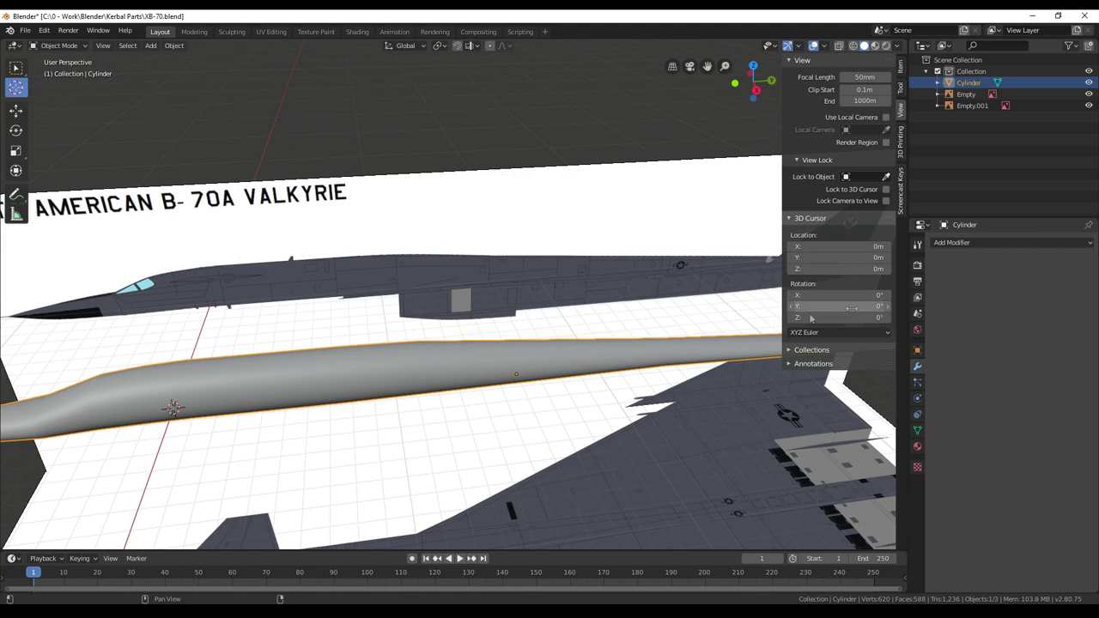
# Add a 2 m cube mesh at the world origin and move it about 11.9 m back along Y
pyautogui.moveTo(538, 329); pyautogui.dragTo(460, 344, button='middle')
pyautogui.scroll(-5, 553, 301)
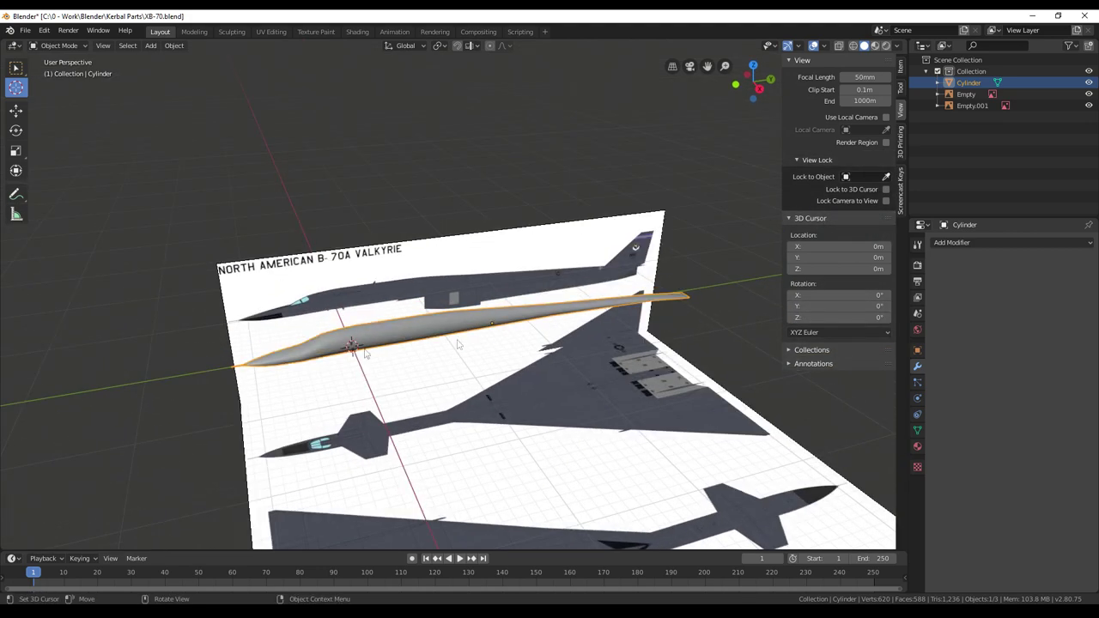
pyautogui.moveTo(532, 344); pyautogui.dragTo(510, 329, button='middle')
pyautogui.scroll(2, 515, 328)
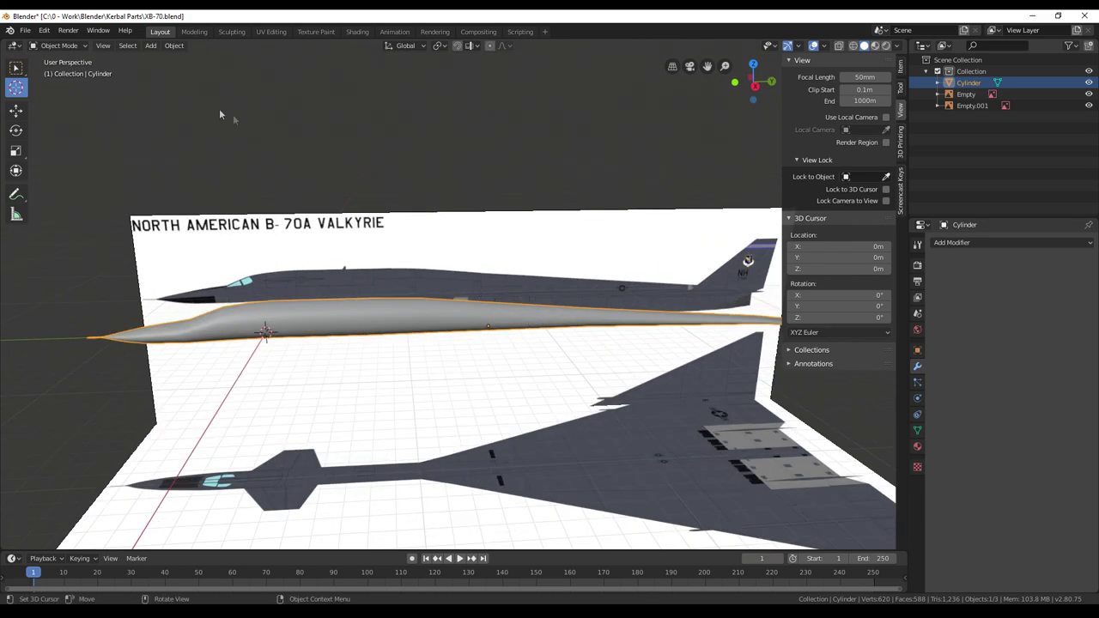
pyautogui.click(151, 45)
pyautogui.moveTo(164, 58)
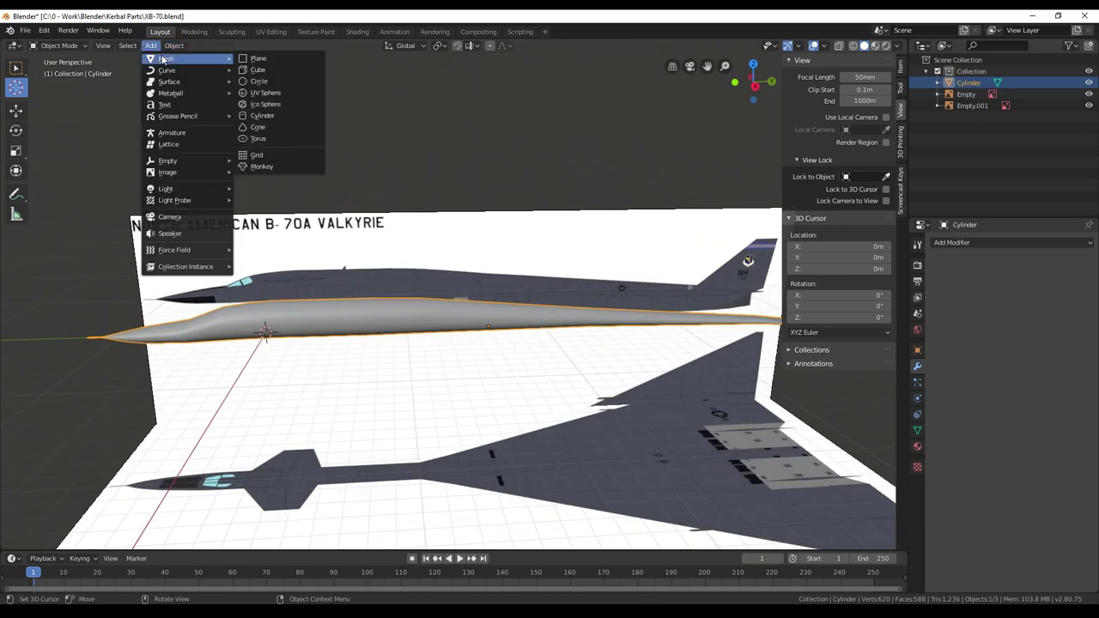
pyautogui.click(251, 70)
pyautogui.moveTo(450, 255); pyautogui.dragTo(439, 248, button='middle')
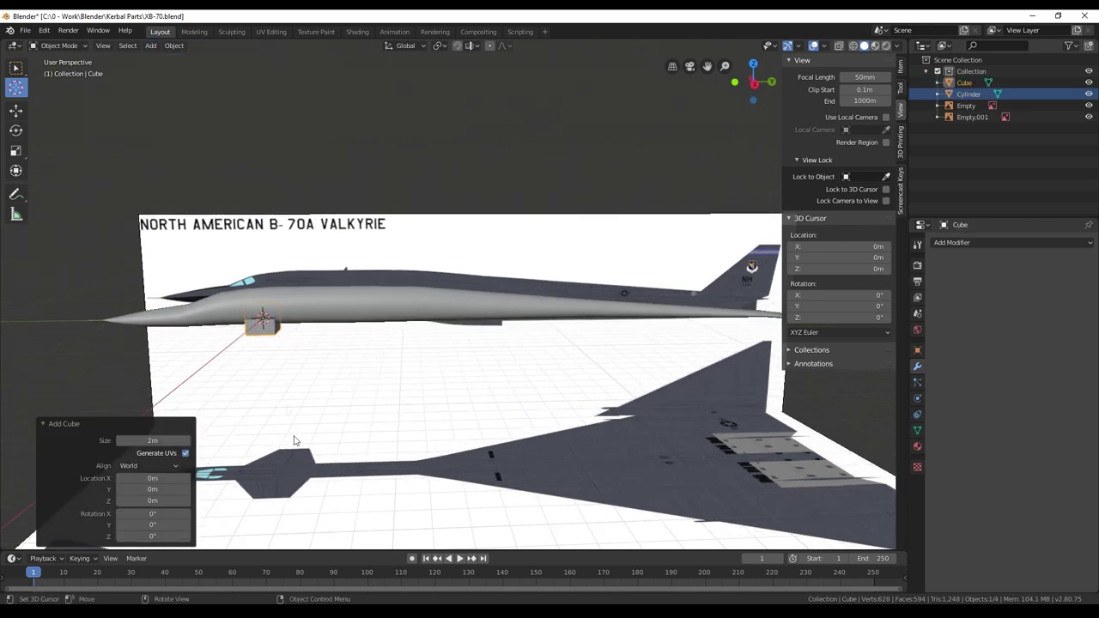
pyautogui.click(15, 110)
pyautogui.moveTo(310, 321); pyautogui.dragTo(478, 319)
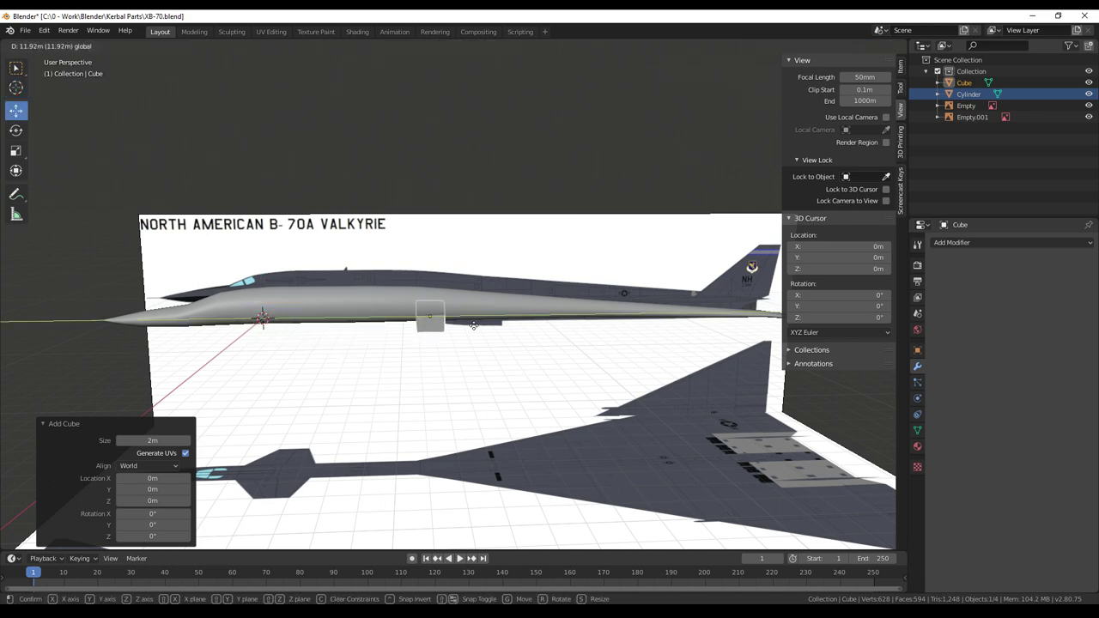
# Stretch the cube along global Y in two passes, the second by a factor of about 2.72, into a long box
pyautogui.moveTo(558, 350); pyautogui.dragTo(574, 418, button='middle')
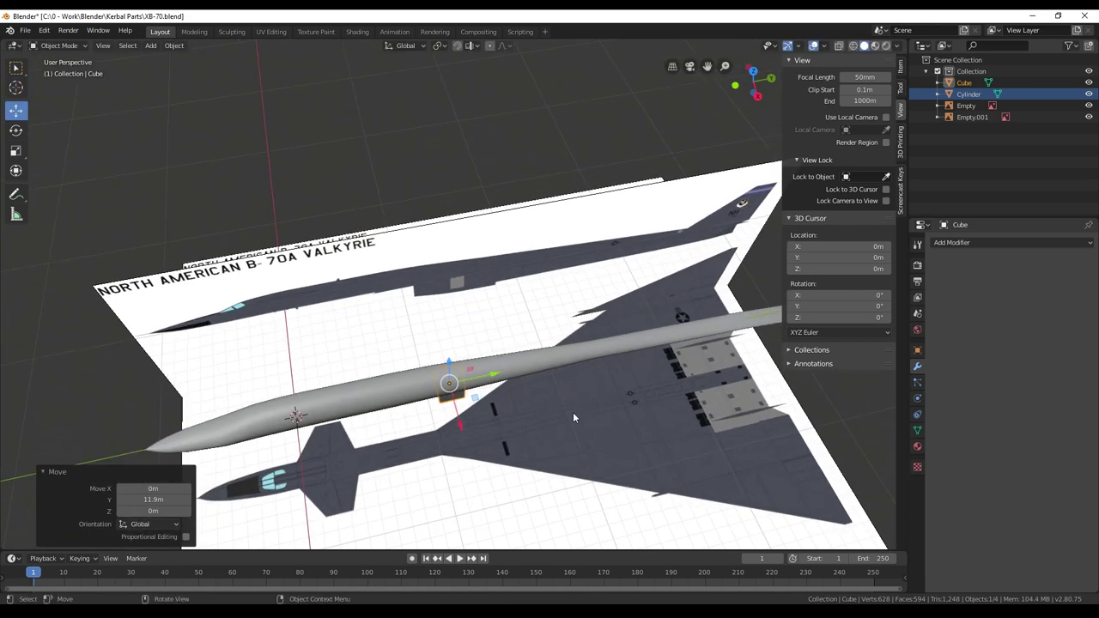
pyautogui.press('s')
pyautogui.press('y')
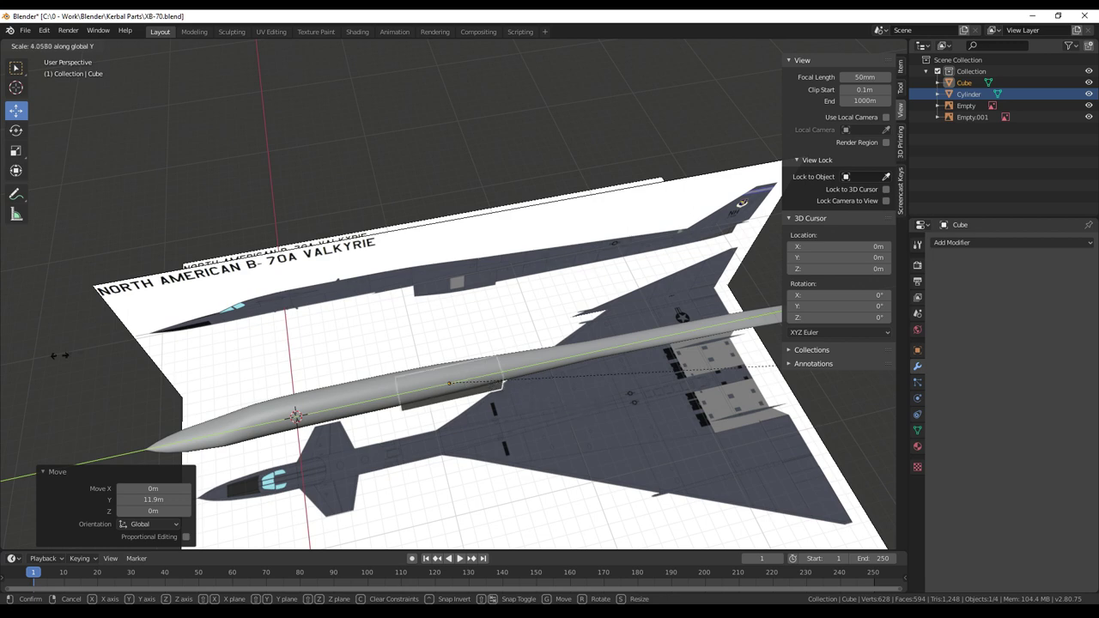
pyautogui.click(330, 341)
pyautogui.press('s')
pyautogui.press('y')
pyautogui.click(70, 394)
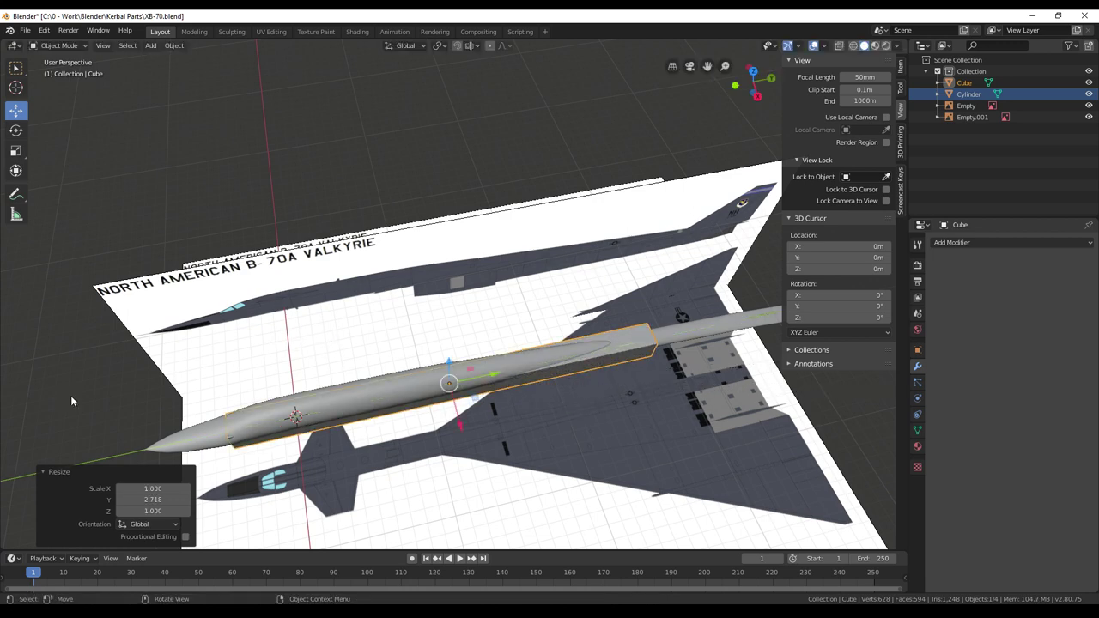
# Lower the box about 1.05 m along Z beneath the fuselage and move it about 10.9 m back along Y
pyautogui.moveTo(332, 306); pyautogui.dragTo(329, 246, button='middle')
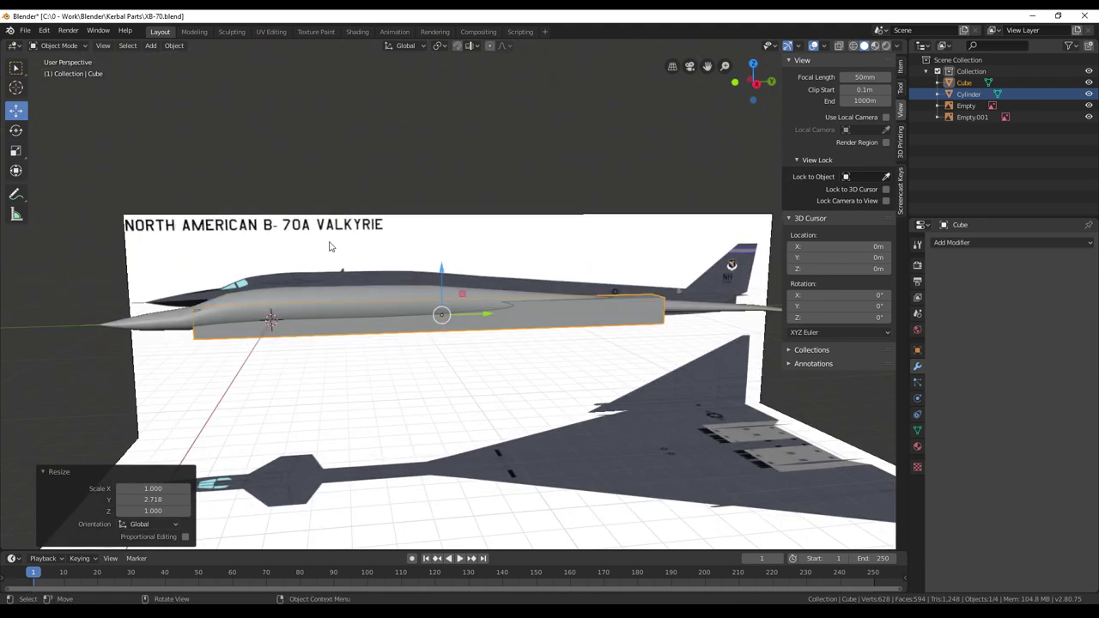
pyautogui.click(967, 93)
pyautogui.press('g')
pyautogui.press('z')
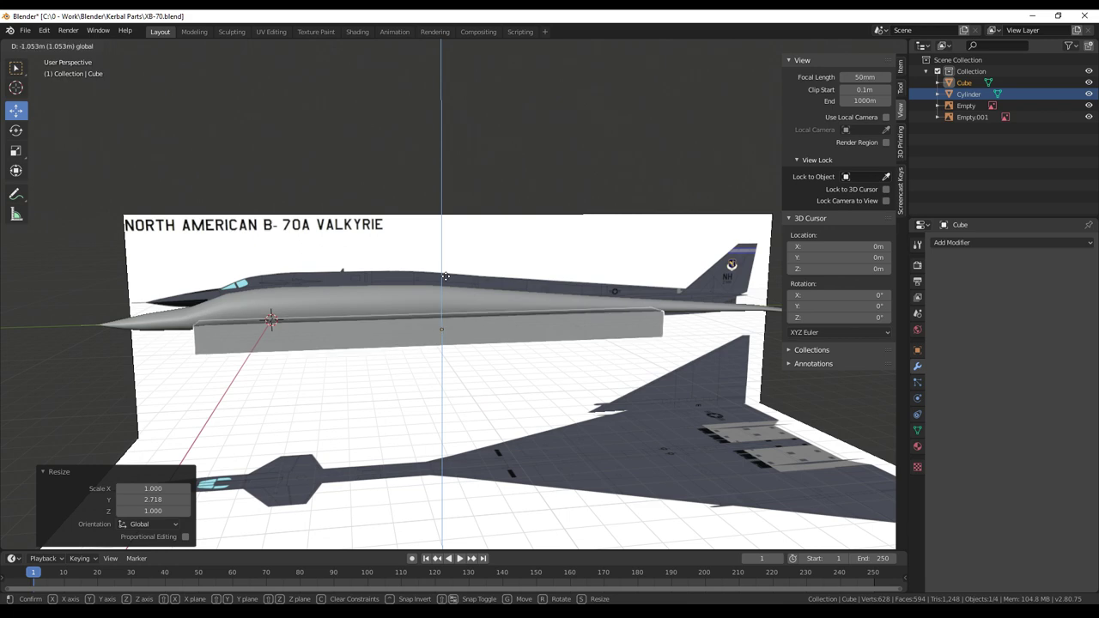
pyautogui.moveTo(447, 277); pyautogui.dragTo(446, 278)
pyautogui.moveTo(507, 335); pyautogui.dragTo(483, 321, button='middle')
pyautogui.moveTo(471, 318); pyautogui.dragTo(614, 321)
pyautogui.click(615, 321)
# In right orthographic wireframe view, shift the box about 2.81 m along Y and scale it along Y by about 0.801 over the engine housing
pyautogui.press('KP_5')
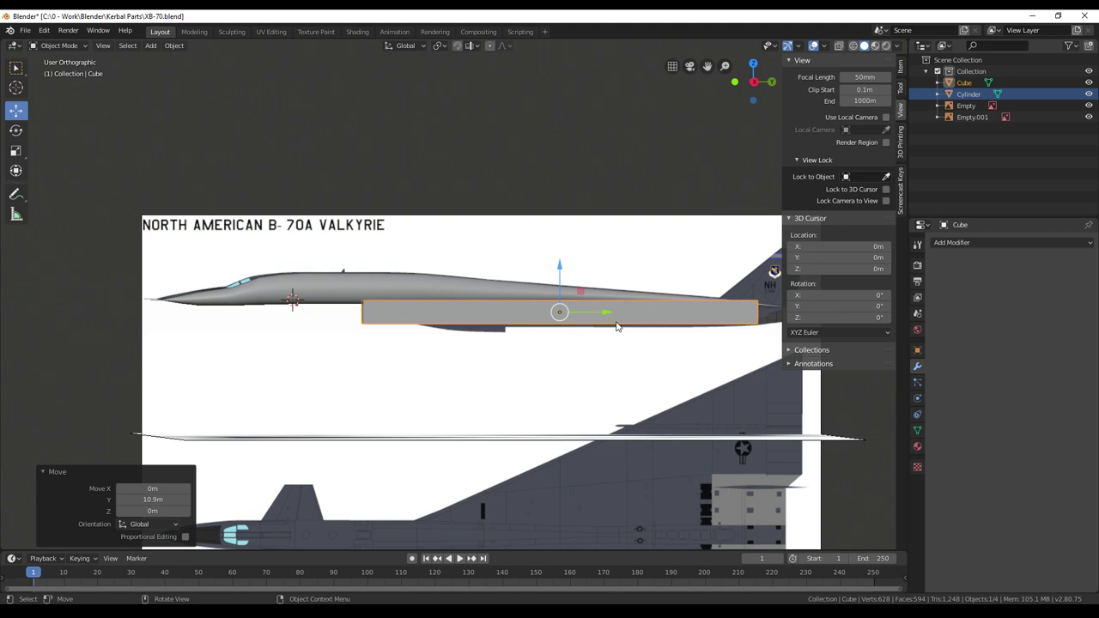
pyautogui.press('KP_3')
pyautogui.keyDown('shift'); pyautogui.moveTo(564, 338); pyautogui.dragTo(459, 321, button='middle'); pyautogui.keyUp('shift')
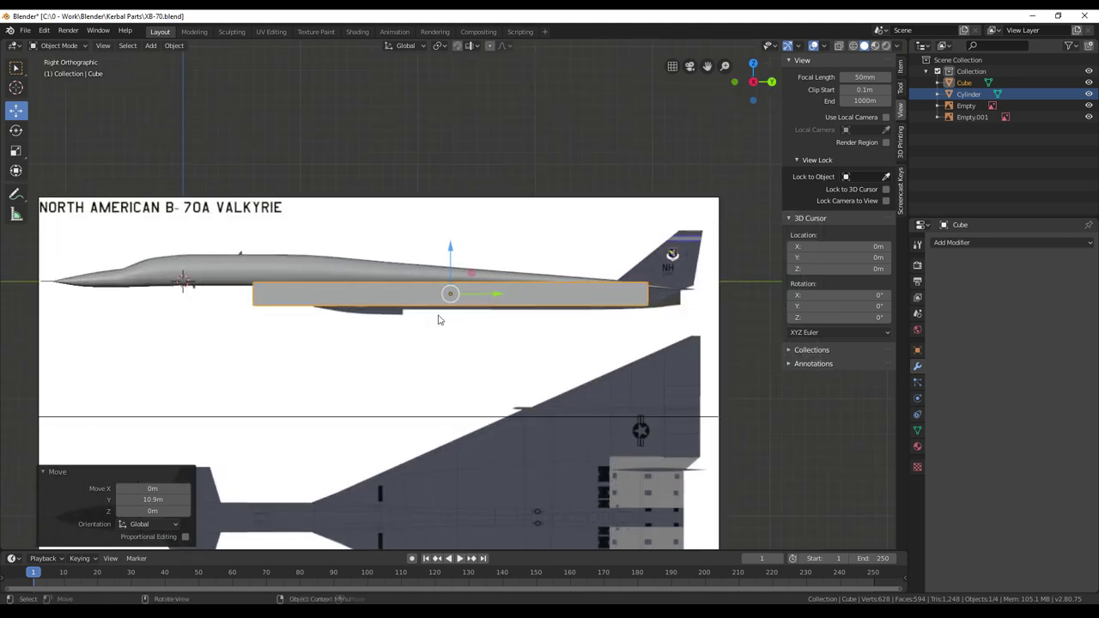
pyautogui.hotkey('shift', 'z')
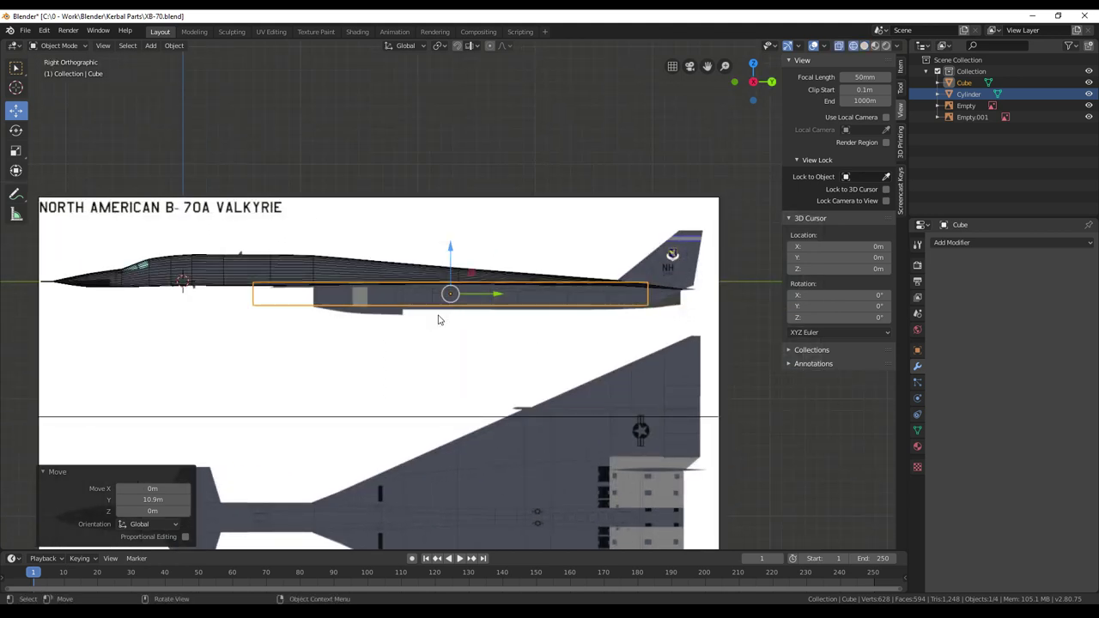
pyautogui.scroll(2, 503, 335)
pyautogui.press('s')
pyautogui.press('y')
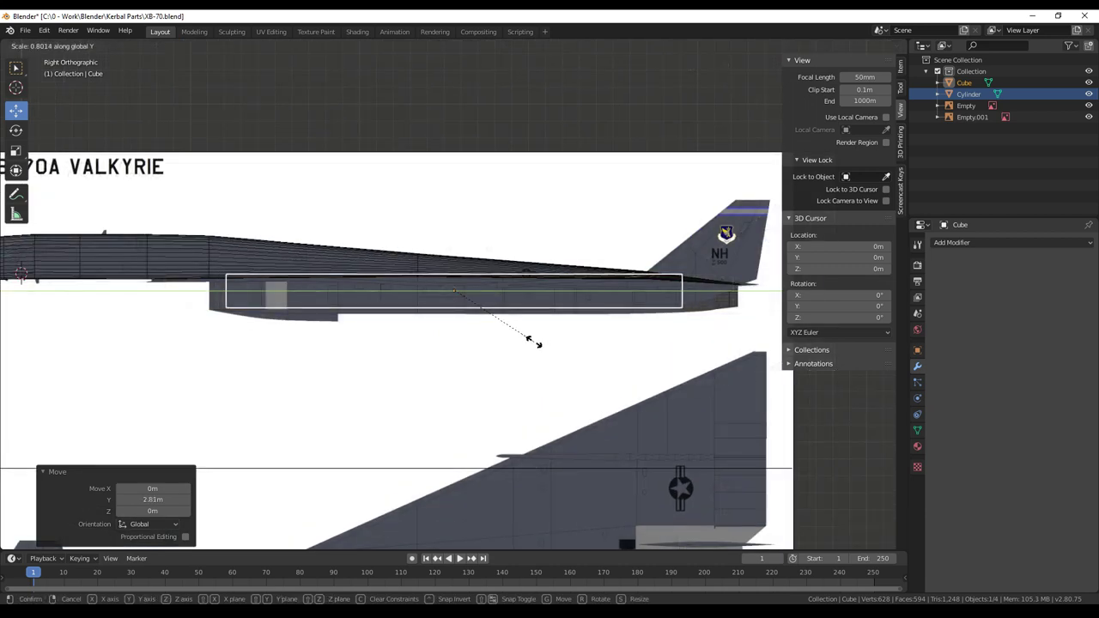
pyautogui.click(534, 342)
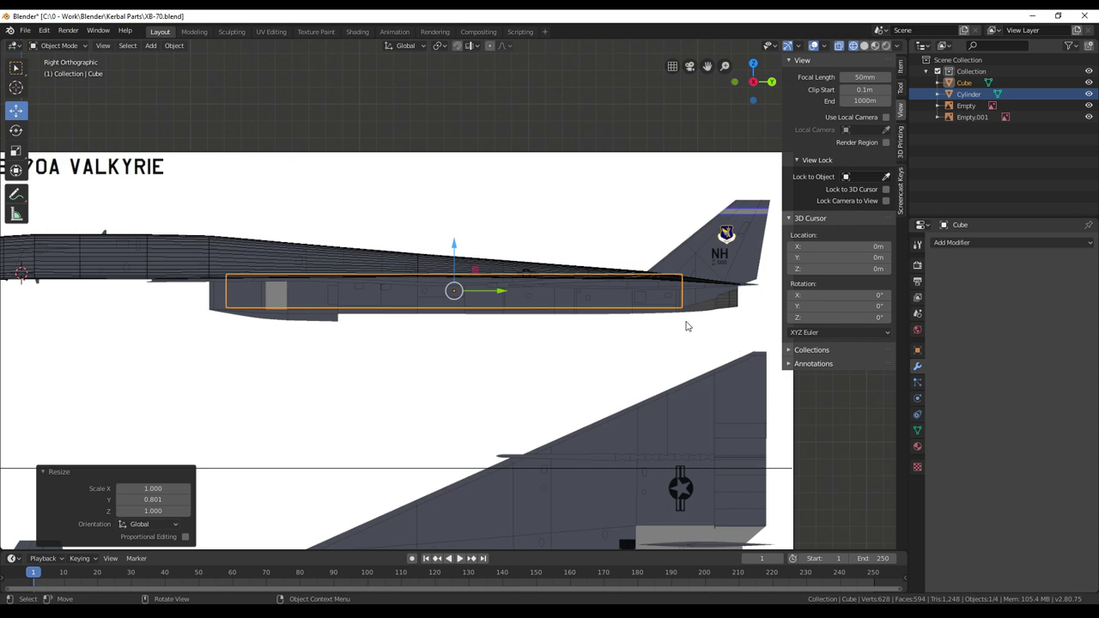
# Lower the box about 0.261 m along Z to follow the underside of the engine housing at its rear
pyautogui.scroll(2, 687, 343)
pyautogui.keyDown('shift'); pyautogui.moveTo(687, 344); pyautogui.dragTo(506, 366, button='middle'); pyautogui.keyUp('shift')
pyautogui.scroll(2, 618, 371)
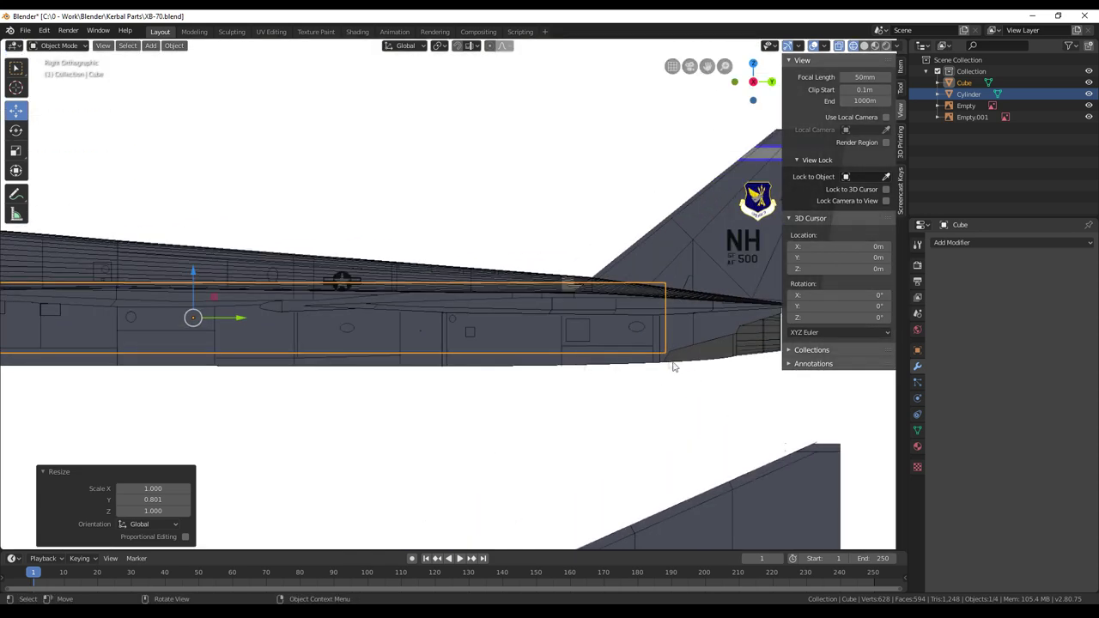
pyautogui.moveTo(193, 273); pyautogui.dragTo(193, 279)
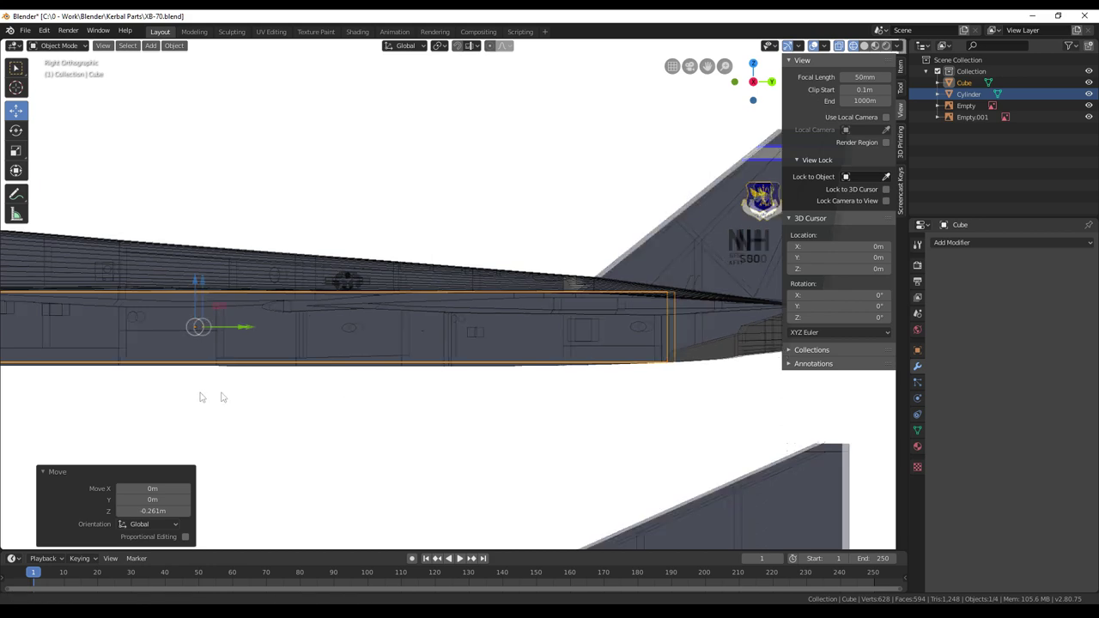
# Examine the blueprint's air intake outline against the front end of the box in the side view
pyautogui.keyDown('shift'); pyautogui.moveTo(222, 397); pyautogui.dragTo(550, 397, button='middle'); pyautogui.keyUp('shift')
pyautogui.keyDown('shift'); pyautogui.moveTo(358, 395); pyautogui.dragTo(650, 386, button='middle'); pyautogui.keyUp('shift')
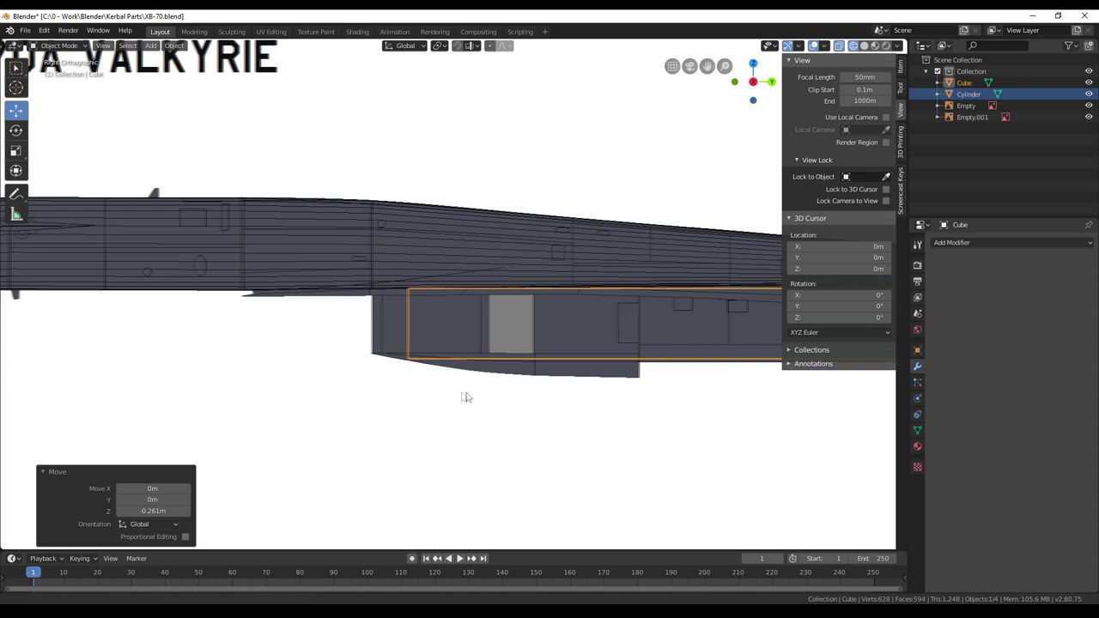
pyautogui.keyDown('shift'); pyautogui.moveTo(459, 393); pyautogui.dragTo(476, 395, button='middle'); pyautogui.keyUp('shift')
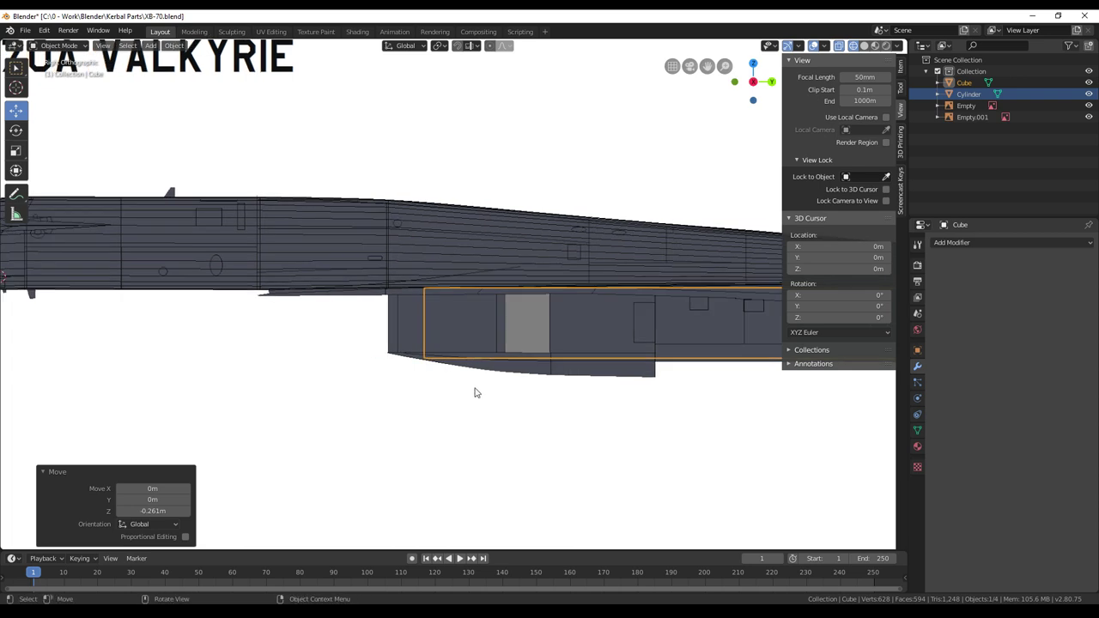
pyautogui.scroll(3, 449, 405)
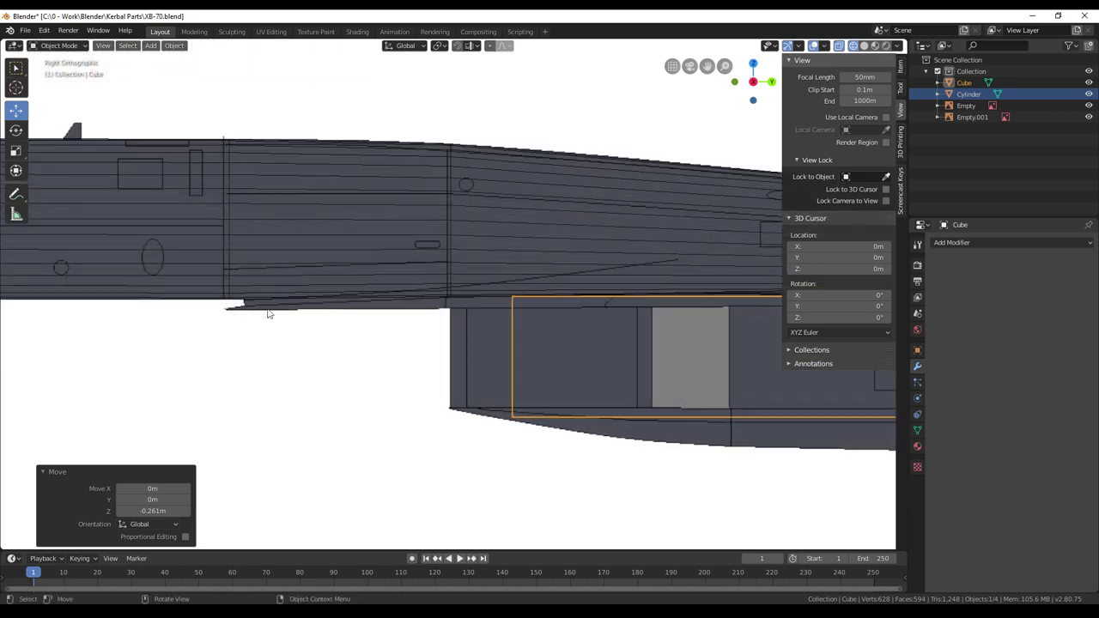
pyautogui.keyDown('shift'); pyautogui.moveTo(441, 315); pyautogui.dragTo(390, 300, button='middle'); pyautogui.keyUp('shift')
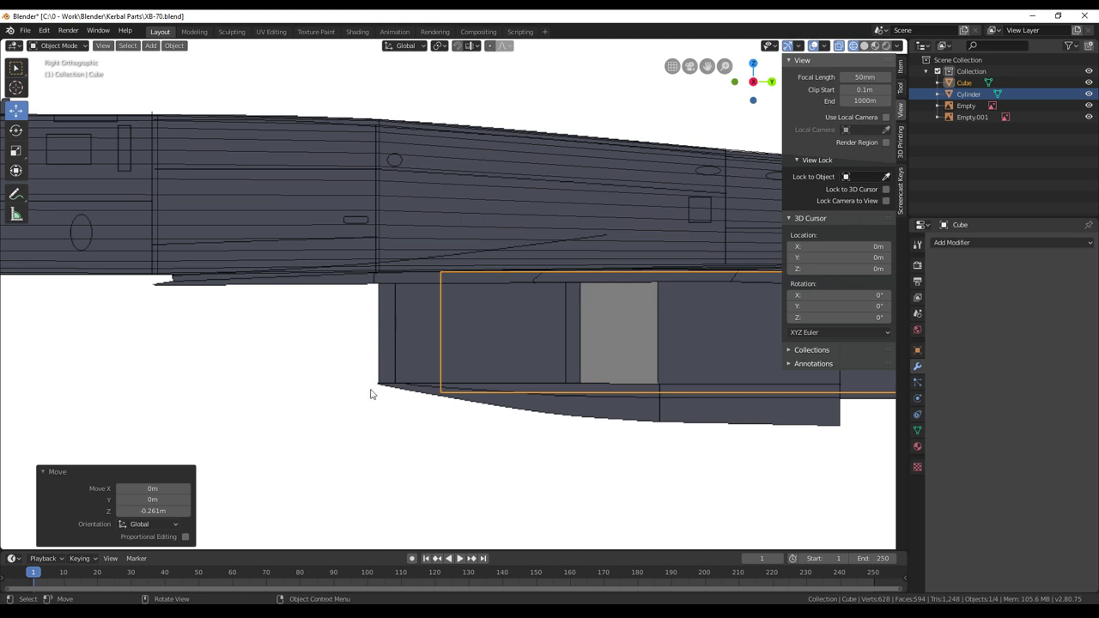
pyautogui.keyDown('shift'); pyautogui.moveTo(440, 358); pyautogui.dragTo(407, 338, button='middle'); pyautogui.keyUp('shift')
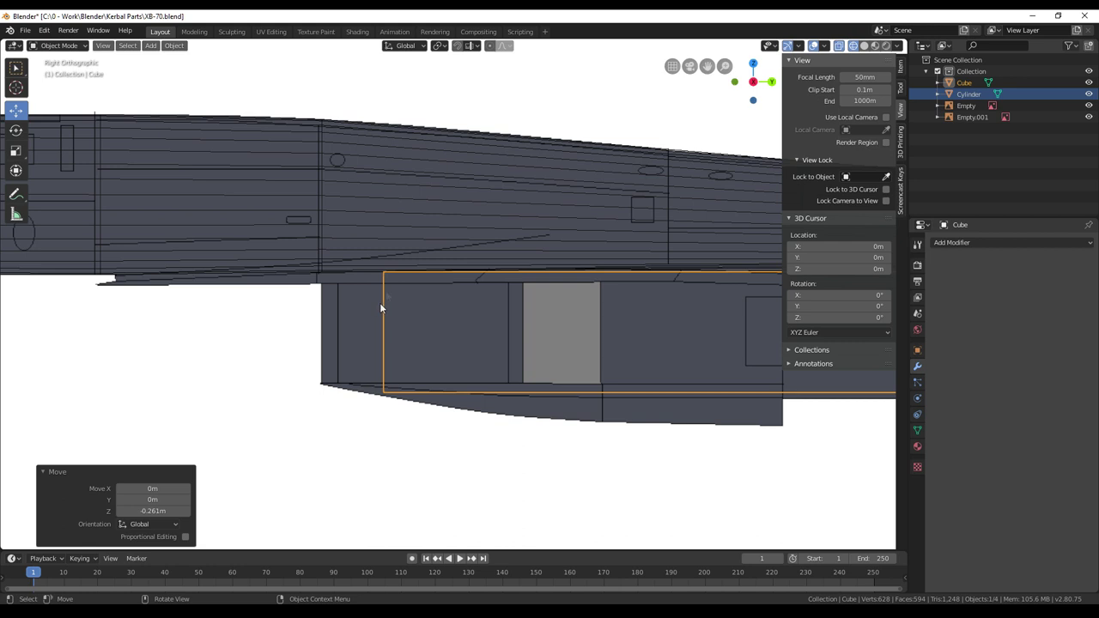
pyautogui.keyDown('shift'); pyautogui.moveTo(409, 288); pyautogui.dragTo(328, 299, button='middle'); pyautogui.keyUp('shift')
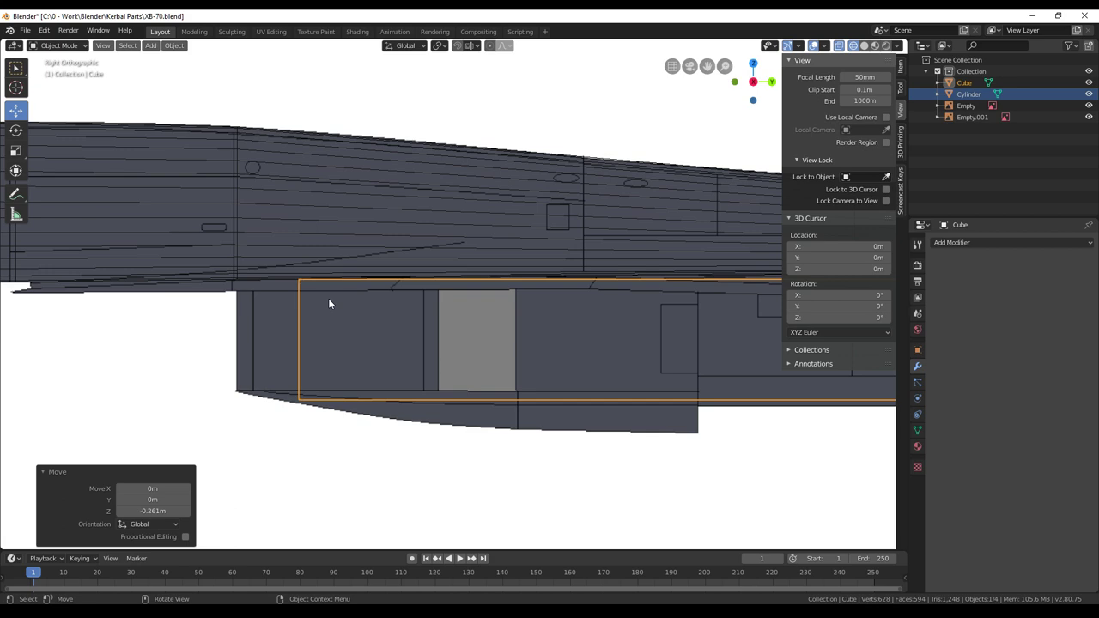
# In Edit Mode, circle-select the box's front vertices and move them about -1.02 m along Y to the intake's leading edge
pyautogui.press('Tab')
pyautogui.moveTo(335, 316); pyautogui.dragTo(338, 316, button='middle')
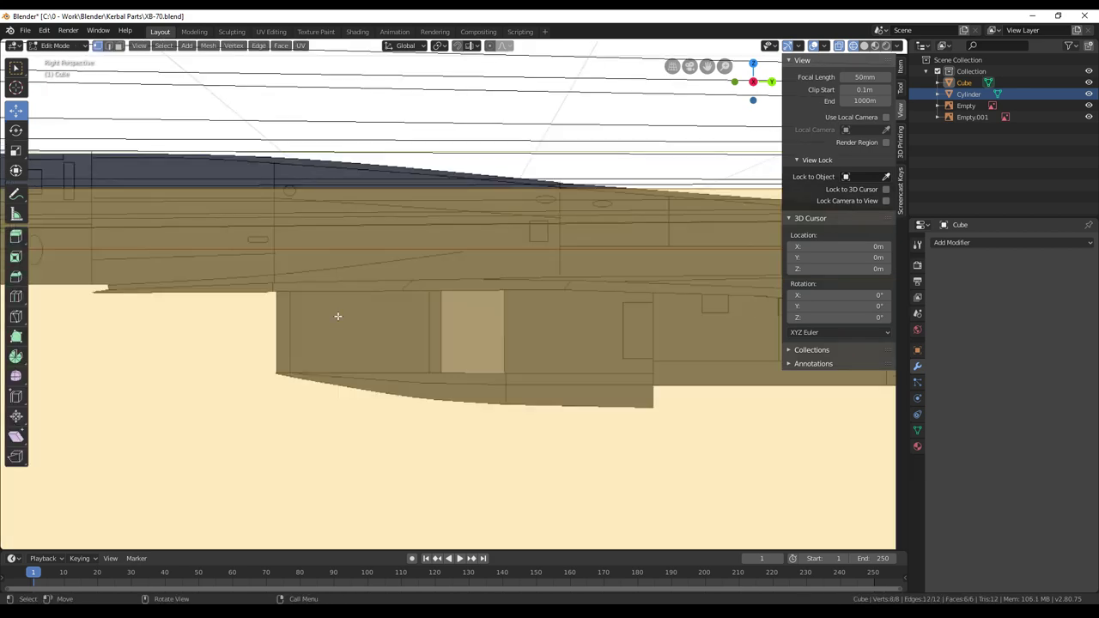
pyautogui.scroll(-4, 337, 316)
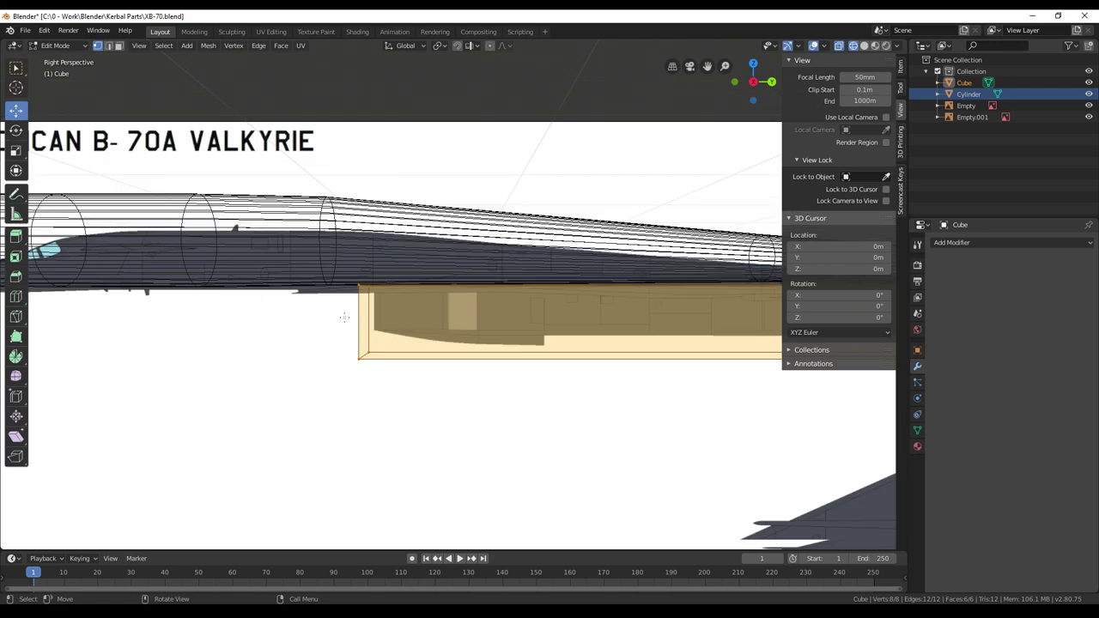
pyautogui.press('KP_5')
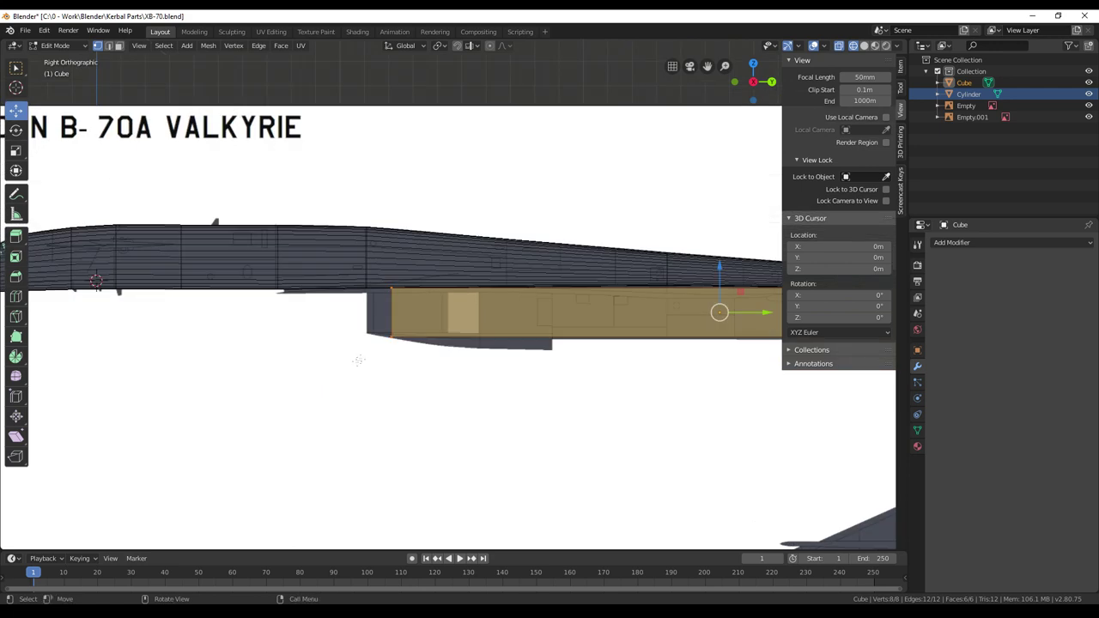
pyautogui.scroll(4, 361, 359)
pyautogui.scroll(2, 502, 356)
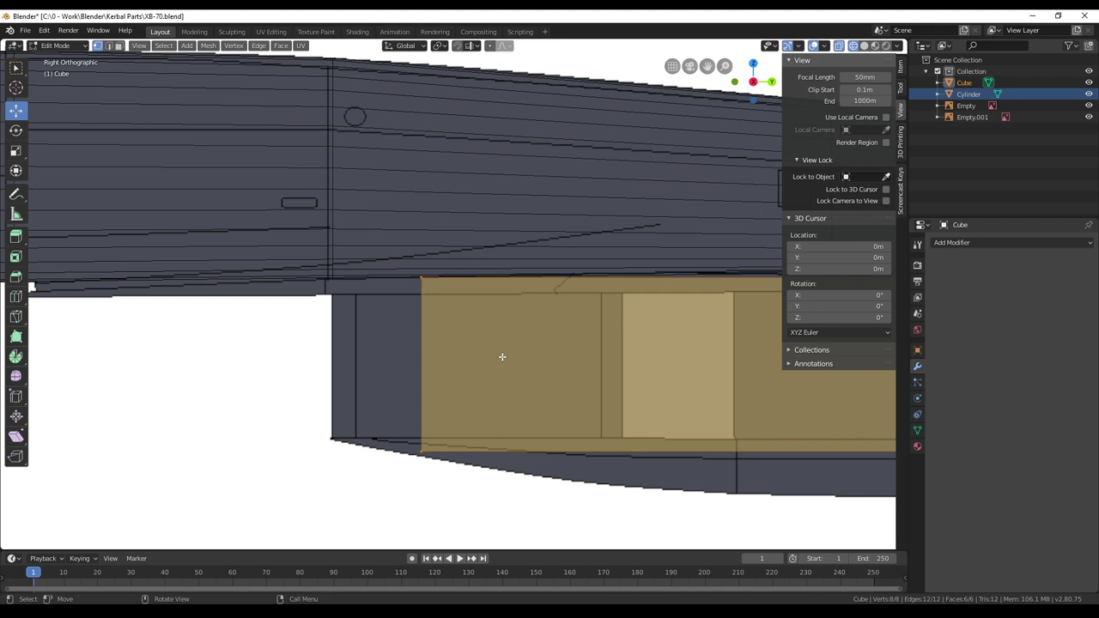
pyautogui.hotkey('alt', 'a')
pyautogui.press('c')
pyautogui.moveTo(423, 279); pyautogui.dragTo(412, 476)
pyautogui.rightClick(412, 476)
pyautogui.moveTo(455, 365); pyautogui.dragTo(377, 368)
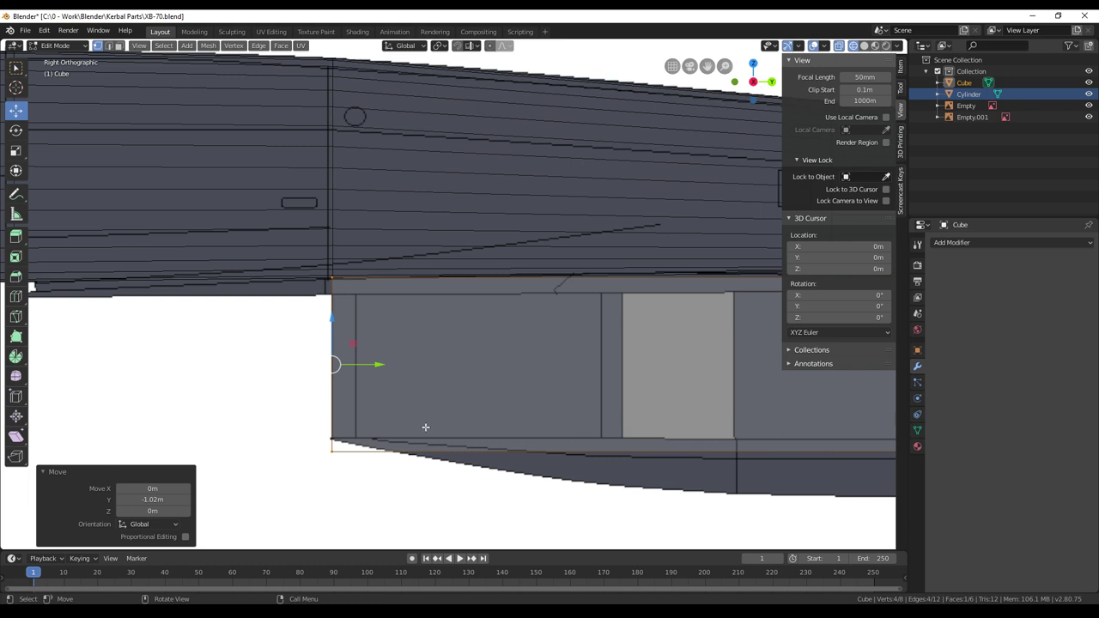
# Scale the box's front vertices along Z by about 0.840 to match the height of the intake opening
pyautogui.press('s')
pyautogui.press('z')
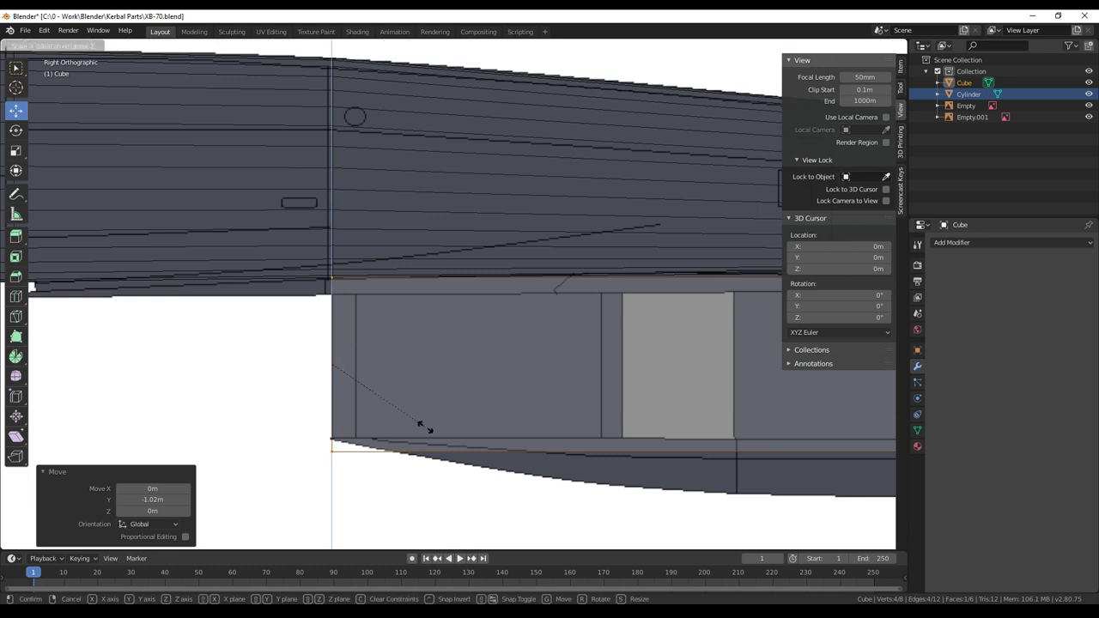
pyautogui.press('Escape')
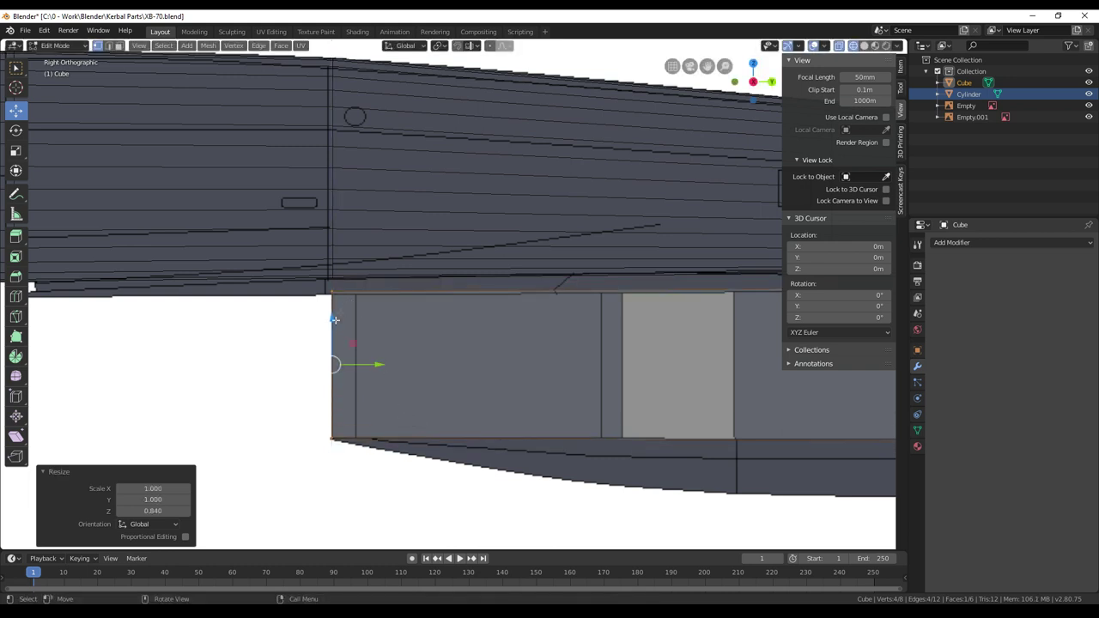
pyautogui.keyDown('shift'); pyautogui.moveTo(538, 377); pyautogui.dragTo(440, 334, button='middle'); pyautogui.keyUp('shift')
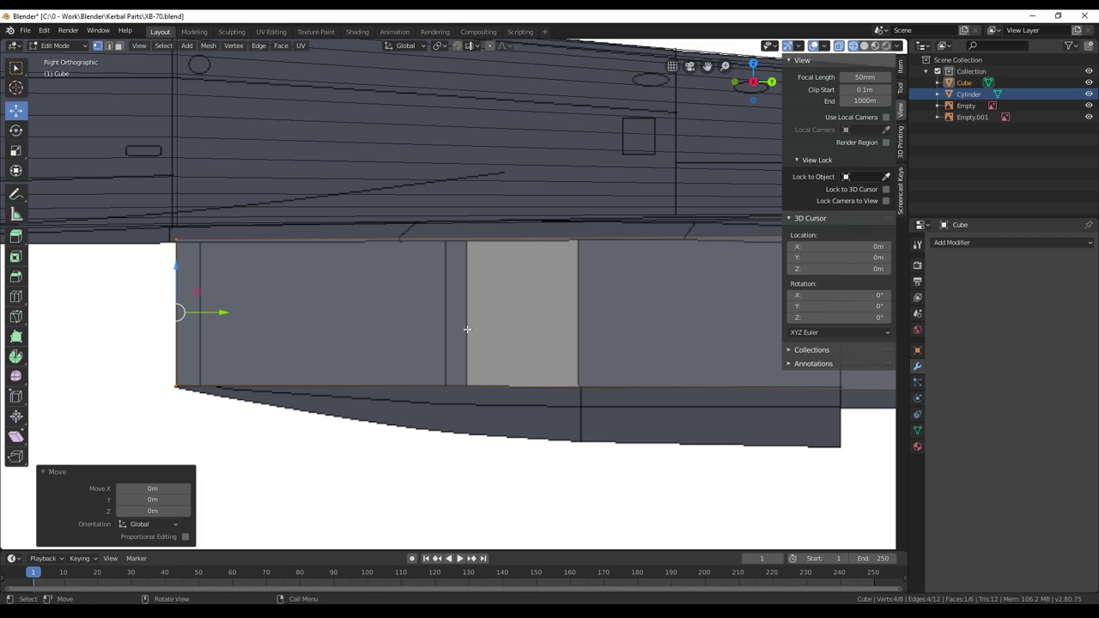
pyautogui.scroll(-8, 550, 338)
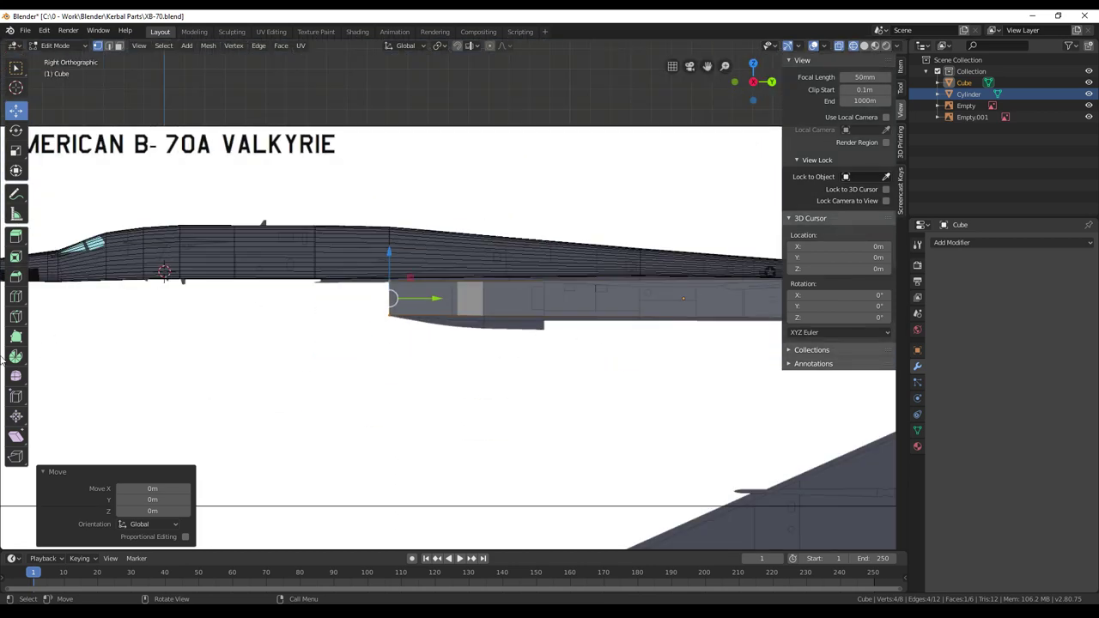
# Add a loop cut around the box behind the intake and slide it by a factor of 0.669 to the blueprint's vertical panel line
pyautogui.scroll(4, 613, 361)
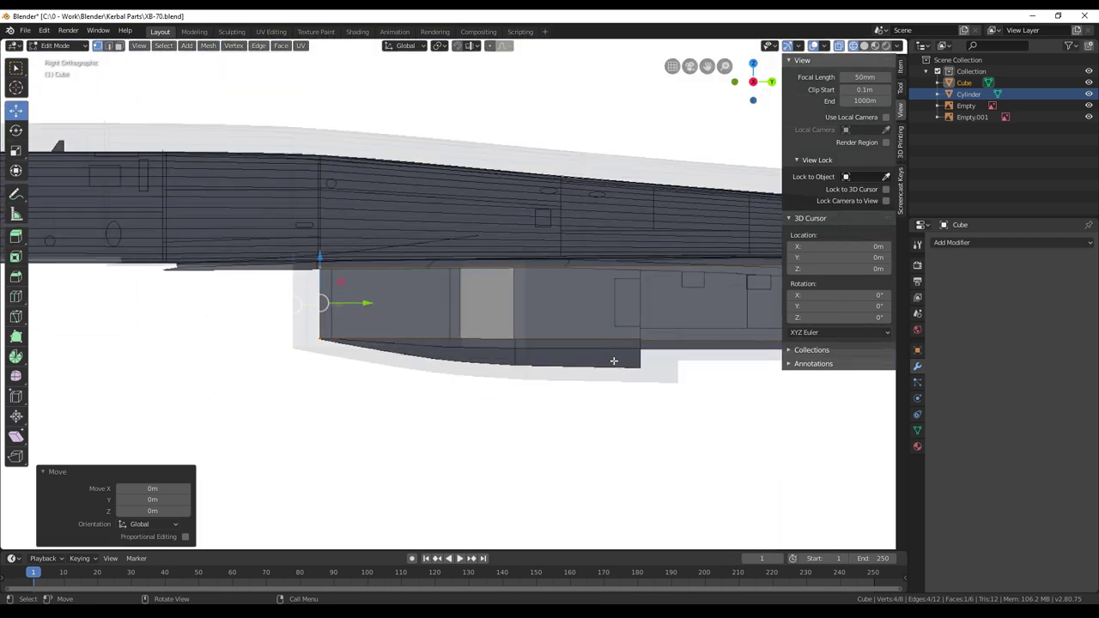
pyautogui.scroll(3, 613, 360)
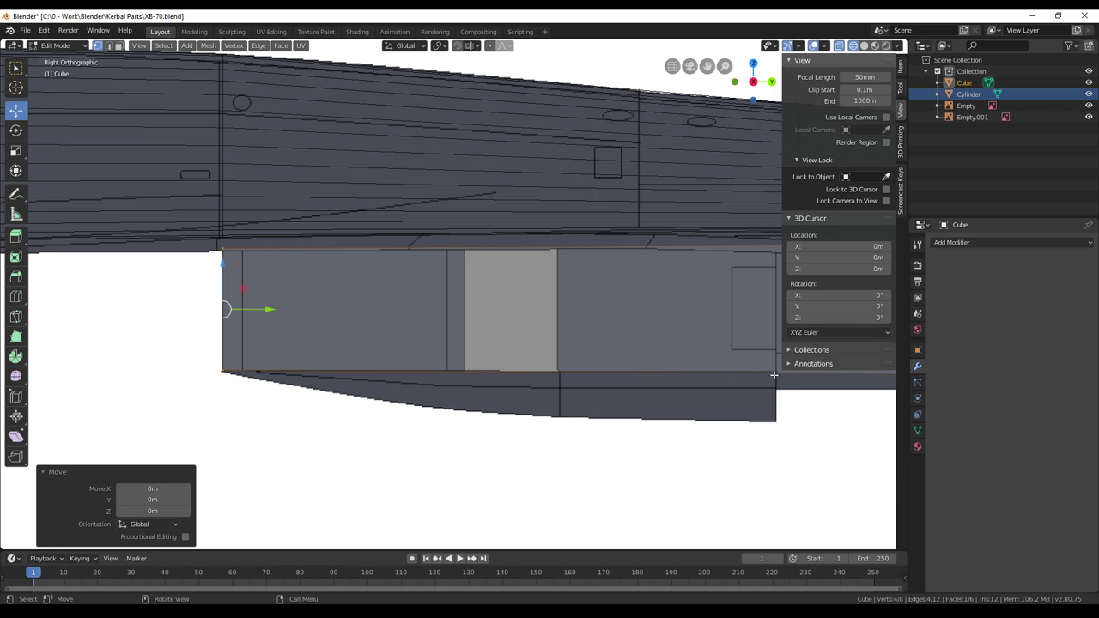
pyautogui.keyDown('shift'); pyautogui.moveTo(774, 415); pyautogui.dragTo(679, 410, button='middle'); pyautogui.keyUp('shift')
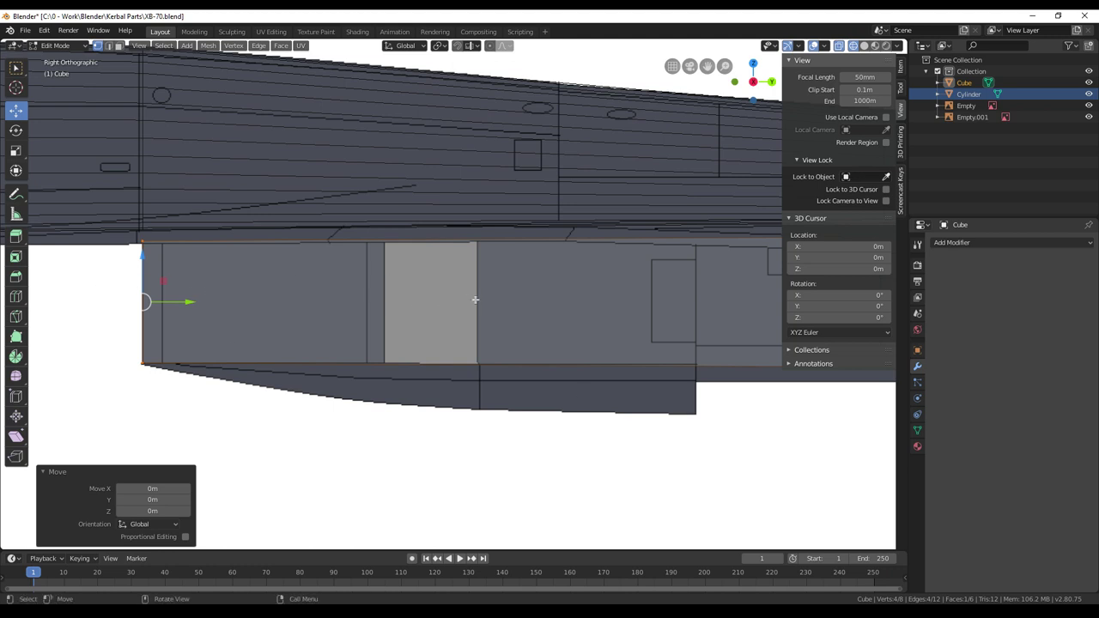
pyautogui.click(15, 296)
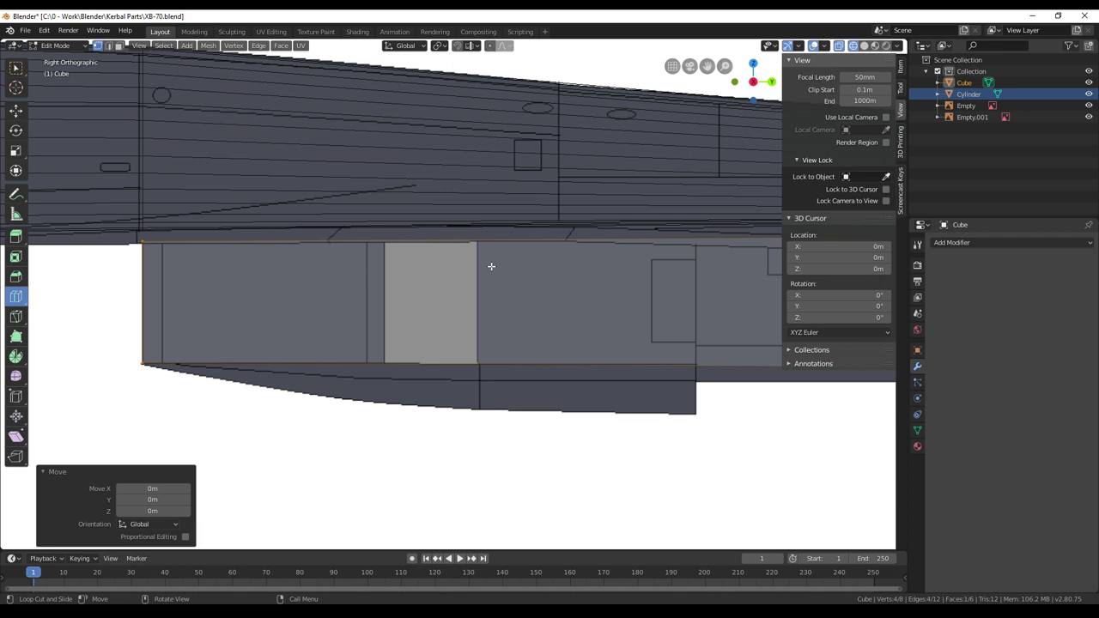
pyautogui.scroll(-4, 464, 264)
pyautogui.moveTo(477, 291); pyautogui.dragTo(203, 294)
pyautogui.scroll(4, 517, 364)
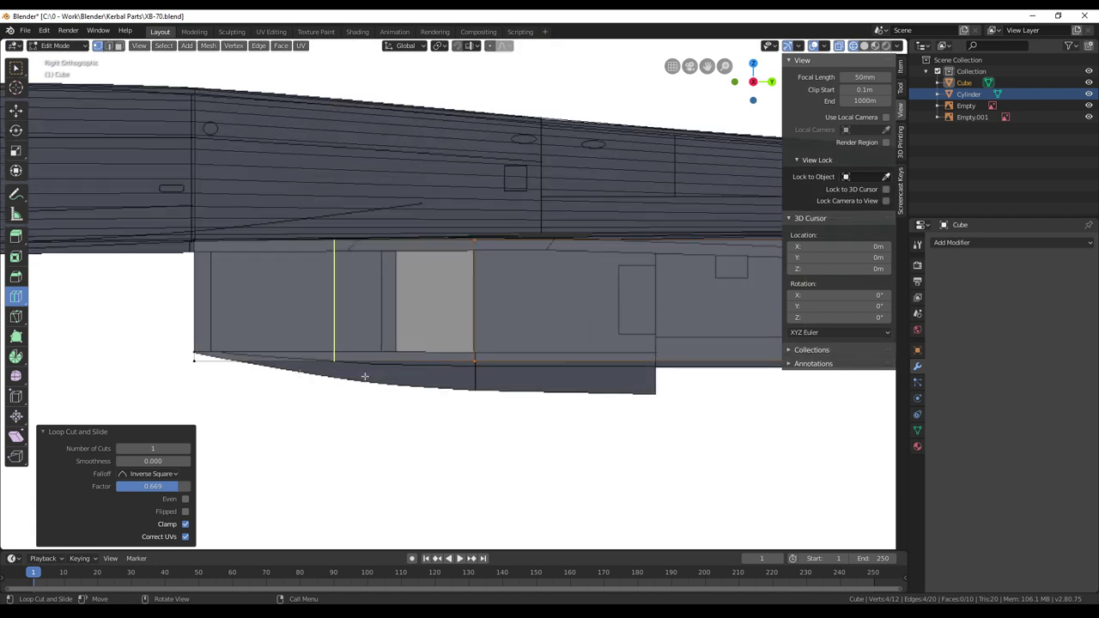
# Circle-select the box's lower front vertices and raise them 0.158 m along Z to the intake's lower lip
pyautogui.scroll(2, 335, 369)
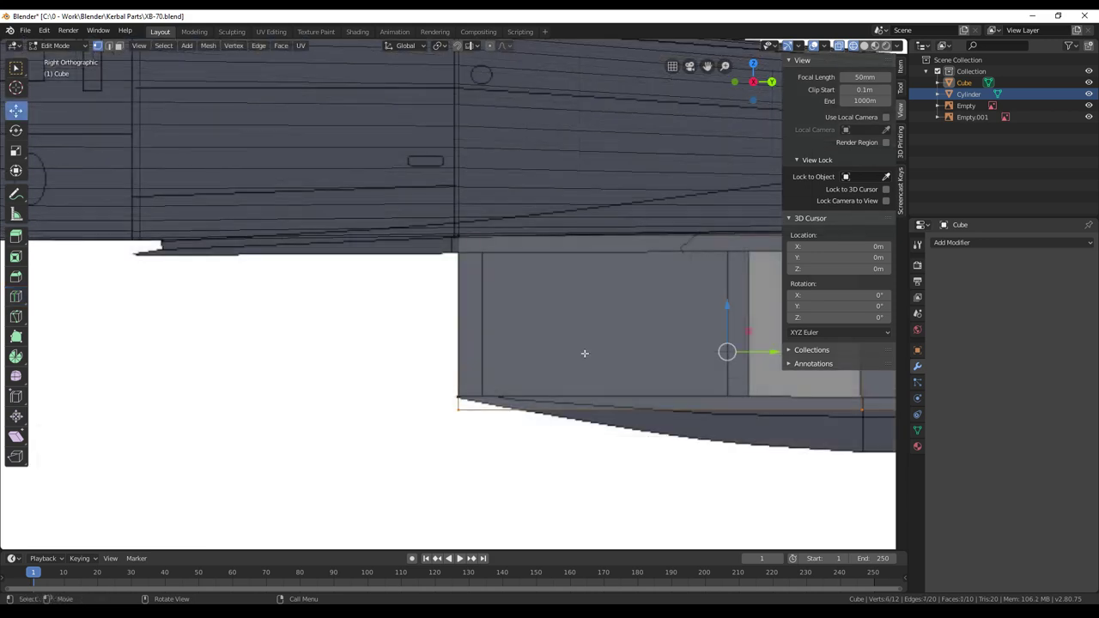
pyautogui.scroll(-2, 583, 354)
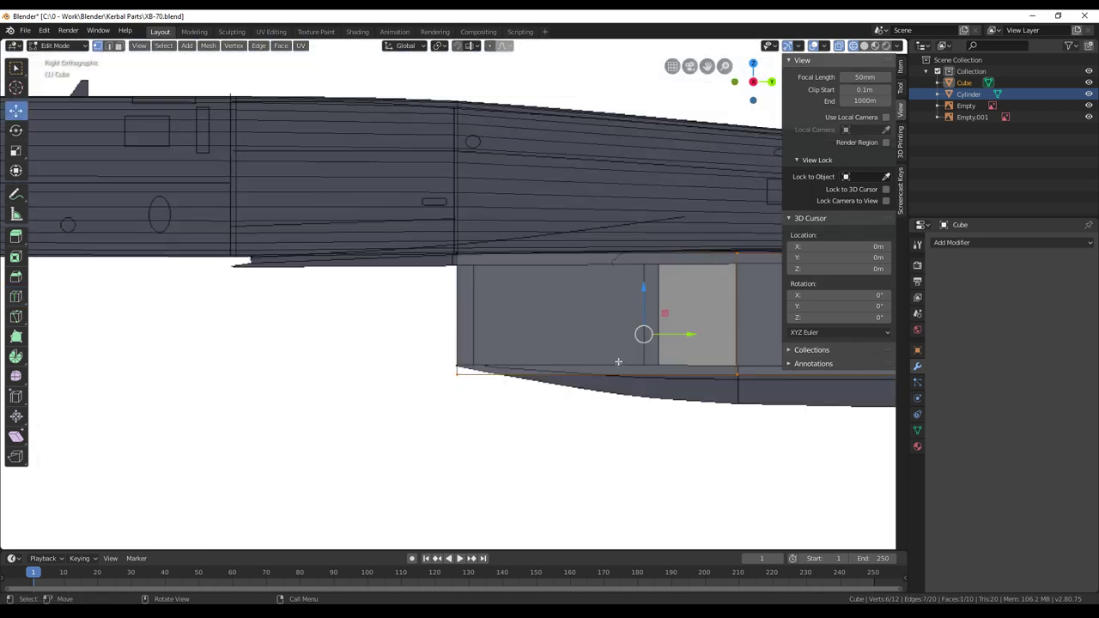
pyautogui.scroll(2, 598, 378)
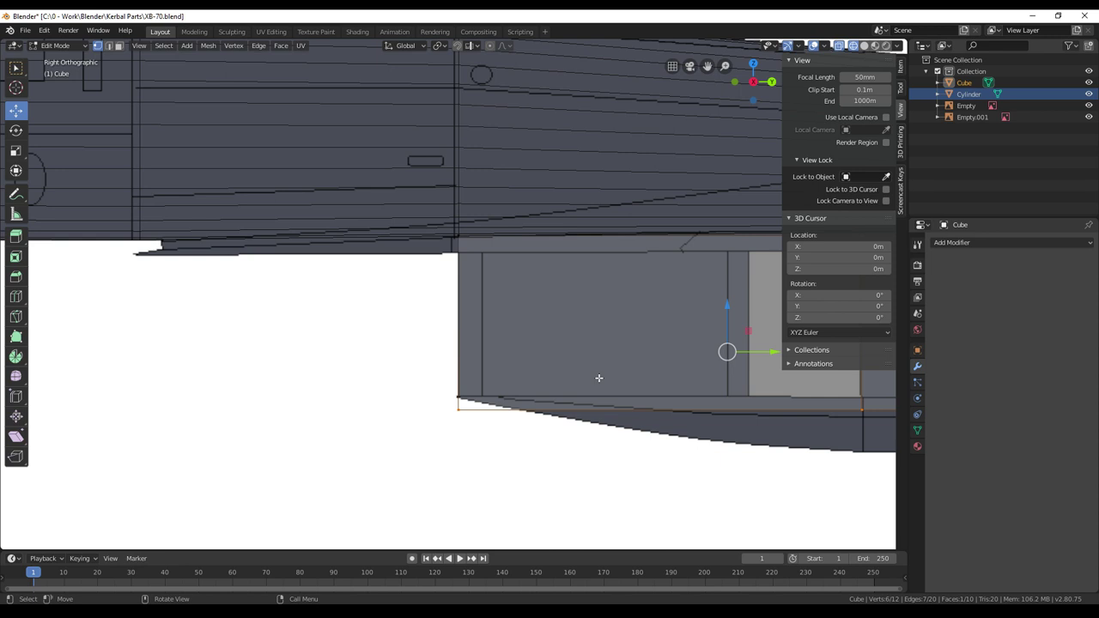
pyautogui.hotkey('alt', 'a')
pyautogui.press('c')
pyautogui.click(457, 404)
pyautogui.rightClick(457, 402)
pyautogui.moveTo(459, 366); pyautogui.dragTo(459, 352)
# Circle-select the bottom vertices of the new loop behind the intake and lower them about 0.0788 m along Z to the housing's underside
pyautogui.keyDown('shift'); pyautogui.moveTo(554, 363); pyautogui.dragTo(364, 332, button='middle'); pyautogui.keyUp('shift')
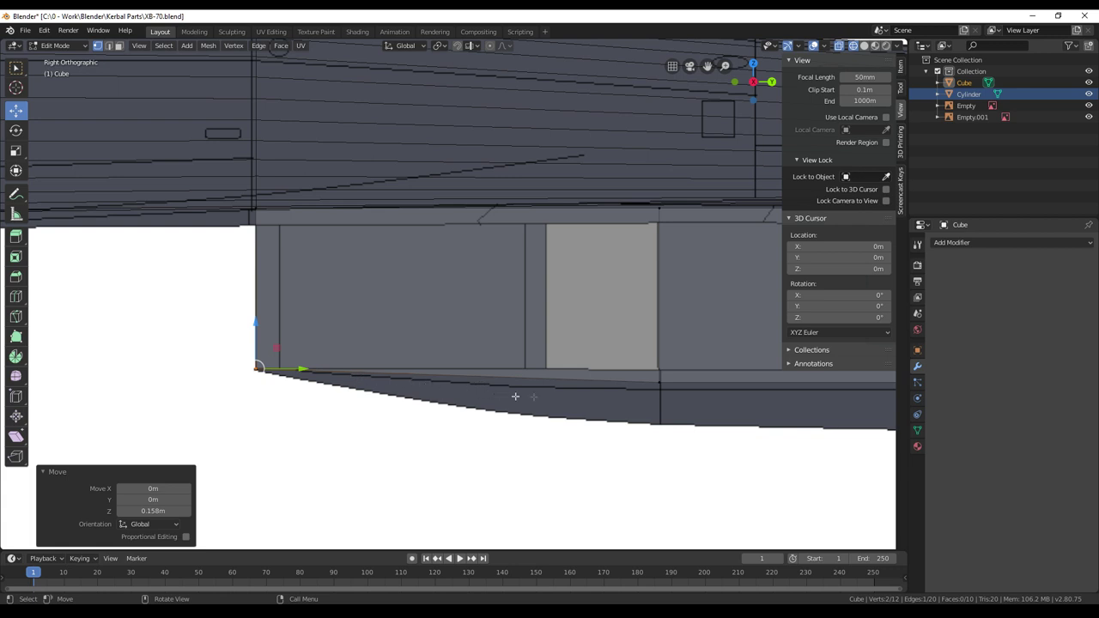
pyautogui.keyDown('shift'); pyautogui.click(658, 383); pyautogui.keyUp('shift')
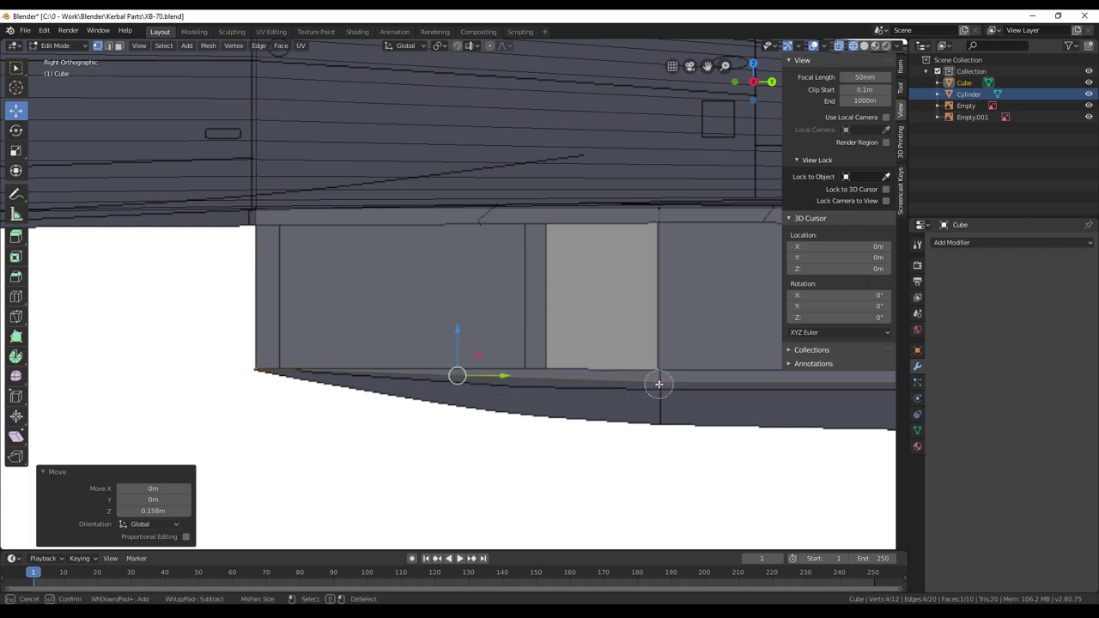
pyautogui.click(667, 384)
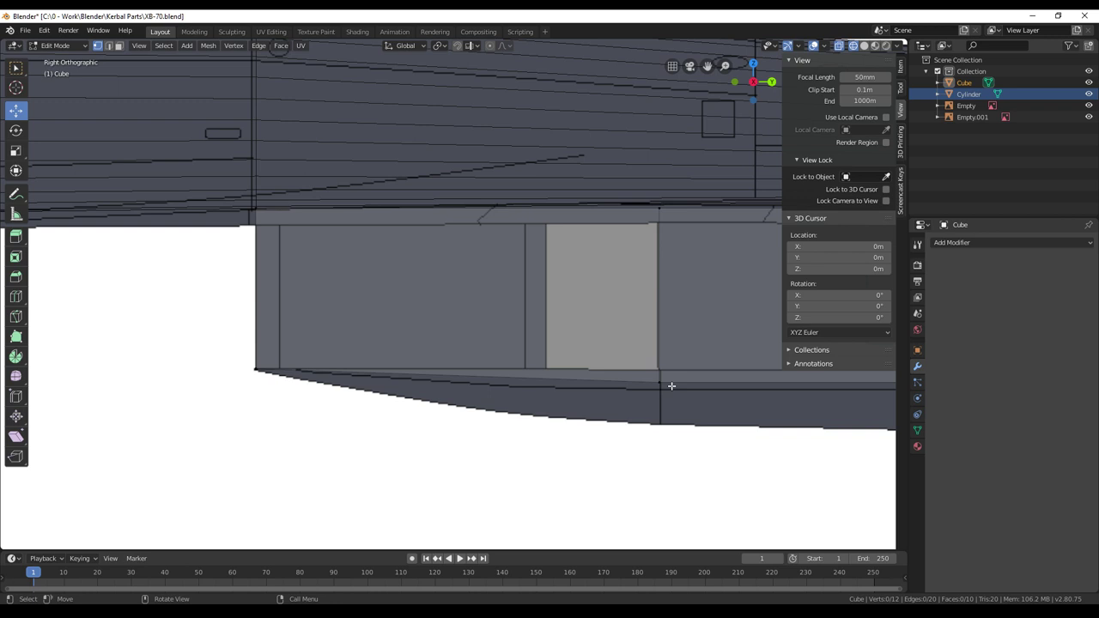
pyautogui.press('g')
pyautogui.press('z')
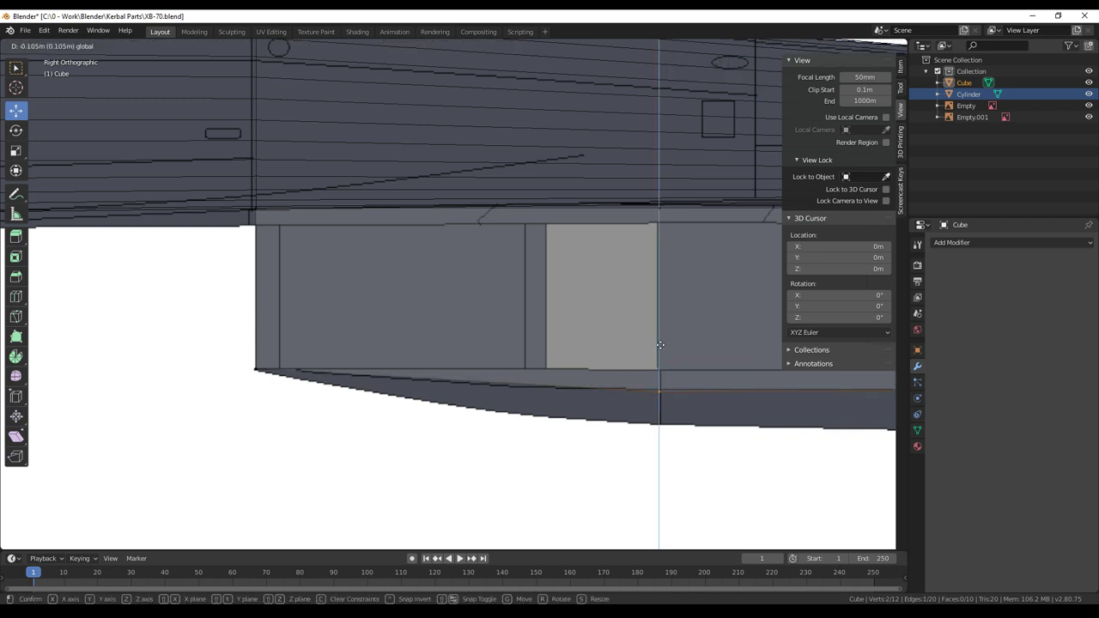
pyautogui.moveTo(660, 342); pyautogui.dragTo(660, 343)
# Add a loop cut at the double panel line ahead of the star insignia and move its bottom vertices -0.0662 m along Z
pyautogui.keyDown('shift'); pyautogui.moveTo(634, 343); pyautogui.dragTo(321, 340, button='middle'); pyautogui.keyUp('shift')
pyautogui.keyDown('shift'); pyautogui.moveTo(587, 424); pyautogui.dragTo(255, 317, button='middle'); pyautogui.keyUp('shift')
pyautogui.keyDown('shift'); pyautogui.moveTo(537, 299); pyautogui.dragTo(270, 301, button='middle'); pyautogui.keyUp('shift')
pyautogui.scroll(-2, 416, 304)
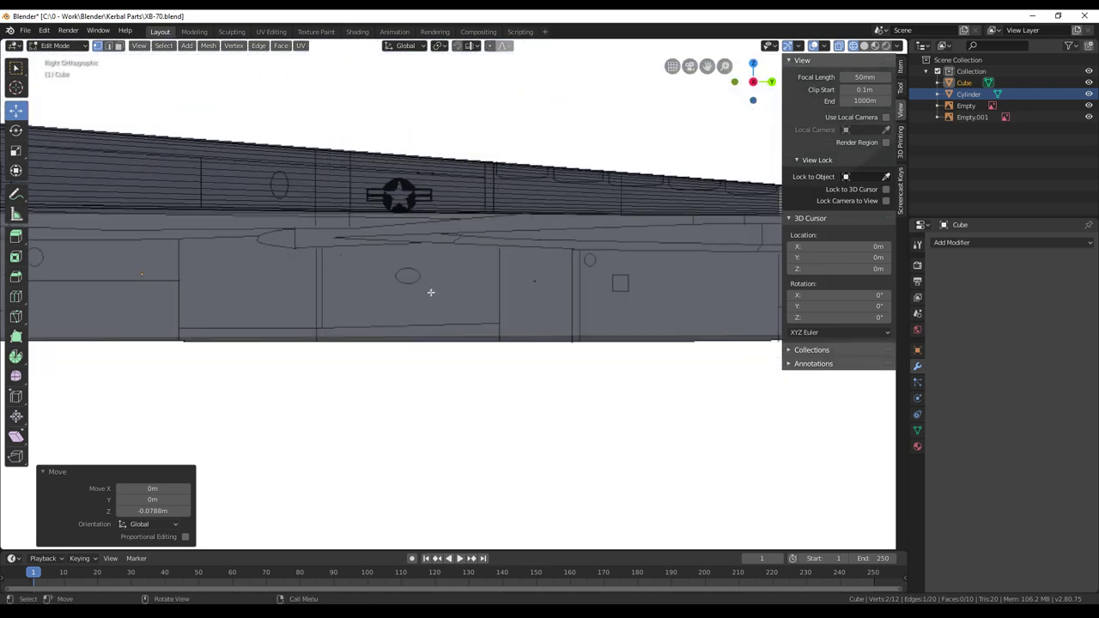
pyautogui.keyDown('shift'); pyautogui.moveTo(483, 282); pyautogui.dragTo(412, 275, button='middle'); pyautogui.keyUp('shift')
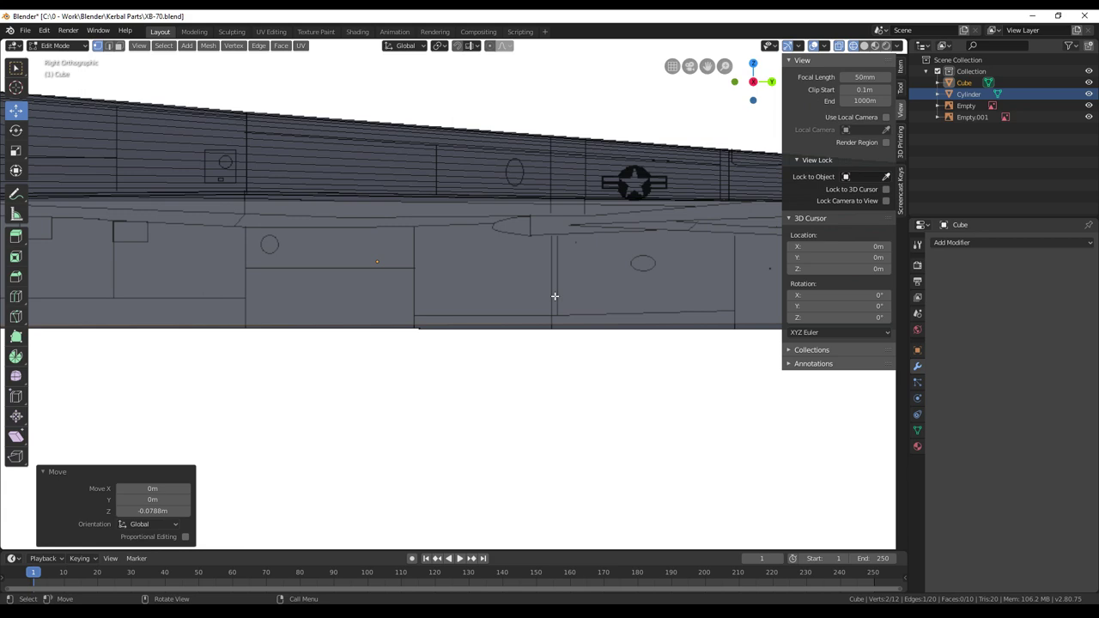
pyautogui.click(16, 297)
pyautogui.keyDown('shift'); pyautogui.moveTo(353, 257); pyautogui.dragTo(381, 225, button='middle'); pyautogui.keyUp('shift')
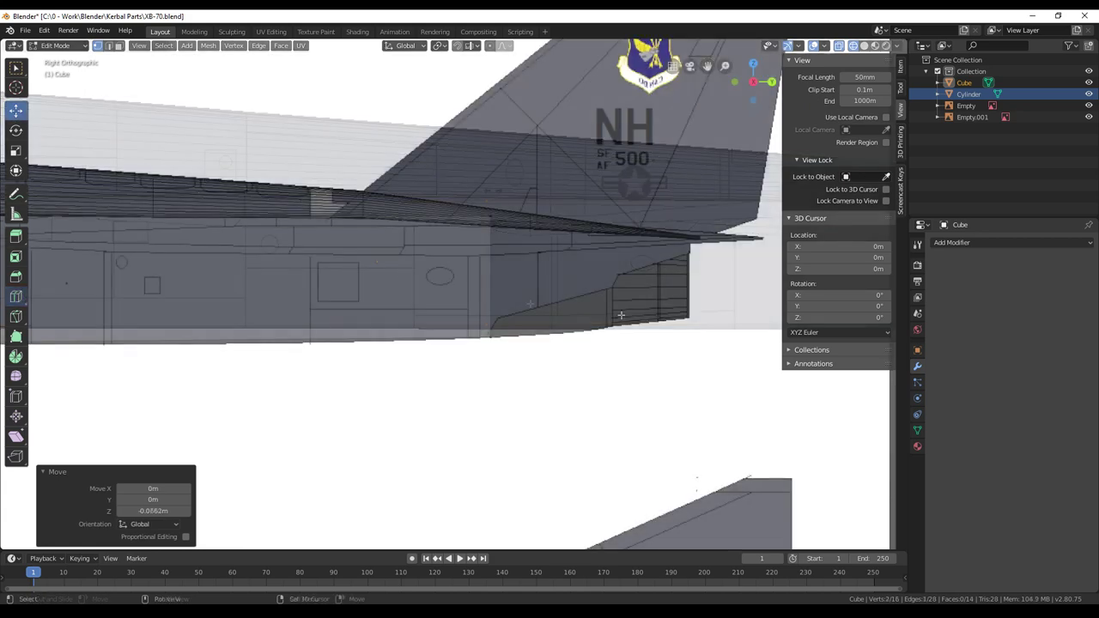
# Add a loop cut on the box's rear section and slide it by a factor of -0.440 to the panel line ahead of the square hatch
pyautogui.keyDown('shift'); pyautogui.moveTo(557, 246); pyautogui.dragTo(638, 246, button='middle'); pyautogui.keyUp('shift')
pyautogui.scroll(2, 638, 245)
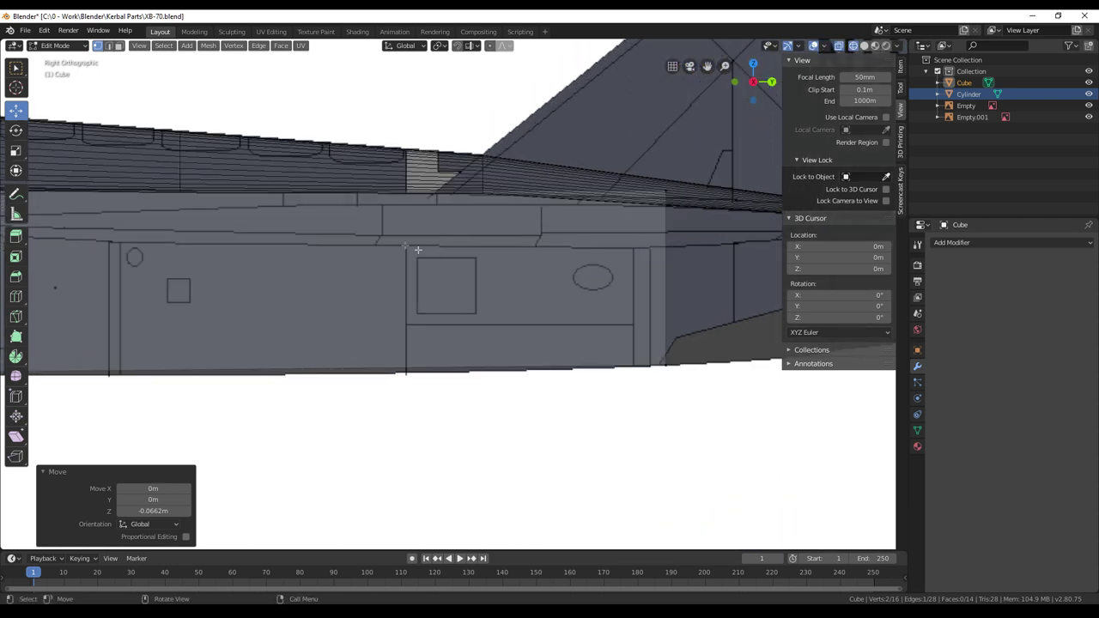
pyautogui.click(15, 296)
pyautogui.scroll(-3, 138, 243)
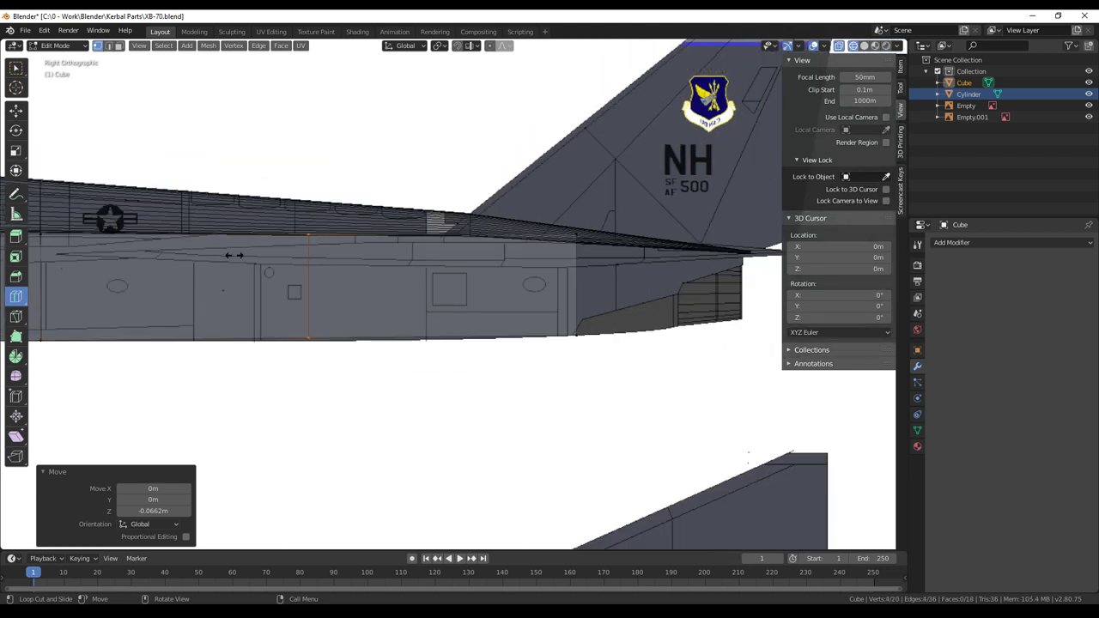
pyautogui.click(266, 258)
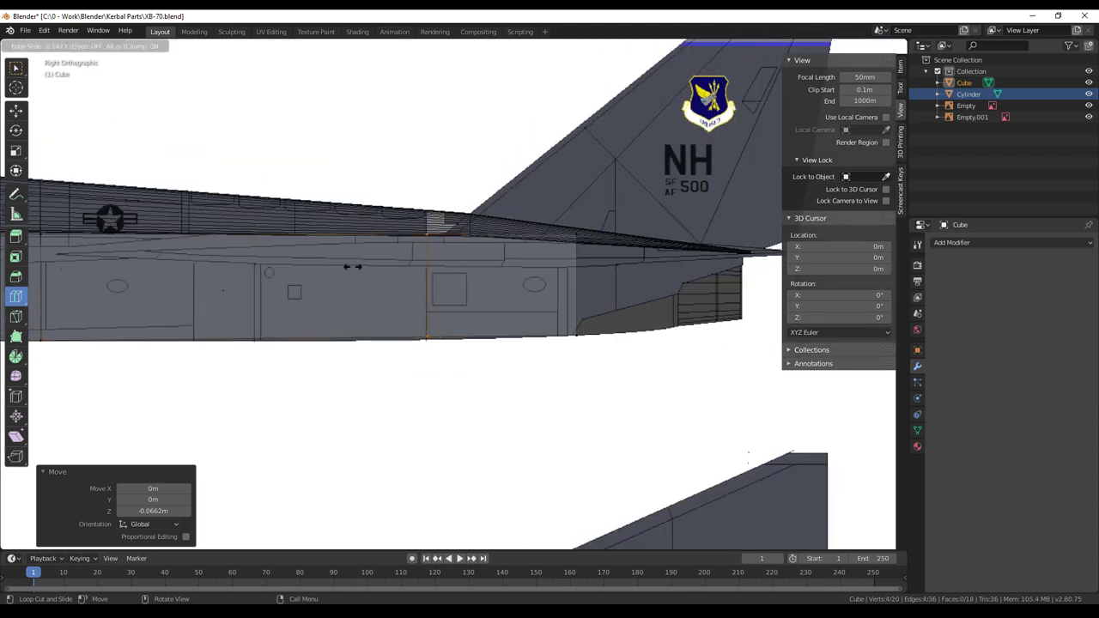
pyautogui.click(352, 266)
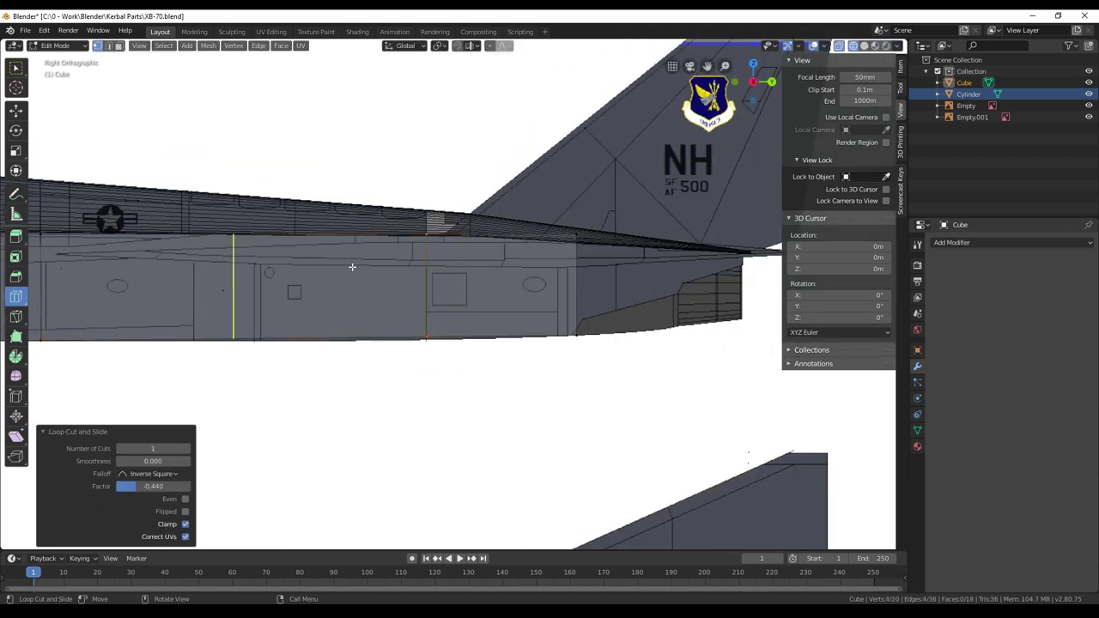
# Move the selected vertices of the box down about 0.045 m to follow the side-view blueprint
pyautogui.click(19, 110)
pyautogui.moveTo(426, 237); pyautogui.dragTo(427, 242)
pyautogui.scroll(3, 529, 241)
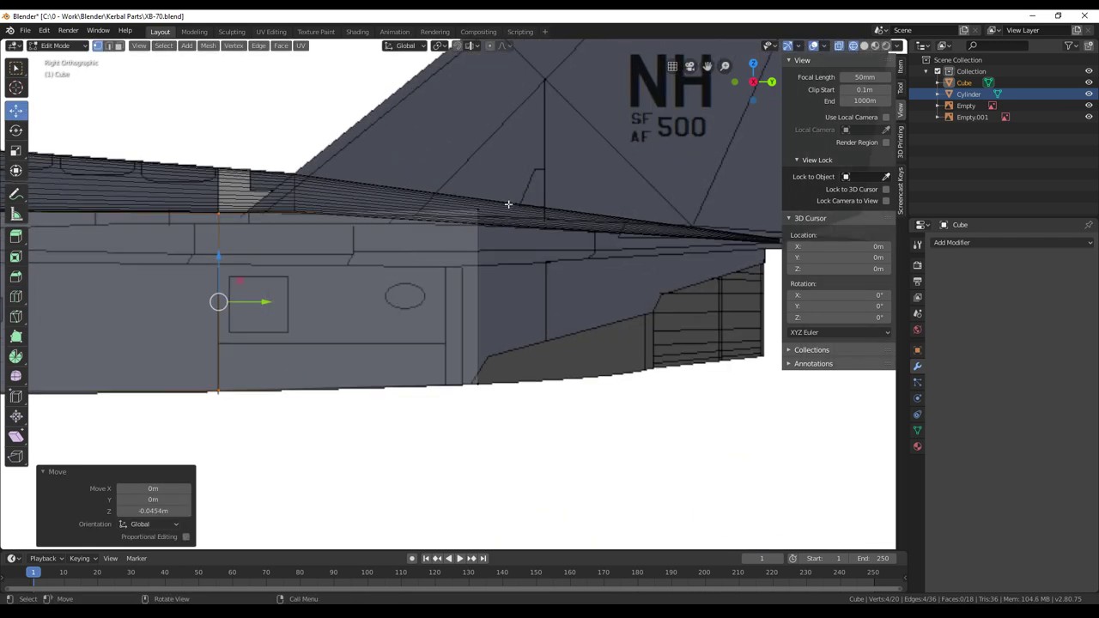
# Lower the box's rear top edge onto the blueprint line and shift its rear end about 0.07 m forward
pyautogui.click(507, 205)
pyautogui.click(477, 209)
pyautogui.moveTo(479, 167); pyautogui.dragTo(478, 177)
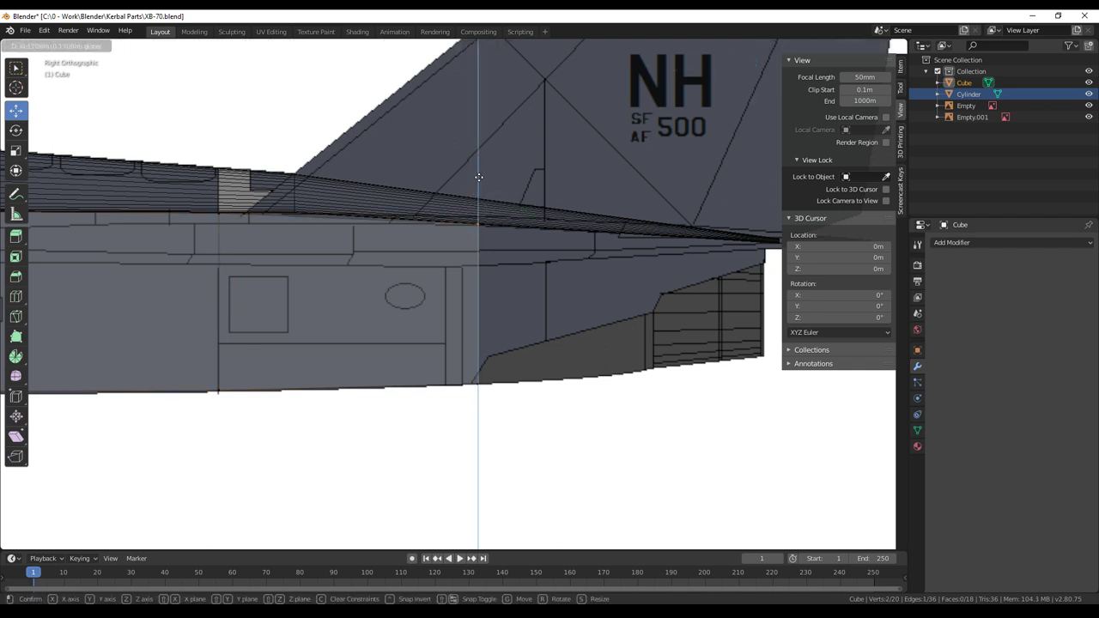
pyautogui.moveTo(478, 177); pyautogui.dragTo(479, 180)
pyautogui.click(477, 377)
pyautogui.moveTo(520, 303); pyautogui.dragTo(515, 306)
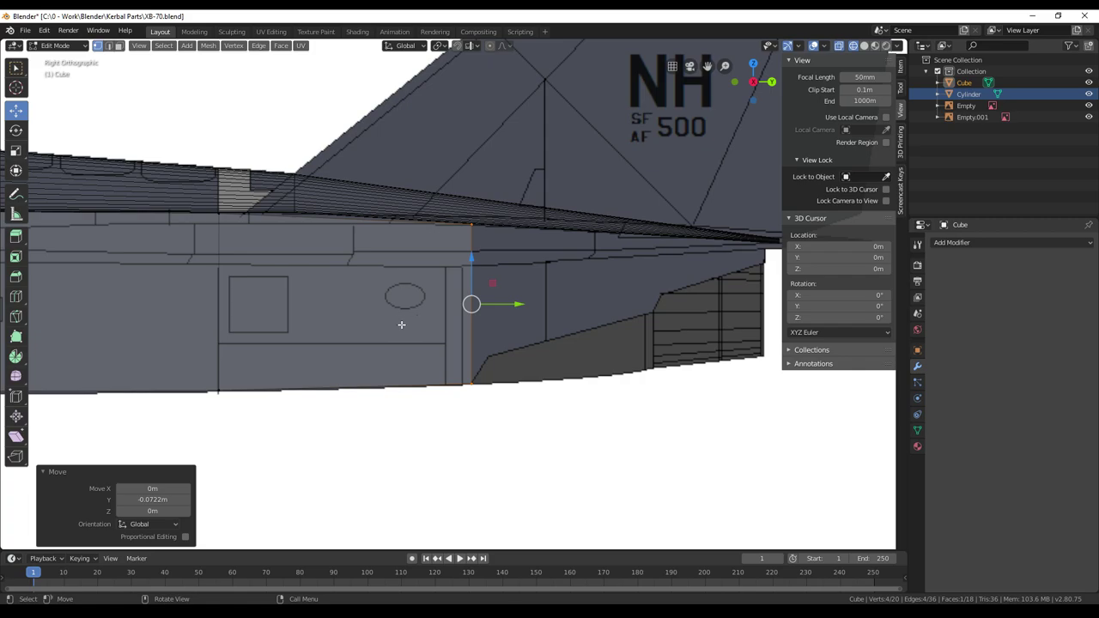
# Examine the box and fuselage against the aircraft's top and underside blueprint views
pyautogui.moveTo(401, 324); pyautogui.dragTo(552, 280, button='middle')
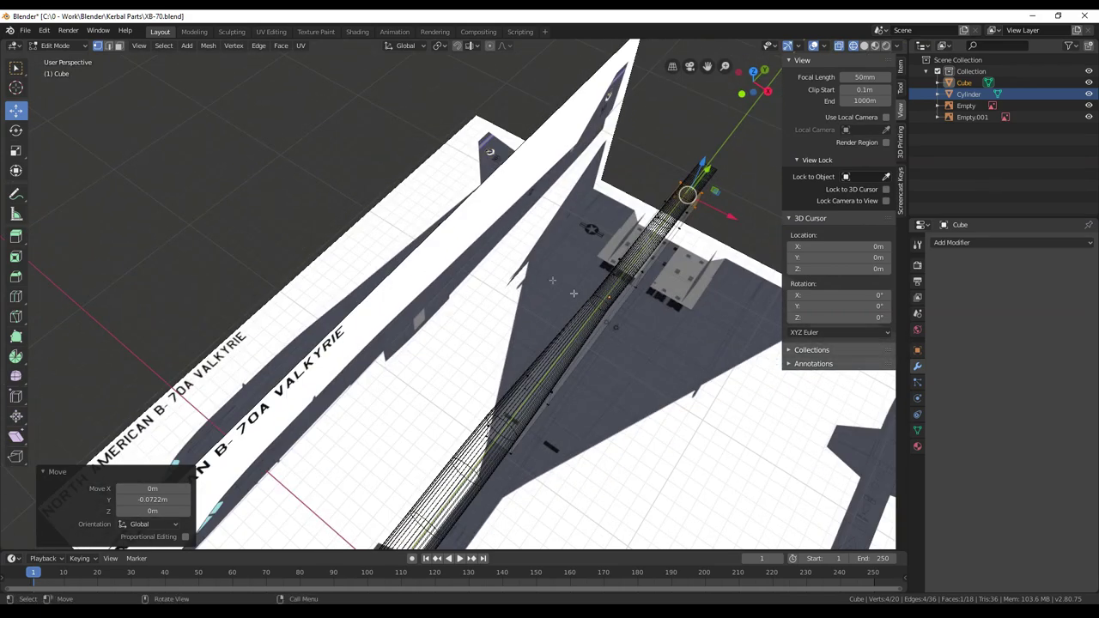
pyautogui.moveTo(631, 375); pyautogui.dragTo(526, 347, button='middle')
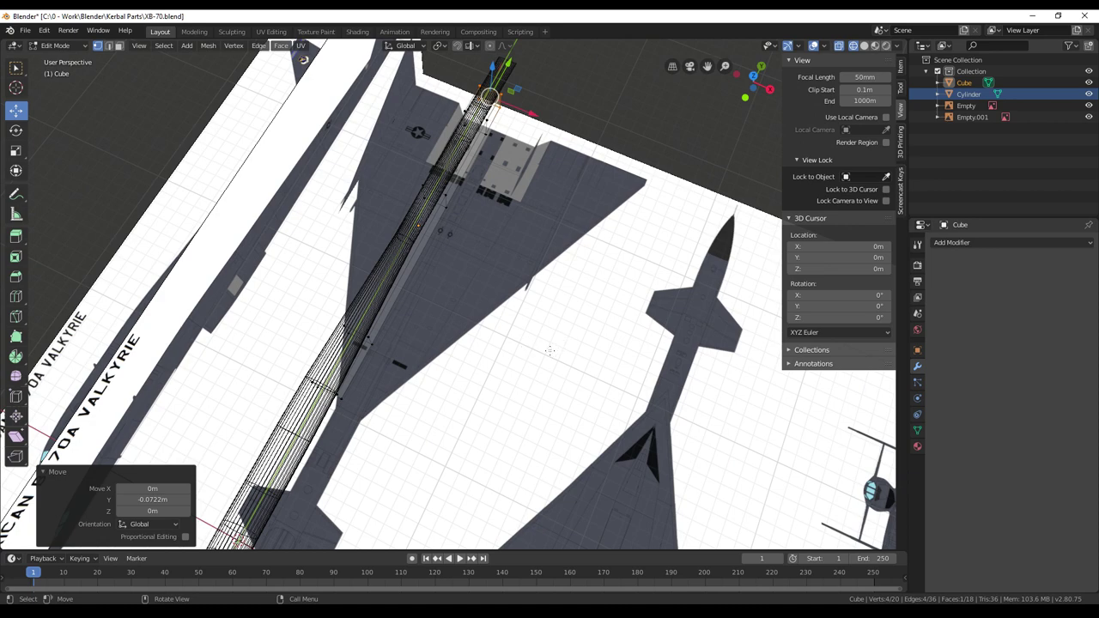
pyautogui.scroll(-5, 549, 350)
pyautogui.moveTo(359, 340); pyautogui.dragTo(539, 218, button='middle')
pyautogui.scroll(5, 529, 270)
pyautogui.scroll(10, 528, 270)
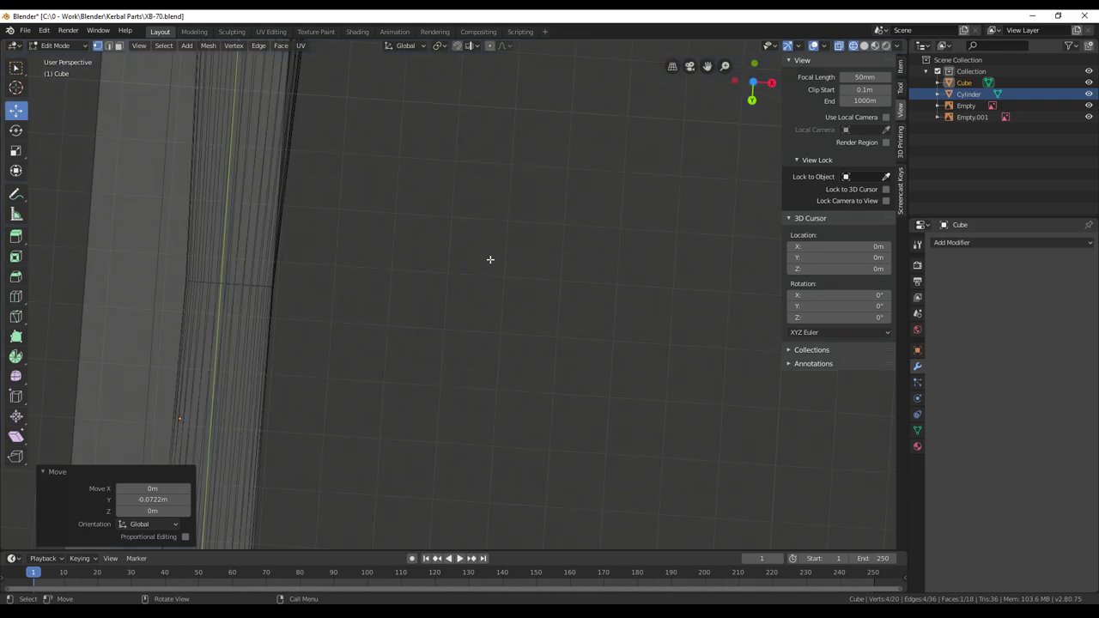
pyautogui.scroll(-10, 490, 259)
pyautogui.moveTo(587, 282); pyautogui.dragTo(481, 455, button='middle')
pyautogui.moveTo(520, 360); pyautogui.dragTo(392, 436, button='middle')
pyautogui.scroll(-4, 502, 318)
pyautogui.moveTo(503, 315); pyautogui.dragTo(566, 300, button='middle')
pyautogui.scroll(4, 593, 288)
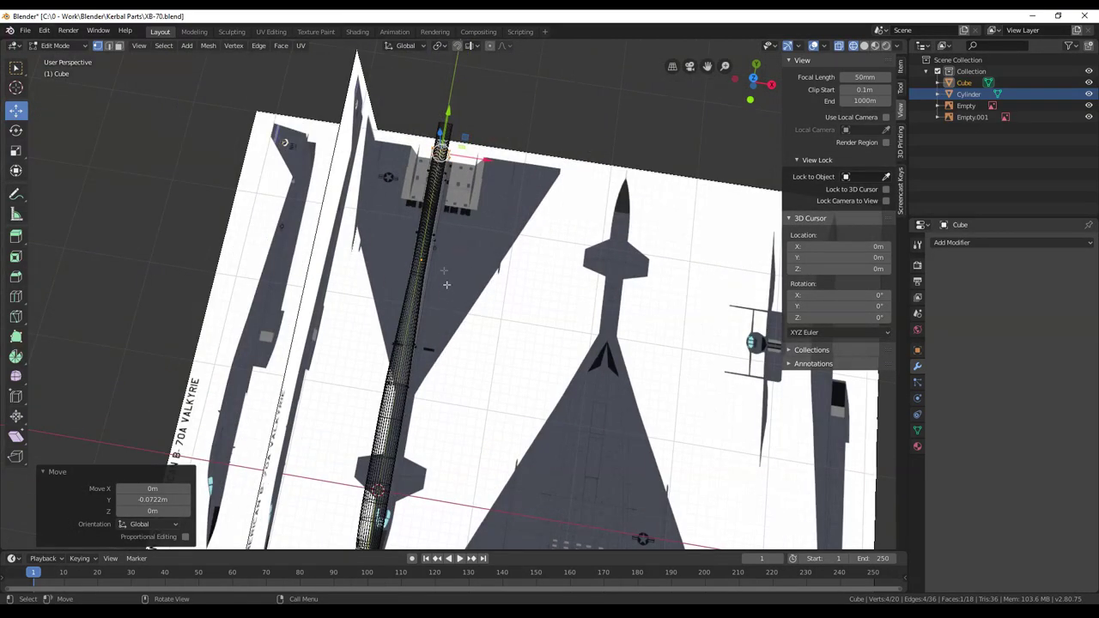
pyautogui.moveTo(610, 329); pyautogui.dragTo(521, 285, button='middle')
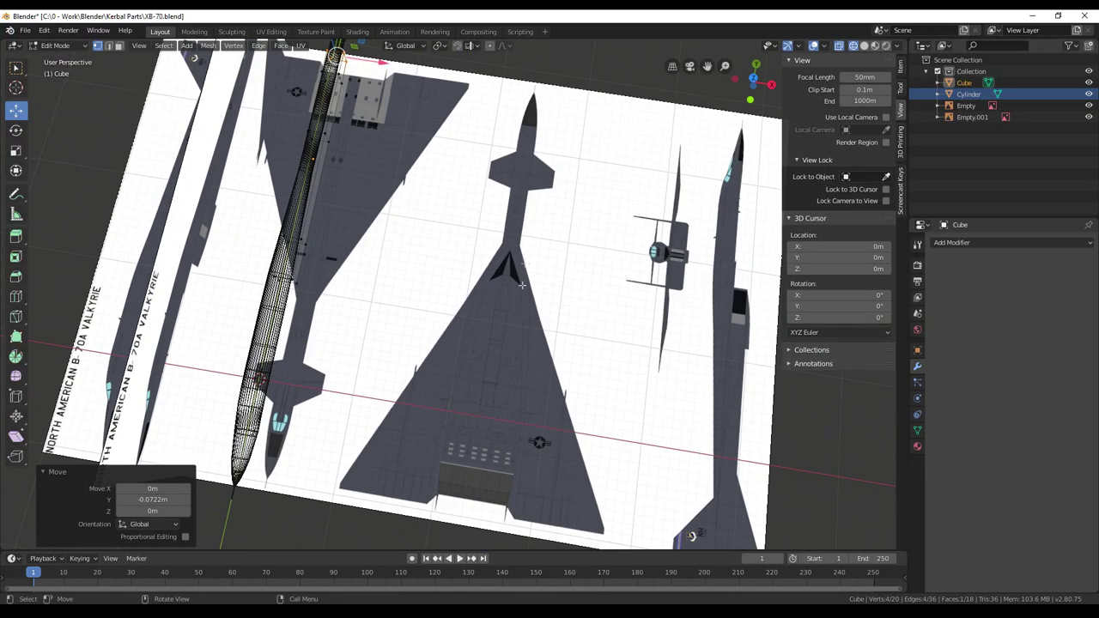
pyautogui.moveTo(510, 373); pyautogui.dragTo(481, 372, button='middle')
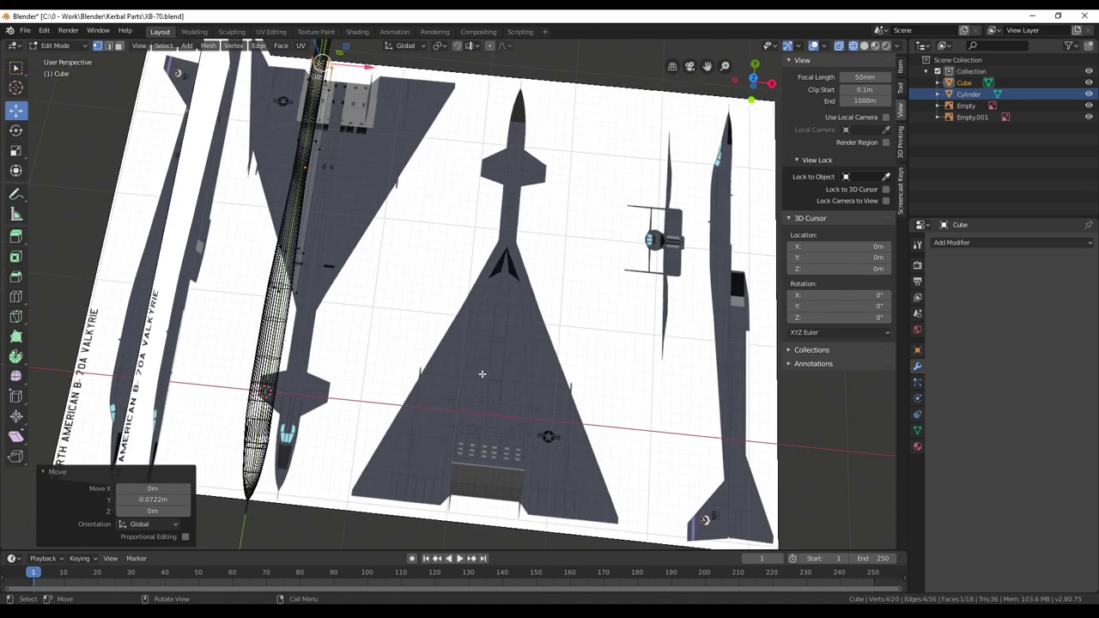
pyautogui.scroll(4, 481, 373)
pyautogui.moveTo(481, 370); pyautogui.dragTo(478, 377, button='middle')
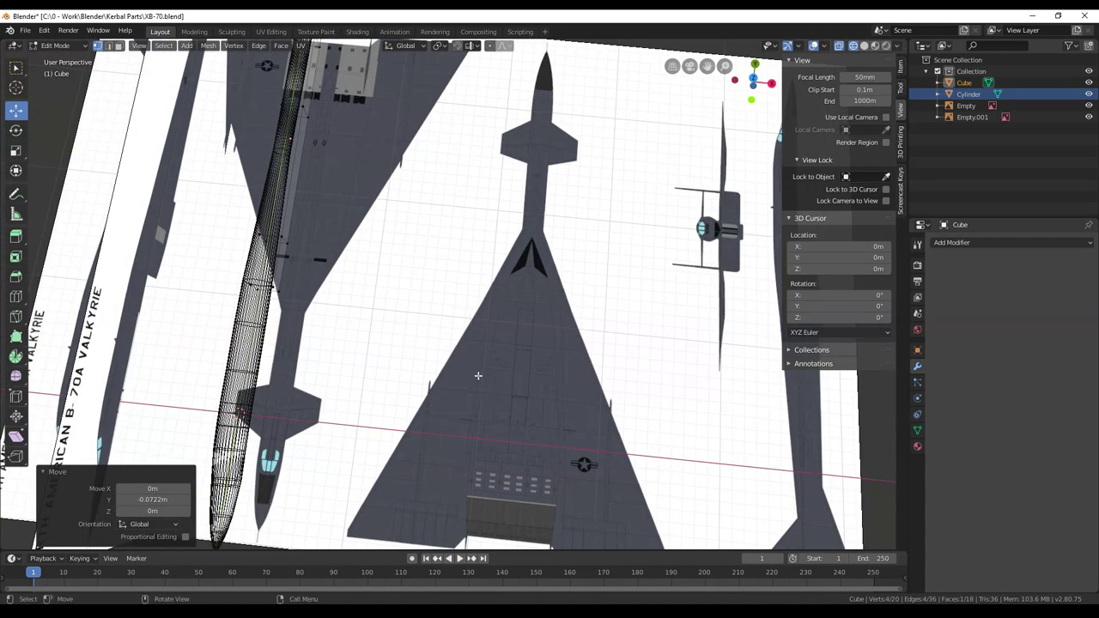
pyautogui.moveTo(478, 376); pyautogui.dragTo(353, 250, button='middle')
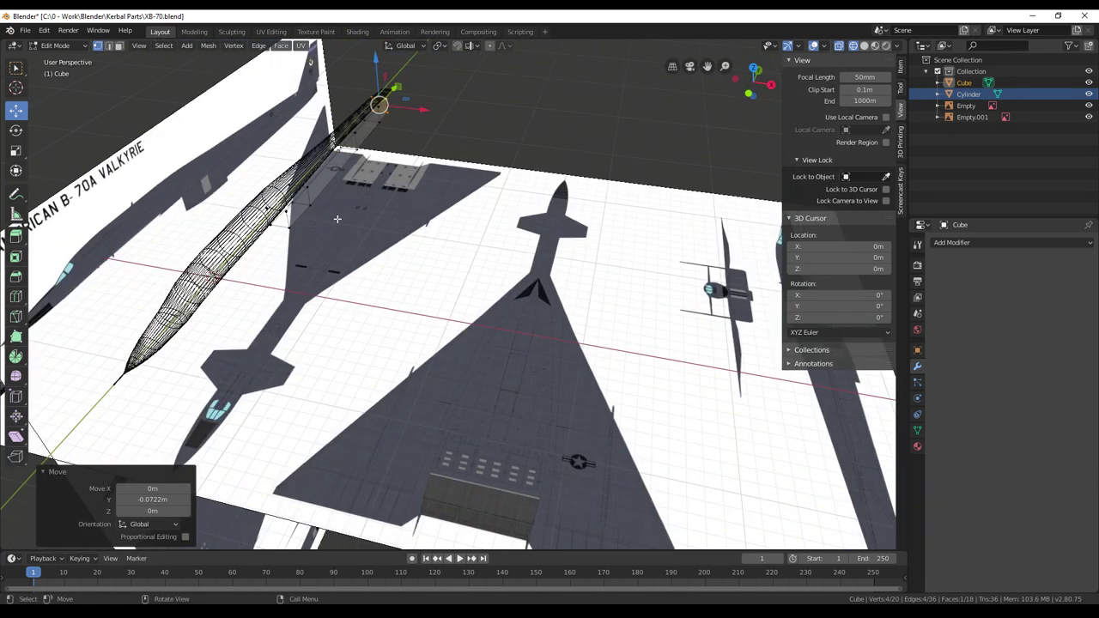
# Leave mesh editing and apply the box's location and scale transforms
pyautogui.press('Tab')
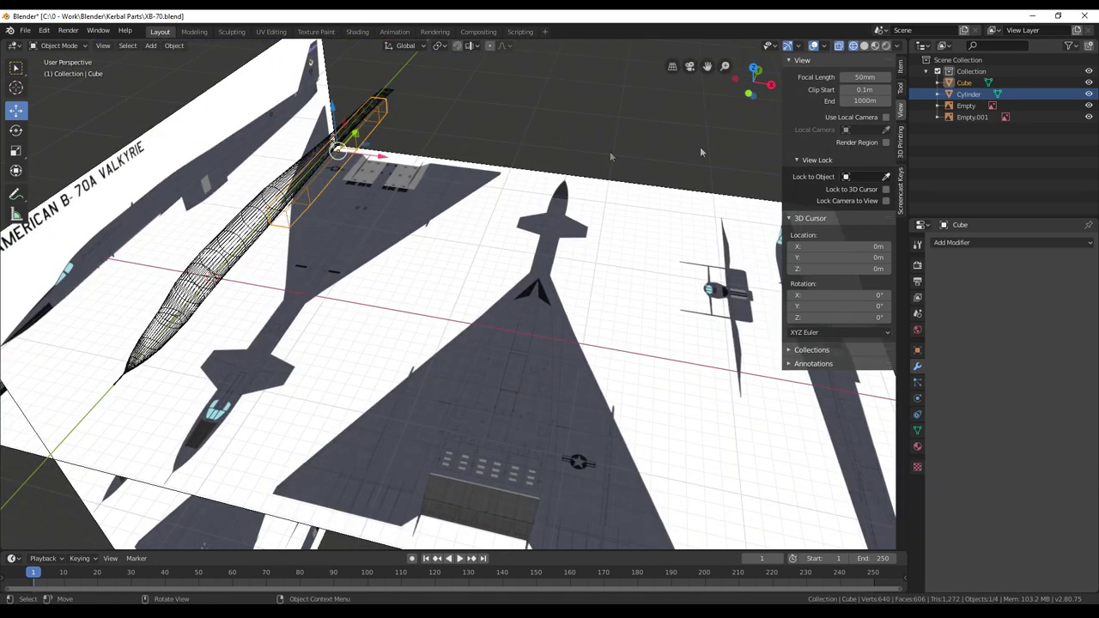
pyautogui.click(899, 66)
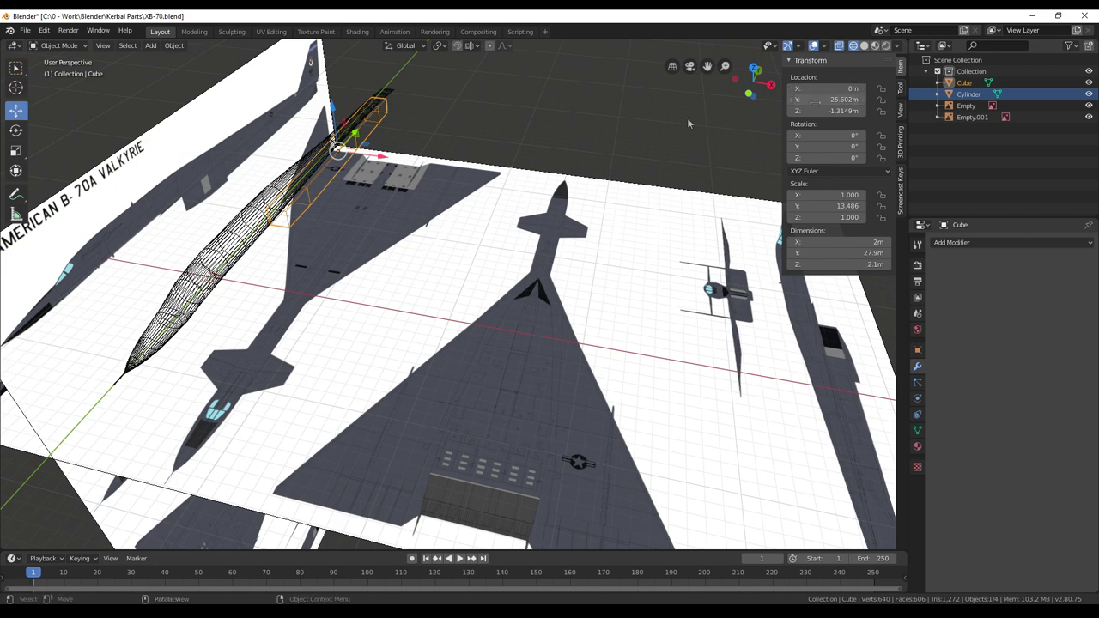
pyautogui.hotkey('ctrl', 'a')
pyautogui.click(489, 190)
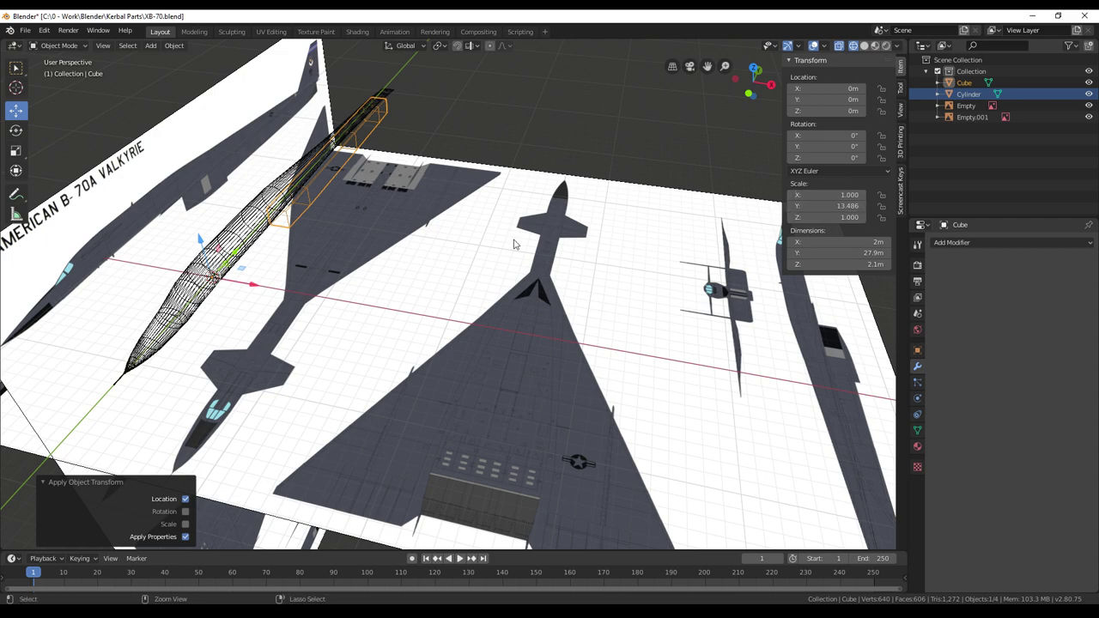
pyautogui.hotkey('ctrl', 'a')
pyautogui.click(488, 264)
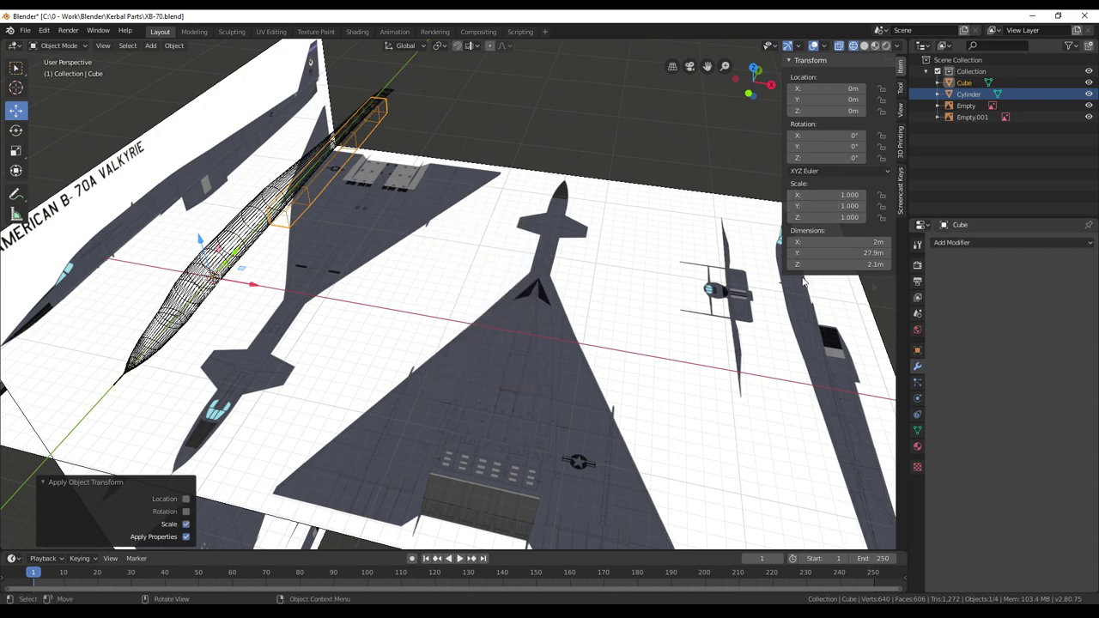
# Set the box's Z rotation to 180° to match the direction of the underside blueprint
pyautogui.moveTo(434, 247); pyautogui.dragTo(337, 247, button='middle')
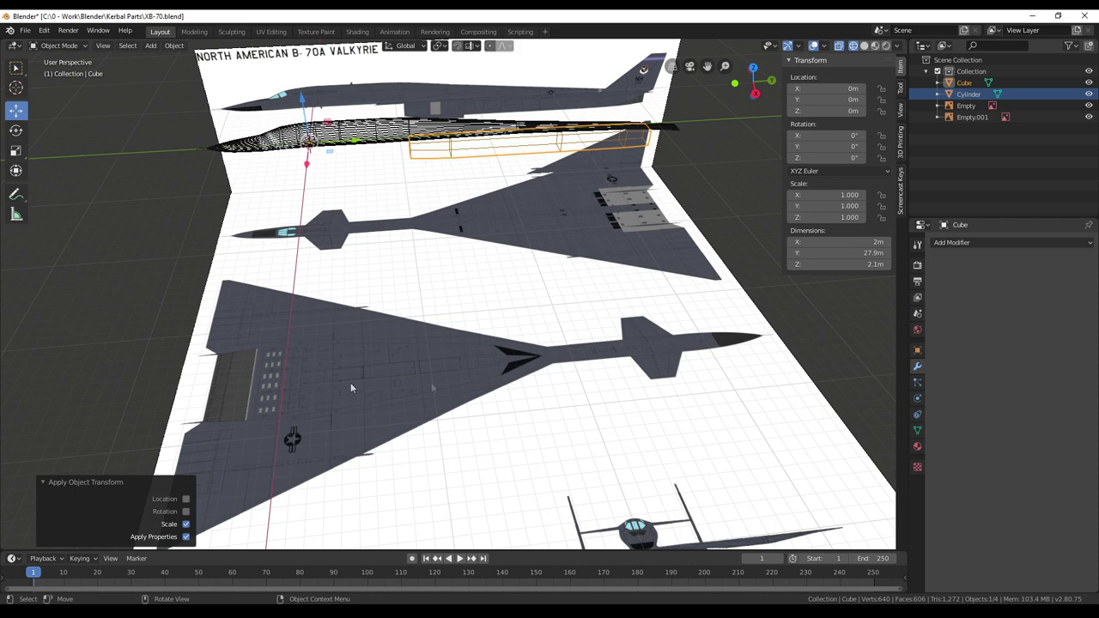
pyautogui.moveTo(837, 158); pyautogui.dragTo(870, 158)
pyautogui.click(832, 161)
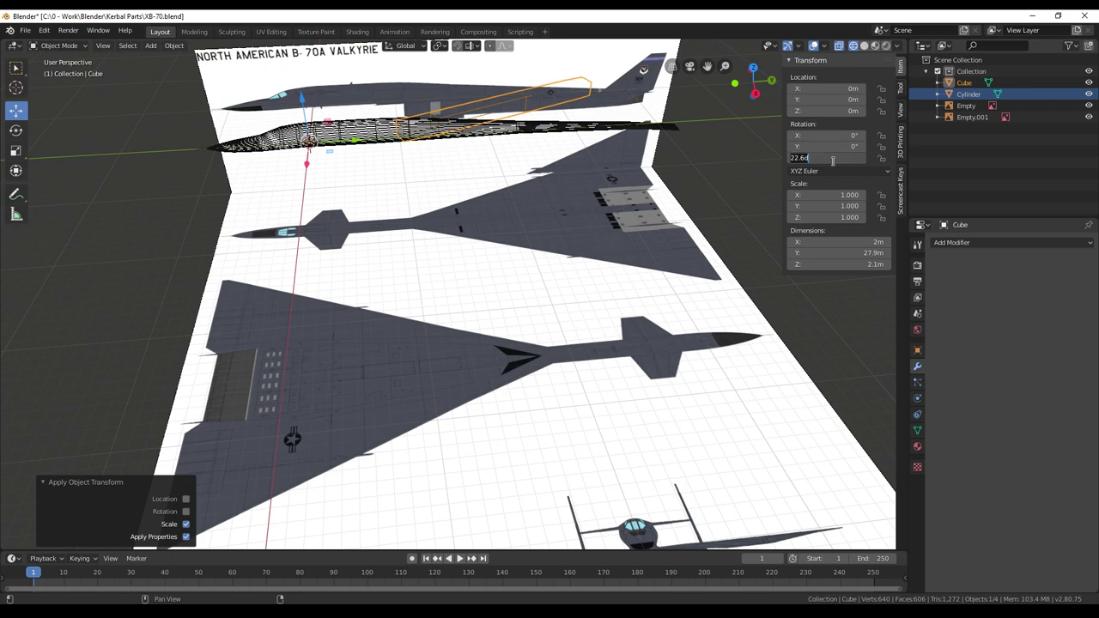
pyautogui.write('180')
pyautogui.press('Return')
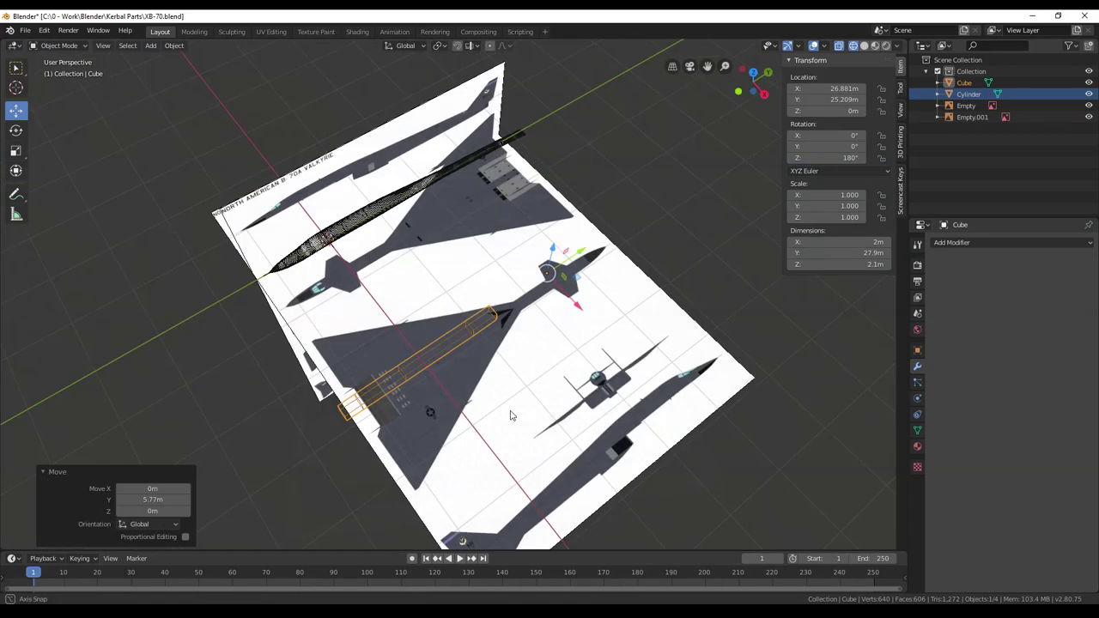
# Move the box over the underside blueprint, to about X 24.91 m and Y 30.77 m
pyautogui.scroll(3, 512, 413)
pyautogui.scroll(2, 606, 387)
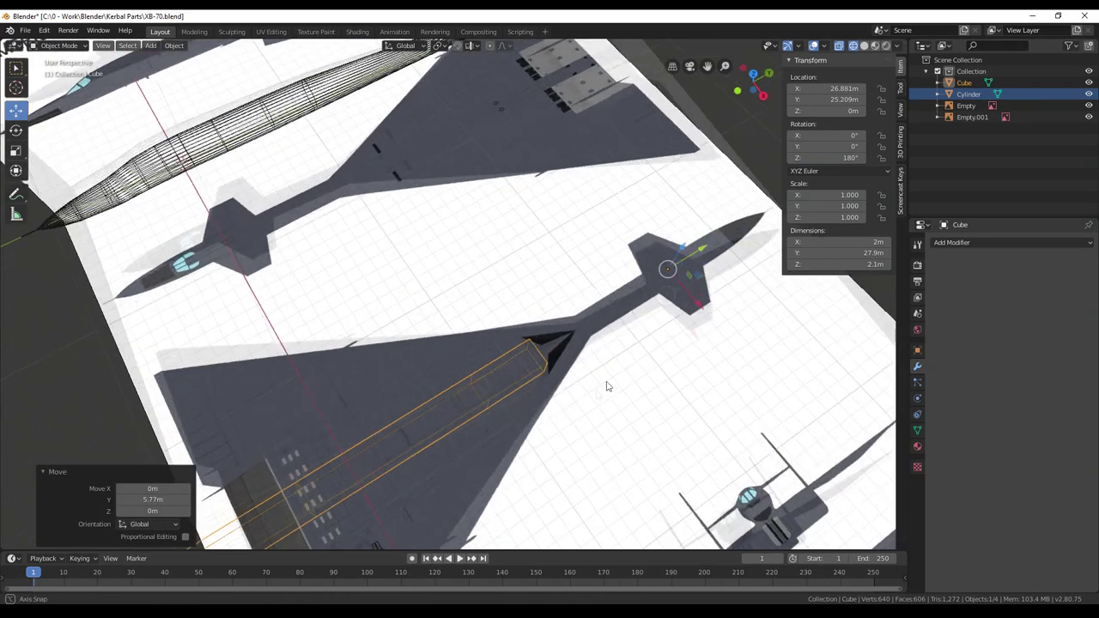
pyautogui.moveTo(606, 386); pyautogui.dragTo(572, 422, button='middle')
pyautogui.moveTo(668, 409); pyautogui.dragTo(661, 370)
pyautogui.moveTo(692, 324); pyautogui.dragTo(696, 323)
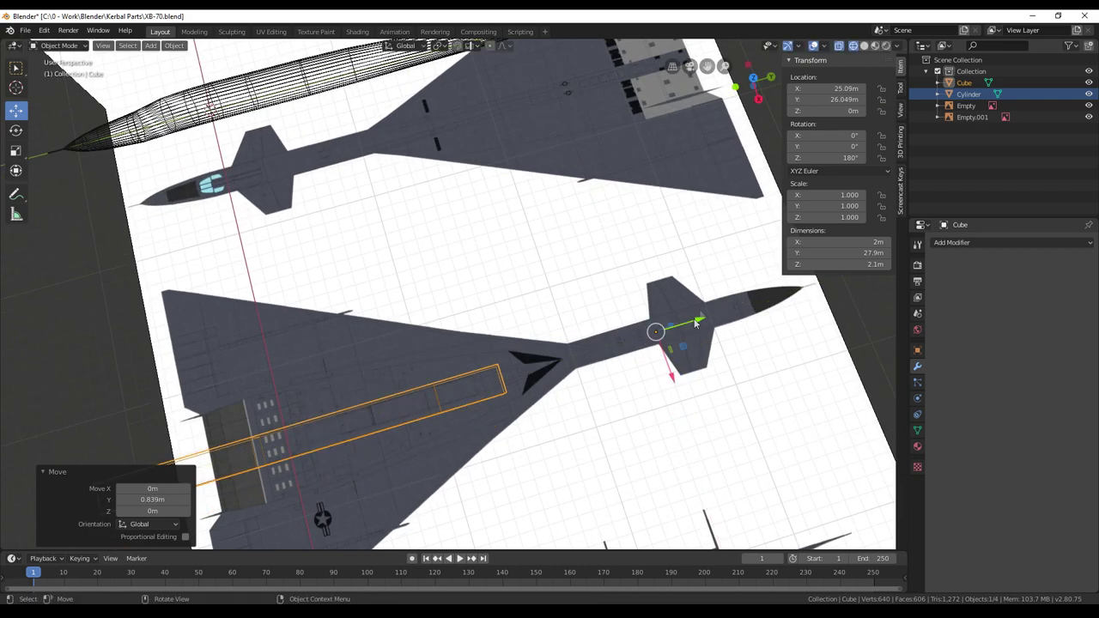
pyautogui.scroll(3, 643, 380)
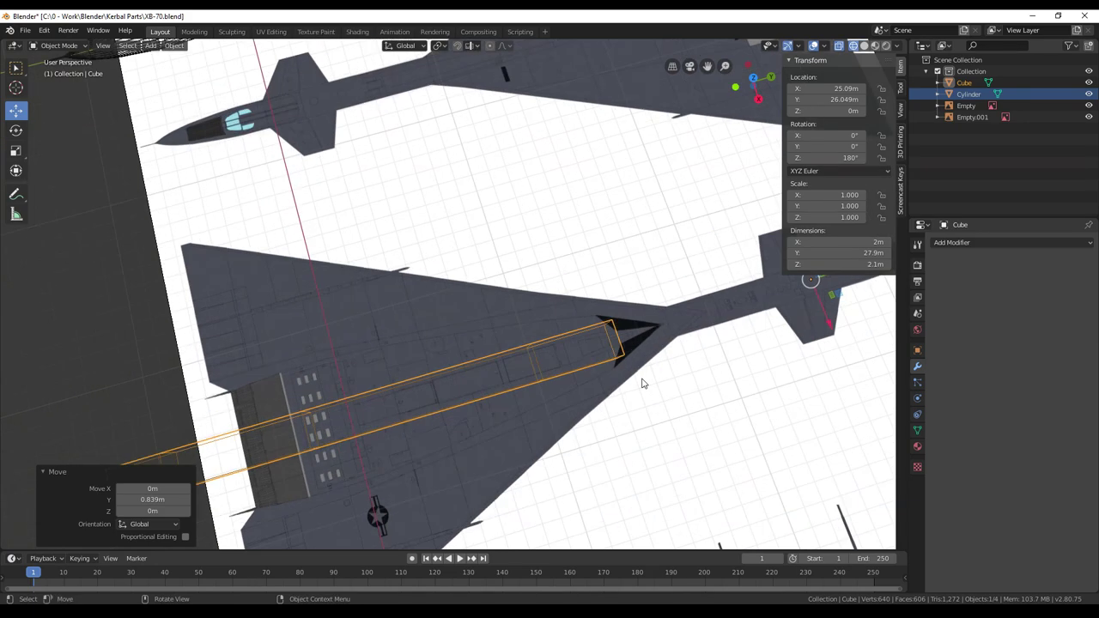
pyautogui.moveTo(837, 329); pyautogui.dragTo(825, 343)
pyautogui.keyDown('shift'); pyautogui.moveTo(825, 339); pyautogui.dragTo(694, 378, button='middle'); pyautogui.keyUp('shift')
pyautogui.moveTo(676, 320); pyautogui.dragTo(712, 307)
pyautogui.moveTo(712, 308); pyautogui.dragTo(683, 423, button='middle')
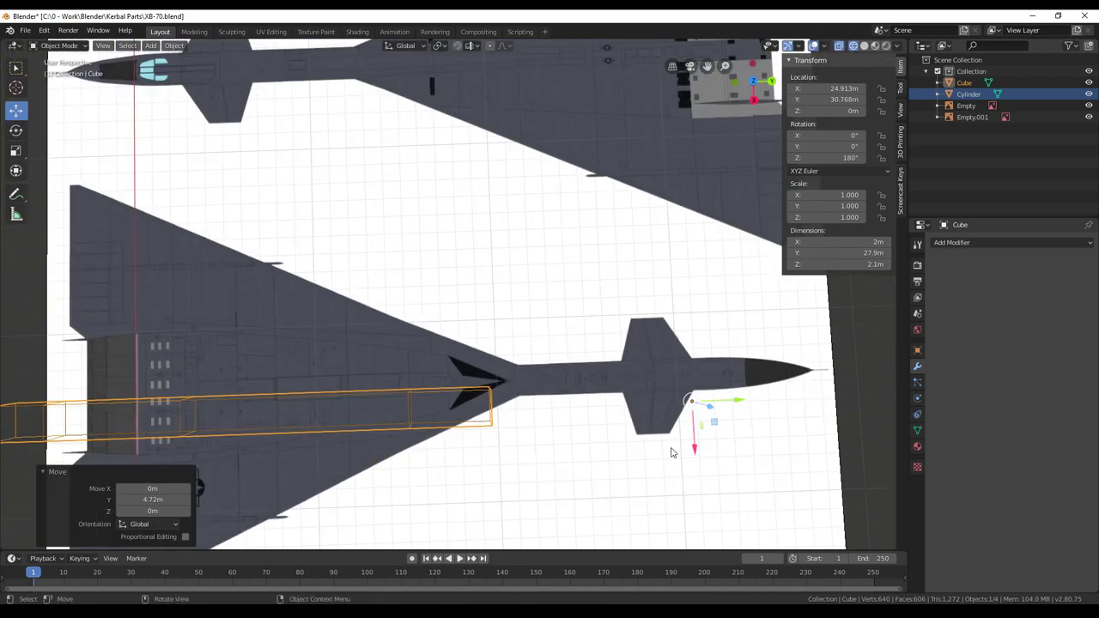
# In the top orthographic view, centre the box on the underside blueprint at X 24.354 m and Y 33.238 m
pyautogui.press('KP_5')
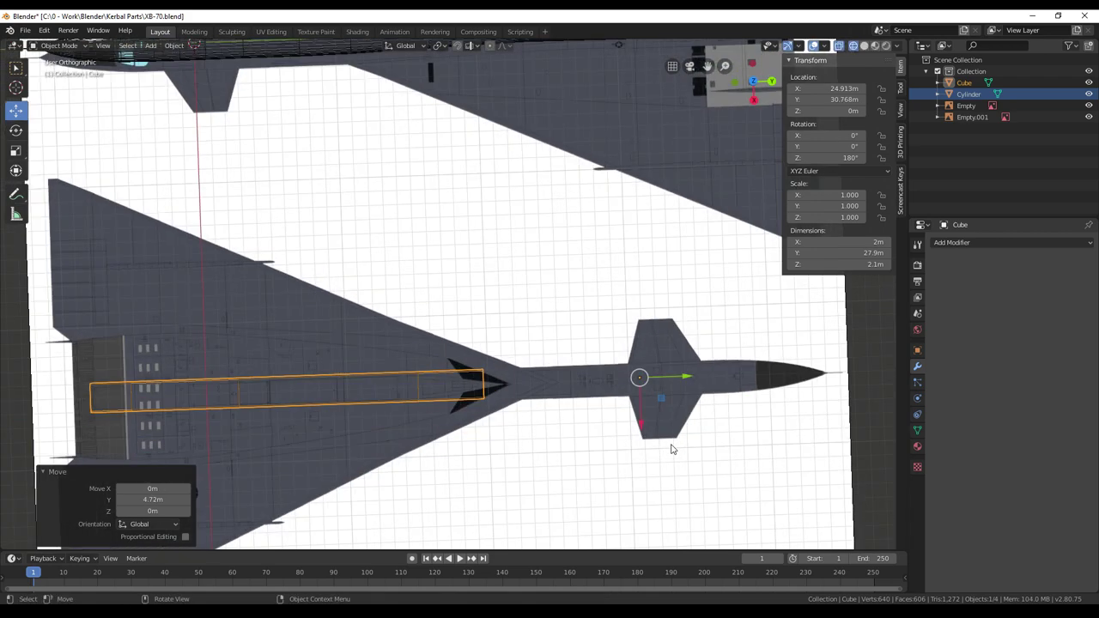
pyautogui.press('KP_7')
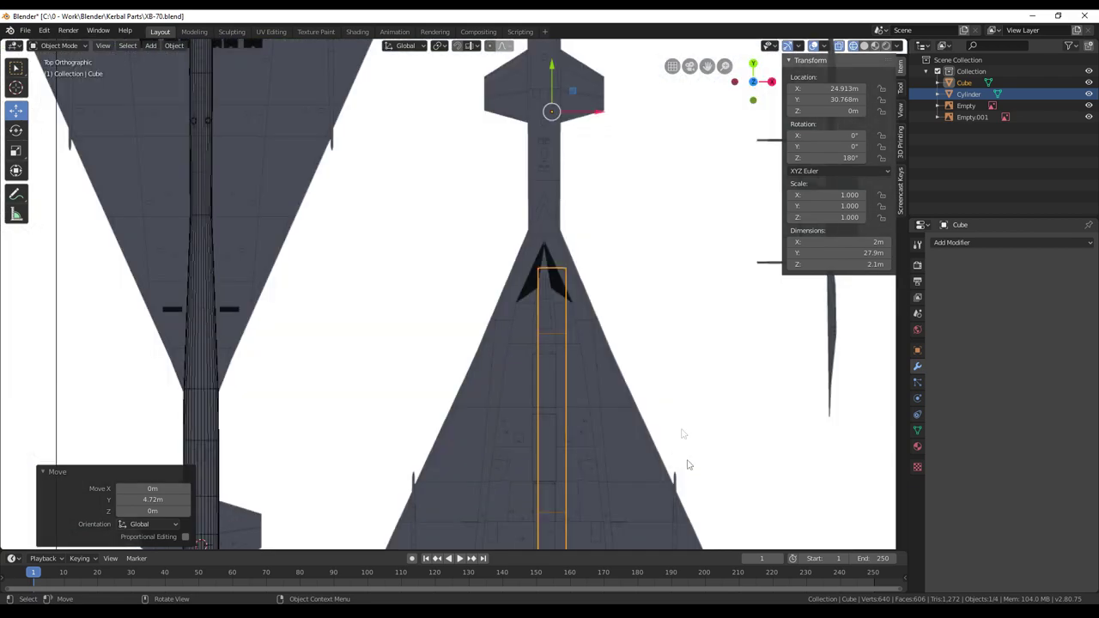
pyautogui.moveTo(605, 112); pyautogui.dragTo(597, 112)
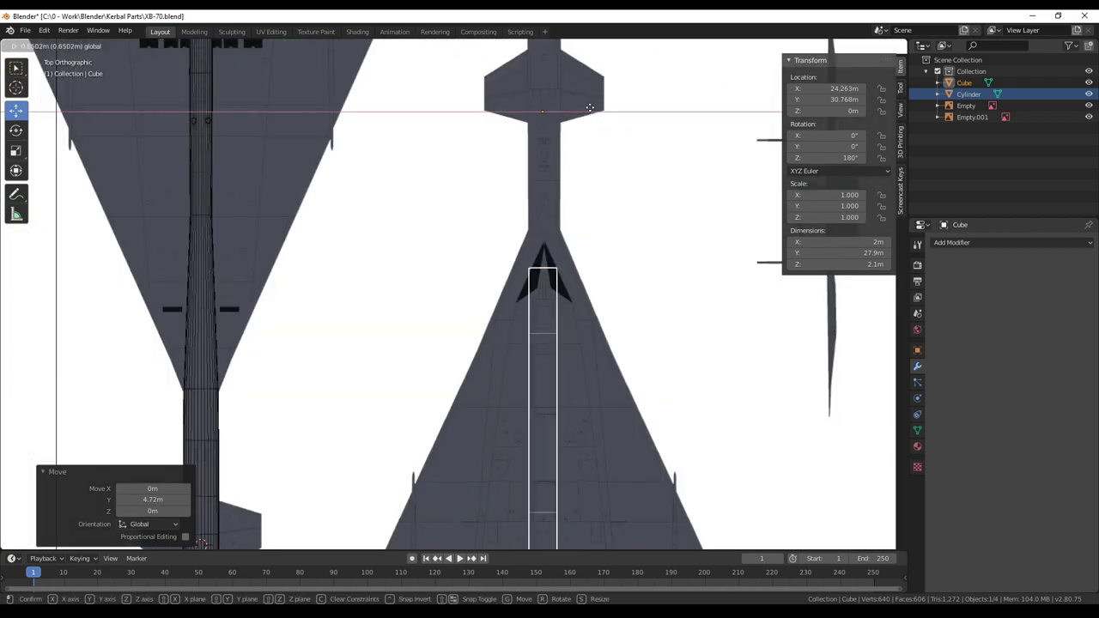
pyautogui.scroll(2, 552, 227)
pyautogui.scroll(-3, 562, 223)
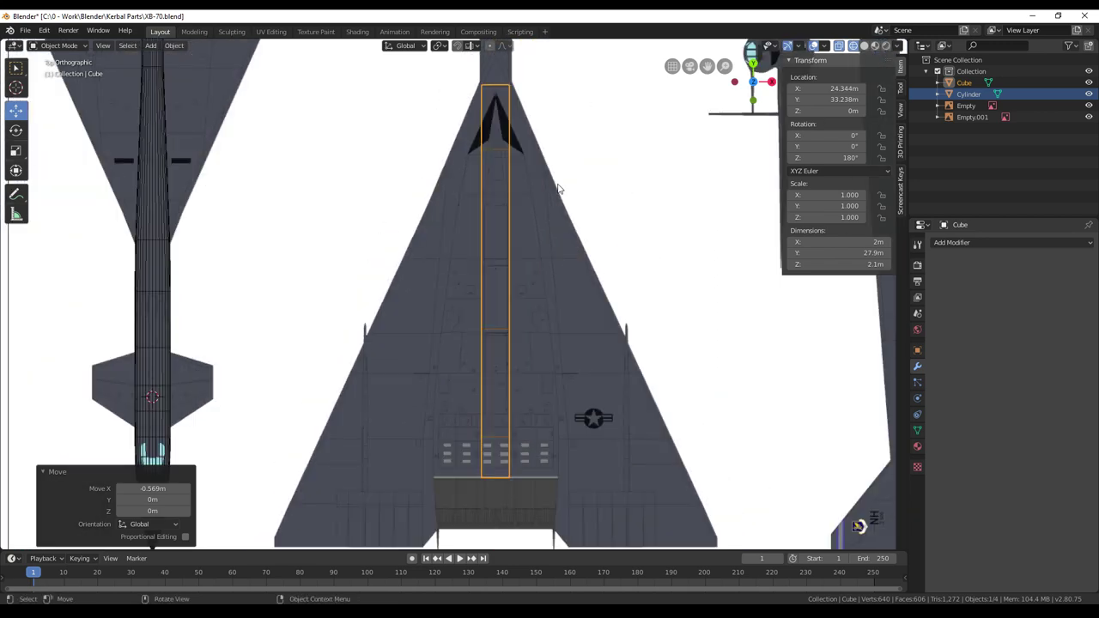
pyautogui.scroll(5, 557, 183)
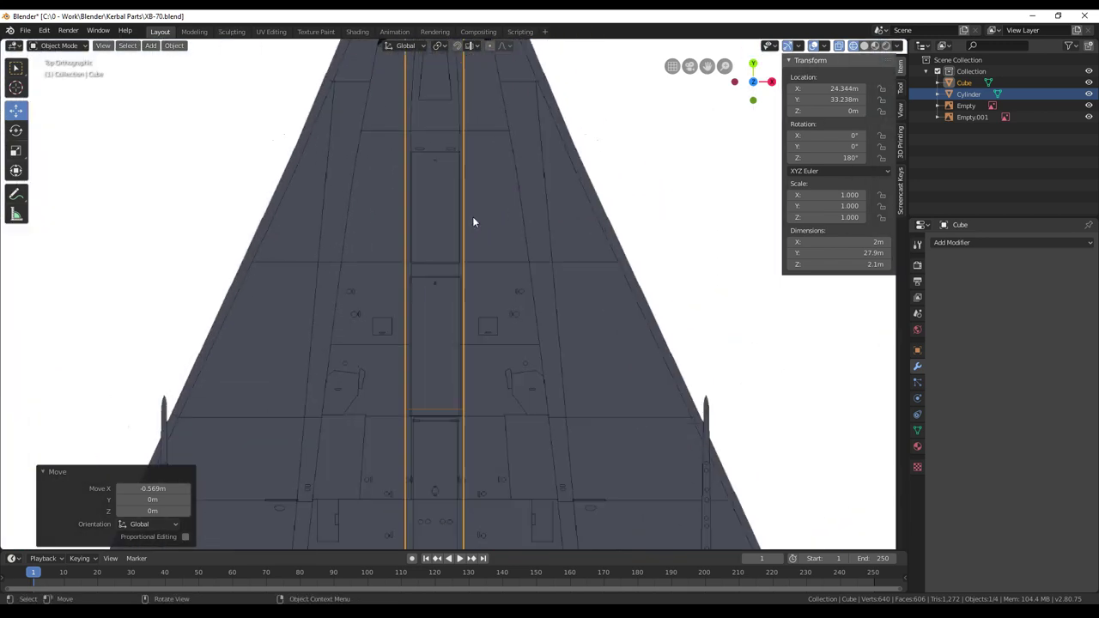
pyautogui.click(862, 89)
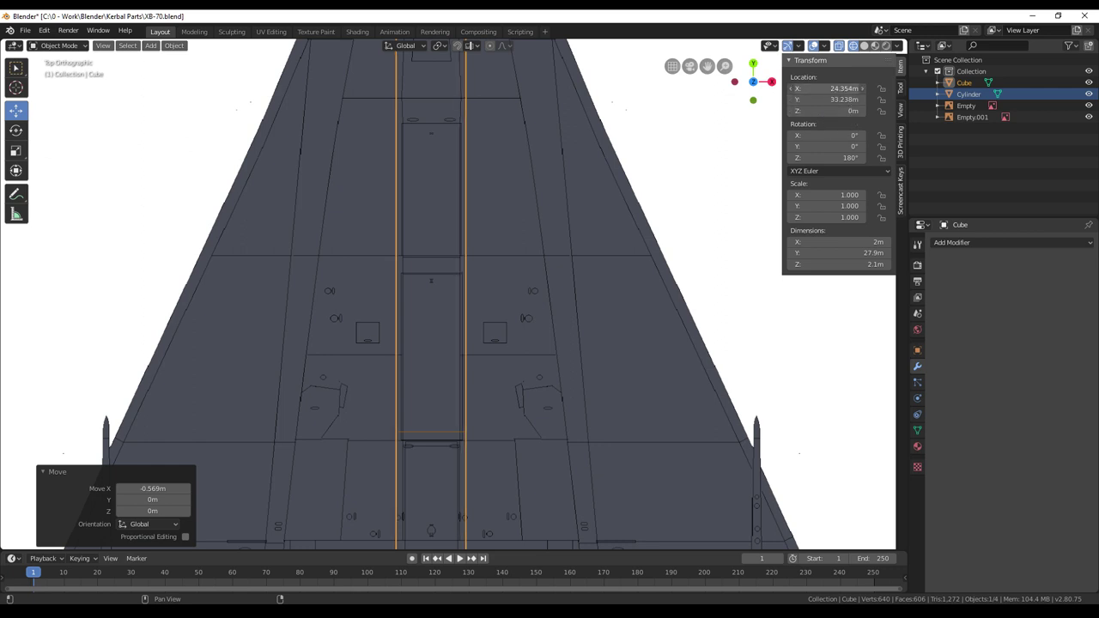
# Try shifting the box to X 24.224 m against the rear of the underside blueprint
pyautogui.keyDown('shift'); pyautogui.moveTo(623, 239); pyautogui.dragTo(617, 421, button='middle'); pyautogui.keyUp('shift')
pyautogui.keyDown('shift'); pyautogui.moveTo(550, 208); pyautogui.dragTo(557, 367, button='middle'); pyautogui.keyUp('shift')
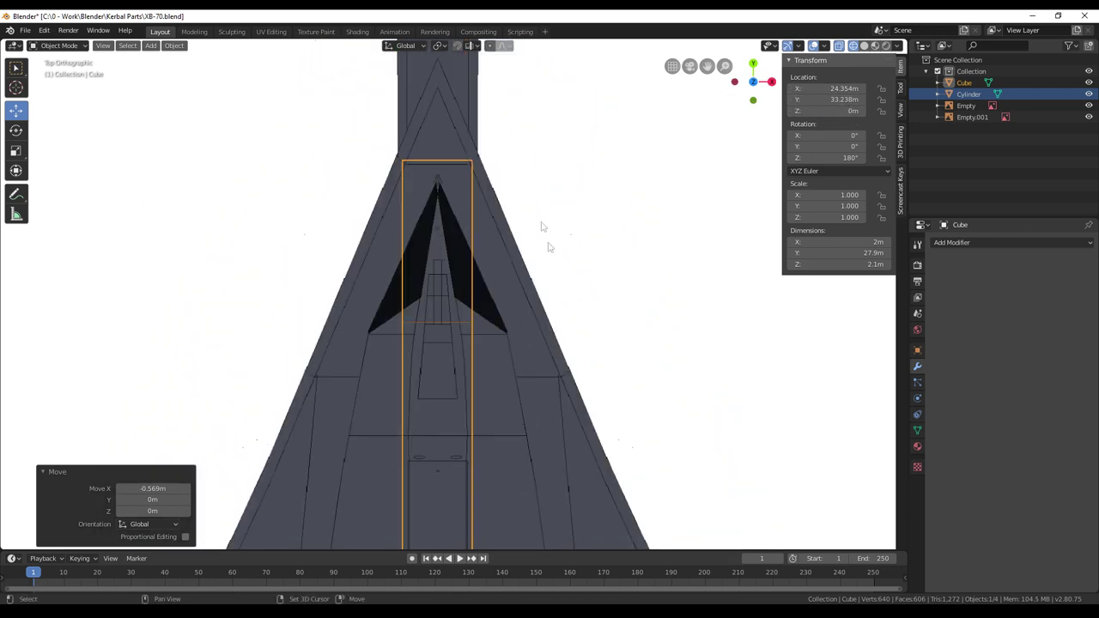
pyautogui.keyDown('shift'); pyautogui.moveTo(529, 271); pyautogui.dragTo(597, 233, button='middle'); pyautogui.keyUp('shift')
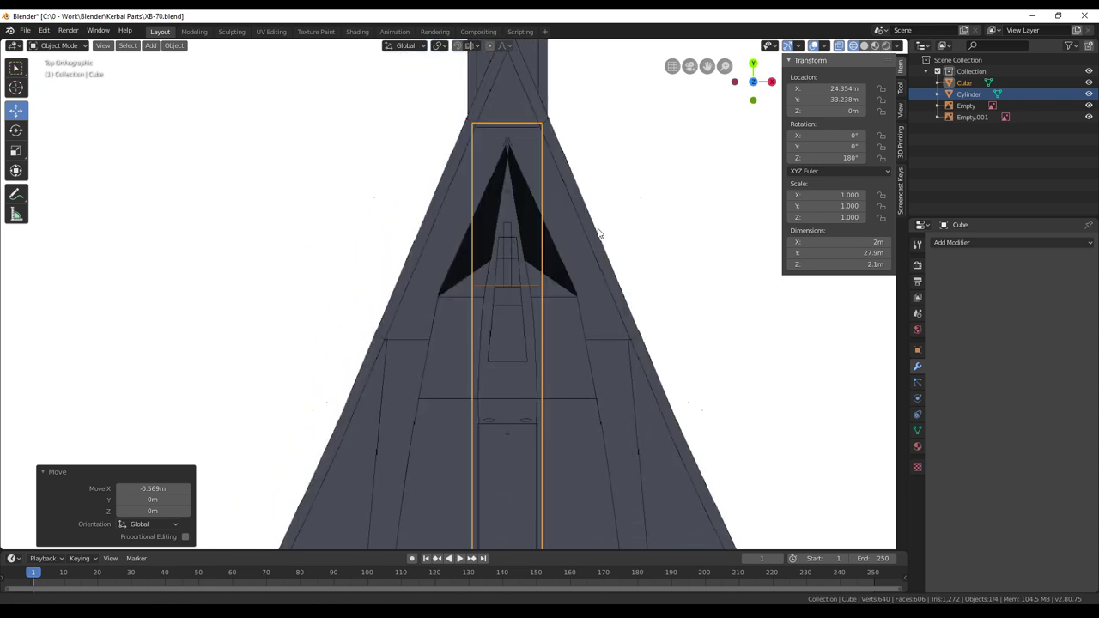
pyautogui.keyDown('shift'); pyautogui.scroll(-12, 518, 148); pyautogui.keyUp('shift')
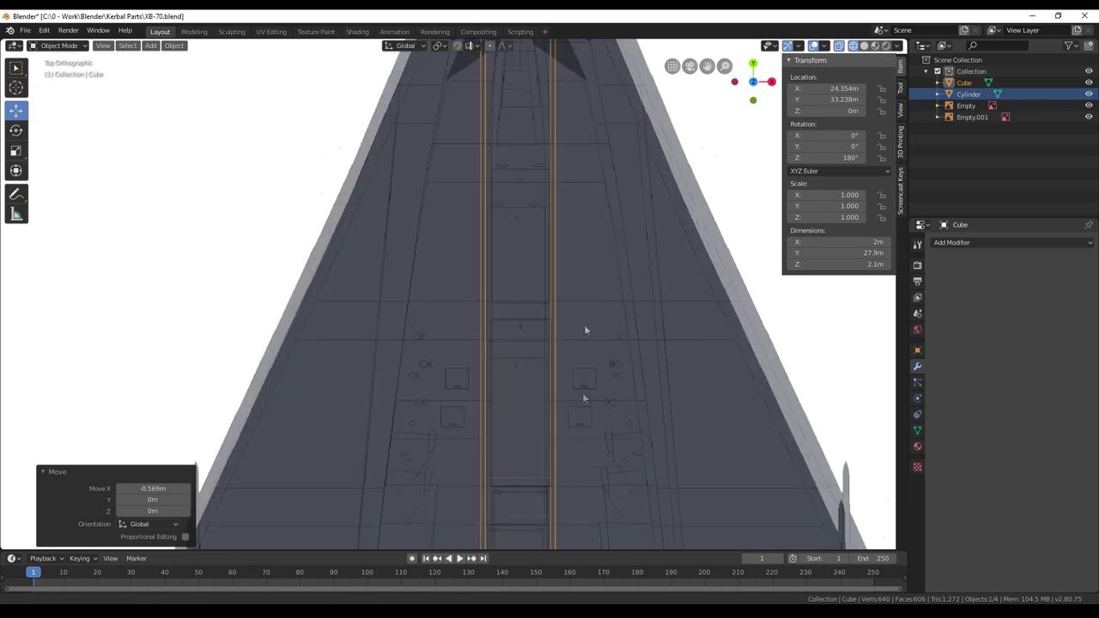
pyautogui.keyDown('shift'); pyautogui.moveTo(554, 378); pyautogui.dragTo(552, 371, button='middle'); pyautogui.keyUp('shift')
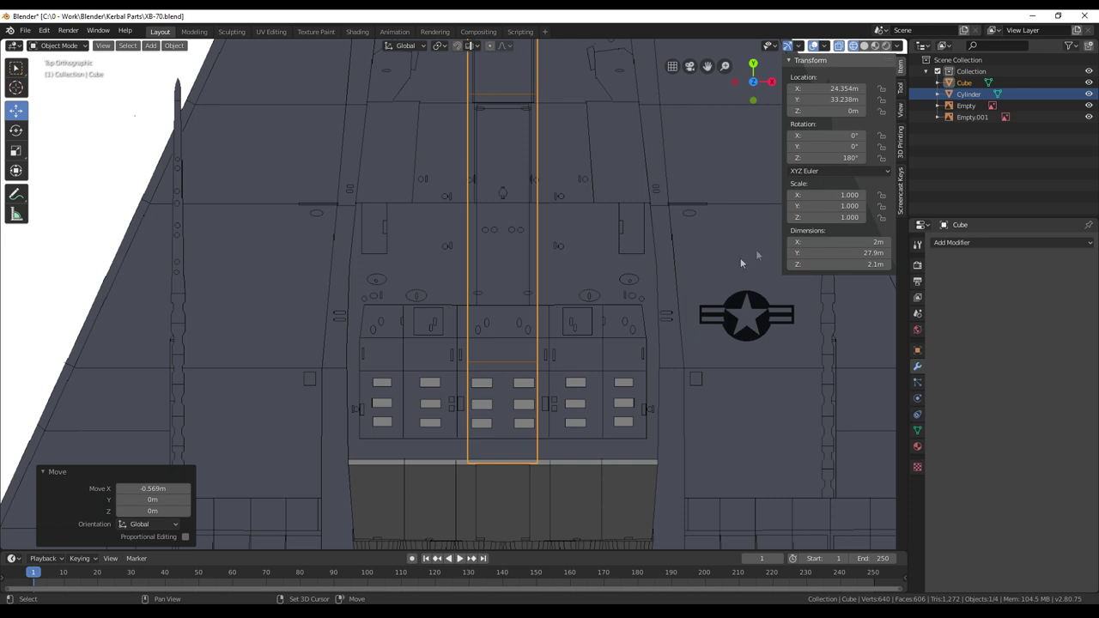
pyautogui.moveTo(829, 88); pyautogui.dragTo(807, 88)
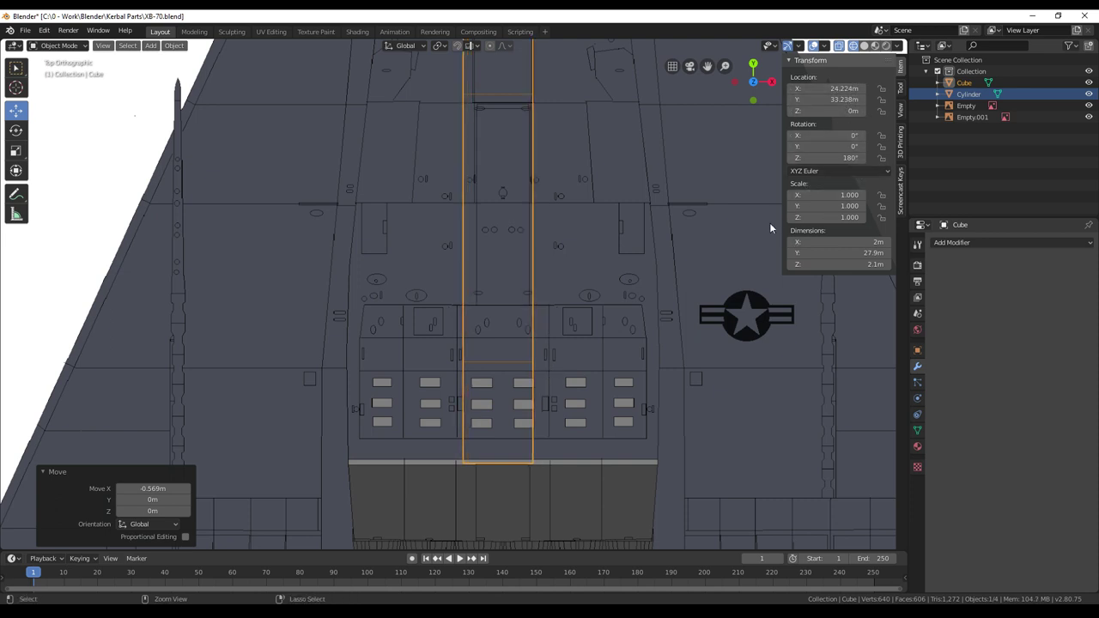
pyautogui.hotkey('ctrl', 'z')
# Set the box's Y location to 32.868 m to line up its front with the intake's tip
pyautogui.moveTo(829, 99); pyautogui.dragTo(821, 99)
pyautogui.keyDown('shift'); pyautogui.moveTo(644, 175); pyautogui.dragTo(612, 518, button='middle'); pyautogui.keyUp('shift')
pyautogui.keyDown('shift'); pyautogui.moveTo(577, 93); pyautogui.dragTo(582, 286, button='middle'); pyautogui.keyUp('shift')
pyautogui.keyDown('shift'); pyautogui.moveTo(566, 211); pyautogui.dragTo(575, 308, button='middle'); pyautogui.keyUp('shift')
pyautogui.keyDown('shift'); pyautogui.scroll(1, 575, 312); pyautogui.keyUp('shift')
pyautogui.moveTo(828, 99); pyautogui.dragTo(817, 99)
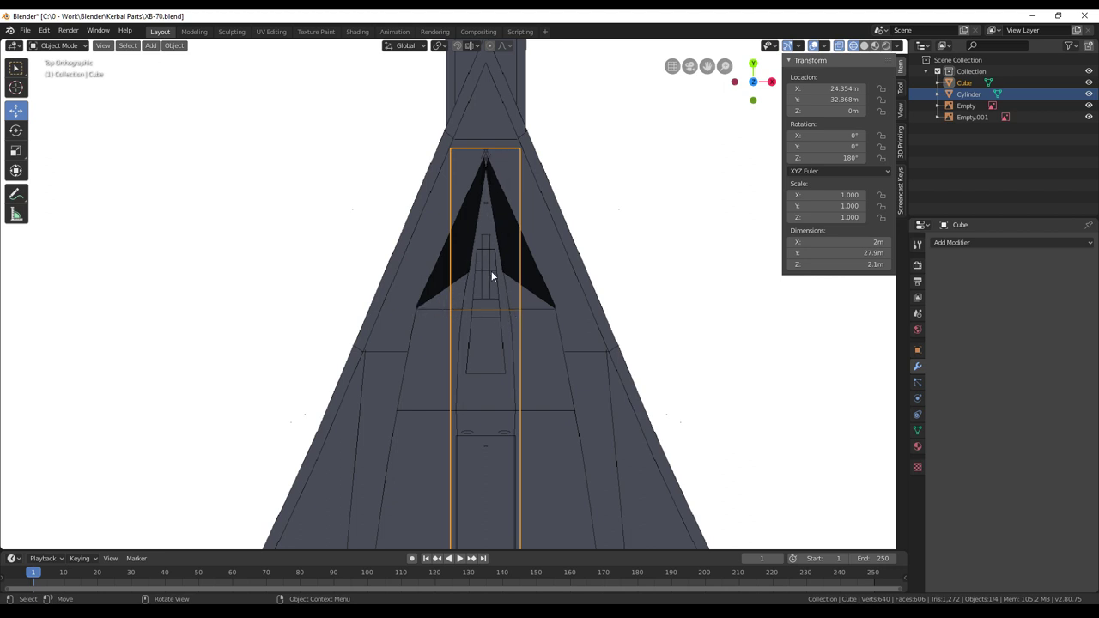
pyautogui.keyDown('shift'); pyautogui.scroll(-8, 574, 354); pyautogui.keyUp('shift')
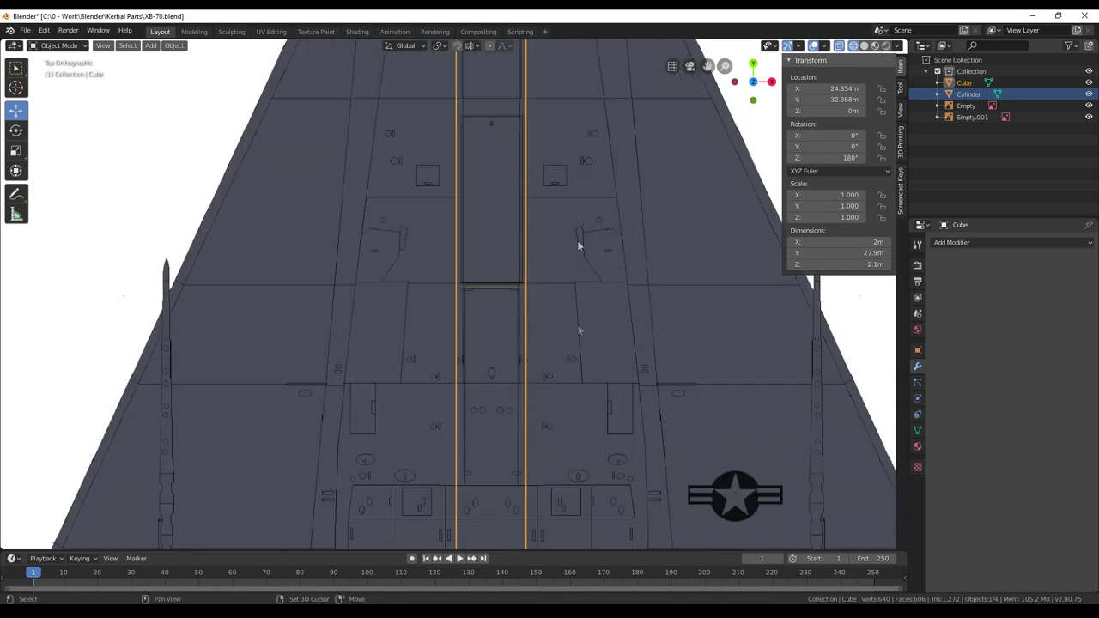
# Enter Edit Mode on the box, with its front end over the intake's tip on the underside blueprint
pyautogui.keyDown('shift'); pyautogui.scroll(-3, 578, 223); pyautogui.keyUp('shift')
pyautogui.keyDown('shift'); pyautogui.scroll(8, 578, 343); pyautogui.keyUp('shift')
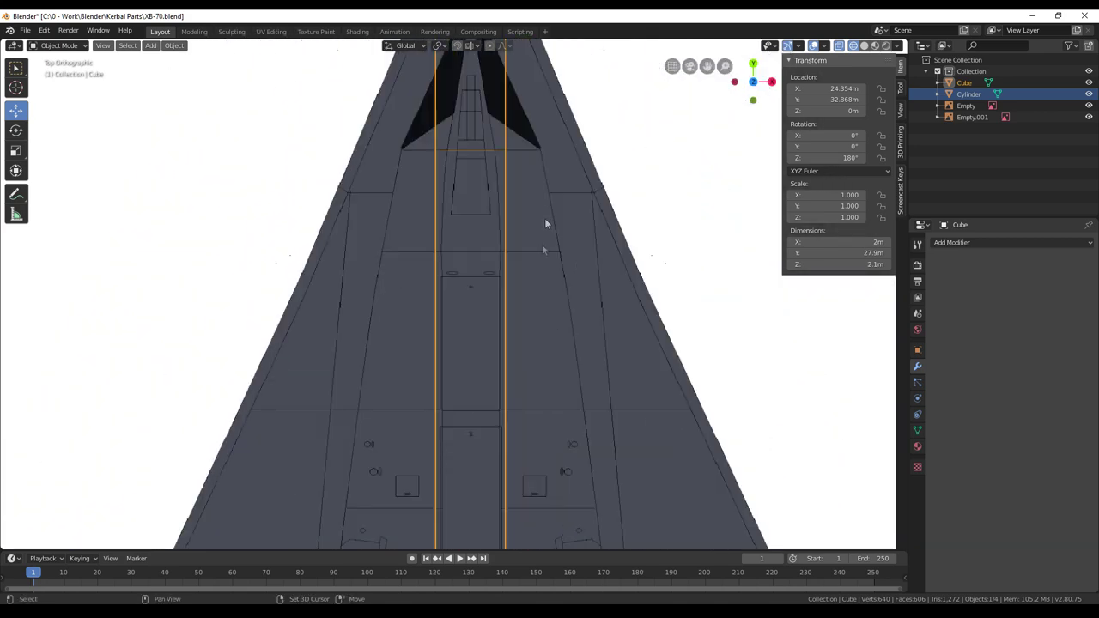
pyautogui.keyDown('shift'); pyautogui.scroll(3, 539, 326); pyautogui.keyUp('shift')
pyautogui.scroll(1, 549, 278)
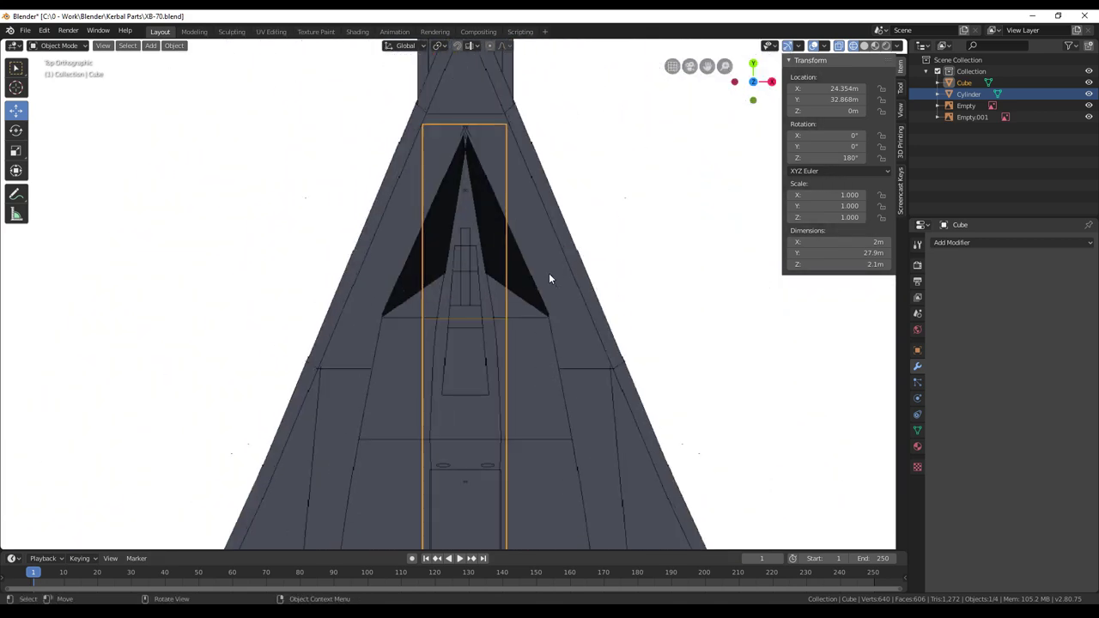
pyautogui.press('Tab')
pyautogui.keyDown('shift'); pyautogui.scroll(1, 552, 248); pyautogui.keyUp('shift')
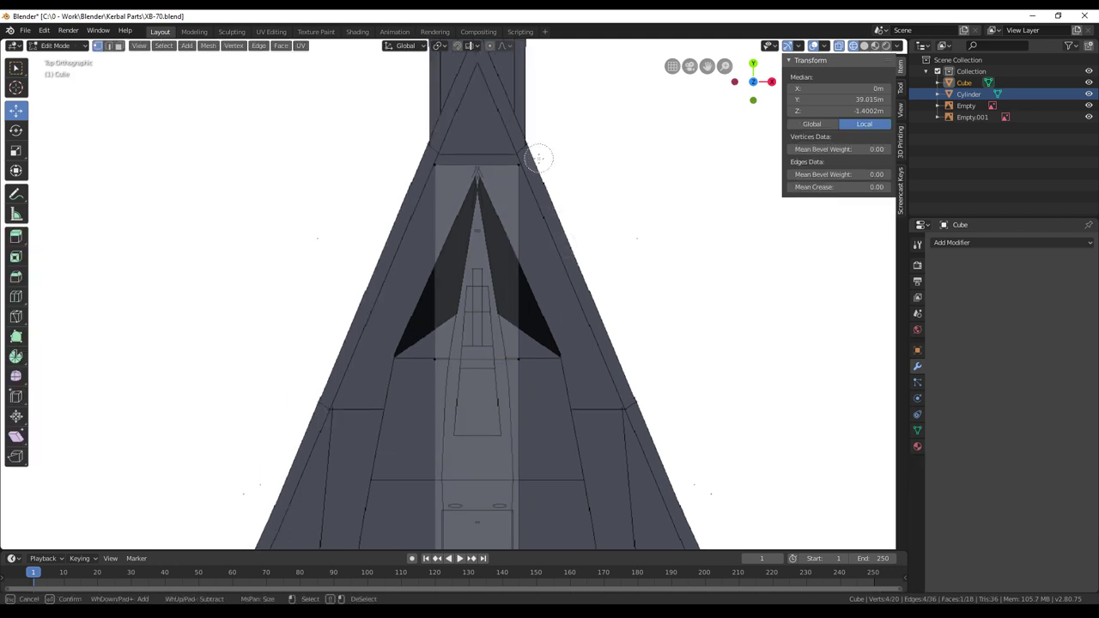
pyautogui.moveTo(538, 159); pyautogui.dragTo(419, 164)
pyautogui.press('Escape')
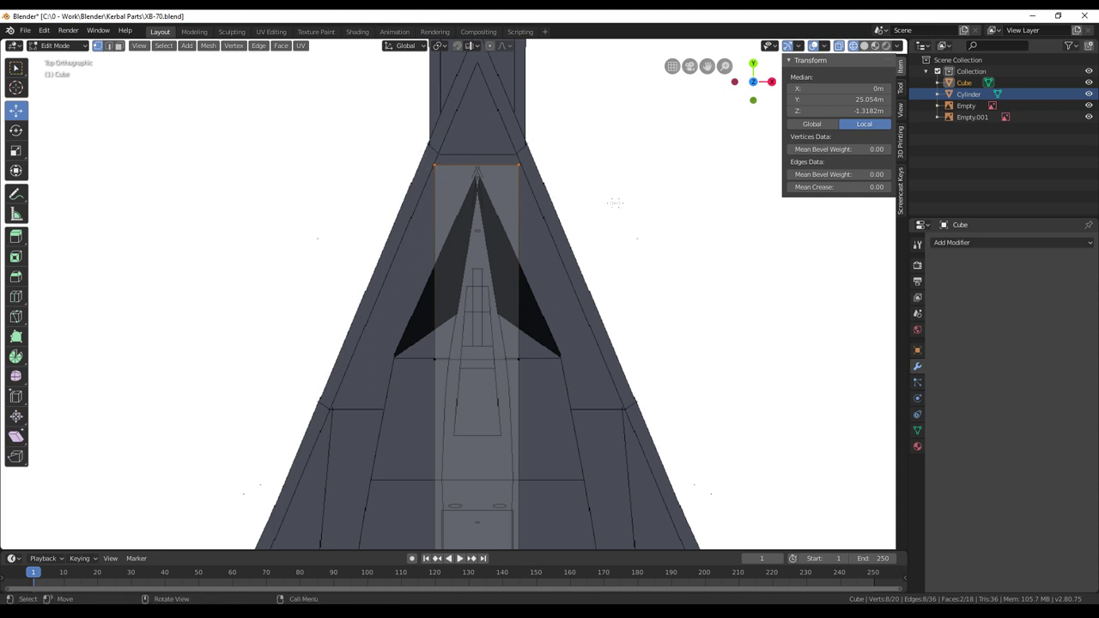
pyautogui.press('s')
pyautogui.press('x')
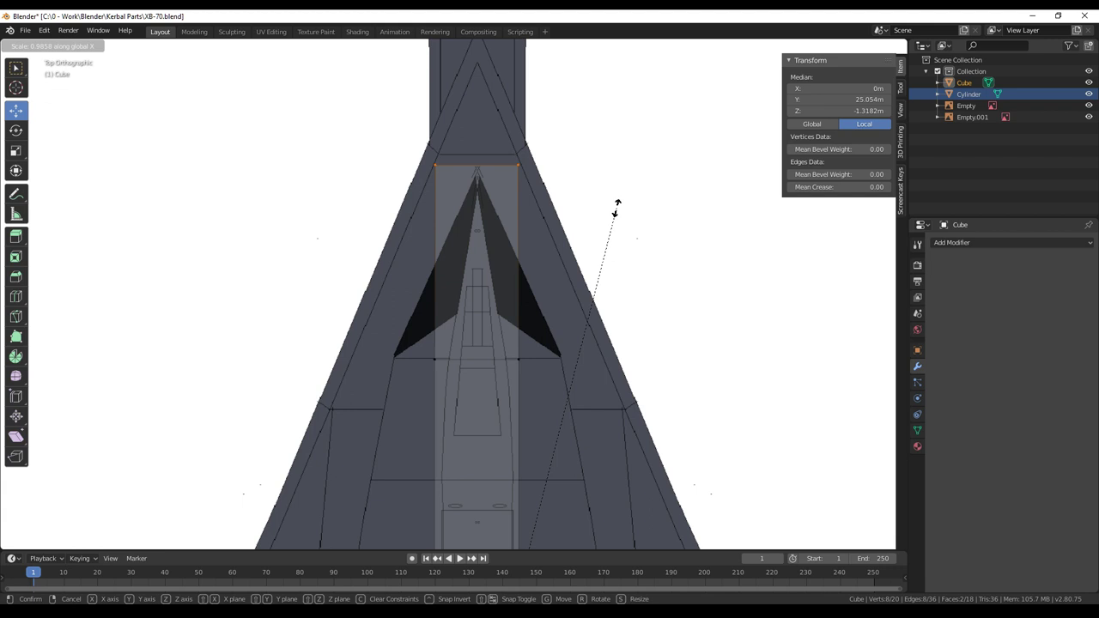
pyautogui.click(617, 207)
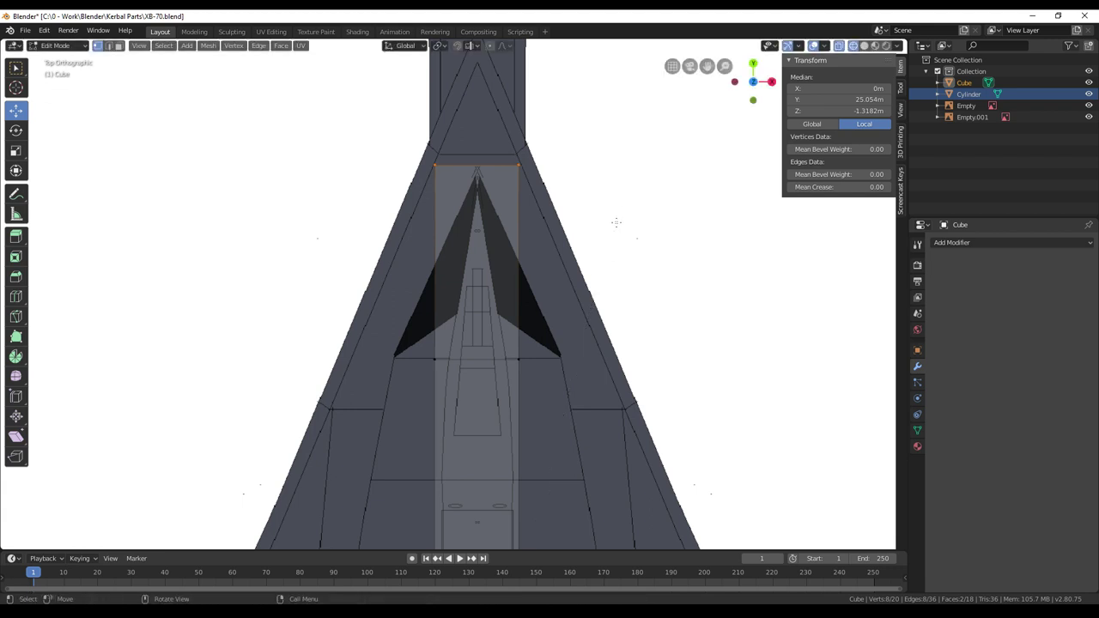
pyautogui.scroll(-9, 616, 219)
pyautogui.scroll(5, 615, 232)
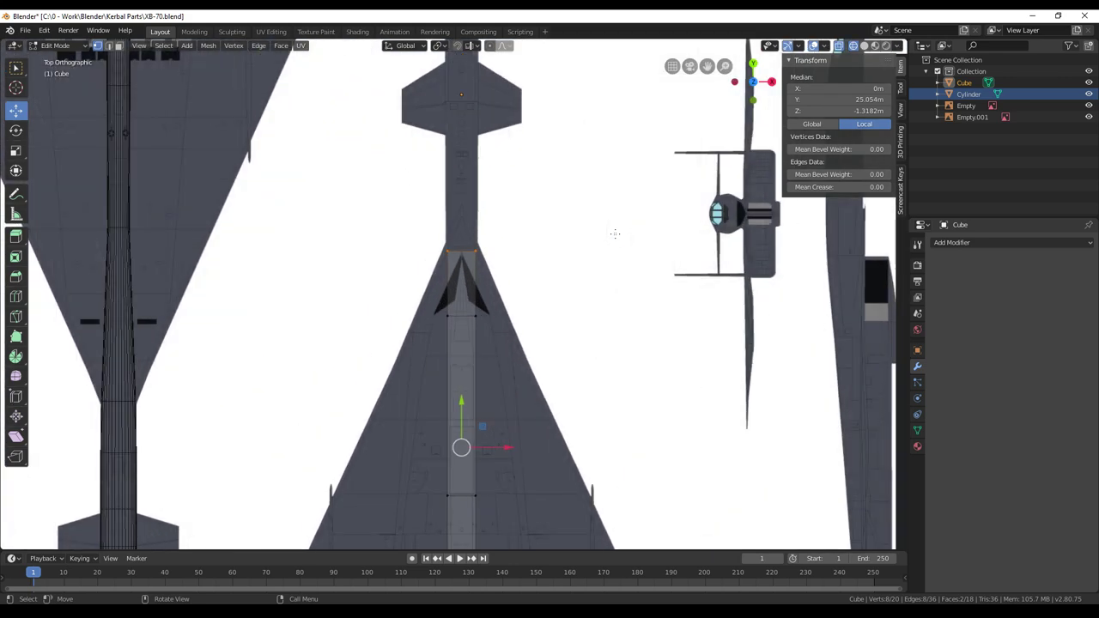
pyautogui.scroll(3, 615, 231)
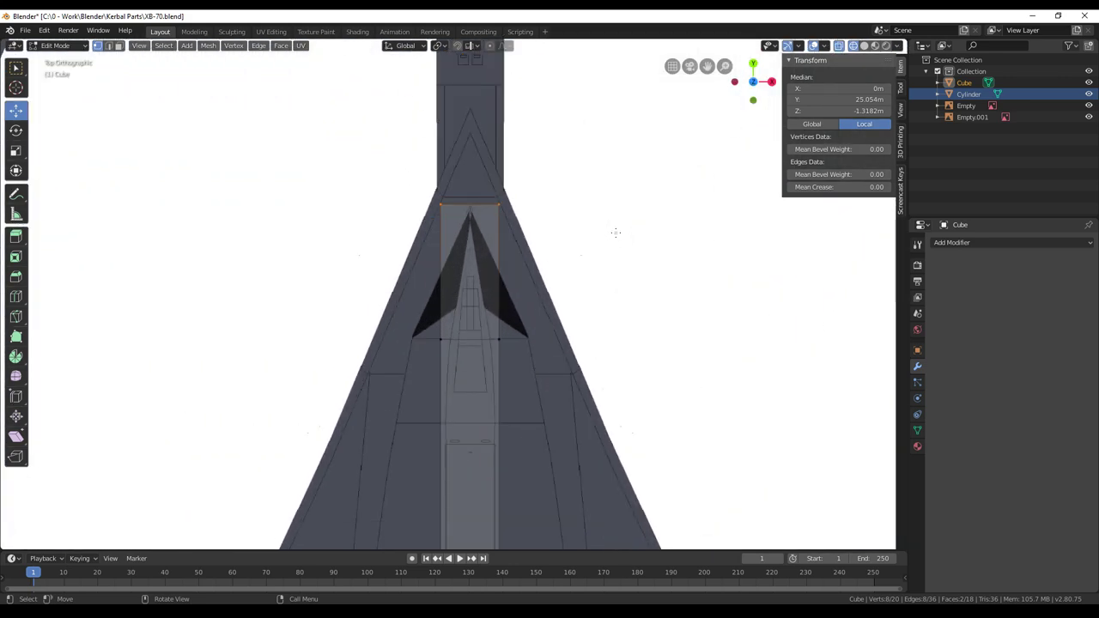
# Select only the box's front-end vertices and scale them by 0.025 along X at the intake's tip
pyautogui.hotkey('alt', 'a')
pyautogui.press('c')
pyautogui.moveTo(520, 209); pyautogui.dragTo(417, 197)
pyautogui.press('Escape')
pyautogui.press('s')
pyautogui.press('x')
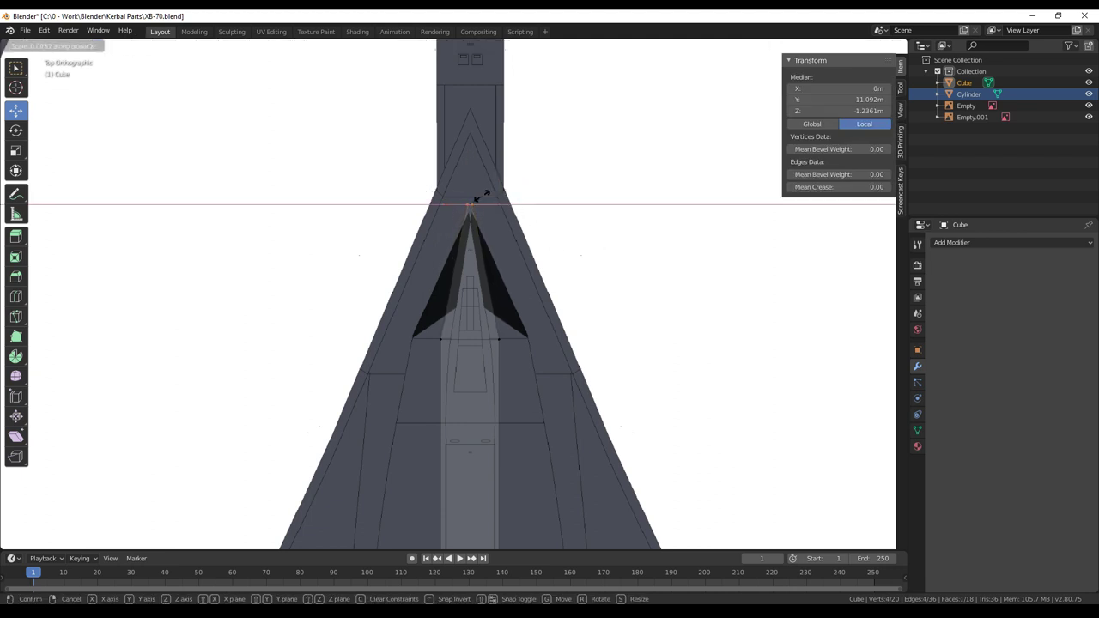
pyautogui.click(471, 203)
# Narrow the box's front tip further, scaling it by 0.656 along X to match the blueprint
pyautogui.scroll(6, 550, 244)
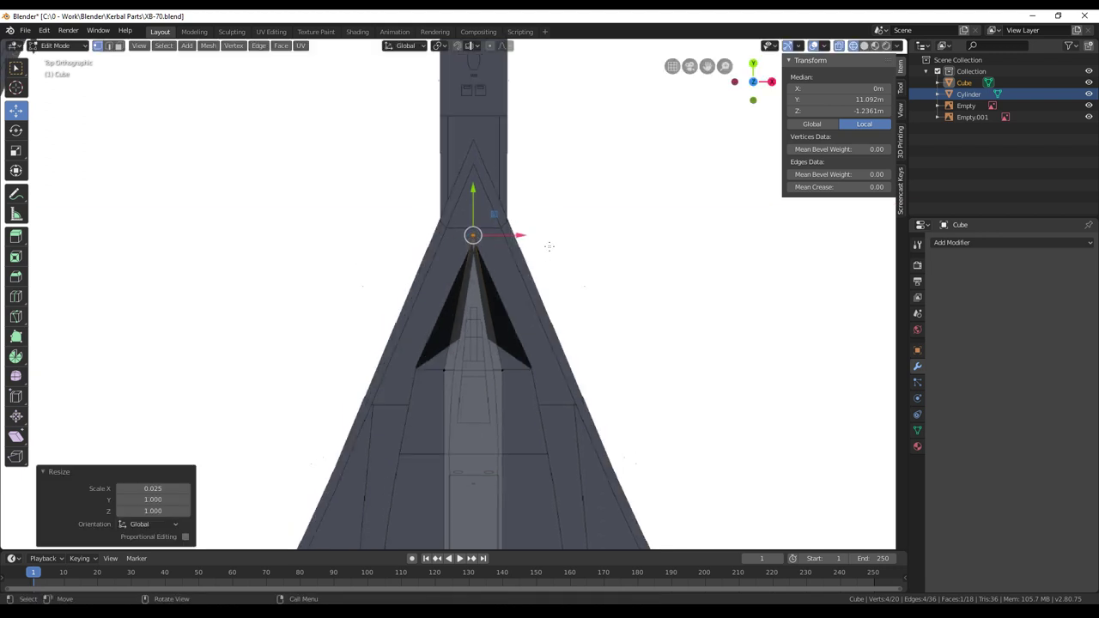
pyautogui.keyDown('shift'); pyautogui.moveTo(596, 242); pyautogui.dragTo(581, 200, button='middle'); pyautogui.keyUp('shift')
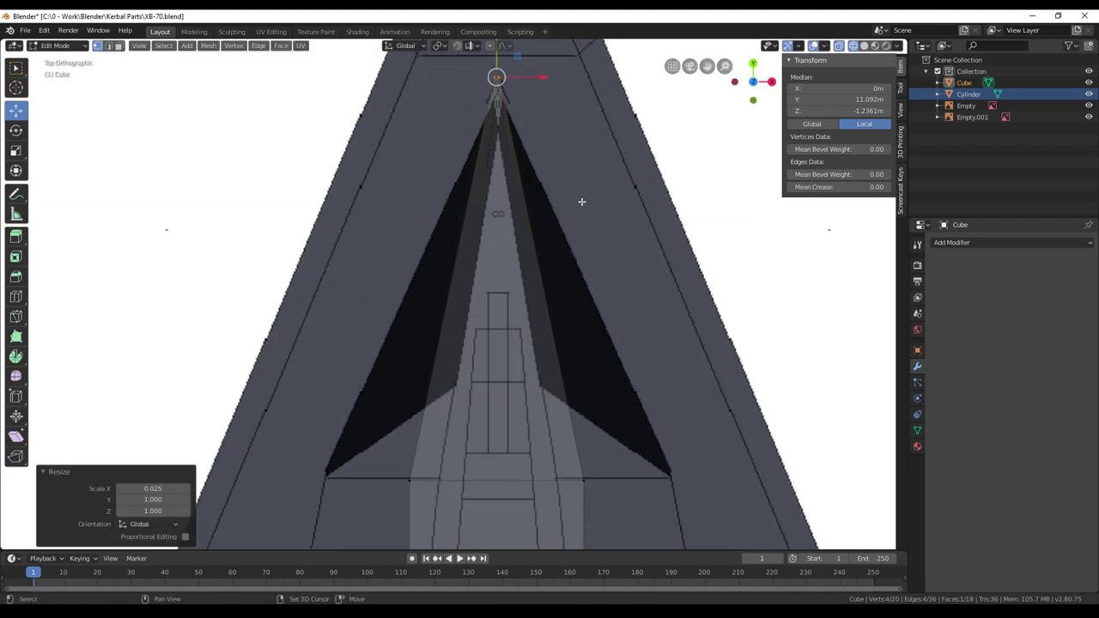
pyautogui.press('s')
pyautogui.press('x')
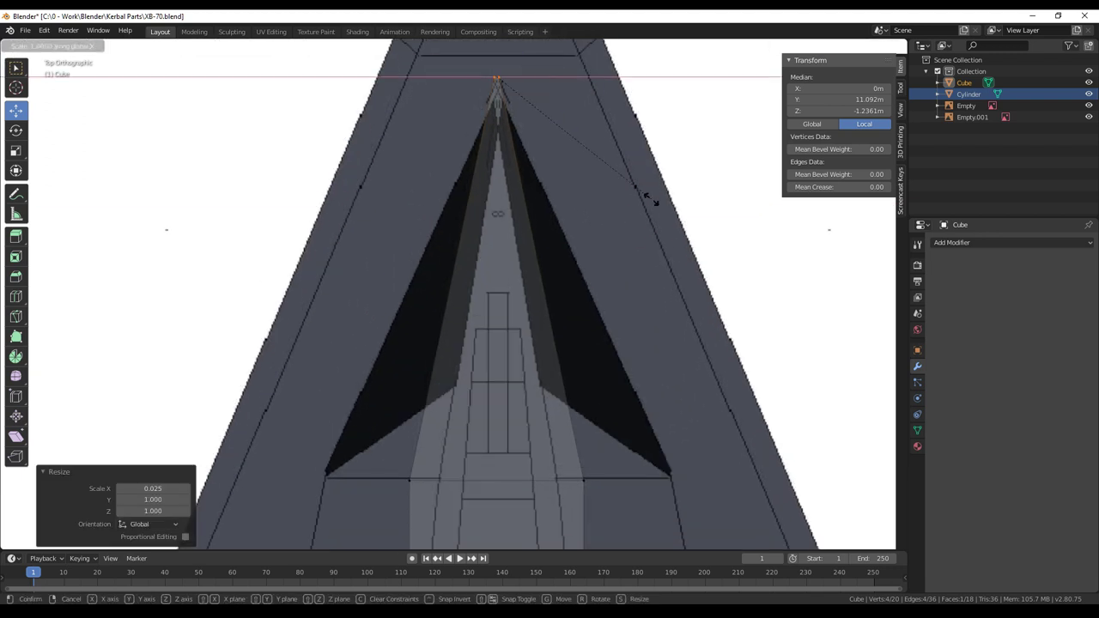
pyautogui.click(597, 160)
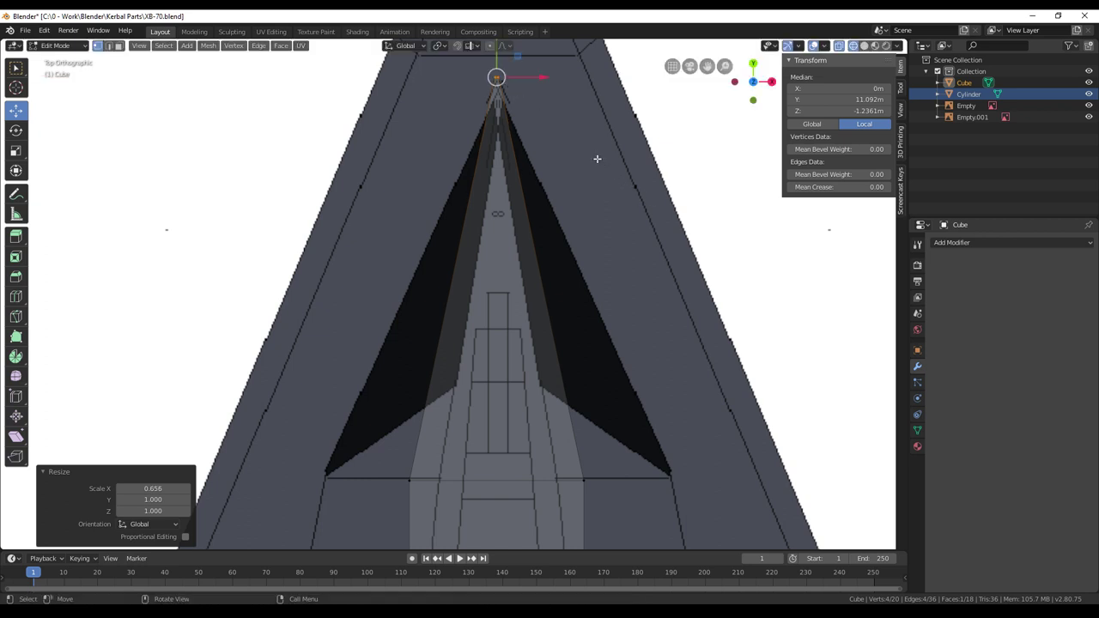
# Widen the box's second cross-section along X until its sides meet the outer rear corners of the black intake openings
pyautogui.keyDown('shift'); pyautogui.moveTo(621, 275); pyautogui.dragTo(635, 223, button='middle'); pyautogui.keyUp('shift')
pyautogui.hotkey('alt', 'a')
pyautogui.press('c')
pyautogui.click(583, 392)
pyautogui.click(400, 390)
pyautogui.rightClick(456, 392)
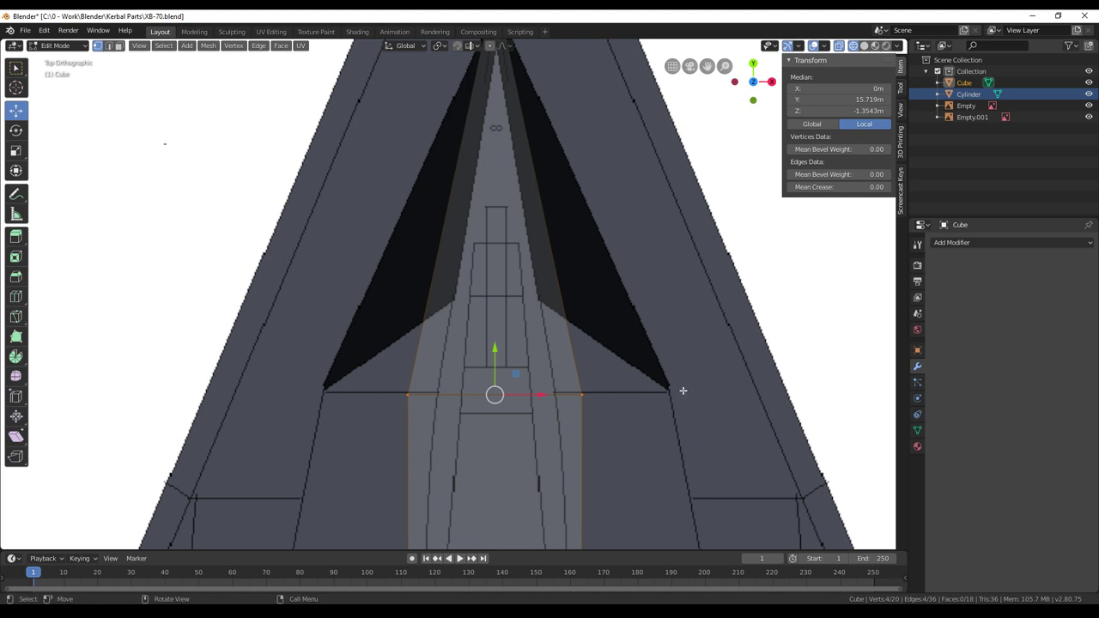
pyautogui.press('s')
pyautogui.press('x')
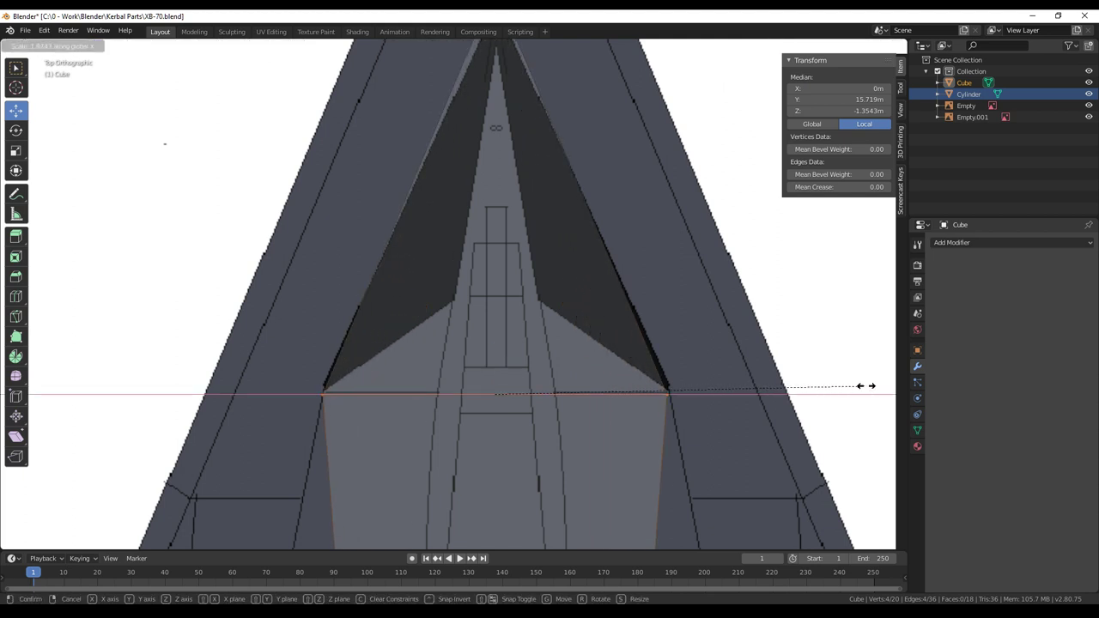
pyautogui.click(868, 385)
# Scale the box's middle cross-section by 3.897 along X to meet the engine box outline on the blueprint
pyautogui.keyDown('shift'); pyautogui.moveTo(788, 413); pyautogui.dragTo(773, 201, button='middle'); pyautogui.keyUp('shift')
pyautogui.hotkey('alt', 'a')
pyautogui.scroll(-3, 674, 390)
pyautogui.keyDown('shift'); pyautogui.moveTo(657, 371); pyautogui.dragTo(645, 112, button='middle'); pyautogui.keyUp('shift')
pyautogui.keyDown('shift'); pyautogui.moveTo(621, 364); pyautogui.dragTo(608, 247, button='middle'); pyautogui.keyUp('shift')
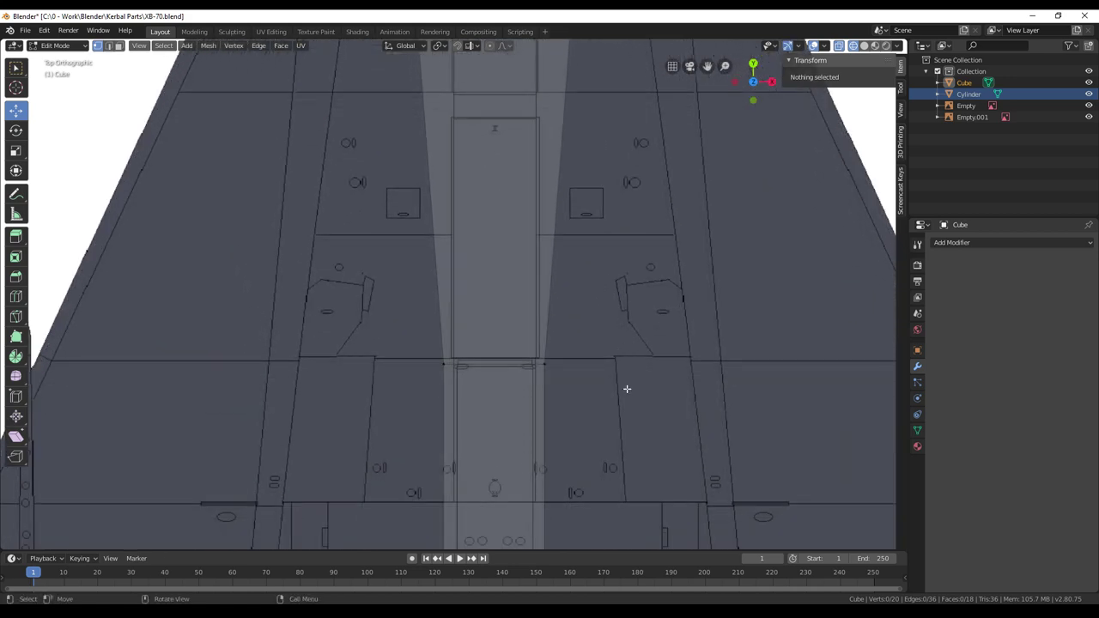
pyautogui.keyDown('alt'); pyautogui.click(565, 370); pyautogui.keyUp('alt')
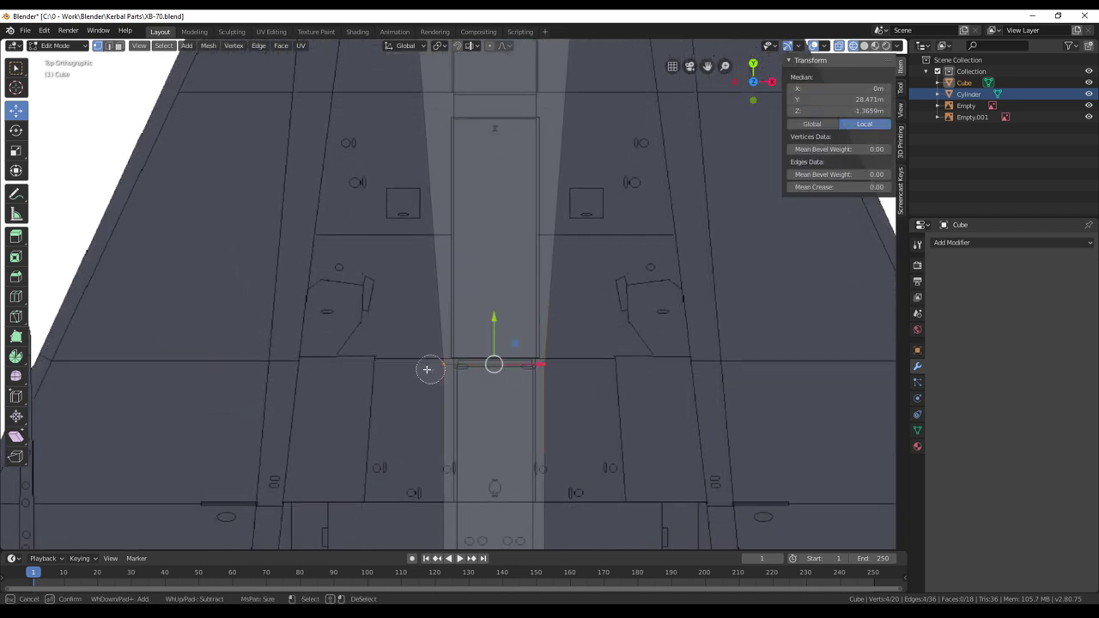
pyautogui.press('s')
pyautogui.press('x')
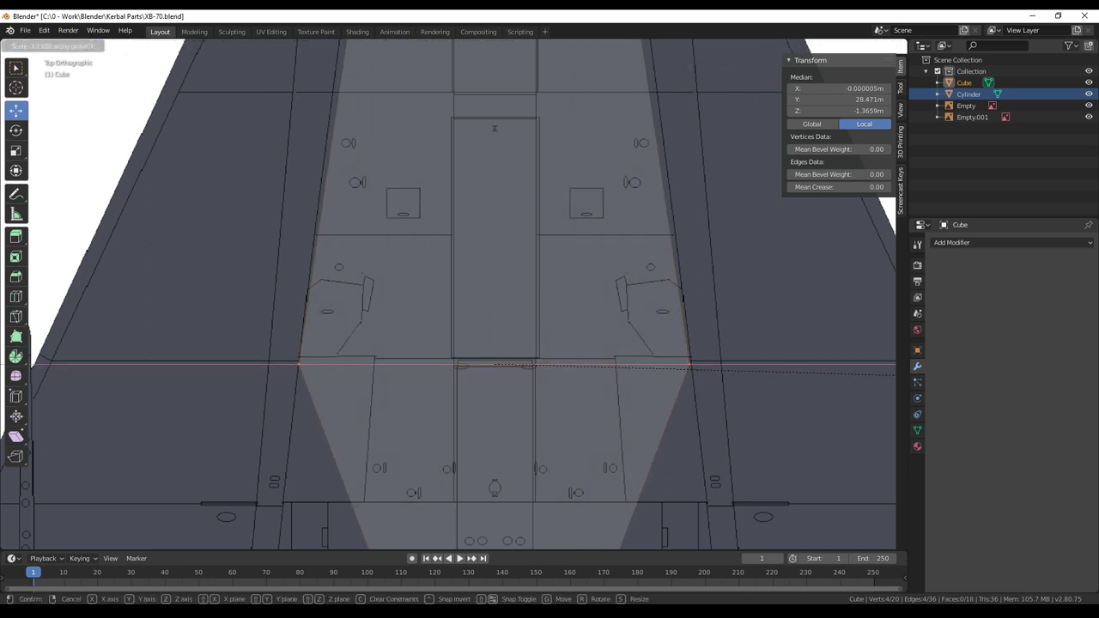
pyautogui.click(2, 376)
# Add a loop cut at factor -0.441 between the intake corners and the middle cross-section, and scale it by 1.066 along X to the outline
pyautogui.keyDown('shift'); pyautogui.moveTo(2, 294); pyautogui.dragTo(1, 515, button='middle'); pyautogui.keyUp('shift')
pyautogui.keyDown('shift'); pyautogui.moveTo(865, 331); pyautogui.dragTo(644, 242, button='middle'); pyautogui.keyUp('shift')
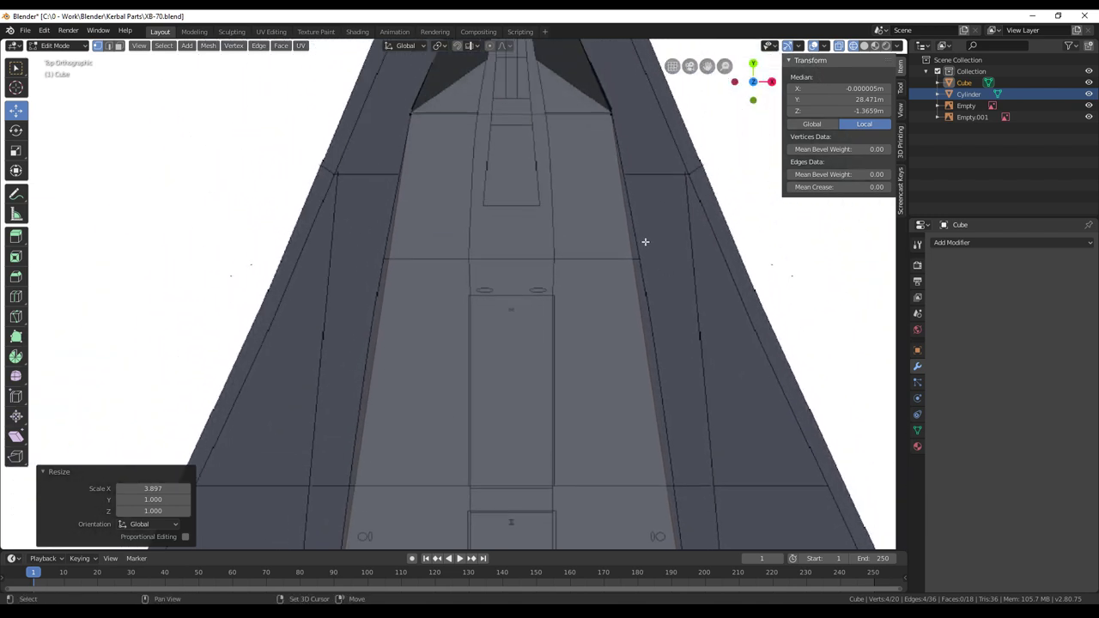
pyautogui.click(16, 296)
pyautogui.moveTo(388, 372); pyautogui.dragTo(389, 362)
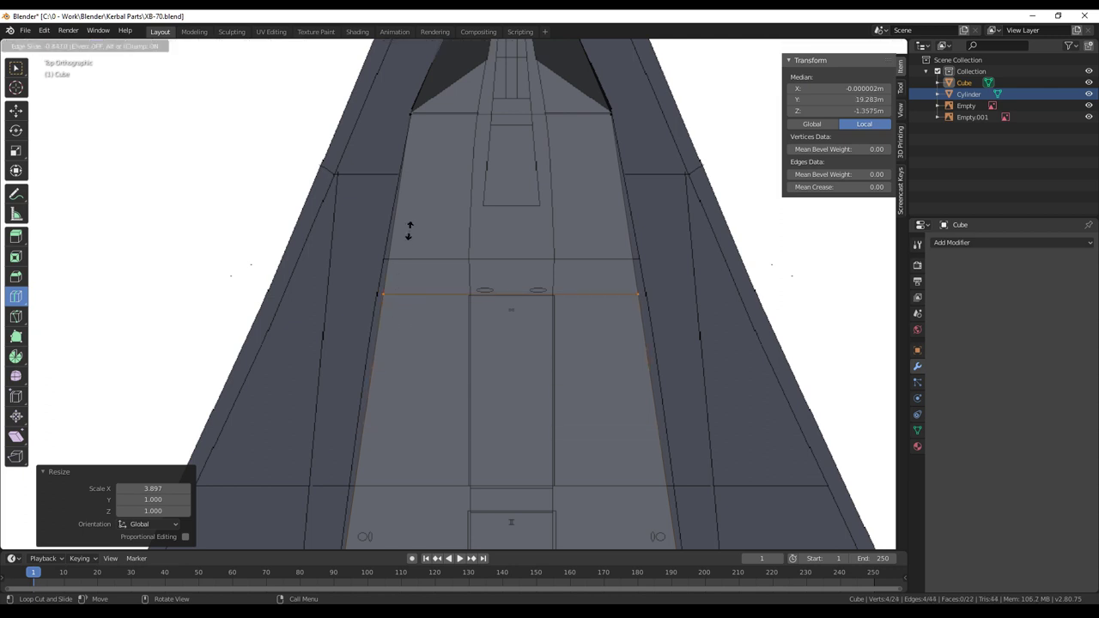
pyautogui.moveTo(410, 228); pyautogui.dragTo(411, 228)
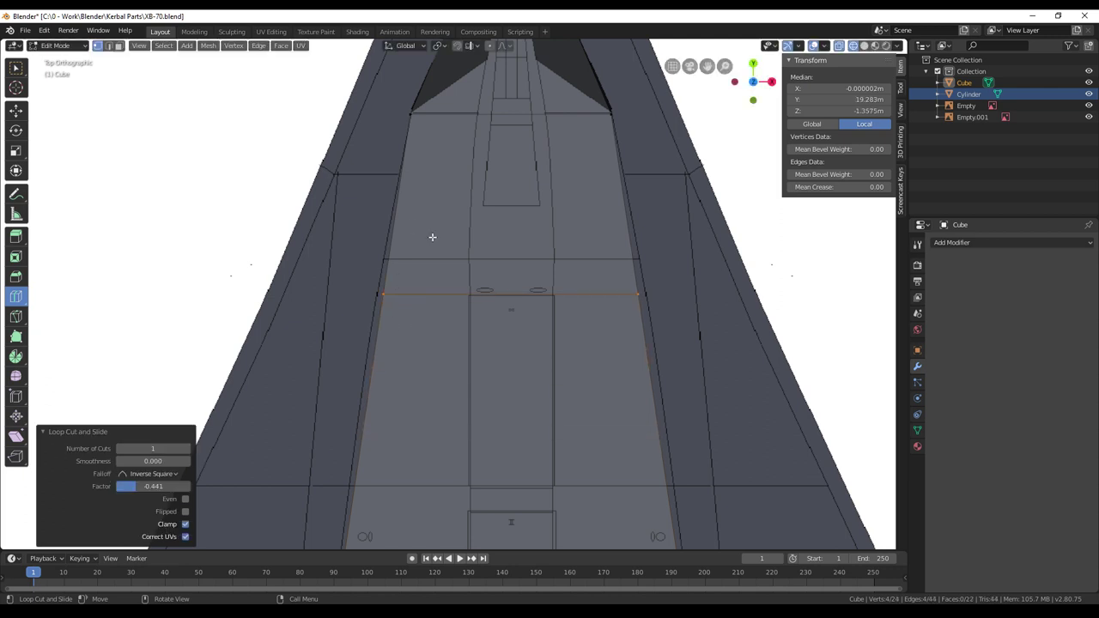
pyautogui.click(16, 109)
pyautogui.press('s')
pyautogui.press('x')
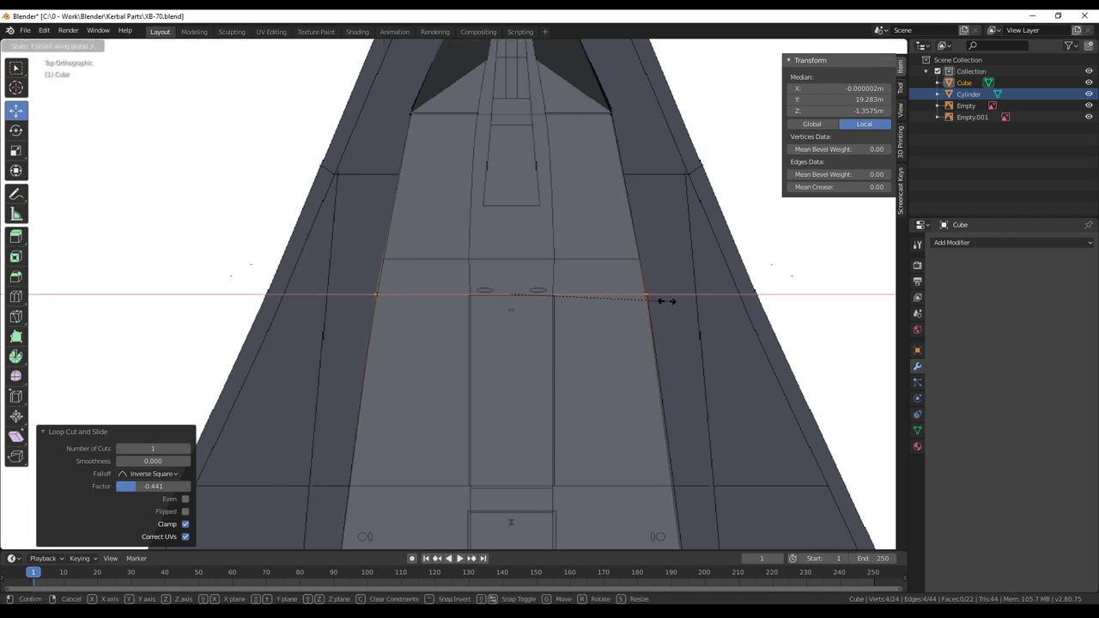
pyautogui.click(667, 301)
# Select the cross-section just ahead of the box's rear end and scale it by 2.932 along X
pyautogui.keyDown('shift'); pyautogui.moveTo(691, 361); pyautogui.dragTo(682, 160, button='middle'); pyautogui.keyUp('shift')
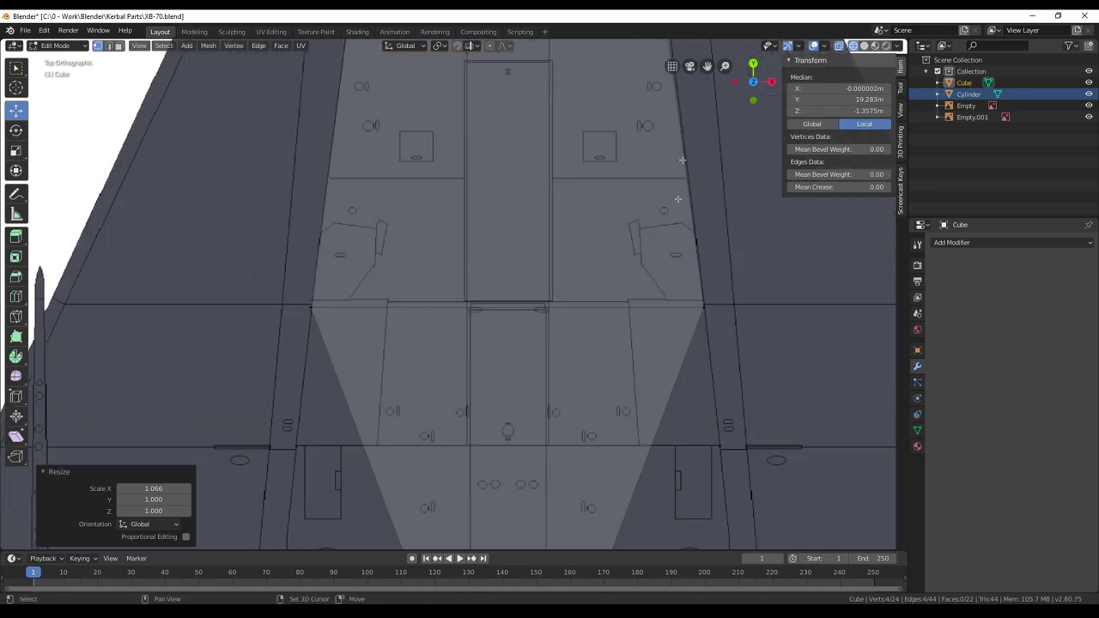
pyautogui.keyDown('shift'); pyautogui.moveTo(672, 459); pyautogui.dragTo(699, 162, button='middle'); pyautogui.keyUp('shift')
pyautogui.hotkey('alt', 'a')
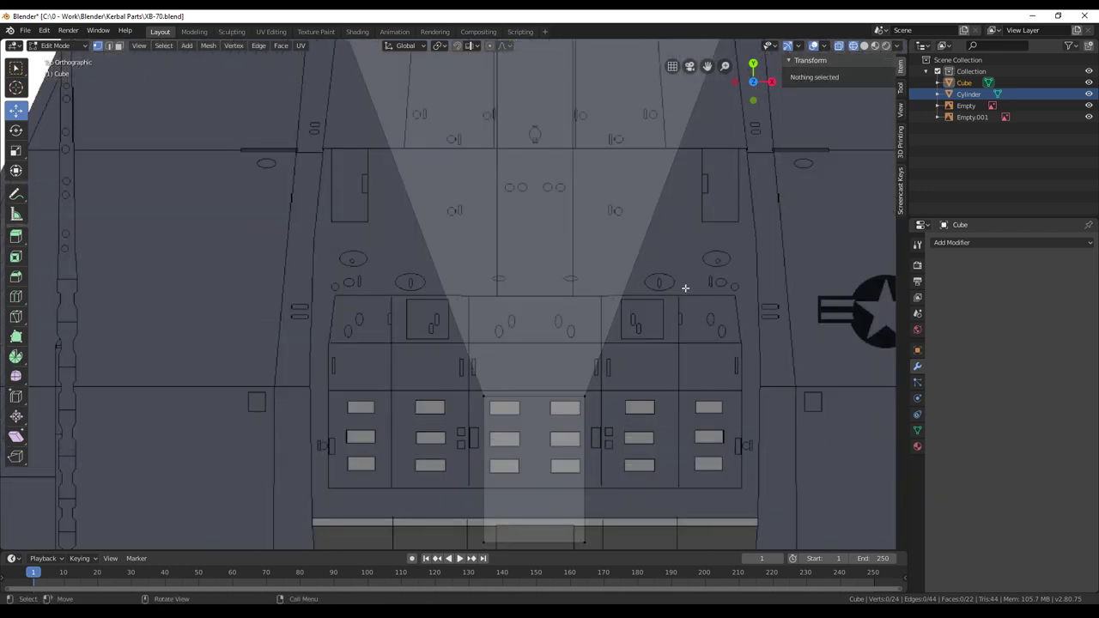
pyautogui.click(585, 398)
pyautogui.keyDown('shift'); pyautogui.click(484, 397); pyautogui.keyUp('shift')
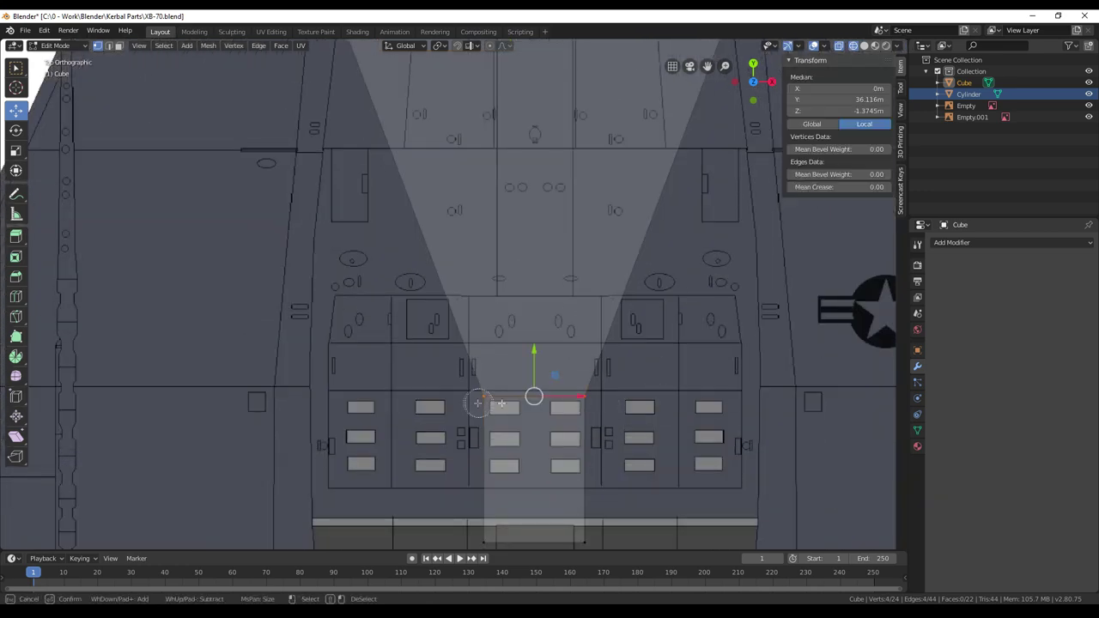
pyautogui.press('s')
pyautogui.press('x')
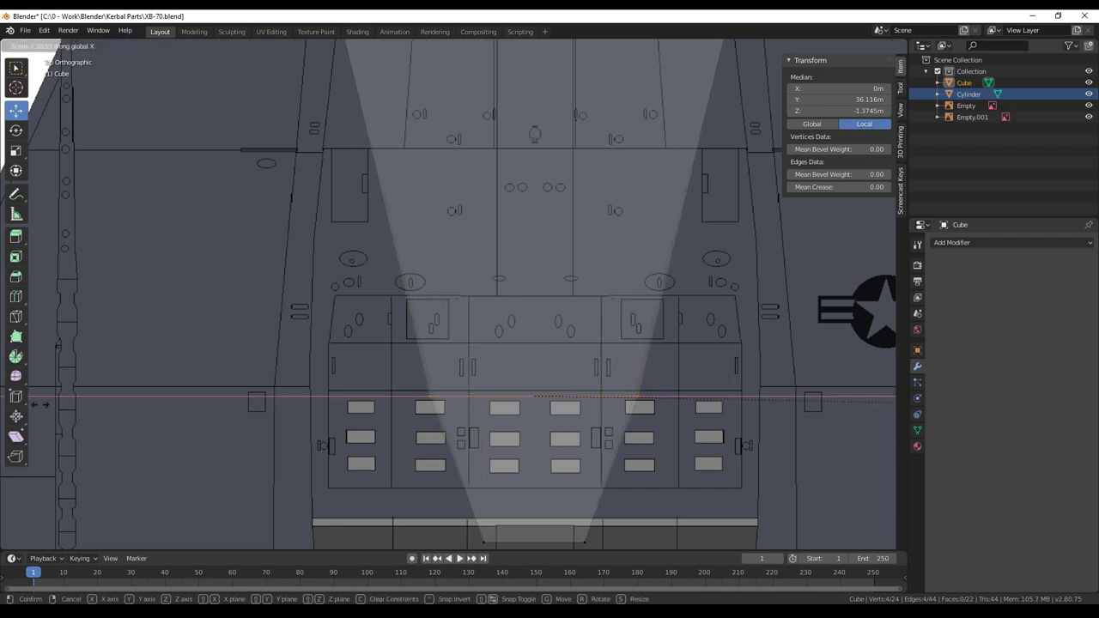
pyautogui.click(205, 426)
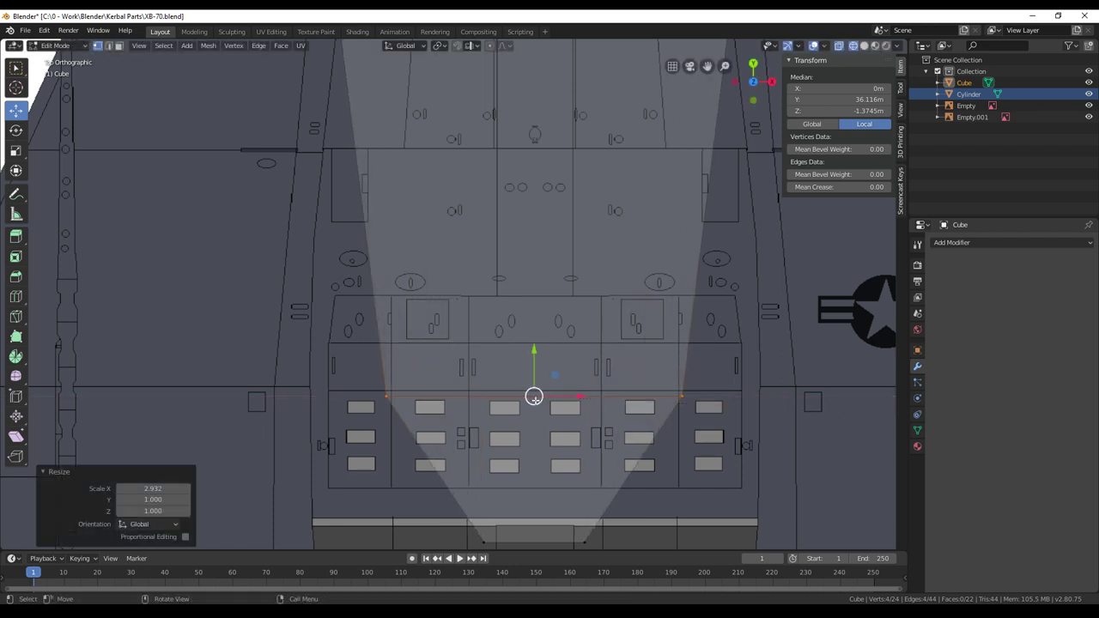
pyautogui.press('s')
pyautogui.press('x')
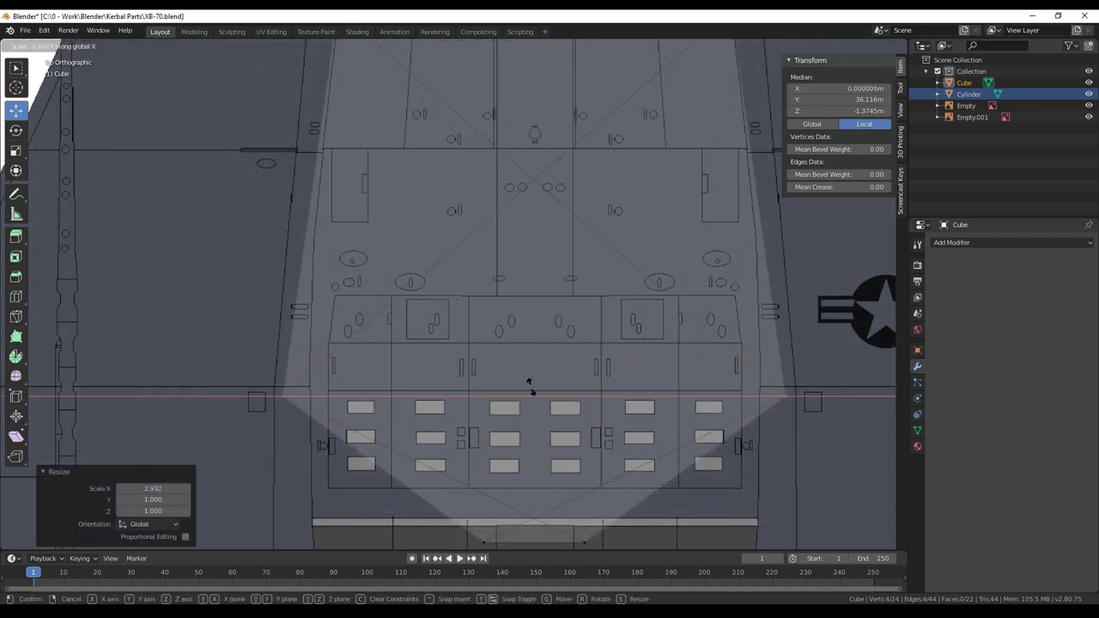
pyautogui.press('Escape')
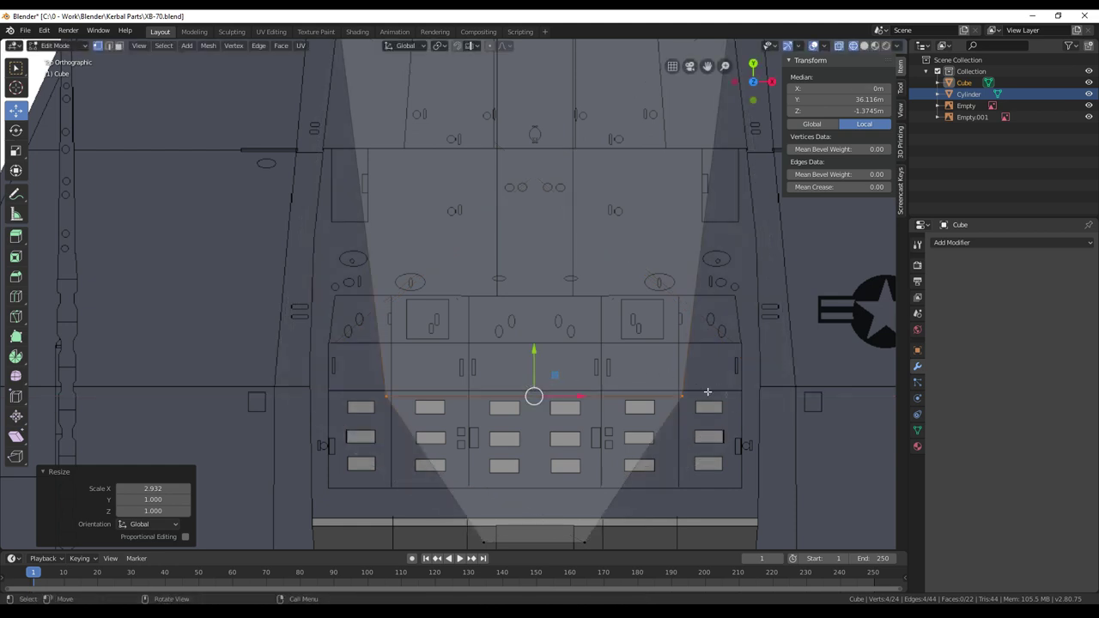
# Scale the same rear cross-section by a further 1.514 along X to reach the engine box's outer edges
pyautogui.press('s')
pyautogui.press('x')
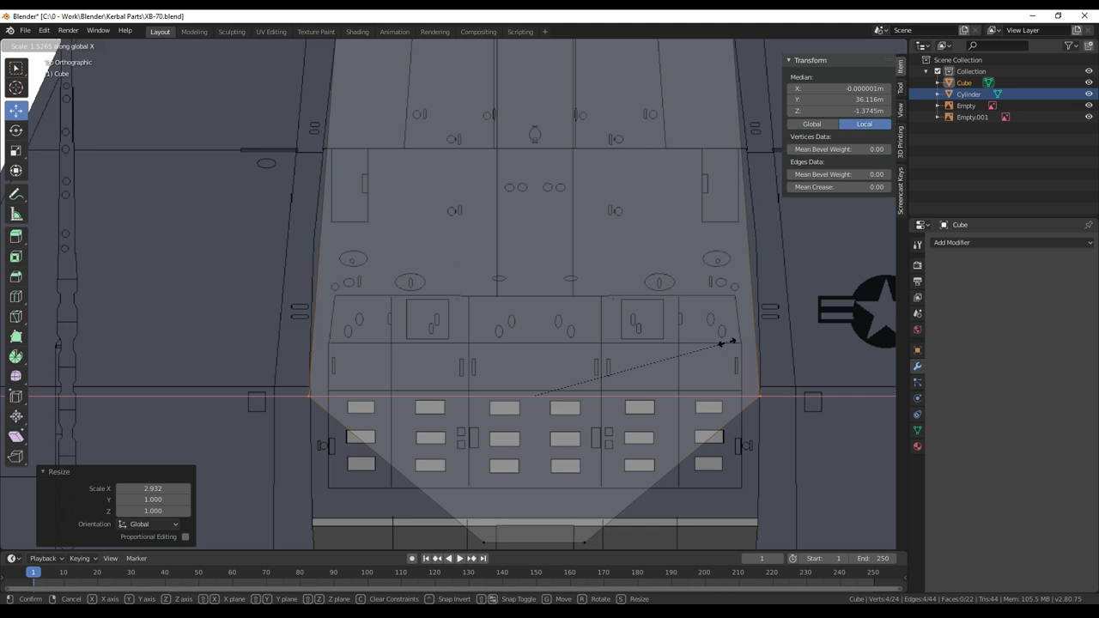
pyautogui.click(381, 284)
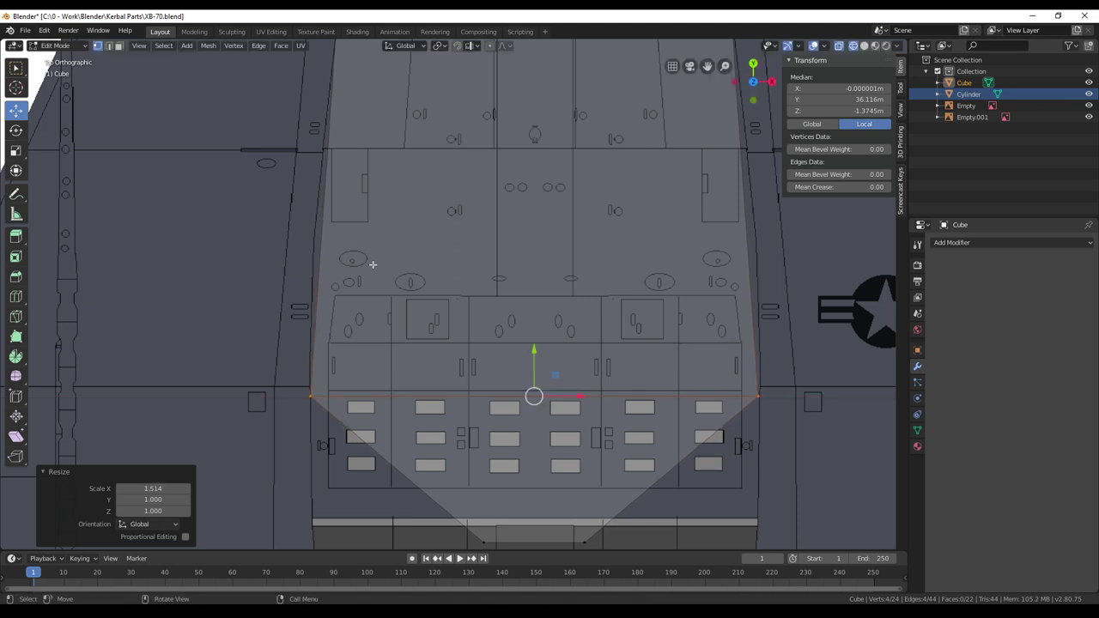
# Add a loop cut at factor 0.154 between the middle and rear cross-sections, and scale it by 1.036 along X to the outline
pyautogui.click(15, 296)
pyautogui.moveTo(355, 254); pyautogui.dragTo(356, 282)
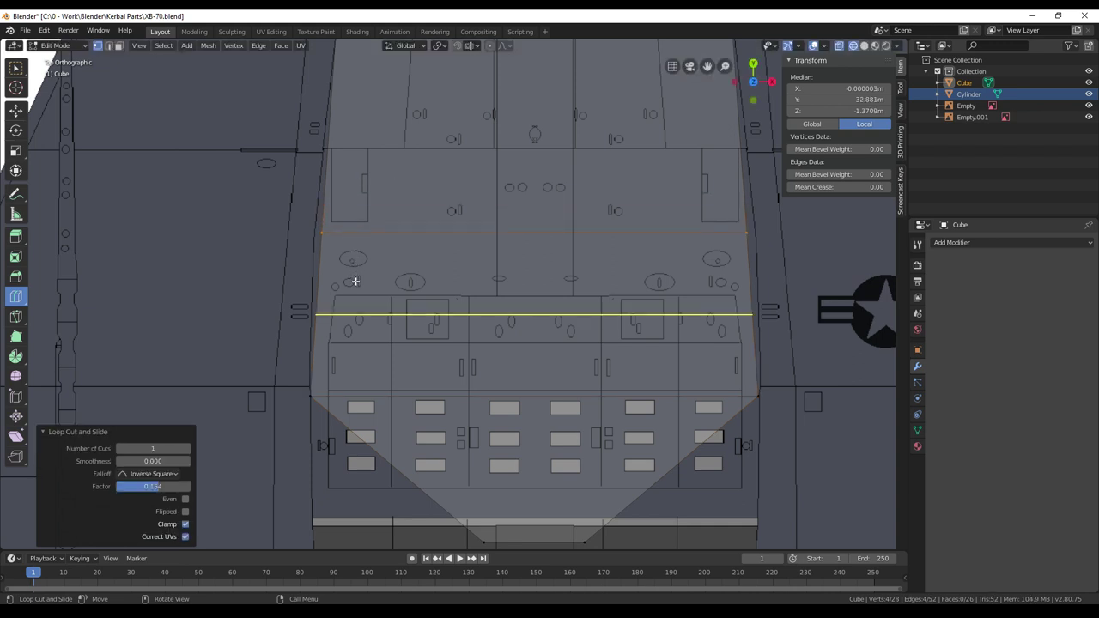
pyautogui.click(16, 112)
pyautogui.press('s')
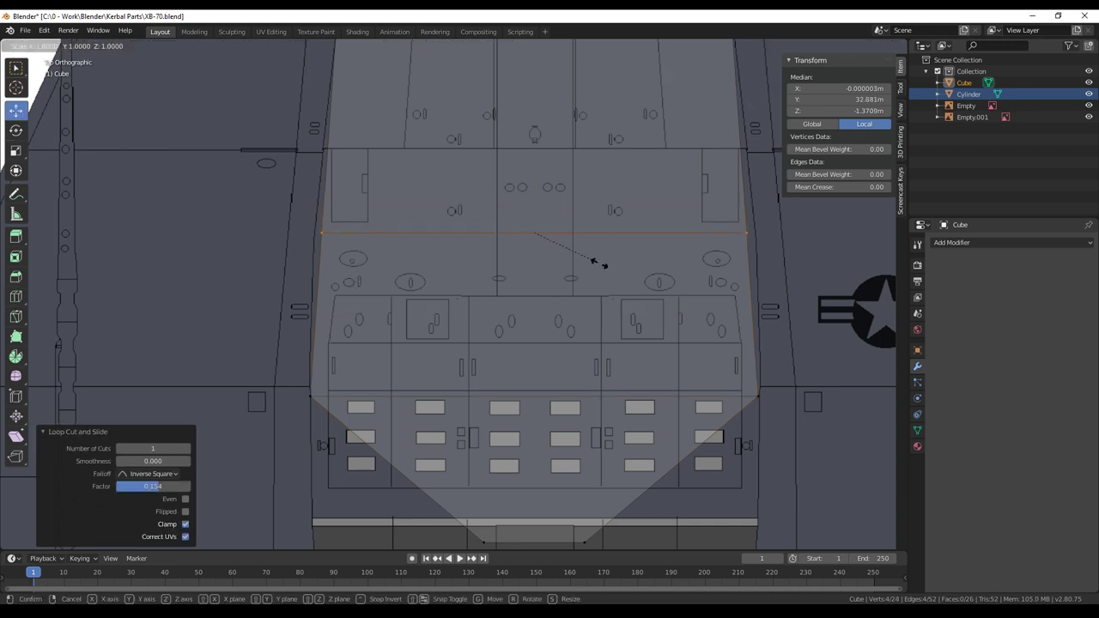
pyautogui.press('x')
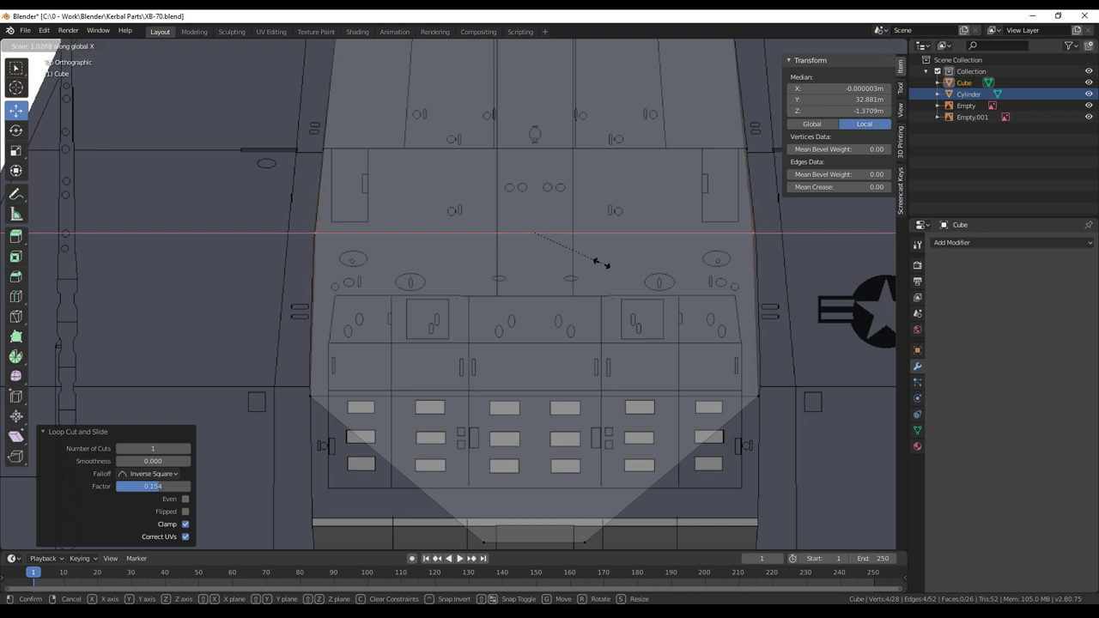
pyautogui.click(601, 263)
pyautogui.keyDown('shift'); pyautogui.moveTo(639, 301); pyautogui.dragTo(638, 235, button='middle'); pyautogui.keyUp('shift')
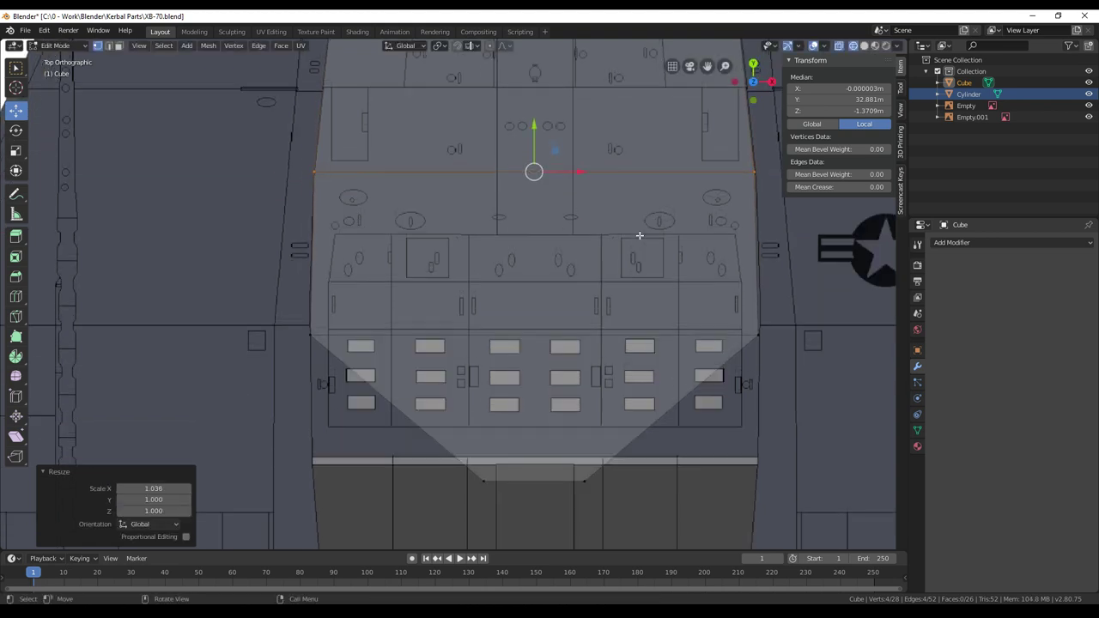
# Select the vertices at the engine box's rear end and scale them by 4.411 along X to the outline
pyautogui.hotkey('alt', 'a')
pyautogui.keyDown('shift'); pyautogui.click(584, 479); pyautogui.keyUp('shift')
pyautogui.keyDown('shift'); pyautogui.click(473, 477); pyautogui.keyUp('shift')
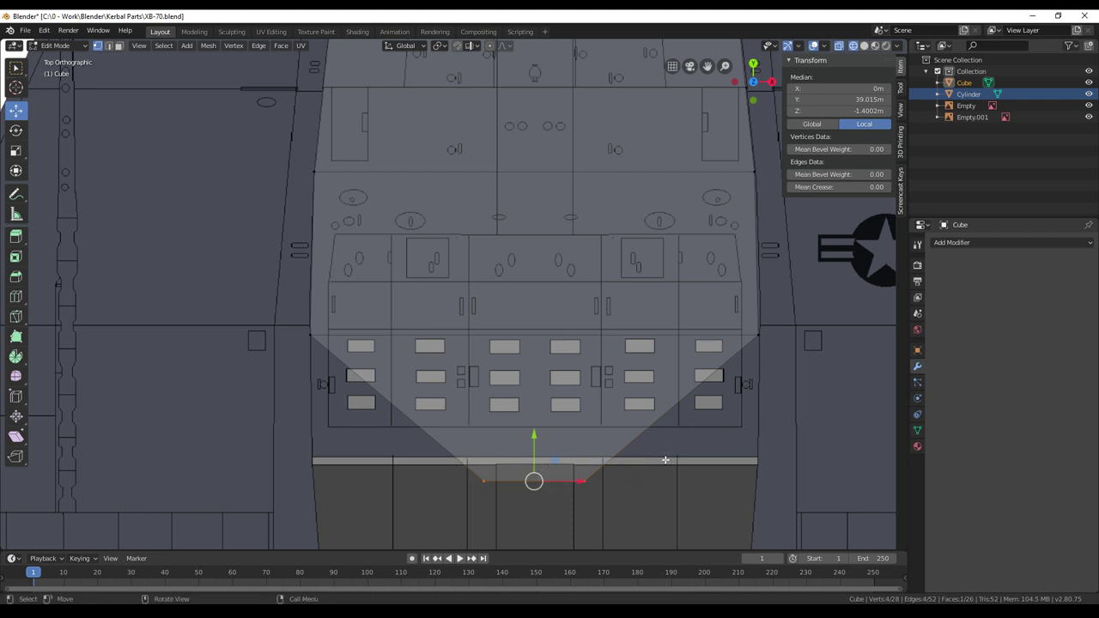
pyautogui.press('s')
pyautogui.press('x')
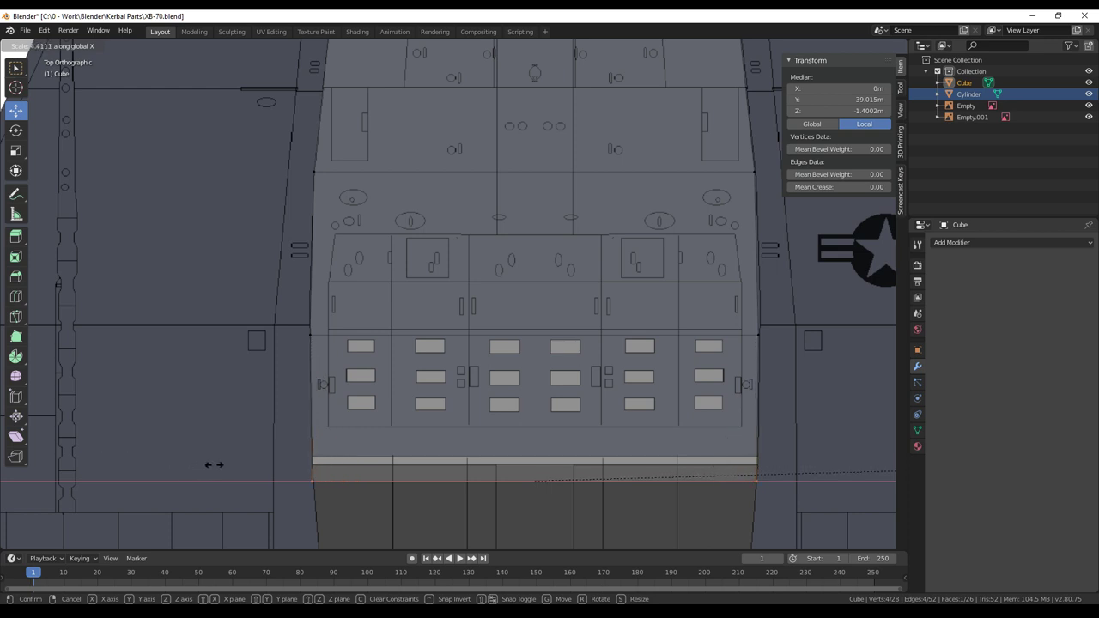
pyautogui.click(214, 465)
pyautogui.scroll(-4, 678, 319)
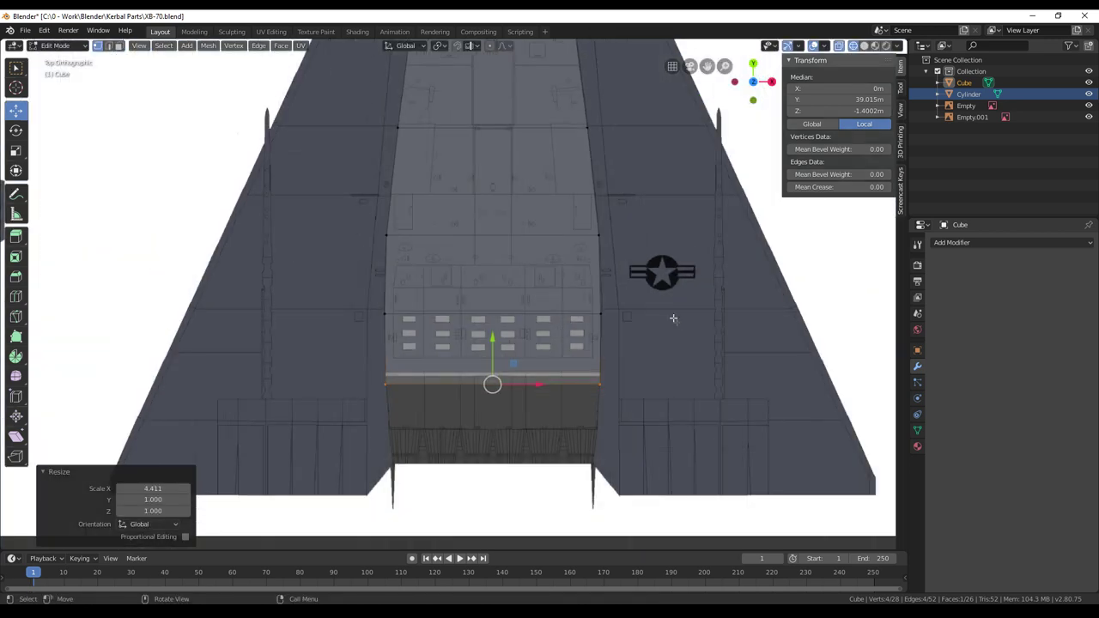
# In Object Mode, set the engine box's X and Y location to 0 m and its Z rotation to 0°
pyautogui.moveTo(450, 273); pyautogui.dragTo(577, 263, button='middle')
pyautogui.scroll(2, 473, 369)
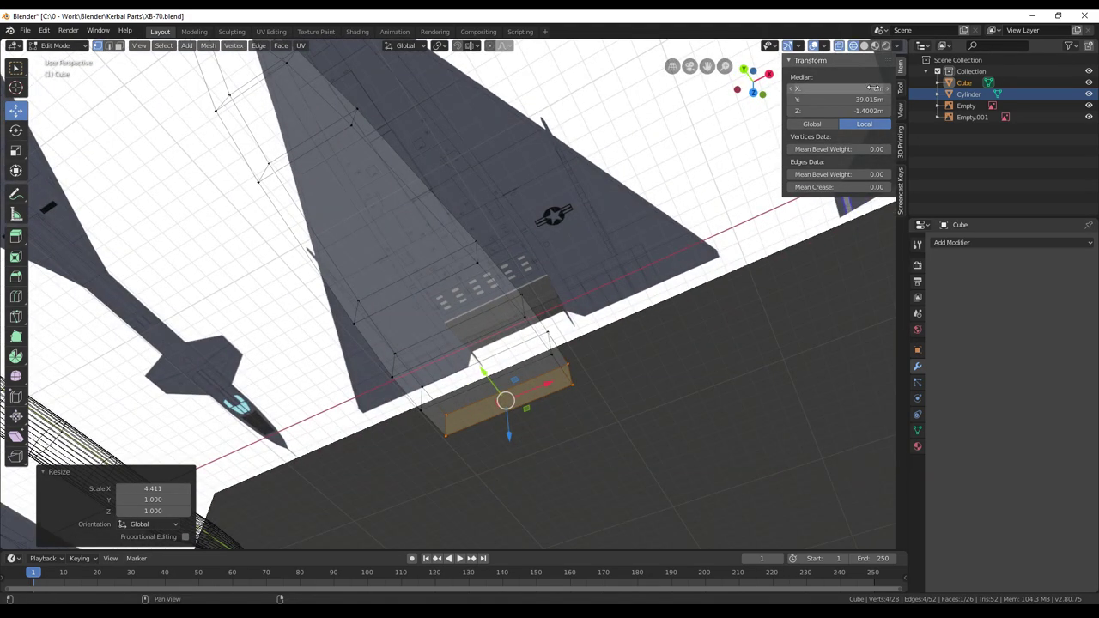
pyautogui.press('Tab')
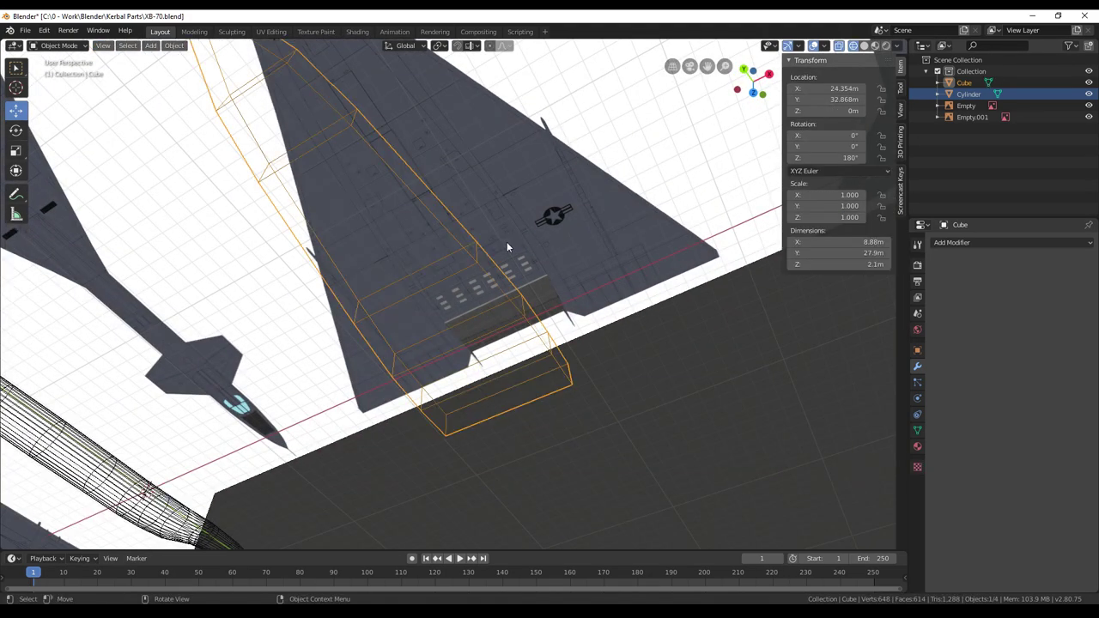
pyautogui.click(847, 88)
pyautogui.write('0')
pyautogui.press('Return')
pyautogui.click(851, 99)
pyautogui.write('0')
pyautogui.press('Return')
pyautogui.click(846, 158)
pyautogui.write('0')
pyautogui.press('Return')
# Examine the engine box's position and shape beneath the fuselage from several angles
pyautogui.moveTo(541, 204)
pyautogui.mouseDown(button='middle')
pyautogui.moveTo(526, 214)
pyautogui.moveTo(527, 204)
pyautogui.mouseUp(button='middle')
pyautogui.scroll(-6, 528, 204)
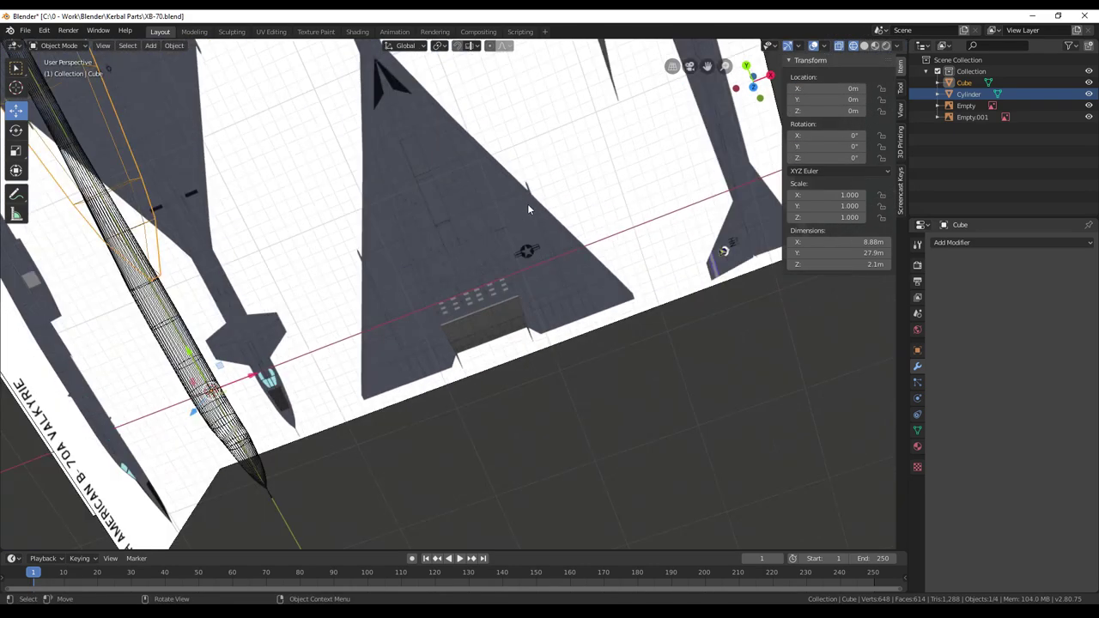
pyautogui.moveTo(429, 218); pyautogui.dragTo(636, 182, button='middle')
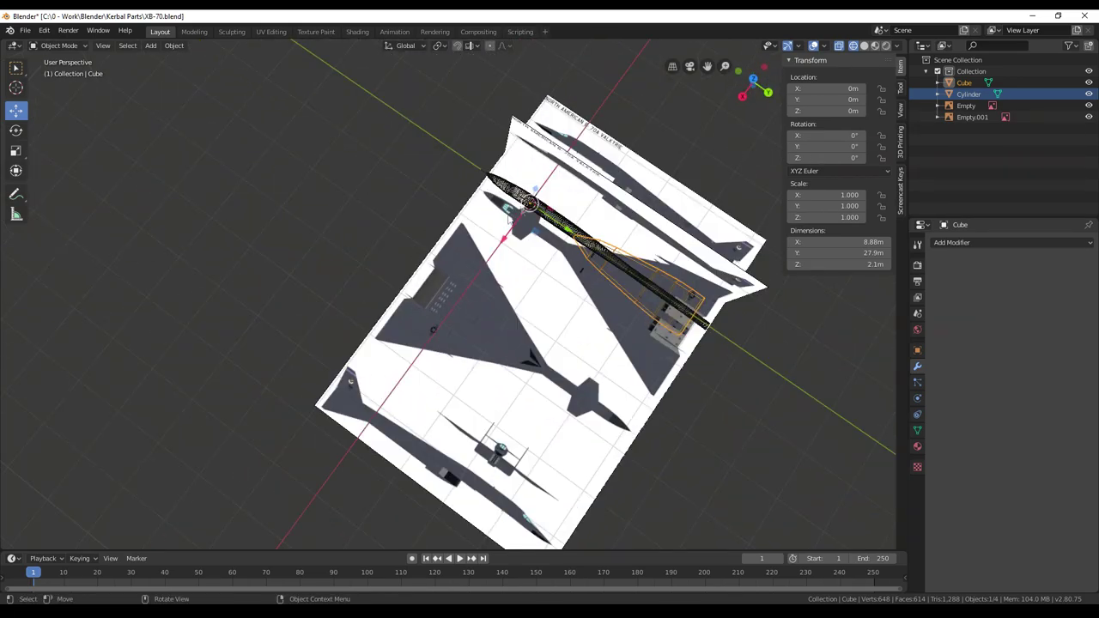
pyautogui.moveTo(506, 214); pyautogui.dragTo(559, 126, button='middle')
pyautogui.scroll(4, 614, 243)
pyautogui.moveTo(615, 243); pyautogui.dragTo(492, 341, button='middle')
pyautogui.scroll(4, 493, 341)
pyautogui.keyDown('shift'); pyautogui.moveTo(363, 314); pyautogui.dragTo(499, 335, button='middle'); pyautogui.keyUp('shift')
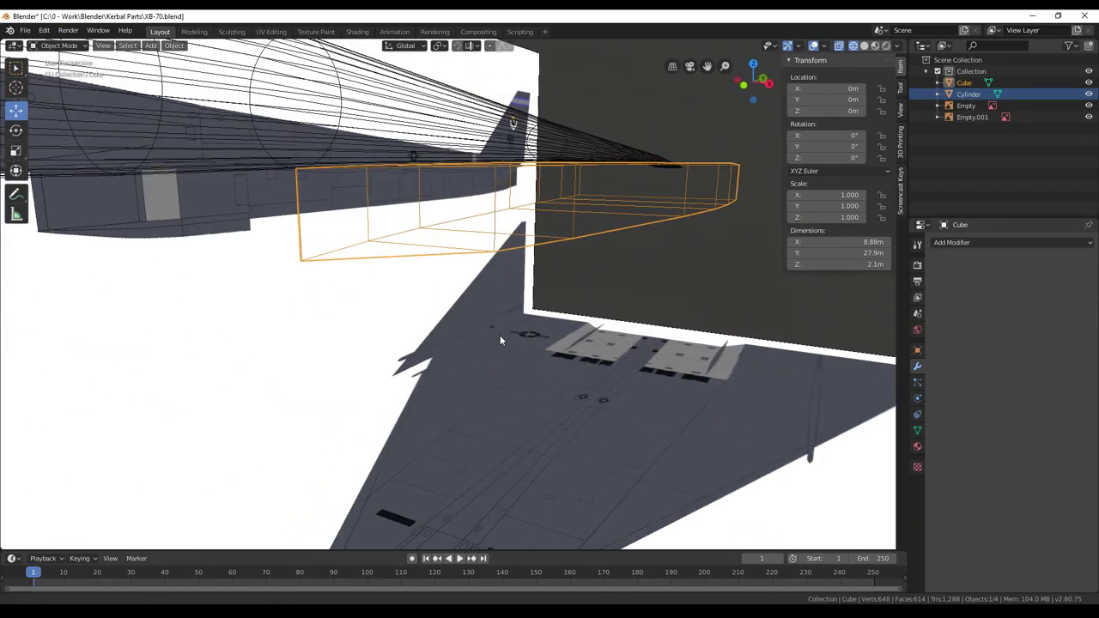
pyautogui.moveTo(389, 314); pyautogui.dragTo(605, 345, button='middle')
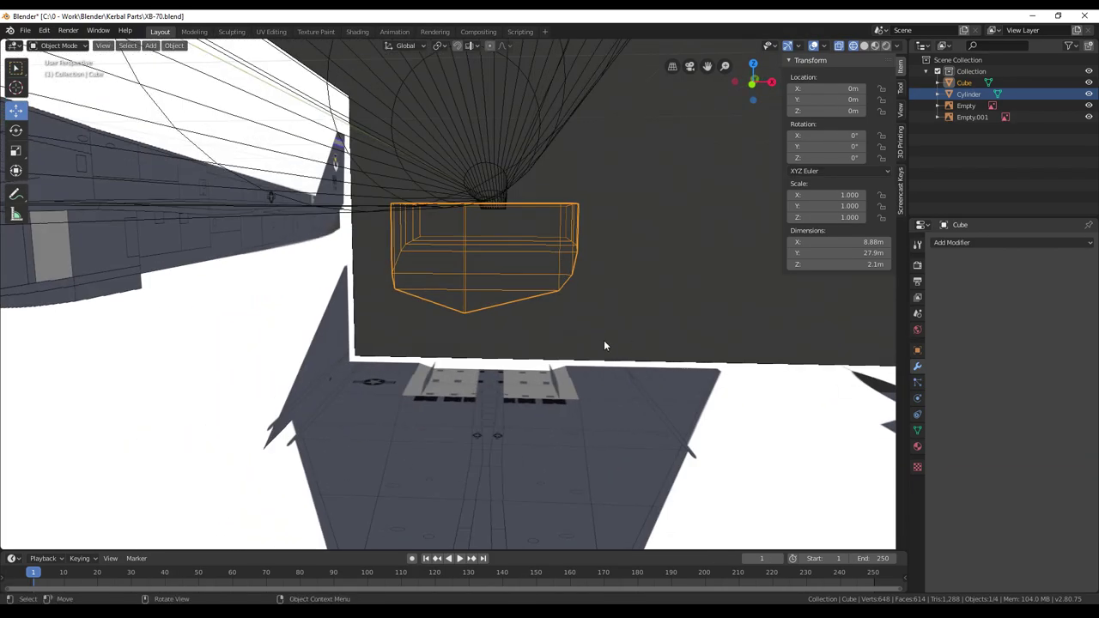
# Edit the box in face selection mode with X-ray off, and select the slanted front face on its +X side
pyautogui.press('Tab')
pyautogui.moveTo(600, 341)
pyautogui.mouseDown(button='middle')
pyautogui.moveTo(589, 355)
pyautogui.moveTo(588, 328)
pyautogui.mouseUp(button='middle')
pyautogui.click(120, 46)
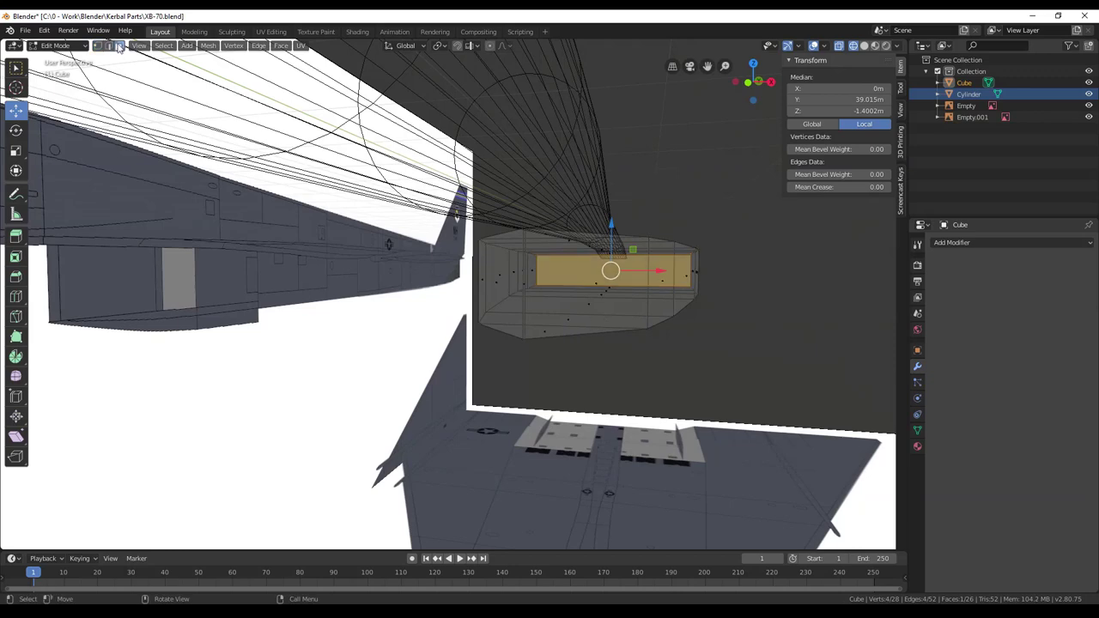
pyautogui.moveTo(631, 315); pyautogui.dragTo(633, 327, button='middle')
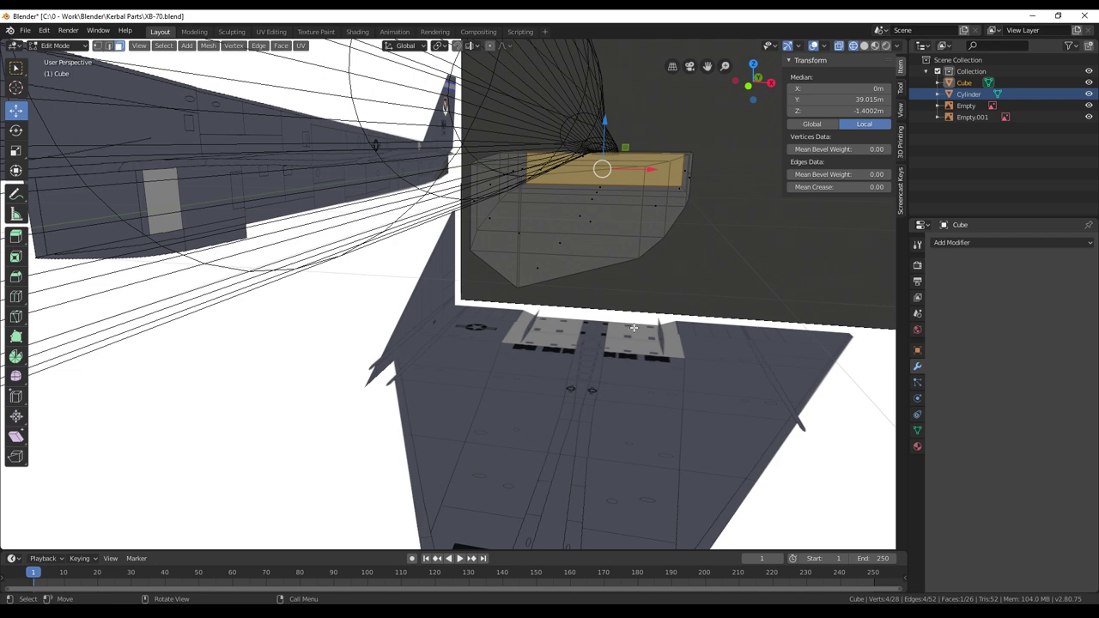
pyautogui.hotkey('alt', 'z')
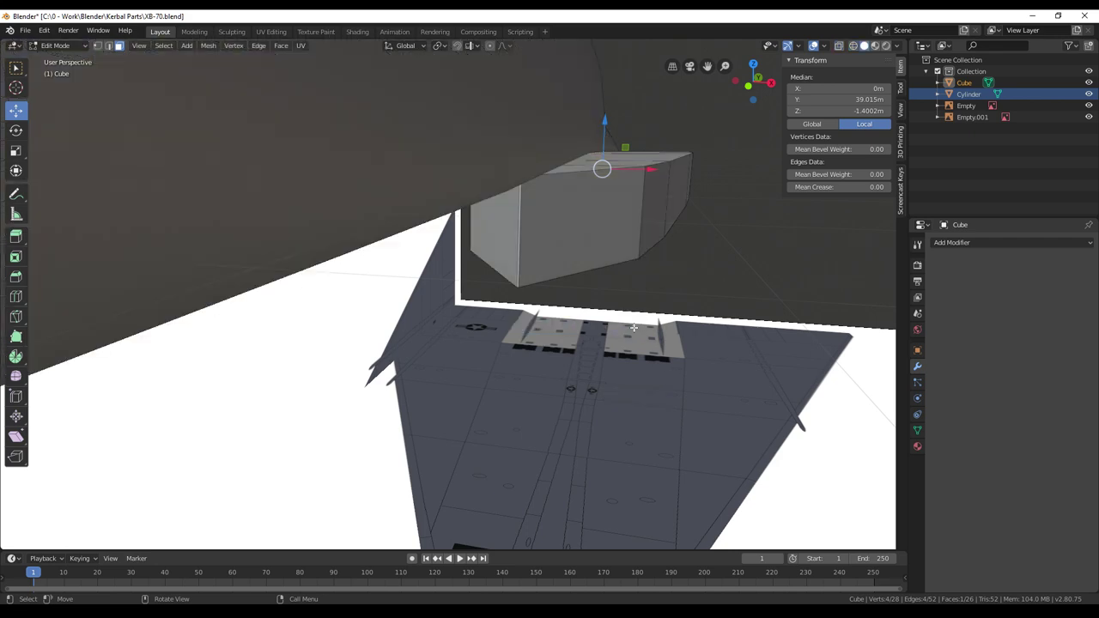
pyautogui.moveTo(637, 338); pyautogui.dragTo(633, 312, button='middle')
pyautogui.click(581, 266)
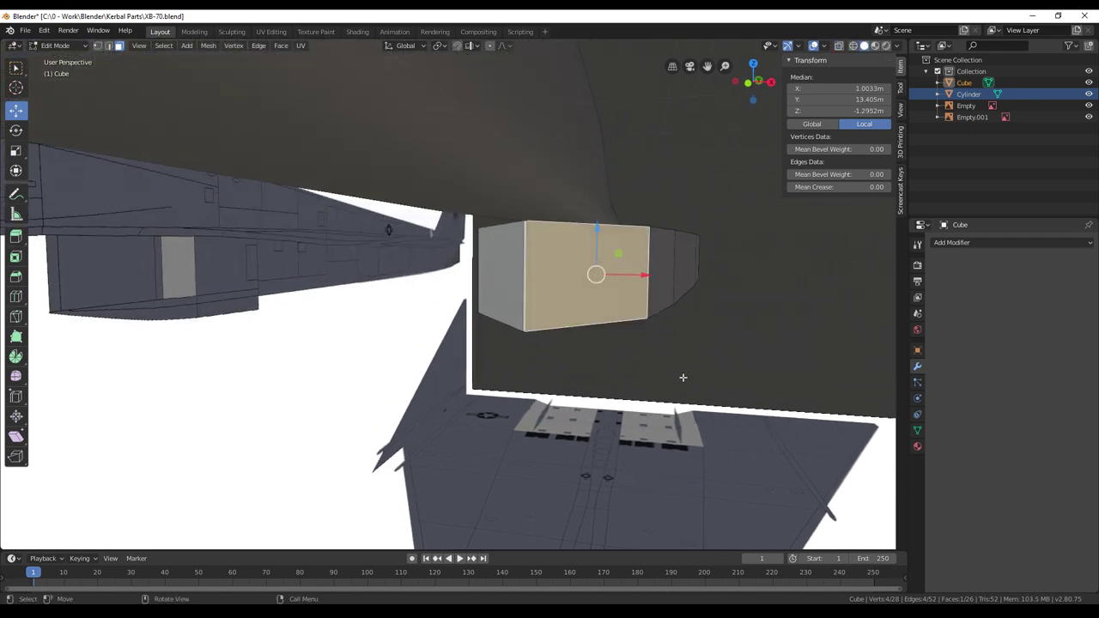
# Add a single centred loop cut running lengthwise along the box's midline, then return to the Move tool
pyautogui.scroll(2, 683, 378)
pyautogui.moveTo(683, 377); pyautogui.dragTo(647, 399, button='middle')
pyautogui.moveTo(626, 446); pyautogui.dragTo(620, 315, button='middle')
pyautogui.moveTo(595, 378)
pyautogui.mouseDown(button='middle')
pyautogui.moveTo(598, 343)
pyautogui.moveTo(586, 360)
pyautogui.mouseUp(button='middle')
pyautogui.keyDown('shift'); pyautogui.moveTo(585, 315); pyautogui.dragTo(598, 265, button='middle'); pyautogui.keyUp('shift')
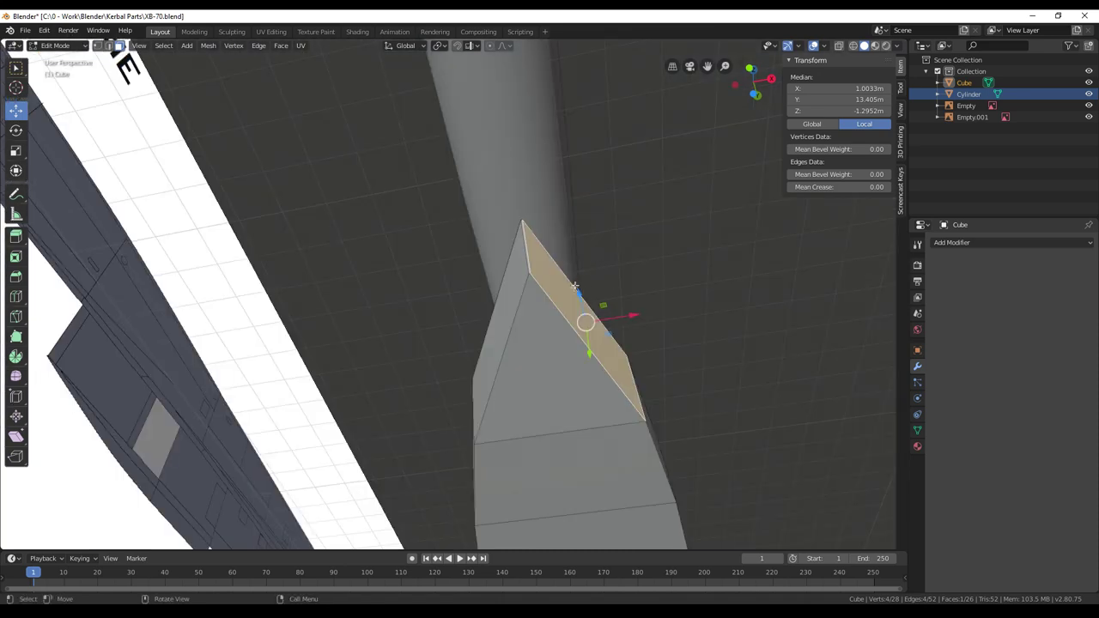
pyautogui.moveTo(625, 322); pyautogui.dragTo(646, 354, button='middle')
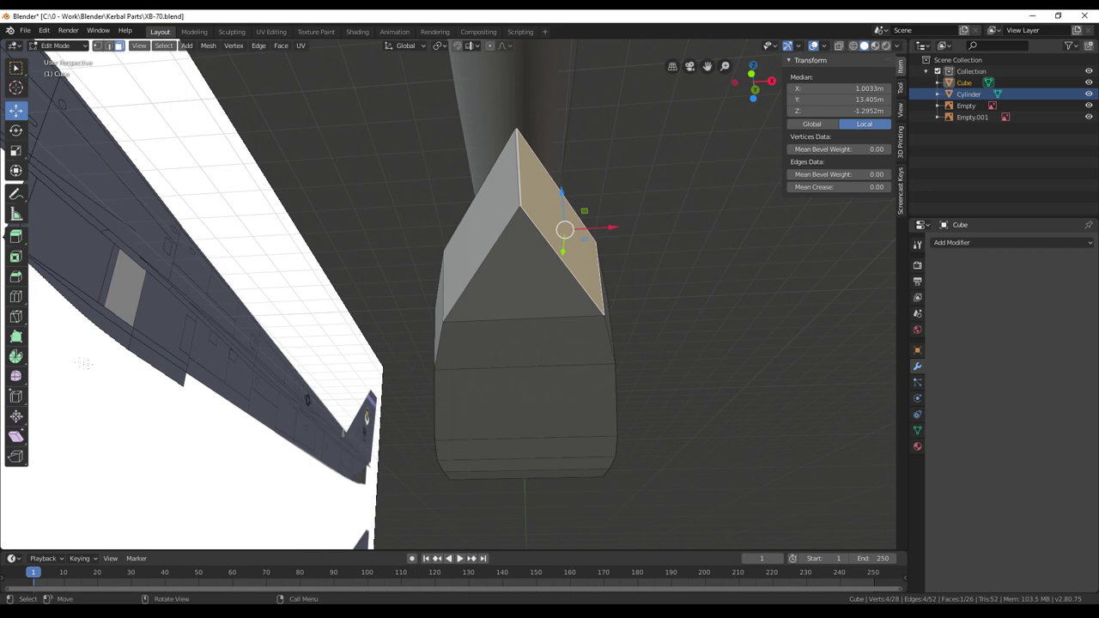
pyautogui.click(15, 298)
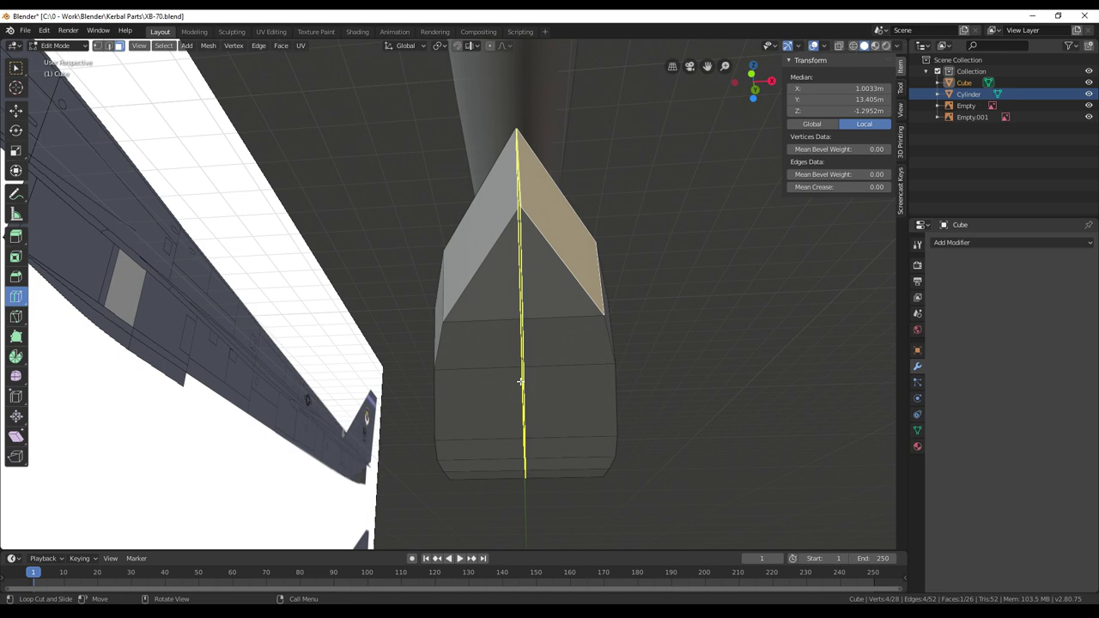
pyautogui.click(521, 381)
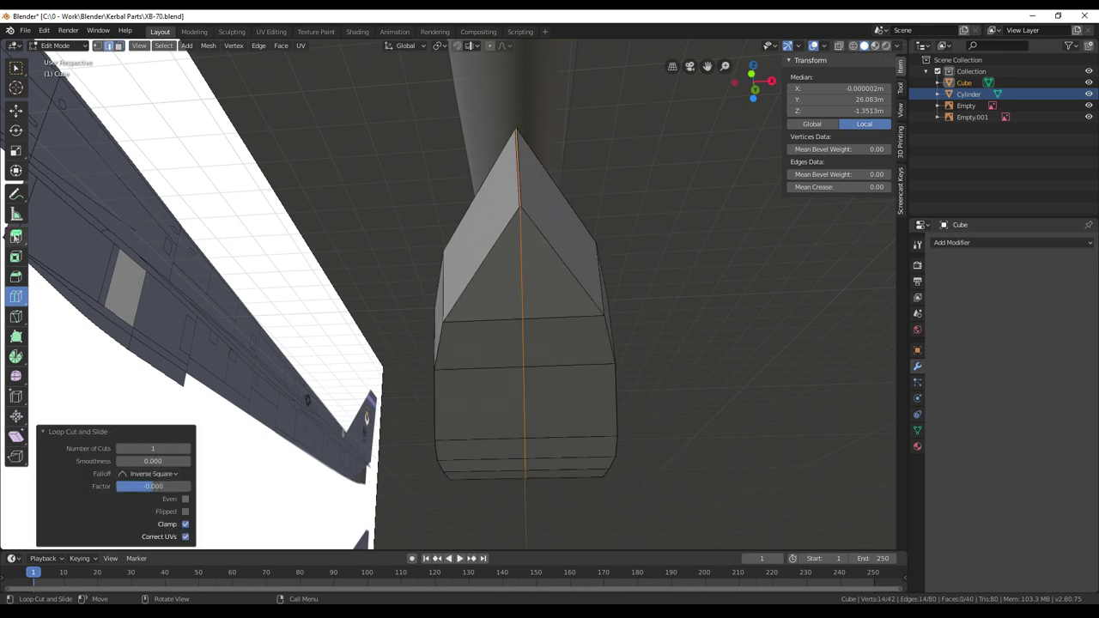
pyautogui.click(16, 110)
# Hide the fuselage cylinder and show the engine box from above
pyautogui.press('KP_1')
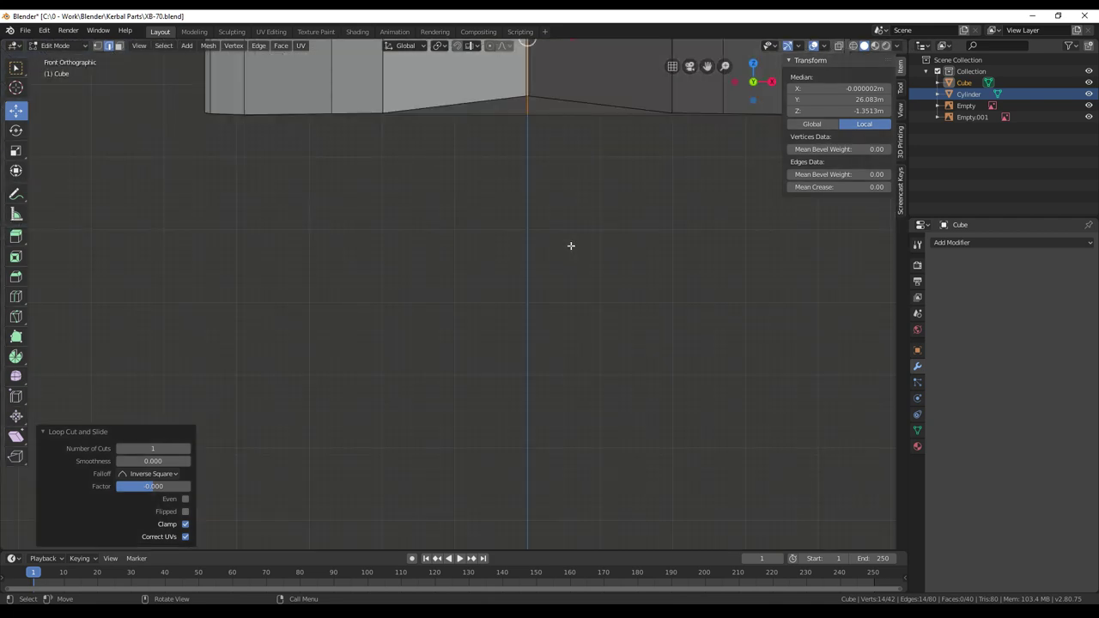
pyautogui.press('KP_7')
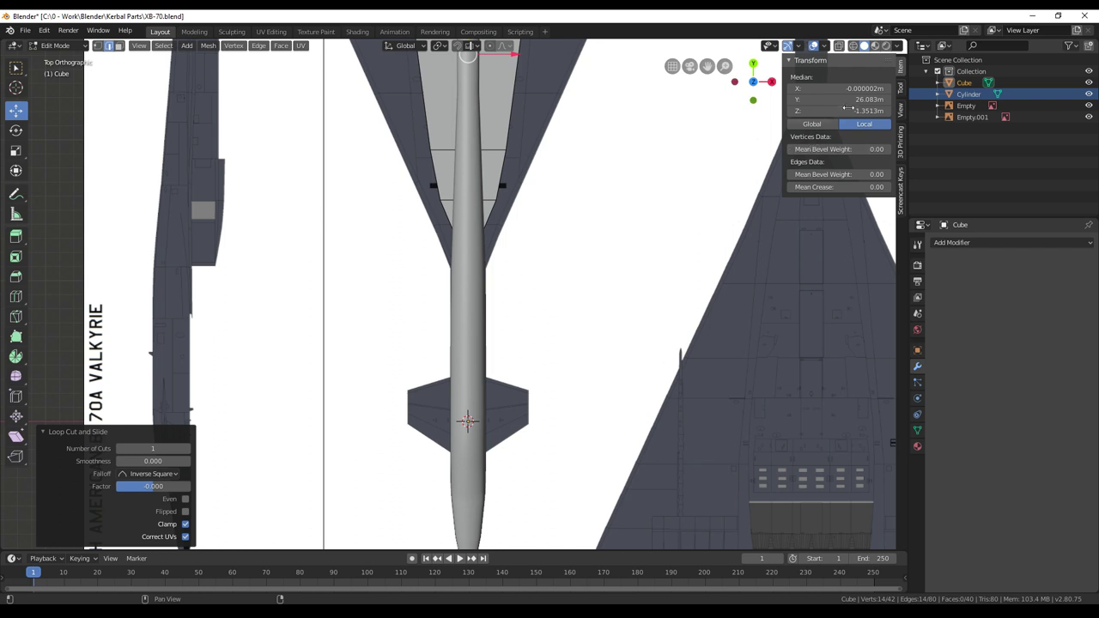
pyautogui.click(1087, 97)
pyautogui.scroll(4, 431, 311)
pyautogui.scroll(-2, 433, 318)
pyautogui.moveTo(638, 387); pyautogui.dragTo(427, 177, button='middle')
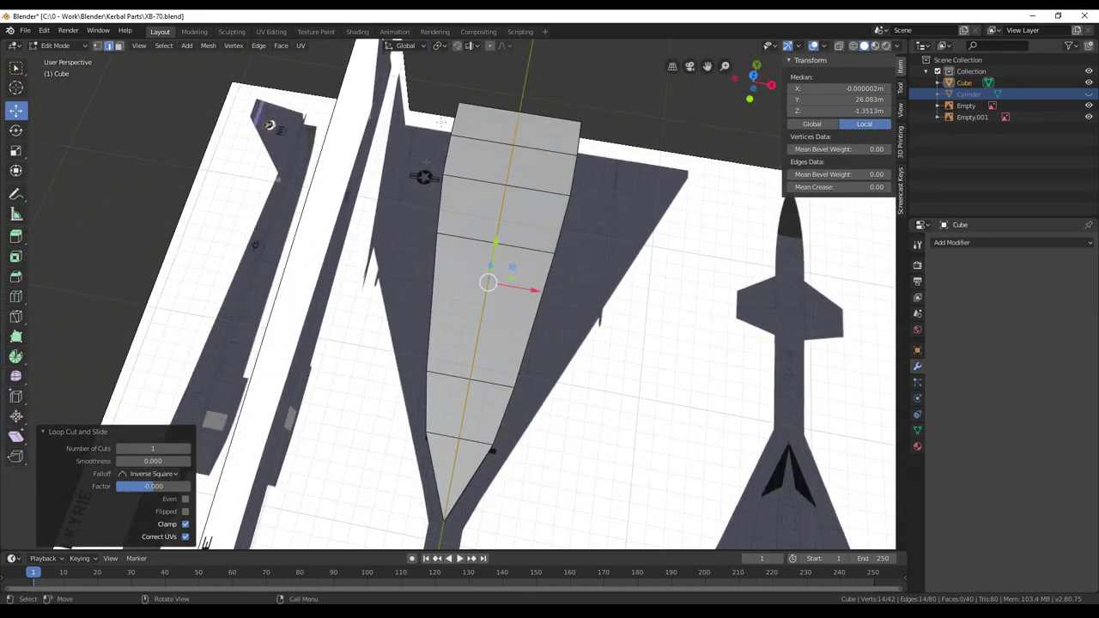
pyautogui.moveTo(545, 348); pyautogui.dragTo(584, 312, button='middle')
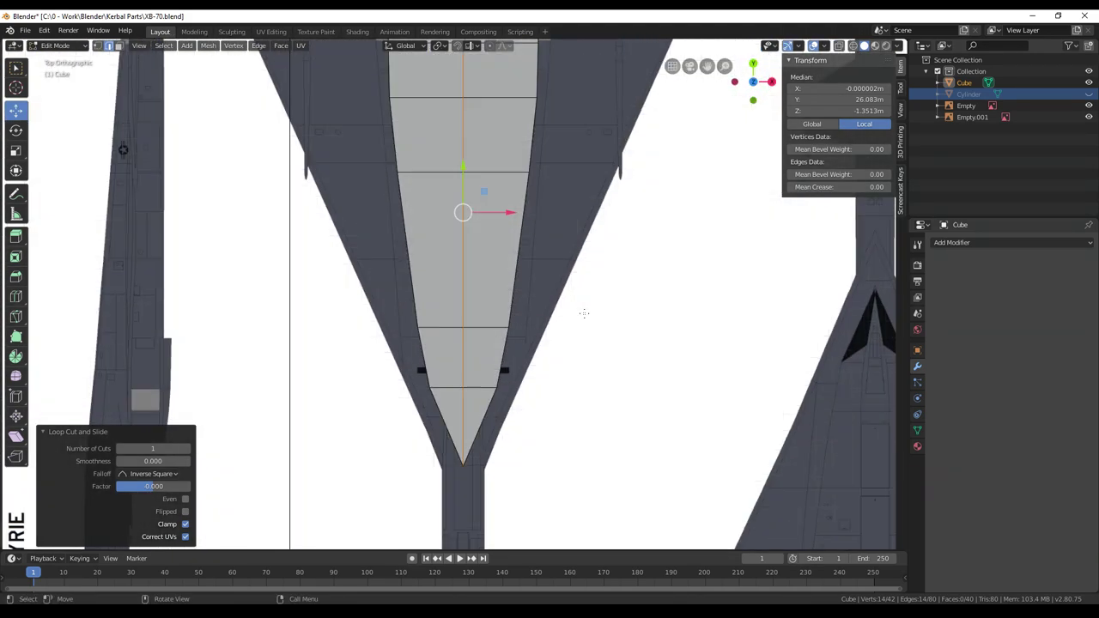
# Clear the selection in vertex mode and switch the shading to wireframe
pyautogui.scroll(-3, 584, 312)
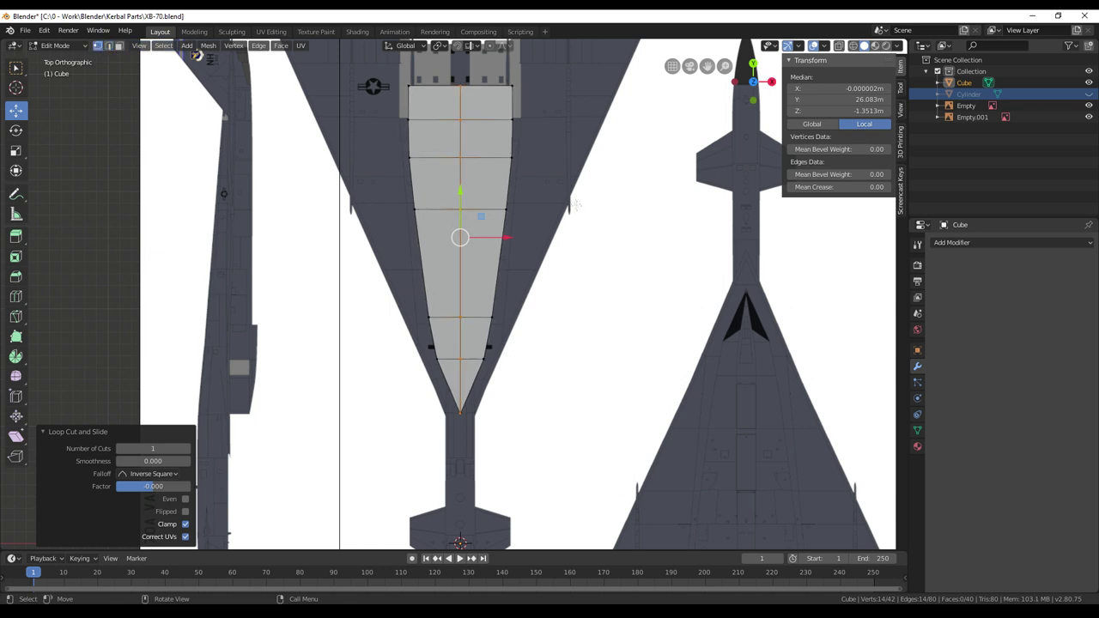
pyautogui.hotkey('alt', 'a')
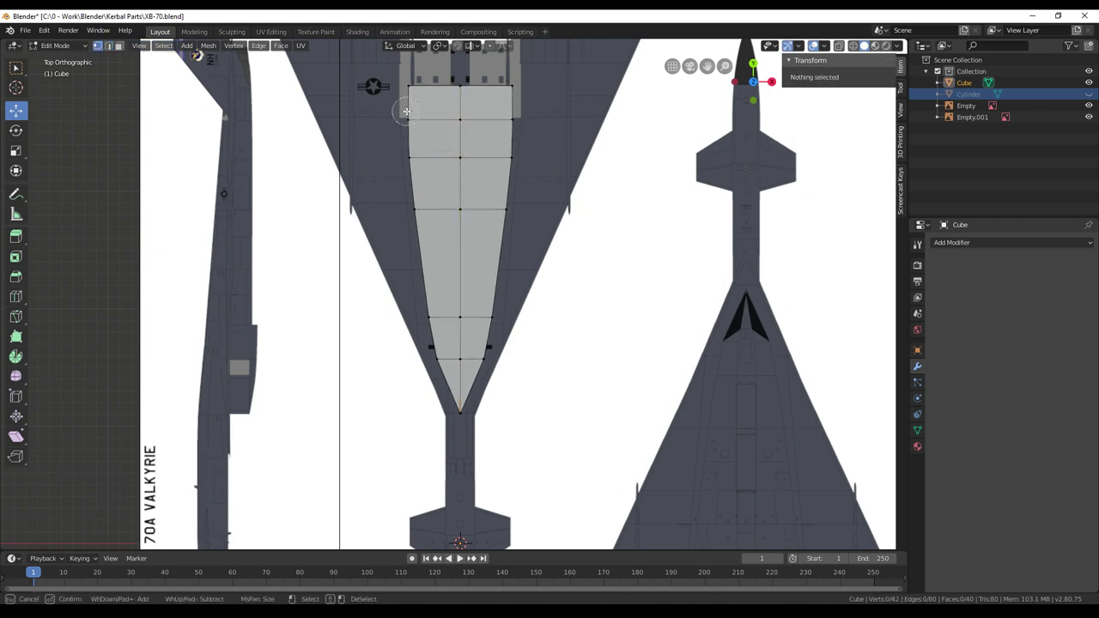
pyautogui.press('z')
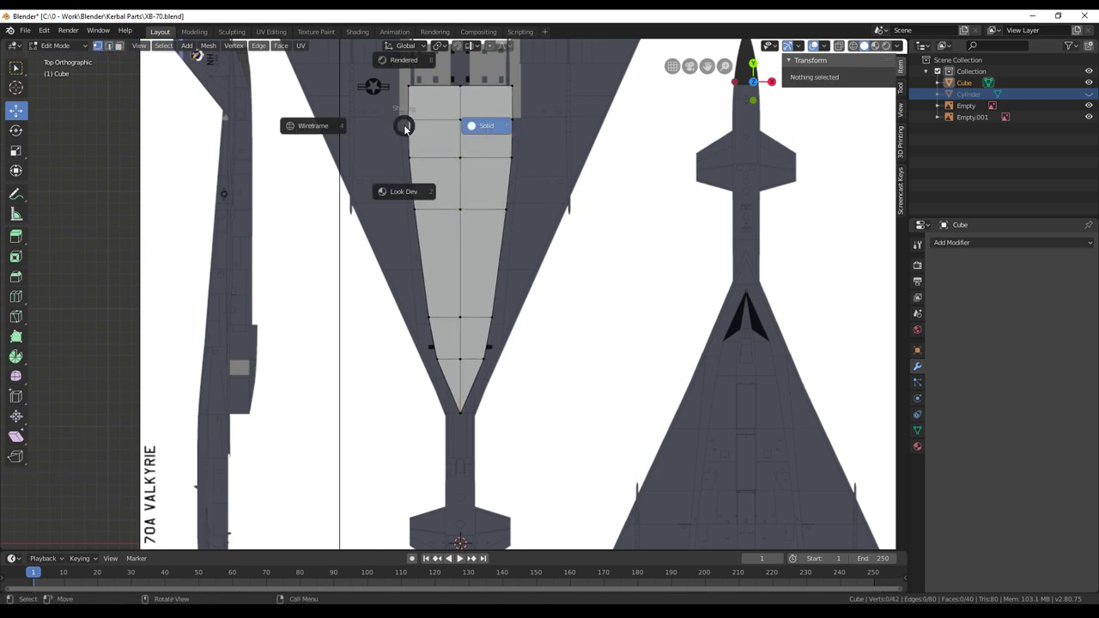
pyautogui.press('4')
# Circle-select all outer vertices along the box's -X side and delete them, leaving half of the box
pyautogui.keyDown('shift'); pyautogui.moveTo(404, 138); pyautogui.dragTo(484, 149, button='middle'); pyautogui.keyUp('shift')
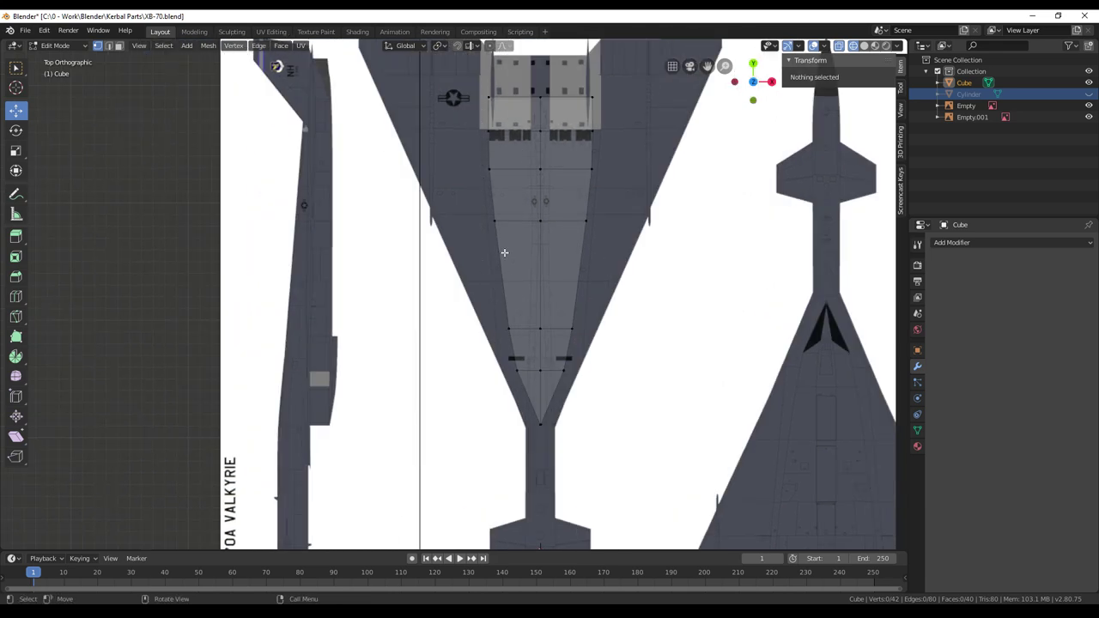
pyautogui.press('c')
pyautogui.moveTo(491, 107)
pyautogui.mouseDown()
pyautogui.moveTo(489, 90)
pyautogui.moveTo(486, 176)
pyautogui.moveTo(512, 375)
pyautogui.mouseUp()
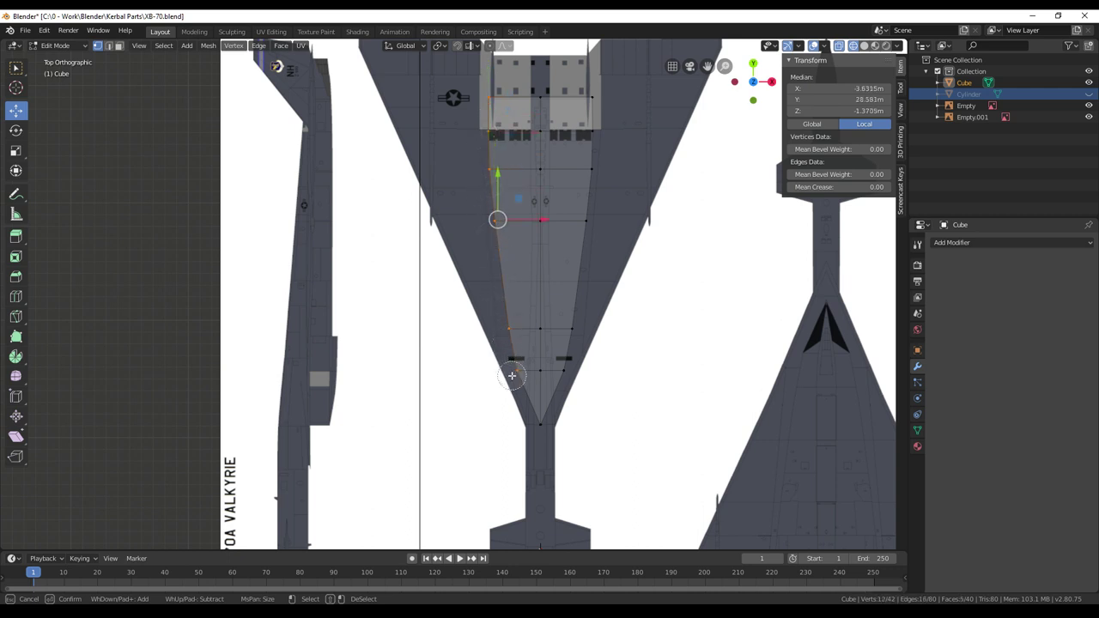
pyautogui.rightClick(512, 375)
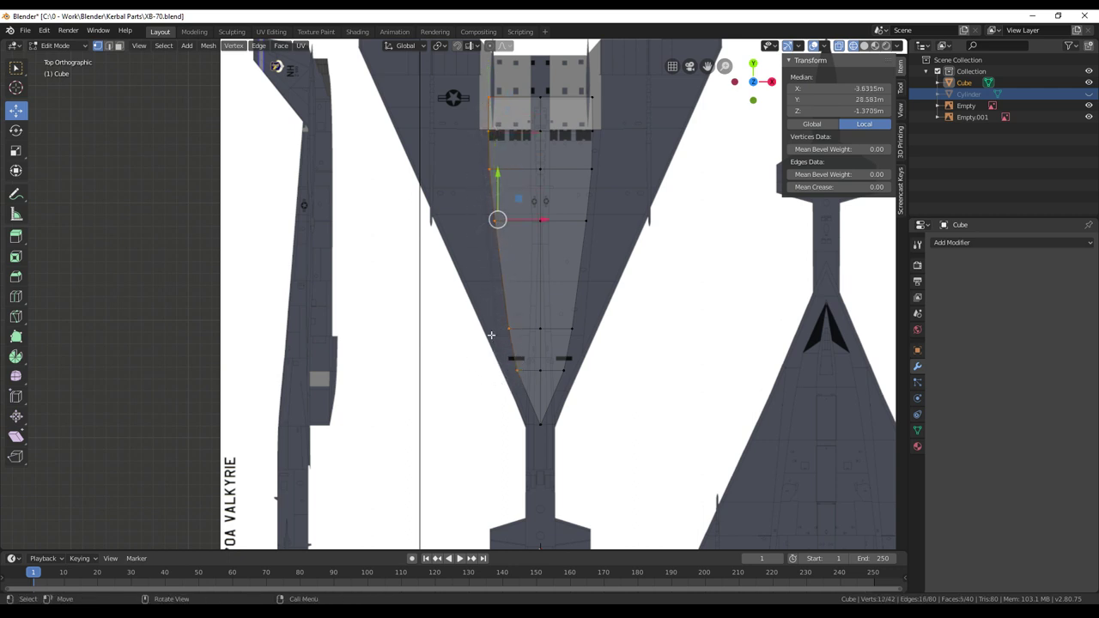
pyautogui.keyDown('shift'); pyautogui.moveTo(687, 270); pyautogui.dragTo(673, 300, button='middle'); pyautogui.keyUp('shift')
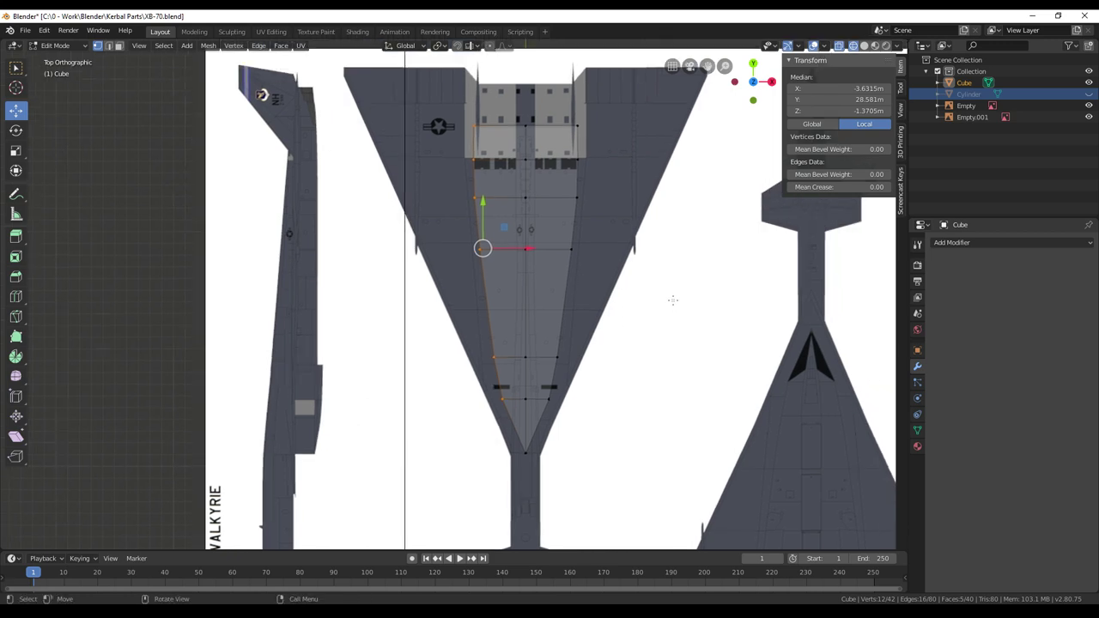
pyautogui.press('x')
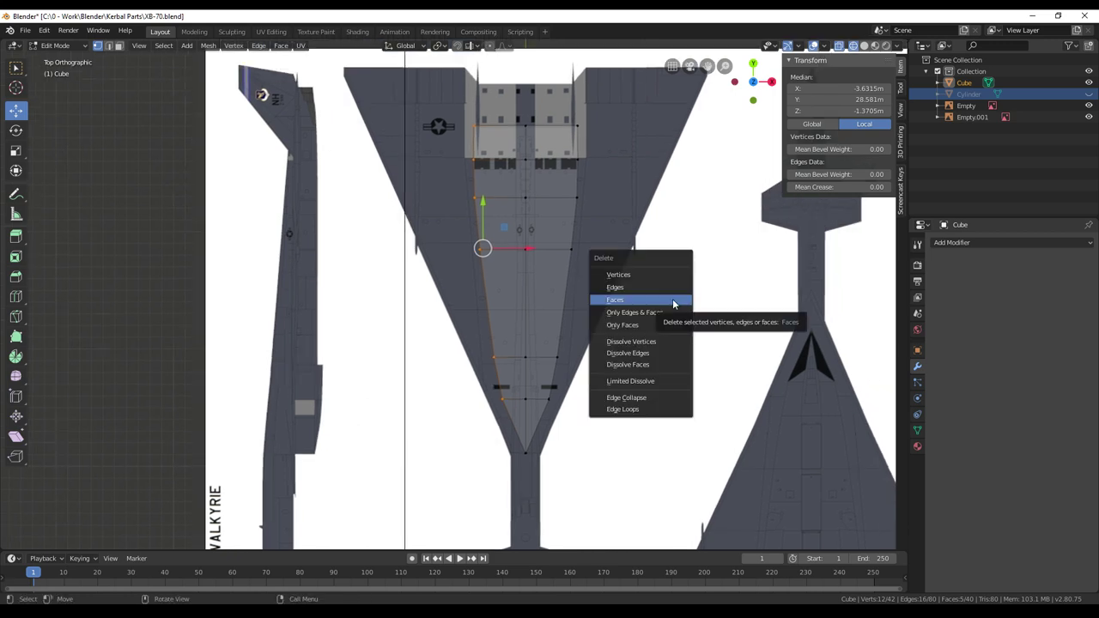
pyautogui.click(668, 274)
# Add a Mirror modifier to the remaining half of the engine box
pyautogui.moveTo(510, 339)
pyautogui.mouseDown(button='middle')
pyautogui.moveTo(481, 361)
pyautogui.moveTo(492, 342)
pyautogui.mouseUp(button='middle')
pyautogui.scroll(3, 492, 342)
pyautogui.moveTo(207, 154); pyautogui.dragTo(234, 141, button='middle')
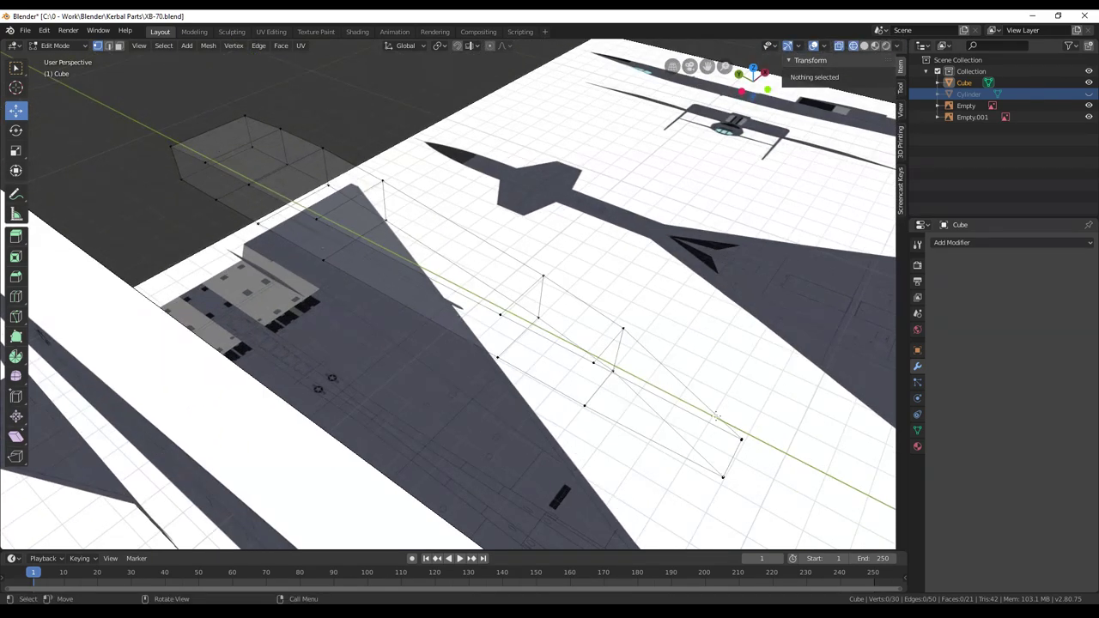
pyautogui.moveTo(510, 333); pyautogui.dragTo(526, 276, button='middle')
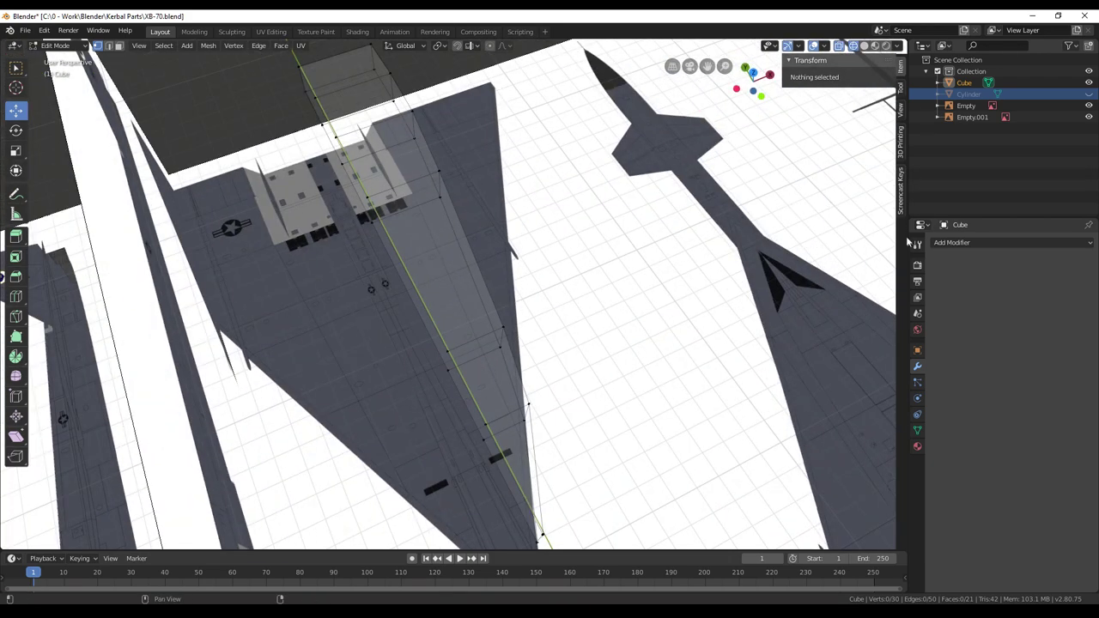
pyautogui.click(953, 243)
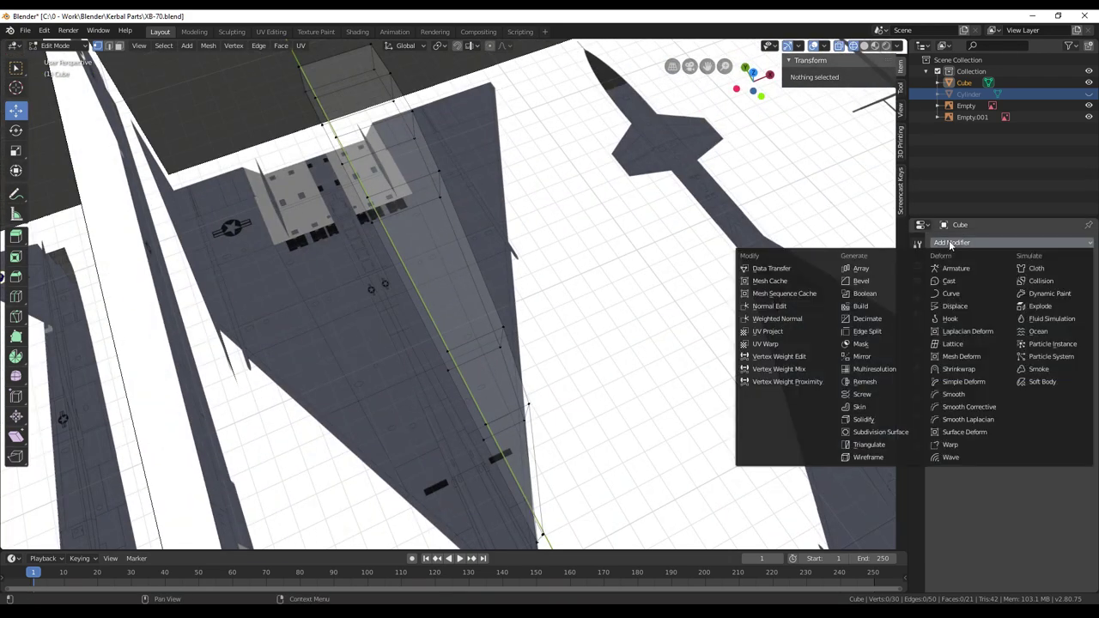
pyautogui.click(865, 356)
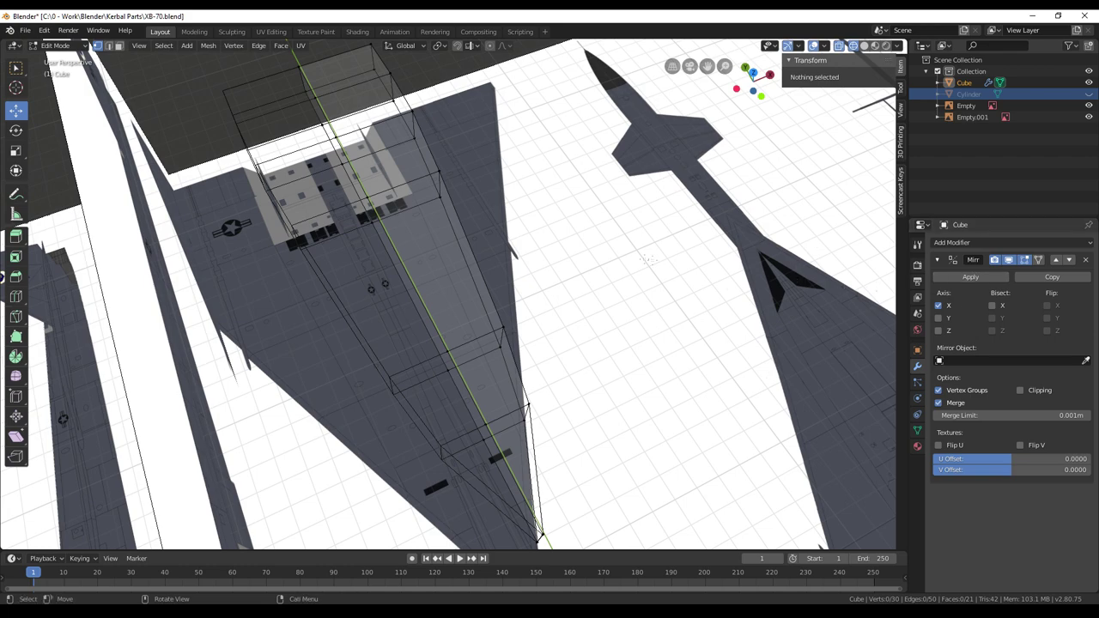
# Switch the Mirror modifier's axis from X to Y
pyautogui.scroll(-1, 511, 341)
pyautogui.moveTo(511, 342); pyautogui.dragTo(477, 255, button='middle')
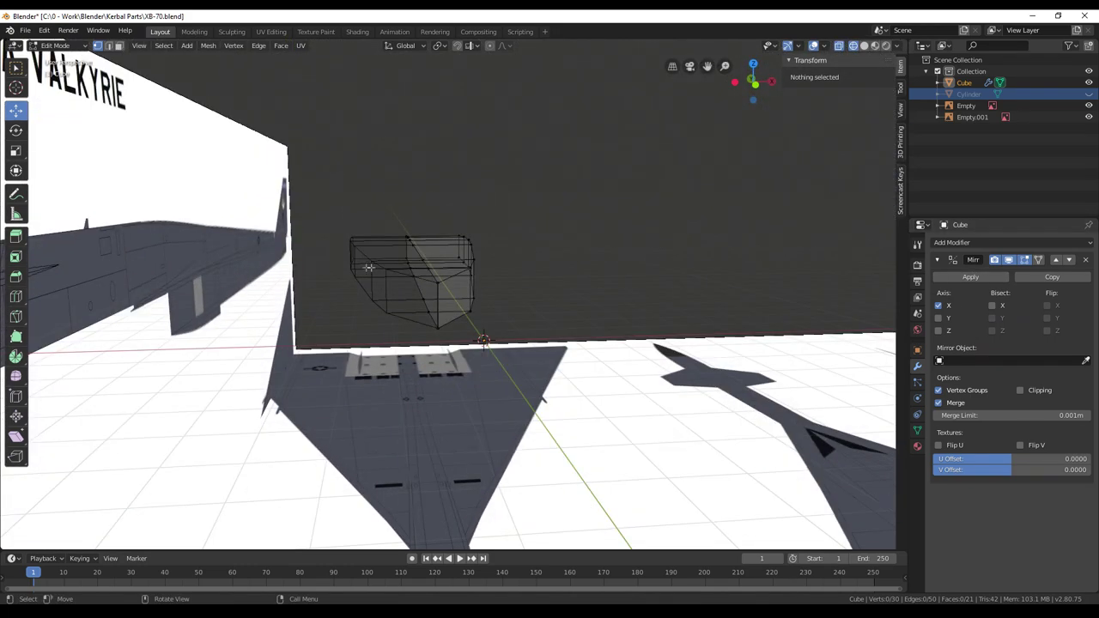
pyautogui.click(938, 306)
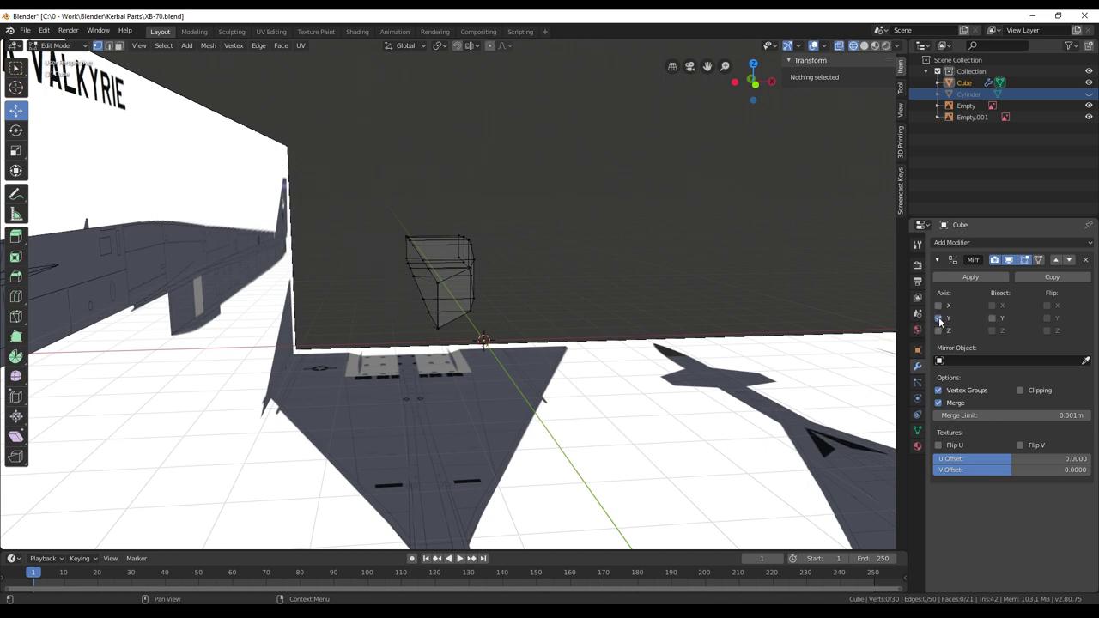
# Set the Mirror modifier to mirror the engine box along X only, with Cylinder as the mirror object
pyautogui.click(938, 331)
pyautogui.click(938, 331)
pyautogui.moveTo(676, 296); pyautogui.dragTo(601, 326, button='middle')
pyautogui.click(938, 305)
pyautogui.moveTo(480, 309); pyautogui.dragTo(468, 339, button='middle')
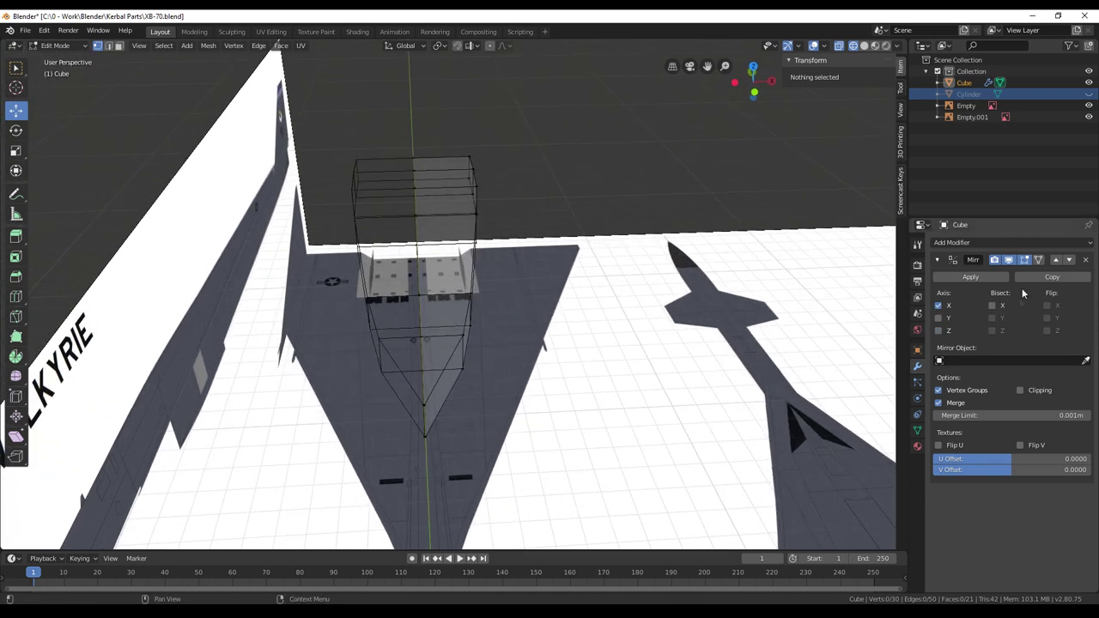
pyautogui.click(970, 362)
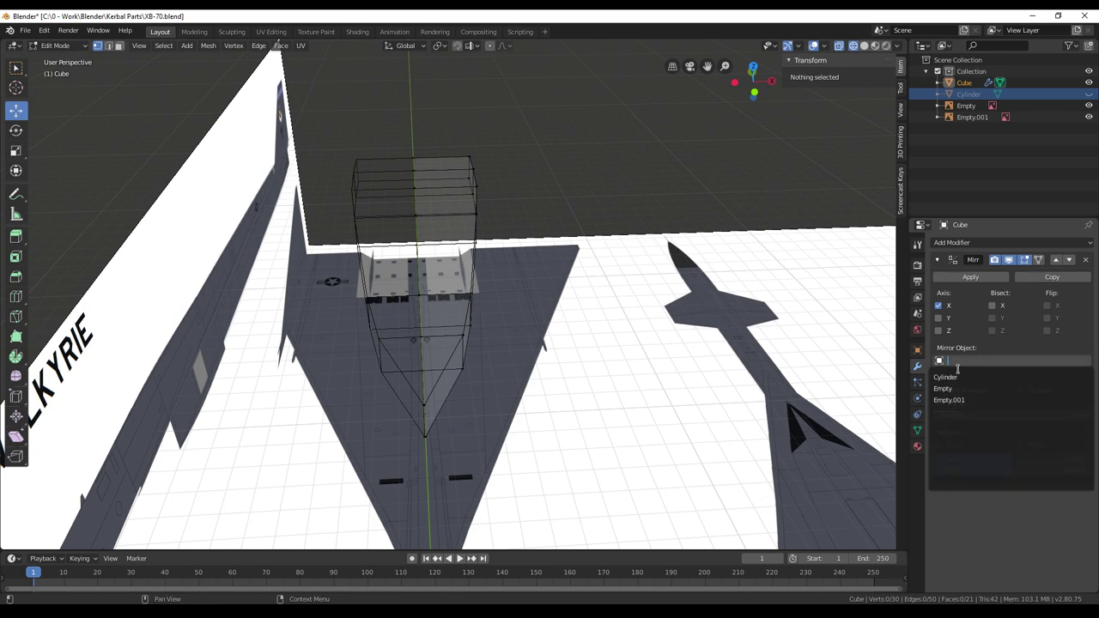
pyautogui.click(953, 376)
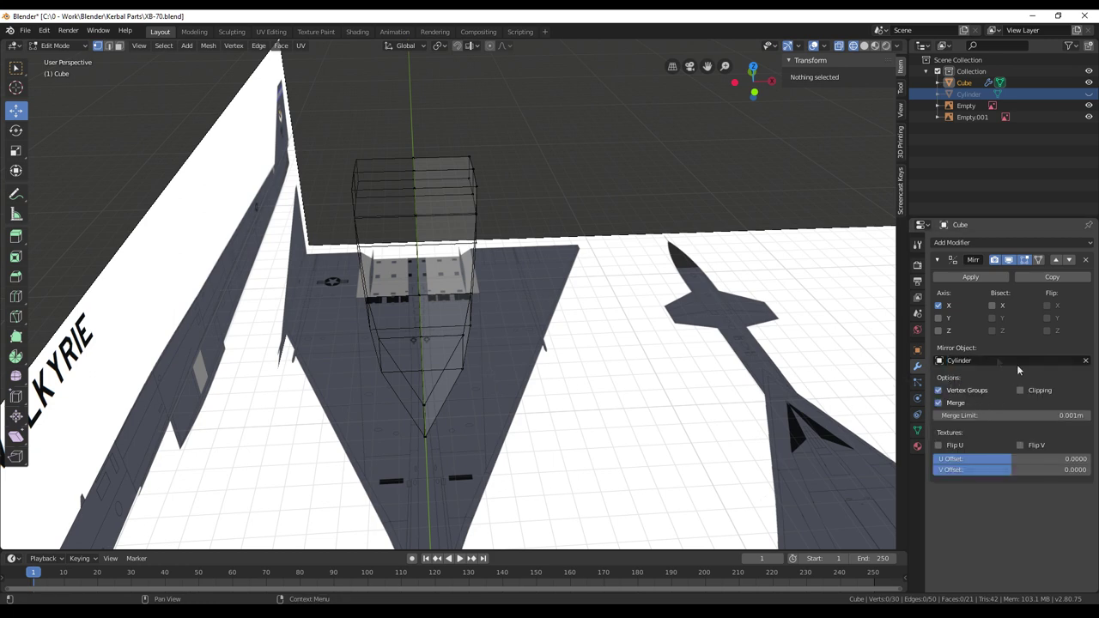
# Examine how the mirrored engine box lines up with the engines and fuselage on the top-view blueprint
pyautogui.moveTo(623, 362)
pyautogui.mouseDown(button='middle')
pyautogui.moveTo(601, 342)
pyautogui.moveTo(623, 365)
pyautogui.mouseUp(button='middle')
pyautogui.scroll(1, 623, 365)
pyautogui.moveTo(591, 256); pyautogui.dragTo(540, 313, button='middle')
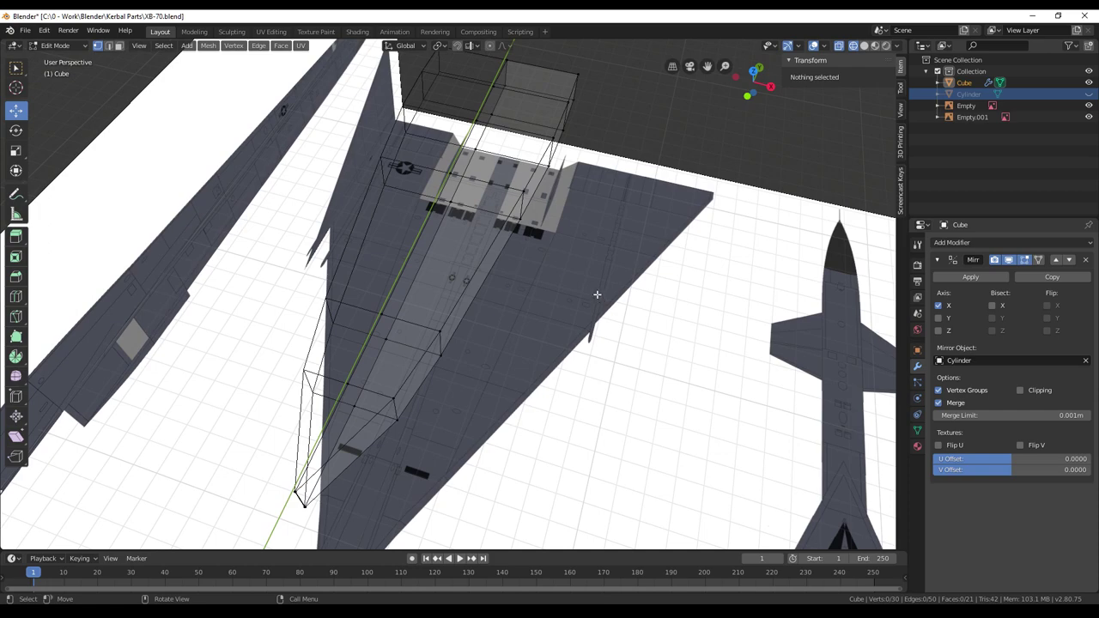
pyautogui.scroll(-3, 597, 294)
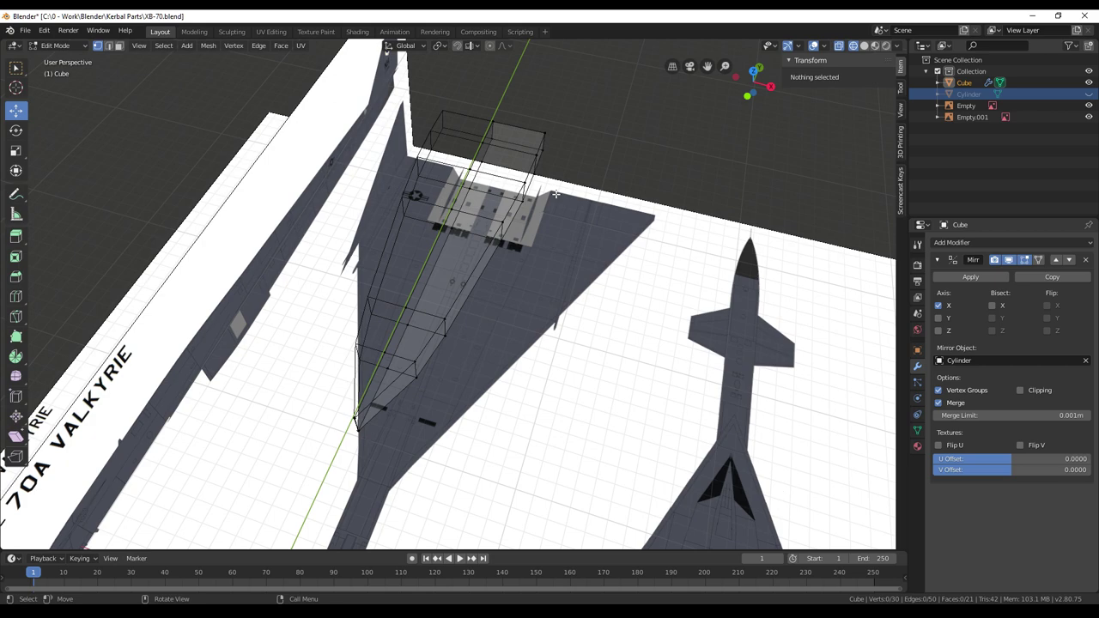
pyautogui.scroll(2, 532, 182)
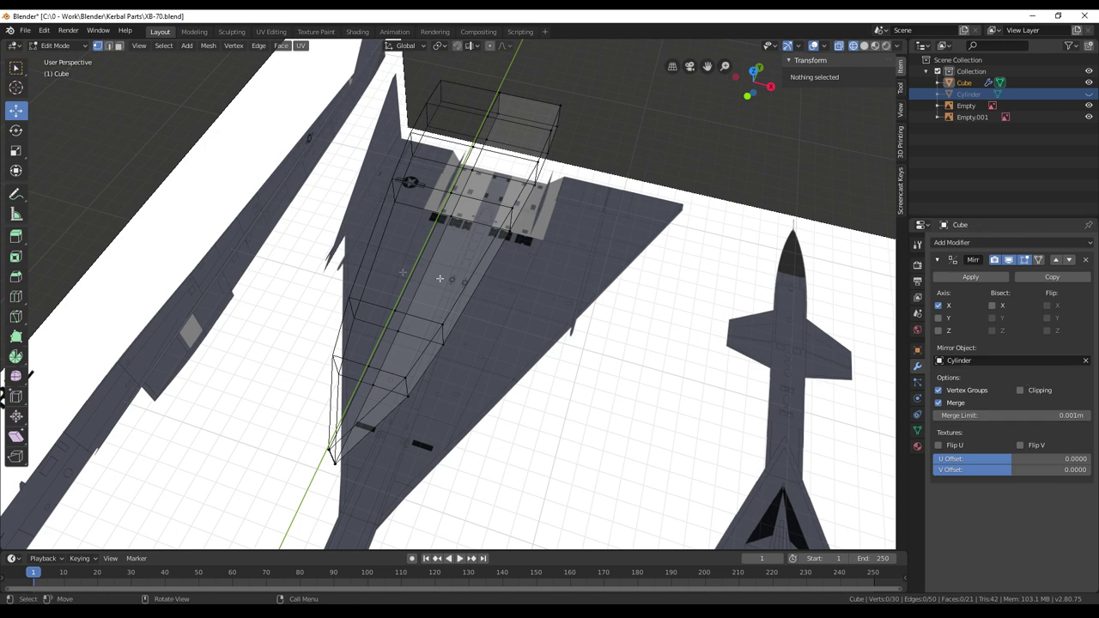
pyautogui.scroll(-2, 606, 287)
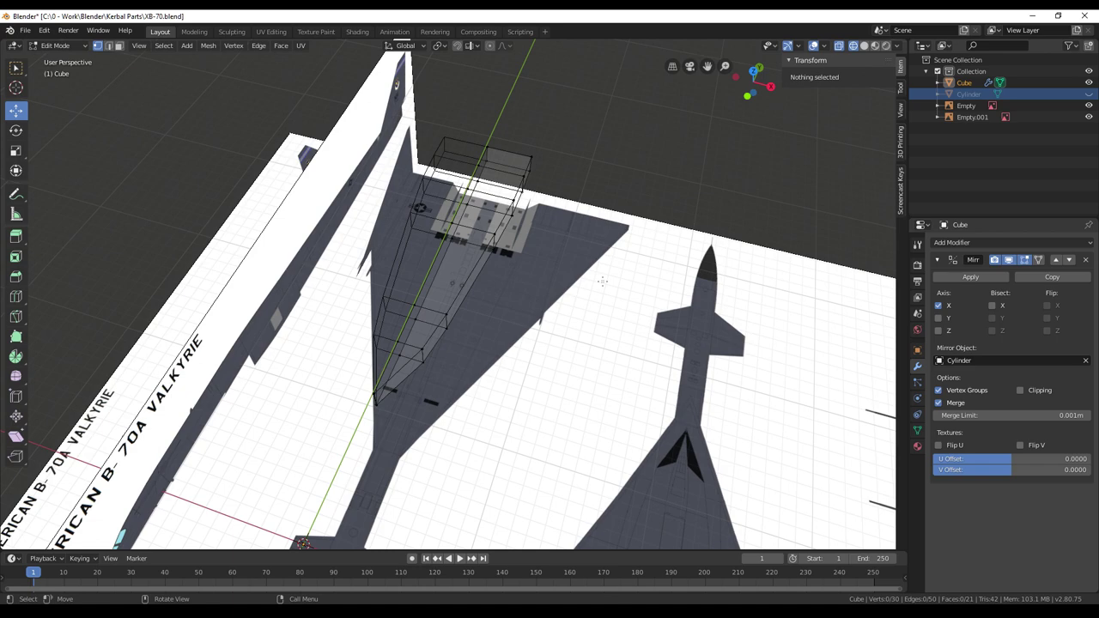
pyautogui.moveTo(569, 282); pyautogui.dragTo(229, 522, button='middle')
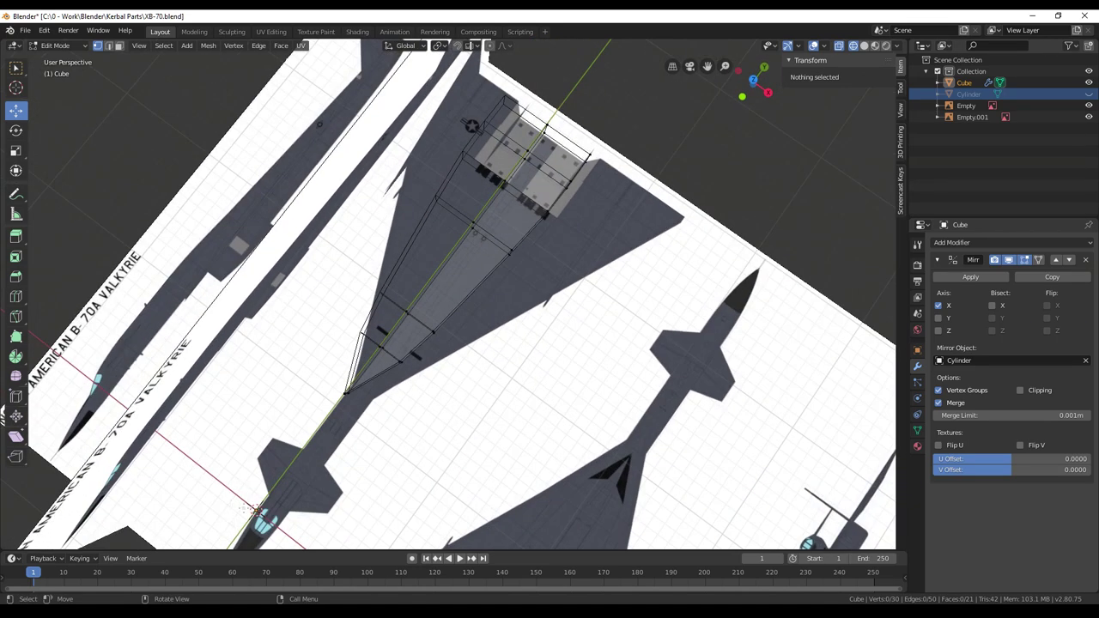
pyautogui.moveTo(599, 254); pyautogui.dragTo(582, 303, button='middle')
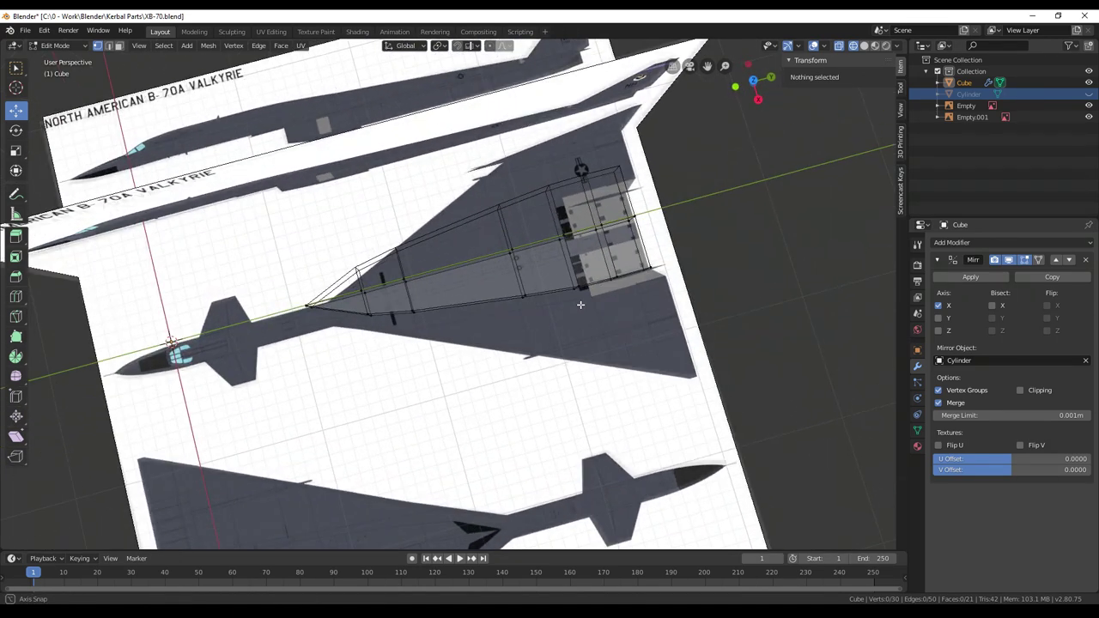
pyautogui.scroll(-2, 582, 304)
# Try mirroring the engine box along Y instead of X, and clear the mirror object
pyautogui.click(937, 305)
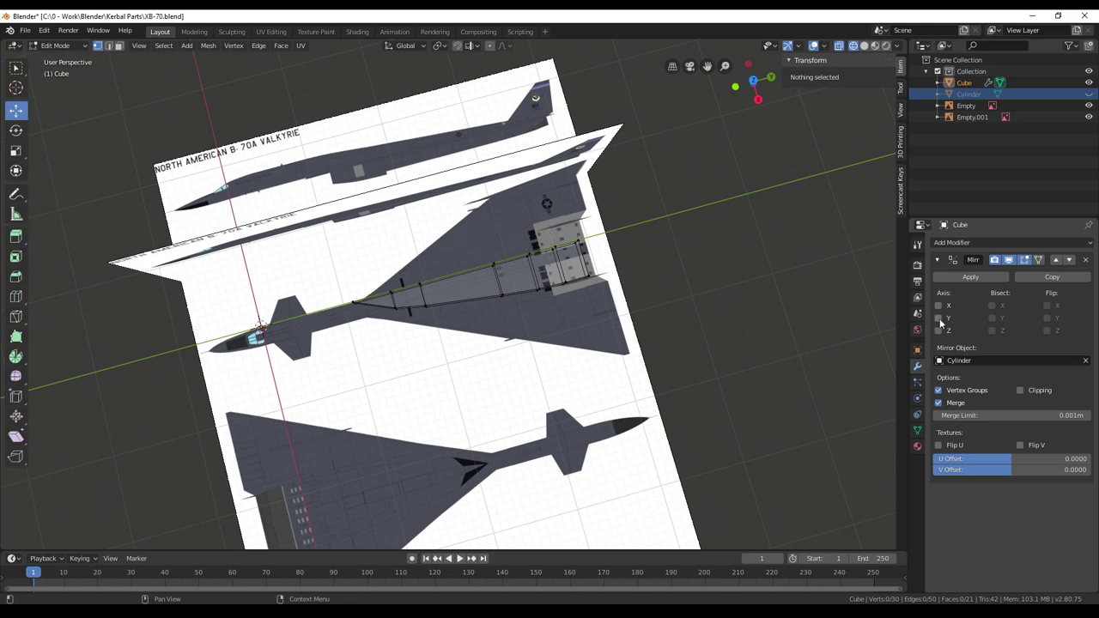
pyautogui.click(938, 318)
pyautogui.moveTo(452, 325); pyautogui.dragTo(305, 270, button='middle')
pyautogui.moveTo(377, 283); pyautogui.dragTo(402, 295, button='middle')
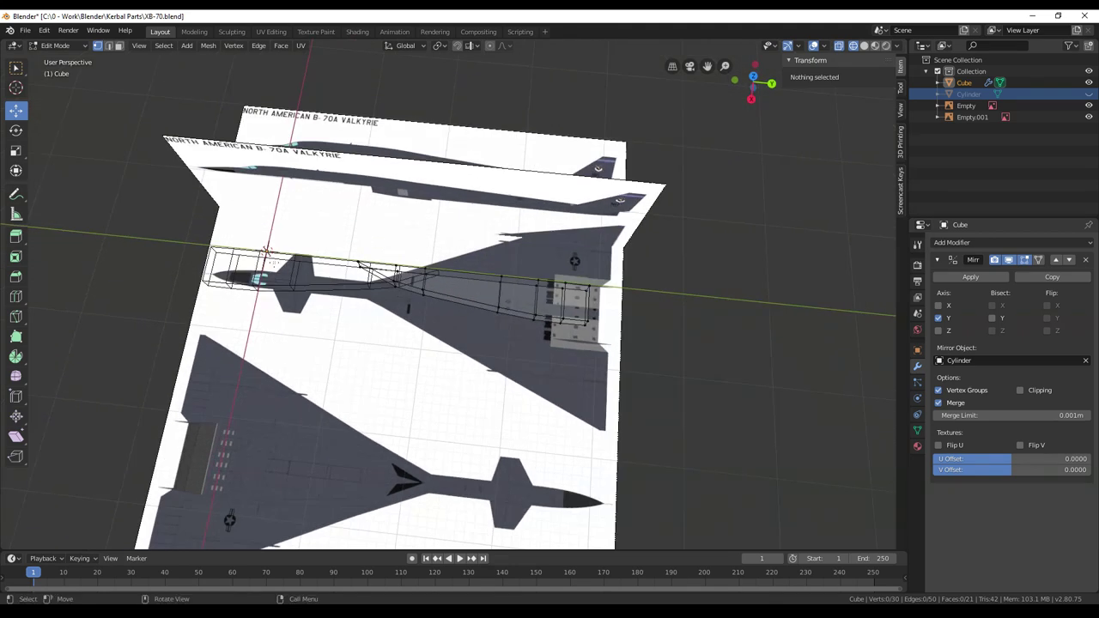
pyautogui.click(975, 361)
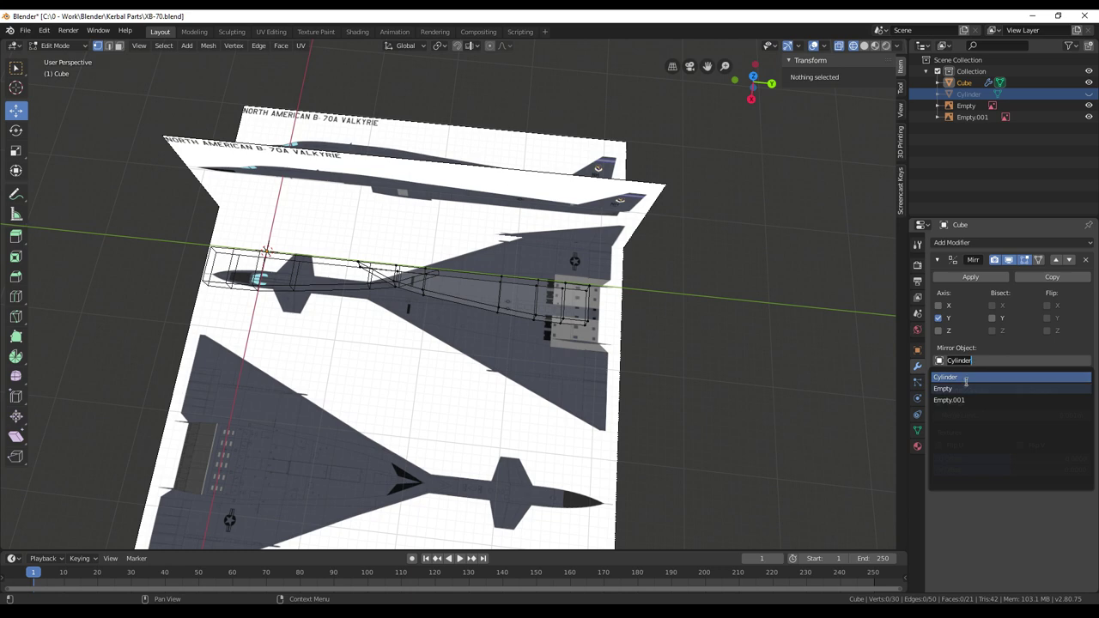
pyautogui.click(987, 358)
pyautogui.click(1072, 353)
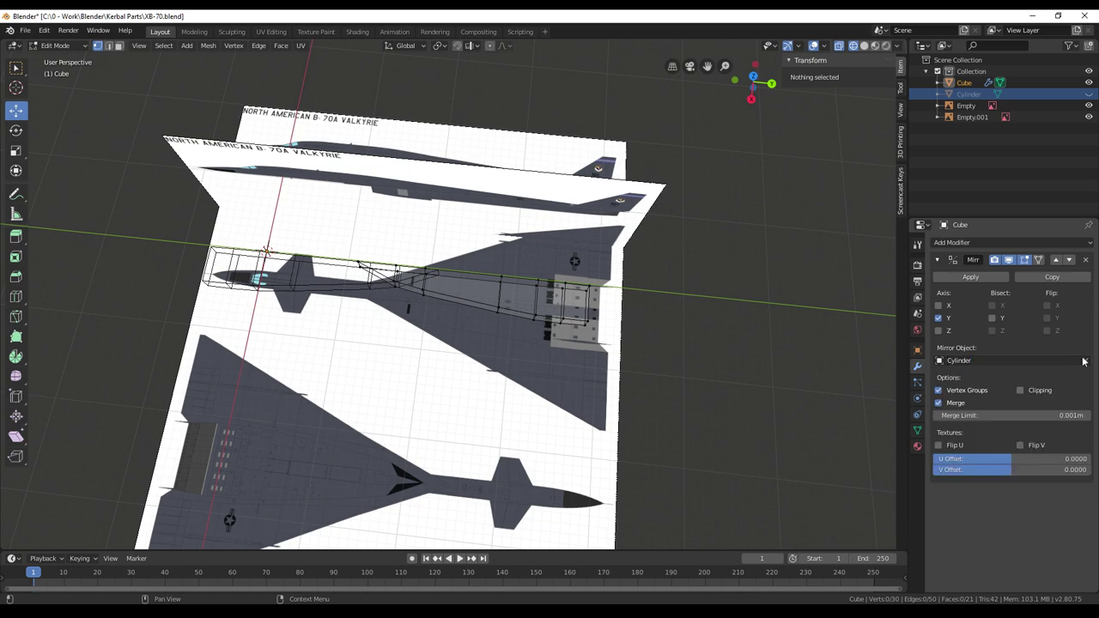
pyautogui.click(1084, 361)
pyautogui.scroll(-2, 225, 276)
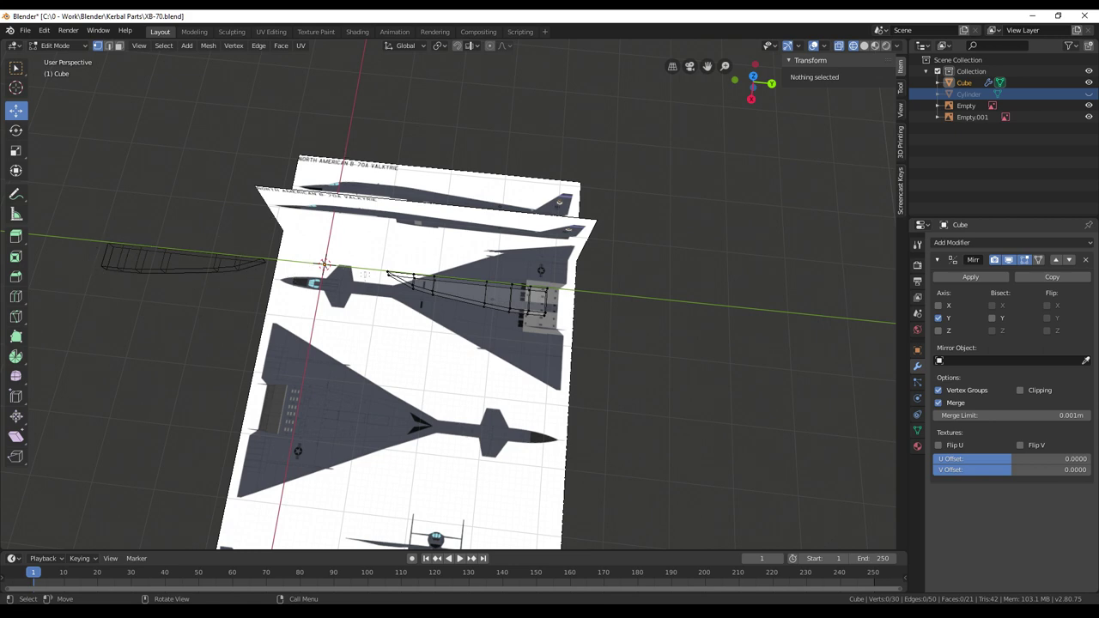
pyautogui.moveTo(350, 277); pyautogui.dragTo(480, 257, button='middle')
# Restore the Mirror modifier to the X axis only, with Cylinder as the mirror object
pyautogui.click(938, 305)
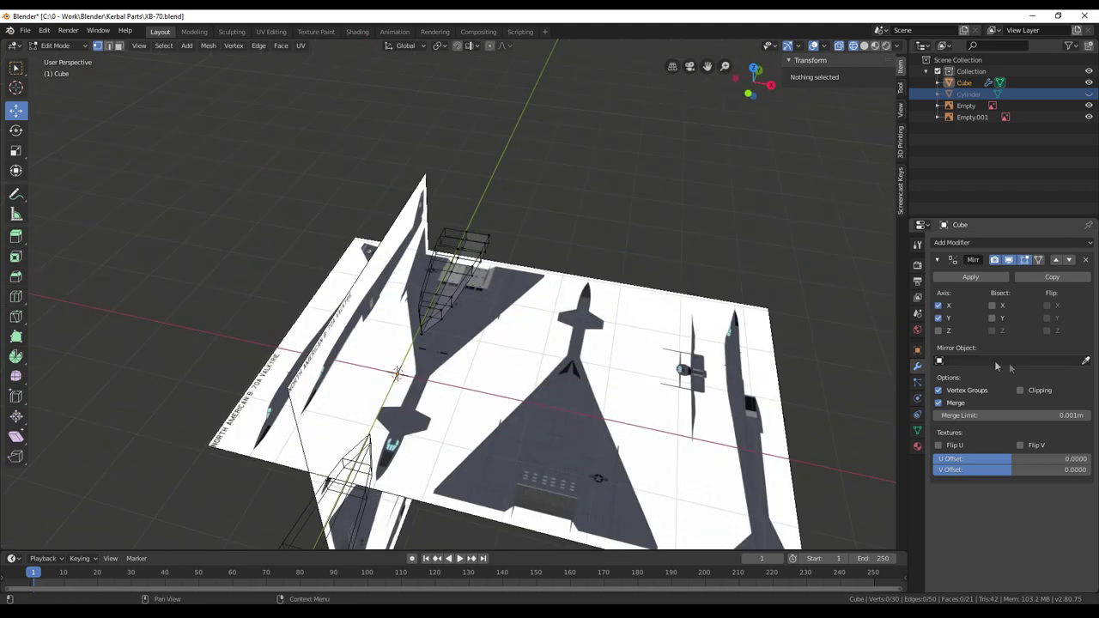
pyautogui.click(938, 318)
pyautogui.click(983, 361)
pyautogui.click(945, 377)
pyautogui.scroll(8, 577, 371)
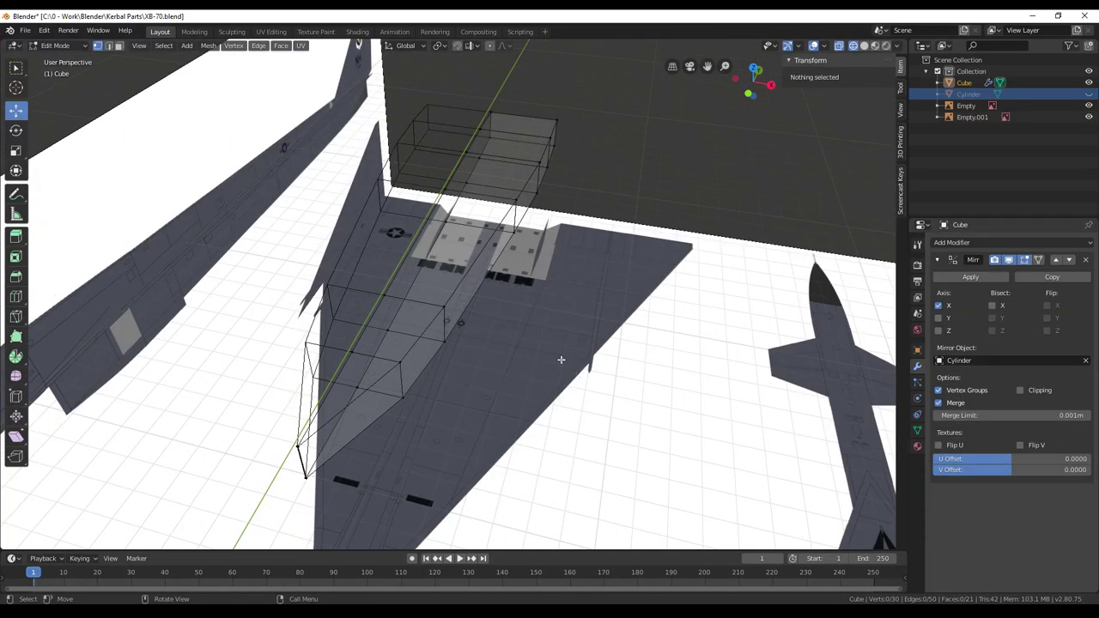
pyautogui.moveTo(562, 360); pyautogui.dragTo(585, 361, button='middle')
pyautogui.scroll(3, 586, 361)
pyautogui.scroll(-3, 584, 342)
pyautogui.moveTo(565, 317)
pyautogui.mouseDown(button='middle')
pyautogui.moveTo(555, 223)
pyautogui.moveTo(566, 309)
pyautogui.mouseUp(button='middle')
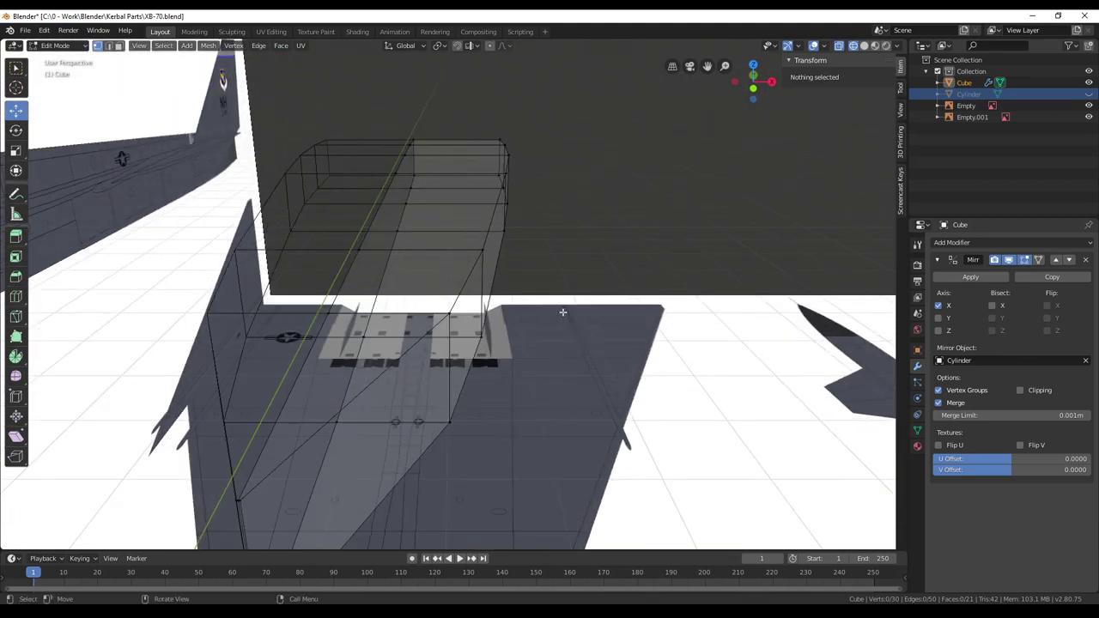
# In face mode, inset the slanted front intake face of the engine box by about 0.095 m
pyautogui.click(118, 46)
pyautogui.click(374, 459)
pyautogui.moveTo(510, 402); pyautogui.dragTo(513, 392, button='middle')
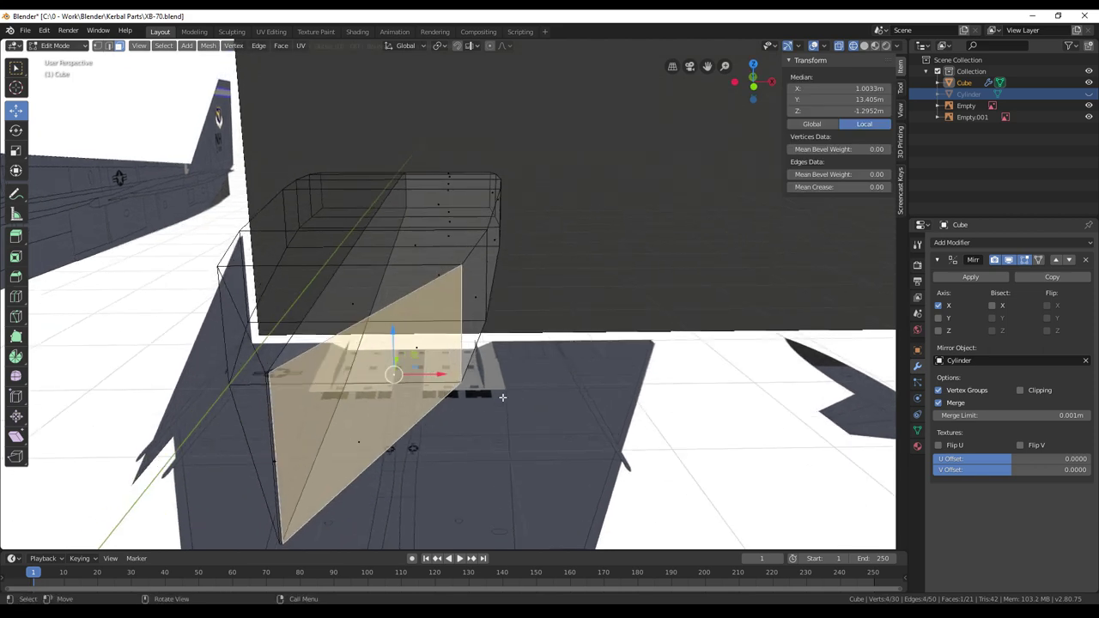
pyautogui.press('i')
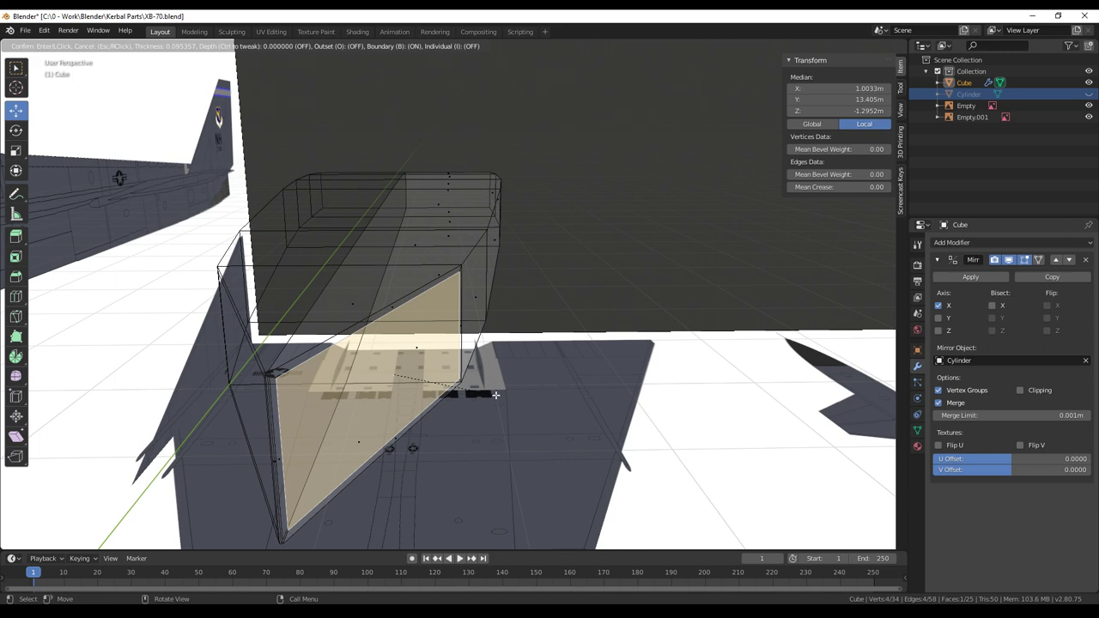
pyautogui.click(495, 395)
pyautogui.moveTo(521, 391); pyautogui.dragTo(506, 390, button='middle')
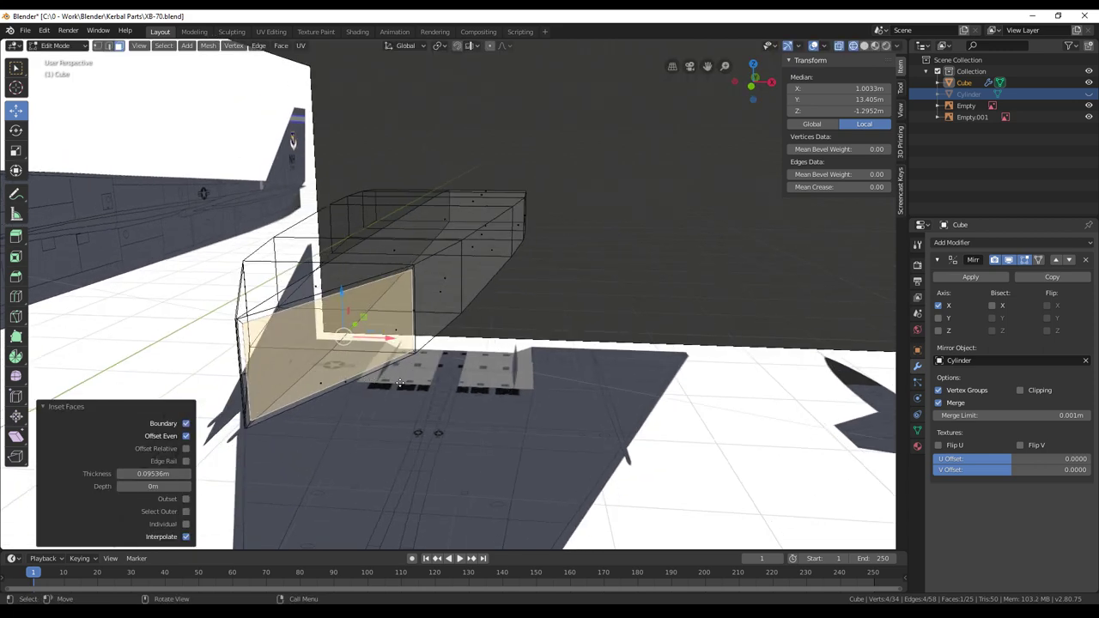
# Extrude the inset intake face in place and flatten it by scaling it to 0 along Y
pyautogui.press('g')
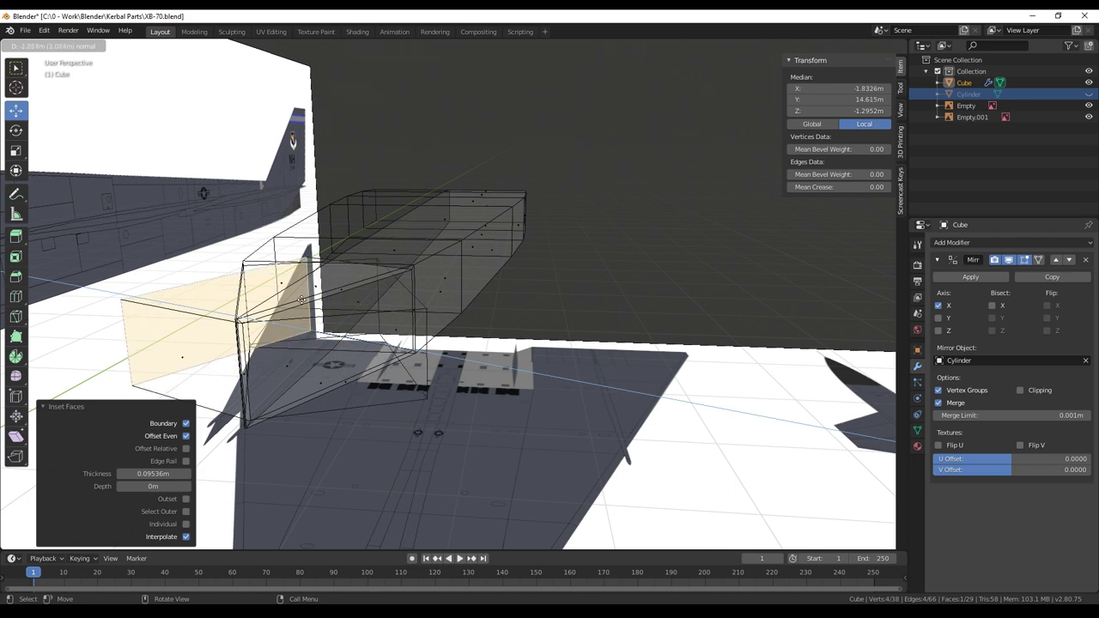
pyautogui.rightClick(431, 352)
pyautogui.moveTo(431, 352); pyautogui.dragTo(496, 363, button='middle')
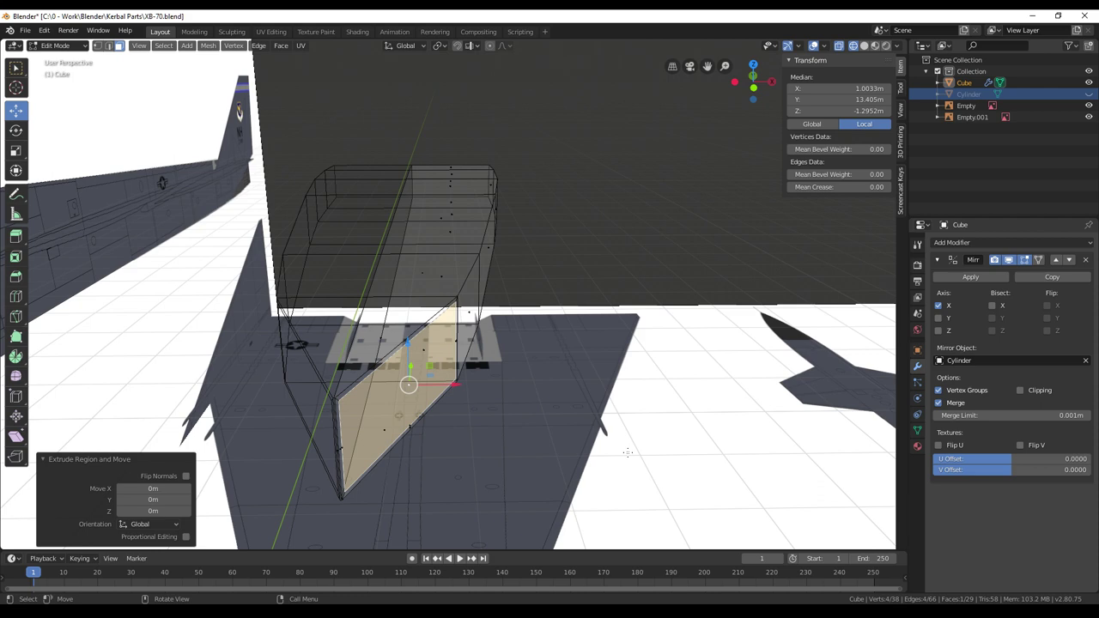
pyautogui.press('s')
pyautogui.press('y')
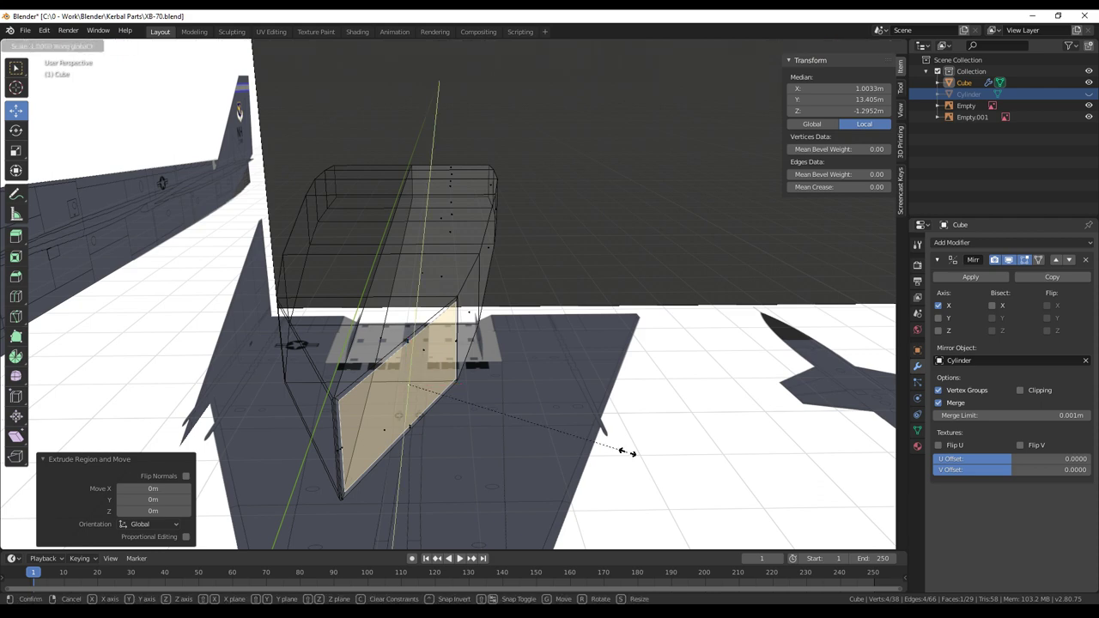
pyautogui.press('0')
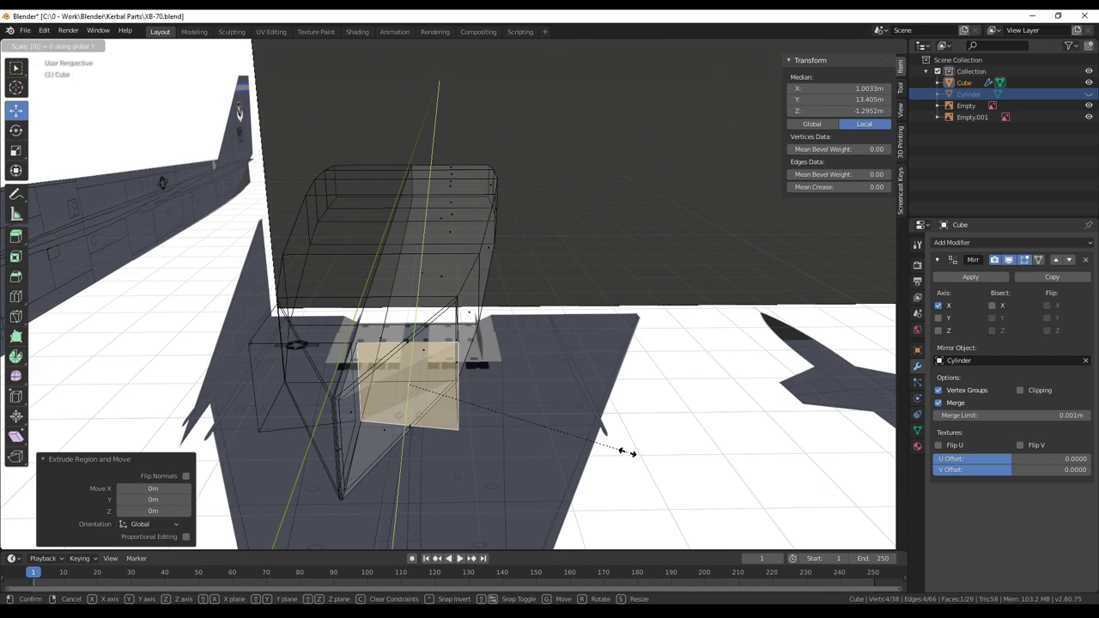
pyautogui.press('Return')
# Move the flattened intake face about 10.9 m along Y, deep into the engine box
pyautogui.moveTo(627, 453); pyautogui.dragTo(604, 447, button='middle')
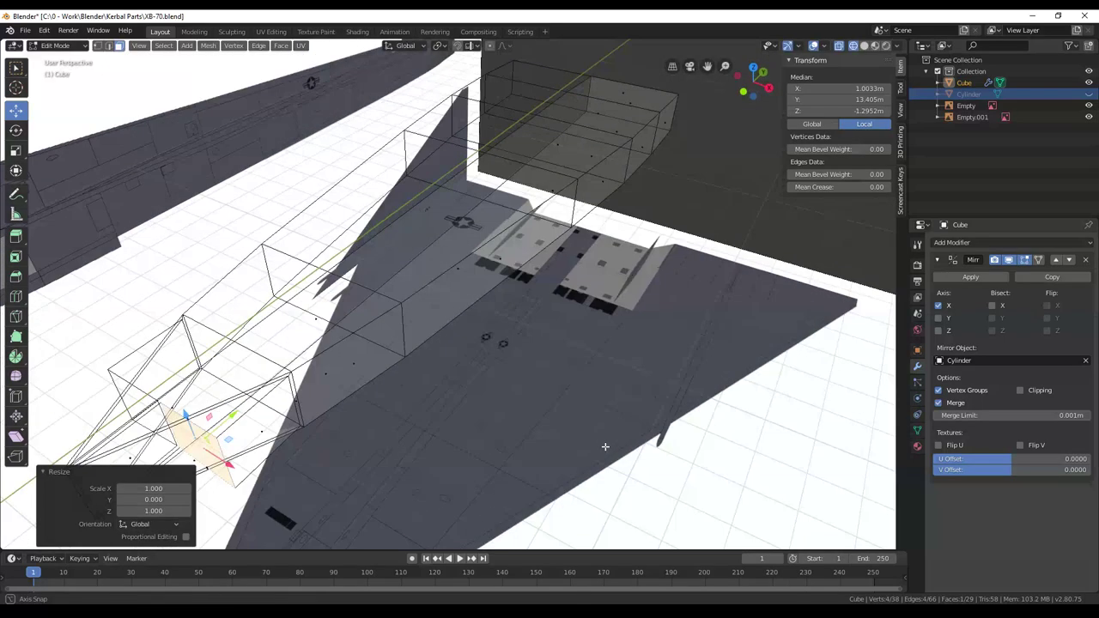
pyautogui.moveTo(350, 436); pyautogui.dragTo(515, 330, button='middle')
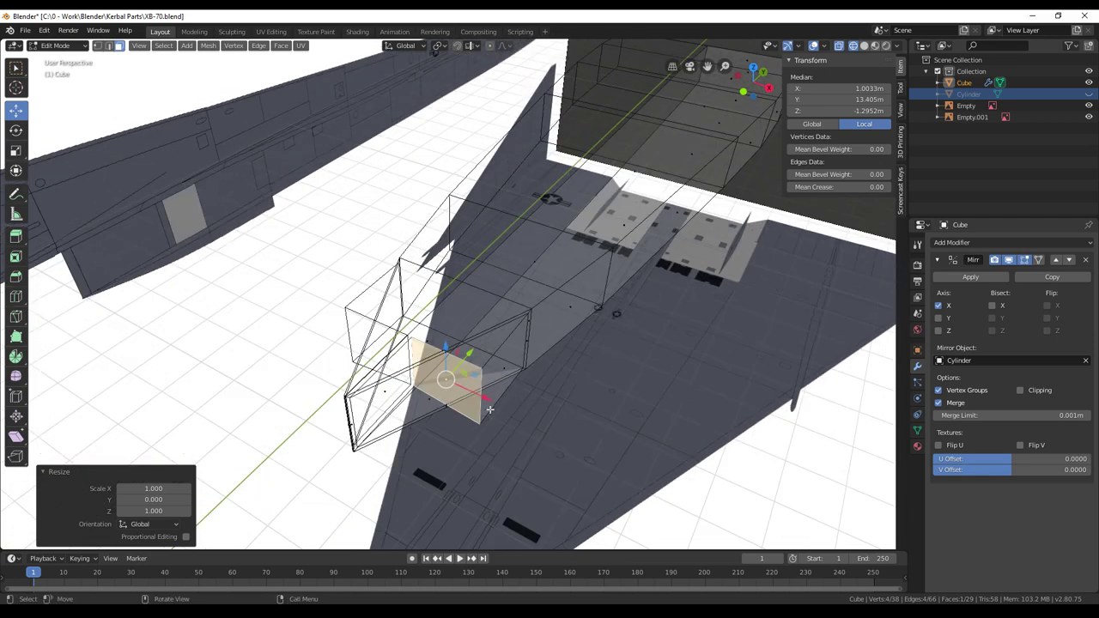
pyautogui.moveTo(470, 352); pyautogui.dragTo(702, 208)
pyautogui.moveTo(702, 208); pyautogui.dragTo(585, 375, button='middle')
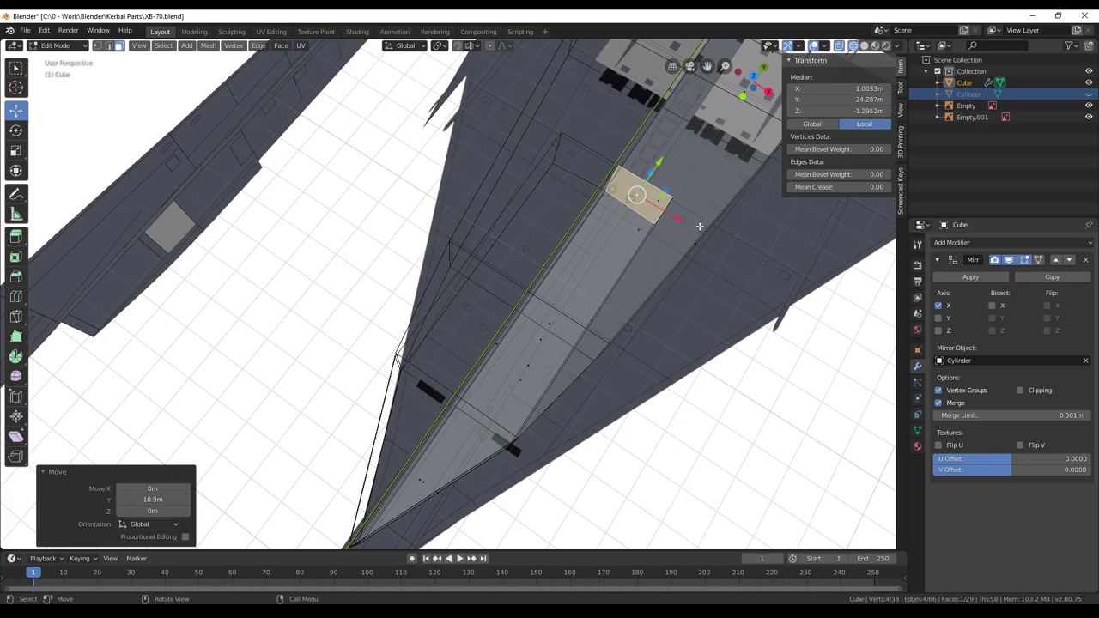
# Widen the inner duct face to about 1.324 along X and move it about 0.837 m along X
pyautogui.moveTo(704, 301); pyautogui.dragTo(680, 234, button='middle')
pyautogui.press('s')
pyautogui.press('x')
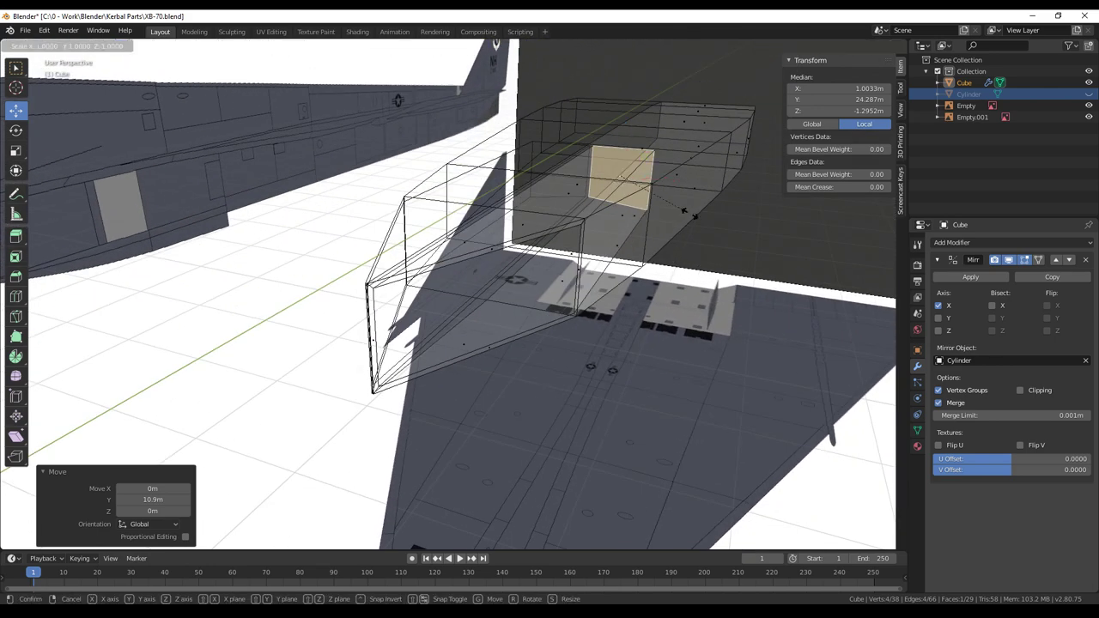
pyautogui.click(708, 207)
pyautogui.press('g')
pyautogui.press('x')
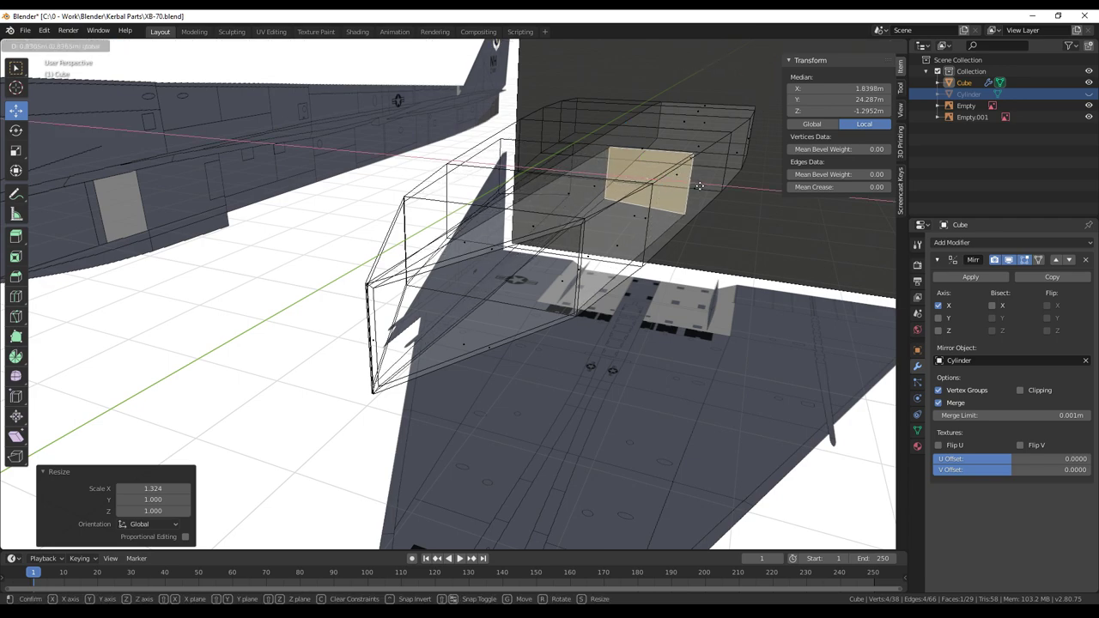
pyautogui.click(698, 187)
pyautogui.moveTo(697, 188); pyautogui.dragTo(710, 201, button='middle')
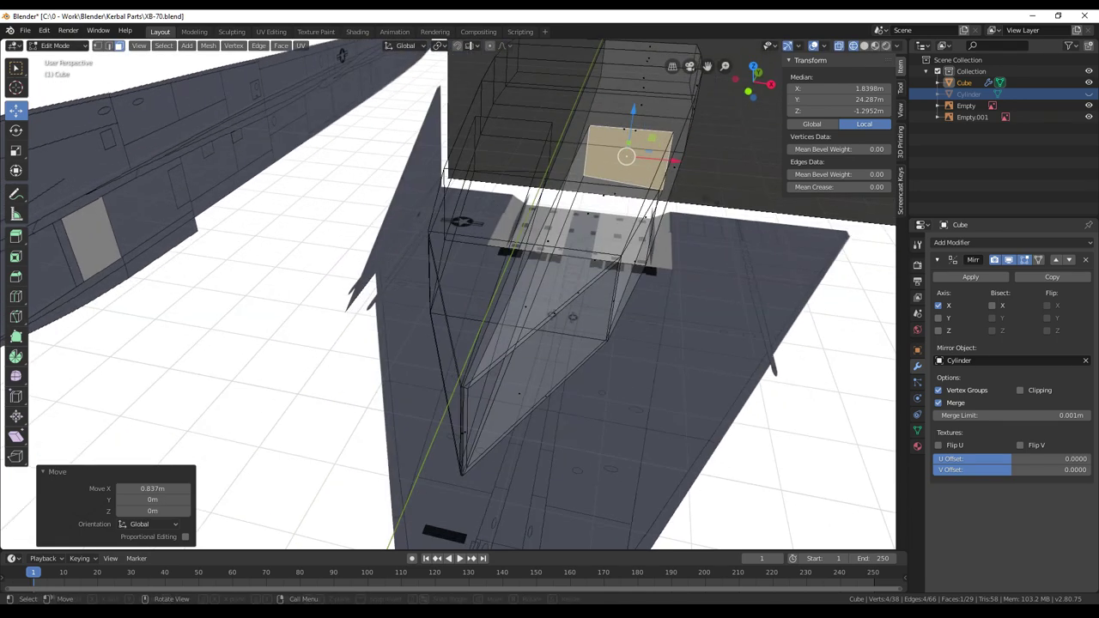
# Rescale the inner duct face along X and shift it about -0.11 m along X
pyautogui.press('s')
pyautogui.press('x')
pyautogui.click(708, 178)
pyautogui.moveTo(679, 162); pyautogui.dragTo(674, 163)
# Switch the viewport to solid shading and examine the hollow intake opening and the rear of the engine box
pyautogui.scroll(-3, 679, 291)
pyautogui.moveTo(679, 292); pyautogui.dragTo(569, 289, button='middle')
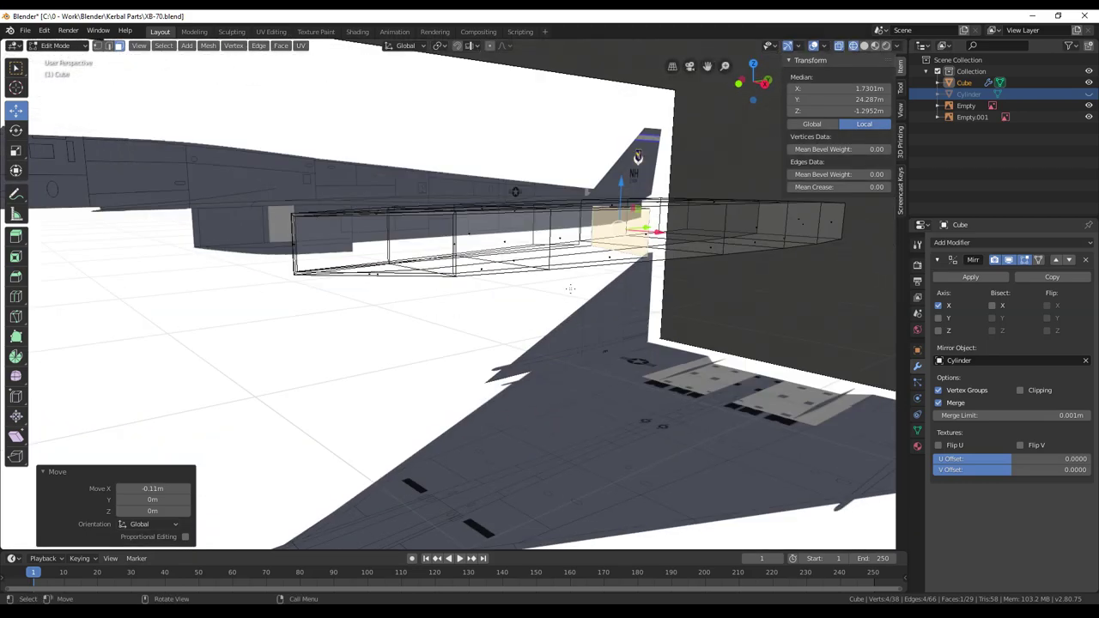
pyautogui.press('z')
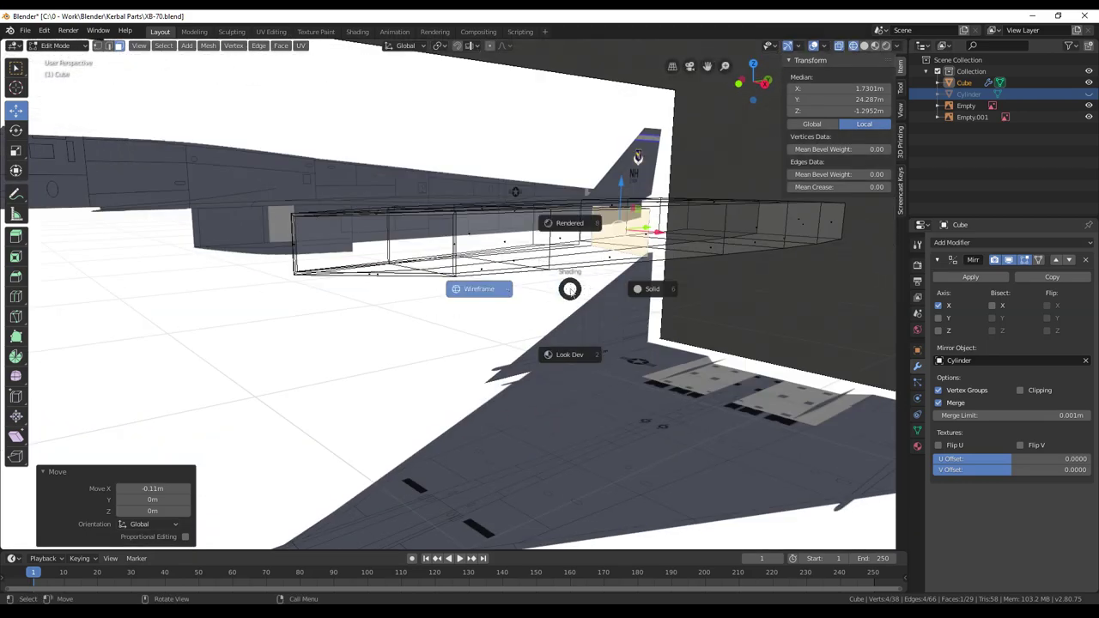
pyautogui.press('6')
pyautogui.moveTo(575, 343); pyautogui.dragTo(550, 351, button='middle')
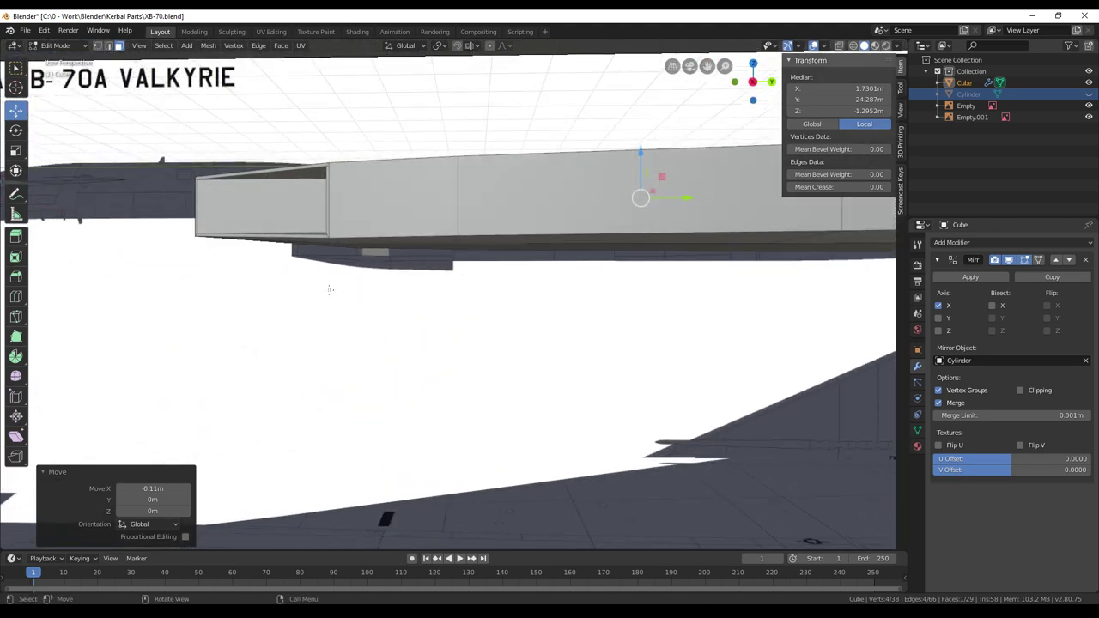
pyautogui.moveTo(407, 275); pyautogui.dragTo(355, 277, button='middle')
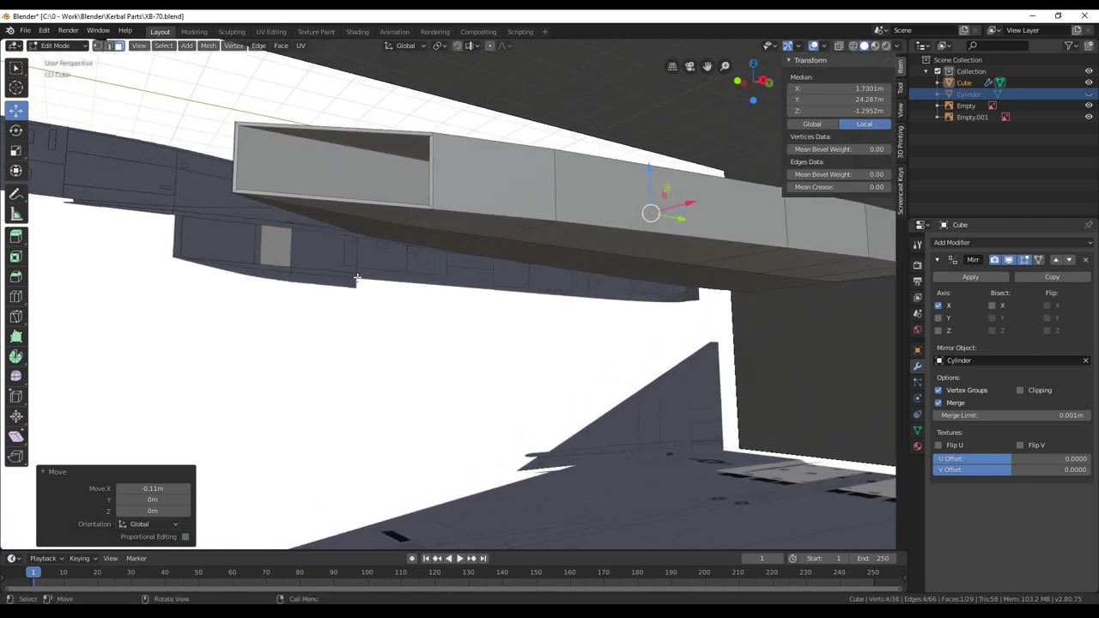
pyautogui.moveTo(433, 291); pyautogui.dragTo(454, 300, button='middle')
pyautogui.moveTo(348, 282); pyautogui.dragTo(419, 350, button='middle')
pyautogui.scroll(4, 459, 338)
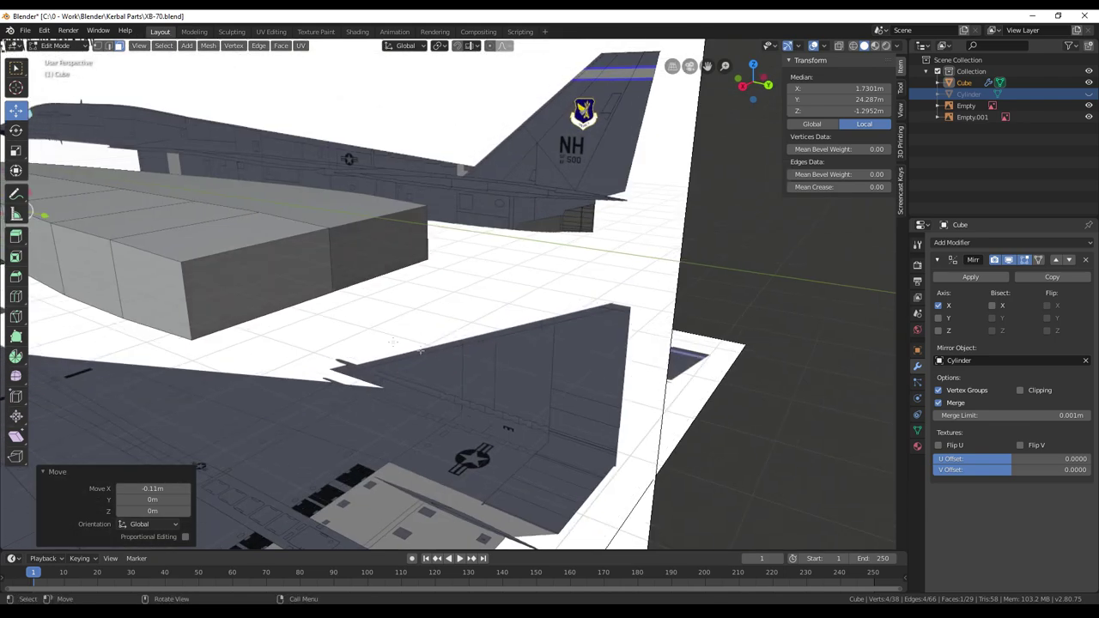
# Inset the rear end face of the engine box by about 0.14 m
pyautogui.click(275, 280)
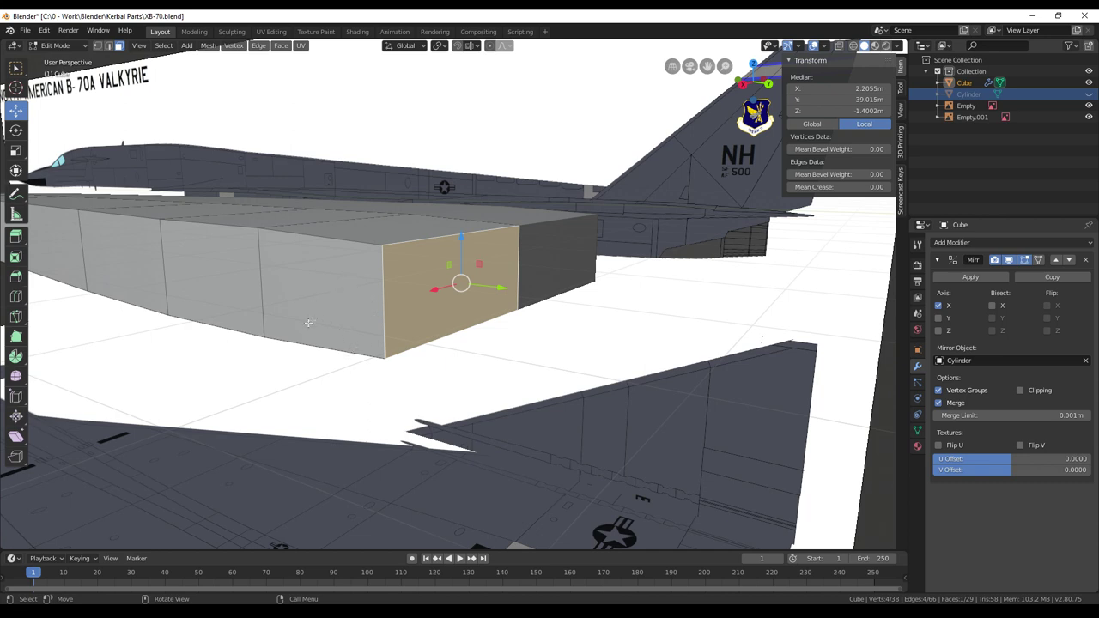
pyautogui.press('i')
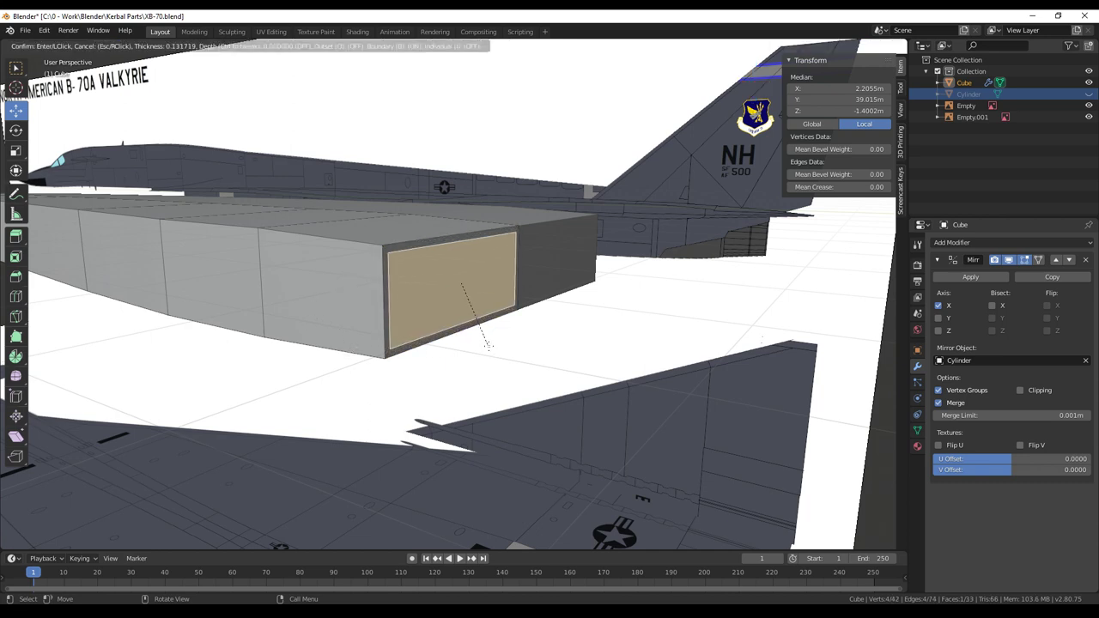
pyautogui.click(486, 344)
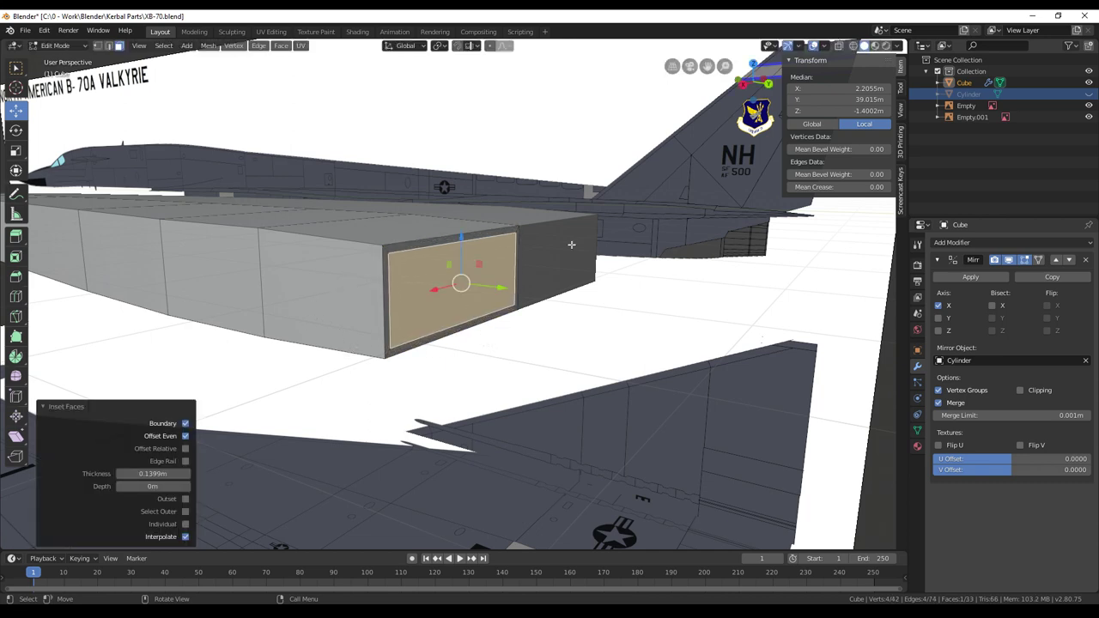
pyautogui.moveTo(599, 326); pyautogui.dragTo(597, 320, button='middle')
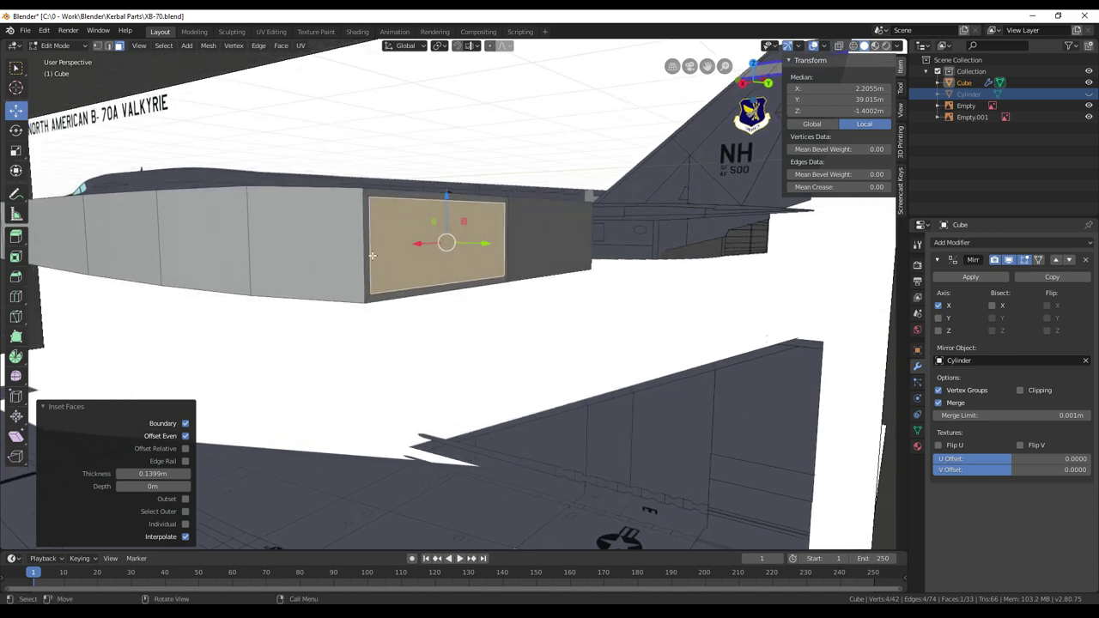
pyautogui.moveTo(510, 278); pyautogui.dragTo(534, 309, button='middle')
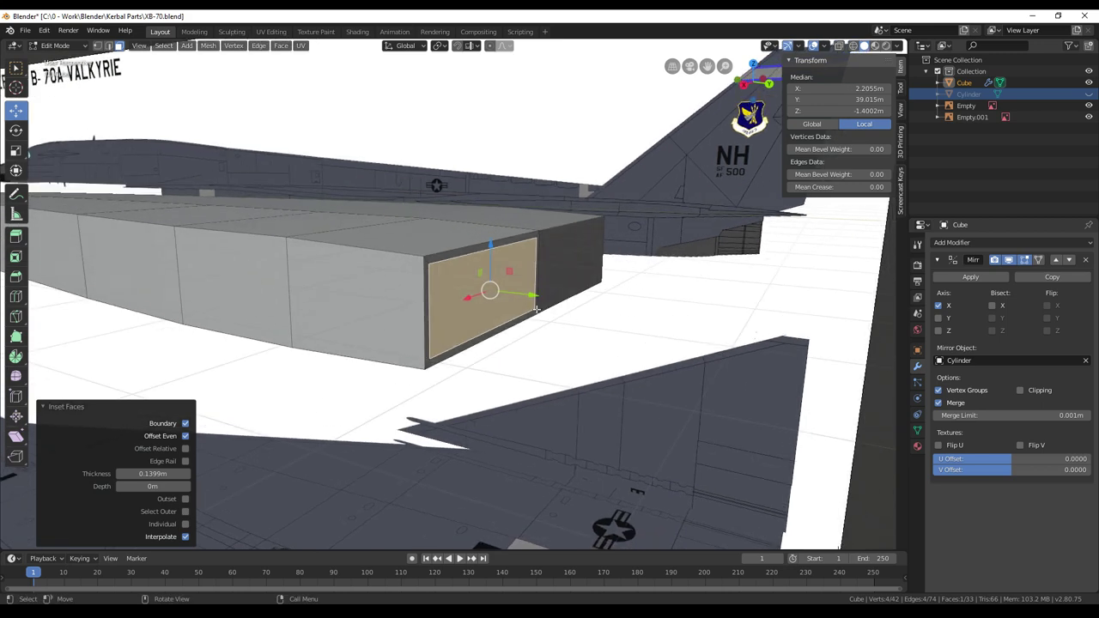
pyautogui.moveTo(600, 339); pyautogui.dragTo(593, 337, button='middle')
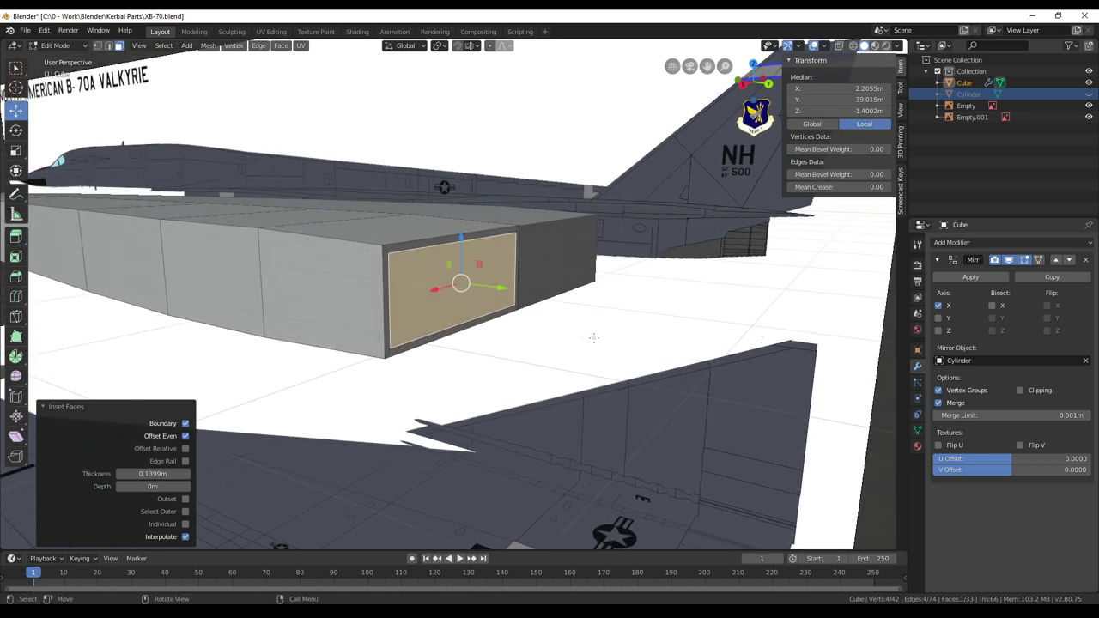
pyautogui.rightClick(382, 304)
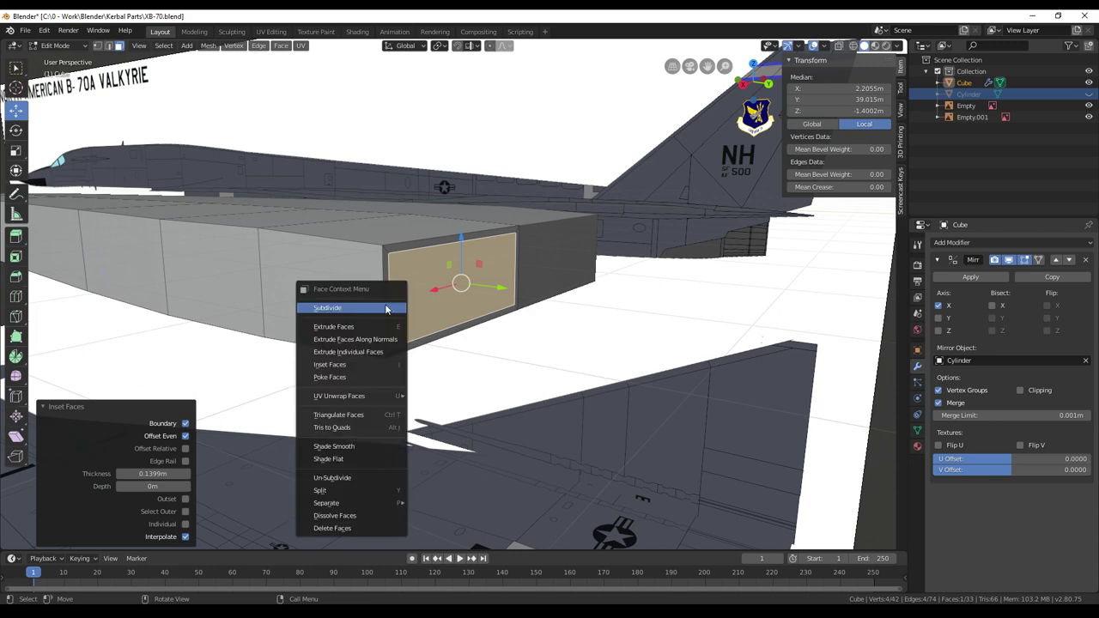
pyautogui.press('Escape')
pyautogui.click(386, 274)
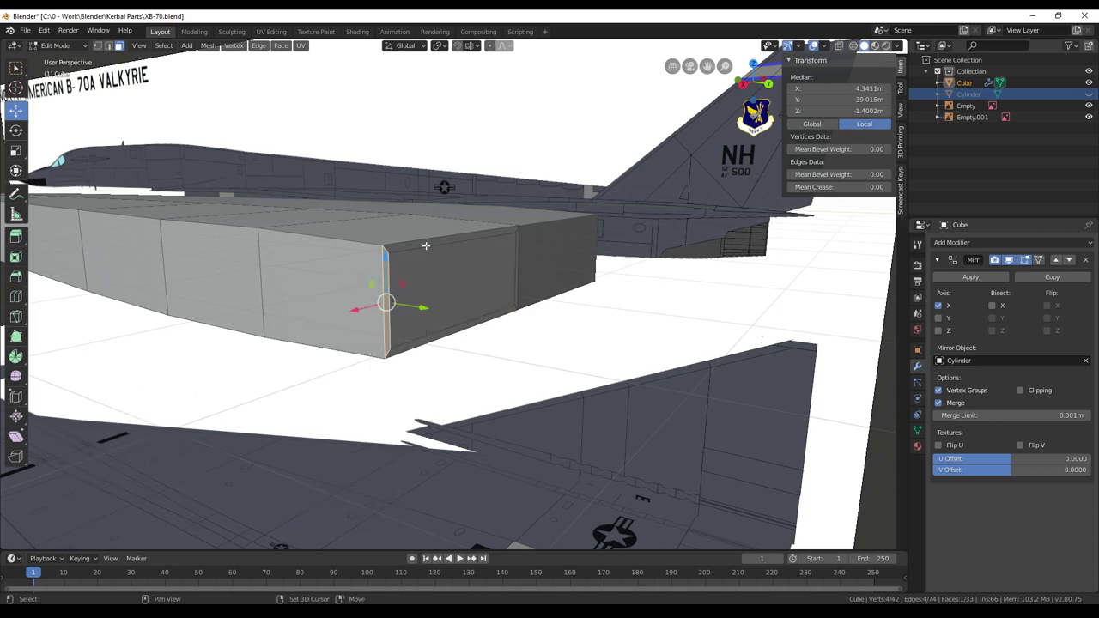
pyautogui.keyDown('shift'); pyautogui.click(425, 247); pyautogui.keyUp('shift')
pyautogui.keyDown('shift'); pyautogui.click(516, 271); pyautogui.keyUp('shift')
# Move the inset's inner vertical edge about -0.13 m along X, almost onto the mirror centreline
pyautogui.moveTo(529, 288); pyautogui.dragTo(523, 354, button='middle')
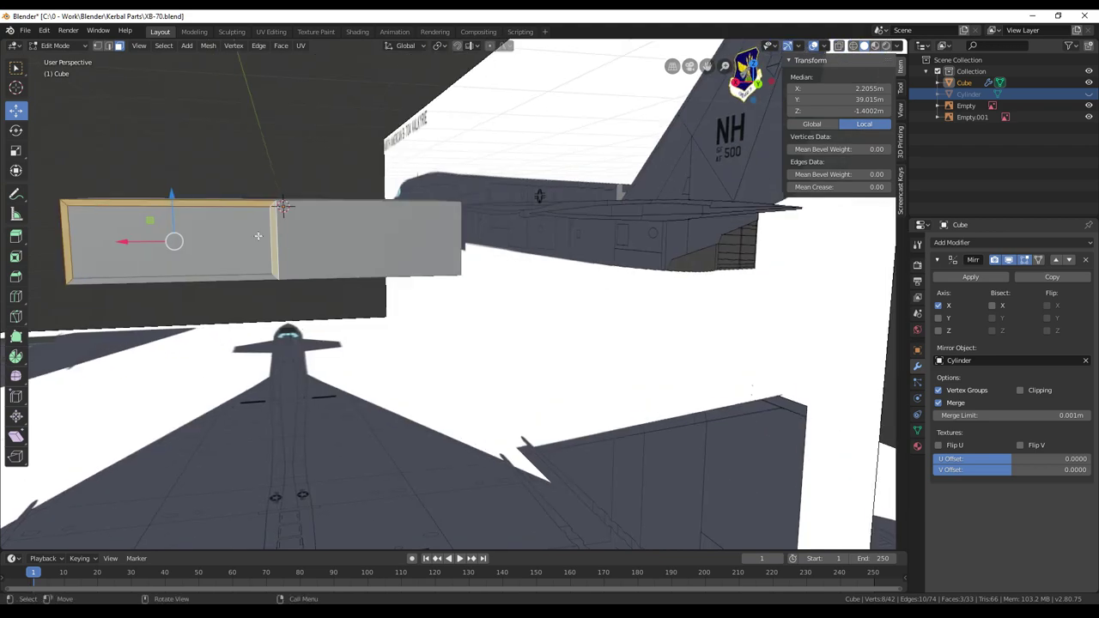
pyautogui.moveTo(276, 224); pyautogui.dragTo(387, 267, button='middle')
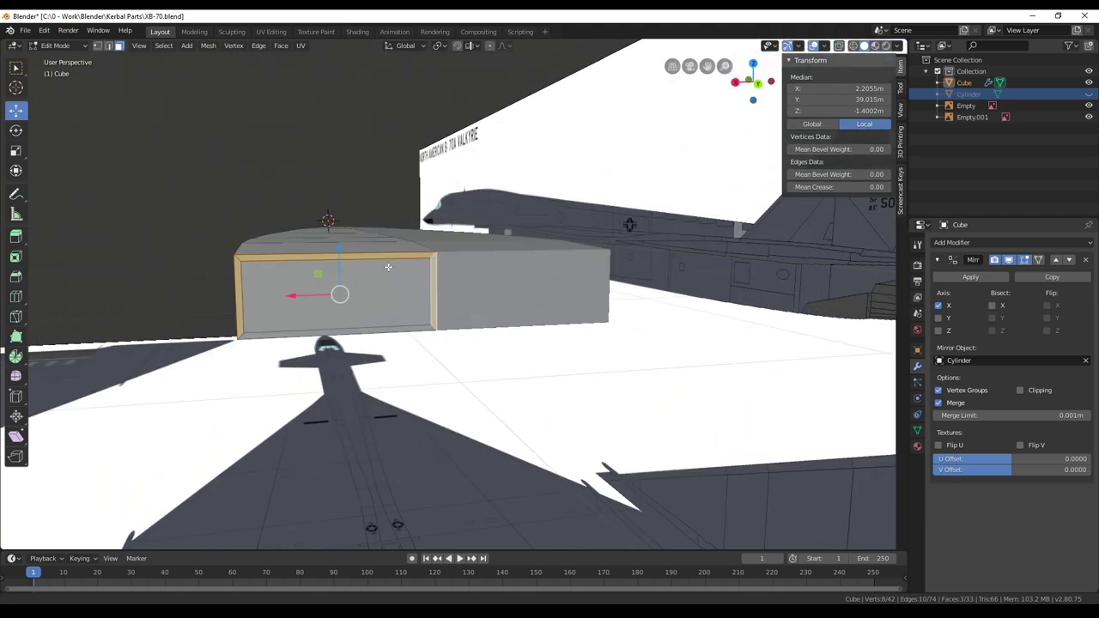
pyautogui.scroll(4, 387, 267)
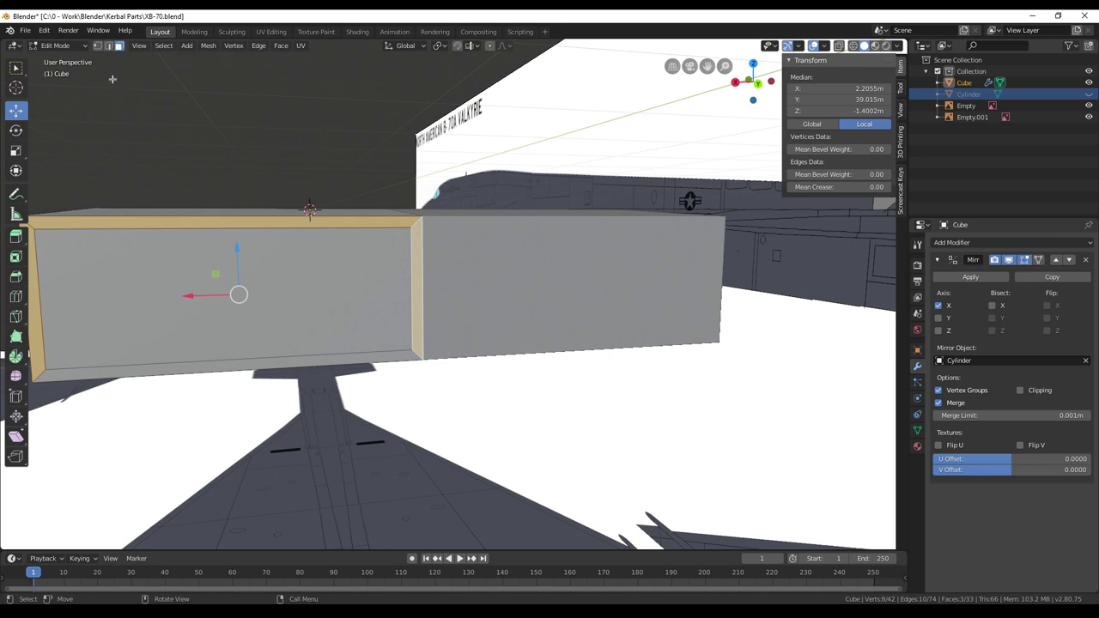
pyautogui.click(98, 46)
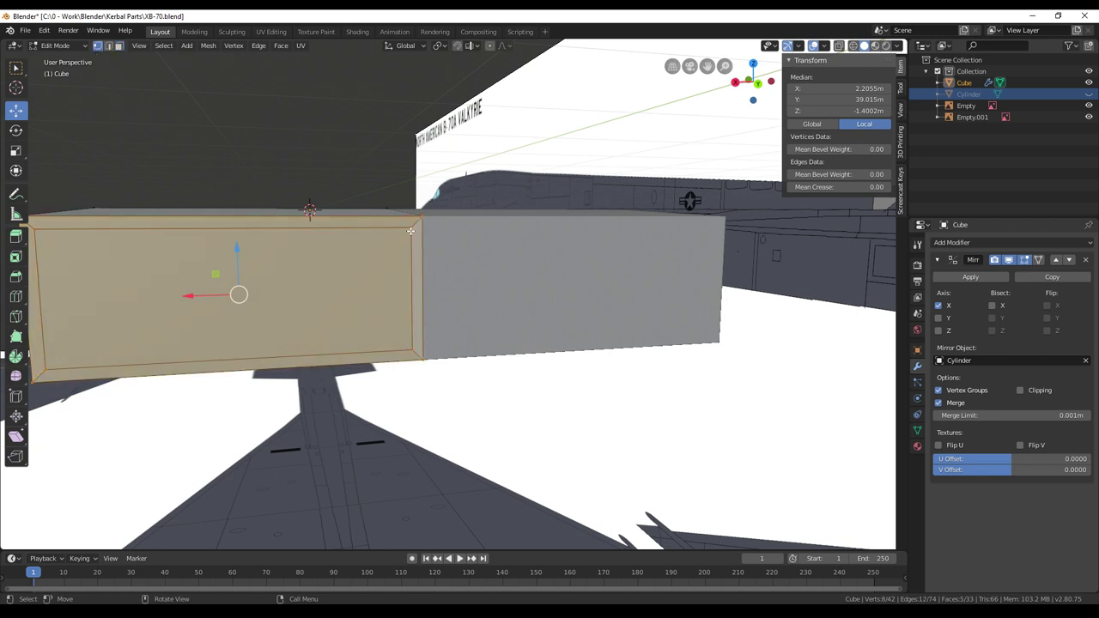
pyautogui.click(411, 227)
pyautogui.keyDown('shift'); pyautogui.click(412, 351); pyautogui.keyUp('shift')
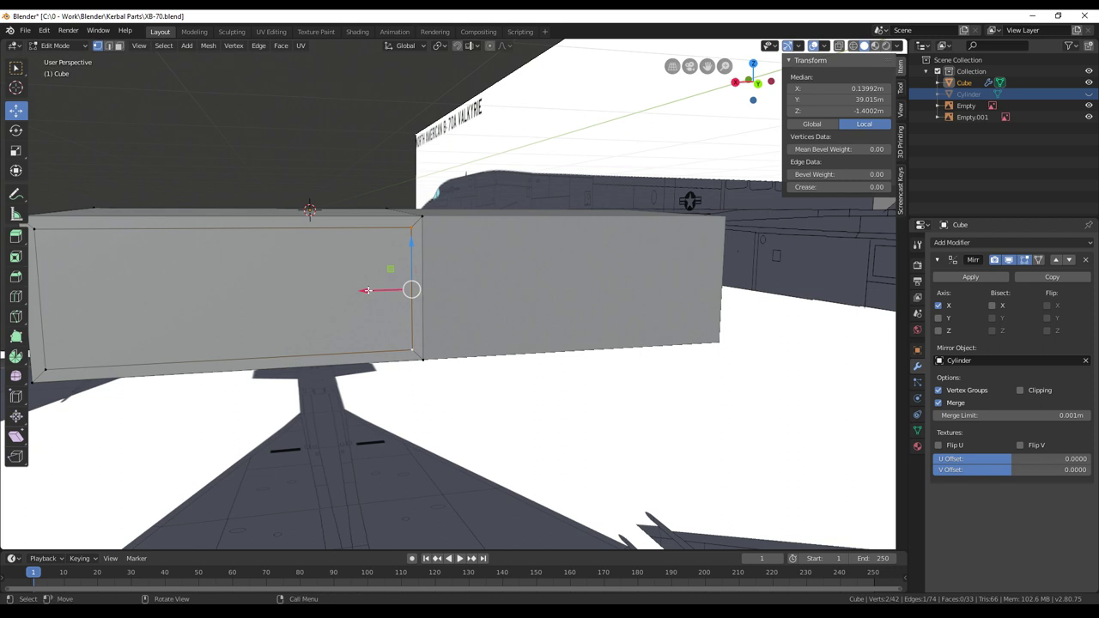
pyautogui.moveTo(367, 291); pyautogui.dragTo(367, 290)
pyautogui.hotkey('ctrl', 'z')
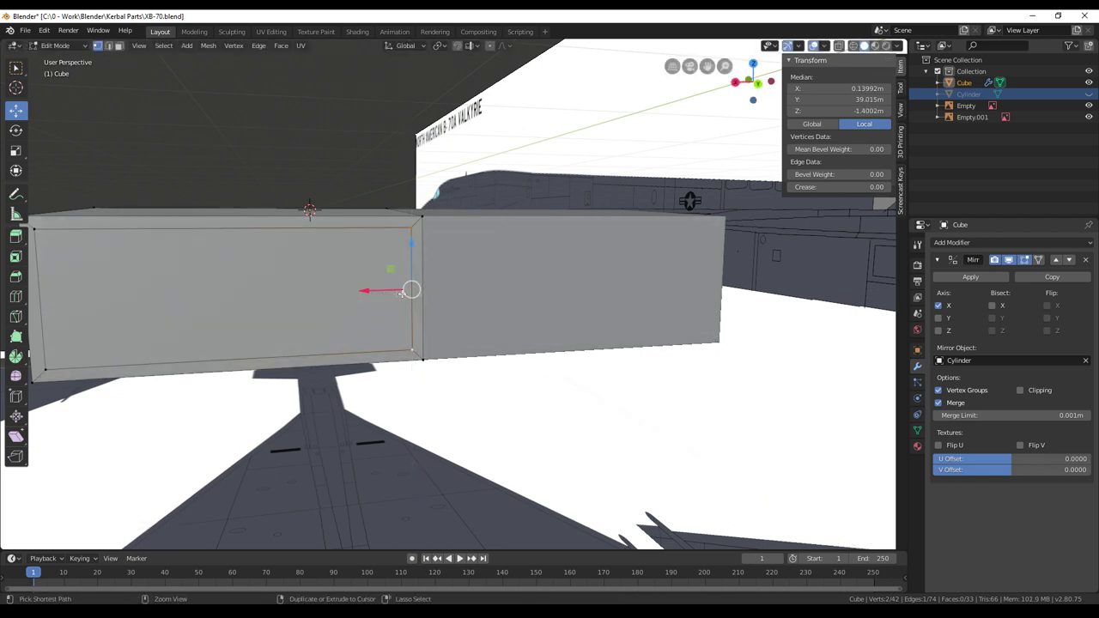
pyautogui.moveTo(446, 300); pyautogui.dragTo(437, 323, button='middle')
pyautogui.moveTo(421, 347); pyautogui.dragTo(428, 346)
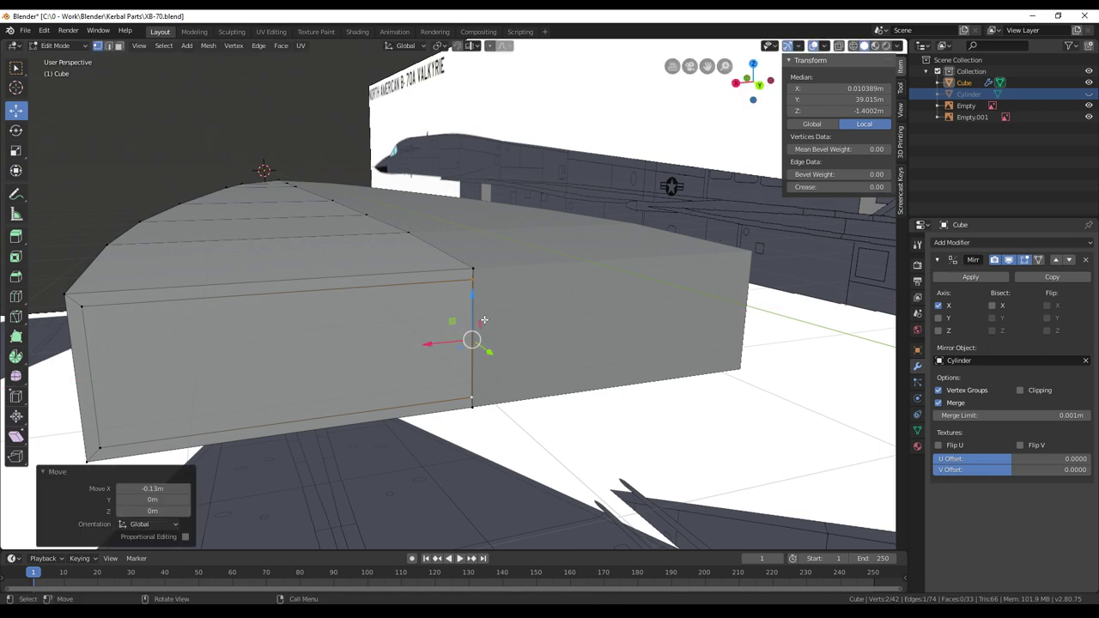
pyautogui.press('3')
pyautogui.click(461, 280)
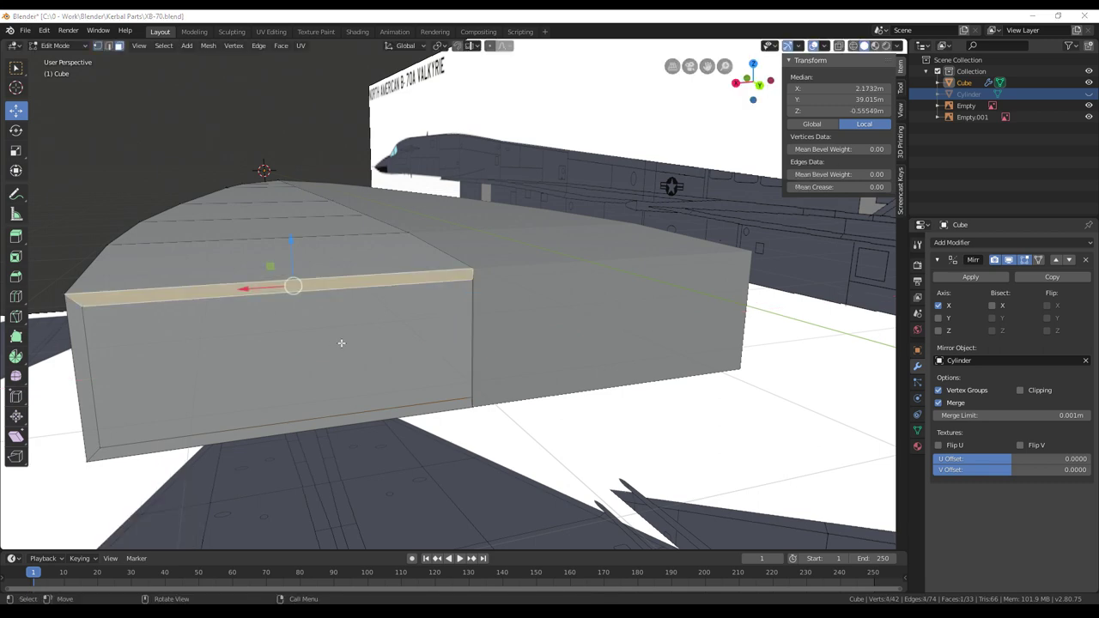
pyautogui.keyDown('shift'); pyautogui.click(82, 364); pyautogui.keyUp('shift')
pyautogui.moveTo(111, 366); pyautogui.dragTo(287, 387, button='middle')
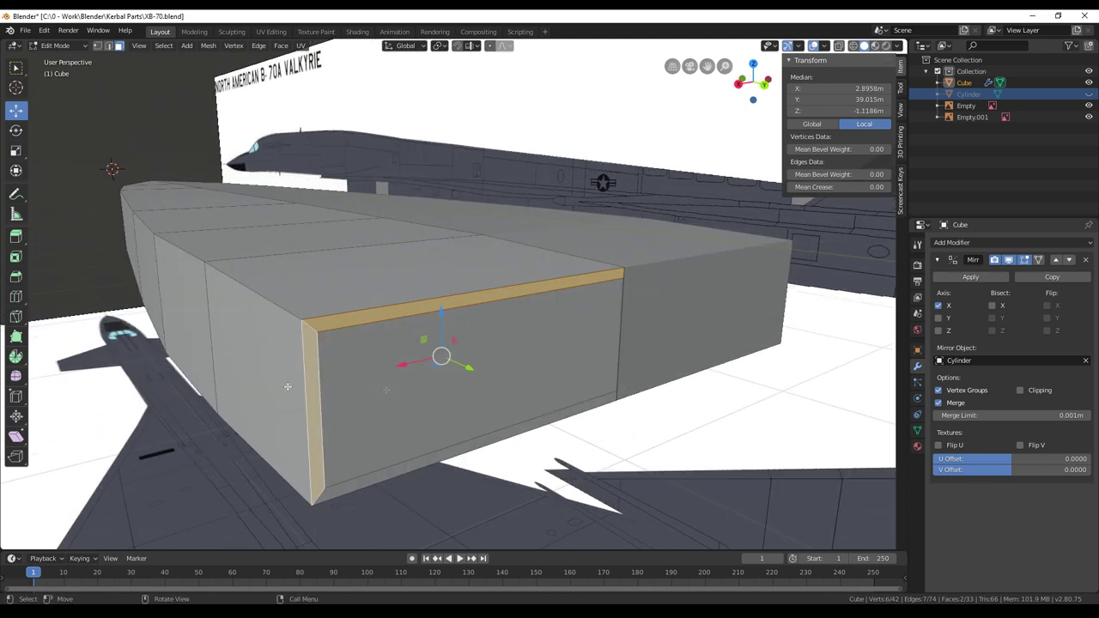
pyautogui.moveTo(489, 380); pyautogui.dragTo(503, 376, button='middle')
pyautogui.moveTo(592, 383); pyautogui.dragTo(403, 432, button='middle')
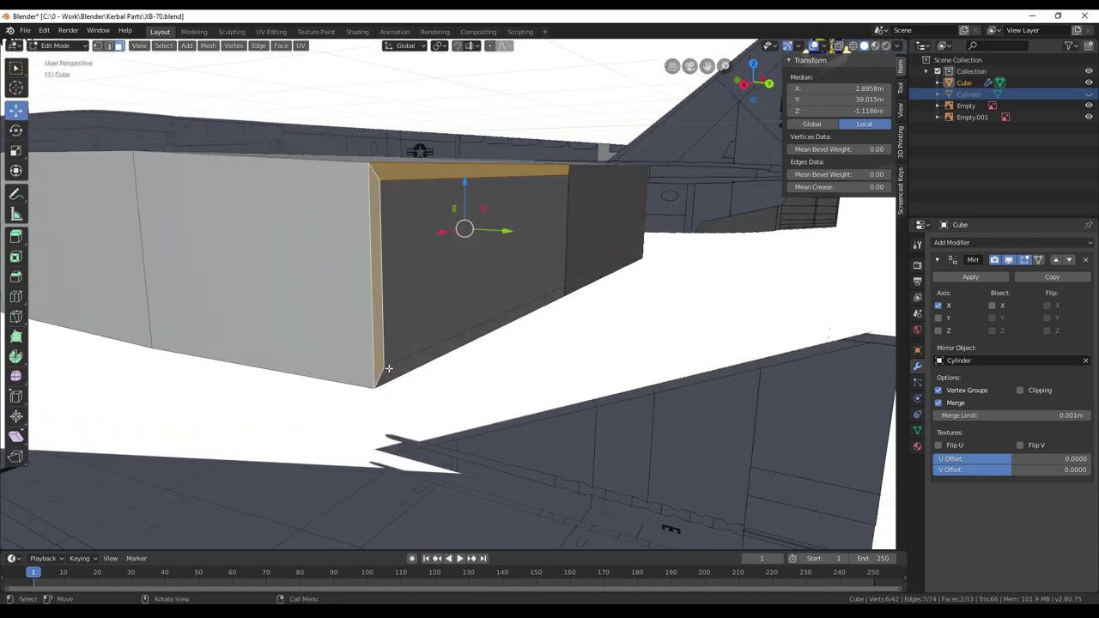
pyautogui.moveTo(540, 381); pyautogui.dragTo(537, 380, button='middle')
pyautogui.hotkey('alt', 'a')
# Lower the inset's bottom edge about 0.113 m along Z, close to the underside of the engine box
pyautogui.keyDown('shift'); pyautogui.moveTo(410, 345); pyautogui.dragTo(418, 345, button='middle'); pyautogui.keyUp('shift')
pyautogui.moveTo(364, 372); pyautogui.dragTo(436, 350, button='middle')
pyautogui.click(98, 46)
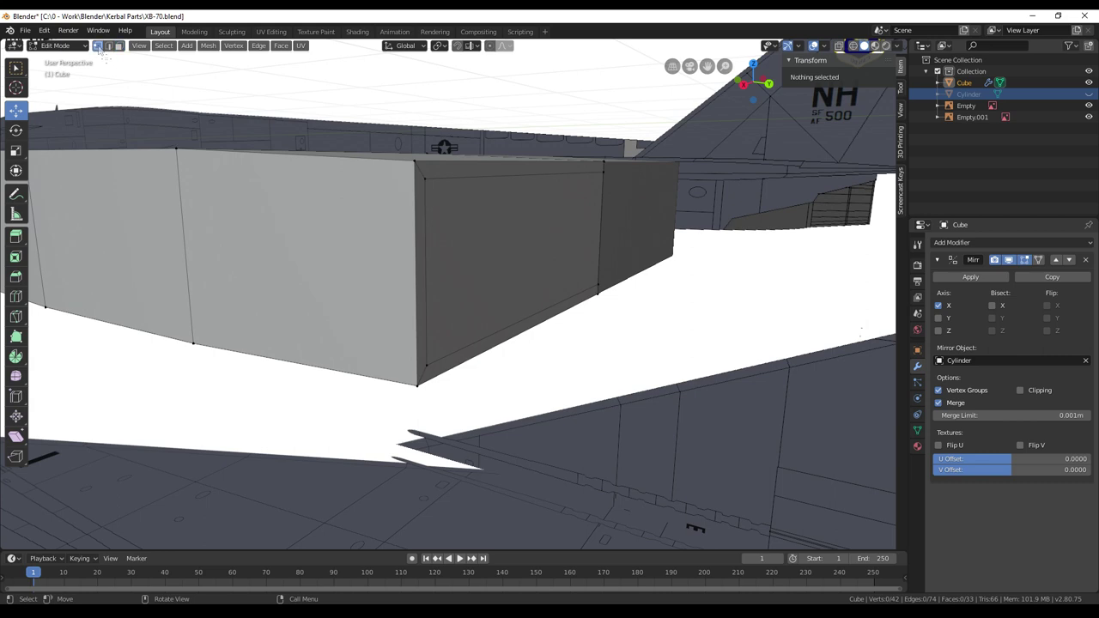
pyautogui.click(427, 363)
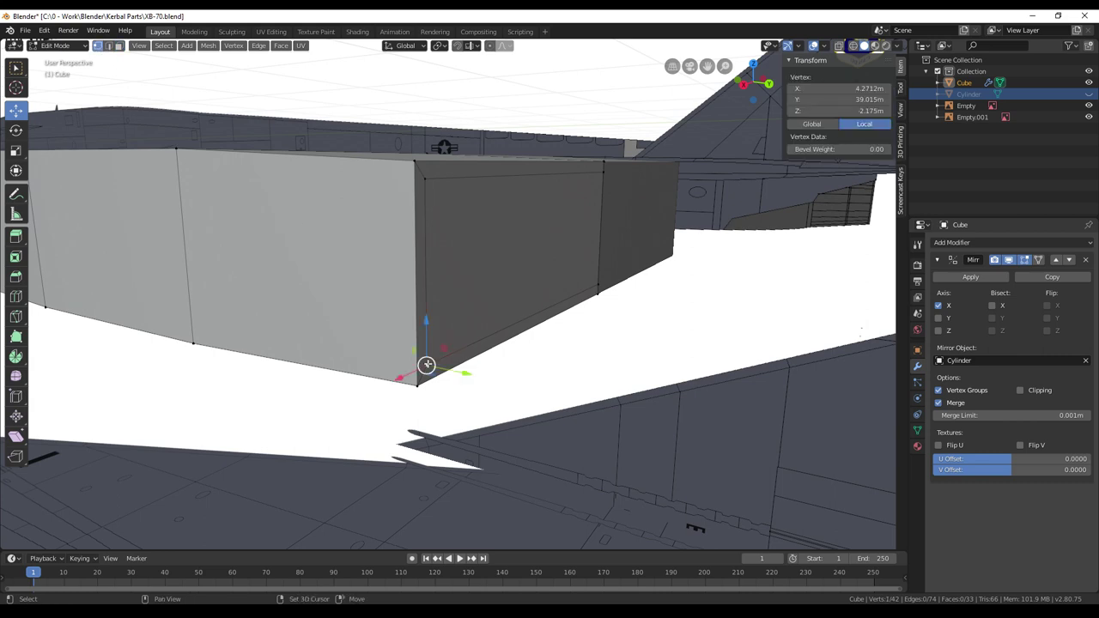
pyautogui.keyDown('shift'); pyautogui.click(599, 284); pyautogui.keyUp('shift')
pyautogui.press('g')
pyautogui.press('z')
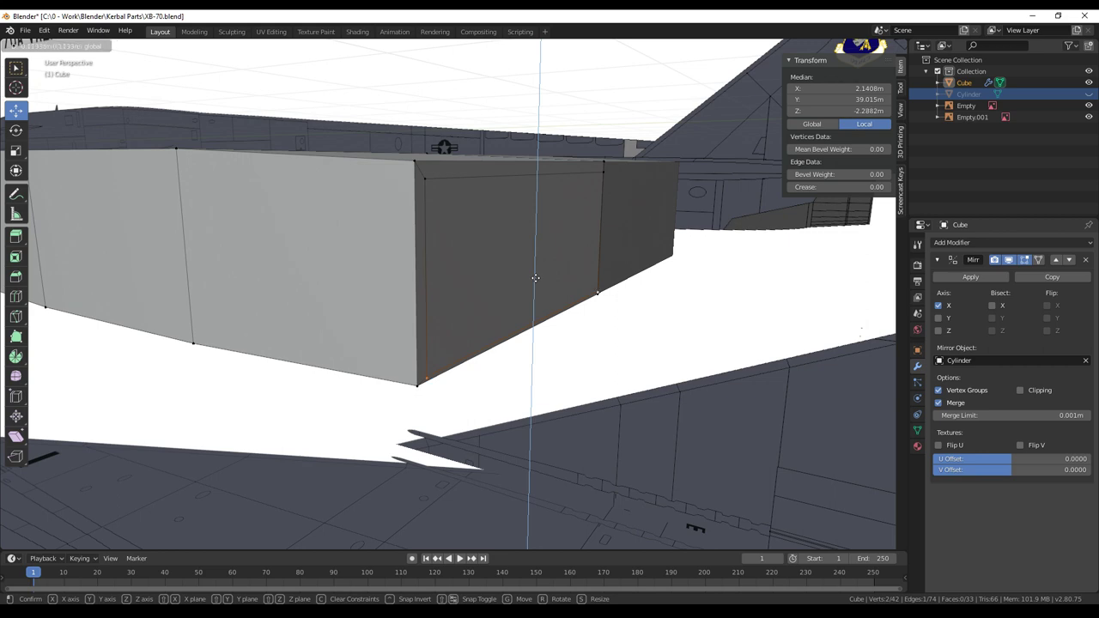
pyautogui.click(535, 278)
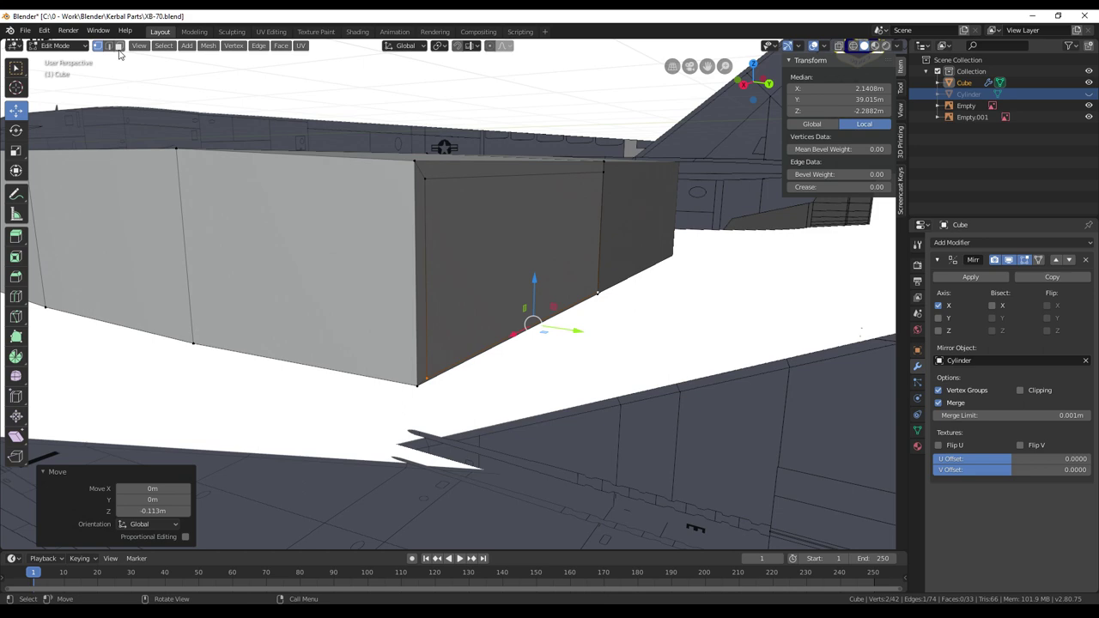
# Extrude the top and outer side strips of the rear inset border about 0.245 m backwards
pyautogui.click(293, 100)
pyautogui.click(500, 163)
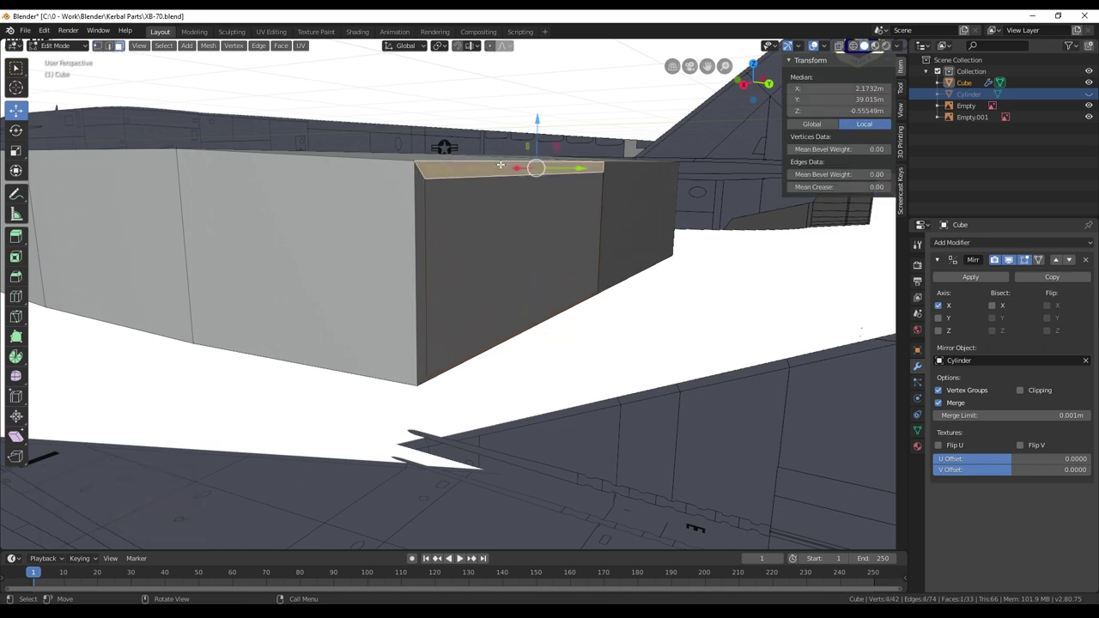
pyautogui.keyDown('shift'); pyautogui.click(426, 242); pyautogui.keyUp('shift')
pyautogui.keyDown('shift'); pyautogui.click(439, 240); pyautogui.keyUp('shift')
pyautogui.keyDown('shift'); pyautogui.click(420, 237); pyautogui.keyUp('shift')
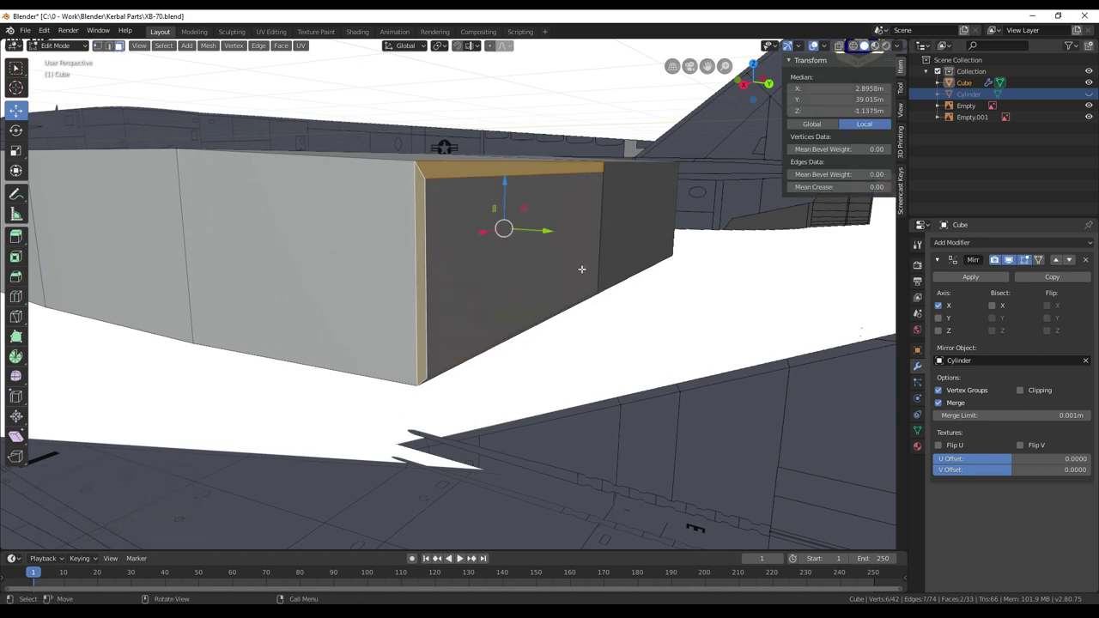
pyautogui.moveTo(581, 267); pyautogui.dragTo(591, 270, button='middle')
pyautogui.press('e')
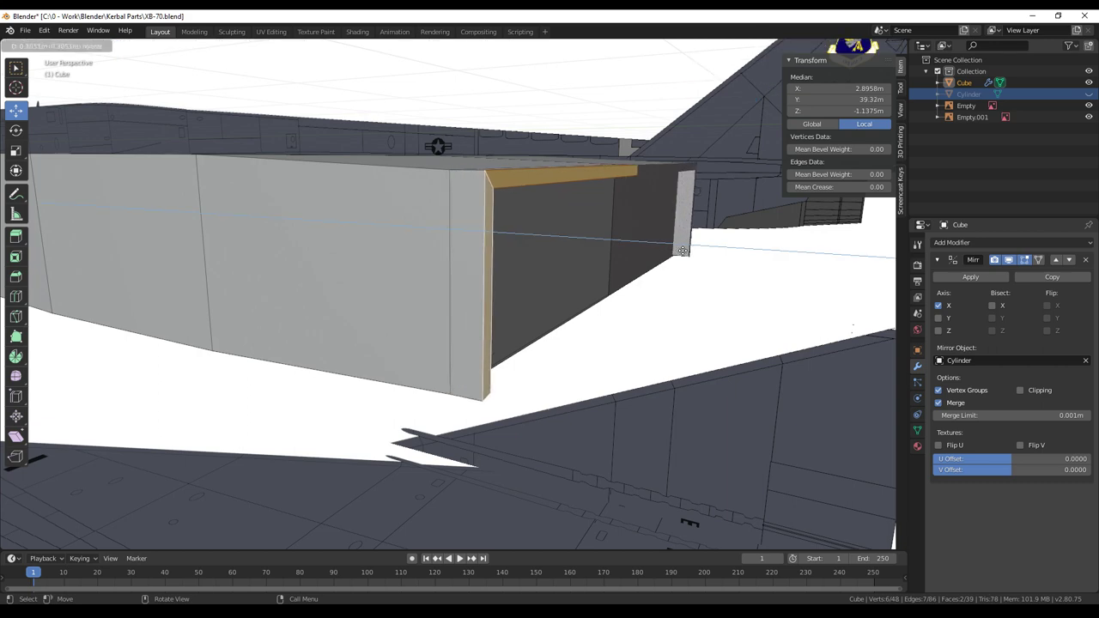
pyautogui.click(692, 256)
# Move the extruded strips' end faces about -0.059 m along Y against the side blueprint, using a right orthographic wireframe view
pyautogui.moveTo(692, 256); pyautogui.dragTo(729, 246, button='middle')
pyautogui.press('KP_5')
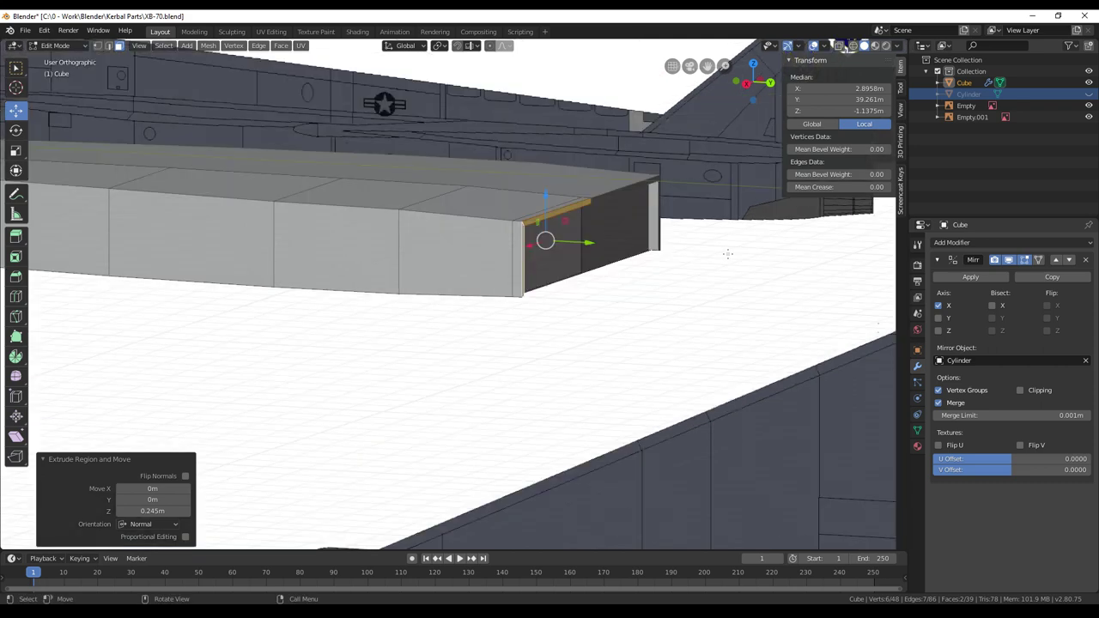
pyautogui.press('KP_3')
pyautogui.keyDown('shift'); pyautogui.moveTo(727, 254); pyautogui.dragTo(622, 346, button='middle'); pyautogui.keyUp('shift')
pyautogui.scroll(1, 623, 346)
pyautogui.press('z')
pyautogui.press('4')
pyautogui.keyDown('shift'); pyautogui.moveTo(649, 325); pyautogui.dragTo(643, 344, button='middle'); pyautogui.keyUp('shift')
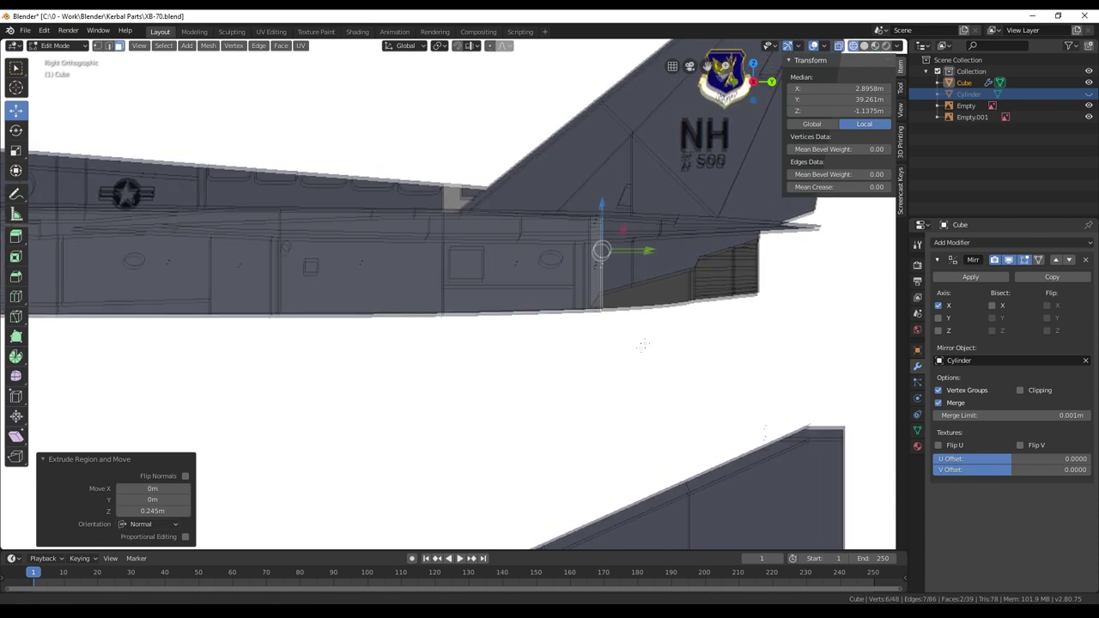
pyautogui.hotkey('alt', 'z')
pyautogui.scroll(3, 642, 344)
pyautogui.press('g')
pyautogui.press('y')
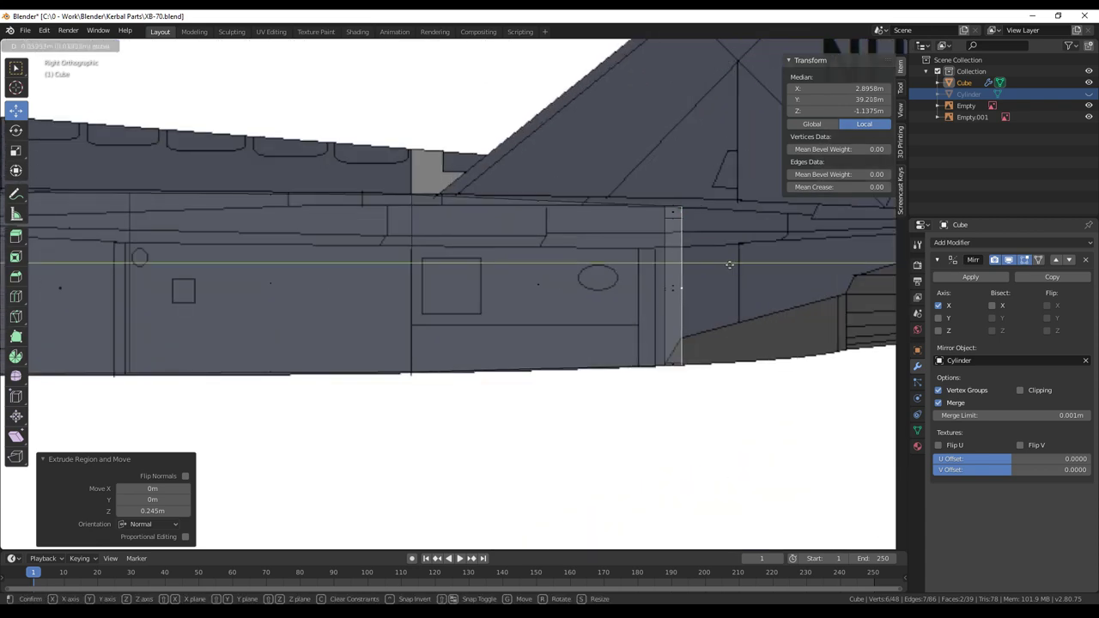
pyautogui.click(734, 276)
pyautogui.keyDown('shift'); pyautogui.moveTo(742, 345); pyautogui.dragTo(685, 339, button='middle'); pyautogui.keyUp('shift')
pyautogui.scroll(2, 667, 348)
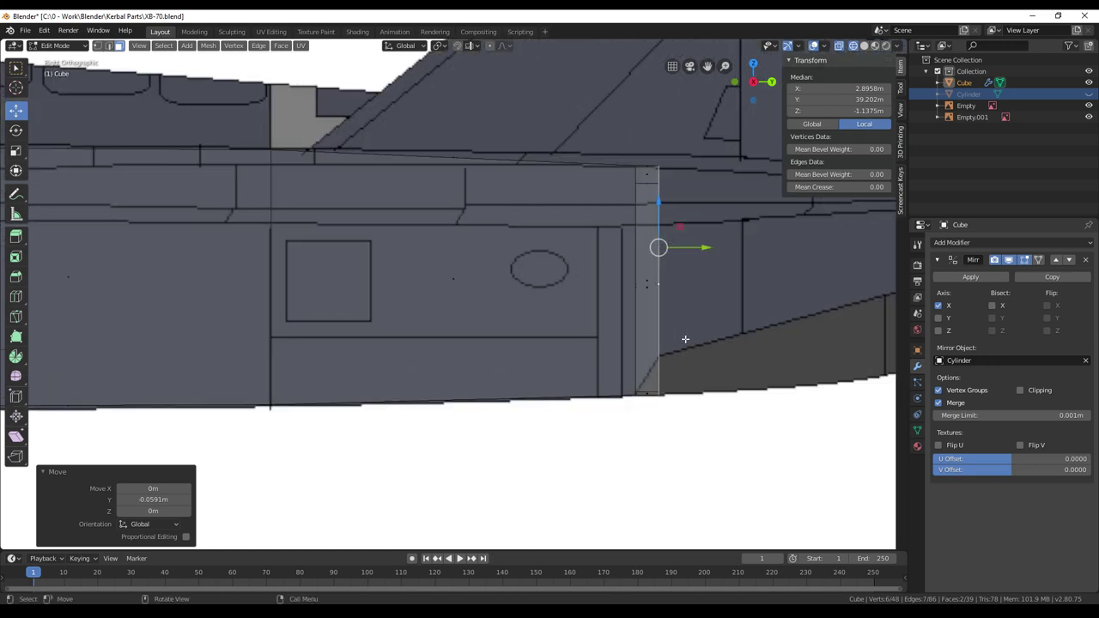
# Raise the bottom rear vertices of the extruded side strip about 0.296 m along Z to meet the blueprint's slanted edge
pyautogui.hotkey('alt', 'a')
pyautogui.press('c')
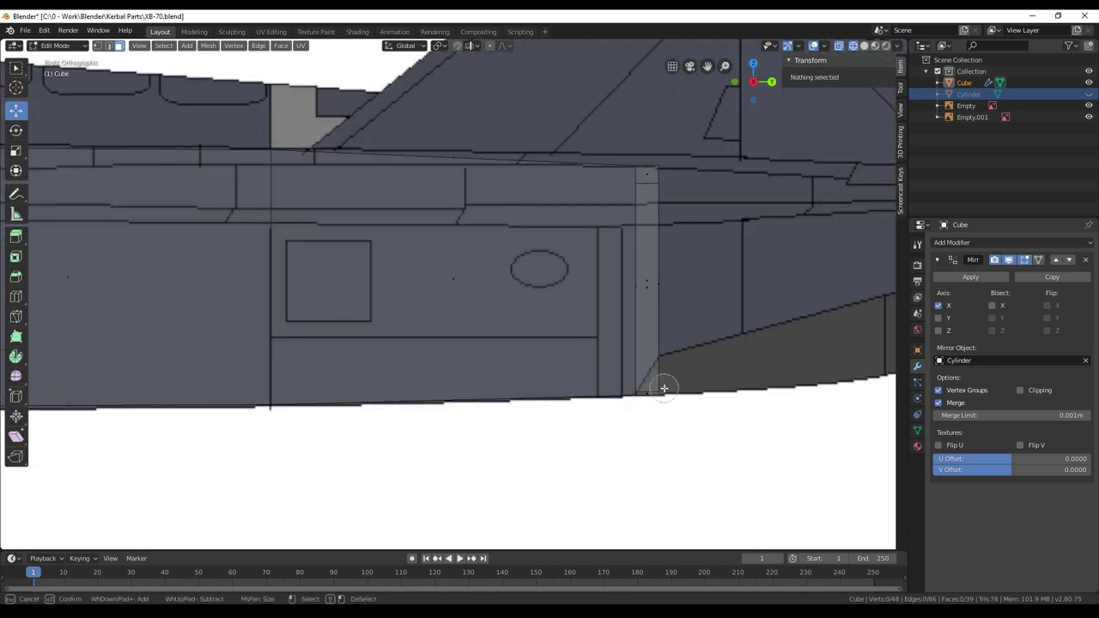
pyautogui.press('Escape')
pyautogui.press('1')
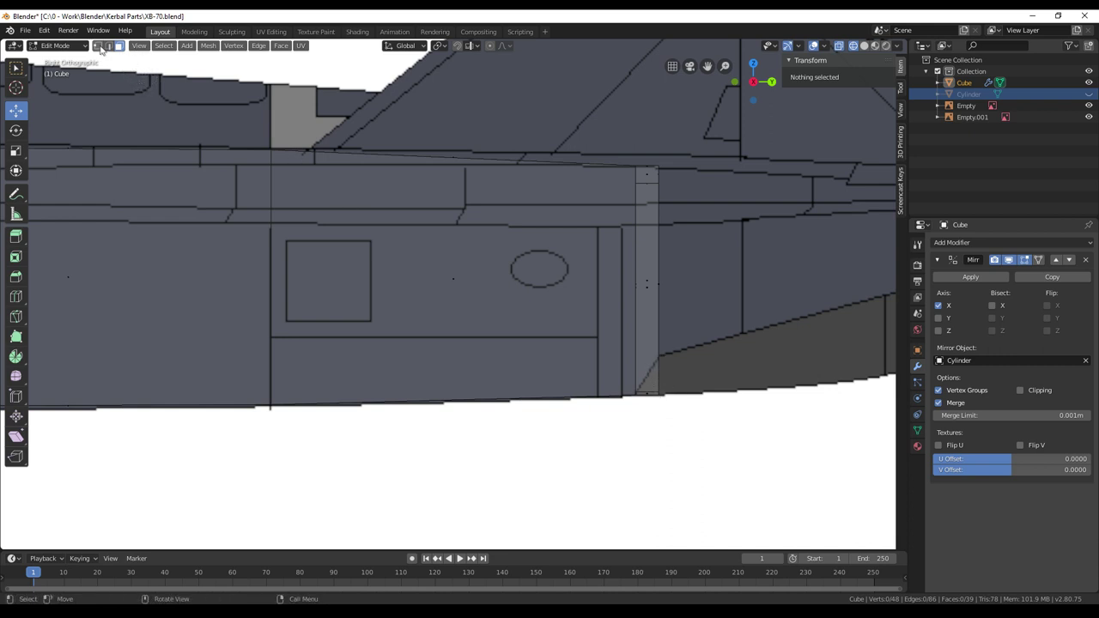
pyautogui.click(657, 388)
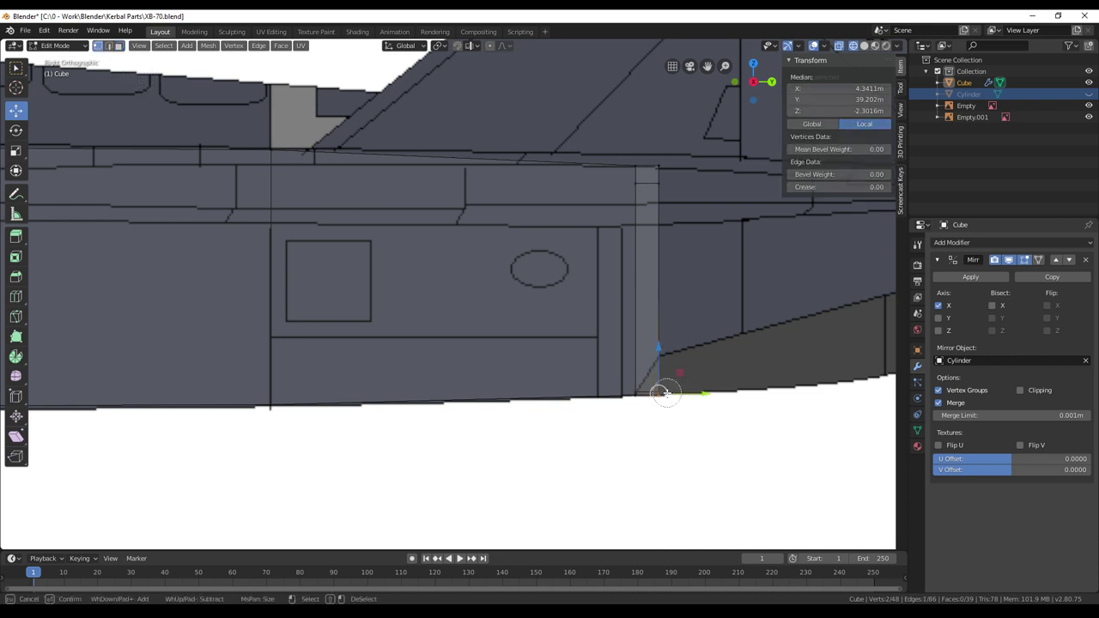
pyautogui.press('g')
pyautogui.press('z')
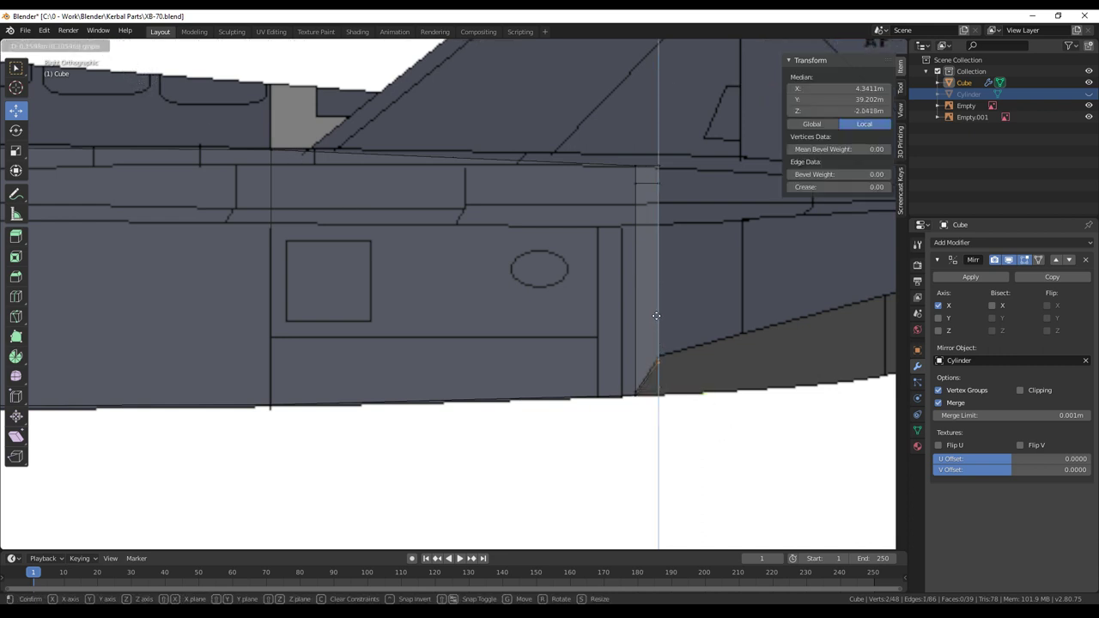
pyautogui.click(655, 312)
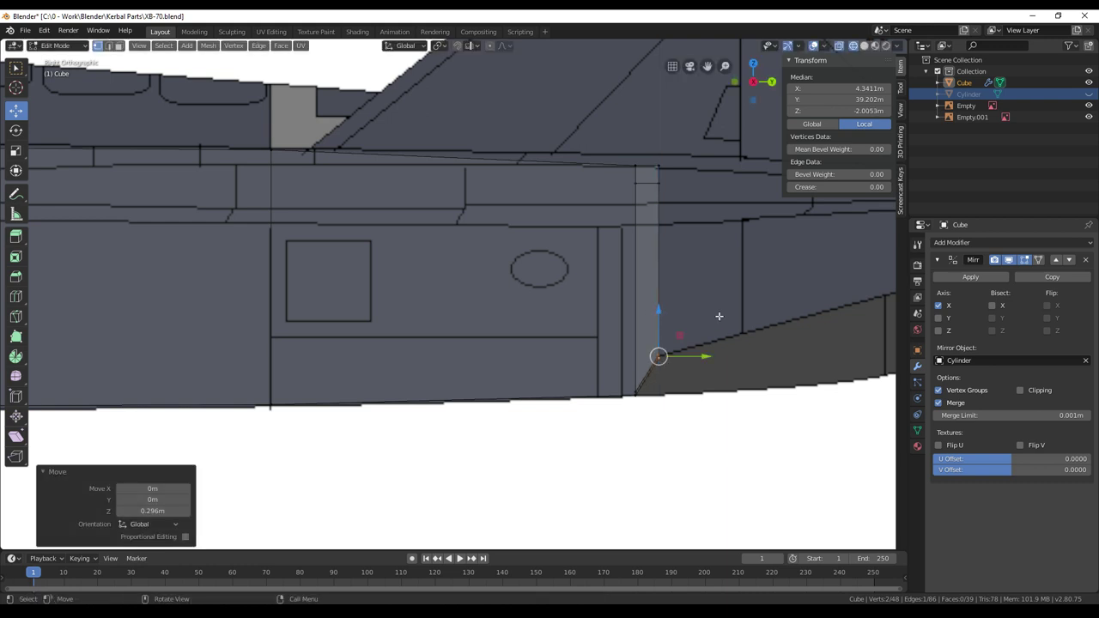
# Extrude the top and side strips' rear end faces 1.9 m backwards and lower the new end about 0.096 m along Z
pyautogui.hotkey('alt', 'a')
pyautogui.press('c')
pyautogui.moveTo(666, 162); pyautogui.dragTo(666, 362)
pyautogui.rightClick(664, 361)
pyautogui.keyDown('shift'); pyautogui.moveTo(721, 309); pyautogui.dragTo(582, 321, button='middle'); pyautogui.keyUp('shift')
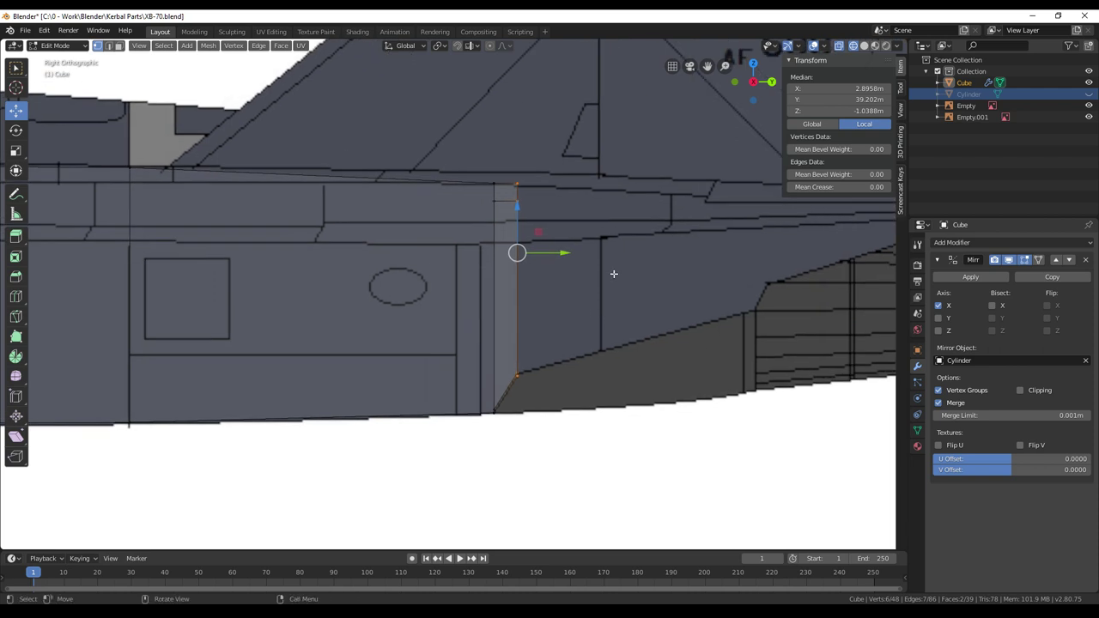
pyautogui.press('e')
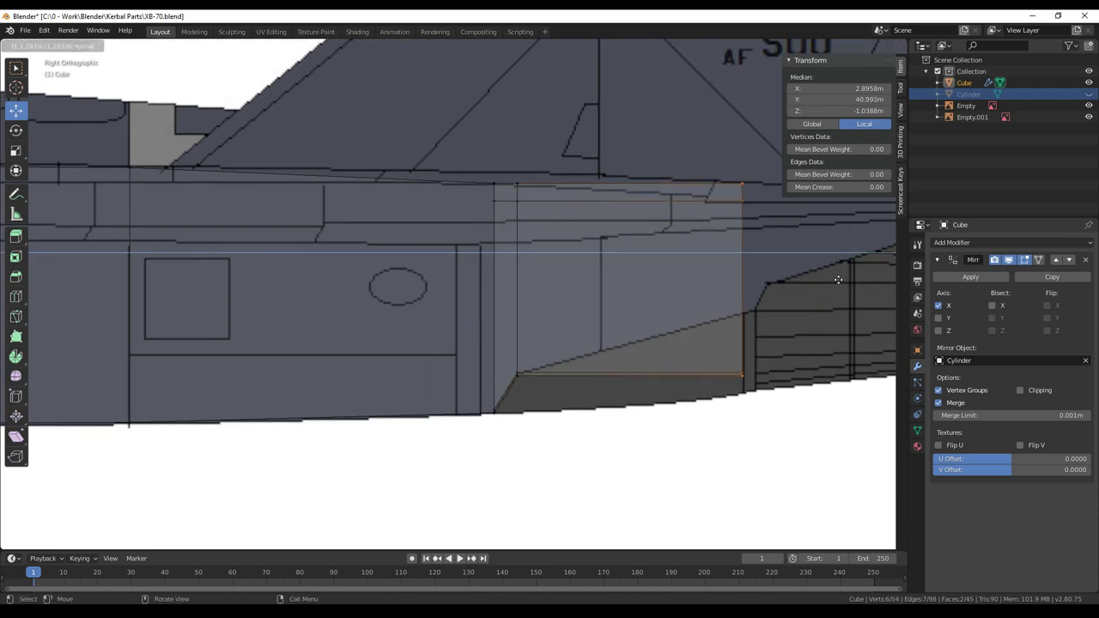
pyautogui.click(849, 278)
pyautogui.moveTo(772, 309); pyautogui.dragTo(682, 326, button='middle')
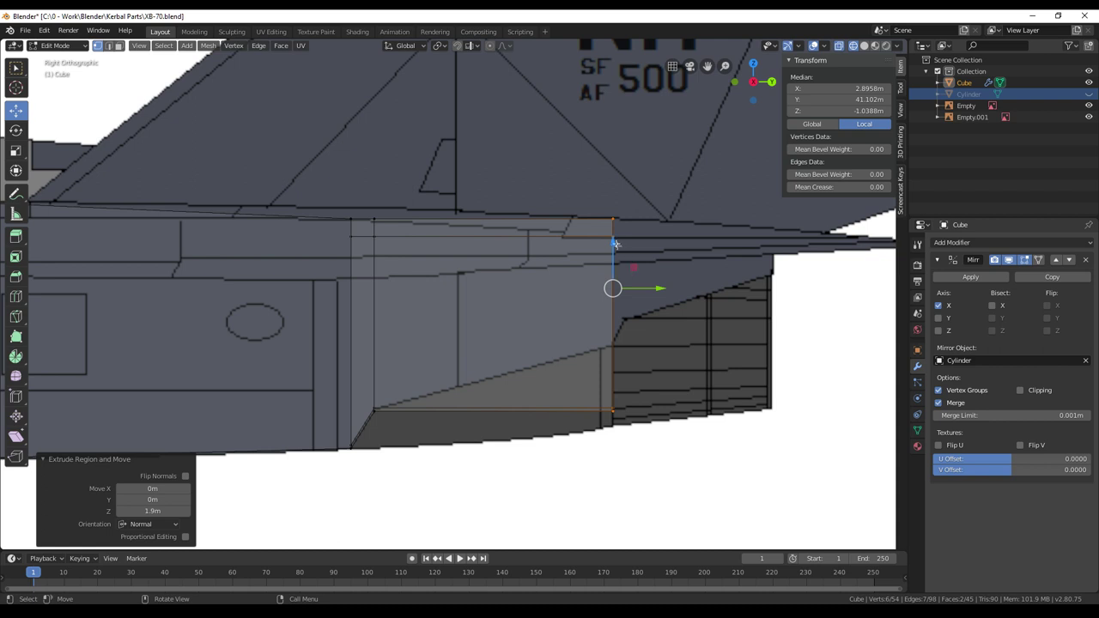
pyautogui.moveTo(615, 244); pyautogui.dragTo(615, 256)
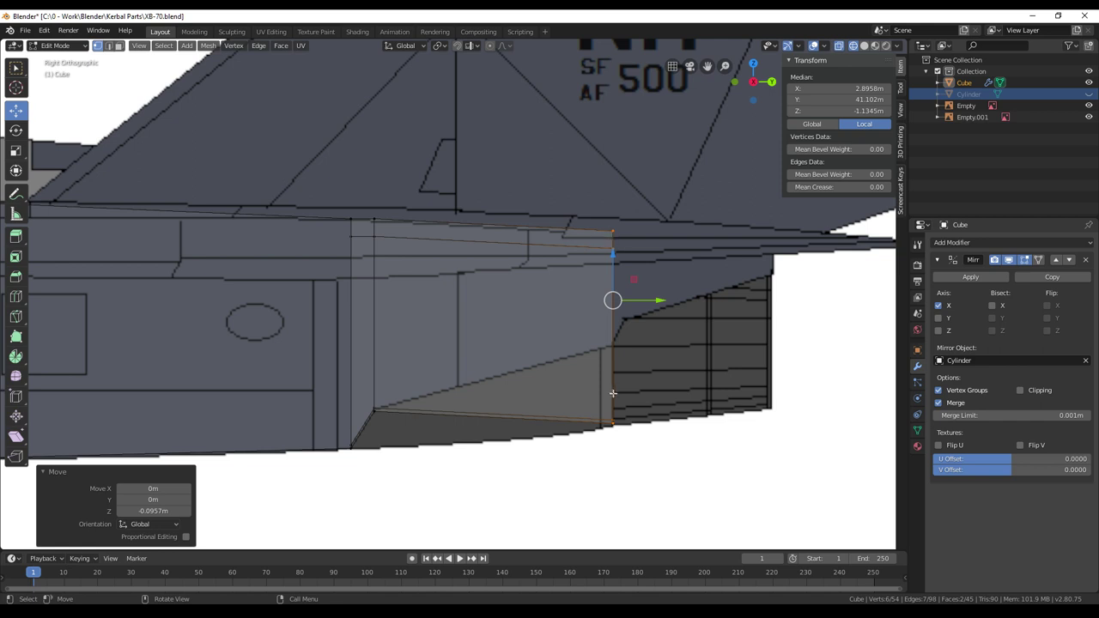
# Raise the bottom vertices of the new rear end 0.62 m along Z to meet the blueprint's slanted edge
pyautogui.hotkey('alt', 'a')
pyautogui.press('c')
pyautogui.click(616, 426)
pyautogui.rightClick(637, 424)
pyautogui.moveTo(614, 376); pyautogui.dragTo(605, 298)
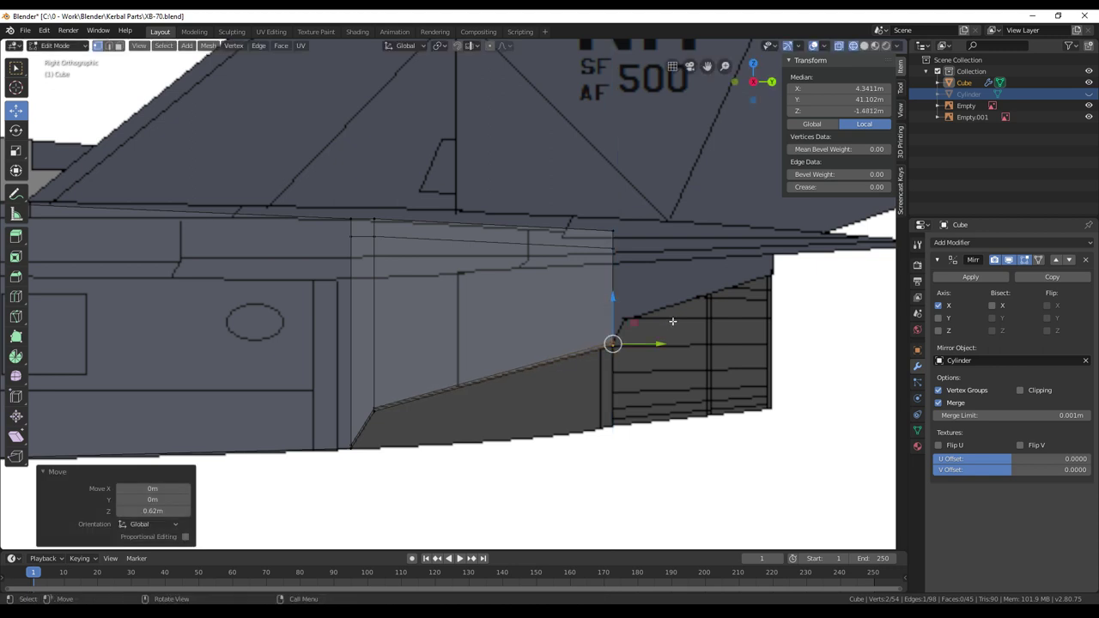
# Extrude the strips' rear end faces about 0.087 m backwards to the start of the blueprint's upper slanted edge
pyautogui.press('c')
pyautogui.moveTo(620, 223); pyautogui.dragTo(615, 344)
pyautogui.rightClick(623, 345)
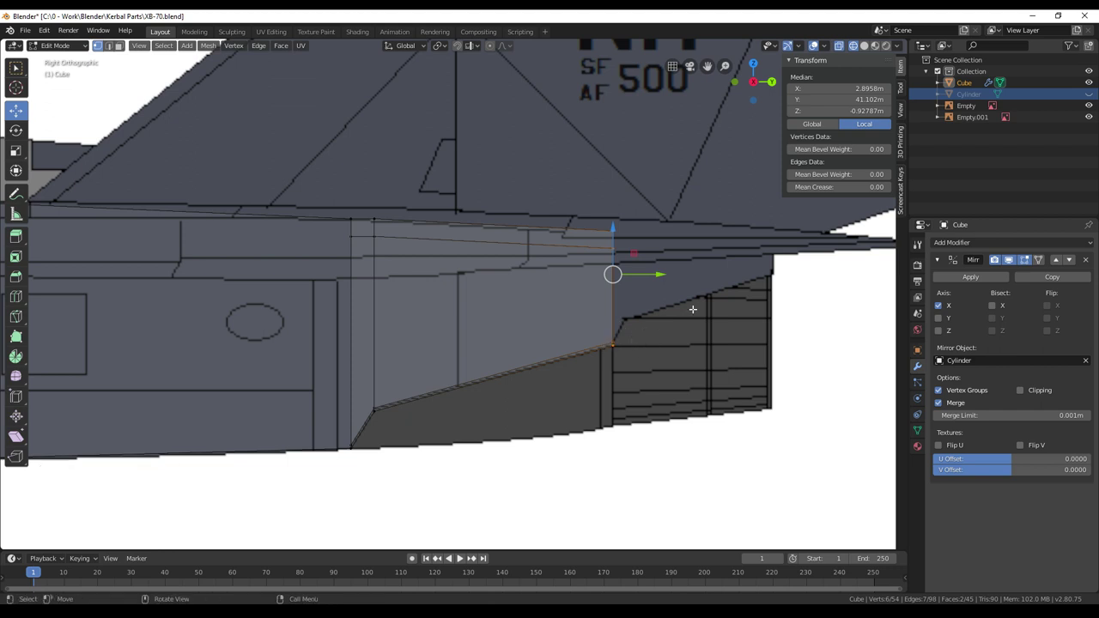
pyautogui.press('e')
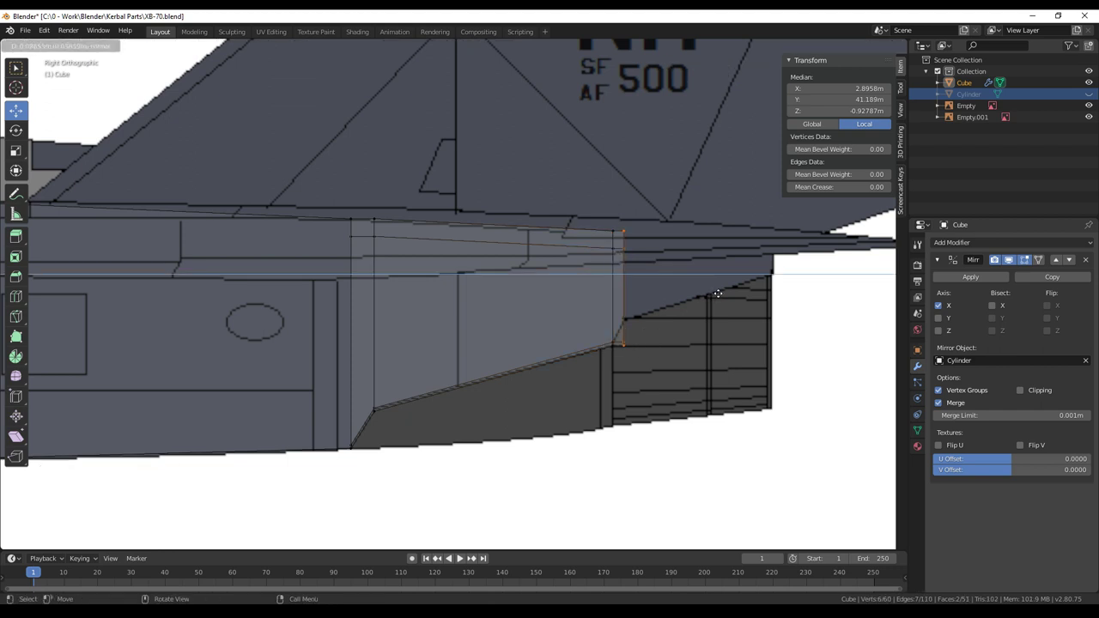
pyautogui.click(718, 294)
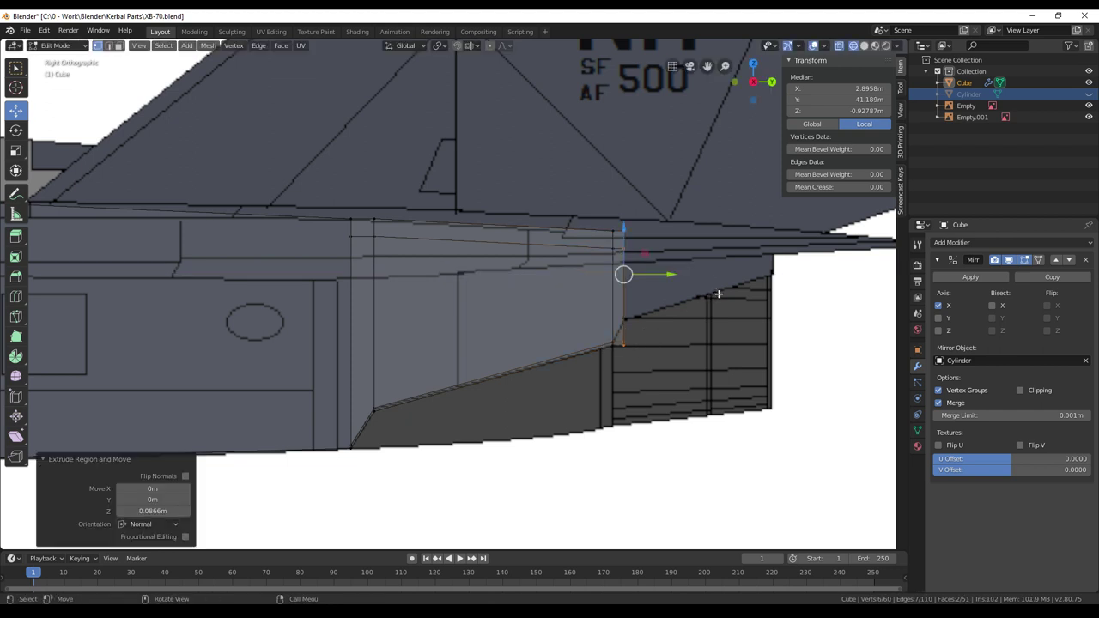
# Raise the bottom vertices of the short extrusion's end along Z to the corner of the blueprint's upper slanted edge
pyautogui.click(710, 351)
pyautogui.click(623, 344)
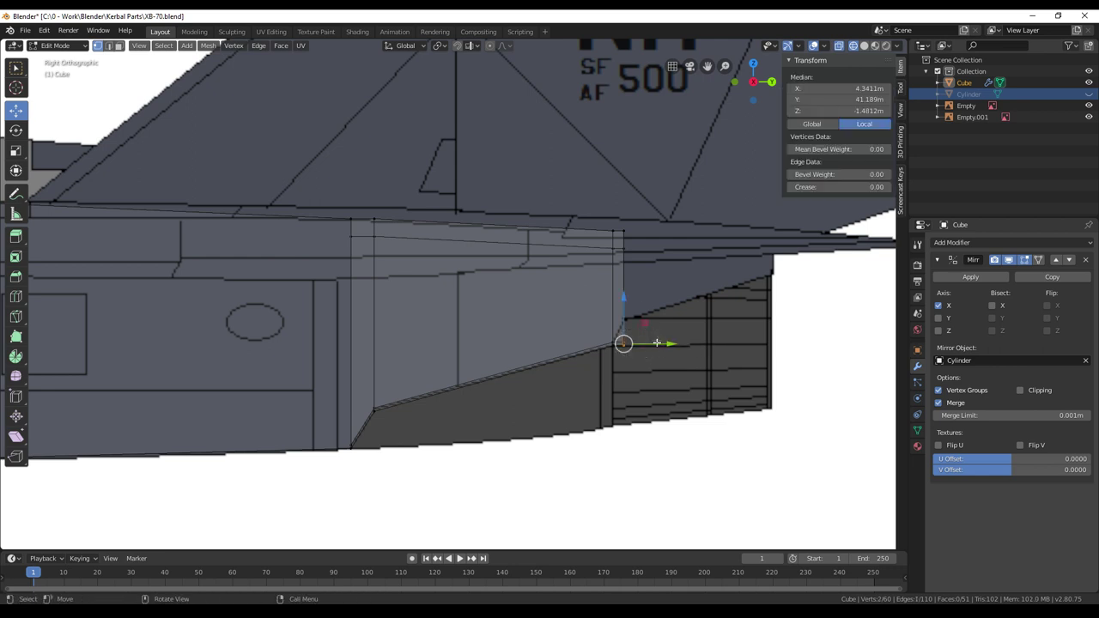
pyautogui.moveTo(625, 296); pyautogui.dragTo(623, 269)
# Extrude the complete rear end faces 1.19 m backwards to the exhaust's rear line and lower them 0.041 m along Z
pyautogui.hotkey('alt', 'a')
pyautogui.press('c')
pyautogui.moveTo(630, 236); pyautogui.dragTo(632, 315)
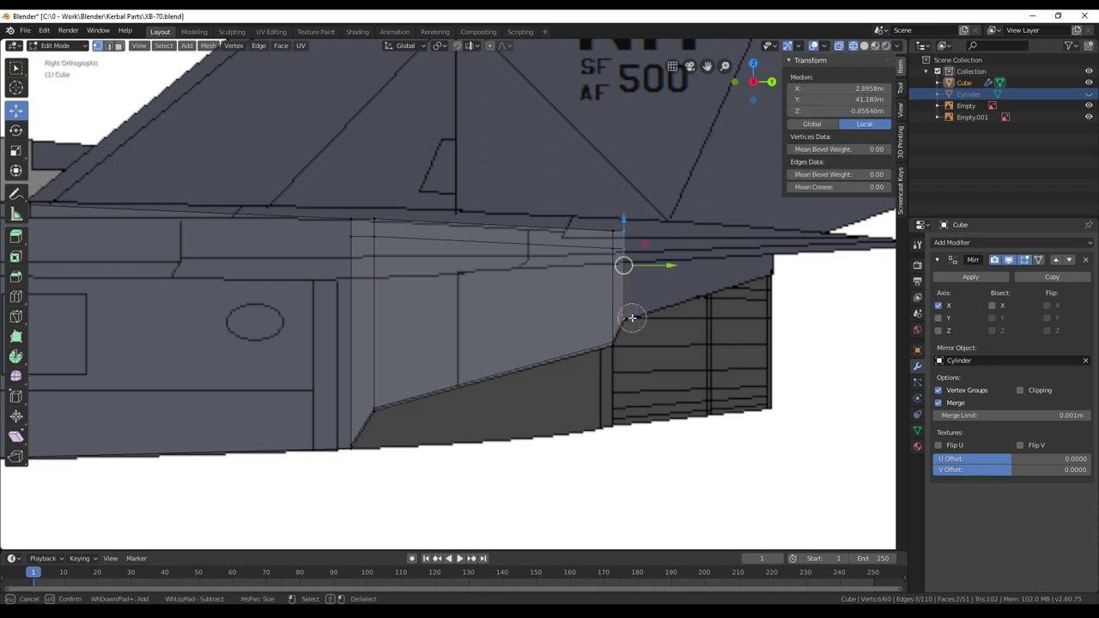
pyautogui.rightClick(646, 307)
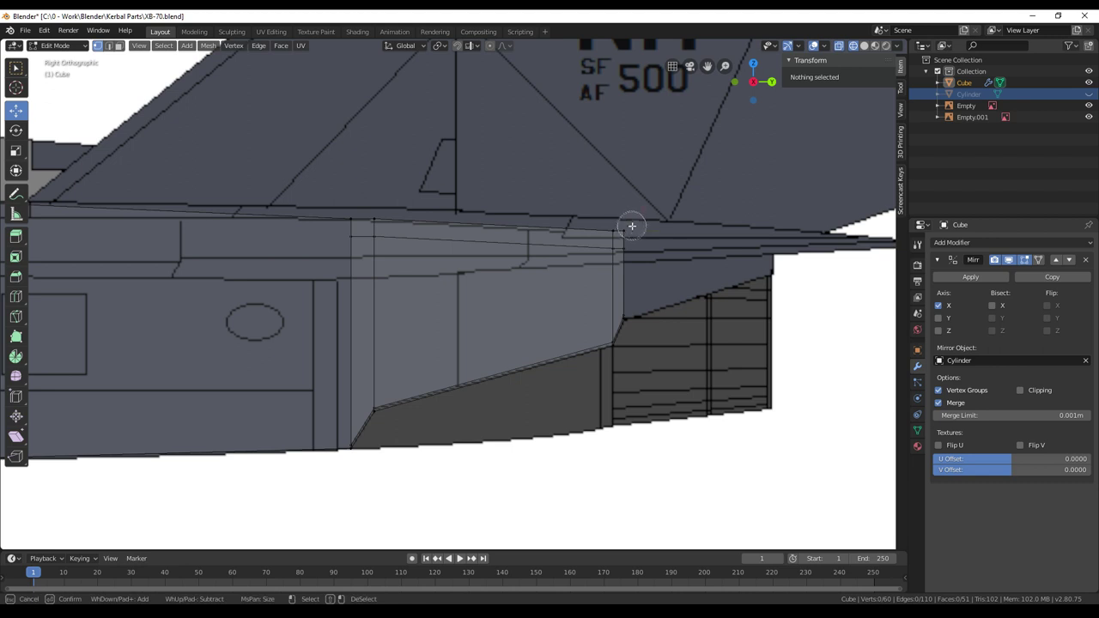
pyautogui.click(628, 228)
pyautogui.moveTo(627, 193); pyautogui.dragTo(627, 324)
pyautogui.hotkey('alt', 'a')
pyautogui.press('c')
pyautogui.rightClick(712, 319)
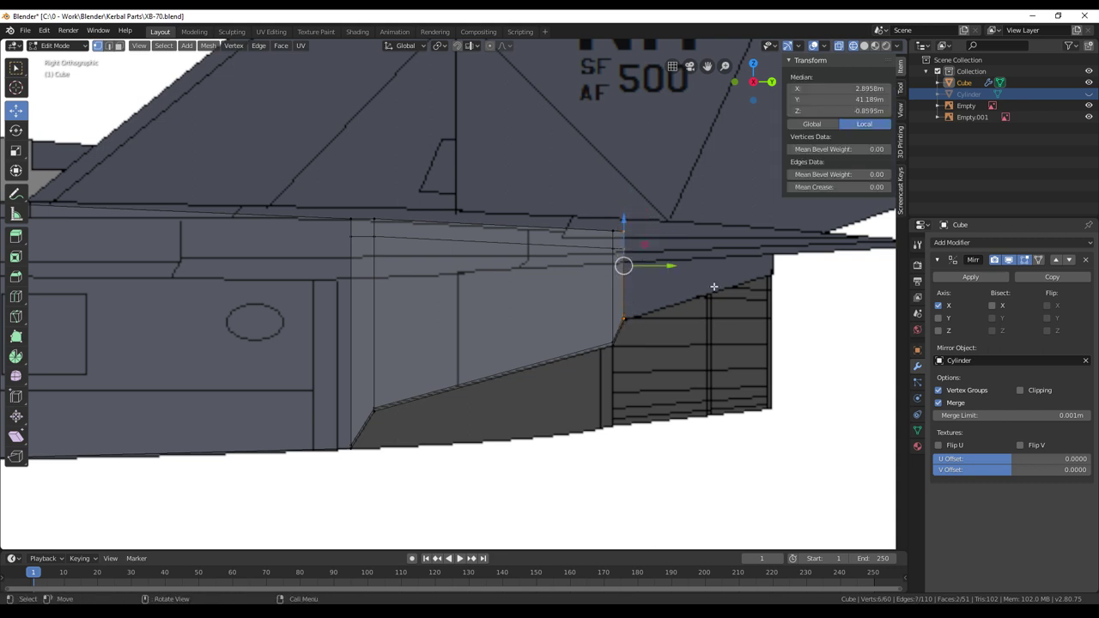
pyautogui.press('e')
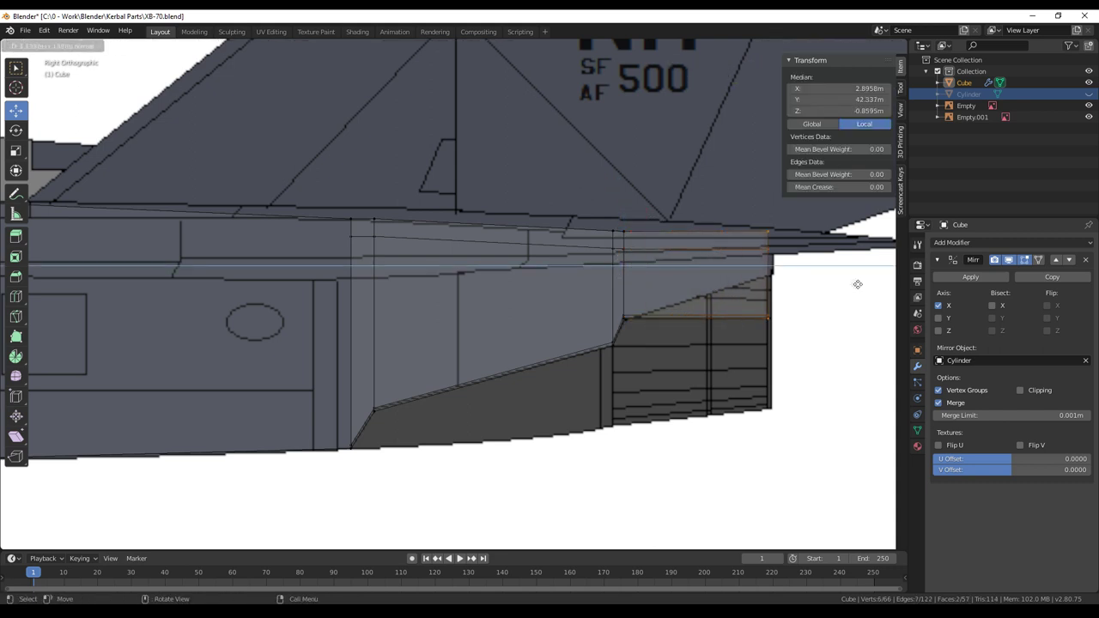
pyautogui.click(862, 284)
pyautogui.moveTo(777, 229); pyautogui.dragTo(773, 226)
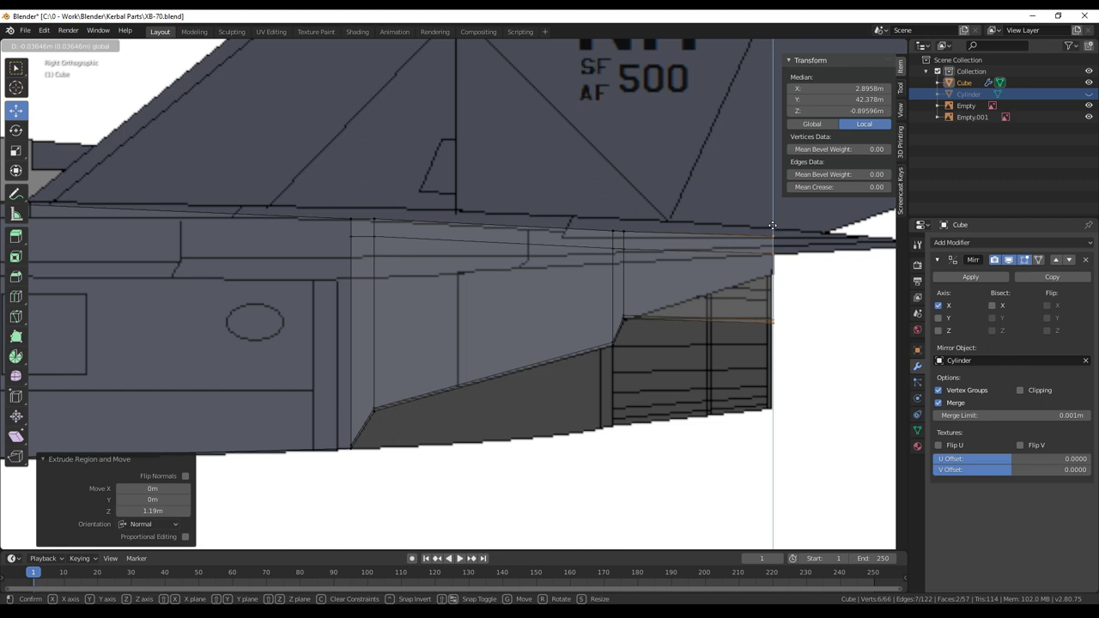
pyautogui.moveTo(773, 225); pyautogui.dragTo(773, 226)
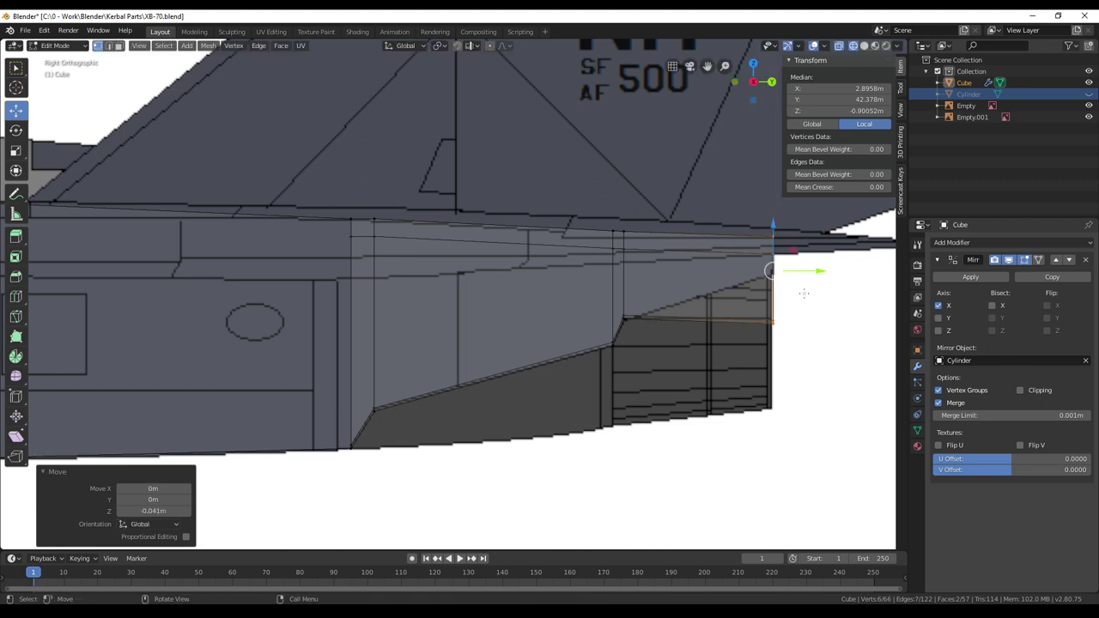
# Raise the rearmost bottom vertices about 0.397 m along Z onto the blueprint's slanted edge, and return to solid shading
pyautogui.hotkey('alt', 'a')
pyautogui.press('c')
pyautogui.click(773, 322)
pyautogui.rightClick(781, 321)
pyautogui.moveTo(775, 275); pyautogui.dragTo(770, 222)
pyautogui.moveTo(770, 400); pyautogui.dragTo(626, 374, button='middle')
pyautogui.hotkey('shift', 'z')
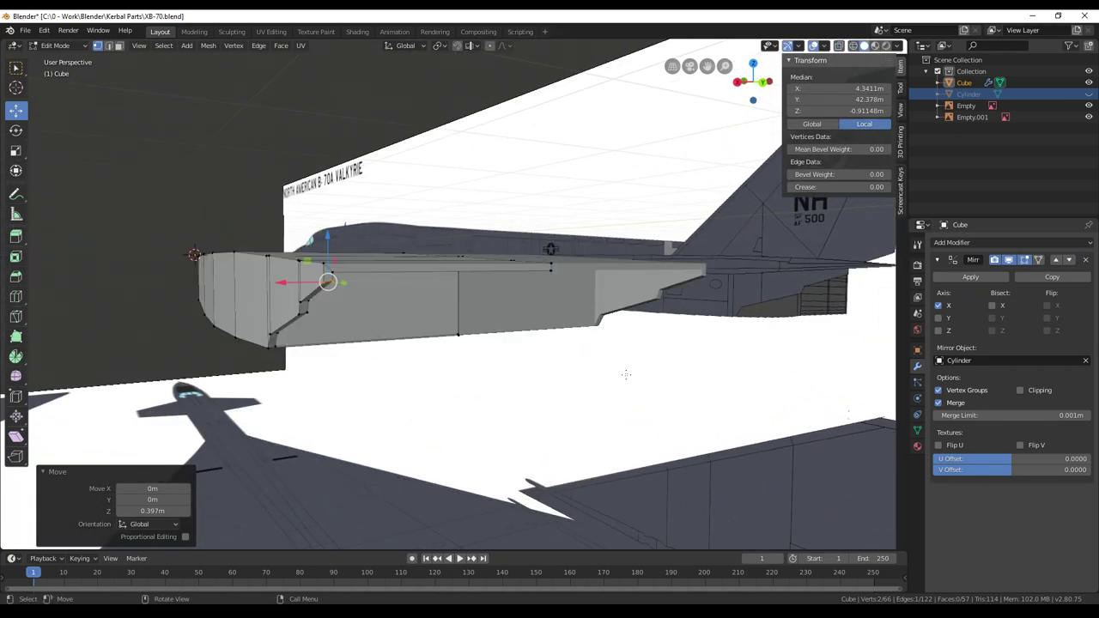
# Select the inner vertices along the centre seam of the rear section and set their median X to 0 m
pyautogui.moveTo(527, 400); pyautogui.dragTo(693, 394, button='middle')
pyautogui.scroll(5, 693, 394)
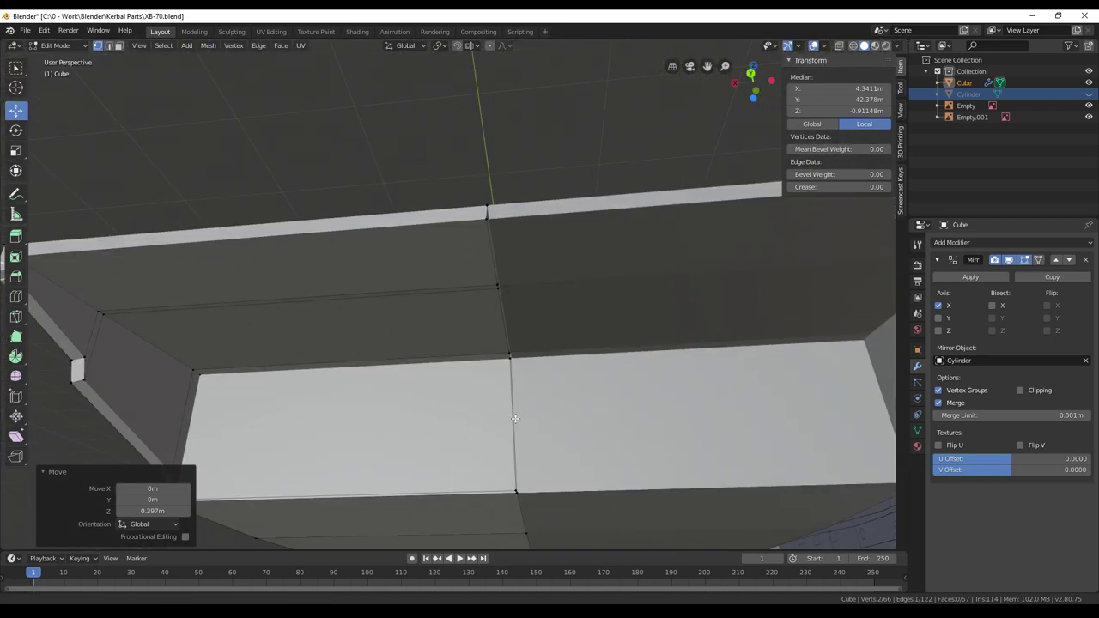
pyautogui.moveTo(560, 372); pyautogui.dragTo(562, 299, button='middle')
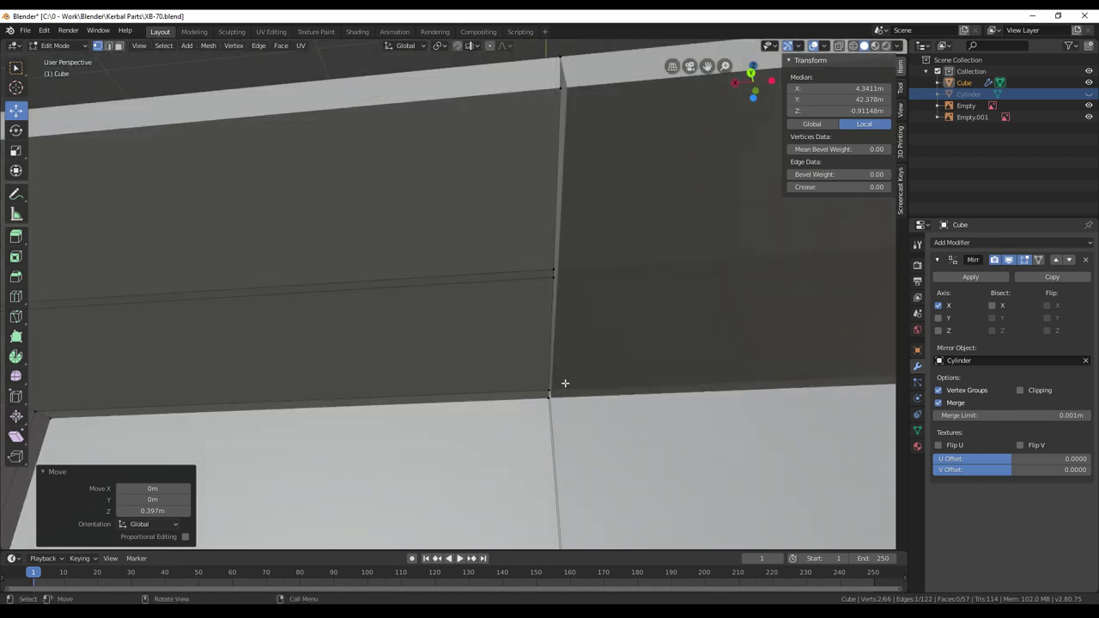
pyautogui.moveTo(431, 381); pyautogui.dragTo(404, 394, button='middle')
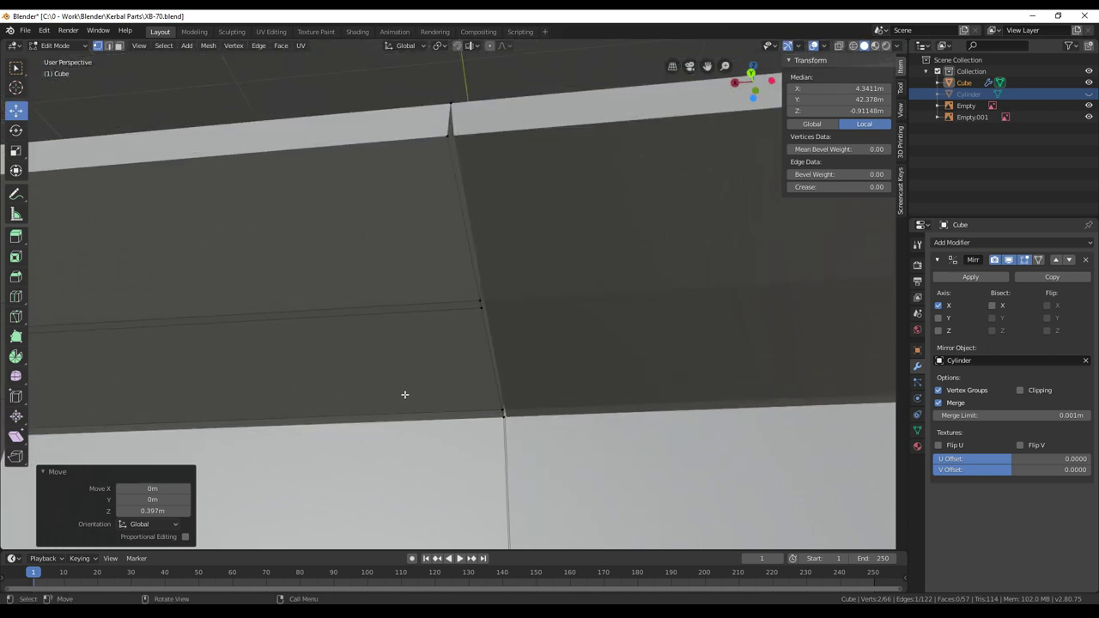
pyautogui.hotkey('alt', 'a')
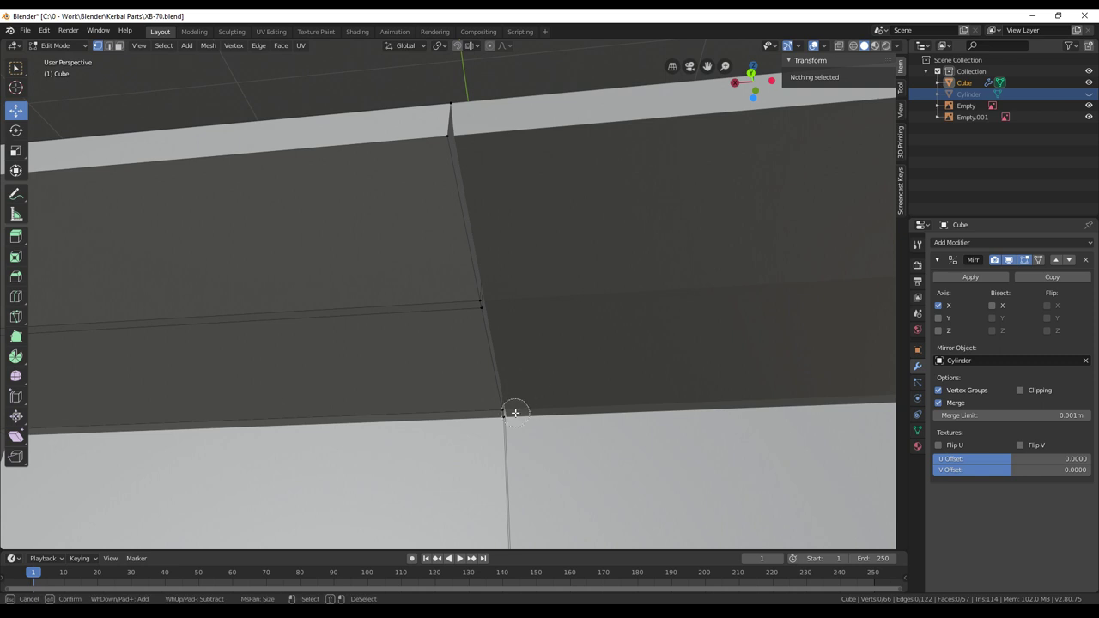
pyautogui.click(505, 411)
pyautogui.press('c')
pyautogui.moveTo(493, 331); pyautogui.dragTo(449, 147)
pyautogui.rightClick(486, 221)
pyautogui.moveTo(532, 283)
pyautogui.mouseDown(button='middle')
pyautogui.moveTo(569, 295)
pyautogui.moveTo(569, 306)
pyautogui.moveTo(618, 315)
pyautogui.mouseUp(button='middle')
pyautogui.click(854, 88)
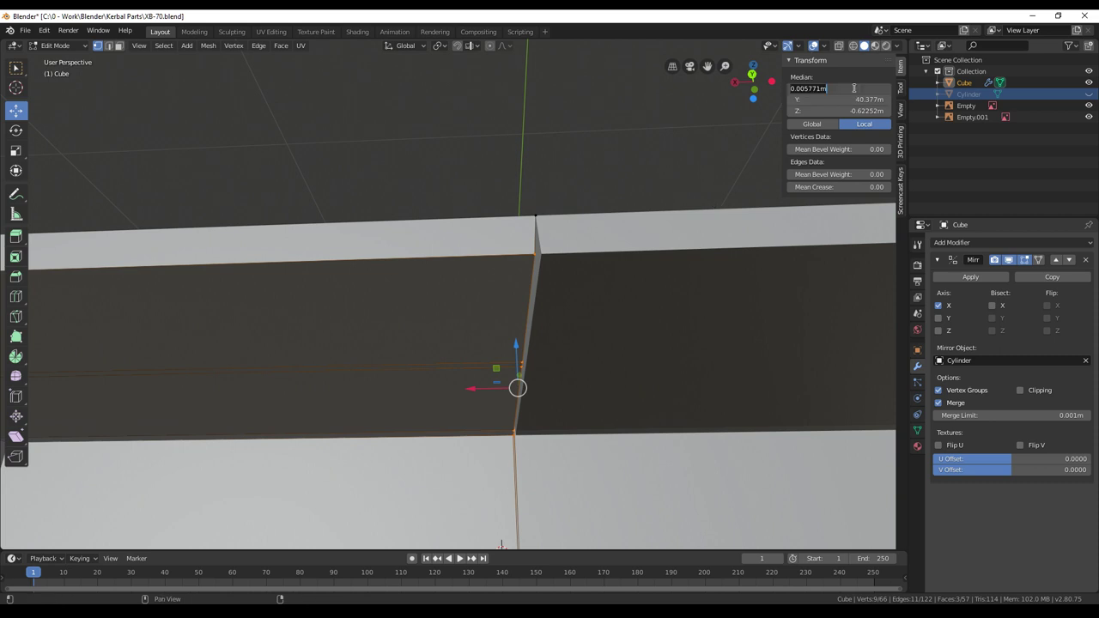
pyautogui.write('0')
pyautogui.press('Return')
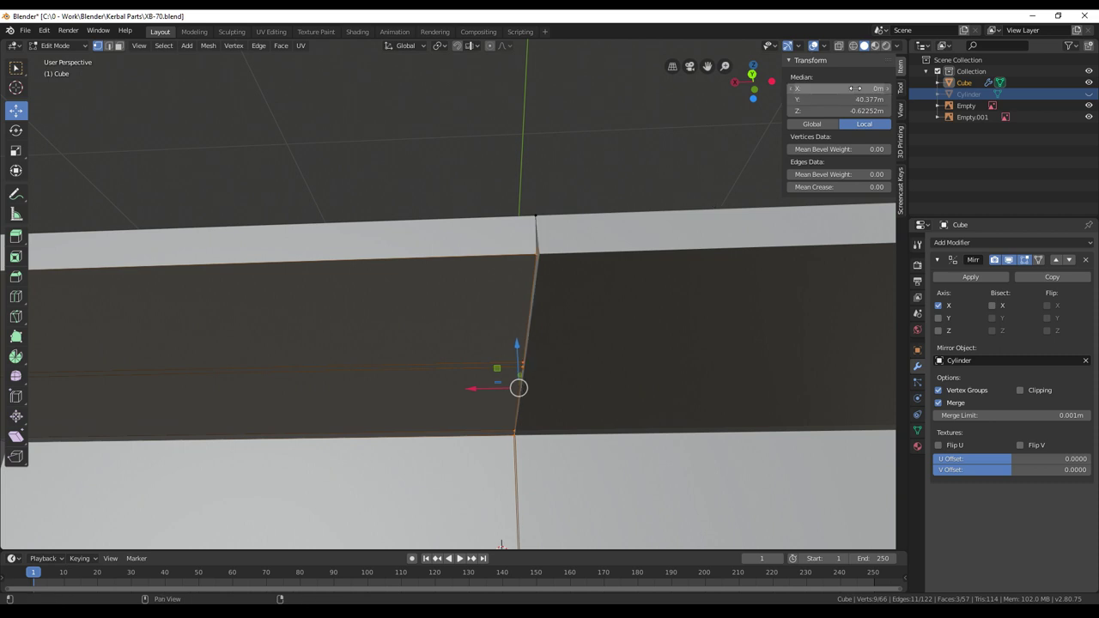
# Flatten the selected centre seam vertices along X with a scale of 0 to close the mirror gap
pyautogui.moveTo(672, 438); pyautogui.dragTo(666, 431, button='middle')
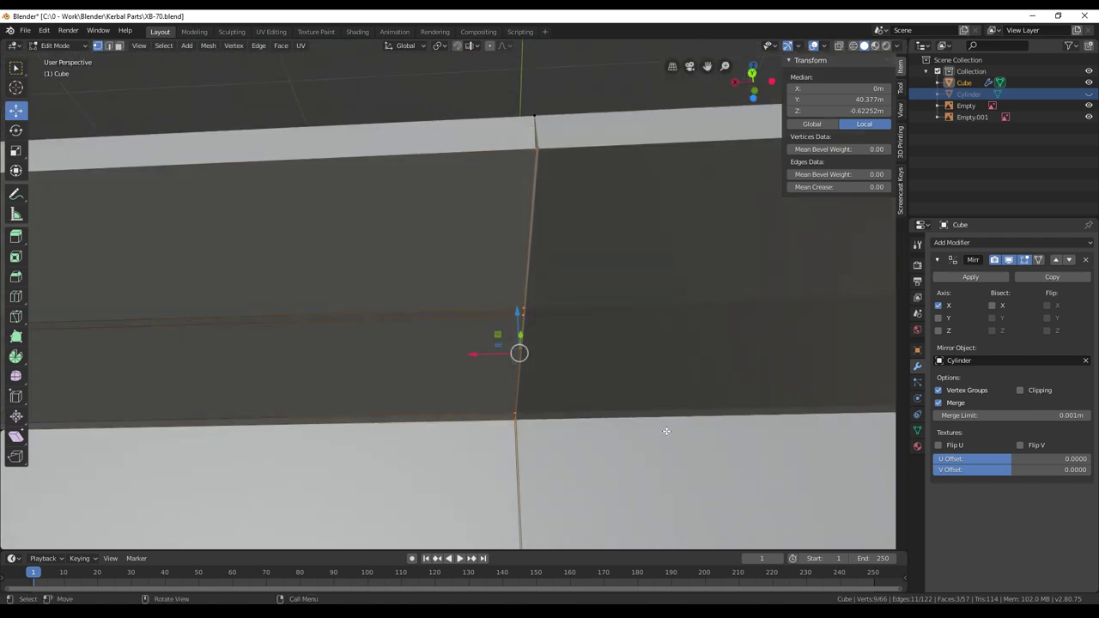
pyautogui.moveTo(674, 404); pyautogui.dragTo(674, 409, button='middle')
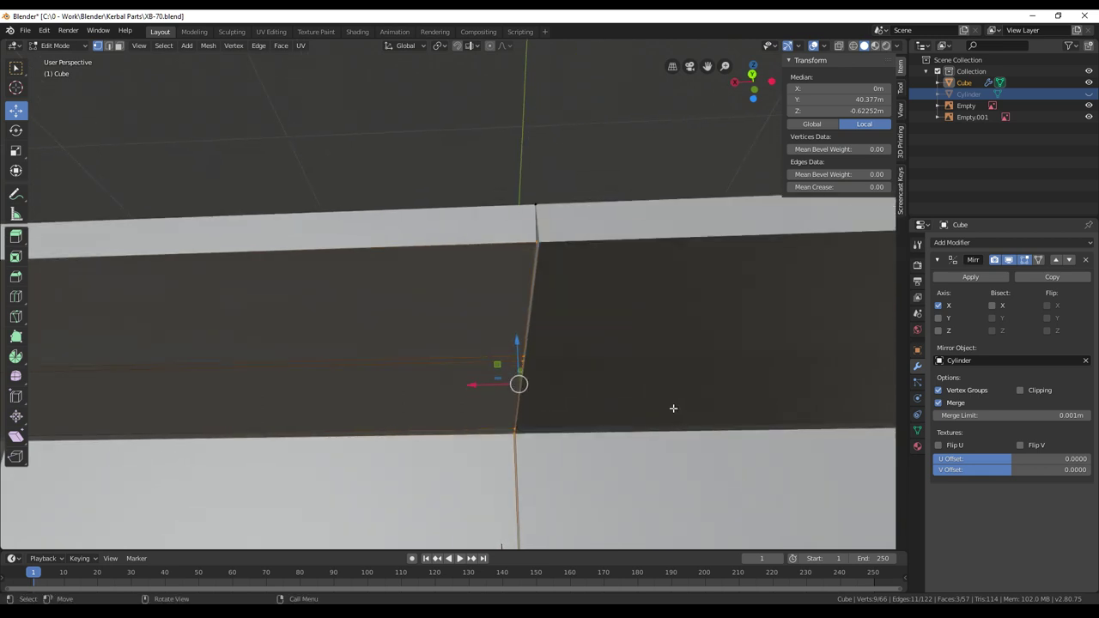
pyautogui.press('s')
pyautogui.press('x')
pyautogui.press('0')
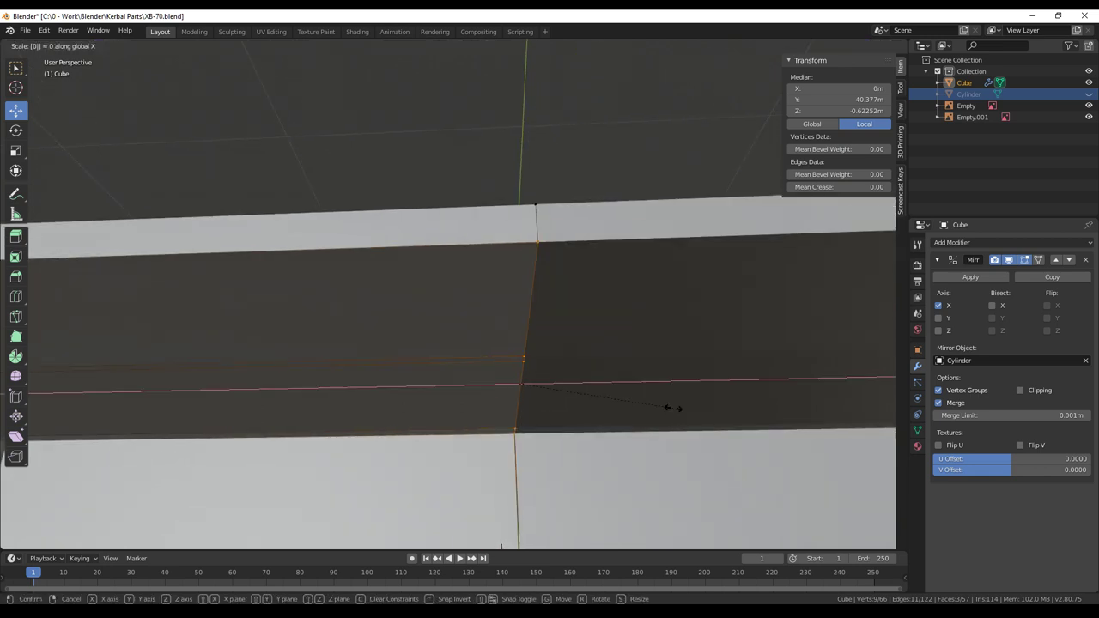
pyautogui.press('Return')
# Level the bottom edge at the end of the side strip's first short extrusion with a scale of 0 along Z
pyautogui.scroll(-6, 667, 393)
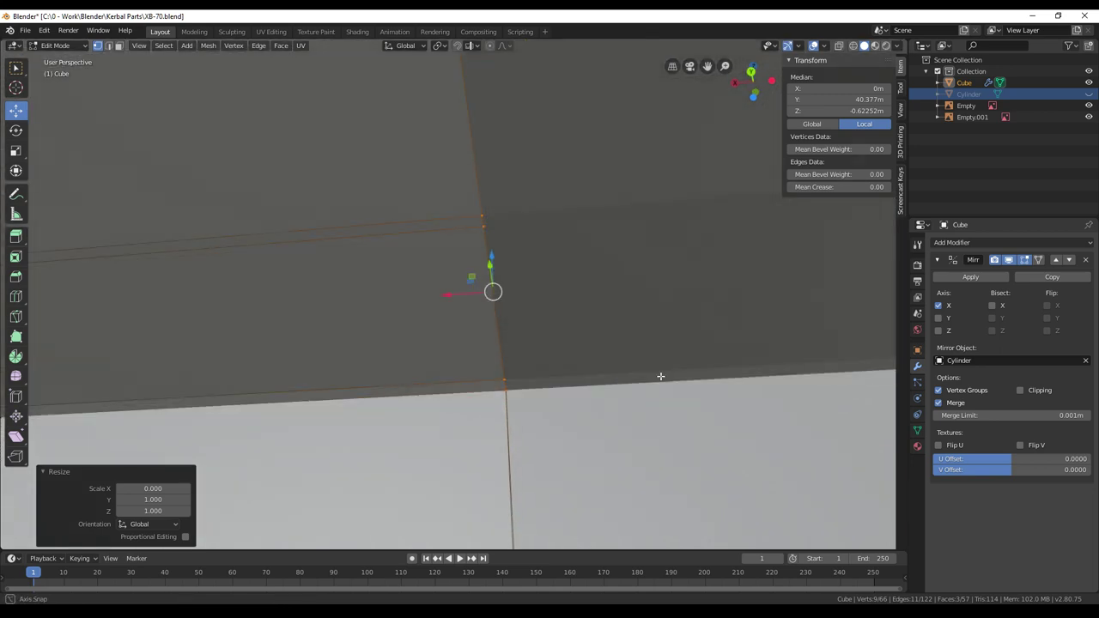
pyautogui.moveTo(504, 371); pyautogui.dragTo(540, 371, button='middle')
pyautogui.moveTo(435, 398); pyautogui.dragTo(374, 363, button='middle')
pyautogui.rightClick(368, 330)
pyautogui.click(370, 330)
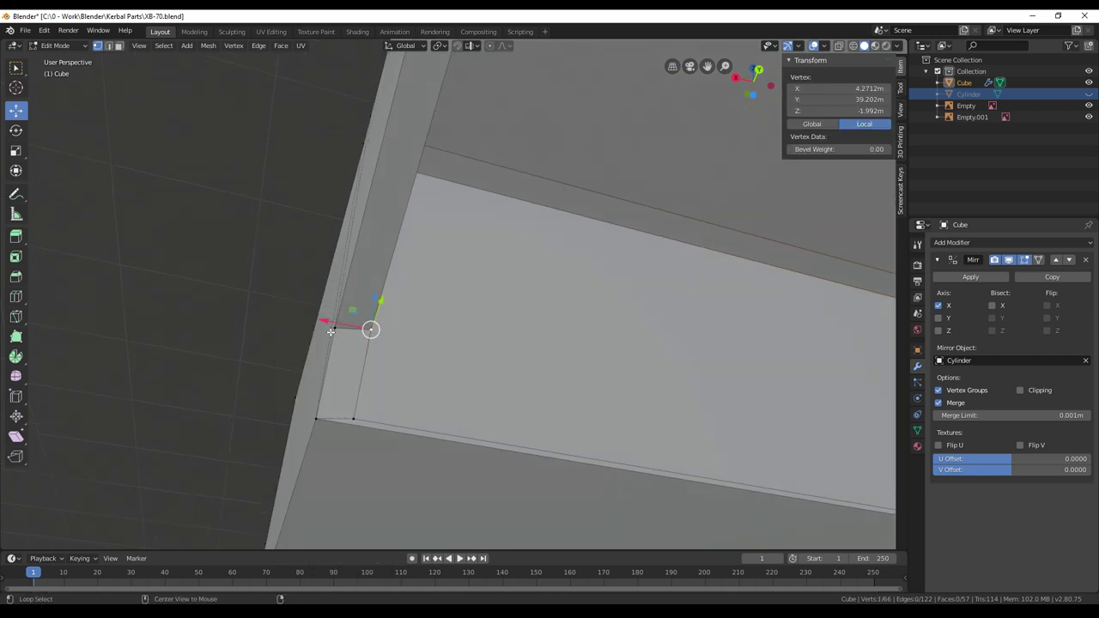
pyautogui.keyDown('alt'); pyautogui.click(331, 330); pyautogui.keyUp('alt')
pyautogui.click(338, 326)
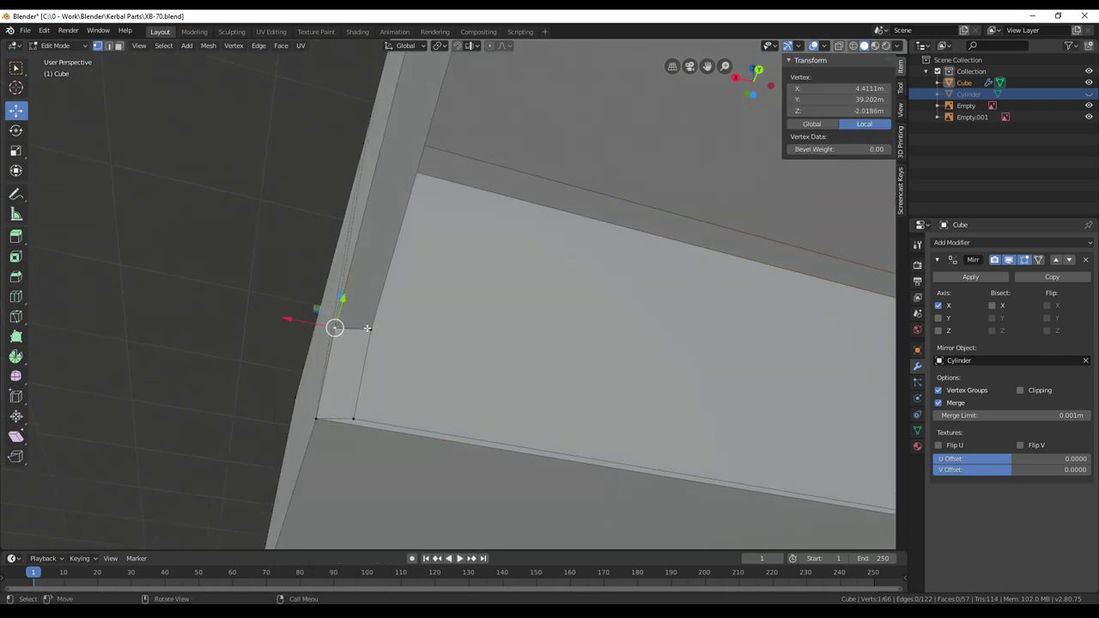
pyautogui.keyDown('shift'); pyautogui.click(369, 328); pyautogui.keyUp('shift')
pyautogui.moveTo(433, 344); pyautogui.dragTo(449, 369, button='middle')
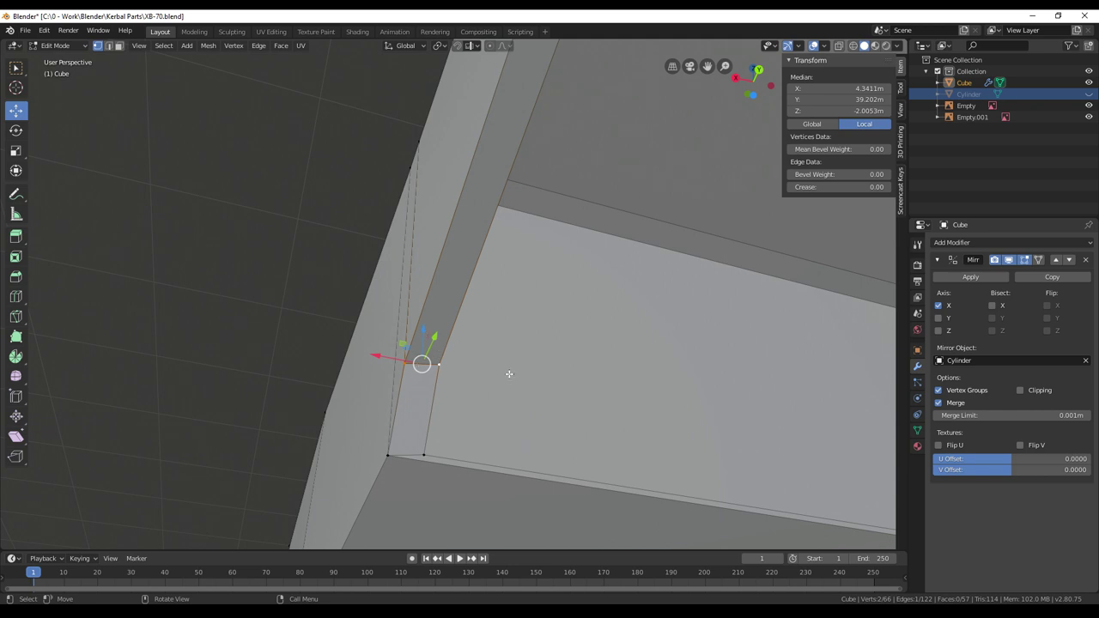
pyautogui.press('s')
pyautogui.press('z')
pyautogui.press('Return')
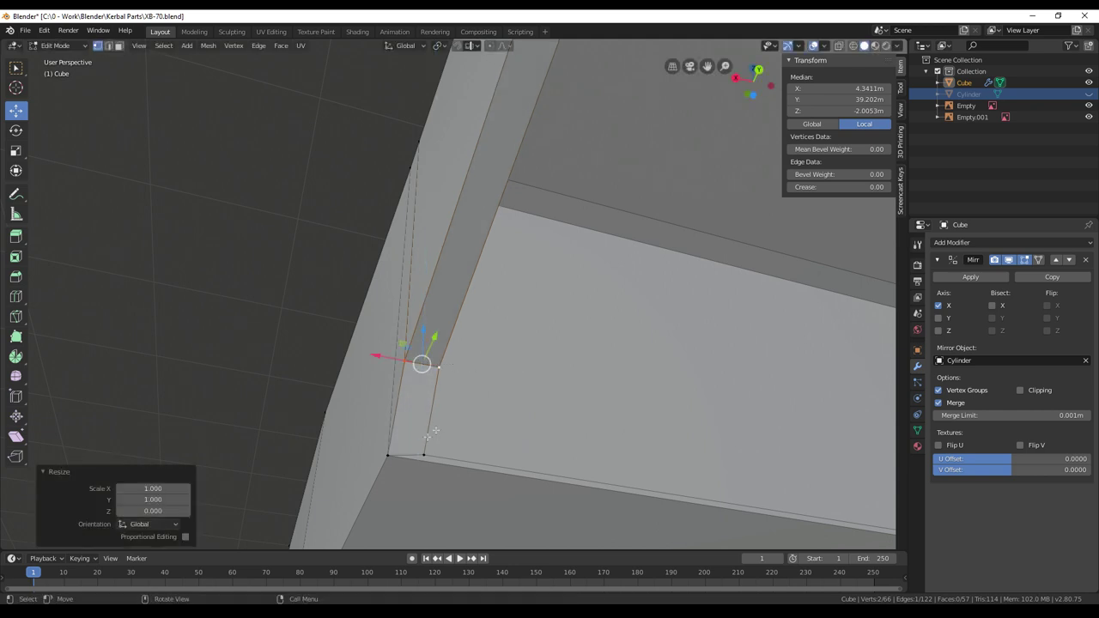
# Level the bottom edges at the side strip's rearmost end and at its middle step with a scale of 0 along Z
pyautogui.click(425, 450)
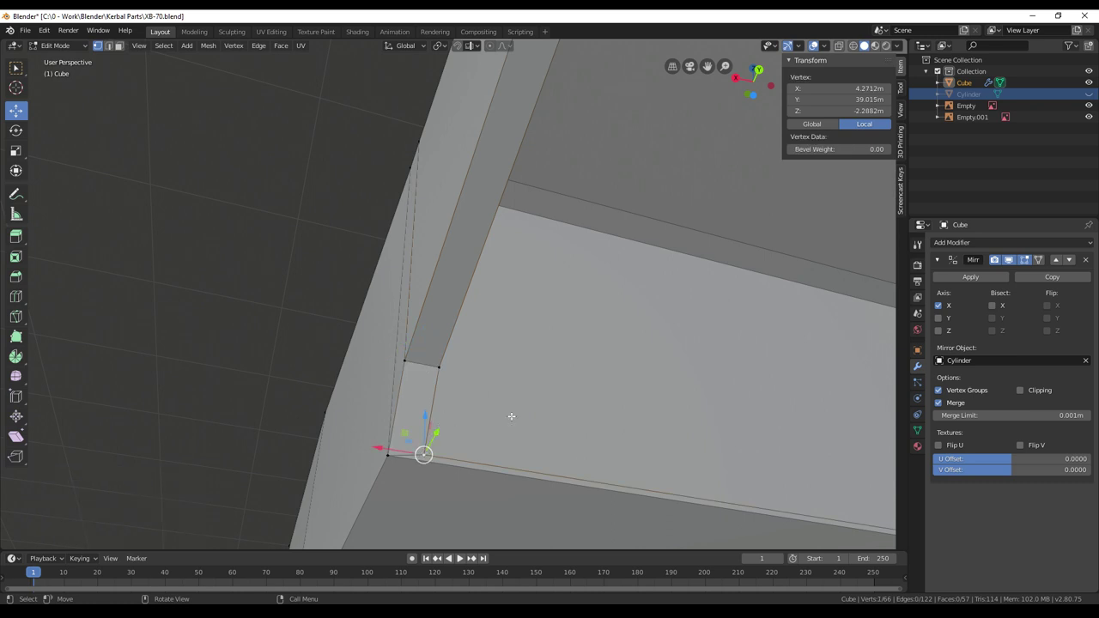
pyautogui.moveTo(500, 435); pyautogui.dragTo(596, 399, button='middle')
pyautogui.press('Tab')
pyautogui.scroll(4, 523, 400)
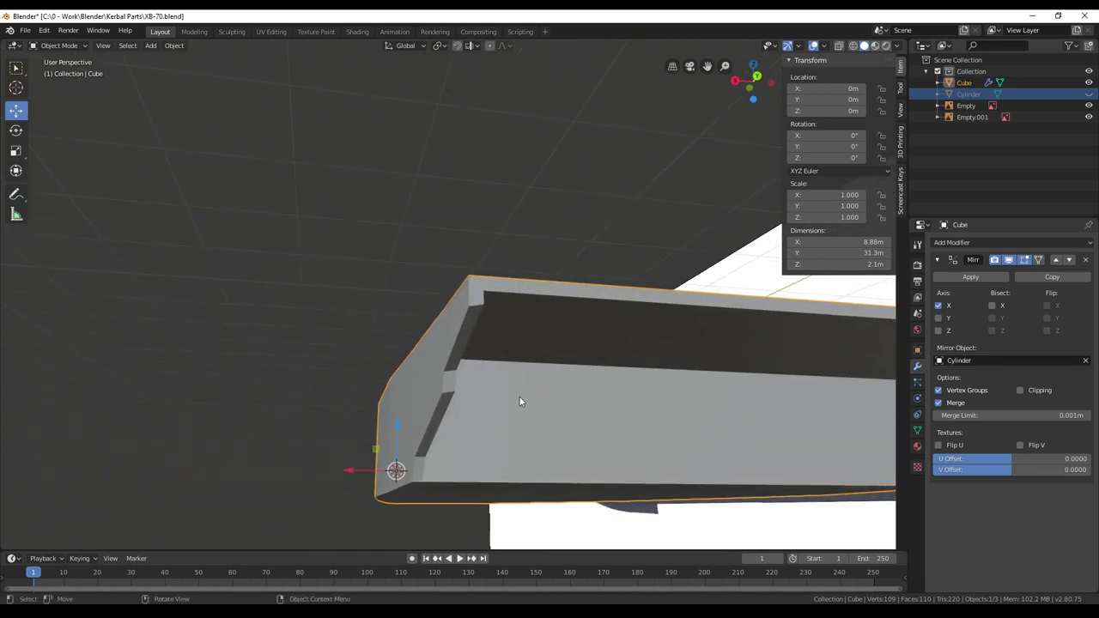
pyautogui.press('Tab')
pyautogui.moveTo(521, 411); pyautogui.dragTo(524, 374, button='middle')
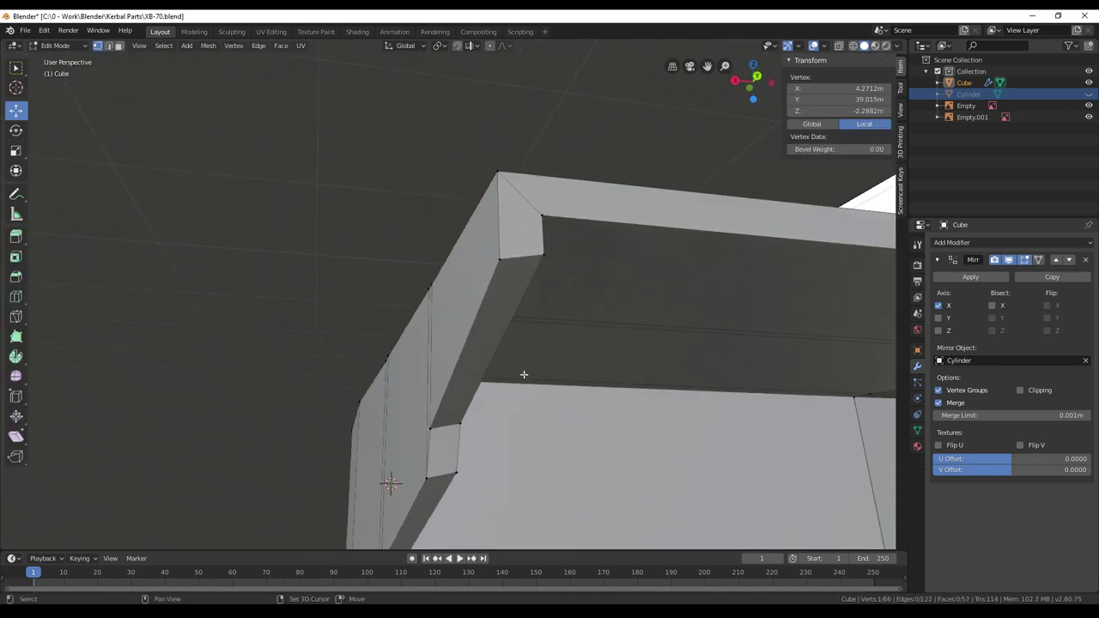
pyautogui.keyDown('shift'); pyautogui.click(500, 258); pyautogui.keyUp('shift')
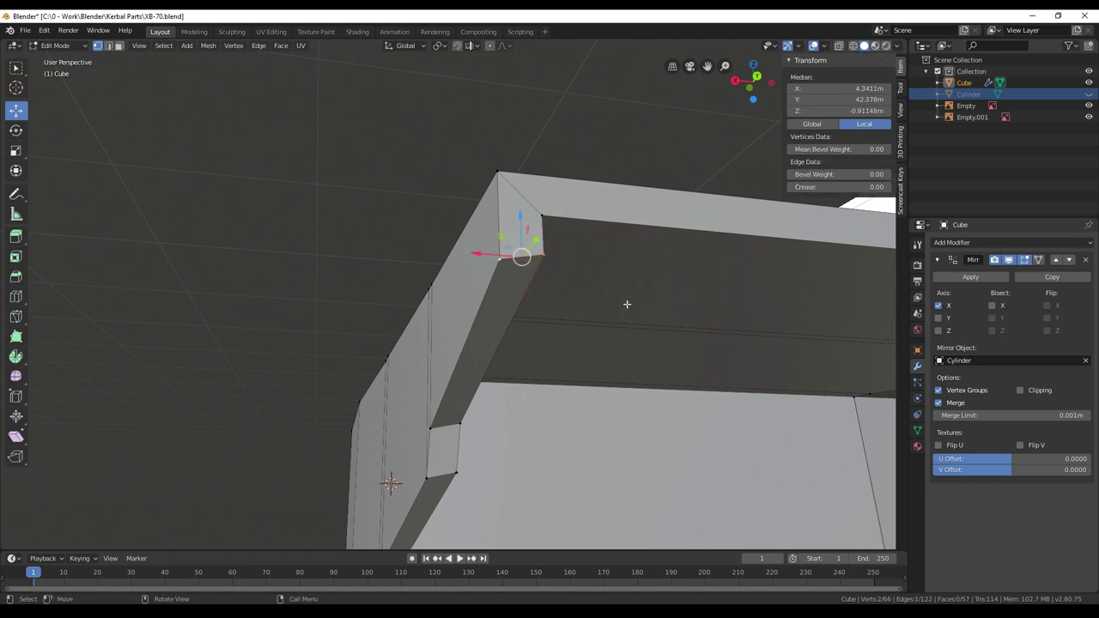
pyautogui.press('s')
pyautogui.press('z')
pyautogui.press('0')
pyautogui.press('Return')
pyautogui.moveTo(627, 304); pyautogui.dragTo(614, 424, button='middle')
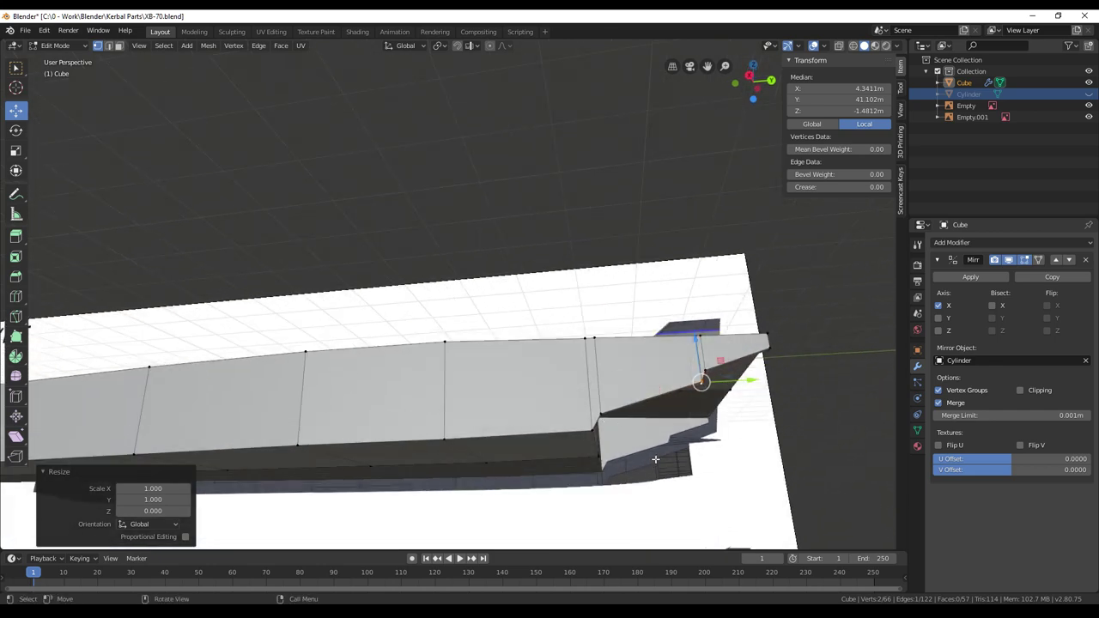
# Unhide the fuselage cylinder and return the engine box to Object Mode
pyautogui.moveTo(709, 445); pyautogui.dragTo(708, 440, button='middle')
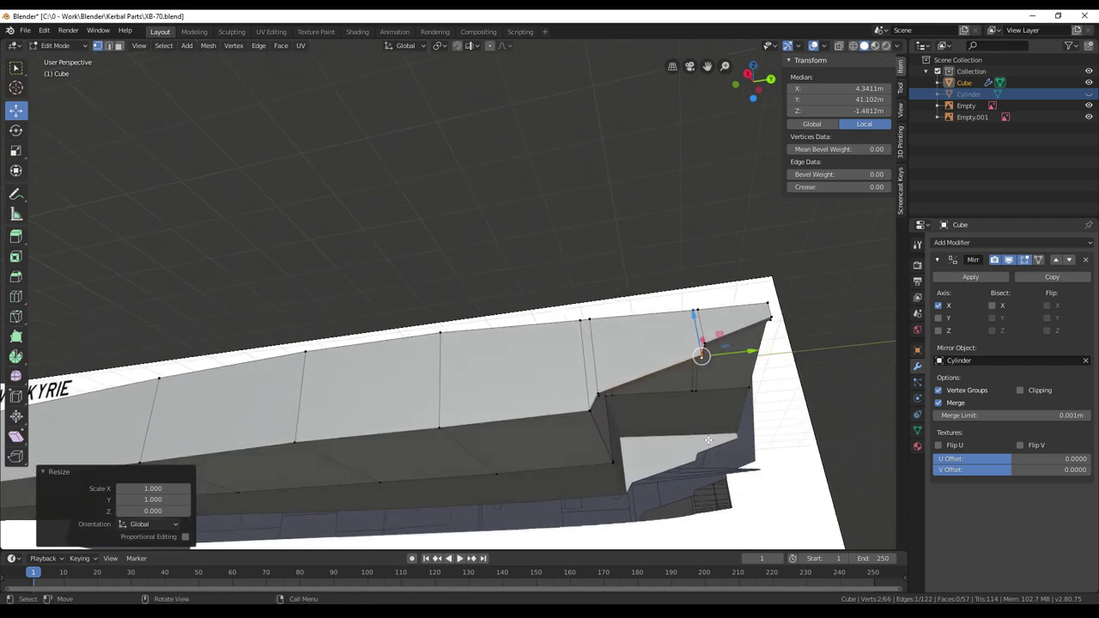
pyautogui.moveTo(713, 505); pyautogui.dragTo(632, 464, button='middle')
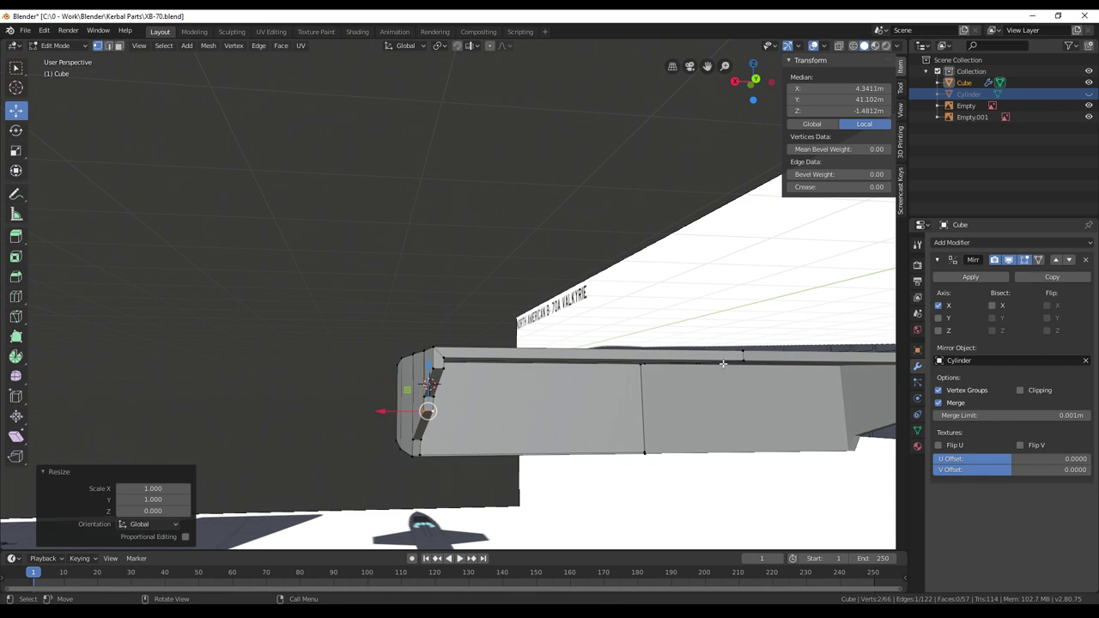
pyautogui.moveTo(539, 355); pyautogui.dragTo(648, 386, button='middle')
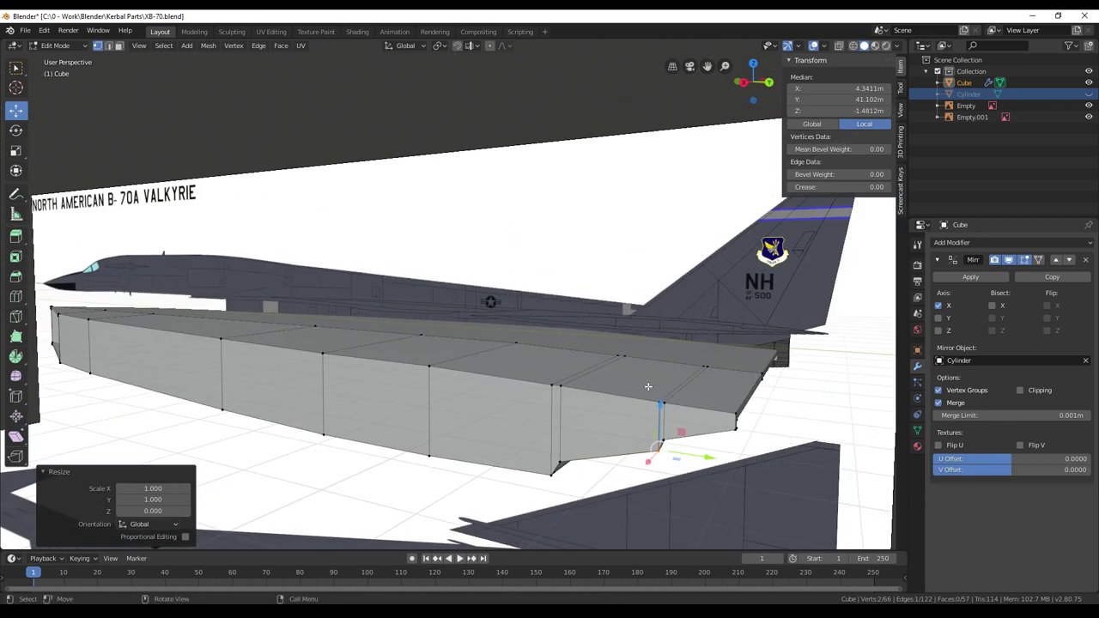
pyautogui.moveTo(783, 350); pyautogui.dragTo(787, 344, button='middle')
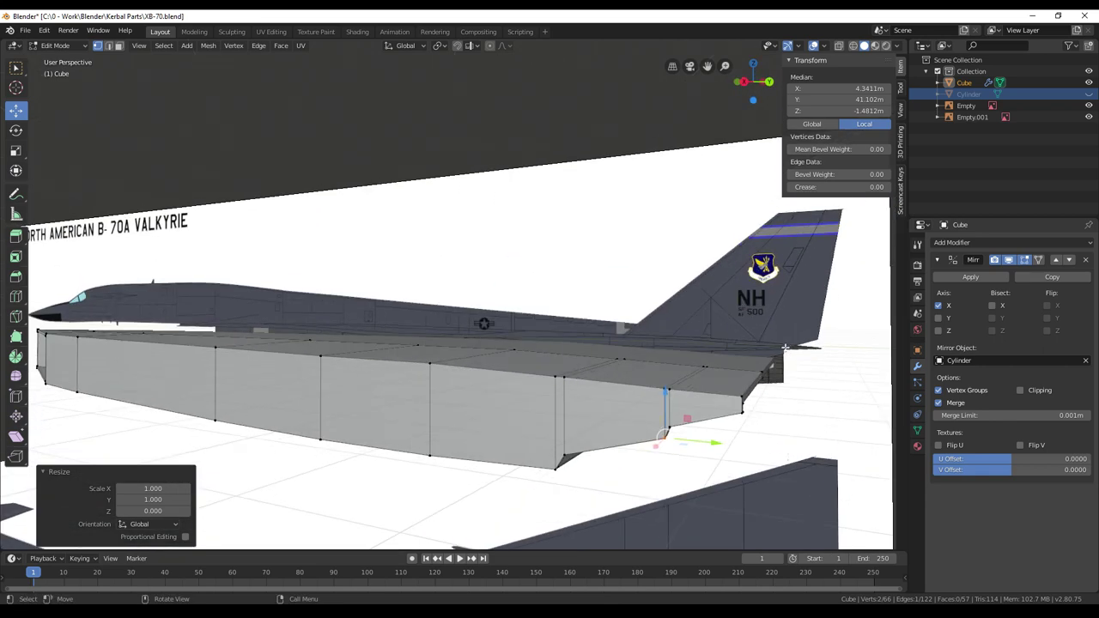
pyautogui.scroll(-3, 790, 348)
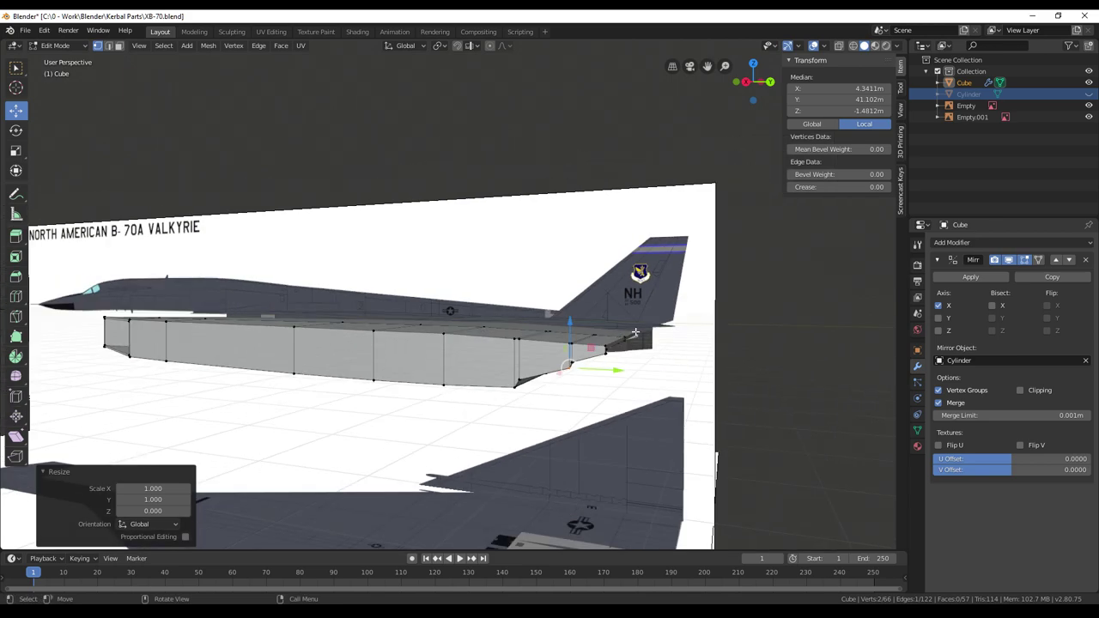
pyautogui.moveTo(390, 335); pyautogui.dragTo(356, 340, button='middle')
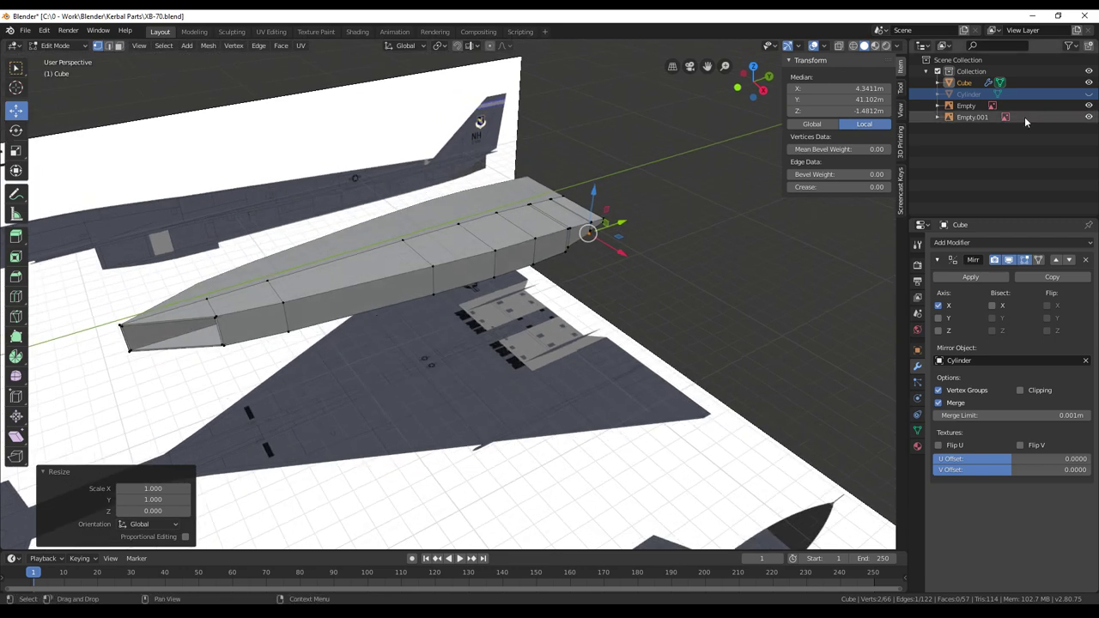
pyautogui.click(1088, 94)
pyautogui.moveTo(425, 360); pyautogui.dragTo(496, 368, button='middle')
pyautogui.scroll(-4, 451, 368)
pyautogui.press('Tab')
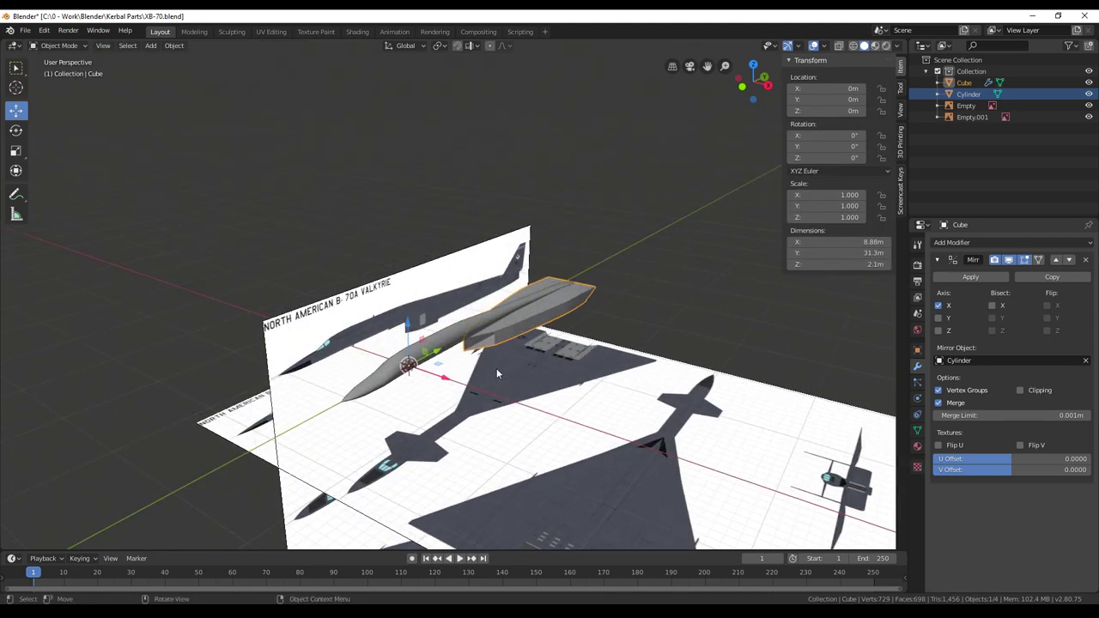
# Apply smooth shading to the engine box
pyautogui.scroll(3, 496, 368)
pyautogui.keyDown('shift'); pyautogui.moveTo(589, 367); pyautogui.dragTo(437, 360, button='middle'); pyautogui.keyUp('shift')
pyautogui.scroll(3, 437, 360)
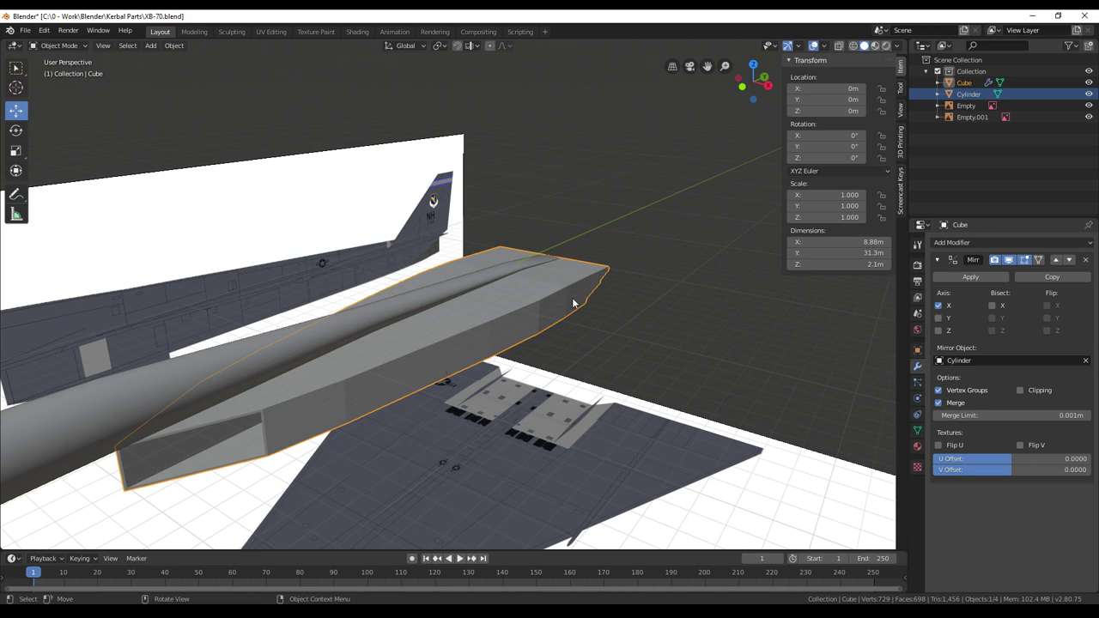
pyautogui.click(968, 84)
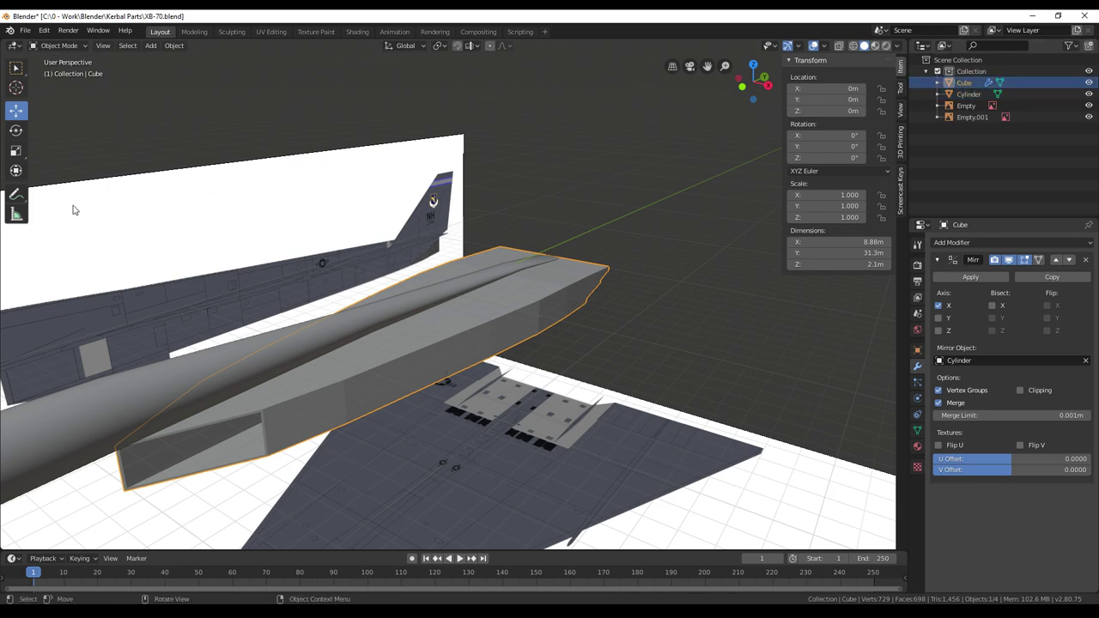
pyautogui.click(178, 45)
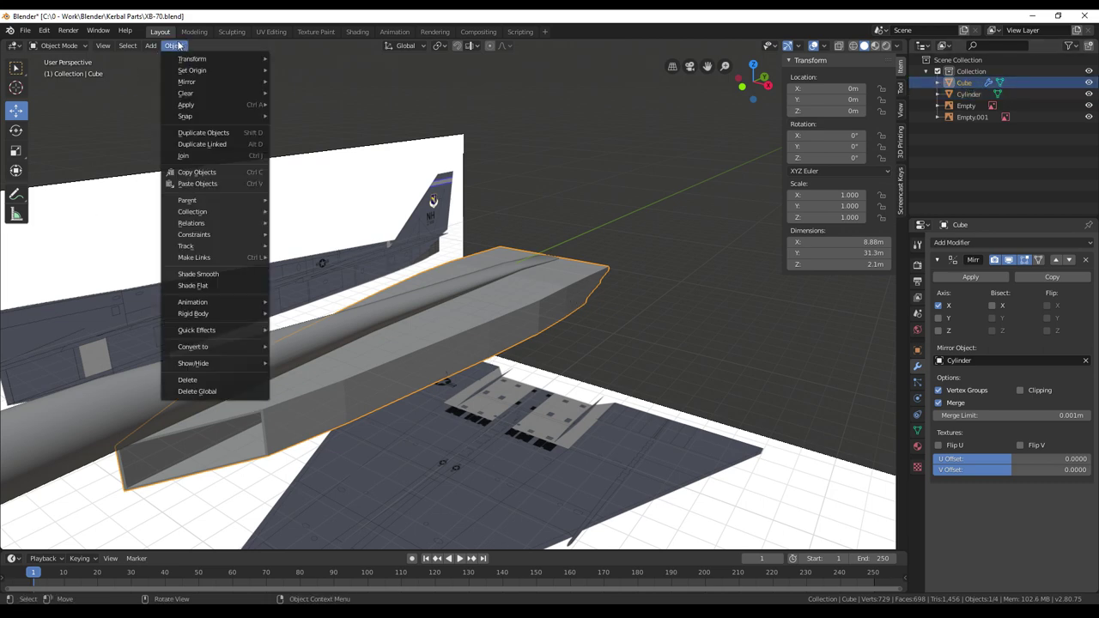
pyautogui.click(206, 273)
pyautogui.moveTo(408, 325)
pyautogui.mouseDown(button='middle')
pyautogui.moveTo(526, 358)
pyautogui.moveTo(537, 340)
pyautogui.moveTo(559, 351)
pyautogui.moveTo(540, 304)
pyautogui.moveTo(534, 336)
pyautogui.mouseUp(button='middle')
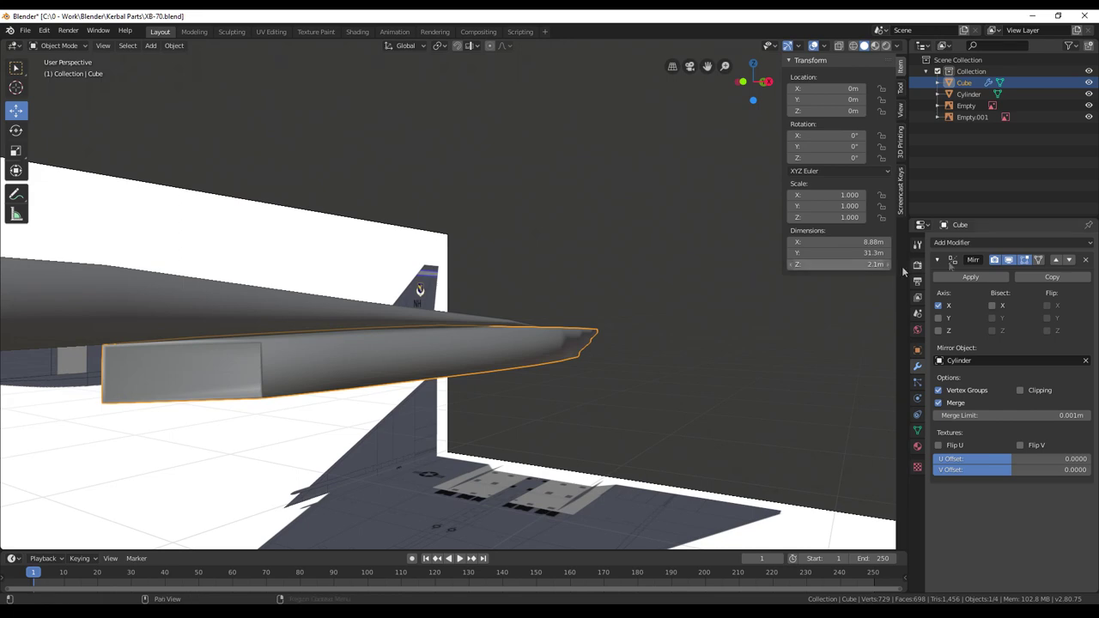
# Add an Edge Split modifier to the engine box and set its split angle to 80°
pyautogui.click(1018, 242)
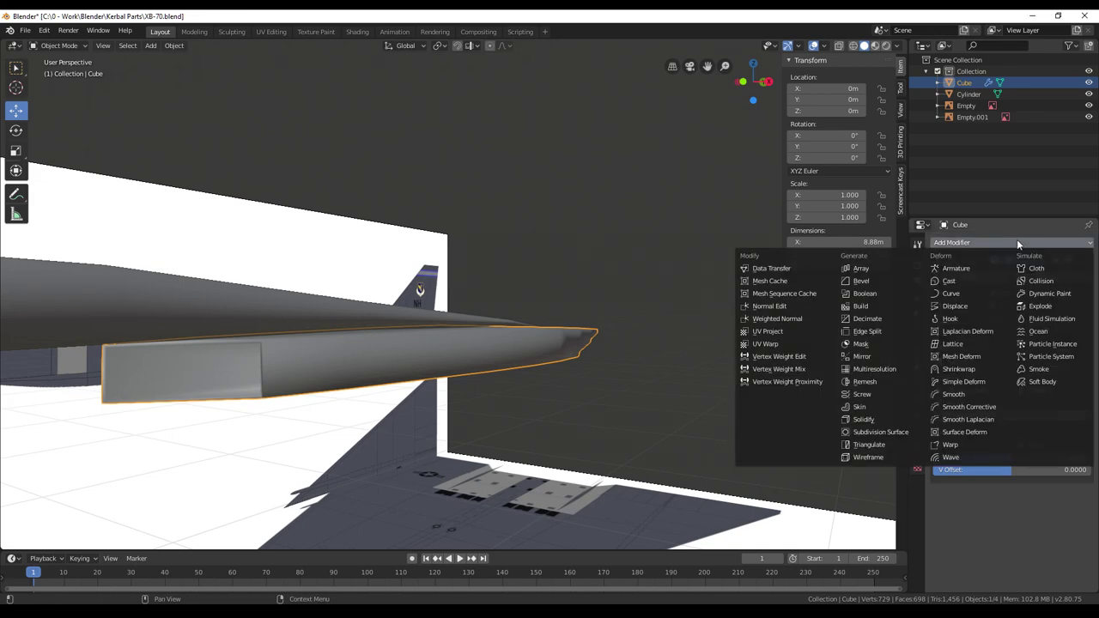
pyautogui.click(880, 333)
pyautogui.moveTo(704, 332)
pyautogui.mouseDown(button='middle')
pyautogui.moveTo(692, 297)
pyautogui.moveTo(726, 314)
pyautogui.moveTo(625, 358)
pyautogui.moveTo(673, 293)
pyautogui.moveTo(702, 307)
pyautogui.moveTo(696, 325)
pyautogui.mouseUp(button='middle')
pyautogui.keyDown('shift'); pyautogui.moveTo(530, 403); pyautogui.dragTo(608, 369, button='middle'); pyautogui.keyUp('shift')
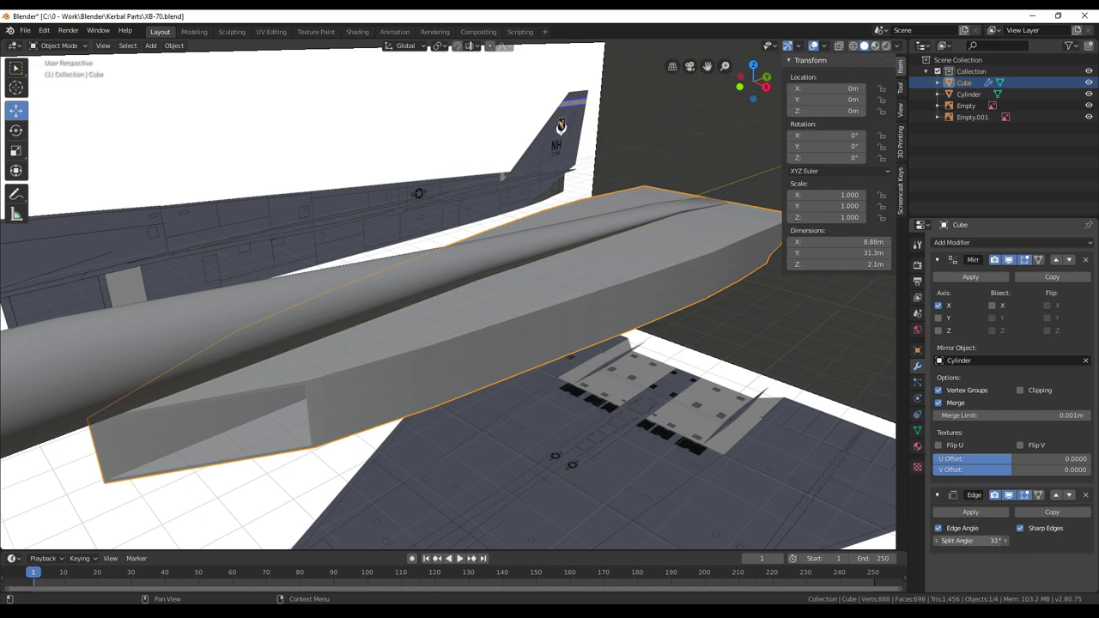
pyautogui.click(983, 540)
pyautogui.write('80')
pyautogui.press('Return')
pyautogui.moveTo(706, 478); pyautogui.dragTo(634, 361, button='middle')
pyautogui.moveTo(638, 374); pyautogui.dragTo(601, 304, button='middle')
pyautogui.moveTo(517, 331)
pyautogui.mouseDown(button='middle')
pyautogui.moveTo(581, 356)
pyautogui.moveTo(429, 339)
pyautogui.moveTo(499, 336)
pyautogui.mouseUp(button='middle')
pyautogui.scroll(-1, 494, 333)
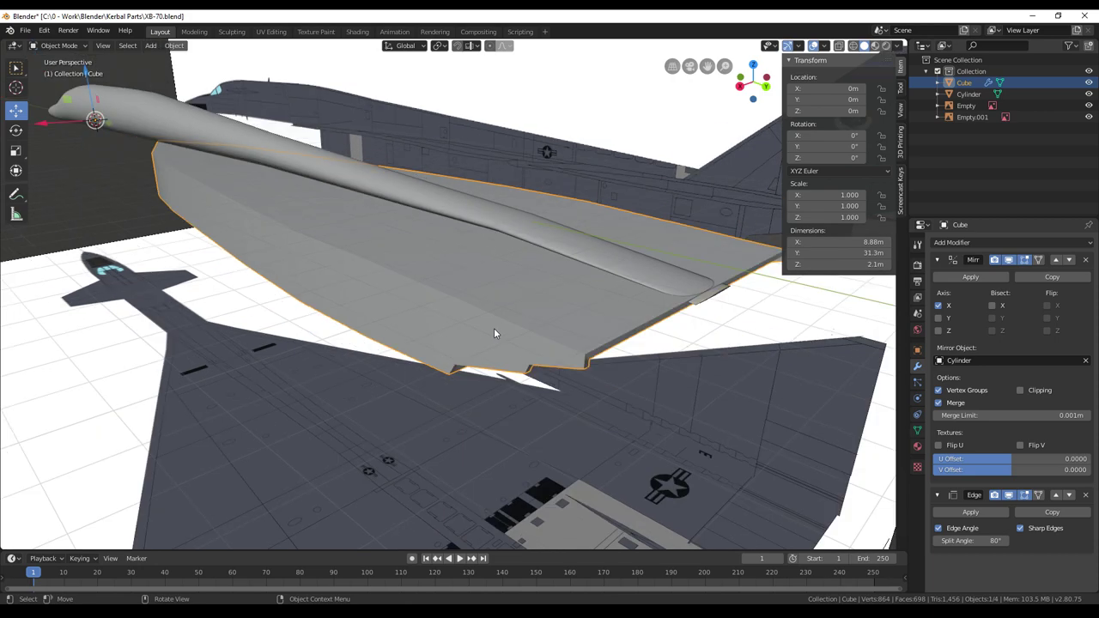
# Lower the engine box's top rear edge about 0.033 m along Z beneath the fuselage tail, and return to Object Mode
pyautogui.moveTo(620, 352); pyautogui.dragTo(639, 279, button='middle')
pyautogui.scroll(3, 508, 371)
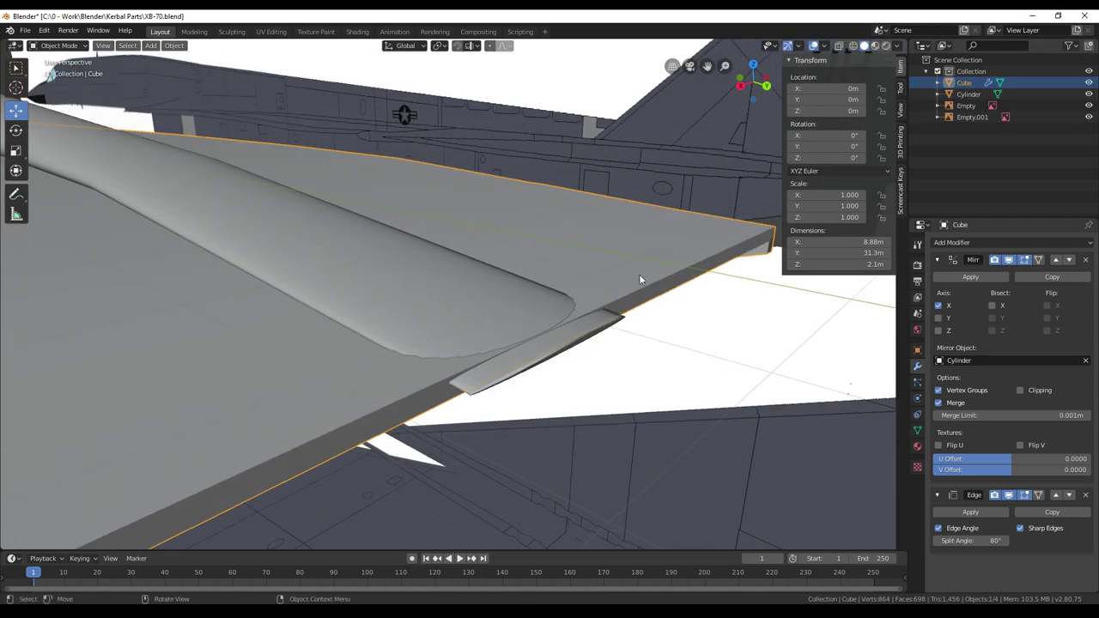
pyautogui.moveTo(563, 350); pyautogui.dragTo(369, 363, button='middle')
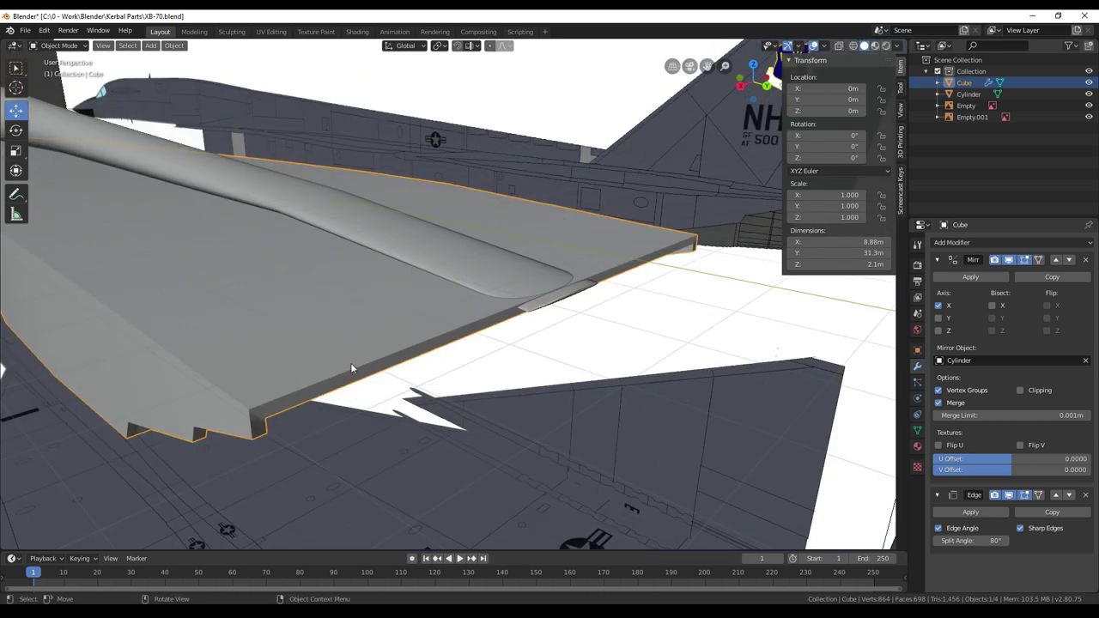
pyautogui.press('Tab')
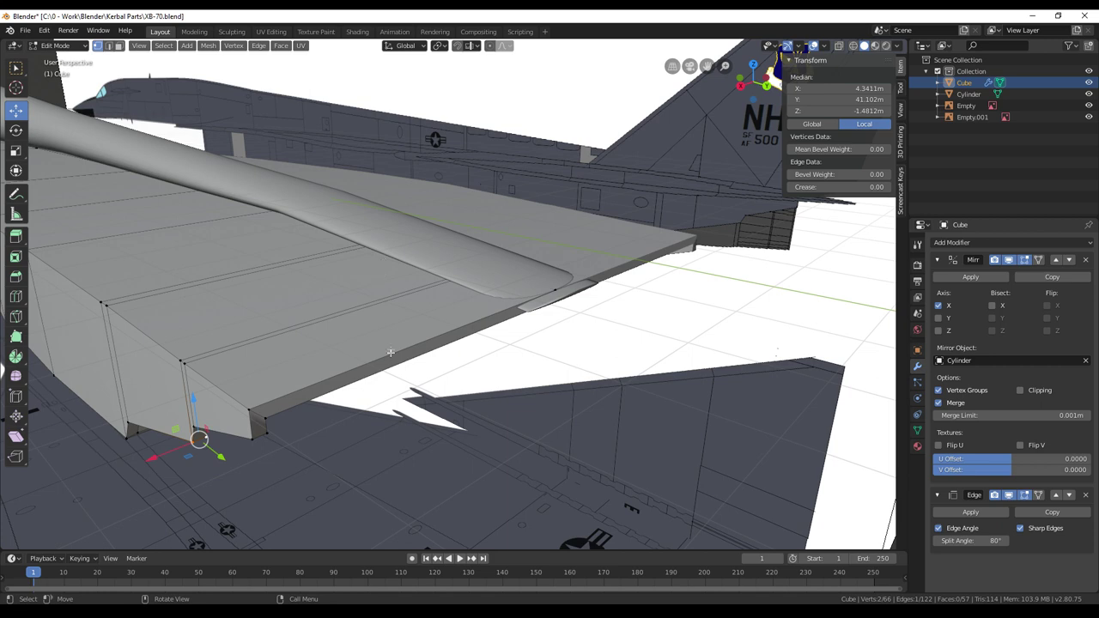
pyautogui.click(109, 46)
pyautogui.rightClick(389, 349)
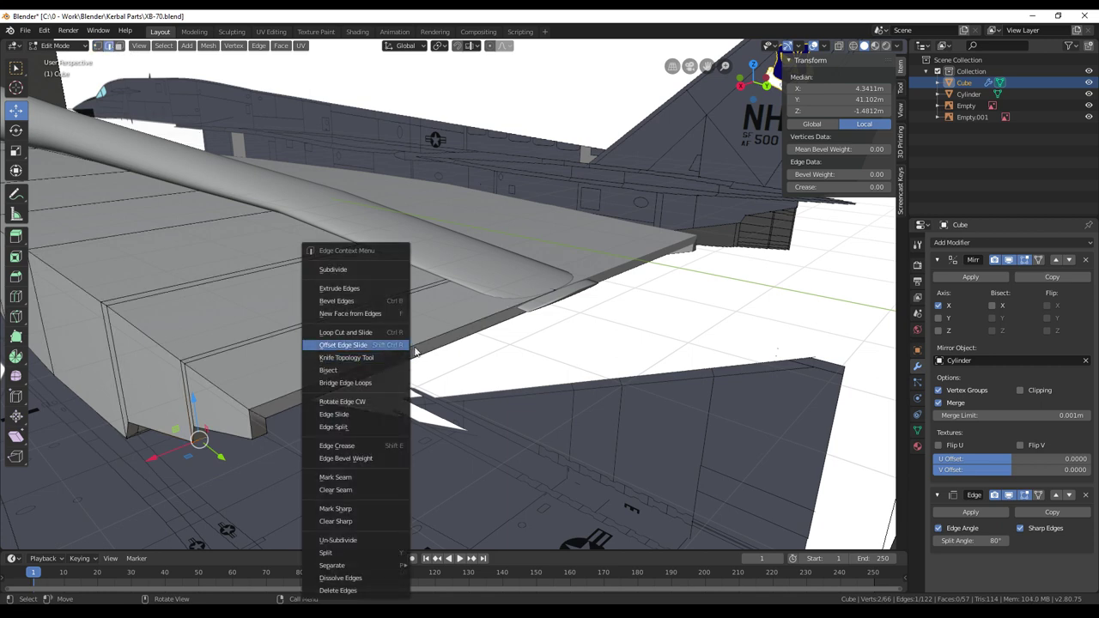
pyautogui.click(419, 347)
pyautogui.click(419, 343)
pyautogui.press('g')
pyautogui.press('z')
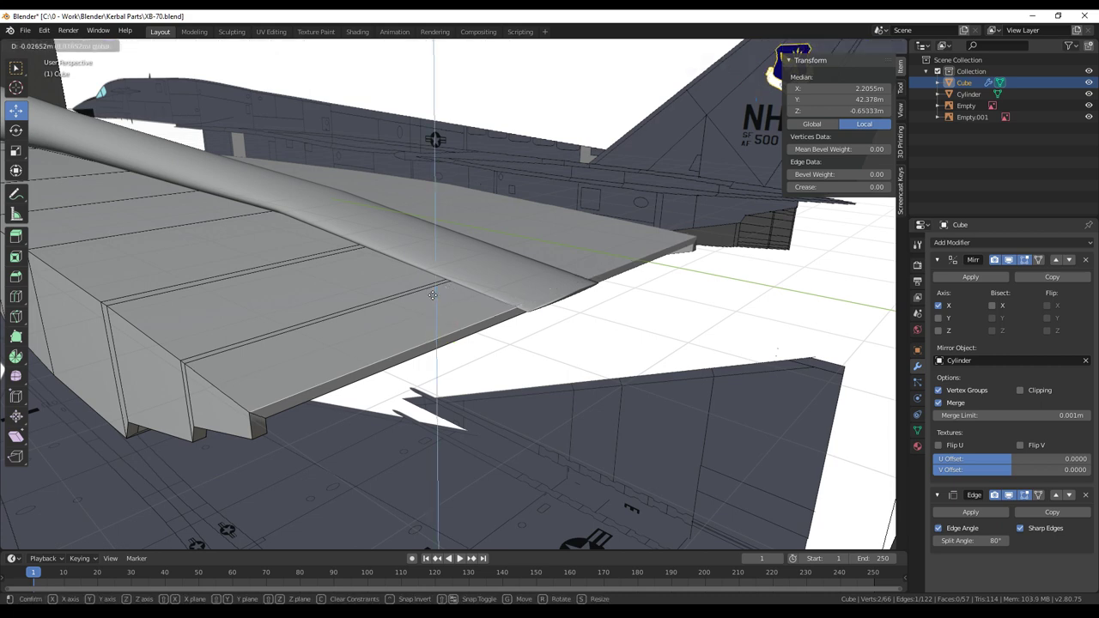
pyautogui.click(434, 296)
pyautogui.moveTo(531, 297); pyautogui.dragTo(548, 291, button='middle')
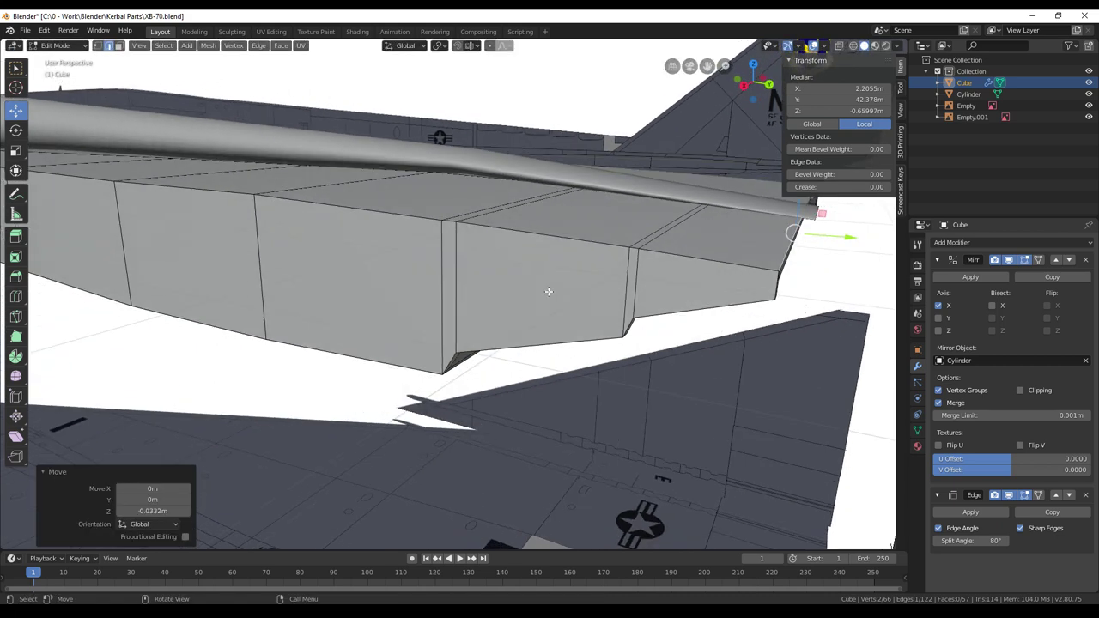
pyautogui.scroll(-3, 549, 292)
pyautogui.moveTo(464, 292); pyautogui.dragTo(501, 287, button='middle')
pyautogui.keyDown('shift'); pyautogui.moveTo(376, 292); pyautogui.dragTo(427, 300, button='middle'); pyautogui.keyUp('shift')
pyautogui.scroll(-3, 484, 314)
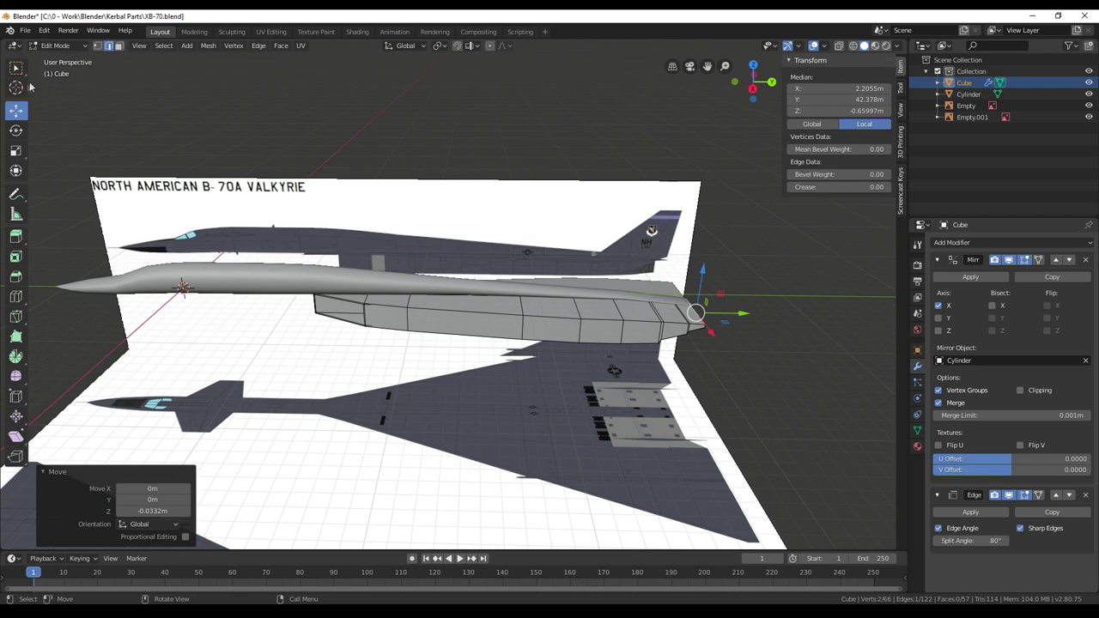
pyautogui.press('Tab')
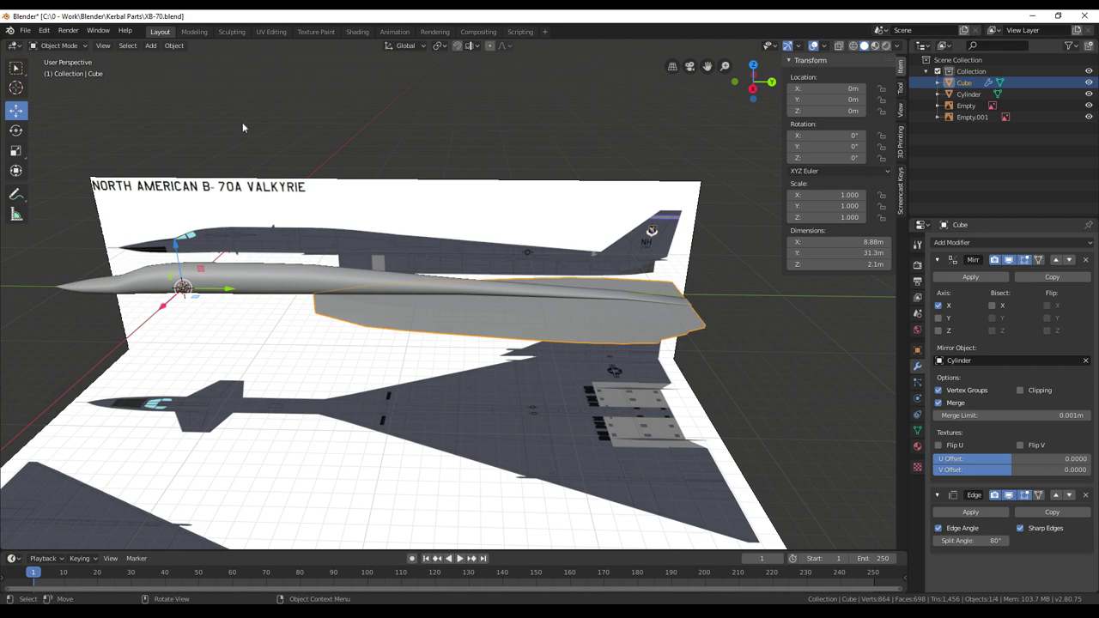
# Examine the fuselage and engine box together against the side and top blueprints from several angles
pyautogui.moveTo(278, 175); pyautogui.dragTo(300, 176, button='middle')
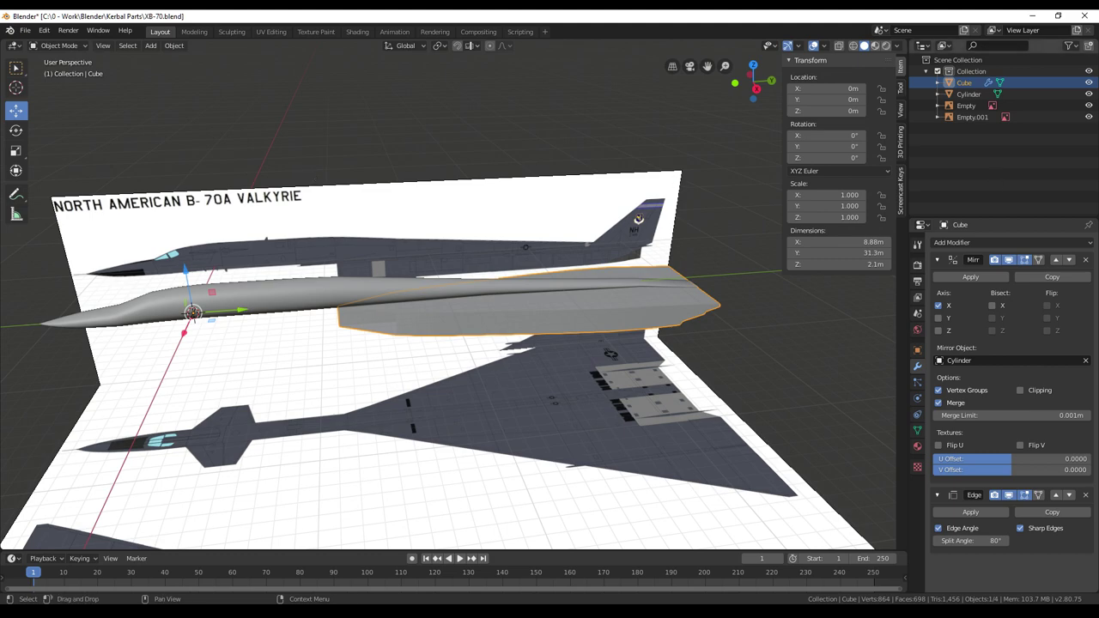
pyautogui.moveTo(577, 242); pyautogui.dragTo(603, 250, button='middle')
pyautogui.keyDown('shift'); pyautogui.moveTo(583, 286); pyautogui.dragTo(617, 281, button='middle'); pyautogui.keyUp('shift')
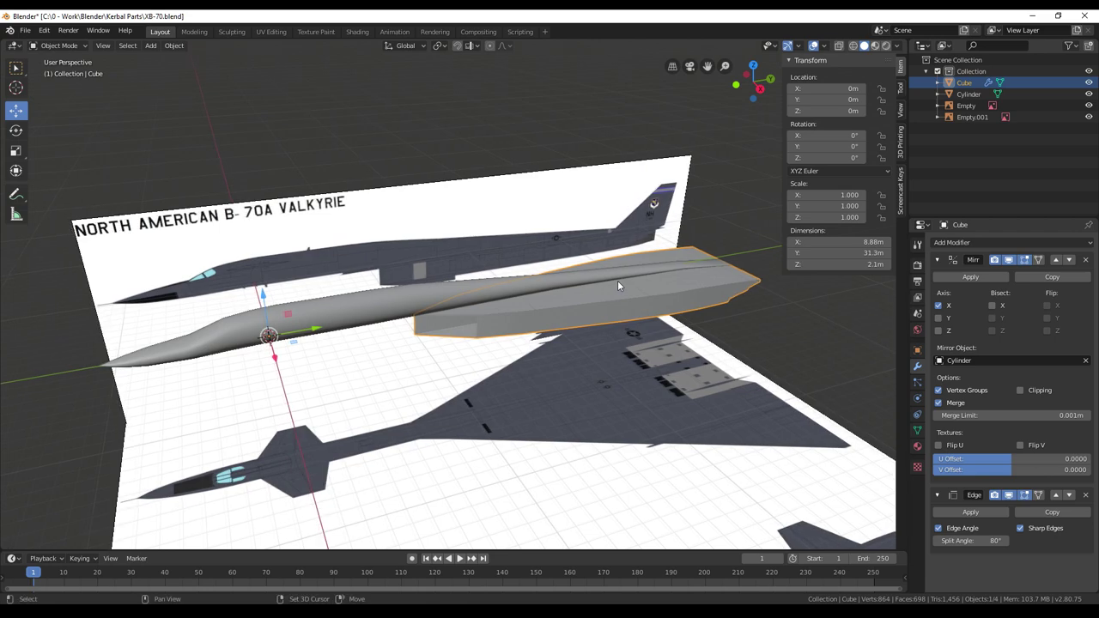
pyautogui.scroll(1, 619, 283)
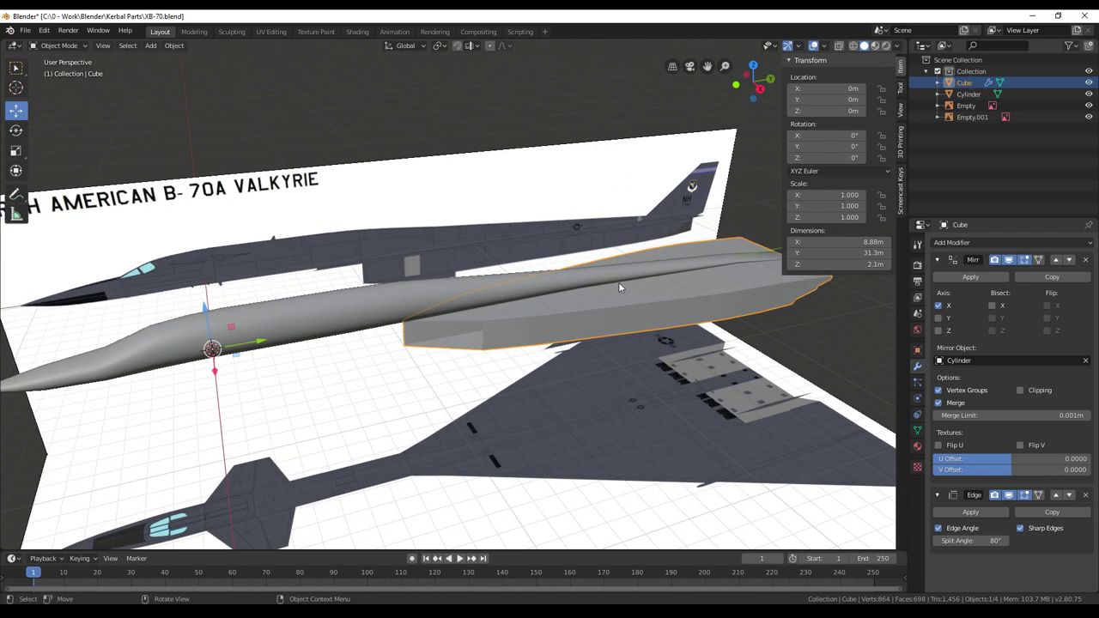
pyautogui.moveTo(611, 325); pyautogui.dragTo(626, 315, button='middle')
pyautogui.scroll(1, 626, 315)
pyautogui.scroll(-1, 626, 316)
pyautogui.scroll(-2, 626, 316)
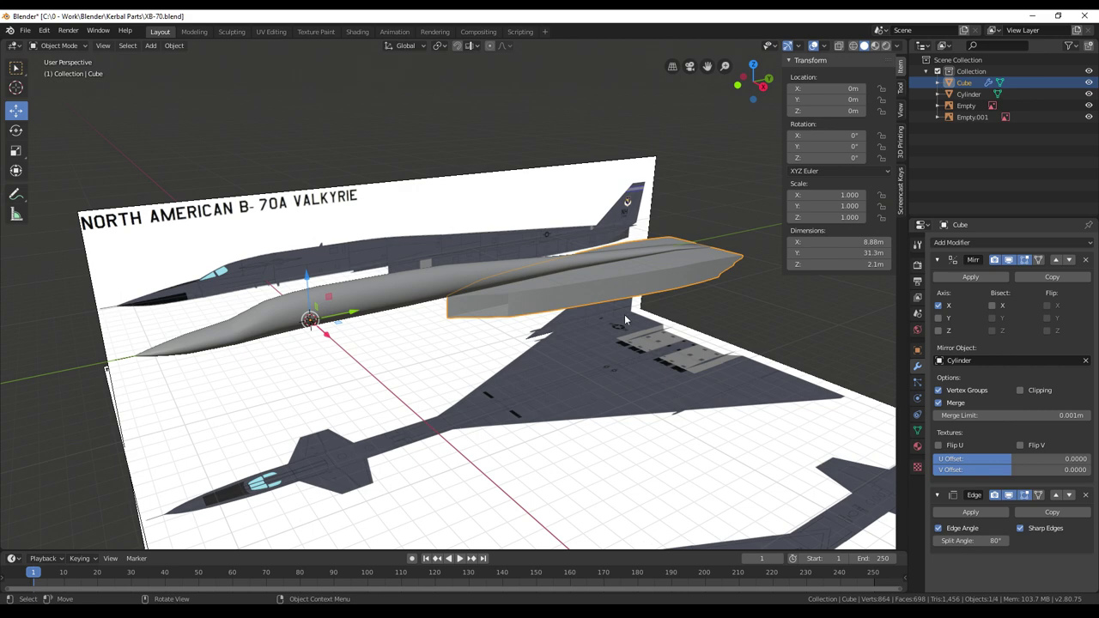
pyautogui.moveTo(624, 313); pyautogui.dragTo(627, 324, button='middle')
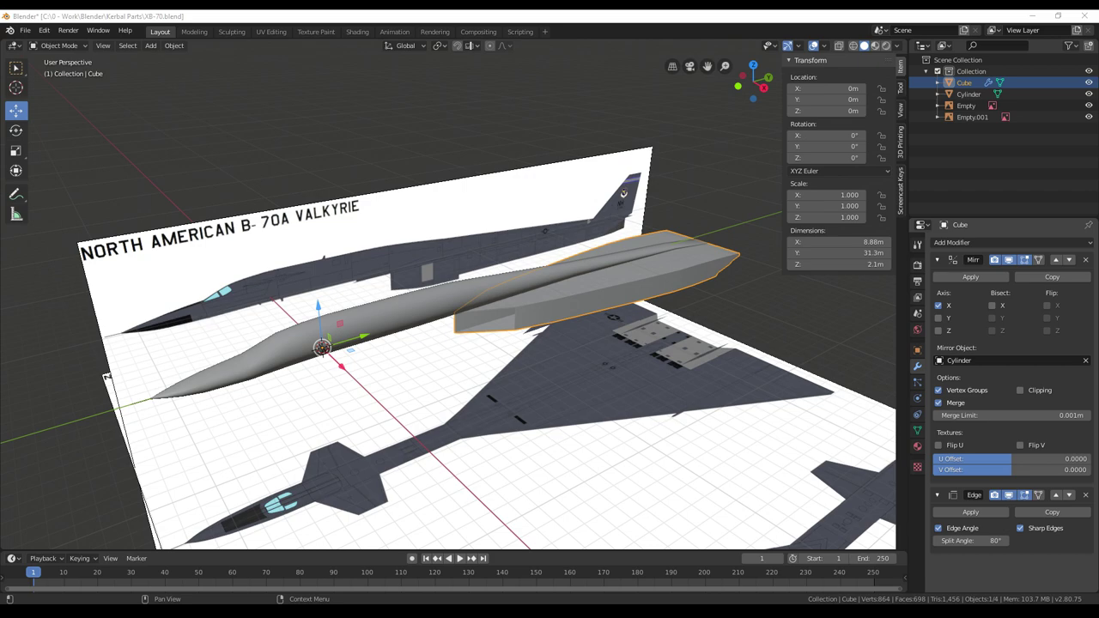
pyautogui.moveTo(515, 221); pyautogui.dragTo(589, 230, button='middle')
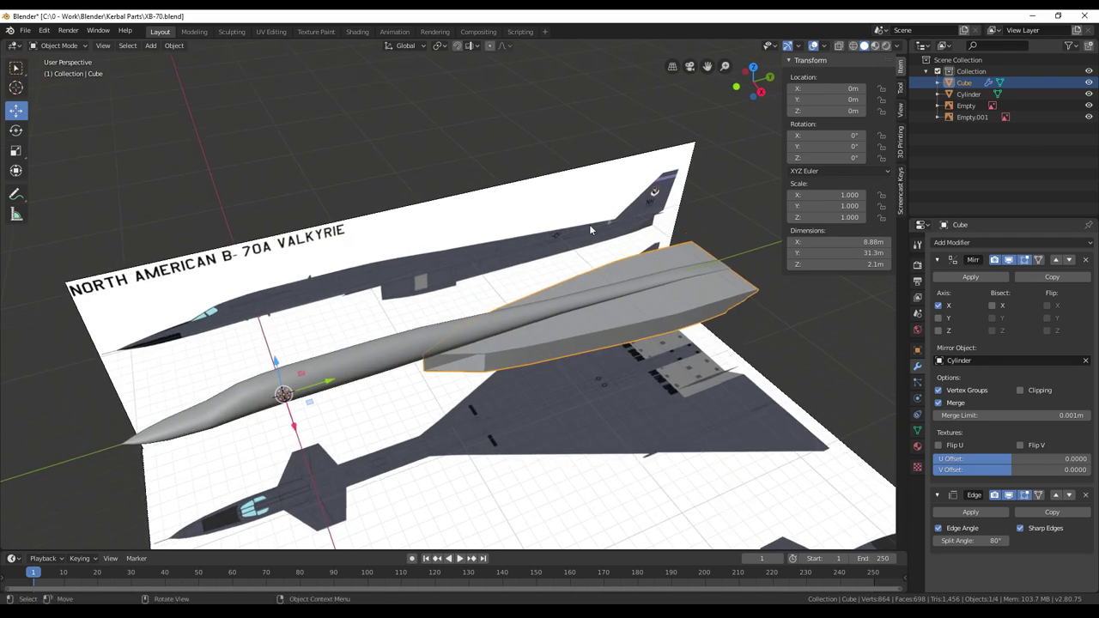
# Rename the fuselage cylinder object as Body
pyautogui.click(968, 95)
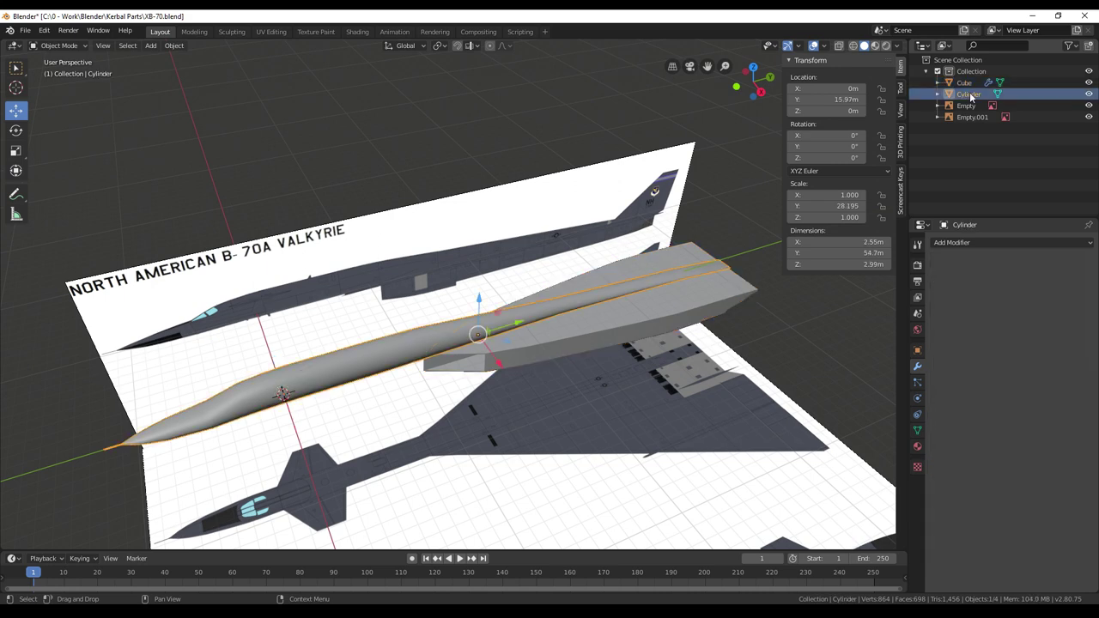
pyautogui.doubleClick(969, 94)
pyautogui.write('Bo')
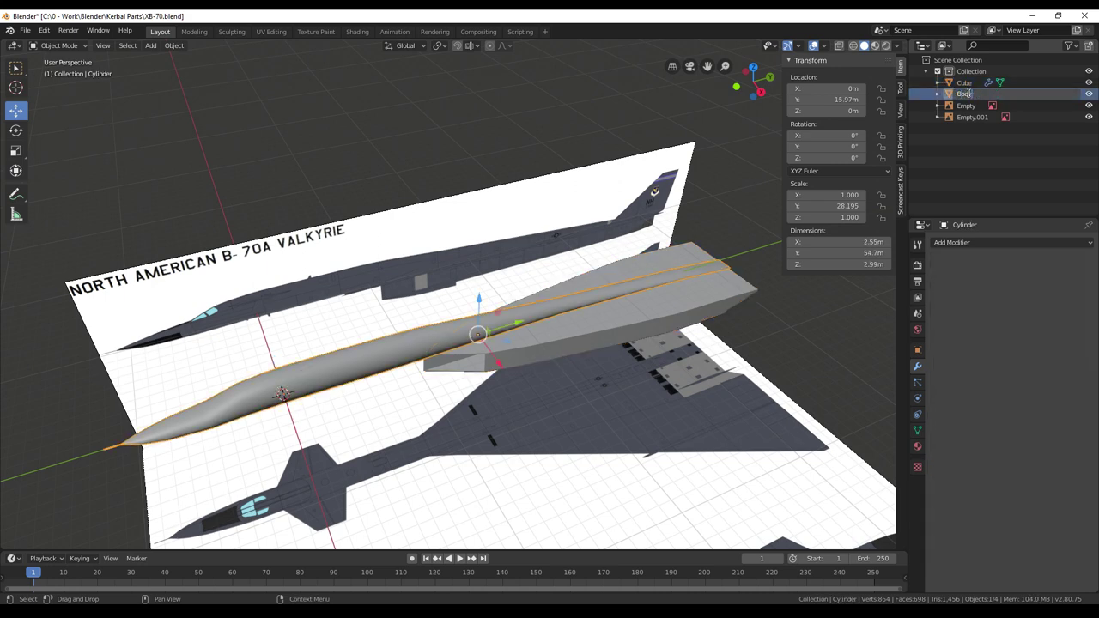
pyautogui.write('dy')
pyautogui.press('Return')
# Rename the engine box's Cube object as EngineNacelle
pyautogui.doubleClick(969, 95)
pyautogui.write('EngineNacelle')
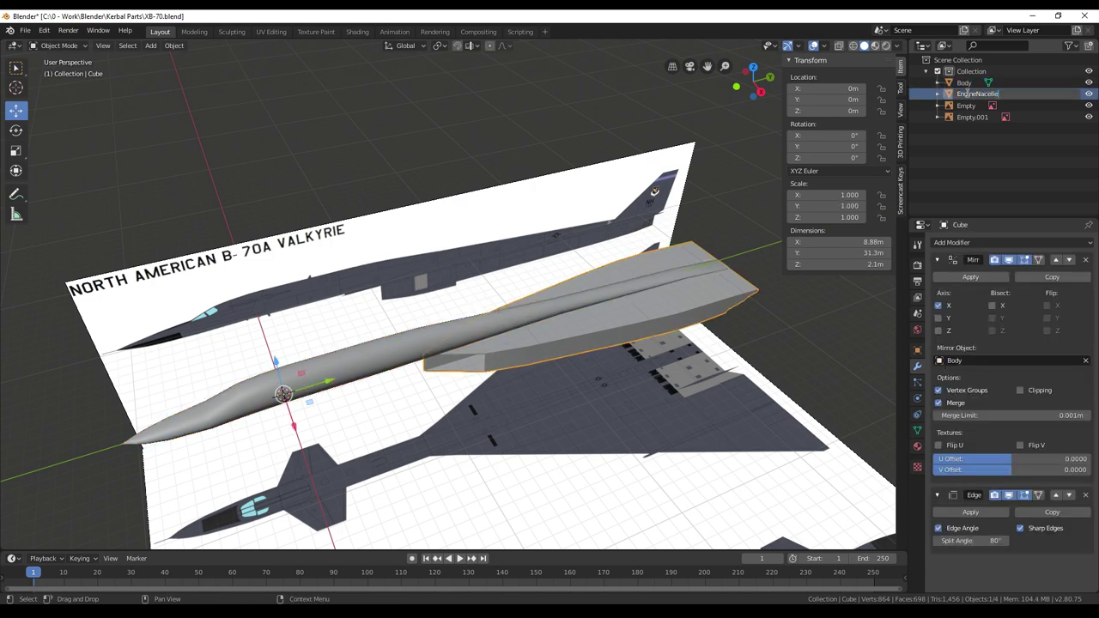
pyautogui.press('Return')
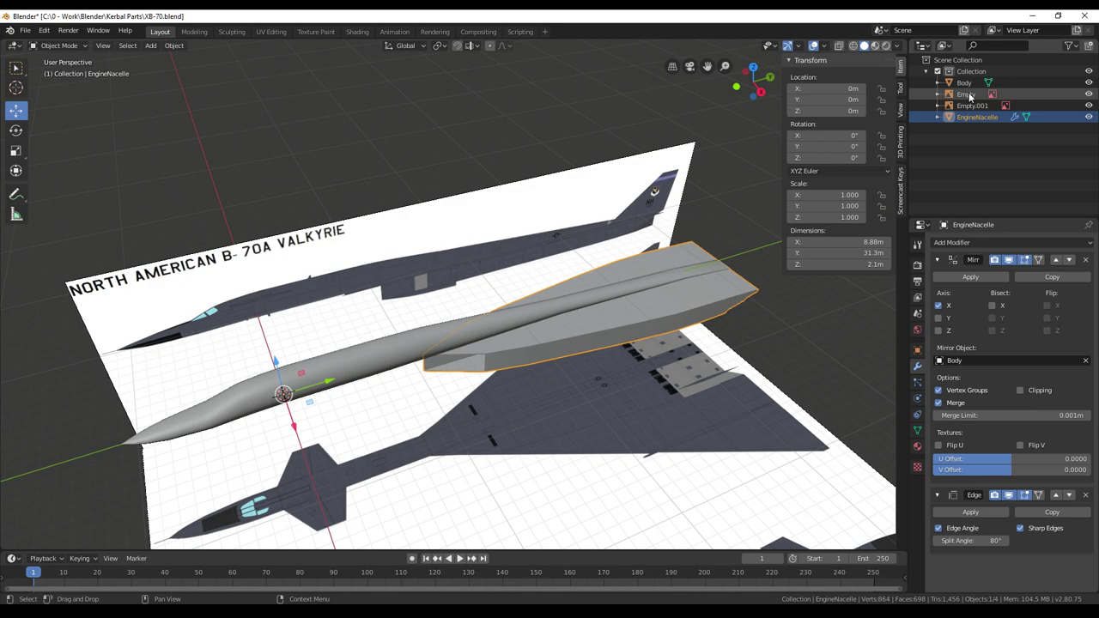
# Add a new 2 m mesh cube at the world origin as a separate object
pyautogui.moveTo(627, 330); pyautogui.dragTo(623, 286, button='middle')
pyautogui.moveTo(436, 221); pyautogui.dragTo(393, 283, button='middle')
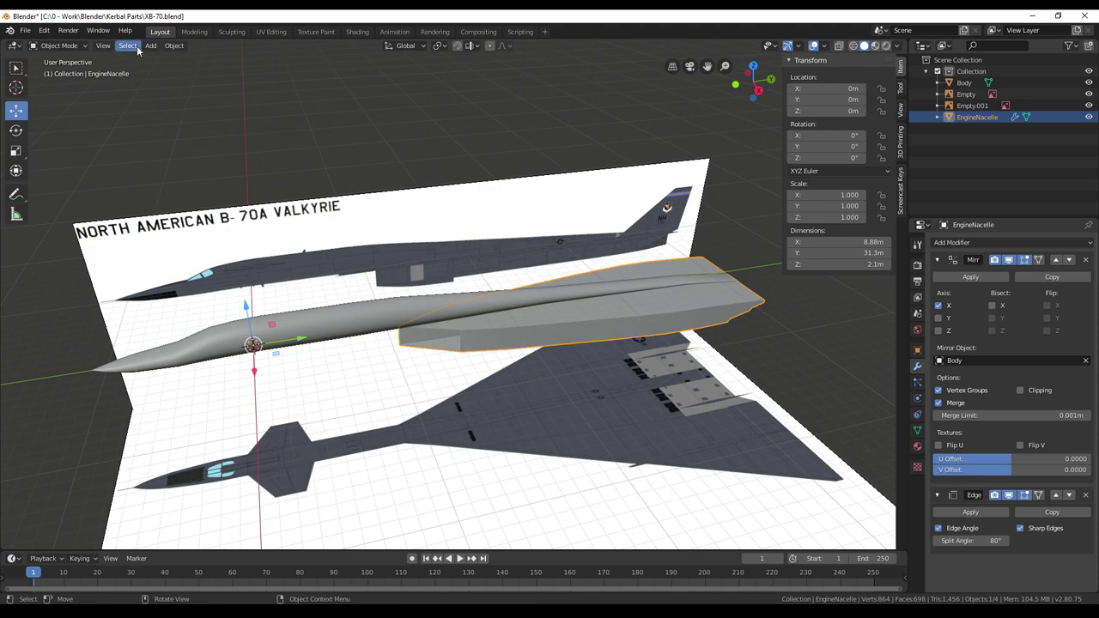
pyautogui.click(150, 45)
pyautogui.moveTo(171, 59)
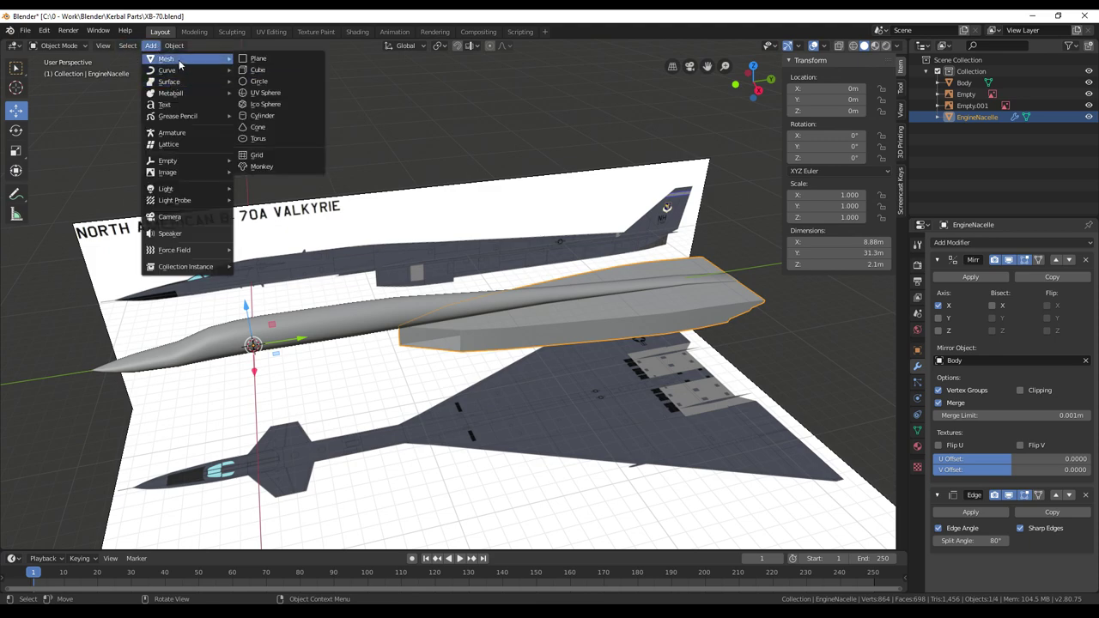
pyautogui.click(275, 71)
pyautogui.moveTo(275, 70); pyautogui.dragTo(423, 197, button='middle')
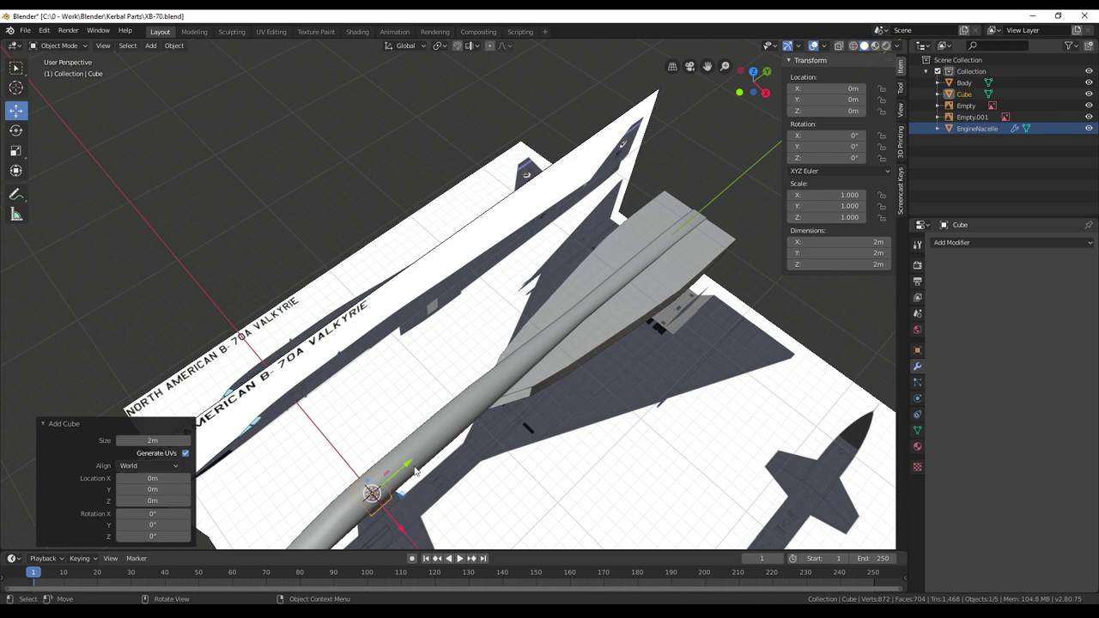
# Move the new cube about 10.6 m along the Y axis, towards the rear of the aircraft
pyautogui.moveTo(412, 468); pyautogui.dragTo(496, 342, button='middle')
pyautogui.moveTo(418, 370); pyautogui.dragTo(520, 294)
pyautogui.moveTo(520, 295); pyautogui.dragTo(395, 258, button='middle')
pyautogui.scroll(1, 383, 309)
pyautogui.scroll(-4, 394, 257)
# Stretch the cube along the Y axis to a length of about 30.7 m
pyautogui.press('s')
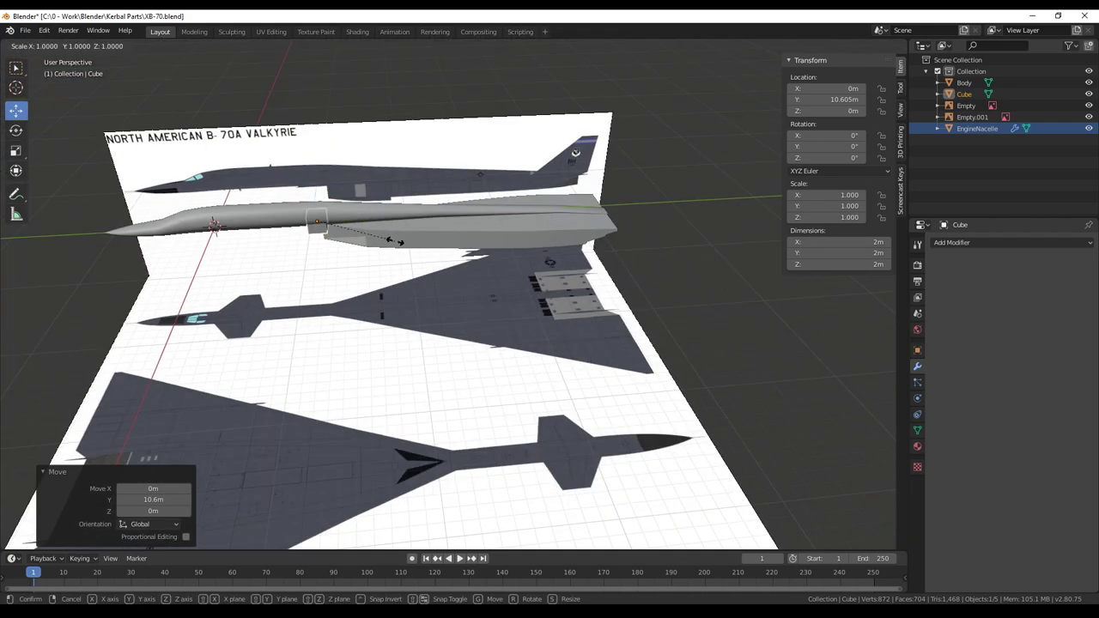
pyautogui.press('y')
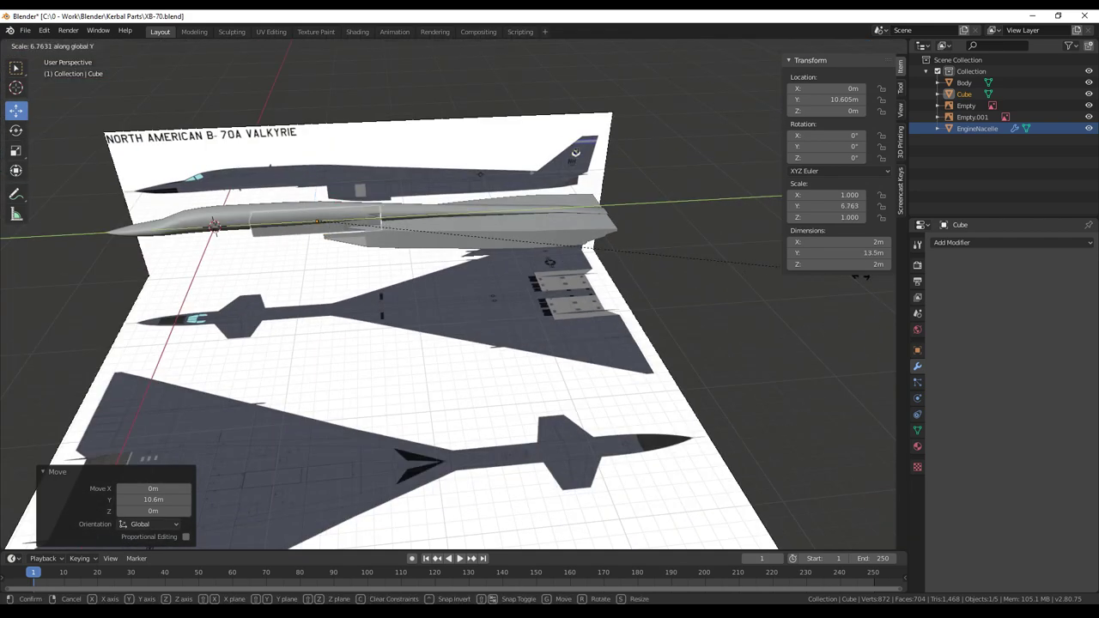
pyautogui.click(364, 301)
pyautogui.press('s')
pyautogui.press('y')
pyautogui.click(469, 239)
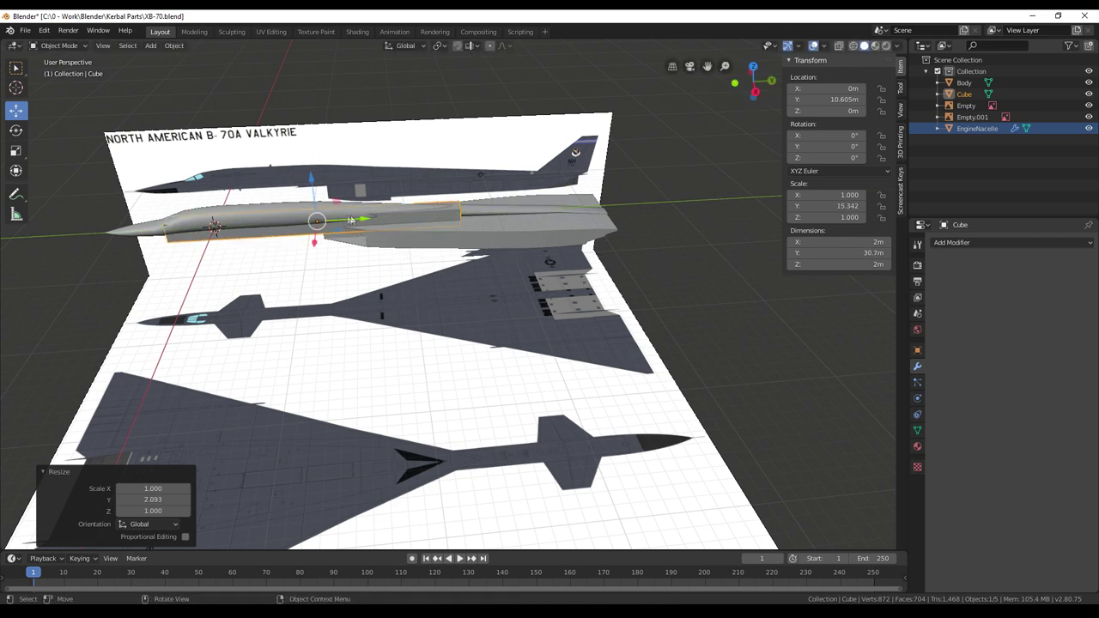
# Shift the stretched cube backwards along Y to about 28.25 m, aligning its rear end with the wing in the side blueprint
pyautogui.press('g')
pyautogui.press('y')
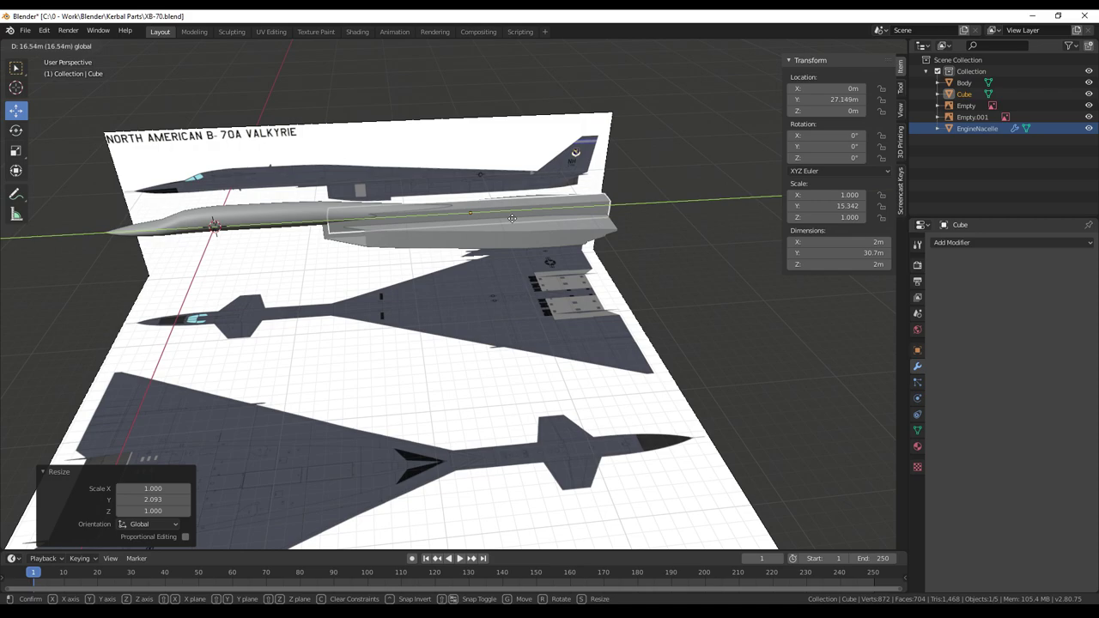
pyautogui.click(512, 218)
pyautogui.moveTo(512, 218); pyautogui.dragTo(427, 328, button='middle')
pyautogui.press('KP_5')
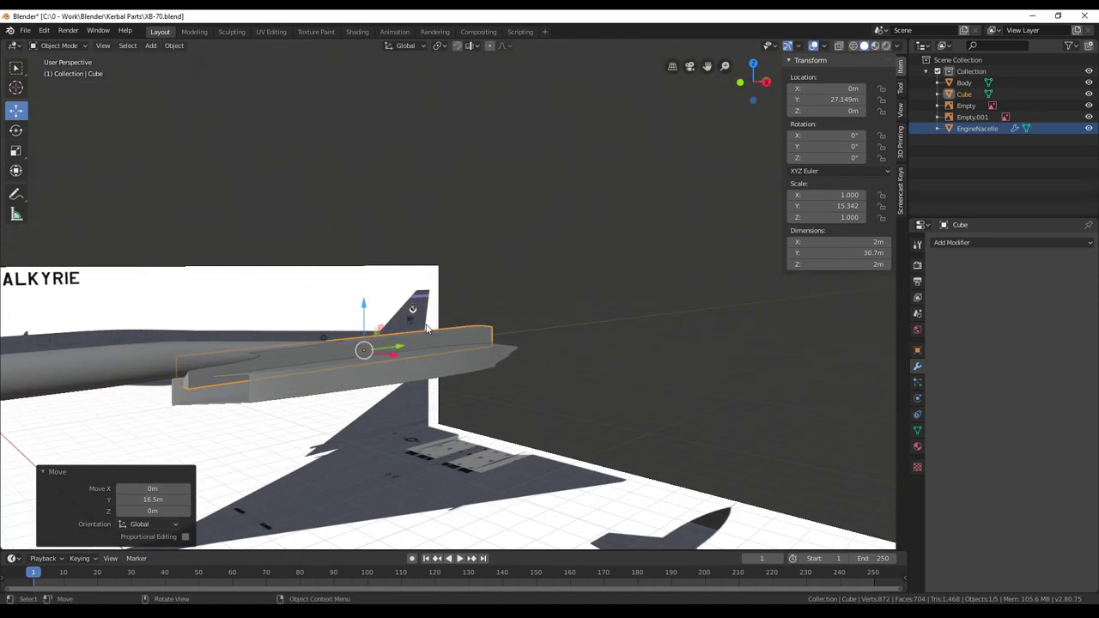
pyautogui.press('KP_3')
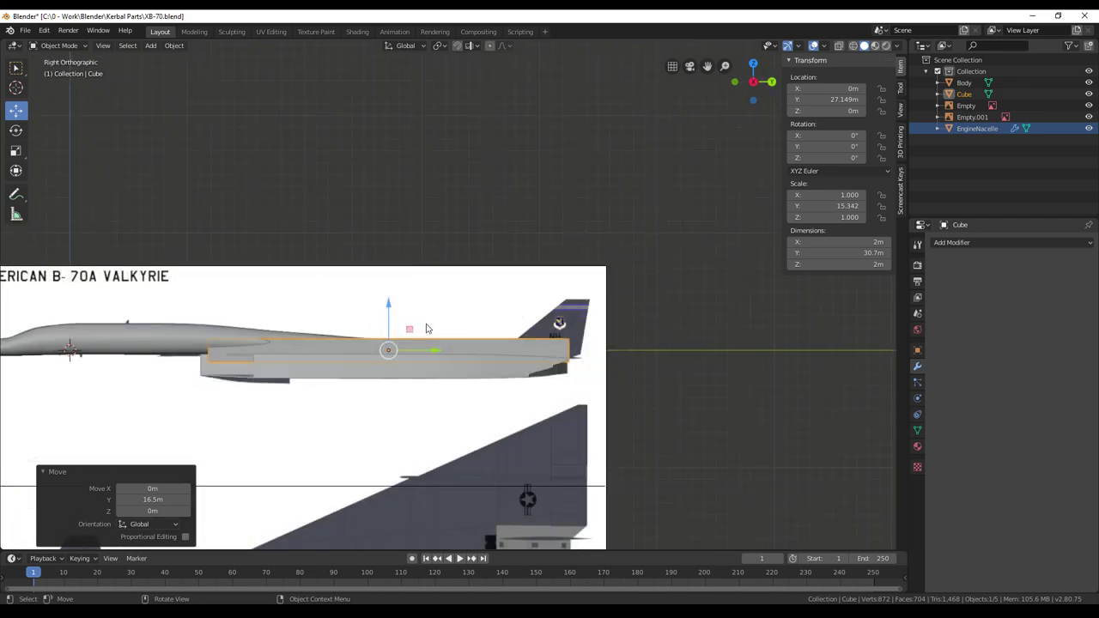
pyautogui.scroll(3, 371, 360)
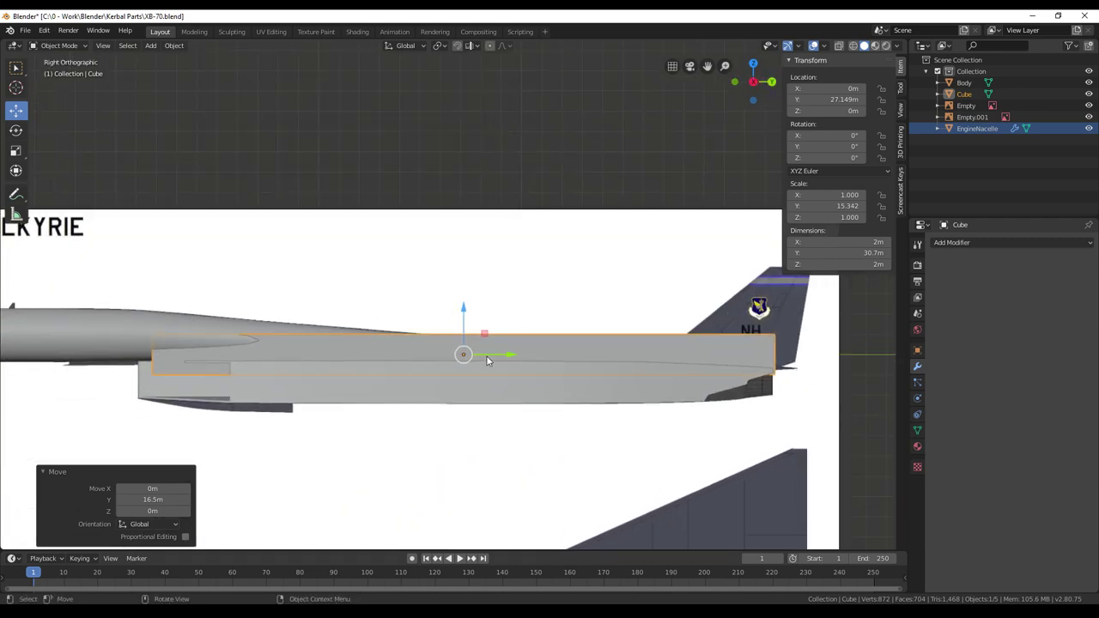
pyautogui.moveTo(507, 355); pyautogui.dragTo(530, 351)
# Hide the Body and EngineNacelle objects, keep the Cube visible, and enter Edit Mode on it
pyautogui.scroll(4, 386, 333)
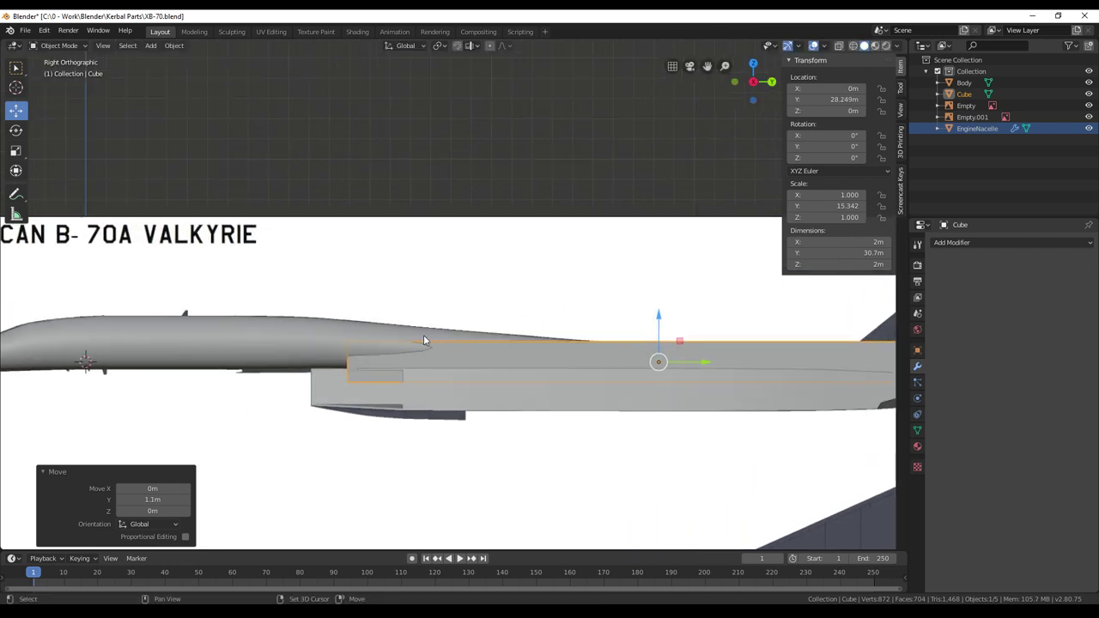
pyautogui.click(1089, 94)
pyautogui.click(1088, 82)
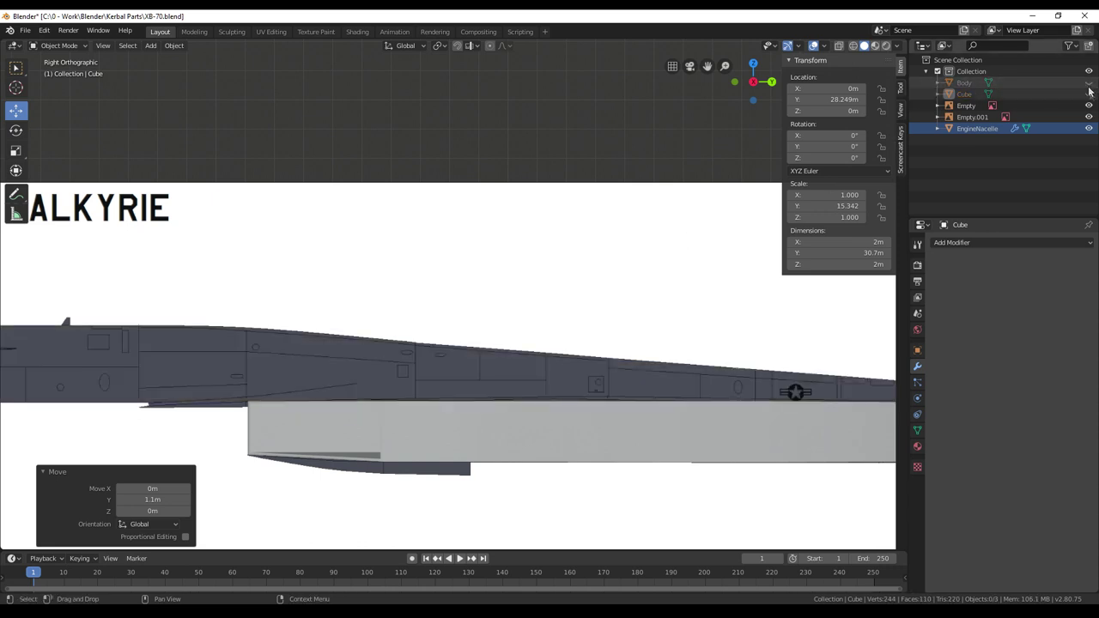
pyautogui.click(1090, 94)
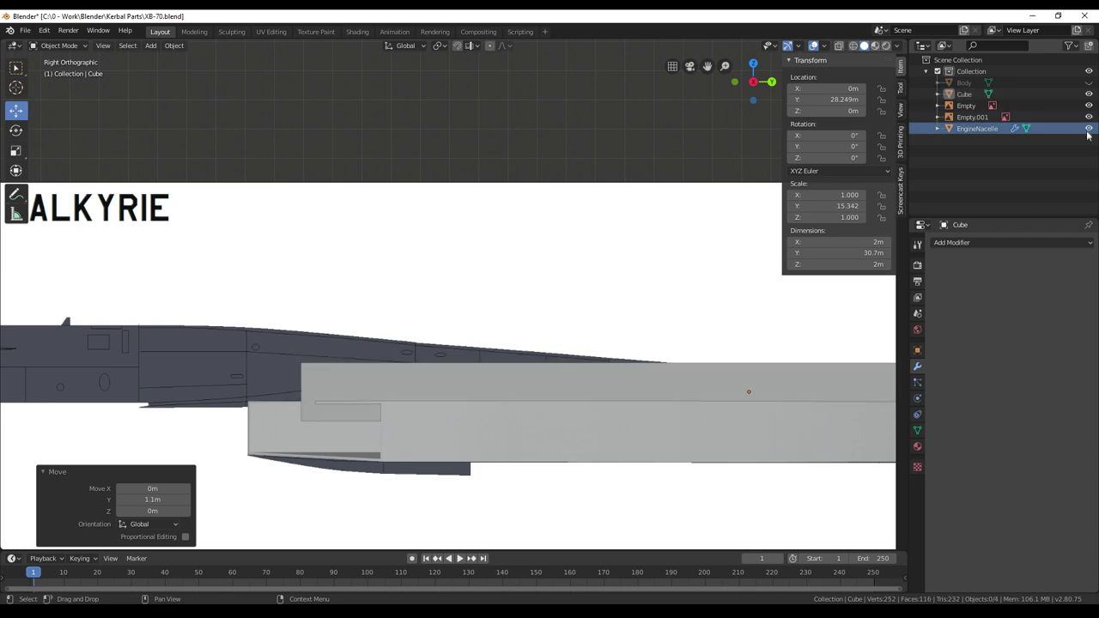
pyautogui.click(1088, 128)
pyautogui.keyDown('shift'); pyautogui.moveTo(387, 297); pyautogui.dragTo(398, 226, button='middle'); pyautogui.keyUp('shift')
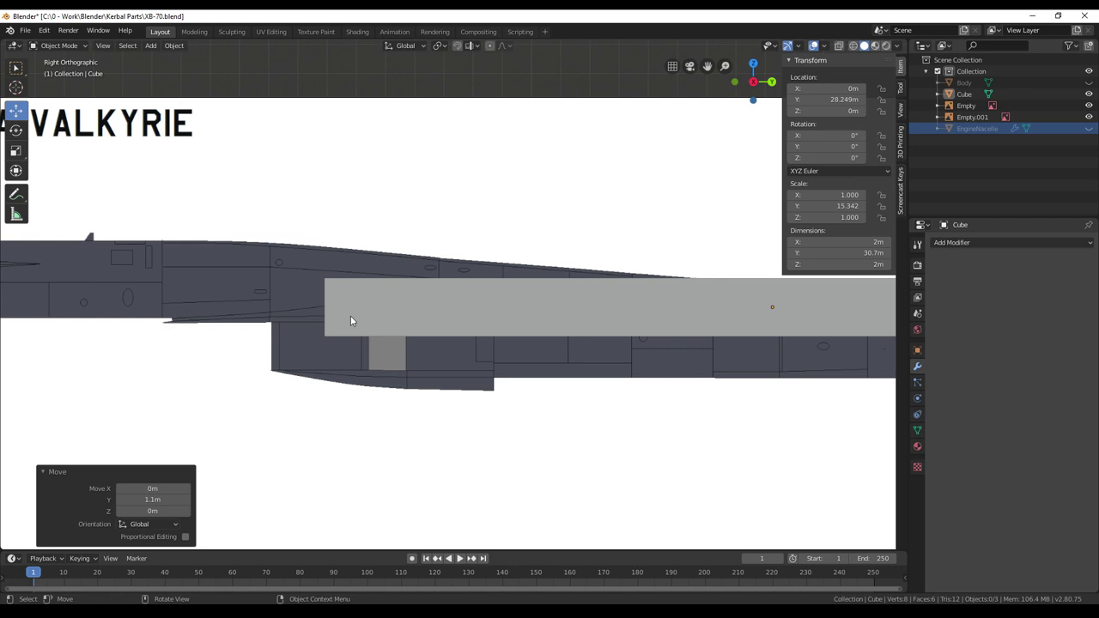
pyautogui.press('Tab')
# Try moving the two visible front vertices of the cube about 5.53 m forward along Y
pyautogui.hotkey('alt', 'a')
pyautogui.press('c')
pyautogui.moveTo(316, 282); pyautogui.dragTo(319, 349)
pyautogui.press('Escape')
pyautogui.press('3')
pyautogui.press('1')
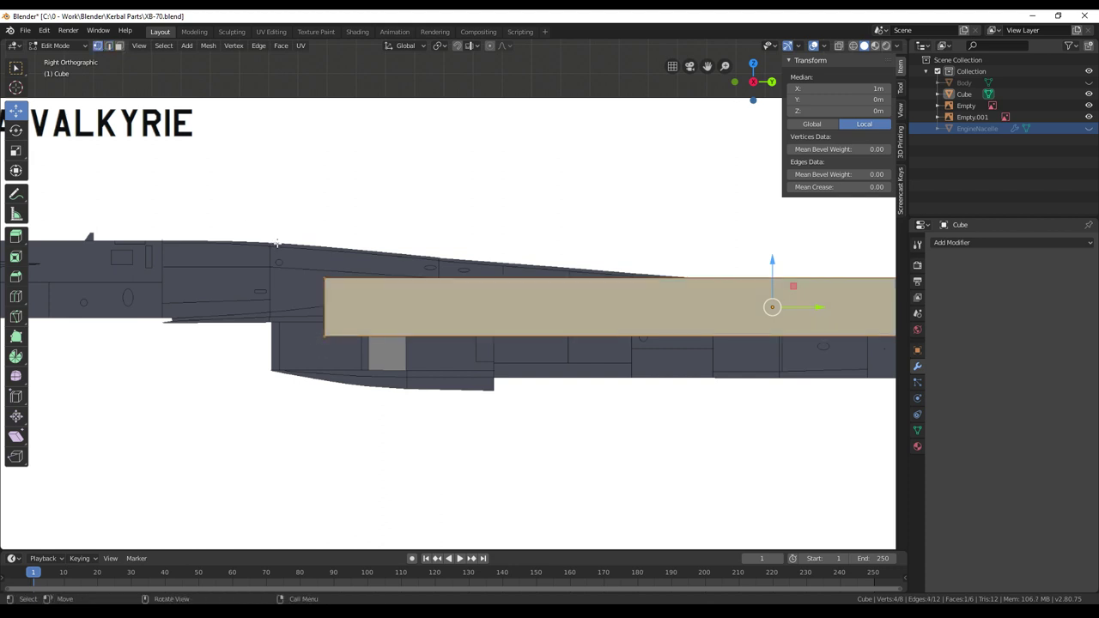
pyautogui.hotkey('alt', 'a')
pyautogui.press('c')
pyautogui.moveTo(297, 257)
pyautogui.mouseDown()
pyautogui.moveTo(323, 288)
pyautogui.moveTo(321, 358)
pyautogui.mouseUp()
pyautogui.press('Escape')
pyautogui.press('g')
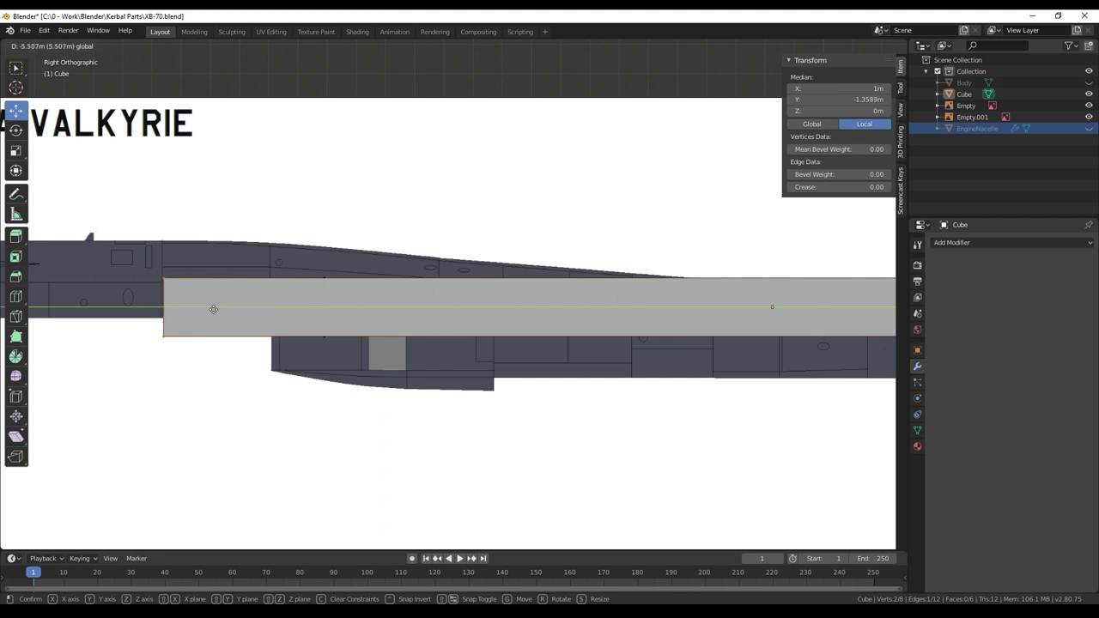
pyautogui.click(213, 309)
# Switch the viewport to wireframe shading so the blueprint shows through the cube
pyautogui.press('z')
pyautogui.press('4')
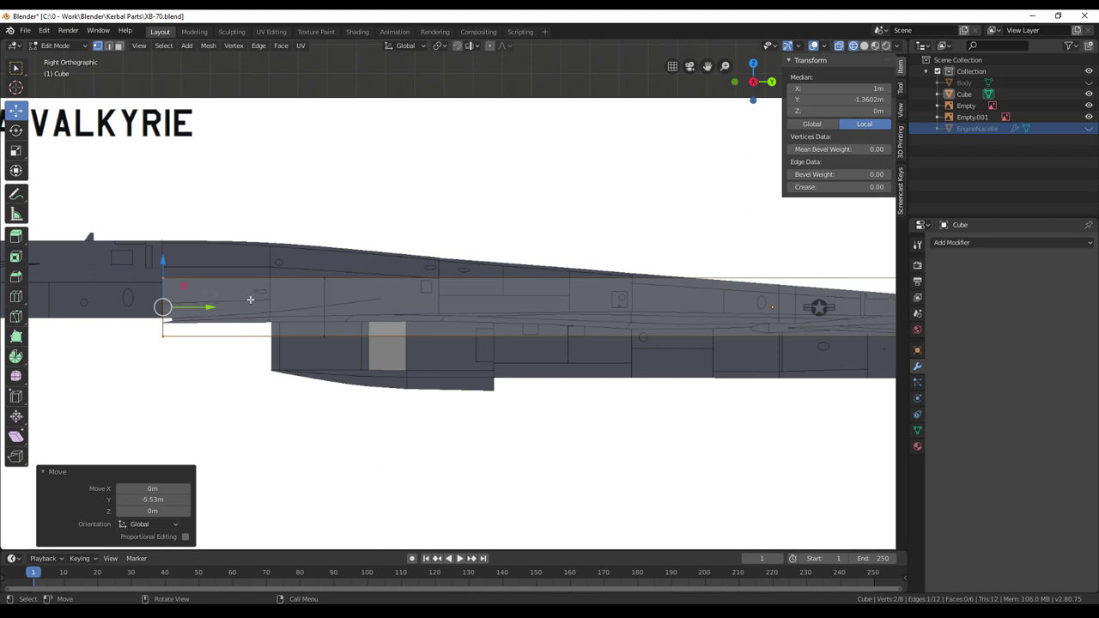
# Try flattening the two selected front vertices vertically, and undo their forward move
pyautogui.press('s')
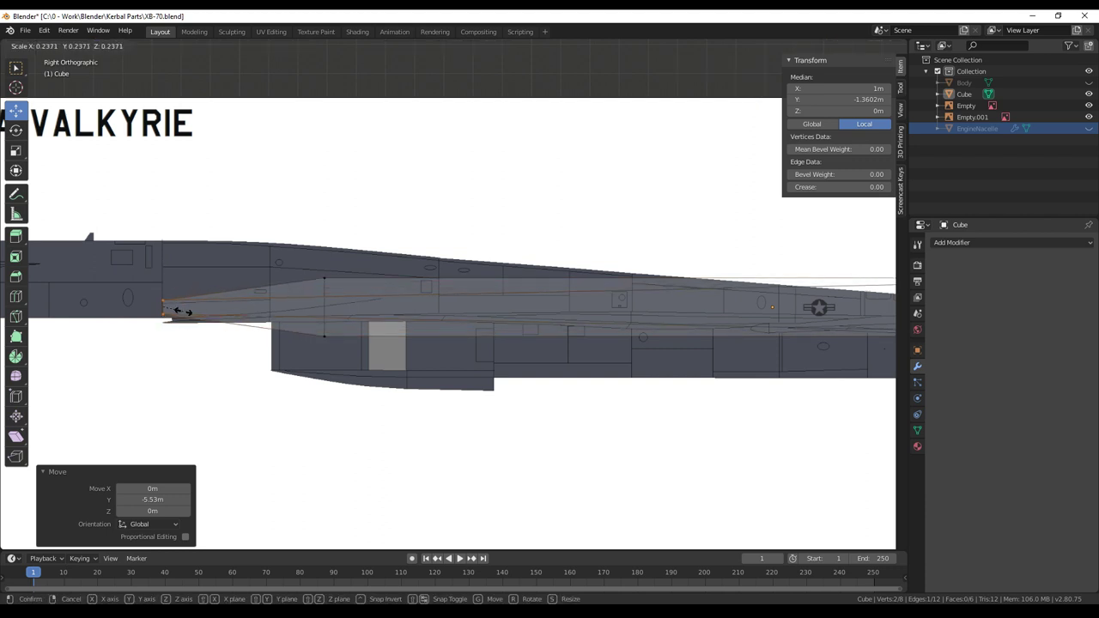
pyautogui.press('Escape')
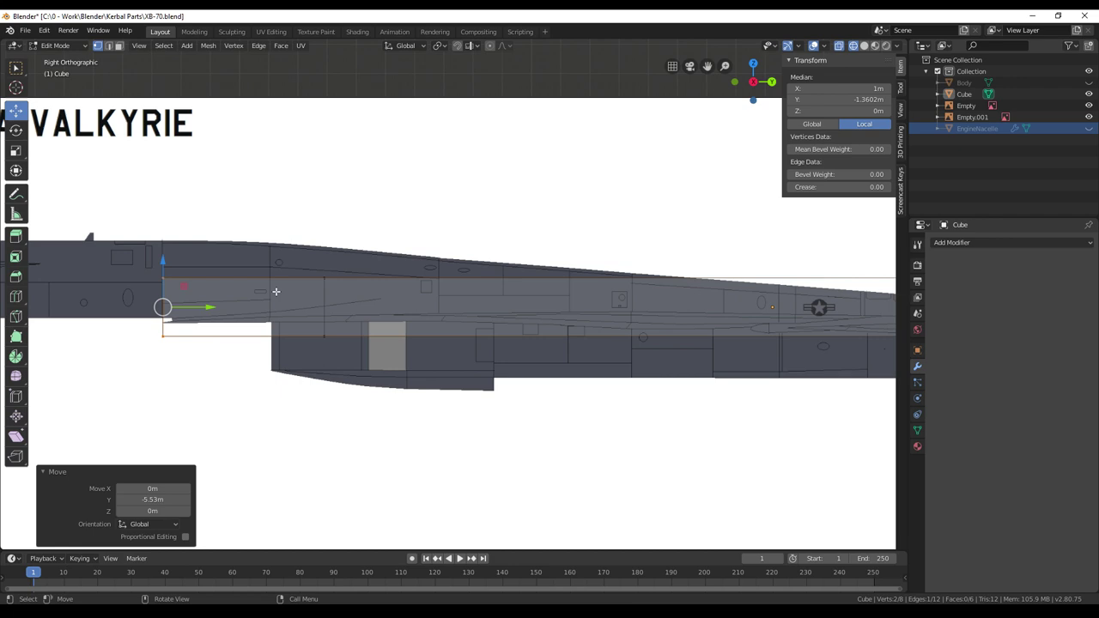
pyautogui.press('s')
pyautogui.press('z')
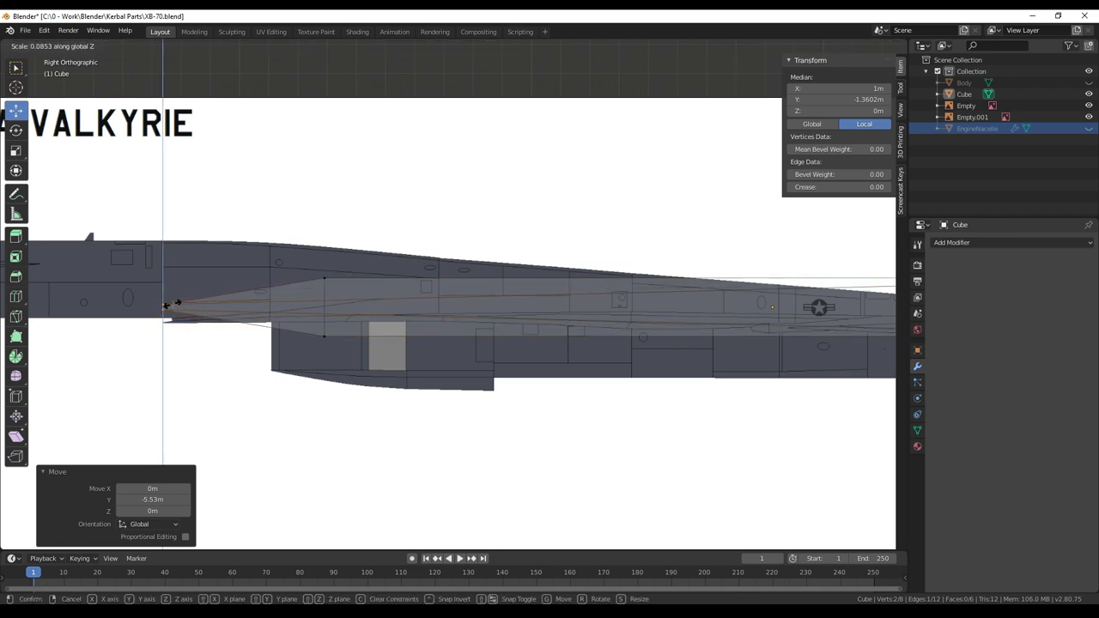
pyautogui.rightClick(171, 303)
pyautogui.moveTo(266, 314); pyautogui.dragTo(327, 353, button='middle')
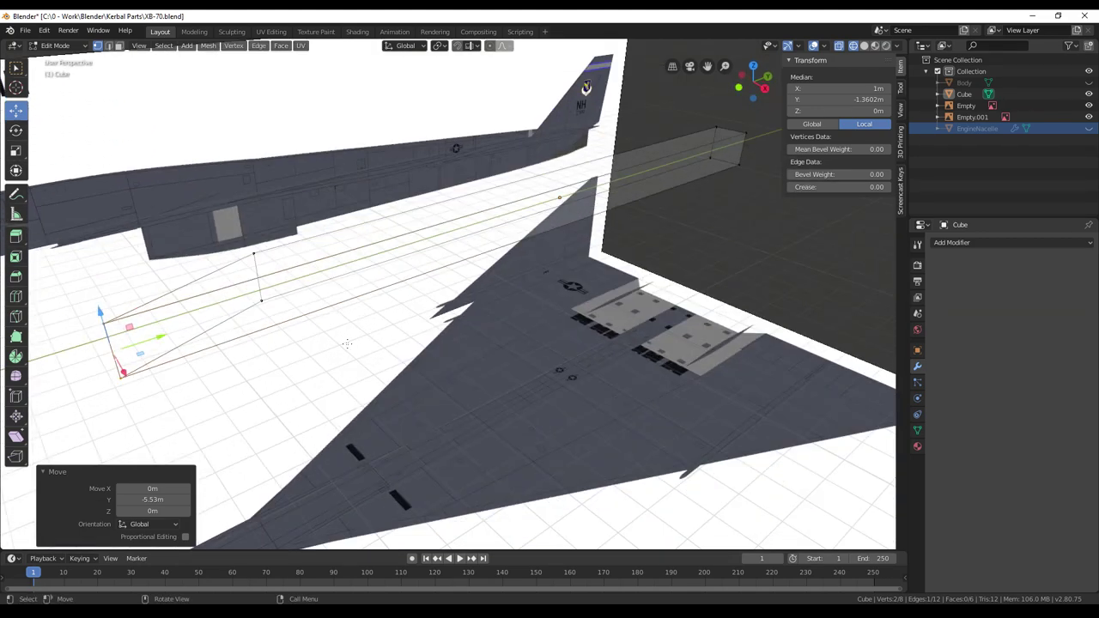
pyautogui.press('KP_3')
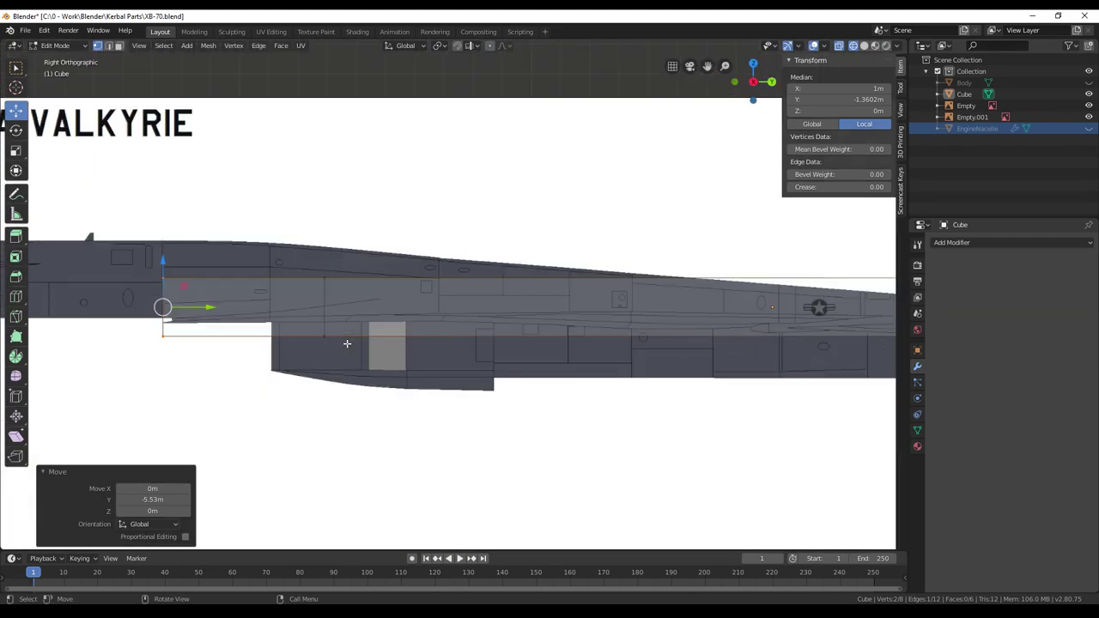
pyautogui.hotkey('ctrl', 'z')
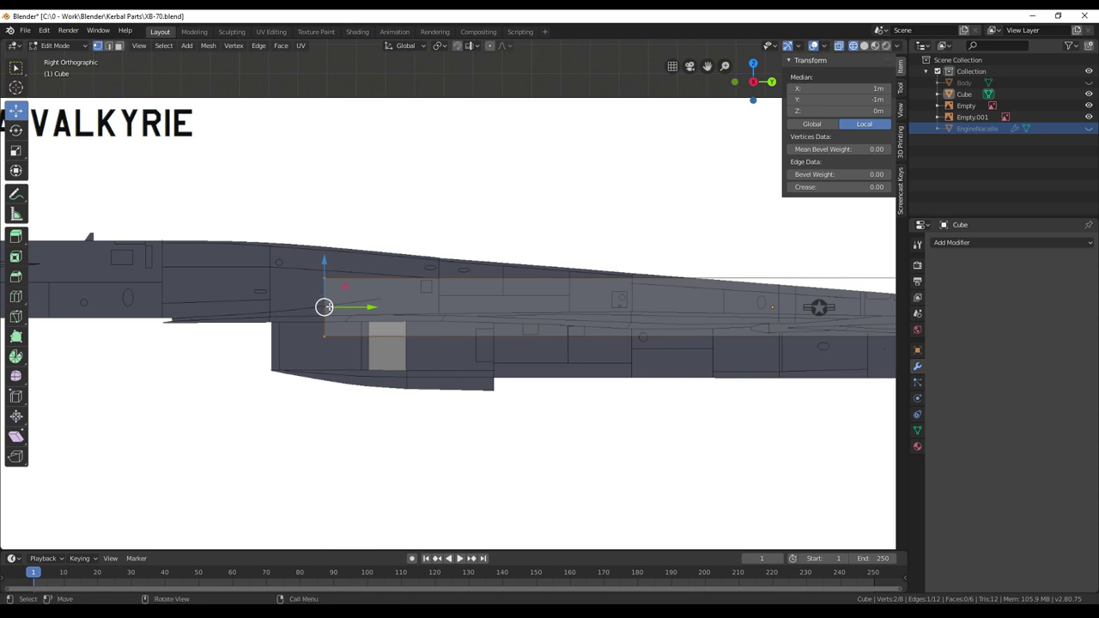
# Select all four front vertices of the cube and move them about 5.51 m forward to the wing's front tip
pyautogui.press('c')
pyautogui.click(331, 263)
pyautogui.click(327, 344)
pyautogui.rightClick(322, 324)
pyautogui.moveTo(371, 309); pyautogui.dragTo(212, 311)
# Flatten the front face almost completely along Z and lower it about 0.51 m onto the wing's leading tip
pyautogui.press('s')
pyautogui.press('z')
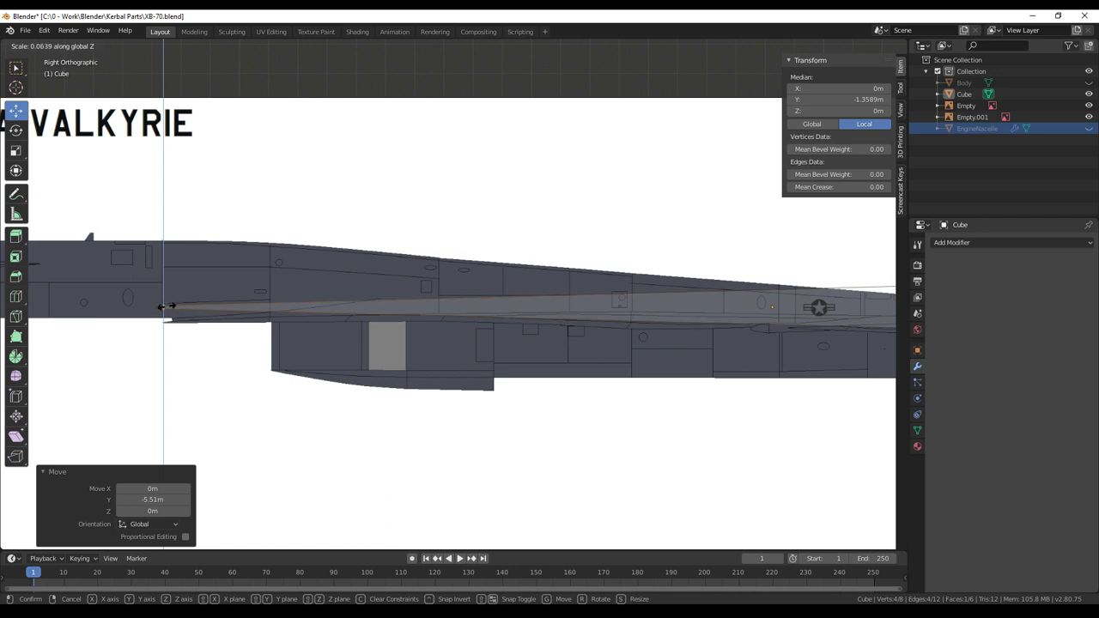
pyautogui.click(163, 308)
pyautogui.moveTo(161, 263); pyautogui.dragTo(163, 280)
# Flatten the cube's four rear vertices along Z to about 0.042 and lower them about 0.686 m onto the wing's trailing tip
pyautogui.keyDown('shift'); pyautogui.moveTo(377, 292); pyautogui.dragTo(847, 300, button='middle'); pyautogui.keyUp('shift')
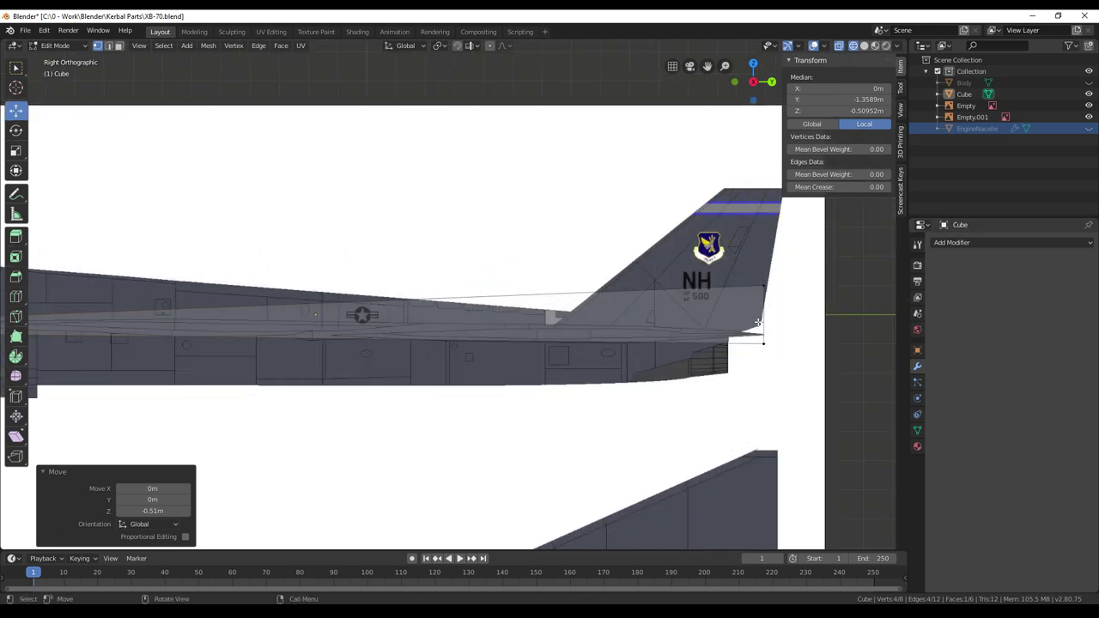
pyautogui.press('c')
pyautogui.click(764, 279)
pyautogui.click(763, 347)
pyautogui.rightClick(764, 347)
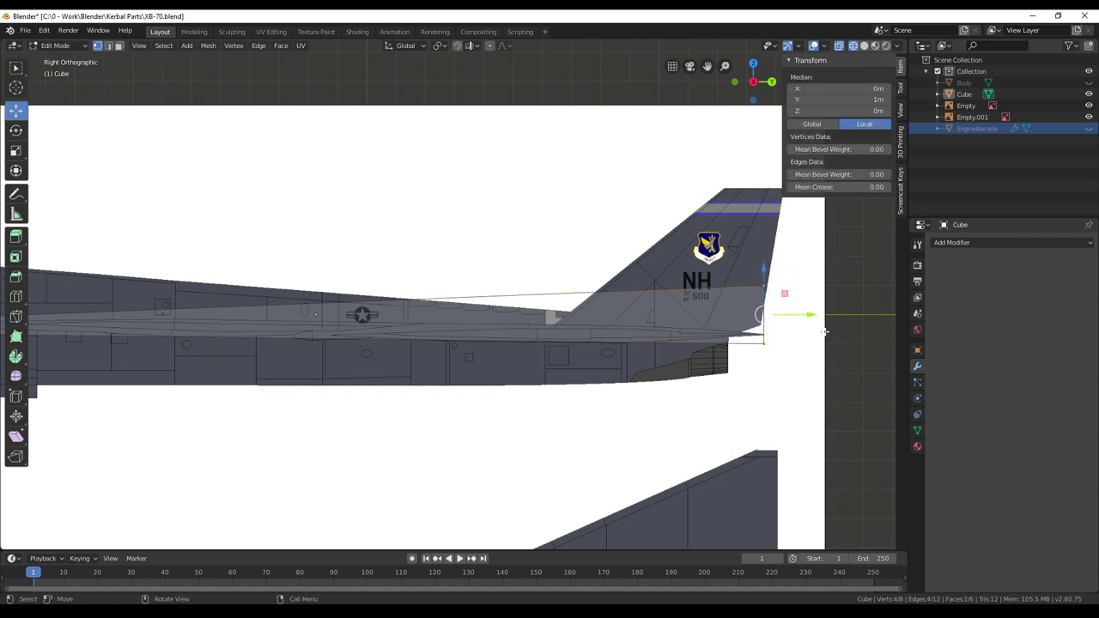
pyautogui.press('s')
pyautogui.press('z')
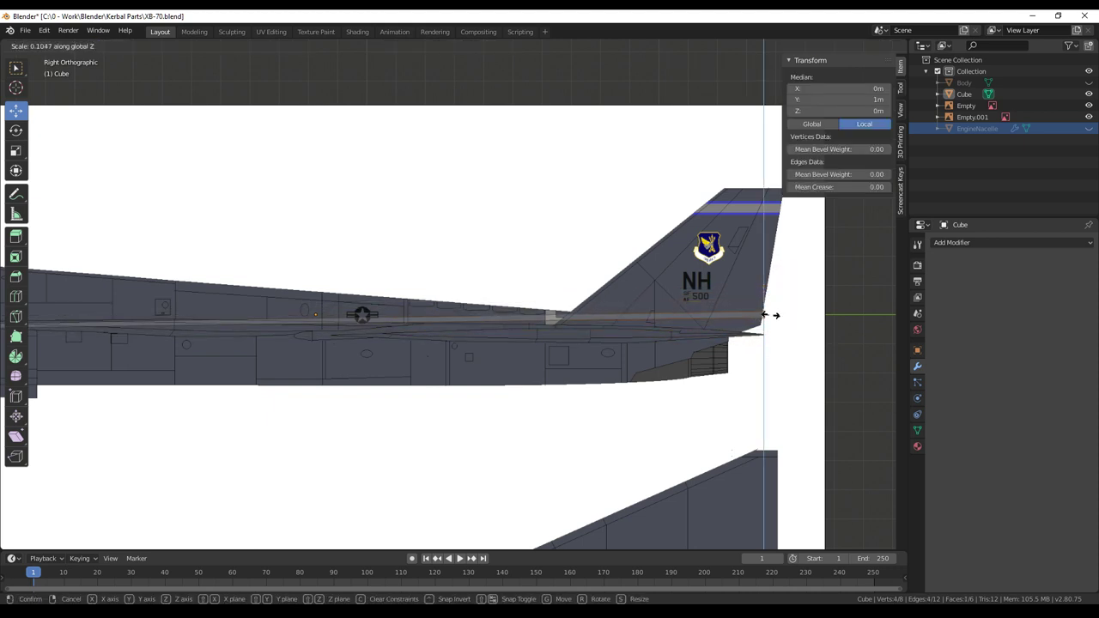
pyautogui.click(762, 314)
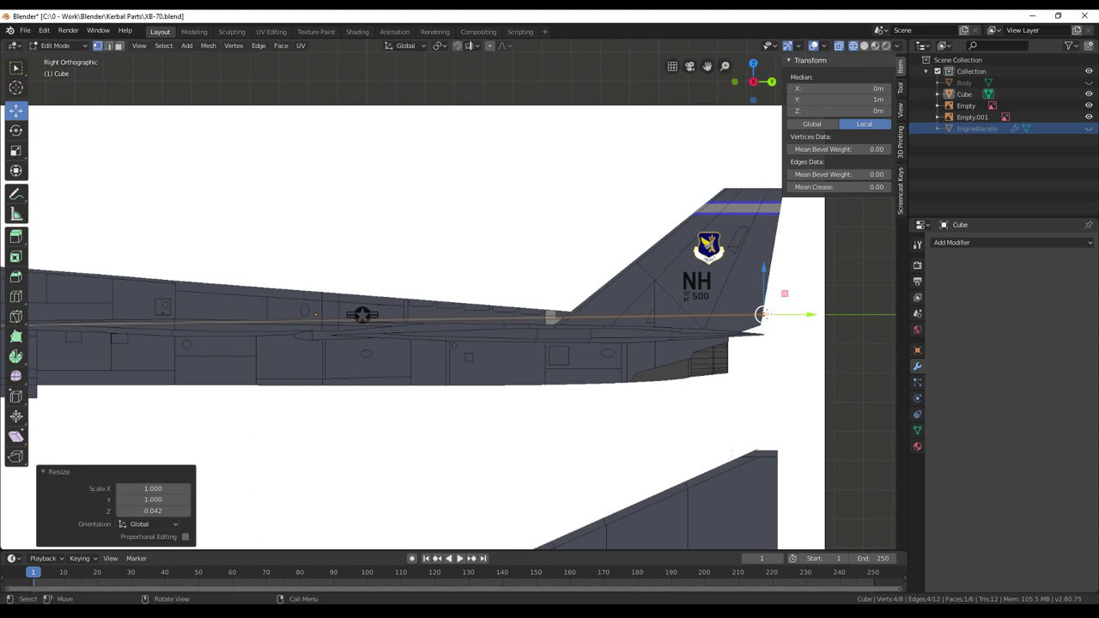
pyautogui.press('g')
pyautogui.press('z')
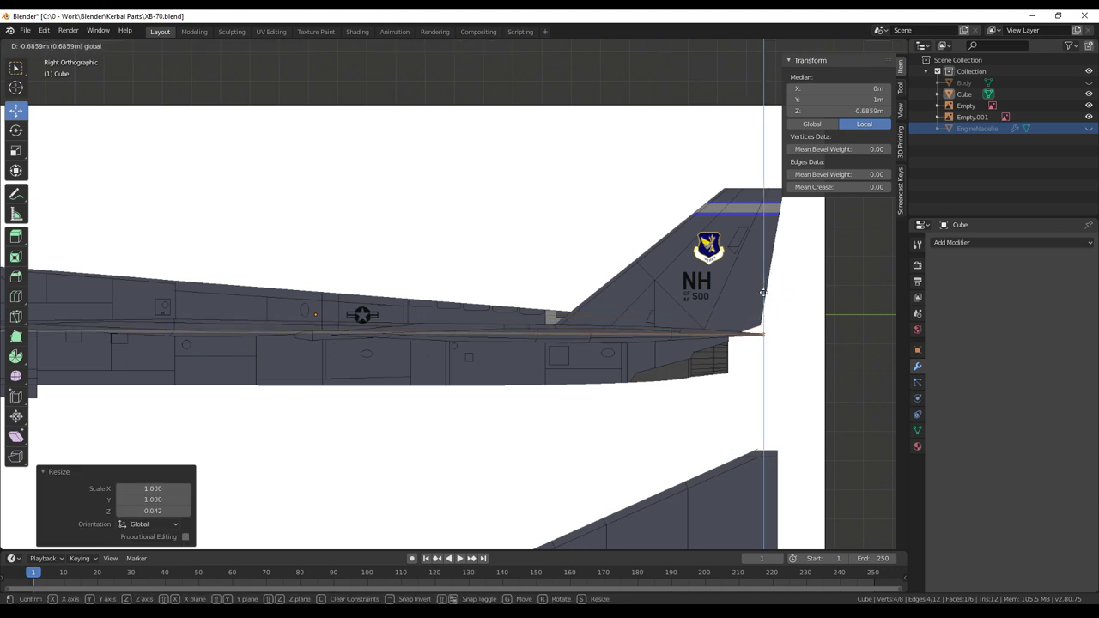
pyautogui.click(751, 300)
# Add one loop cut across the flattened wing and slide it towards the front with a factor of about 0.652
pyautogui.keyDown('shift'); pyautogui.moveTo(440, 313); pyautogui.dragTo(693, 322, button='middle'); pyautogui.keyUp('shift')
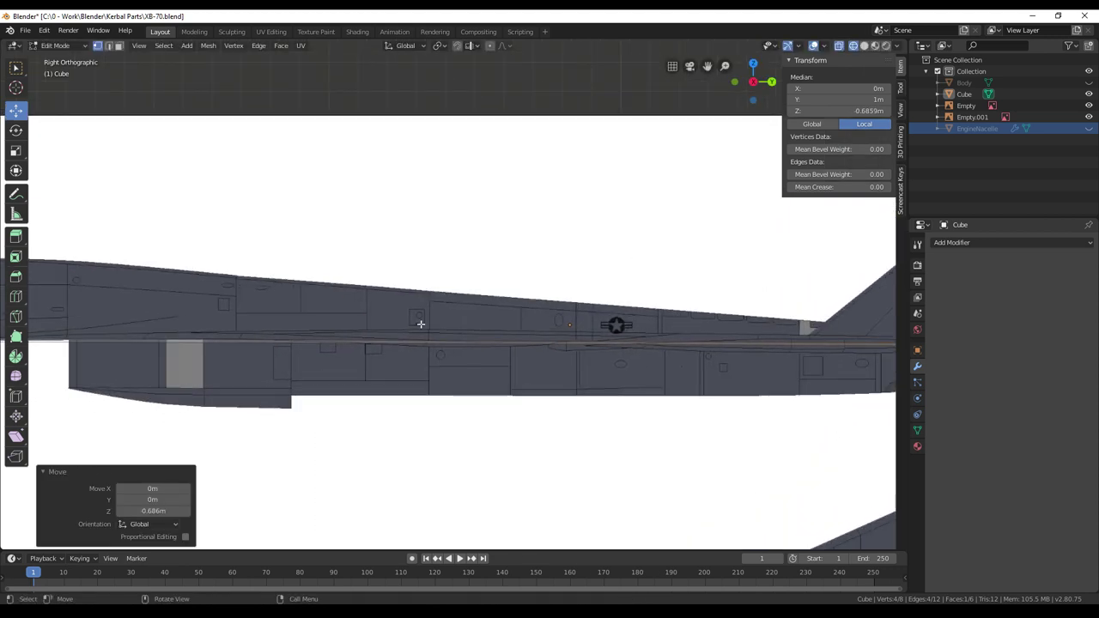
pyautogui.keyDown('ctrl'); pyautogui.scroll(3, 721, 309); pyautogui.keyUp('ctrl')
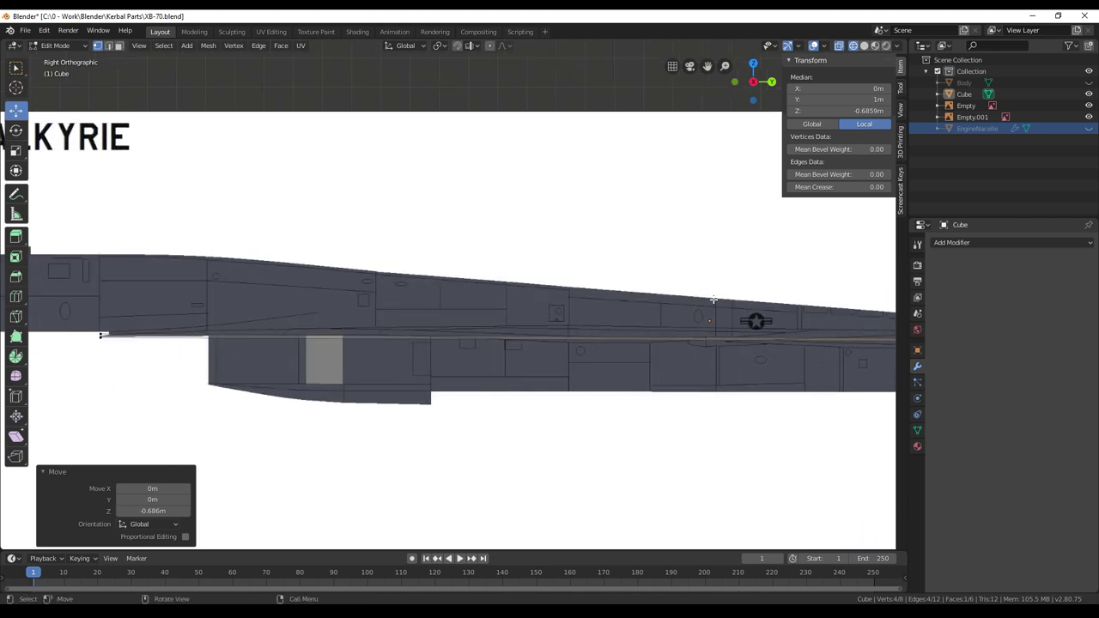
pyautogui.scroll(1, 712, 299)
pyautogui.keyDown('ctrl'); pyautogui.scroll(4, 626, 319); pyautogui.keyUp('ctrl')
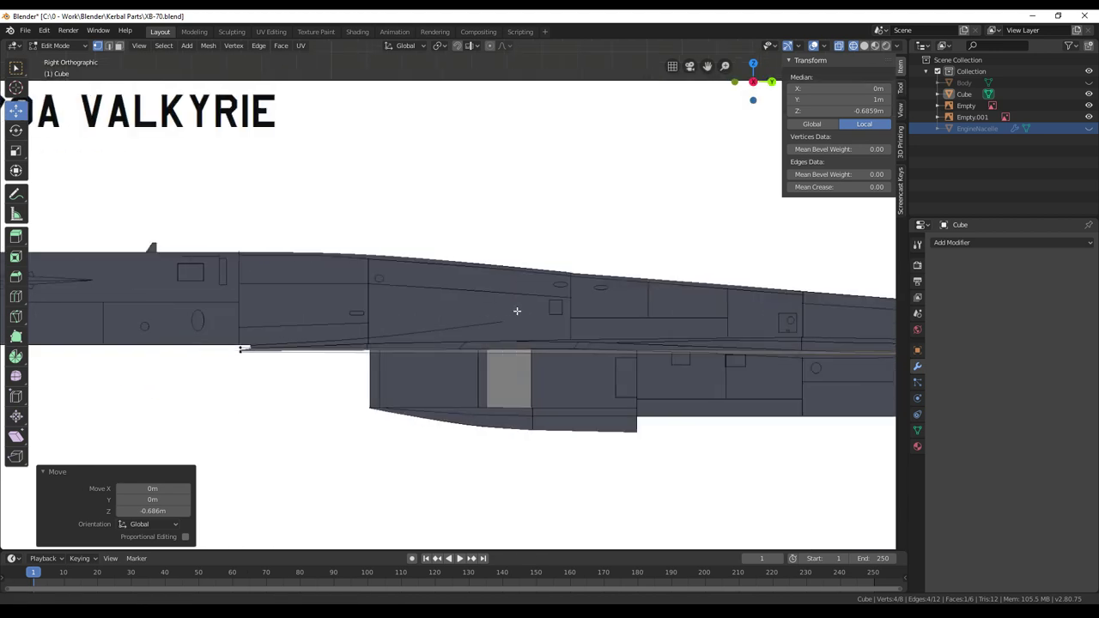
pyautogui.scroll(1, 484, 293)
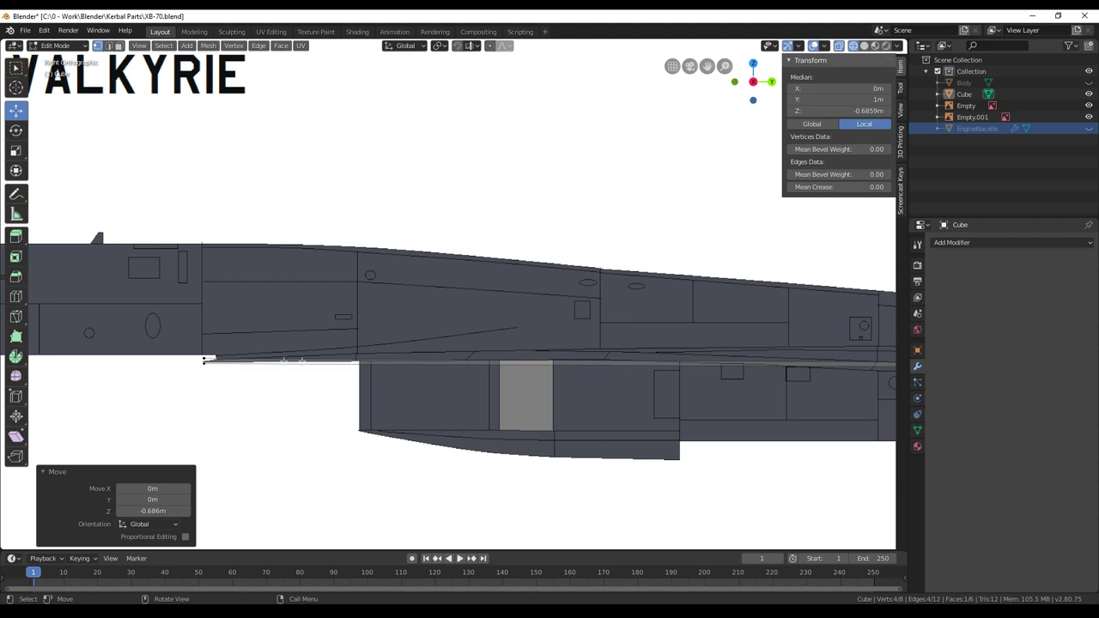
pyautogui.click(16, 297)
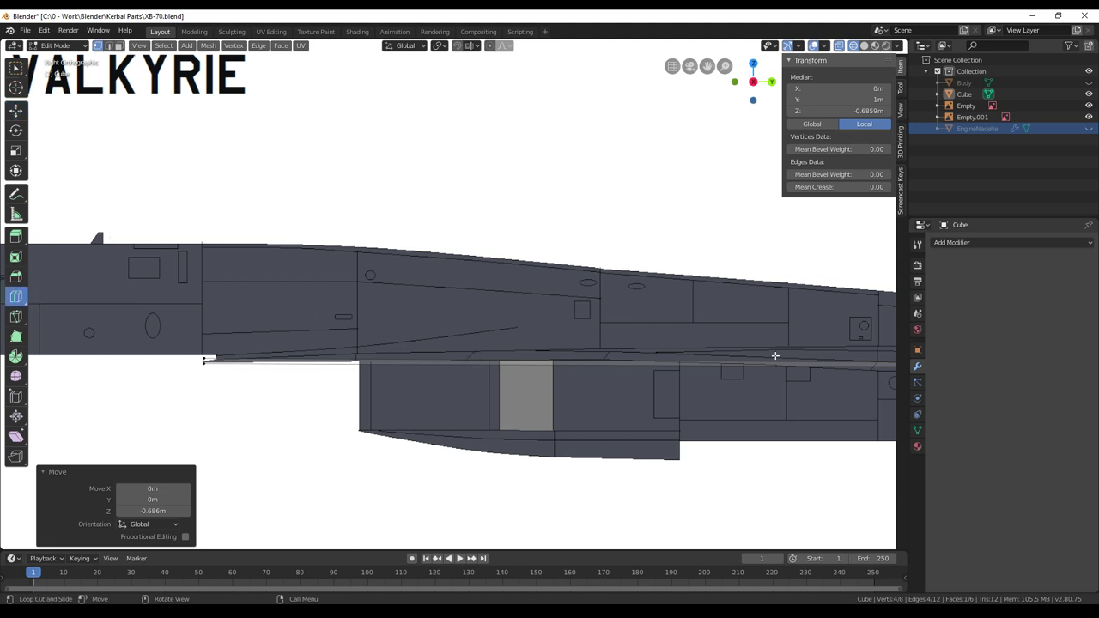
pyautogui.scroll(-1, 768, 351)
pyautogui.moveTo(768, 351); pyautogui.dragTo(353, 357)
# Scale the new edge loop by about 1.746 along Z and raise it about 0.131 m to follow the blueprint's wing profile
pyautogui.press('s')
pyautogui.press('z')
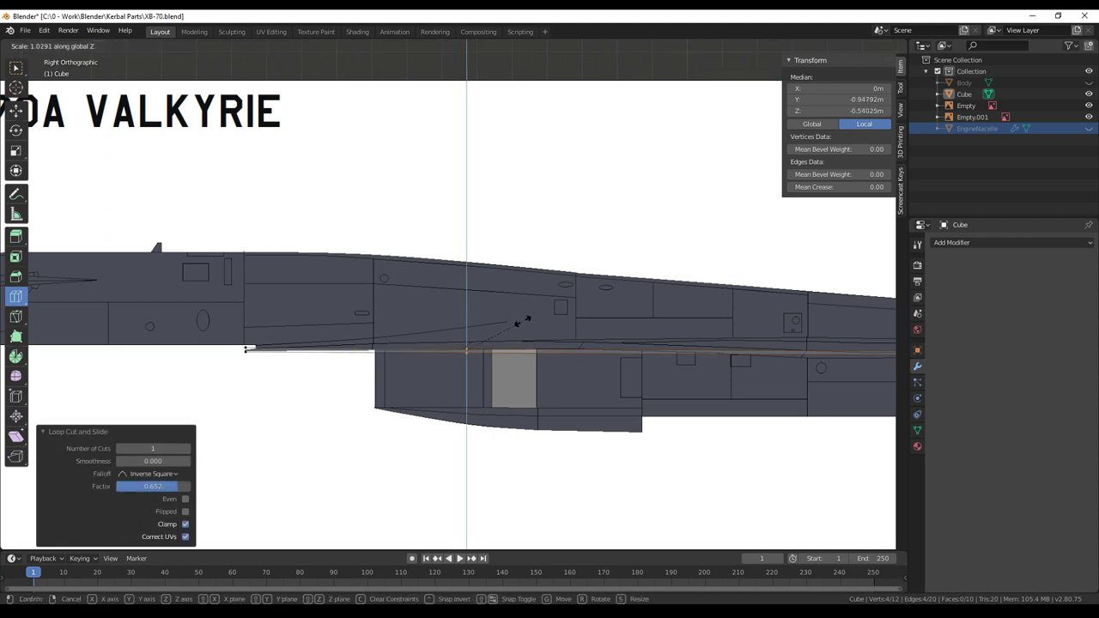
pyautogui.click(541, 314)
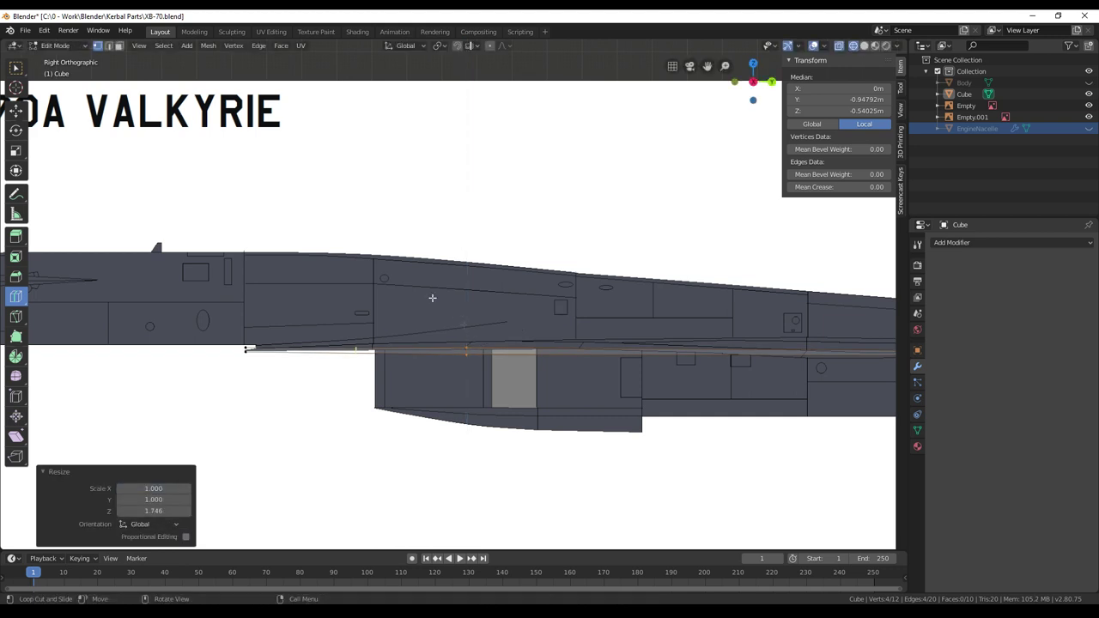
pyautogui.click(15, 110)
pyautogui.moveTo(468, 311); pyautogui.dragTo(466, 301)
pyautogui.keyDown('shift'); pyautogui.moveTo(604, 279); pyautogui.dragTo(364, 292, button='middle'); pyautogui.keyUp('shift')
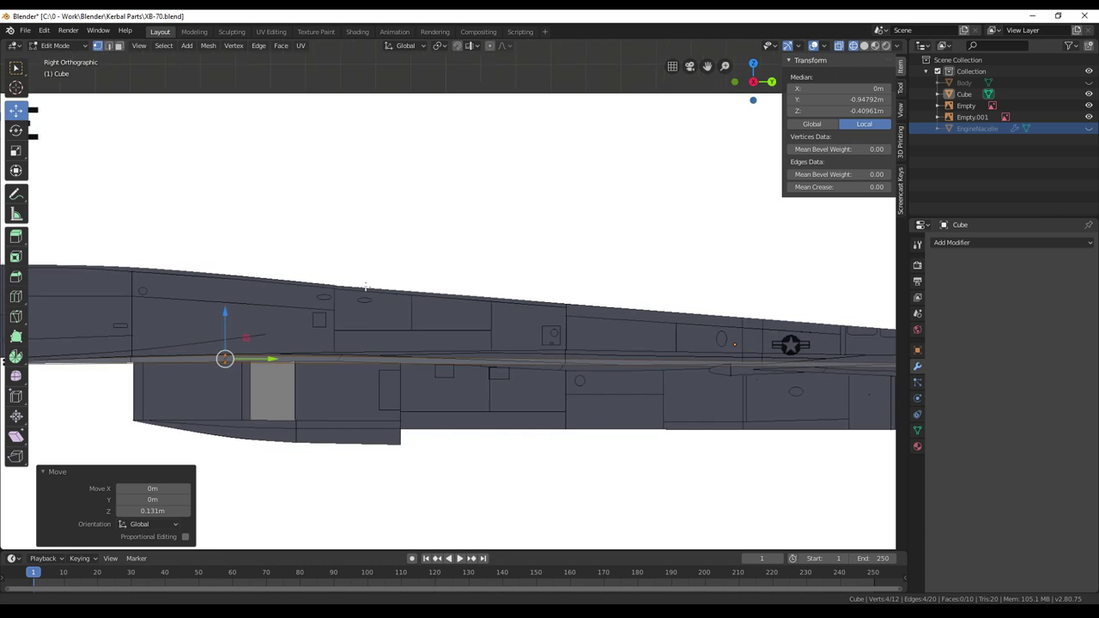
pyautogui.scroll(2, 505, 324)
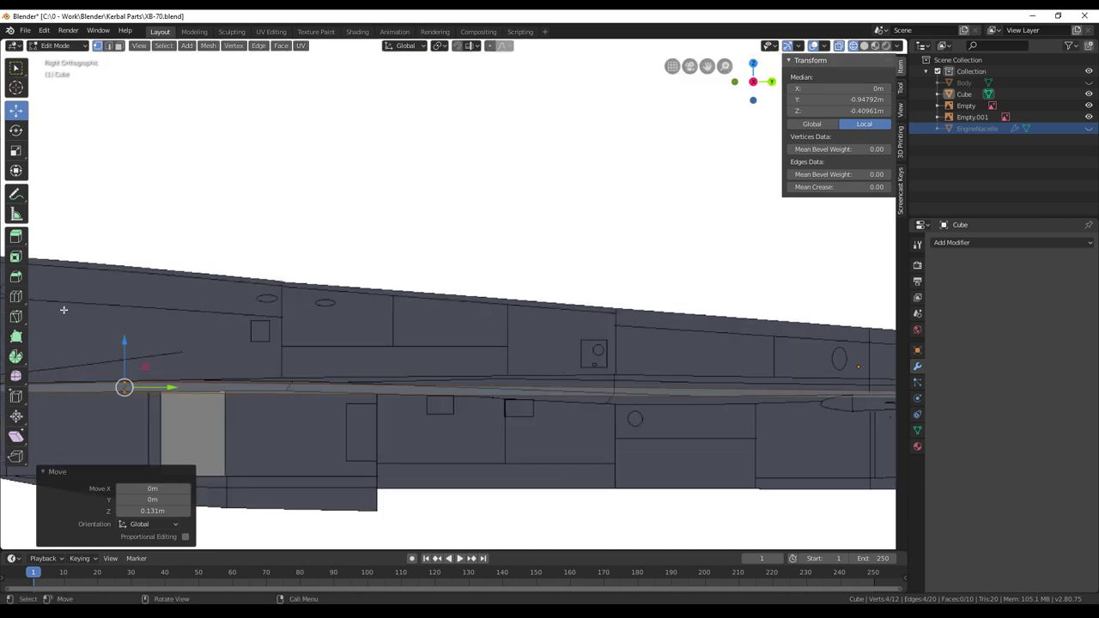
# Raise the wing's forward edge loop about 0.011 m along Z and check its fit against the blueprints
pyautogui.moveTo(125, 341); pyautogui.dragTo(126, 340)
pyautogui.scroll(-1, 244, 389)
pyautogui.moveTo(244, 390); pyautogui.dragTo(258, 391, button='middle')
pyautogui.scroll(2, 258, 392)
pyautogui.scroll(2, 259, 390)
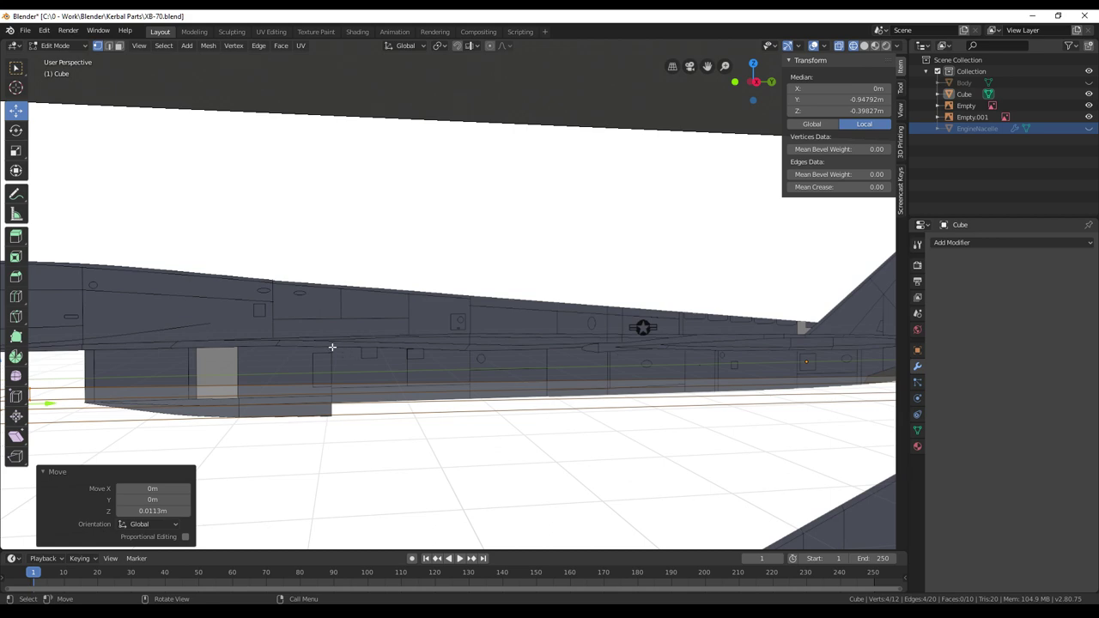
pyautogui.press('KP_3')
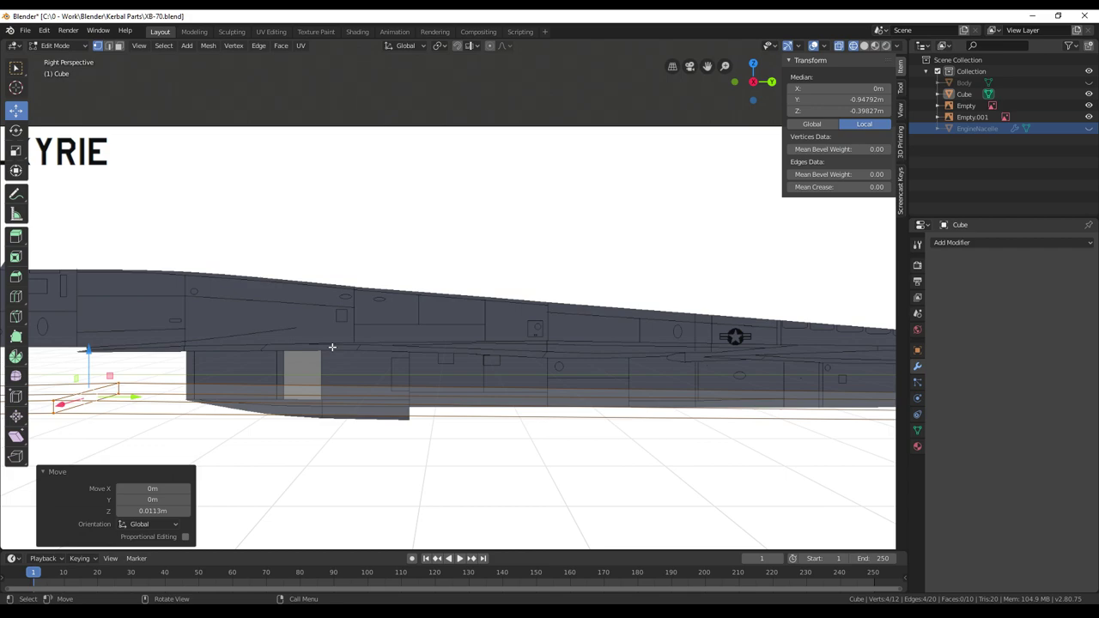
pyautogui.moveTo(332, 347); pyautogui.dragTo(392, 374, button='middle')
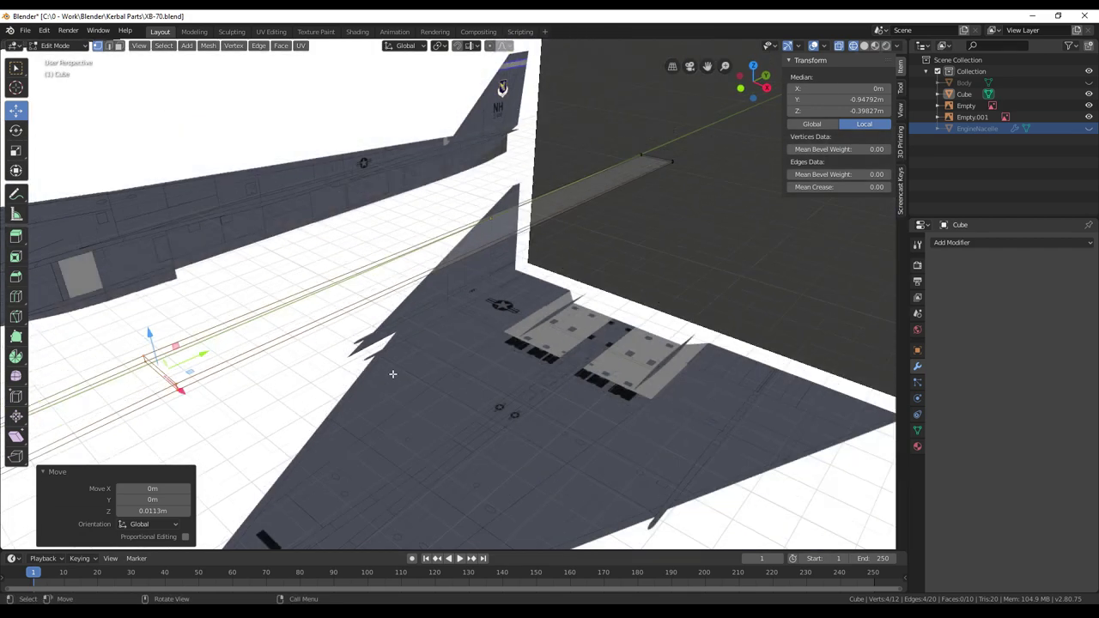
pyautogui.scroll(-2, 392, 373)
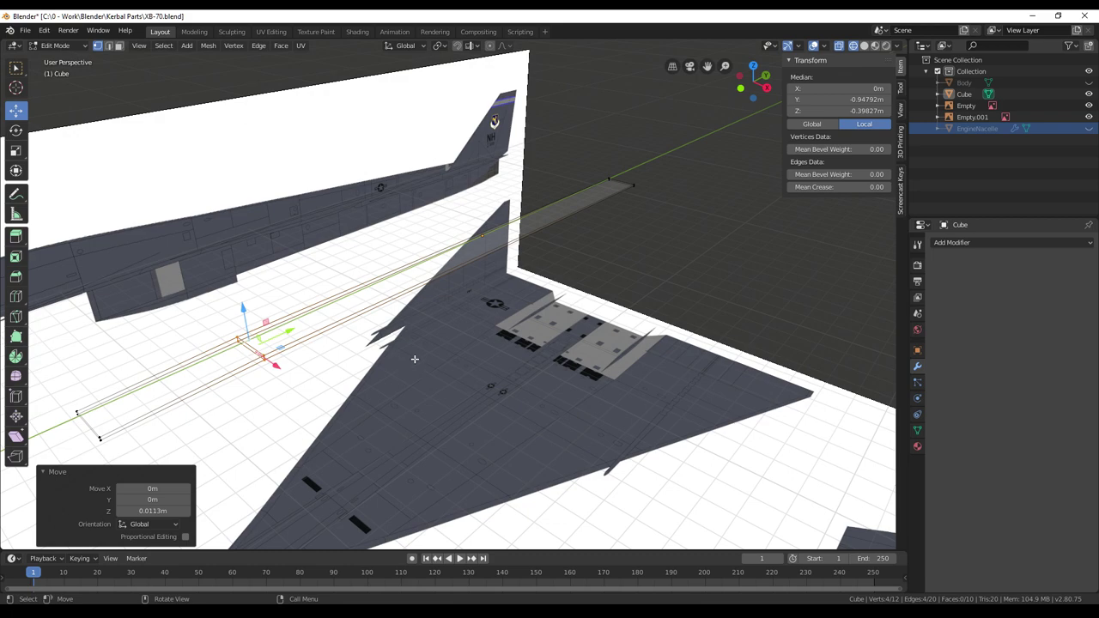
# Scale the forward edge loop to about 0.421 along Z and raise it about 0.113 m onto the side blueprint's wing line
pyautogui.press('KP_3')
pyautogui.scroll(3, 418, 357)
pyautogui.keyDown('shift'); pyautogui.moveTo(495, 340); pyautogui.dragTo(478, 334, button='middle'); pyautogui.keyUp('shift')
pyautogui.keyDown('shift'); pyautogui.moveTo(246, 383); pyautogui.dragTo(461, 381, button='middle'); pyautogui.keyUp('shift')
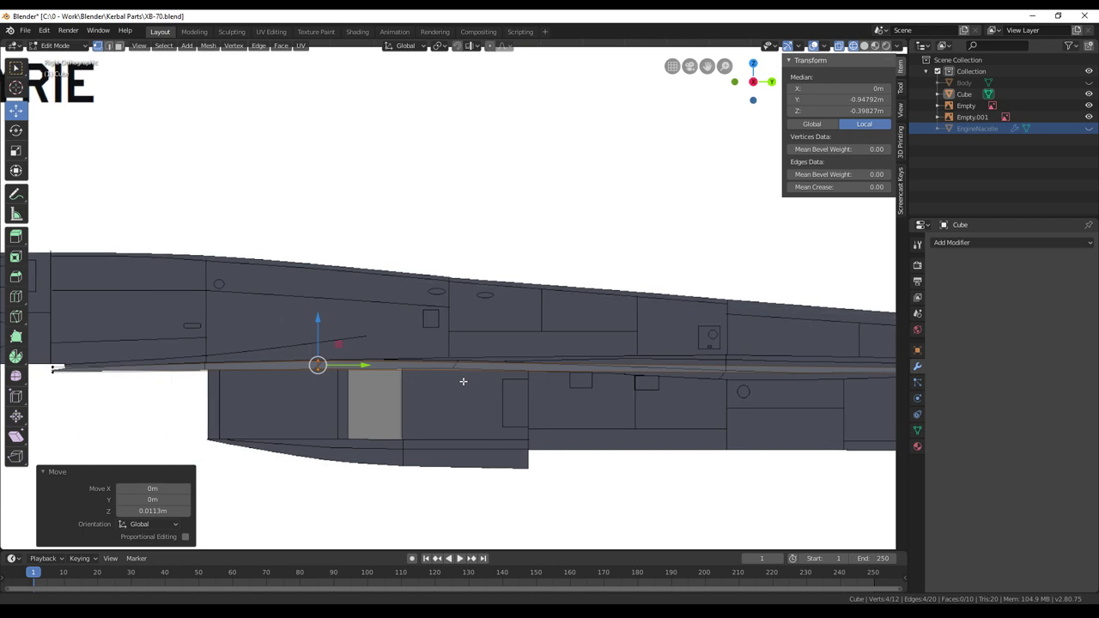
pyautogui.scroll(2, 470, 403)
pyautogui.keyDown('shift'); pyautogui.moveTo(446, 427); pyautogui.dragTo(551, 404, button='middle'); pyautogui.keyUp('shift')
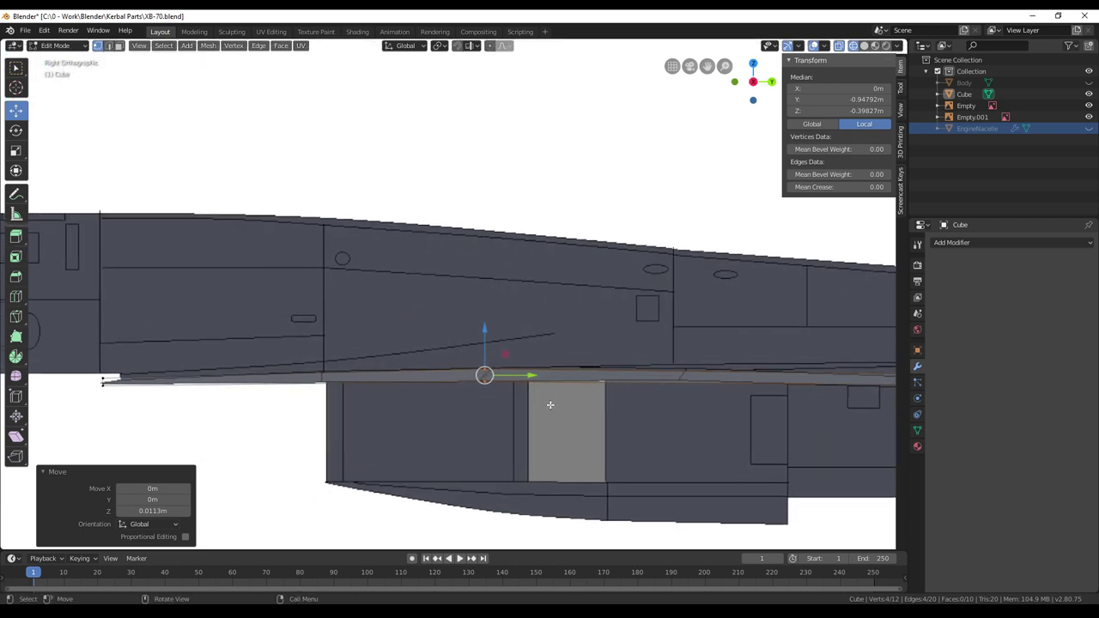
pyautogui.press('s')
pyautogui.press('z')
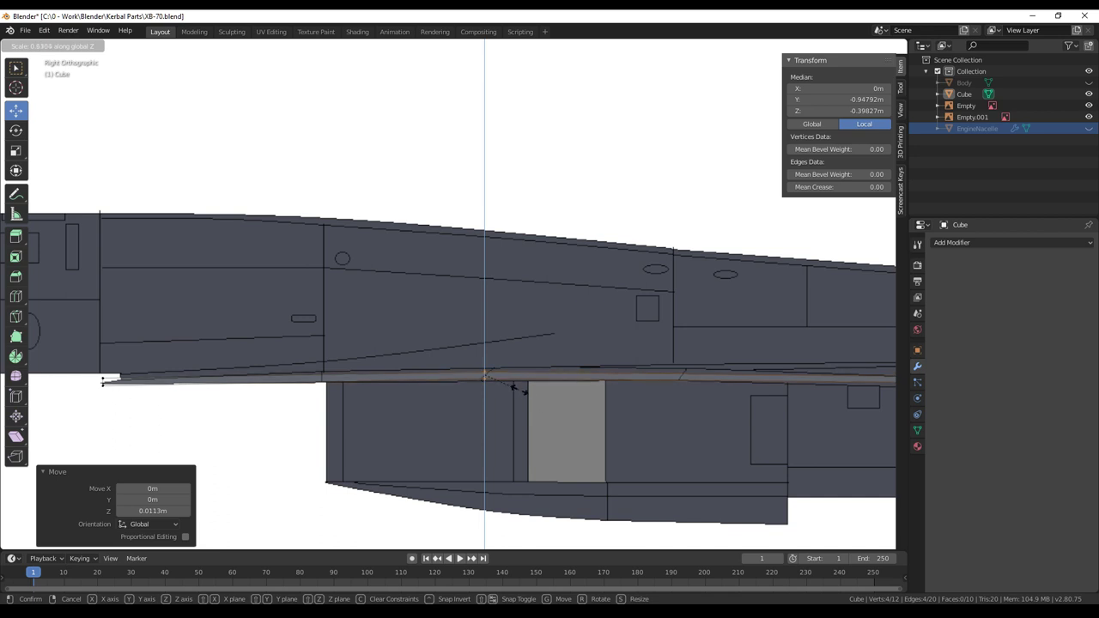
pyautogui.click(496, 380)
pyautogui.press('g')
pyautogui.press('z')
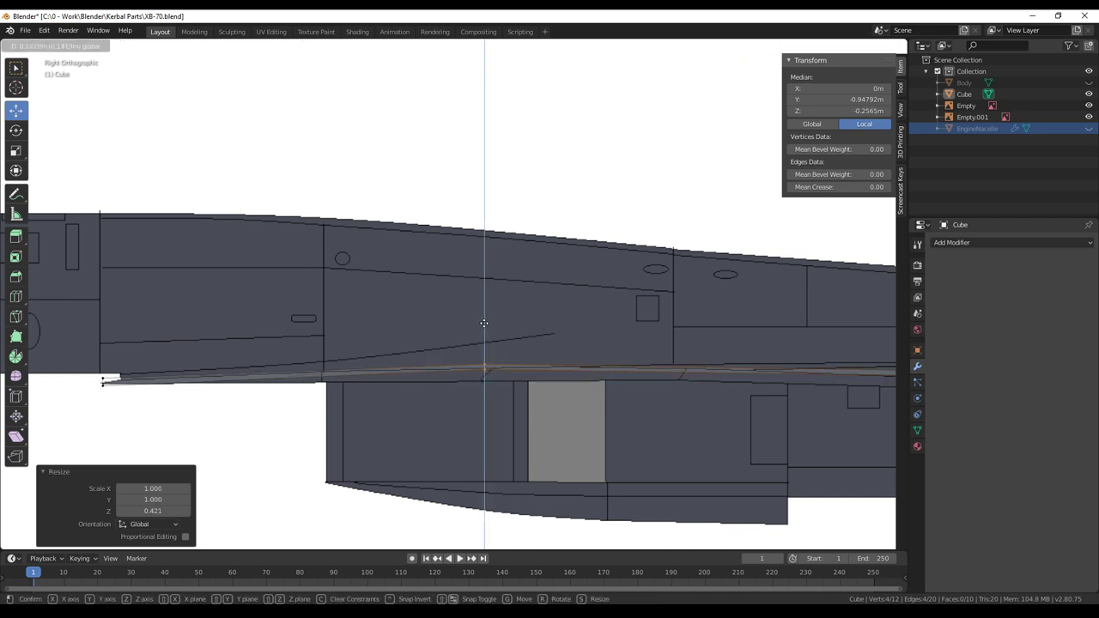
pyautogui.click(484, 325)
# Add one loop cut behind the forward loop and slide it with a factor of about 0.351 to the panel line
pyautogui.keyDown('shift'); pyautogui.moveTo(599, 326); pyautogui.dragTo(344, 316, button='middle'); pyautogui.keyUp('shift')
pyautogui.keyDown('shift'); pyautogui.moveTo(383, 215); pyautogui.dragTo(181, 223, button='middle'); pyautogui.keyUp('shift')
pyautogui.click(22, 296)
pyautogui.click(17, 297)
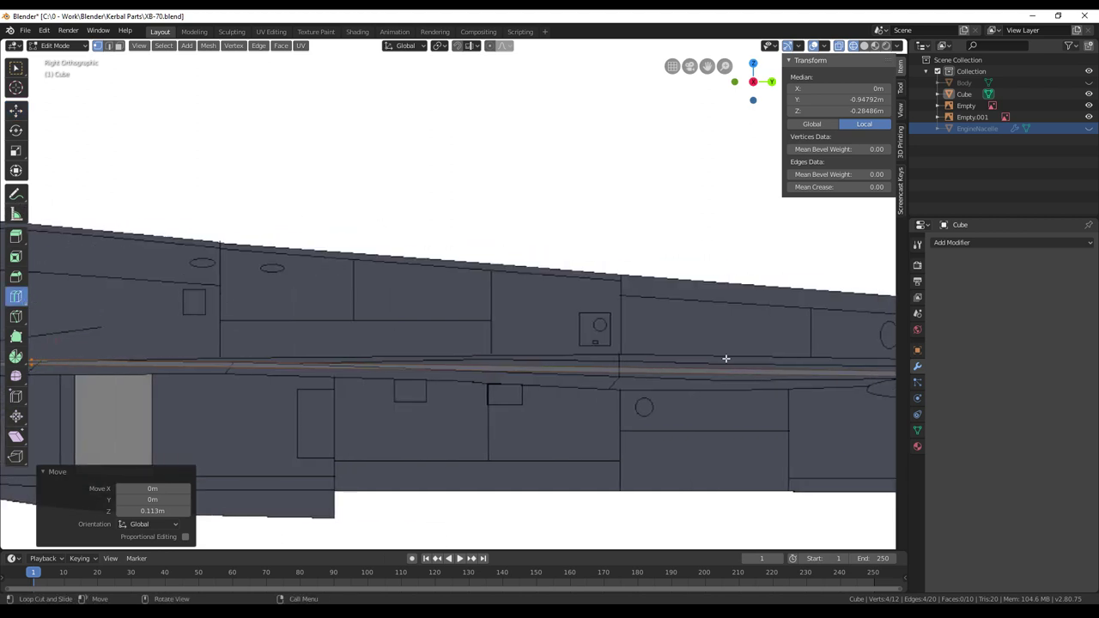
pyautogui.scroll(-2, 725, 358)
pyautogui.moveTo(723, 352); pyautogui.dragTo(503, 363)
pyautogui.scroll(3, 610, 363)
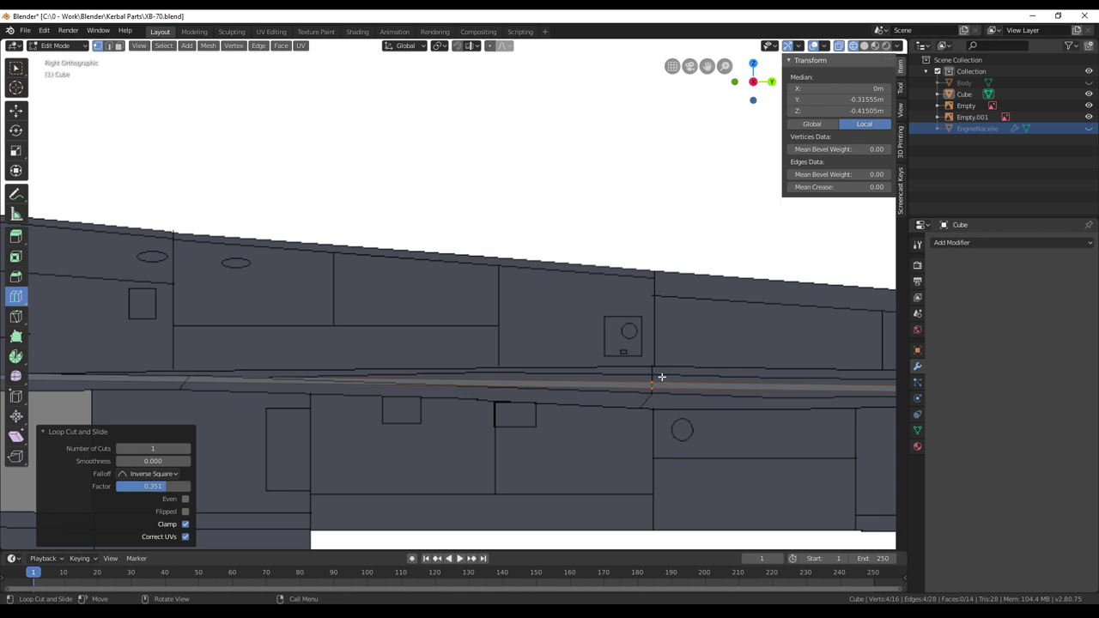
# Thicken the mid-wing edge loop about 3.175 times along Z, raise it about 0.071 m, and rescale it by about 1.218
pyautogui.press('s')
pyautogui.press('z')
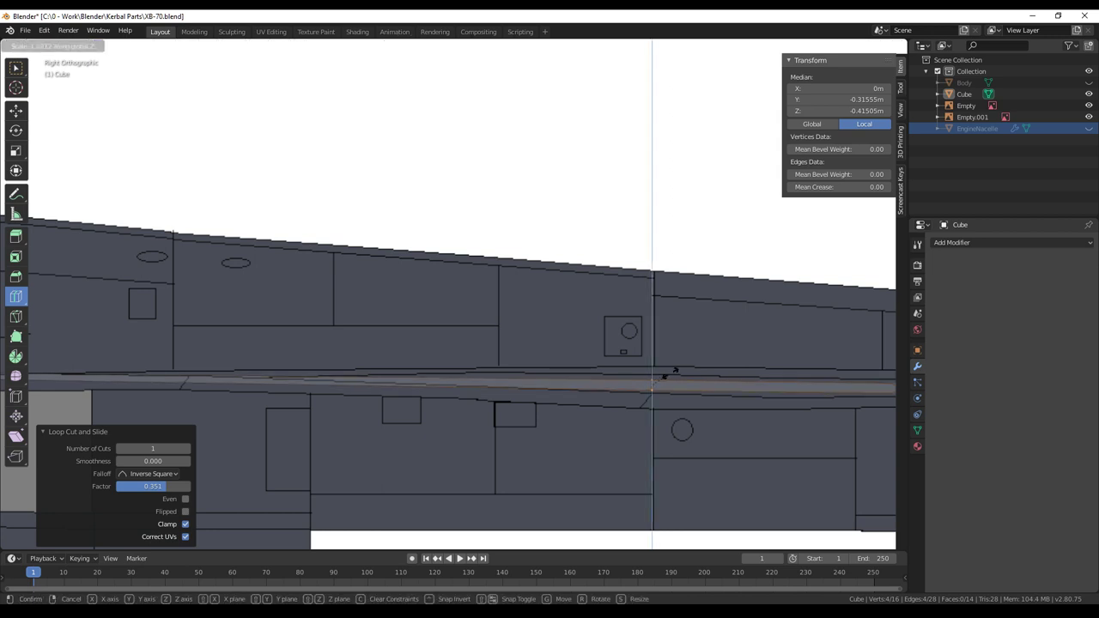
pyautogui.click(664, 364)
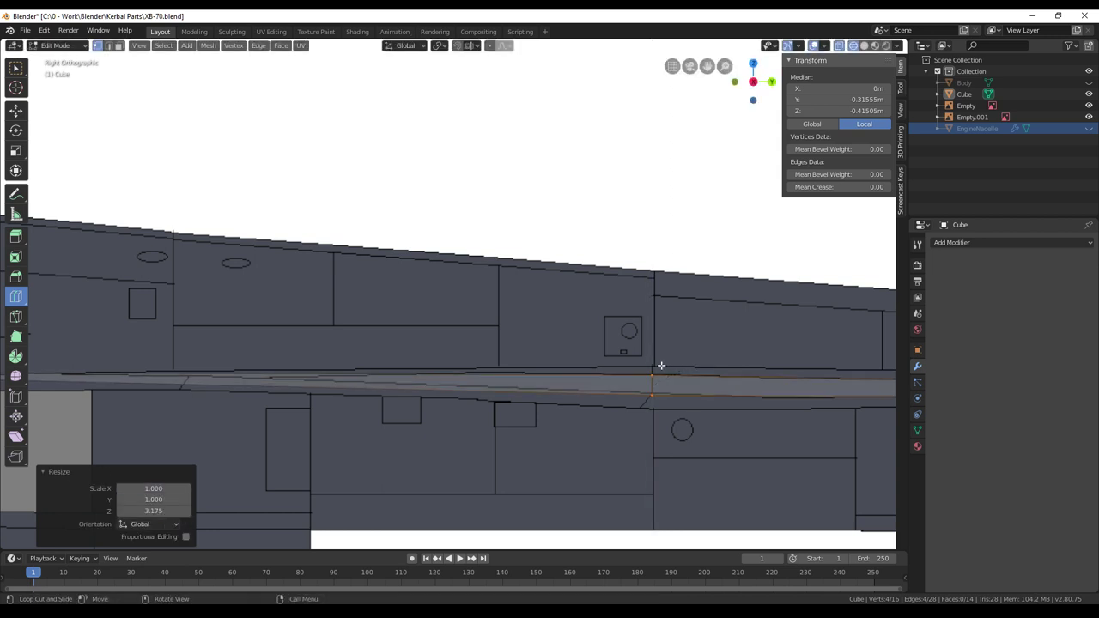
pyautogui.hotkey('shift', 'space')
pyautogui.press('g')
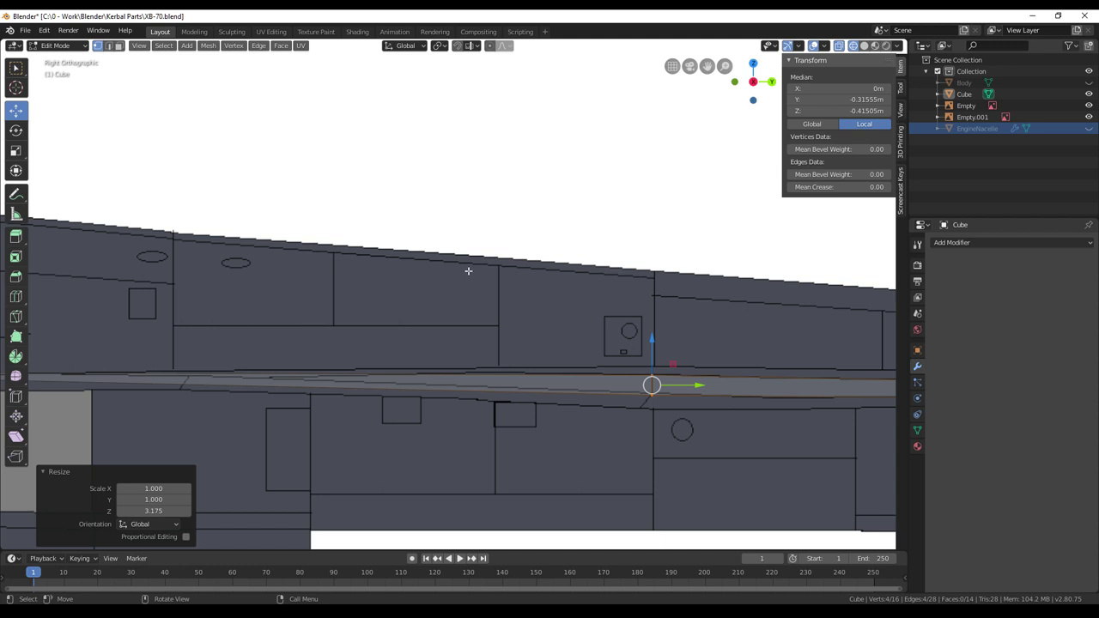
pyautogui.moveTo(657, 352); pyautogui.dragTo(657, 347)
pyautogui.keyDown('shift'); pyautogui.moveTo(554, 304); pyautogui.dragTo(401, 286, button='middle'); pyautogui.keyUp('shift')
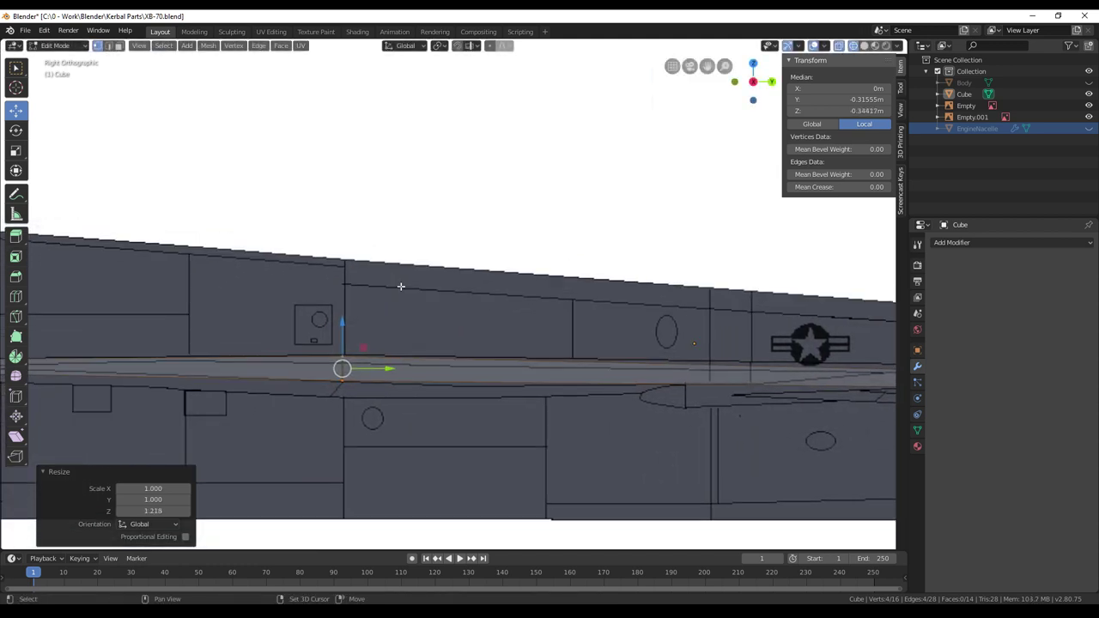
# Add three more loop cuts towards the wing's rear and raise the rearmost one, slid by about 0.232, about 0.087 m along Z
pyautogui.scroll(-1, 400, 286)
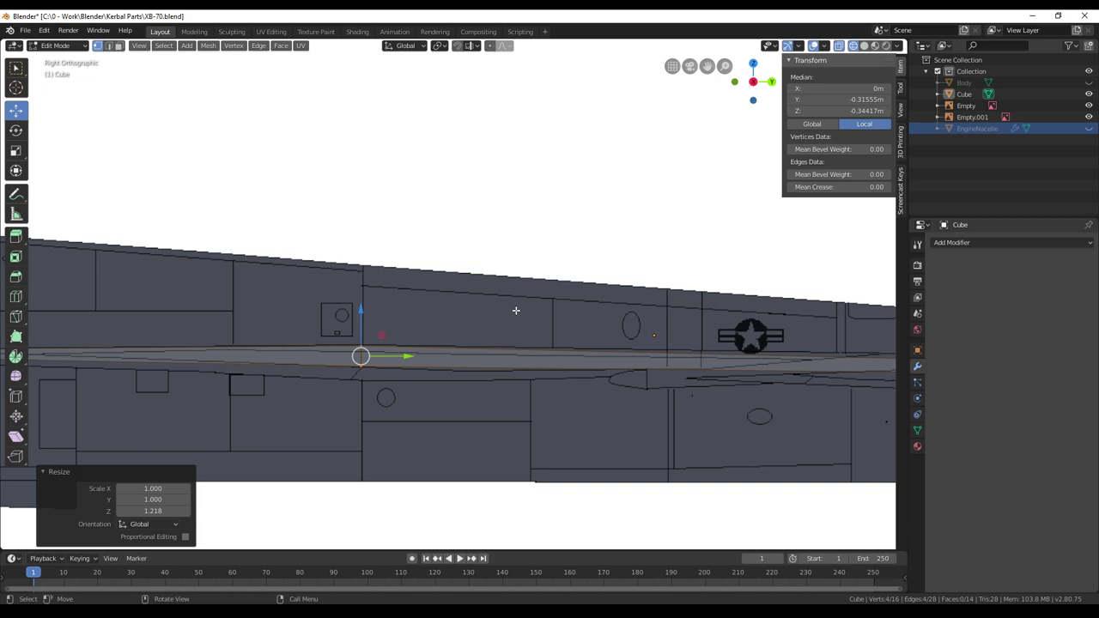
pyautogui.keyDown('shift'); pyautogui.moveTo(615, 262); pyautogui.dragTo(301, 258, button='middle'); pyautogui.keyUp('shift')
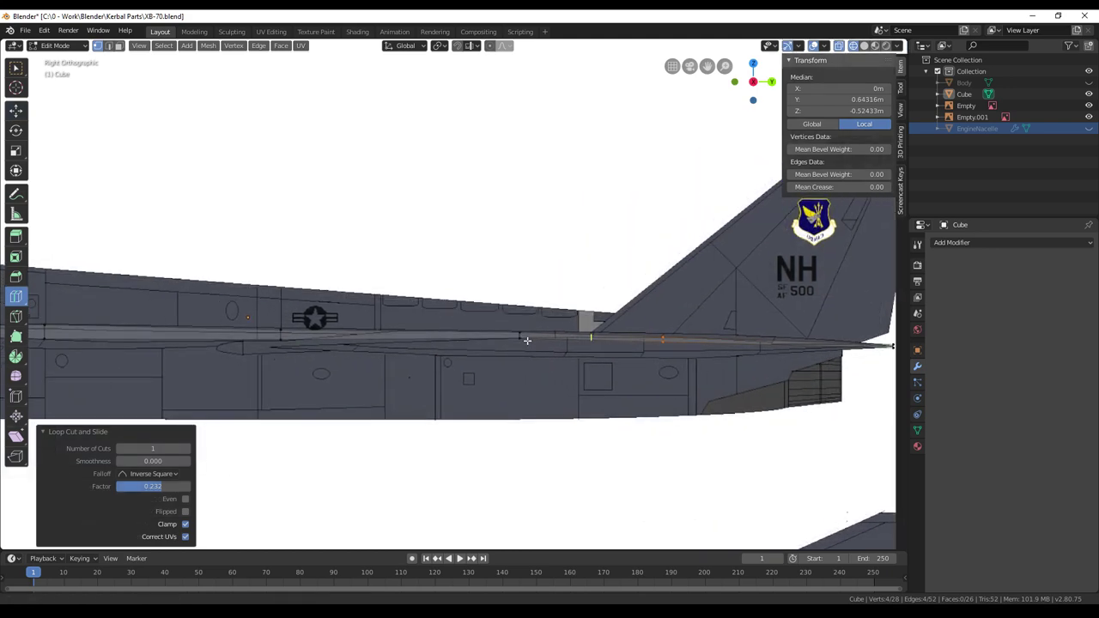
pyautogui.keyDown('shift'); pyautogui.moveTo(519, 341); pyautogui.dragTo(412, 362, button='middle'); pyautogui.keyUp('shift')
pyautogui.scroll(3, 412, 363)
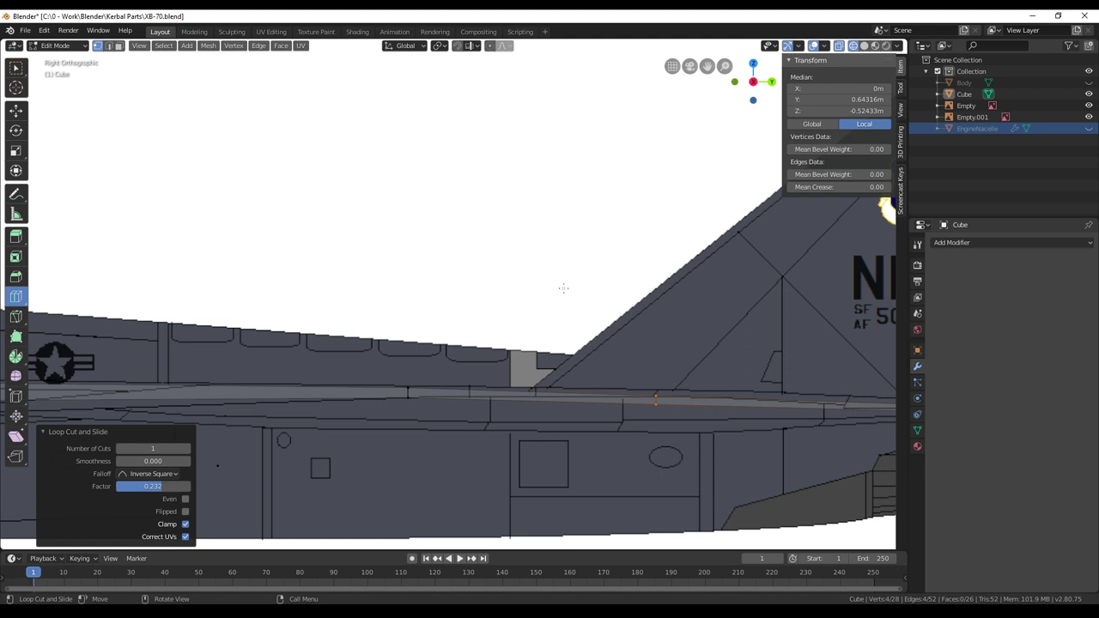
pyautogui.keyDown('shift'); pyautogui.moveTo(613, 265); pyautogui.dragTo(544, 269, button='middle'); pyautogui.keyUp('shift')
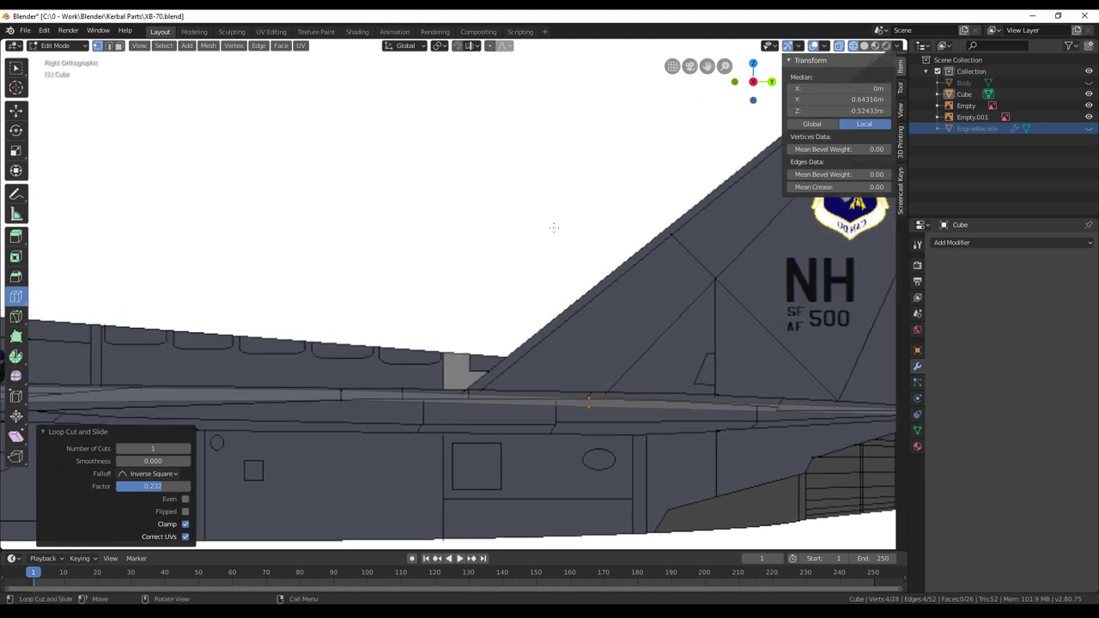
pyautogui.click(16, 110)
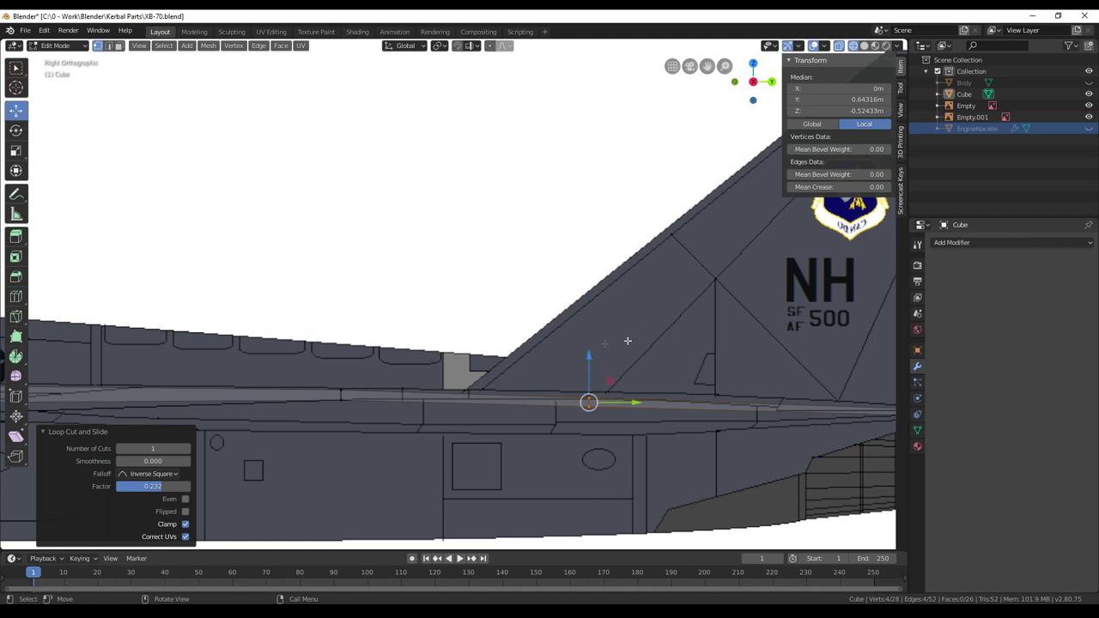
pyautogui.moveTo(593, 364); pyautogui.dragTo(591, 348)
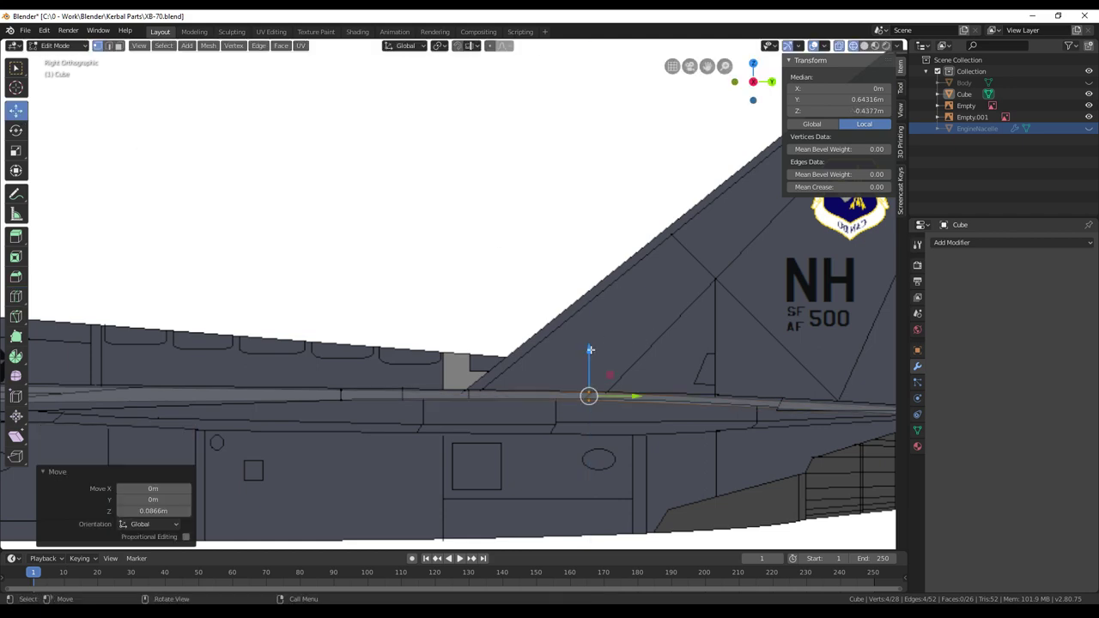
# Inspect the shaped wing strip from several angles against the side and top blueprints
pyautogui.scroll(-3, 593, 346)
pyautogui.moveTo(592, 346); pyautogui.dragTo(573, 276, button='middle')
pyautogui.scroll(-2, 533, 358)
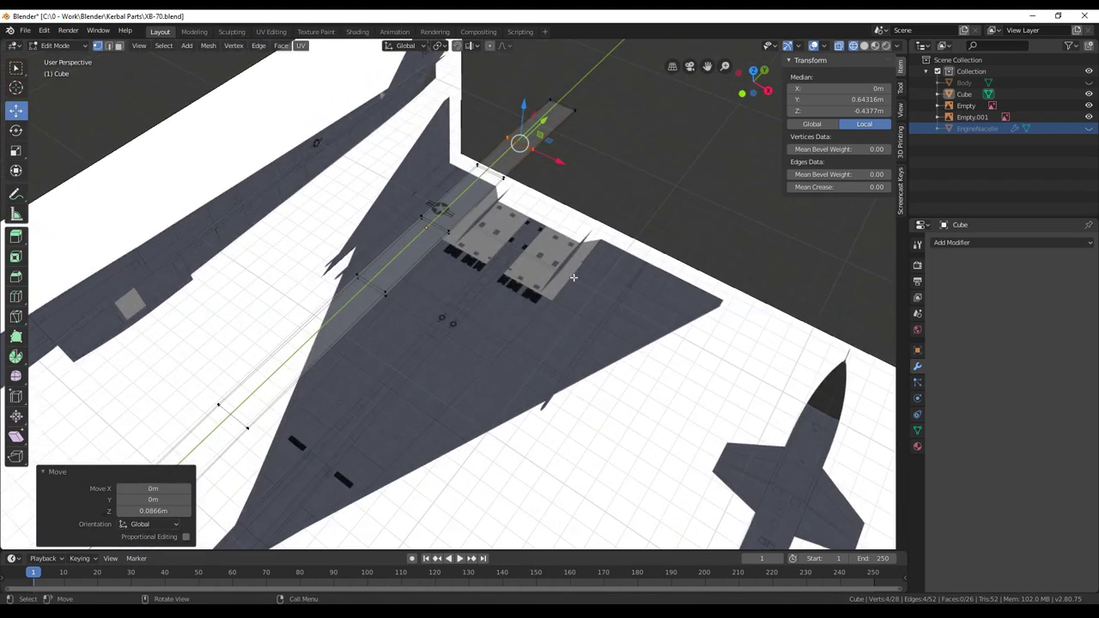
pyautogui.moveTo(612, 333); pyautogui.dragTo(576, 384, button='middle')
pyautogui.moveTo(694, 313); pyautogui.dragTo(616, 441, button='middle')
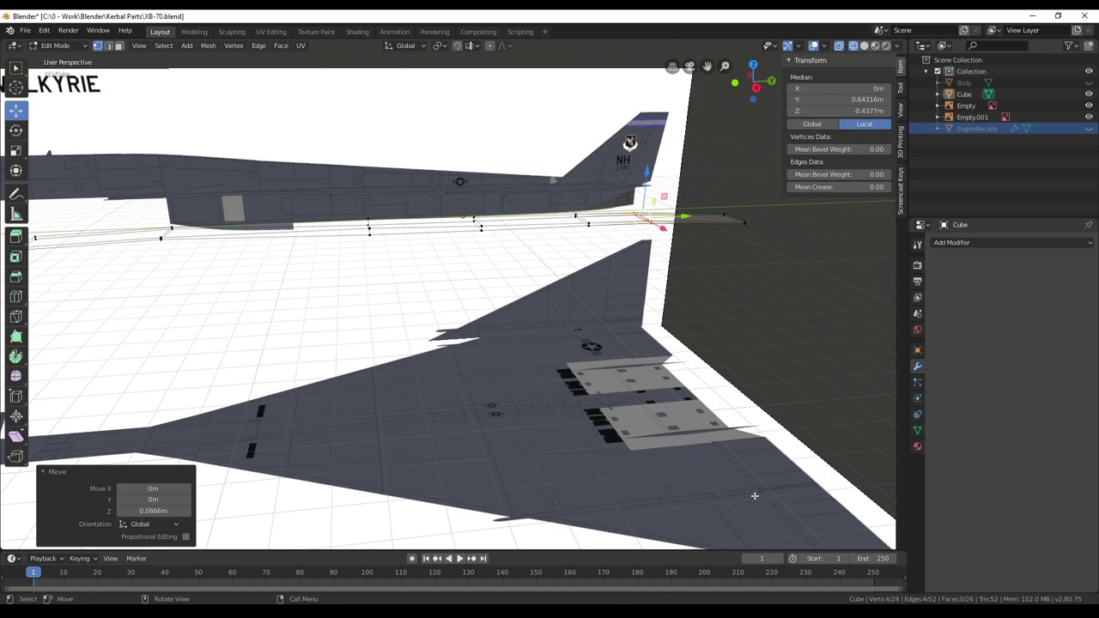
pyautogui.moveTo(680, 487); pyautogui.dragTo(657, 354, button='middle')
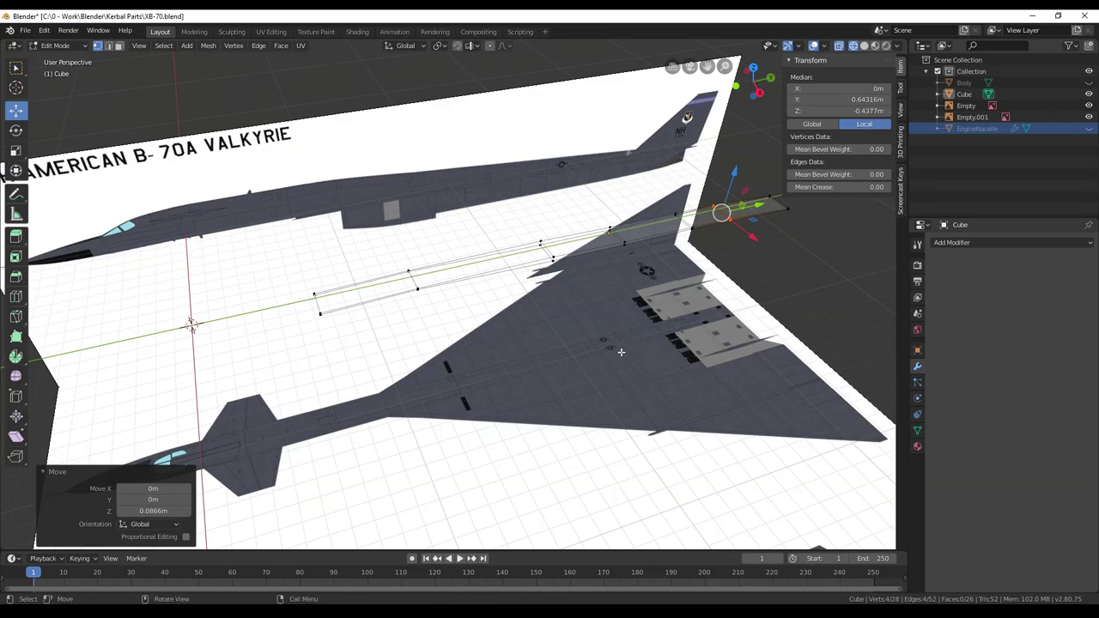
pyautogui.scroll(4, 620, 351)
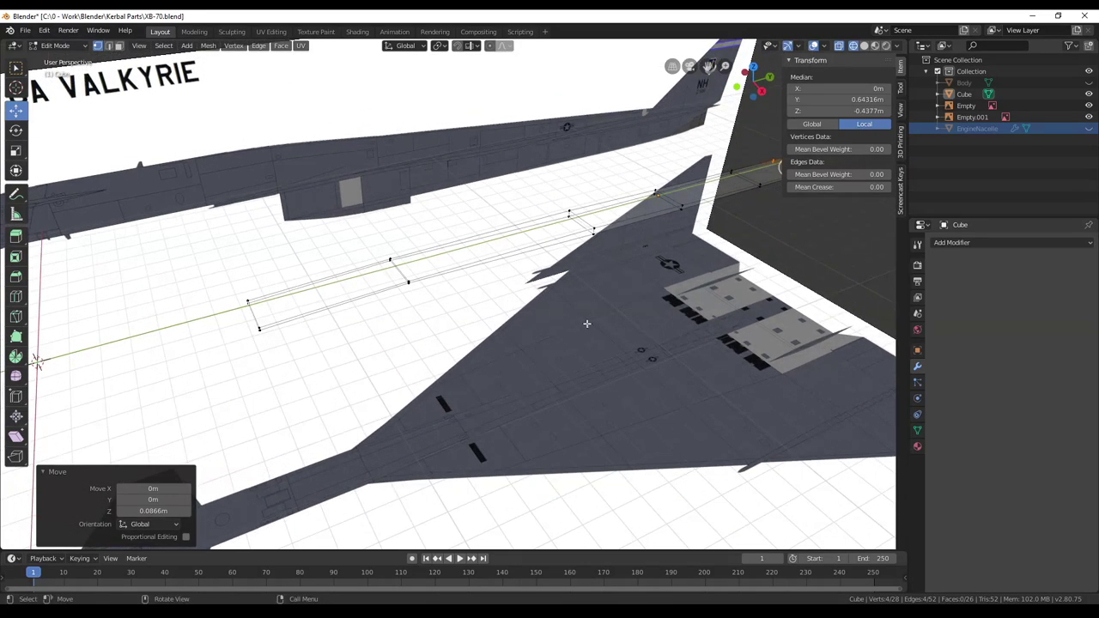
# Add a lengthwise loop cut along the exact centre of the wing strip, with factor 0, in the top view
pyautogui.press('KP_7')
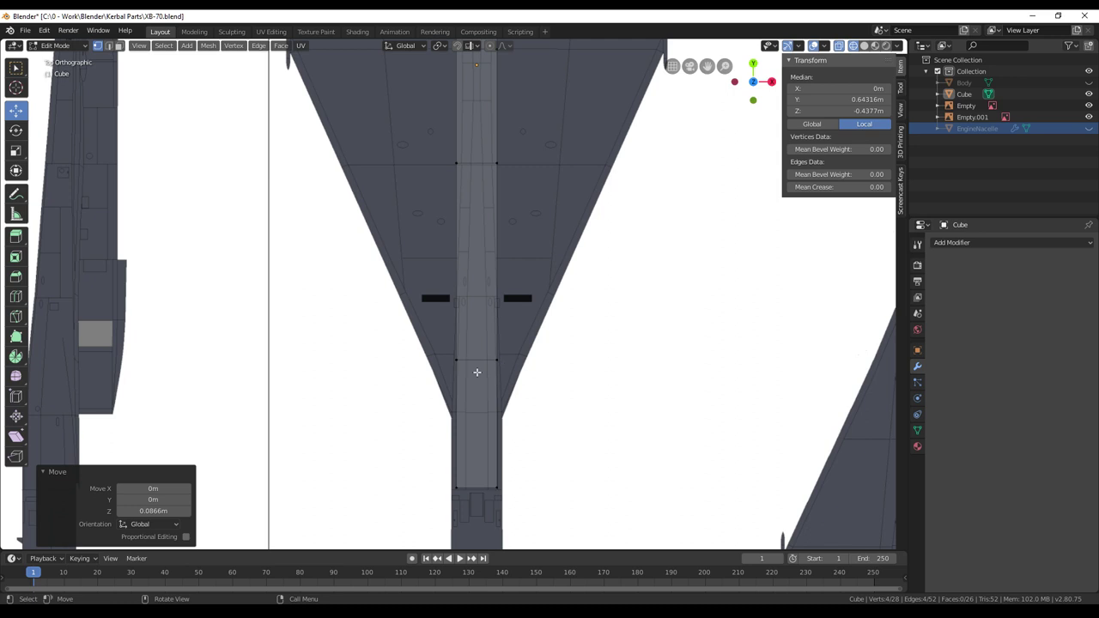
pyautogui.keyDown('shift'); pyautogui.moveTo(569, 300); pyautogui.dragTo(617, 429, button='middle'); pyautogui.keyUp('shift')
pyautogui.scroll(-3, 612, 371)
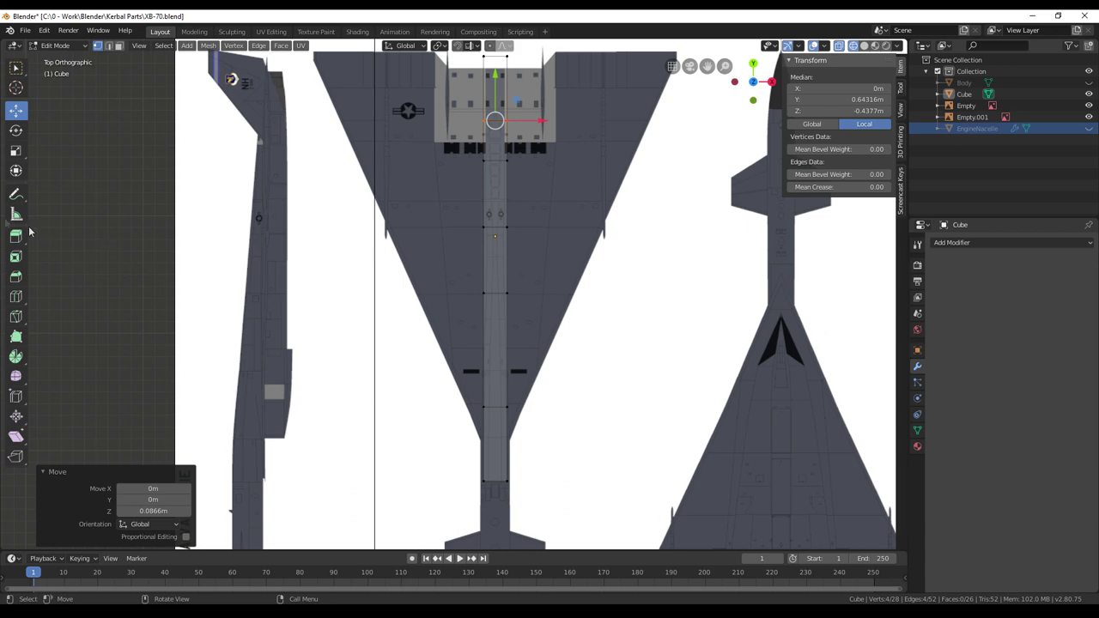
pyautogui.click(16, 297)
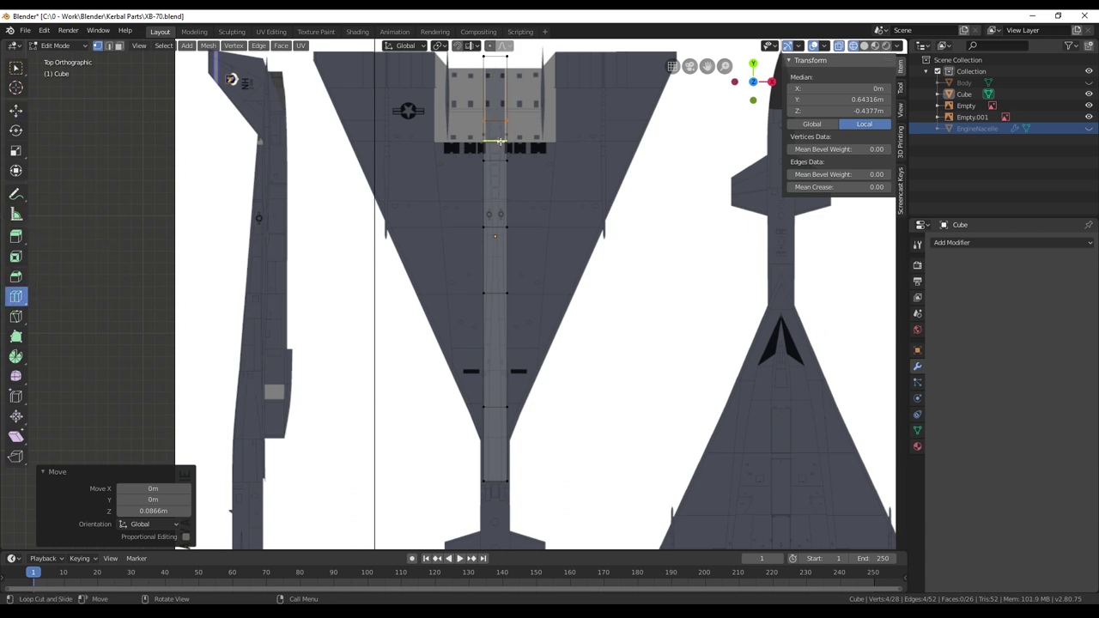
pyautogui.click(495, 110)
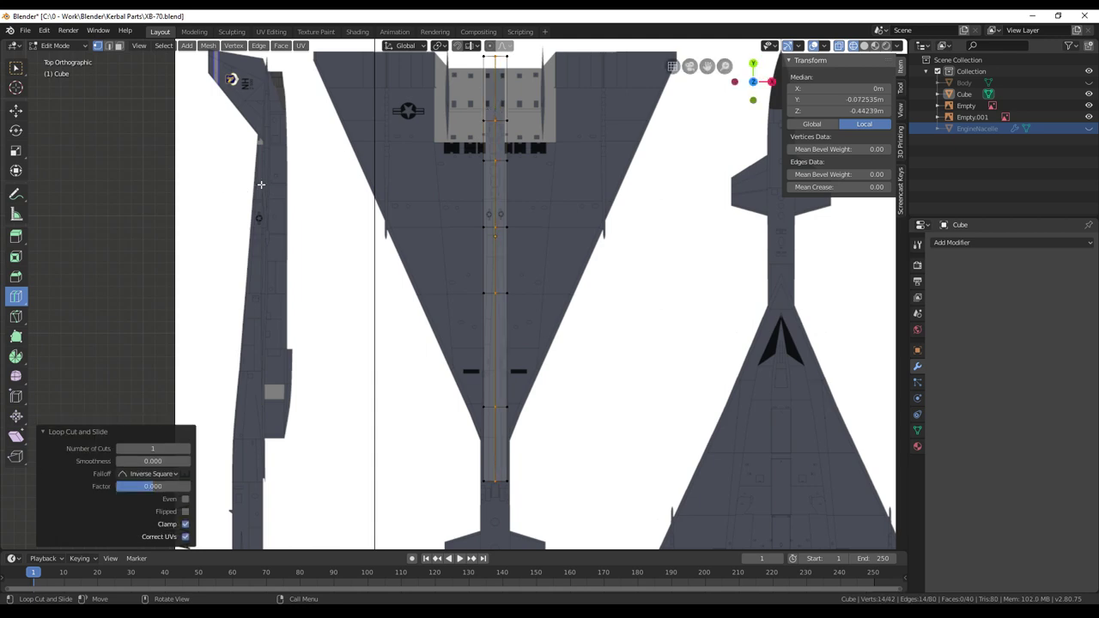
# Circle-select all vertices along the outer -X edge of the wing strip and delete them, leaving only the +X half
pyautogui.hotkey('alt', 'a')
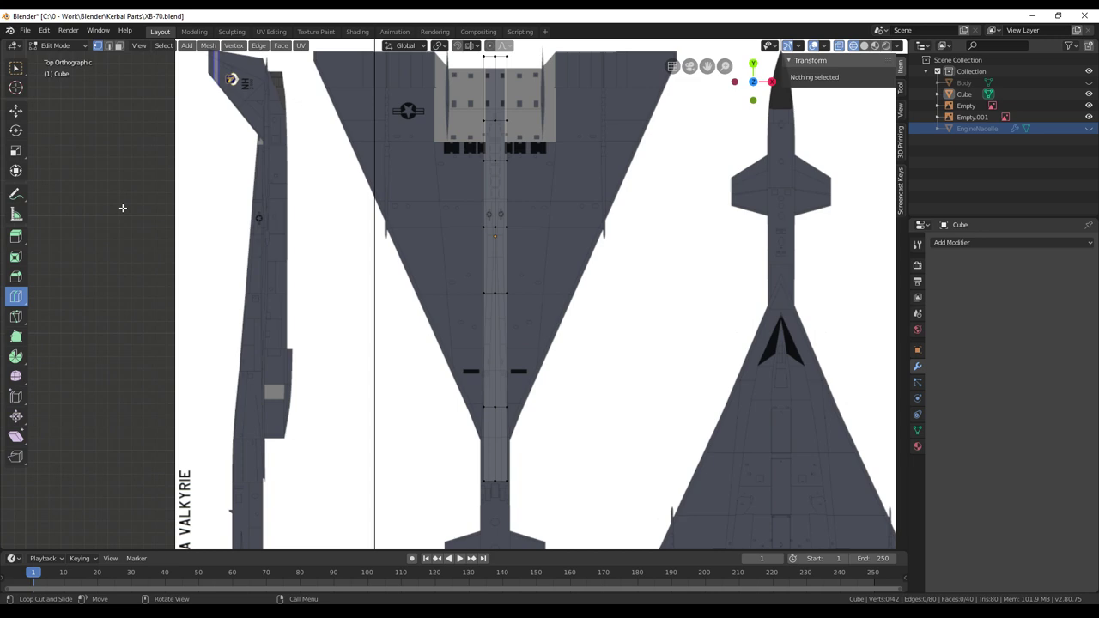
pyautogui.press('c')
pyautogui.moveTo(472, 62); pyautogui.dragTo(476, 72)
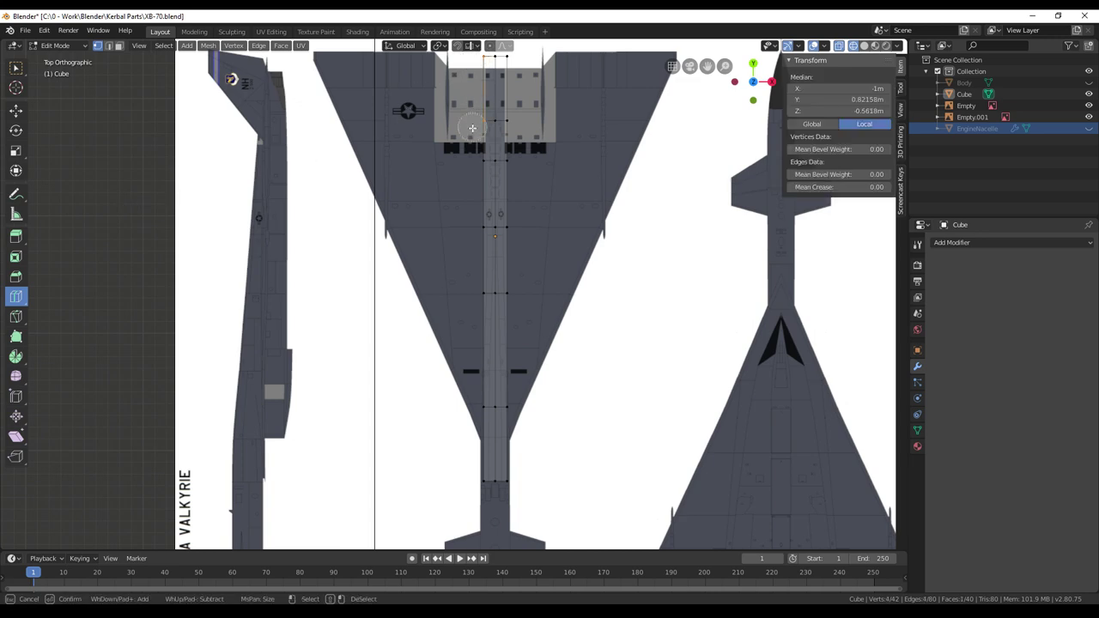
pyautogui.moveTo(468, 187)
pyautogui.mouseDown()
pyautogui.moveTo(472, 151)
pyautogui.moveTo(475, 477)
pyautogui.mouseUp()
pyautogui.rightClick(475, 477)
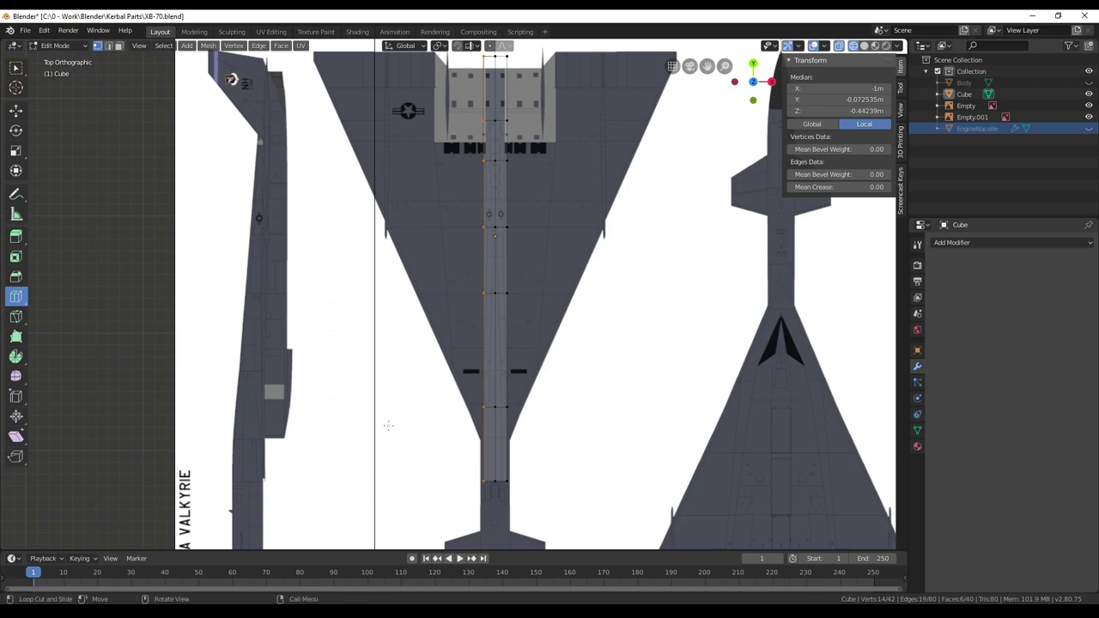
pyautogui.press('x')
# Add a Mirror modifier on the X axis to the wing half, with Body as the mirror object
pyautogui.click(878, 356)
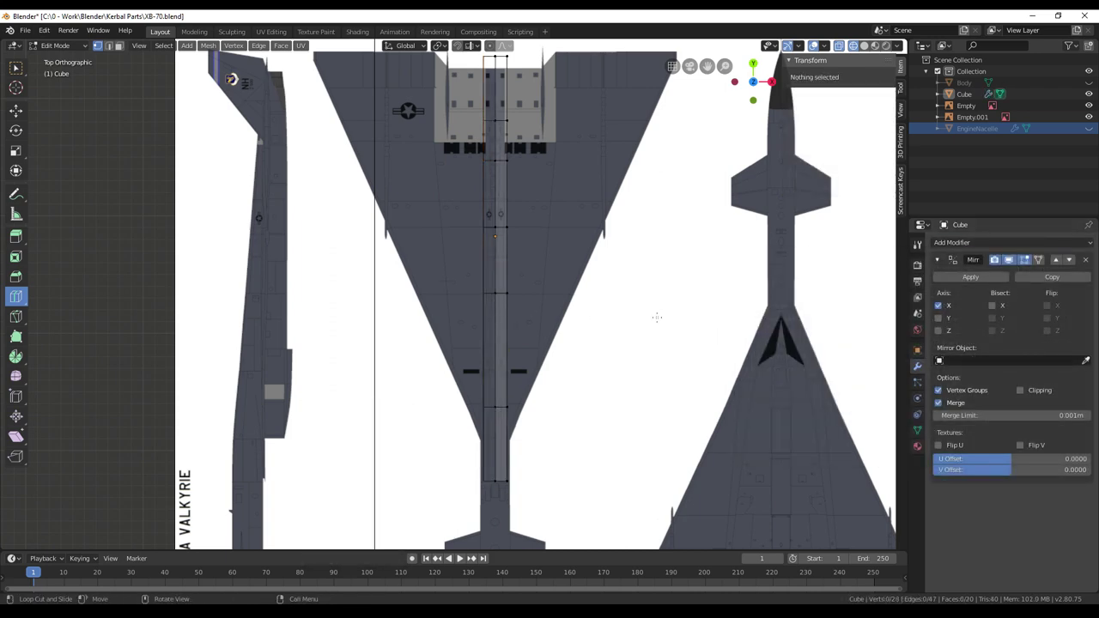
pyautogui.click(958, 361)
pyautogui.click(942, 377)
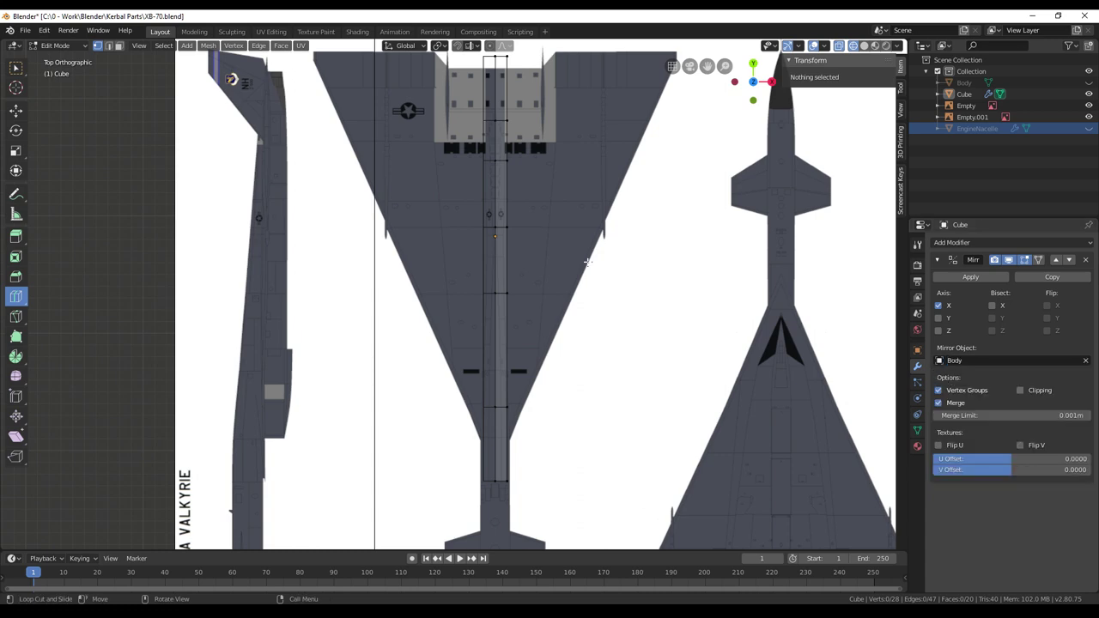
pyautogui.keyDown('shift'); pyautogui.moveTo(632, 214); pyautogui.dragTo(611, 247, button='middle'); pyautogui.keyUp('shift')
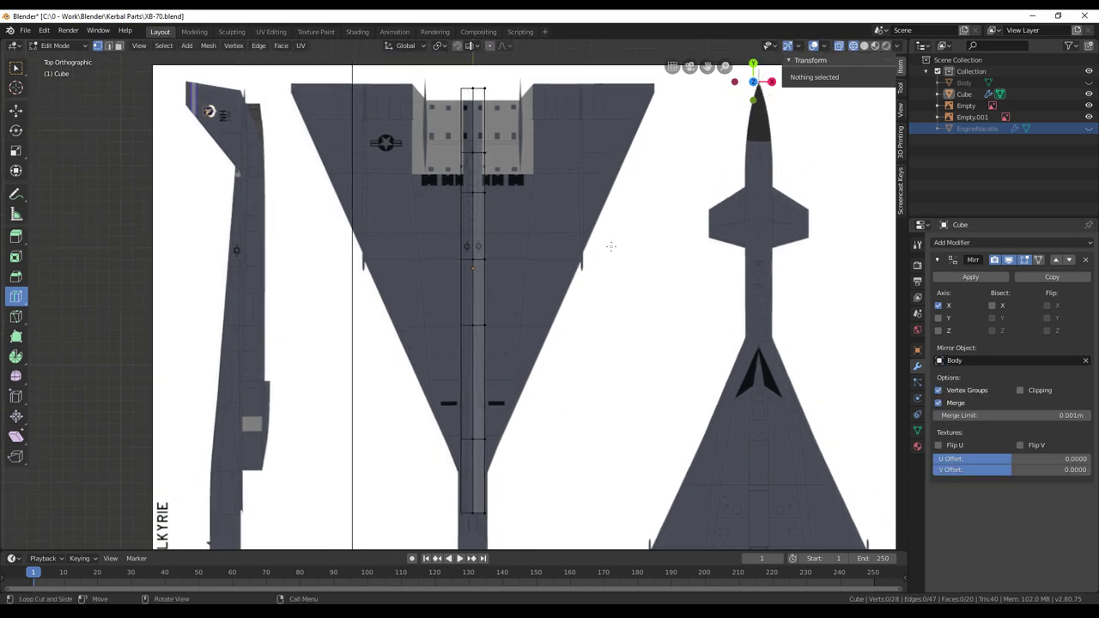
pyautogui.scroll(-1, 610, 247)
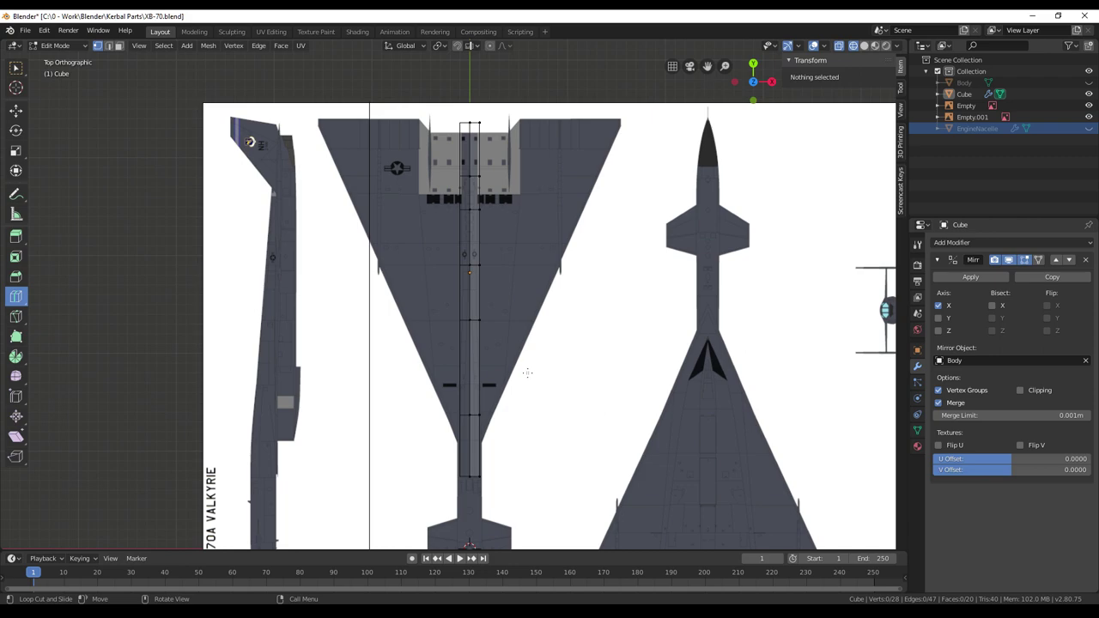
# Move the wing half's two front outer vertices along X onto the centreline in the top view, at about X 0.02 m
pyautogui.keyDown('shift'); pyautogui.moveTo(527, 373); pyautogui.dragTo(561, 391, button='middle'); pyautogui.keyUp('shift')
pyautogui.scroll(3, 531, 330)
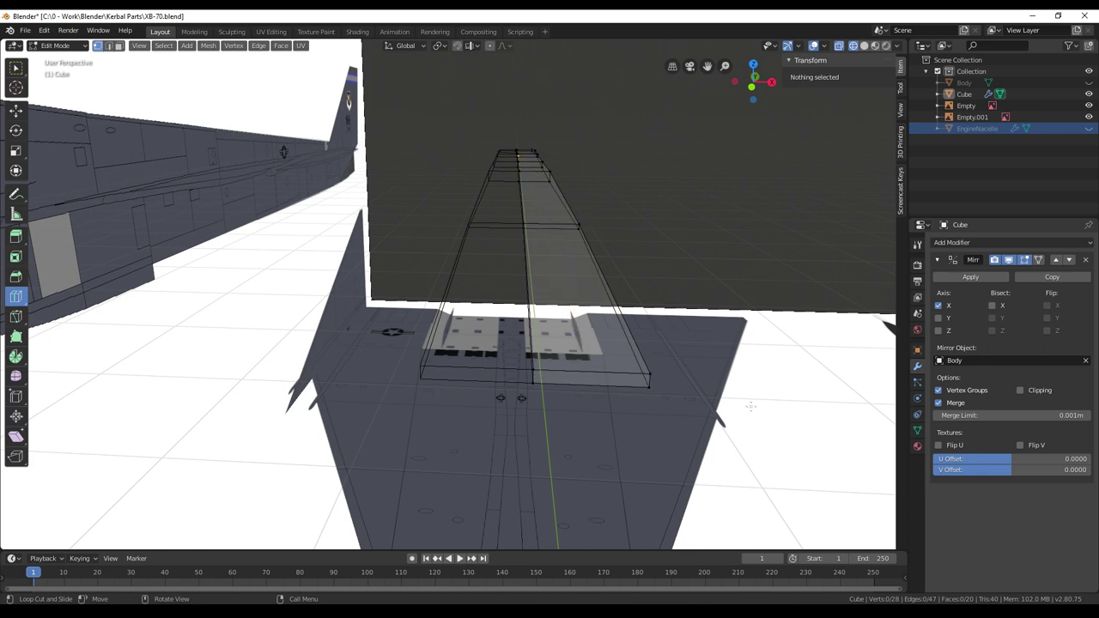
pyautogui.click(650, 381)
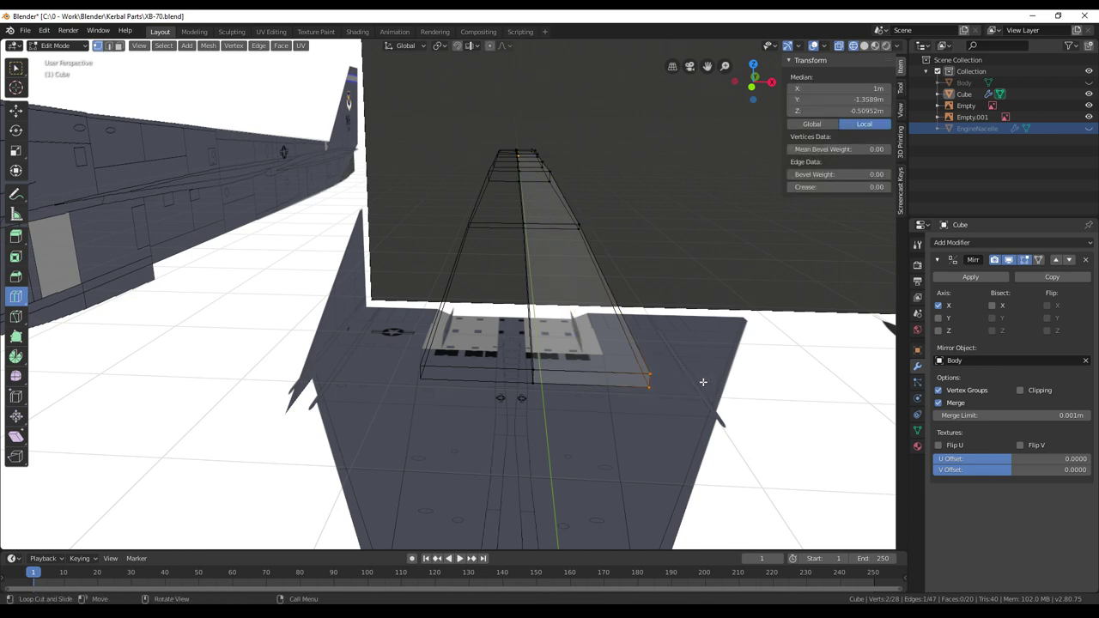
pyautogui.press('KP_3')
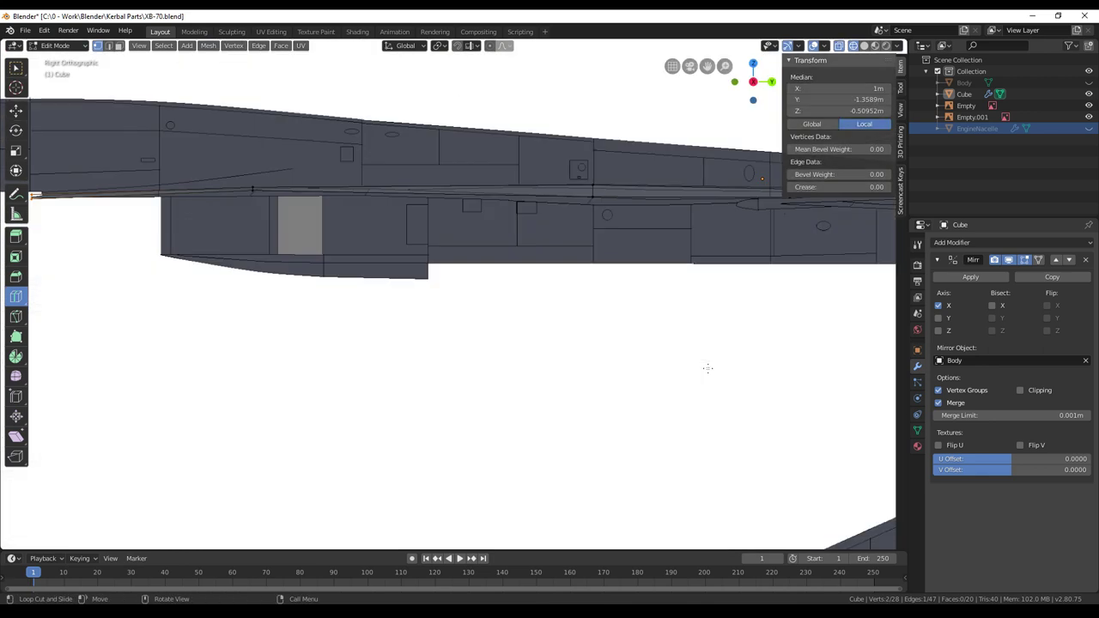
pyautogui.press('KP_7')
pyautogui.keyDown('shift'); pyautogui.moveTo(596, 371); pyautogui.dragTo(600, 100, button='middle'); pyautogui.keyUp('shift')
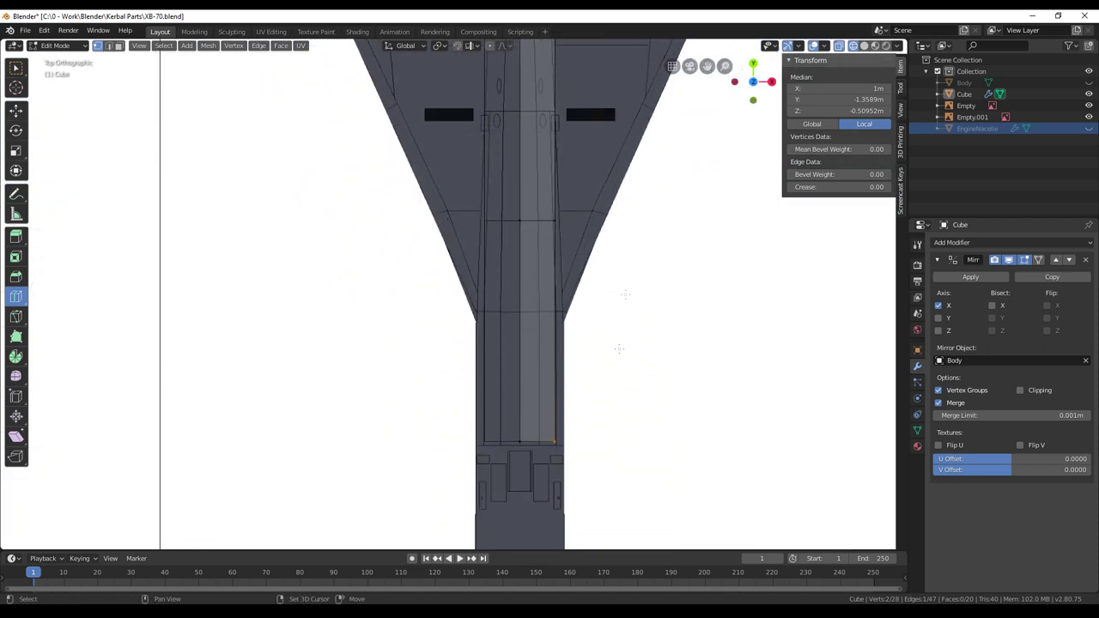
pyautogui.click(16, 109)
pyautogui.moveTo(601, 441); pyautogui.dragTo(577, 443)
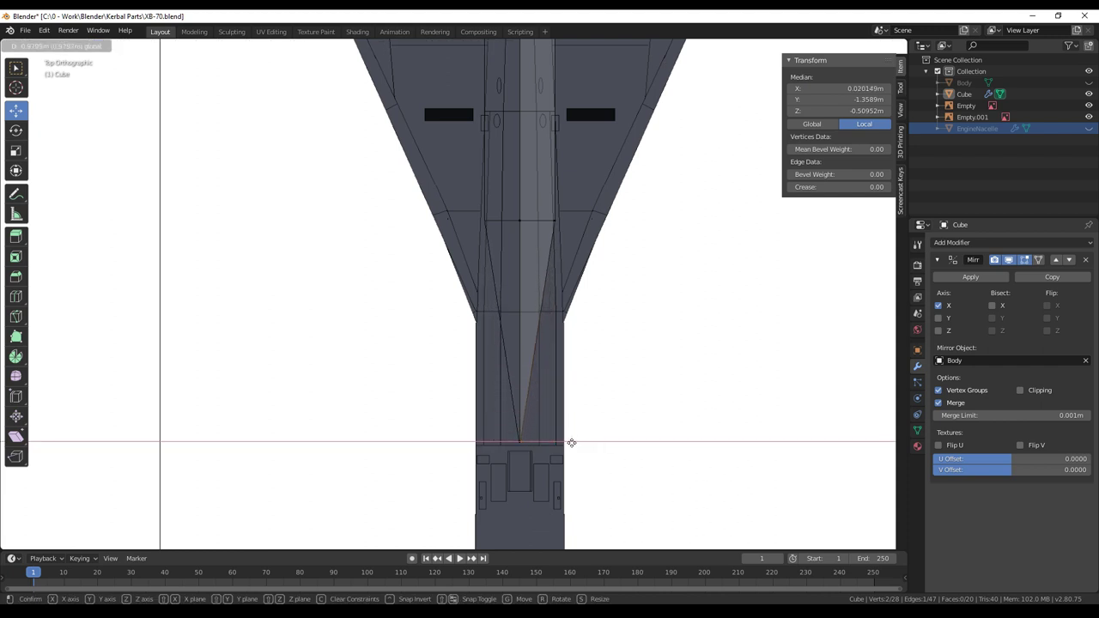
pyautogui.click(571, 442)
# Move the outer edge of the second cross-section from the nose about 1.39 m along X to the blueprint's leading edge
pyautogui.keyDown('shift'); pyautogui.moveTo(638, 289); pyautogui.dragTo(628, 351, button='middle'); pyautogui.keyUp('shift')
pyautogui.hotkey('alt', 'a')
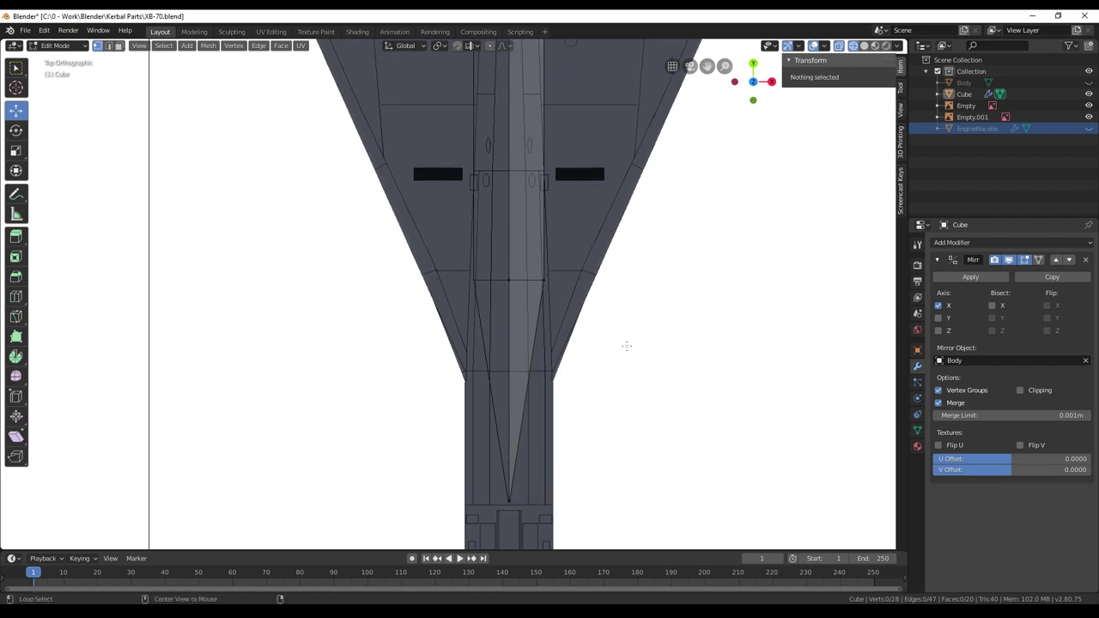
pyautogui.click(554, 278)
pyautogui.press('g')
pyautogui.press('x')
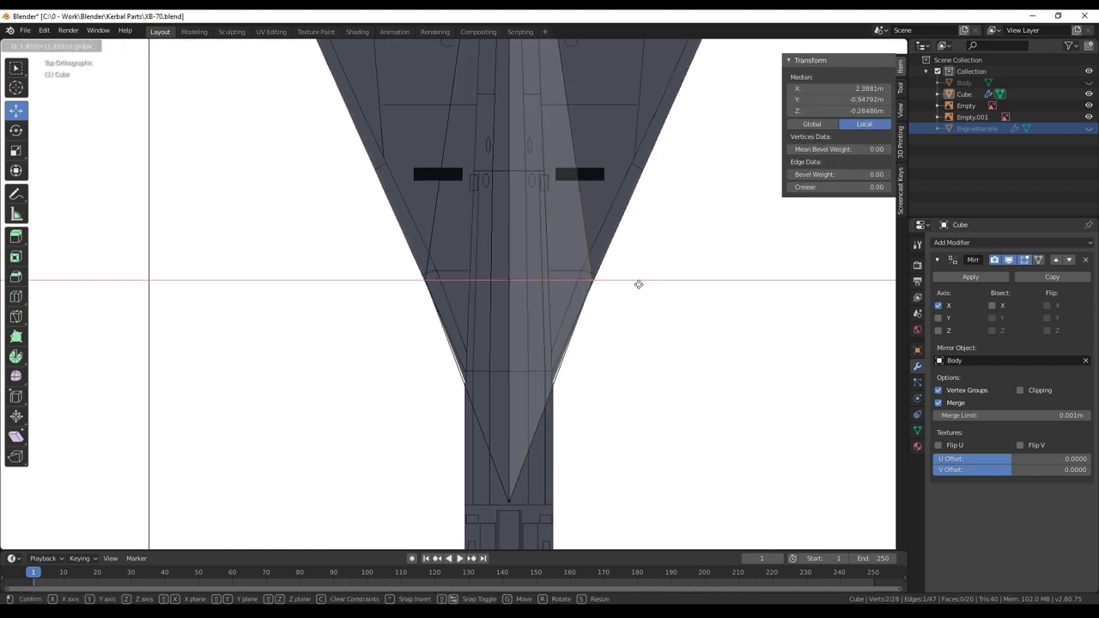
pyautogui.click(638, 284)
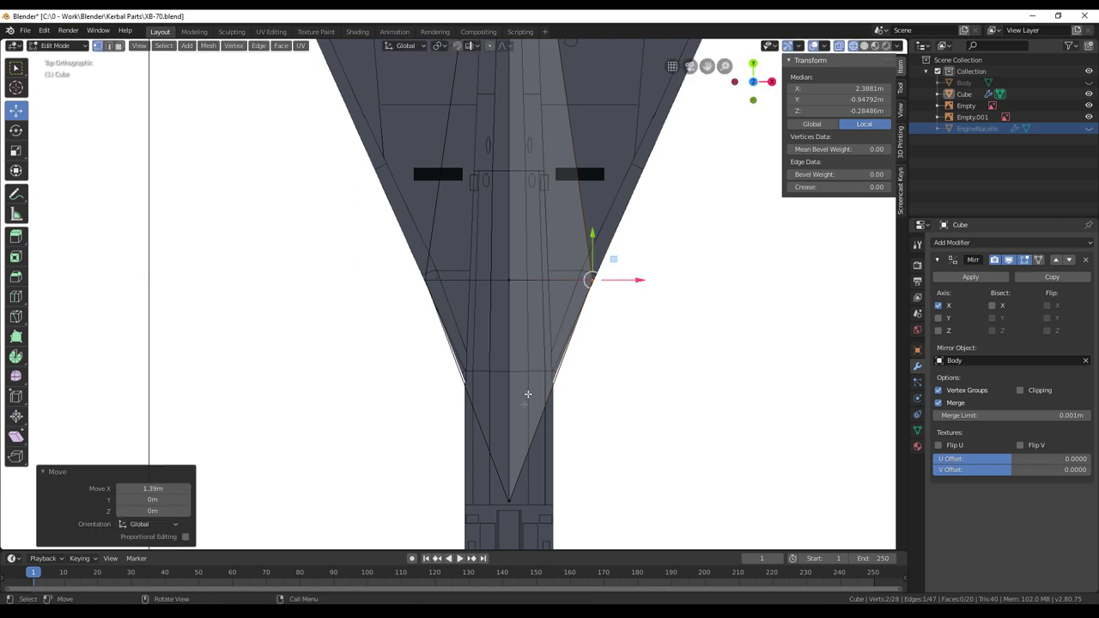
# Select the vertices at the wing's pointed nose and move them about 0.229 m along Y
pyautogui.click(518, 514)
pyautogui.click(509, 499)
pyautogui.moveTo(511, 456); pyautogui.dragTo(509, 447)
# Circle-select the outer vertices of the third cross-section from the nose and move them about 5.76 m along X to the leading edge
pyautogui.keyDown('shift'); pyautogui.moveTo(659, 361); pyautogui.dragTo(577, 539, button='middle'); pyautogui.keyUp('shift')
pyautogui.keyDown('shift'); pyautogui.moveTo(607, 349); pyautogui.dragTo(596, 383, button='middle'); pyautogui.keyUp('shift')
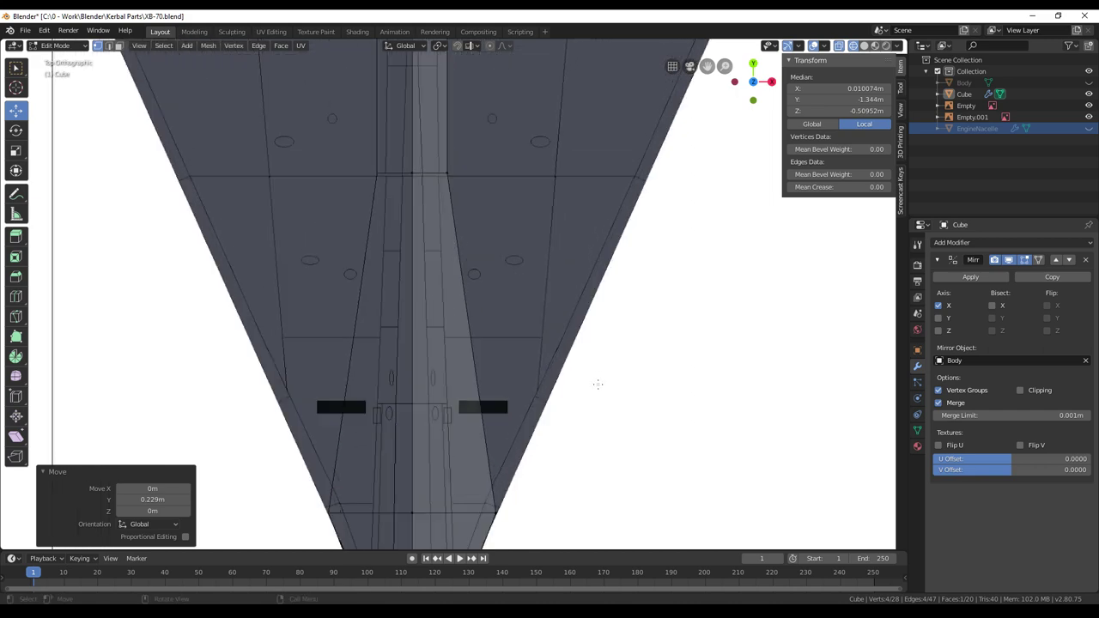
pyautogui.hotkey('alt', 'a')
pyautogui.press('c')
pyautogui.click(452, 163)
pyautogui.press('Escape')
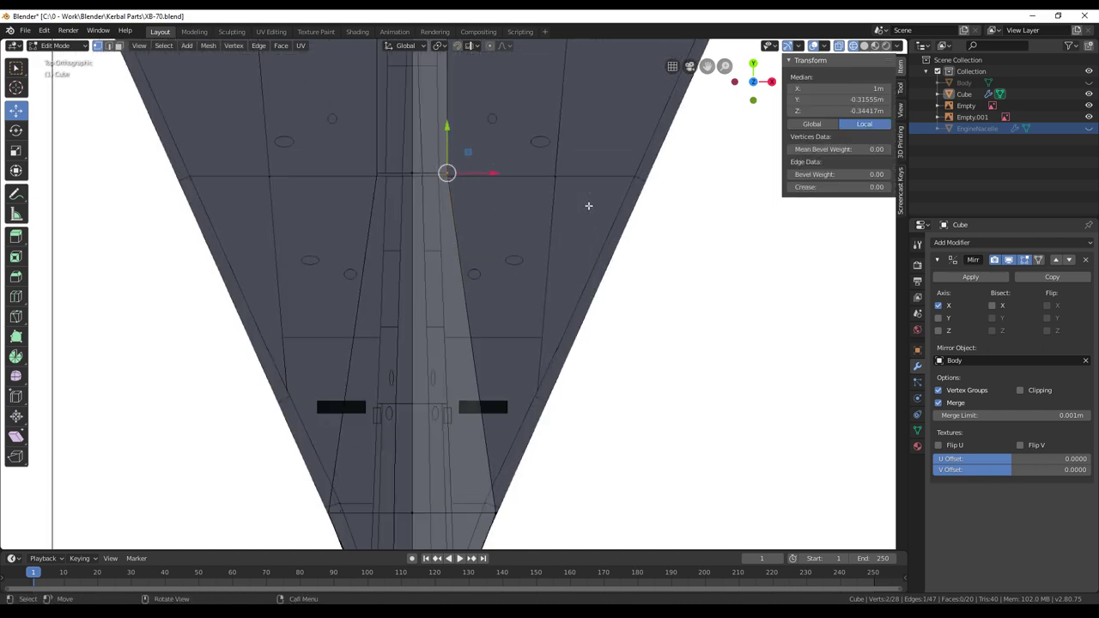
pyautogui.press('g')
pyautogui.press('x')
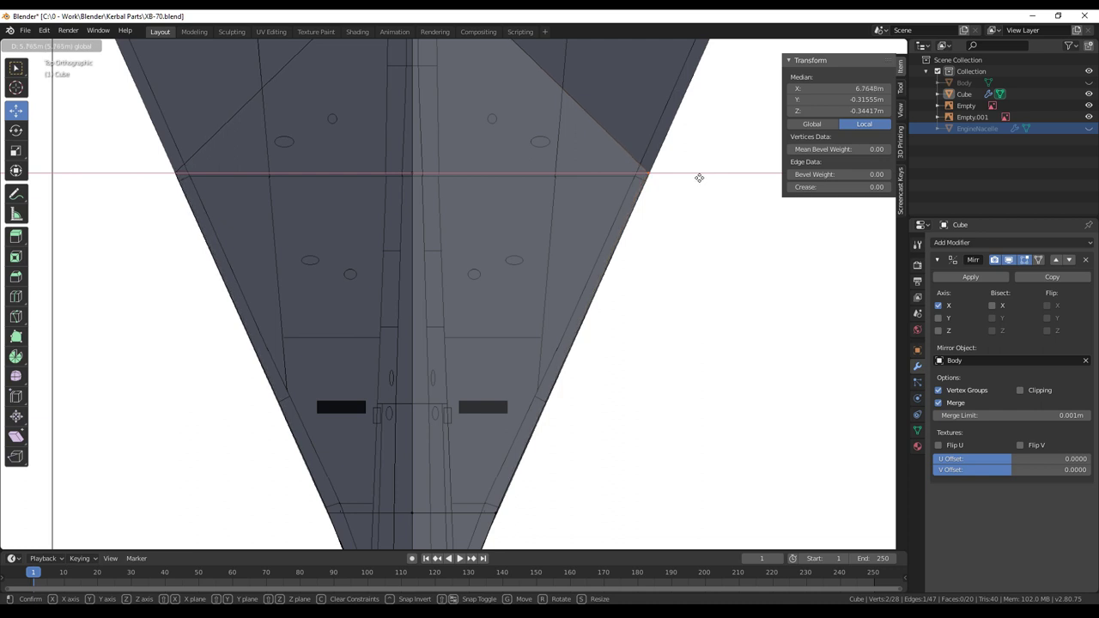
pyautogui.click(699, 178)
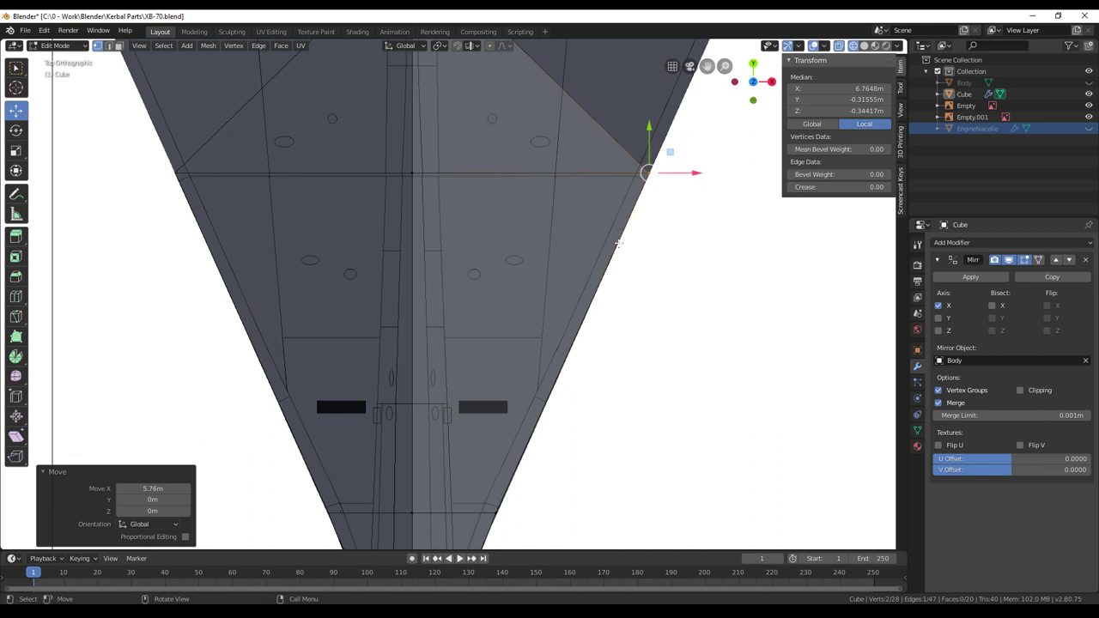
# Move the outer vertices of the fourth cross-section about 8.26 m along X to where the leading edge meets the wingtip fold line
pyautogui.keyDown('shift'); pyautogui.moveTo(699, 221); pyautogui.dragTo(634, 405, button='middle'); pyautogui.keyUp('shift')
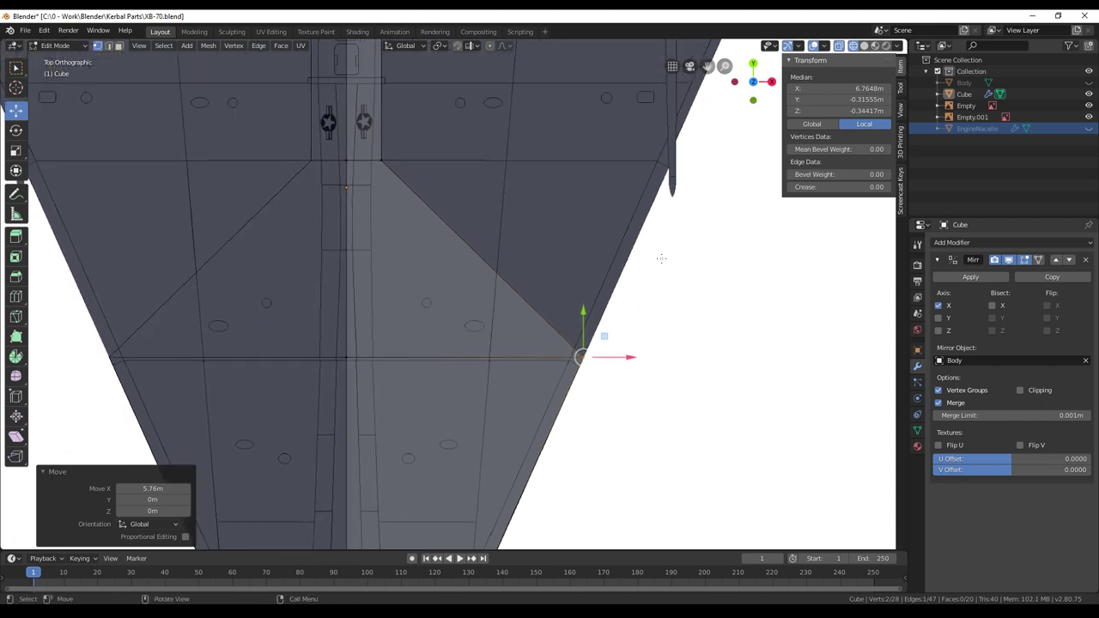
pyautogui.click(407, 154)
pyautogui.click(380, 161)
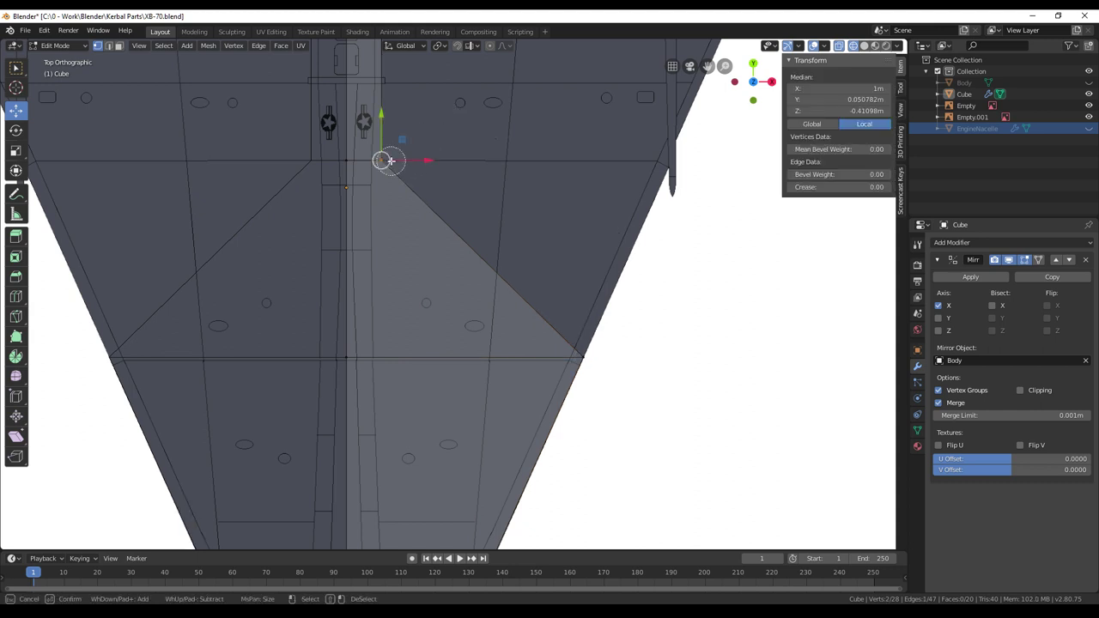
pyautogui.moveTo(432, 160); pyautogui.dragTo(719, 160)
# Circle-select the outer vertices of the fifth cross-section and move them about 8.17 m along X to the wingtip fold line
pyautogui.keyDown('shift'); pyautogui.moveTo(656, 106); pyautogui.dragTo(615, 302, button='middle'); pyautogui.keyUp('shift')
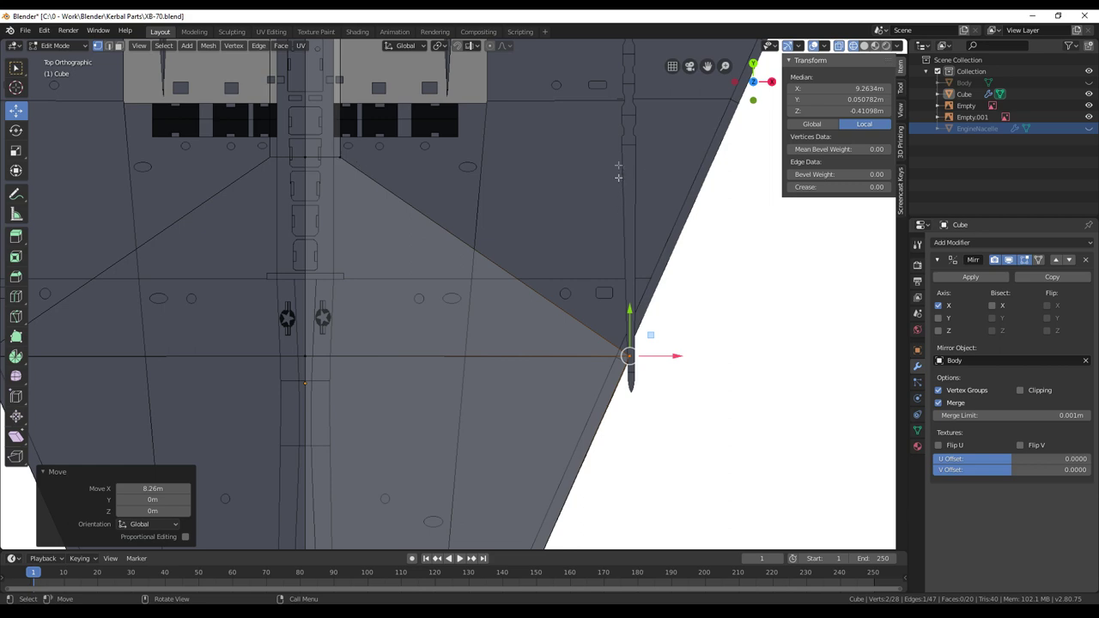
pyautogui.keyDown('shift'); pyautogui.moveTo(643, 208); pyautogui.dragTo(677, 248, button='middle'); pyautogui.keyUp('shift')
pyautogui.hotkey('alt', 'a')
pyautogui.press('c')
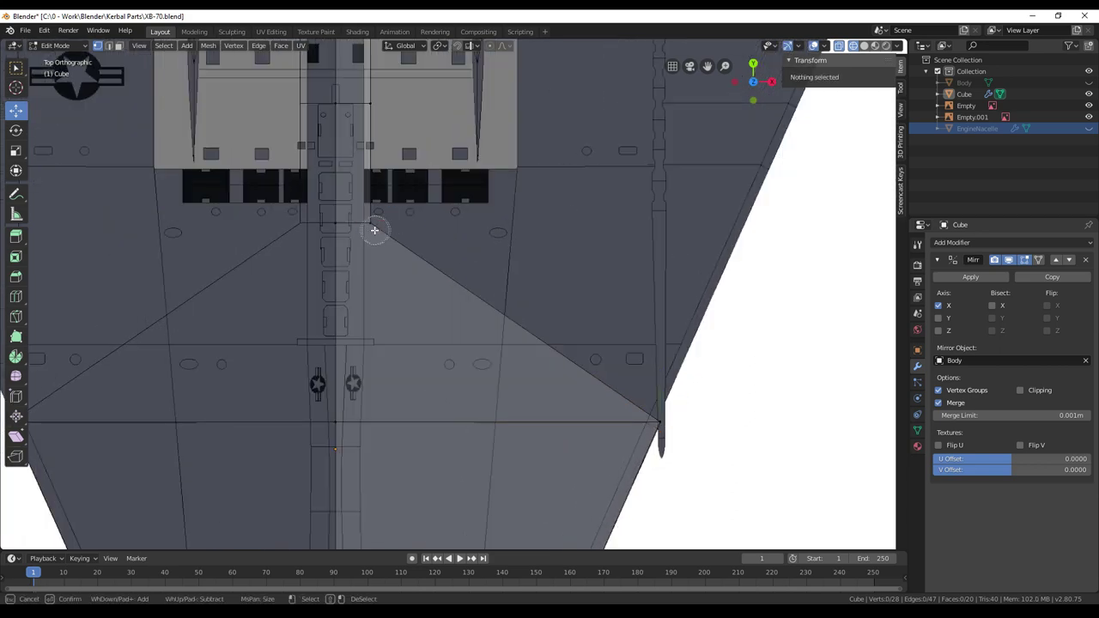
pyautogui.click(375, 230)
pyautogui.press('Escape')
pyautogui.press('g')
pyautogui.press('x')
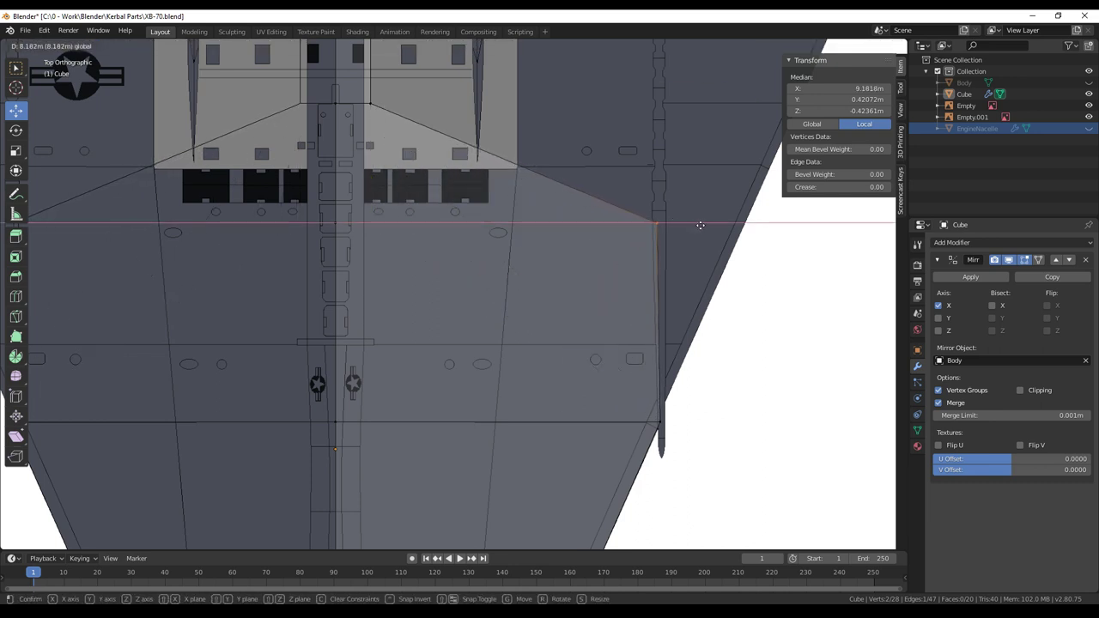
pyautogui.click(700, 225)
# Move the outer vertices of the sixth cross-section about 8.21 m along X to the wingtip fold line
pyautogui.keyDown('shift'); pyautogui.moveTo(662, 171); pyautogui.dragTo(670, 258, button='middle'); pyautogui.keyUp('shift')
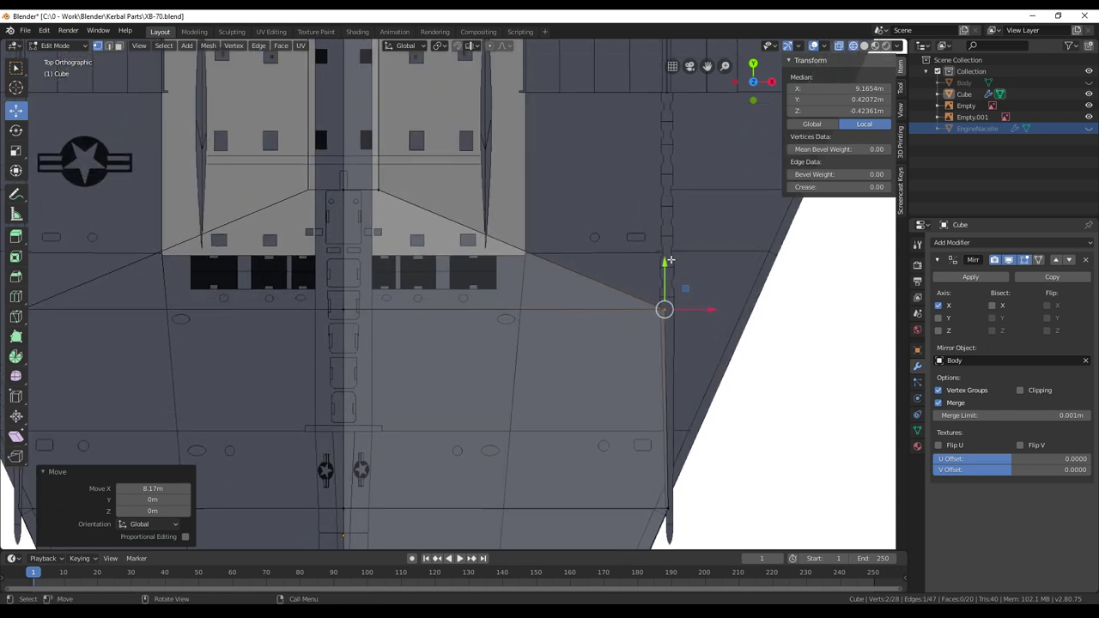
pyautogui.hotkey('alt', 'a')
pyautogui.click(379, 189)
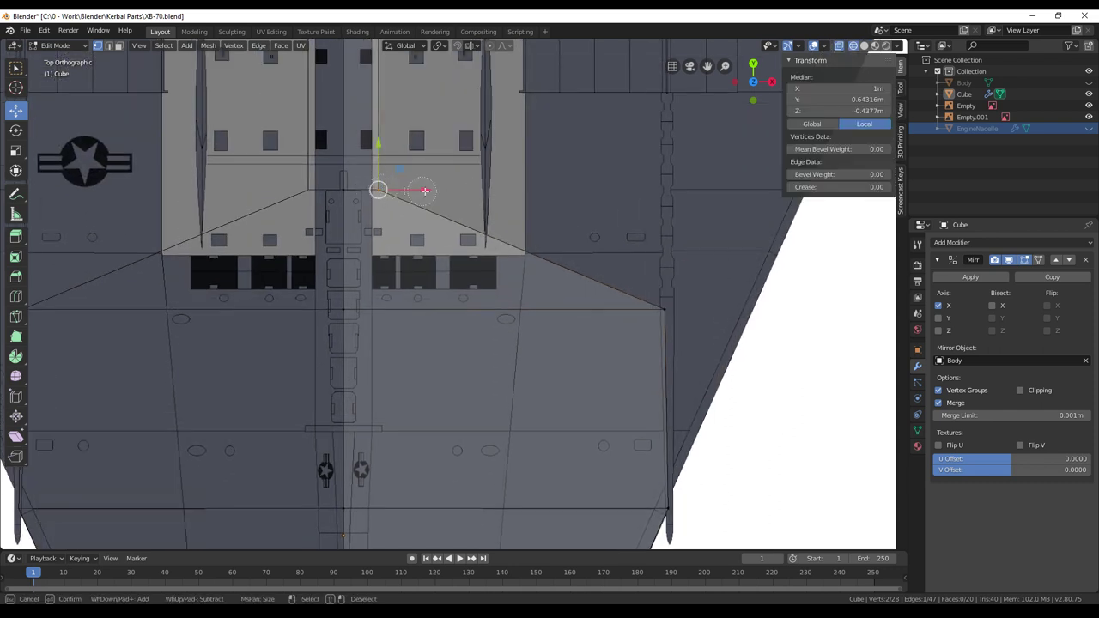
pyautogui.press('g')
pyautogui.press('x')
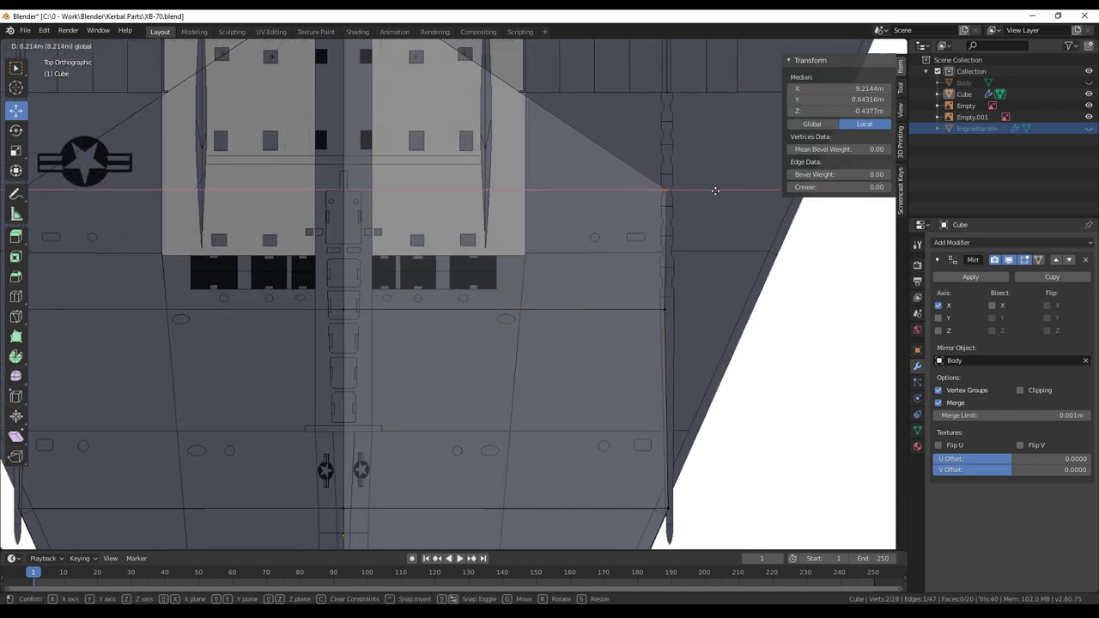
pyautogui.click(715, 191)
# Move the outer vertices of the wing's trailing edge about 8.21 m along X to the wingtip fold line
pyautogui.keyDown('shift'); pyautogui.moveTo(715, 190); pyautogui.dragTo(715, 345, button='middle'); pyautogui.keyUp('shift')
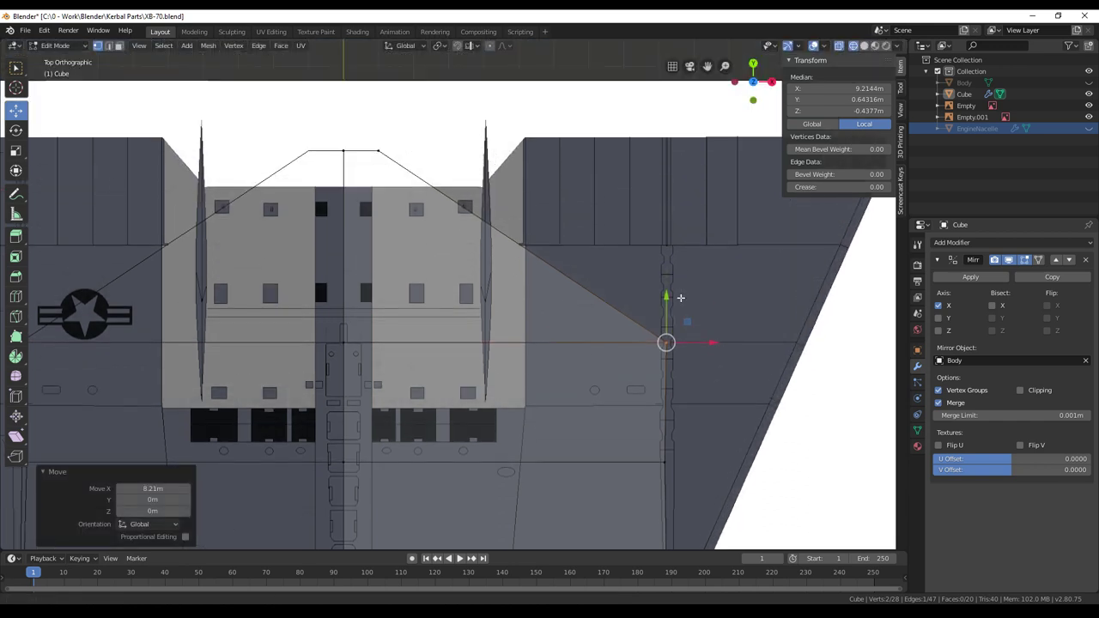
pyautogui.hotkey('alt', 'a')
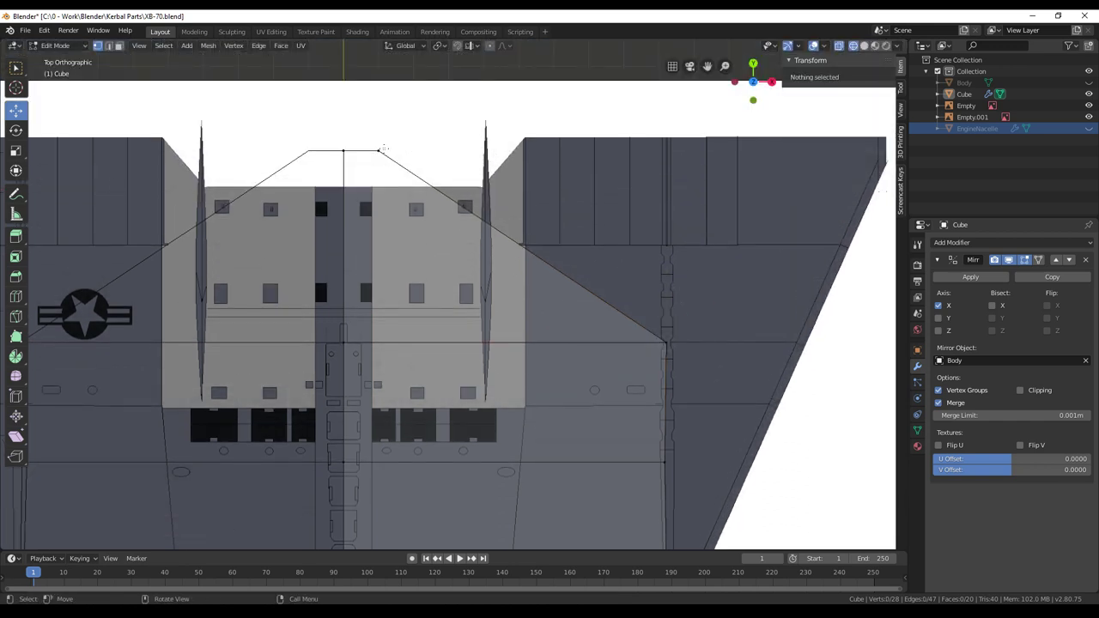
pyautogui.click(380, 151)
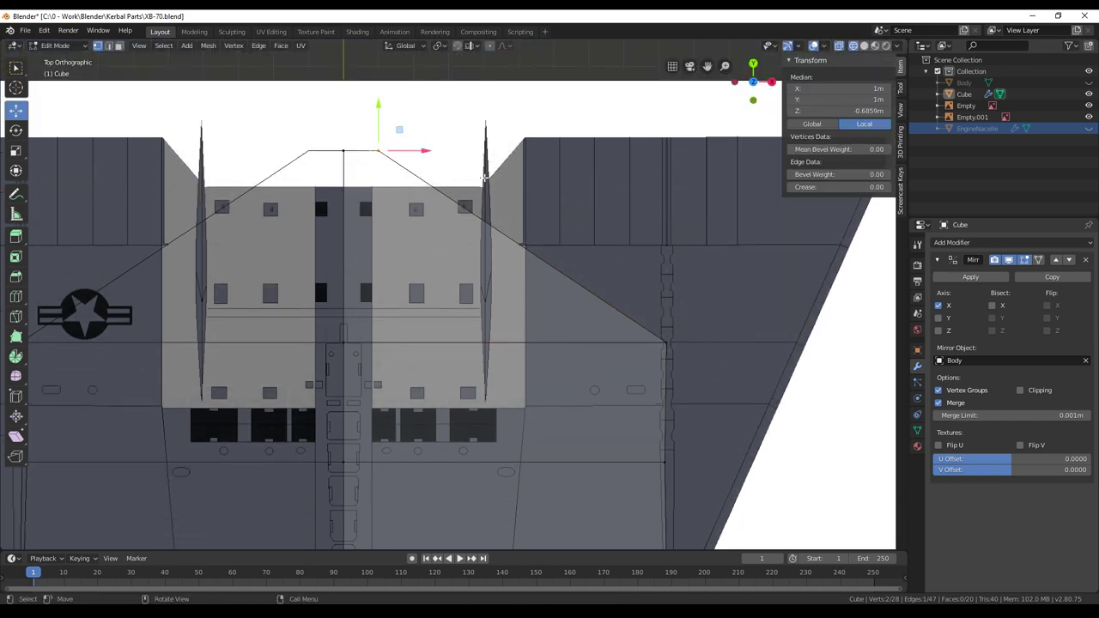
pyautogui.press('g')
pyautogui.press('x')
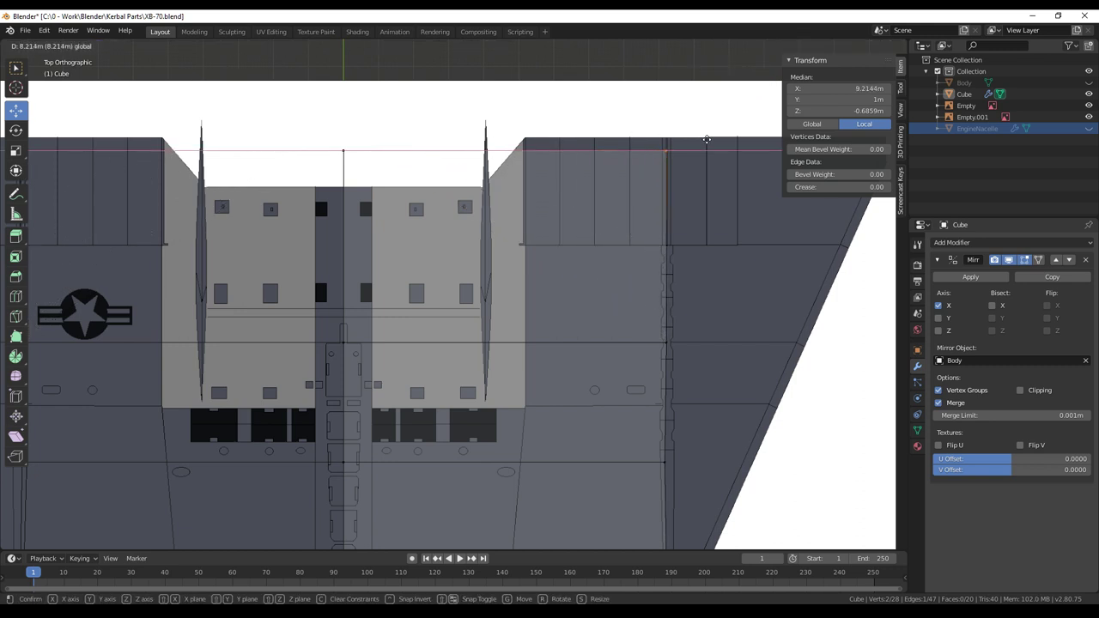
pyautogui.click(706, 139)
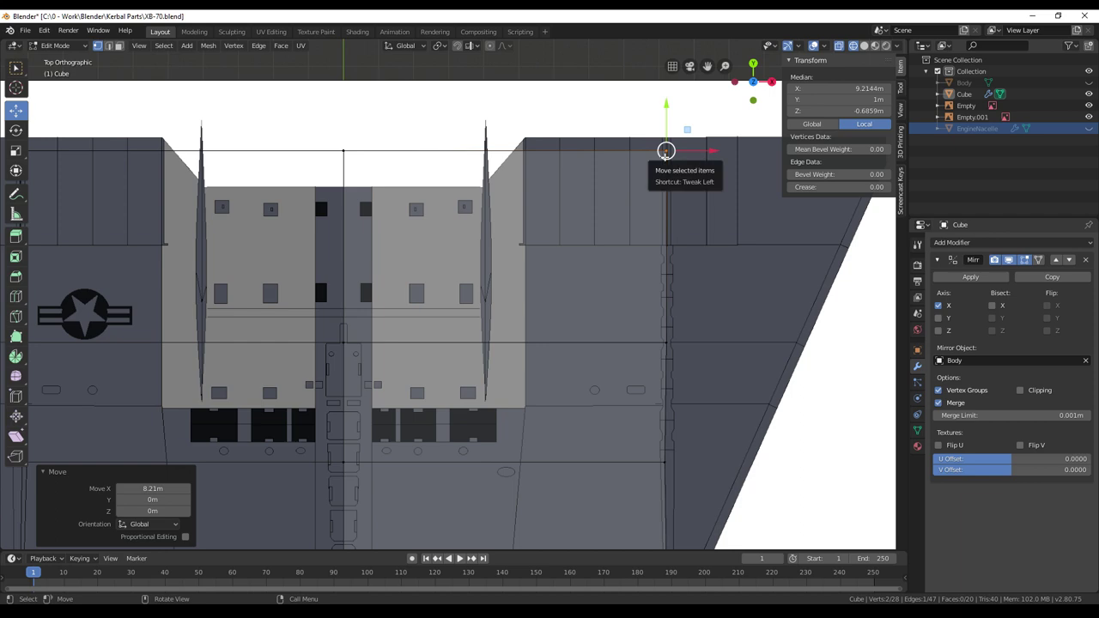
# Add a spanwise loop cut midway across the rearmost wing section, with factor 0
pyautogui.keyDown('shift'); pyautogui.moveTo(582, 266); pyautogui.dragTo(564, 169, button='middle'); pyautogui.keyUp('shift')
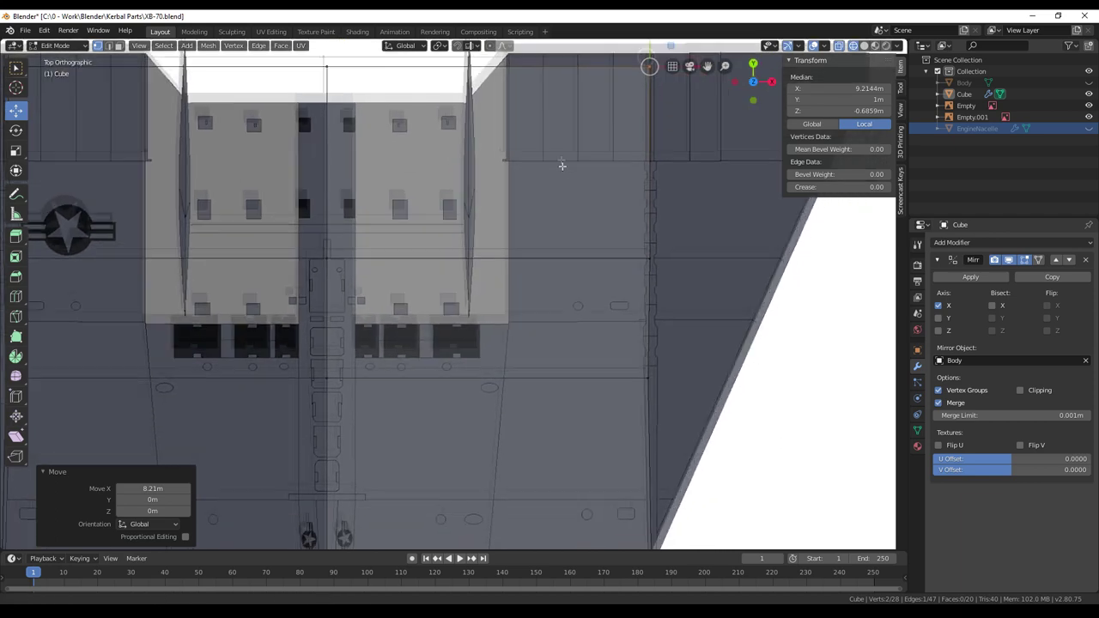
pyautogui.scroll(-3, 583, 134)
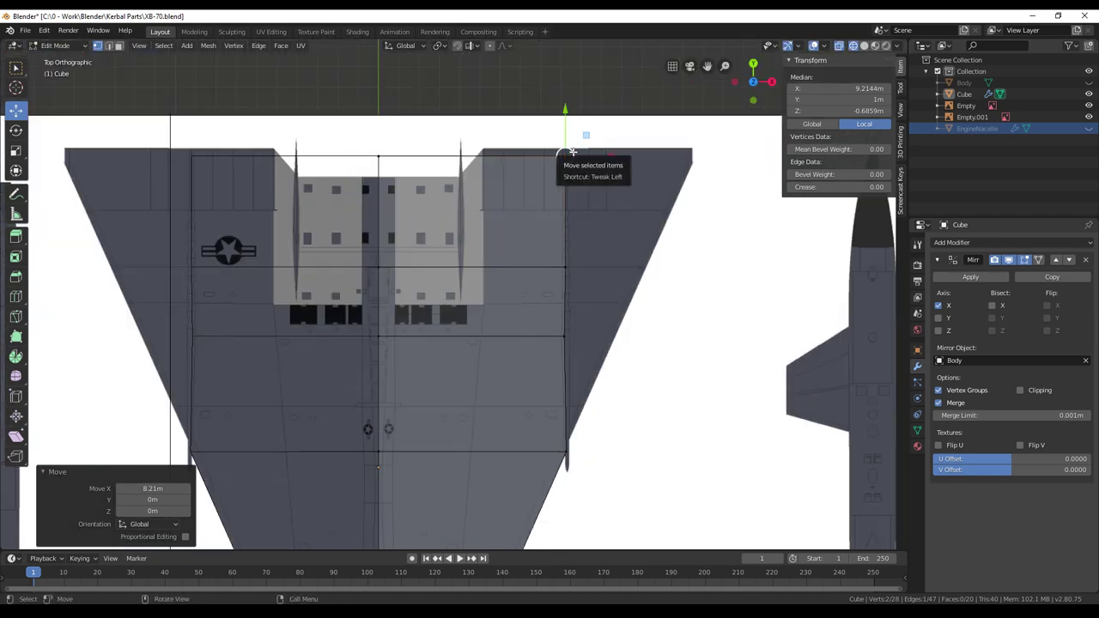
pyautogui.keyDown('shift'); pyautogui.moveTo(616, 225); pyautogui.dragTo(634, 165, button='middle'); pyautogui.keyUp('shift')
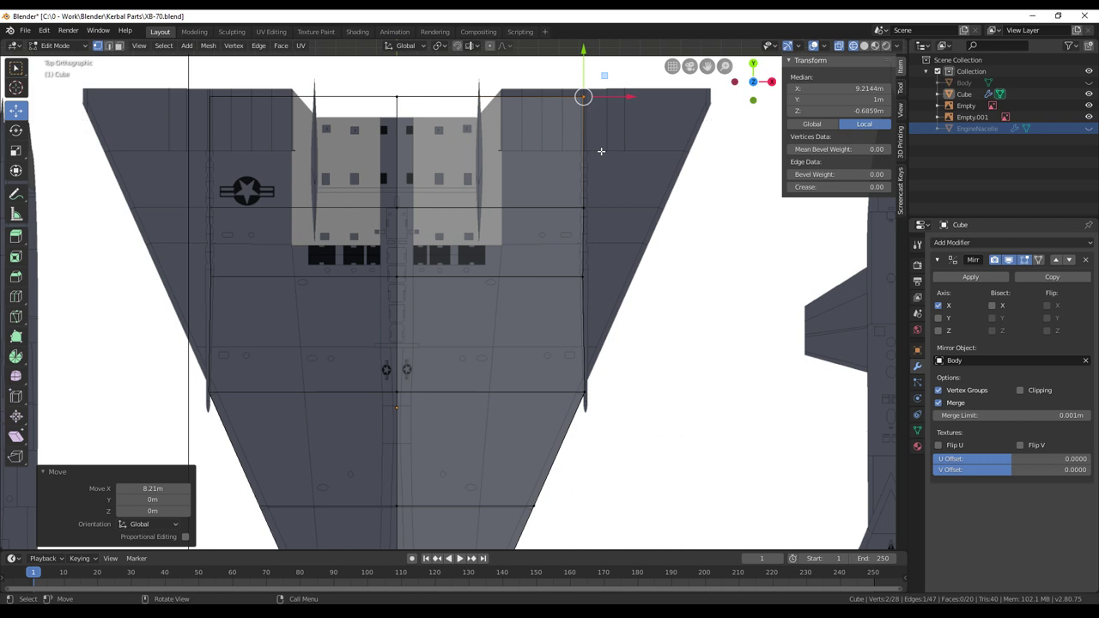
pyautogui.click(15, 296)
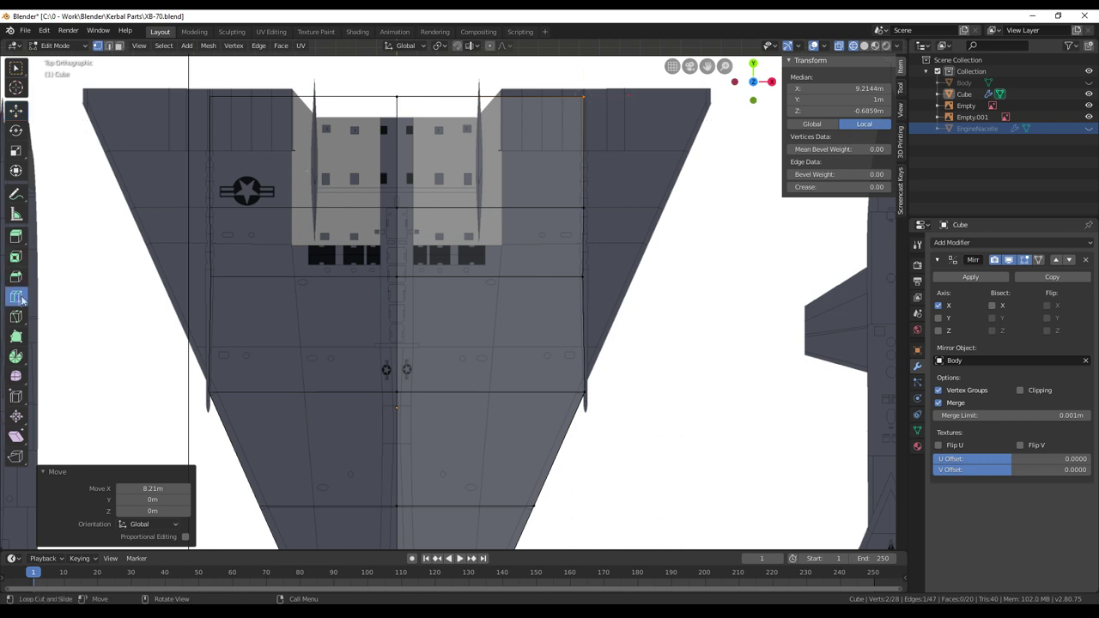
pyautogui.click(434, 155)
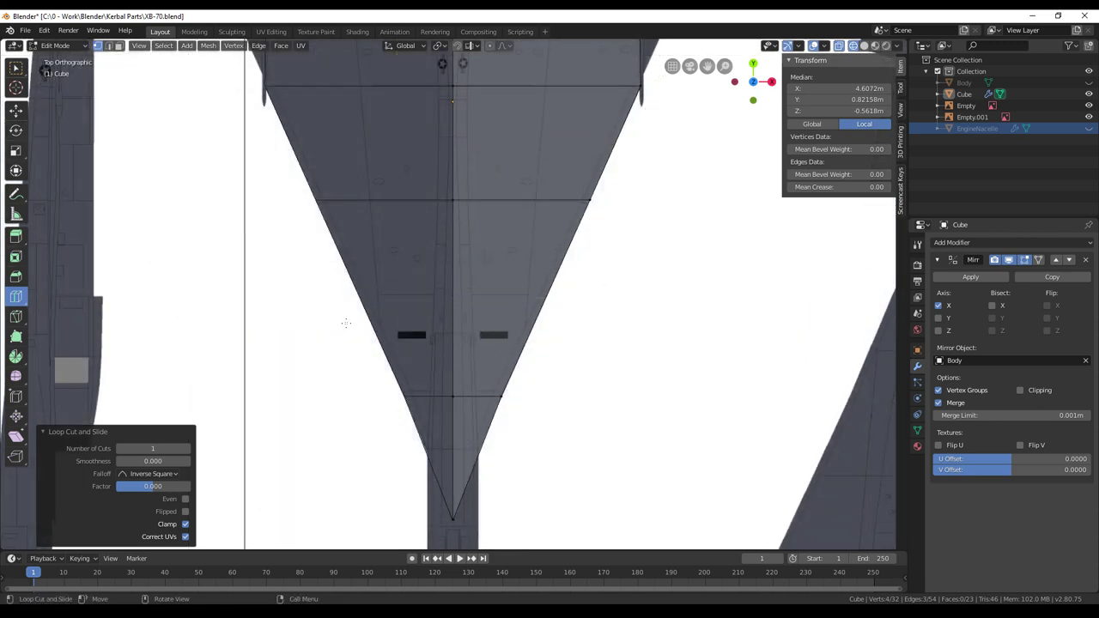
# Knife-cut the wing's upper surface just inside the leading edge, from the wingtip fold line to the centreline behind the nose
pyautogui.click(15, 315)
pyautogui.click(641, 72)
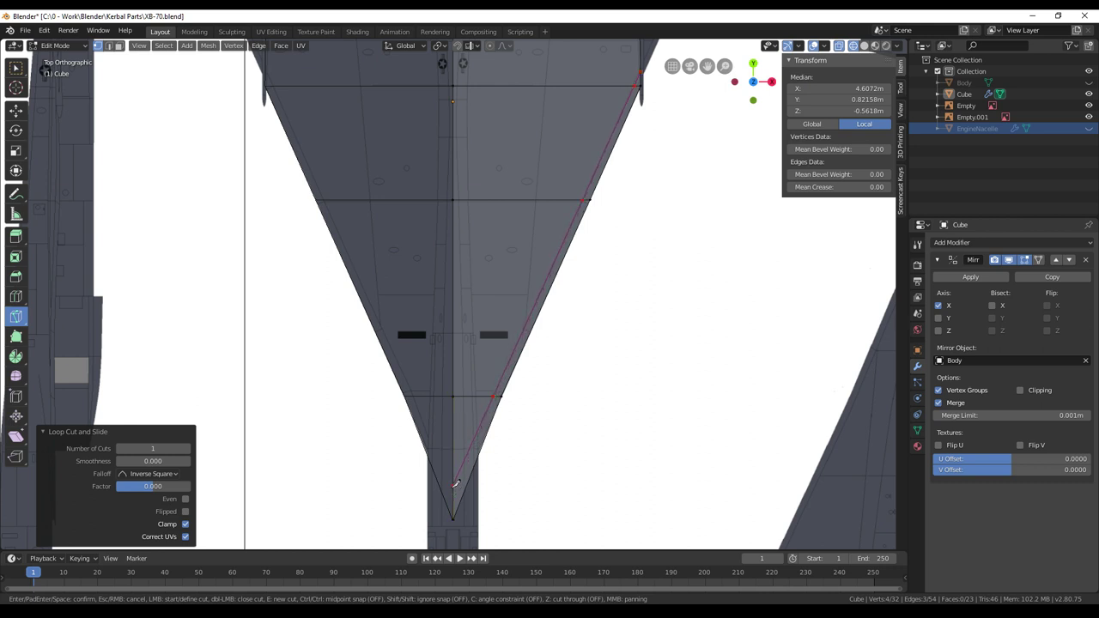
pyautogui.press('Return')
pyautogui.moveTo(608, 412); pyautogui.dragTo(668, 324, button='middle')
pyautogui.scroll(1, 783, 389)
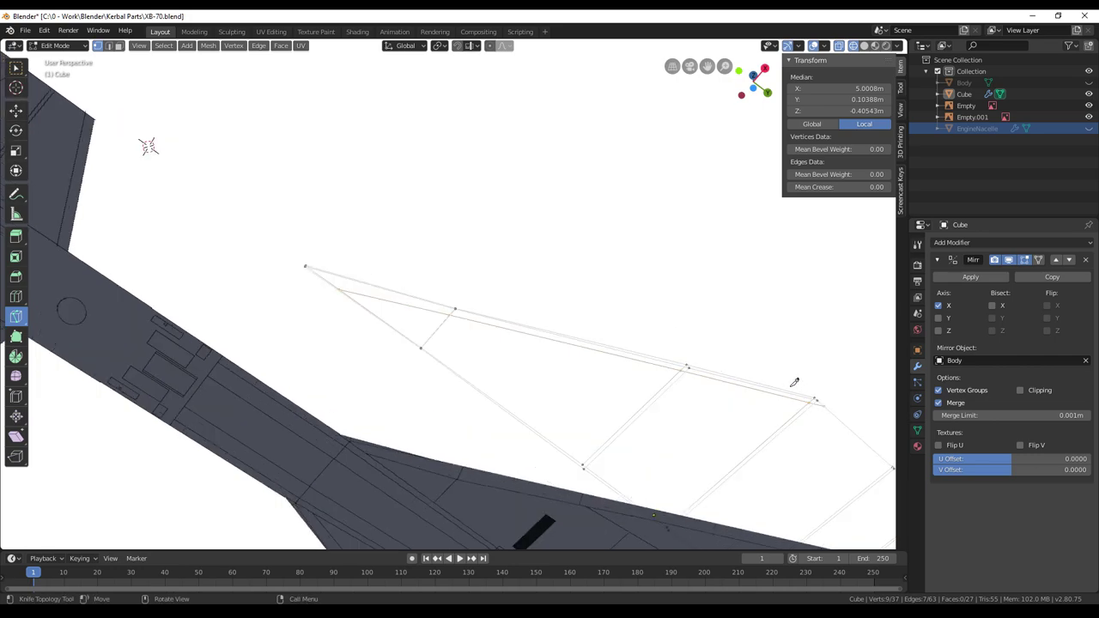
# Knife-cut the wing's underside just inside the leading edge, from the centreline behind the apex to the wingtip fold line
pyautogui.press('KP_3')
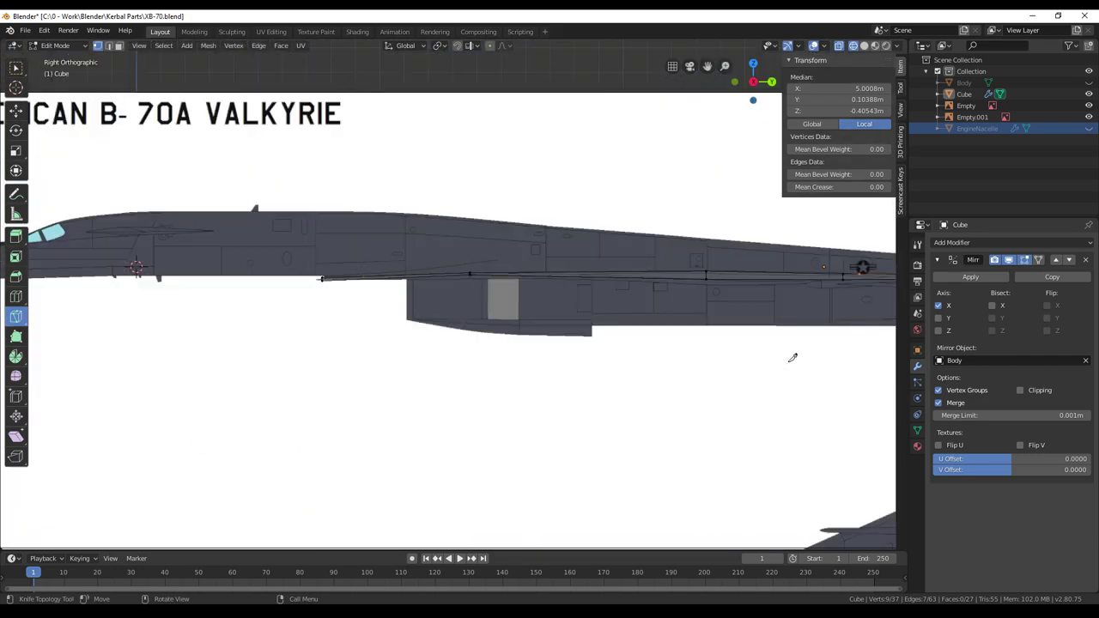
pyautogui.press('KP_7')
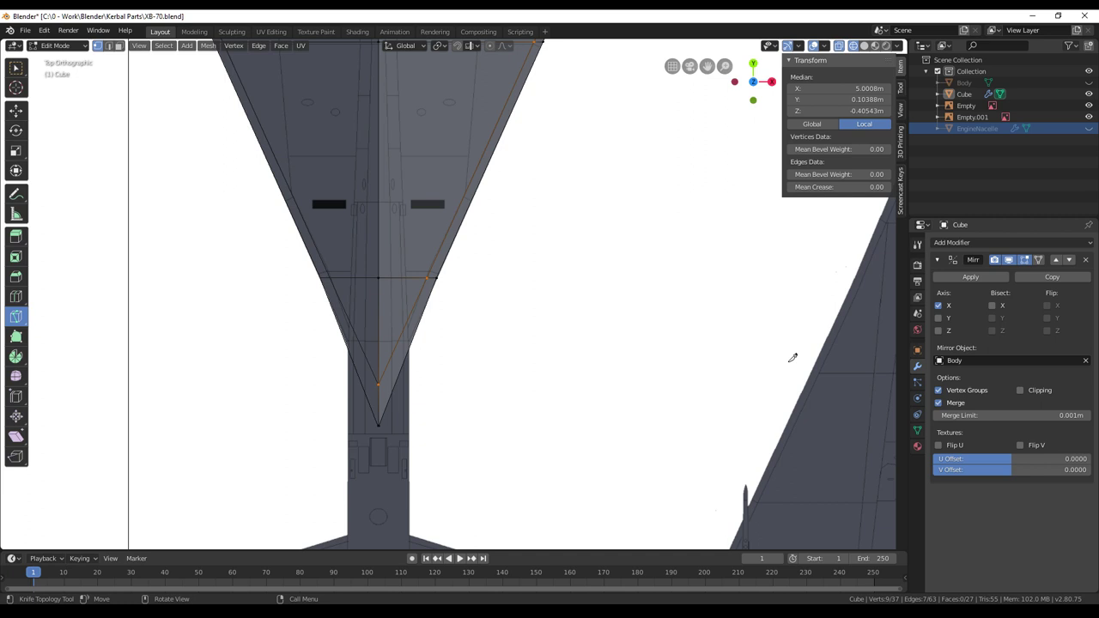
pyautogui.press('ctrl+KP_7')
pyautogui.keyDown('shift'); pyautogui.moveTo(546, 298); pyautogui.dragTo(561, 193, button='middle'); pyautogui.keyUp('shift')
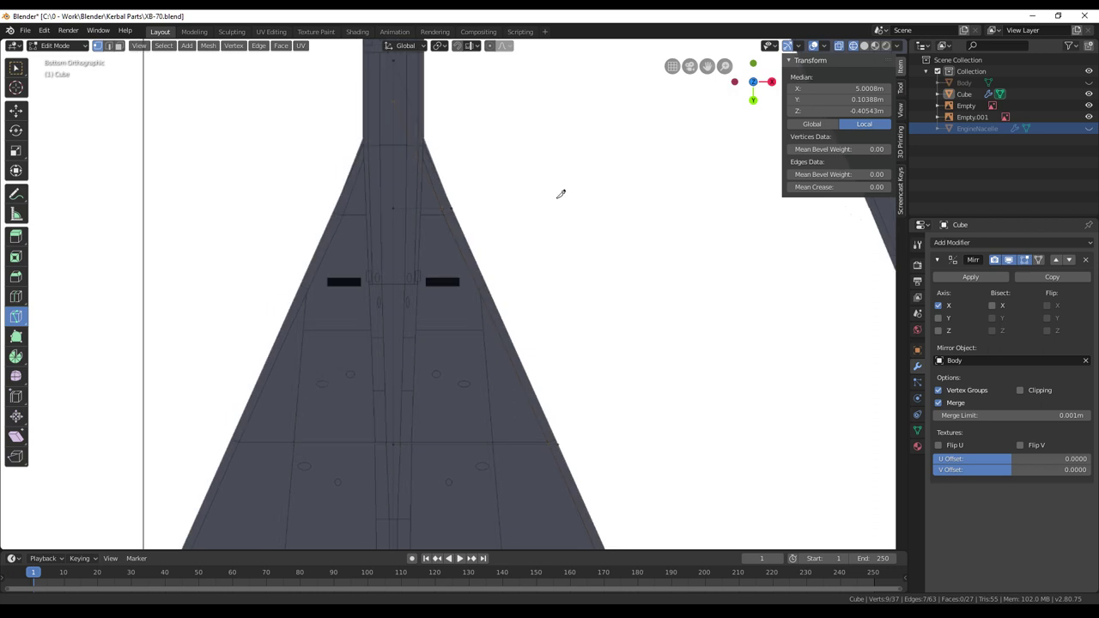
pyautogui.click(393, 101)
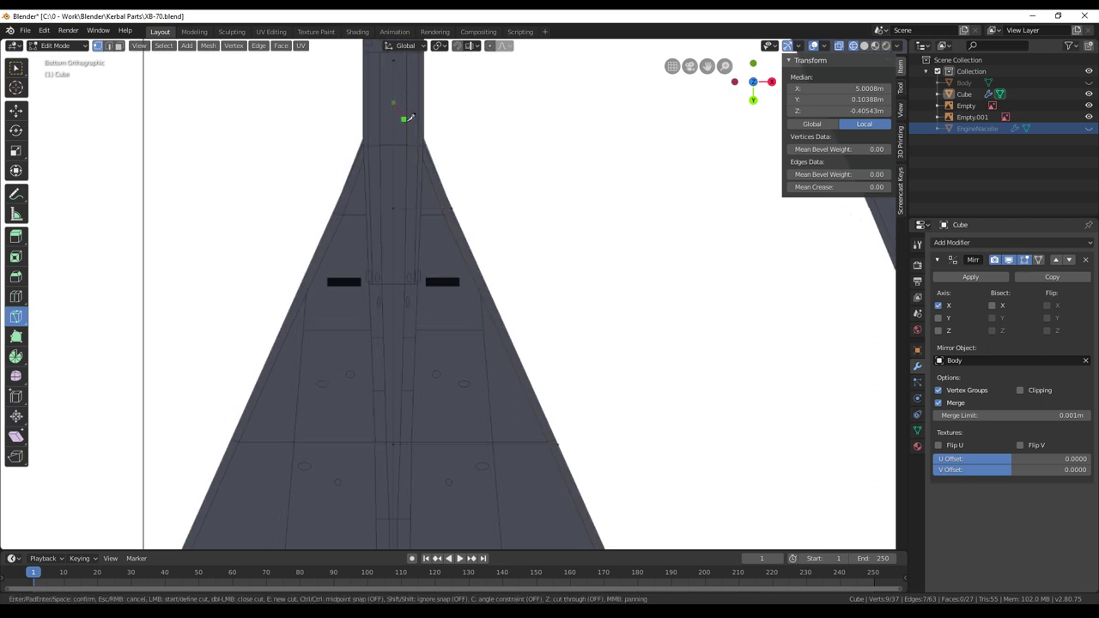
pyautogui.keyDown('shift'); pyautogui.moveTo(520, 256); pyautogui.dragTo(423, 101, button='middle'); pyautogui.keyUp('shift')
pyautogui.keyDown('shift'); pyautogui.moveTo(512, 333); pyautogui.dragTo(453, 170, button='middle'); pyautogui.keyUp('shift')
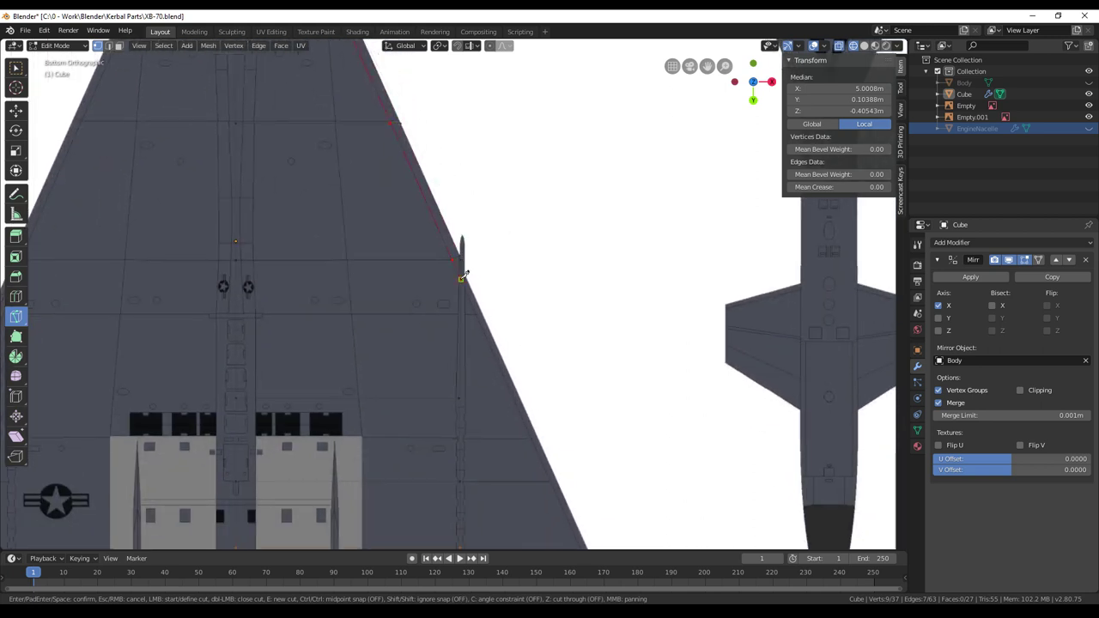
# Switch the wing to face selection and show it in solid shading
pyautogui.moveTo(561, 169); pyautogui.dragTo(624, 287, button='middle')
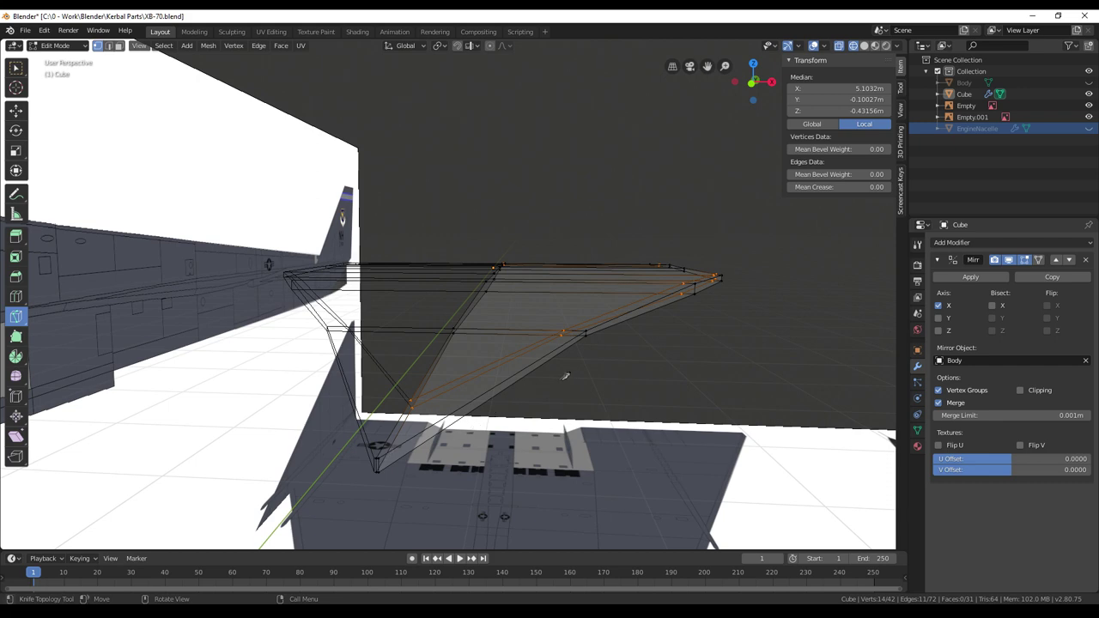
pyautogui.moveTo(565, 376); pyautogui.dragTo(449, 375, button='middle')
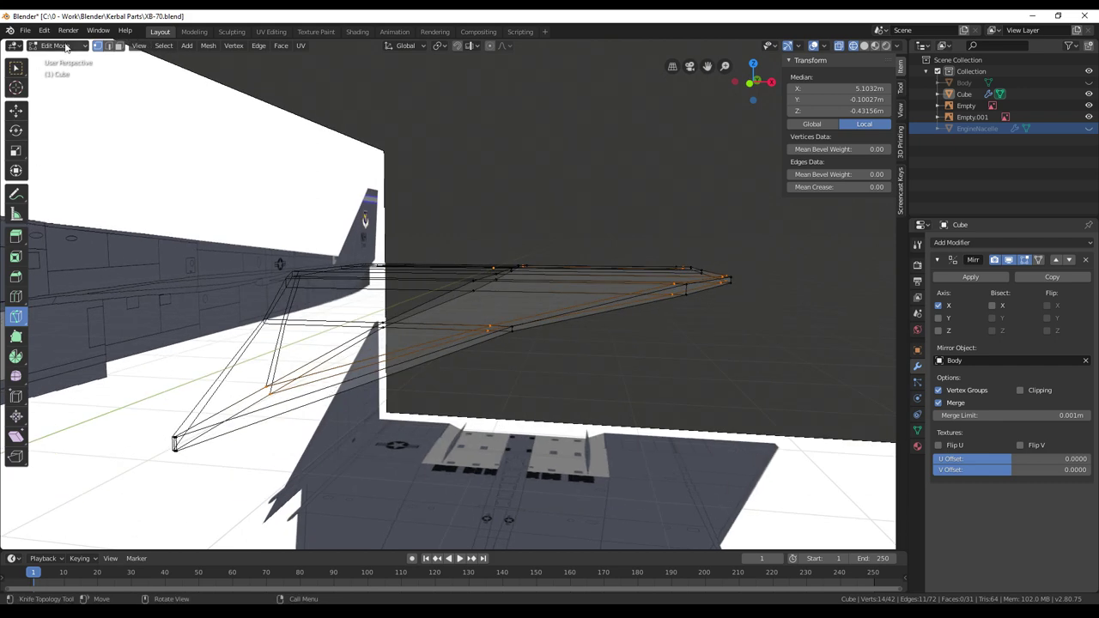
pyautogui.click(118, 45)
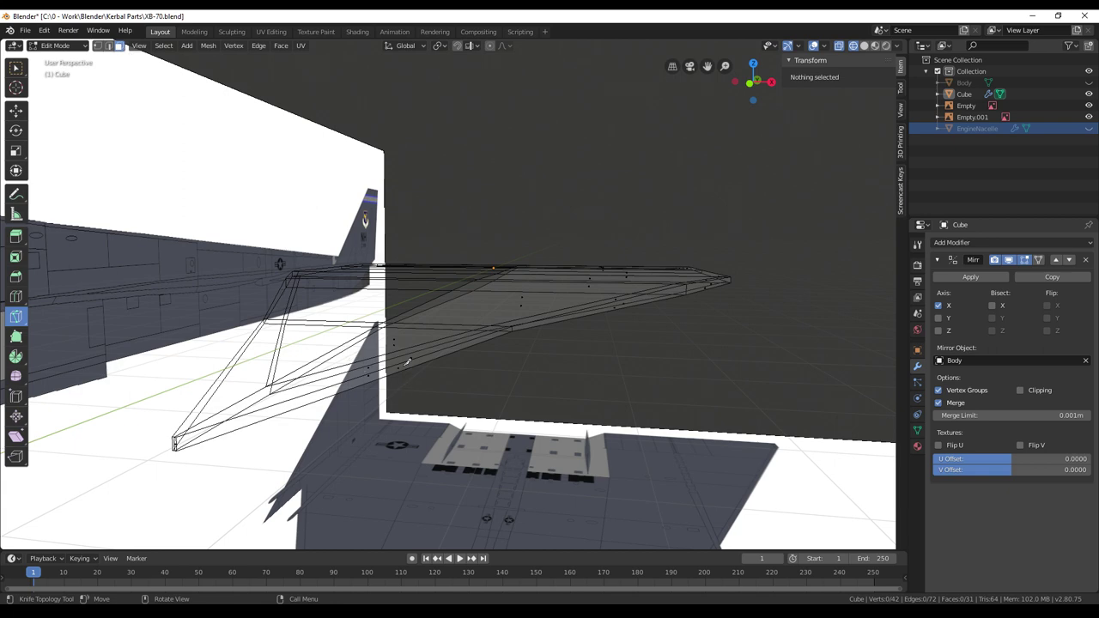
pyautogui.press('z')
pyautogui.press('Escape')
pyautogui.press('z')
pyautogui.press('6')
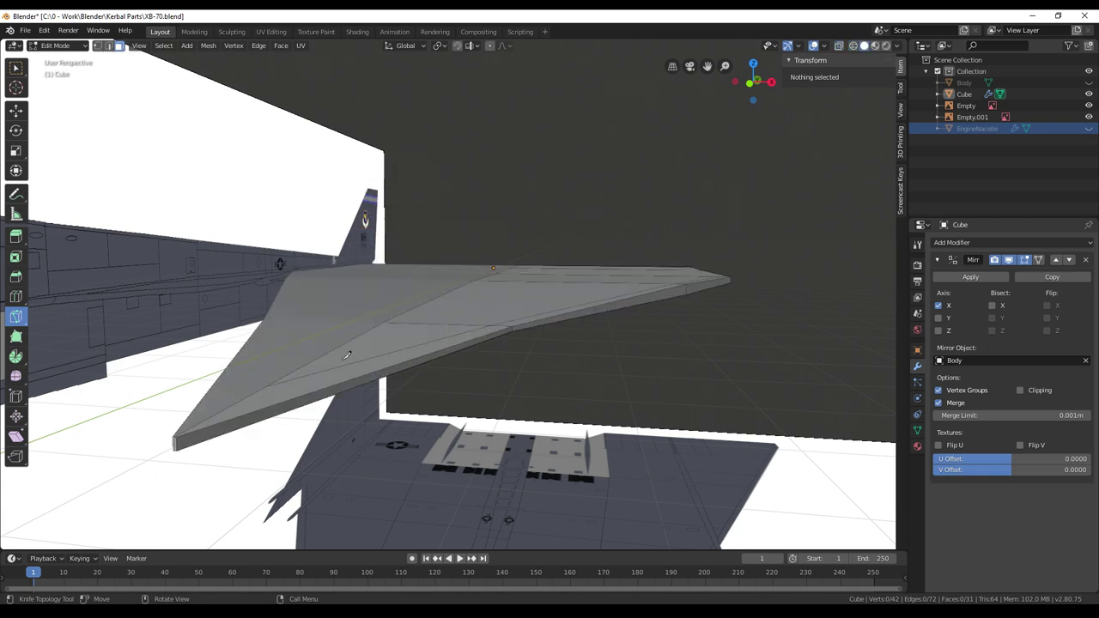
# Flatten all the narrow faces along the wing's leading edge by scaling them to 0.352 along Z
pyautogui.click(15, 110)
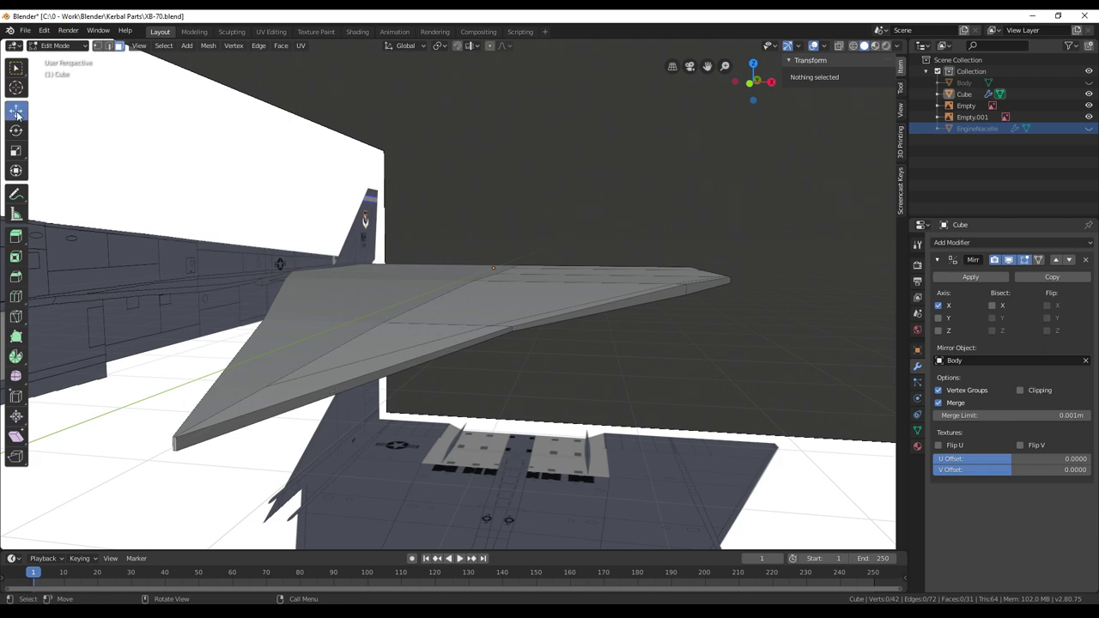
pyautogui.click(340, 388)
pyautogui.keyDown('shift'); pyautogui.click(579, 315); pyautogui.keyUp('shift')
pyautogui.moveTo(708, 322); pyautogui.dragTo(652, 319, button='middle')
pyautogui.keyDown('shift'); pyautogui.click(759, 293); pyautogui.keyUp('shift')
pyautogui.keyDown('shift'); pyautogui.click(752, 291); pyautogui.keyUp('shift')
pyautogui.keyDown('shift'); pyautogui.click(754, 299); pyautogui.keyUp('shift')
pyautogui.keyDown('shift'); pyautogui.click(624, 311); pyautogui.keyUp('shift')
pyautogui.moveTo(624, 311); pyautogui.dragTo(664, 331, button='middle')
pyautogui.keyDown('shift'); pyautogui.click(651, 313); pyautogui.keyUp('shift')
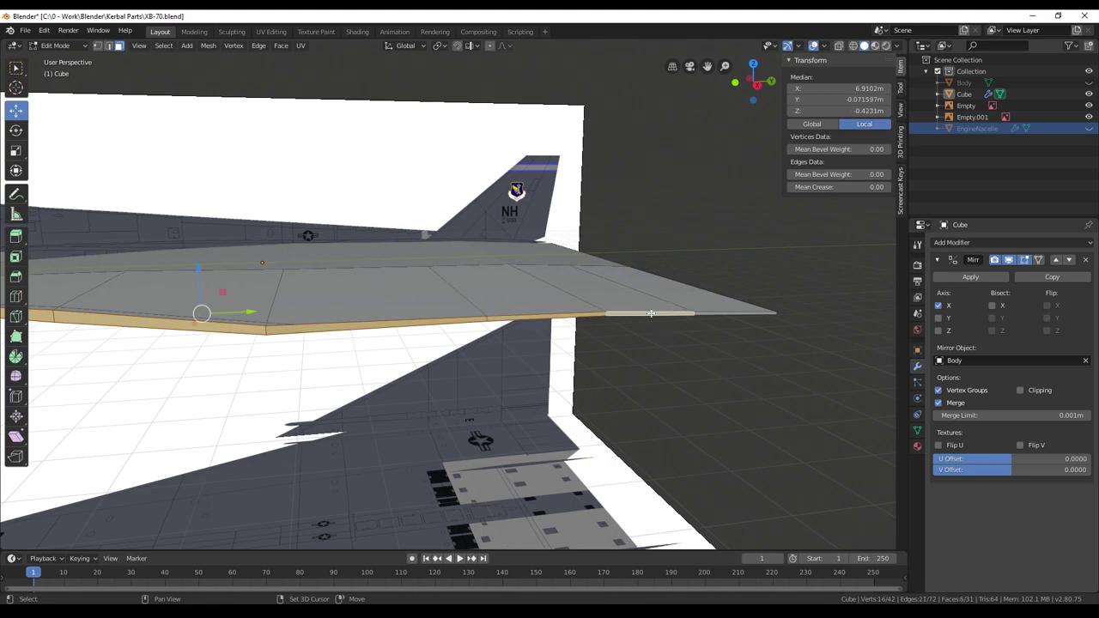
pyautogui.keyDown('shift'); pyautogui.click(701, 314); pyautogui.keyUp('shift')
pyautogui.moveTo(702, 313); pyautogui.dragTo(477, 376, button='middle')
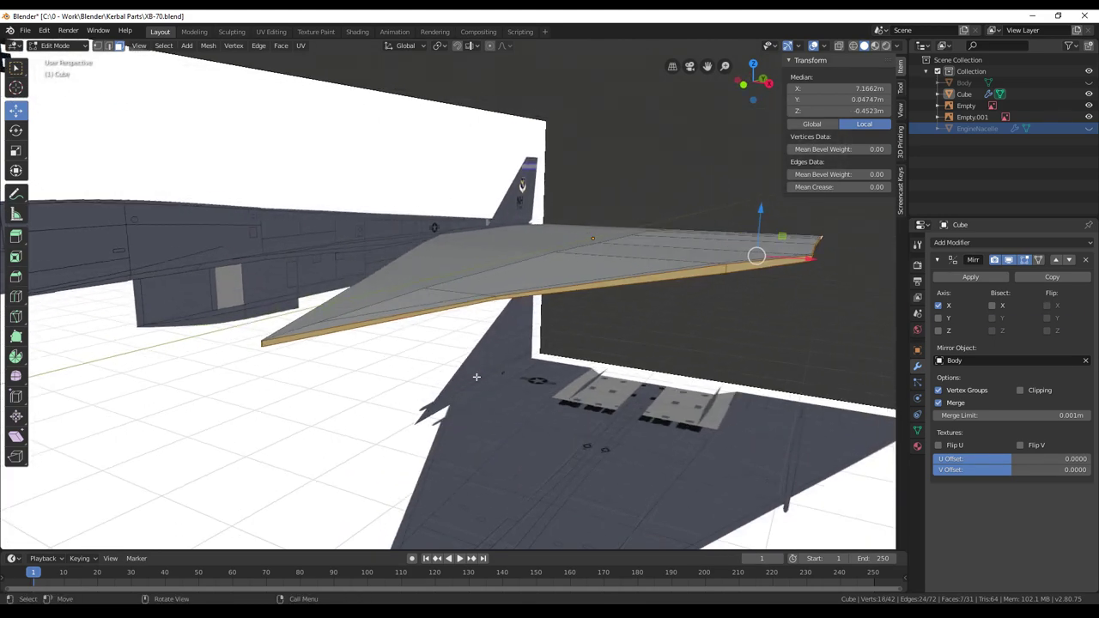
pyautogui.press('g')
pyautogui.press('z')
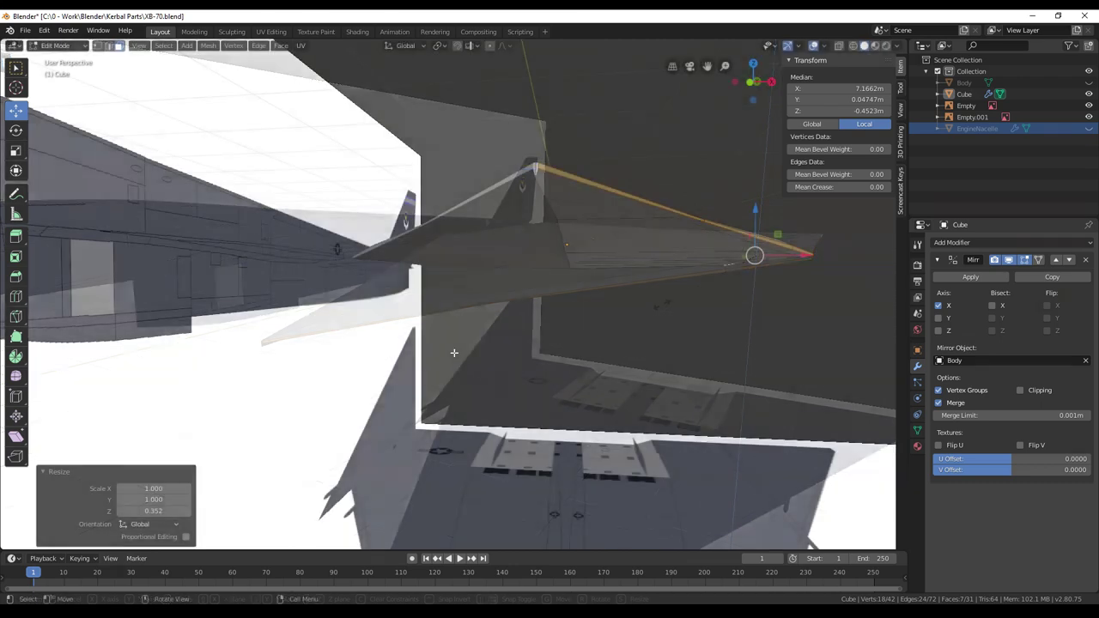
# Raise the lower centreline vertex at the wing's apex 0.0833 m along Z
pyautogui.moveTo(454, 352); pyautogui.dragTo(485, 375, button='middle')
pyautogui.click(97, 45)
pyautogui.click(521, 264)
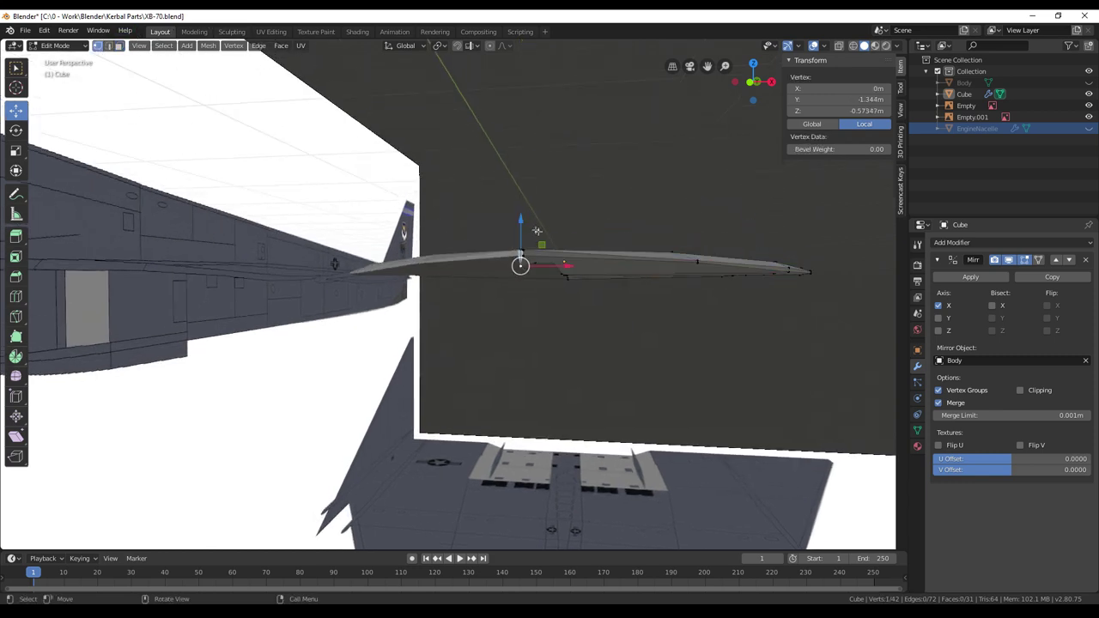
pyautogui.press('g')
pyautogui.press('z')
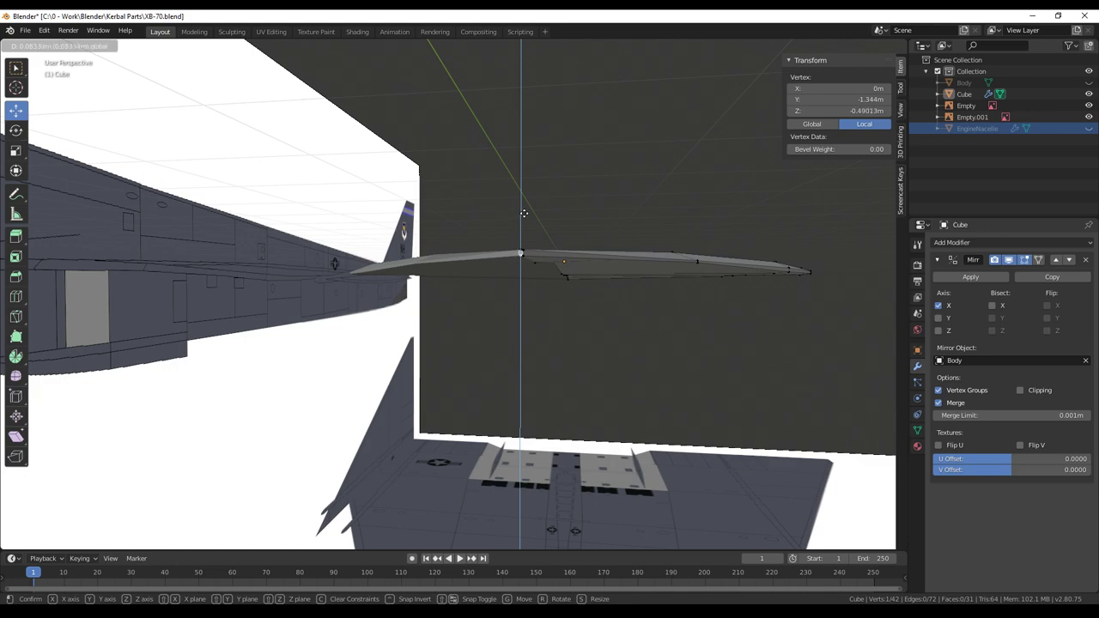
pyautogui.click(523, 213)
pyautogui.moveTo(662, 314)
pyautogui.mouseDown(button='middle')
pyautogui.moveTo(628, 314)
pyautogui.moveTo(660, 322)
pyautogui.mouseUp(button='middle')
pyautogui.moveTo(630, 324)
pyautogui.mouseDown(button='middle')
pyautogui.moveTo(589, 309)
pyautogui.moveTo(650, 318)
pyautogui.mouseUp(button='middle')
pyautogui.scroll(2, 410, 318)
pyautogui.moveTo(409, 318); pyautogui.dragTo(309, 289, button='middle')
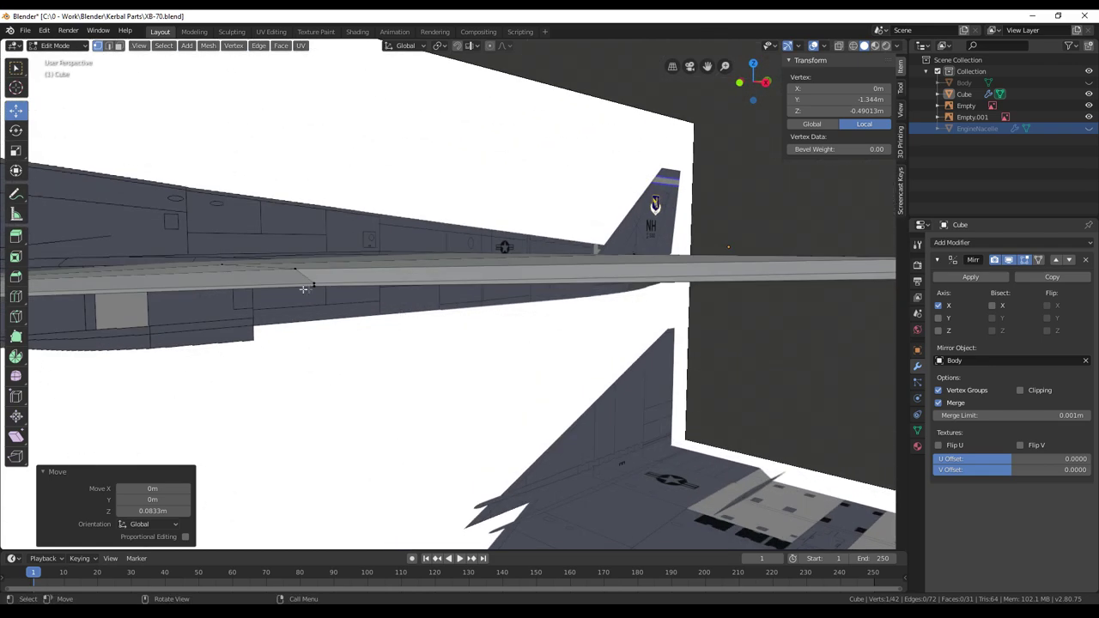
# Raise part of the wing's leading edge 0.0384 m along Z
pyautogui.rightClick(296, 285)
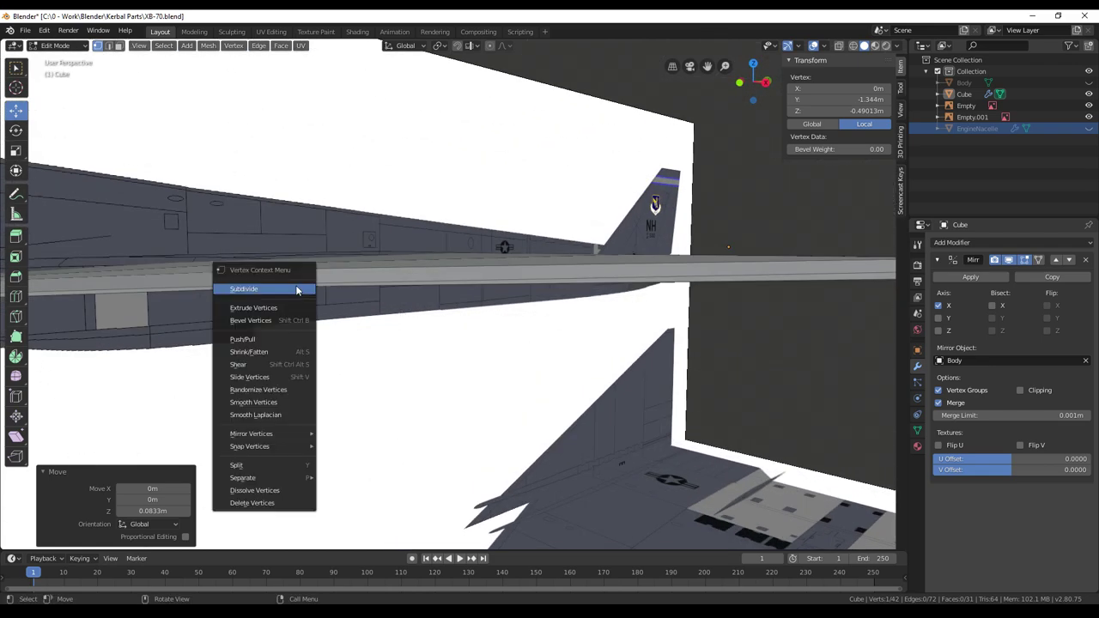
pyautogui.click(155, 290)
pyautogui.moveTo(182, 309); pyautogui.dragTo(172, 155, button='middle')
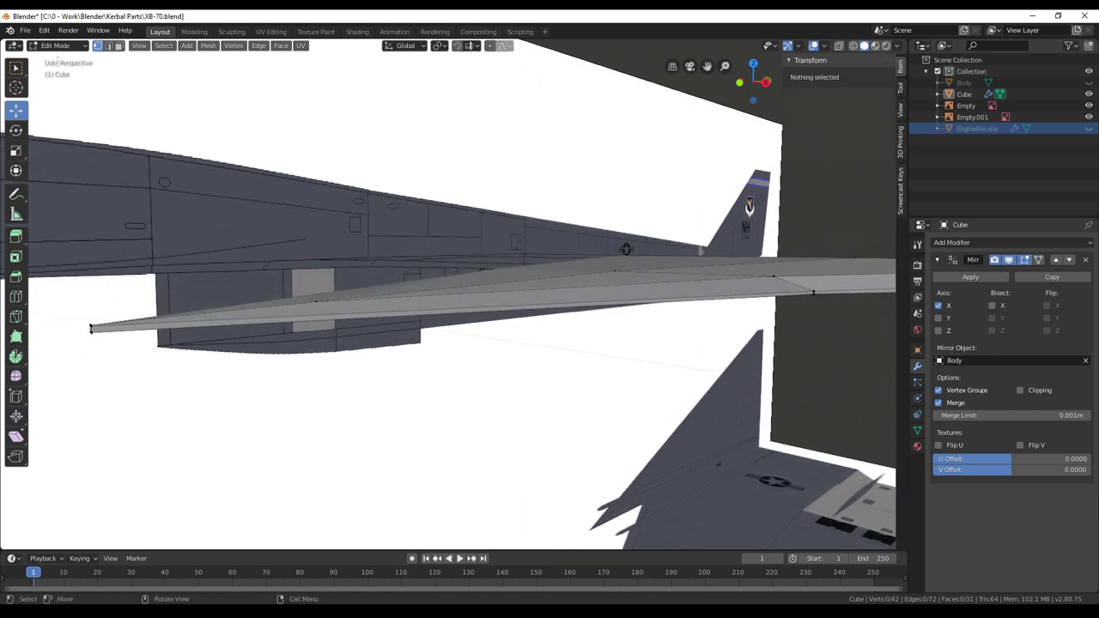
pyautogui.keyDown('alt'); pyautogui.click(443, 311); pyautogui.keyUp('alt')
pyautogui.moveTo(529, 261); pyautogui.dragTo(529, 255)
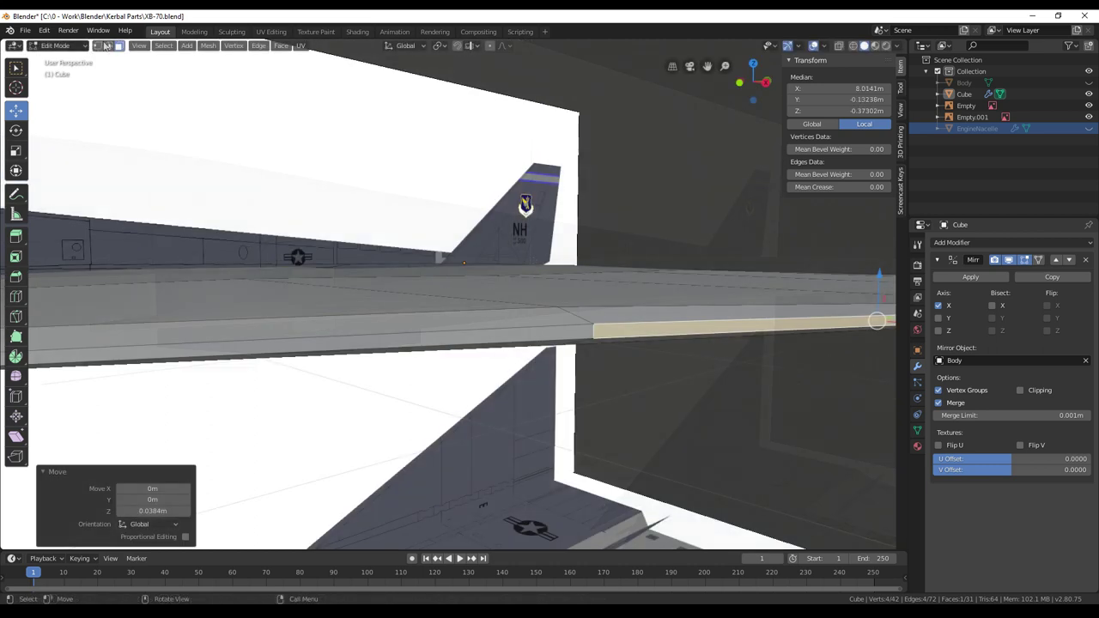
# Shorten the vertical leading-edge edge at the cross-section just forward of the wingtip fold by scaling it to 0.542 along Z
pyautogui.click(108, 46)
pyautogui.click(593, 331)
pyautogui.press('s')
pyautogui.press('z')
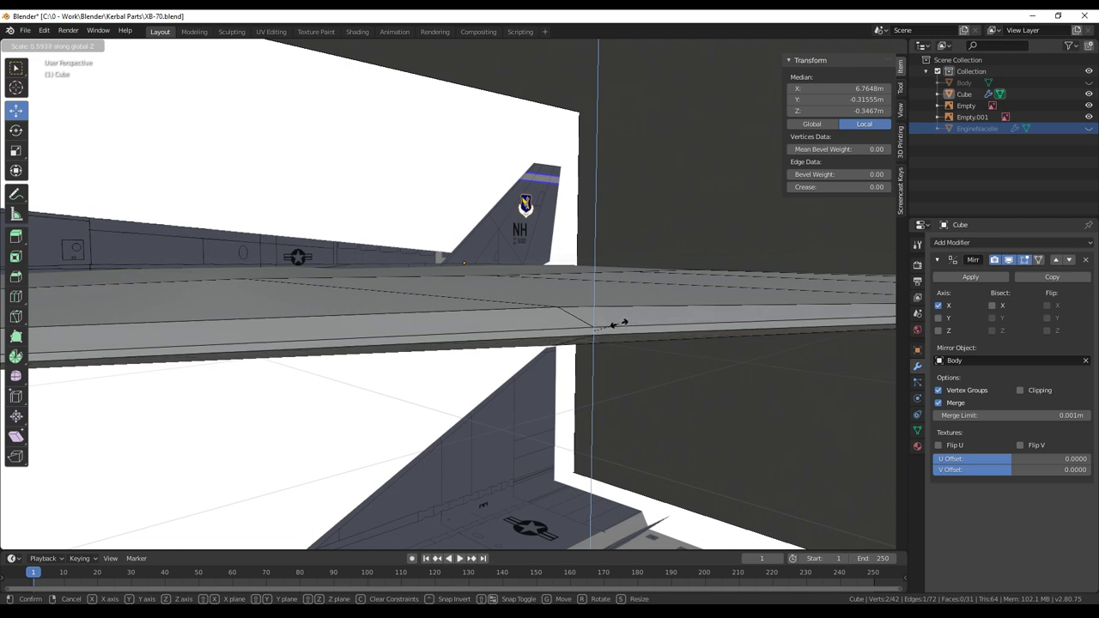
pyautogui.click(613, 325)
pyautogui.moveTo(612, 324); pyautogui.dragTo(639, 321, button='middle')
pyautogui.moveTo(700, 345); pyautogui.dragTo(466, 374, button='middle')
pyautogui.moveTo(601, 327); pyautogui.dragTo(630, 426, button='middle')
# Add a lengthwise loop cut to the wing along the engine nacelle's outer side, with factor 0.127, using wireframe top view
pyautogui.press('KP_3')
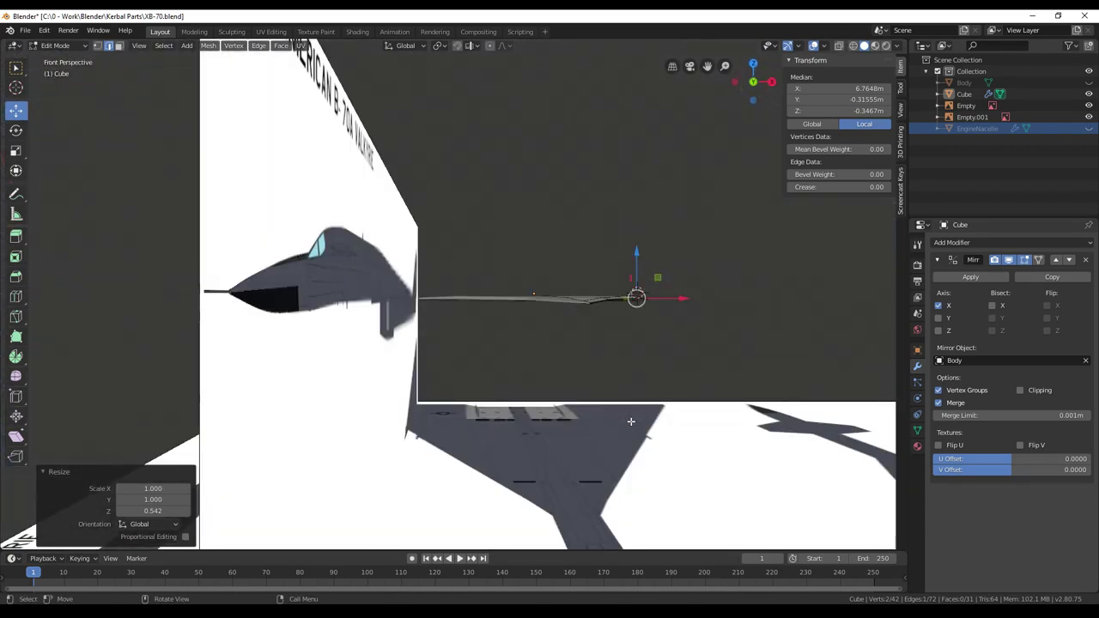
pyautogui.press('KP_7')
pyautogui.keyDown('shift'); pyautogui.moveTo(588, 318); pyautogui.dragTo(548, 547, button='middle'); pyautogui.keyUp('shift')
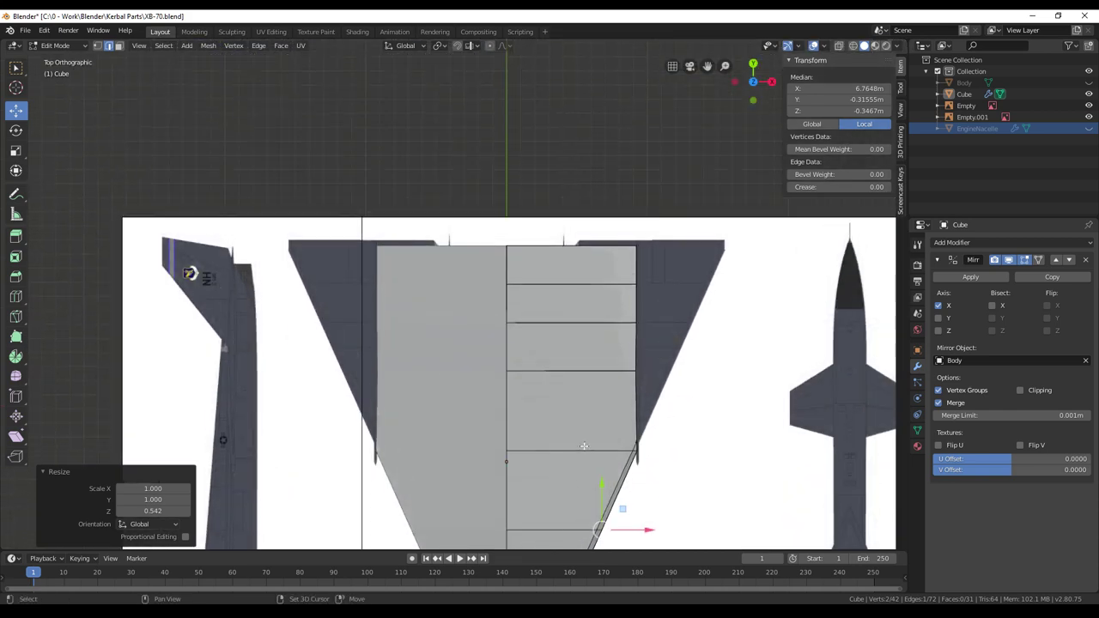
pyautogui.scroll(3, 574, 422)
pyautogui.press('z')
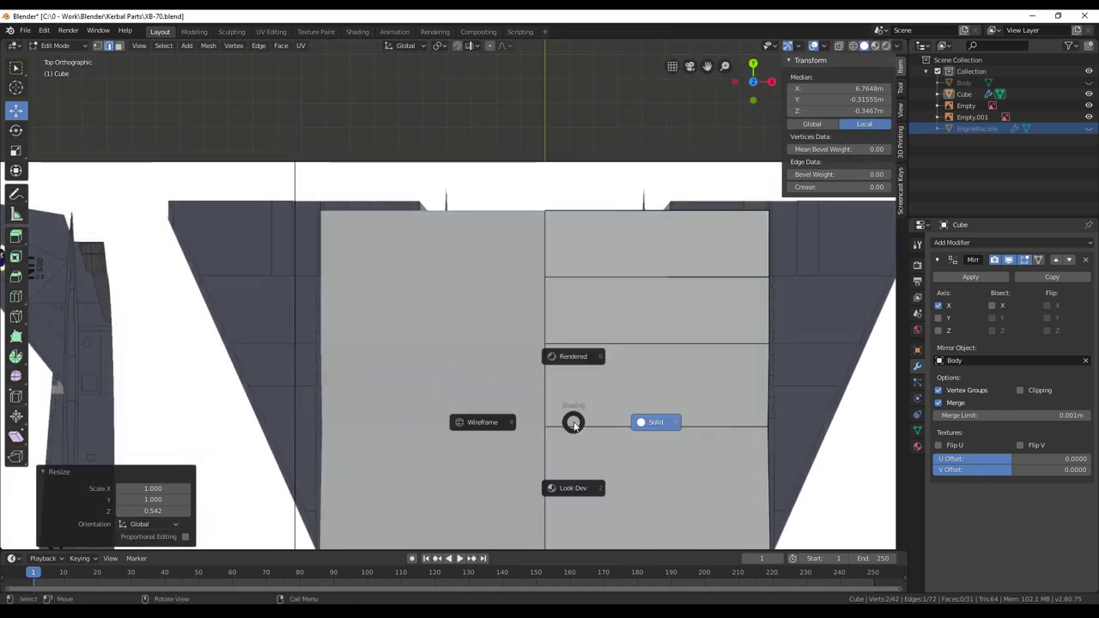
pyautogui.press('KP_4')
pyautogui.scroll(4, 581, 396)
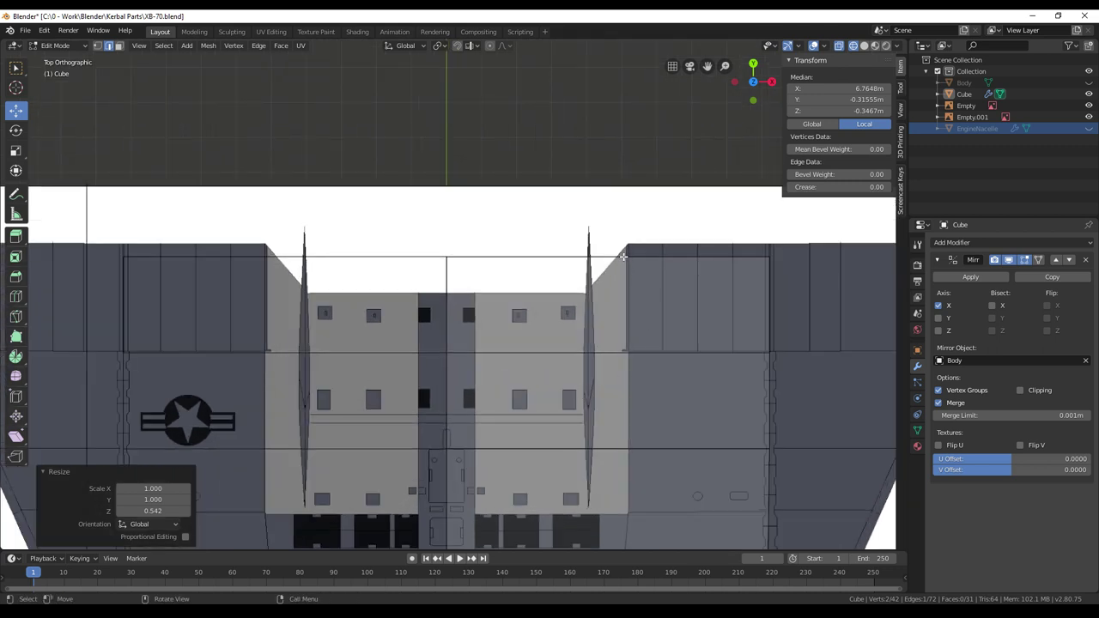
pyautogui.click(15, 296)
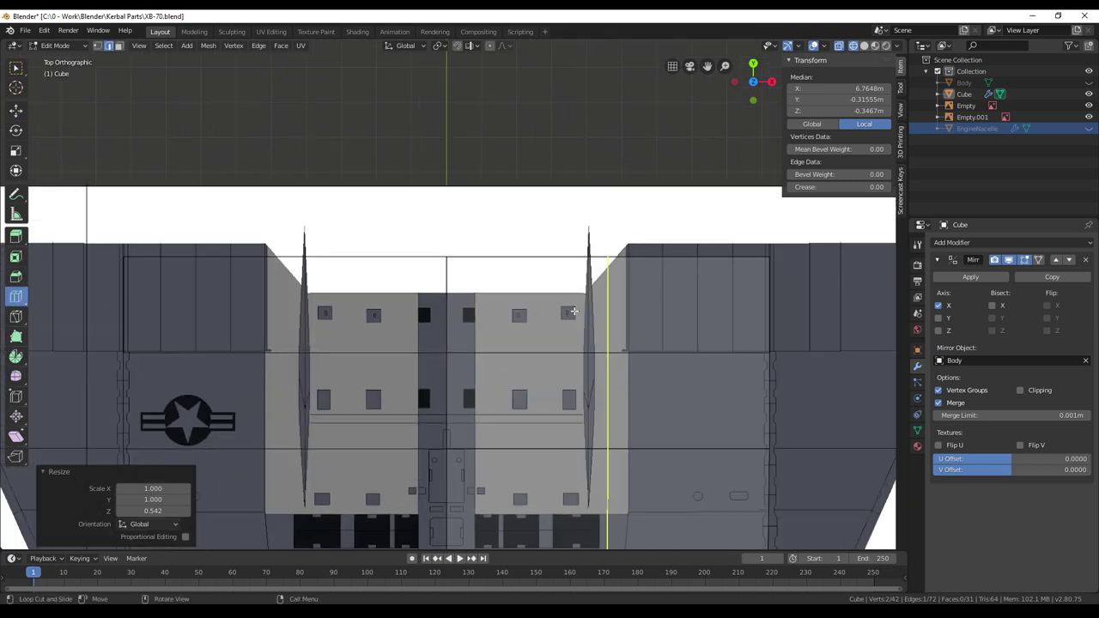
pyautogui.moveTo(625, 313); pyautogui.dragTo(643, 312)
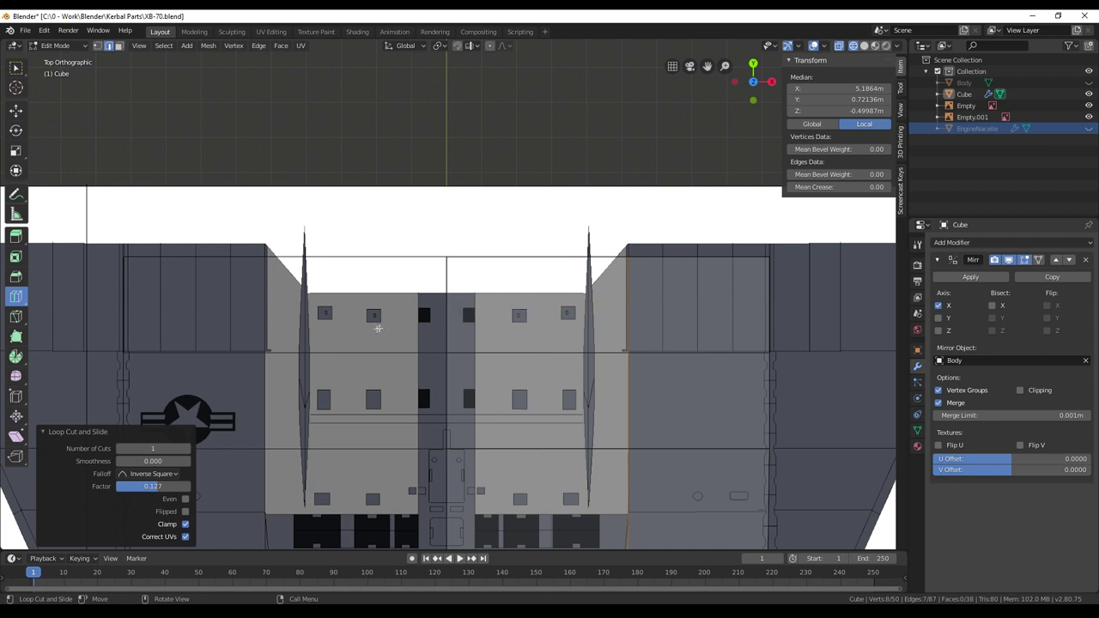
# Add a second lengthwise loop cut to the wing along the vertical fin's line, with factor 0.563
pyautogui.click(15, 110)
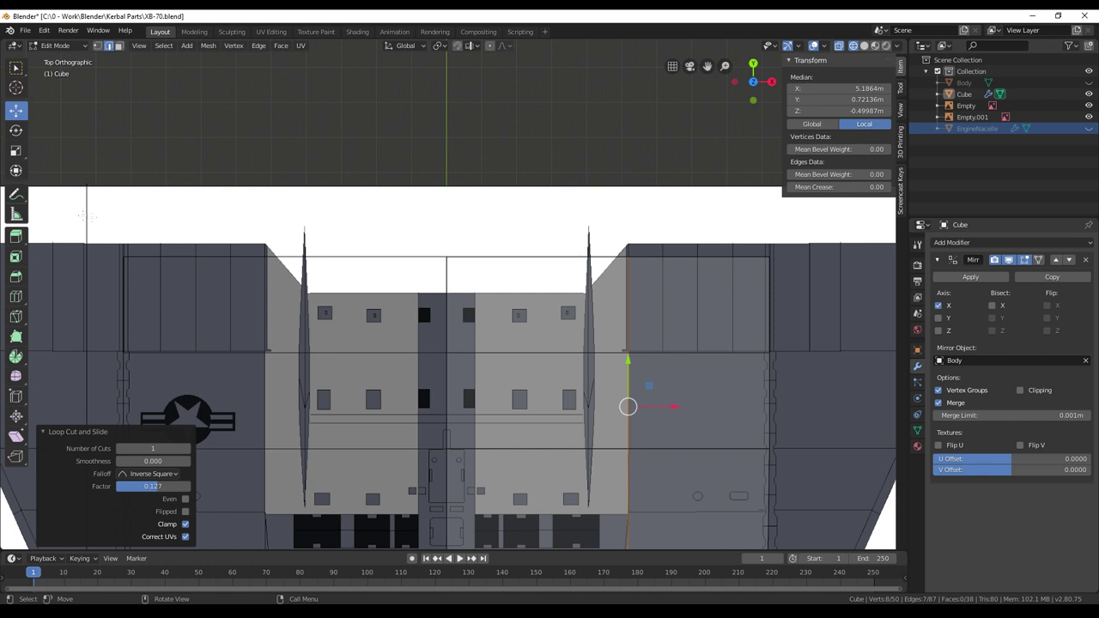
pyautogui.click(17, 298)
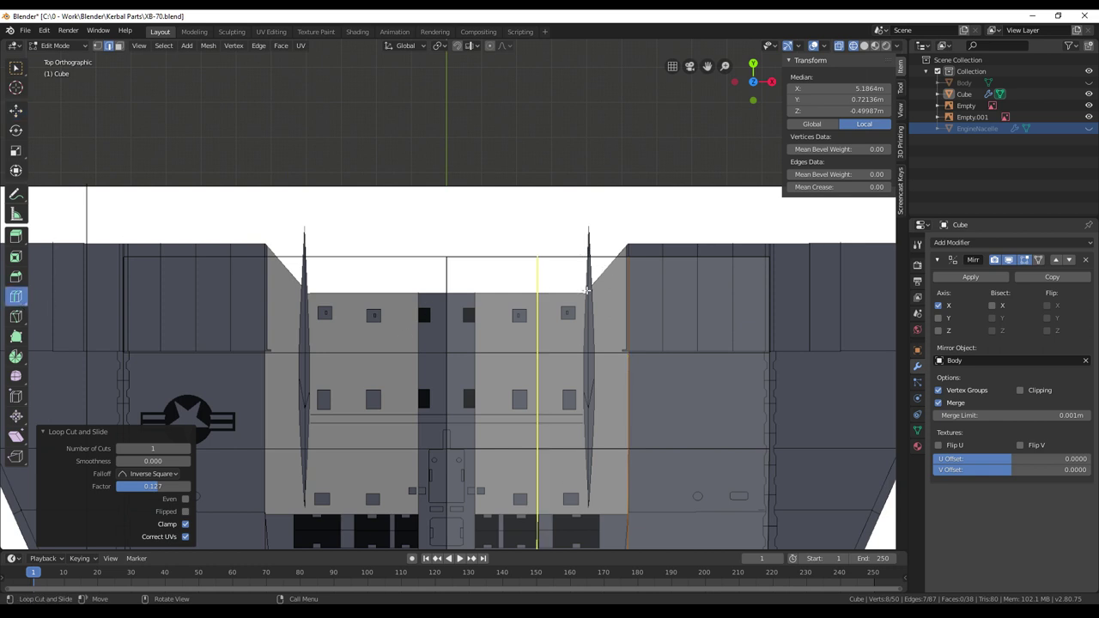
pyautogui.moveTo(586, 290); pyautogui.dragTo(637, 294)
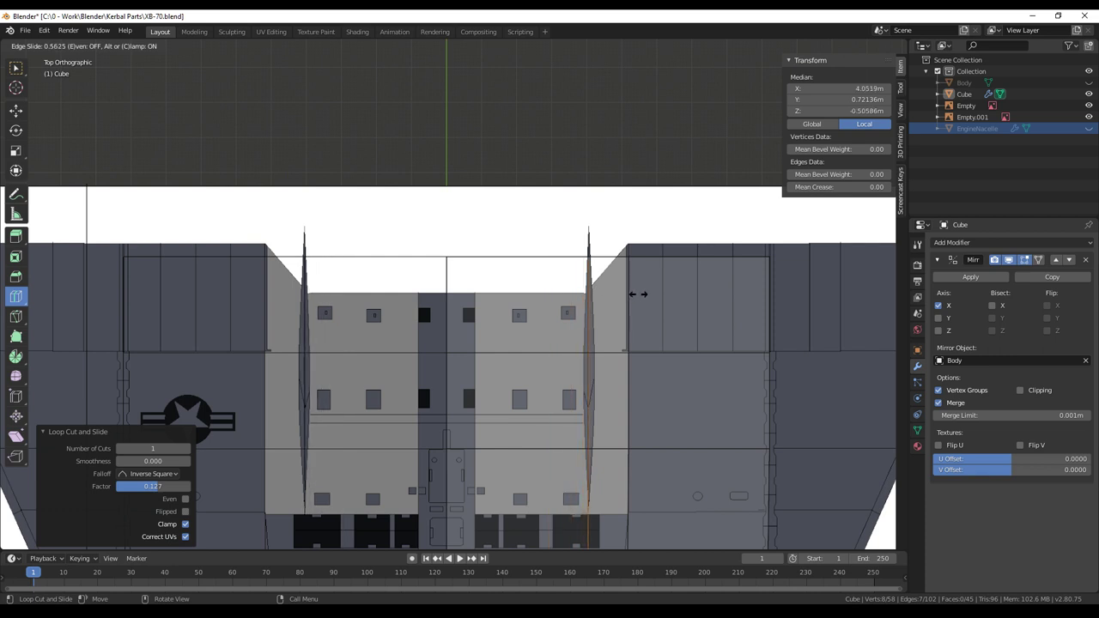
pyautogui.moveTo(638, 294); pyautogui.dragTo(636, 292)
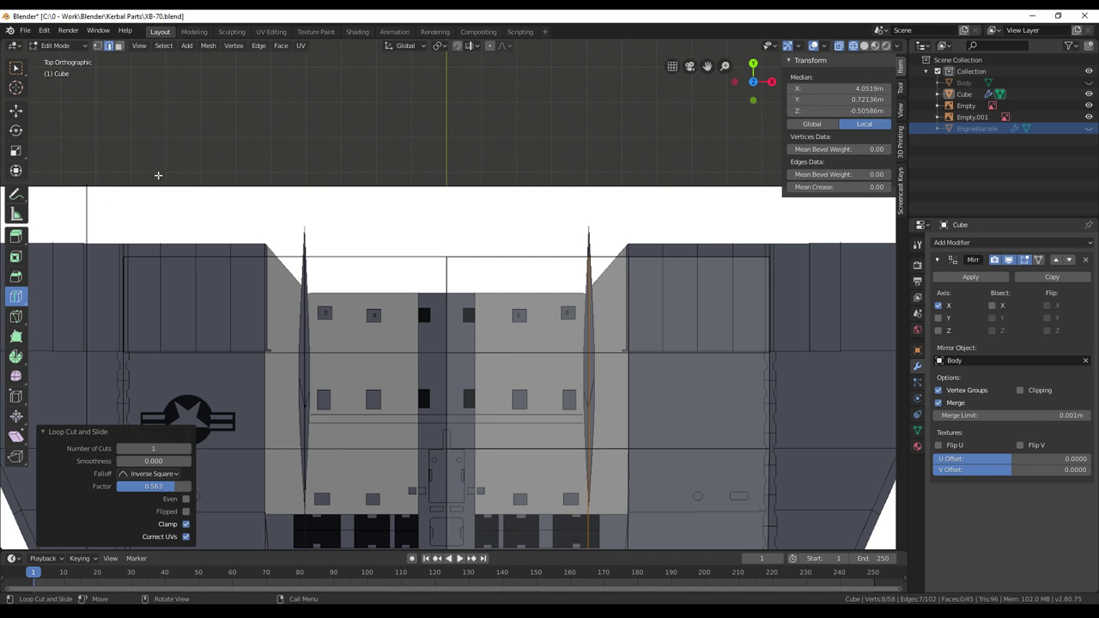
# Move the trailing edge's centreline vertices 1.06 m forward along Y to the rear end of the nacelle
pyautogui.click(99, 46)
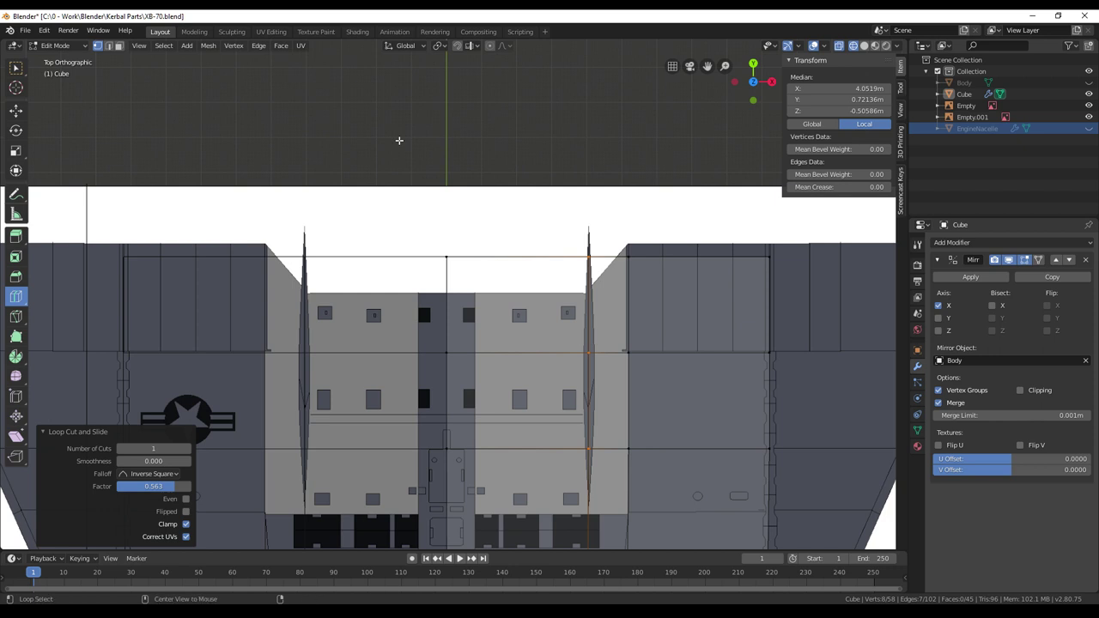
pyautogui.hotkey('alt', 'a')
pyautogui.press('c')
pyautogui.click(445, 250)
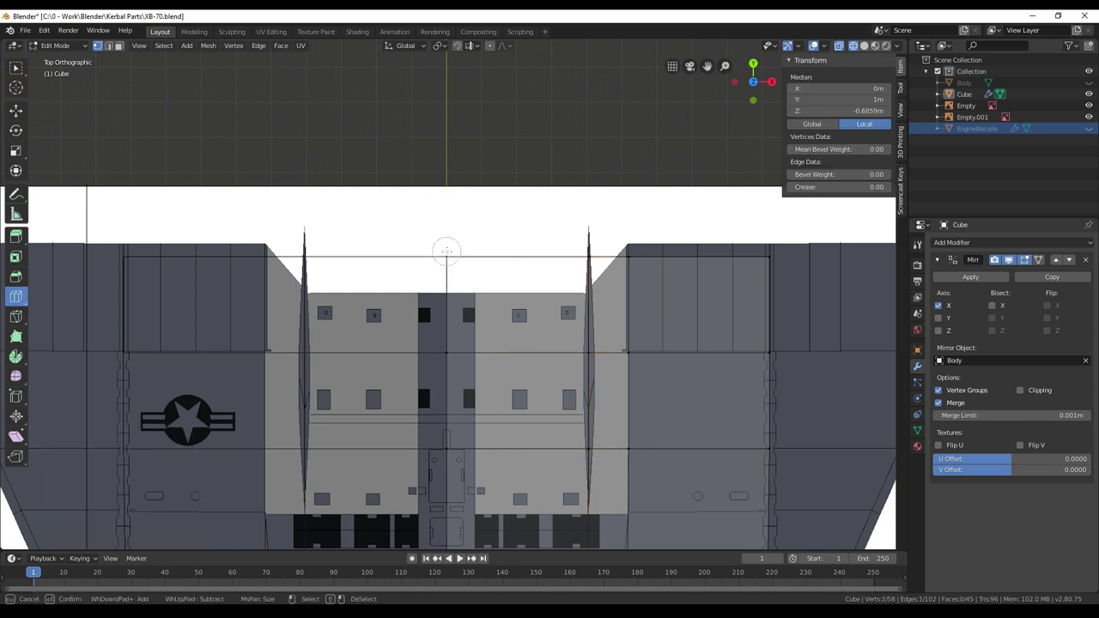
pyautogui.rightClick(485, 232)
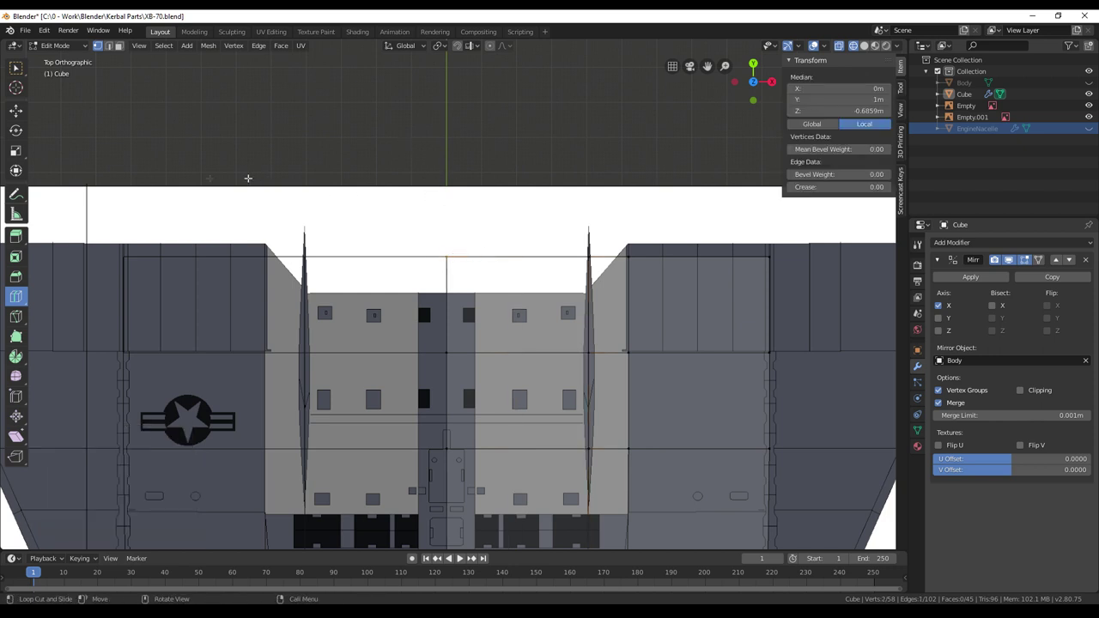
pyautogui.click(16, 107)
pyautogui.moveTo(447, 209); pyautogui.dragTo(453, 243)
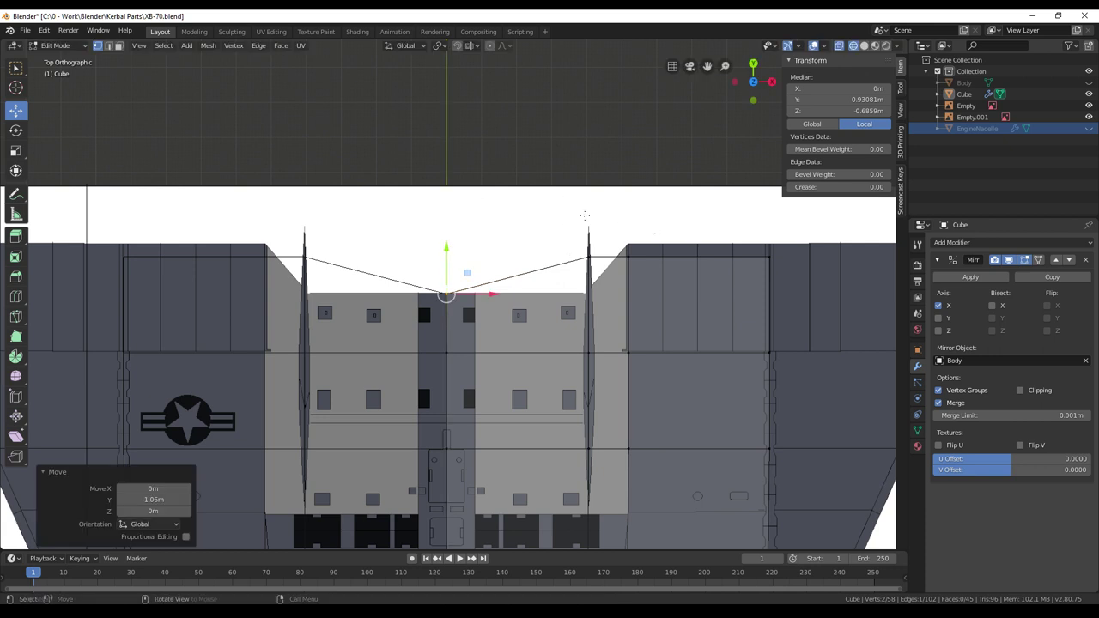
# Move the wing's trailing-edge vertices at the vertical fin's line 1.05 m forward along Y, level with the nacelle's rear end
pyautogui.hotkey('alt', 'a')
pyautogui.press('b')
pyautogui.moveTo(612, 232); pyautogui.dragTo(581, 267)
pyautogui.moveTo(589, 212); pyautogui.dragTo(590, 210)
pyautogui.press('y')
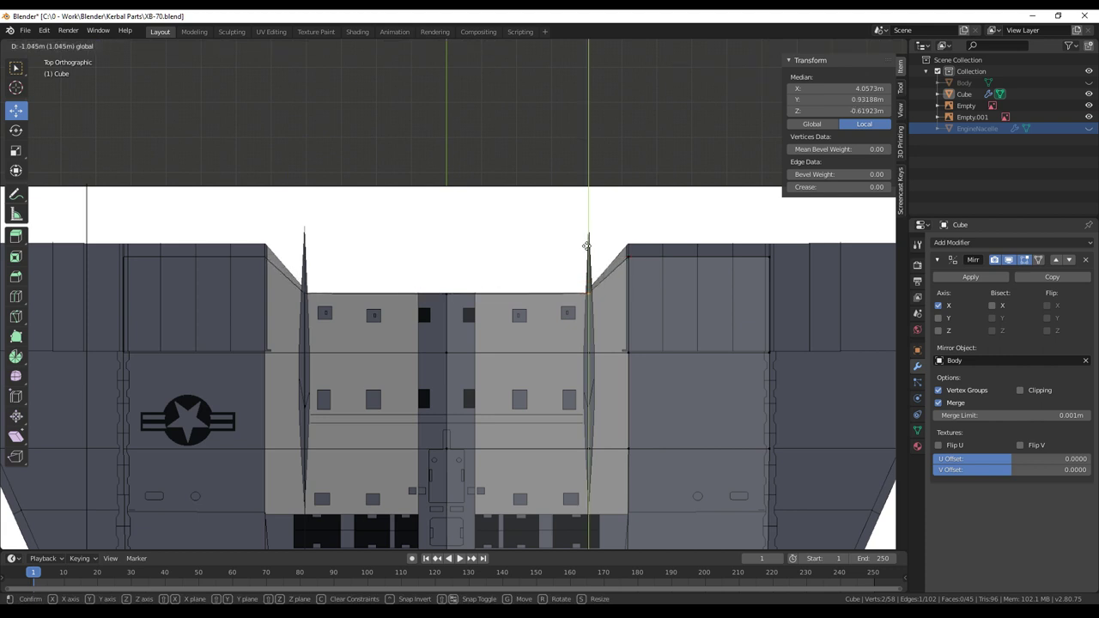
pyautogui.moveTo(586, 247); pyautogui.dragTo(587, 247)
# Try deleting the trailing-edge vertices at the fin's line together with those at the wingtip fold, and undo the deletion
pyautogui.keyDown('shift'); pyautogui.moveTo(672, 216); pyautogui.dragTo(523, 216, button='middle'); pyautogui.keyUp('shift')
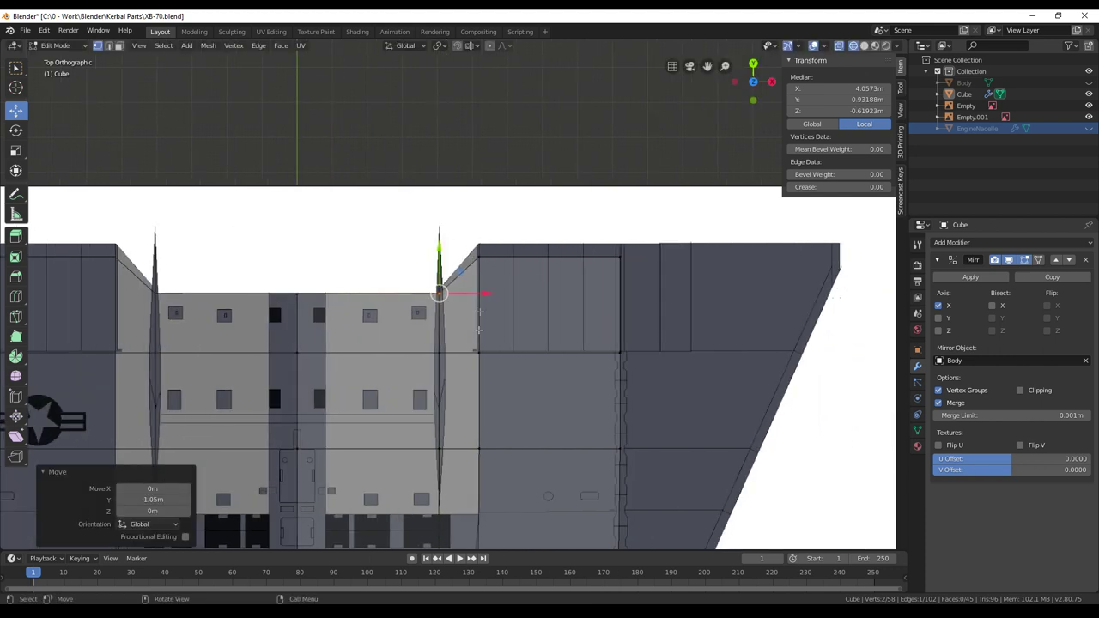
pyautogui.moveTo(688, 294); pyautogui.dragTo(570, 282, button='middle')
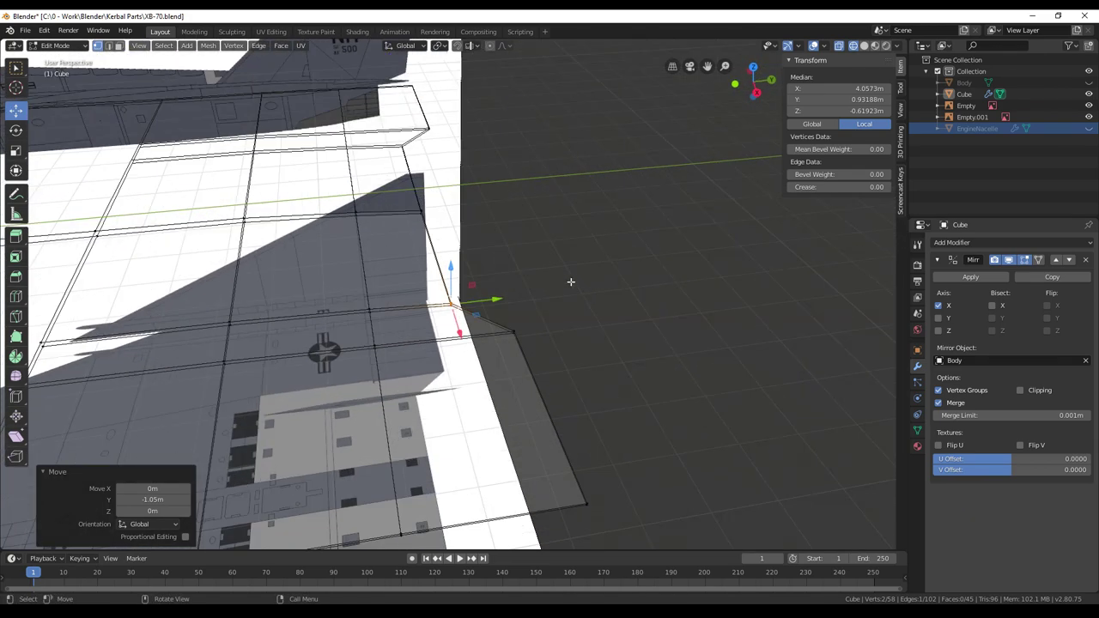
pyautogui.keyDown('shift'); pyautogui.click(589, 501); pyautogui.keyUp('shift')
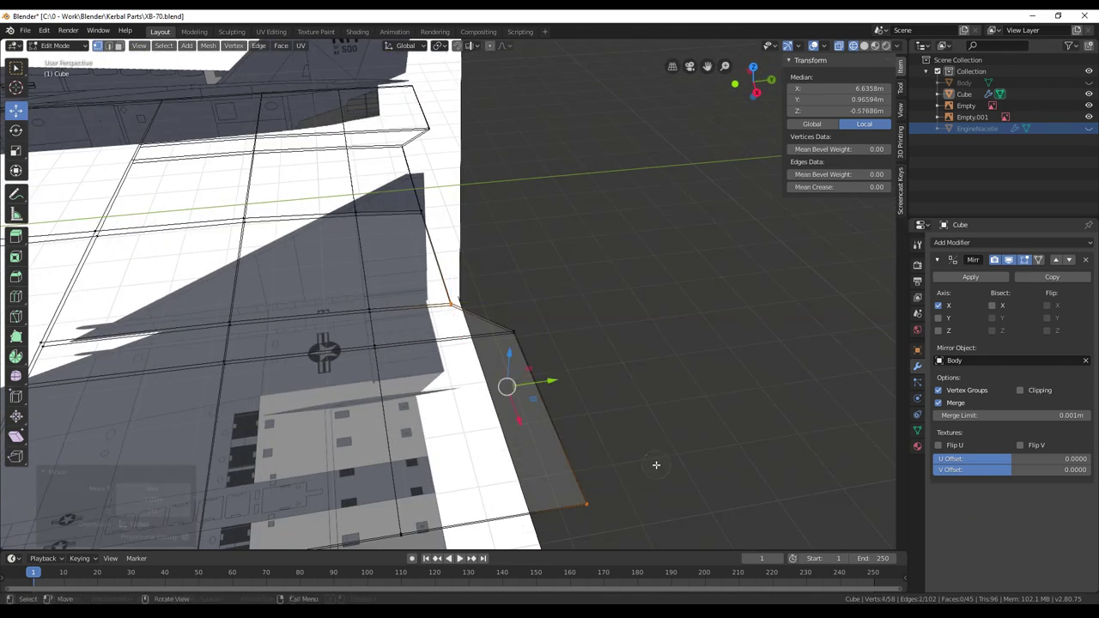
pyautogui.press('x')
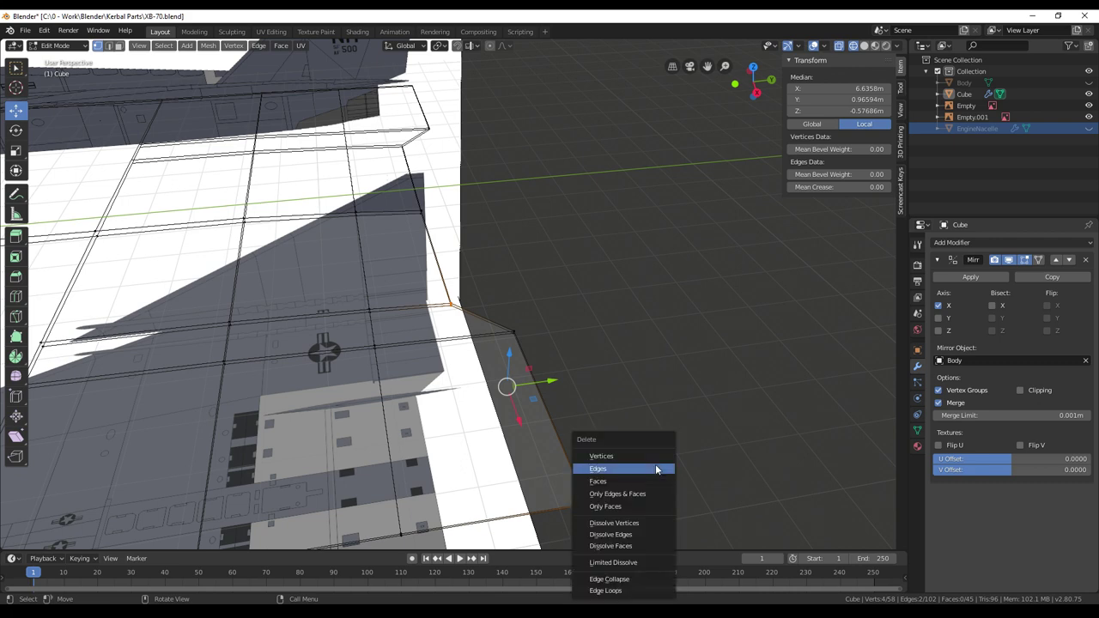
pyautogui.click(658, 456)
pyautogui.hotkey('ctrl', 'z')
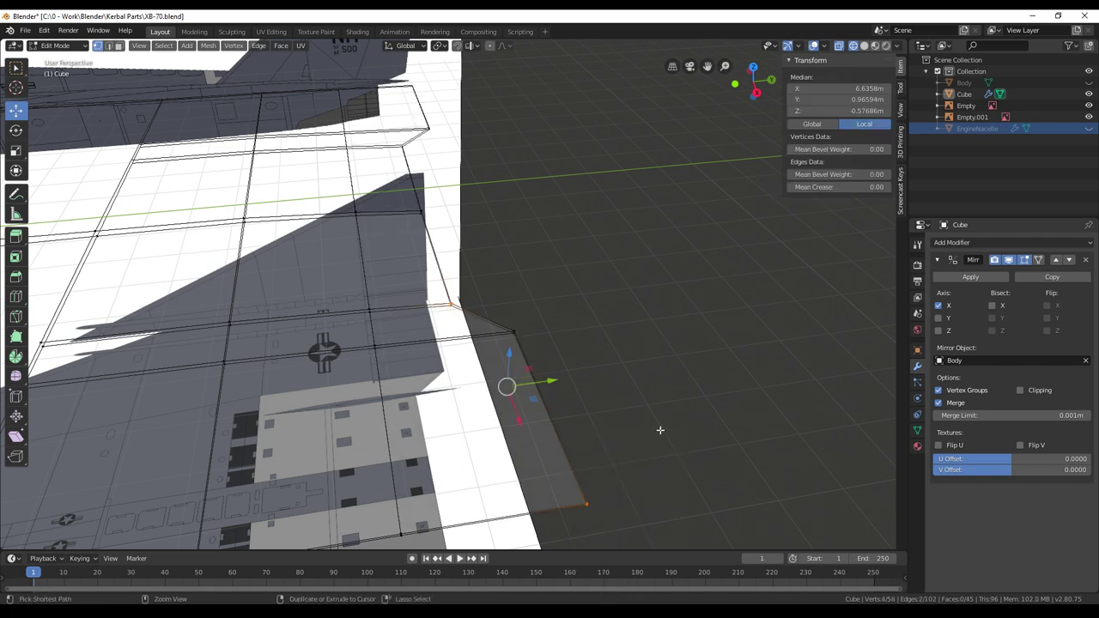
# Delete only the two vertices at the wing's rearmost trailing-edge corner by the wingtip fold
pyautogui.keyDown('shift'); pyautogui.moveTo(643, 387); pyautogui.dragTo(665, 357, button='middle'); pyautogui.keyUp('shift')
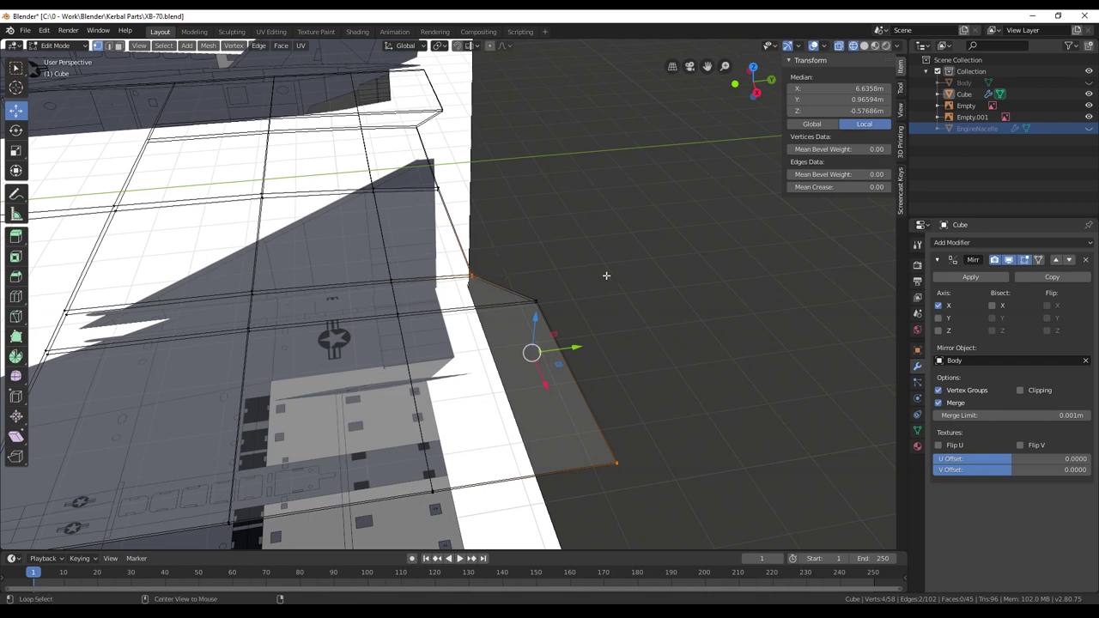
pyautogui.hotkey('alt', 'a')
pyautogui.press('c')
pyautogui.click(618, 461)
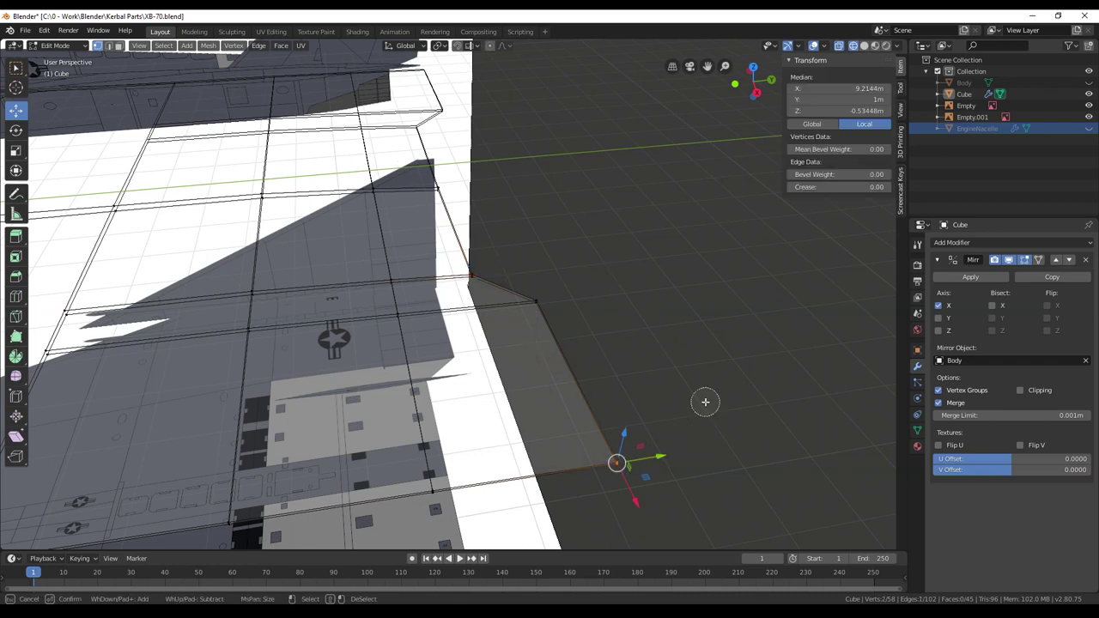
pyautogui.rightClick(705, 401)
pyautogui.press('x')
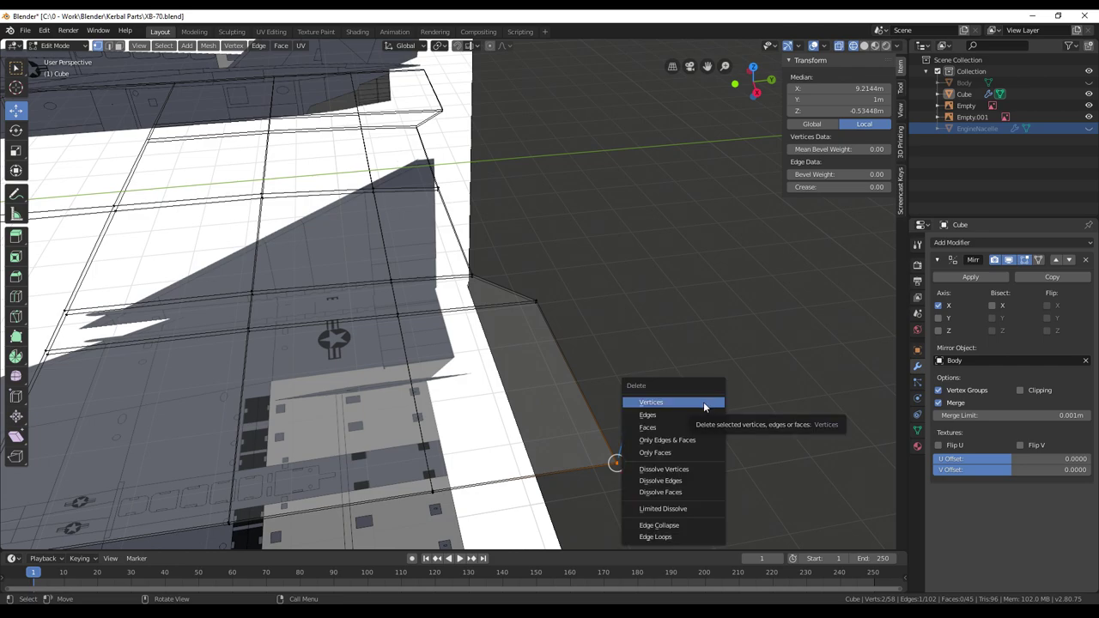
pyautogui.click(703, 401)
# Display the wing in solid shading and select the upper vertex at its remaining rear corner by the wingtip fold
pyautogui.moveTo(703, 402); pyautogui.dragTo(609, 341, button='middle')
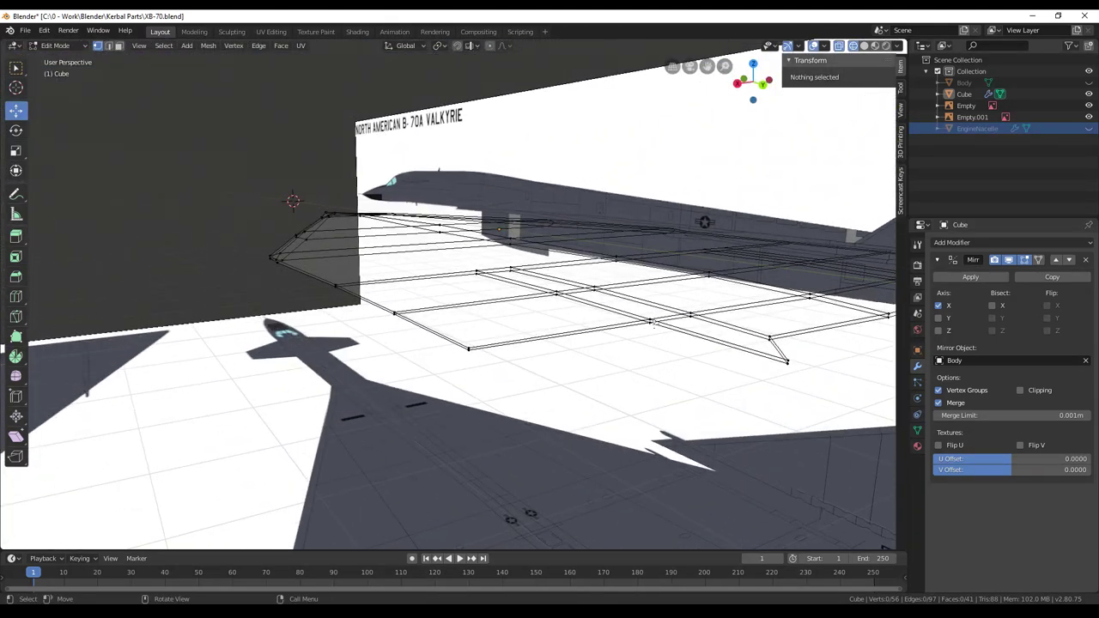
pyautogui.moveTo(726, 340); pyautogui.dragTo(704, 343, button='middle')
pyautogui.scroll(1, 704, 343)
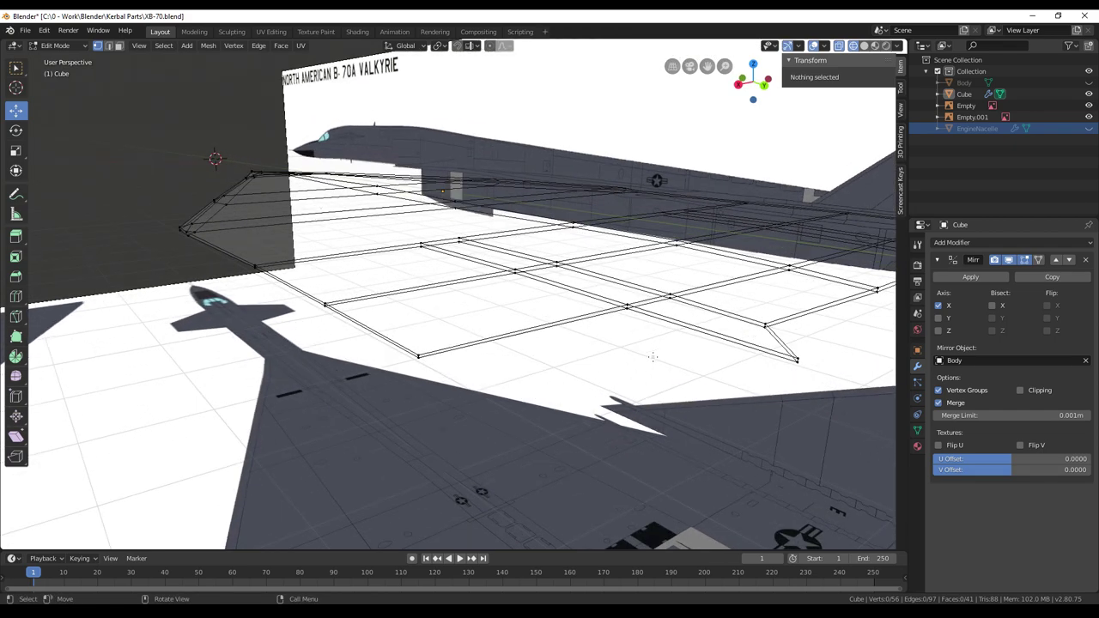
pyautogui.click(119, 46)
pyautogui.press('z')
pyautogui.press('6')
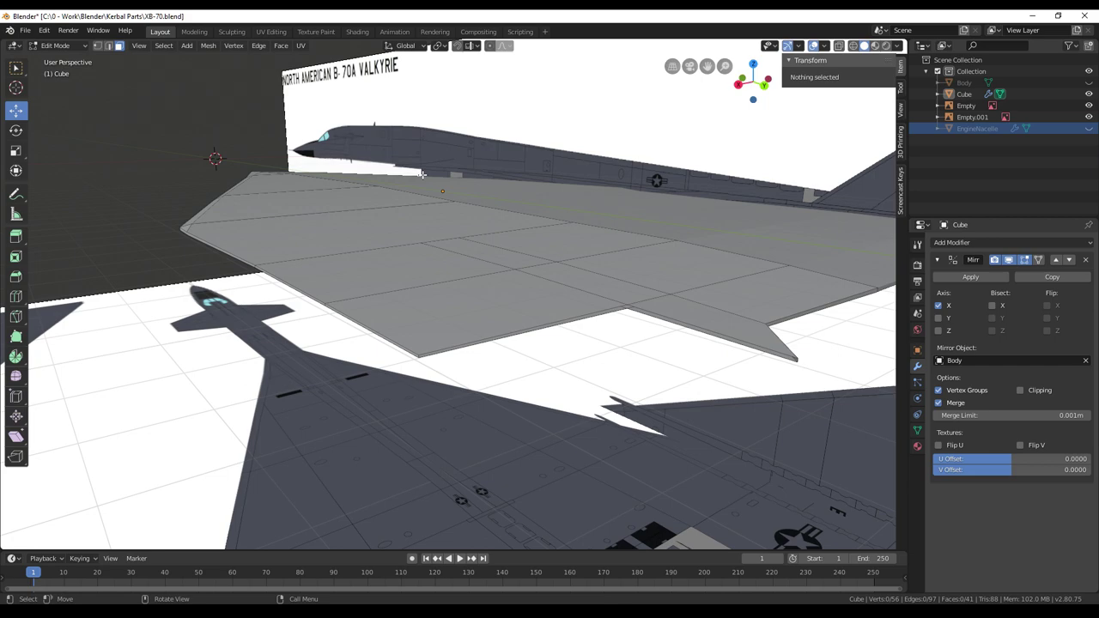
pyautogui.moveTo(629, 271); pyautogui.dragTo(537, 363, button='middle')
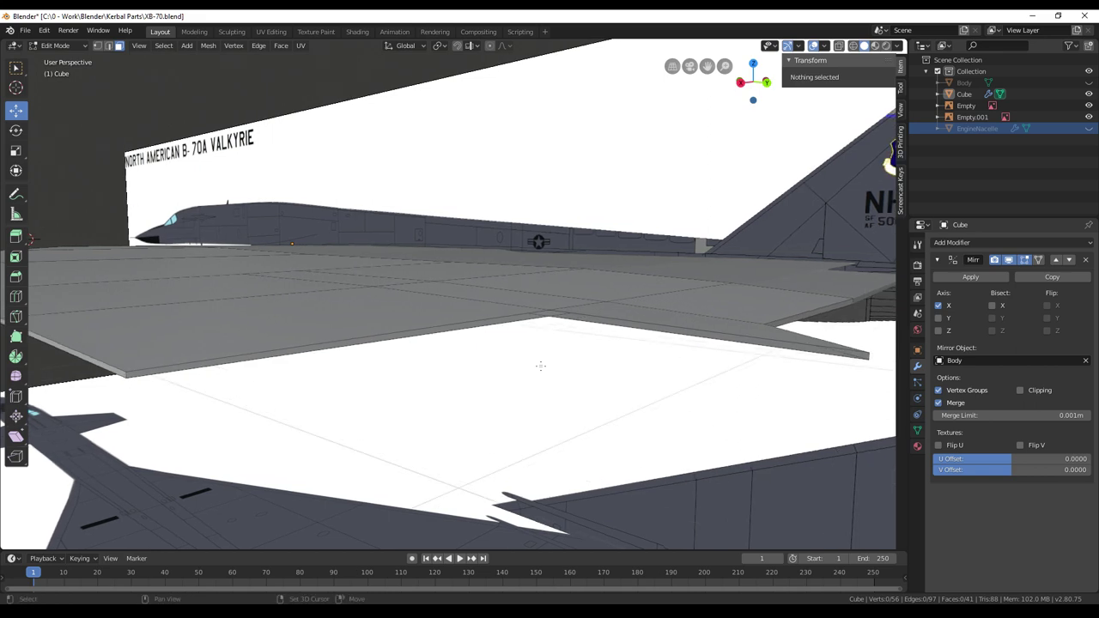
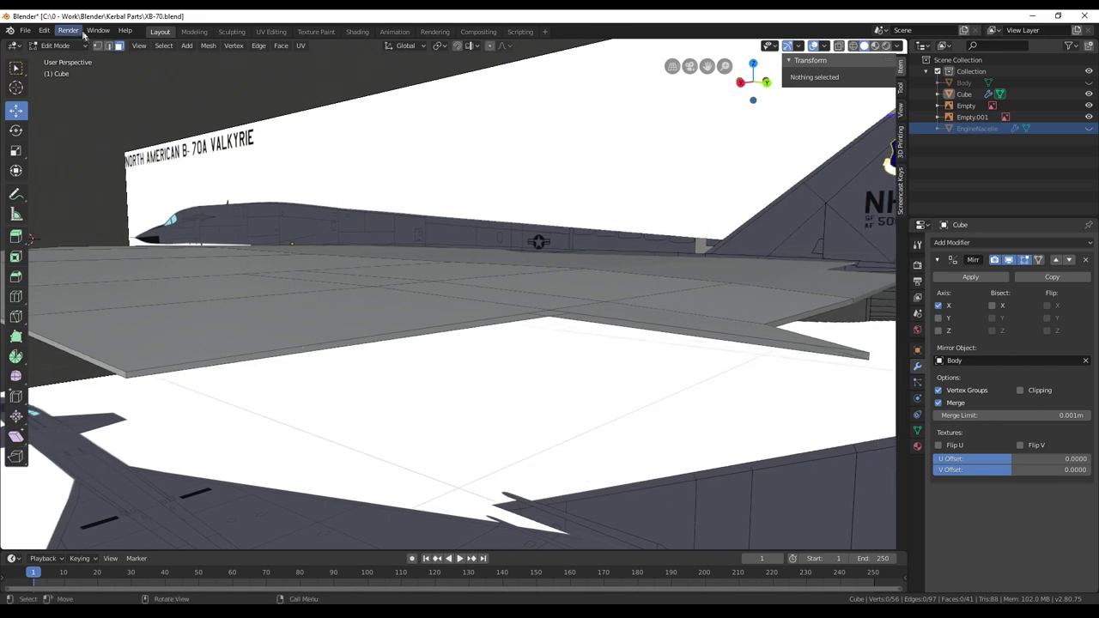
pyautogui.click(126, 371)
pyautogui.click(125, 372)
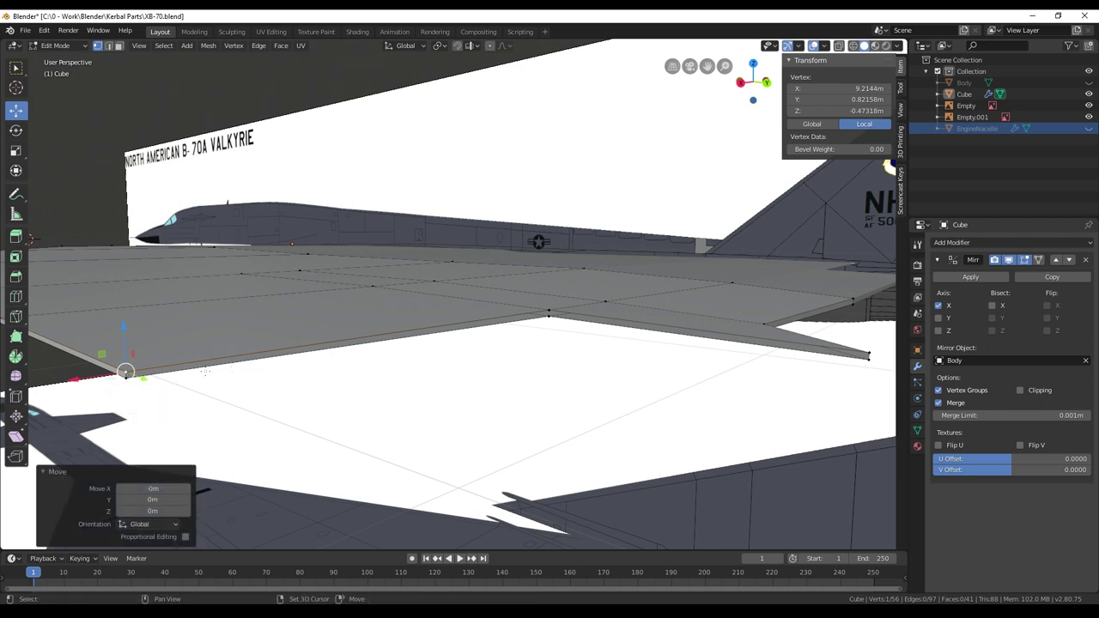
# Select the vertices at the wing's outer corner and trailing-edge break, and close the outer trailing-edge gap with a face
pyautogui.click(143, 384)
pyautogui.click(127, 371)
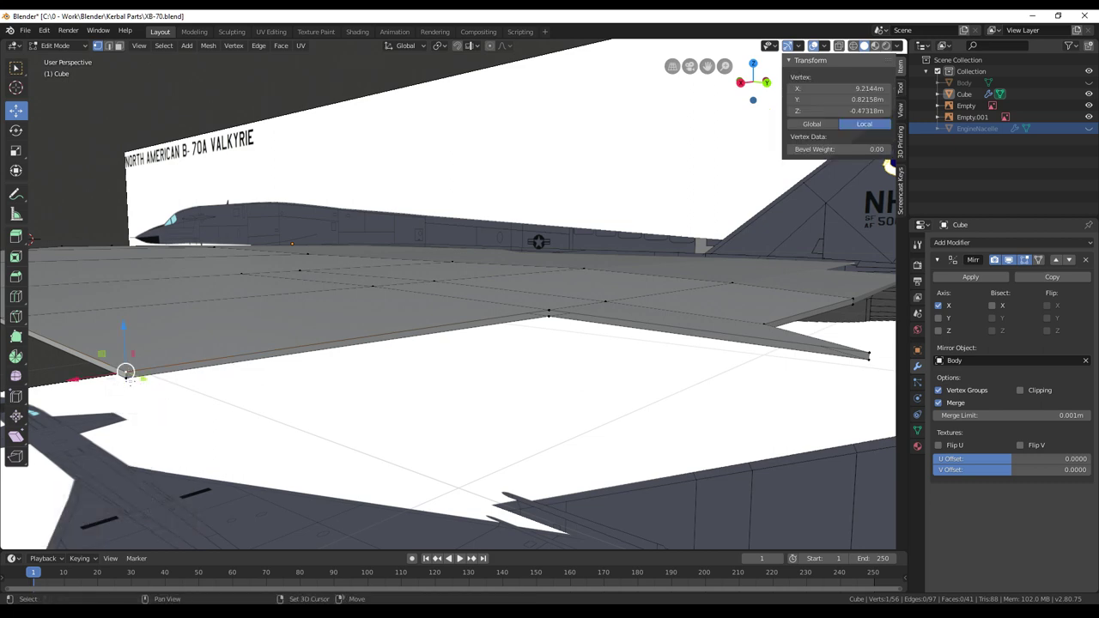
pyautogui.click(126, 371)
pyautogui.click(176, 390)
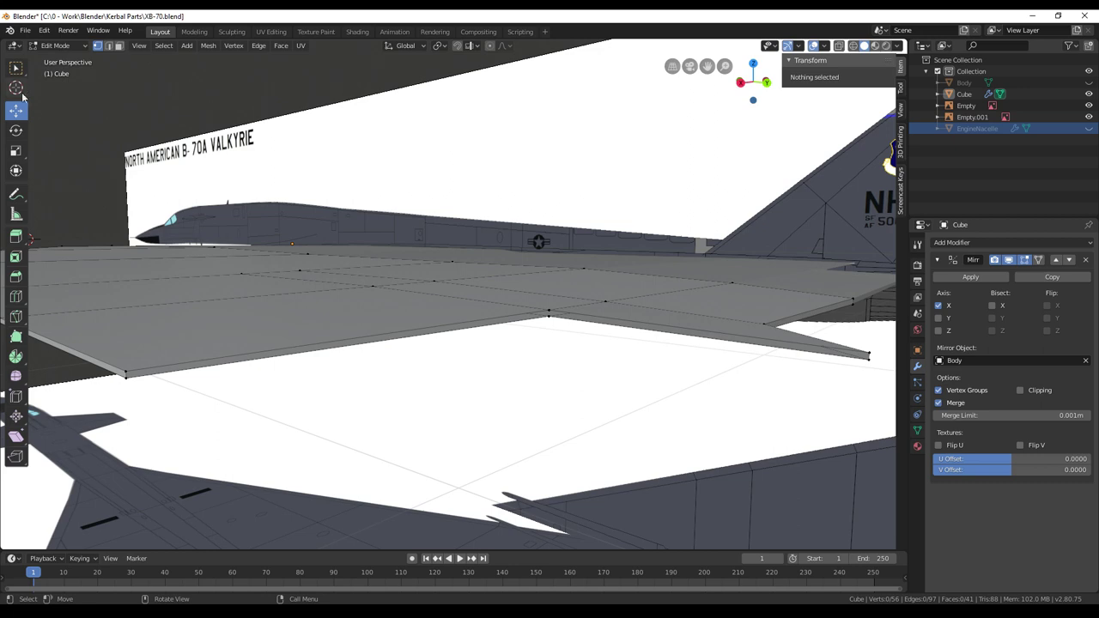
pyautogui.click(17, 69)
pyautogui.click(126, 373)
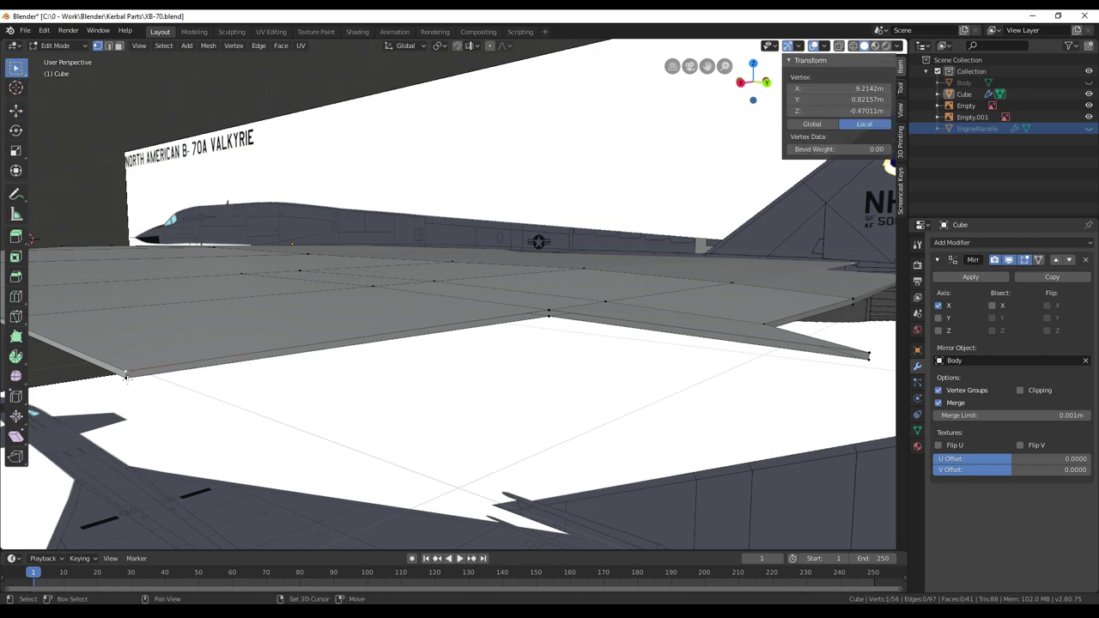
pyautogui.keyDown('shift'); pyautogui.click(549, 312); pyautogui.keyUp('shift')
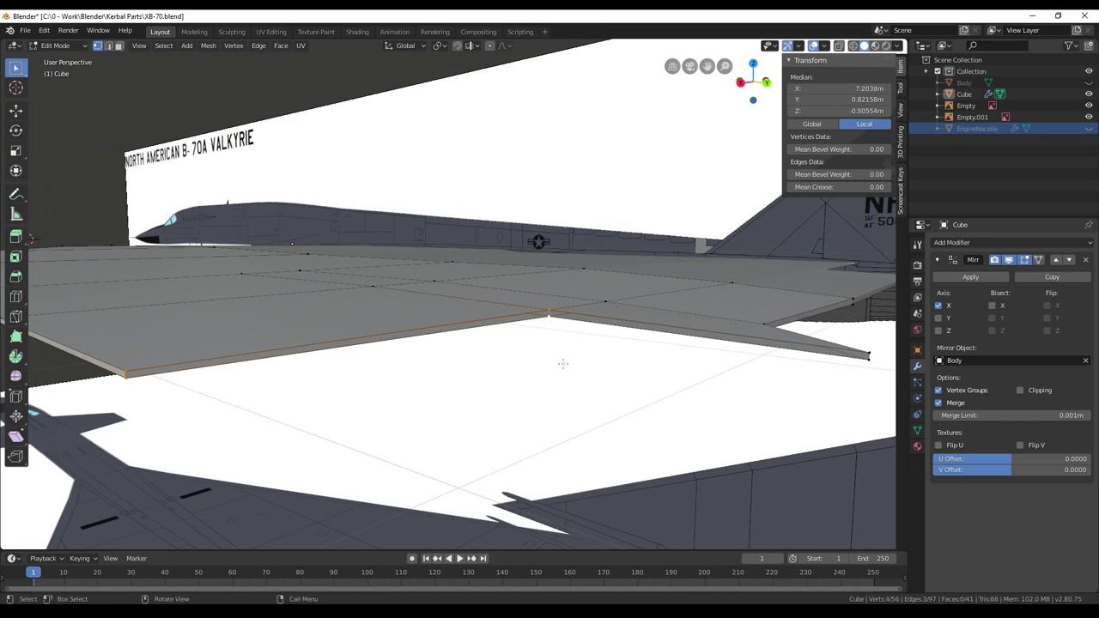
# Fill the adjoining trailing-edge gap between the break vertices and the pointed rear corner with a face
pyautogui.click(547, 310)
pyautogui.keyDown('shift'); pyautogui.click(549, 316); pyautogui.keyUp('shift')
pyautogui.keyDown('shift'); pyautogui.click(868, 354); pyautogui.keyUp('shift')
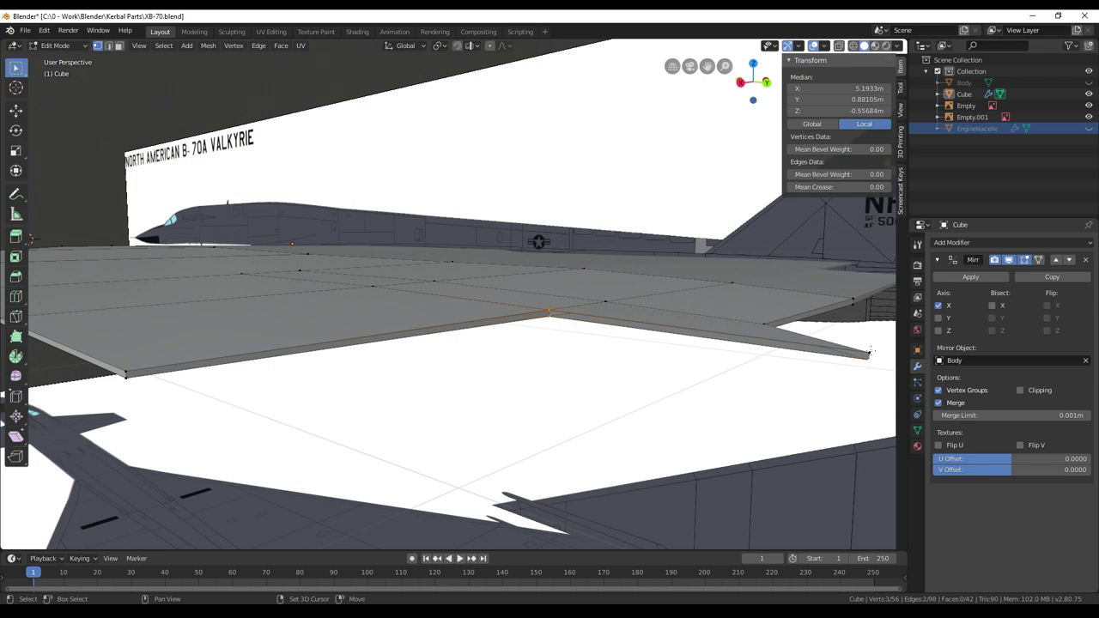
pyautogui.press('f')
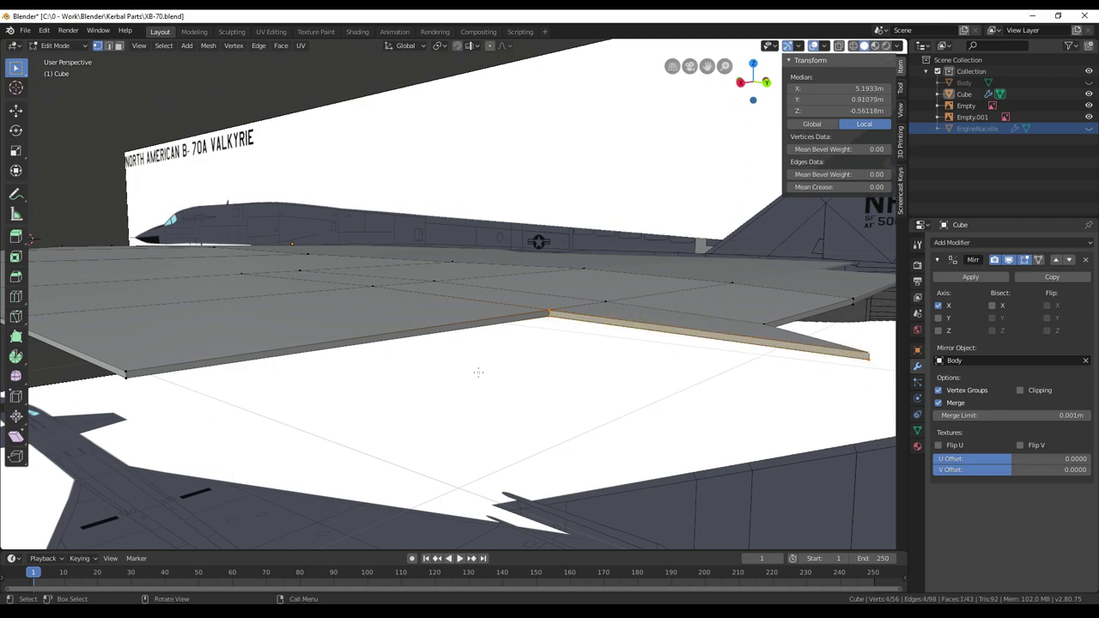
# Unhide the Body and EngineNacelle objects to show them together with the wing
pyautogui.moveTo(478, 372); pyautogui.dragTo(570, 433, button='middle')
pyautogui.scroll(-10, 513, 387)
pyautogui.moveTo(326, 400); pyautogui.dragTo(586, 368, button='middle')
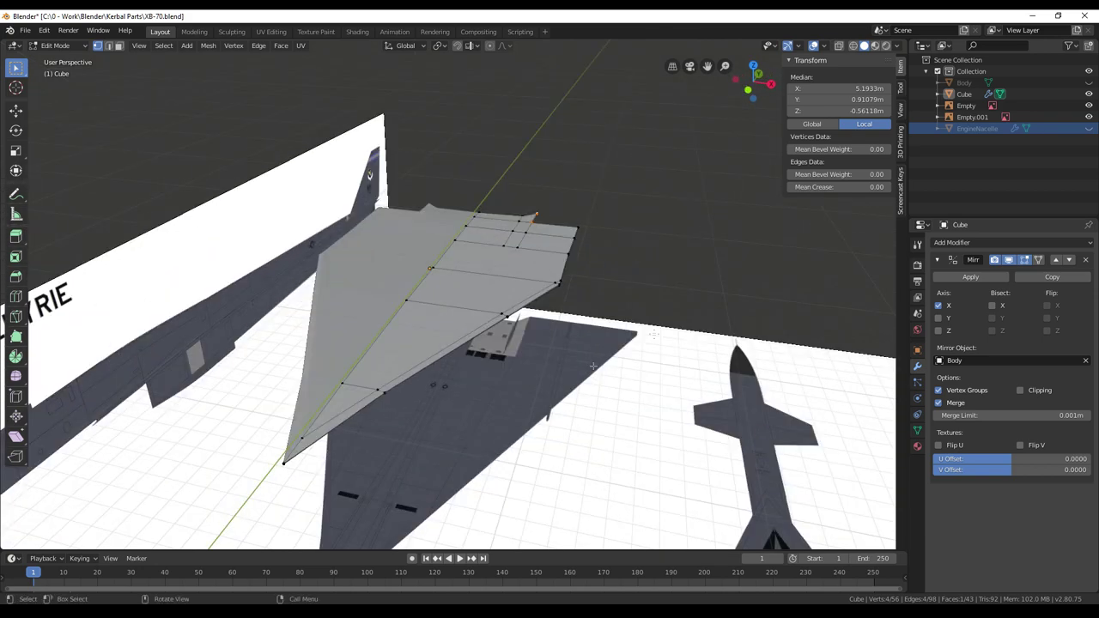
pyautogui.click(1088, 83)
pyautogui.click(1089, 128)
# Clear the selection and circle-select the 16 vertices of the narrow strip at the wing's pointed rear corner in wireframe shading
pyautogui.moveTo(342, 418); pyautogui.dragTo(631, 236, button='middle')
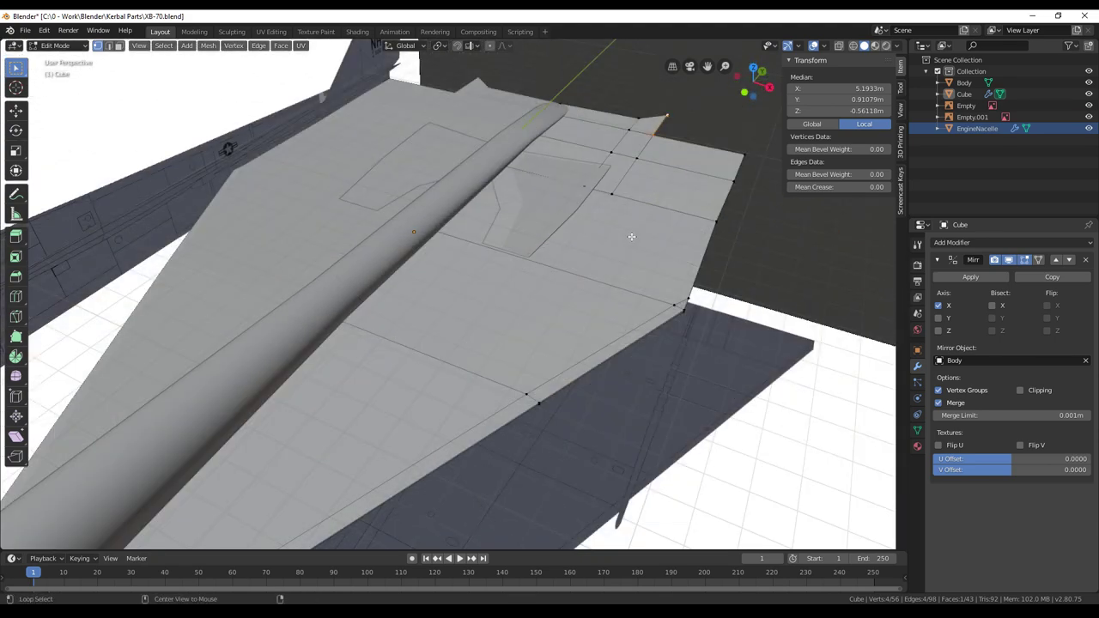
pyautogui.hotkey('alt', 'a')
pyautogui.press('z')
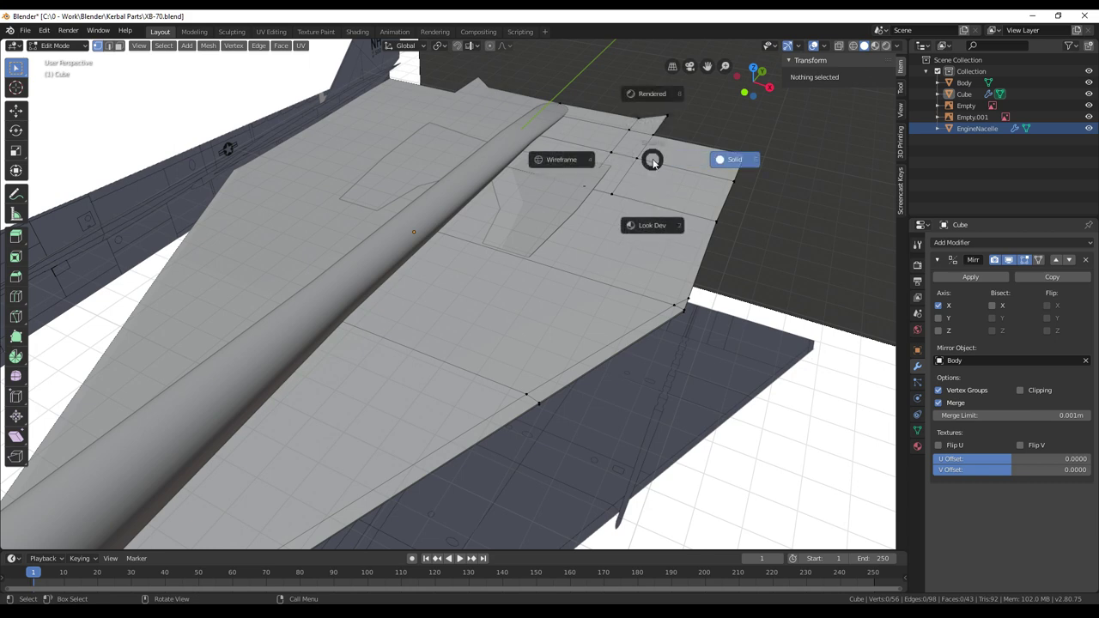
pyautogui.press('4')
pyautogui.press('c')
pyautogui.moveTo(656, 116)
pyautogui.mouseDown()
pyautogui.moveTo(596, 184)
pyautogui.moveTo(678, 116)
pyautogui.mouseUp()
pyautogui.rightClick(678, 116)
# Compare the selected rear wing strip's height with the engine nacelle and side reference from front, side and perspective views
pyautogui.moveTo(678, 115); pyautogui.dragTo(678, 232, button='middle')
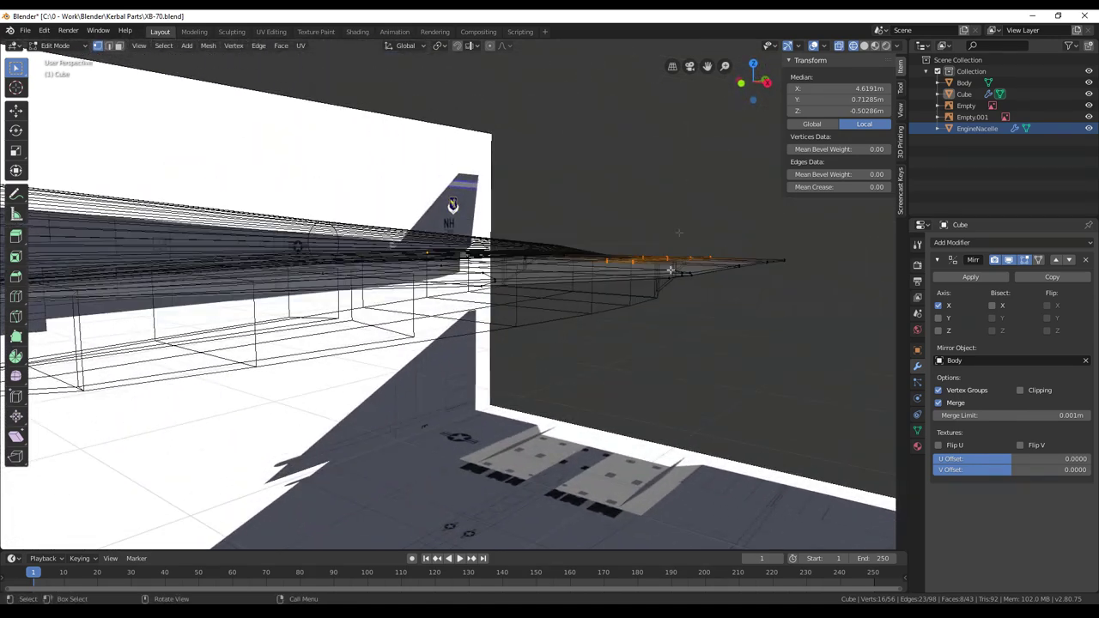
pyautogui.moveTo(753, 303); pyautogui.dragTo(714, 300, button='middle')
pyautogui.press('KP_1')
pyautogui.press('KP_5')
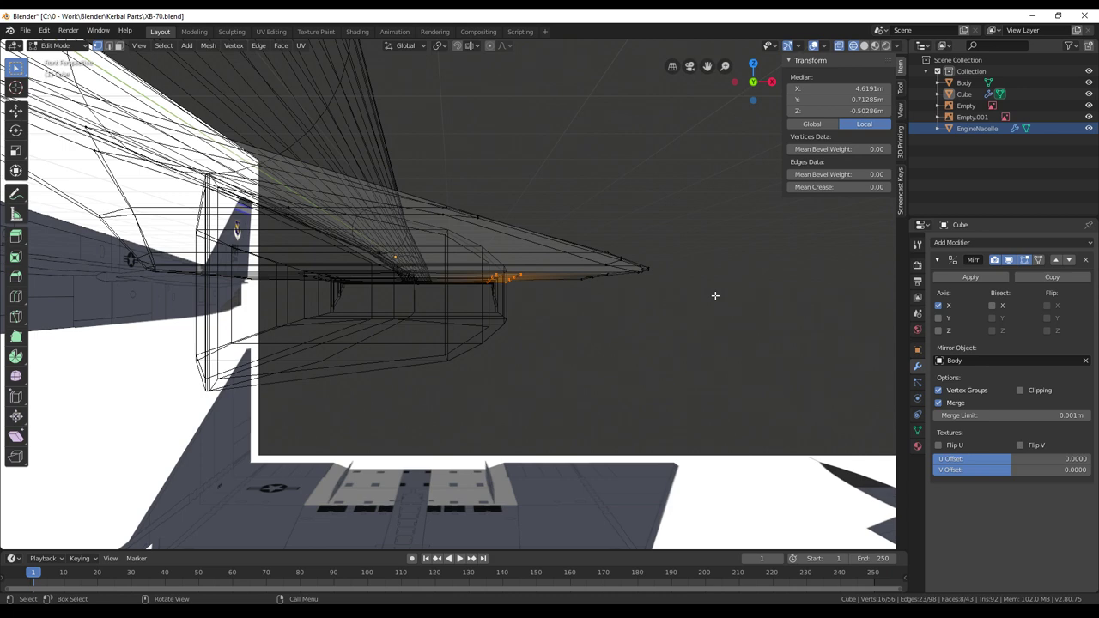
pyautogui.press('KP_3')
pyautogui.keyDown('shift'); pyautogui.moveTo(621, 318); pyautogui.dragTo(589, 349, button='middle'); pyautogui.keyUp('shift')
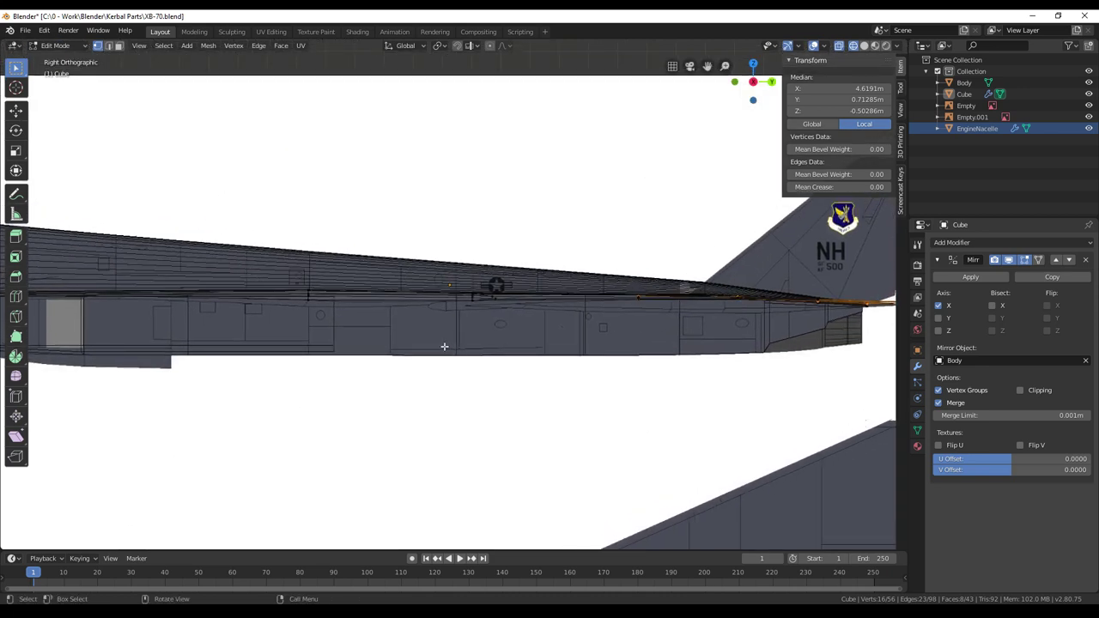
pyautogui.moveTo(443, 346); pyautogui.dragTo(542, 390, button='middle')
pyautogui.scroll(3, 684, 217)
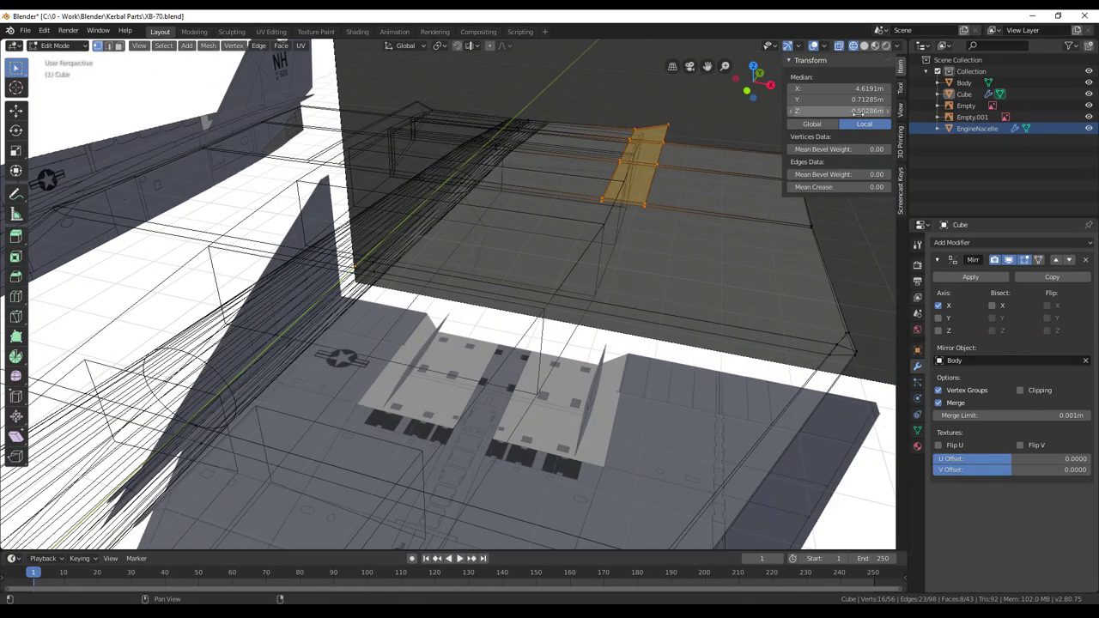
pyautogui.moveTo(649, 251); pyautogui.dragTo(670, 199, button='middle')
pyautogui.scroll(-1, 651, 241)
# Set the local median Z of the selected rear wing strip to -0.4 m
pyautogui.click(857, 111)
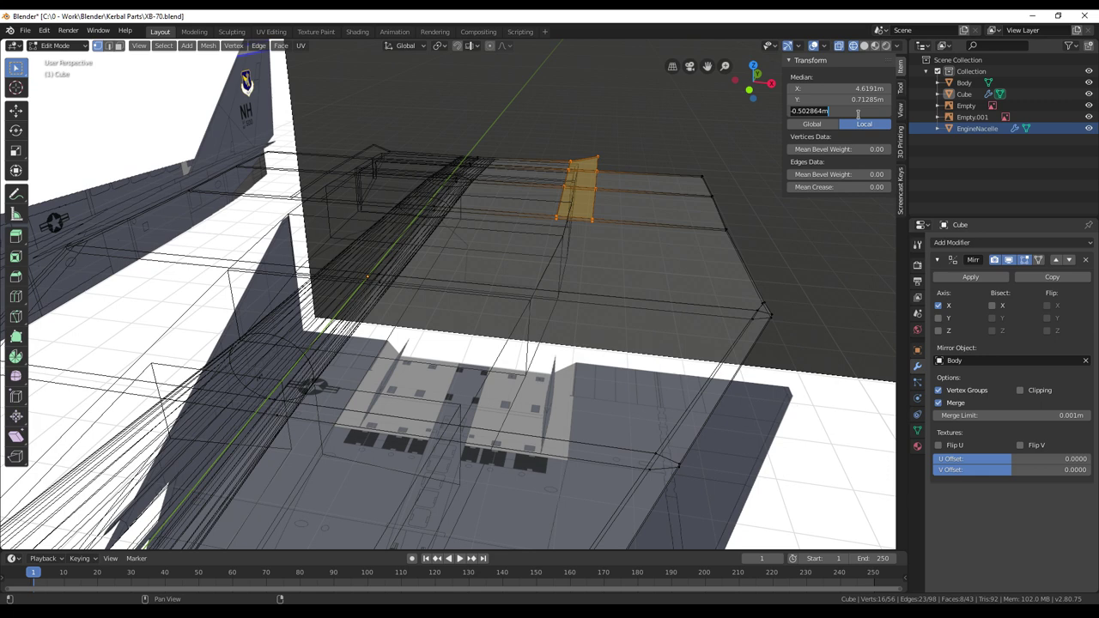
pyautogui.press('Return')
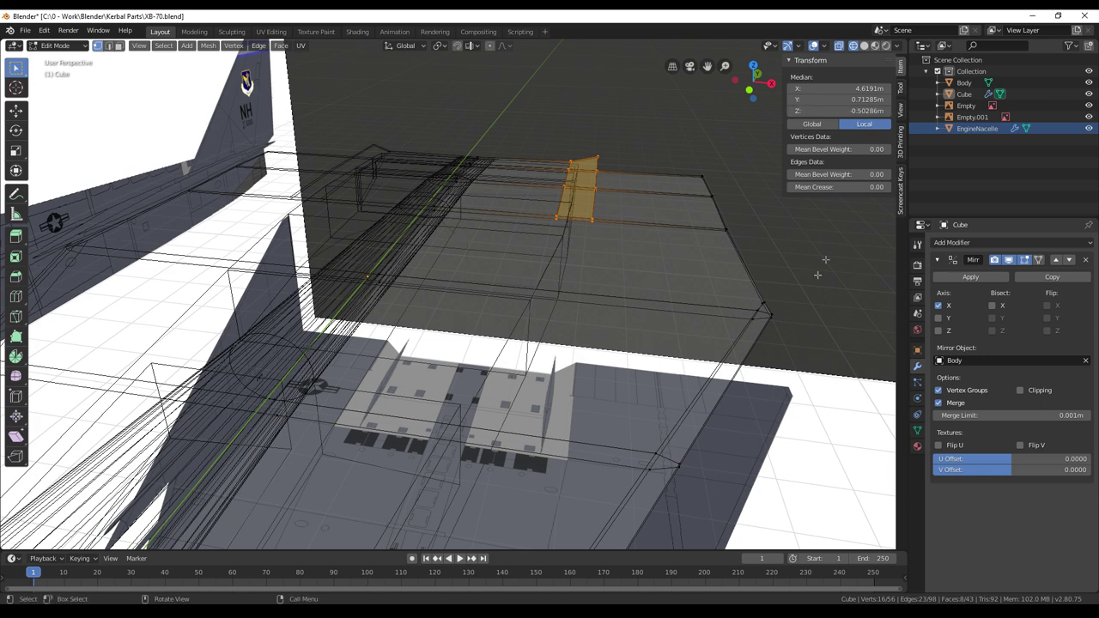
pyautogui.click(853, 111)
pyautogui.moveTo(854, 110); pyautogui.dragTo(824, 111)
pyautogui.click(862, 110)
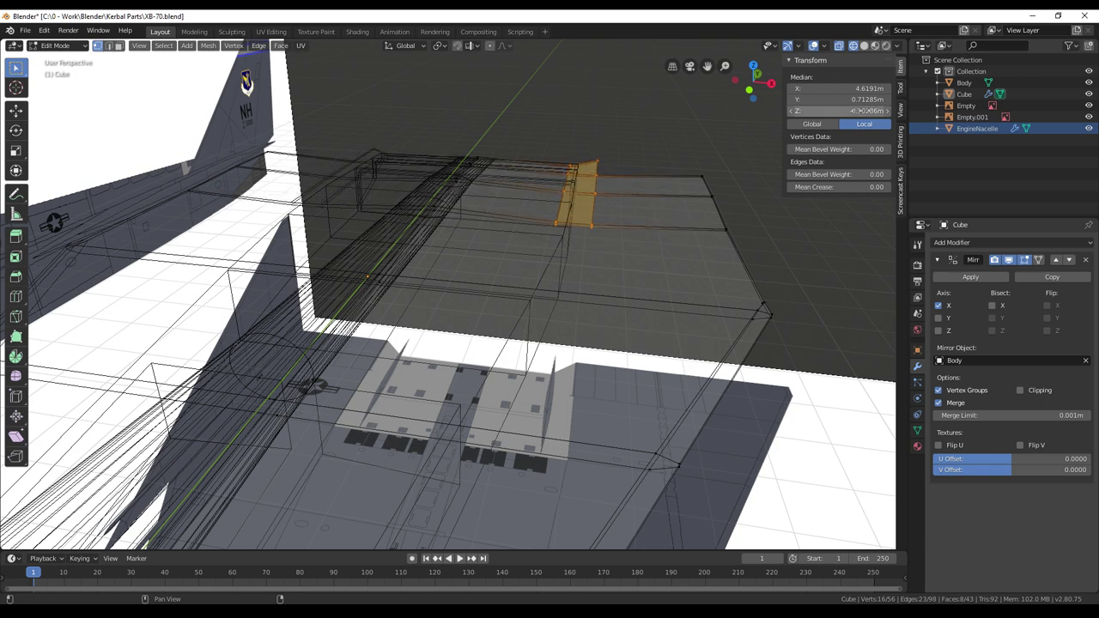
pyautogui.write('-4')
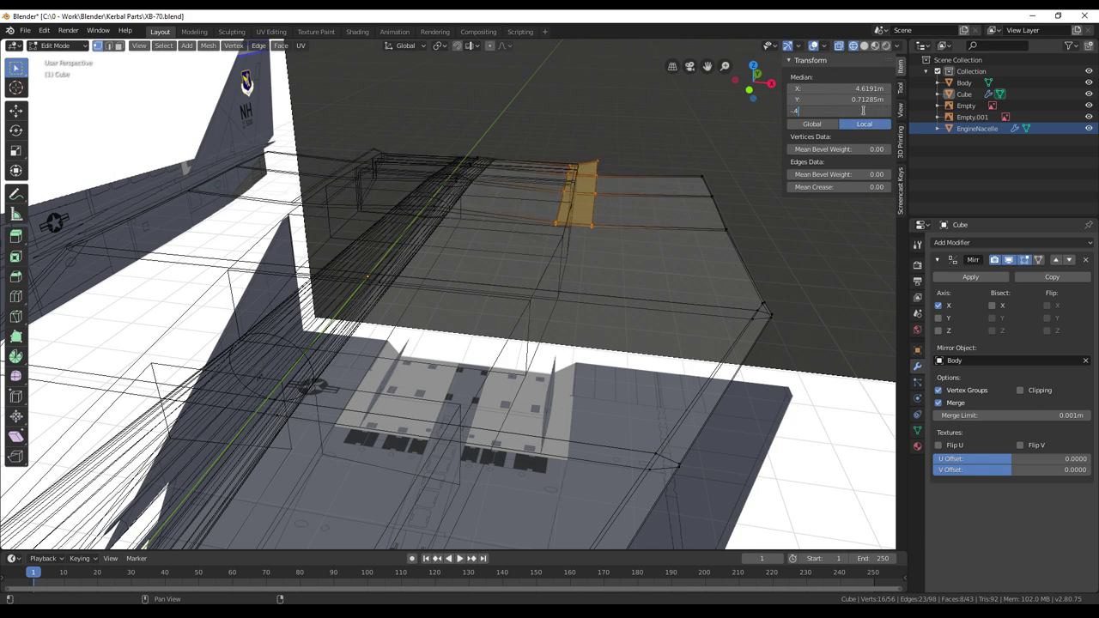
pyautogui.press('Return')
# Inspect where the nacelle pokes through the wing's upper surface in solid shading
pyautogui.press('z')
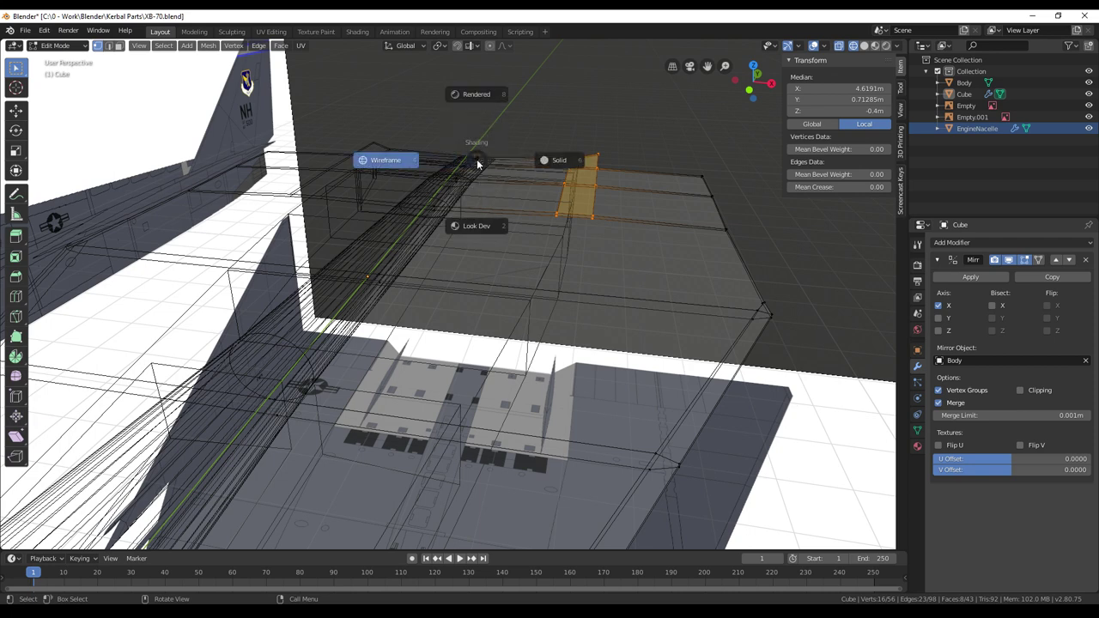
pyautogui.click(477, 164)
pyautogui.moveTo(866, 111); pyautogui.dragTo(860, 110)
pyautogui.hotkey('ctrl', 'z')
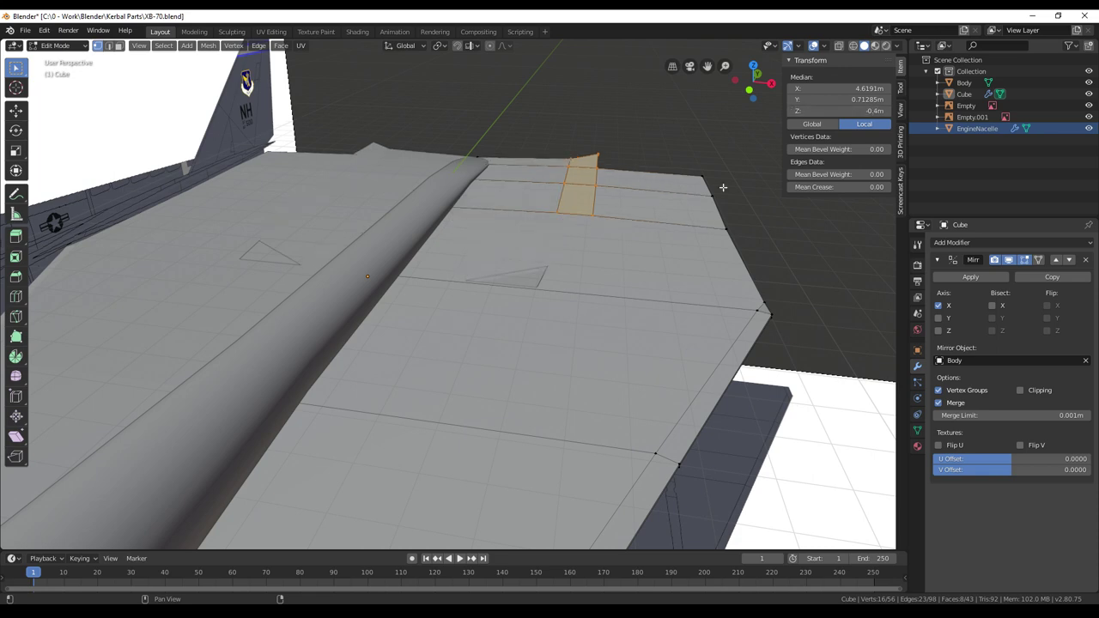
pyautogui.moveTo(661, 293); pyautogui.dragTo(618, 307, button='middle')
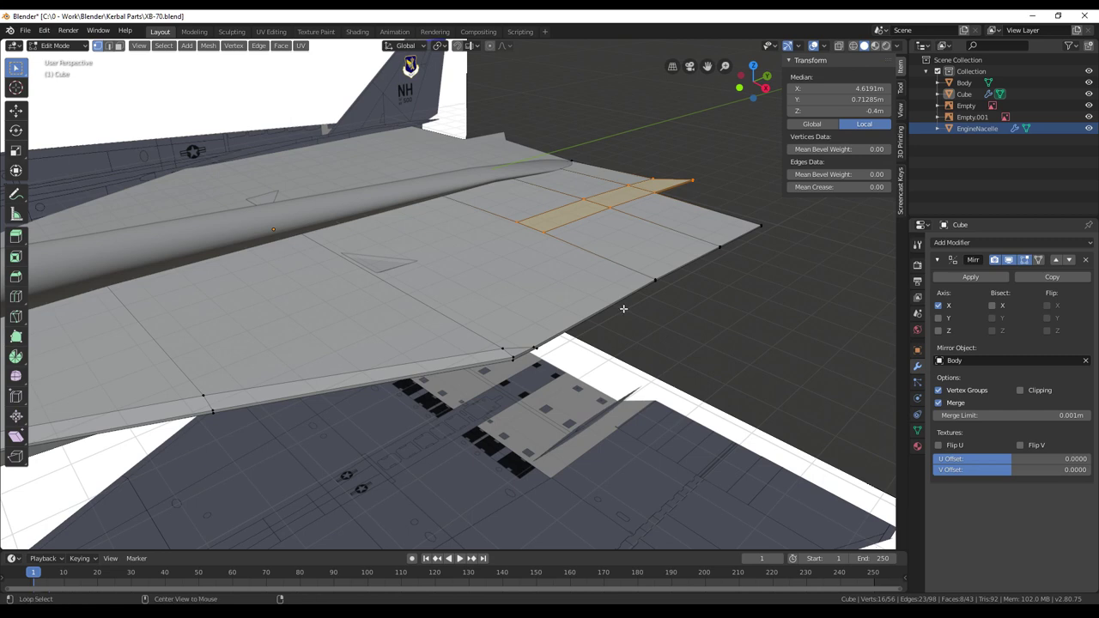
# Circle-select the vertices along the wing's outer tip edge in wireframe shading and set their median Z to -0.3 m
pyautogui.hotkey('alt', 'a')
pyautogui.press('z')
pyautogui.press('4')
pyautogui.press('c')
pyautogui.moveTo(770, 229); pyautogui.dragTo(511, 354)
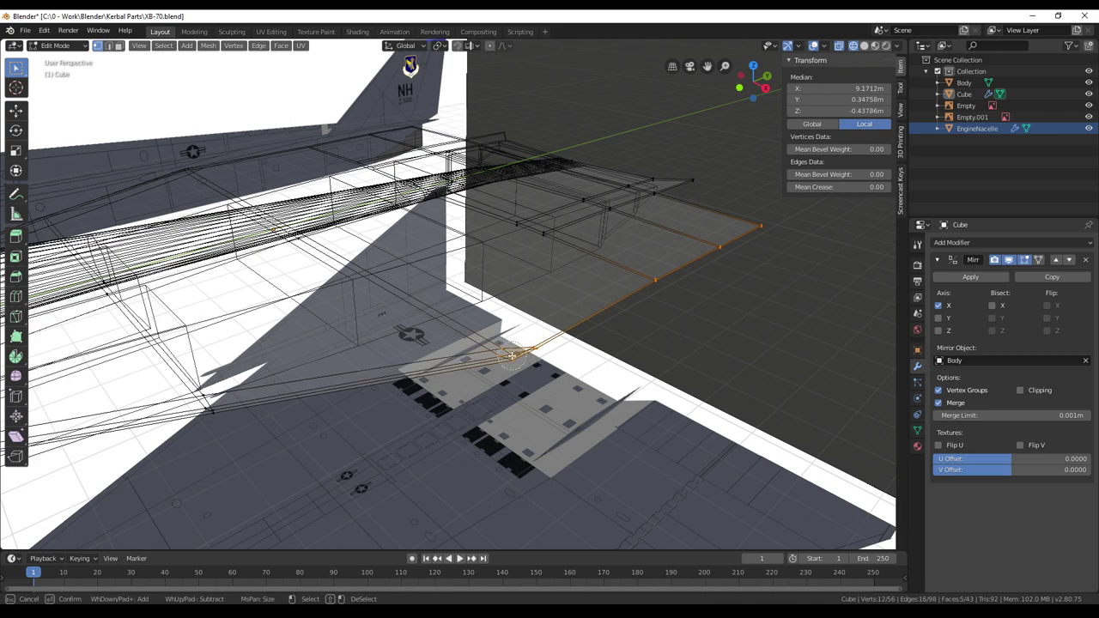
pyautogui.rightClick(594, 373)
pyautogui.moveTo(601, 370); pyautogui.dragTo(612, 363, button='middle')
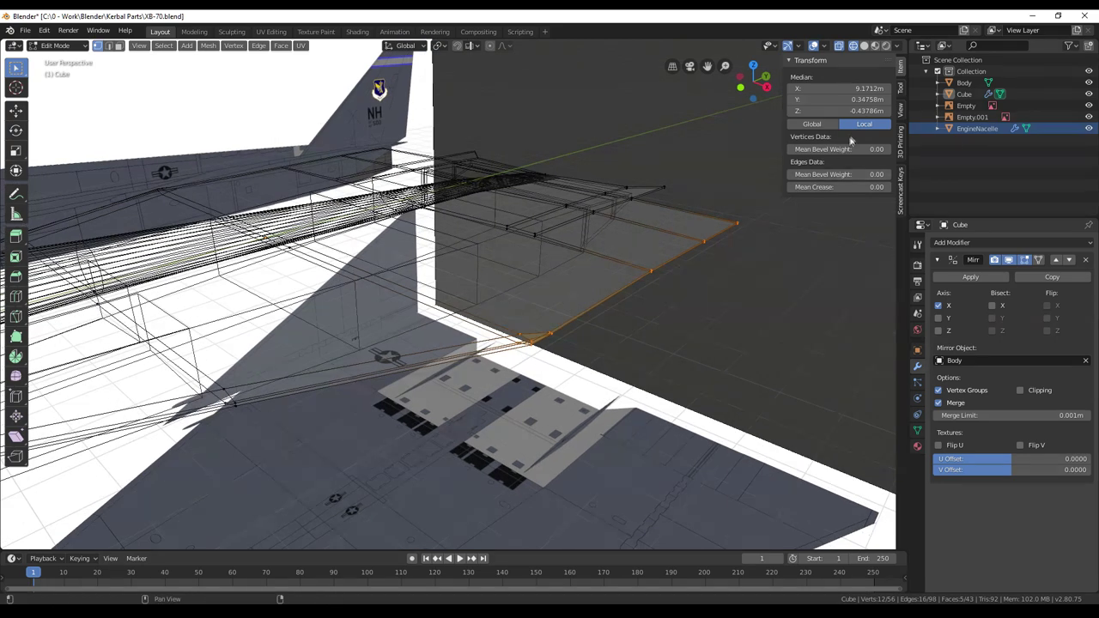
pyautogui.moveTo(464, 334); pyautogui.dragTo(545, 358, button='middle')
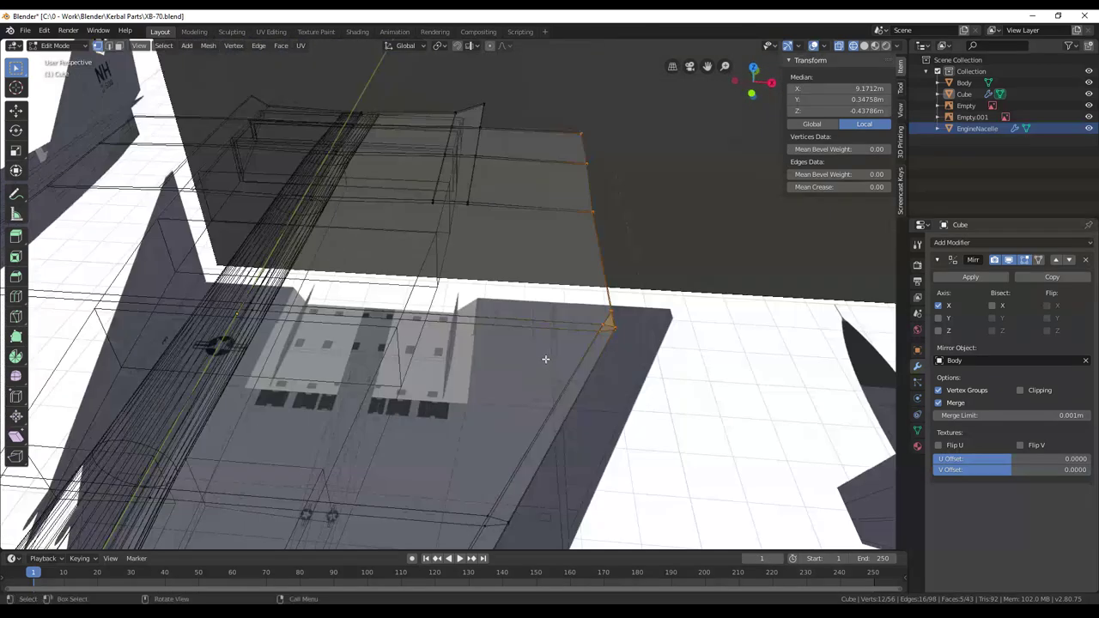
pyautogui.scroll(-2, 545, 358)
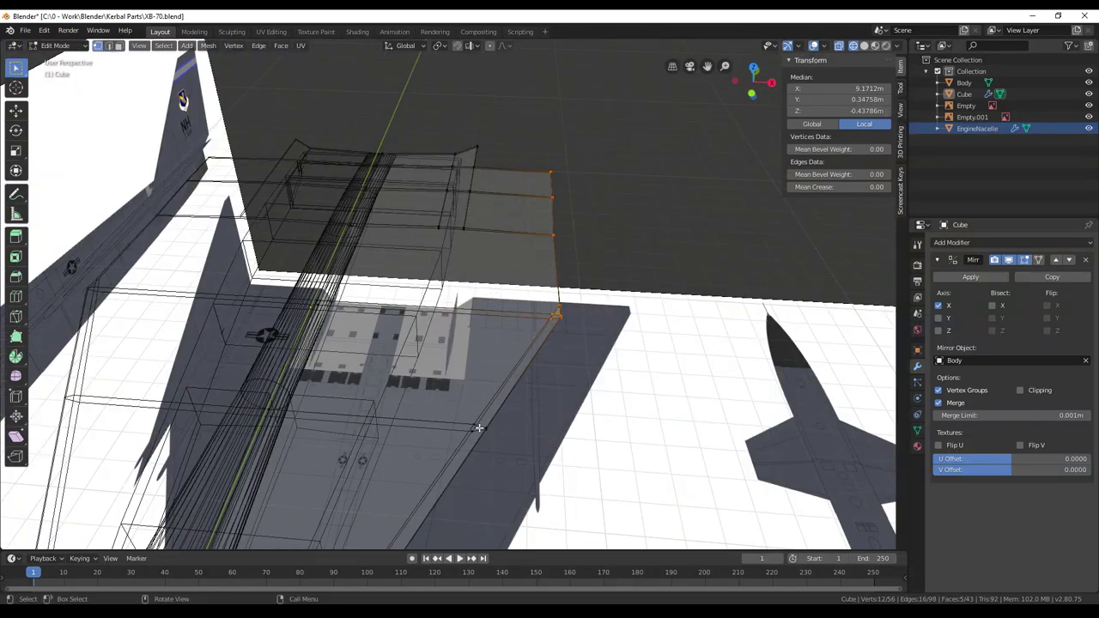
pyautogui.click(858, 111)
pyautogui.press('BackSpace')
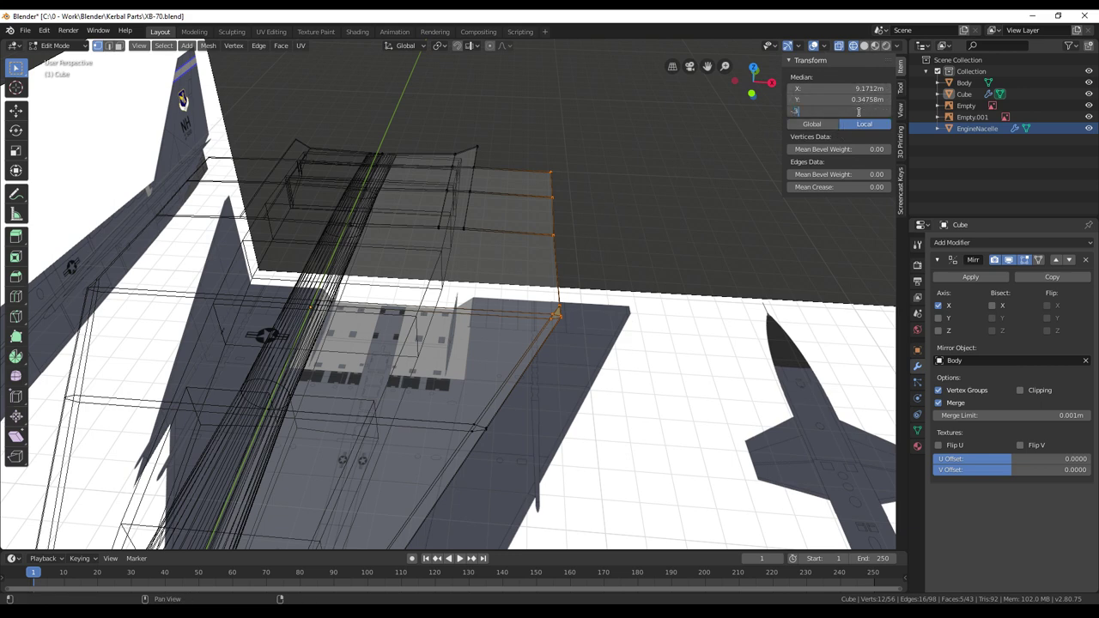
pyautogui.write('-0.3')
pyautogui.press('Return')
# Select the four vertices at the leading-edge point ahead of the wing tip and inspect the wing from the side in solid shading
pyautogui.hotkey('alt', 'a')
pyautogui.press('c')
pyautogui.click(477, 428)
pyautogui.rightClick(719, 276)
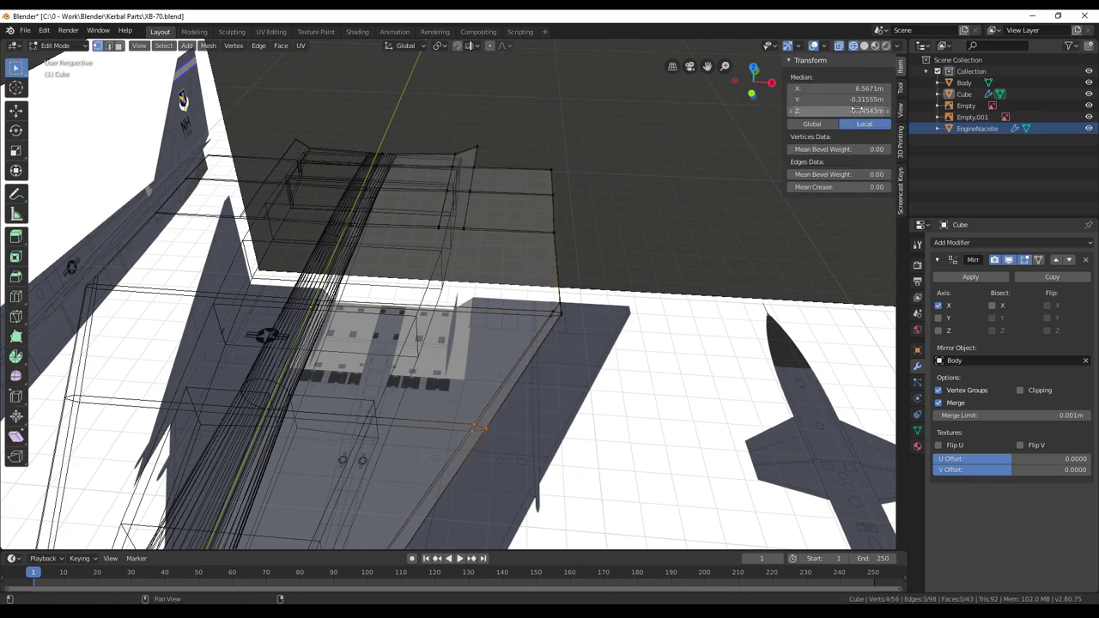
pyautogui.moveTo(686, 333); pyautogui.dragTo(444, 359, button='middle')
pyautogui.press('z')
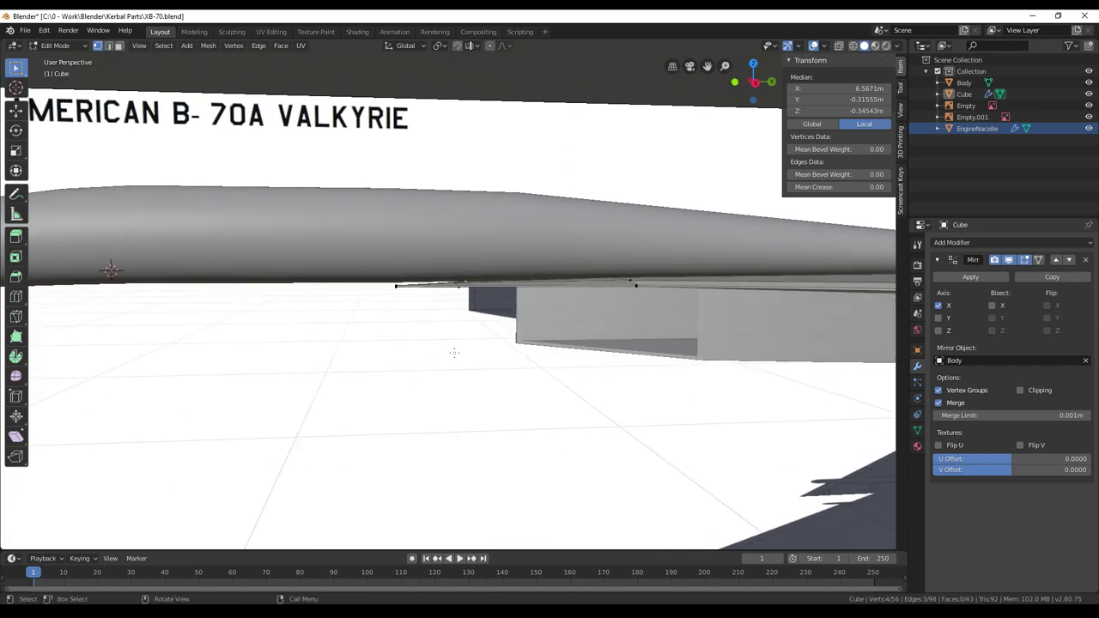
# Lower the four vertices at the wing's front apex by about 0.06 m along Z in the side view
pyautogui.press('KP_7')
pyautogui.moveTo(322, 209); pyautogui.dragTo(322, 223)
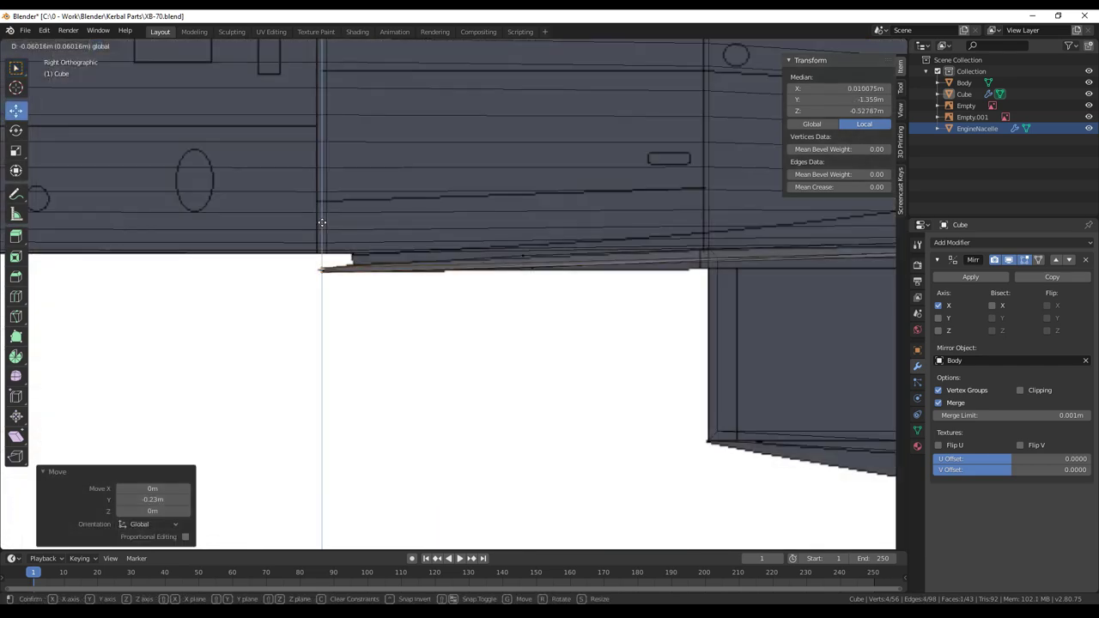
pyautogui.click(322, 222)
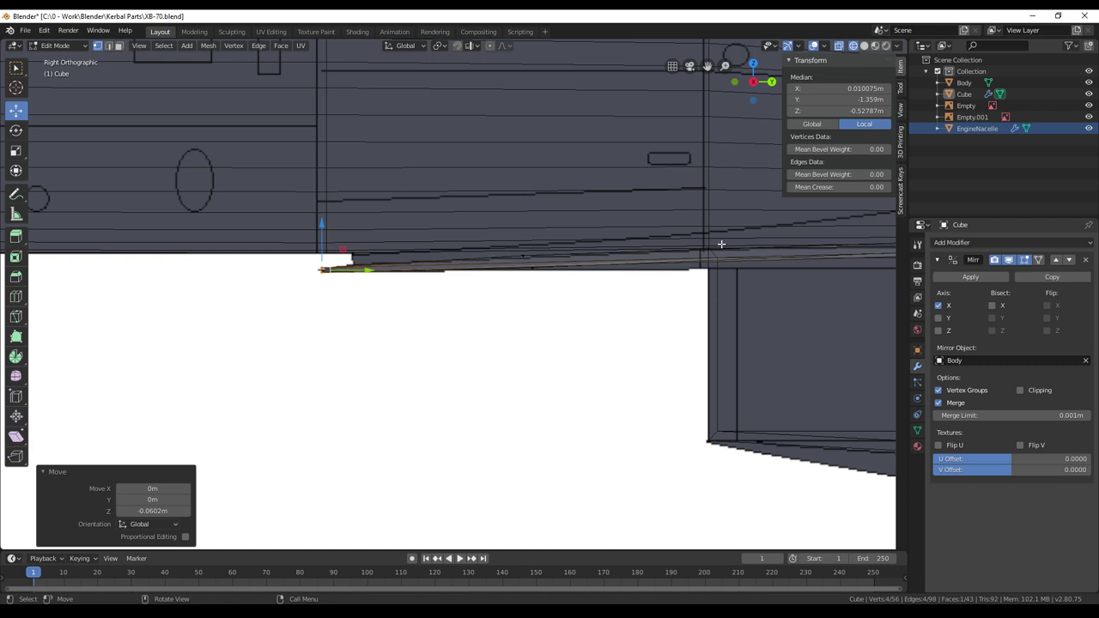
pyautogui.scroll(-5, 721, 244)
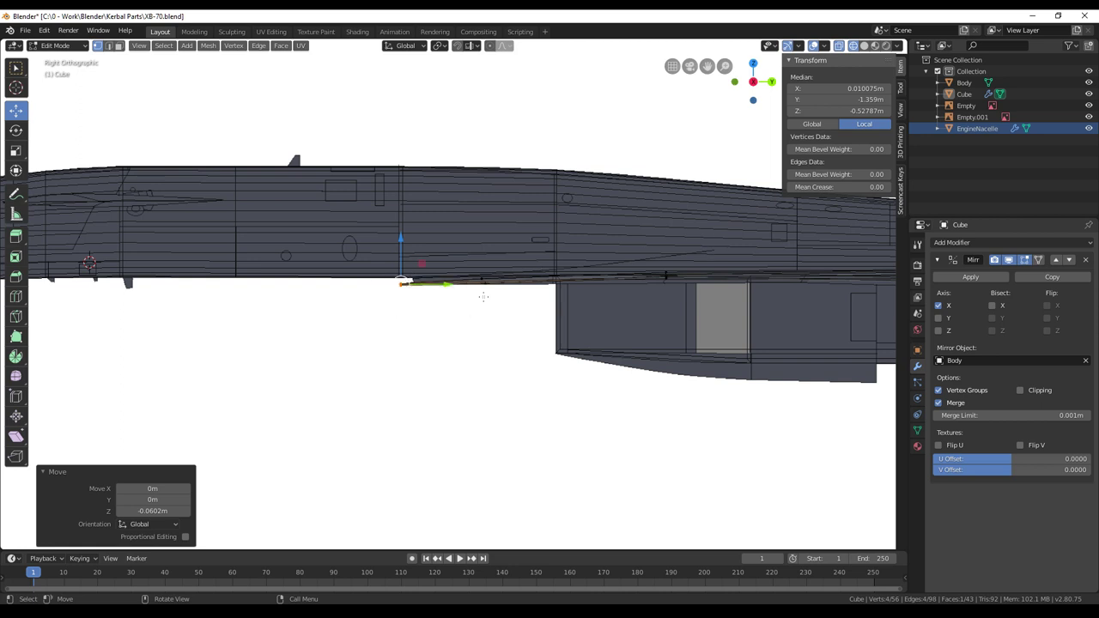
# Leave mesh editing, add a 2 m cube, and move it about 8.7 m along Y to the wing's front apex
pyautogui.press('Tab')
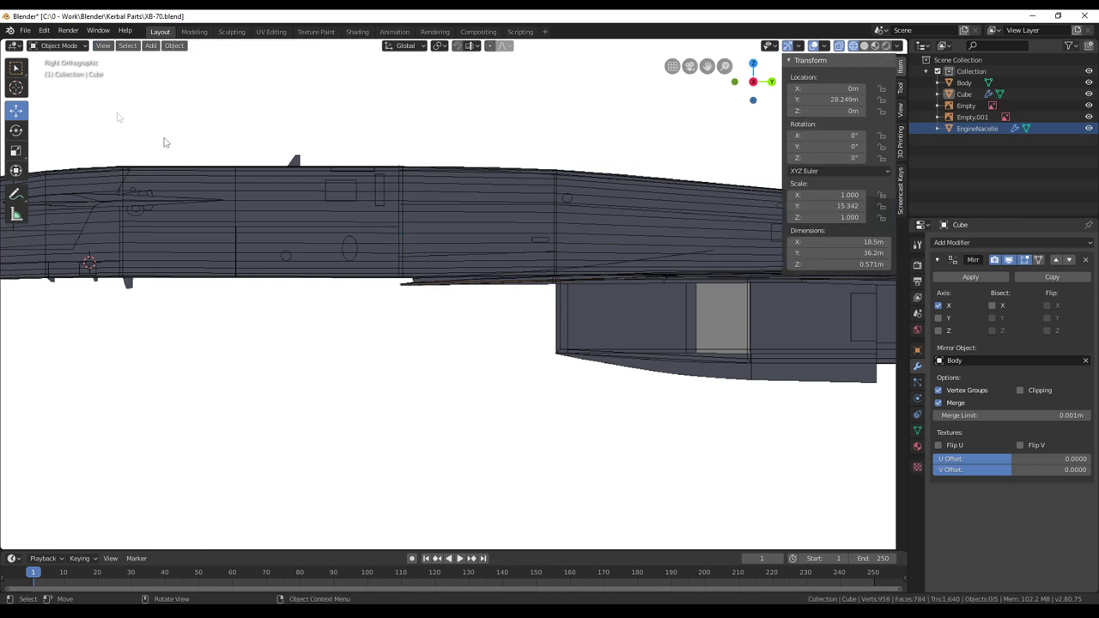
pyautogui.click(151, 45)
pyautogui.moveTo(178, 74)
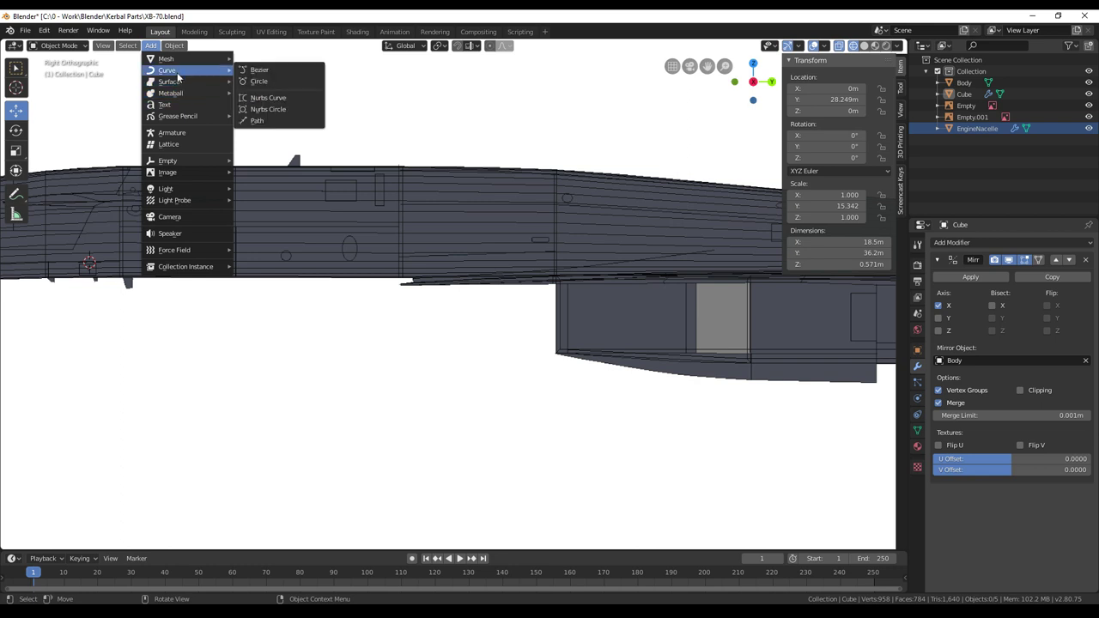
pyautogui.click(254, 70)
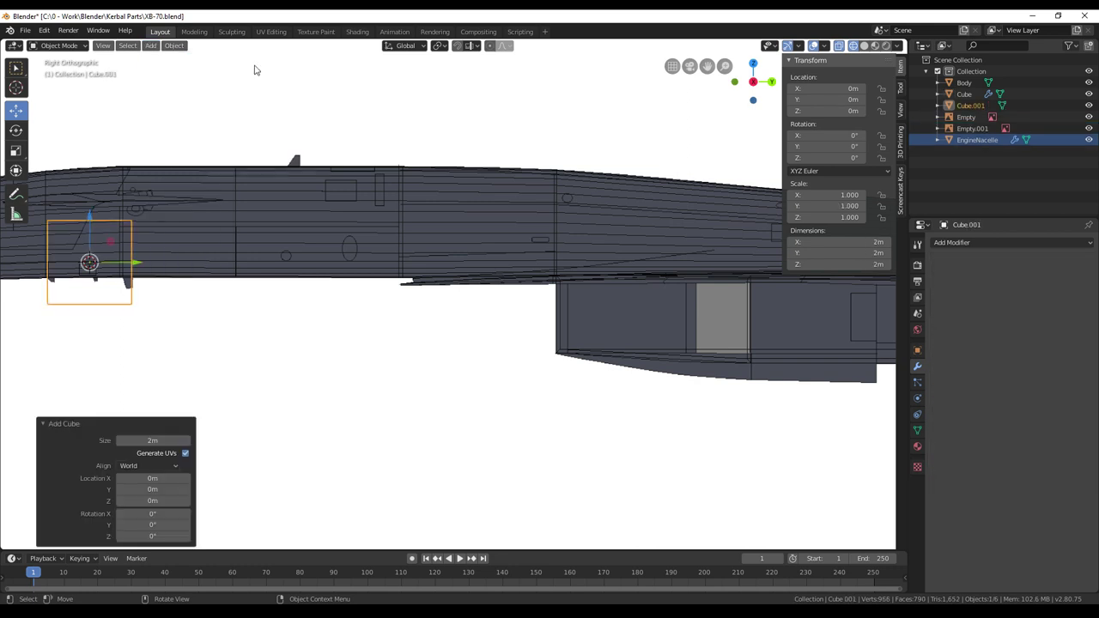
pyautogui.press('g')
pyautogui.press('y')
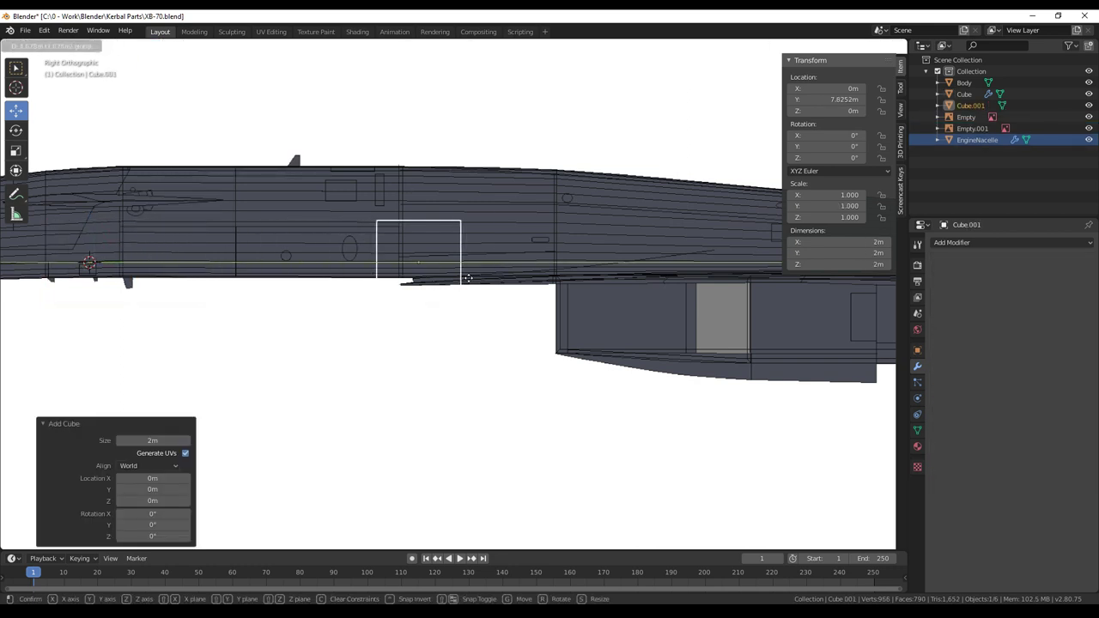
pyautogui.click(504, 278)
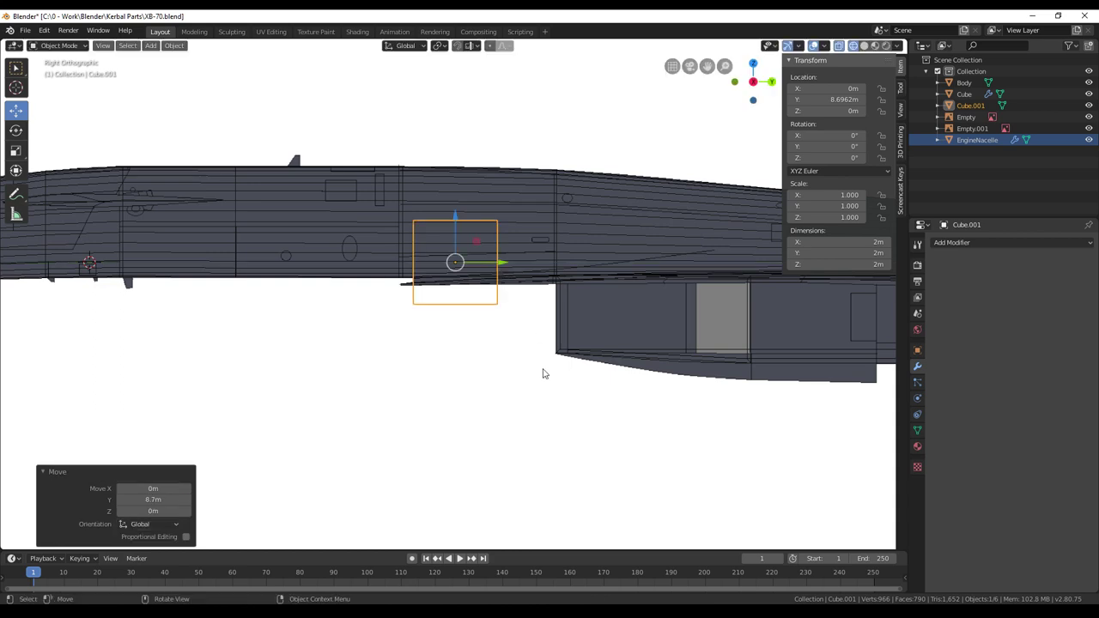
# Flatten the new cube along Z into a thin slab and move its four rear vertices 5.18 m along Y
pyautogui.press('s')
pyautogui.press('z')
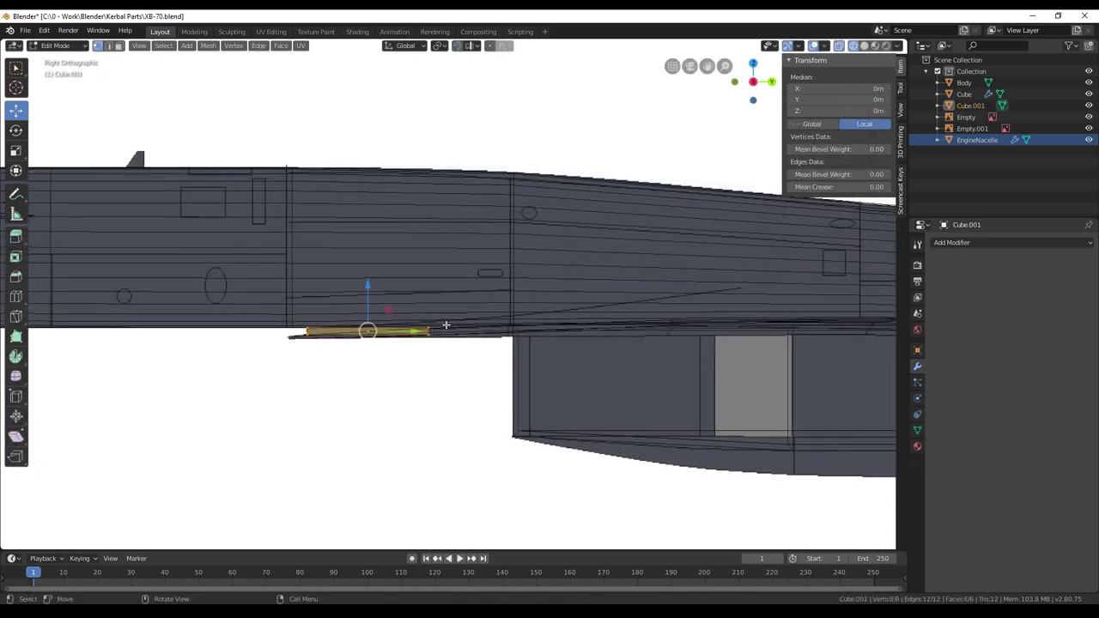
pyautogui.hotkey('alt', 'a')
pyautogui.press('c')
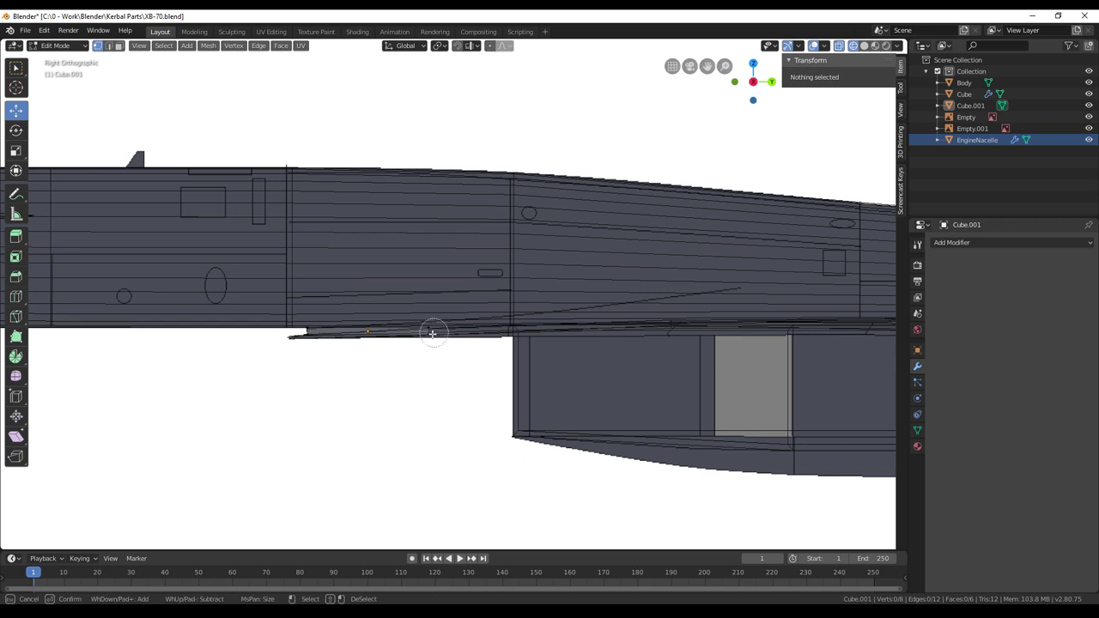
pyautogui.click(432, 334)
pyautogui.rightClick(441, 335)
pyautogui.moveTo(475, 333); pyautogui.dragTo(752, 331)
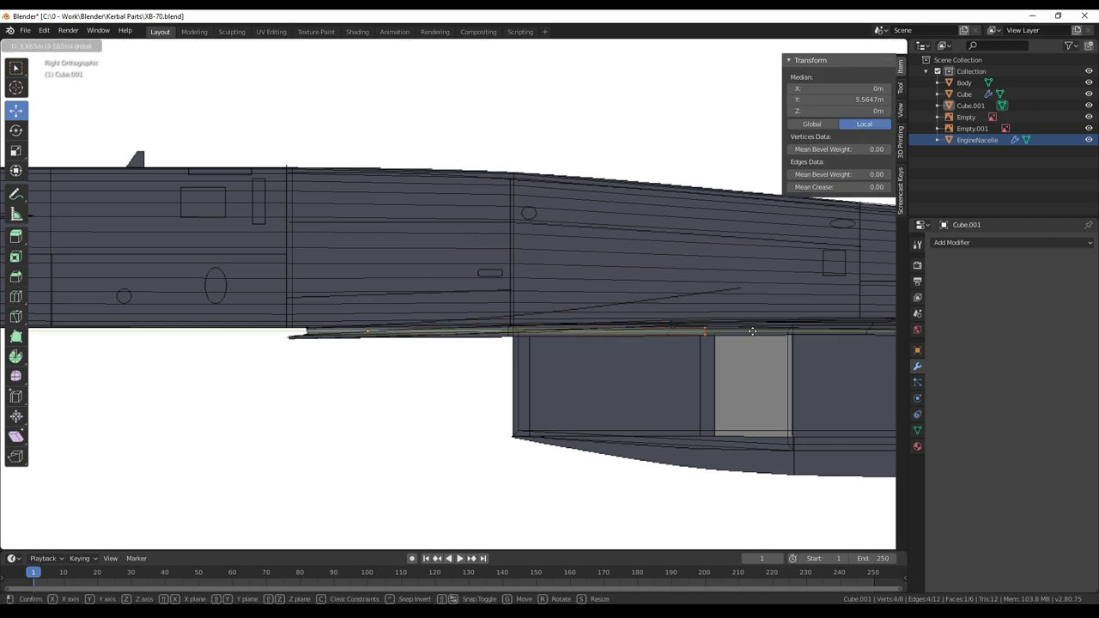
pyautogui.click(741, 330)
# Raise the slab's four rear vertices 0.246 m along Z, and its upper rear pair by a further 0.416 m
pyautogui.press('g')
pyautogui.press('z')
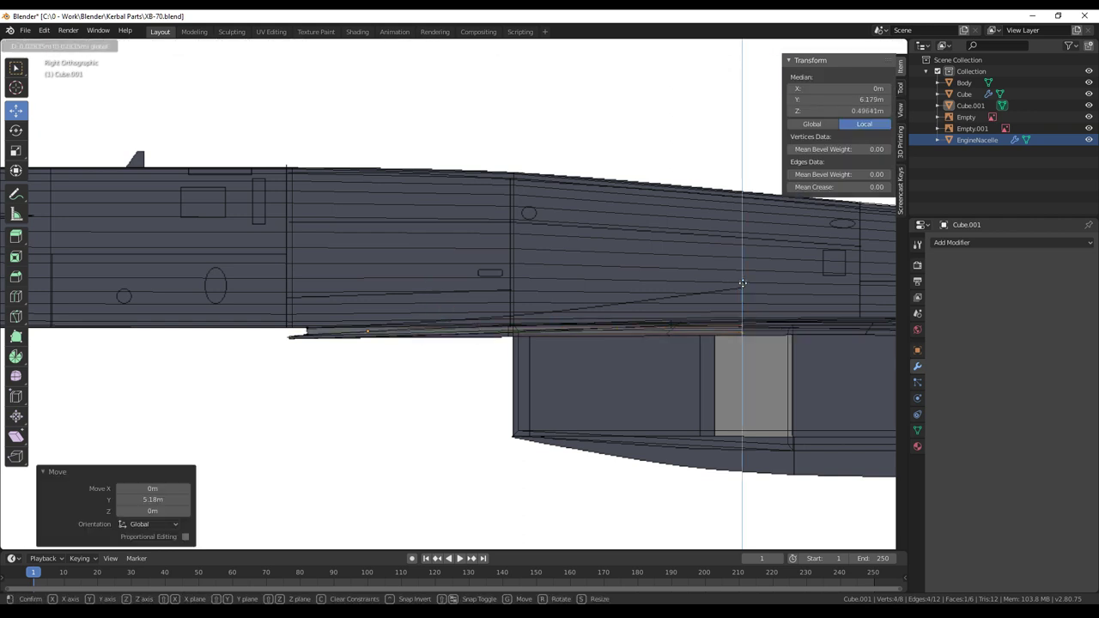
pyautogui.click(743, 270)
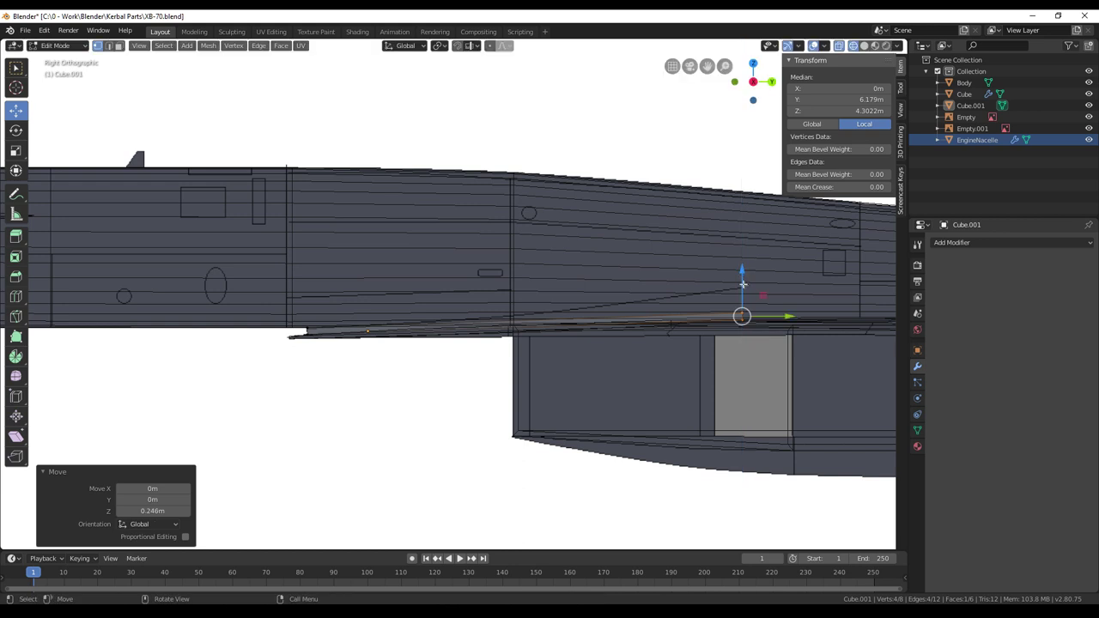
pyautogui.hotkey('alt', 'a')
pyautogui.press('c')
pyautogui.click(743, 304)
pyautogui.rightClick(743, 304)
pyautogui.moveTo(743, 273); pyautogui.dragTo(740, 244)
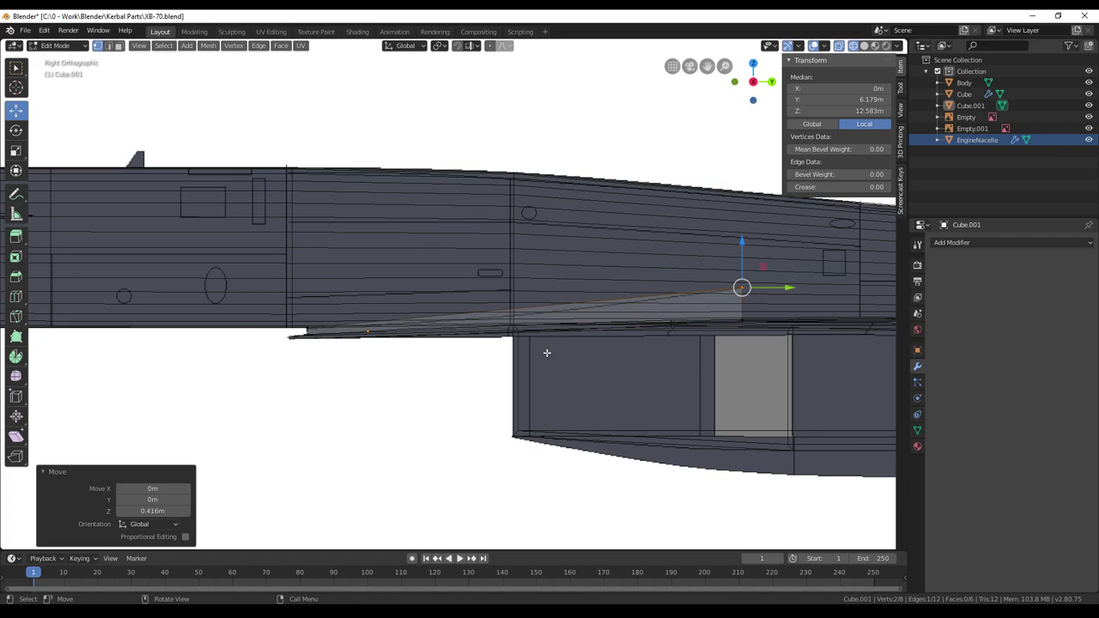
# Select the four front vertices of the wedge and scale them along X by 0.041
pyautogui.moveTo(459, 386); pyautogui.dragTo(596, 367, button='middle')
pyautogui.hotkey('alt', 'a')
pyautogui.press('c')
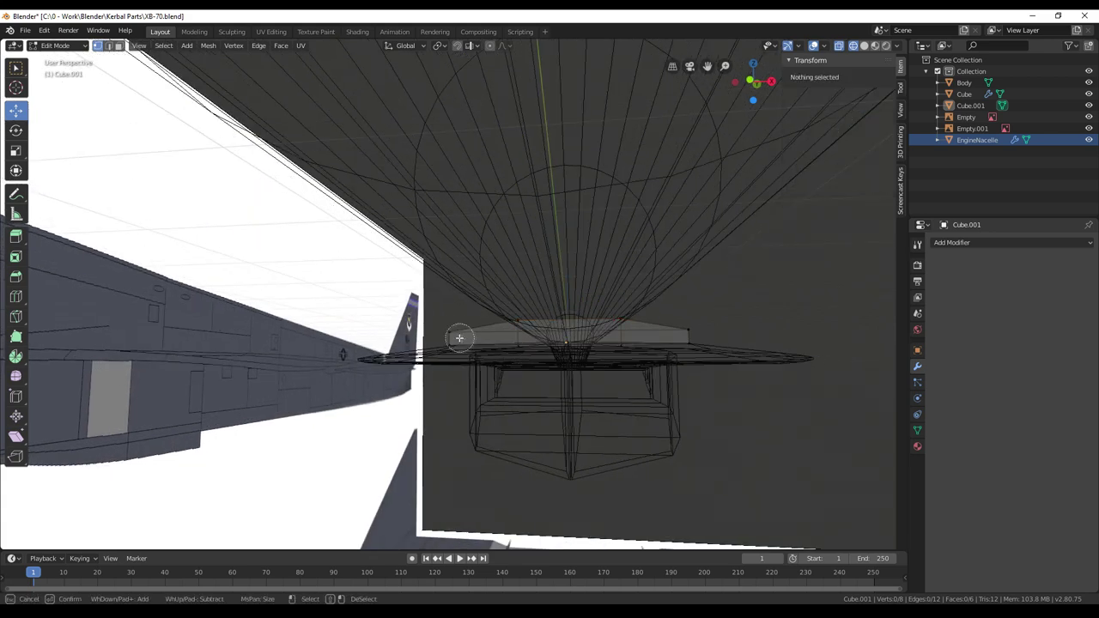
pyautogui.click(461, 338)
pyautogui.rightClick(461, 336)
pyautogui.keyDown('ctrl'); pyautogui.click(687, 331); pyautogui.keyUp('ctrl')
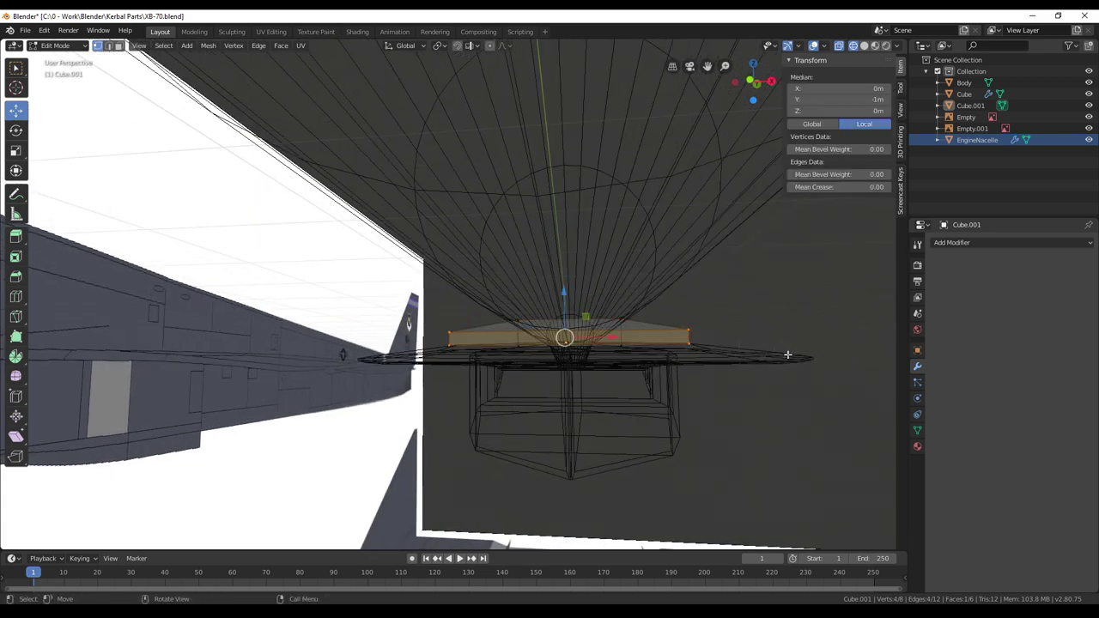
pyautogui.press('s')
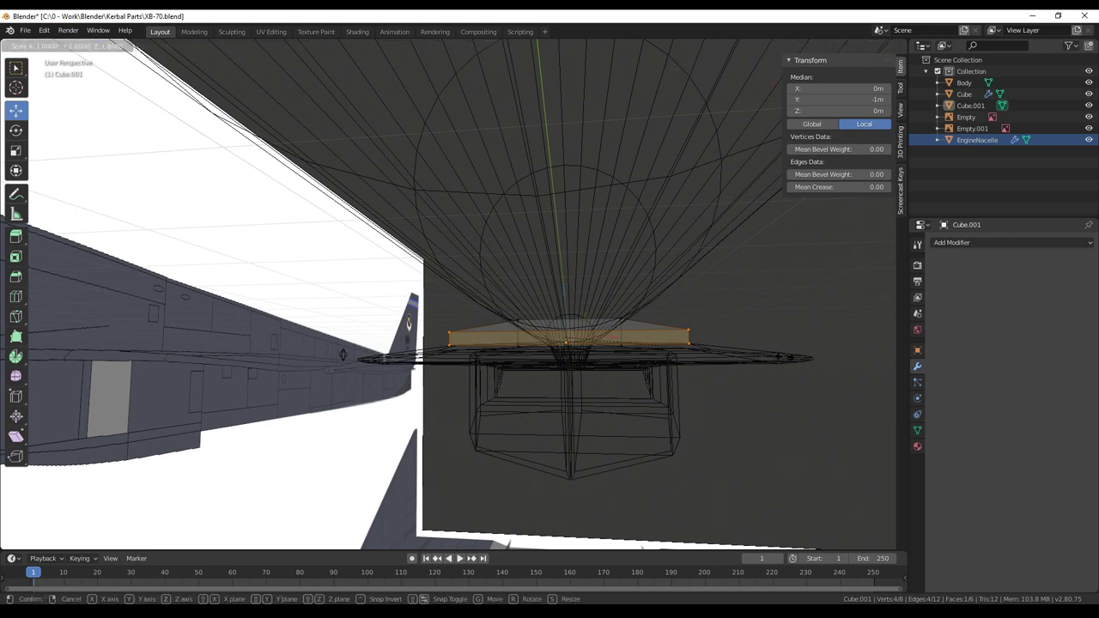
pyautogui.press('x')
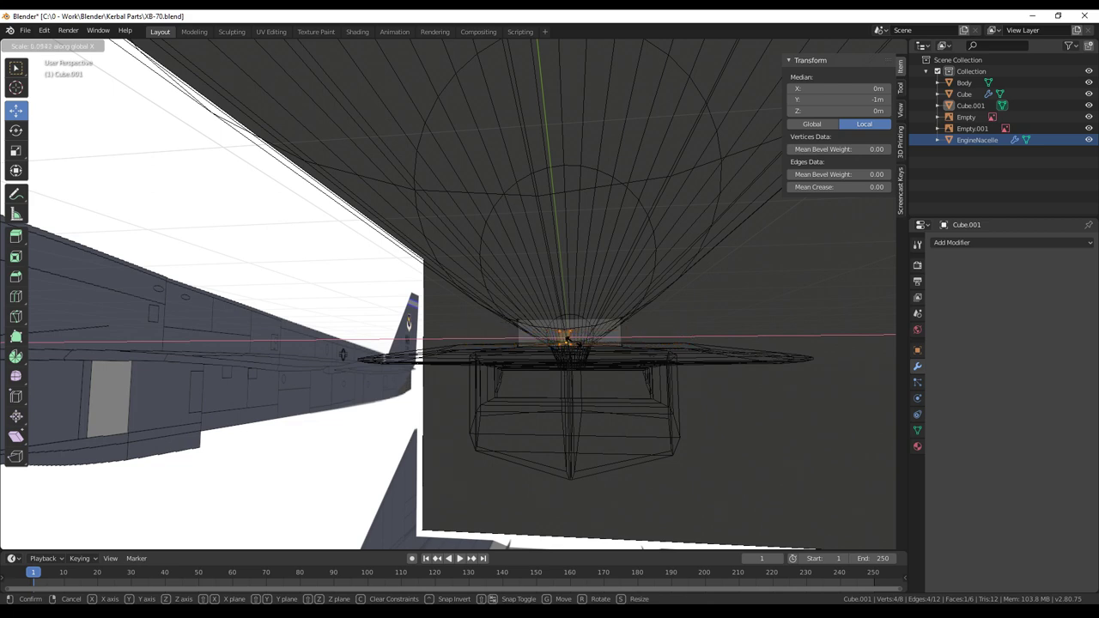
pyautogui.click(629, 393)
# Narrow the wedge's front end further by scaling its four vertices along X by 0.25
pyautogui.moveTo(629, 393)
pyautogui.mouseDown(button='middle')
pyautogui.moveTo(557, 387)
pyautogui.moveTo(536, 407)
pyautogui.moveTo(615, 394)
pyautogui.mouseUp(button='middle')
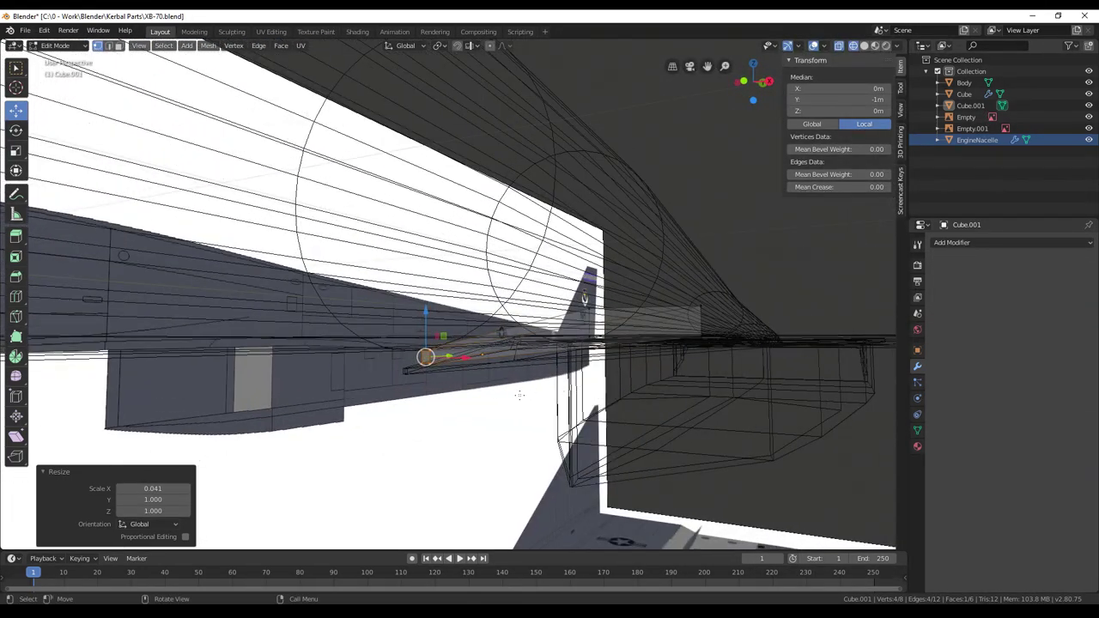
pyautogui.press('s')
pyautogui.press('x')
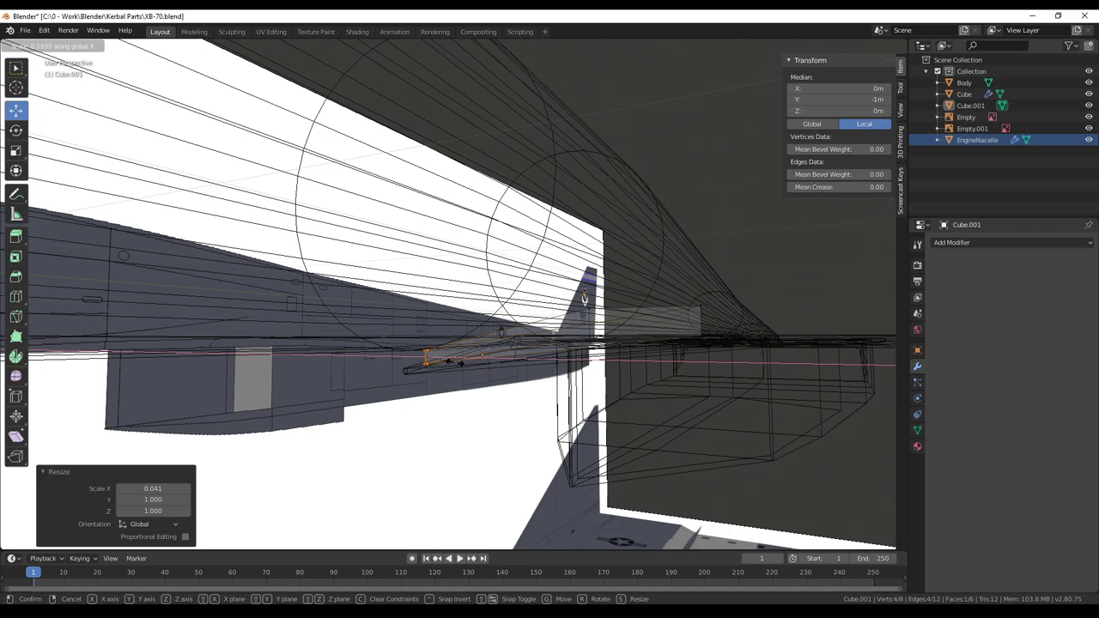
pyautogui.click(450, 363)
# Inspect how the wedge fits between the fuselage and the wing from several angles, including in solid shading
pyautogui.moveTo(549, 391); pyautogui.dragTo(449, 387, button='middle')
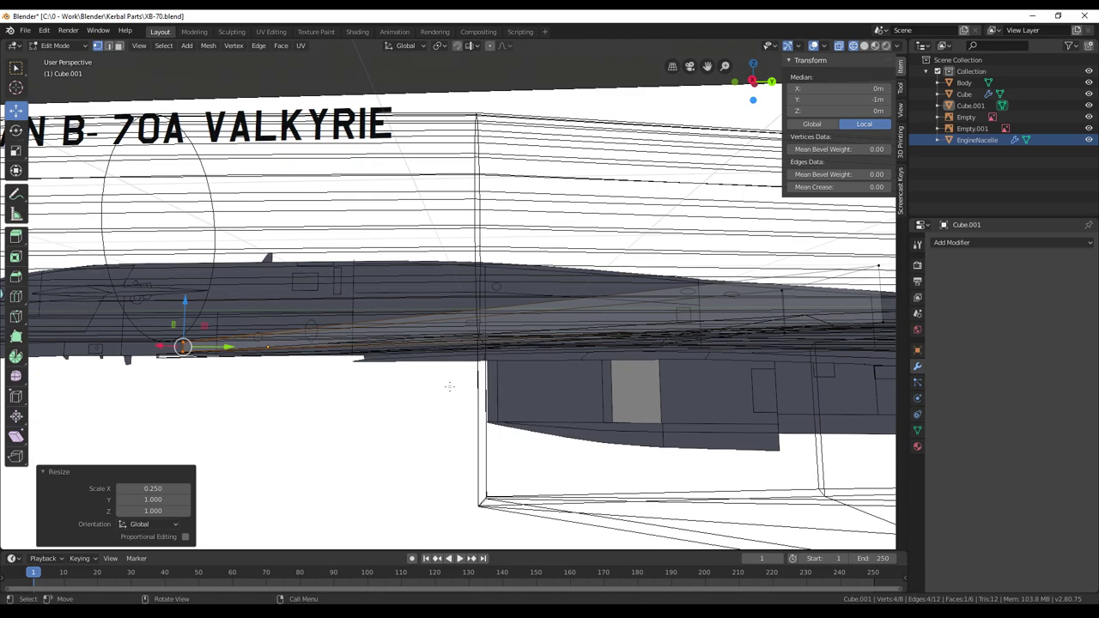
pyautogui.moveTo(454, 388); pyautogui.dragTo(643, 329, button='middle')
pyautogui.moveTo(648, 259); pyautogui.dragTo(631, 278, button='middle')
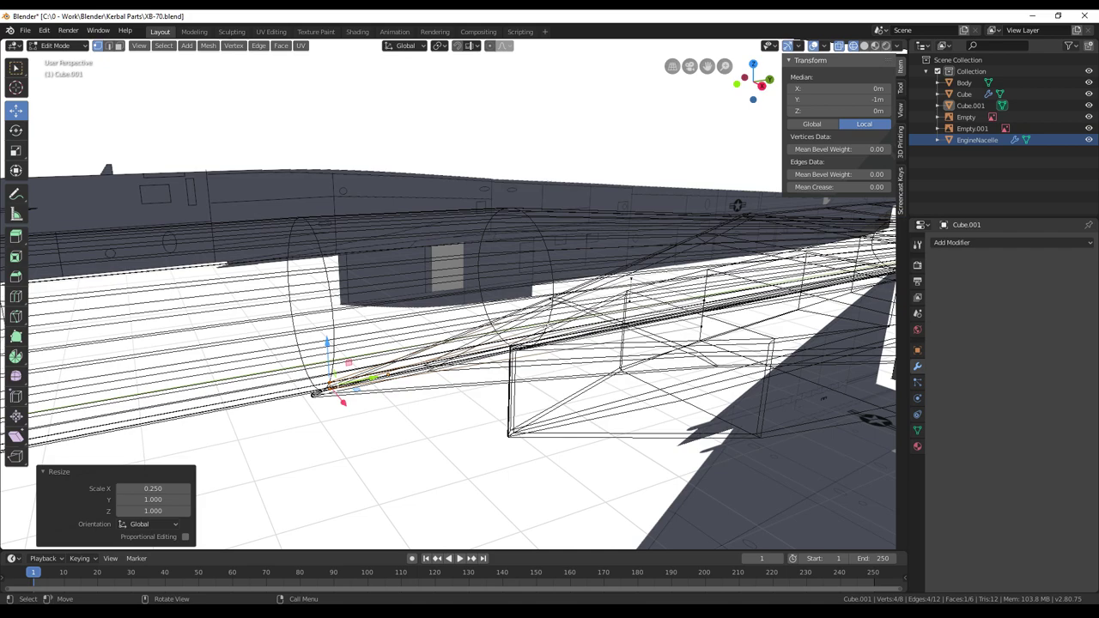
pyautogui.moveTo(738, 206); pyautogui.dragTo(487, 293, button='middle')
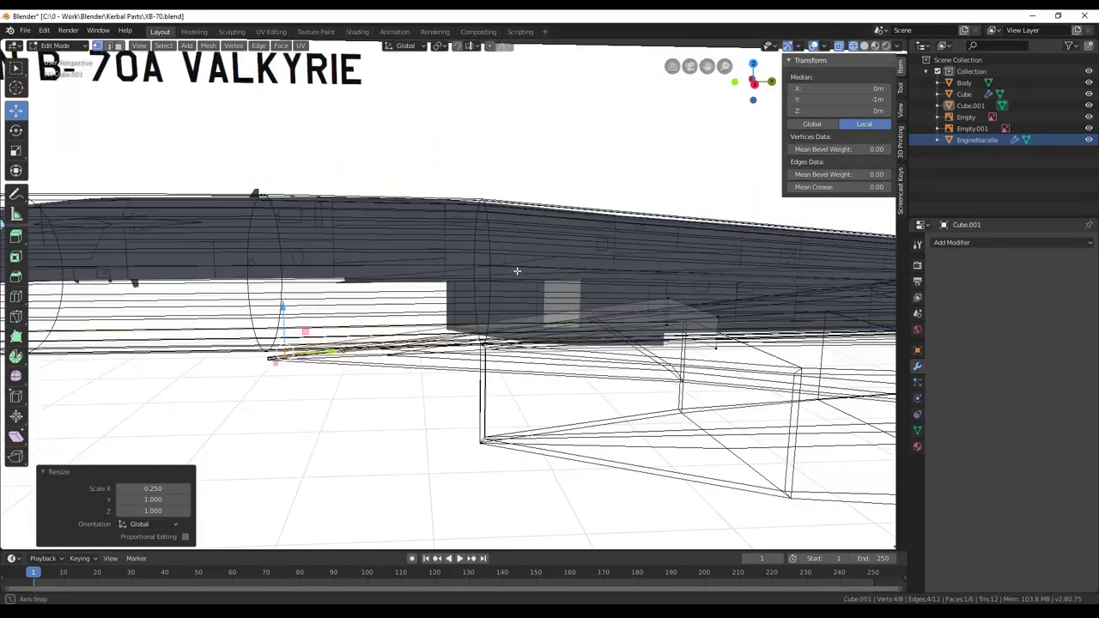
pyautogui.moveTo(622, 325); pyautogui.dragTo(622, 319, button='middle')
pyautogui.moveTo(675, 343); pyautogui.dragTo(607, 345, button='middle')
pyautogui.press('z')
pyautogui.press('6')
pyautogui.scroll(1, 616, 361)
pyautogui.moveTo(626, 363)
pyautogui.mouseDown(button='middle')
pyautogui.moveTo(610, 352)
pyautogui.moveTo(628, 314)
pyautogui.moveTo(602, 332)
pyautogui.moveTo(561, 334)
pyautogui.mouseUp(button='middle')
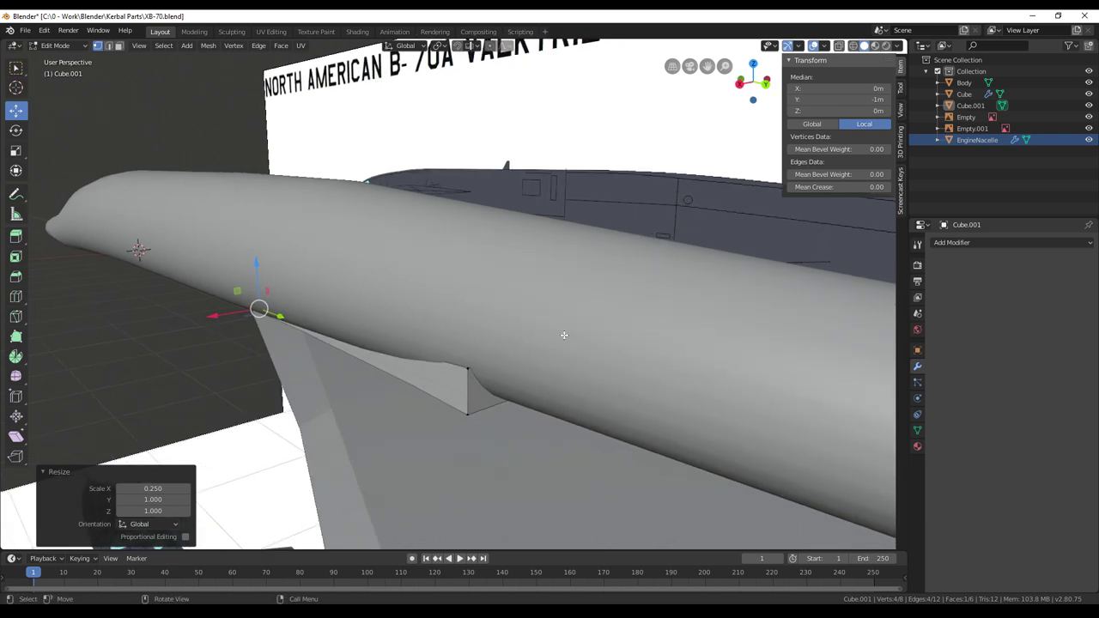
# Select the wedge's two upper rear vertices and raise them 0.153 m along Z
pyautogui.hotkey('alt', 'a')
pyautogui.press('c')
pyautogui.click(468, 367)
pyautogui.rightClick(585, 362)
pyautogui.moveTo(591, 354); pyautogui.dragTo(449, 386, button='middle')
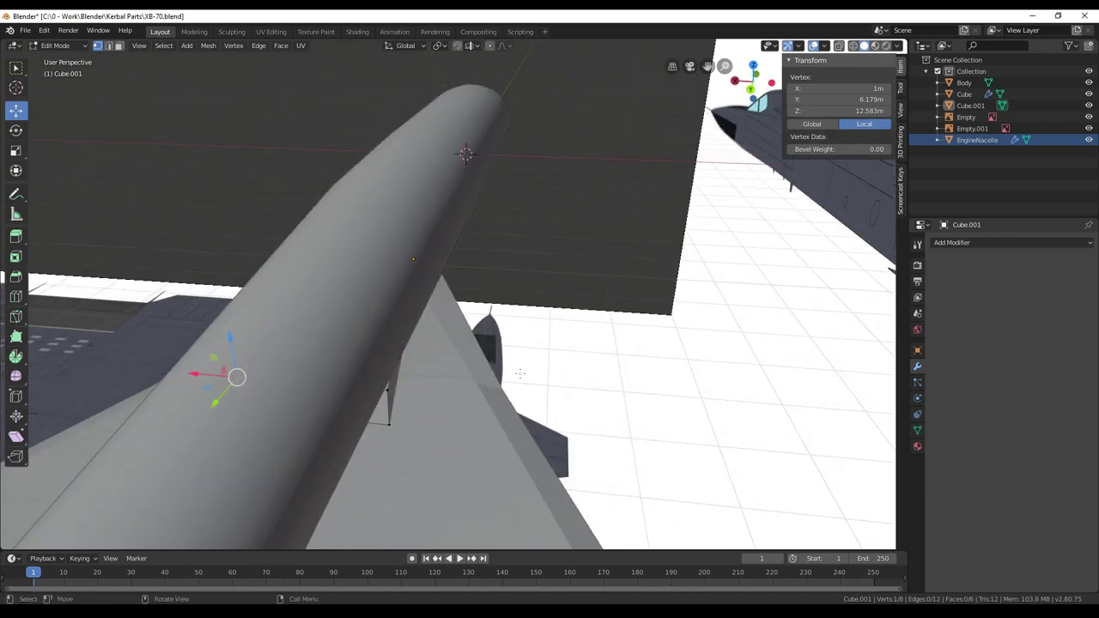
pyautogui.press('c')
pyautogui.click(398, 387)
pyautogui.rightClick(372, 370)
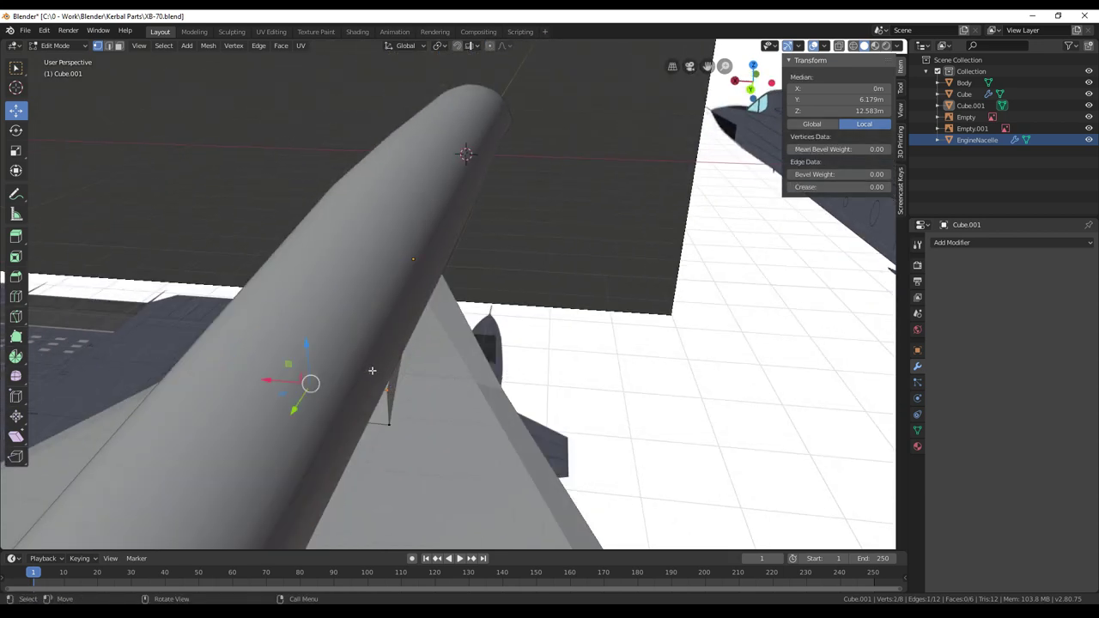
pyautogui.moveTo(373, 370); pyautogui.dragTo(537, 343, button='middle')
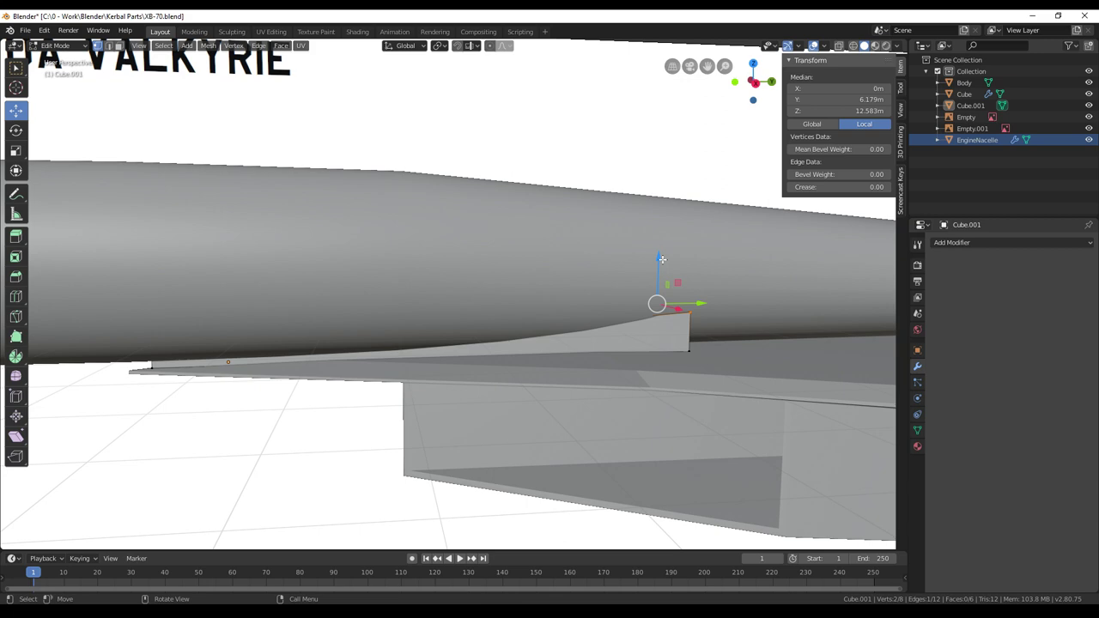
pyautogui.moveTo(660, 257); pyautogui.dragTo(657, 253)
# Check the wedge's rear end against the fuselage, leave its mesh editing and open the Body mesh for editing
pyautogui.moveTo(633, 366)
pyautogui.mouseDown(button='middle')
pyautogui.moveTo(636, 345)
pyautogui.moveTo(720, 348)
pyautogui.moveTo(690, 380)
pyautogui.moveTo(644, 384)
pyautogui.mouseUp(button='middle')
pyautogui.moveTo(616, 373); pyautogui.dragTo(286, 284, button='middle')
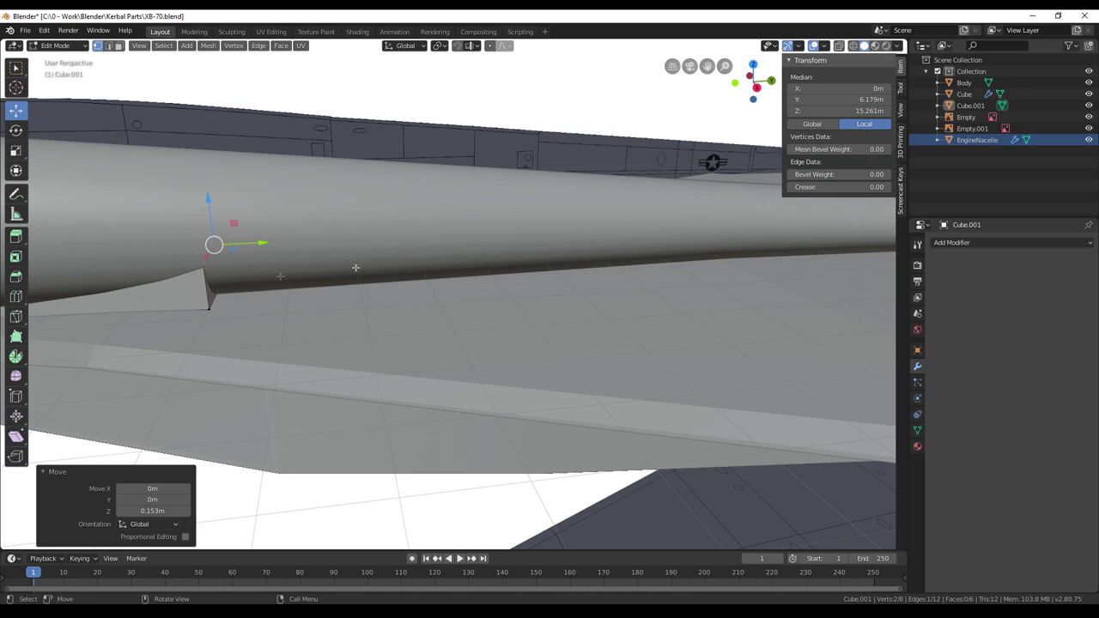
pyautogui.moveTo(211, 320); pyautogui.dragTo(278, 305, button='middle')
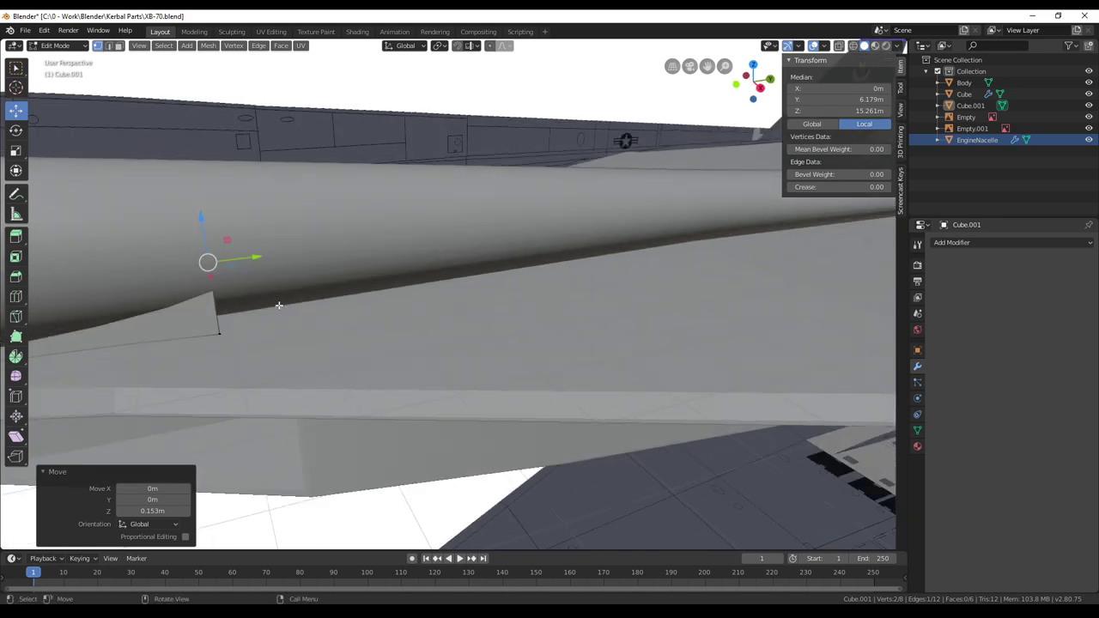
pyautogui.click(964, 82)
pyautogui.press('Tab')
pyautogui.press('Tab')
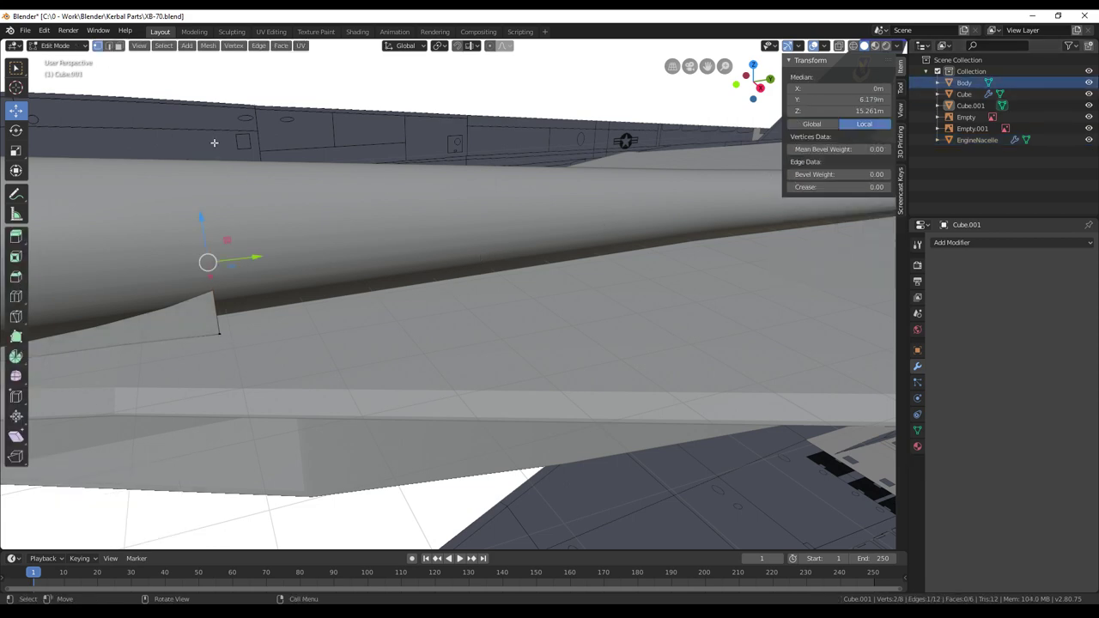
pyautogui.click(964, 83)
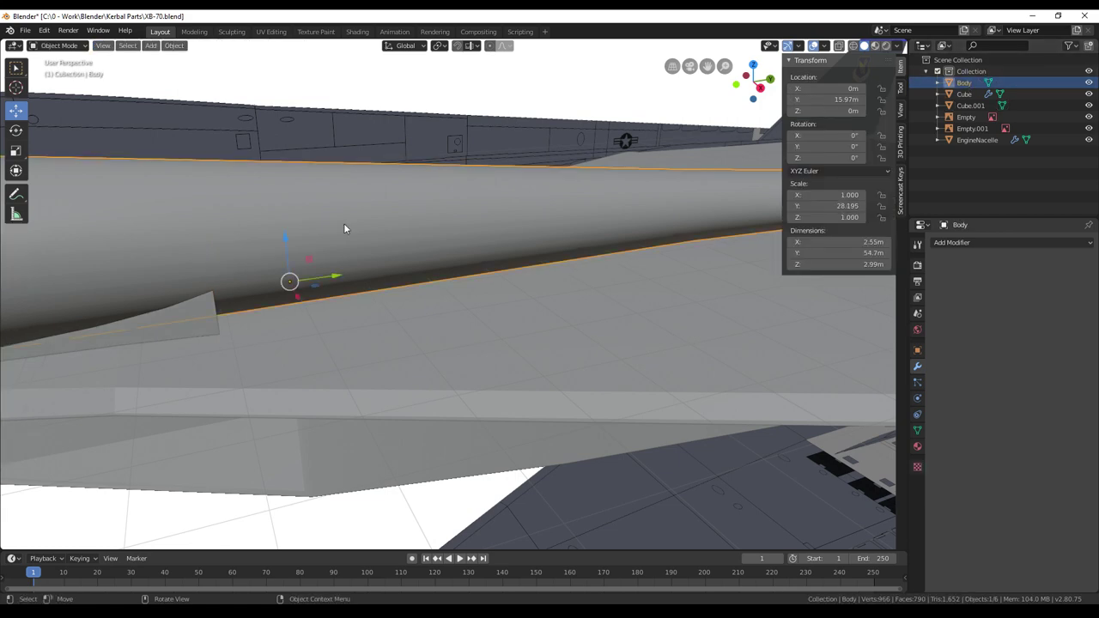
pyautogui.press('Tab')
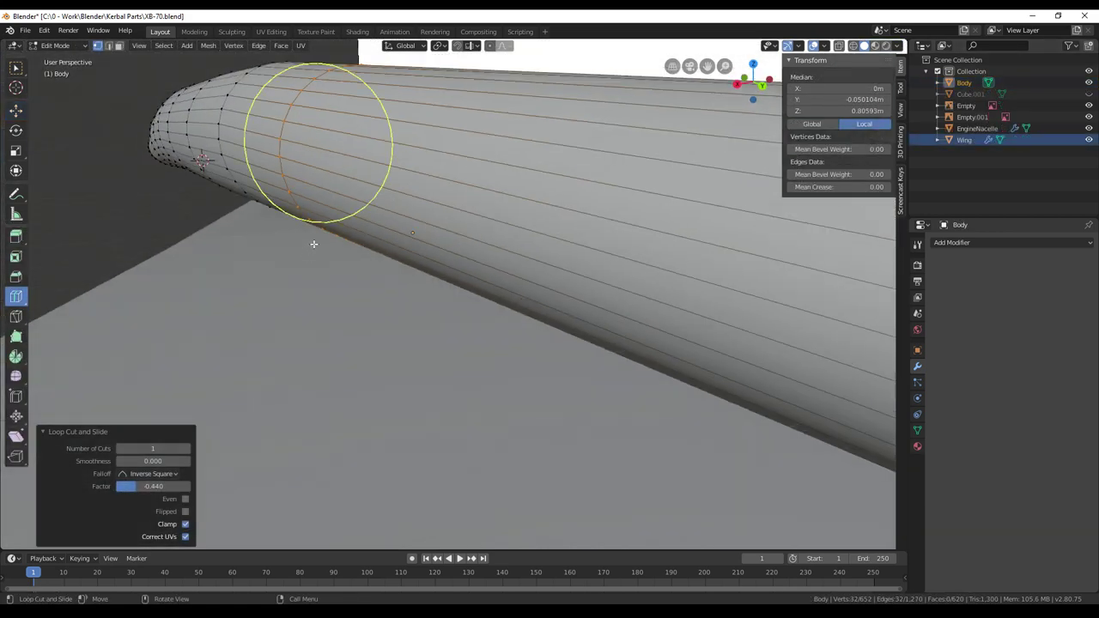
# Show the Body from above in wireframe and select the nose probe's tip vertices on the negative-X half
pyautogui.moveTo(407, 256); pyautogui.dragTo(511, 250, button='middle')
pyautogui.scroll(-9, 482, 315)
pyautogui.press('KP_7')
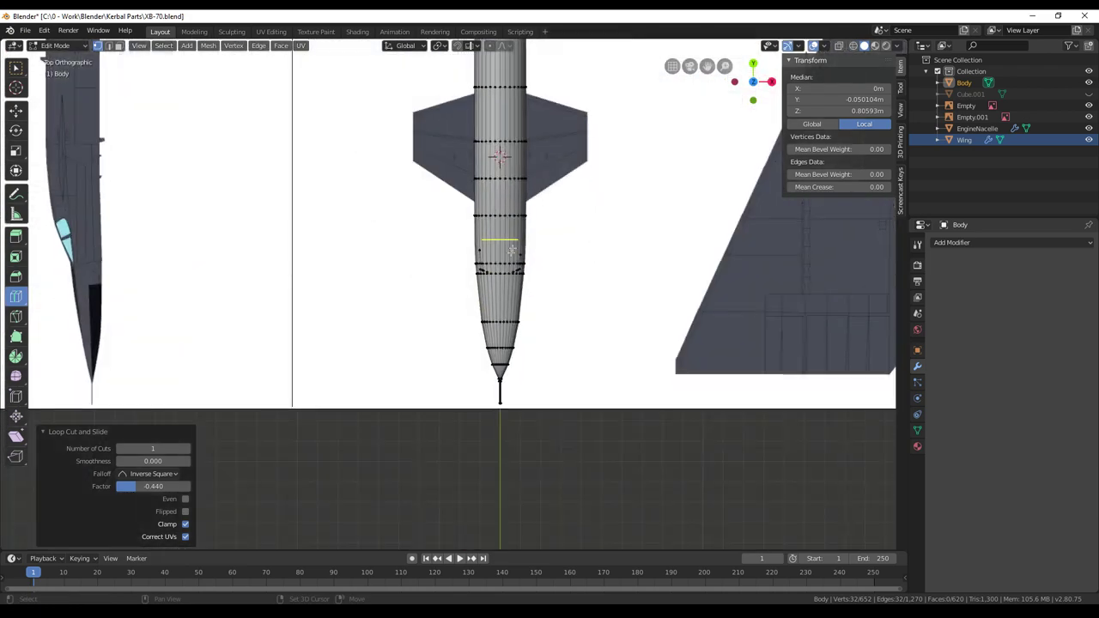
pyautogui.scroll(4, 511, 250)
pyautogui.keyDown('shift'); pyautogui.moveTo(678, 410); pyautogui.dragTo(635, 318, button='middle'); pyautogui.keyUp('shift')
pyautogui.scroll(2, 636, 317)
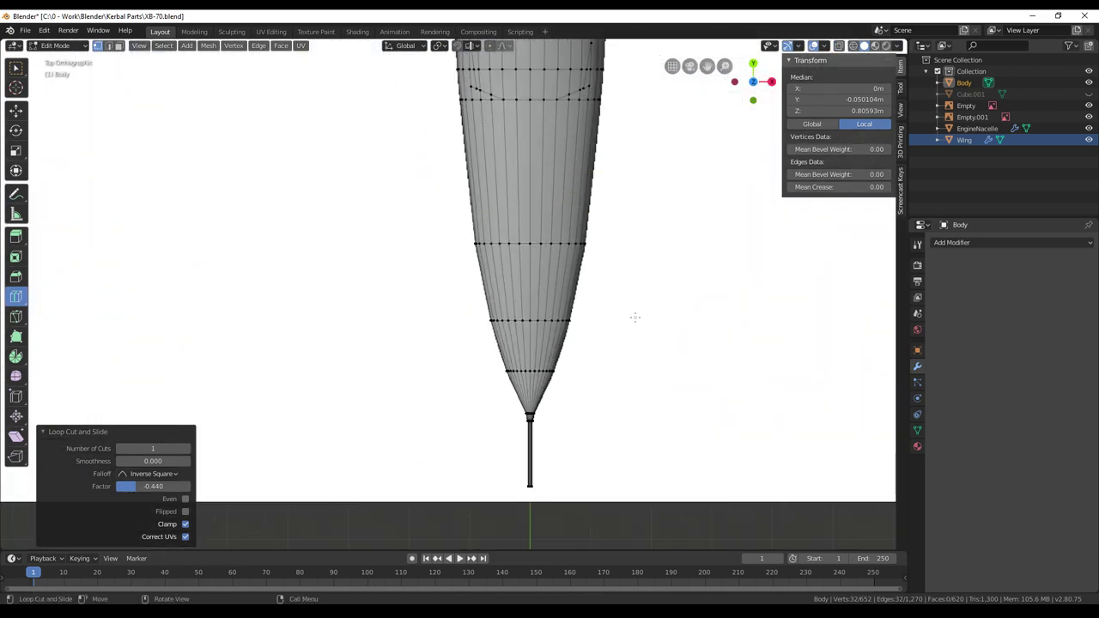
pyautogui.press('z')
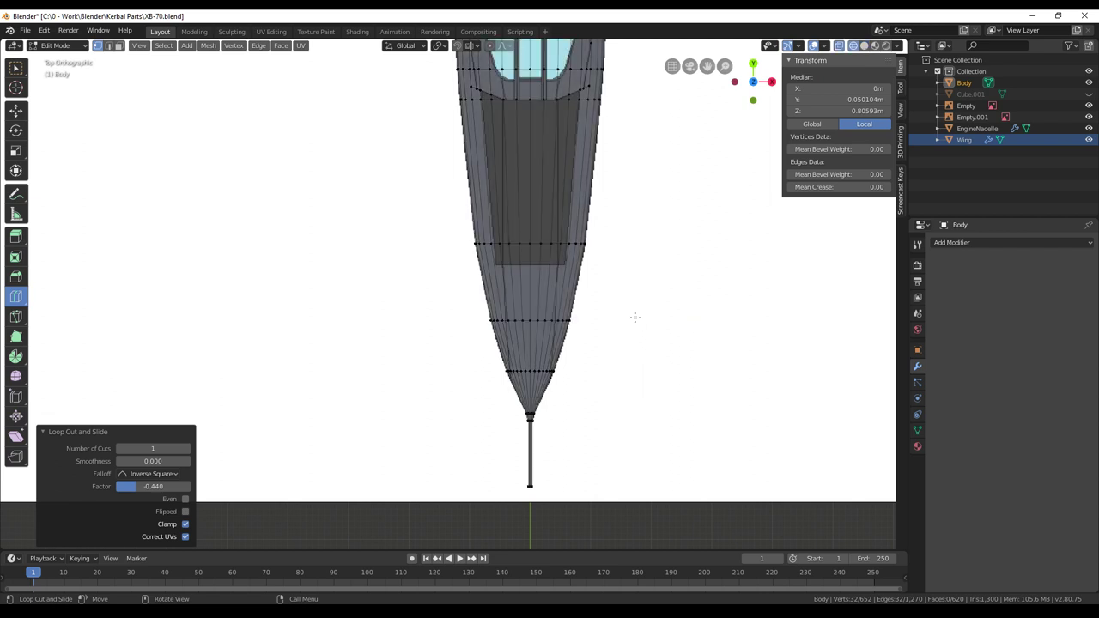
pyautogui.keyDown('shift'); pyautogui.moveTo(632, 315); pyautogui.dragTo(651, 157, button='middle'); pyautogui.keyUp('shift')
pyautogui.scroll(4, 626, 277)
pyautogui.scroll(3, 637, 295)
pyautogui.keyDown('shift'); pyautogui.moveTo(641, 295); pyautogui.dragTo(403, 257, button='middle'); pyautogui.keyUp('shift')
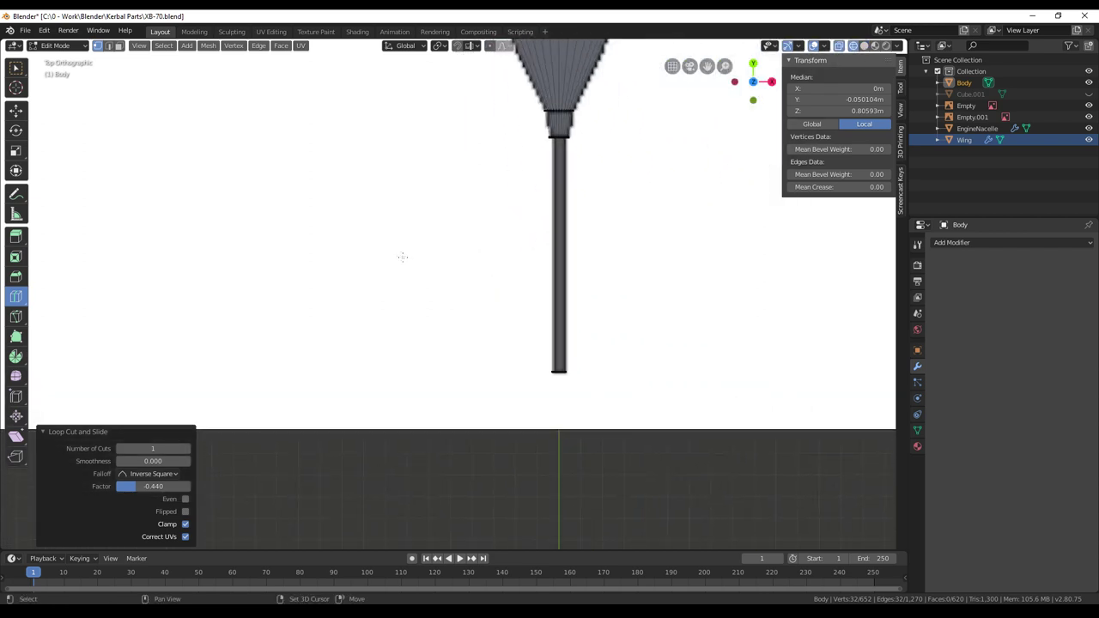
pyautogui.scroll(5, 530, 289)
pyautogui.keyDown('shift'); pyautogui.moveTo(556, 301); pyautogui.dragTo(439, 267, button='middle'); pyautogui.keyUp('shift')
pyautogui.scroll(1, 438, 267)
pyautogui.keyDown('shift'); pyautogui.moveTo(496, 287); pyautogui.dragTo(453, 236, button='middle'); pyautogui.keyUp('shift')
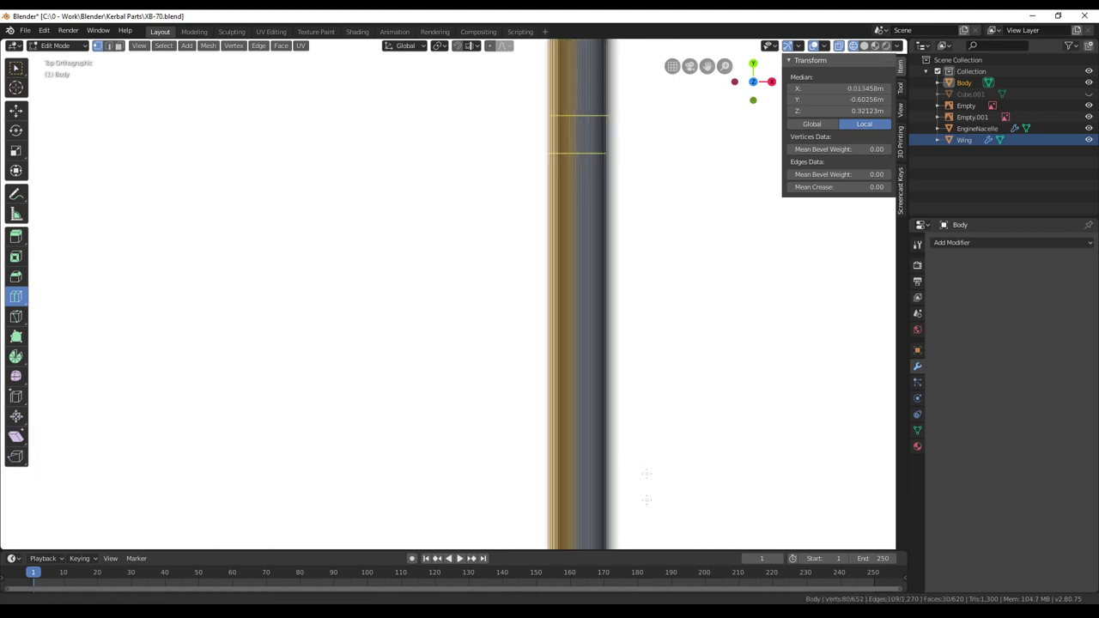
# Add the negative-X vertices at the nose probe's base to the selection
pyautogui.keyDown('shift'); pyautogui.moveTo(646, 487); pyautogui.dragTo(646, 515, button='middle'); pyautogui.keyUp('shift')
pyautogui.keyDown('shift'); pyautogui.moveTo(638, 258); pyautogui.dragTo(638, 481, button='middle'); pyautogui.keyUp('shift')
pyautogui.moveTo(594, 73)
pyautogui.keyDown('shift'); pyautogui.mouseDown(button='middle')
pyautogui.moveTo(611, 262)
pyautogui.moveTo(593, 421)
pyautogui.mouseUp(button='middle'); pyautogui.keyUp('shift')
pyautogui.keyDown('shift'); pyautogui.moveTo(613, 225); pyautogui.dragTo(614, 308, button='middle'); pyautogui.keyUp('shift')
pyautogui.press('c')
pyautogui.moveTo(561, 218); pyautogui.dragTo(517, 226)
pyautogui.press('Escape')
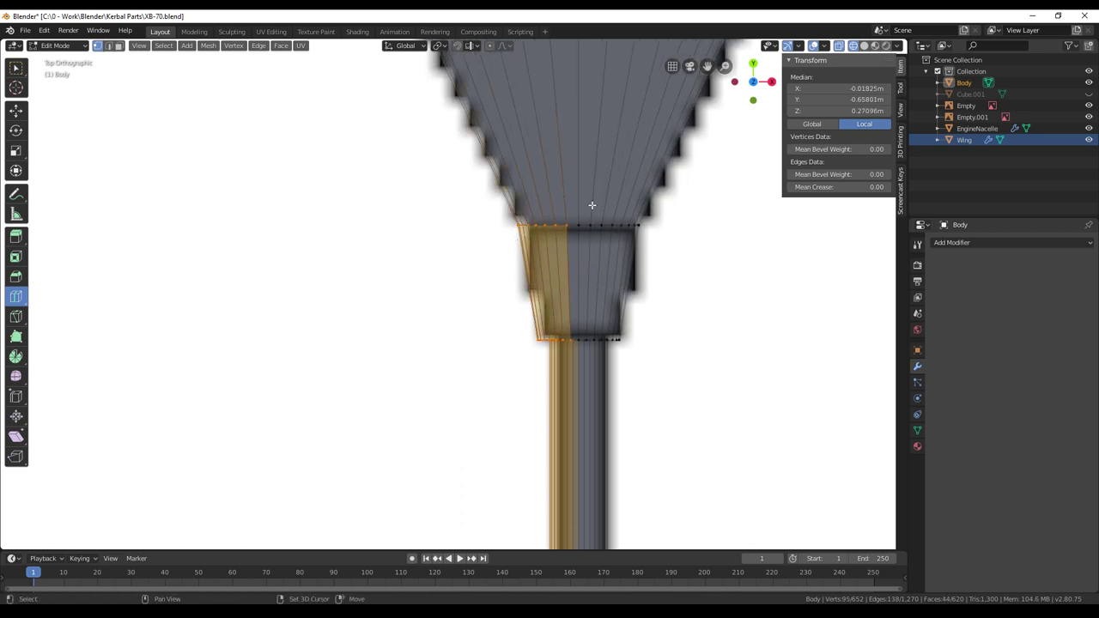
# Extend the selection over the fuselage's negative-X vertices from the nose cone to the cross-section just behind the canards
pyautogui.keyDown('shift'); pyautogui.moveTo(545, 140); pyautogui.dragTo(554, 280, button='middle'); pyautogui.keyUp('shift')
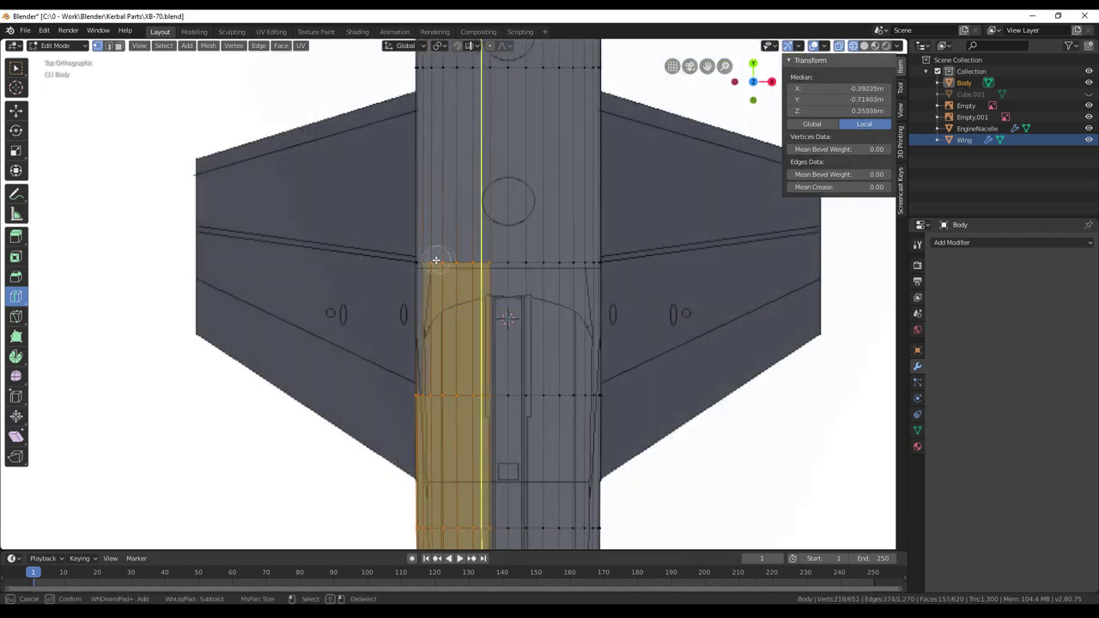
pyautogui.press('c')
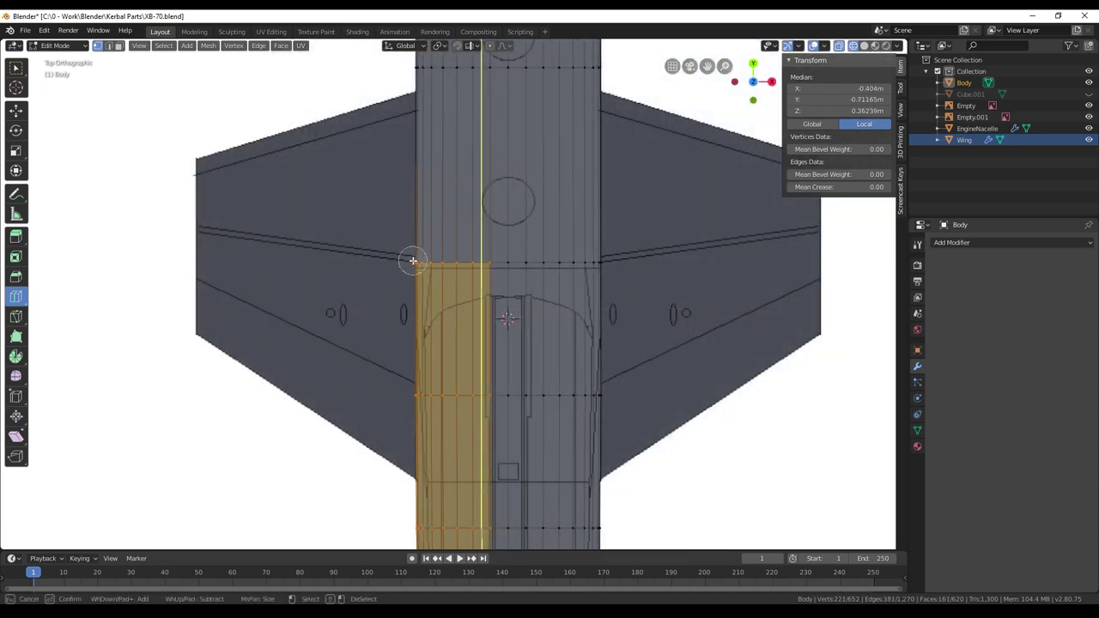
pyautogui.press('Escape')
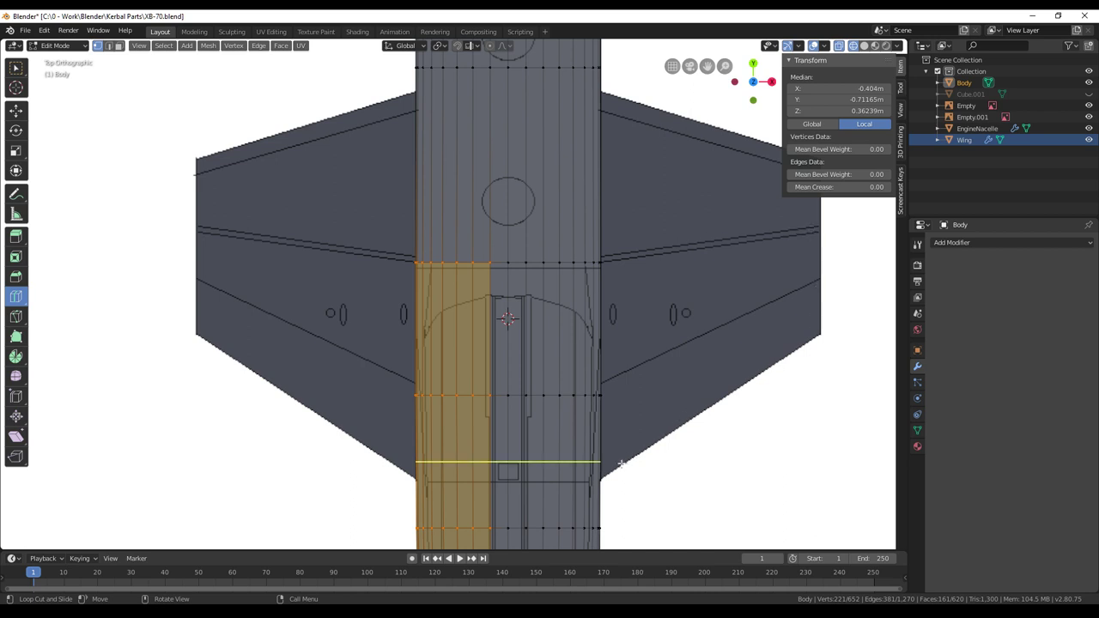
pyautogui.keyDown('shift'); pyautogui.moveTo(617, 205); pyautogui.dragTo(610, 370, button='middle'); pyautogui.keyUp('shift')
pyautogui.press('c')
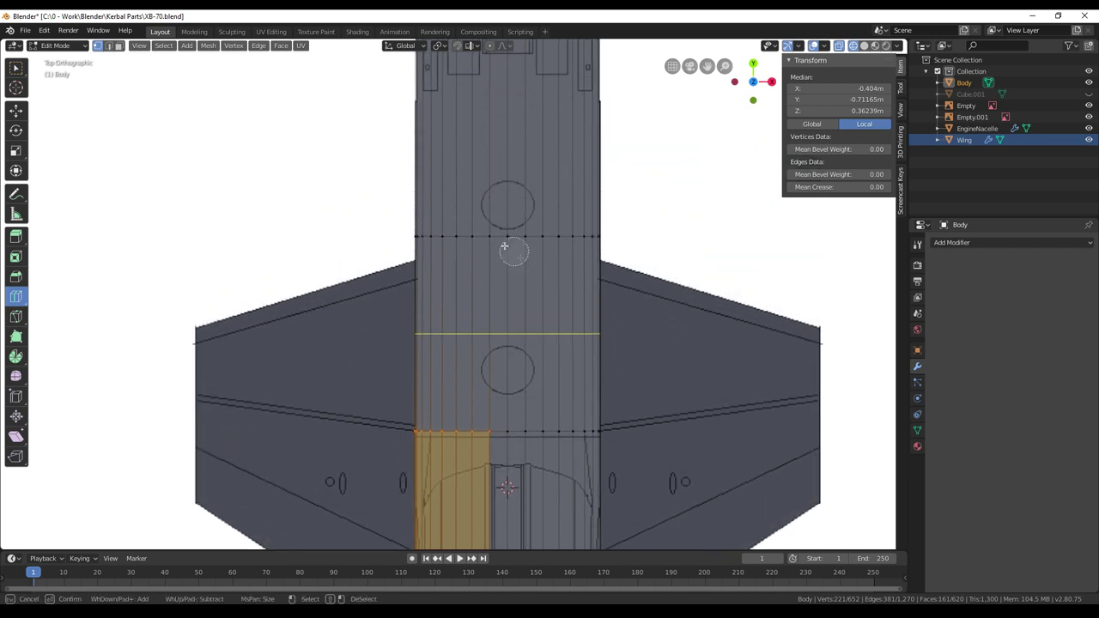
pyautogui.moveTo(480, 233); pyautogui.dragTo(400, 234)
pyautogui.press('Escape')
# Extend the selection over the negative-X vertices of the next two fuselage cross-sections, up to the one near the wing's apex
pyautogui.keyDown('shift'); pyautogui.moveTo(496, 161); pyautogui.dragTo(483, 449, button='middle'); pyautogui.keyUp('shift')
pyautogui.press('c')
pyautogui.moveTo(475, 229); pyautogui.dragTo(381, 223)
pyautogui.rightClick(410, 219)
pyautogui.keyDown('shift'); pyautogui.moveTo(471, 146); pyautogui.dragTo(468, 373, button='middle'); pyautogui.keyUp('shift')
pyautogui.press('c')
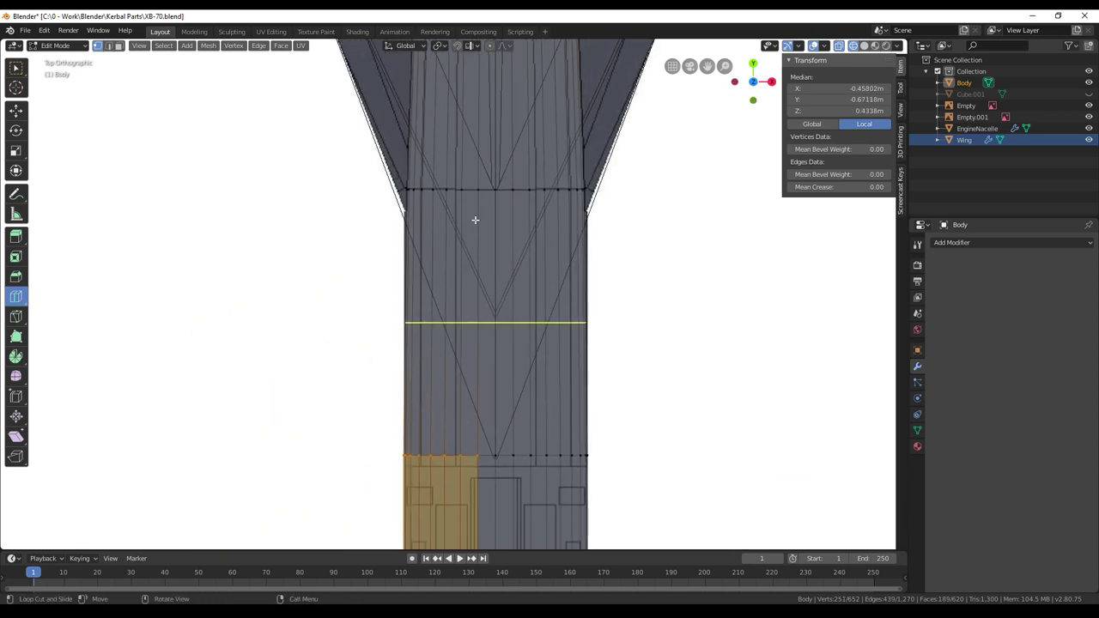
pyautogui.moveTo(472, 191); pyautogui.dragTo(410, 188)
pyautogui.rightClick(410, 186)
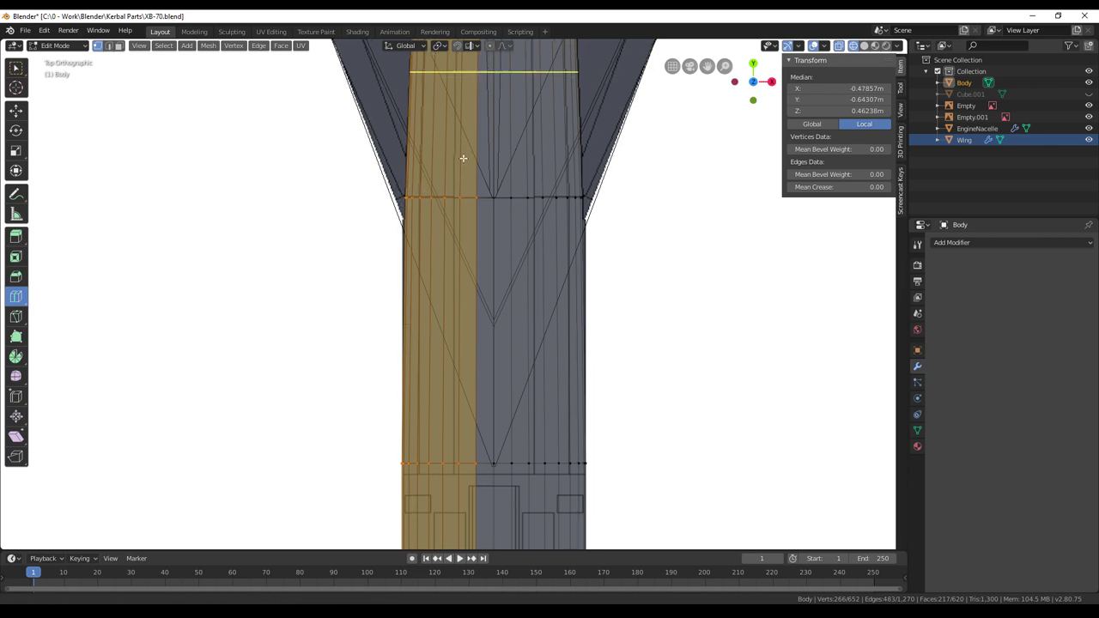
# Add the negative-X vertices of the next cross-section over the front part of the wing to the selection
pyautogui.keyDown('shift'); pyautogui.moveTo(461, 157); pyautogui.dragTo(463, 414, button='middle'); pyautogui.keyUp('shift')
pyautogui.keyDown('shift'); pyautogui.moveTo(478, 209); pyautogui.dragTo(485, 282, button='middle'); pyautogui.keyUp('shift')
pyautogui.keyDown('shift'); pyautogui.moveTo(478, 174); pyautogui.dragTo(510, 424, button='middle'); pyautogui.keyUp('shift')
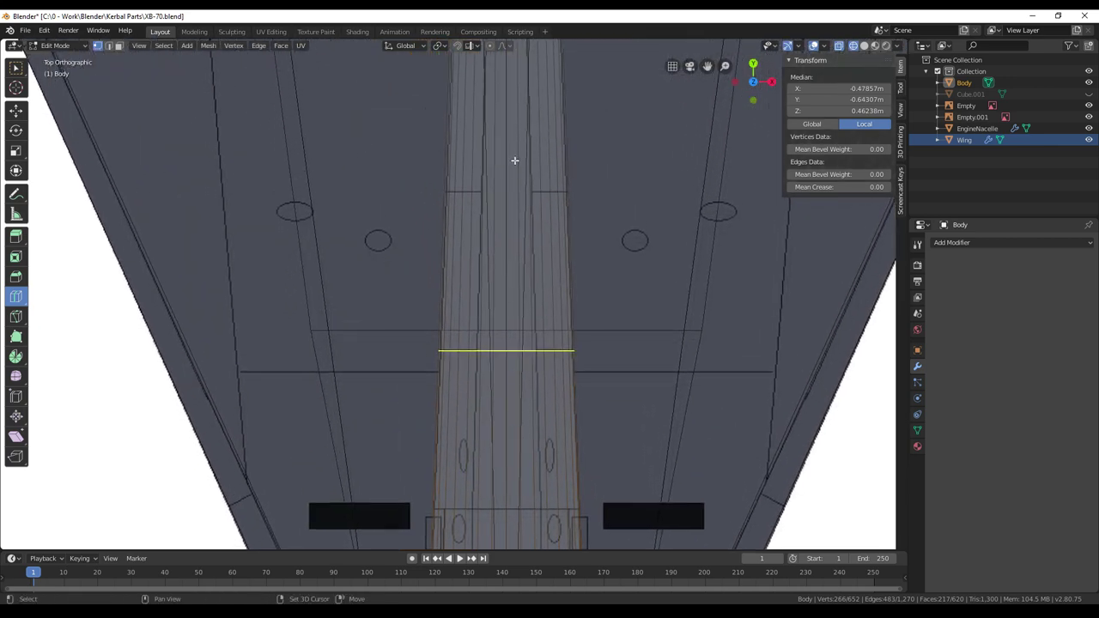
pyautogui.keyDown('shift'); pyautogui.moveTo(503, 144); pyautogui.dragTo(516, 312, button='middle'); pyautogui.keyUp('shift')
pyautogui.press('c')
pyautogui.moveTo(500, 187); pyautogui.dragTo(449, 189)
pyautogui.press('Escape')
# Add the negative-X vertices of the cross-section at the hatches behind the star insignia
pyautogui.keyDown('shift'); pyautogui.moveTo(530, 152); pyautogui.dragTo(534, 405, button='middle'); pyautogui.keyUp('shift')
pyautogui.moveTo(530, 222)
pyautogui.keyDown('shift'); pyautogui.mouseDown(button='middle')
pyautogui.moveTo(532, 360)
pyautogui.moveTo(544, 352)
pyautogui.mouseUp(button='middle'); pyautogui.keyUp('shift')
pyautogui.keyDown('shift'); pyautogui.moveTo(531, 194); pyautogui.dragTo(524, 301, button='middle'); pyautogui.keyUp('shift')
pyautogui.keyDown('shift'); pyautogui.moveTo(528, 233); pyautogui.dragTo(529, 287, button='middle'); pyautogui.keyUp('shift')
pyautogui.keyDown('shift'); pyautogui.moveTo(529, 141); pyautogui.dragTo(544, 236, button='middle'); pyautogui.keyUp('shift')
pyautogui.press('c')
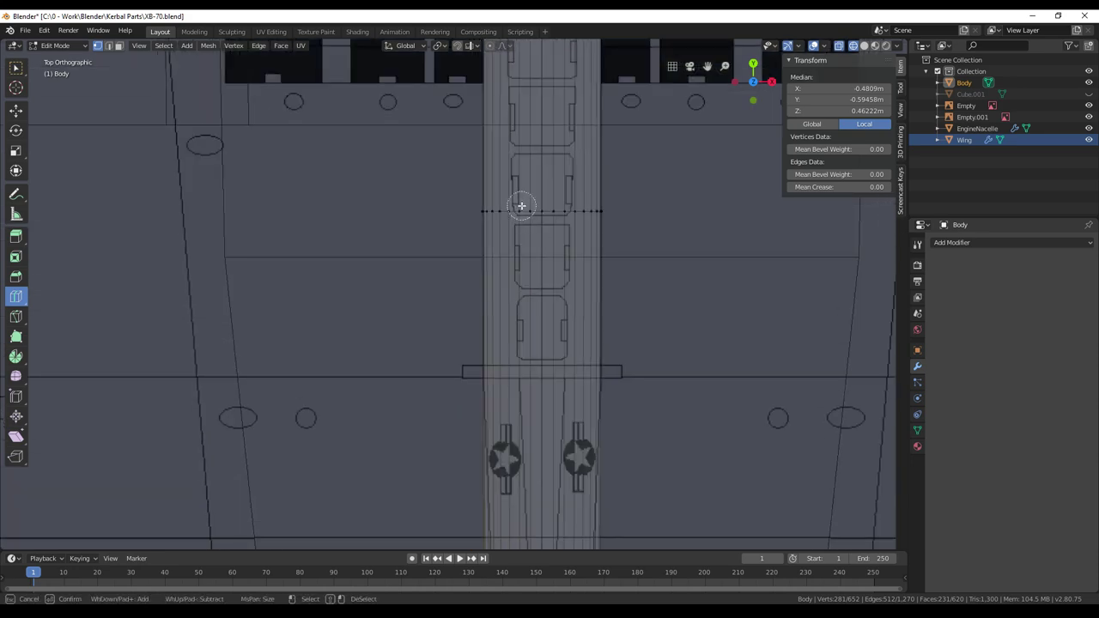
pyautogui.moveTo(522, 202); pyautogui.dragTo(485, 208)
# Complete the selection with the negative-X vertices of the rear cross-sections up to the fuselage's tail end
pyautogui.moveTo(526, 207)
pyautogui.keyDown('shift'); pyautogui.mouseDown(button='middle')
pyautogui.moveTo(529, 315)
pyautogui.moveTo(527, 246)
pyautogui.mouseUp(button='middle'); pyautogui.keyUp('shift')
pyautogui.press('c')
pyautogui.moveTo(527, 204); pyautogui.dragTo(475, 206)
pyautogui.keyDown('shift'); pyautogui.moveTo(542, 140); pyautogui.dragTo(546, 312, button='middle'); pyautogui.keyUp('shift')
pyautogui.keyDown('shift'); pyautogui.moveTo(544, 215); pyautogui.dragTo(523, 409, button='middle'); pyautogui.keyUp('shift')
pyautogui.moveTo(511, 165); pyautogui.dragTo(434, 169)
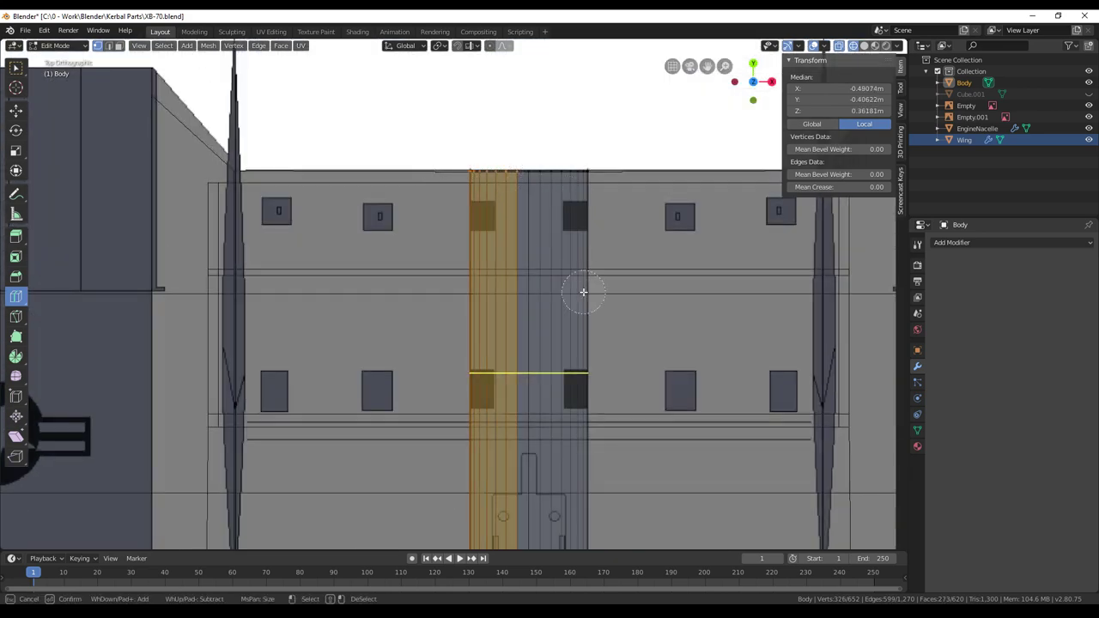
# Deselect the positive-X vertices of the fully selected cross-section over the front part of the wing
pyautogui.keyDown('shift'); pyautogui.scroll(-15, 592, 132); pyautogui.keyUp('shift')
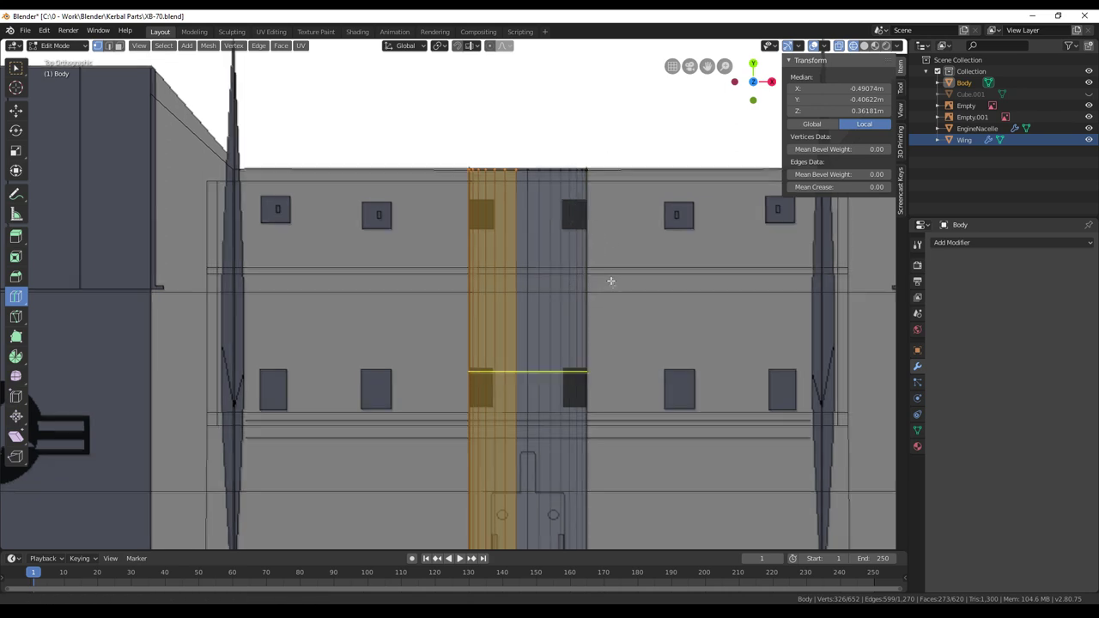
pyautogui.keyDown('shift'); pyautogui.scroll(-15, 575, 164); pyautogui.keyUp('shift')
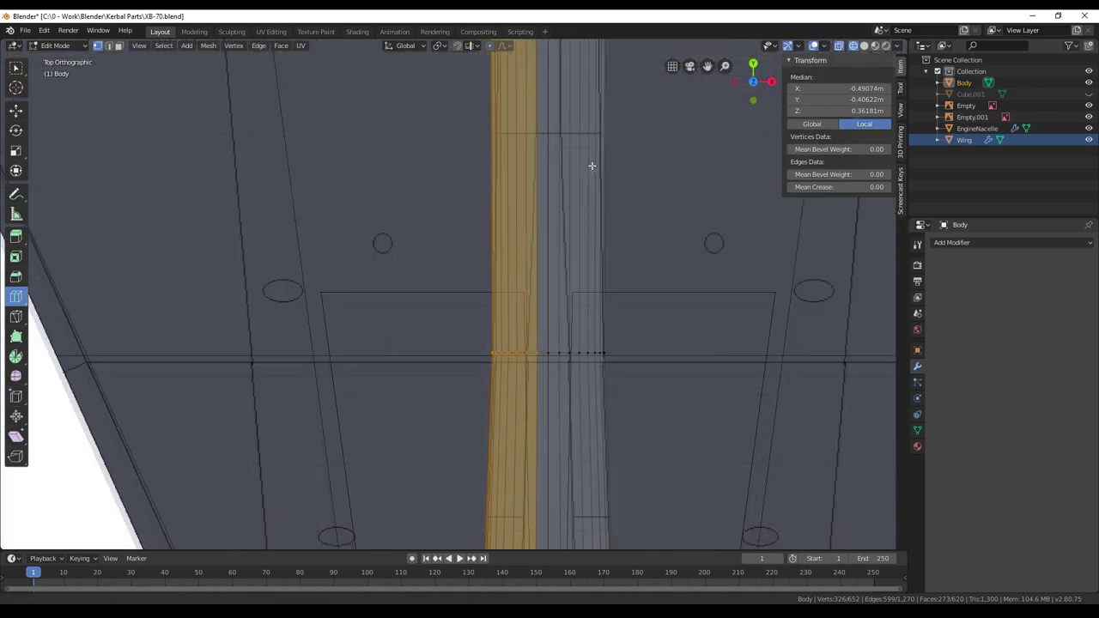
pyautogui.keyDown('shift'); pyautogui.moveTo(606, 494); pyautogui.dragTo(603, 449, button='middle'); pyautogui.keyUp('shift')
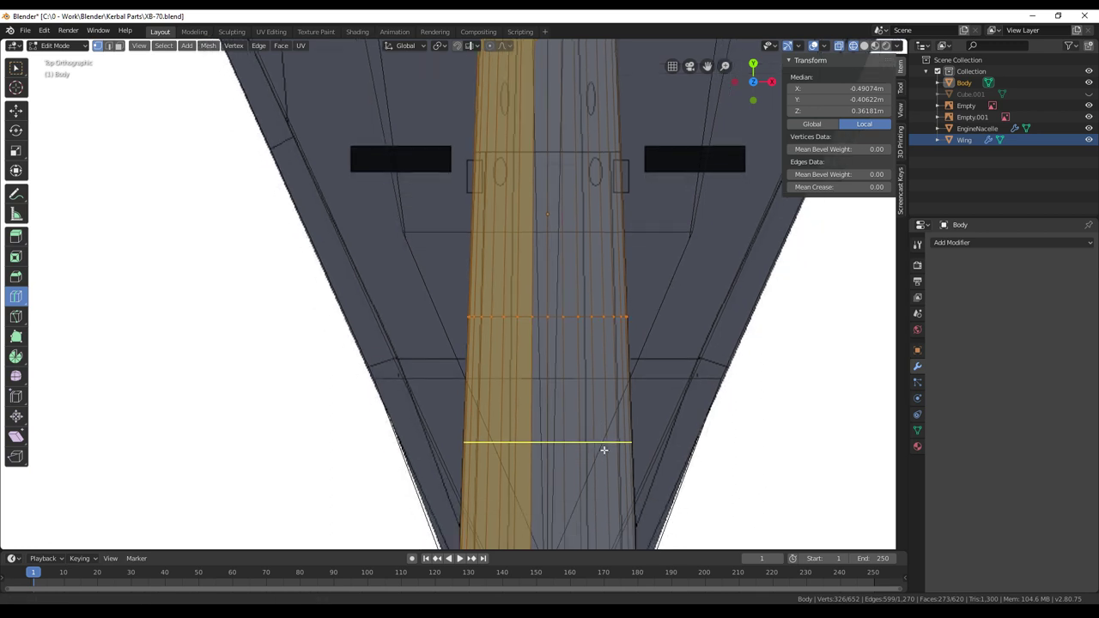
pyautogui.press('c')
pyautogui.moveTo(630, 319); pyautogui.dragTo(588, 319, button='middle')
pyautogui.rightClick(564, 319)
# Check the selection forward to the nose probe and delete the Body's selected negative-X vertices
pyautogui.keyDown('shift'); pyautogui.moveTo(628, 412); pyautogui.dragTo(618, 164, button='middle'); pyautogui.keyUp('shift')
pyautogui.keyDown('shift'); pyautogui.moveTo(567, 546); pyautogui.dragTo(589, 351, button='middle'); pyautogui.keyUp('shift')
pyautogui.keyDown('shift'); pyautogui.scroll(-5, 595, 200); pyautogui.keyUp('shift')
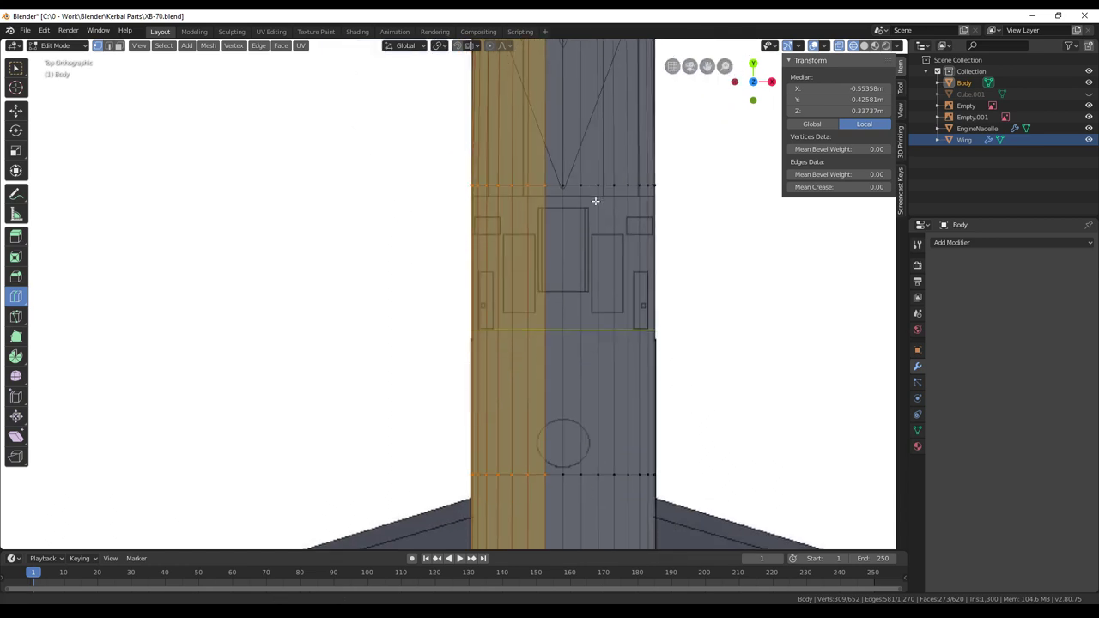
pyautogui.keyDown('shift'); pyautogui.scroll(-15, 622, 384); pyautogui.keyUp('shift')
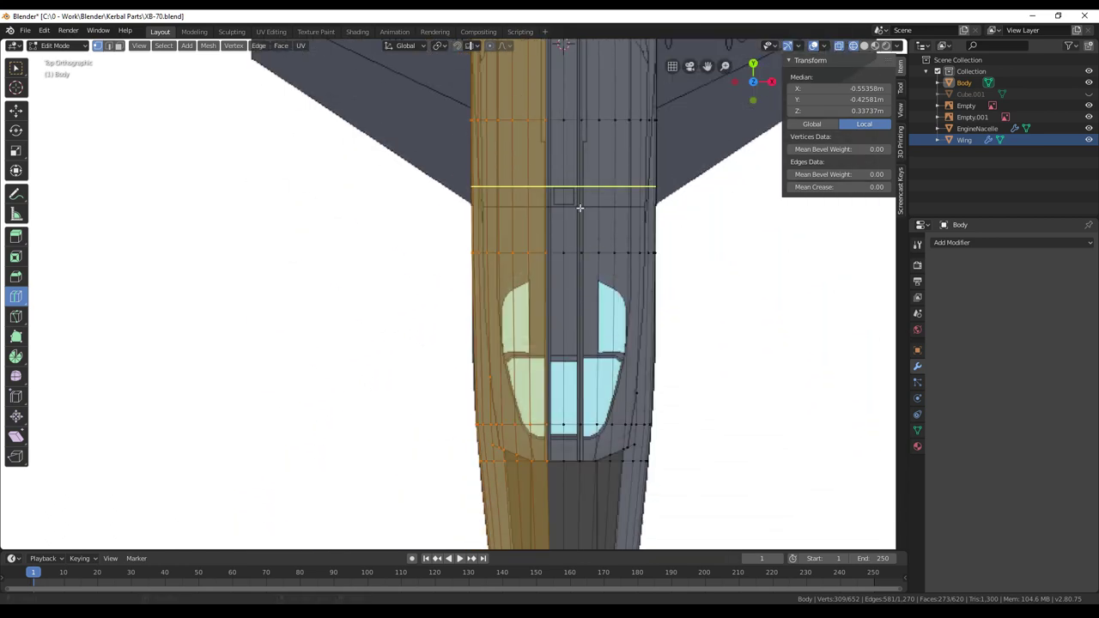
pyautogui.keyDown('shift'); pyautogui.scroll(-7, 590, 386); pyautogui.keyUp('shift')
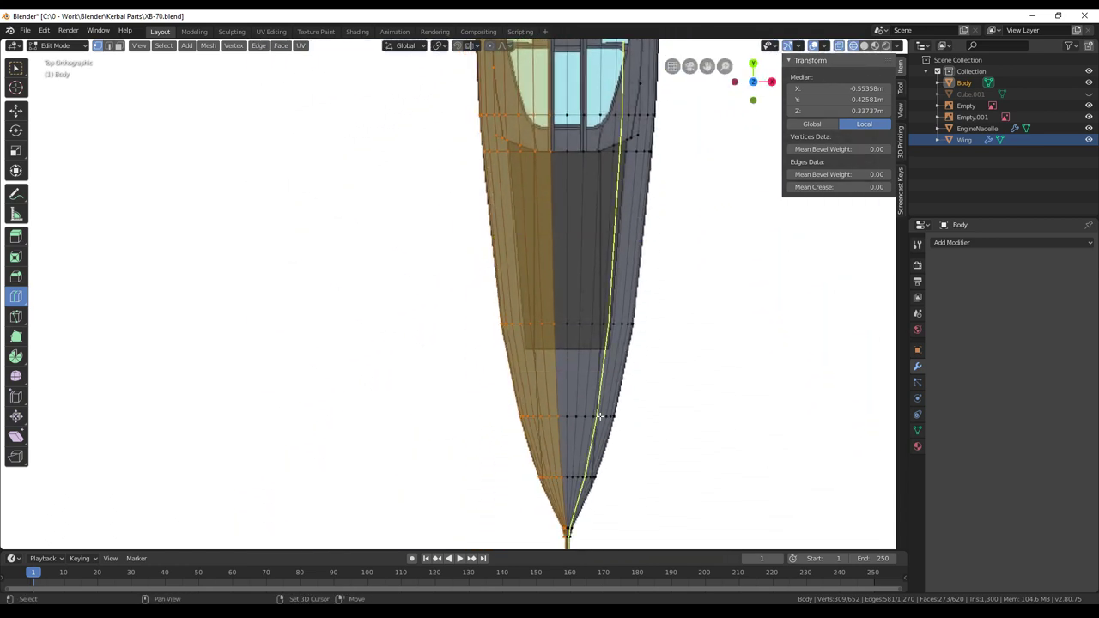
pyautogui.keyDown('shift'); pyautogui.scroll(-6, 616, 420); pyautogui.keyUp('shift')
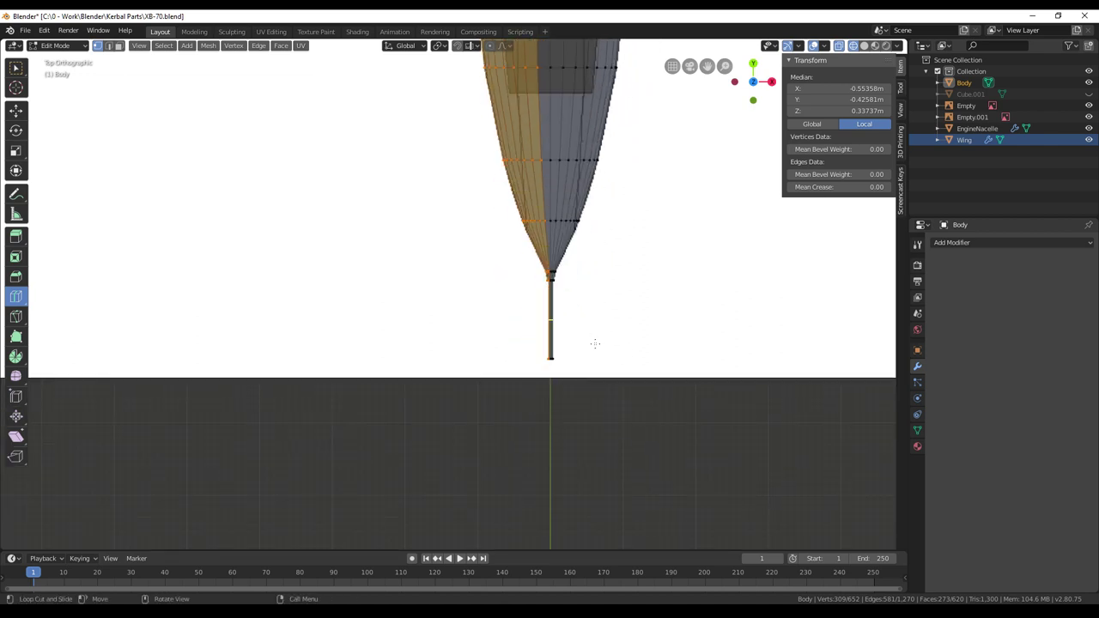
pyautogui.press('x')
pyautogui.click(595, 343)
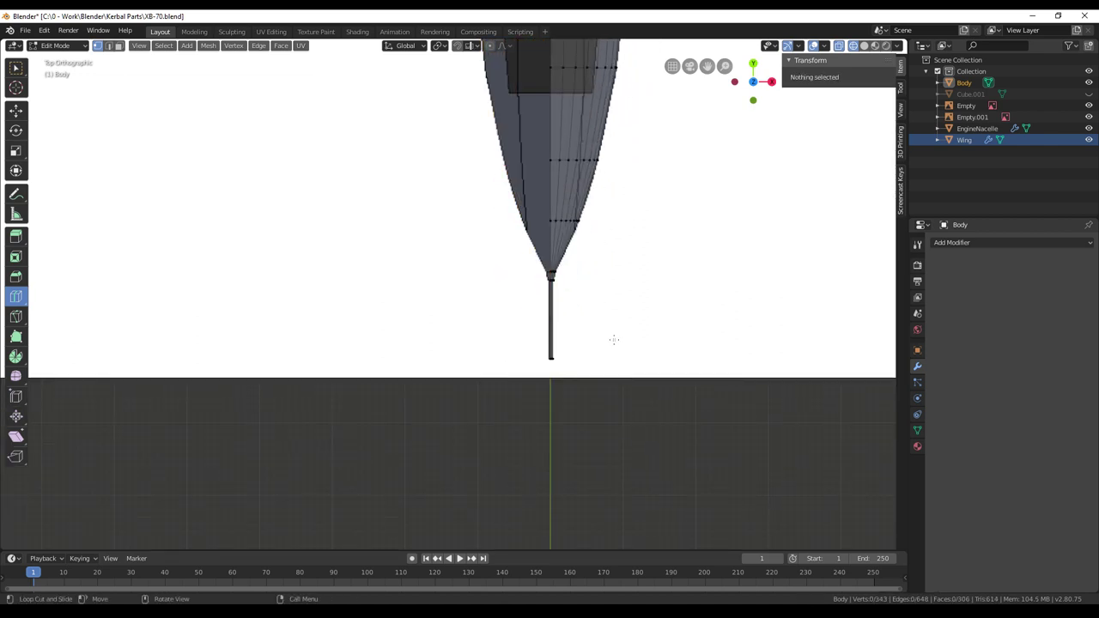
# Add a Mirror modifier on the X axis to the Body and check the mirrored mesh from nose to wing
pyautogui.scroll(6, 613, 340)
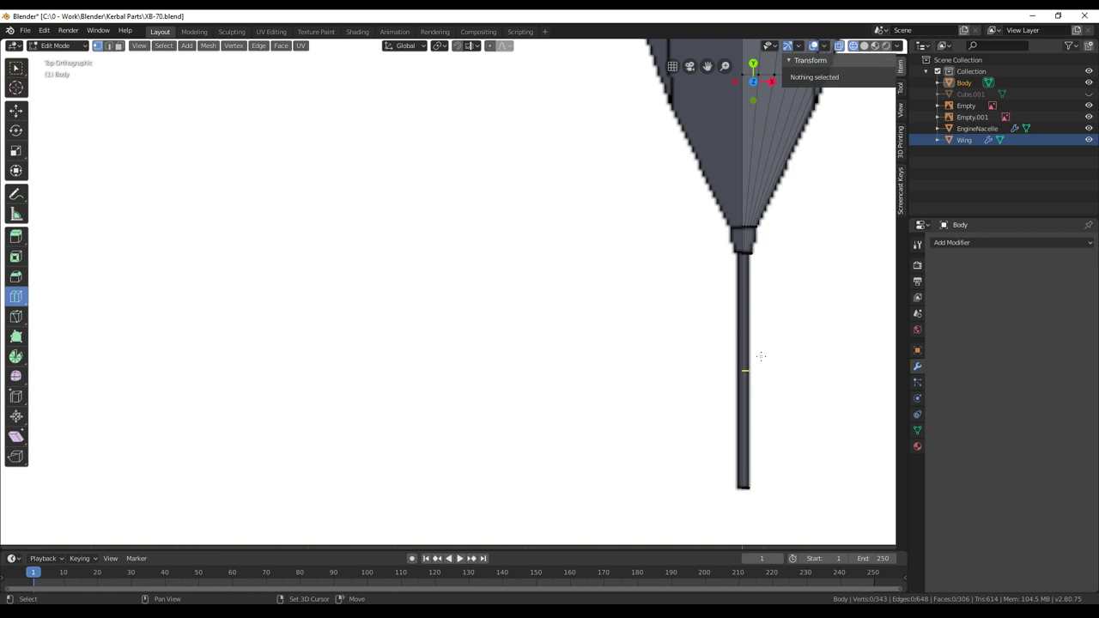
pyautogui.keyDown('shift'); pyautogui.moveTo(790, 339); pyautogui.dragTo(675, 257, button='middle'); pyautogui.keyUp('shift')
pyautogui.scroll(3, 675, 261)
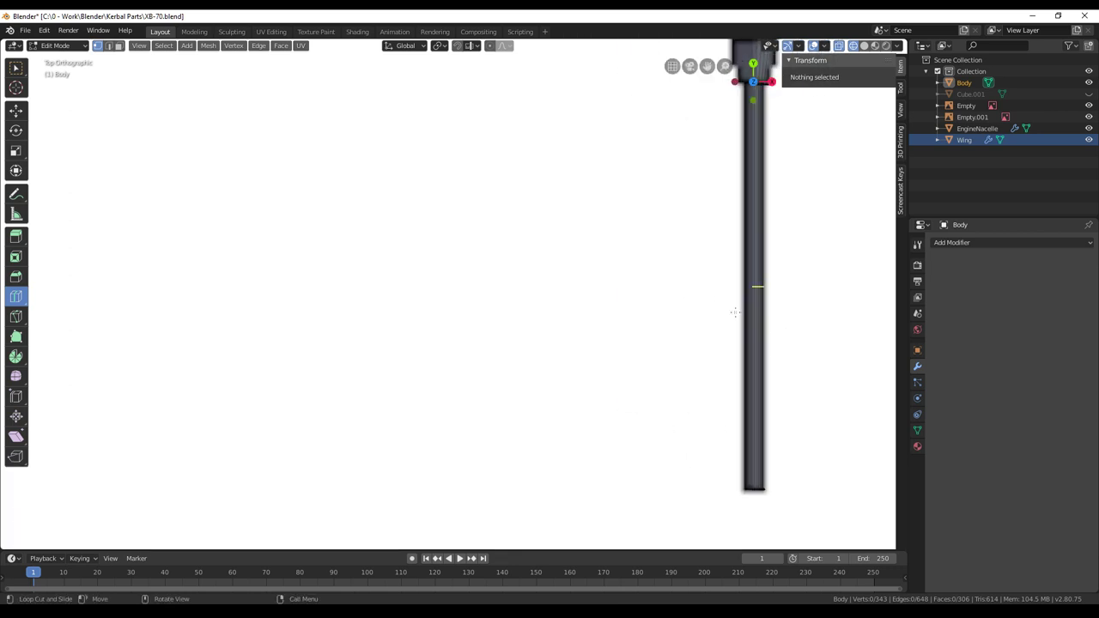
pyautogui.click(955, 244)
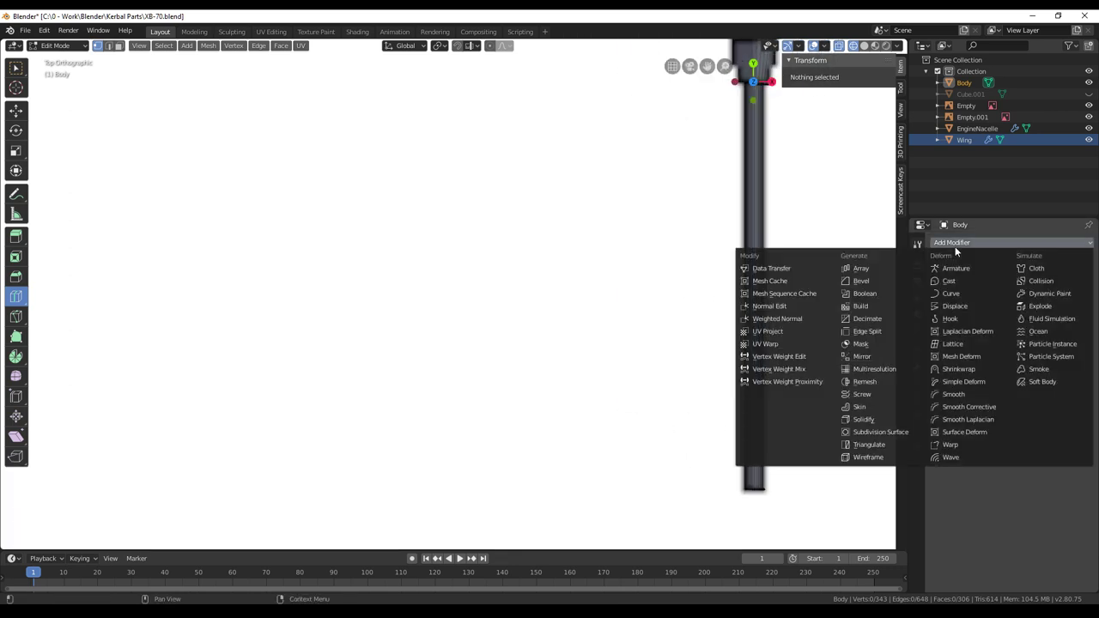
pyautogui.click(884, 357)
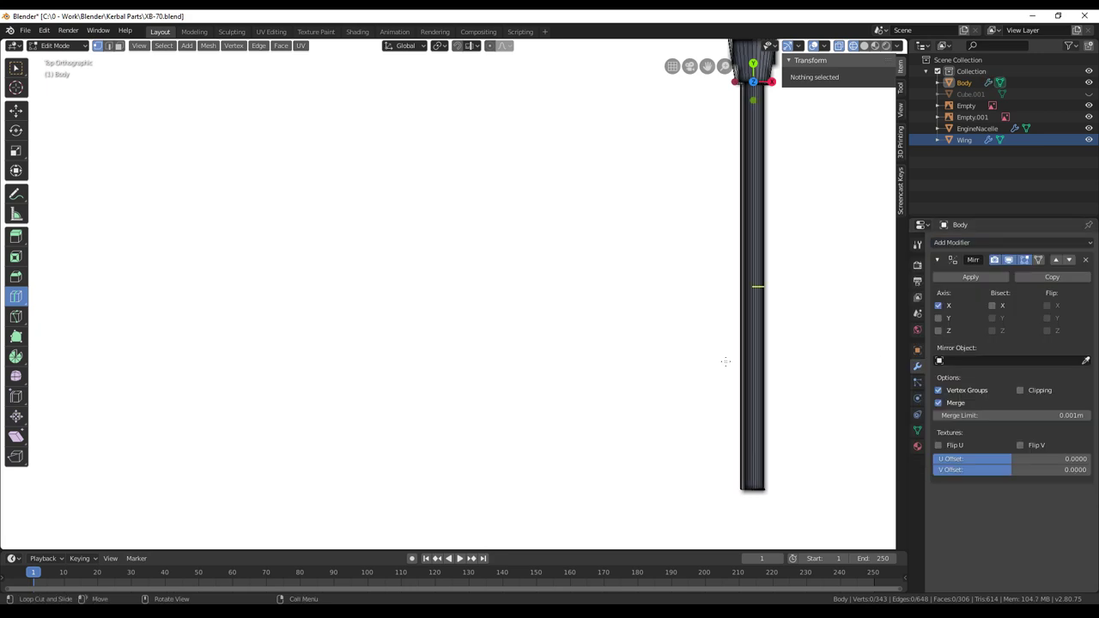
pyautogui.keyDown('shift'); pyautogui.moveTo(713, 208); pyautogui.dragTo(640, 483, button='middle'); pyautogui.keyUp('shift')
pyautogui.scroll(-3, 679, 319)
pyautogui.keyDown('shift'); pyautogui.moveTo(642, 225); pyautogui.dragTo(632, 482, button='middle'); pyautogui.keyUp('shift')
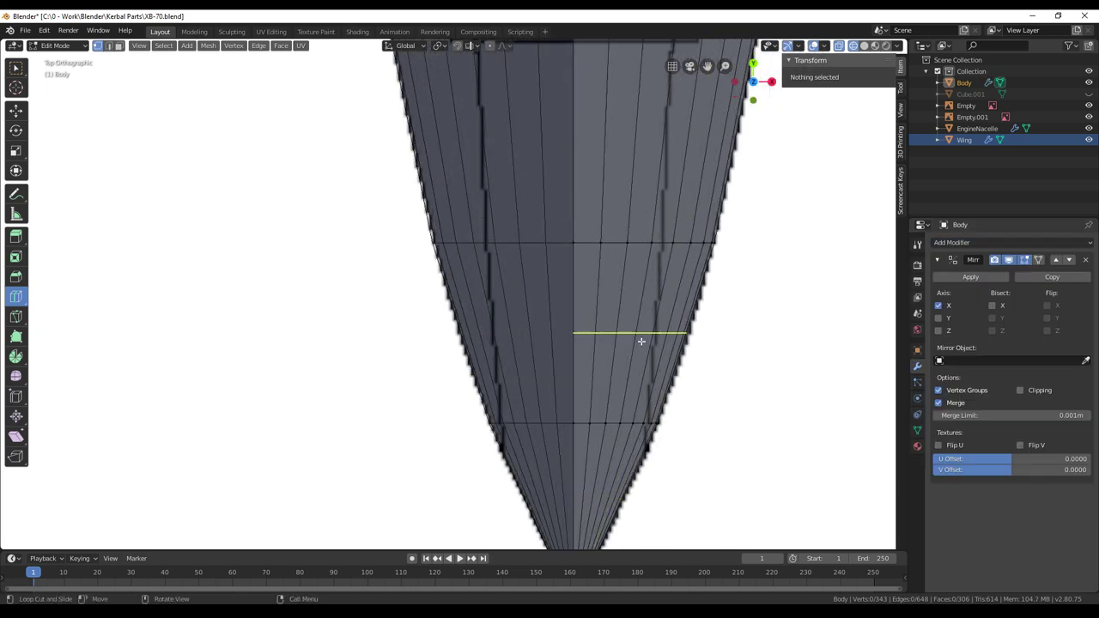
pyautogui.scroll(-8, 640, 341)
pyautogui.keyDown('shift'); pyautogui.moveTo(581, 223); pyautogui.dragTo(609, 506, button='middle'); pyautogui.keyUp('shift')
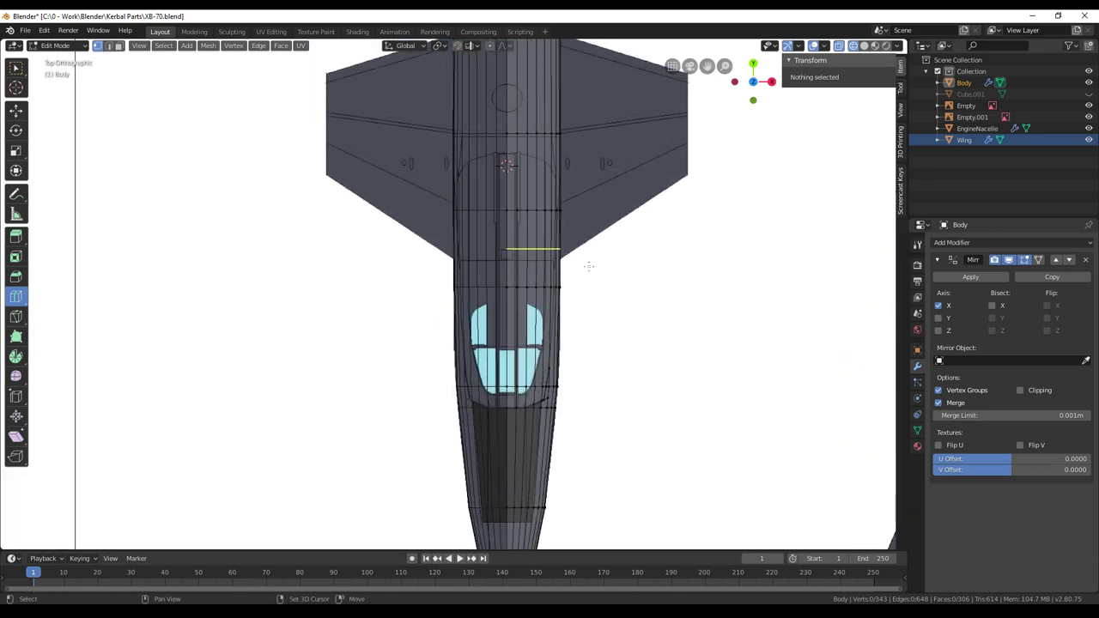
pyautogui.keyDown('shift'); pyautogui.moveTo(589, 265); pyautogui.dragTo(591, 461, button='middle'); pyautogui.keyUp('shift')
pyautogui.keyDown('shift'); pyautogui.moveTo(615, 221); pyautogui.dragTo(613, 465, button='middle'); pyautogui.keyUp('shift')
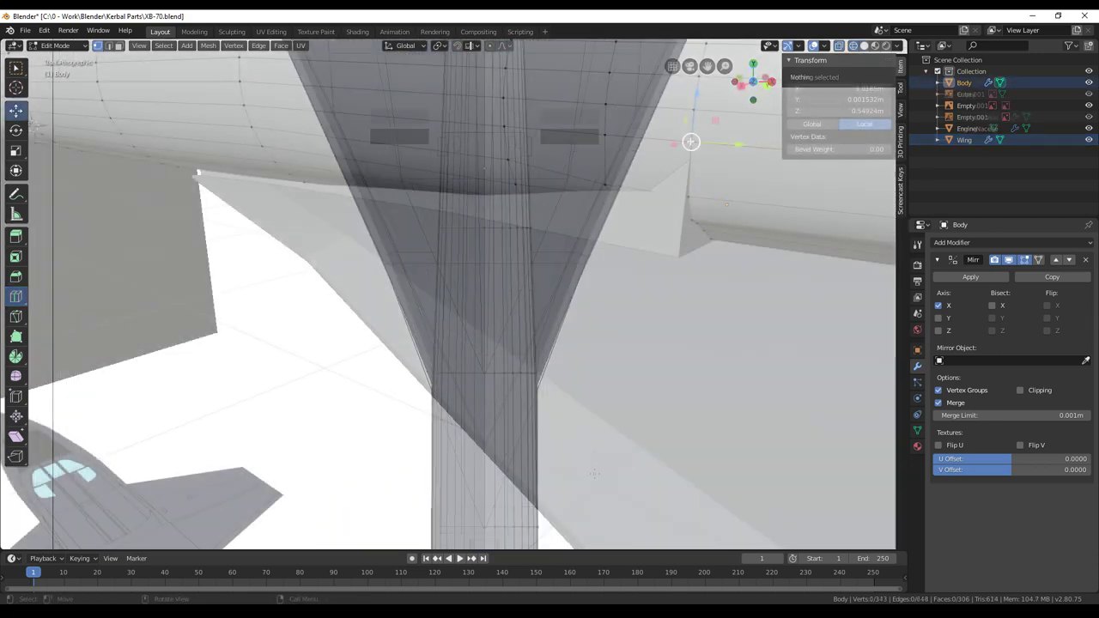
# Lower the fuselage vertex at the wedge's rear top corner along Z and the vertex just ahead of it by 0.114 m
pyautogui.press('g')
pyautogui.press('z')
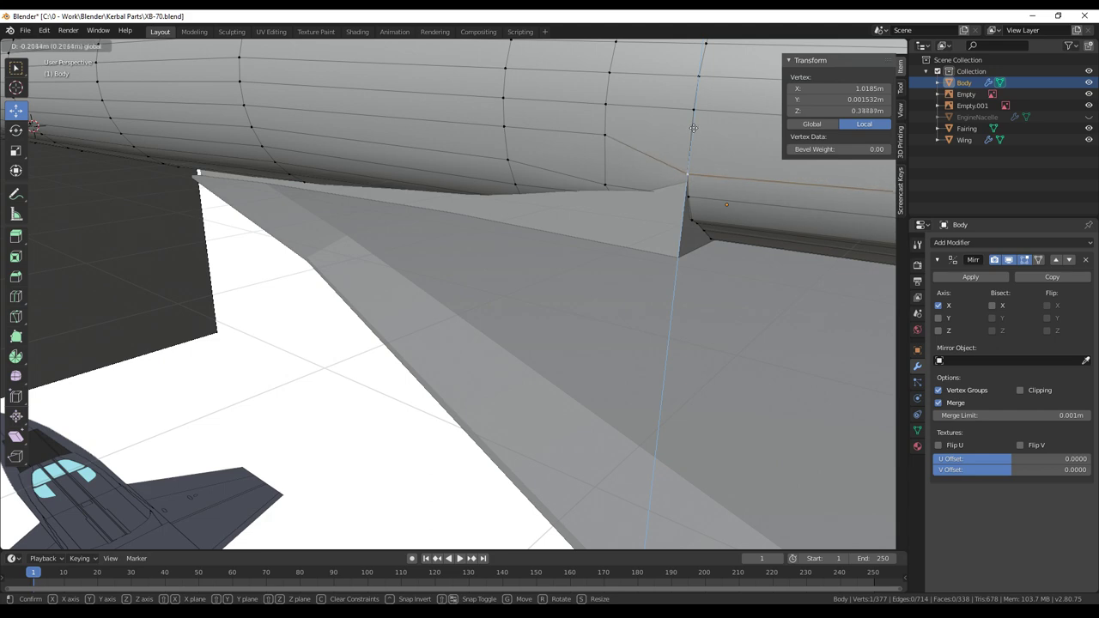
pyautogui.click(694, 126)
pyautogui.click(605, 135)
pyautogui.press('g')
pyautogui.press('z')
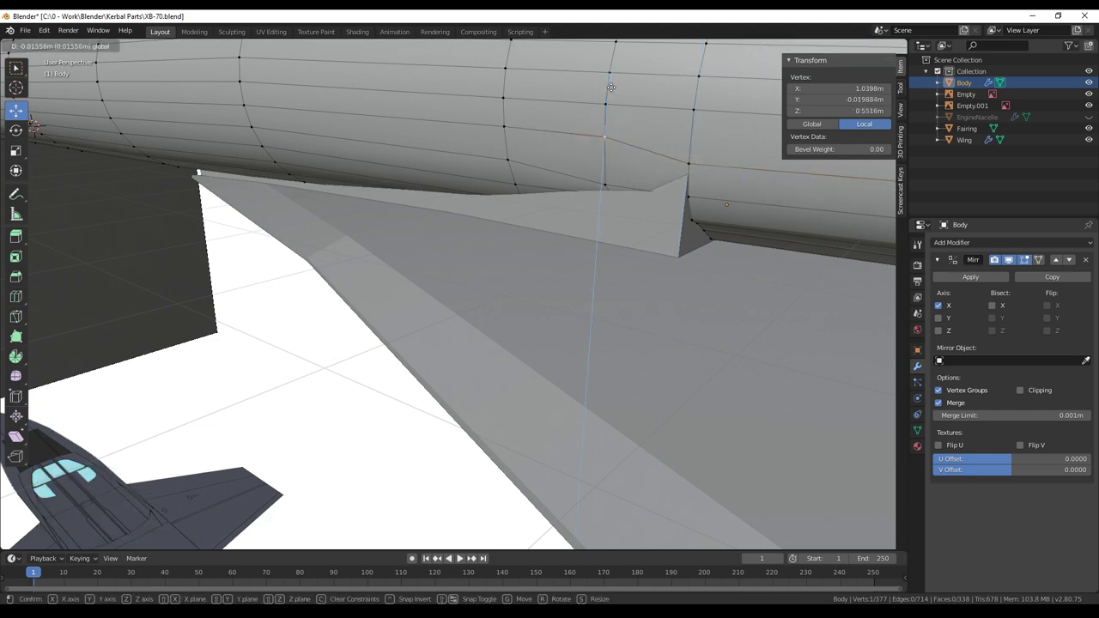
pyautogui.click(608, 101)
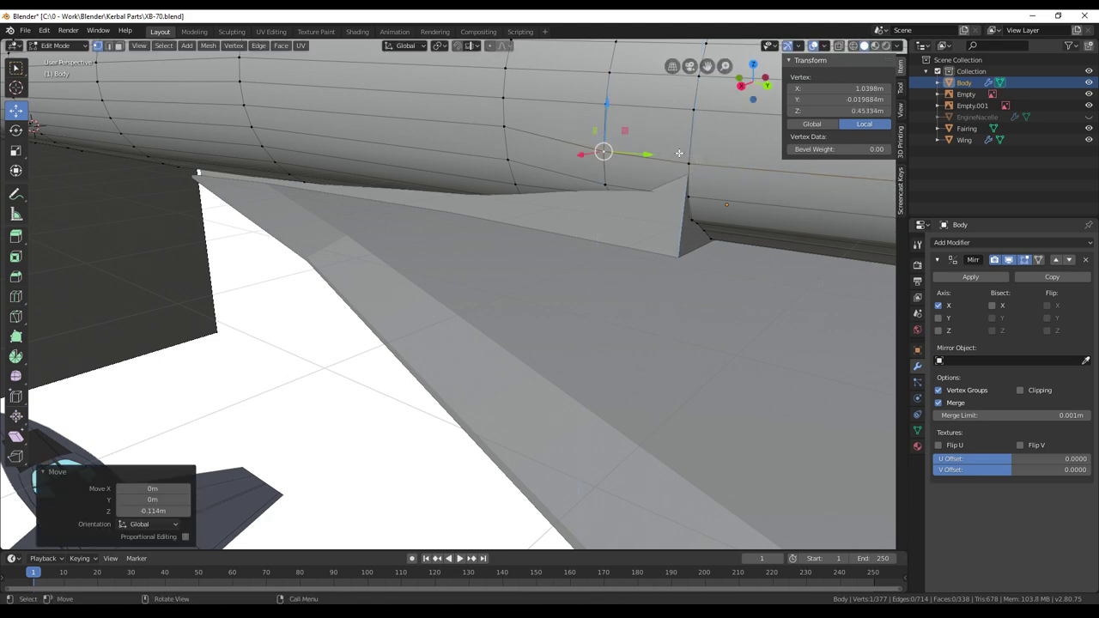
# Shift the fuselage vertex at the wedge's rear top corner 0.0456 m along X to meet the wedge
pyautogui.moveTo(609, 101); pyautogui.dragTo(657, 148, button='middle')
pyautogui.click(504, 165)
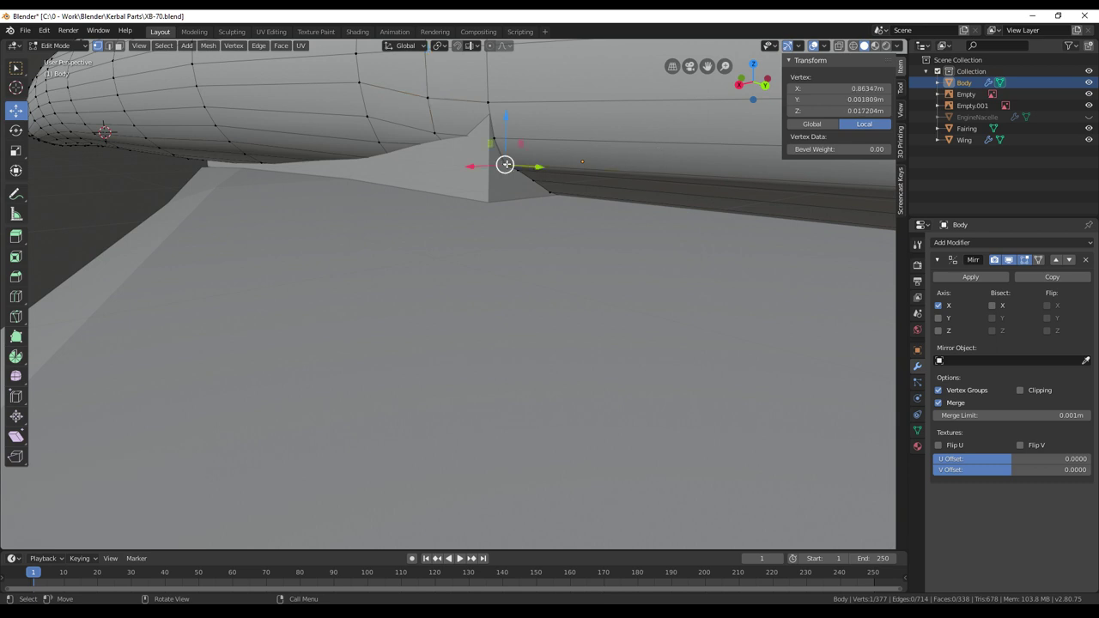
pyautogui.moveTo(509, 123); pyautogui.dragTo(463, 140)
pyautogui.click(493, 140)
pyautogui.moveTo(564, 152); pyautogui.dragTo(577, 135, button='middle')
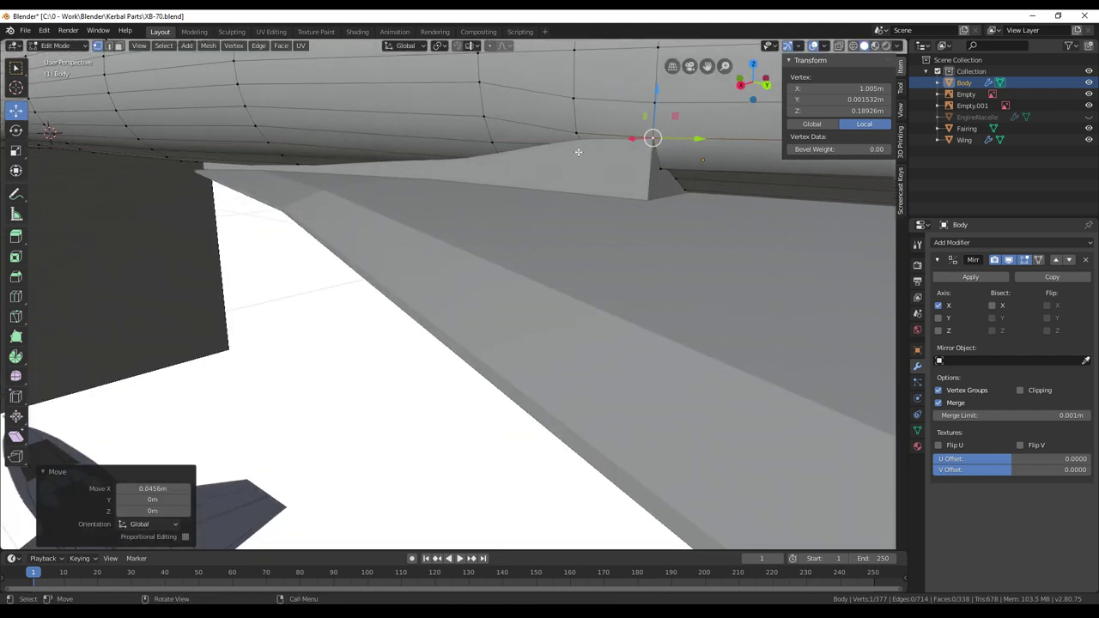
# Adjust the heights of three fuselage vertices farther forward to follow the wedge's upper edge
pyautogui.click(577, 133)
pyautogui.moveTo(580, 87); pyautogui.dragTo(579, 93)
pyautogui.click(494, 140)
pyautogui.moveTo(496, 99); pyautogui.dragTo(494, 107)
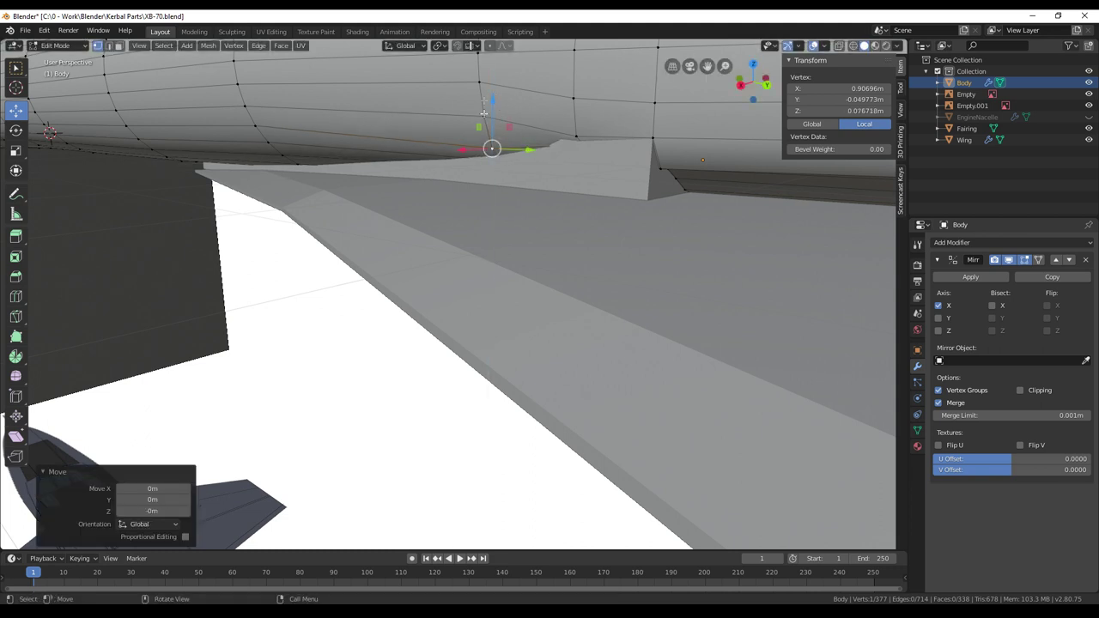
pyautogui.click(485, 112)
pyautogui.moveTo(488, 72); pyautogui.dragTo(486, 79)
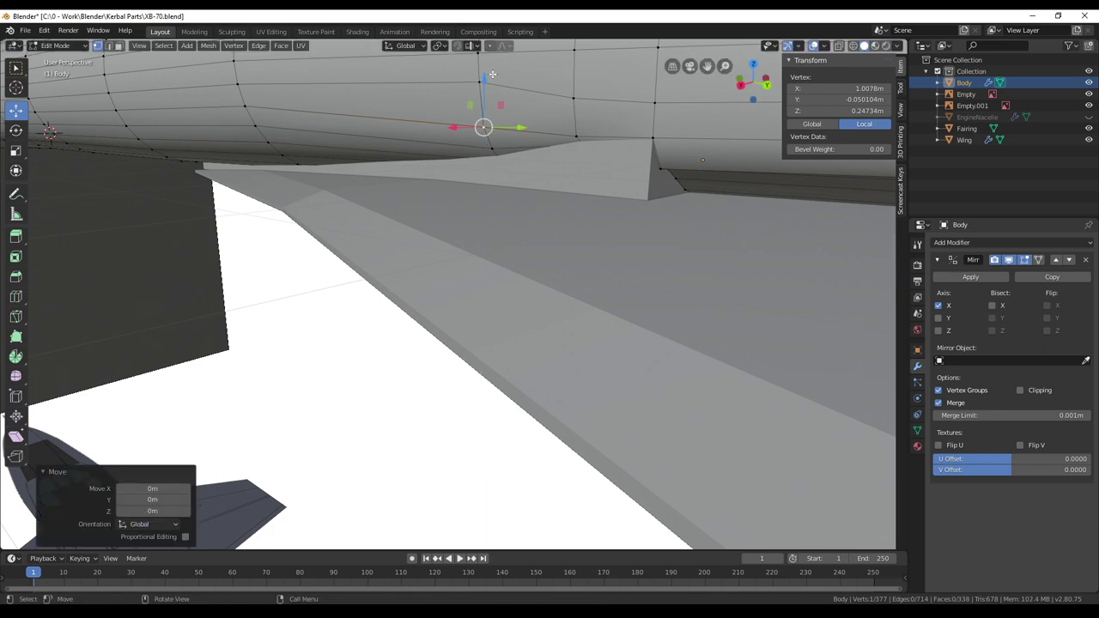
# Lower the fuselage side vertex above the wedge's middle by 0.127 m along Z
pyautogui.scroll(-3, 507, 84)
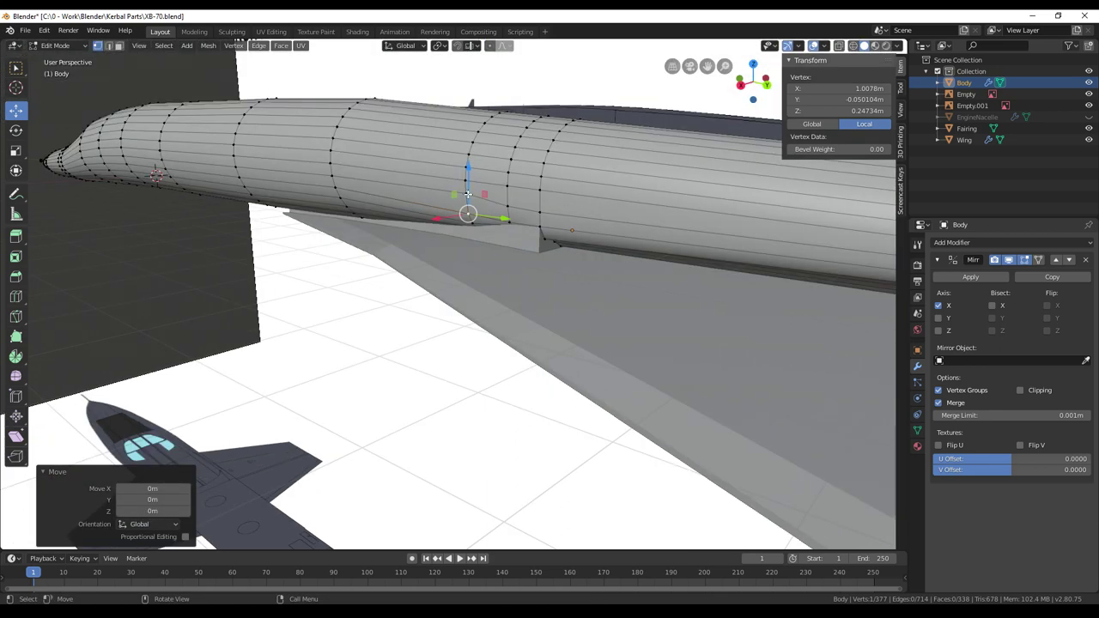
pyautogui.click(507, 206)
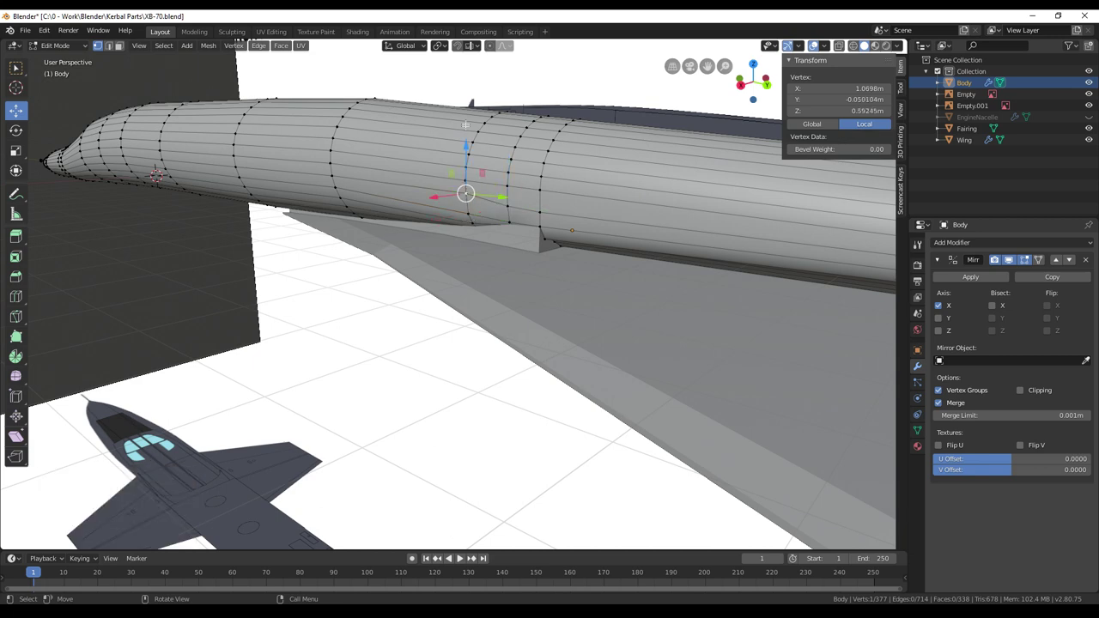
pyautogui.moveTo(464, 126); pyautogui.dragTo(466, 151)
pyautogui.moveTo(467, 151); pyautogui.dragTo(537, 183, button='middle')
pyautogui.click(522, 192)
pyautogui.moveTo(495, 202); pyautogui.dragTo(487, 202)
pyautogui.rightClick(486, 202)
# Lower the underside vertex behind the wedge toward the wing and move the vertex at the wedge's rear base, shifting it 0.0187 m along X
pyautogui.click(547, 209)
pyautogui.moveTo(551, 209); pyautogui.dragTo(539, 181, button='middle')
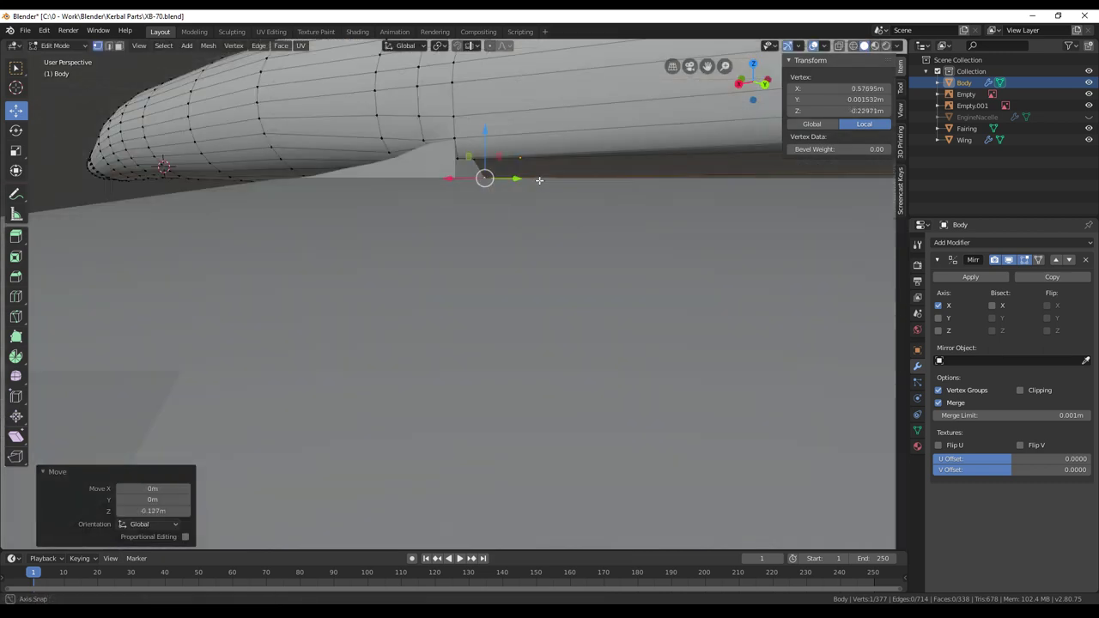
pyautogui.click(475, 159)
pyautogui.press('g')
pyautogui.press('z')
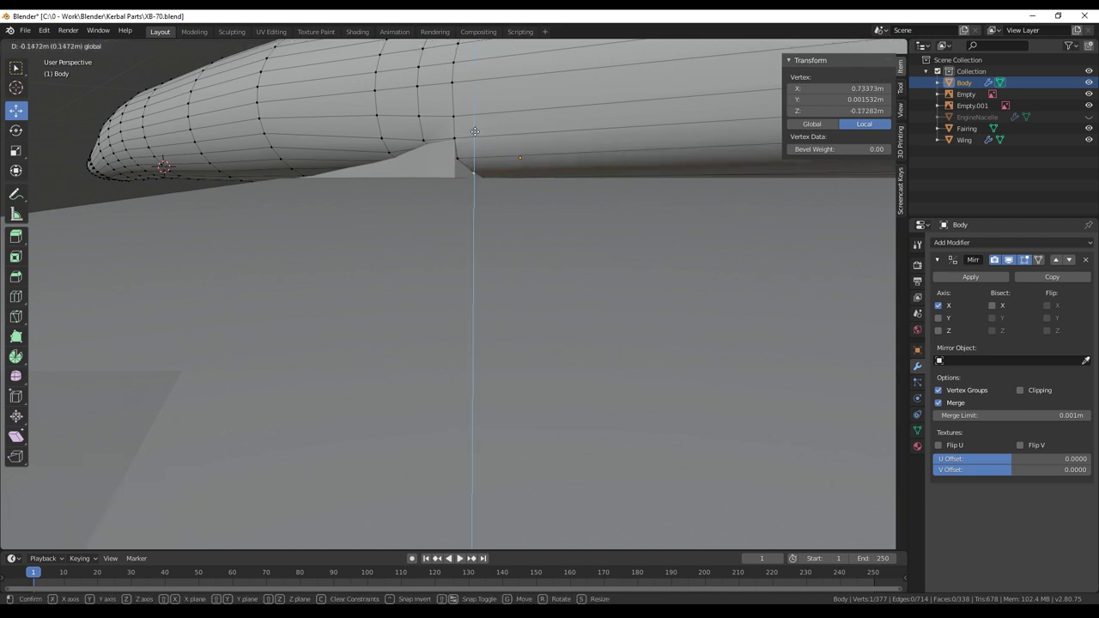
pyautogui.click(474, 138)
pyautogui.click(459, 158)
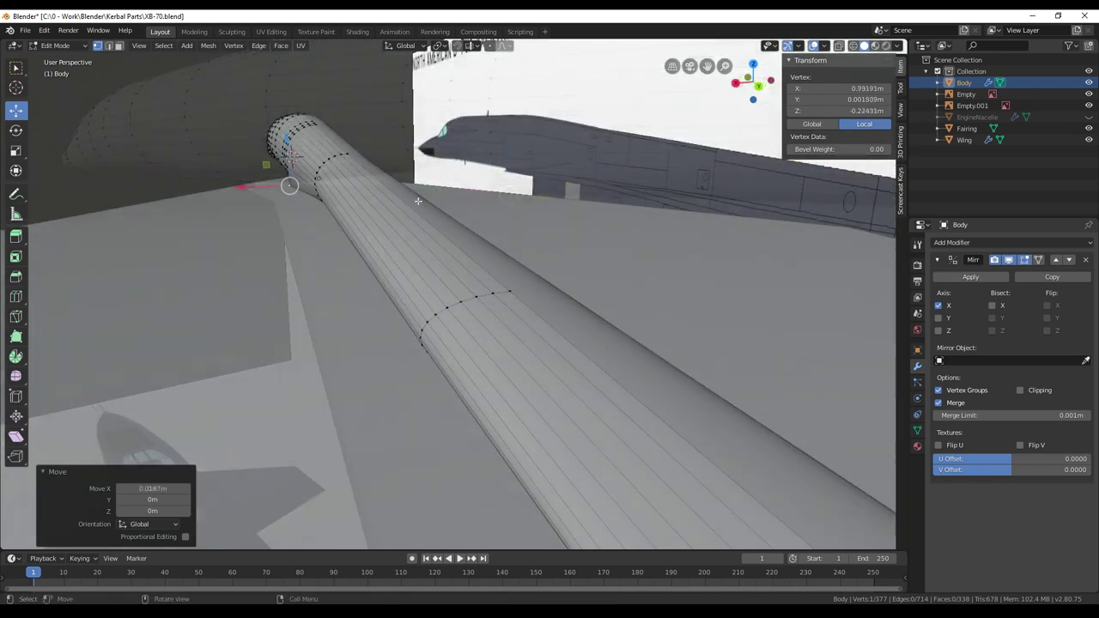
# Move a side vertex of the fuselage cross-section behind the wedge 0.072 m outward along X
pyautogui.keyDown('shift'); pyautogui.moveTo(417, 201); pyautogui.dragTo(750, 251, button='middle'); pyautogui.keyUp('shift')
pyautogui.scroll(3, 610, 281)
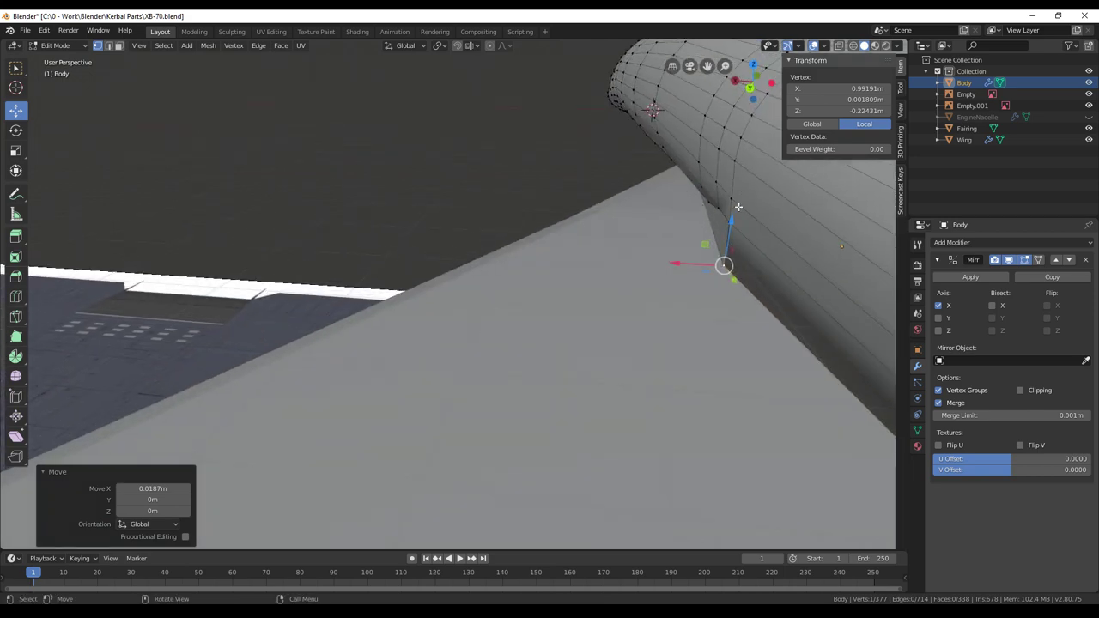
pyautogui.moveTo(741, 231); pyautogui.dragTo(737, 210, button='middle')
pyautogui.moveTo(737, 210); pyautogui.dragTo(733, 208, button='middle')
pyautogui.moveTo(407, 208); pyautogui.dragTo(398, 208)
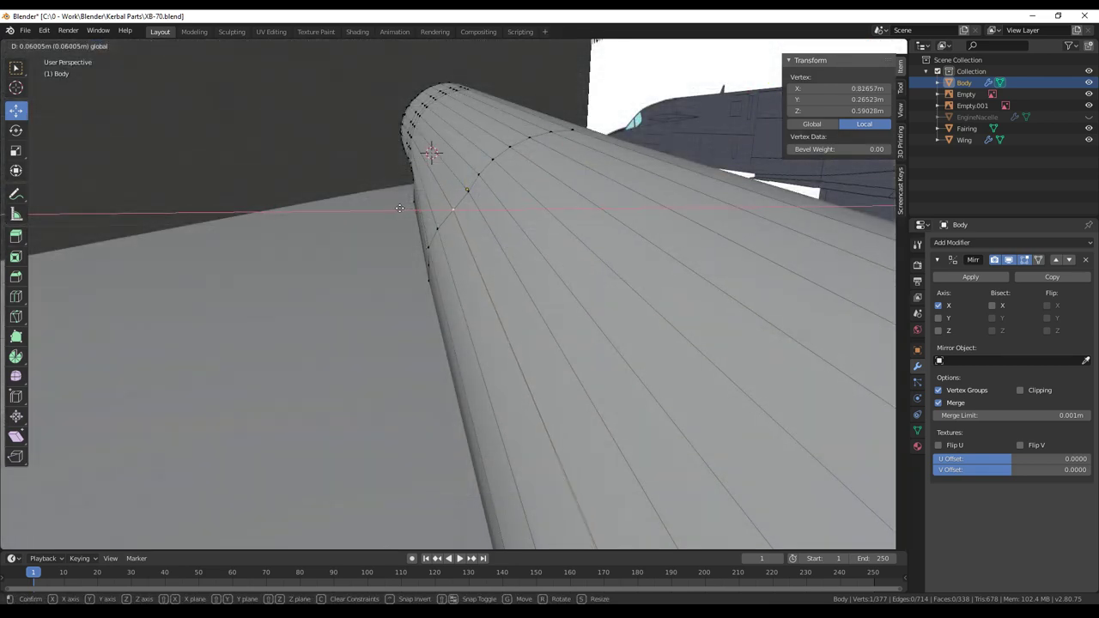
pyautogui.click(398, 207)
pyautogui.moveTo(399, 207); pyautogui.dragTo(446, 272, button='middle')
pyautogui.scroll(-6, 446, 272)
pyautogui.scroll(3, 446, 270)
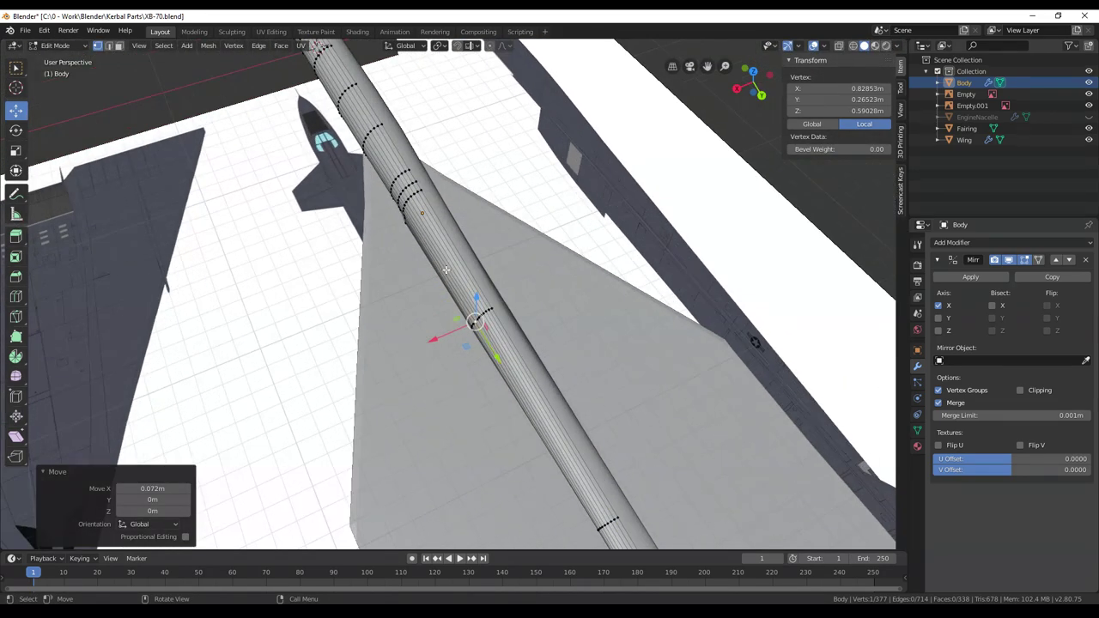
# Undo the last four vertex edits on the fuselage cross-section behind the wedge
pyautogui.scroll(2, 446, 269)
pyautogui.hotkey('ctrl', 'z')
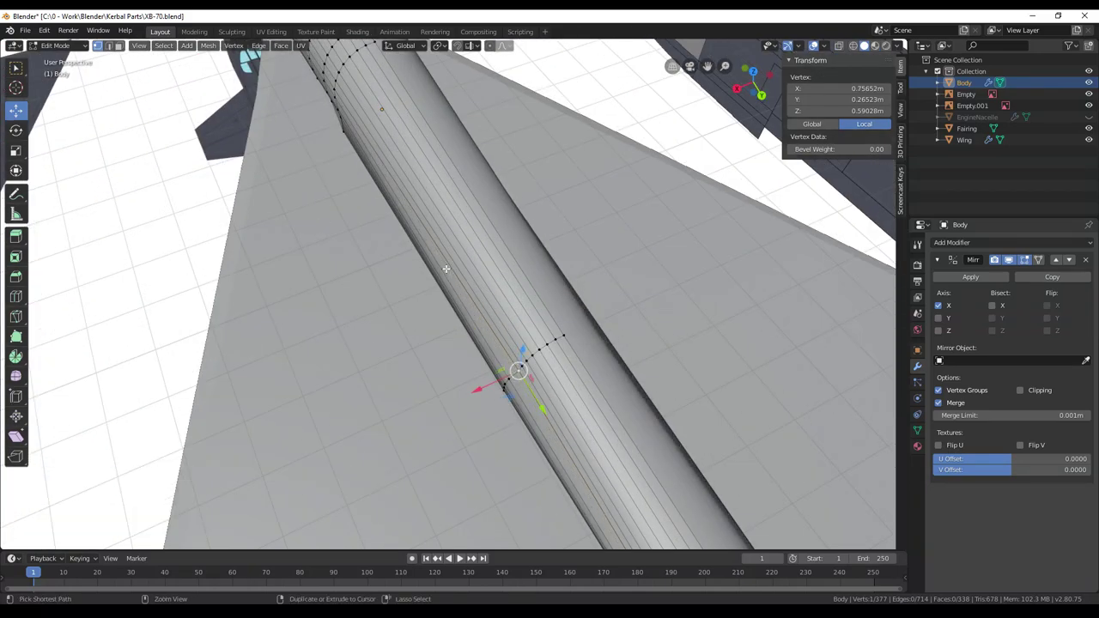
pyautogui.hotkey('ctrl', 'z')
pyautogui.hotkey('ctrl', 'z')
pyautogui.hotkey('ctrl', 'z')
# Move the three lower side vertices of the cross-section behind the wedge 0.0763 m outward along X
pyautogui.moveTo(526, 266); pyautogui.dragTo(499, 246, button='middle')
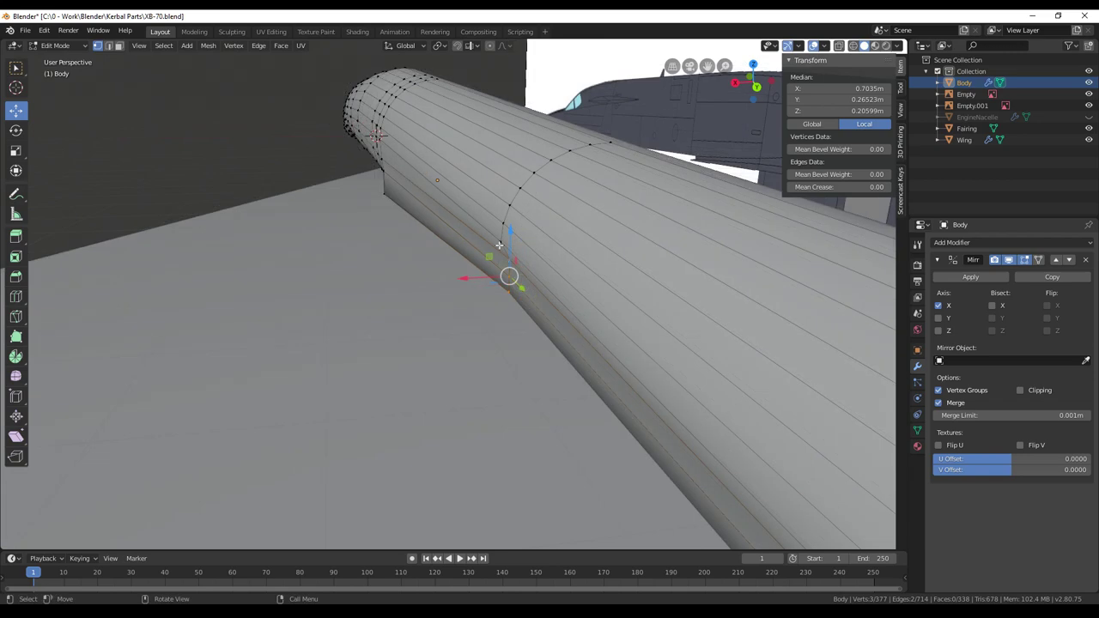
pyautogui.moveTo(463, 278); pyautogui.dragTo(452, 276)
pyautogui.moveTo(452, 277); pyautogui.dragTo(494, 249, button='middle')
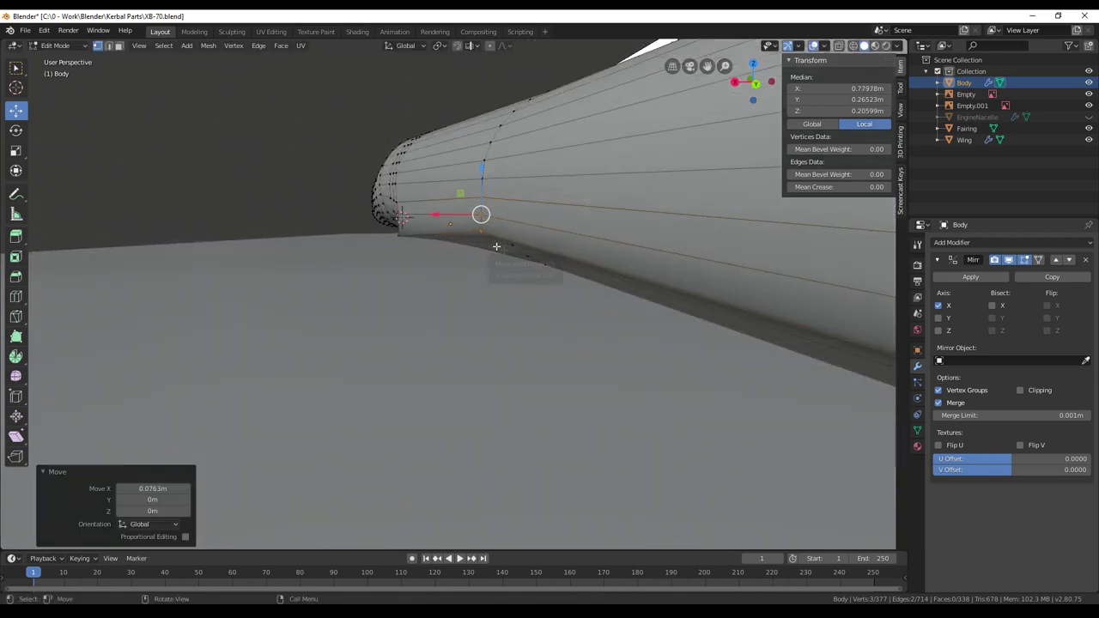
# Lower the bottom side vertex of that cross-section into the wing, to a local Z of -0.20918 m
pyautogui.rightClick(478, 230)
pyautogui.press('Escape')
pyautogui.click(481, 230)
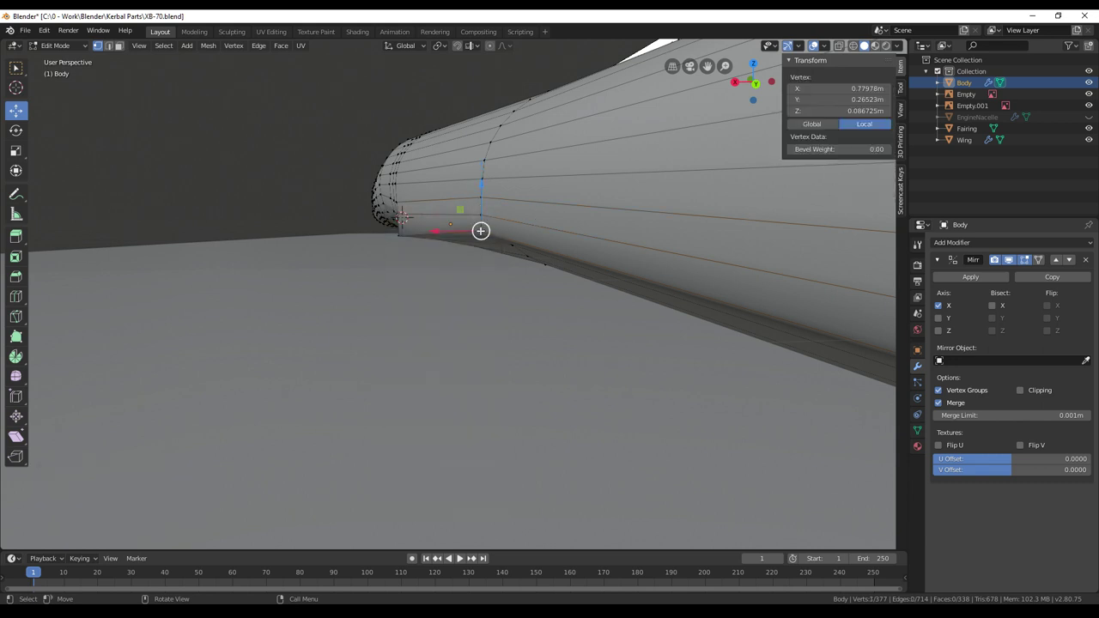
pyautogui.moveTo(479, 182); pyautogui.dragTo(479, 220)
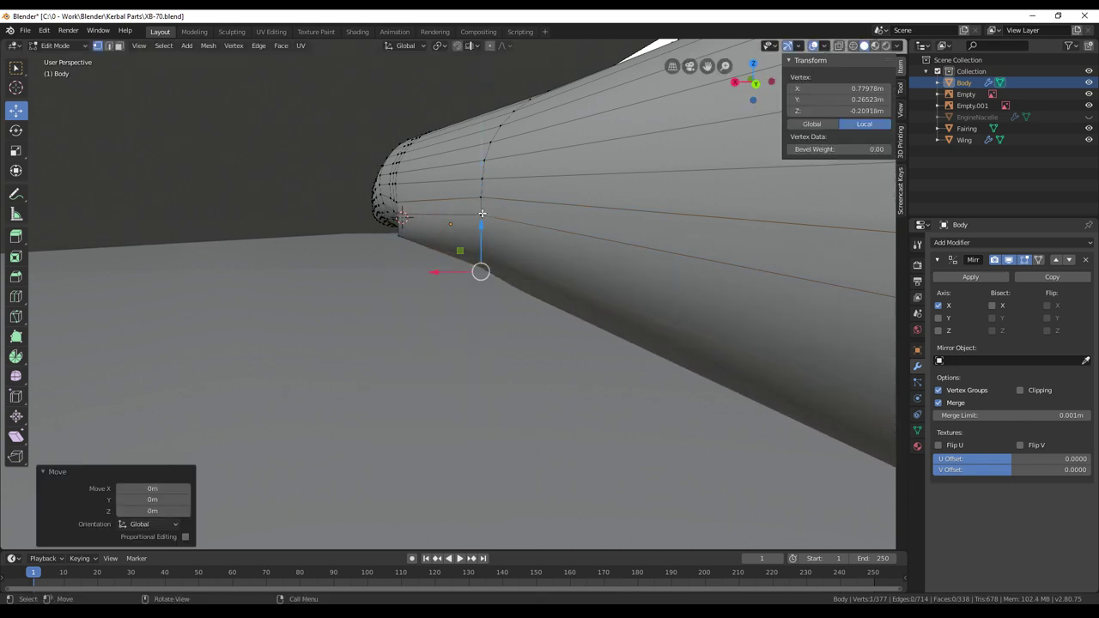
pyautogui.moveTo(482, 212); pyautogui.dragTo(470, 243, button='middle')
pyautogui.moveTo(535, 255); pyautogui.dragTo(559, 247, button='middle')
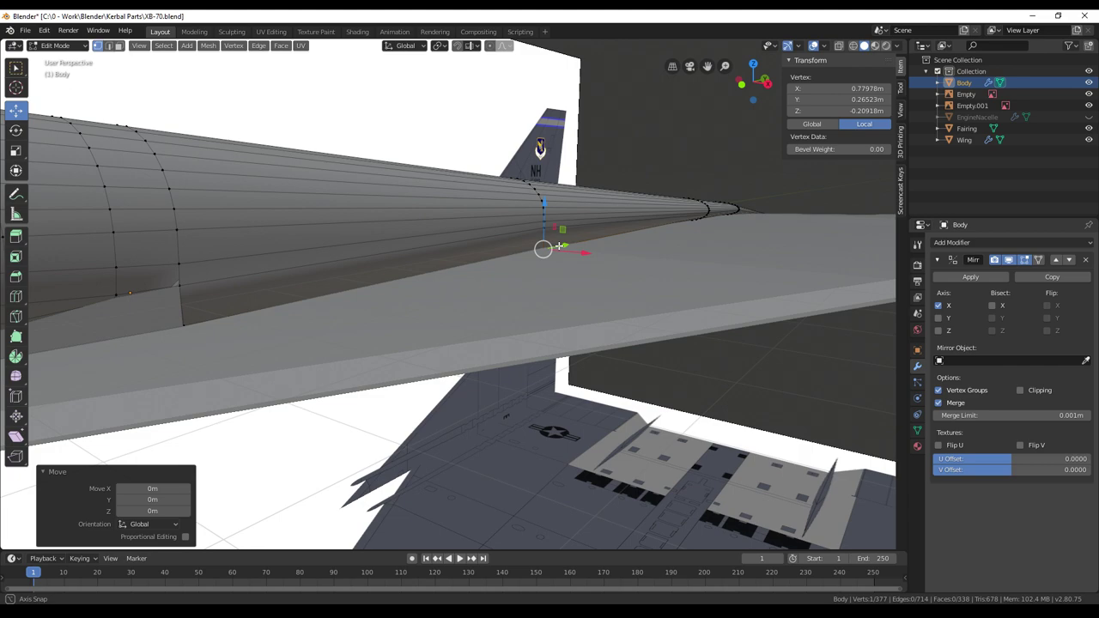
pyautogui.moveTo(559, 246); pyautogui.dragTo(449, 248, button='middle')
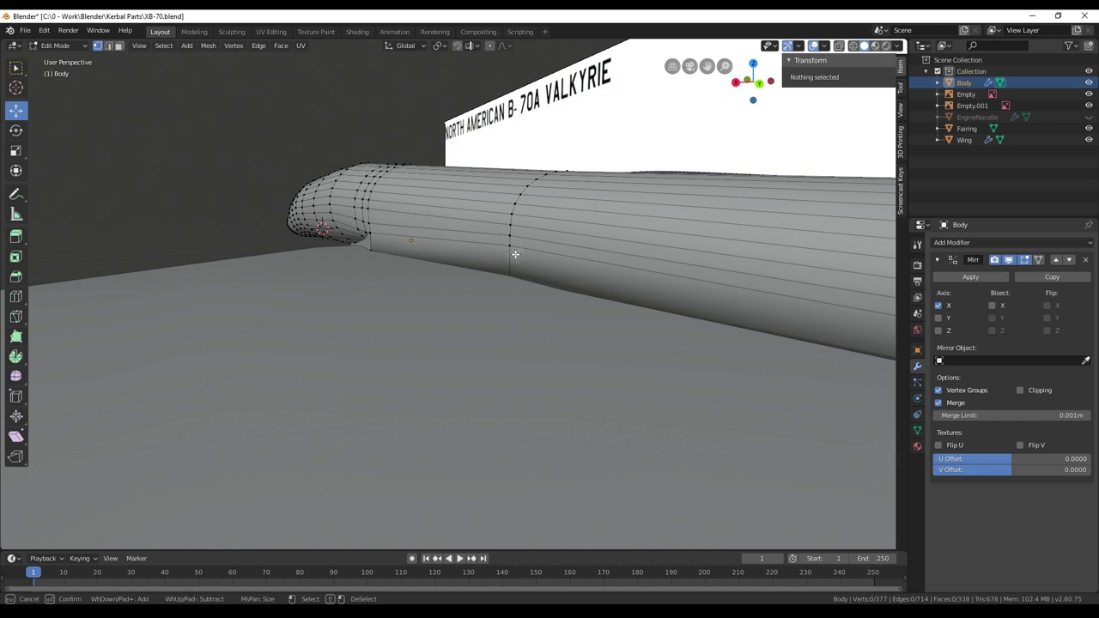
# Lower the side vertex just above it by about 0.128 m along Z
pyautogui.click(510, 247)
pyautogui.press('Escape')
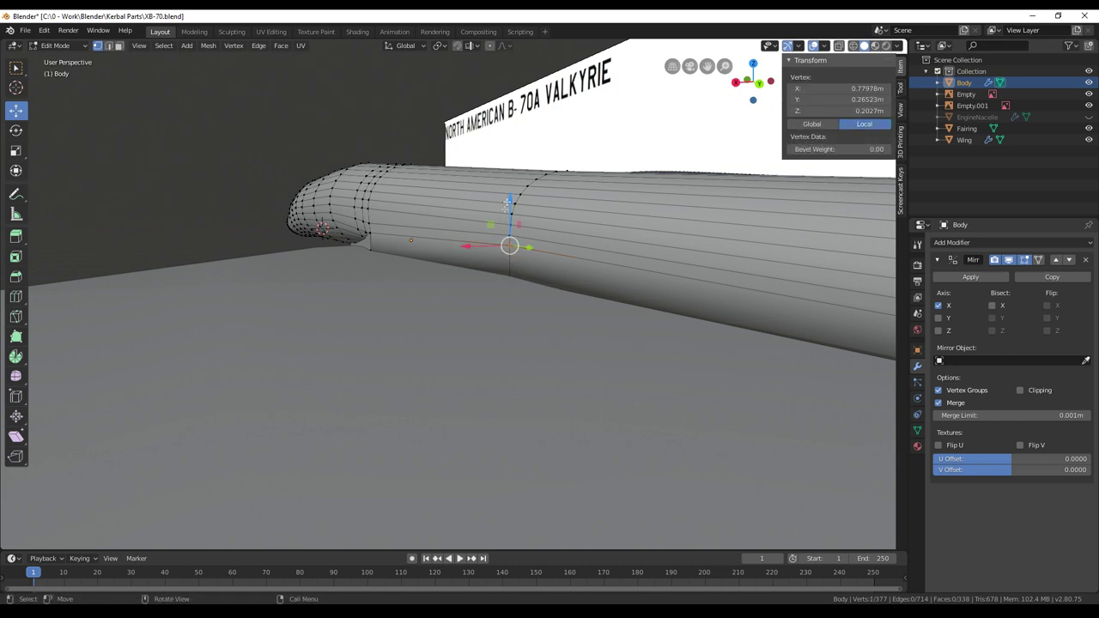
pyautogui.press('g')
pyautogui.press('z')
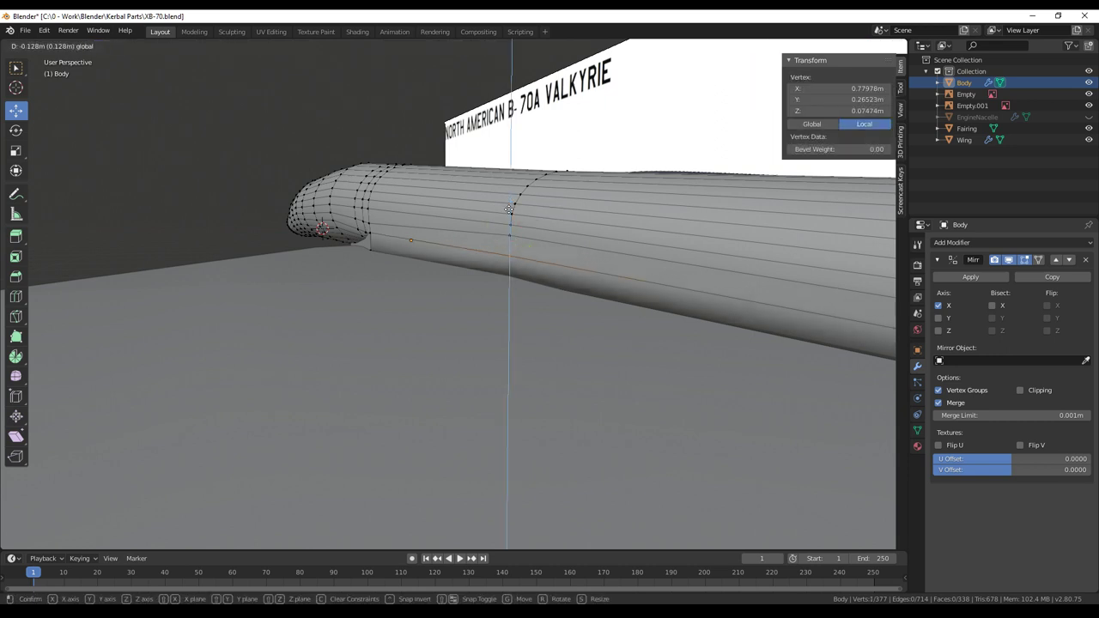
pyautogui.click(509, 209)
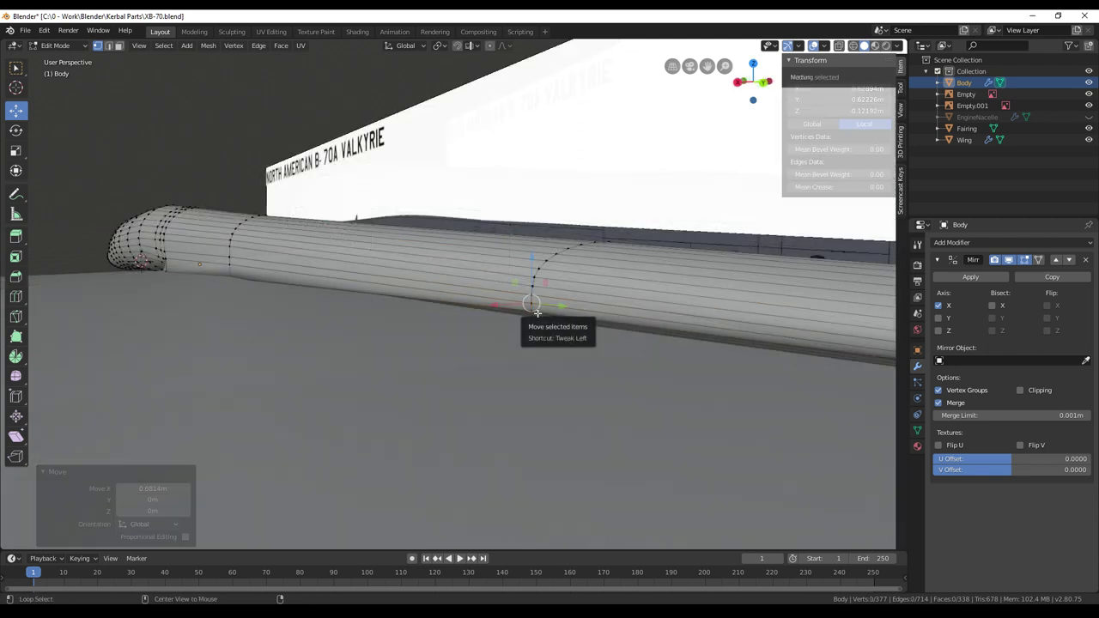
# Lower the bottom side vertex of the next cross-section aft by 0.165 m along Z to meet the wing
pyautogui.press('c')
pyautogui.click(538, 318)
pyautogui.press('Escape')
pyautogui.press('g')
pyautogui.press('z')
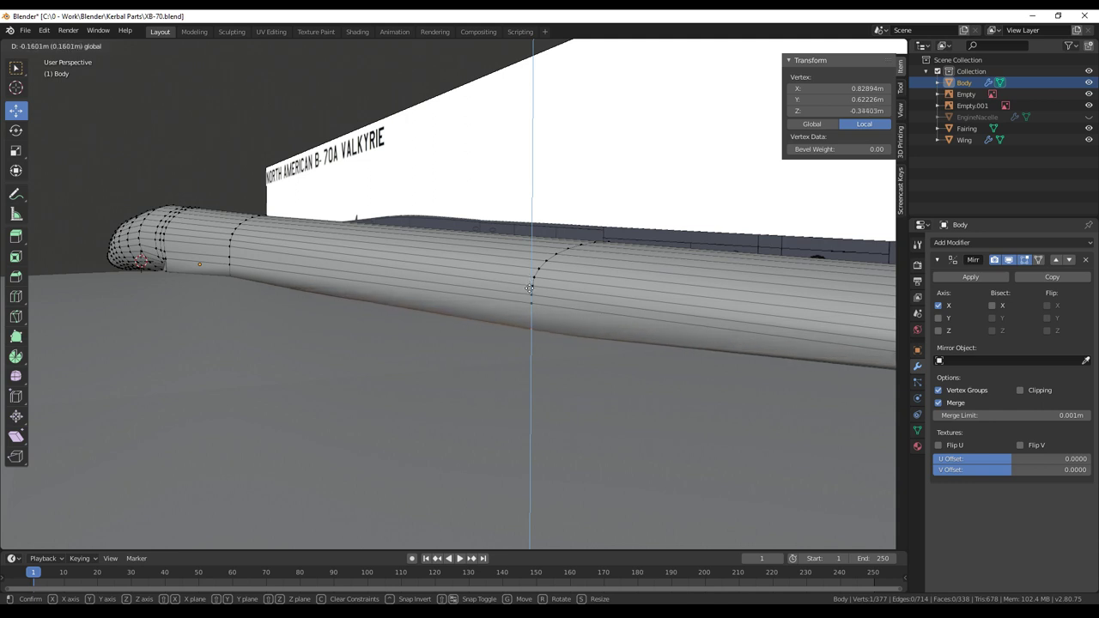
pyautogui.click(529, 289)
pyautogui.moveTo(585, 294)
pyautogui.mouseDown(button='middle')
pyautogui.moveTo(592, 258)
pyautogui.moveTo(574, 295)
pyautogui.mouseUp(button='middle')
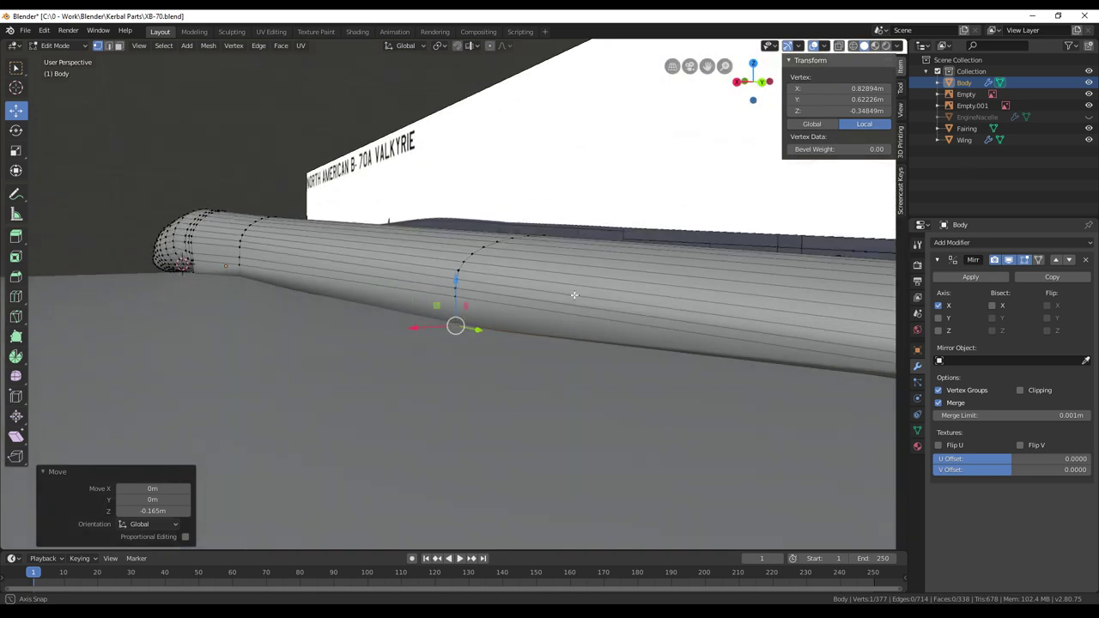
# Move the lower side vertex of the following cross-section aft 0.128 m outward along X
pyautogui.scroll(2, 575, 294)
pyautogui.moveTo(484, 296); pyautogui.dragTo(567, 294, button='middle')
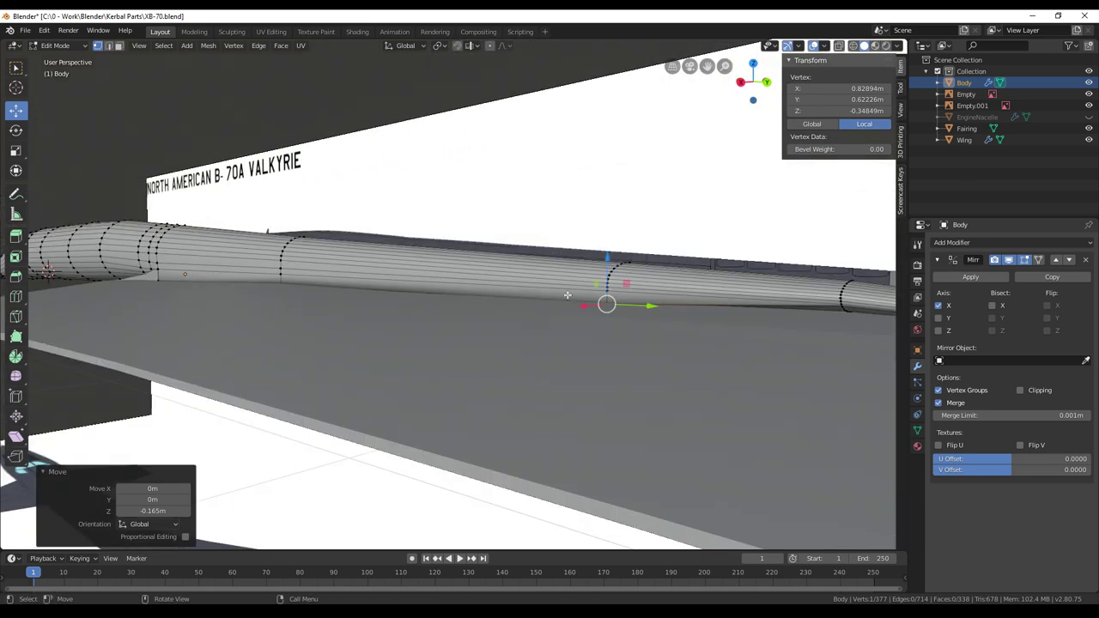
pyautogui.moveTo(647, 254); pyautogui.dragTo(386, 282, button='middle')
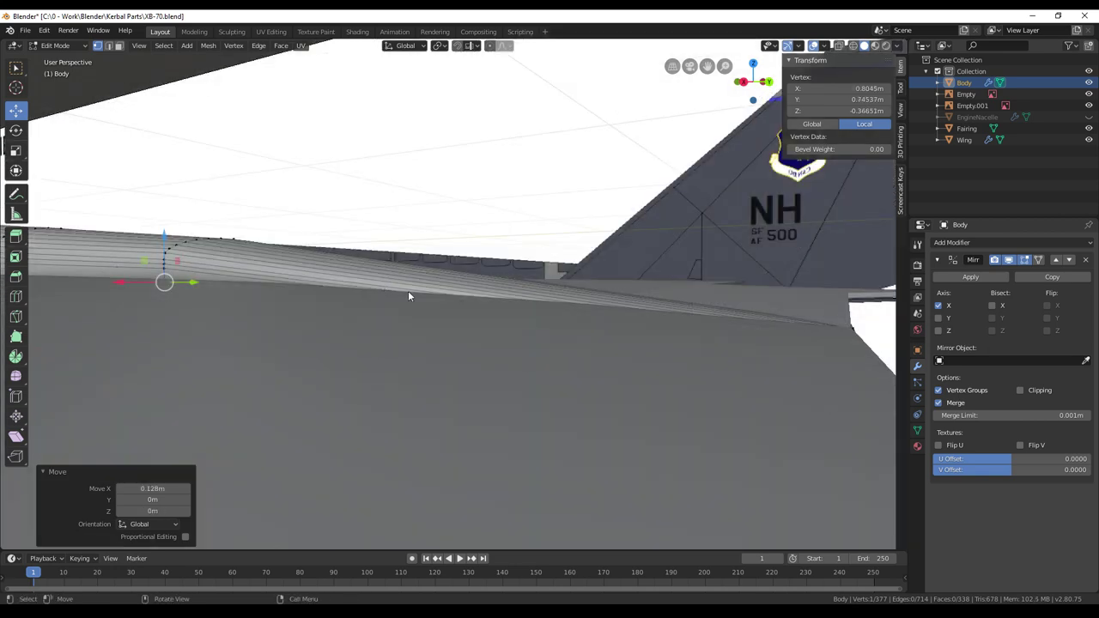
# In wireframe, select all the vertices at the fuselage's rear end and raise them 0.0648 m along Z
pyautogui.moveTo(407, 290); pyautogui.dragTo(504, 333, button='middle')
pyautogui.scroll(-2, 412, 292)
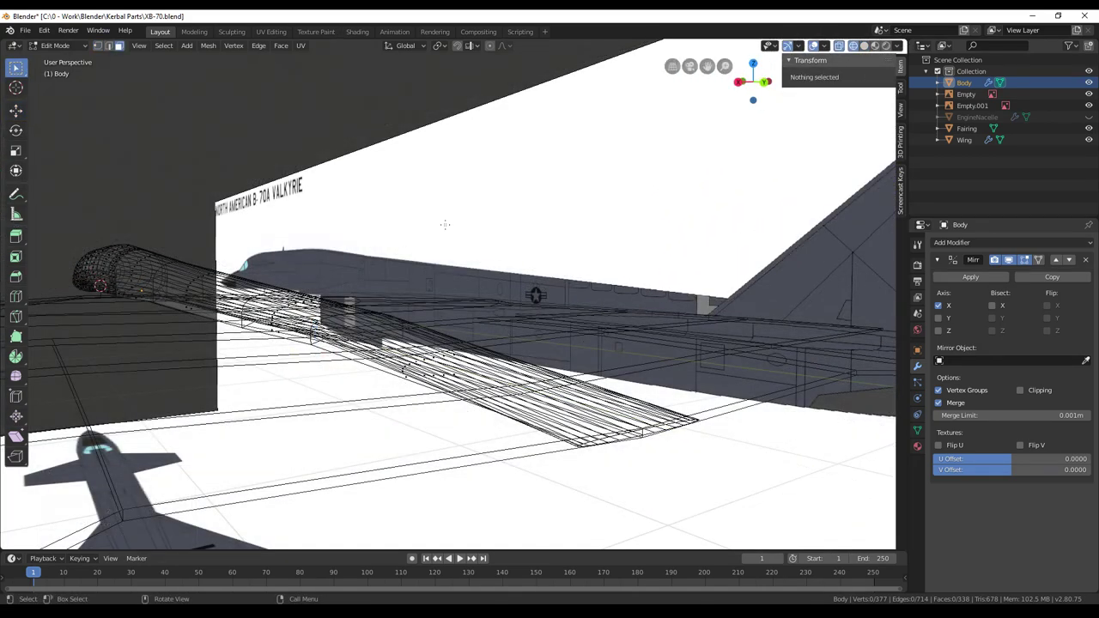
pyautogui.moveTo(444, 225); pyautogui.dragTo(442, 222, button='middle')
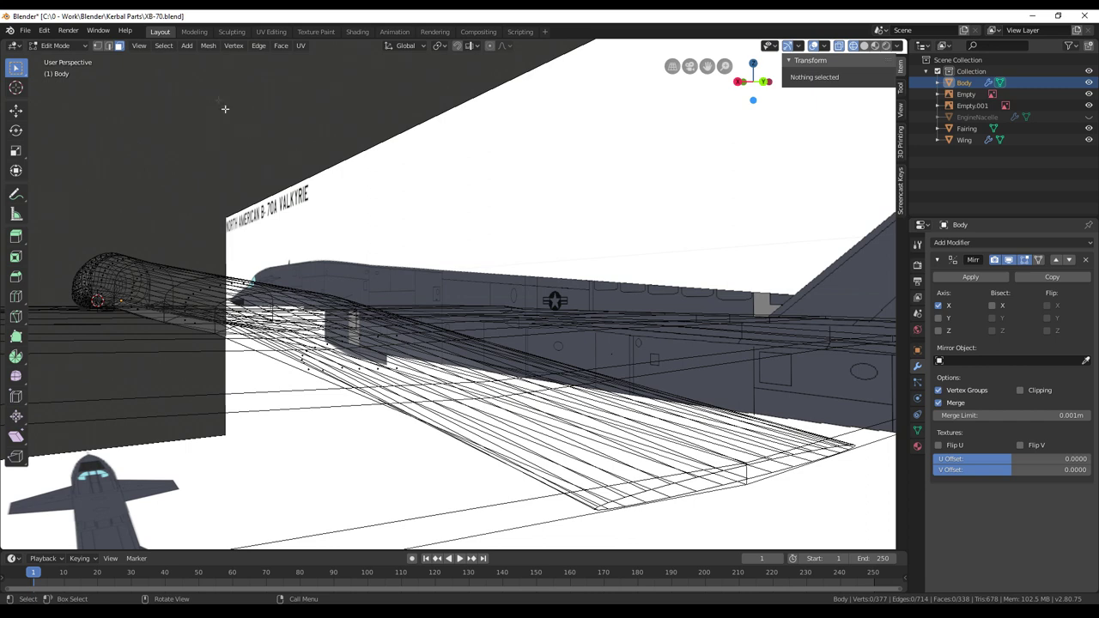
pyautogui.click(98, 47)
pyautogui.press('c')
pyautogui.moveTo(747, 485)
pyautogui.mouseDown()
pyautogui.moveTo(743, 474)
pyautogui.moveTo(591, 509)
pyautogui.mouseUp()
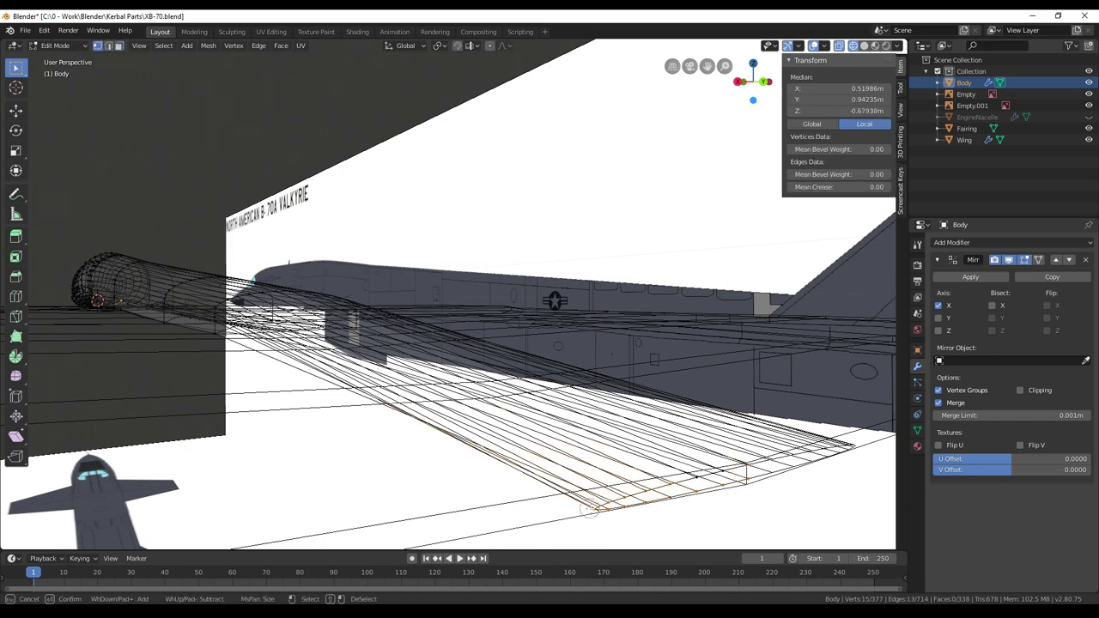
pyautogui.press('Escape')
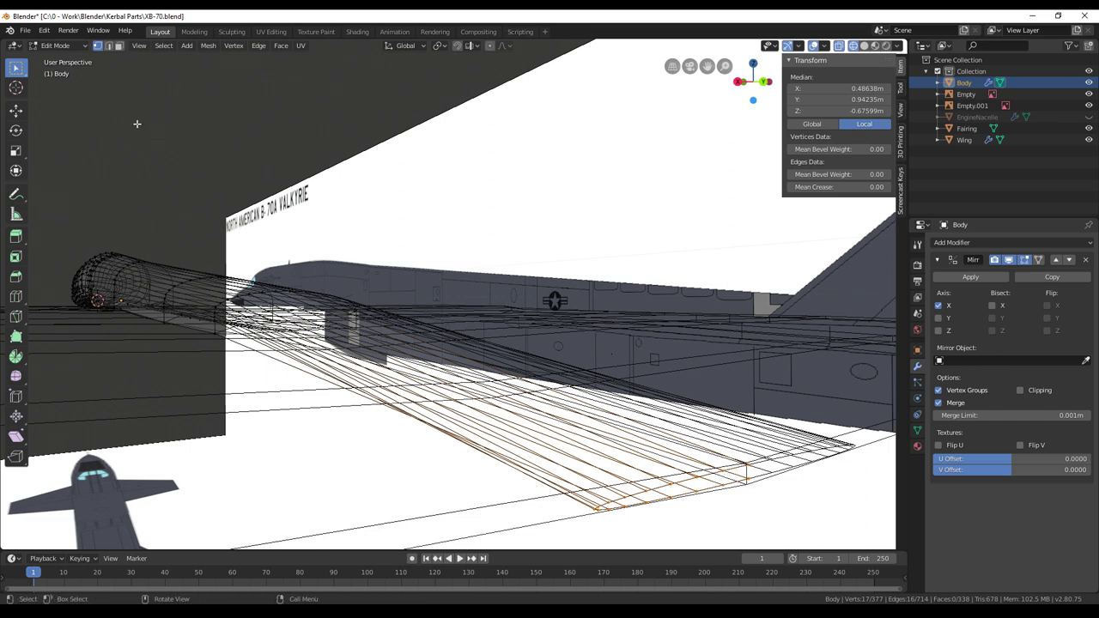
pyautogui.click(15, 111)
pyautogui.moveTo(663, 447); pyautogui.dragTo(667, 426)
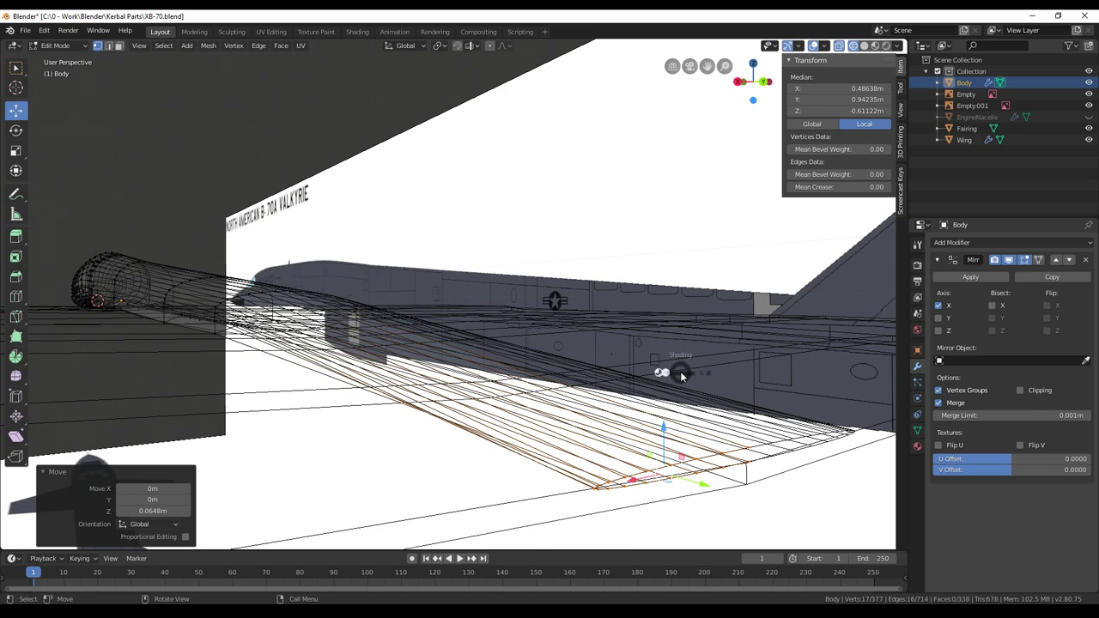
# In solid view, fill the fuselage's open rear end with a face and raise it 0.0101 m along Z
pyautogui.click(681, 375)
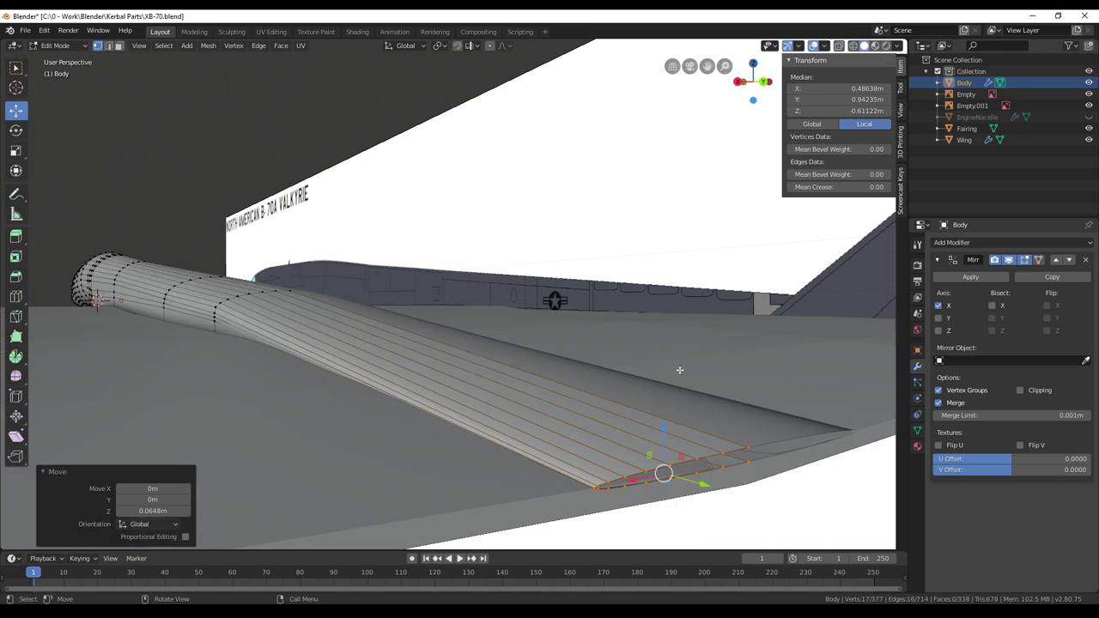
pyautogui.press('f')
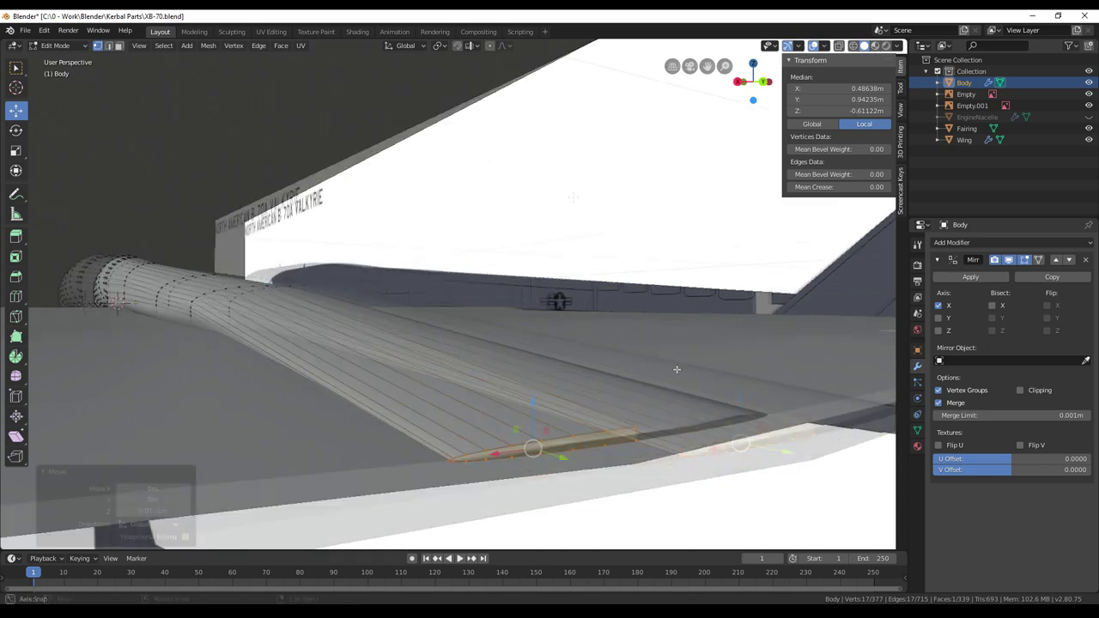
pyautogui.moveTo(675, 369); pyautogui.dragTo(730, 360, button='middle')
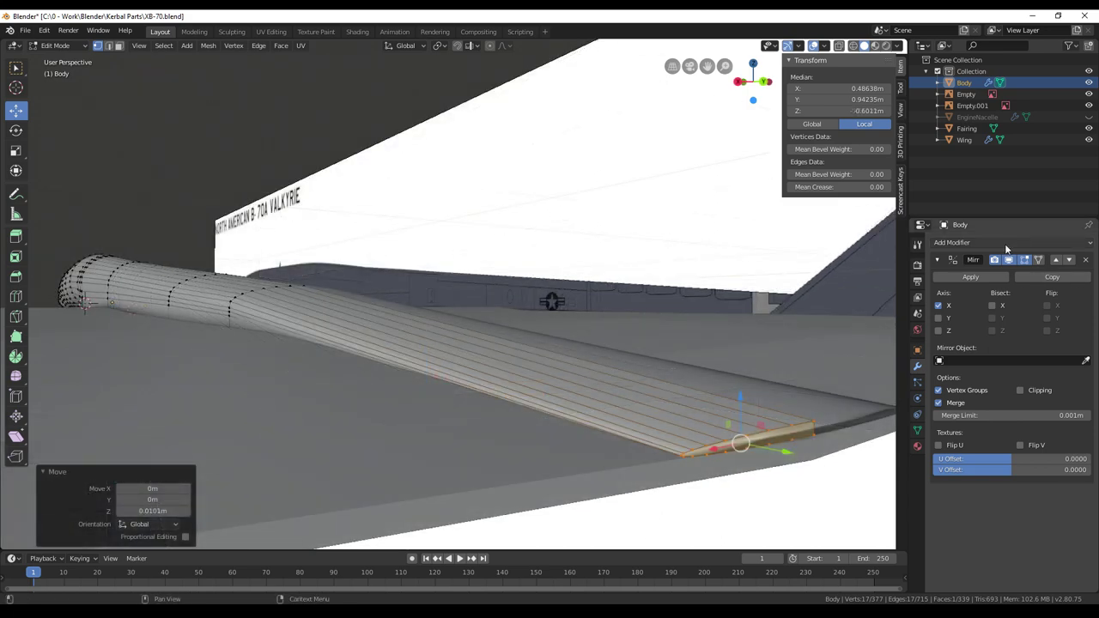
# Add an Edge Split modifier to the body
pyautogui.click(1004, 244)
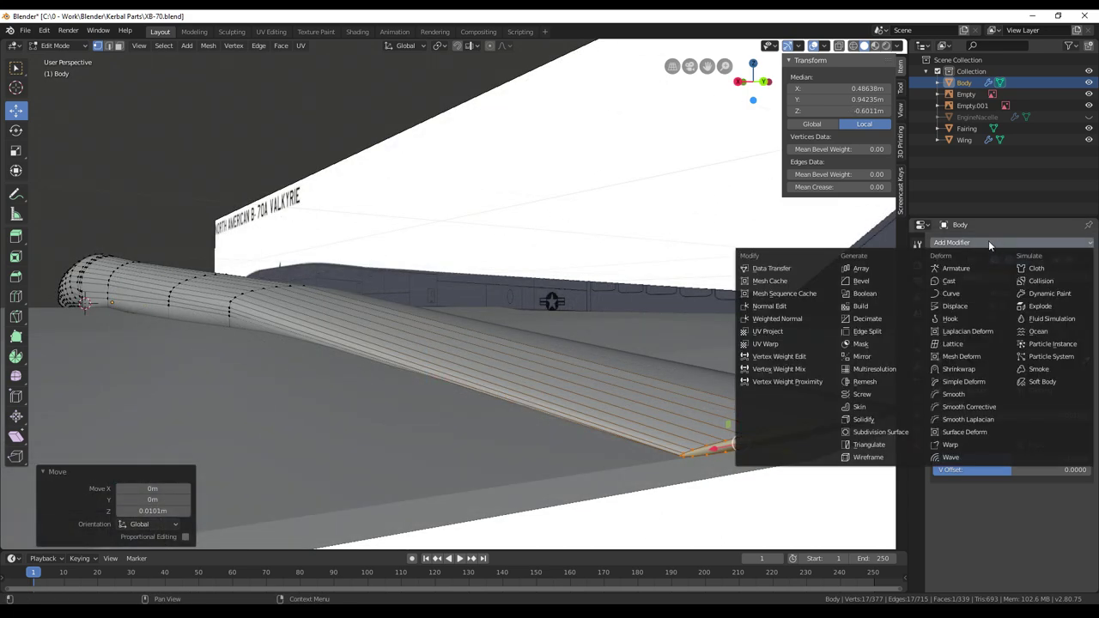
pyautogui.click(862, 333)
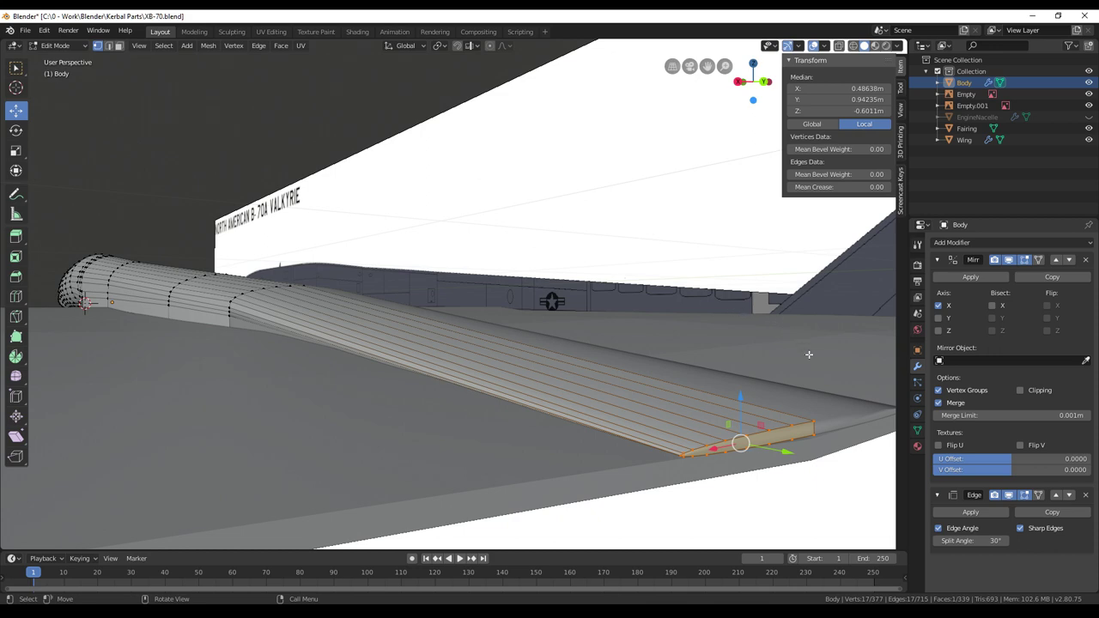
# Nudge the rear end face forward and down onto the wing, to local Y 0.94121 m and Z -0.62236 m
pyautogui.moveTo(745, 402); pyautogui.dragTo(742, 401)
pyautogui.moveTo(742, 401); pyautogui.dragTo(805, 431, button='middle')
pyautogui.scroll(-3, 792, 421)
pyautogui.moveTo(753, 423); pyautogui.dragTo(752, 424)
pyautogui.moveTo(706, 377); pyautogui.dragTo(707, 377)
pyautogui.moveTo(707, 377)
pyautogui.mouseDown(button='middle')
pyautogui.moveTo(723, 380)
pyautogui.moveTo(715, 357)
pyautogui.mouseUp(button='middle')
pyautogui.scroll(4, 723, 381)
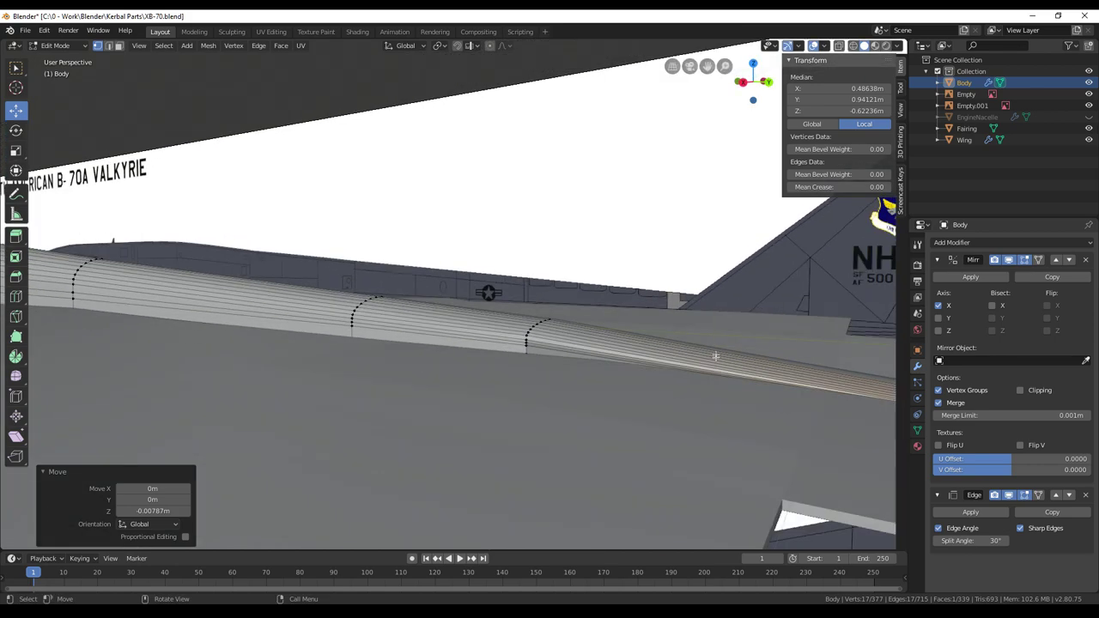
# Add one centred loop cut around the fuselage between its last cross-section and the rear end
pyautogui.moveTo(734, 303); pyautogui.dragTo(661, 307, button='middle')
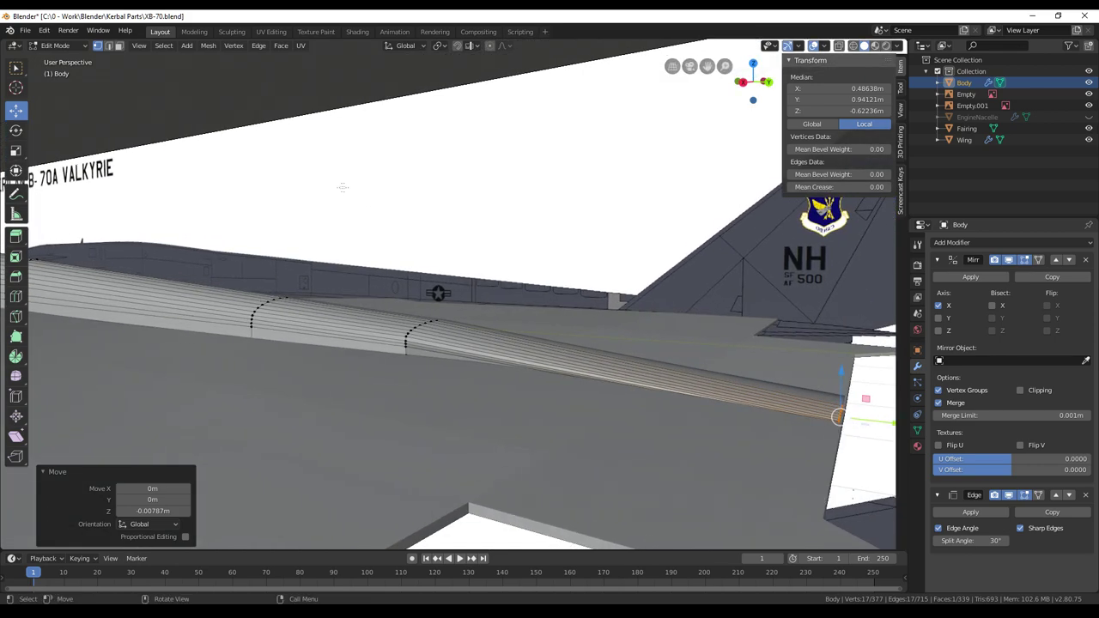
pyautogui.click(16, 293)
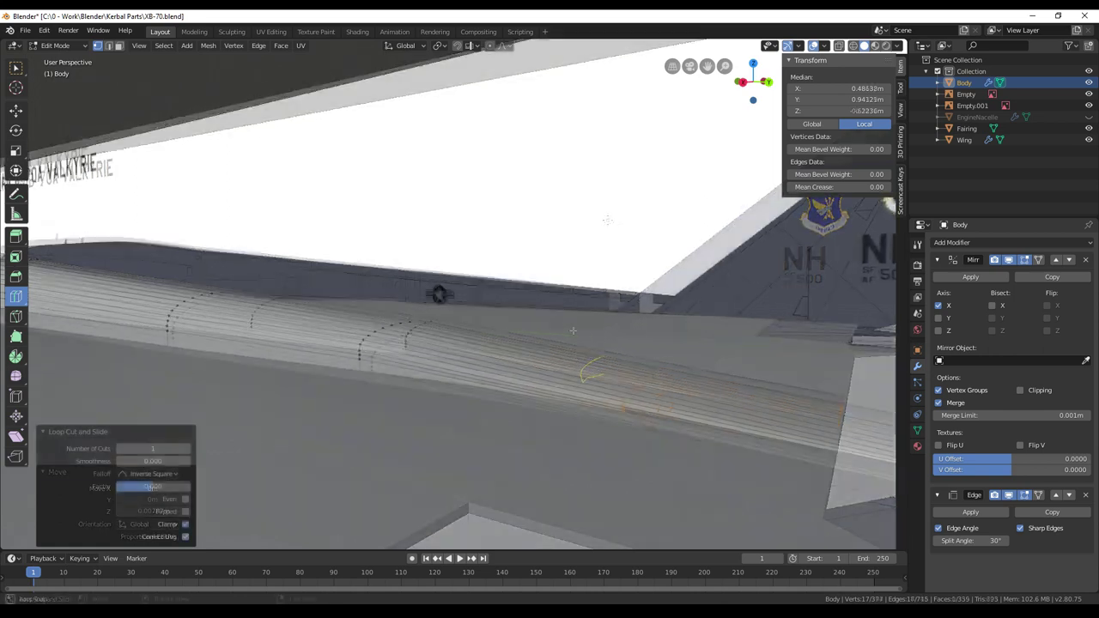
pyautogui.moveTo(611, 249); pyautogui.dragTo(606, 218, button='middle')
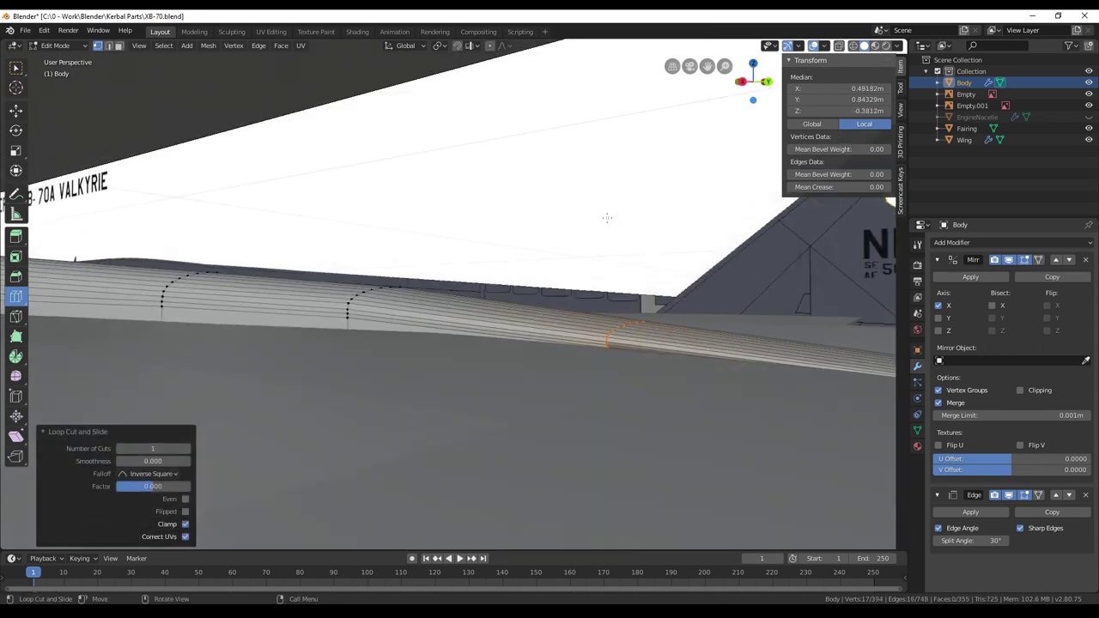
# Align the three lower side vertices of the new loop by scaling them to 0 along X
pyautogui.scroll(3, 607, 218)
pyautogui.hotkey('alt', 'a')
pyautogui.press('c')
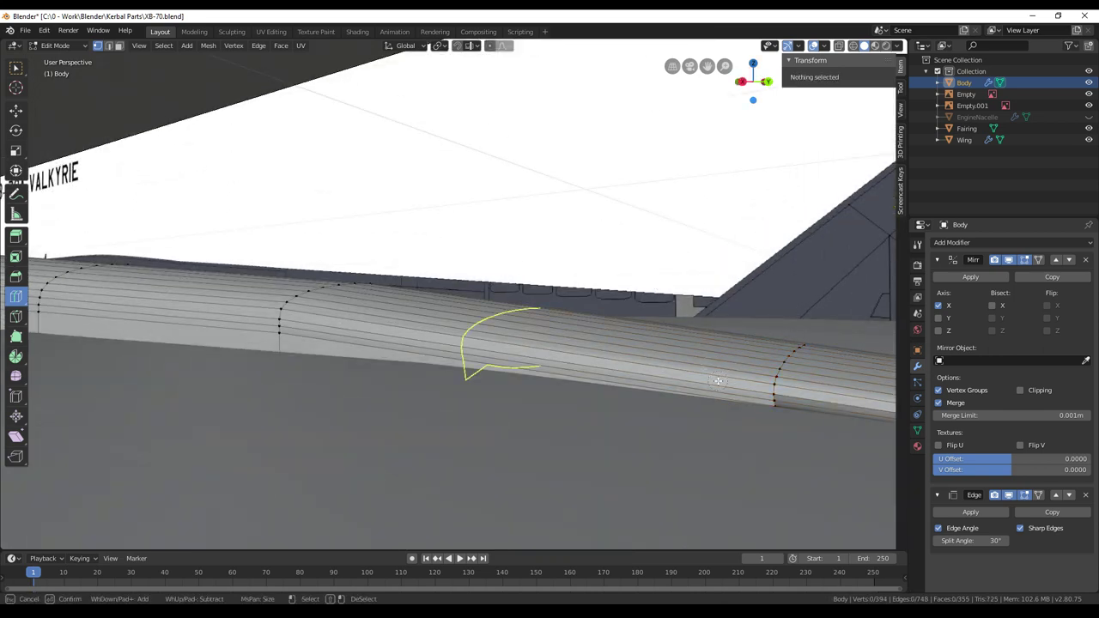
pyautogui.click(778, 401)
pyautogui.rightClick(777, 400)
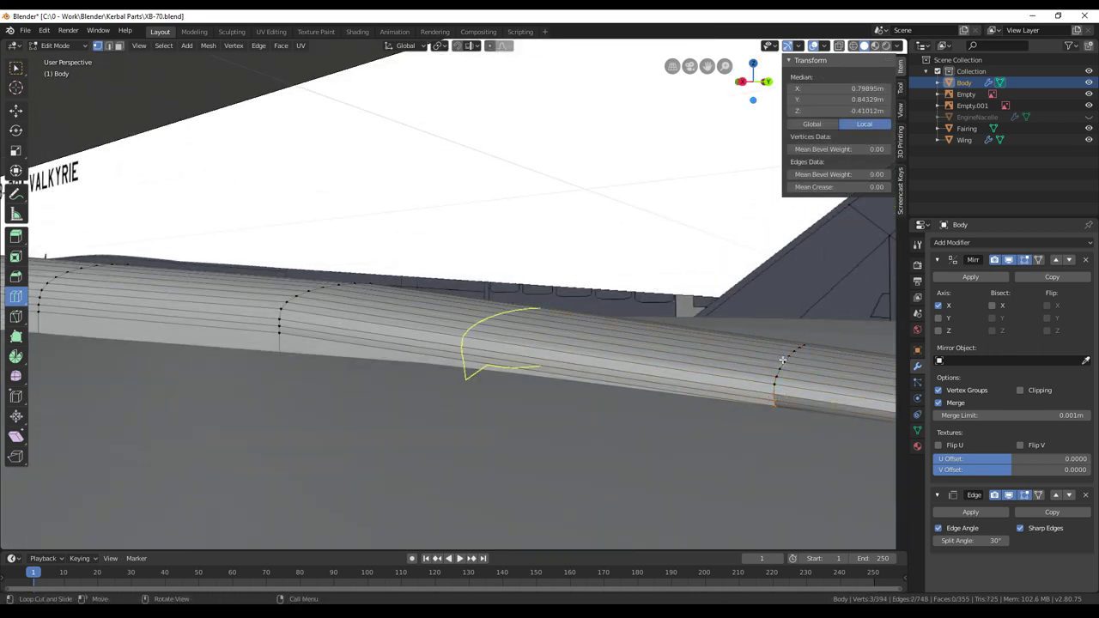
pyautogui.press('s')
pyautogui.press('x')
pyautogui.press('0')
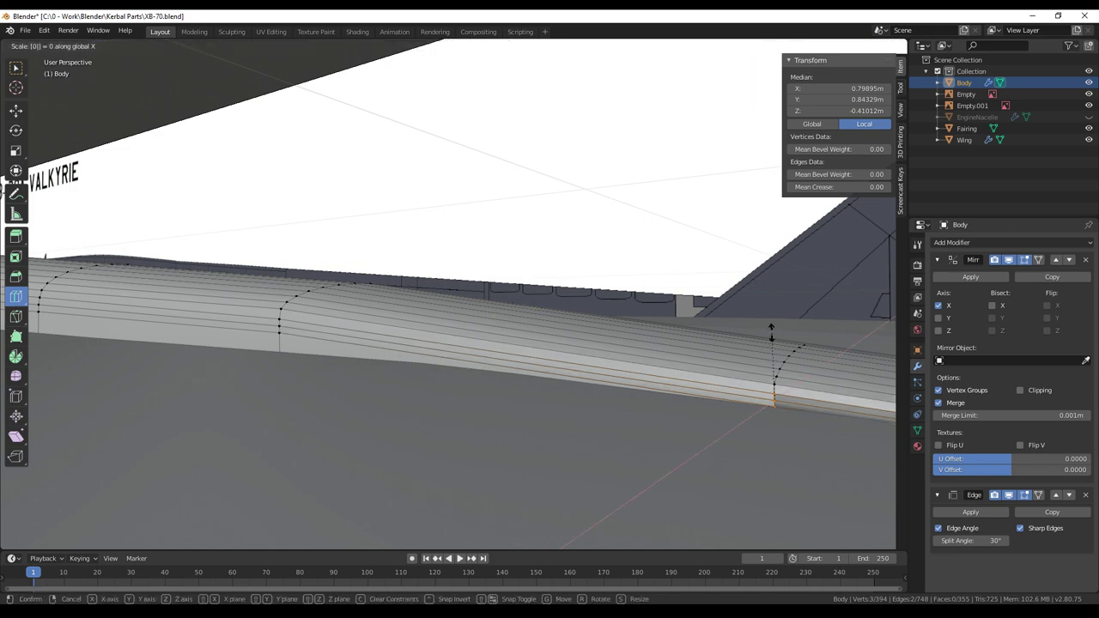
pyautogui.press('Return')
pyautogui.scroll(-2, 771, 332)
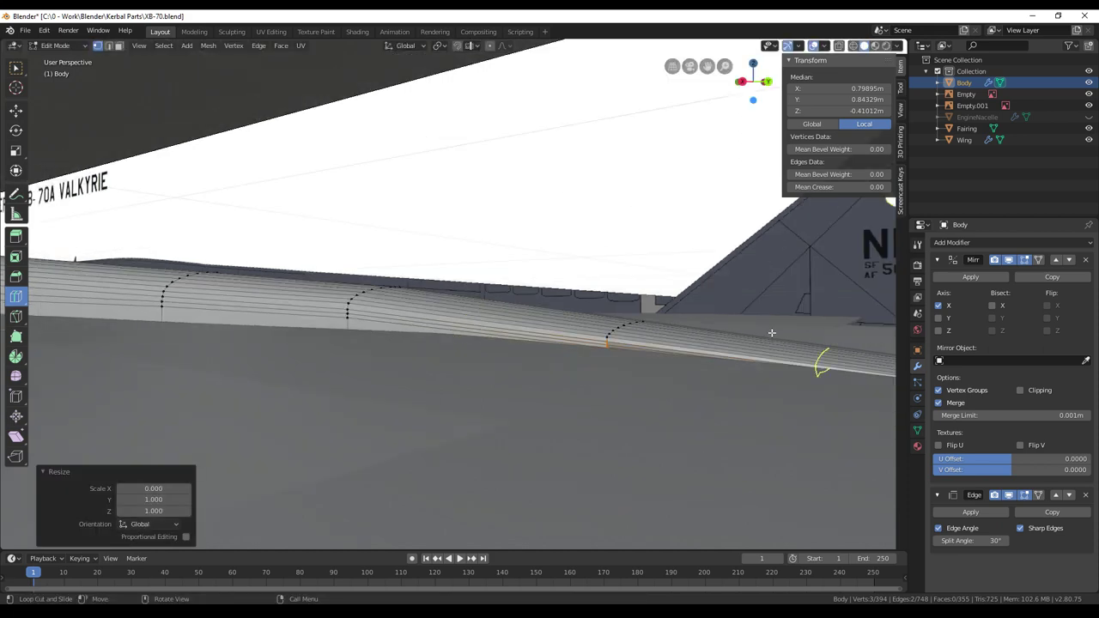
# Align the four lower side vertices of the fuselage's rear end by scaling them to 0 along X
pyautogui.scroll(2, 771, 332)
pyautogui.moveTo(767, 329); pyautogui.dragTo(631, 310, button='middle')
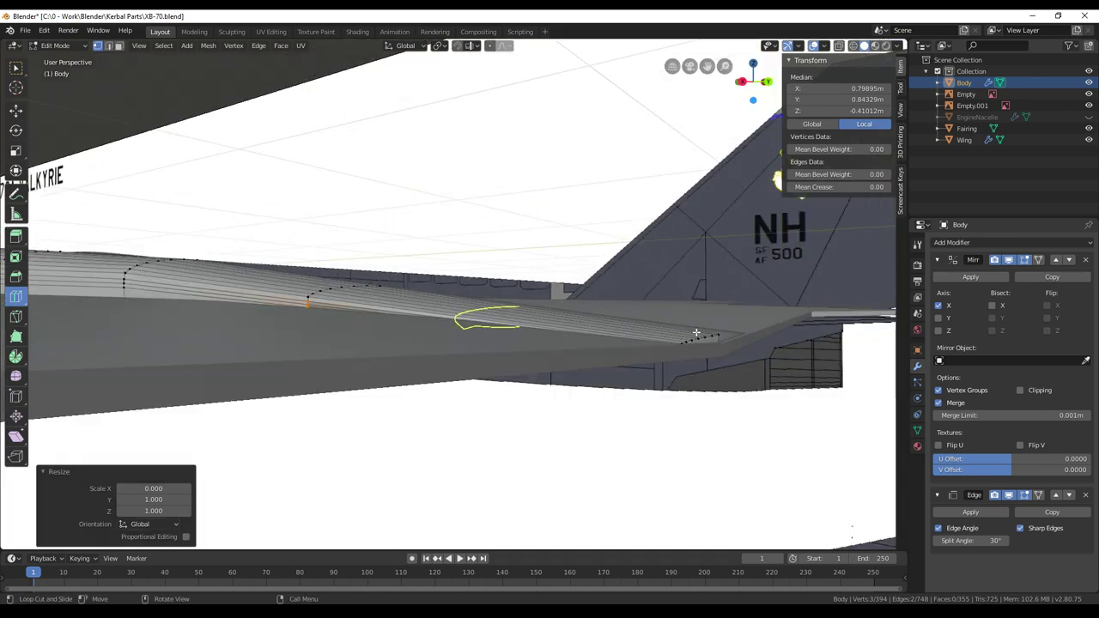
pyautogui.press('z')
pyautogui.press('4')
pyautogui.moveTo(730, 341); pyautogui.dragTo(774, 411, button='middle')
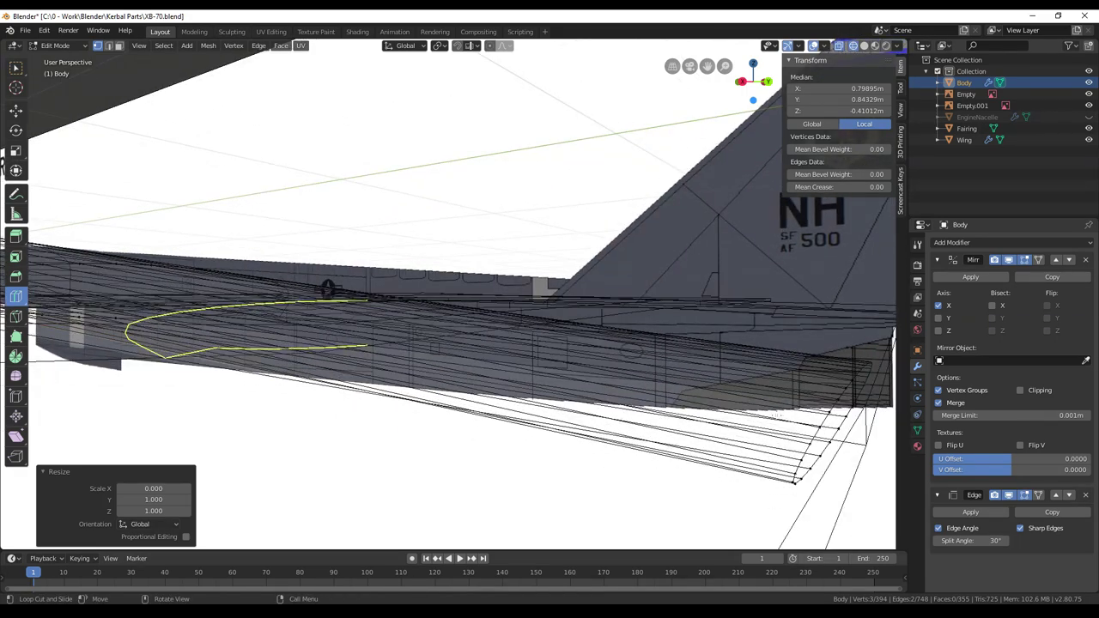
pyautogui.hotkey('alt', 'a')
pyautogui.keyDown('alt'); pyautogui.click(257, 351); pyautogui.keyUp('alt')
pyautogui.press('c')
pyautogui.click(794, 479)
pyautogui.rightClick(798, 475)
pyautogui.press('s')
pyautogui.press('x')
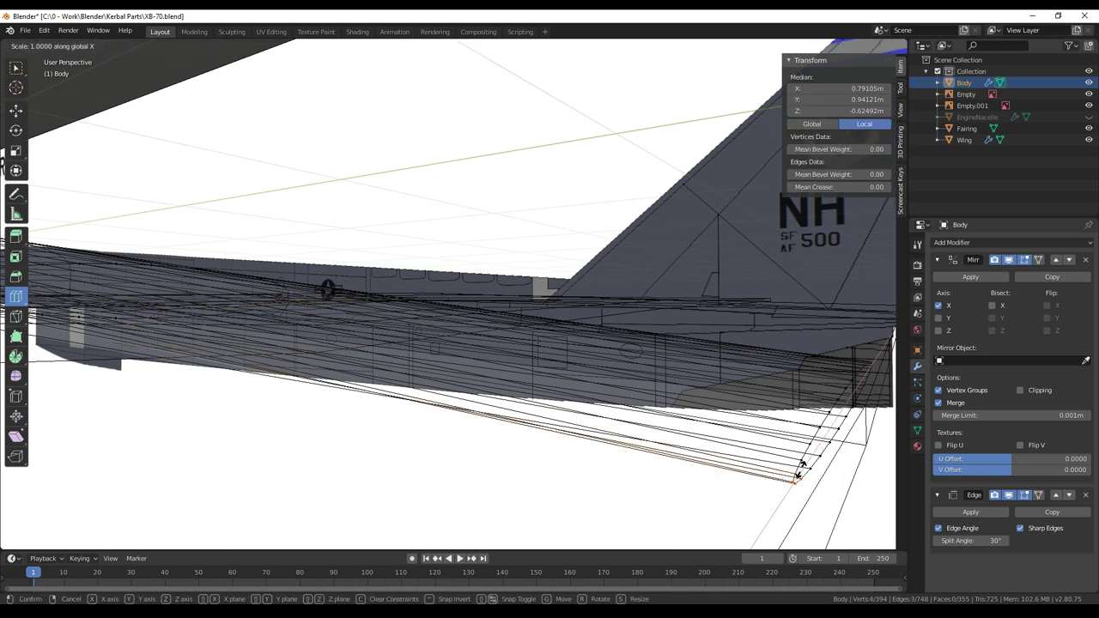
pyautogui.press('0')
pyautogui.press('Return')
pyautogui.moveTo(799, 467); pyautogui.dragTo(682, 380, button='middle')
pyautogui.press('z')
pyautogui.press('6')
pyautogui.scroll(-4, 682, 380)
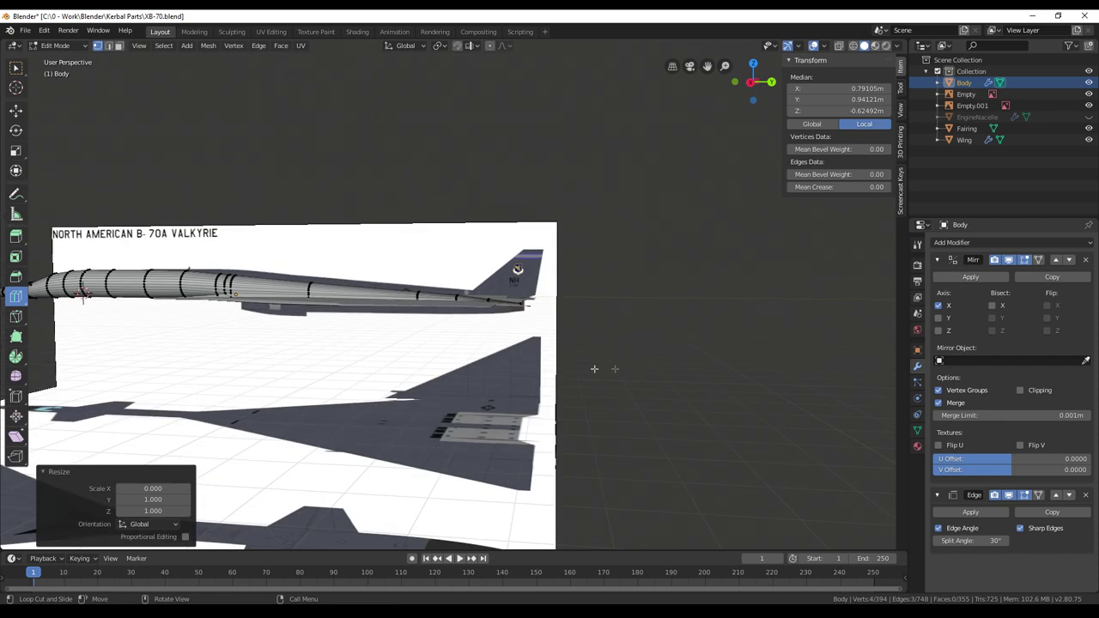
pyautogui.moveTo(440, 357); pyautogui.dragTo(557, 373, button='middle')
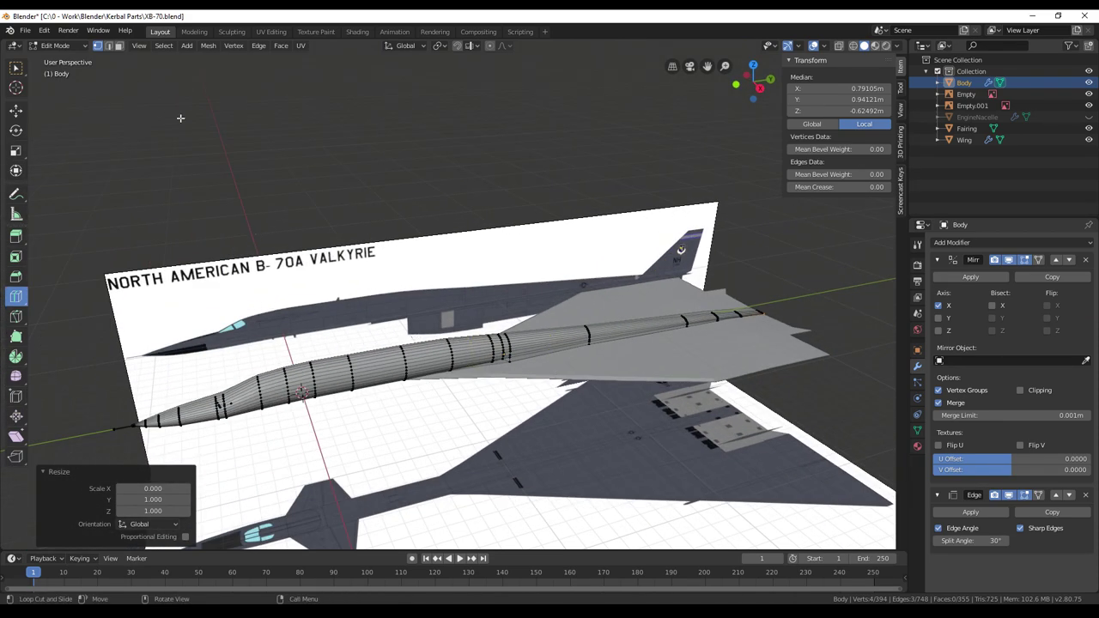
# Leave mesh editing of the body and unhide the EngineNacelle object
pyautogui.press('Tab')
pyautogui.moveTo(198, 131); pyautogui.dragTo(292, 185, button='middle')
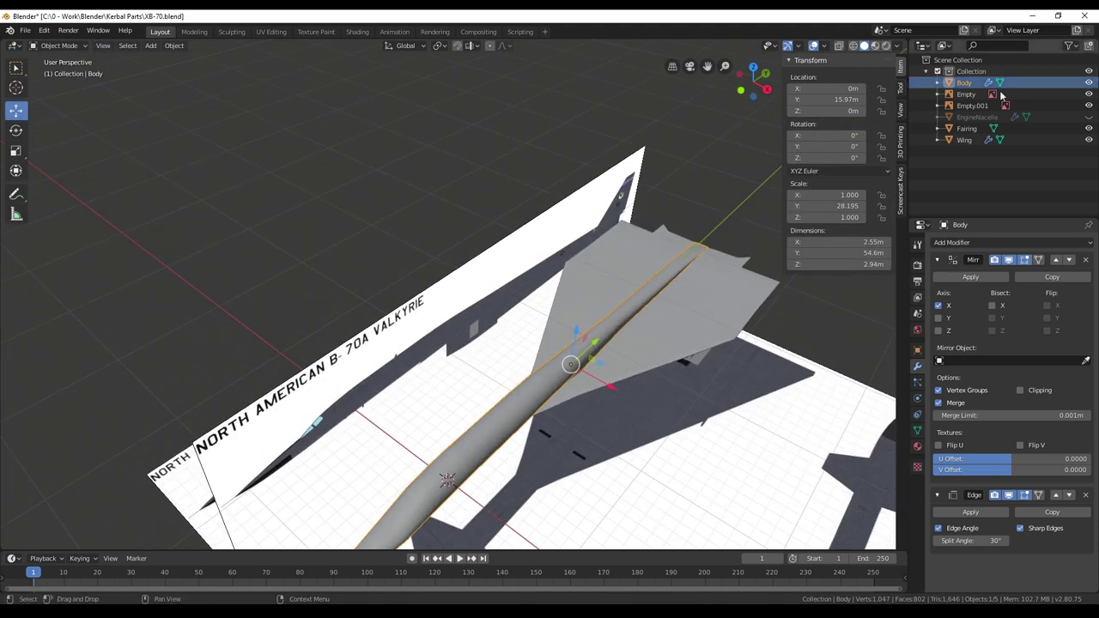
pyautogui.click(1088, 117)
pyautogui.moveTo(719, 292); pyautogui.dragTo(643, 282, button='middle')
pyautogui.moveTo(659, 323); pyautogui.dragTo(594, 257, button='middle')
pyautogui.moveTo(521, 275); pyautogui.dragTo(697, 356, button='middle')
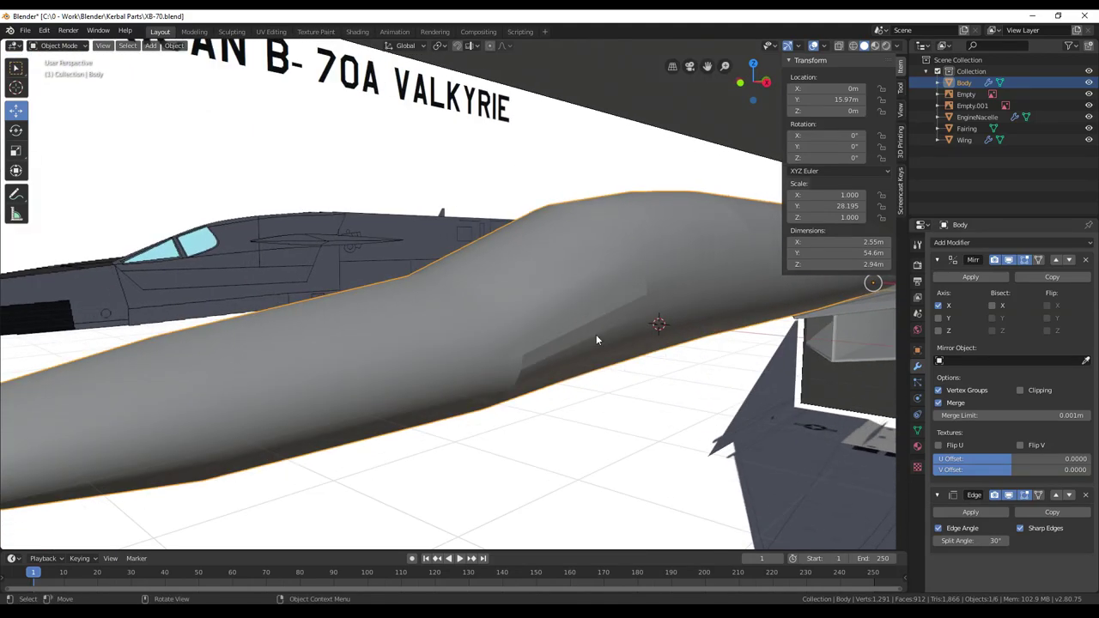
# Add separate loop cuts on the fuselage's lower side and its top, between the two cross-sections spanning the canopy slope
pyautogui.press('Tab')
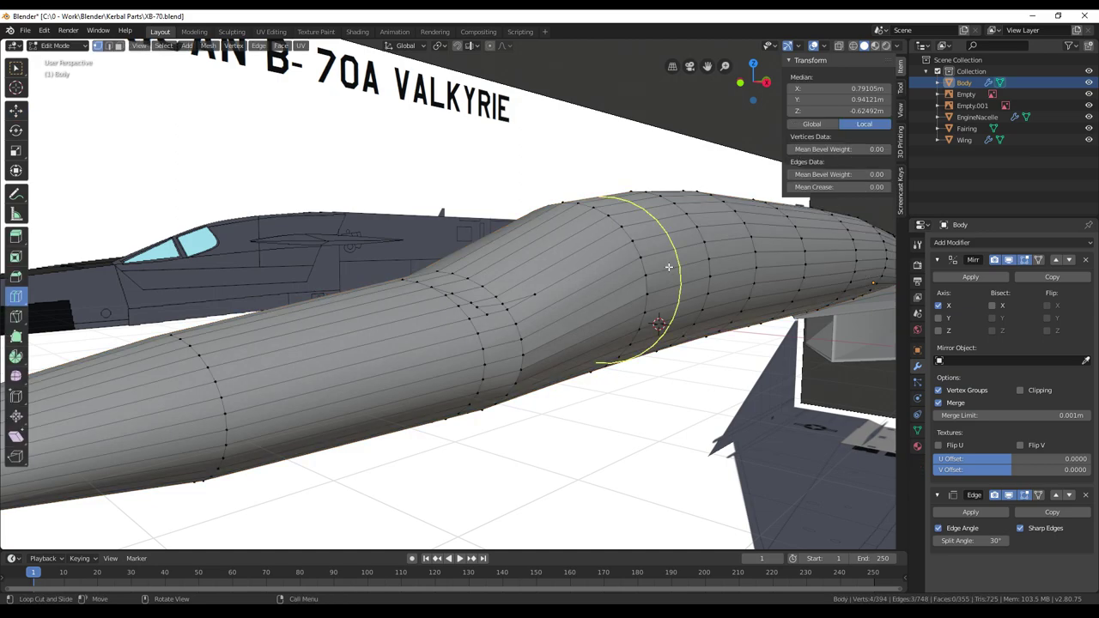
pyautogui.scroll(1, 666, 270)
pyautogui.scroll(-1, 656, 270)
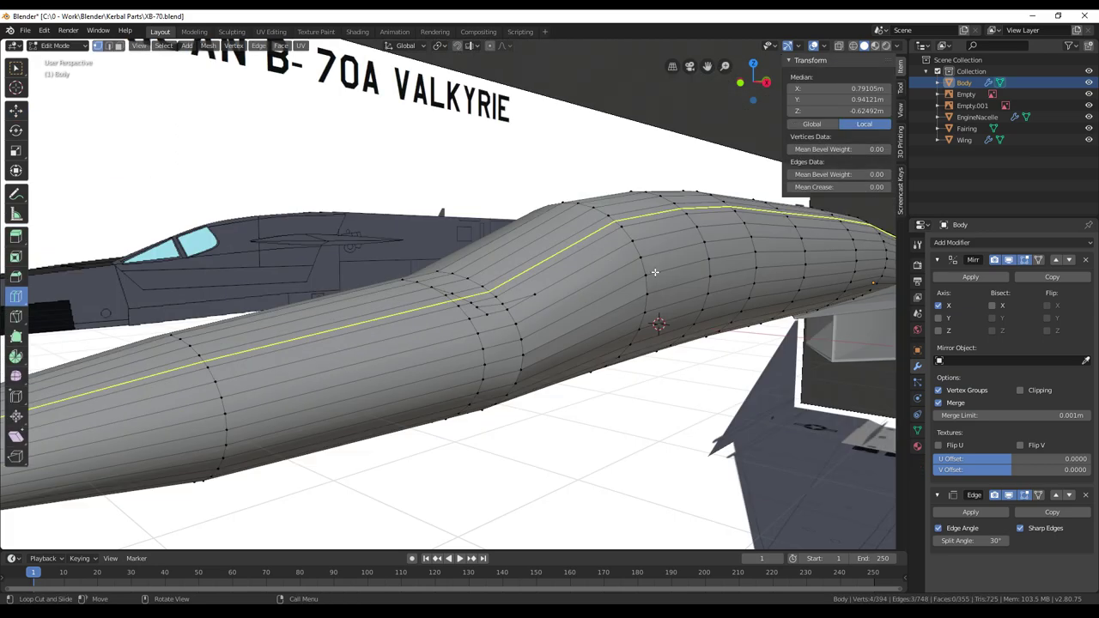
pyautogui.keyDown('shift'); pyautogui.moveTo(650, 273); pyautogui.dragTo(601, 277, button='middle'); pyautogui.keyUp('shift')
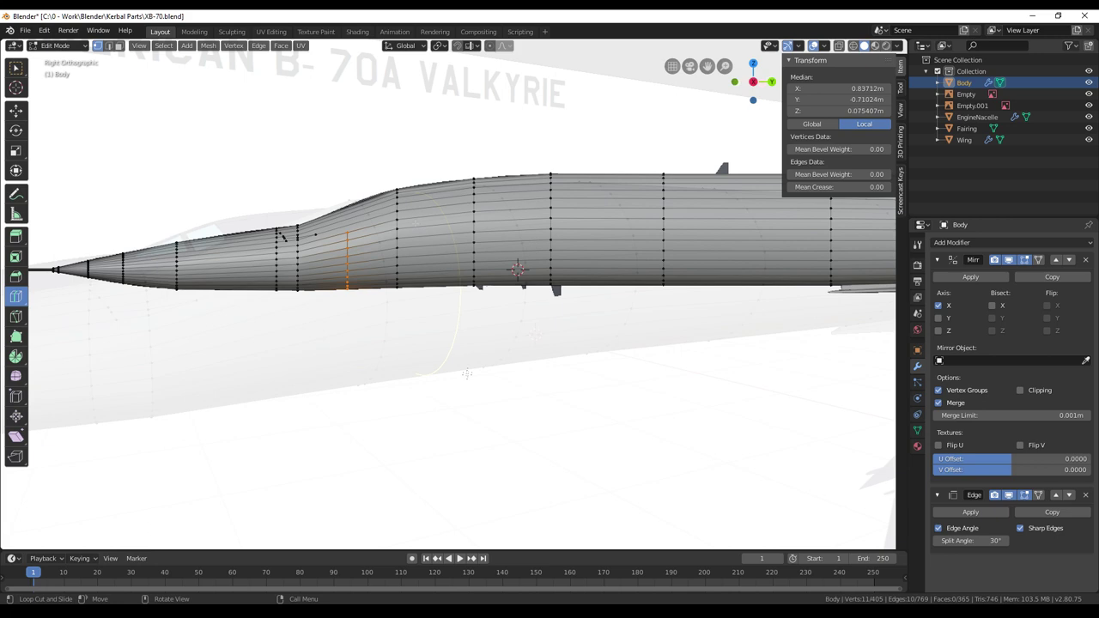
pyautogui.scroll(4, 463, 352)
pyautogui.keyDown('shift'); pyautogui.moveTo(462, 346); pyautogui.dragTo(608, 386, button='middle'); pyautogui.keyUp('shift')
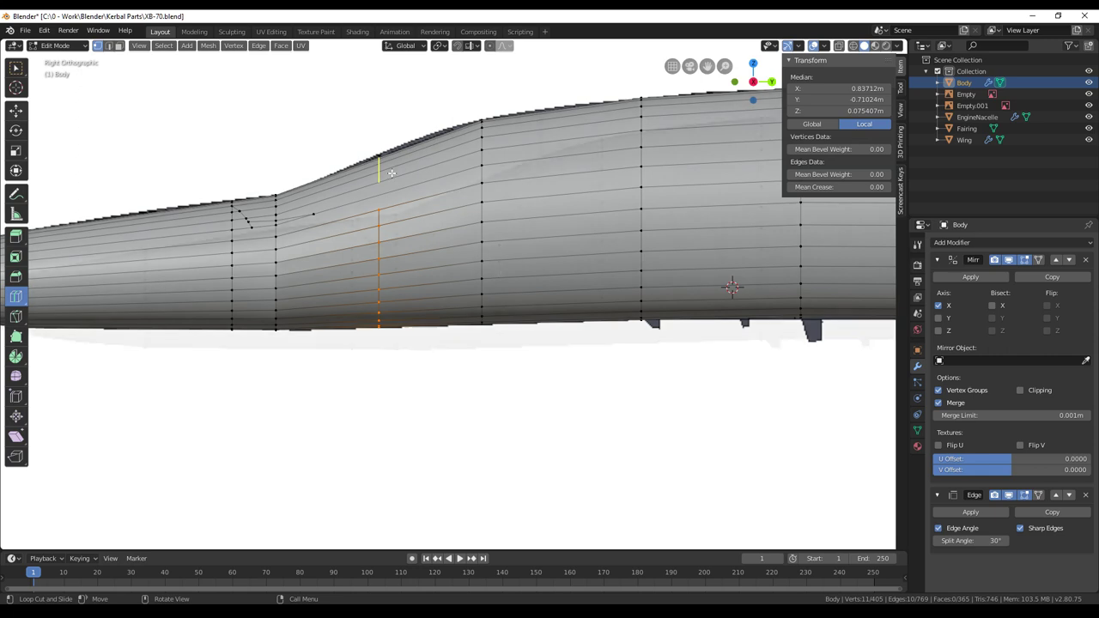
pyautogui.moveTo(501, 275); pyautogui.dragTo(501, 275, button='middle')
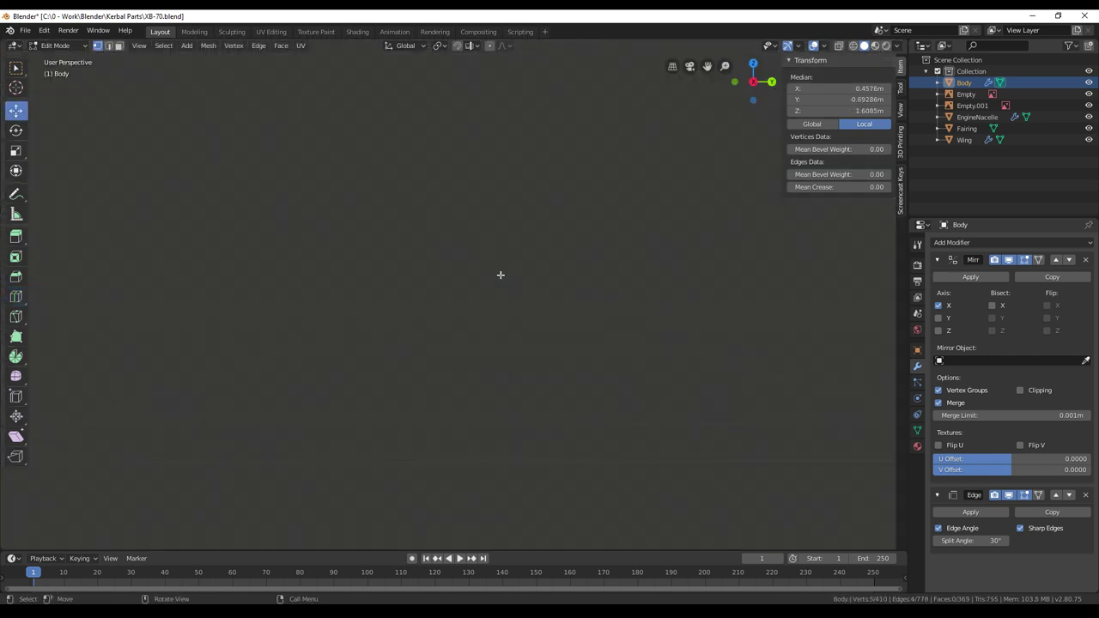
pyautogui.scroll(-5, 469, 330)
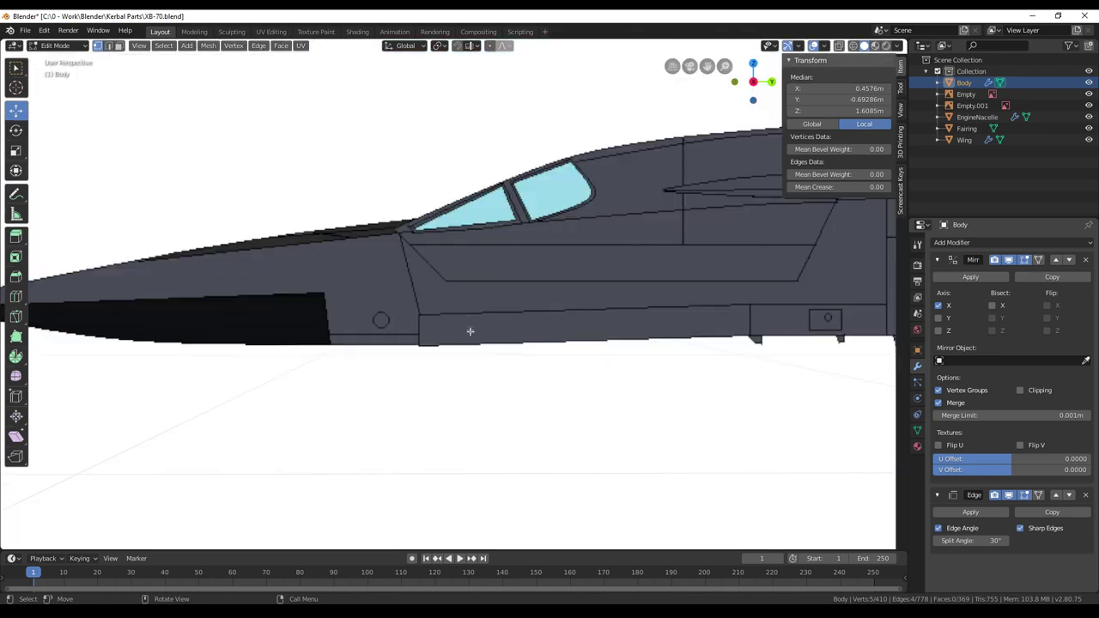
pyautogui.moveTo(471, 331); pyautogui.dragTo(502, 350, button='middle')
pyautogui.keyDown('shift'); pyautogui.moveTo(595, 309); pyautogui.dragTo(331, 241, button='middle'); pyautogui.keyUp('shift')
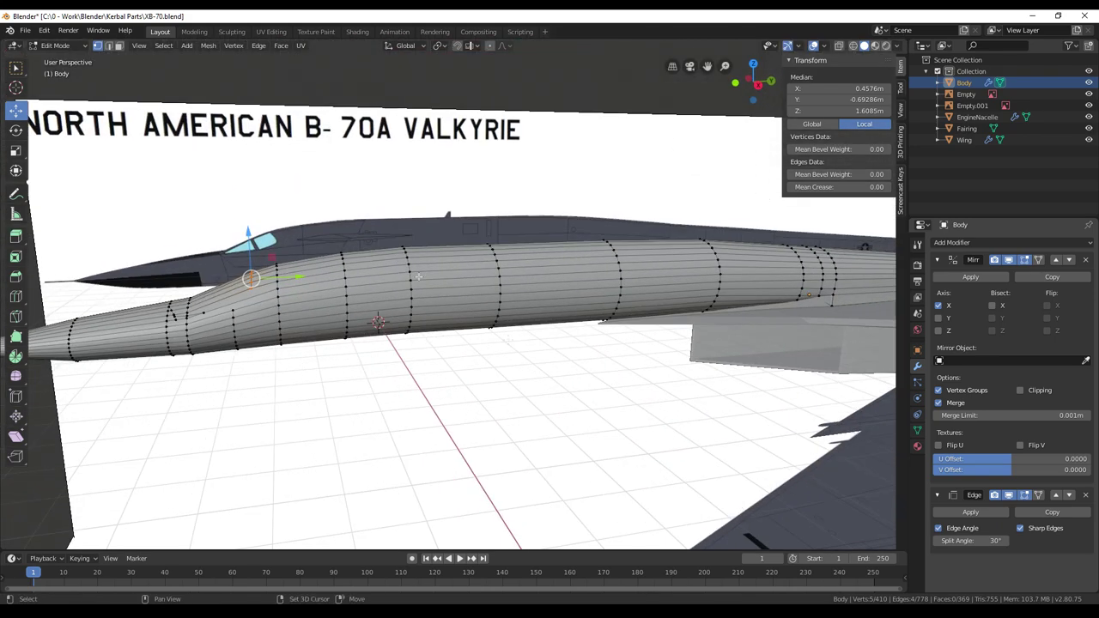
# Set the split angle of the body's Edge Split modifier to 80° and return to Object Mode
pyautogui.click(992, 541)
pyautogui.write('80')
pyautogui.press('Return')
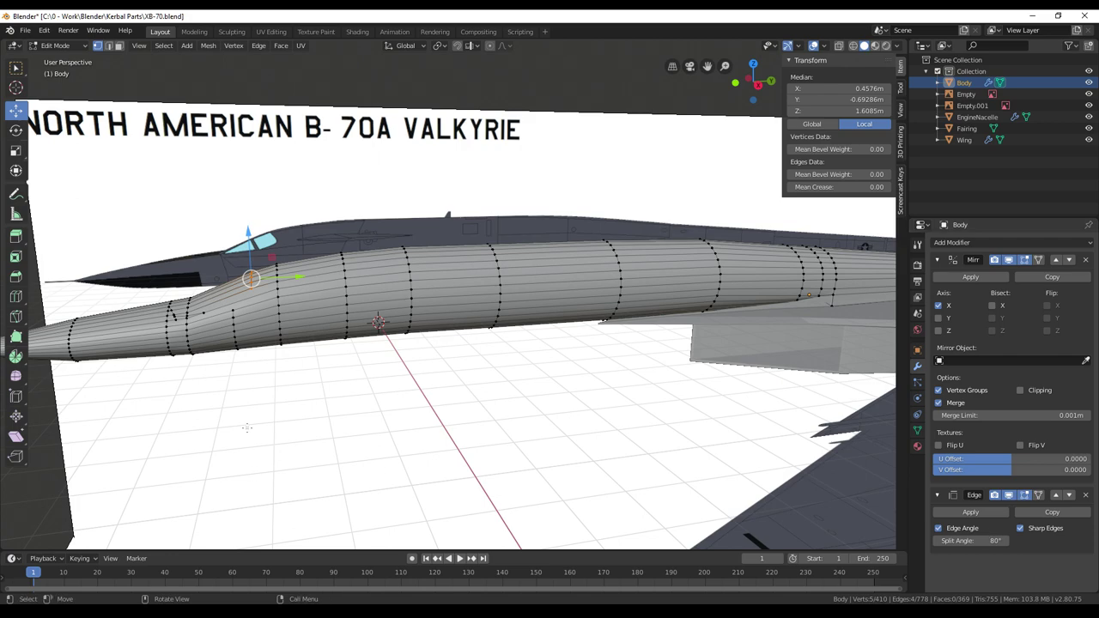
pyautogui.press('Tab')
pyautogui.scroll(6, 292, 407)
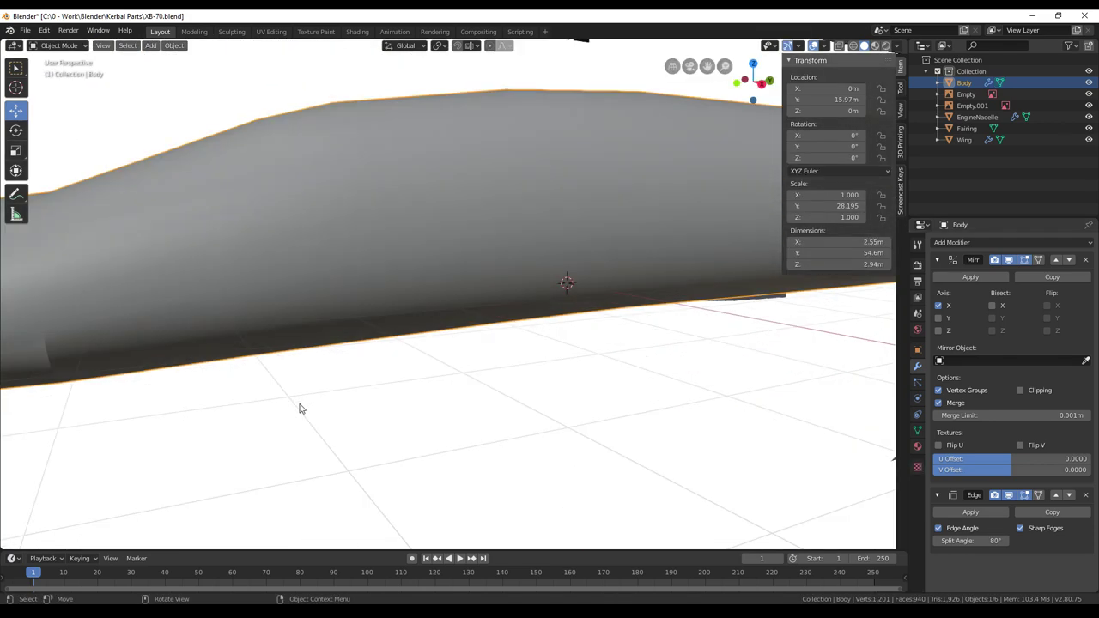
pyautogui.moveTo(300, 409); pyautogui.dragTo(309, 409, button='middle')
# Try larger Edge Split angles, including 89°, and set the split angle back to 80°
pyautogui.click(993, 542)
pyautogui.write('5')
pyautogui.press('Return')
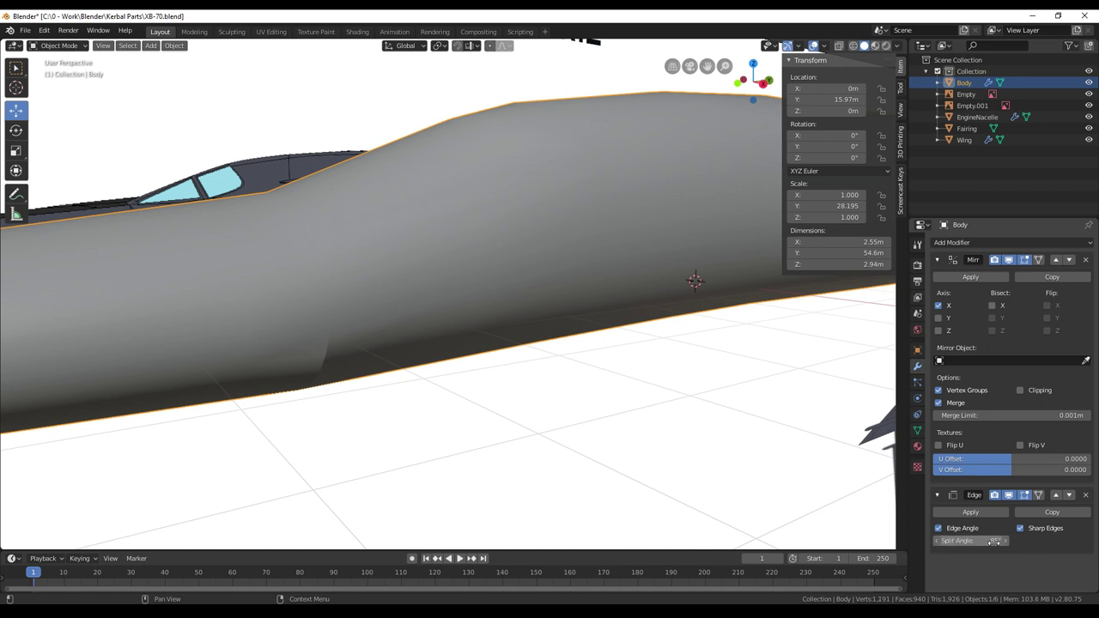
pyautogui.click(992, 540)
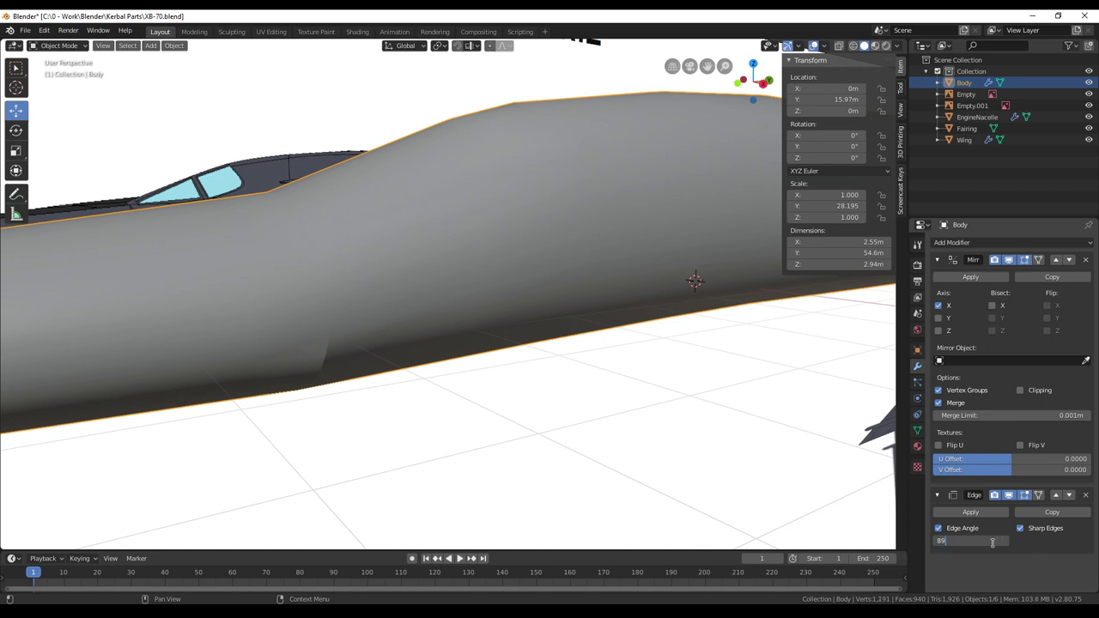
pyautogui.press('Return')
pyautogui.click(993, 541)
pyautogui.press('Return')
# Hide every object except the body and inspect the fuselage's underside where it meets the wing
pyautogui.moveTo(633, 512); pyautogui.dragTo(553, 501, button='middle')
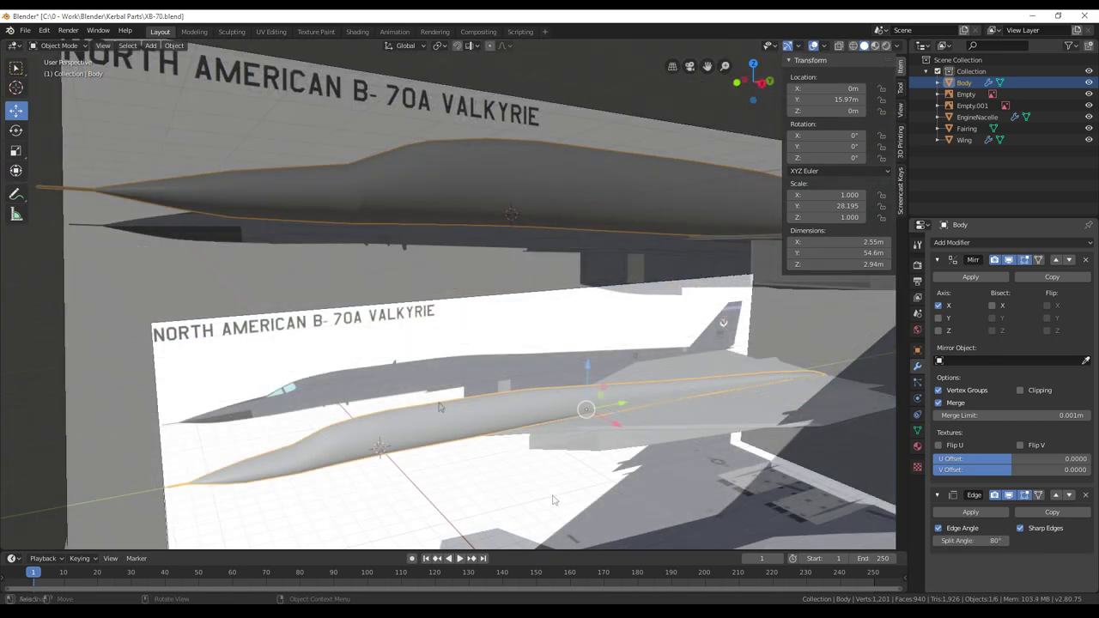
pyautogui.moveTo(438, 460); pyautogui.dragTo(454, 416, button='middle')
pyautogui.scroll(3, 313, 402)
pyautogui.moveTo(205, 440); pyautogui.dragTo(414, 424, button='middle')
pyautogui.moveTo(541, 400); pyautogui.dragTo(491, 394, button='middle')
pyautogui.moveTo(1089, 139); pyautogui.dragTo(1089, 93)
pyautogui.moveTo(691, 258); pyautogui.dragTo(550, 305, button='middle')
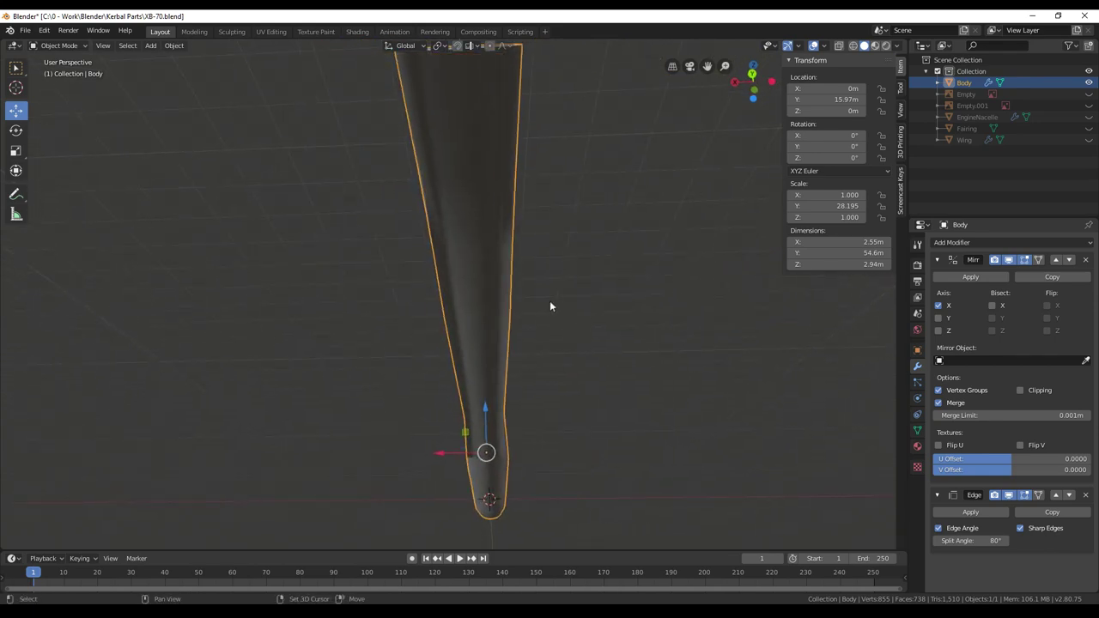
pyautogui.scroll(3, 550, 306)
pyautogui.moveTo(555, 371); pyautogui.dragTo(556, 359, button='middle')
pyautogui.scroll(4, 556, 359)
pyautogui.scroll(-4, 556, 358)
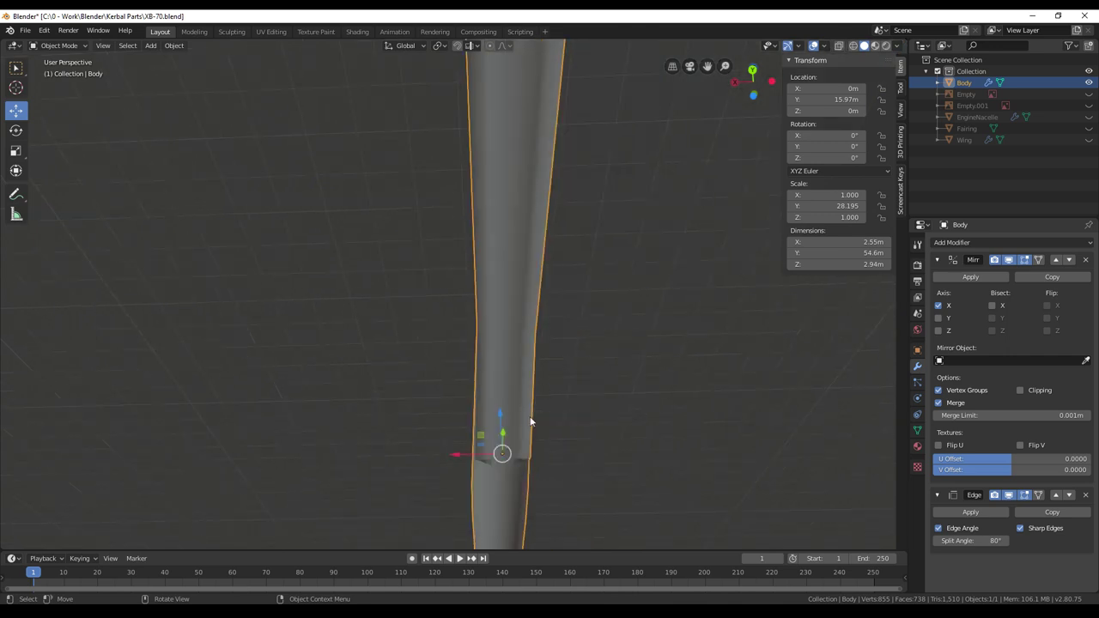
pyautogui.moveTo(530, 418); pyautogui.dragTo(530, 402, button='middle')
pyautogui.scroll(2, 531, 402)
pyautogui.scroll(-2, 531, 408)
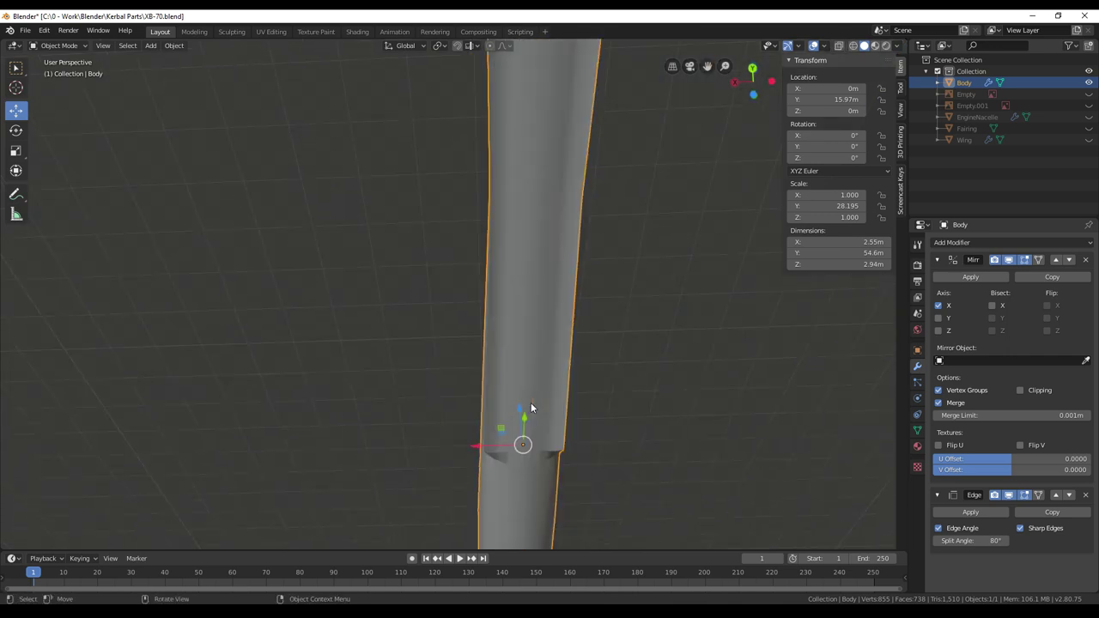
# Select the fuselage's flat underside vertices from the step back to the rear end and move them 0.12 m down along Z
pyautogui.press('Tab')
pyautogui.moveTo(579, 394); pyautogui.dragTo(576, 386, button='middle')
pyautogui.press('c')
pyautogui.moveTo(519, 374); pyautogui.dragTo(503, 374)
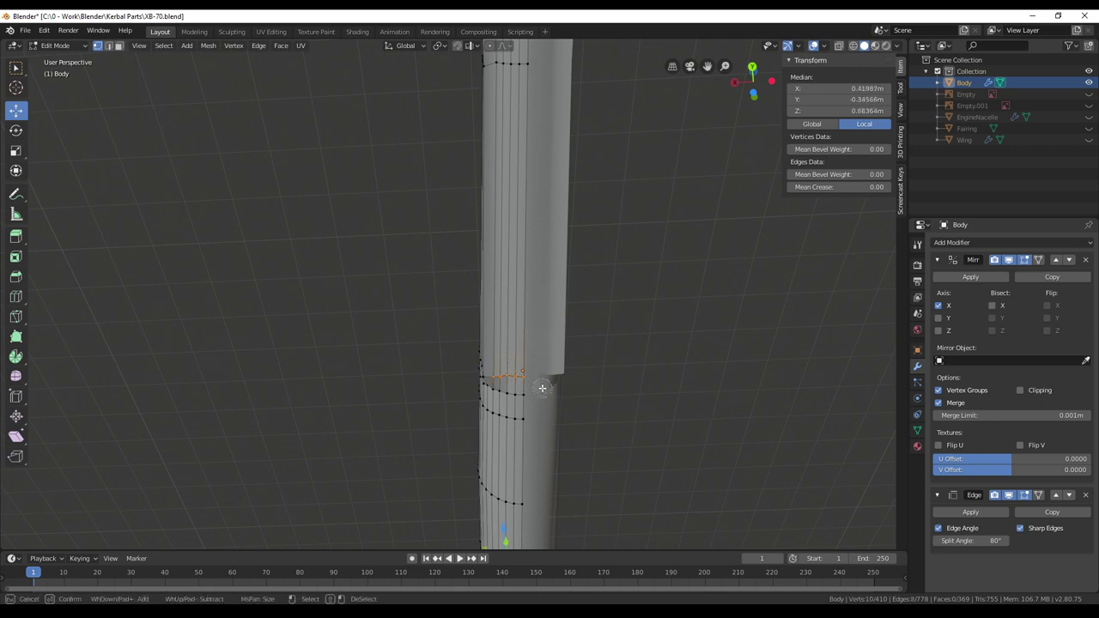
pyautogui.rightClick(560, 263)
pyautogui.keyDown('shift'); pyautogui.moveTo(567, 246); pyautogui.dragTo(563, 370, button='middle'); pyautogui.keyUp('shift')
pyautogui.press('c')
pyautogui.moveTo(526, 409); pyautogui.dragTo(497, 405)
pyautogui.press('Escape')
pyautogui.moveTo(552, 326); pyautogui.dragTo(641, 370, button='middle')
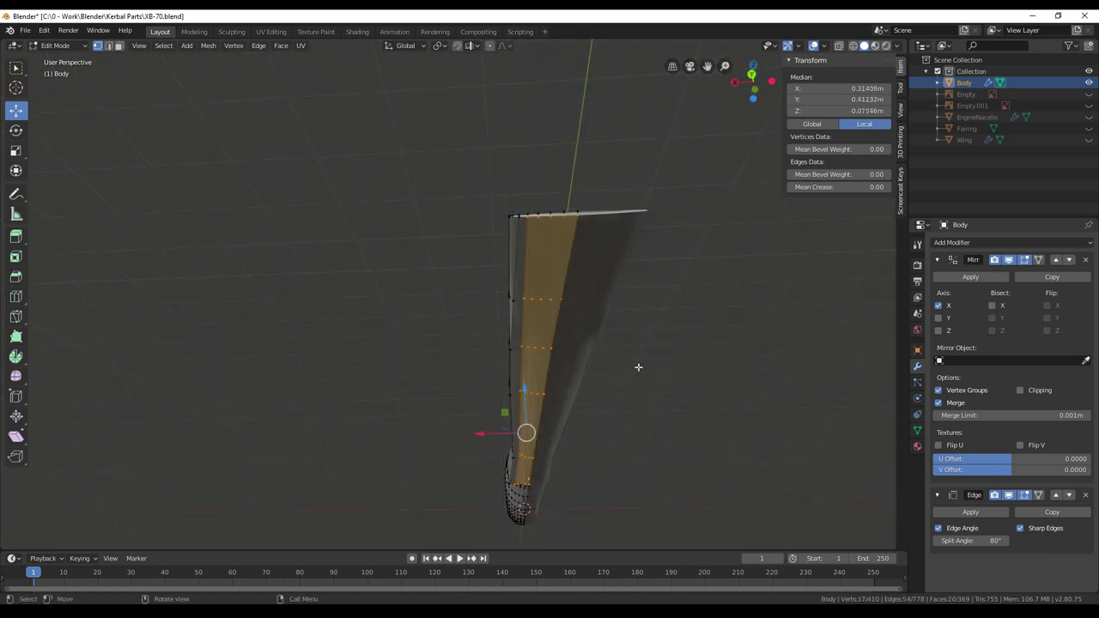
pyautogui.moveTo(602, 442); pyautogui.dragTo(614, 400, button='middle')
pyautogui.moveTo(550, 320); pyautogui.dragTo(551, 326)
pyautogui.moveTo(596, 358); pyautogui.dragTo(606, 342, button='middle')
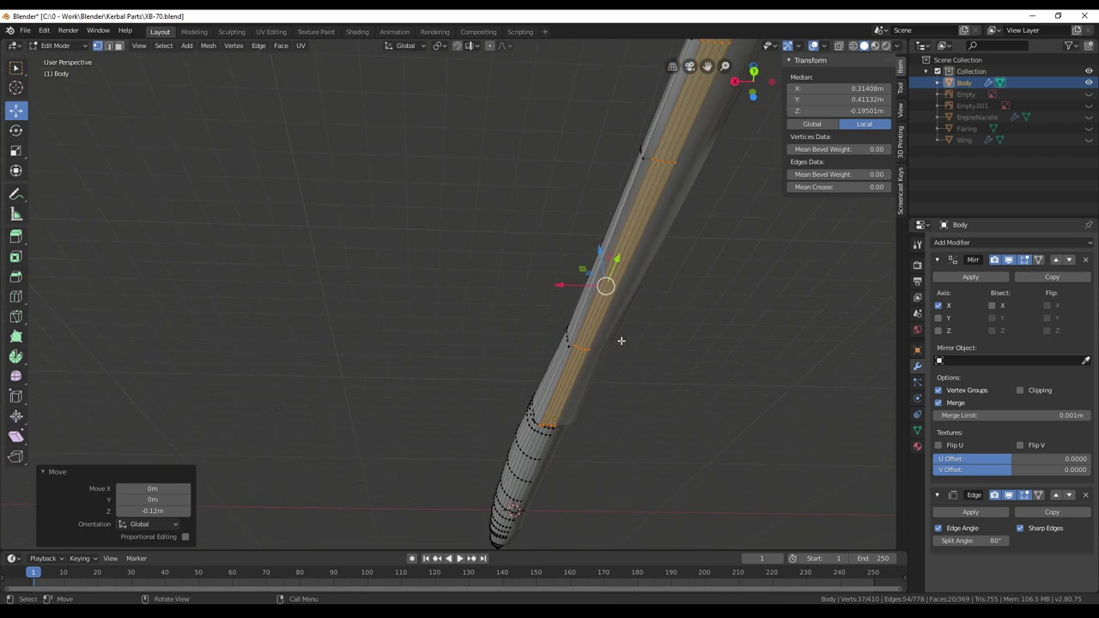
# Flatten the five underside vertices at the front edge of the lowered section by scaling them to 0 along Z
pyautogui.scroll(3, 584, 425)
pyautogui.moveTo(584, 421); pyautogui.dragTo(606, 340, button='middle')
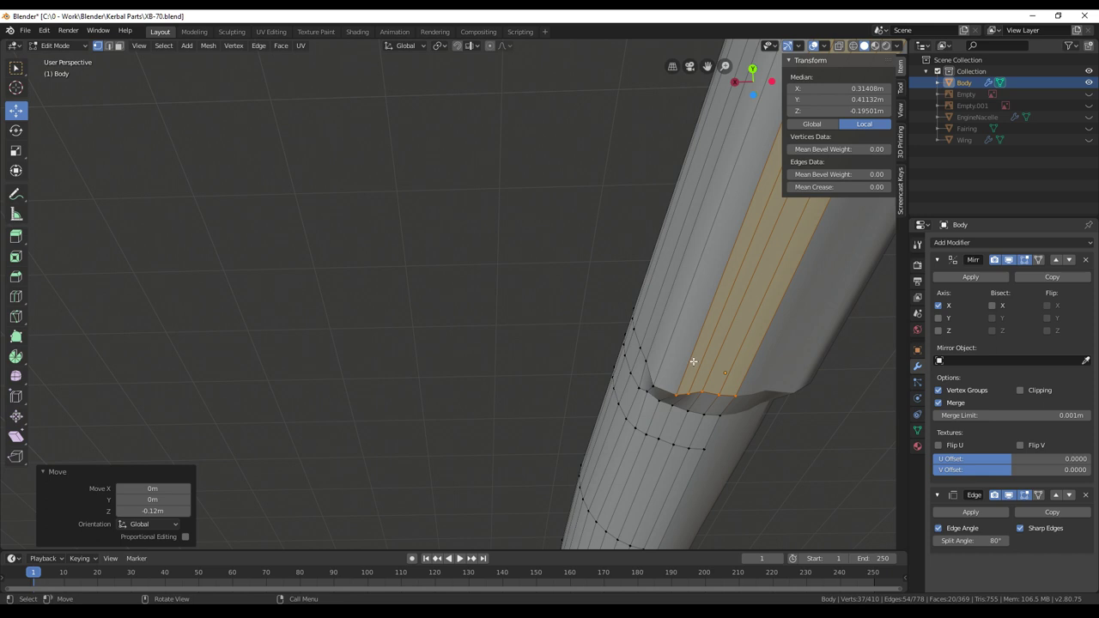
pyautogui.hotkey('alt', 'a')
pyautogui.press('c')
pyautogui.moveTo(745, 391); pyautogui.dragTo(684, 394)
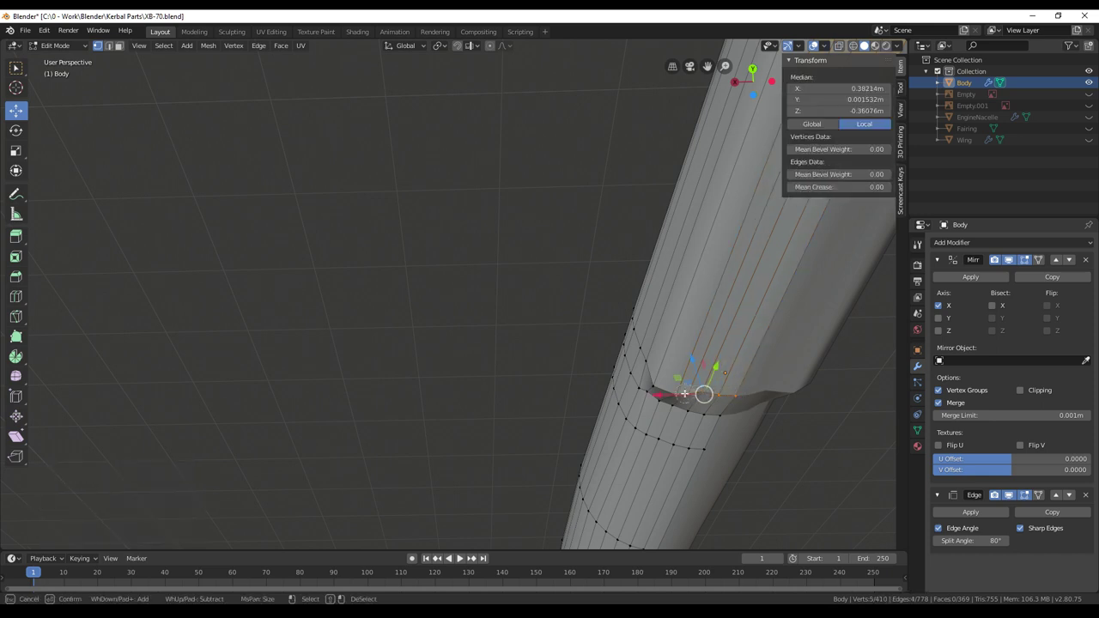
pyautogui.rightClick(774, 389)
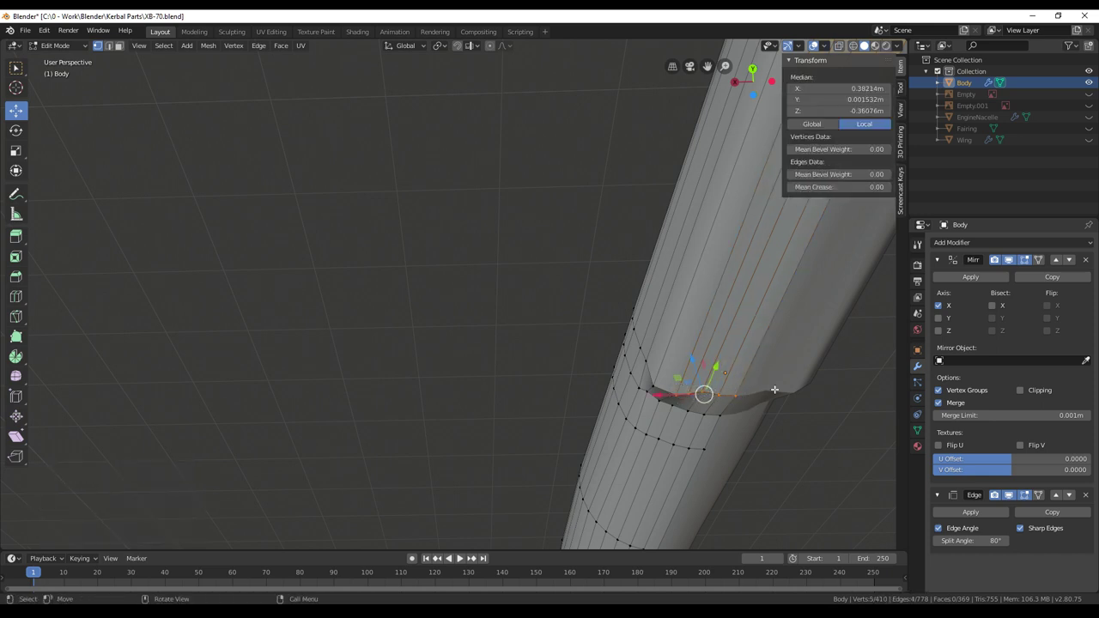
pyautogui.press('s')
pyautogui.press('z')
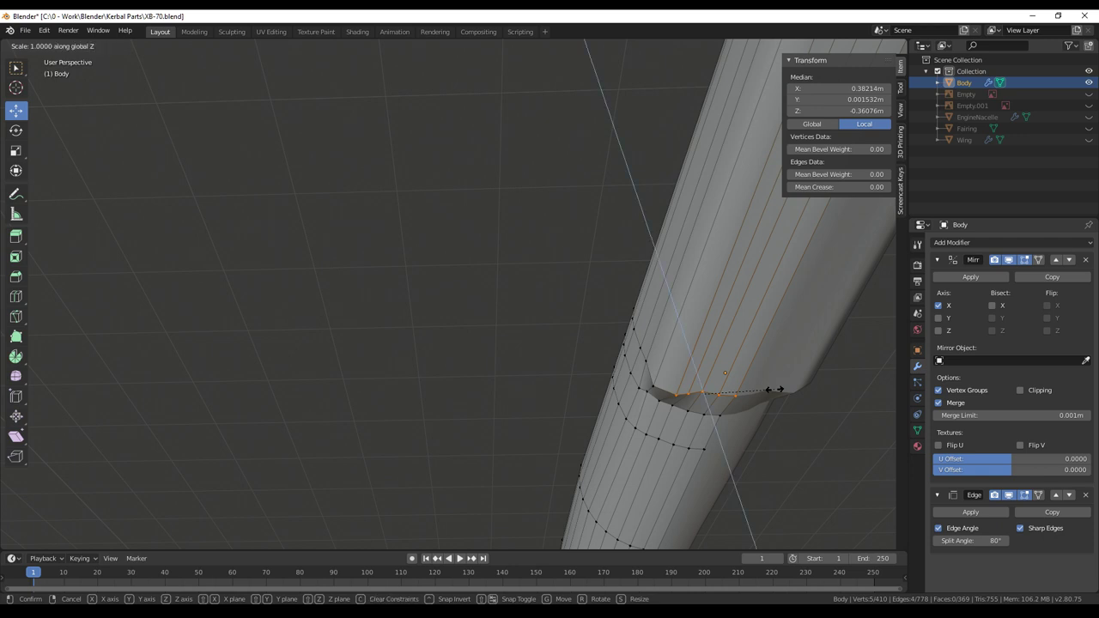
pyautogui.press('0')
pyautogui.press('Return')
# Raise the outer corner vertex beside the flattened front row slightly along Z
pyautogui.moveTo(774, 389); pyautogui.dragTo(821, 364, button='middle')
pyautogui.moveTo(779, 430); pyautogui.dragTo(748, 450, button='middle')
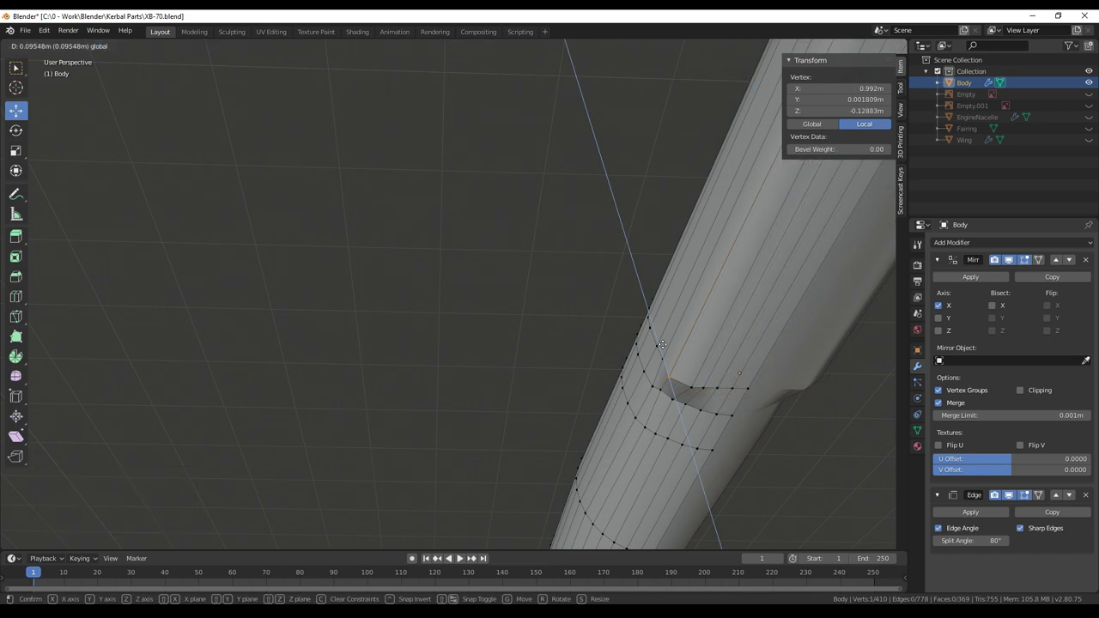
pyautogui.moveTo(664, 352); pyautogui.dragTo(664, 349)
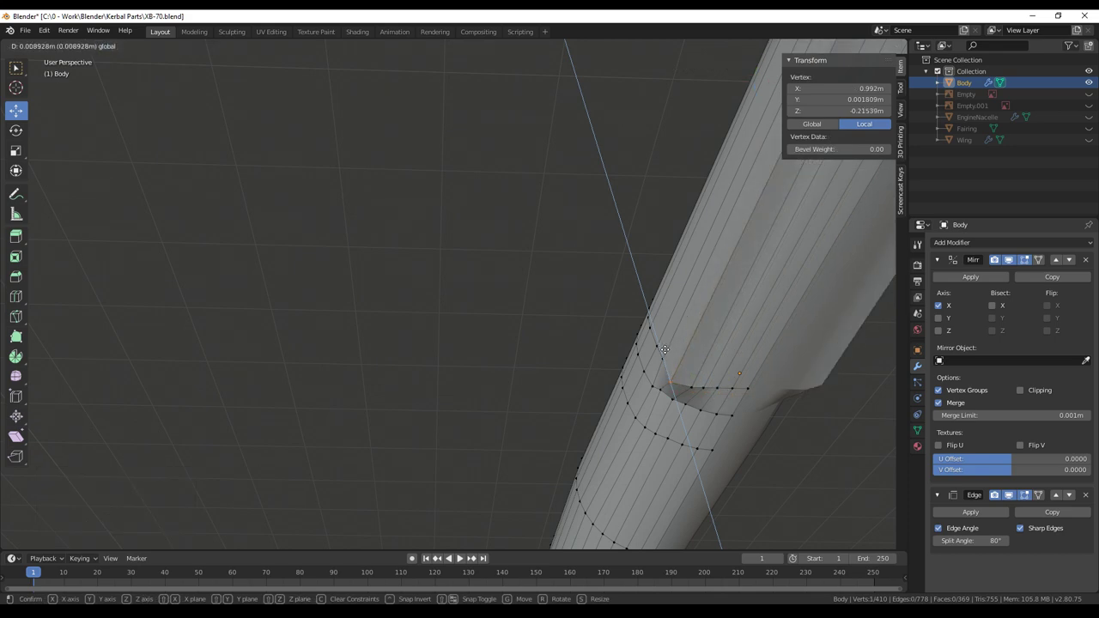
pyautogui.click(664, 349)
pyautogui.moveTo(664, 349); pyautogui.dragTo(400, 326, button='middle')
# Flatten the five underside vertices of the next cross-section behind the front row by scaling them to 0 along Z
pyautogui.hotkey('alt', 'a')
pyautogui.press('c')
pyautogui.moveTo(391, 293); pyautogui.dragTo(384, 266)
pyautogui.rightClick(375, 259)
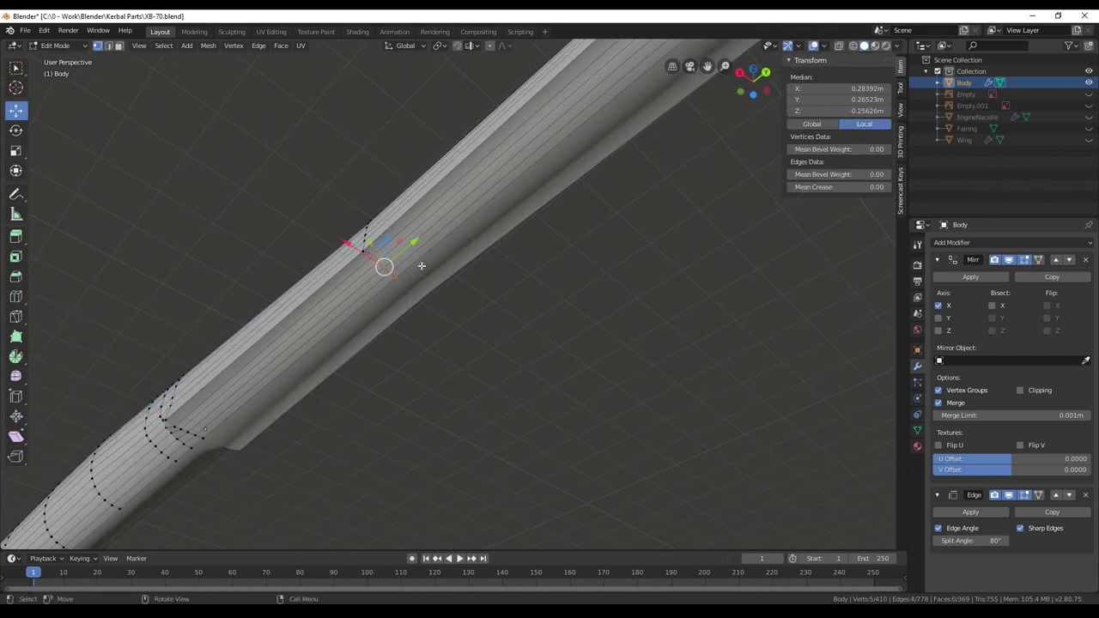
pyautogui.press('z')
pyautogui.press('Escape')
pyautogui.press('s')
pyautogui.press('z')
pyautogui.press('0')
pyautogui.press('Return')
# Flatten the five underside vertices of the following cross-section, farther aft, by scaling them to 0 along Z
pyautogui.moveTo(485, 289); pyautogui.dragTo(289, 476, button='middle')
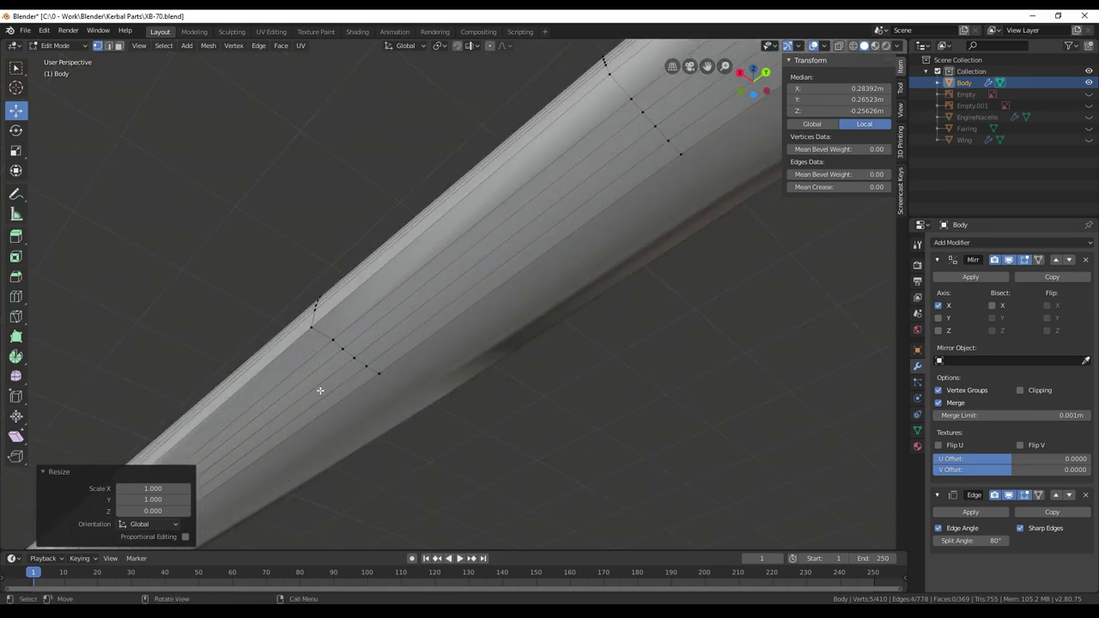
pyautogui.hotkey('alt', 'a')
pyautogui.press('c')
pyautogui.moveTo(379, 373); pyautogui.dragTo(333, 344)
pyautogui.press('Escape')
pyautogui.press('s')
pyautogui.press('z')
pyautogui.press('0')
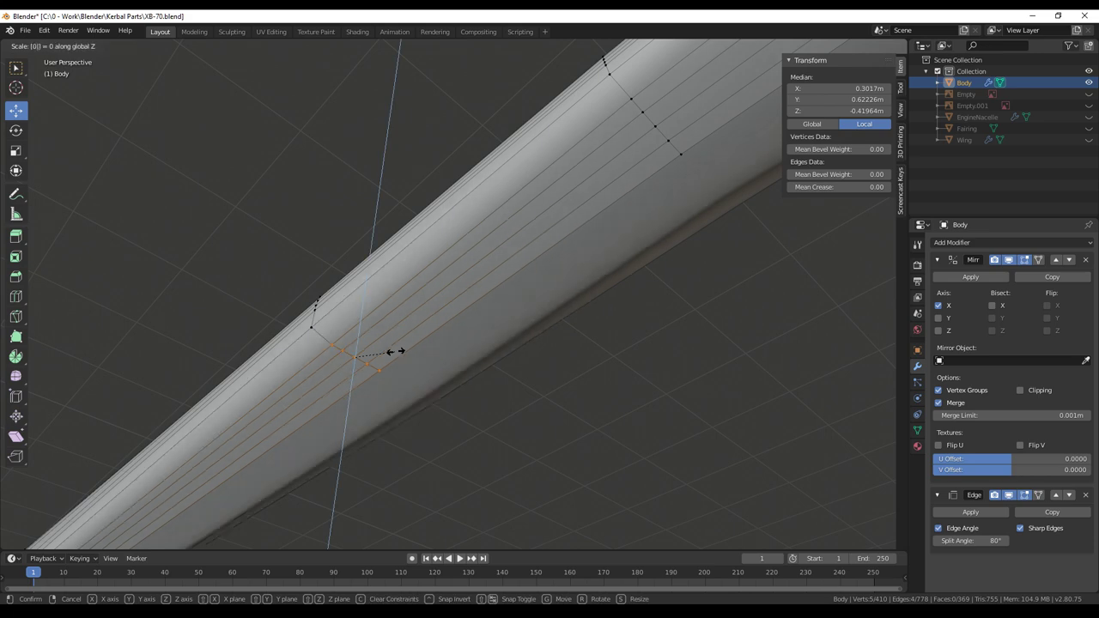
pyautogui.click(395, 352)
pyautogui.moveTo(569, 321); pyautogui.dragTo(543, 379, button='middle')
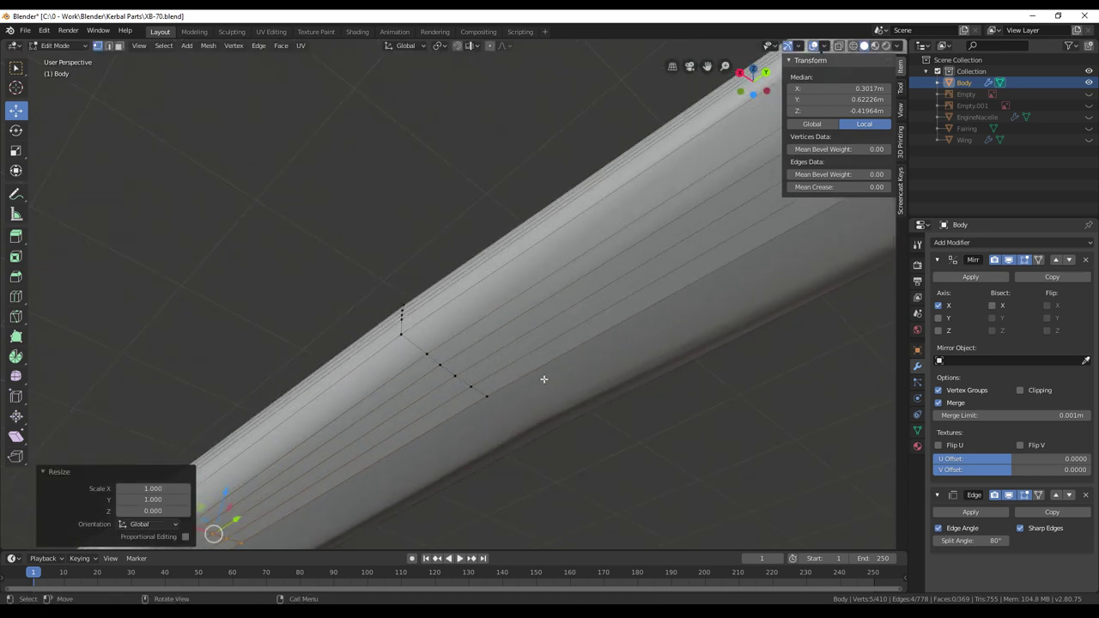
# Examine the flattened underside cross-sections along the length of the fuselage
pyautogui.hotkey('alt', 'a')
pyautogui.press('c')
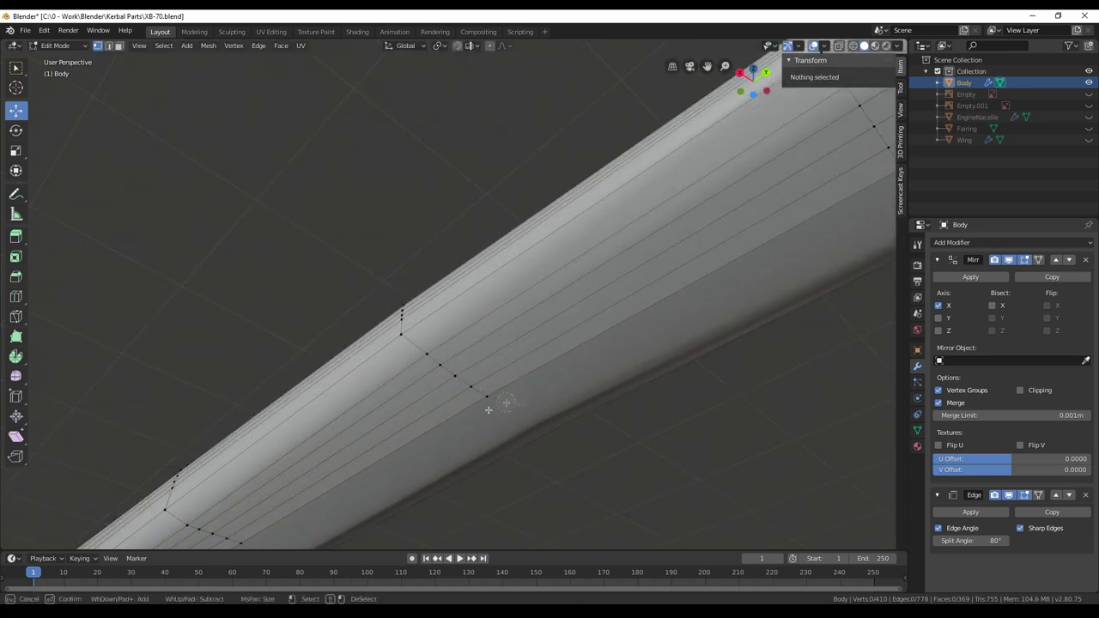
pyautogui.press('Escape')
pyautogui.moveTo(534, 391)
pyautogui.mouseDown(button='middle')
pyautogui.moveTo(558, 392)
pyautogui.moveTo(481, 431)
pyautogui.mouseUp(button='middle')
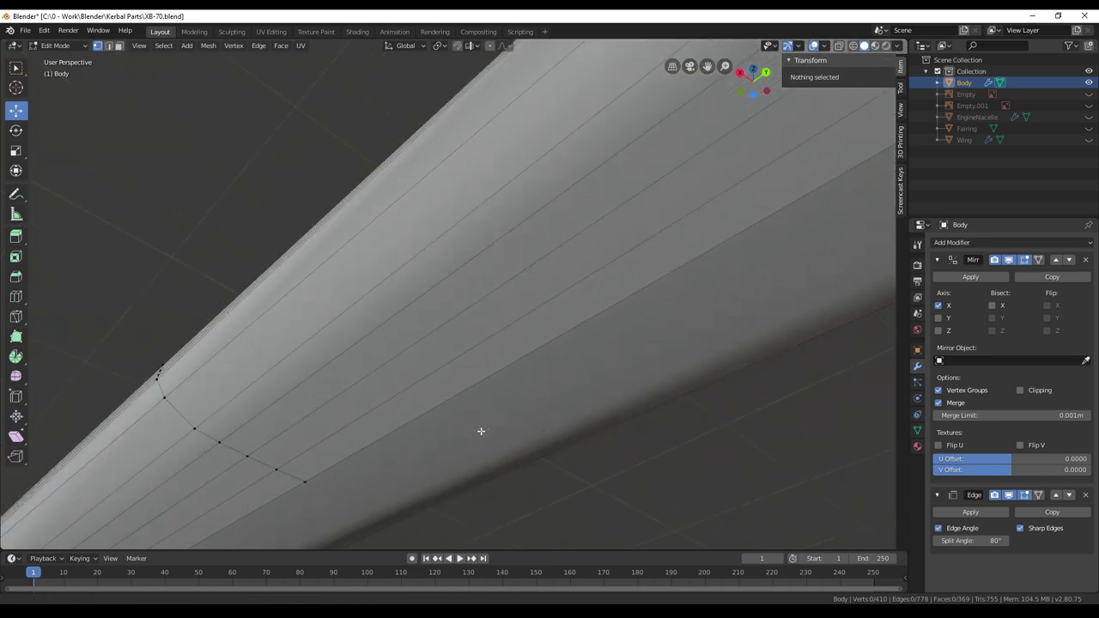
pyautogui.scroll(-6, 481, 431)
pyautogui.scroll(2, 515, 391)
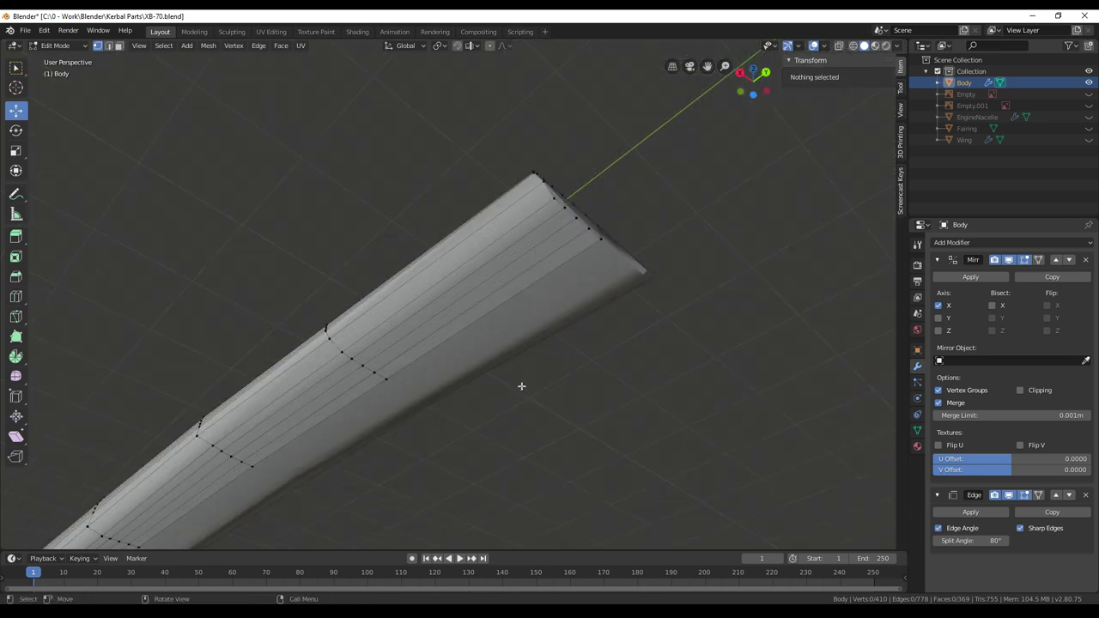
pyautogui.scroll(4, 521, 385)
pyautogui.scroll(-6, 520, 386)
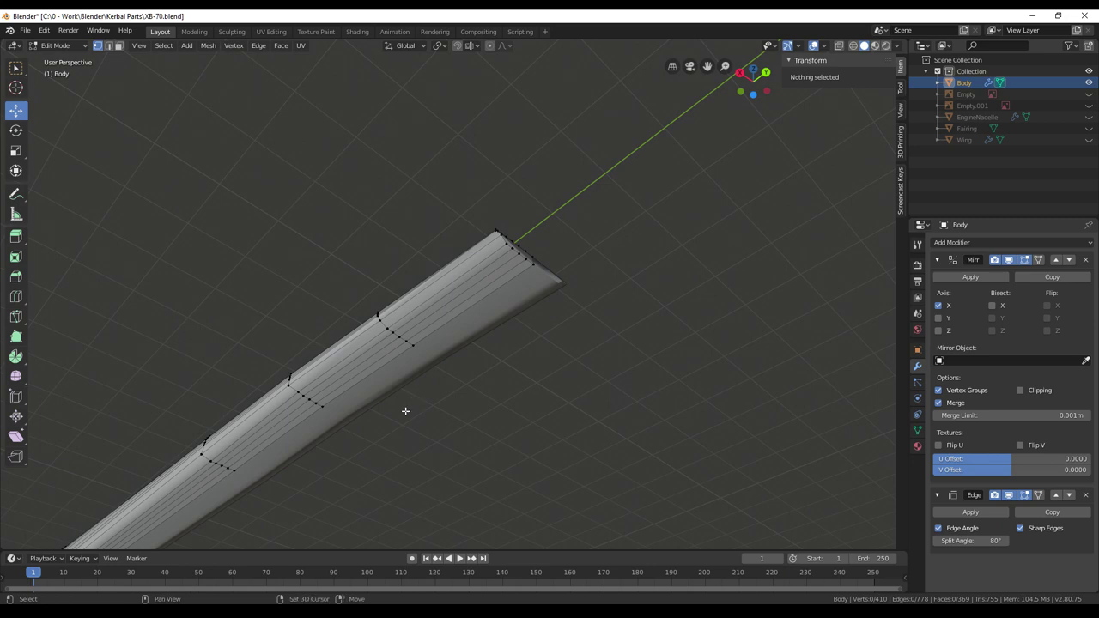
pyautogui.scroll(4, 407, 412)
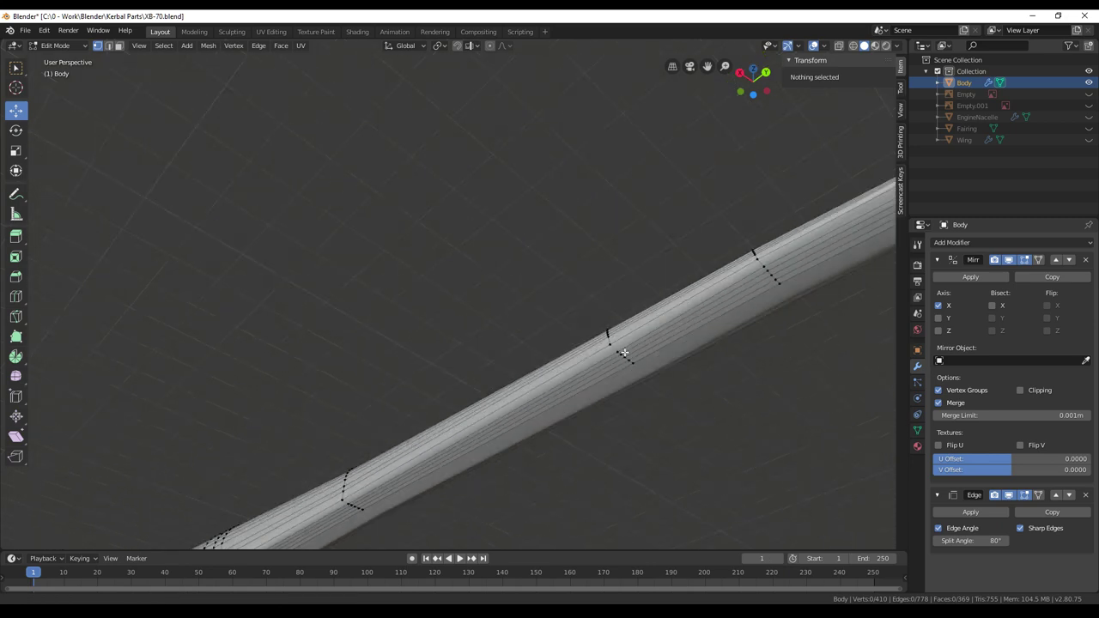
# Unhide both reference images, the engine nacelle, the fairing and the wing
pyautogui.click(1088, 94)
pyautogui.moveTo(1087, 106); pyautogui.dragTo(1089, 141)
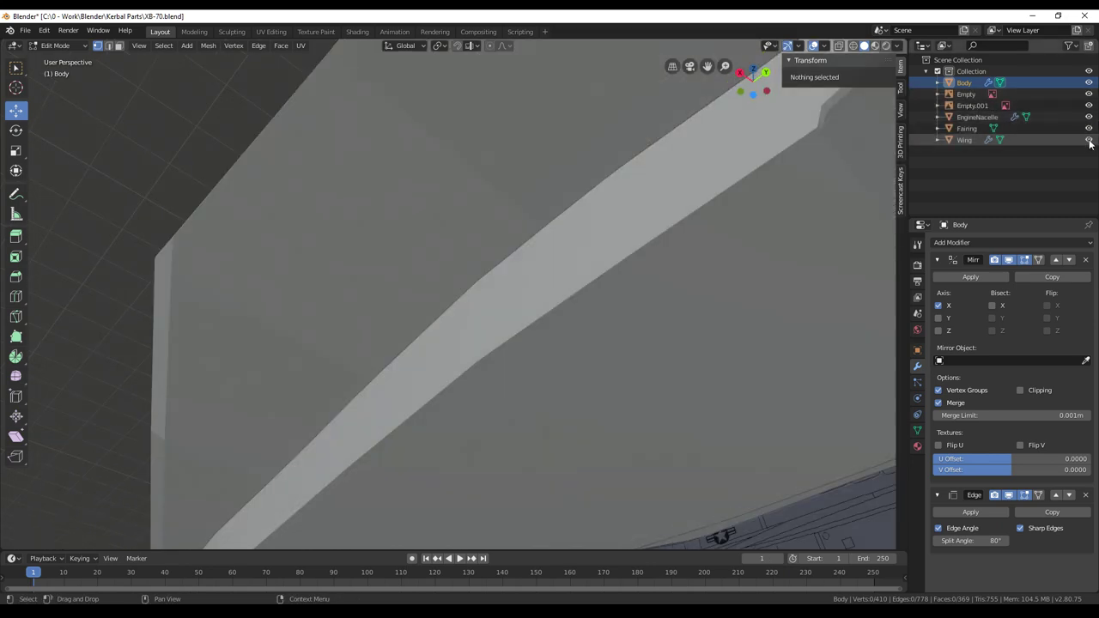
pyautogui.moveTo(595, 224); pyautogui.dragTo(672, 283, button='middle')
pyautogui.keyDown('shift'); pyautogui.moveTo(486, 346); pyautogui.dragTo(587, 236, button='middle'); pyautogui.keyUp('shift')
pyautogui.moveTo(509, 284); pyautogui.dragTo(598, 396, button='middle')
pyautogui.moveTo(642, 434); pyautogui.dragTo(559, 385, button='middle')
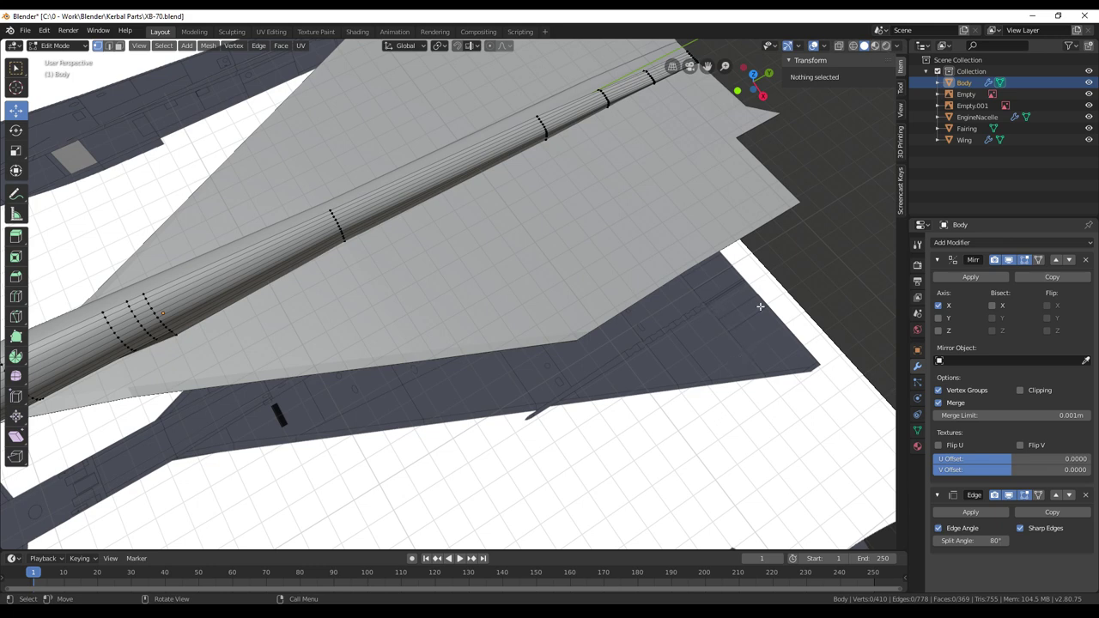
pyautogui.keyDown('shift'); pyautogui.moveTo(756, 318); pyautogui.dragTo(677, 325, button='middle'); pyautogui.keyUp('shift')
pyautogui.moveTo(542, 380); pyautogui.dragTo(522, 372, button='middle')
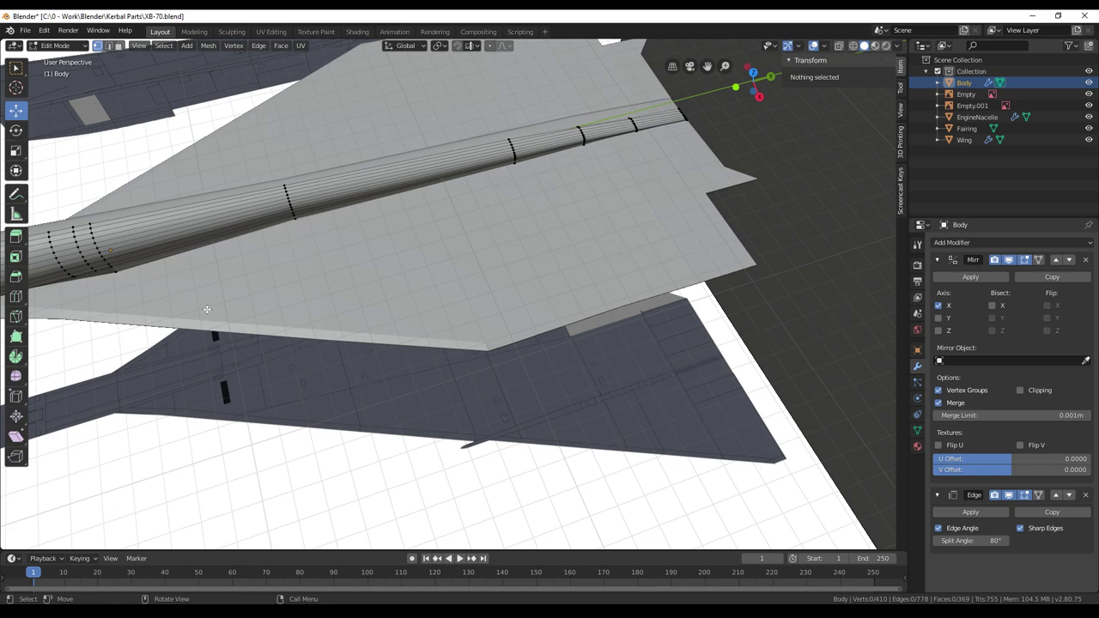
# Leave mesh editing on the body and add a default 32-vertex cylinder as a separate object
pyautogui.press('Tab')
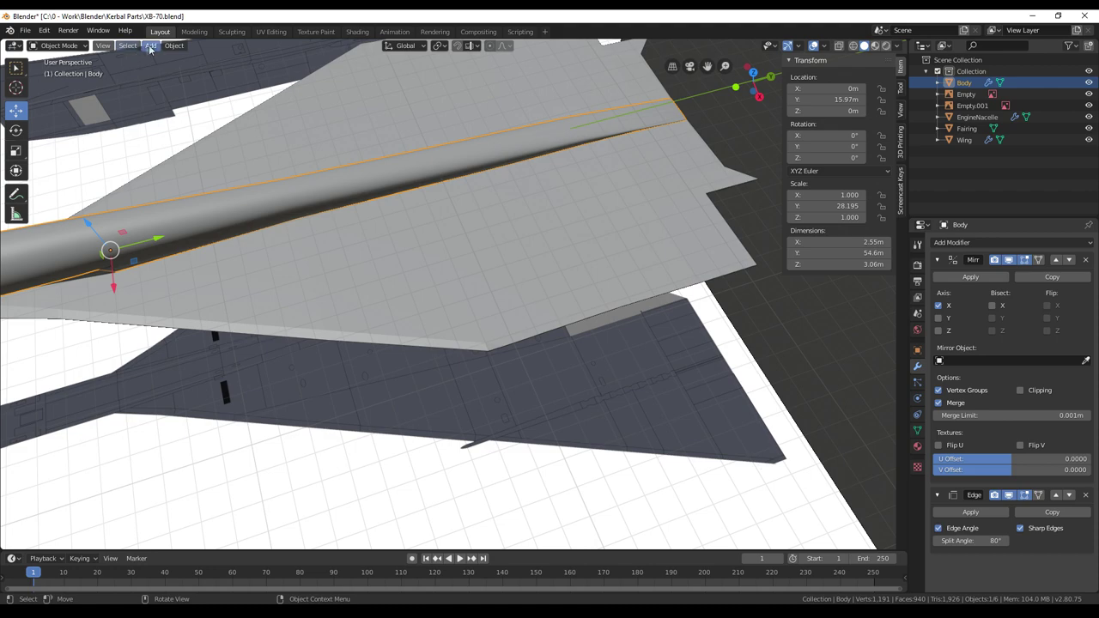
pyautogui.click(150, 45)
pyautogui.moveTo(179, 59)
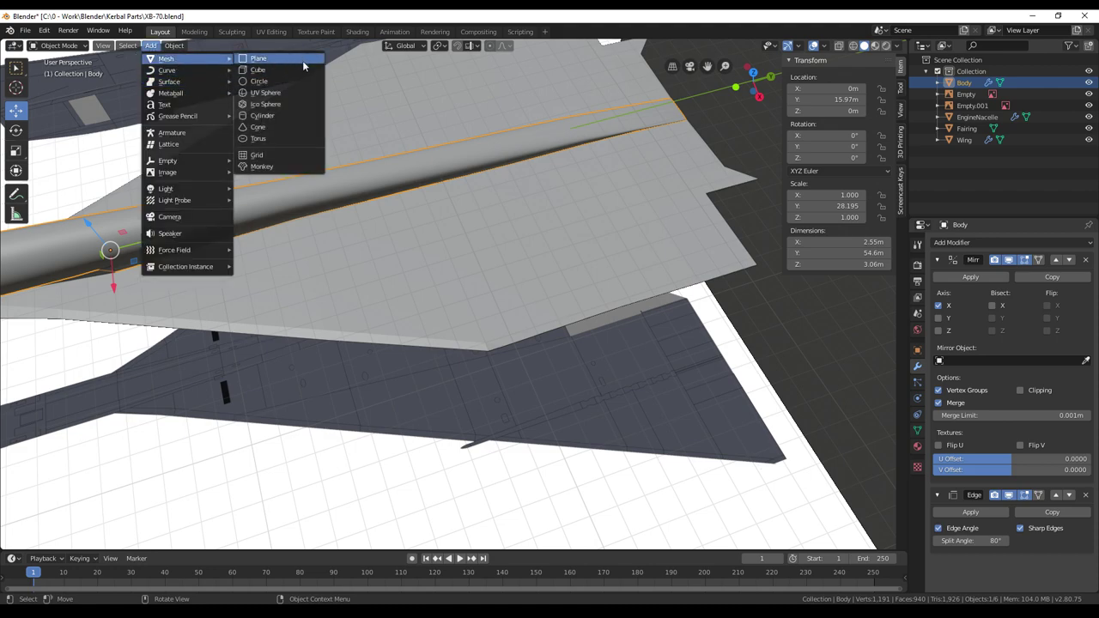
pyautogui.click(279, 114)
pyautogui.scroll(-6, 567, 286)
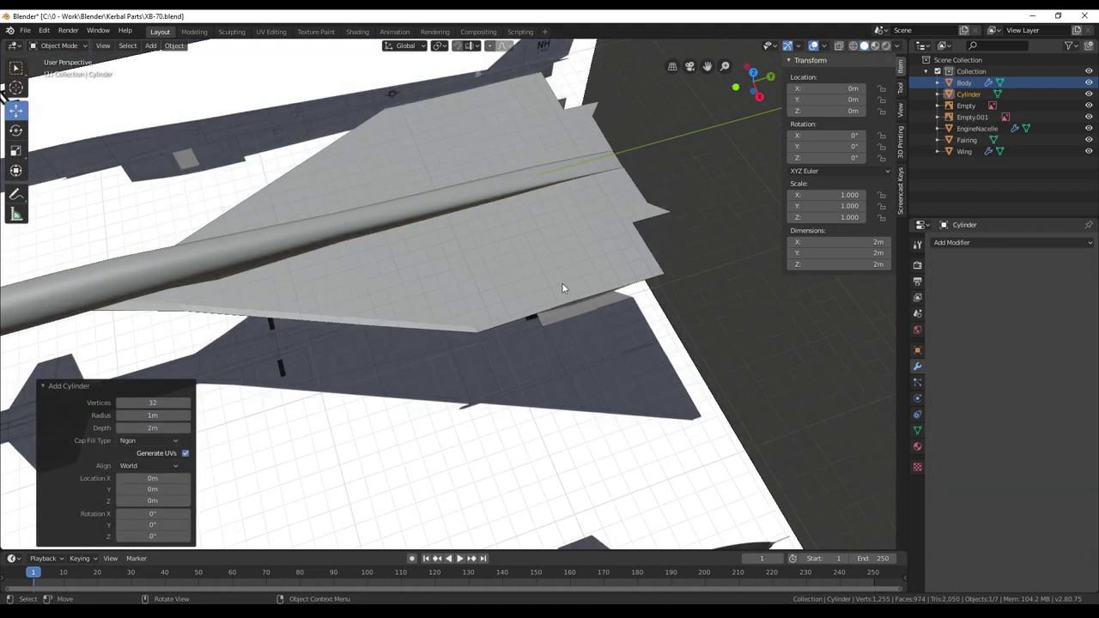
# Place the cylinder over the wing at about X 6.29 m and Y 29.62 m
pyautogui.press('g')
pyautogui.press('x')
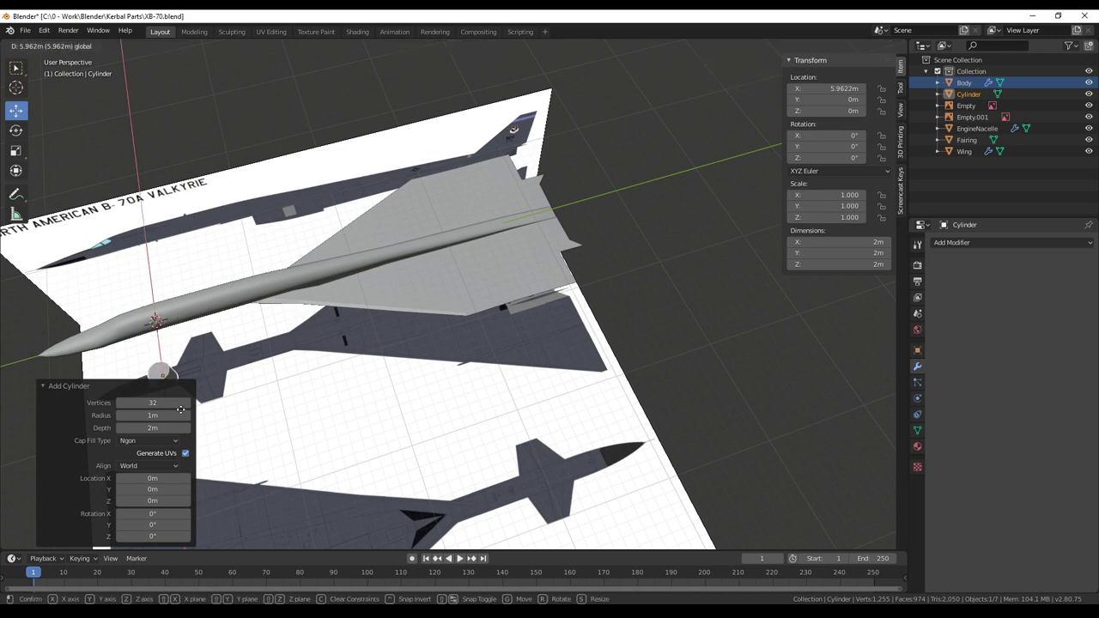
pyautogui.click(176, 402)
pyautogui.press('g')
pyautogui.click(528, 315)
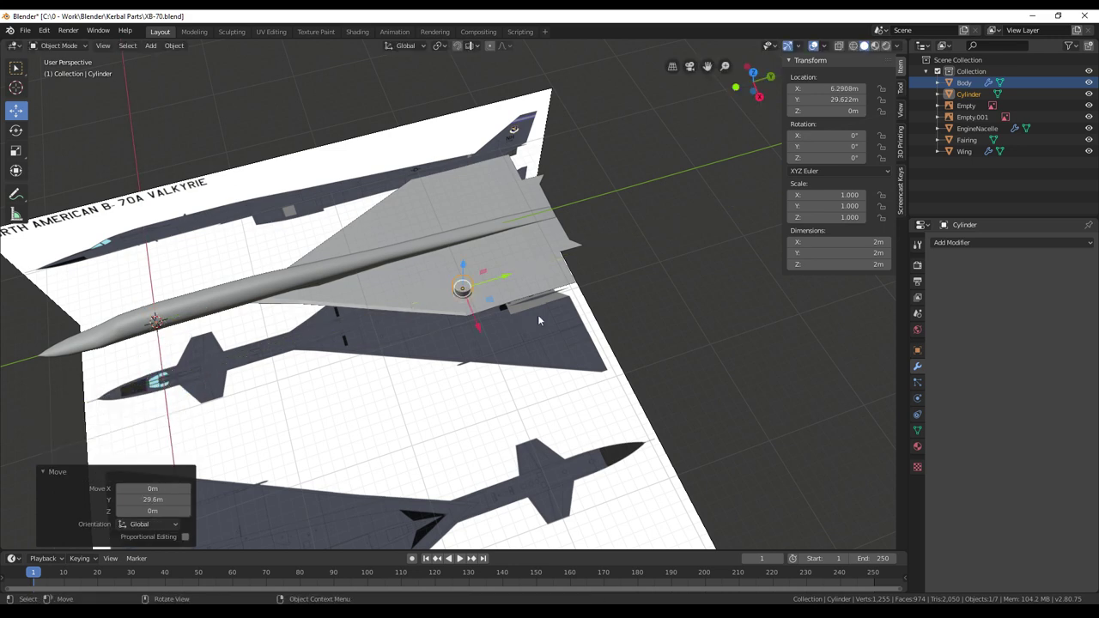
# Rotate the cylinder 90° about X so it lies lengthwise along the aircraft
pyautogui.scroll(5, 536, 314)
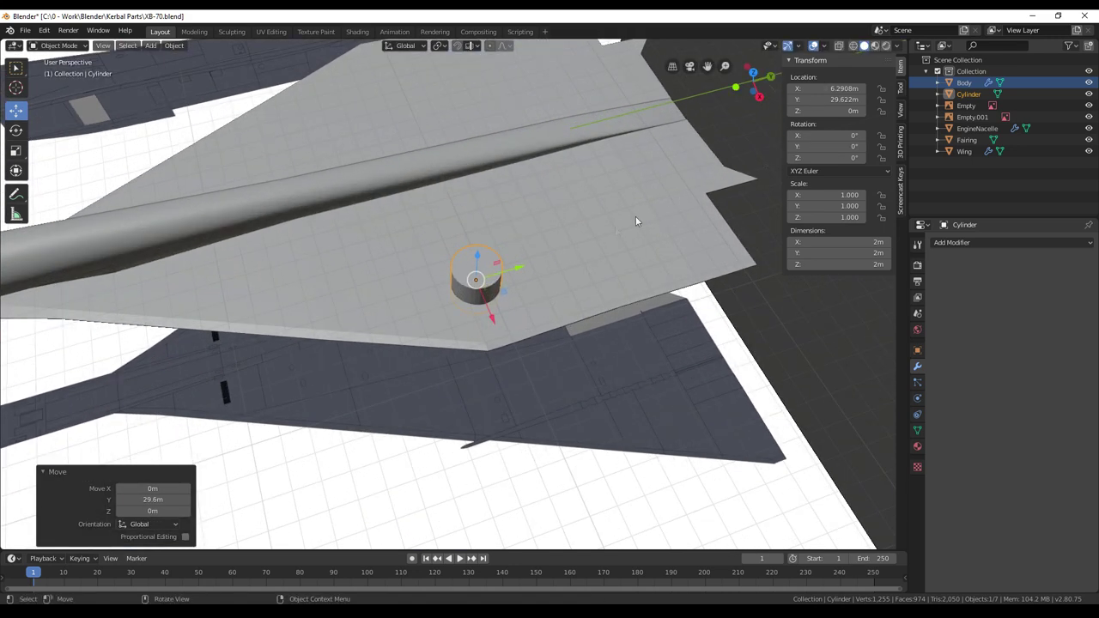
pyautogui.moveTo(826, 136); pyautogui.dragTo(803, 135)
pyautogui.click(848, 135)
pyautogui.write('90')
pyautogui.press('Return')
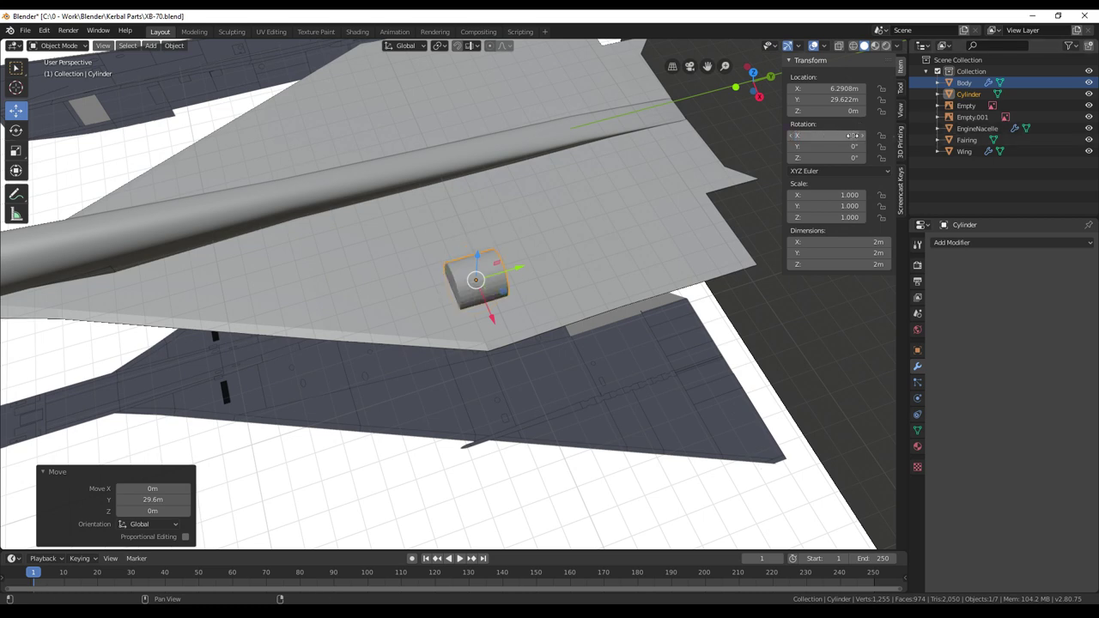
# Stretch the cylinder to about 10 m along Y and position it by the wing's outer edge at about X 9.26 m, Y 34.2 m
pyautogui.moveTo(491, 321); pyautogui.dragTo(558, 360)
pyautogui.press('s')
pyautogui.press('y')
pyautogui.click(788, 316)
pyautogui.moveTo(788, 316); pyautogui.dragTo(755, 336, button='middle')
pyautogui.press('g')
pyautogui.press('y')
pyautogui.click(655, 344)
# Scale the cylinder down uniformly to about 0.173, then lengthen it along Y to about 12.5 m to span the wing's outer edge
pyautogui.moveTo(654, 344); pyautogui.dragTo(678, 404, button='middle')
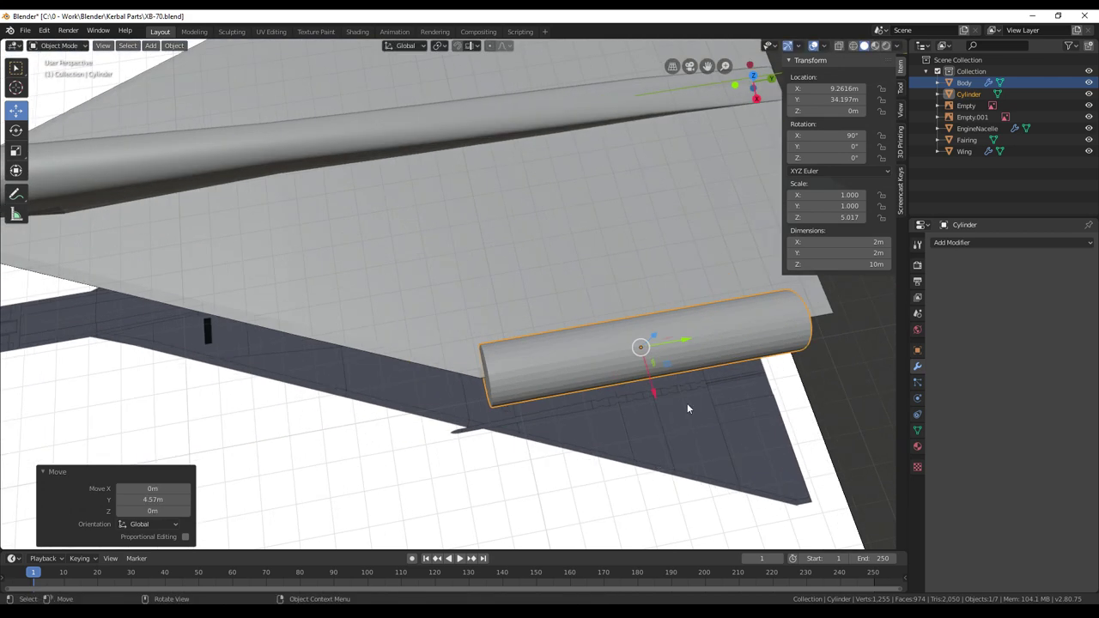
pyautogui.press('s')
pyautogui.click(638, 363)
pyautogui.moveTo(562, 396); pyautogui.dragTo(568, 402, button='middle')
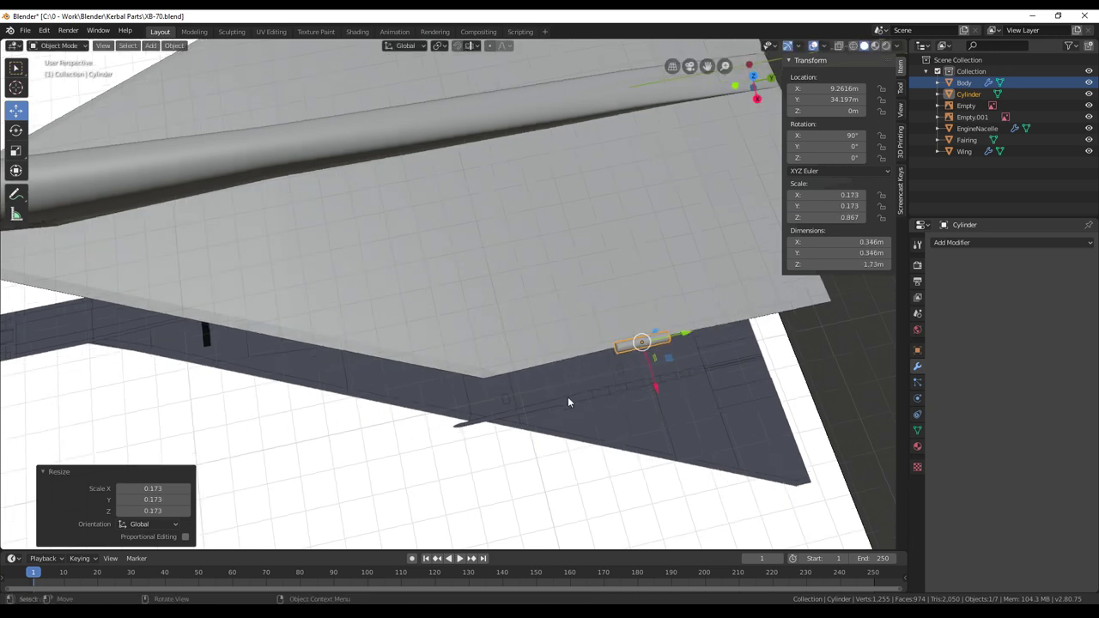
pyautogui.press('s')
pyautogui.press('y')
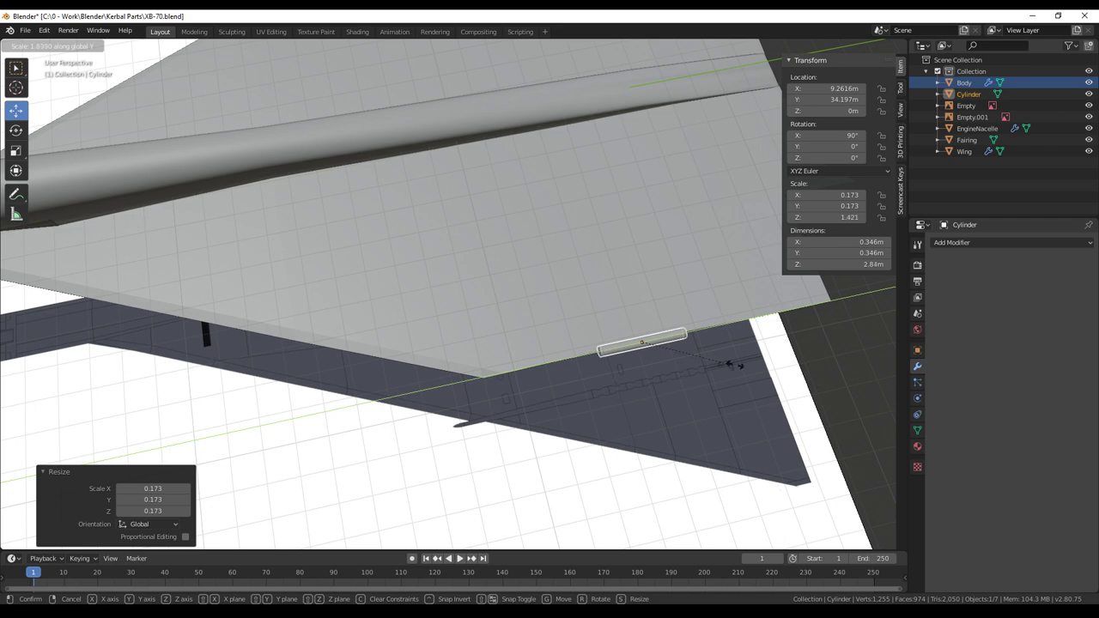
pyautogui.click(129, 323)
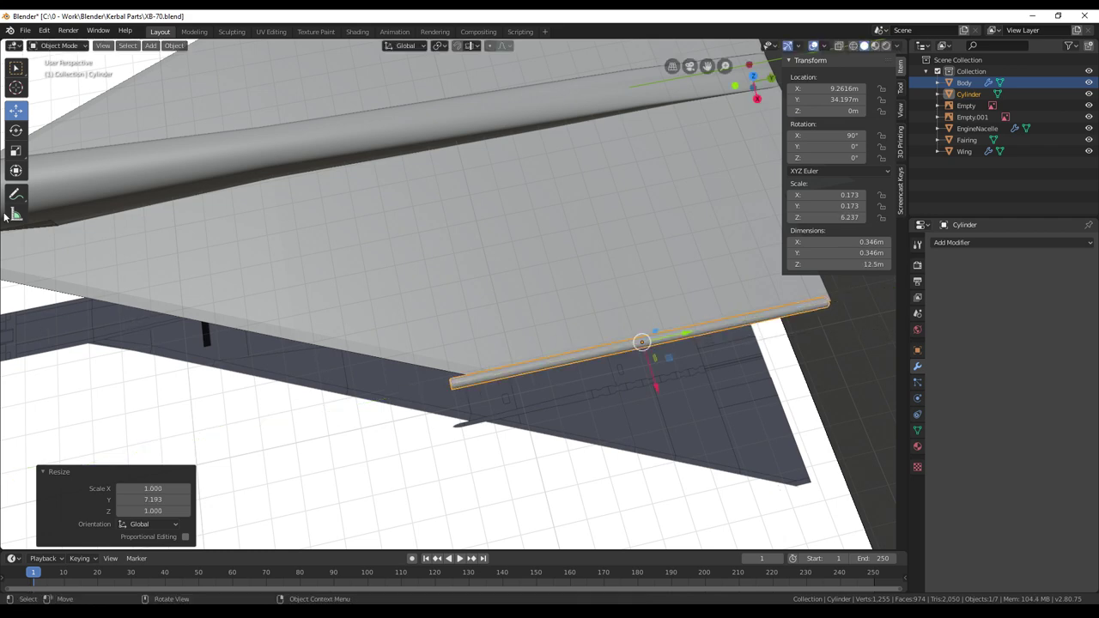
# Apply the cylinder's scale and move its whole mesh about 0.408 m along Y to line up with the top-view reference
pyautogui.hotkey('ctrl', 'a')
pyautogui.click(541, 341)
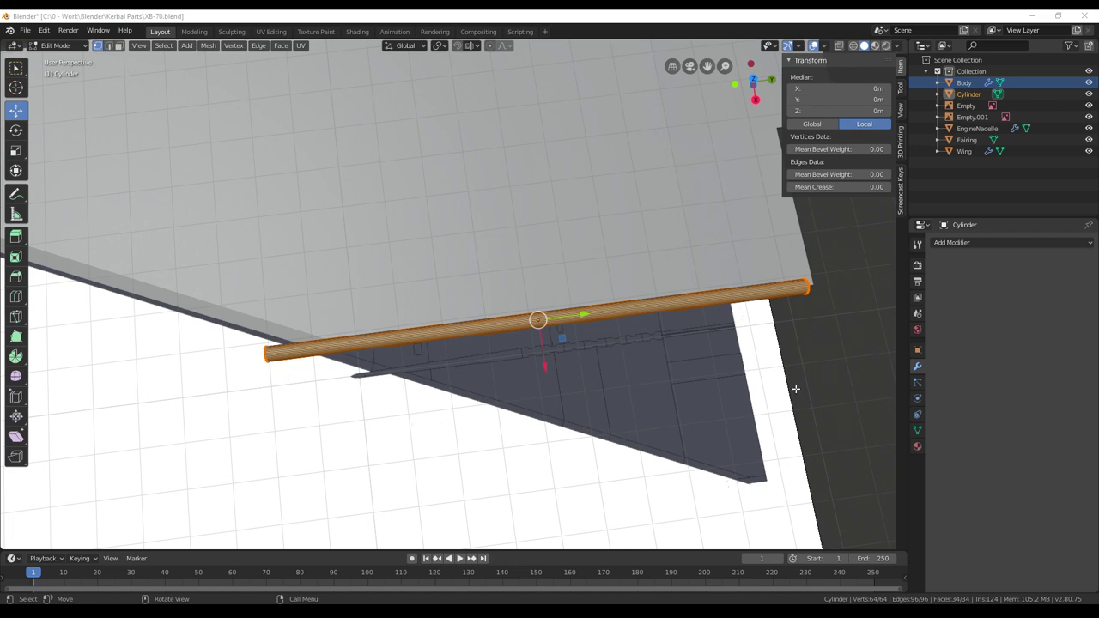
pyautogui.hotkey('alt', 'a')
pyautogui.press('KP_7')
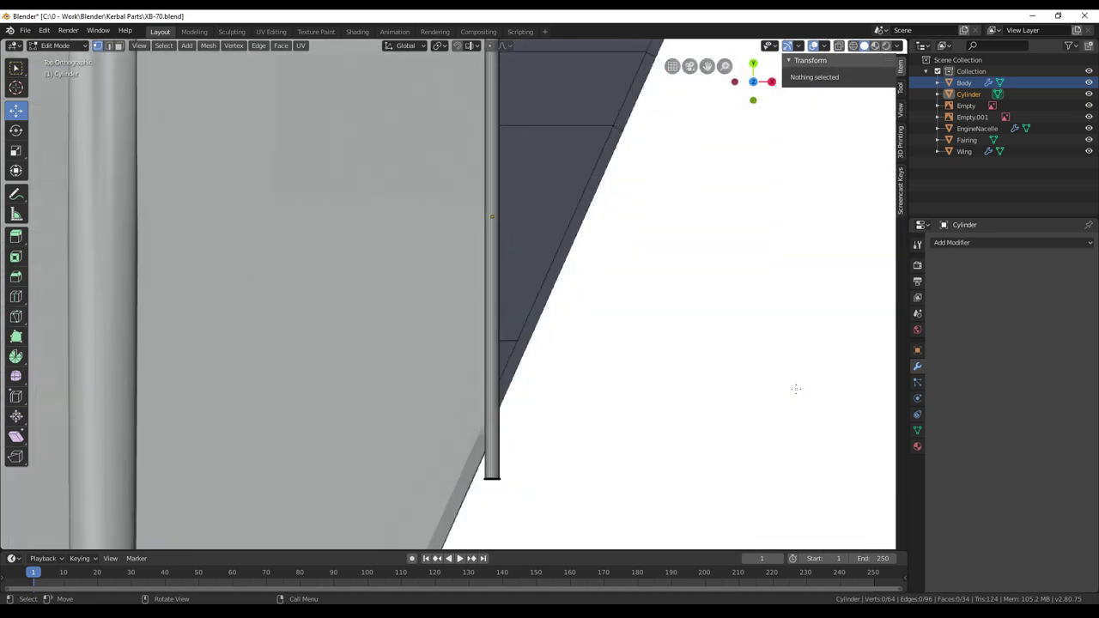
pyautogui.keyDown('shift'); pyautogui.moveTo(529, 194); pyautogui.dragTo(541, 428, button='middle'); pyautogui.keyUp('shift')
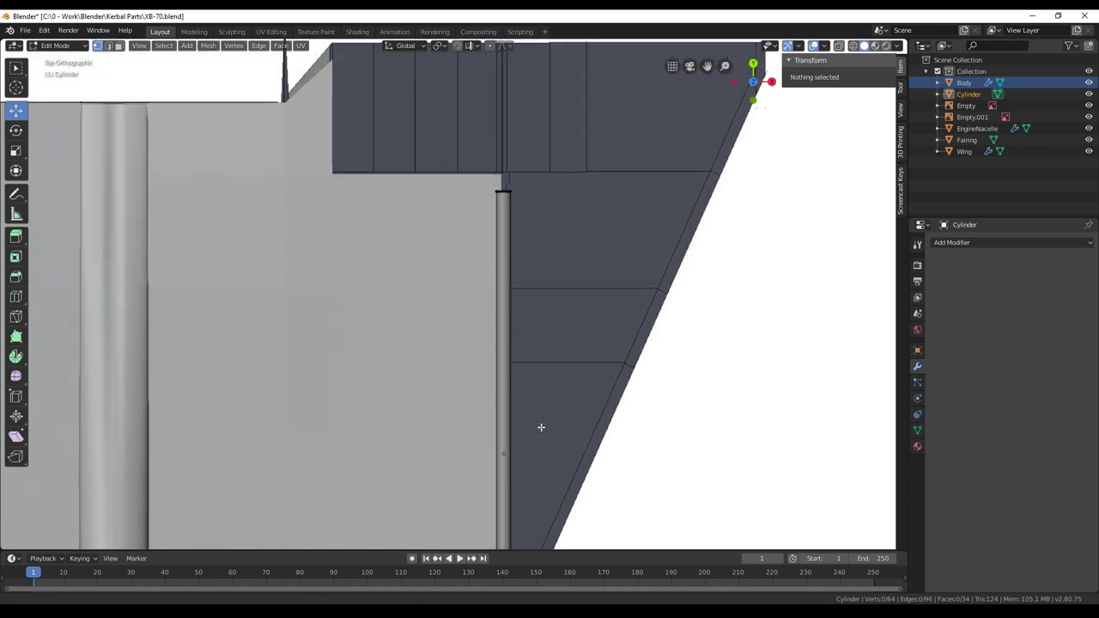
pyautogui.scroll(-1, 564, 351)
pyautogui.keyDown('shift'); pyautogui.moveTo(564, 350); pyautogui.dragTo(592, 212, button='middle'); pyautogui.keyUp('shift')
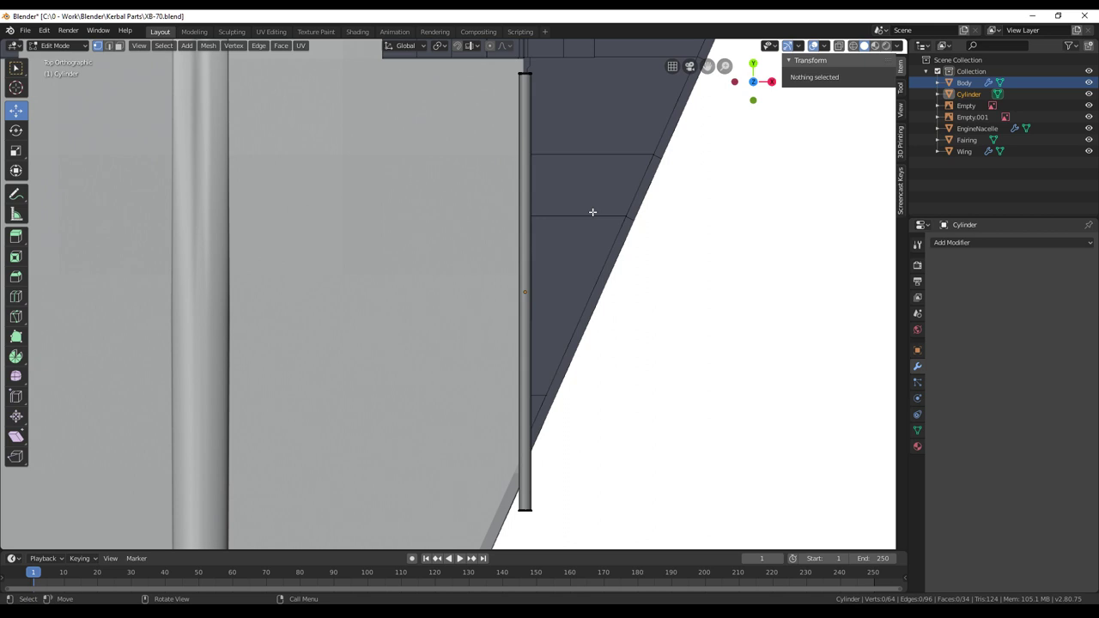
pyautogui.press('a')
pyautogui.moveTo(523, 249); pyautogui.dragTo(522, 236)
pyautogui.keyDown('shift'); pyautogui.moveTo(592, 310); pyautogui.dragTo(592, 271, button='middle'); pyautogui.keyUp('shift')
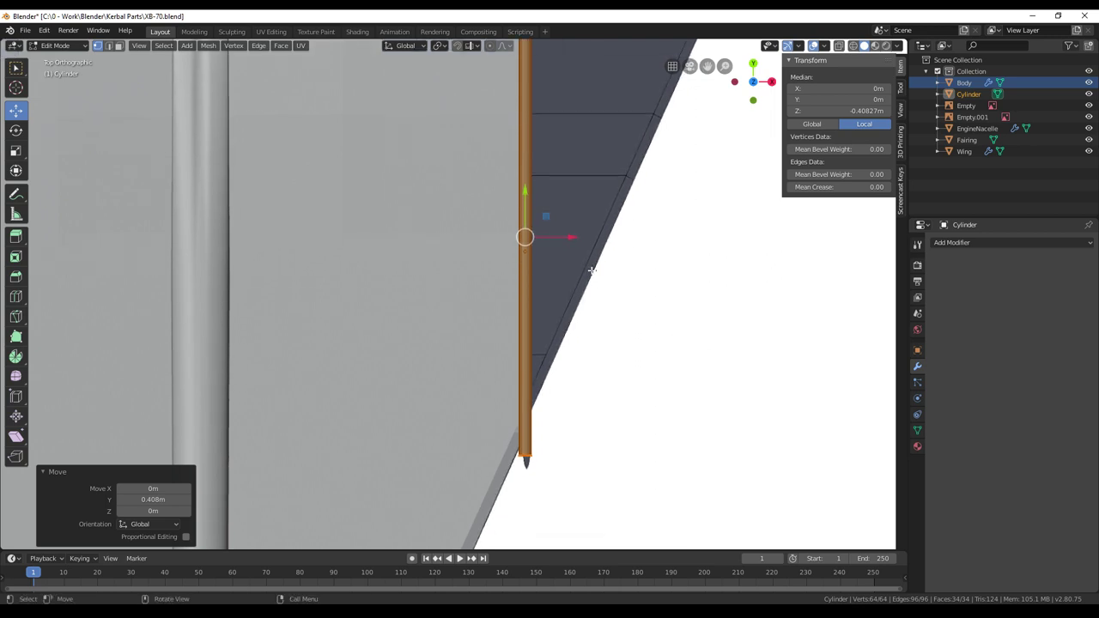
# In wireframe shading, add seven loop cuts across the cylinder's aft half at the hinge segment lines of the reference
pyautogui.hotkey('alt', 'a')
pyautogui.press('z')
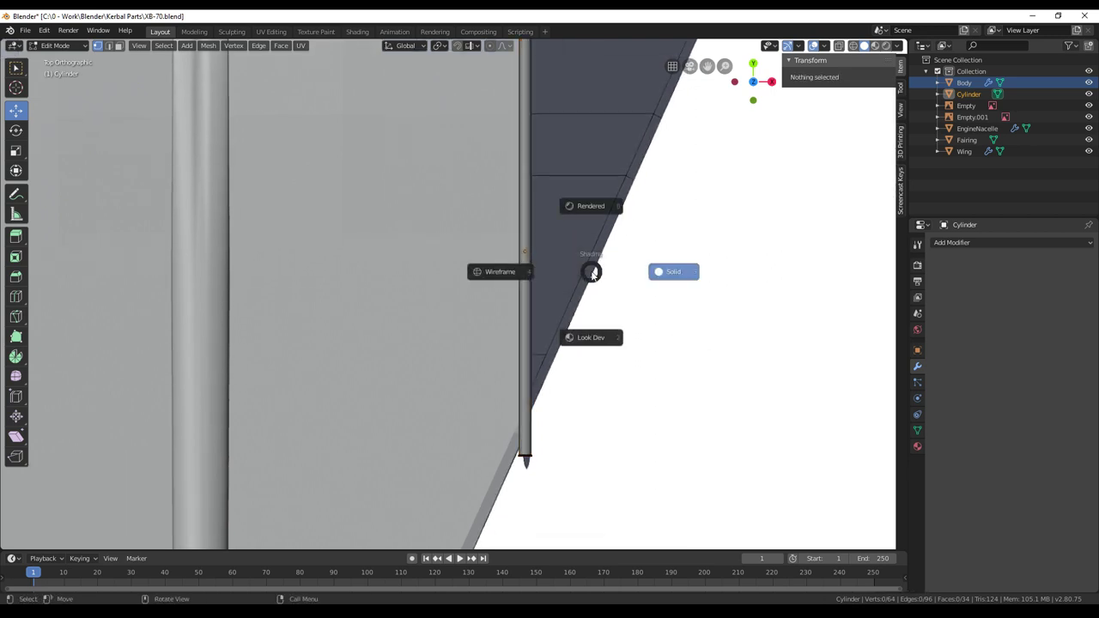
pyautogui.press('4')
pyautogui.scroll(1, 590, 273)
pyautogui.keyDown('shift'); pyautogui.moveTo(589, 278); pyautogui.dragTo(573, 390, button='middle'); pyautogui.keyUp('shift')
pyautogui.scroll(2, 575, 389)
pyautogui.keyDown('shift'); pyautogui.moveTo(627, 289); pyautogui.dragTo(610, 333, button='middle'); pyautogui.keyUp('shift')
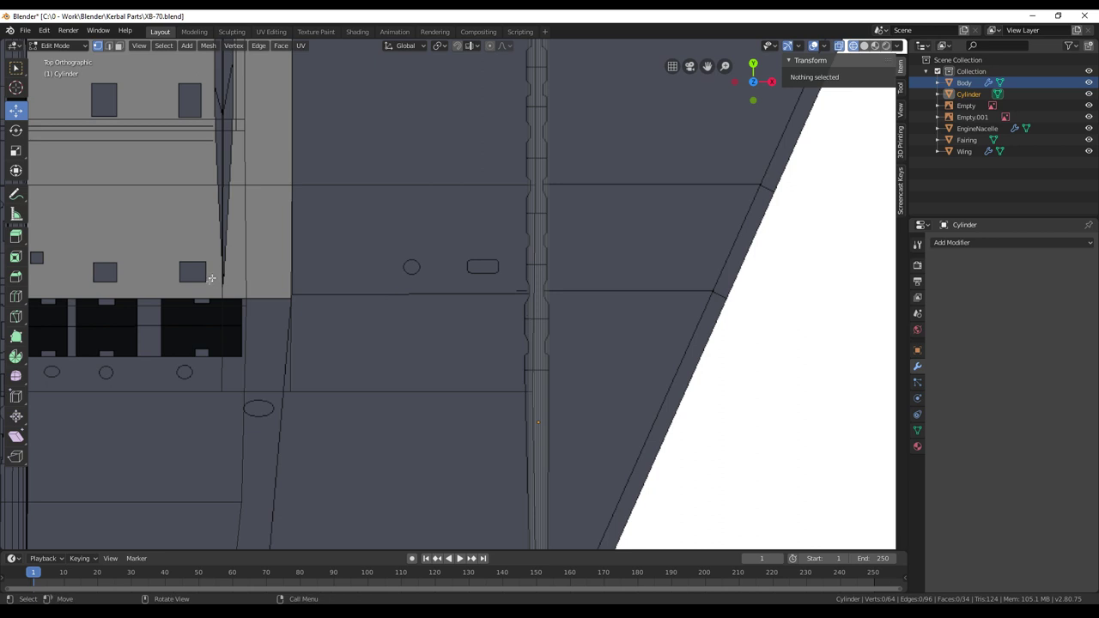
pyautogui.click(15, 296)
pyautogui.moveTo(535, 366); pyautogui.dragTo(534, 335)
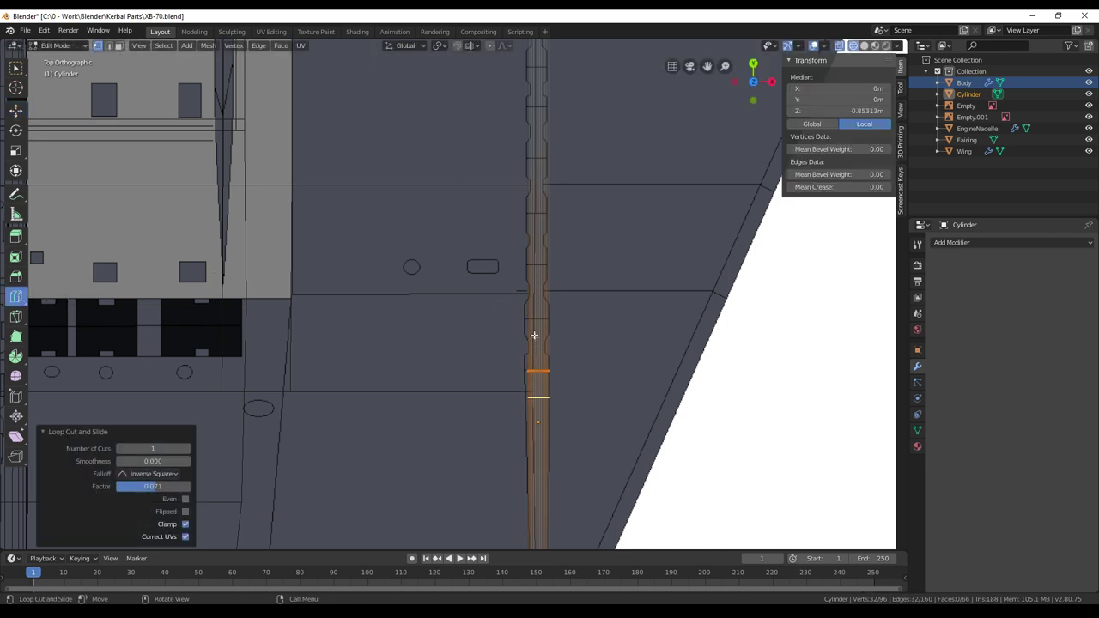
pyautogui.moveTo(548, 270); pyautogui.dragTo(556, 380)
pyautogui.moveTo(568, 258); pyautogui.dragTo(564, 351)
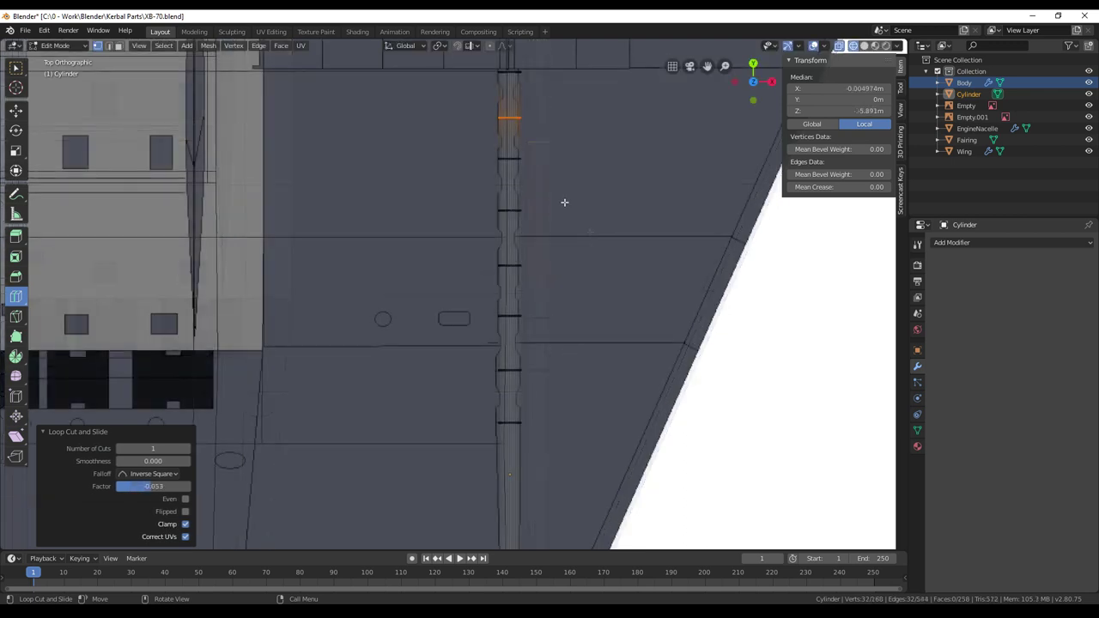
# Select the cylinder's front end ring and move it about 0.18 m aft along Y to the base of the pointed tip
pyautogui.keyDown('shift'); pyautogui.moveTo(589, 334); pyautogui.dragTo(616, 108, button='middle'); pyautogui.keyUp('shift')
pyautogui.keyDown('shift'); pyautogui.moveTo(593, 269); pyautogui.dragTo(591, 161, button='middle'); pyautogui.keyUp('shift')
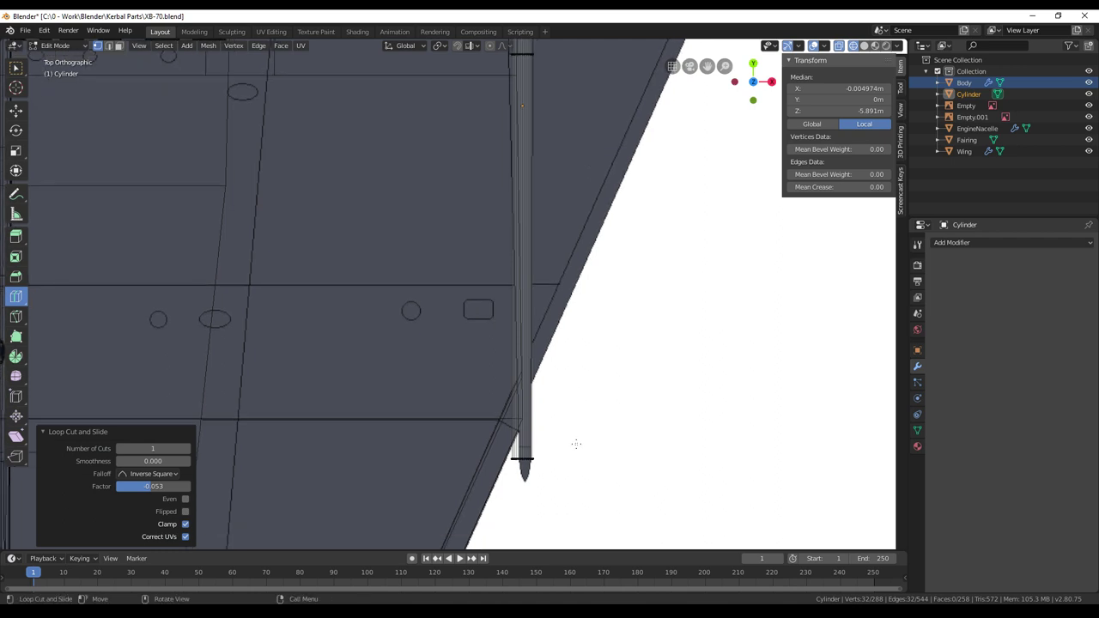
pyautogui.hotkey('alt', 'a')
pyautogui.press('c')
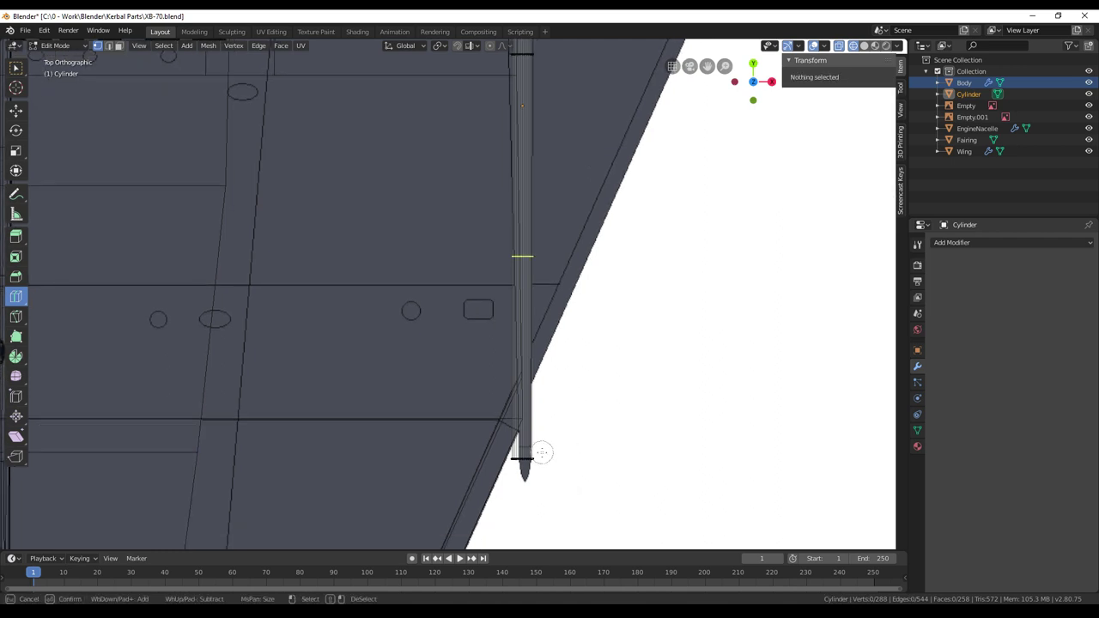
pyautogui.moveTo(542, 453); pyautogui.dragTo(510, 454)
pyautogui.rightClick(510, 454)
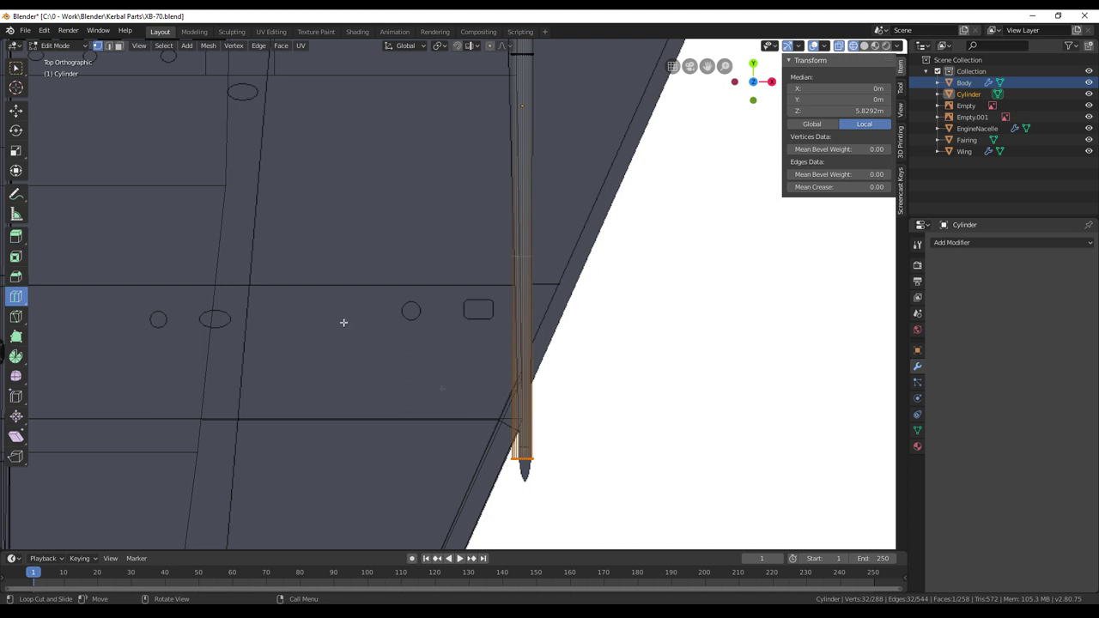
pyautogui.click(16, 109)
pyautogui.moveTo(524, 416); pyautogui.dragTo(524, 402)
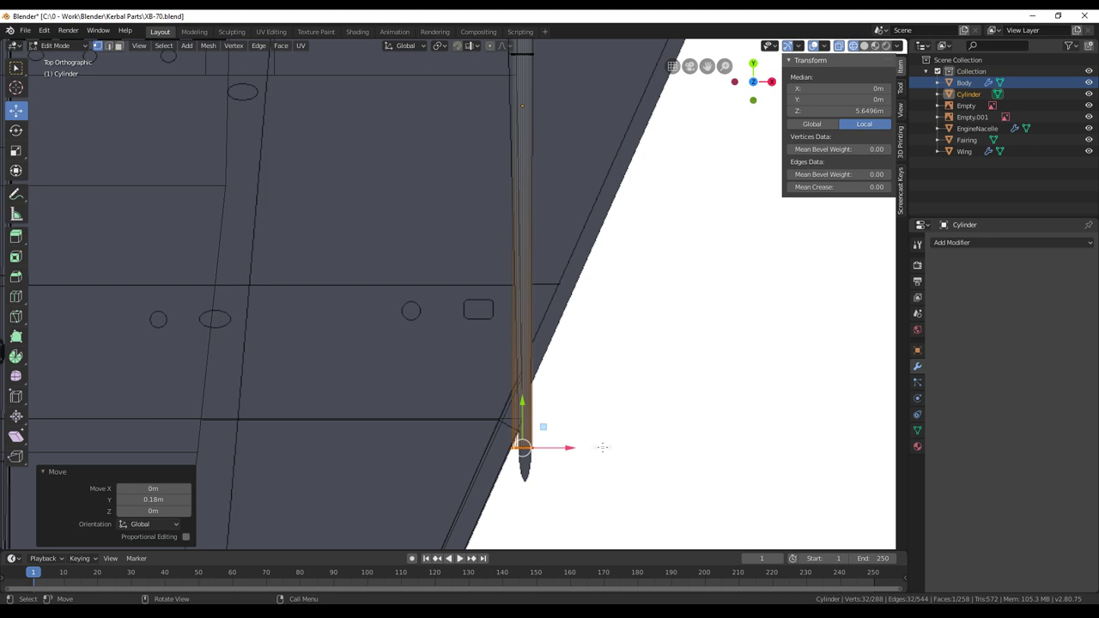
# Scale the front end ring to about 0.519 and shift it about 0.038 m along X to centre it on the reference
pyautogui.press('s')
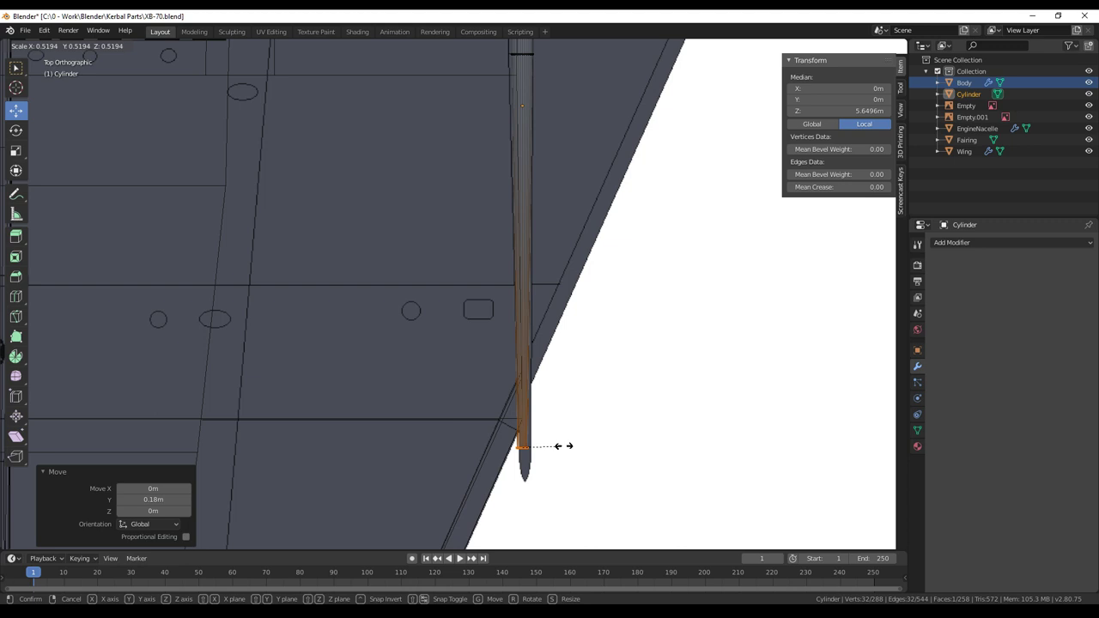
pyautogui.click(563, 445)
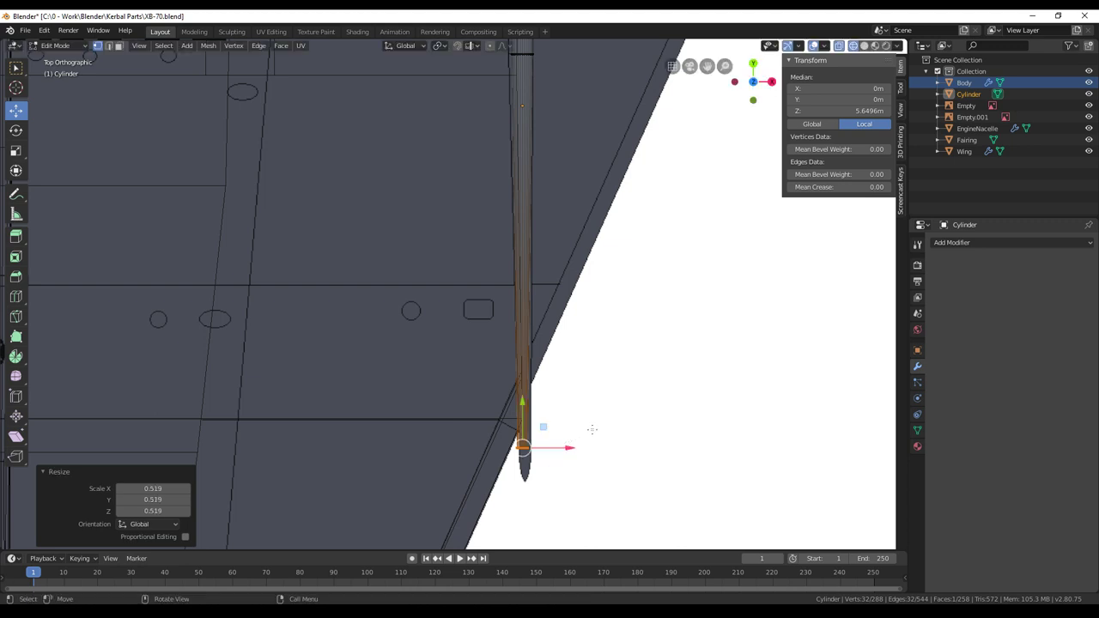
pyautogui.moveTo(569, 447); pyautogui.dragTo(573, 447)
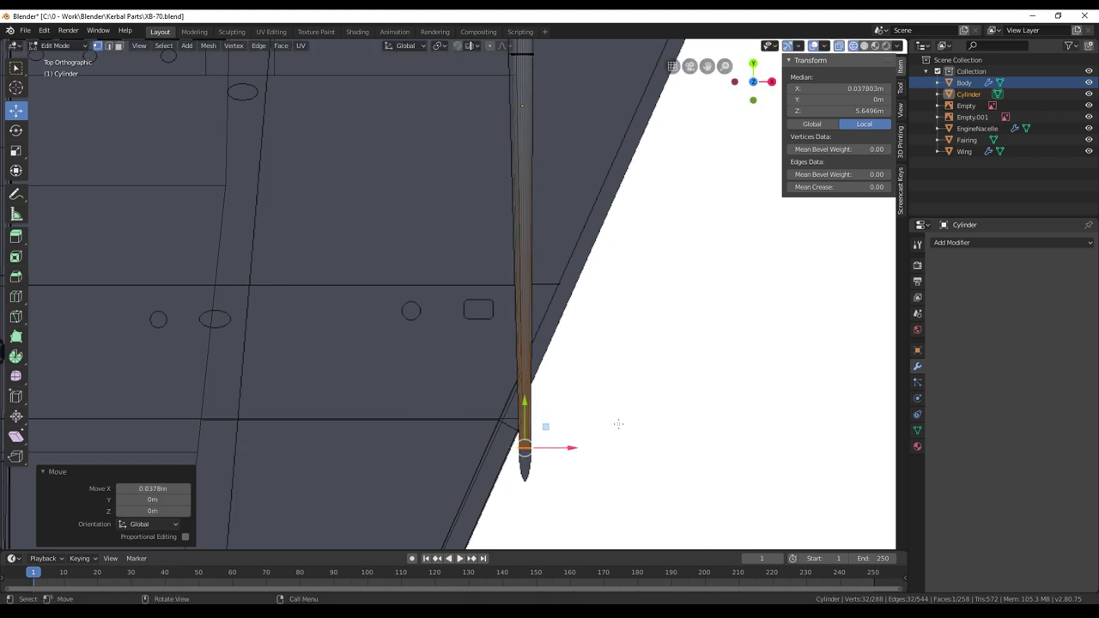
# Extrude the cylinder's front end ring about 0.52 m forward and scale it to about 0.234 to form the pointed tip
pyautogui.press('e')
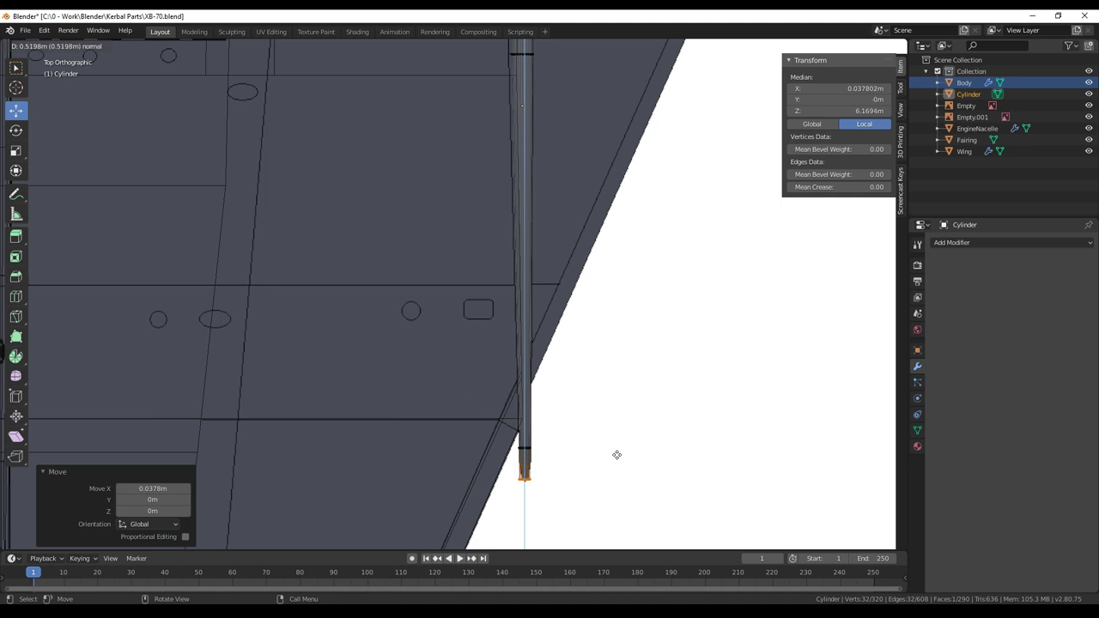
pyautogui.click(616, 454)
pyautogui.press('s')
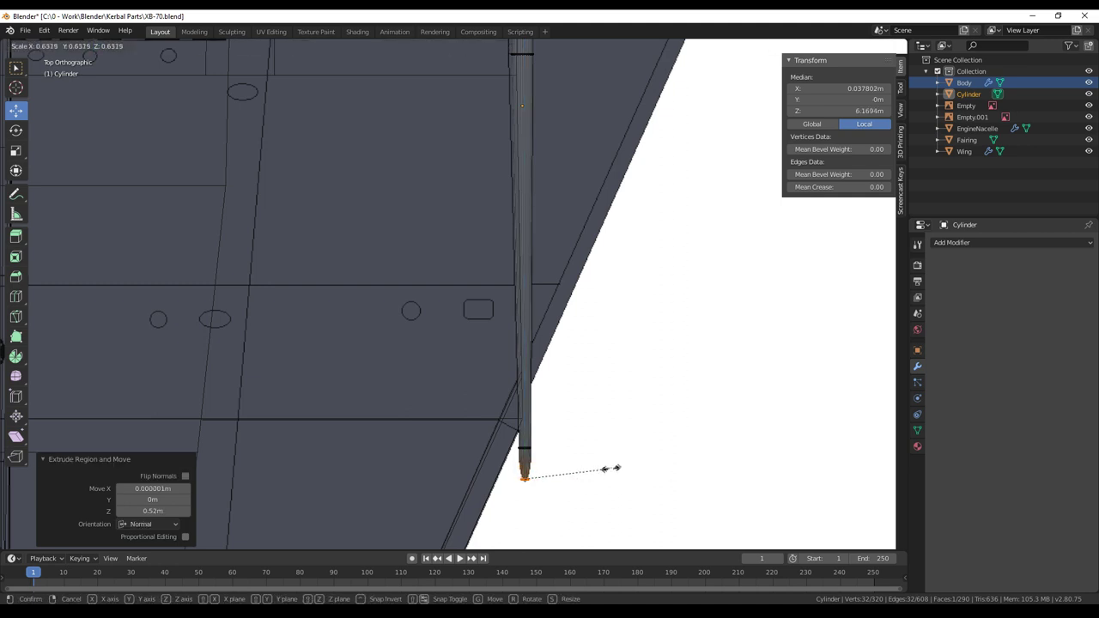
pyautogui.click(558, 480)
# Add a loop cut midway along the pointed tip and scale it up to about 1.293 to round the taper
pyautogui.moveTo(581, 460); pyautogui.dragTo(582, 424, button='middle')
pyautogui.press('KP_7')
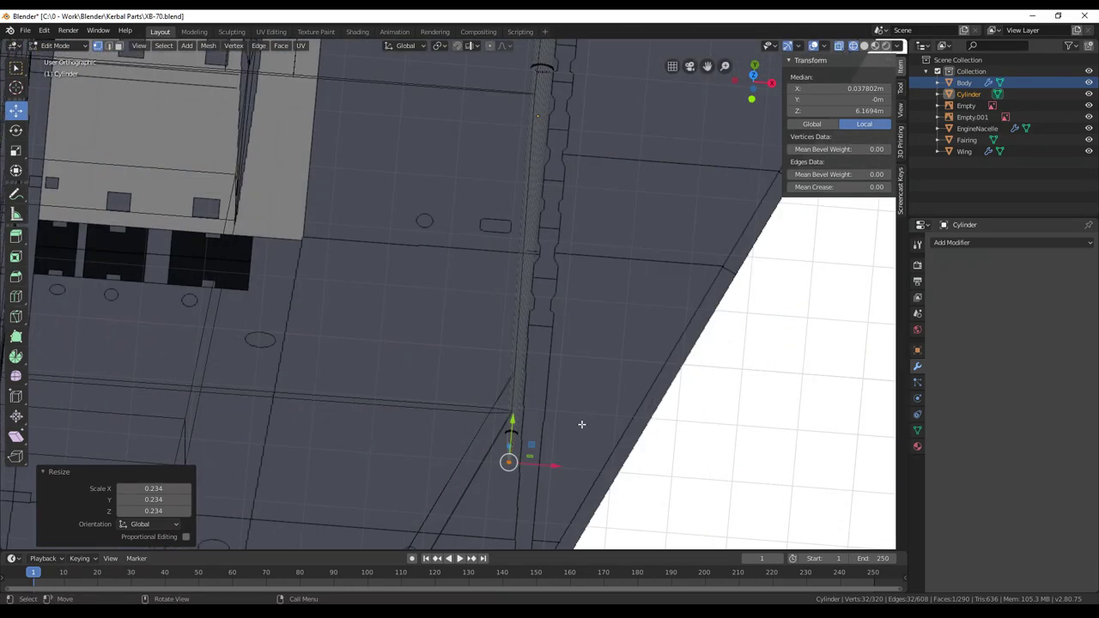
pyautogui.click(16, 296)
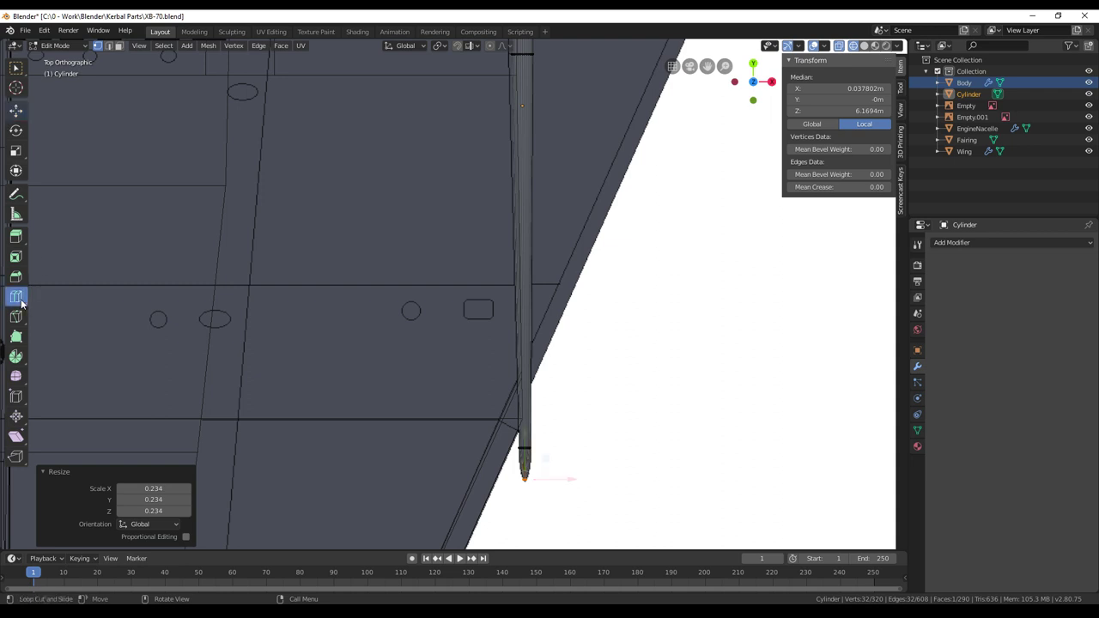
pyautogui.click(523, 468)
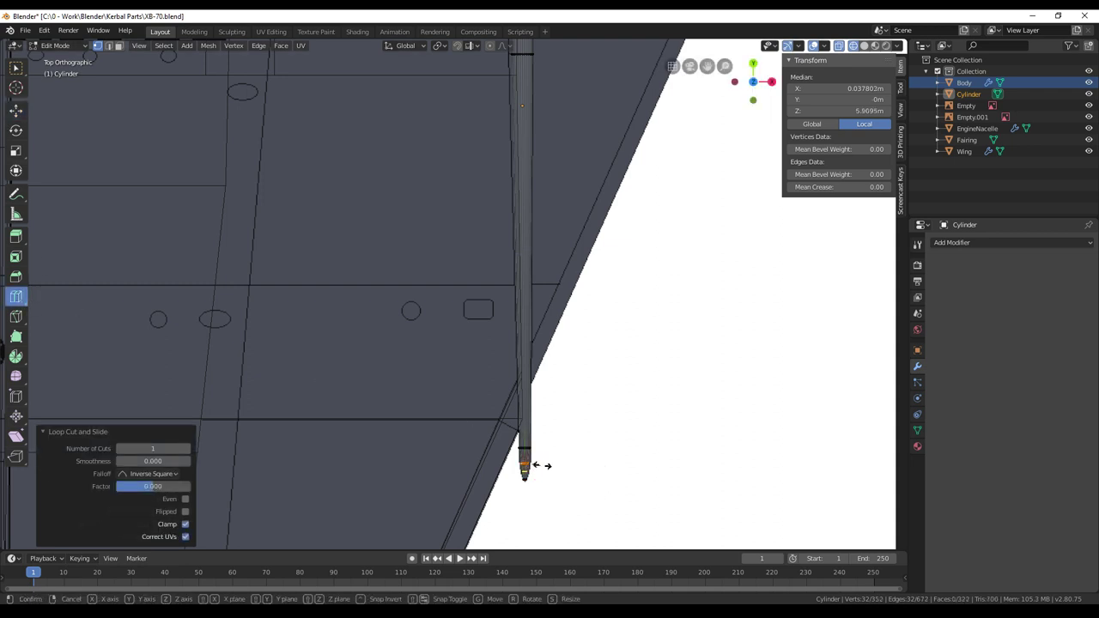
pyautogui.press('s')
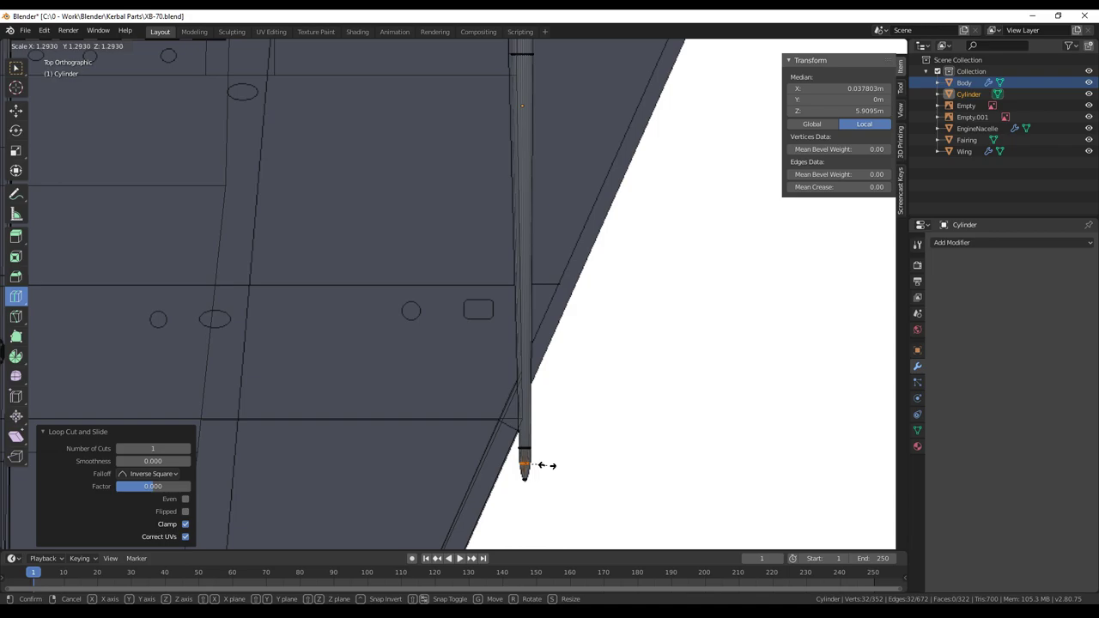
pyautogui.click(549, 460)
# Add a Mirror modifier to the cylinder on the X axis with Body as the mirror object
pyautogui.moveTo(561, 454); pyautogui.dragTo(490, 339, button='middle')
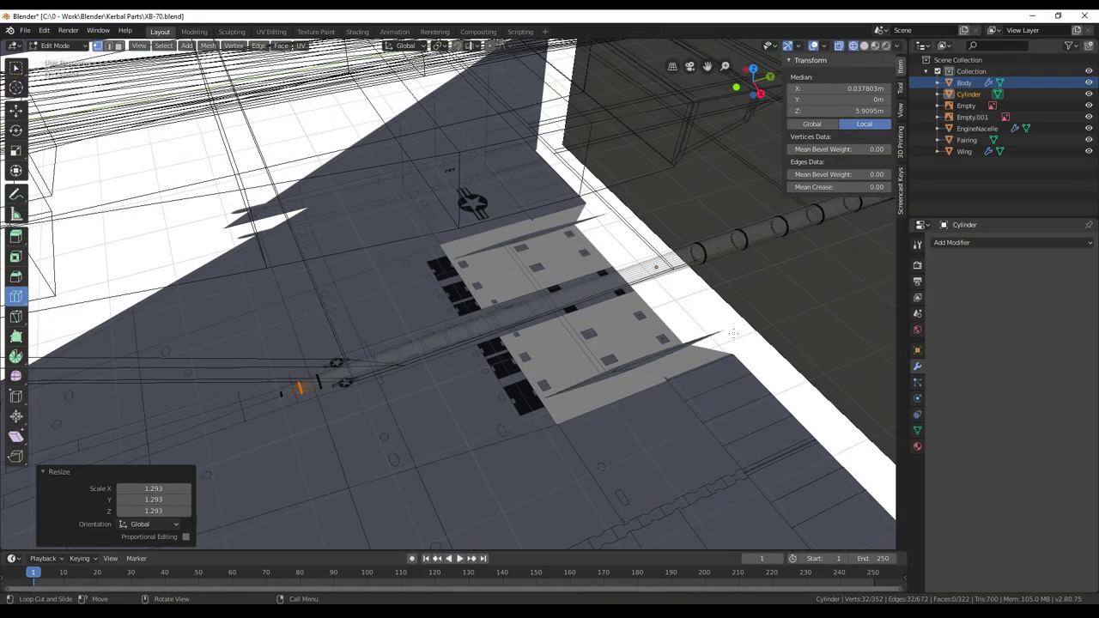
pyautogui.click(987, 243)
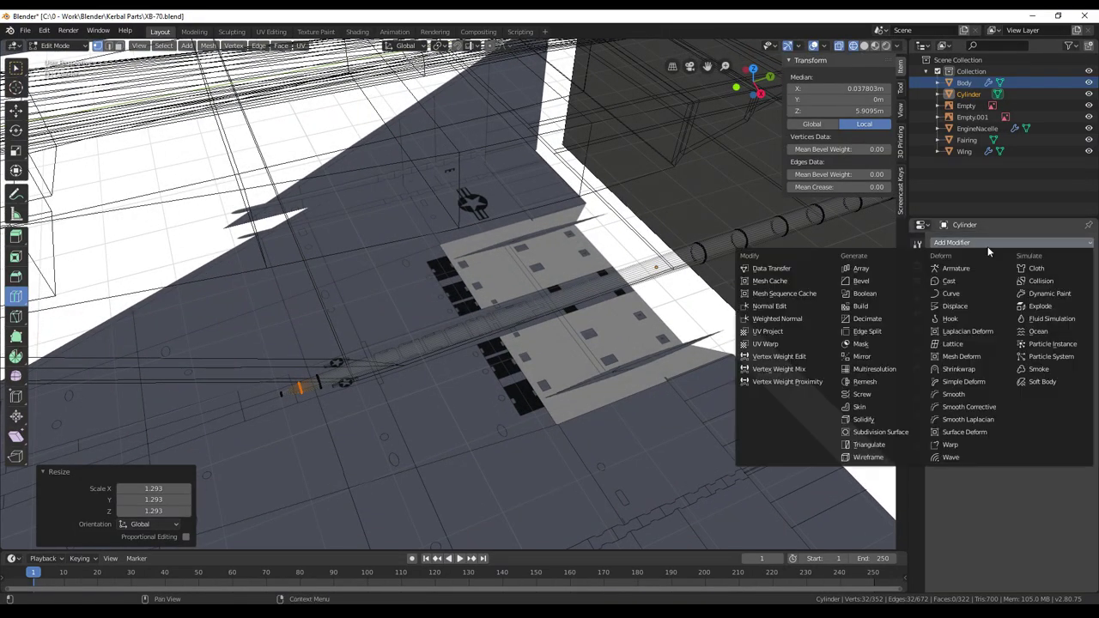
pyautogui.click(877, 356)
pyautogui.click(986, 360)
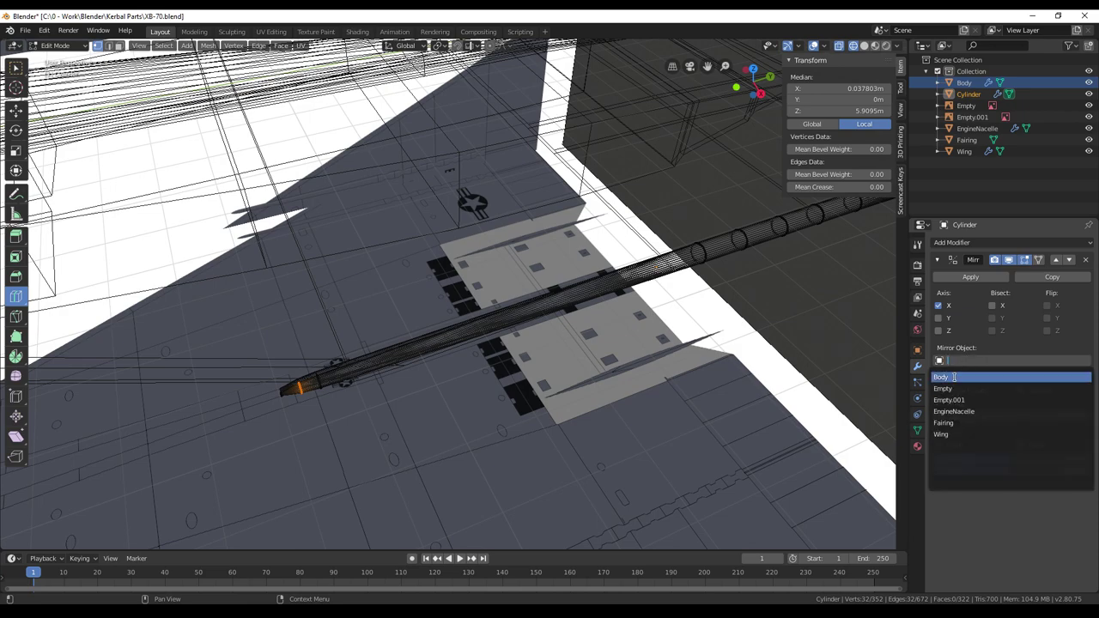
pyautogui.click(953, 377)
# In top view, add four loop cuts across the foremost hinge segment to outline its narrow neck from the reference
pyautogui.moveTo(527, 312); pyautogui.dragTo(552, 309, button='middle')
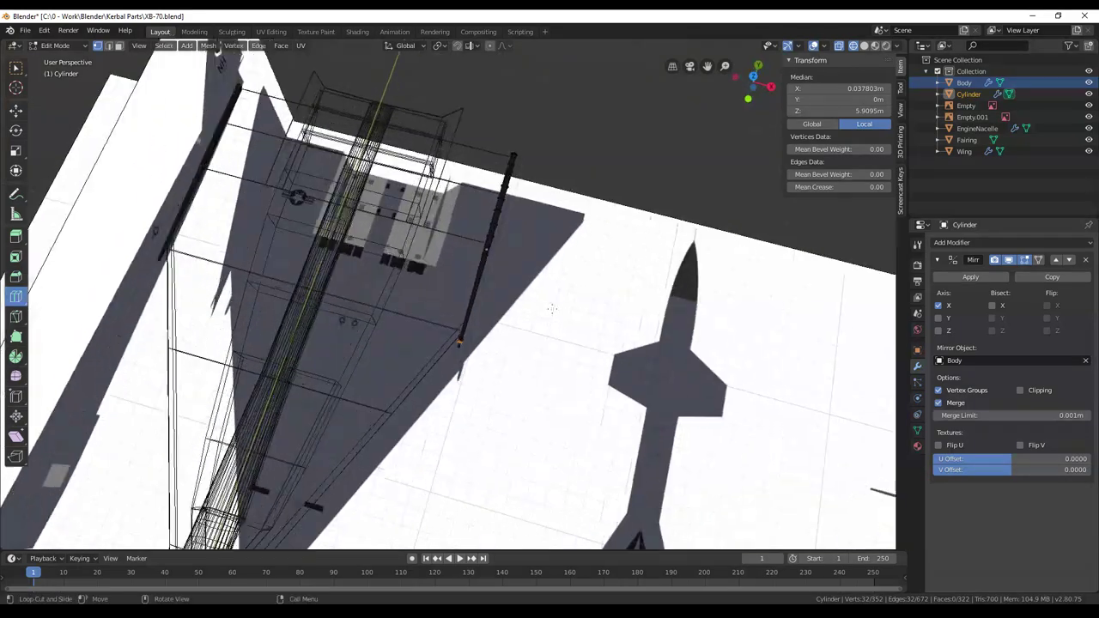
pyautogui.scroll(4, 625, 310)
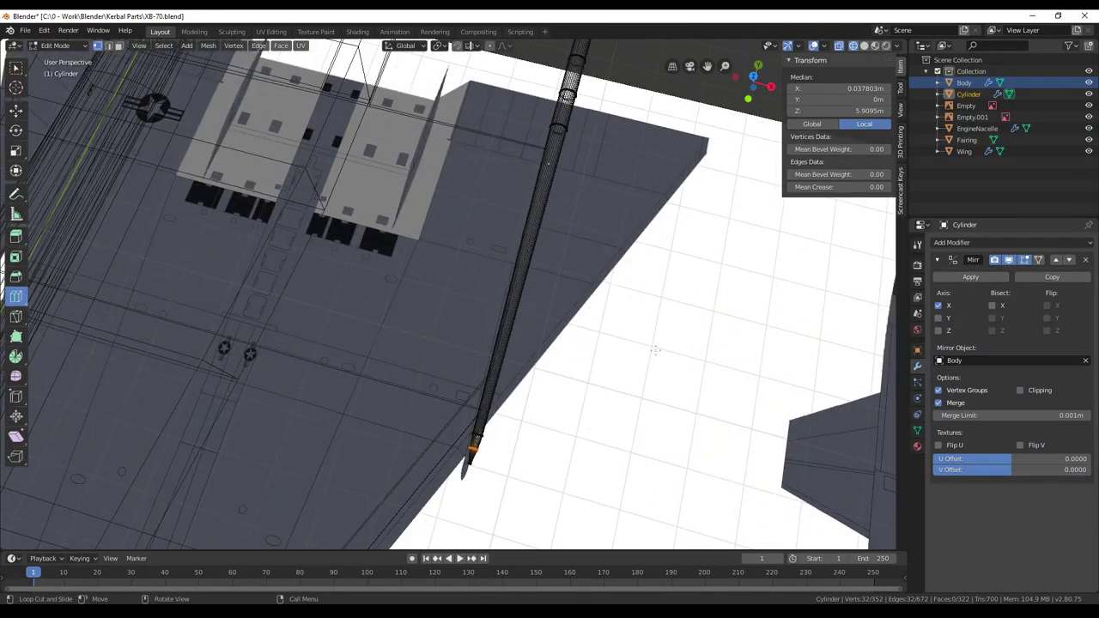
pyautogui.moveTo(637, 231); pyautogui.dragTo(598, 334, button='middle')
pyautogui.scroll(2, 673, 308)
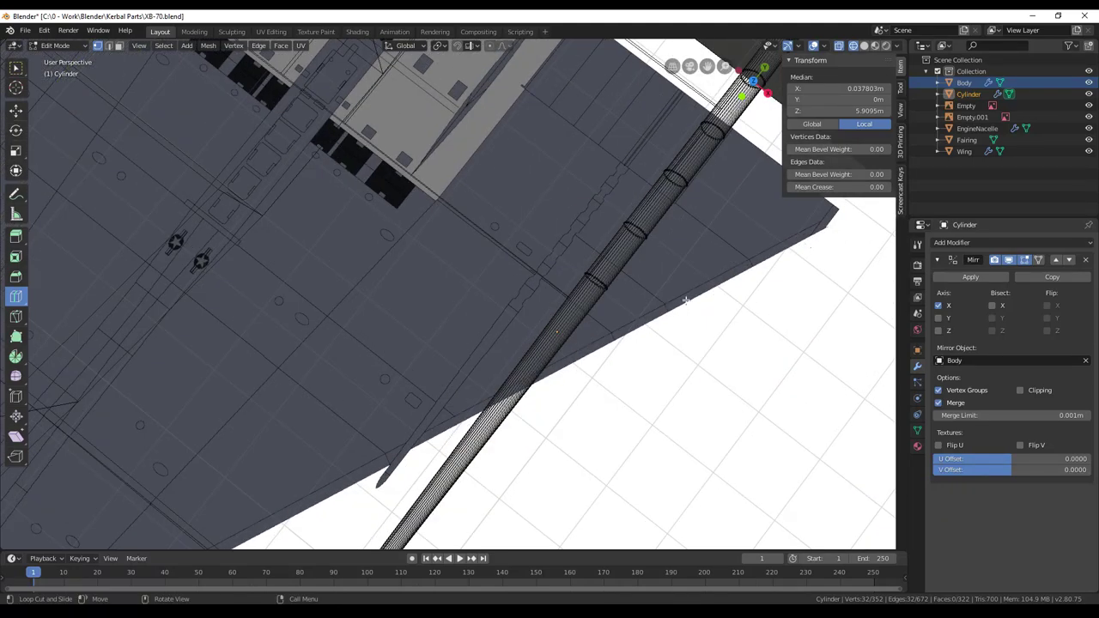
pyautogui.press('KP_7')
pyautogui.keyDown('shift'); pyautogui.moveTo(635, 247); pyautogui.dragTo(636, 378, button='middle'); pyautogui.keyUp('shift')
pyautogui.scroll(2, 635, 368)
pyautogui.keyDown('shift'); pyautogui.moveTo(671, 325); pyautogui.dragTo(652, 341, button='middle'); pyautogui.keyUp('shift')
pyautogui.moveTo(593, 347); pyautogui.dragTo(587, 361)
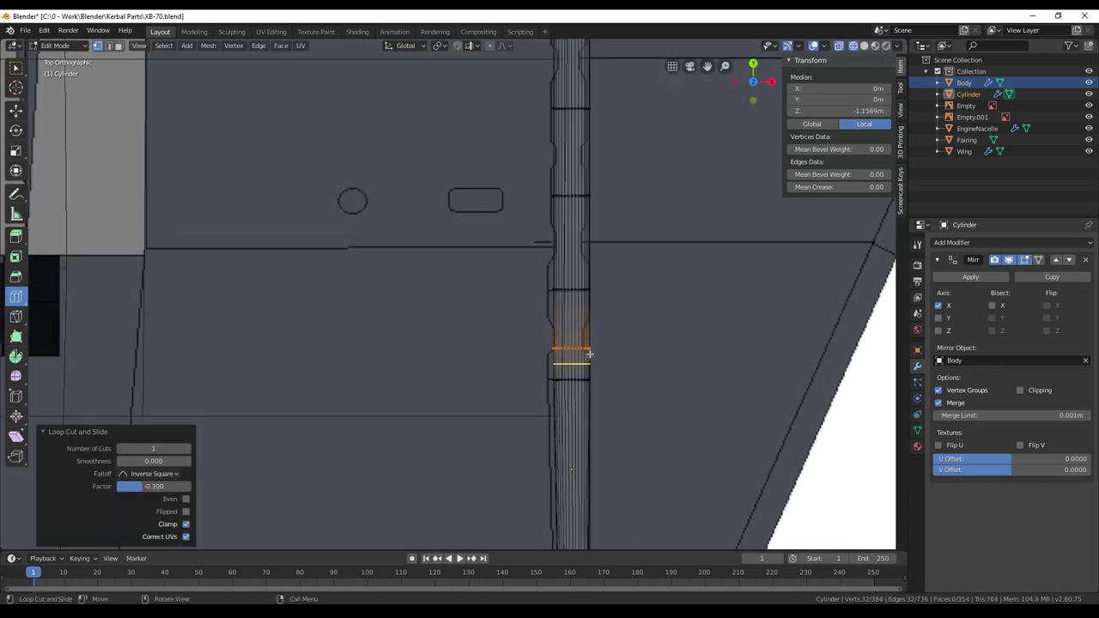
pyautogui.moveTo(588, 323); pyautogui.dragTo(588, 331)
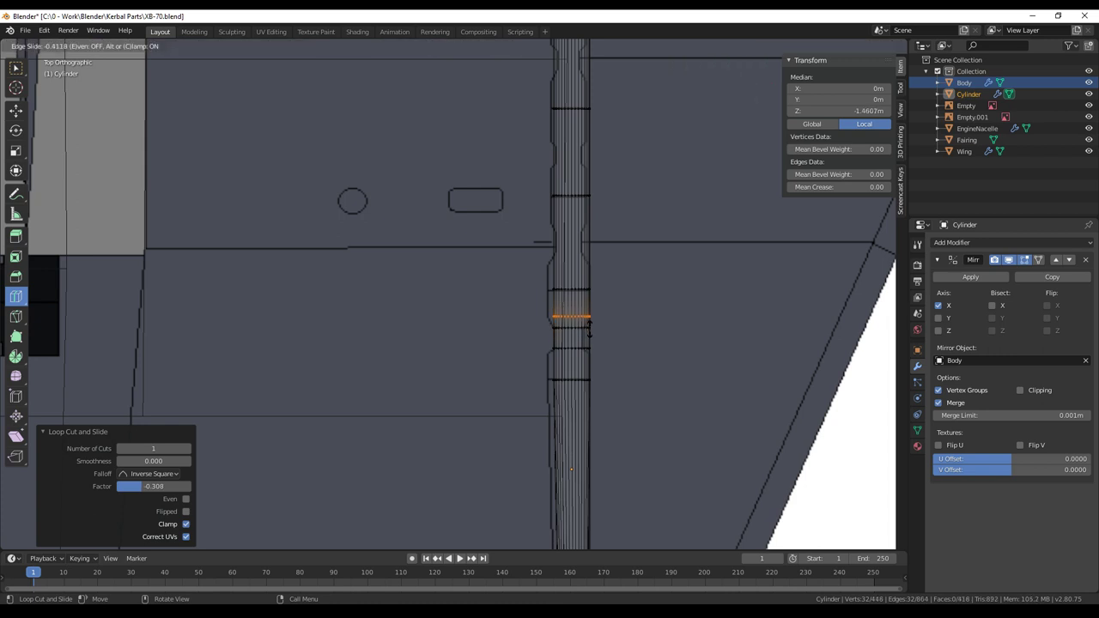
pyautogui.moveTo(588, 330); pyautogui.dragTo(589, 324)
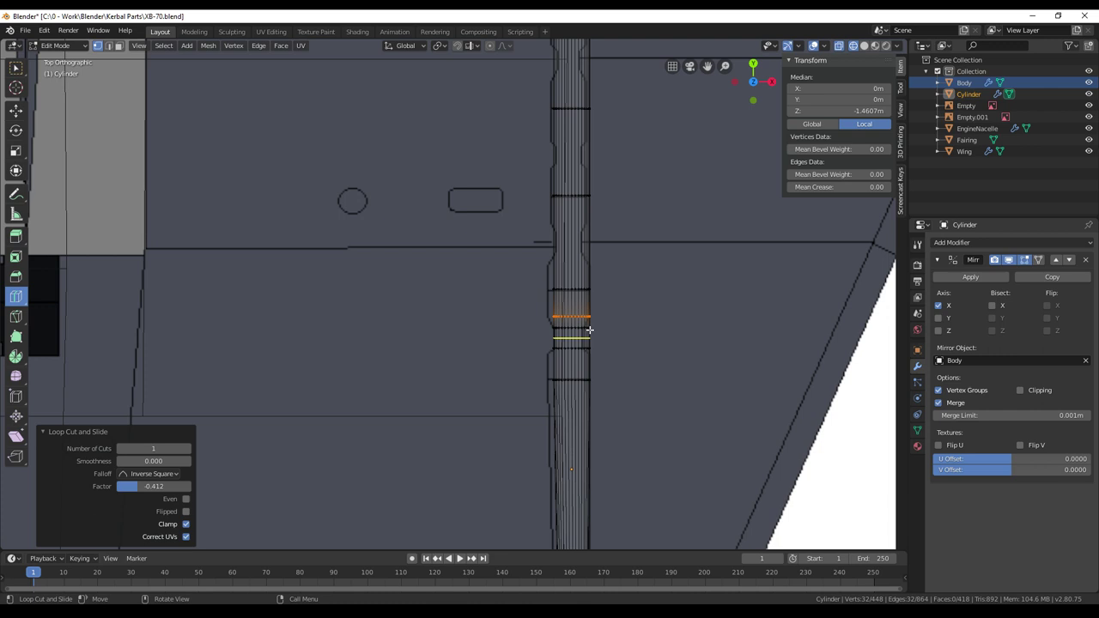
pyautogui.moveTo(589, 363); pyautogui.dragTo(591, 353)
pyautogui.rightClick(590, 353)
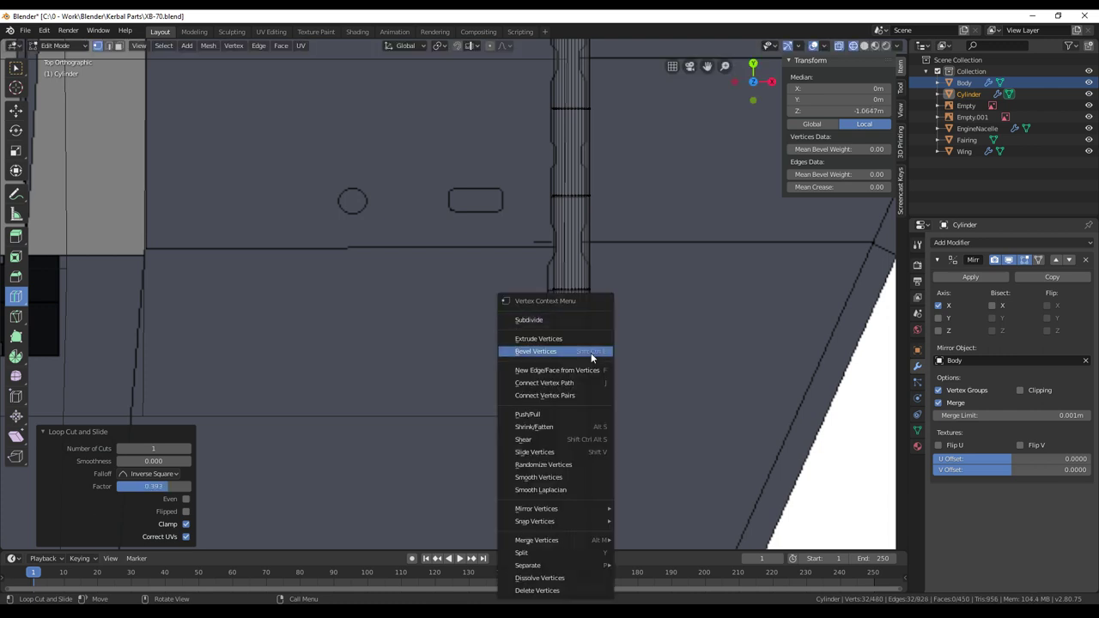
# In face selection mode, select the middle band of faces around the foremost hinge segment and scale it to about 0.84
pyautogui.click(118, 47)
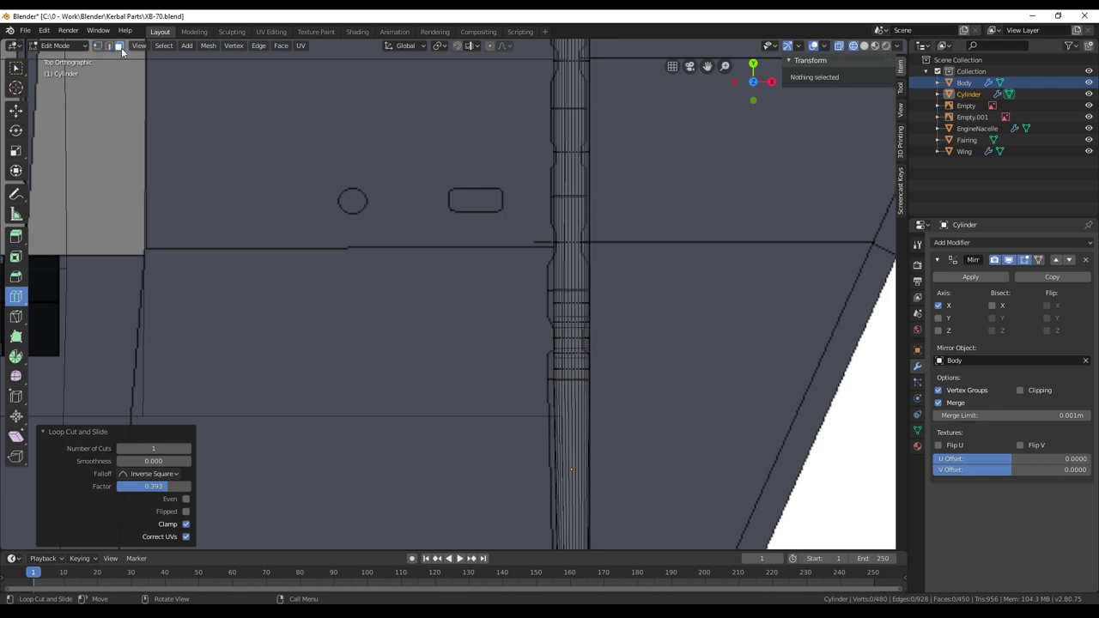
pyautogui.click(17, 111)
pyautogui.click(16, 68)
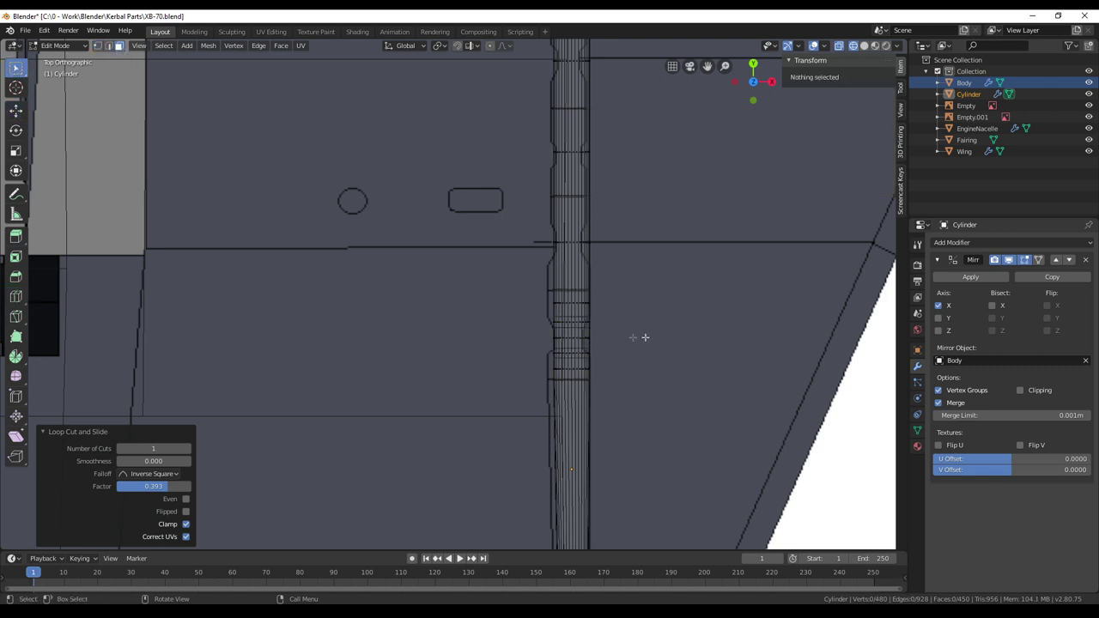
pyautogui.press('c')
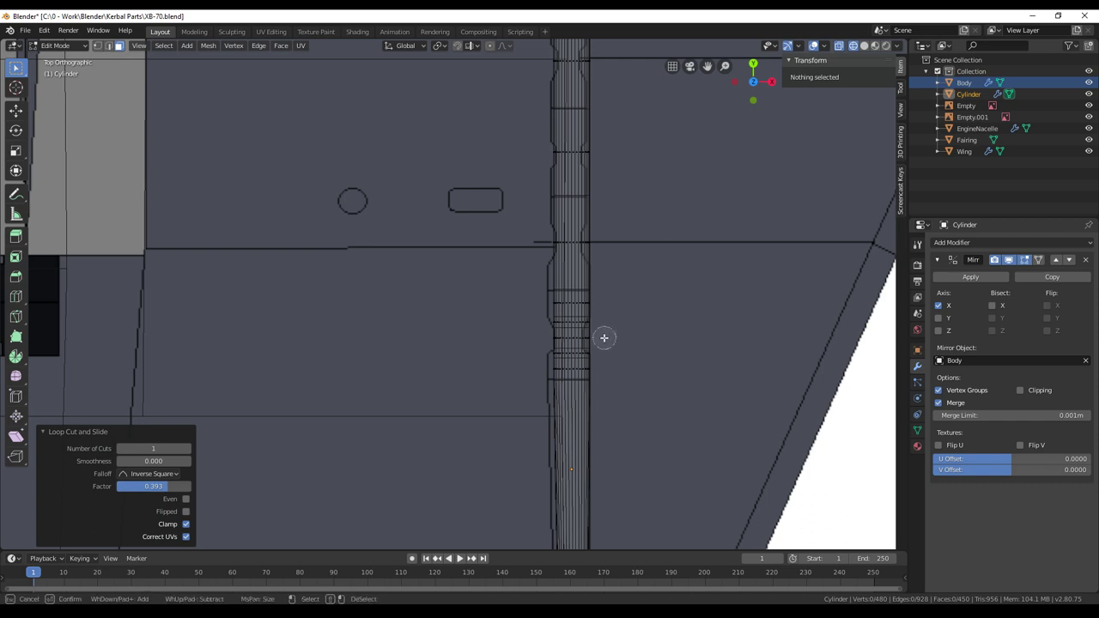
pyautogui.moveTo(604, 338); pyautogui.dragTo(550, 336)
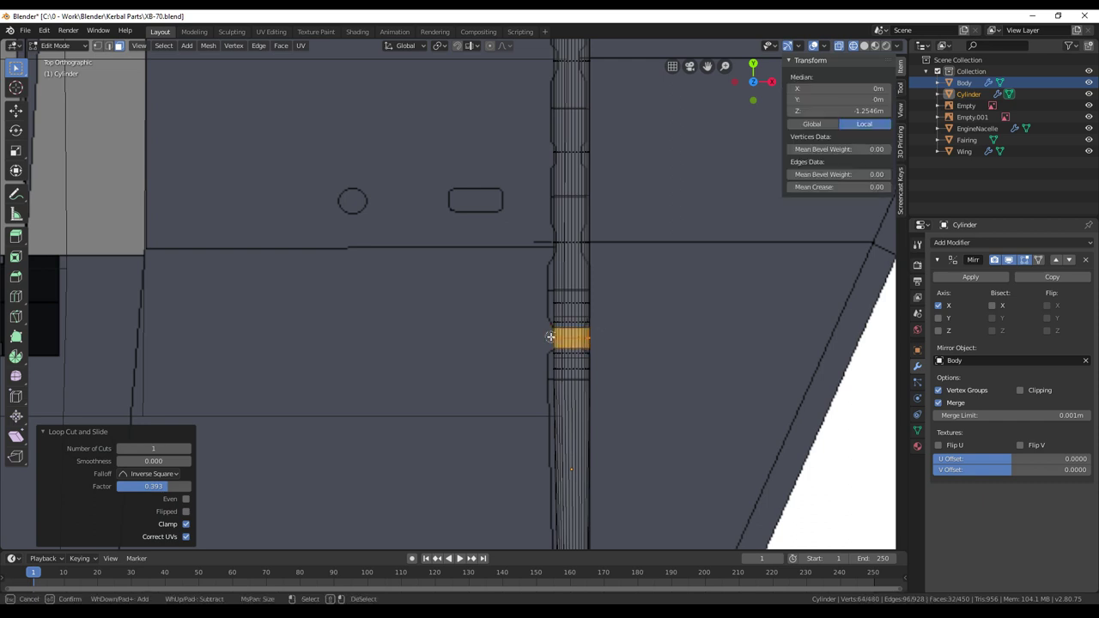
pyautogui.rightClick(667, 336)
pyautogui.press('s')
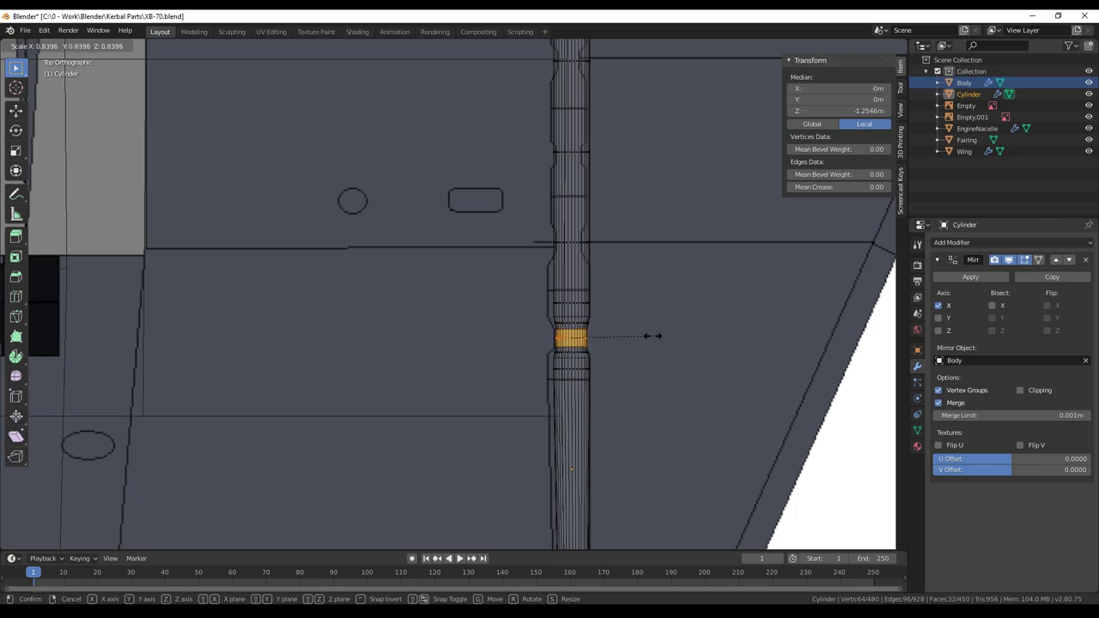
pyautogui.click(653, 336)
# Select all cylinder faces aft of the foremost hinge segment, including the end cap, and delete them
pyautogui.moveTo(654, 335); pyautogui.dragTo(704, 292, button='middle')
pyautogui.moveTo(592, 291); pyautogui.dragTo(588, 328, button='middle')
pyautogui.scroll(2, 588, 328)
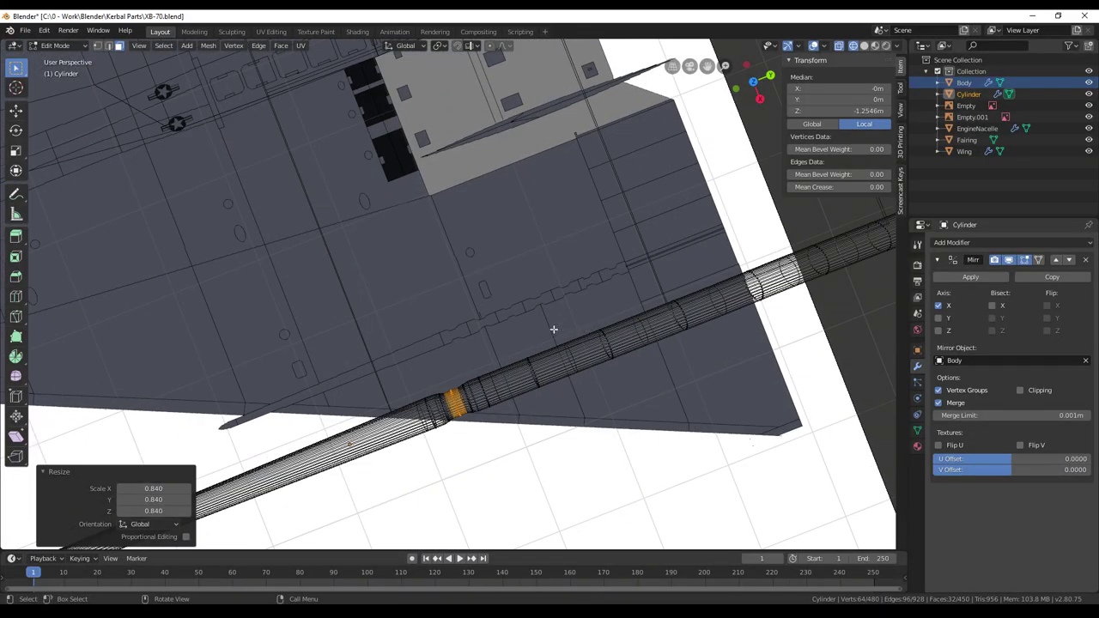
pyautogui.keyDown('shift'); pyautogui.moveTo(626, 284); pyautogui.dragTo(596, 288, button='middle'); pyautogui.keyUp('shift')
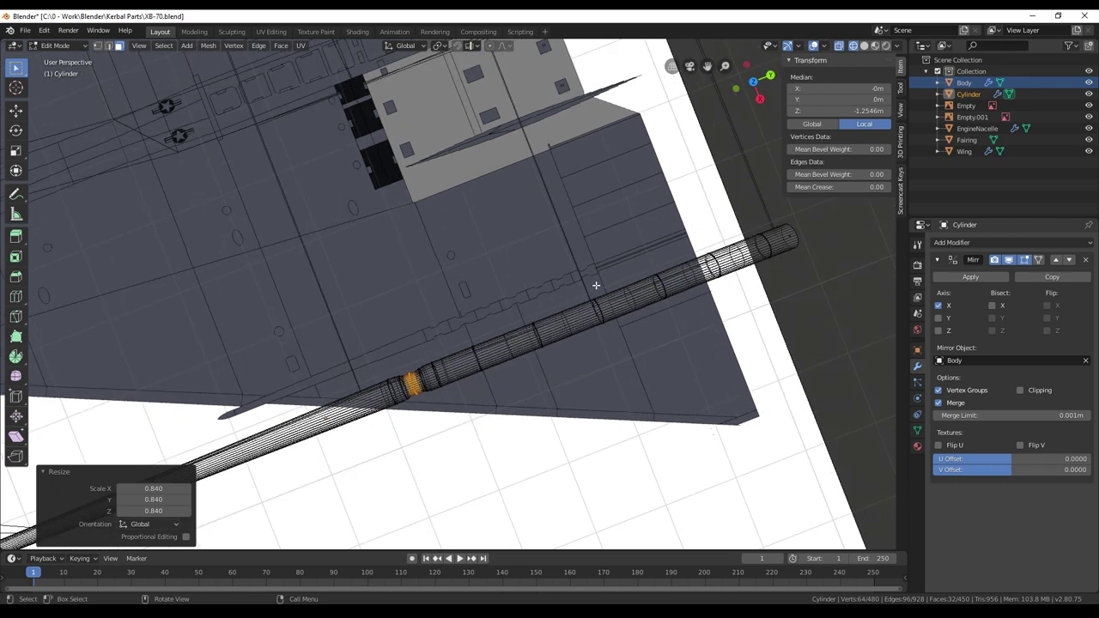
pyautogui.press('KP_7')
pyautogui.moveTo(594, 220)
pyautogui.keyDown('shift'); pyautogui.mouseDown(button='middle')
pyautogui.moveTo(593, 262)
pyautogui.moveTo(616, 284)
pyautogui.mouseUp(button='middle'); pyautogui.keyUp('shift')
pyautogui.keyDown('shift'); pyautogui.moveTo(627, 241); pyautogui.dragTo(630, 261, button='middle'); pyautogui.keyUp('shift')
pyautogui.keyDown('shift'); pyautogui.scroll(1, 630, 260); pyautogui.keyUp('shift')
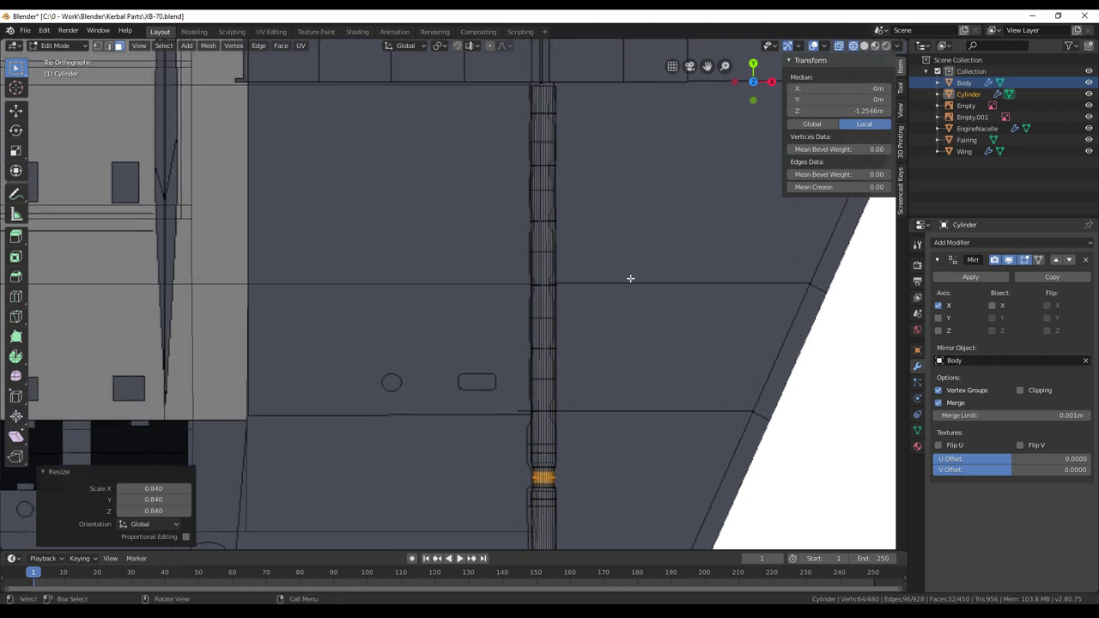
pyautogui.hotkey('ctrl', 'z')
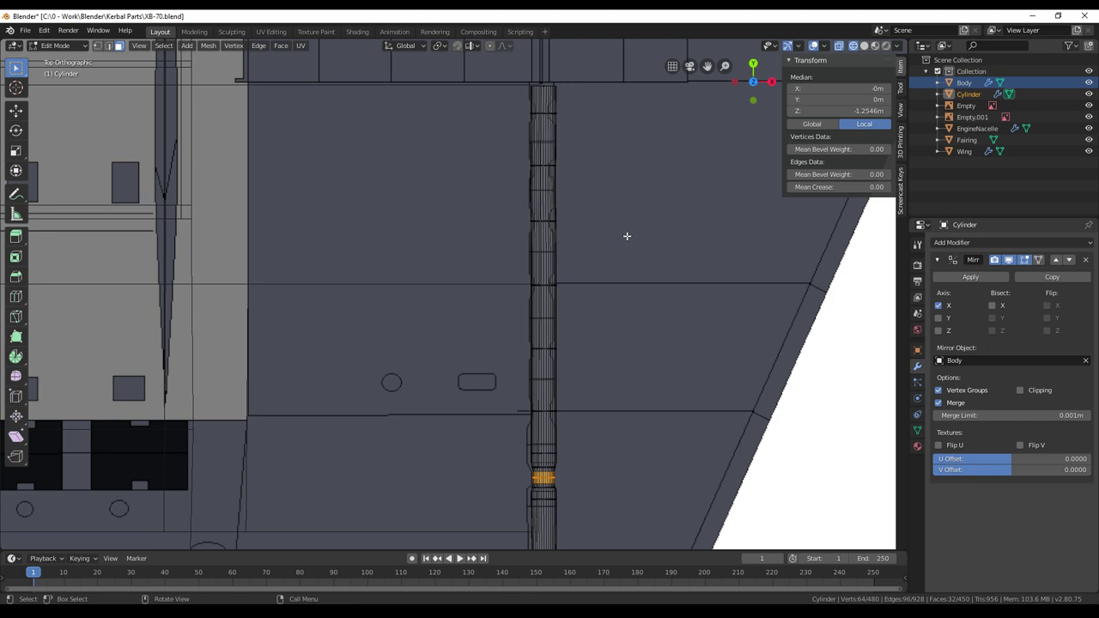
pyautogui.hotkey('alt', 'a')
pyautogui.press('c')
pyautogui.moveTo(555, 103)
pyautogui.mouseDown()
pyautogui.moveTo(527, 109)
pyautogui.moveTo(564, 113)
pyautogui.moveTo(527, 207)
pyautogui.moveTo(577, 222)
pyautogui.moveTo(523, 276)
pyautogui.moveTo(560, 294)
pyautogui.moveTo(581, 357)
pyautogui.moveTo(507, 400)
pyautogui.moveTo(568, 413)
pyautogui.mouseUp()
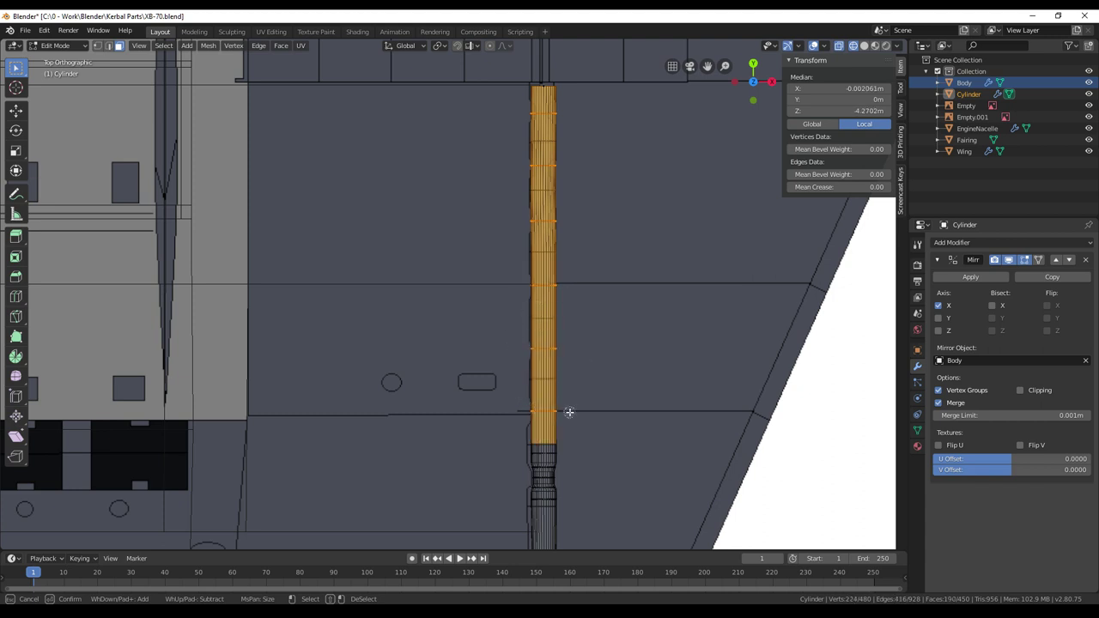
pyautogui.rightClick(569, 413)
pyautogui.press('x')
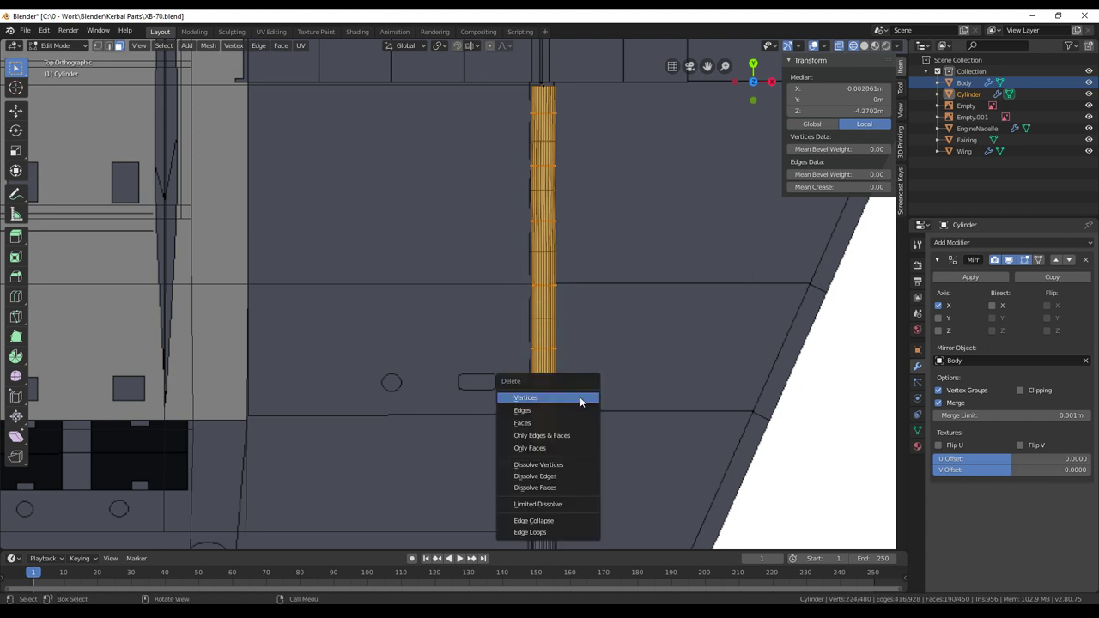
pyautogui.click(573, 421)
# Select all the faces of the necked hinge segment and separate them from the cylinder into their own object
pyautogui.keyDown('shift'); pyautogui.moveTo(613, 385); pyautogui.dragTo(615, 249, button='middle'); pyautogui.keyUp('shift')
pyautogui.press('c')
pyautogui.moveTo(566, 312)
pyautogui.mouseDown()
pyautogui.moveTo(537, 327)
pyautogui.moveTo(563, 336)
pyautogui.moveTo(539, 343)
pyautogui.moveTo(540, 365)
pyautogui.moveTo(562, 350)
pyautogui.mouseUp()
pyautogui.rightClick(575, 353)
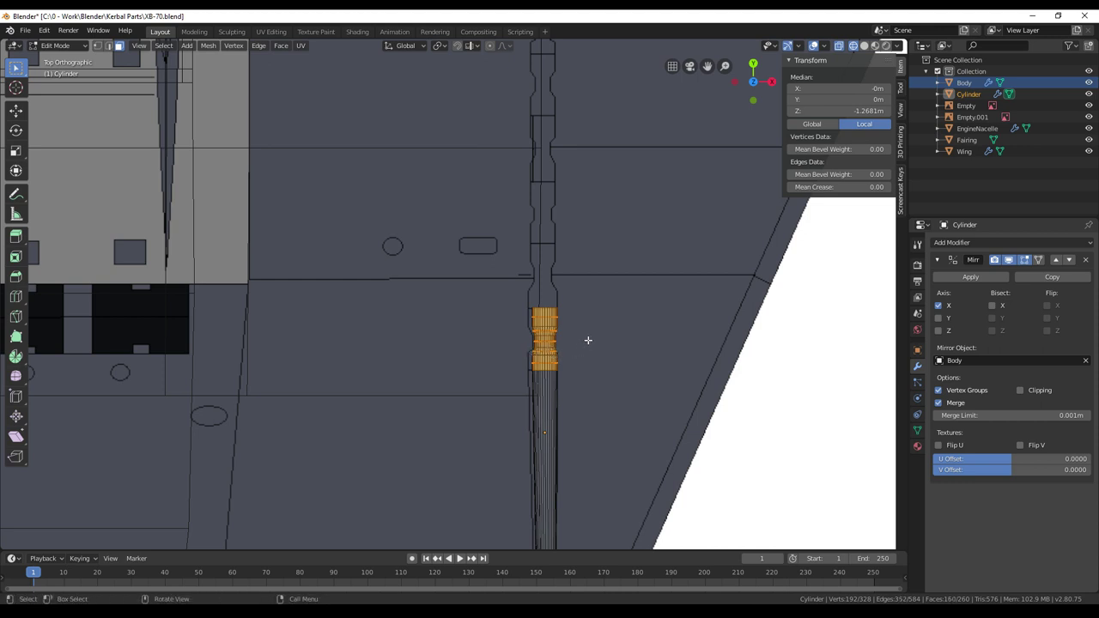
pyautogui.hotkey('ctrl', 'p')
pyautogui.press('p')
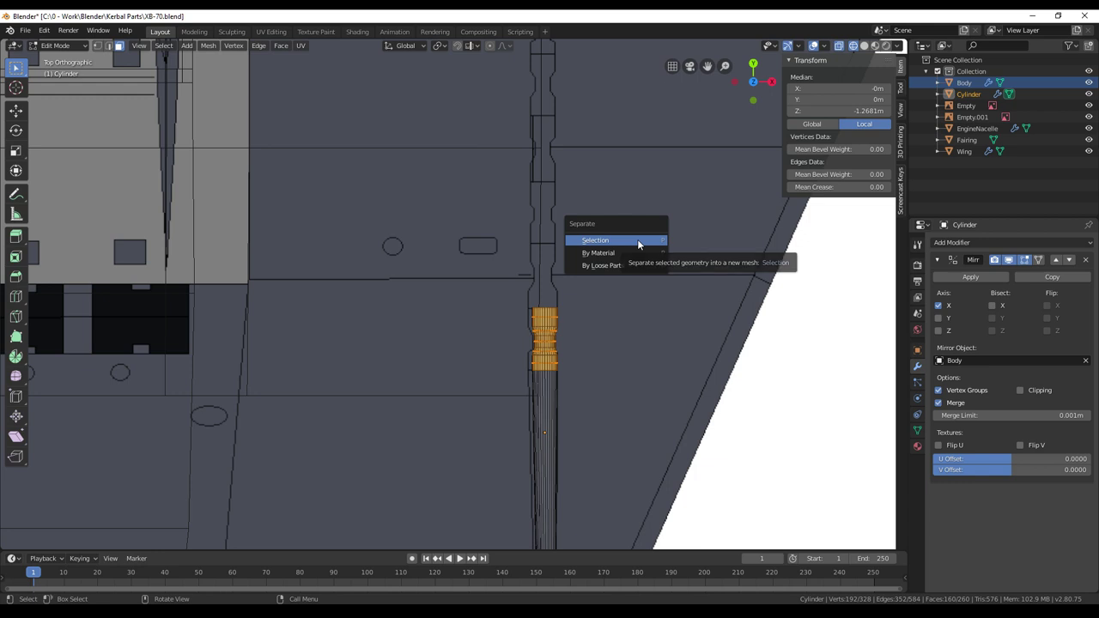
pyautogui.click(637, 238)
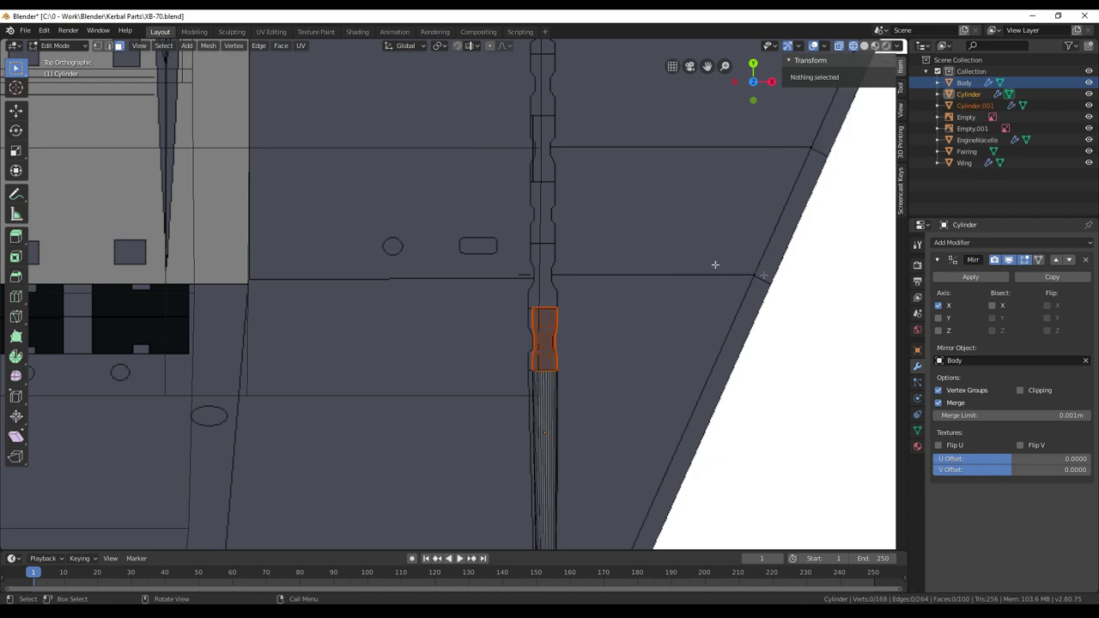
# Rename the Cylinder object, the long front part of the hinge, as HingeFront
pyautogui.click(977, 105)
pyautogui.click(970, 93)
pyautogui.rightClick(969, 93)
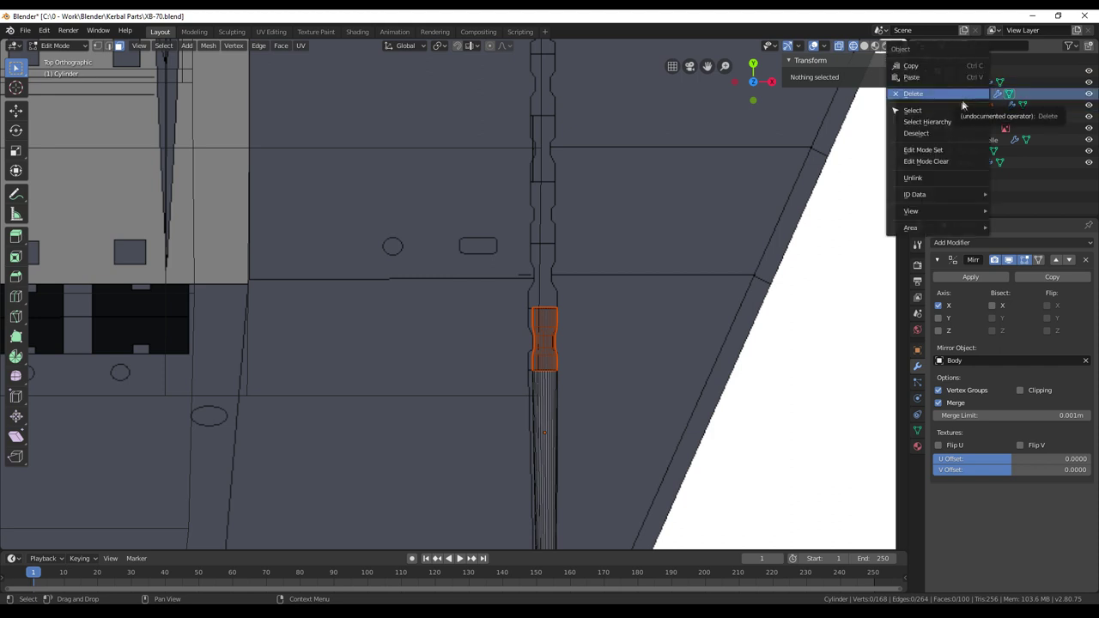
pyautogui.doubleClick(968, 94)
pyautogui.write('Hing')
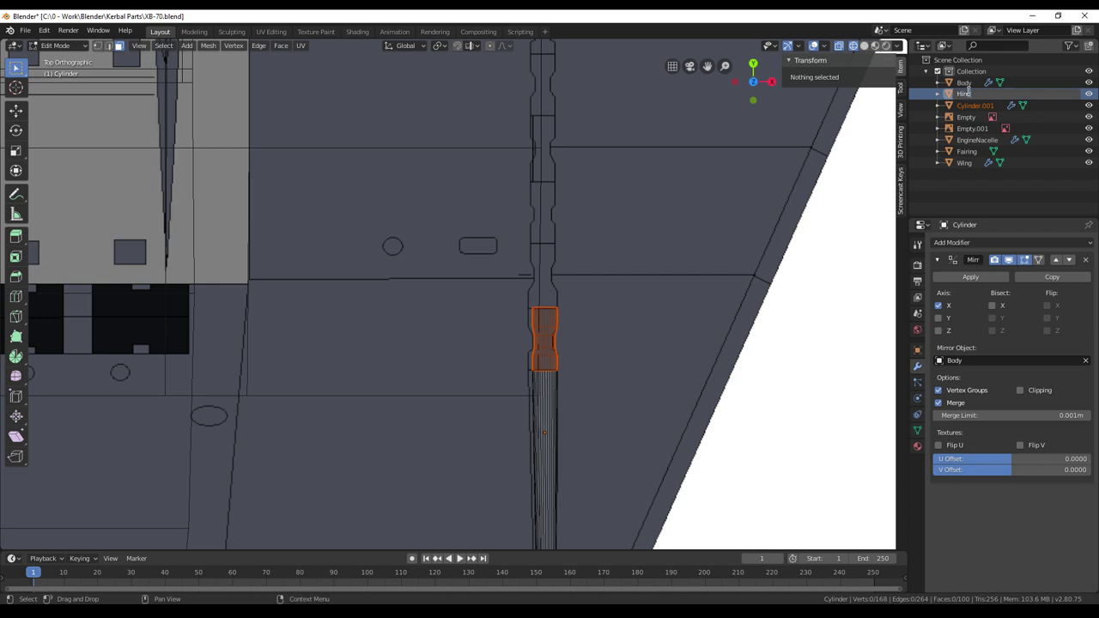
pyautogui.write('eFront')
pyautogui.press('Return')
# Rename the separated hinge segment, Cylinder.001, as Hinge.001
pyautogui.doubleClick(971, 95)
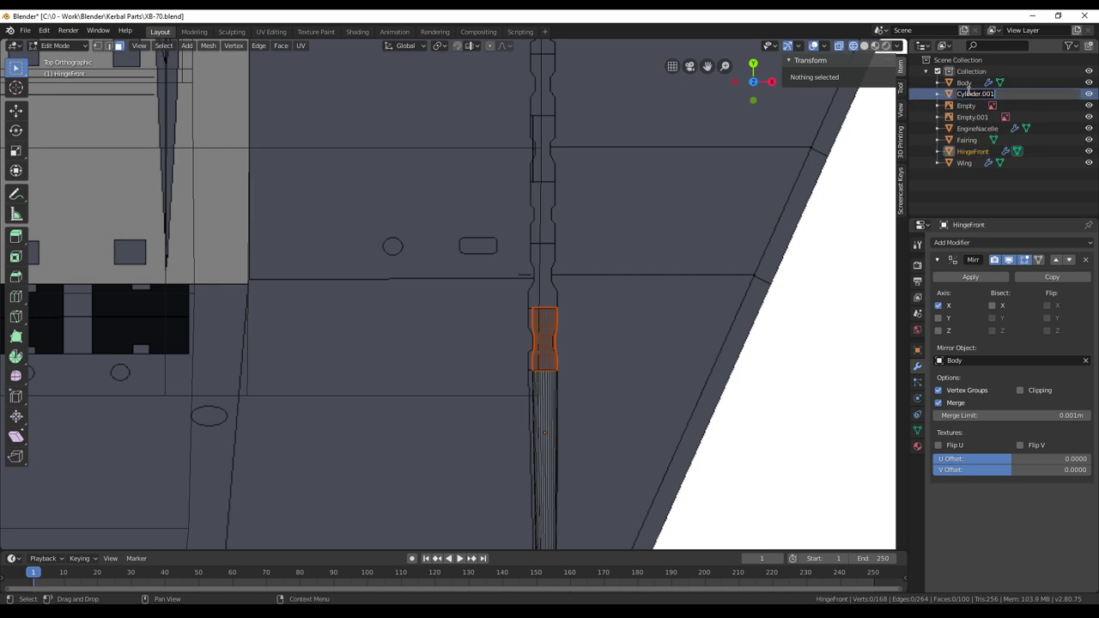
pyautogui.write('Hinge.001')
pyautogui.press('Return')
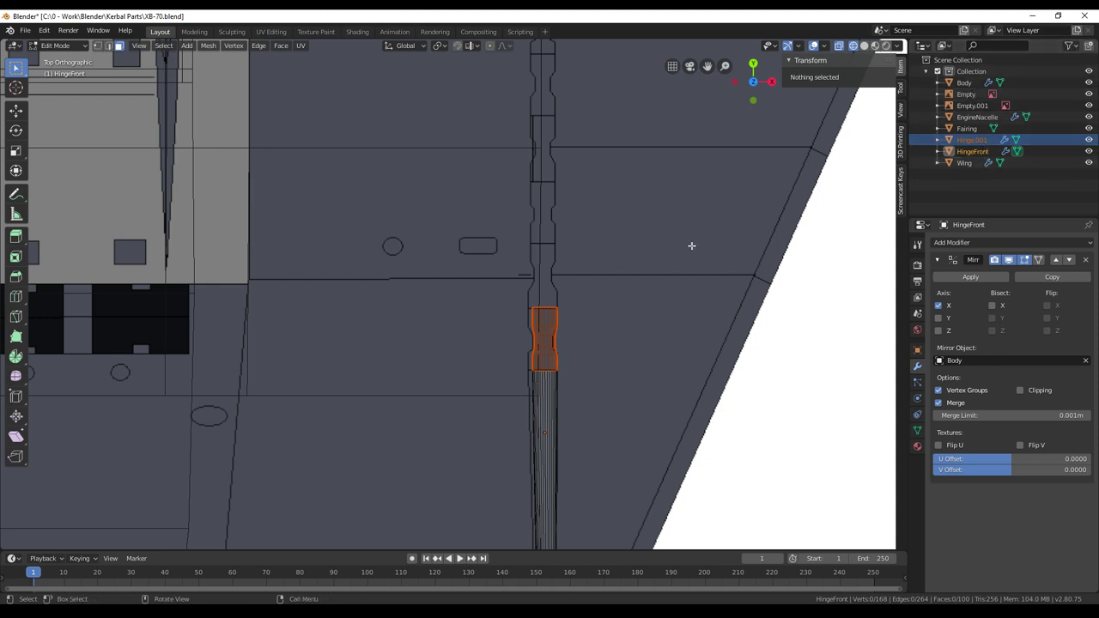
pyautogui.scroll(-2, 691, 245)
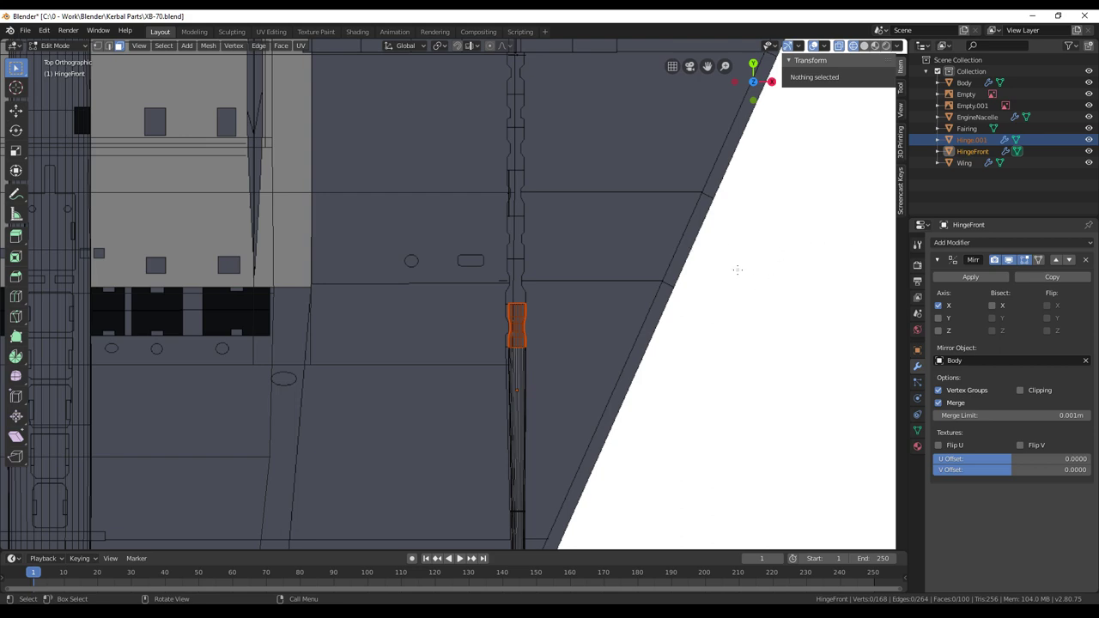
# Switch the viewport to solid shading, leave mesh editing and shade both hinge objects smooth
pyautogui.scroll(-5, 588, 257)
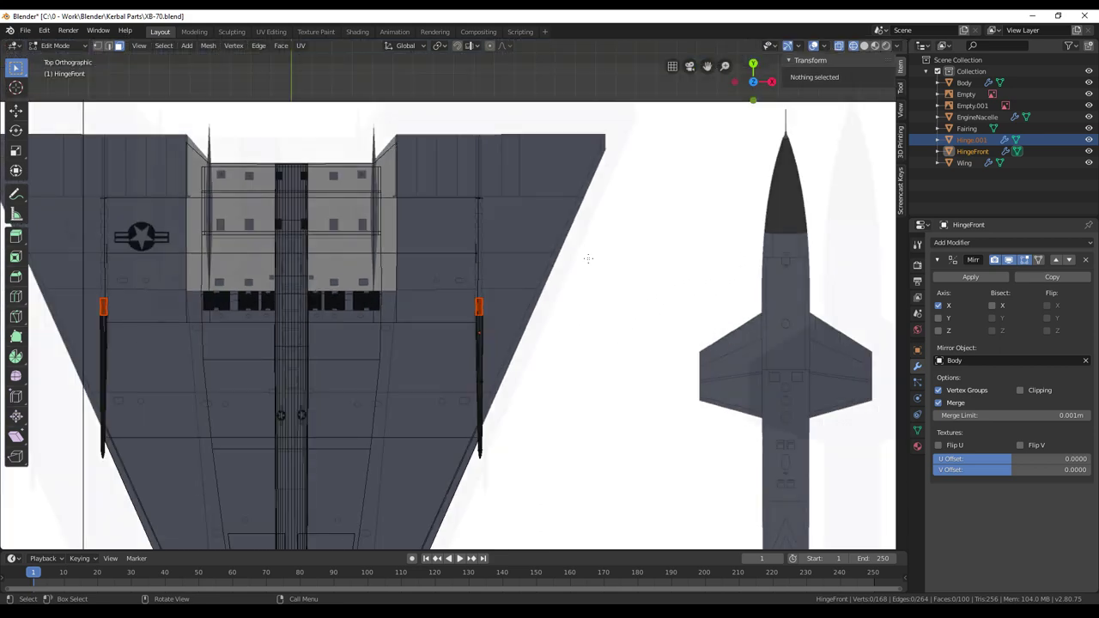
pyautogui.scroll(3, 588, 257)
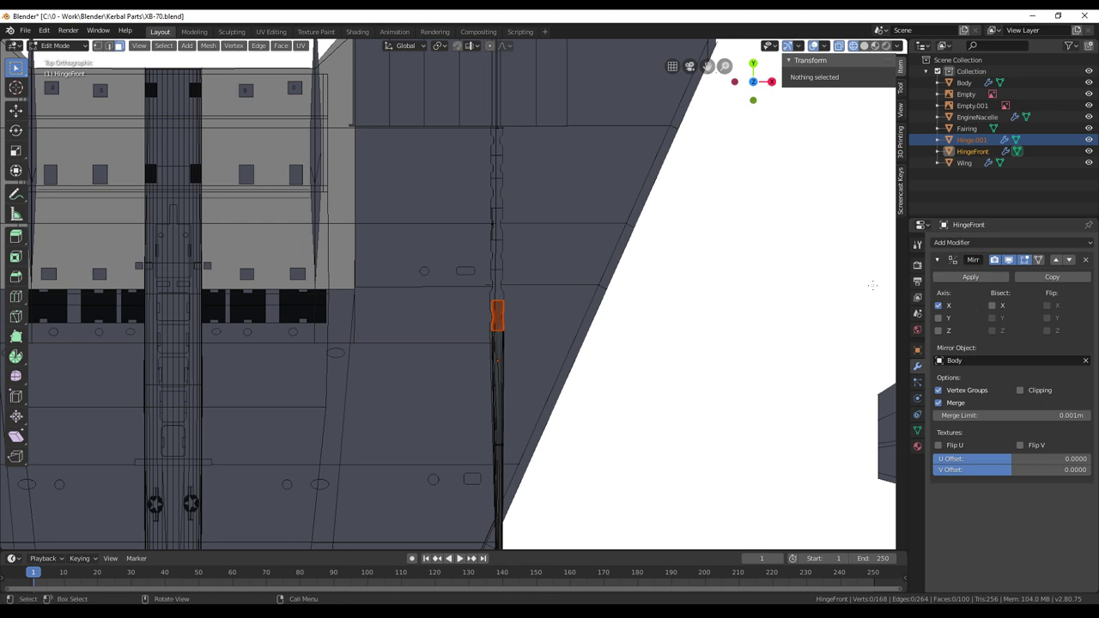
pyautogui.scroll(3, 782, 285)
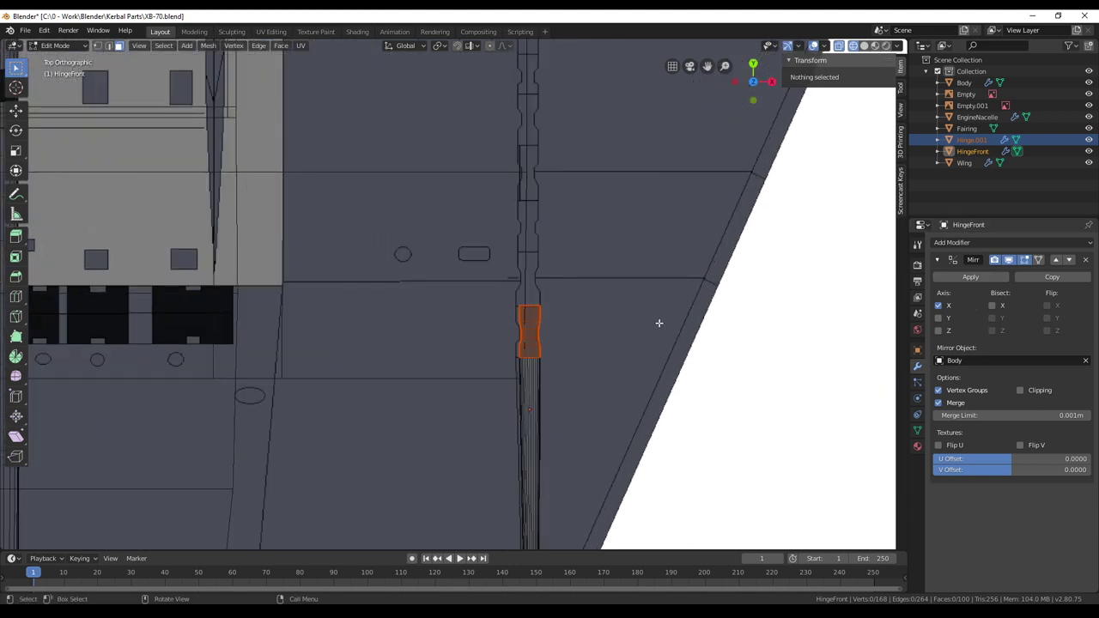
pyautogui.press('z')
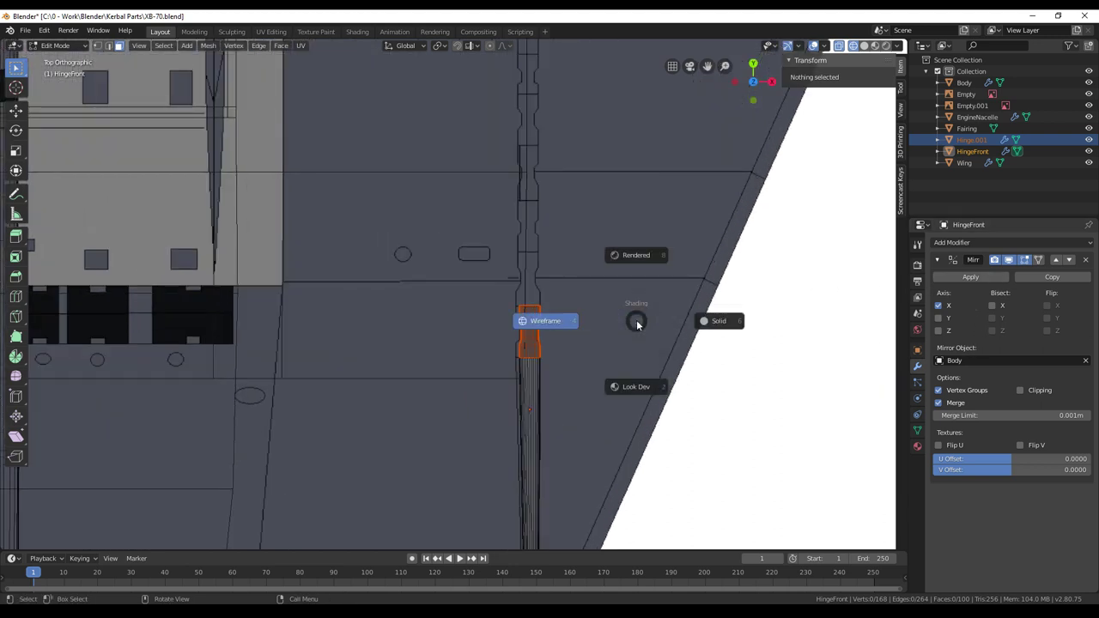
pyautogui.press('6')
pyautogui.moveTo(652, 340)
pyautogui.mouseDown(button='middle')
pyautogui.moveTo(631, 316)
pyautogui.moveTo(644, 301)
pyautogui.mouseUp(button='middle')
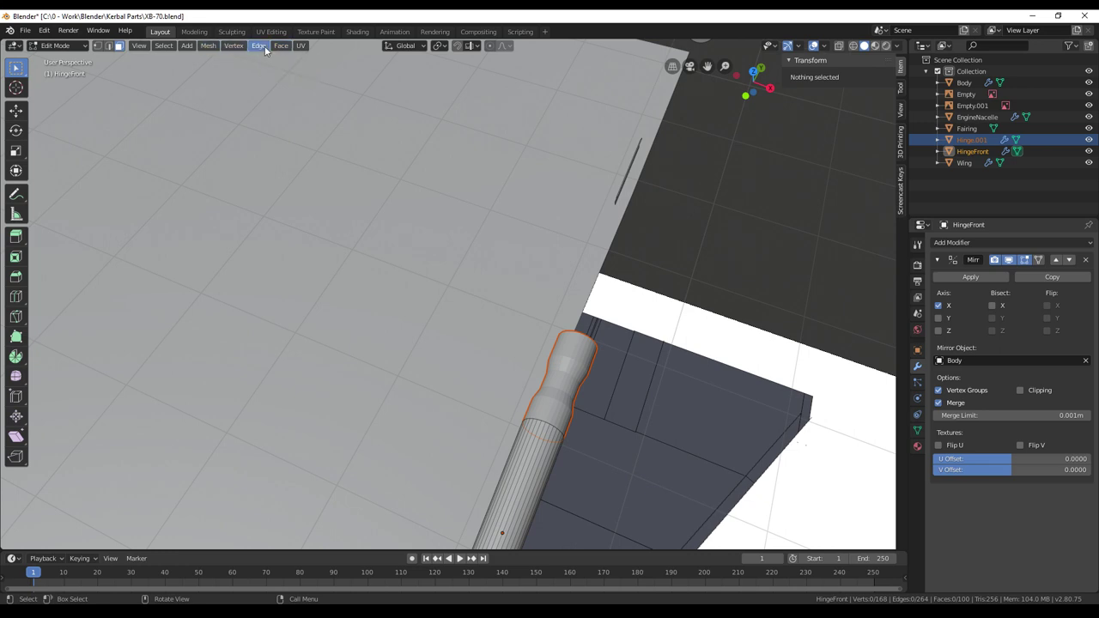
pyautogui.press('Tab')
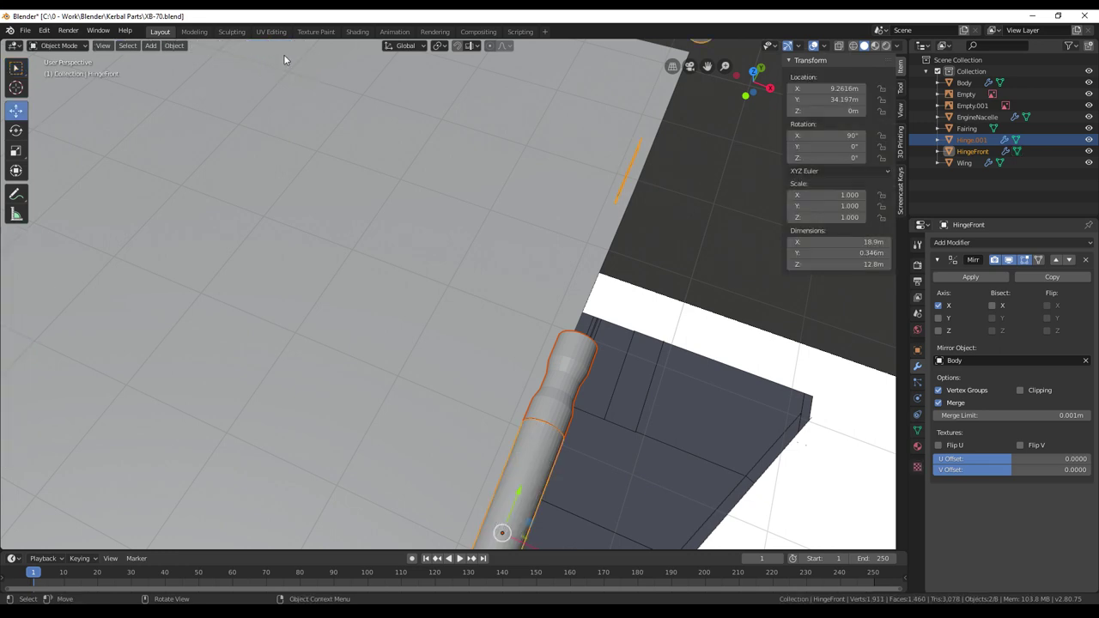
pyautogui.click(174, 46)
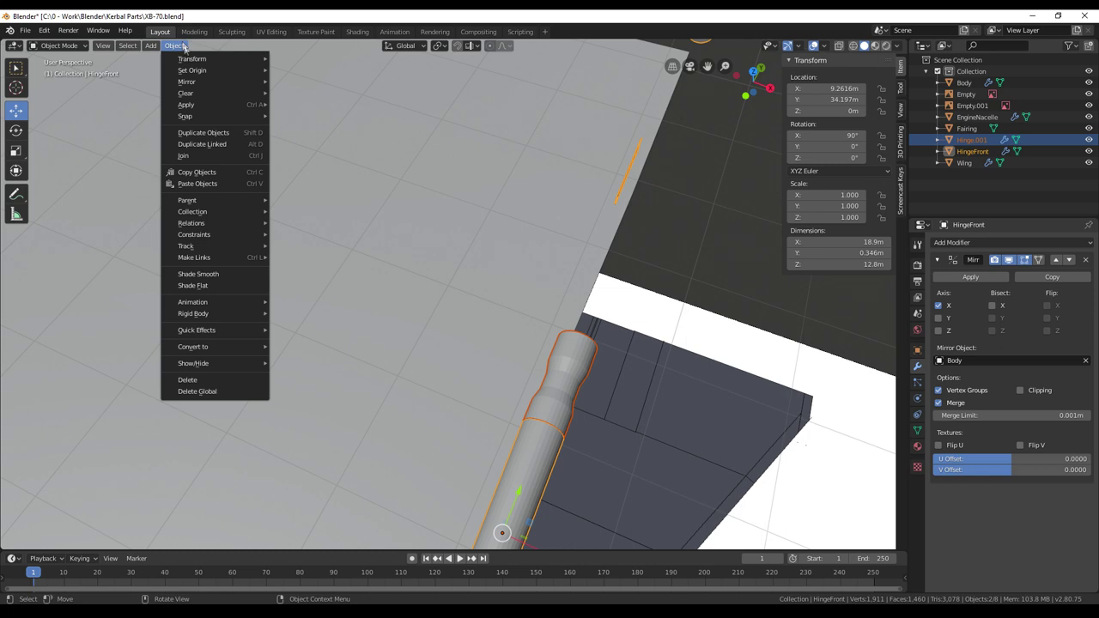
pyautogui.click(232, 274)
# Try an Edge Split modifier on HingeFront, inspect the hinge shading and remove the modifier
pyautogui.click(966, 244)
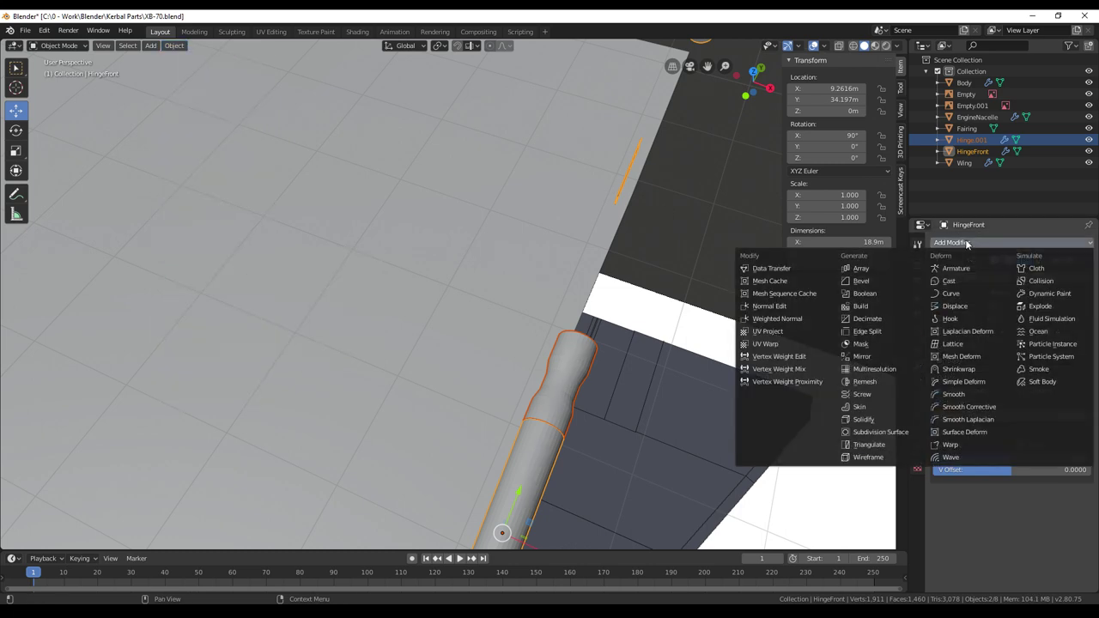
pyautogui.click(876, 333)
pyautogui.moveTo(753, 312); pyautogui.dragTo(692, 250, button='middle')
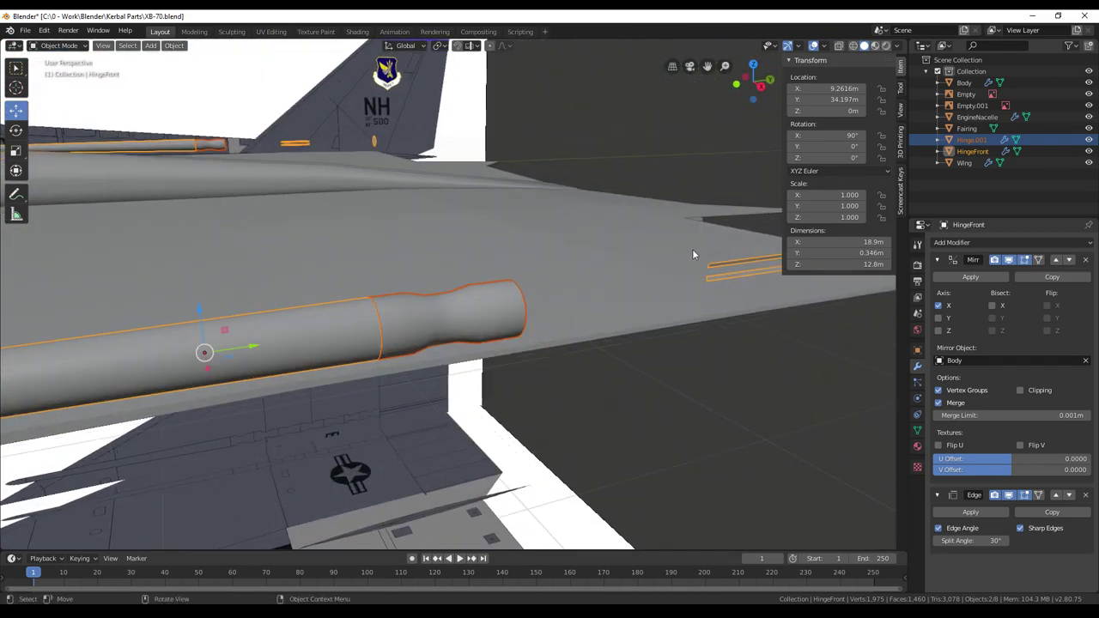
pyautogui.scroll(2, 692, 249)
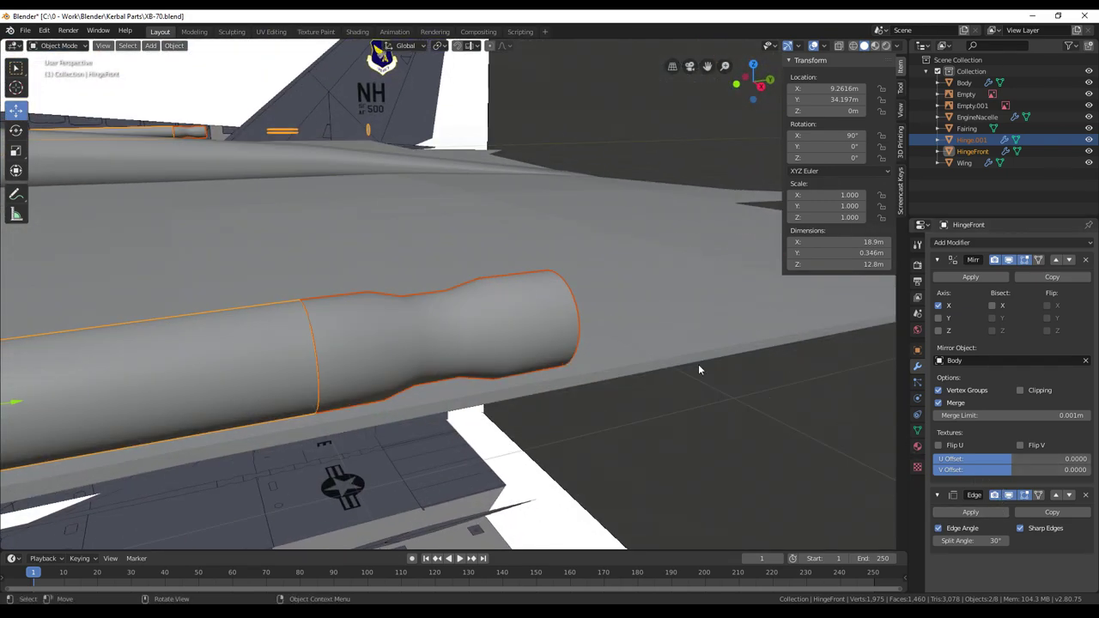
pyautogui.moveTo(710, 365); pyautogui.dragTo(631, 370, button='middle')
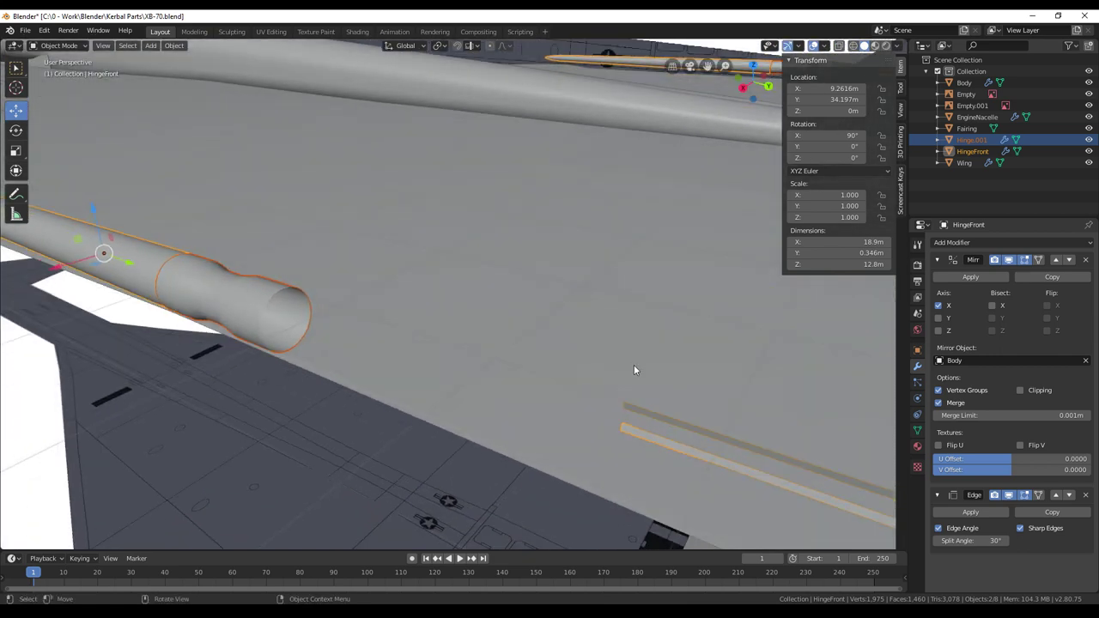
pyautogui.moveTo(324, 358); pyautogui.dragTo(532, 293, button='middle')
pyautogui.scroll(5, 470, 387)
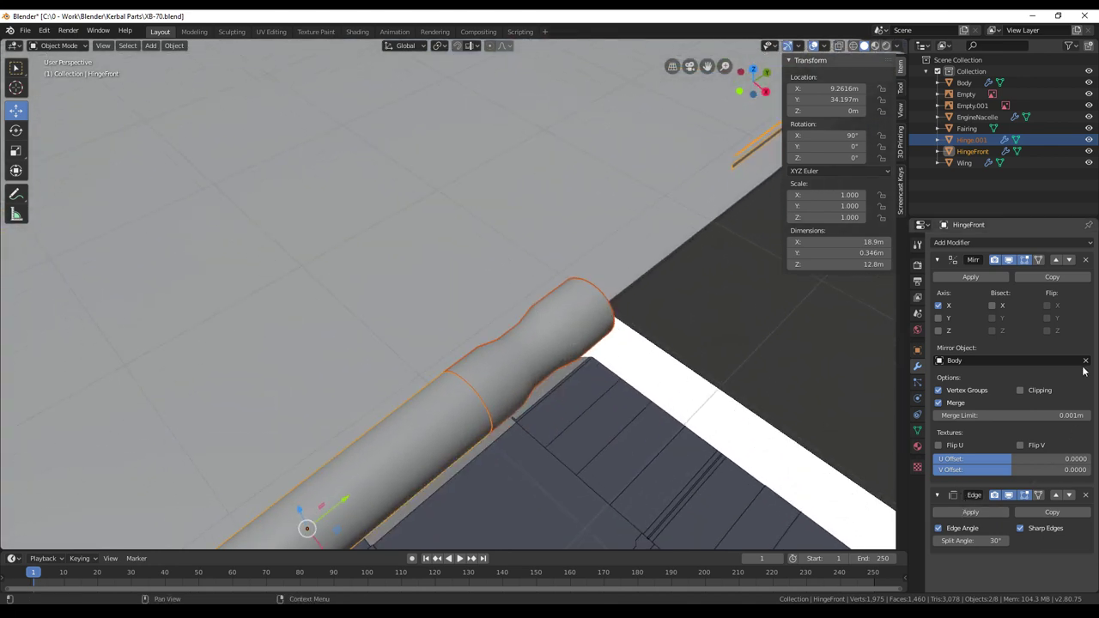
pyautogui.click(1087, 498)
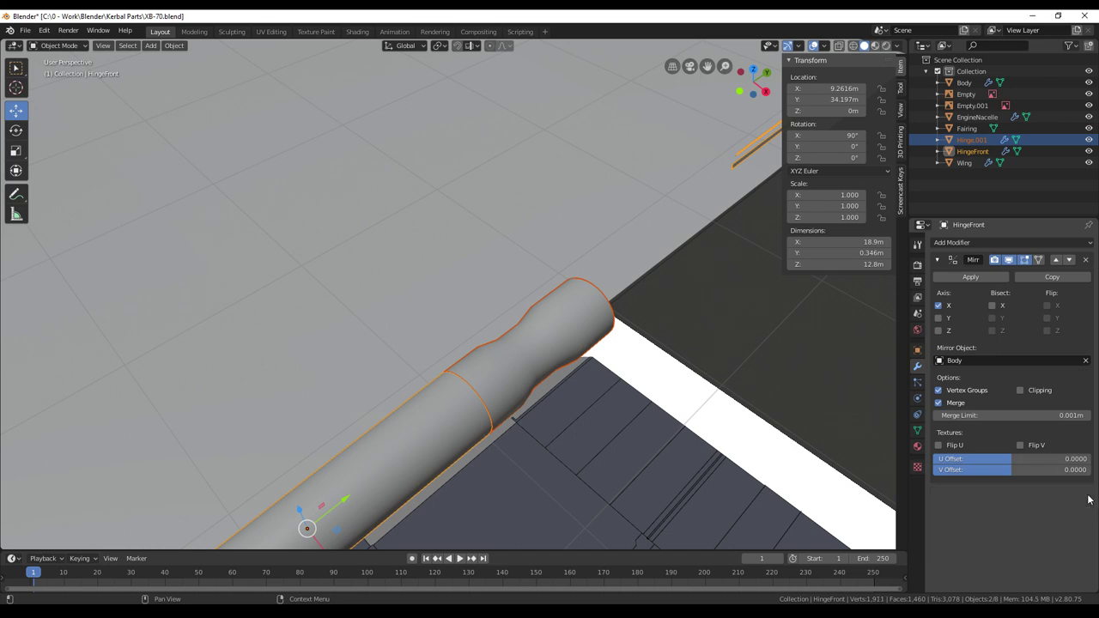
# Select only the necked segment Hinge.001 and add an Array modifier to it
pyautogui.moveTo(525, 357); pyautogui.dragTo(557, 395, button='middle')
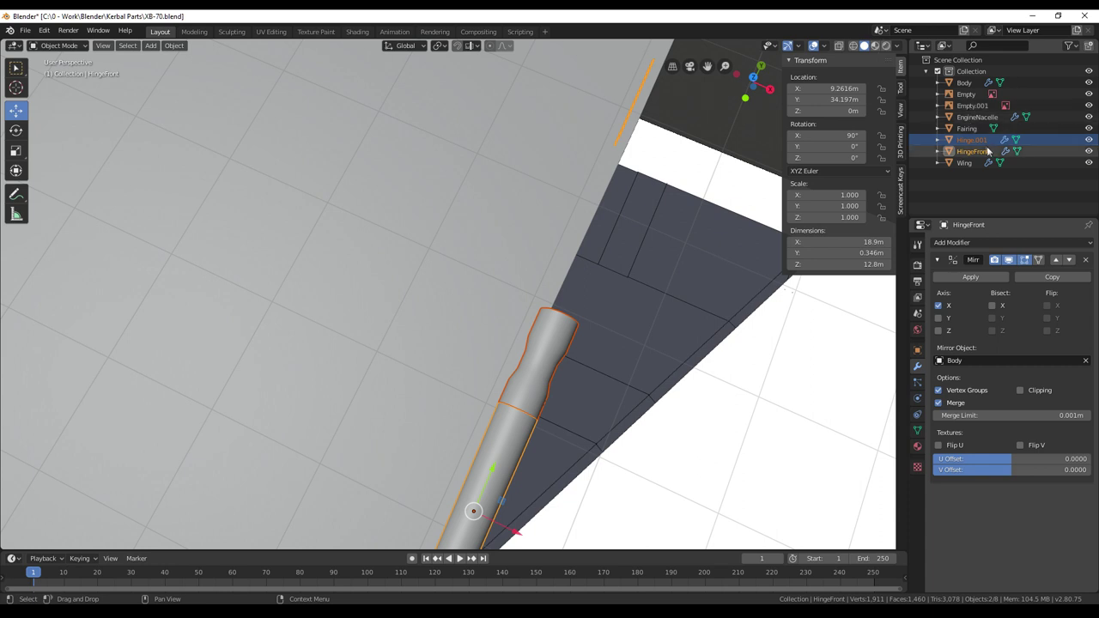
pyautogui.click(972, 140)
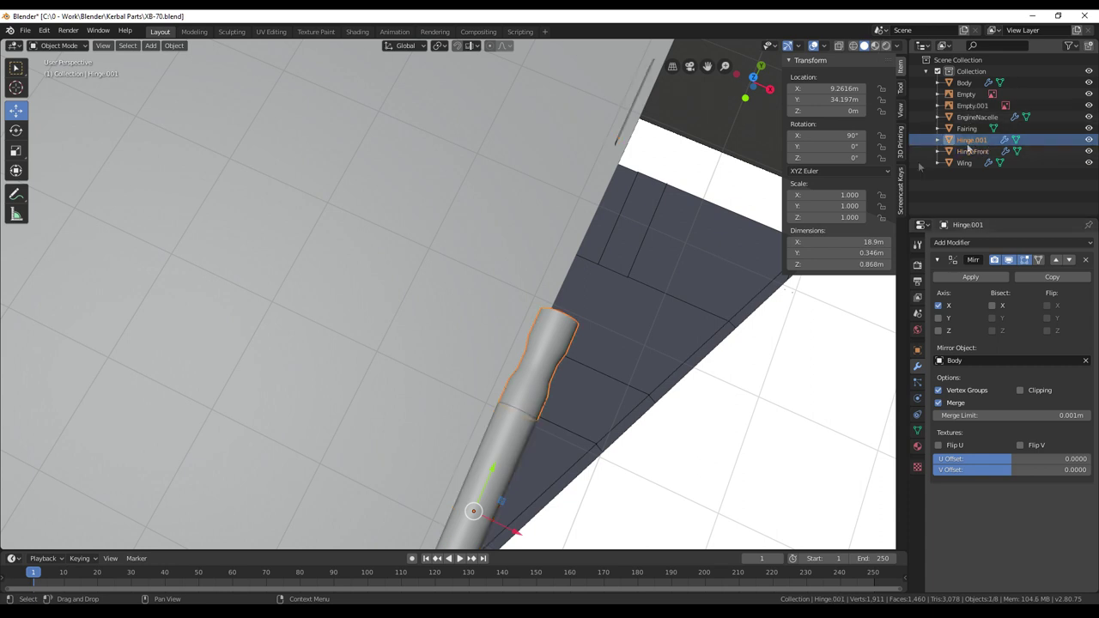
pyautogui.moveTo(658, 321); pyautogui.dragTo(664, 330, button='middle')
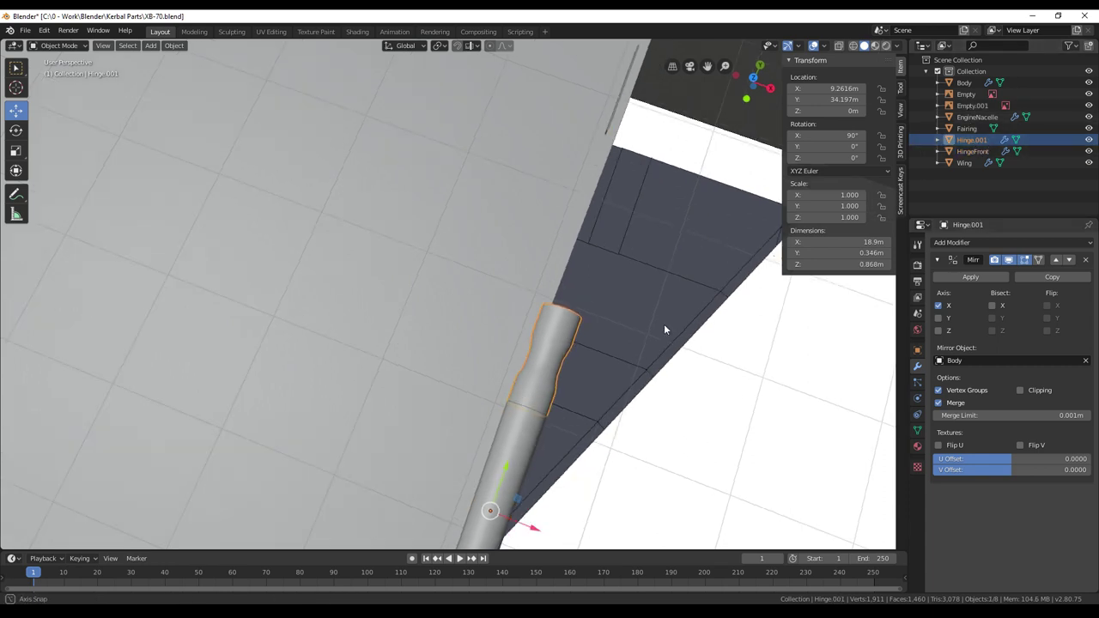
pyautogui.click(967, 242)
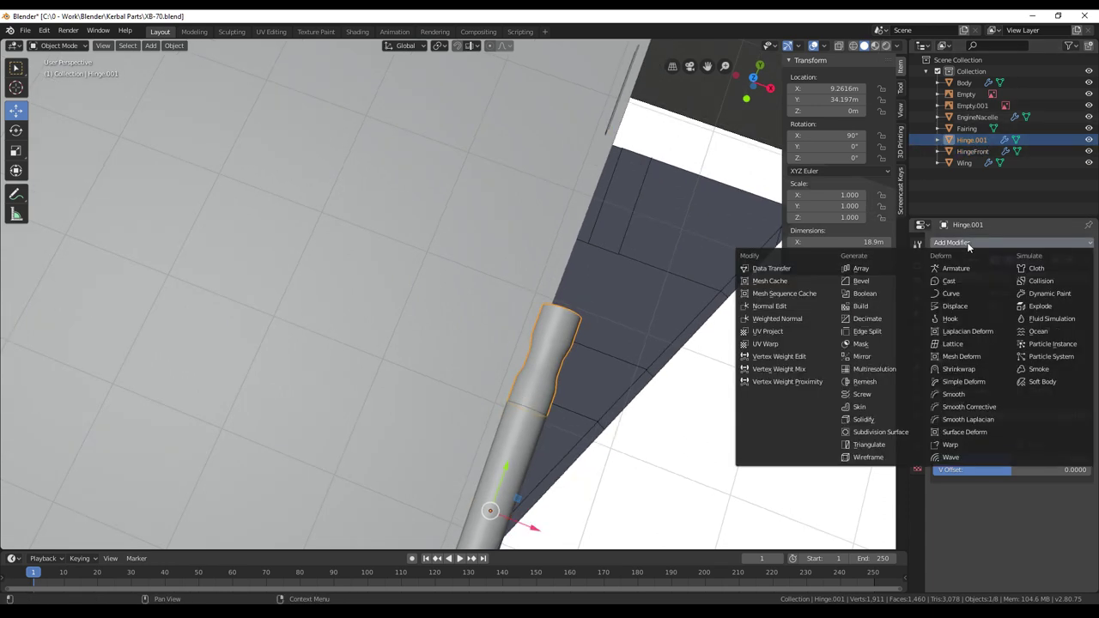
pyautogui.click(876, 268)
pyautogui.scroll(-2, 797, 298)
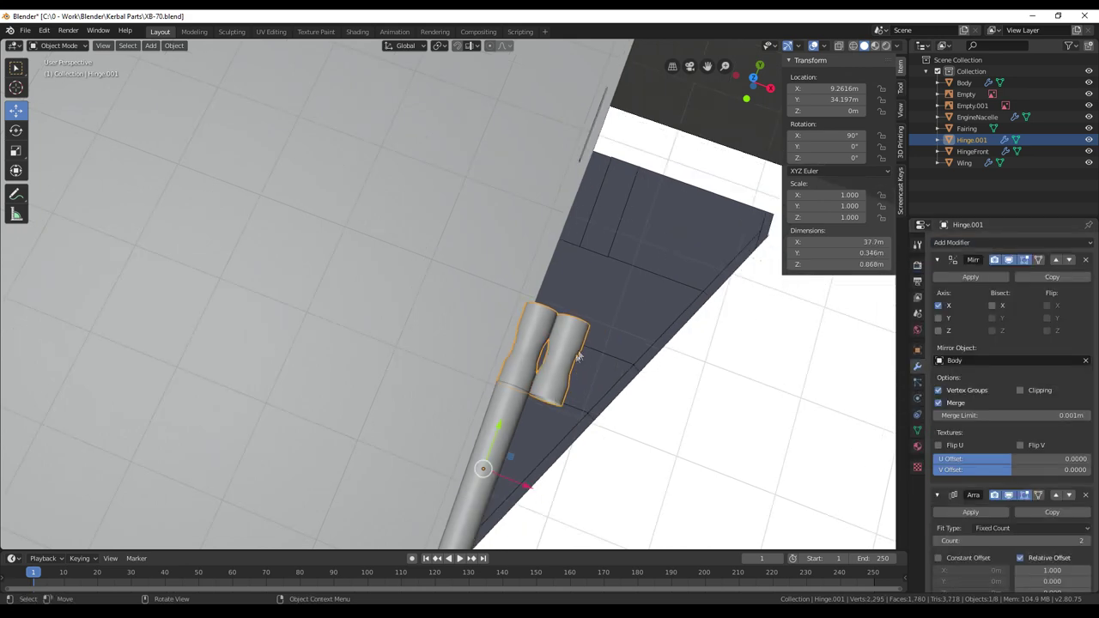
pyautogui.scroll(-5, 979, 453)
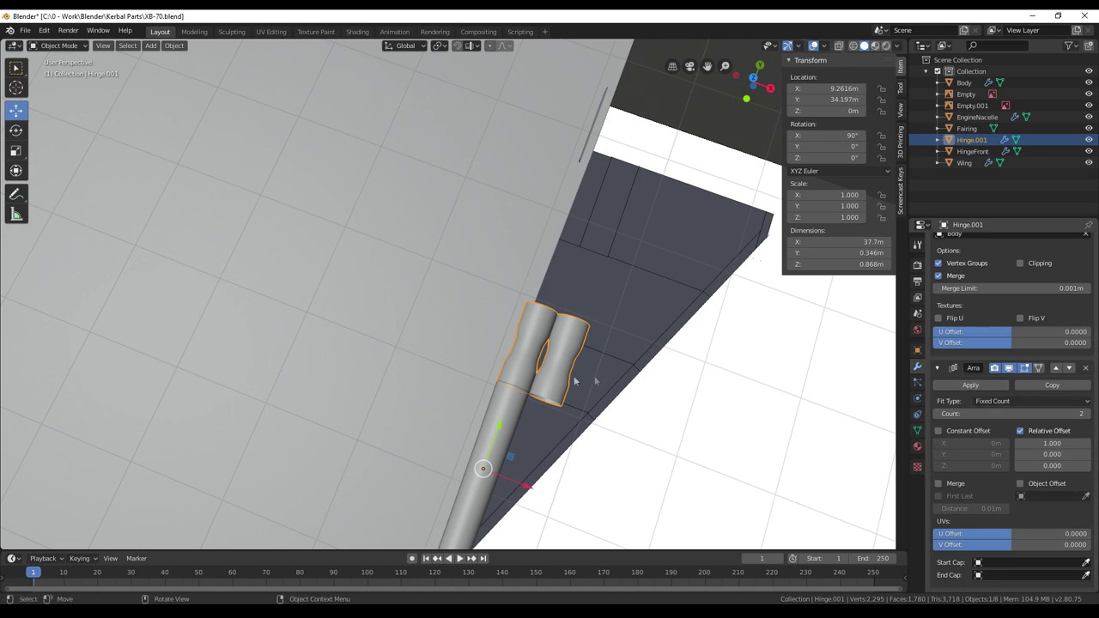
# Set the relative X offset of the Hinge.001 array to 0
pyautogui.moveTo(686, 382); pyautogui.dragTo(609, 375, button='middle')
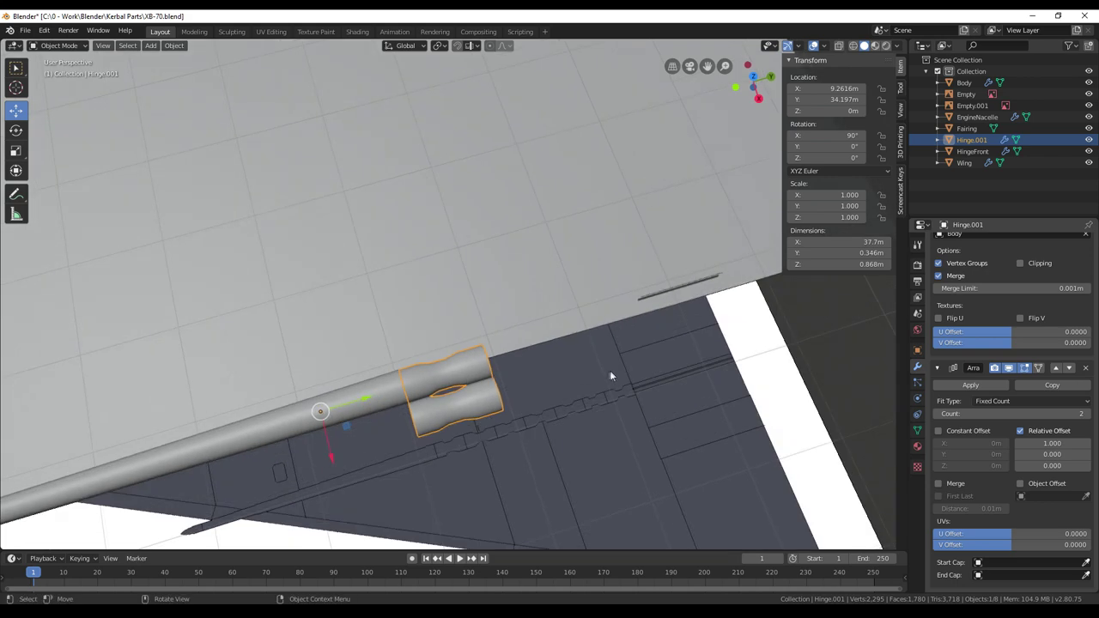
pyautogui.click(1049, 443)
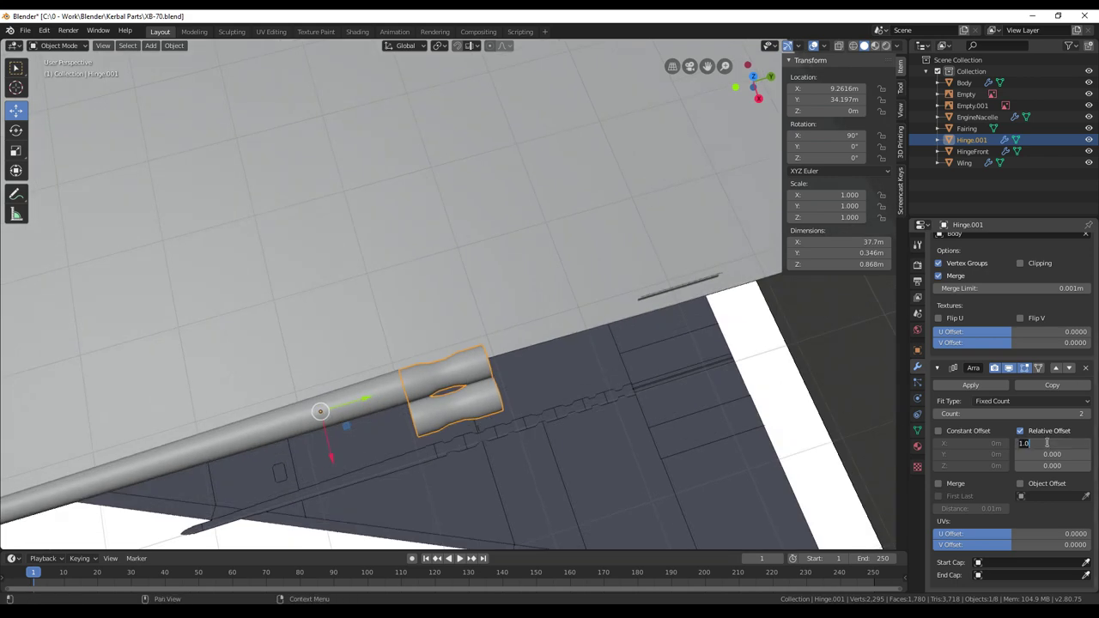
pyautogui.write('1.2')
pyautogui.press('Return')
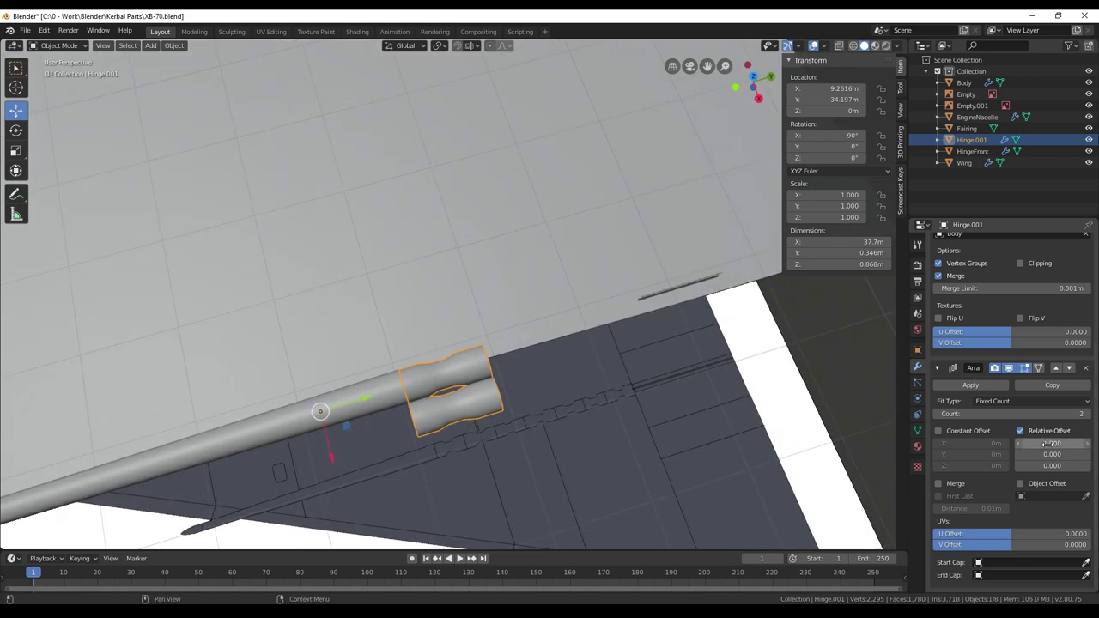
pyautogui.click(1045, 443)
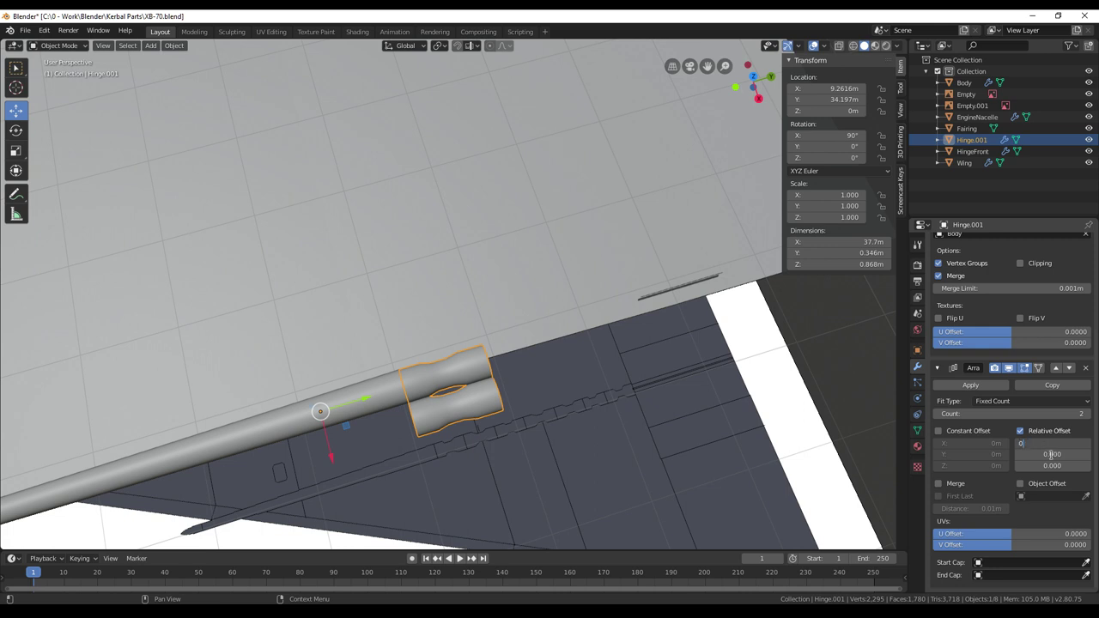
pyautogui.press('Return')
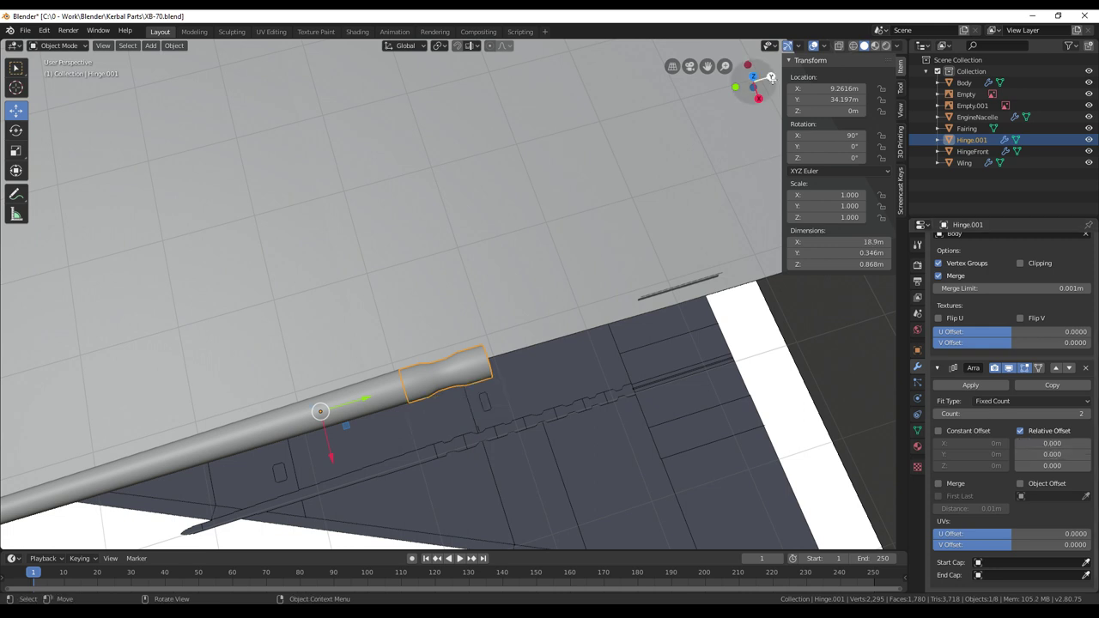
# Try a relative Y offset of 1 on the Hinge.001 array, check the copy's direction and undo it
pyautogui.click(1053, 453)
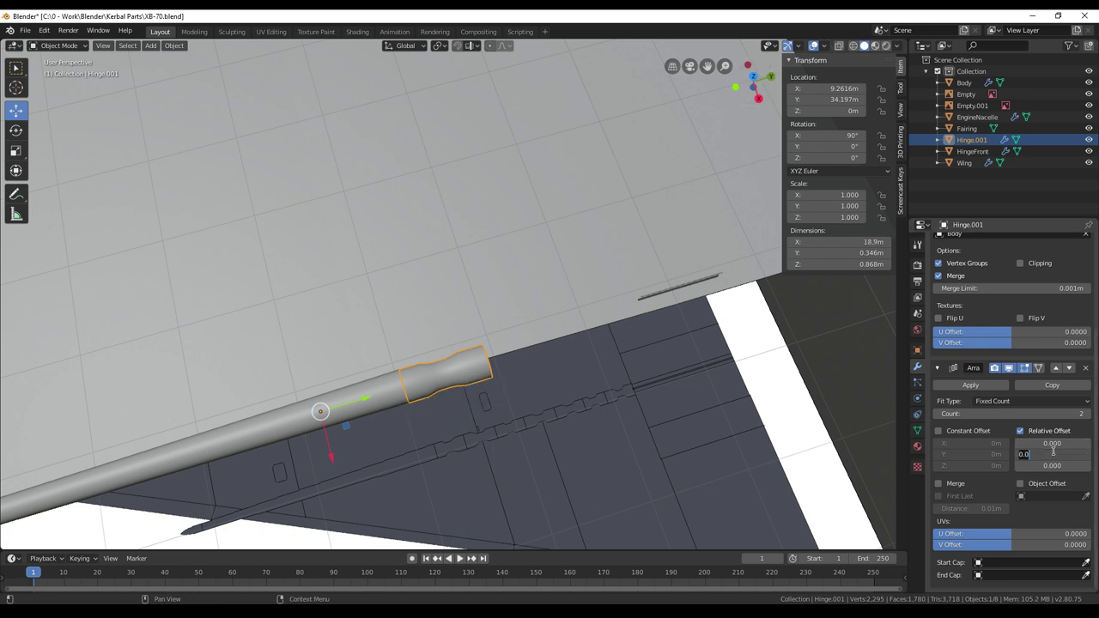
pyautogui.write('1')
pyautogui.press('Return')
pyautogui.moveTo(601, 410); pyautogui.dragTo(563, 330, button='middle')
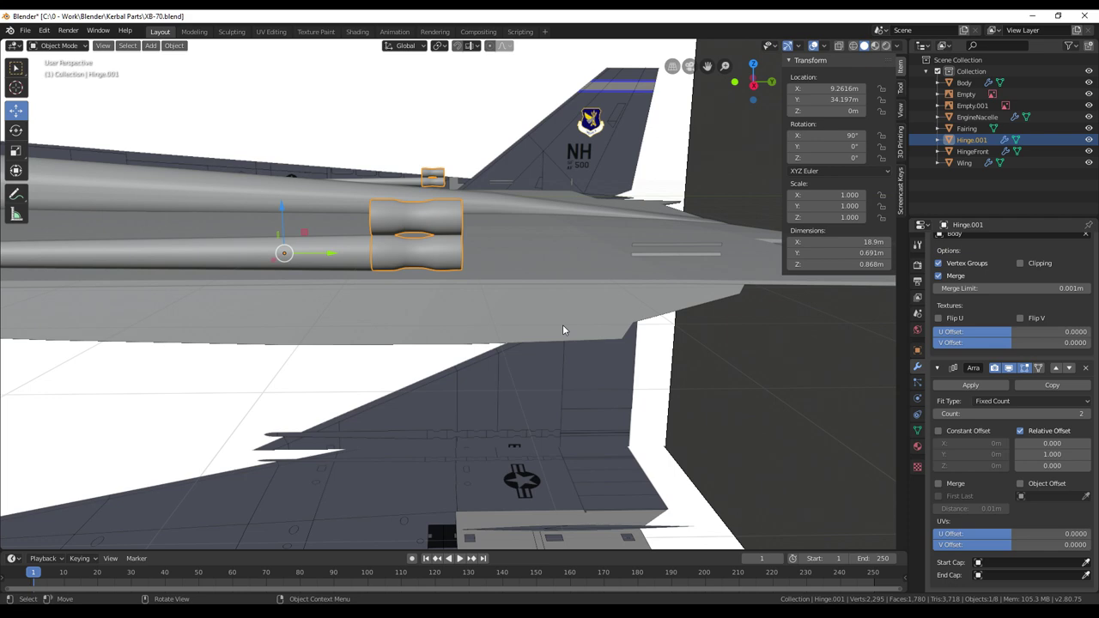
pyautogui.hotkey('ctrl', 'z')
# Apply the rotation of Hinge.001 and set its array's relative Y offset to 1 so the copies line up along the hinge
pyautogui.moveTo(563, 325); pyautogui.dragTo(584, 338, button='middle')
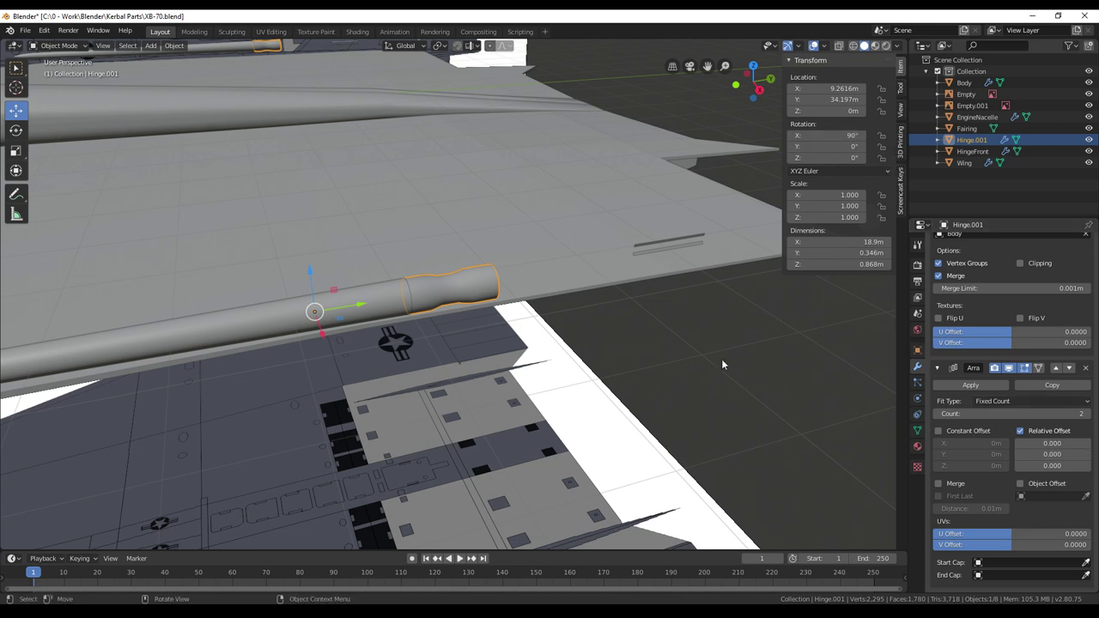
pyautogui.hotkey('ctrl', 'a')
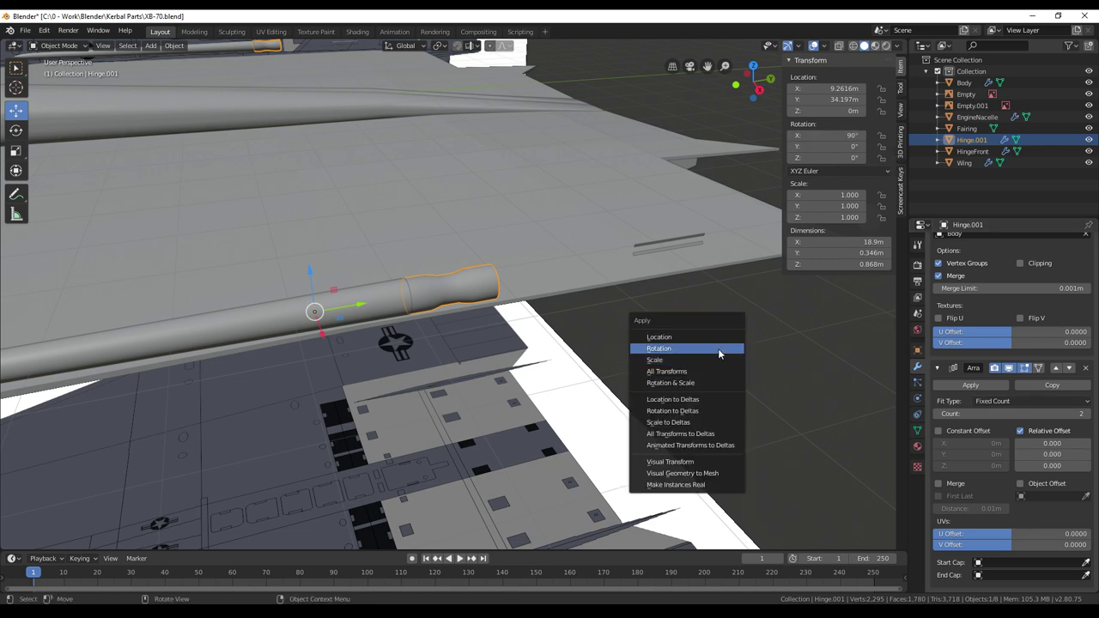
pyautogui.click(718, 348)
pyautogui.click(1051, 454)
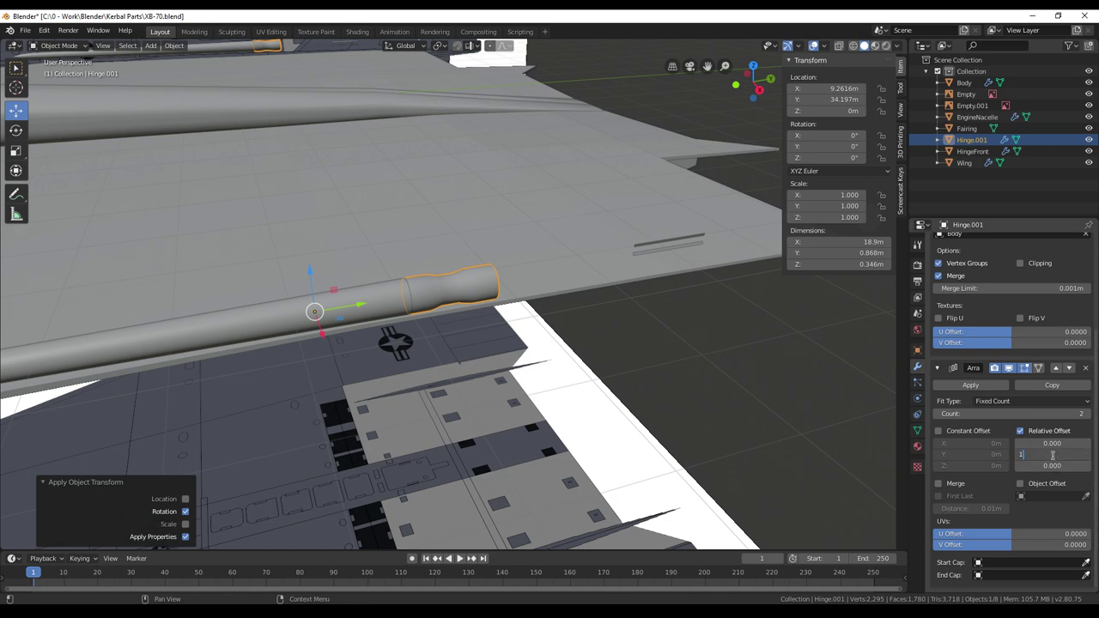
pyautogui.write('1')
pyautogui.press('Return')
pyautogui.moveTo(715, 446); pyautogui.dragTo(630, 400, button='middle')
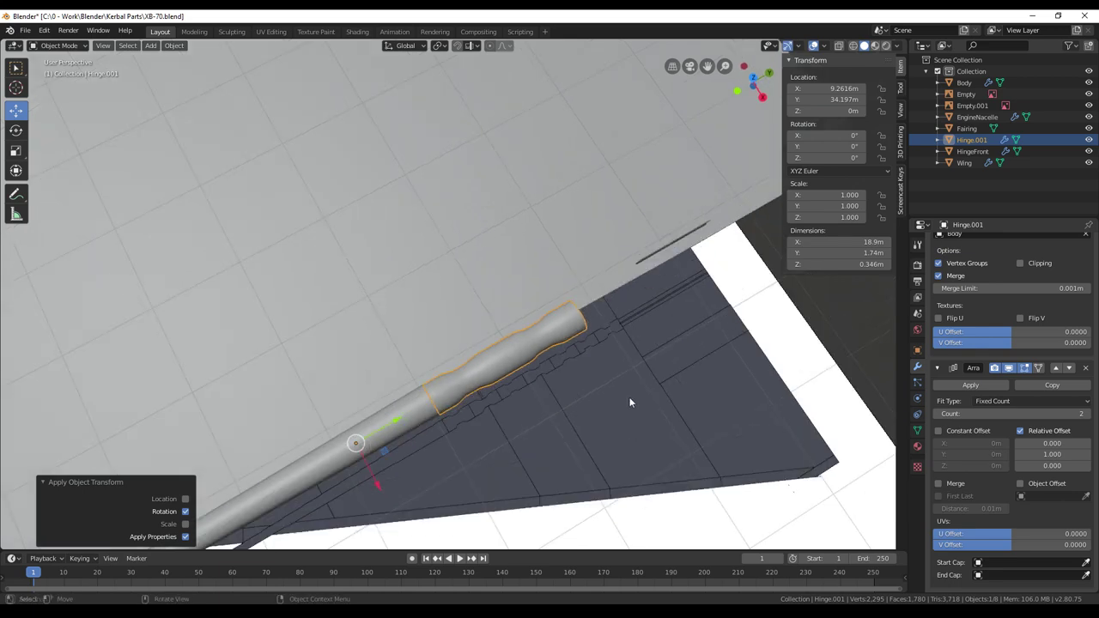
pyautogui.moveTo(561, 370); pyautogui.dragTo(631, 369, button='middle')
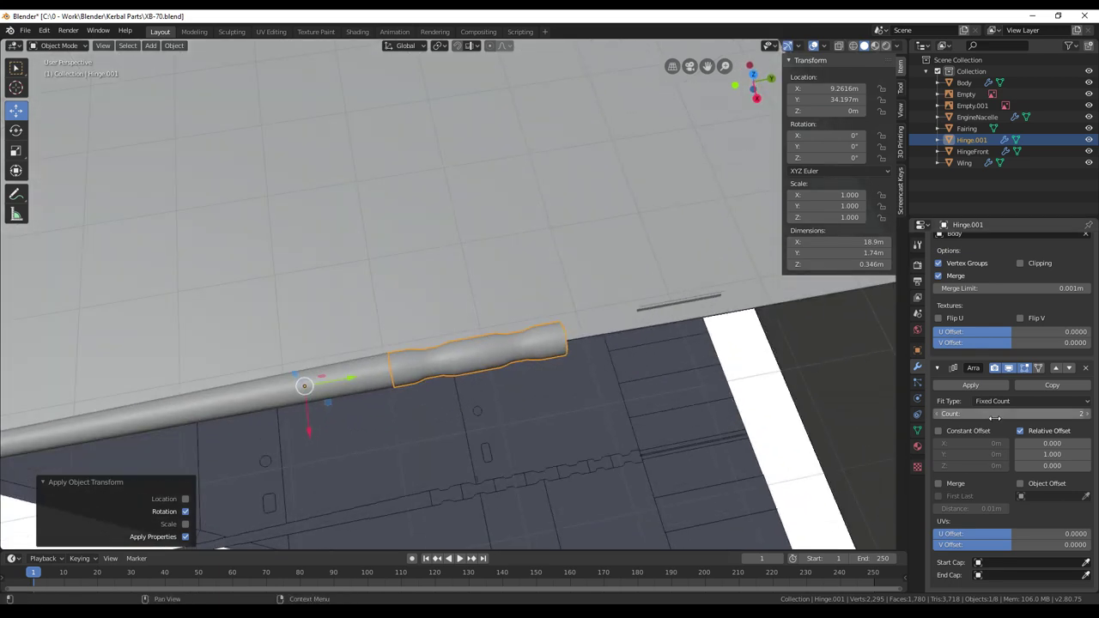
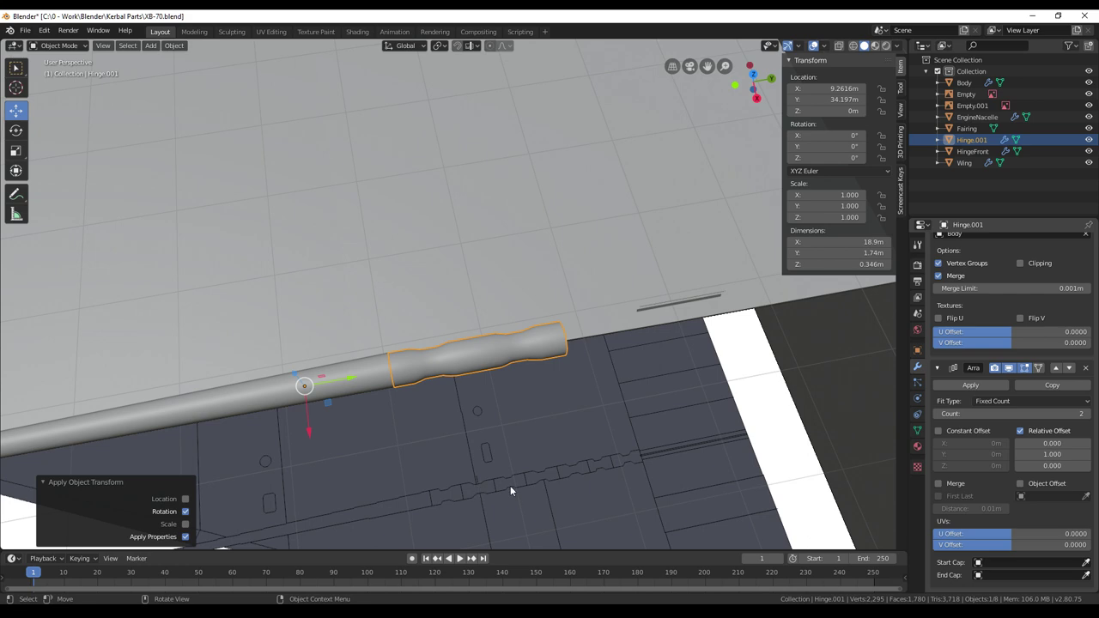
# Set the Hinge.001 array count to 7 and check the segment row against the wing's trailing edge
pyautogui.click(1049, 413)
pyautogui.press('Return')
pyautogui.moveTo(764, 412); pyautogui.dragTo(528, 380, button='middle')
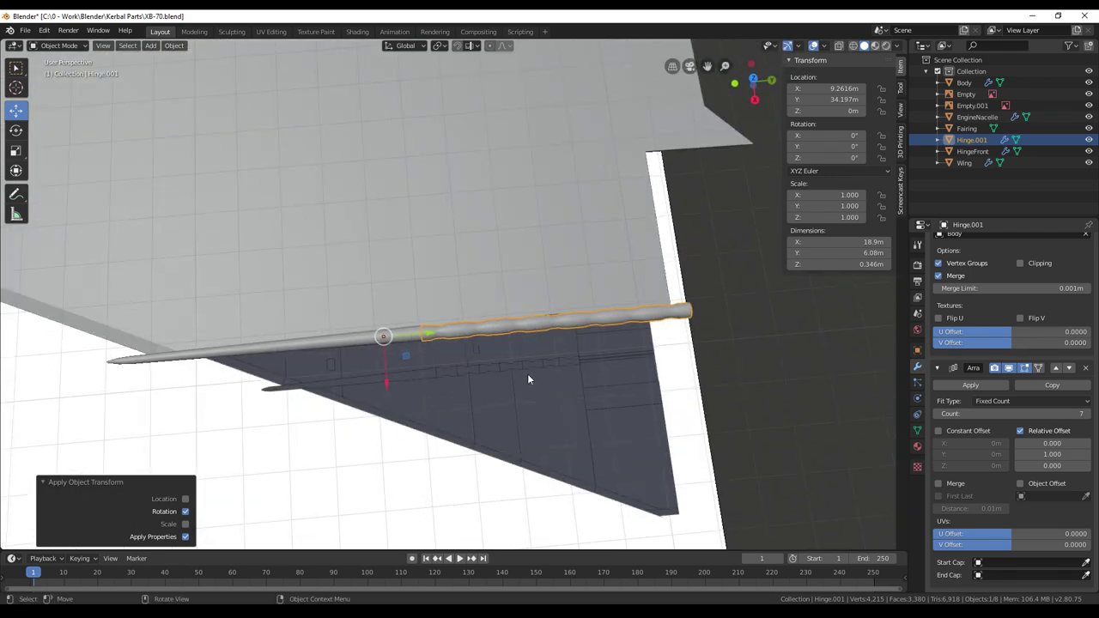
pyautogui.scroll(-2, 528, 379)
pyautogui.scroll(5, 528, 379)
pyautogui.moveTo(557, 378); pyautogui.dragTo(578, 304, button='middle')
pyautogui.scroll(-1, 579, 306)
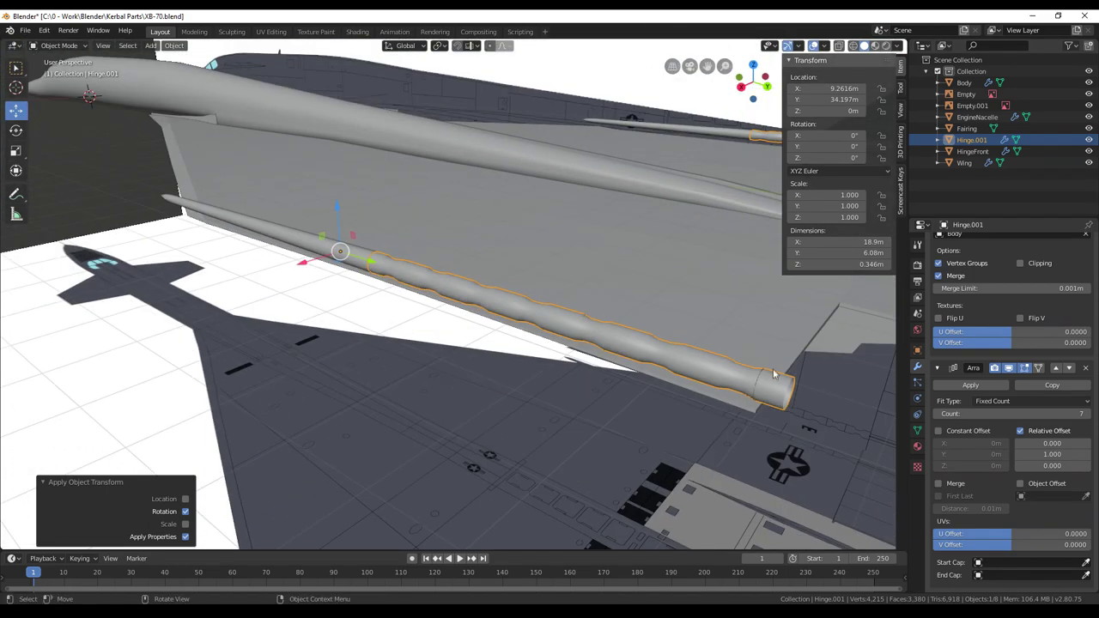
pyautogui.moveTo(758, 391); pyautogui.dragTo(734, 341, button='middle')
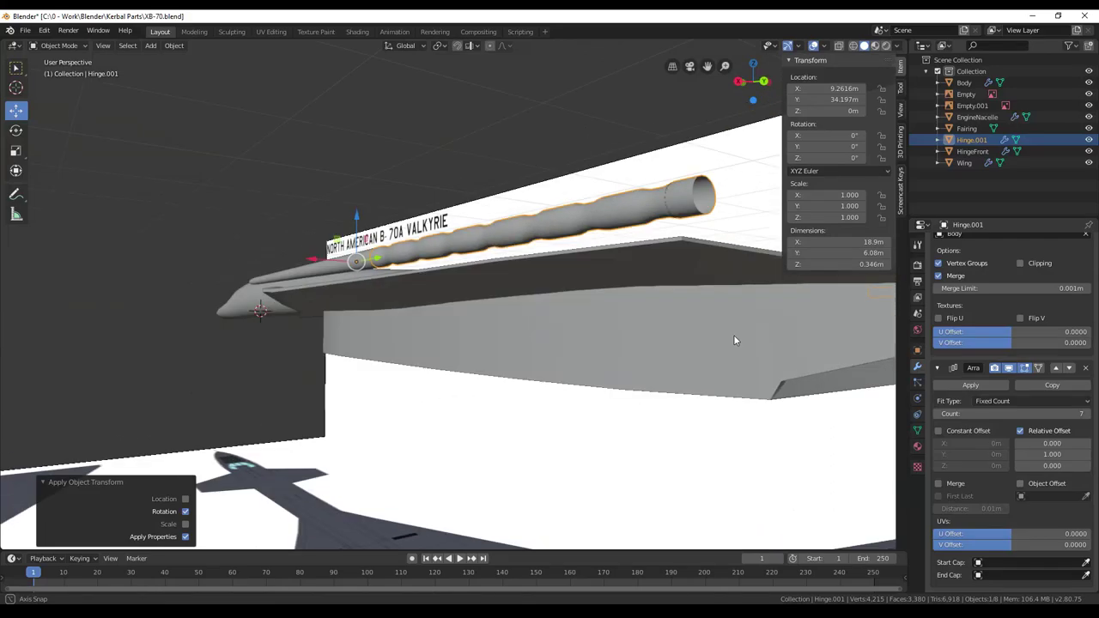
# Examine how the arrayed hinge segments line up with the wing's trailing edge and the reference drawing beneath
pyautogui.moveTo(563, 371); pyautogui.dragTo(674, 515, button='middle')
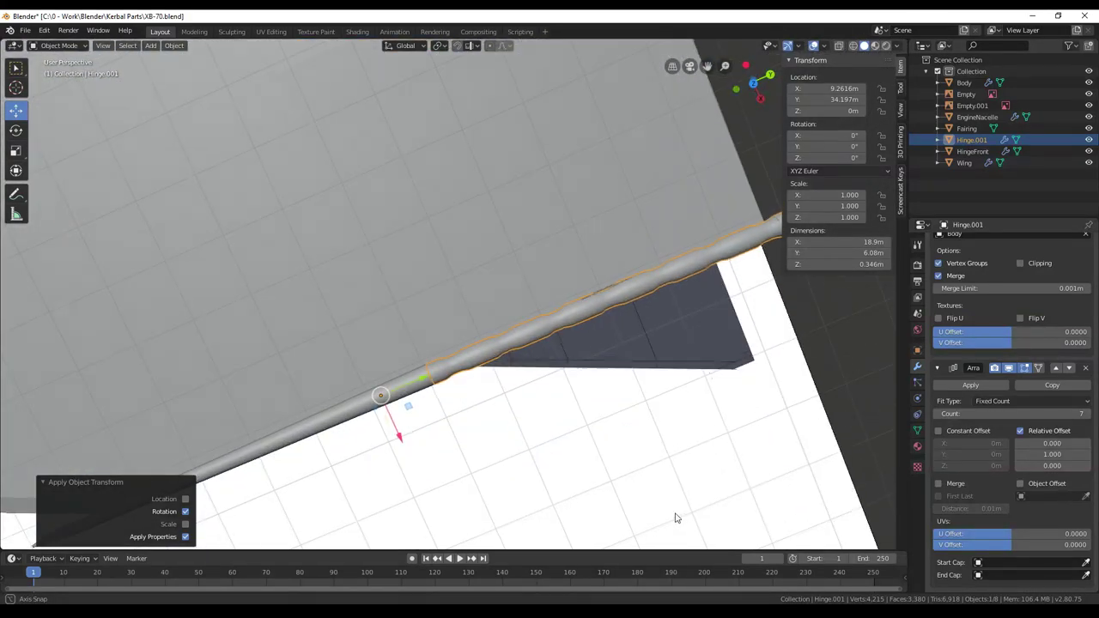
pyautogui.scroll(1, 675, 520)
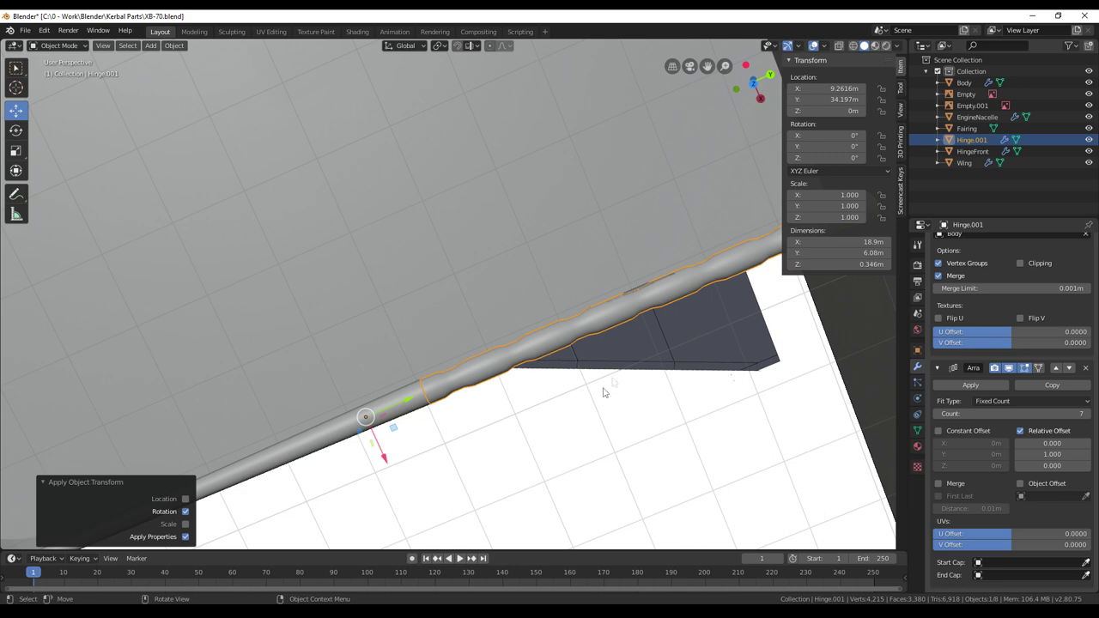
pyautogui.moveTo(594, 399); pyautogui.dragTo(609, 397, button='middle')
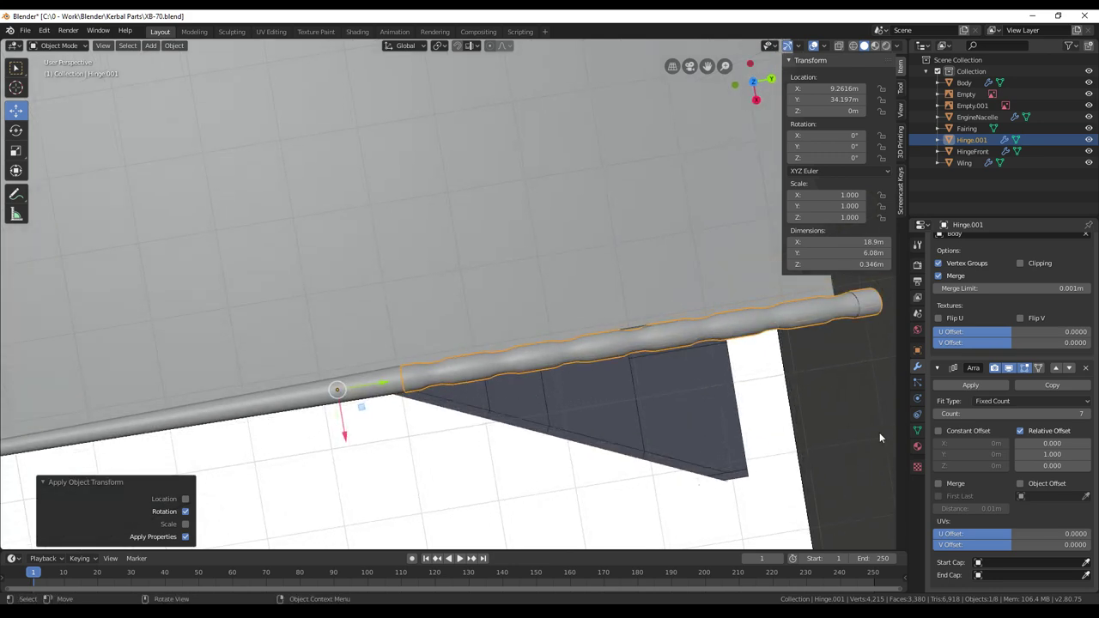
pyautogui.moveTo(591, 417); pyautogui.dragTo(495, 387, button='middle')
pyautogui.press('Tab')
pyautogui.scroll(5, 495, 387)
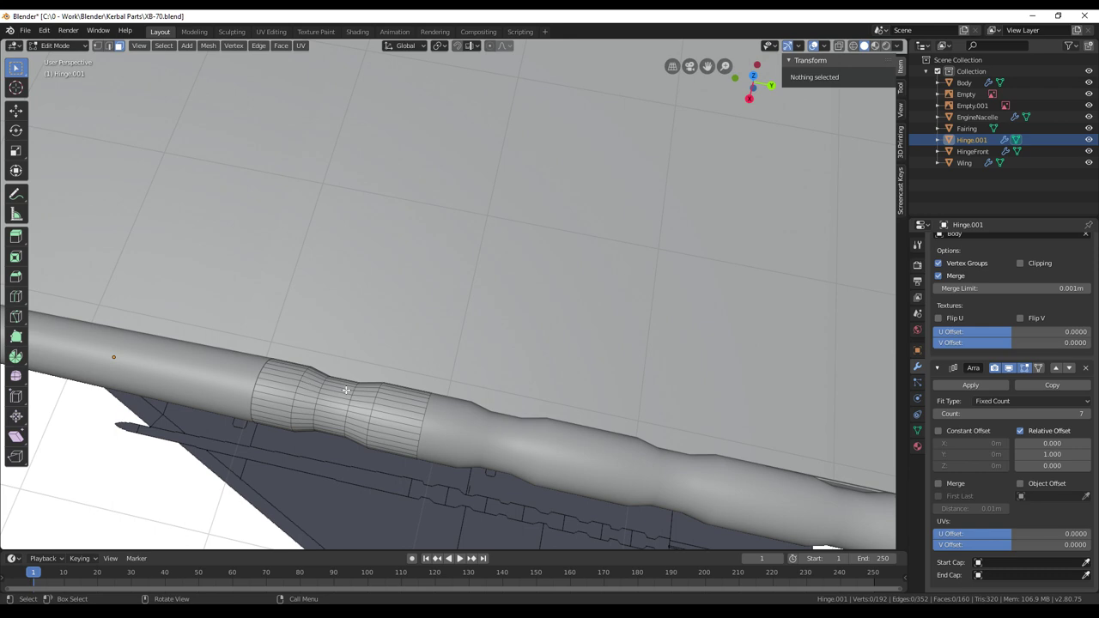
pyautogui.moveTo(265, 334); pyautogui.dragTo(327, 373, button='middle')
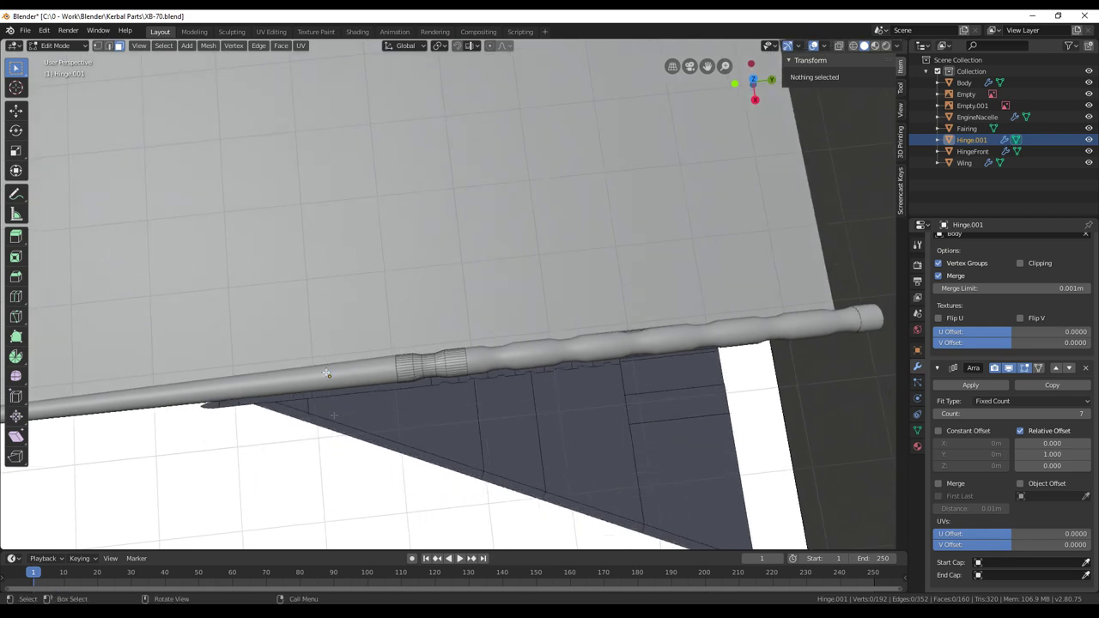
pyautogui.scroll(1, 489, 392)
pyautogui.scroll(-2, 488, 392)
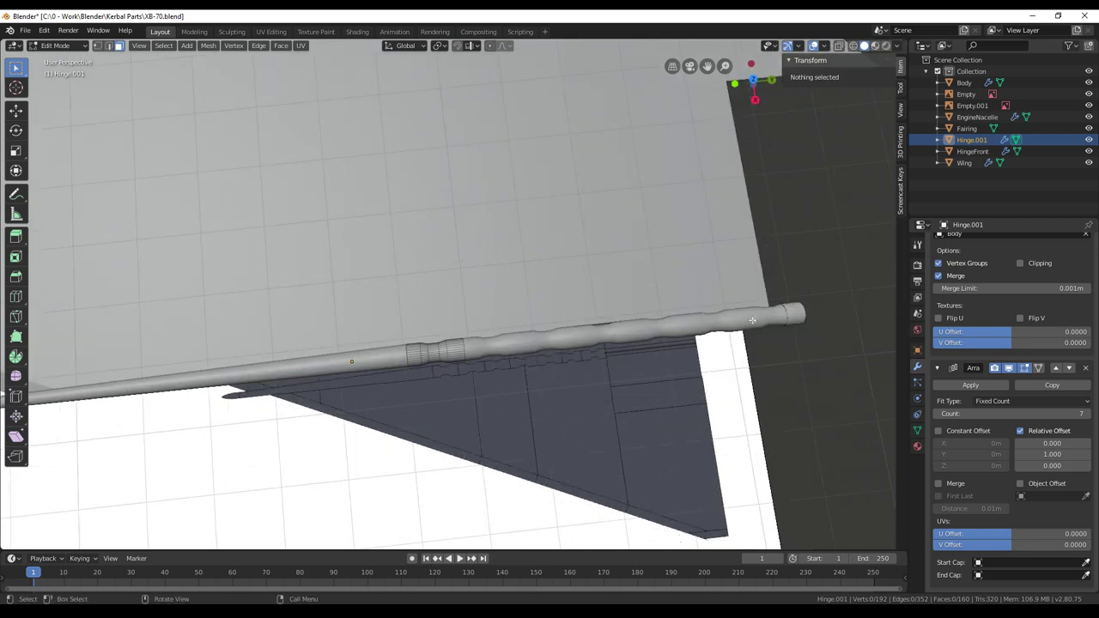
pyautogui.scroll(3, 572, 406)
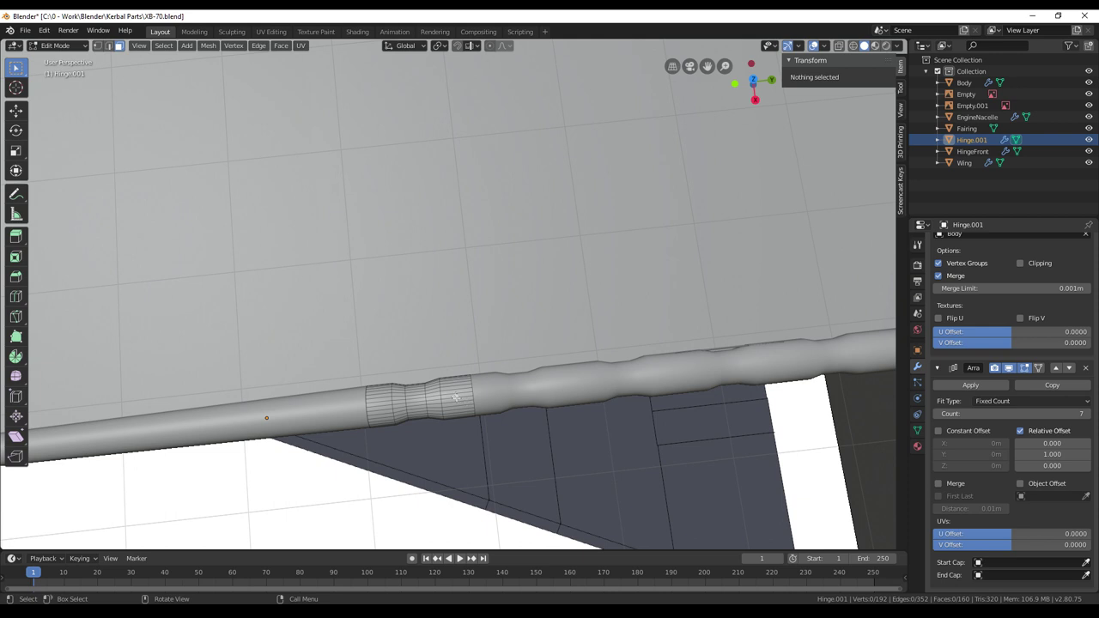
# Switch the viewport shading to Look Dev and clear the partial face selection on the hinge segment
pyautogui.press('c')
pyautogui.moveTo(378, 412); pyautogui.dragTo(428, 416)
pyautogui.rightClick(428, 416)
pyautogui.press('z')
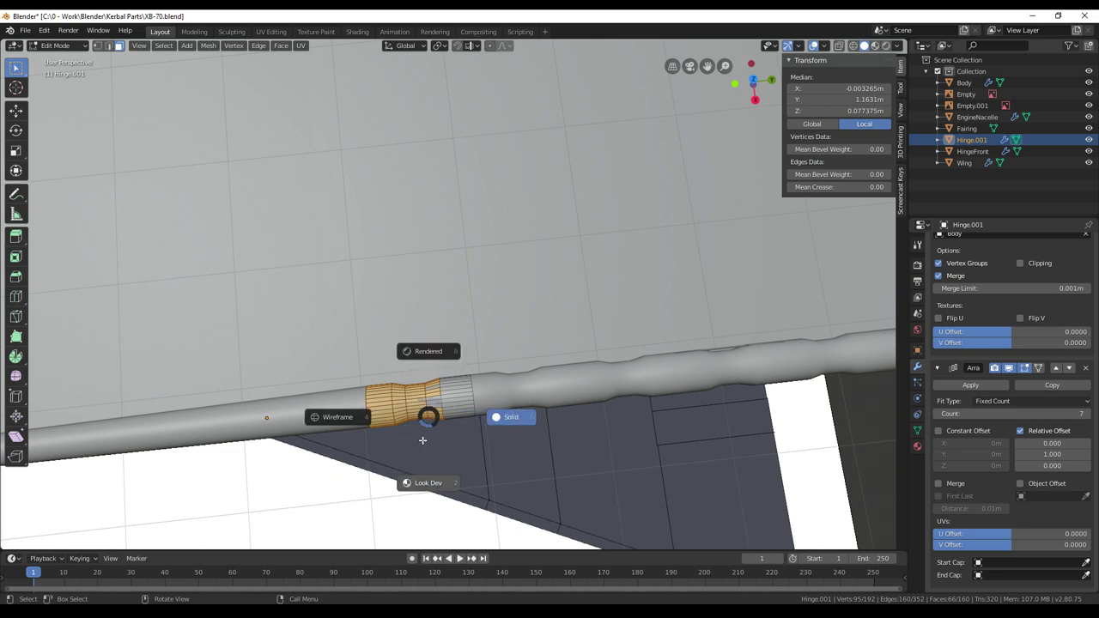
pyautogui.click(422, 440)
pyautogui.rightClick(426, 441)
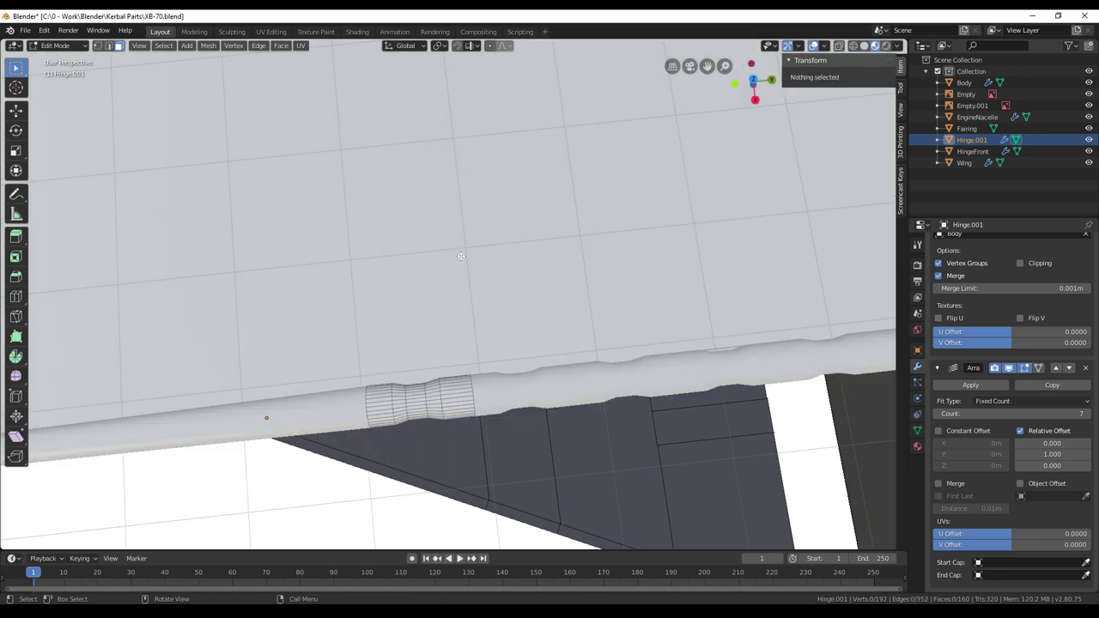
# Select the whole Hinge.001 segment and scale it along Y by about 0.907, followed by a correction of about 1.017
pyautogui.press('a')
pyautogui.moveTo(461, 256); pyautogui.dragTo(551, 301, button='middle')
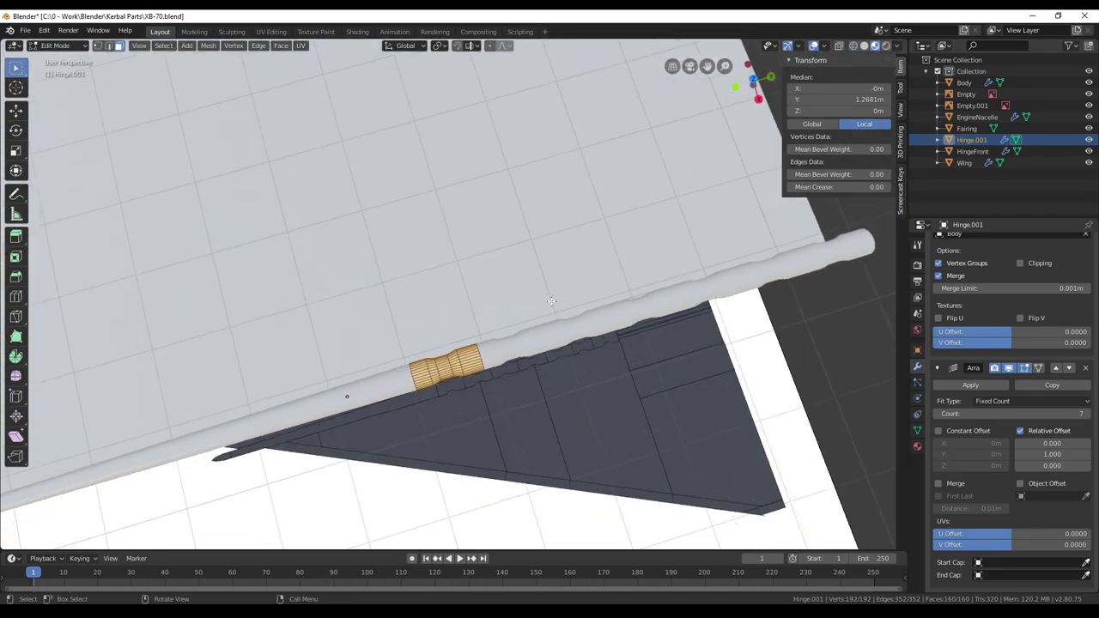
pyautogui.press('s')
pyautogui.press('y')
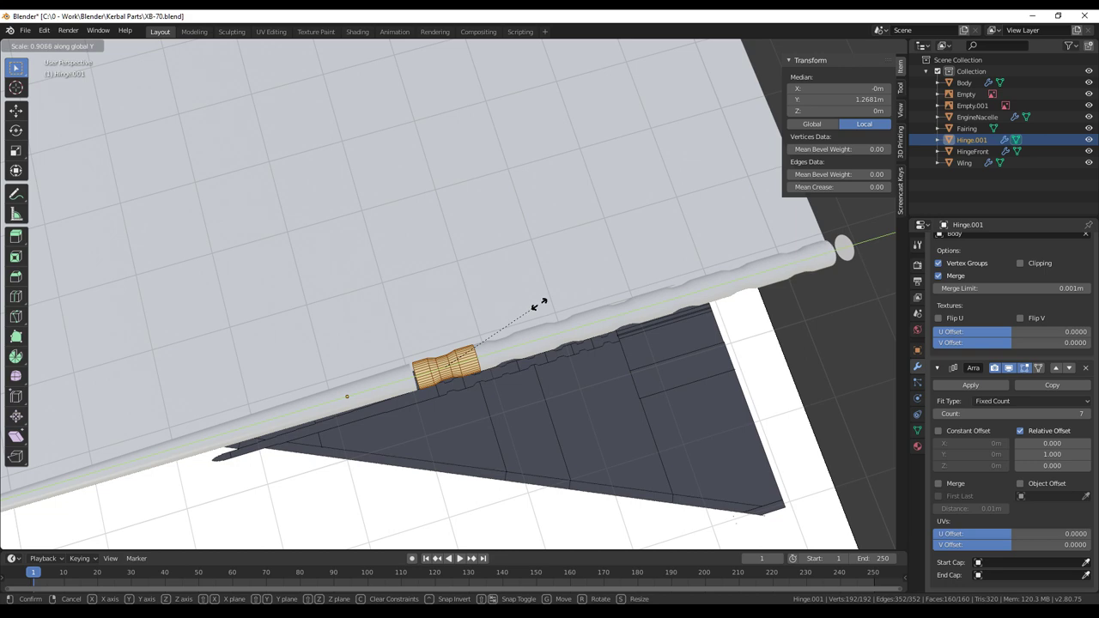
pyautogui.click(539, 304)
pyautogui.moveTo(539, 304); pyautogui.dragTo(552, 337, button='middle')
pyautogui.press('s')
pyautogui.press('y')
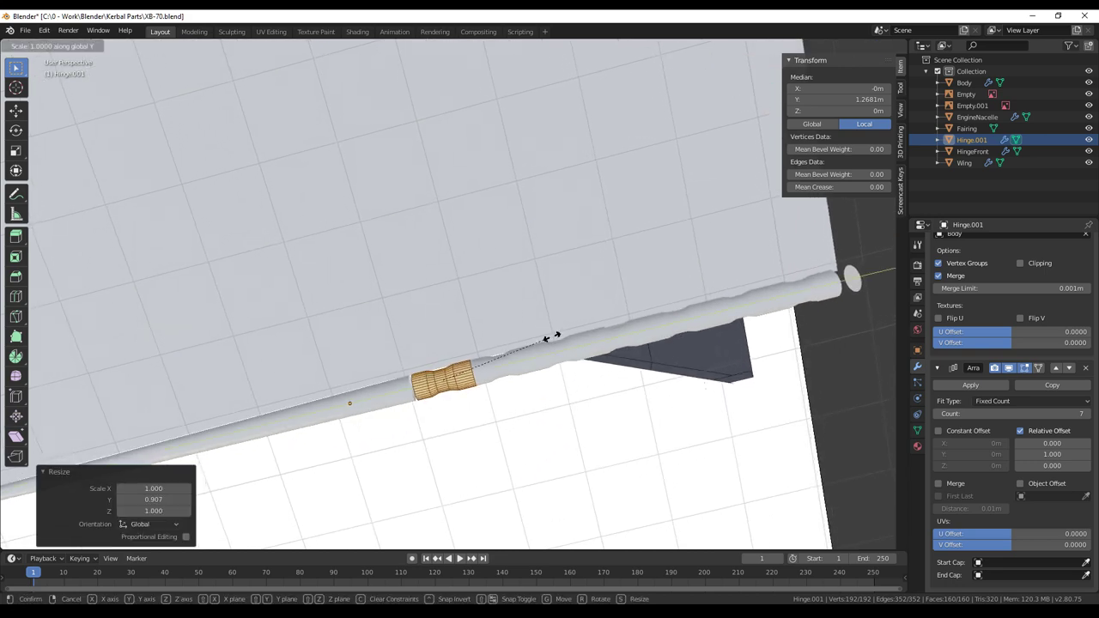
pyautogui.click(554, 336)
# Delete the round end cap face at the rear of HingeFront
pyautogui.moveTo(554, 336); pyautogui.dragTo(602, 439, button='middle')
pyautogui.scroll(1, 602, 438)
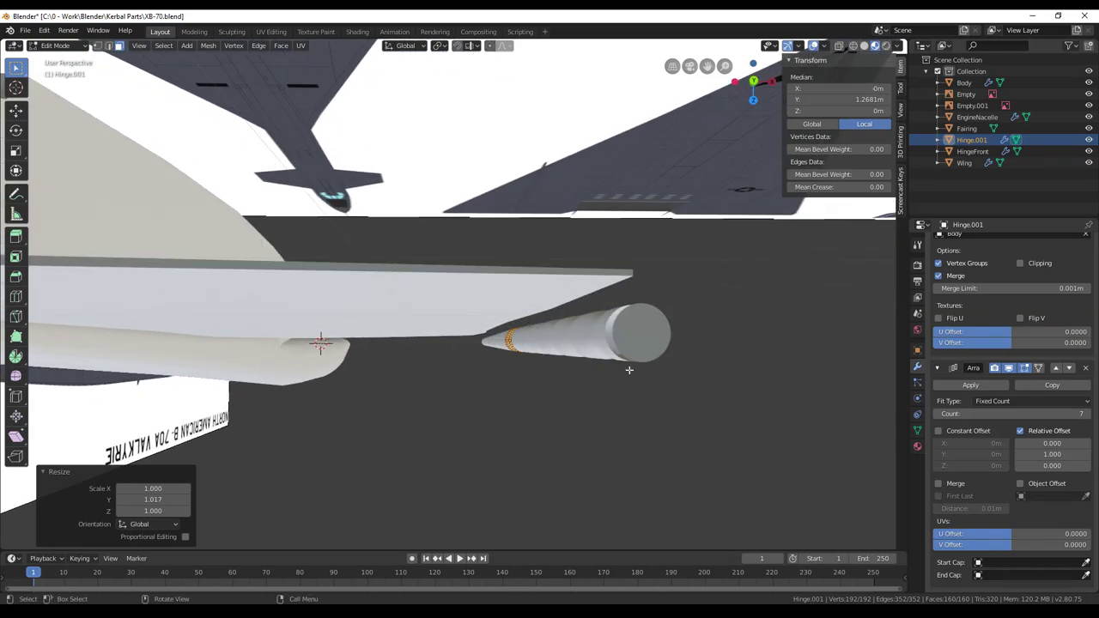
pyautogui.press('Tab')
pyautogui.click(640, 342)
pyautogui.moveTo(651, 342); pyautogui.dragTo(610, 400, button='middle')
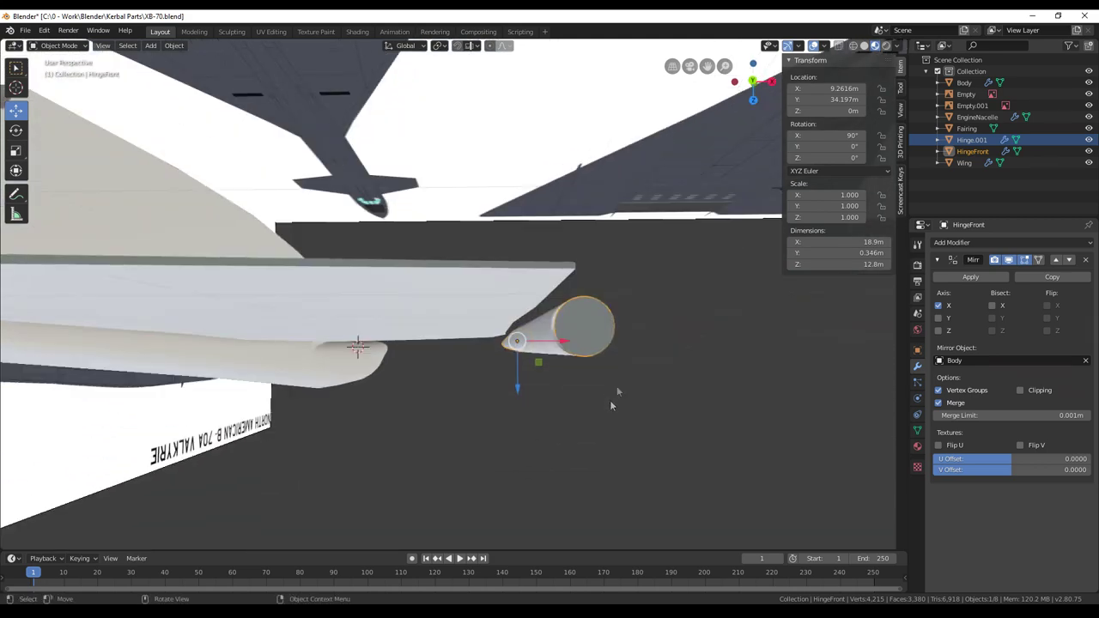
pyautogui.press('Tab')
pyautogui.click(590, 327)
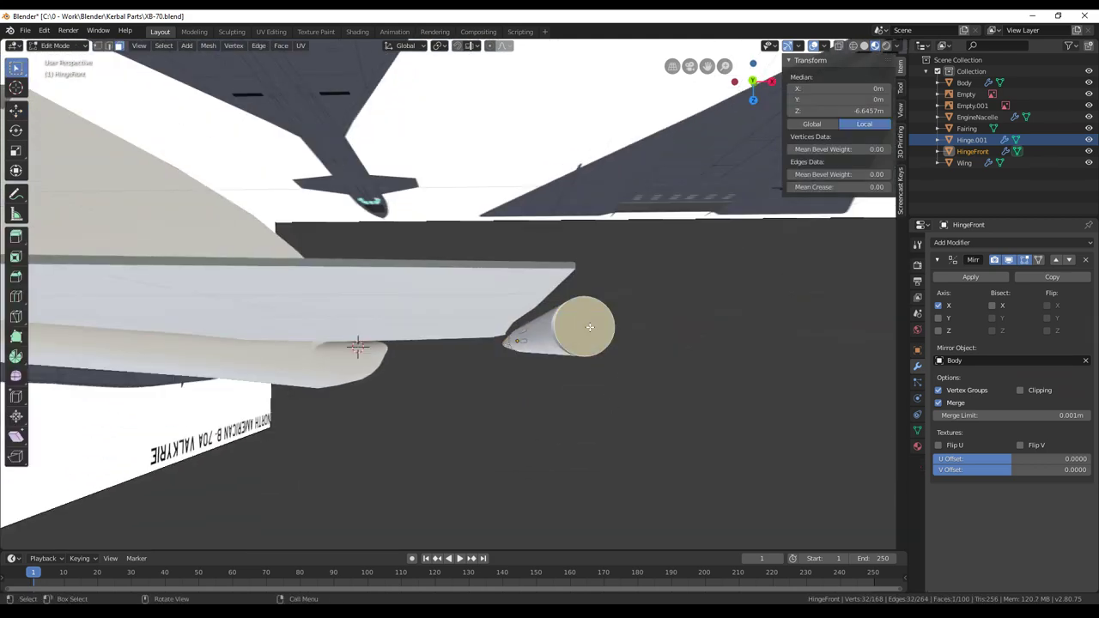
pyautogui.press('x')
pyautogui.click(590, 327)
# From the top view, scale the Hinge.001 segment along Y by about 1.036 so the row reaches the wing's trailing edge
pyautogui.moveTo(621, 363); pyautogui.dragTo(602, 344, button='middle')
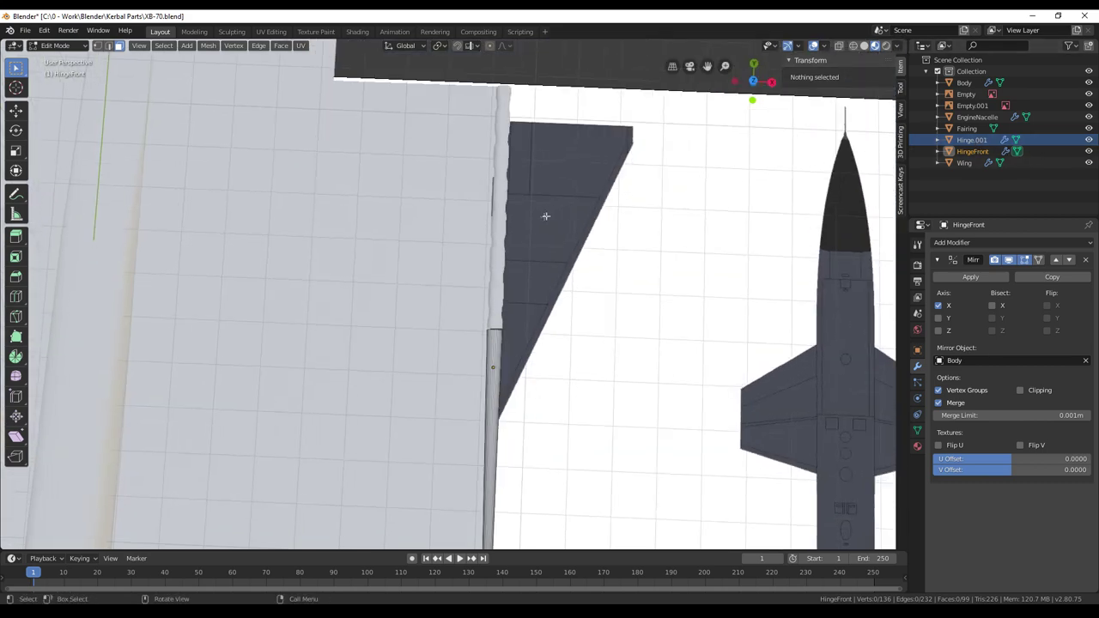
pyautogui.scroll(5, 622, 226)
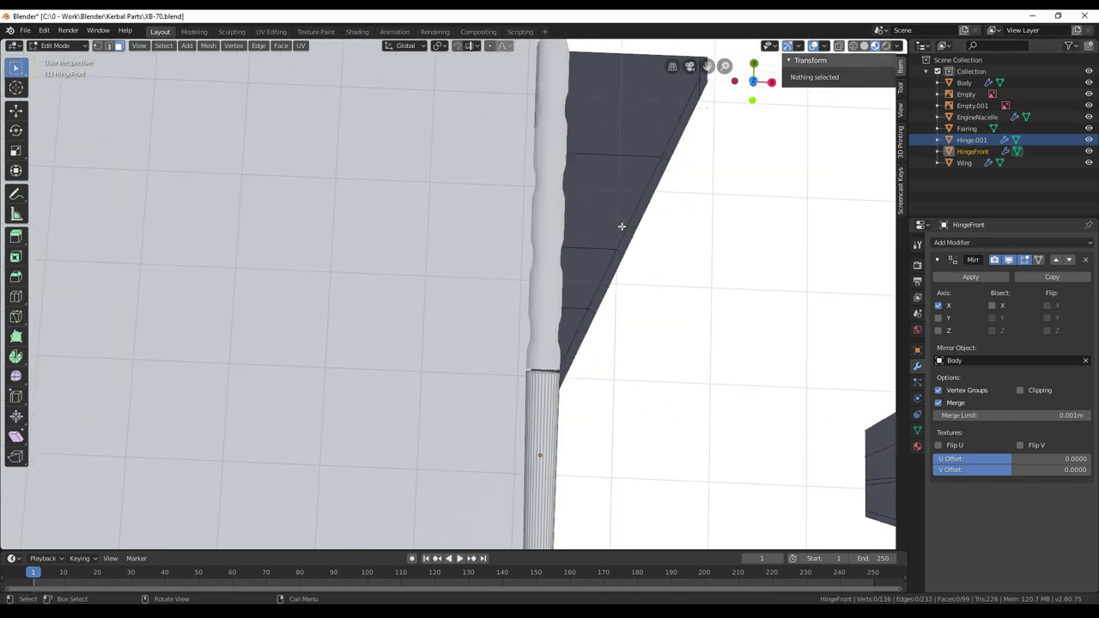
pyautogui.moveTo(621, 227); pyautogui.dragTo(569, 290, button='middle')
pyautogui.scroll(1, 536, 410)
pyautogui.moveTo(647, 347); pyautogui.dragTo(628, 294, button='middle')
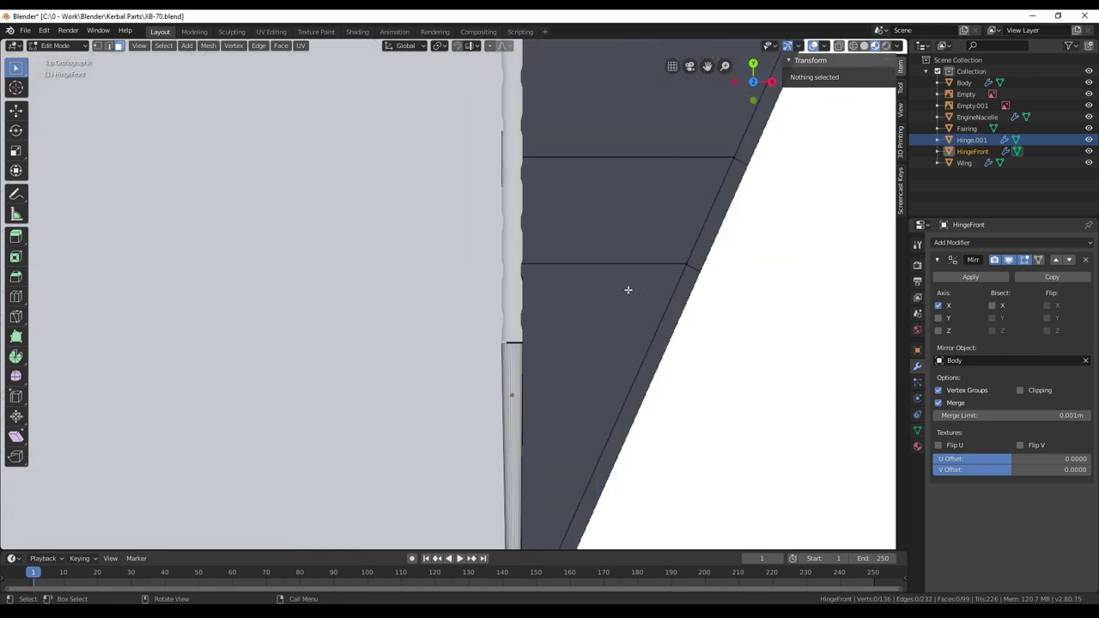
pyautogui.keyDown('shift'); pyautogui.moveTo(645, 180); pyautogui.dragTo(682, 299, button='middle'); pyautogui.keyUp('shift')
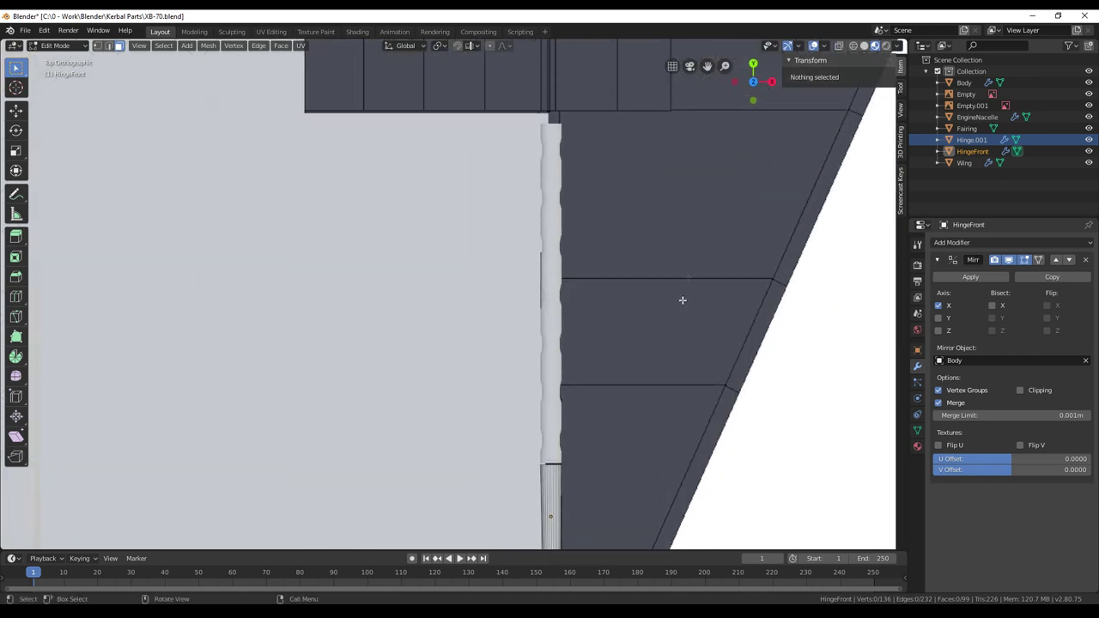
pyautogui.press('Tab')
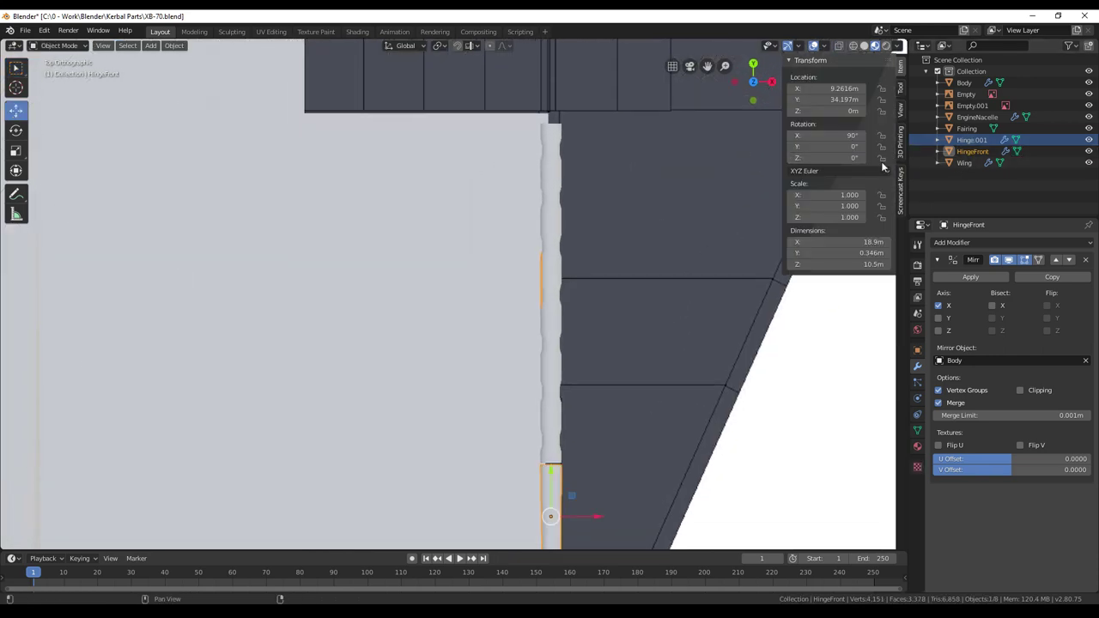
pyautogui.click(975, 141)
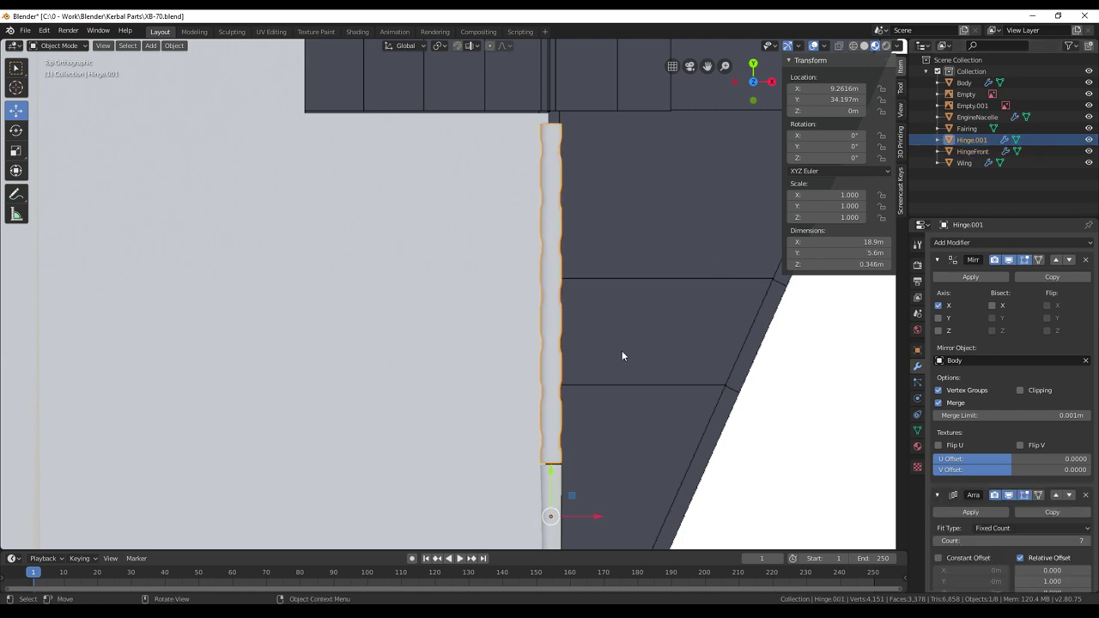
pyautogui.press('Tab')
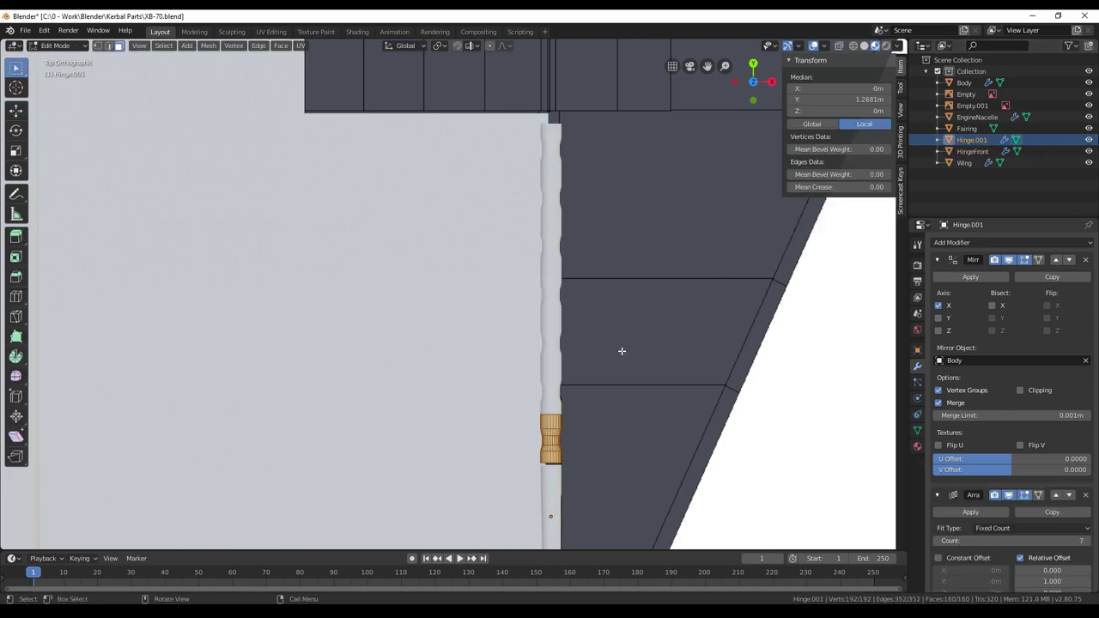
pyautogui.press('s')
pyautogui.press('y')
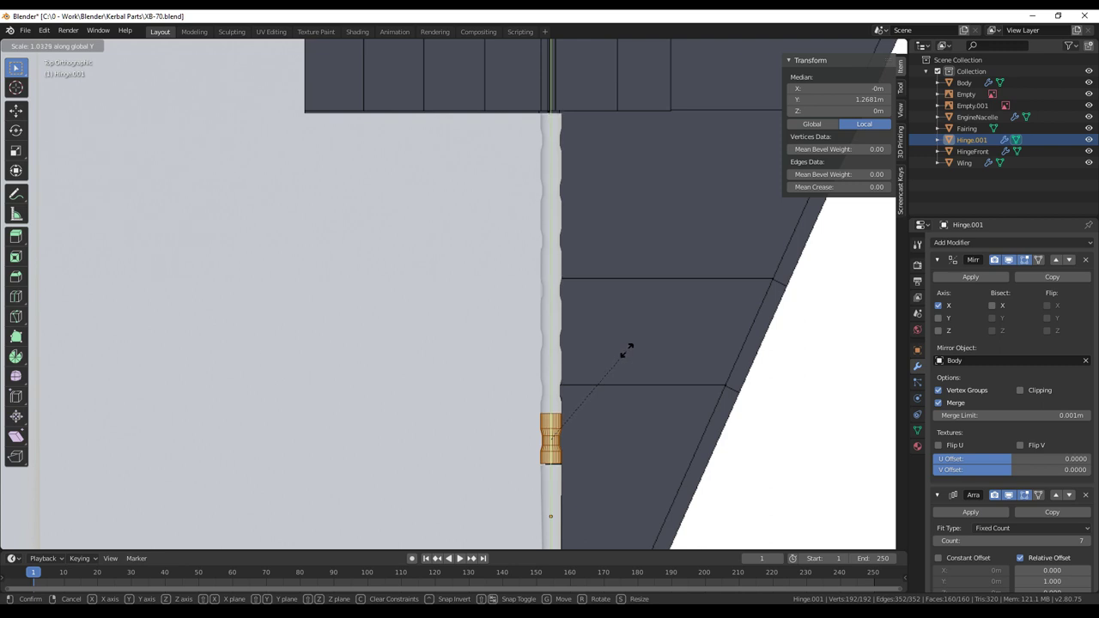
pyautogui.click(627, 351)
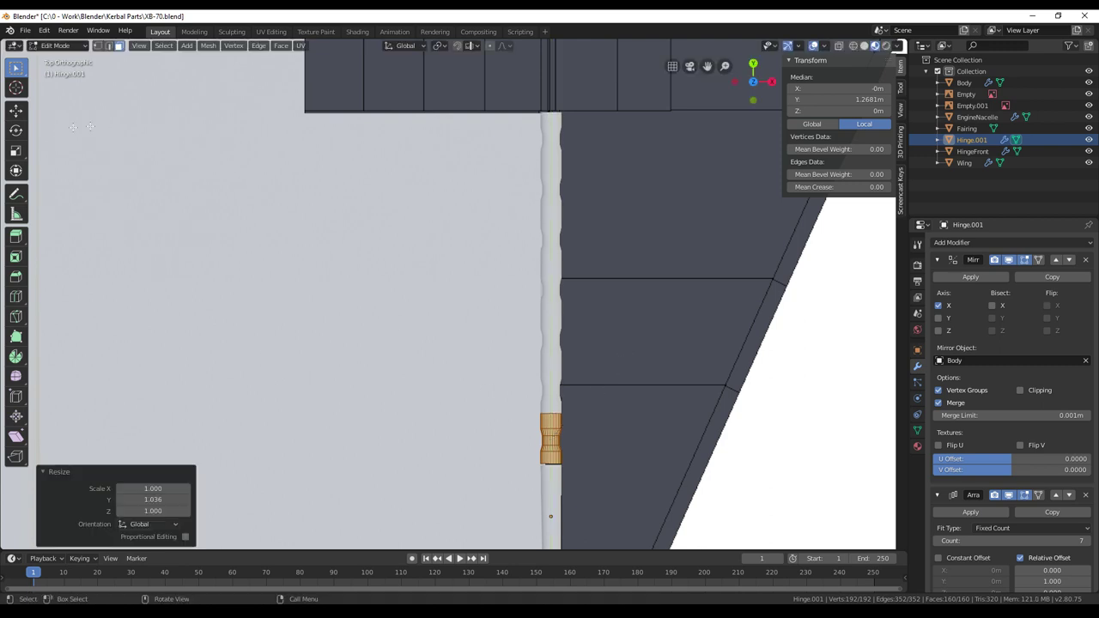
# Move the Hinge.001 segment about -0.019 m along Y to close the gap behind HingeFront, and return to Object Mode
pyautogui.click(16, 110)
pyautogui.moveTo(550, 395); pyautogui.dragTo(555, 397)
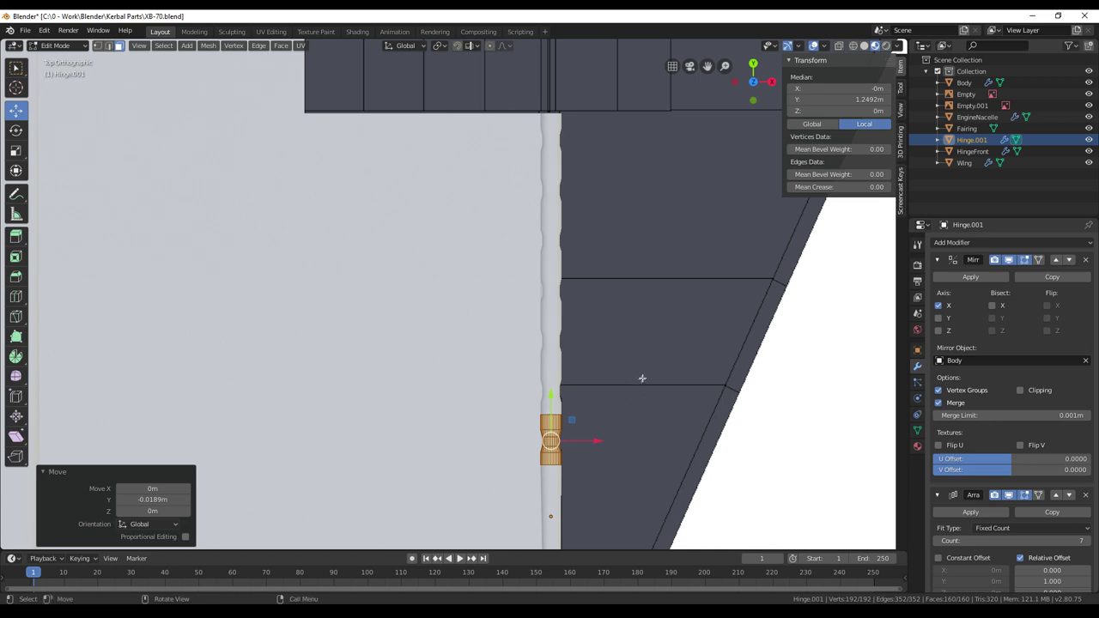
pyautogui.press('Tab')
# Select Hinge.001 and HingeFront together and lower them along Z by about 0.268 m plus another 0.04 m onto the wing edge
pyautogui.moveTo(657, 379); pyautogui.dragTo(510, 270, button='middle')
pyautogui.keyDown('shift'); pyautogui.moveTo(372, 255); pyautogui.dragTo(691, 255, button='middle'); pyautogui.keyUp('shift')
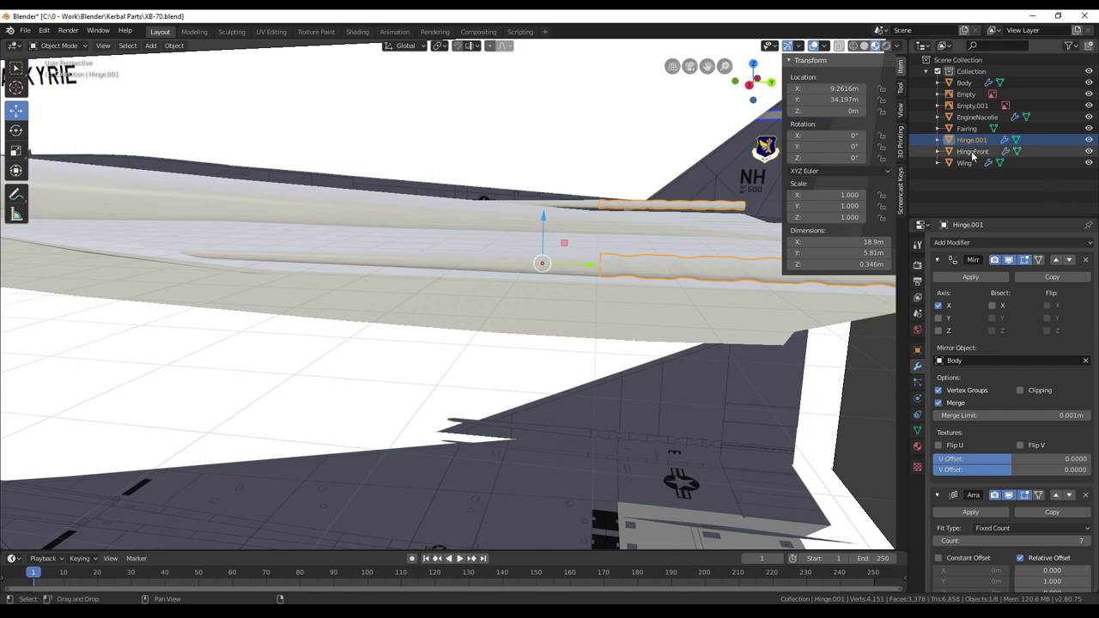
pyautogui.keyDown('ctrl'); pyautogui.click(972, 152); pyautogui.keyUp('ctrl')
pyautogui.moveTo(532, 369); pyautogui.dragTo(486, 370, button='middle')
pyautogui.moveTo(378, 304); pyautogui.dragTo(538, 293, button='middle')
pyautogui.moveTo(483, 202); pyautogui.dragTo(482, 224)
pyautogui.moveTo(515, 275); pyautogui.dragTo(282, 273, button='middle')
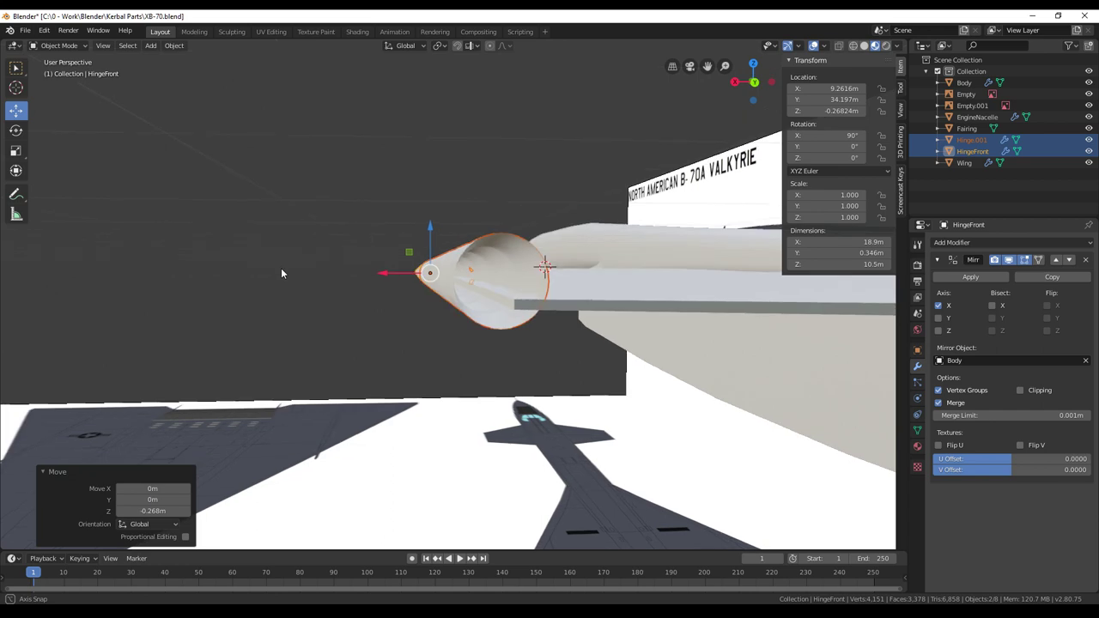
pyautogui.press('g')
pyautogui.press('z')
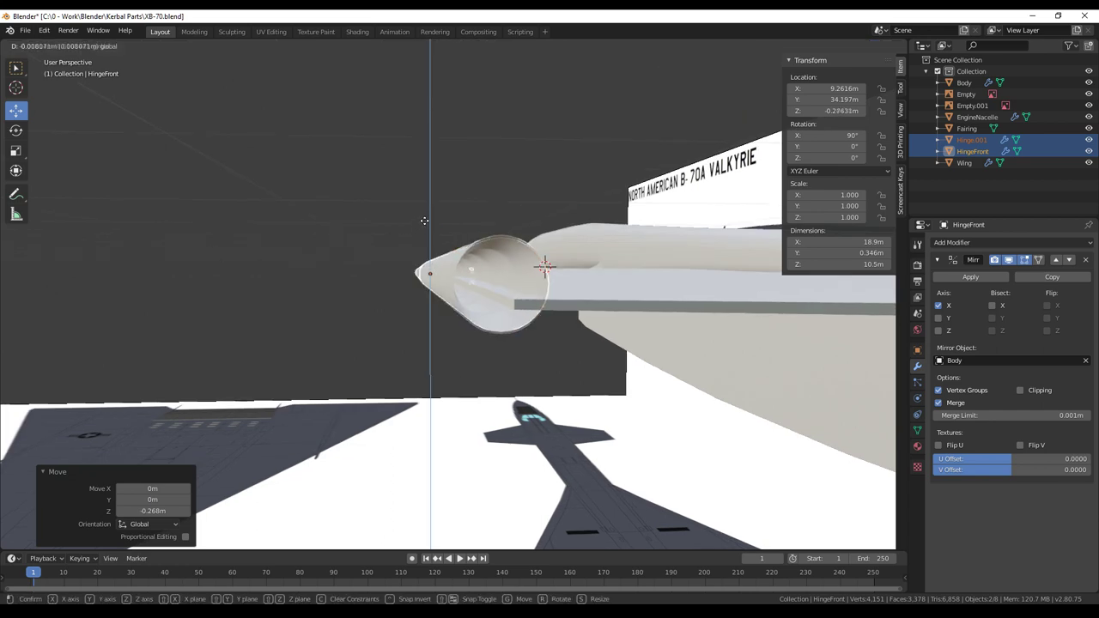
pyautogui.click(424, 224)
pyautogui.moveTo(424, 224); pyautogui.dragTo(202, 302, button='middle')
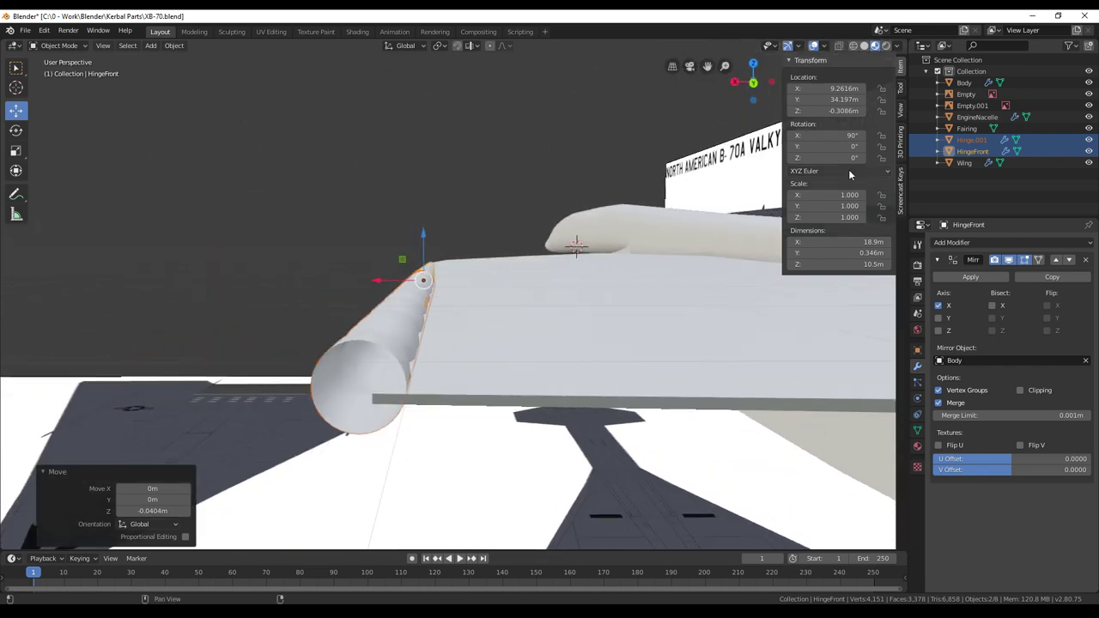
# Enter Edit Mode on both hinge objects and save the project under the new name XB-70 01.blend
pyautogui.moveTo(412, 338); pyautogui.dragTo(499, 330, button='middle')
pyautogui.press('Tab')
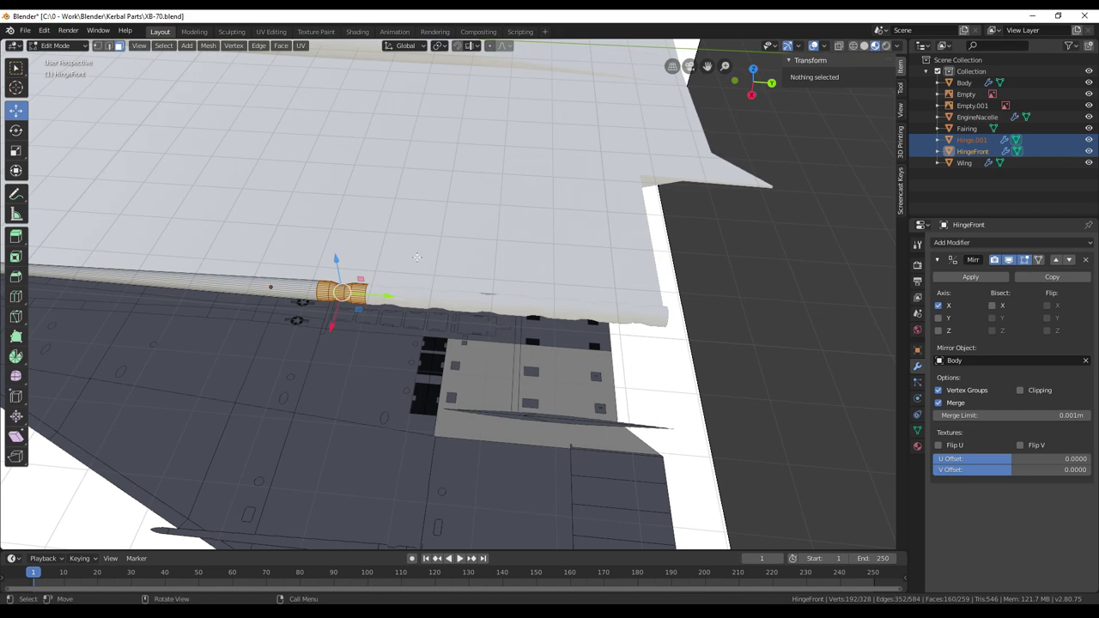
pyautogui.click(25, 31)
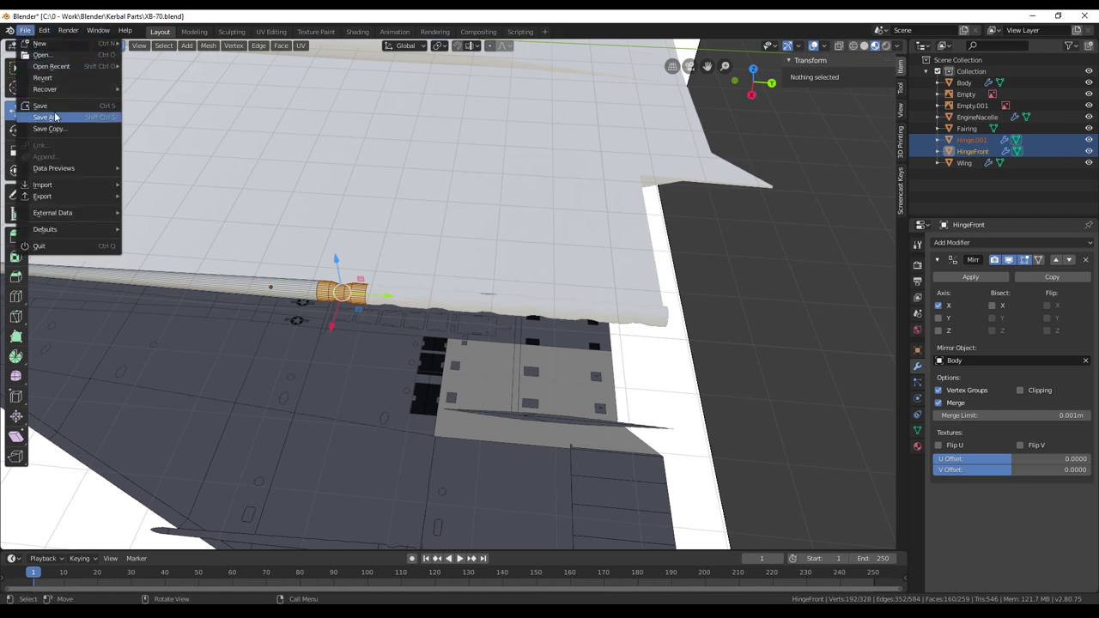
pyautogui.click(38, 110)
pyautogui.click(172, 74)
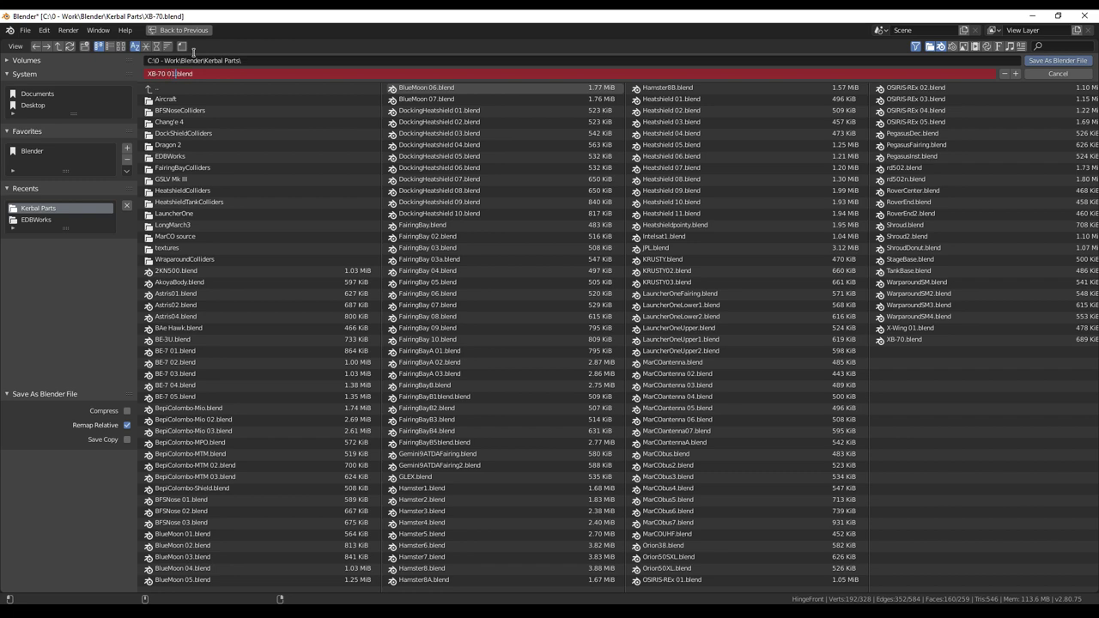
pyautogui.write('01')
pyautogui.press('Return')
pyautogui.click(1041, 58)
# Delete the stray long narrow HingeFront face sticking out beside the arrayed hinge segments on the wing
pyautogui.moveTo(580, 298); pyautogui.dragTo(718, 248, button='middle')
pyautogui.moveTo(508, 294); pyautogui.dragTo(547, 306, button='middle')
pyautogui.rightClick(395, 423)
pyautogui.click(427, 393)
pyautogui.click(419, 405)
pyautogui.moveTo(444, 404); pyautogui.dragTo(490, 378, button='middle')
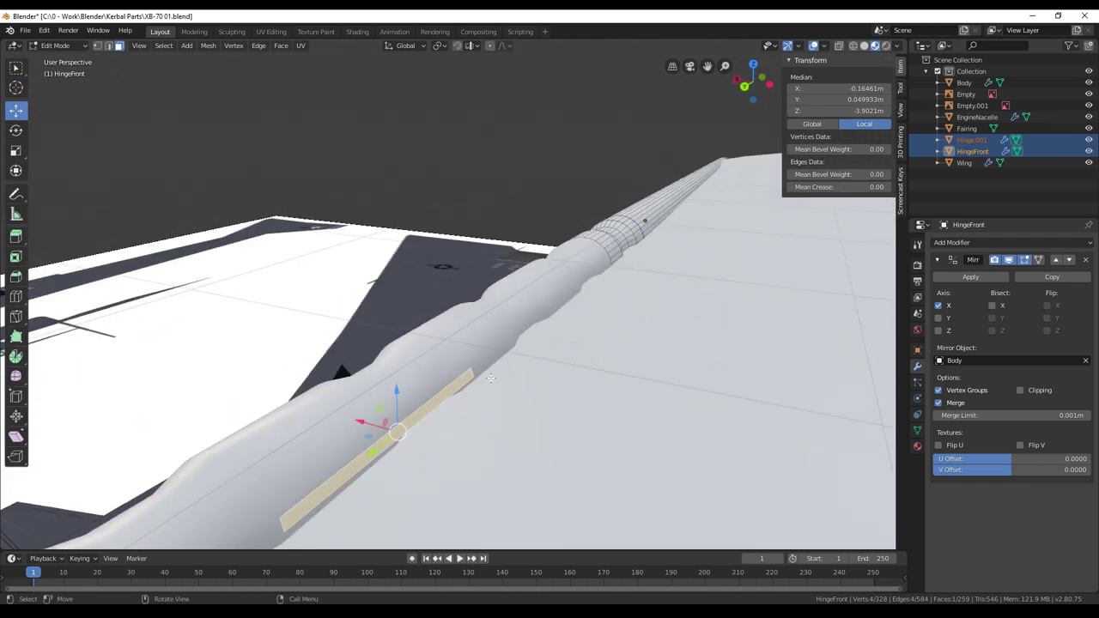
pyautogui.press('x')
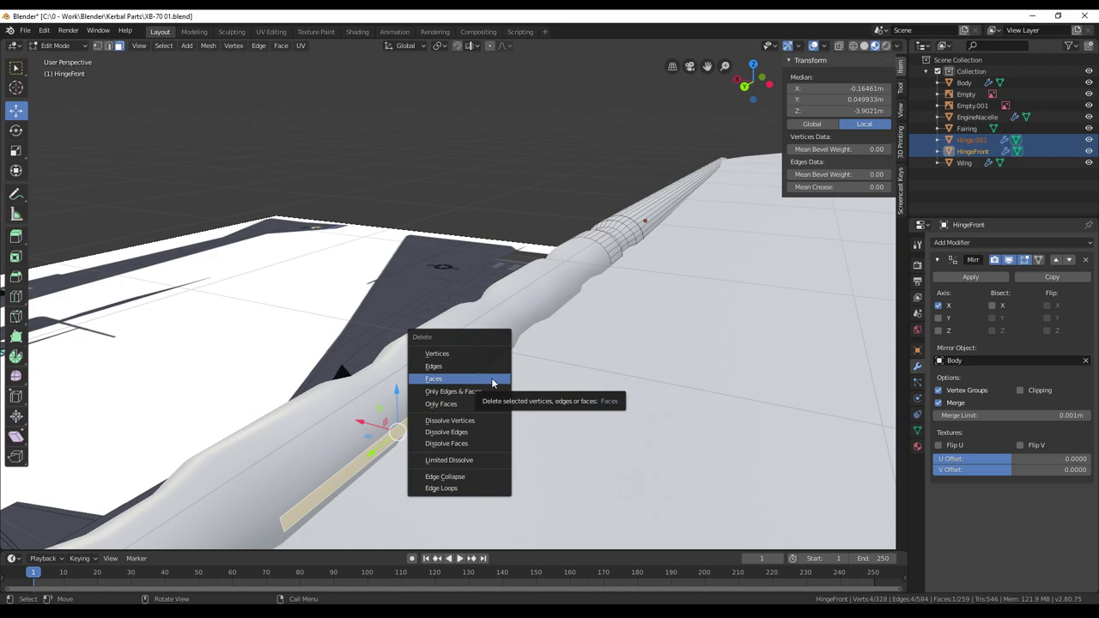
pyautogui.click(491, 383)
pyautogui.moveTo(492, 383); pyautogui.dragTo(386, 185, button='middle')
pyautogui.scroll(3, 532, 381)
pyautogui.scroll(-1, 520, 431)
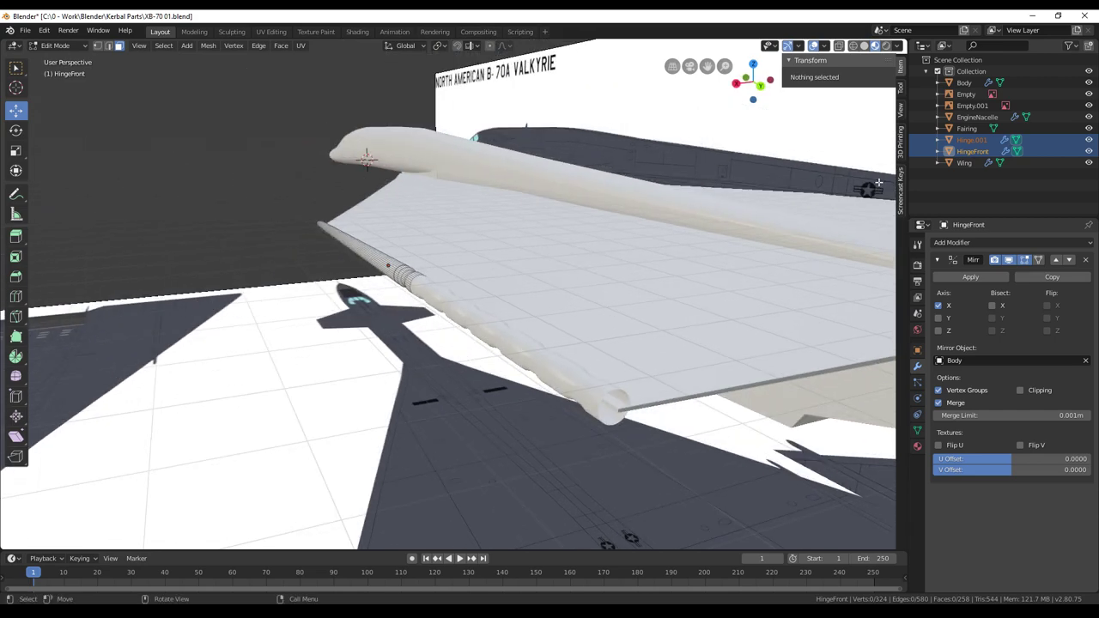
# Make Hinge.001 the active object in Object Mode and apply its Array modifier
pyautogui.click(965, 142)
pyautogui.press('Tab')
pyautogui.moveTo(394, 167); pyautogui.dragTo(608, 362, button='middle')
pyautogui.scroll(-1, 1032, 489)
pyautogui.scroll(-1, 1032, 489)
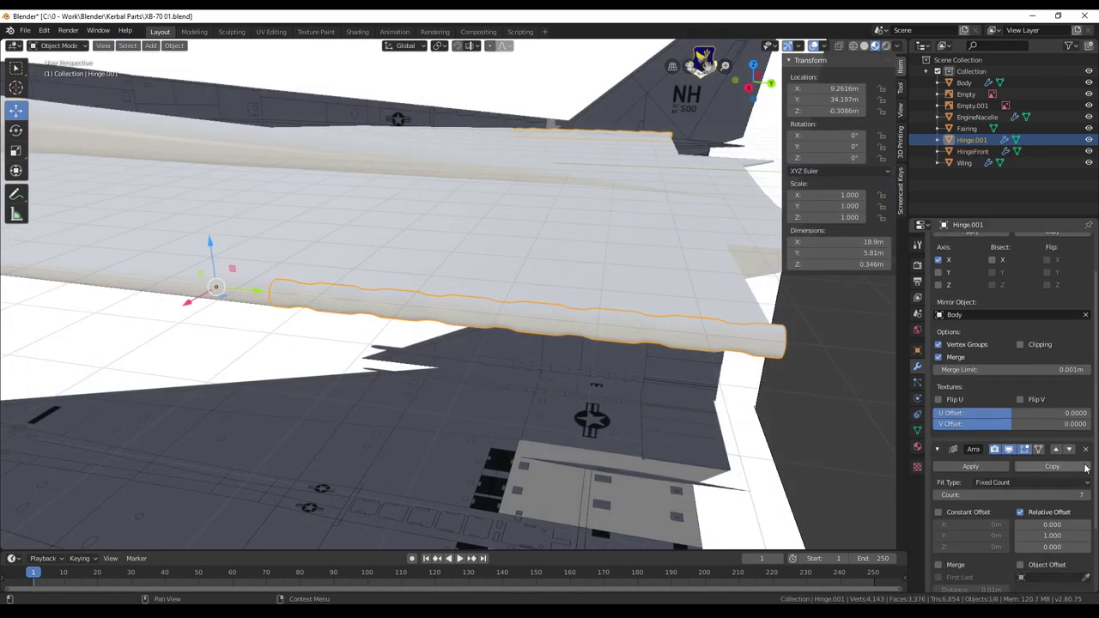
pyautogui.click(969, 466)
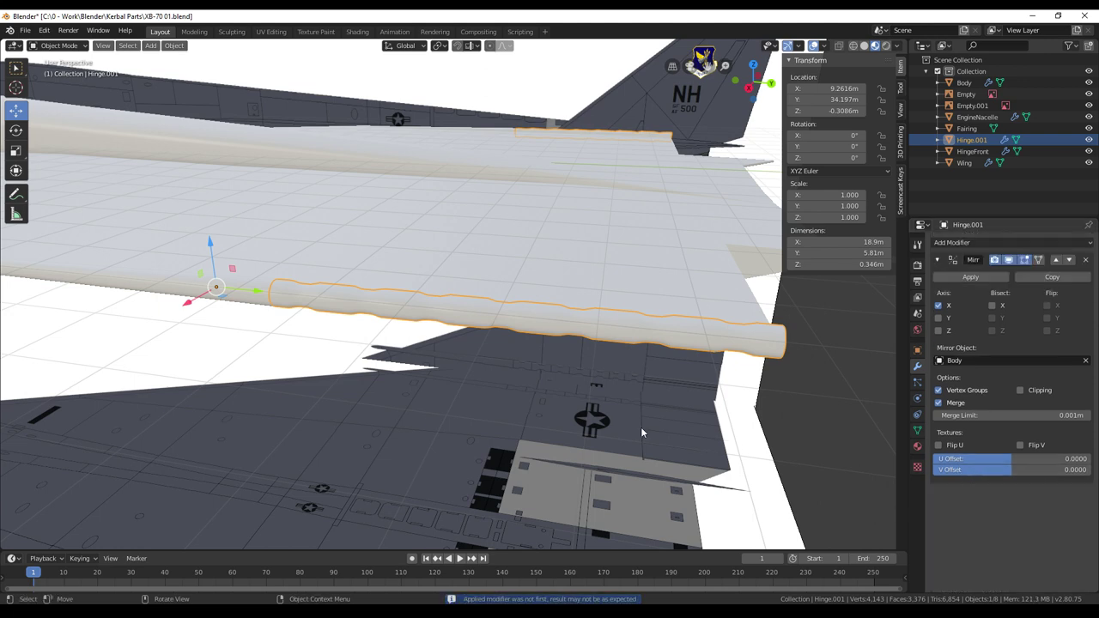
# Separate the Hinge.001 mesh by loose parts so each hinge segment becomes its own object
pyautogui.moveTo(618, 403); pyautogui.dragTo(618, 406, button='middle')
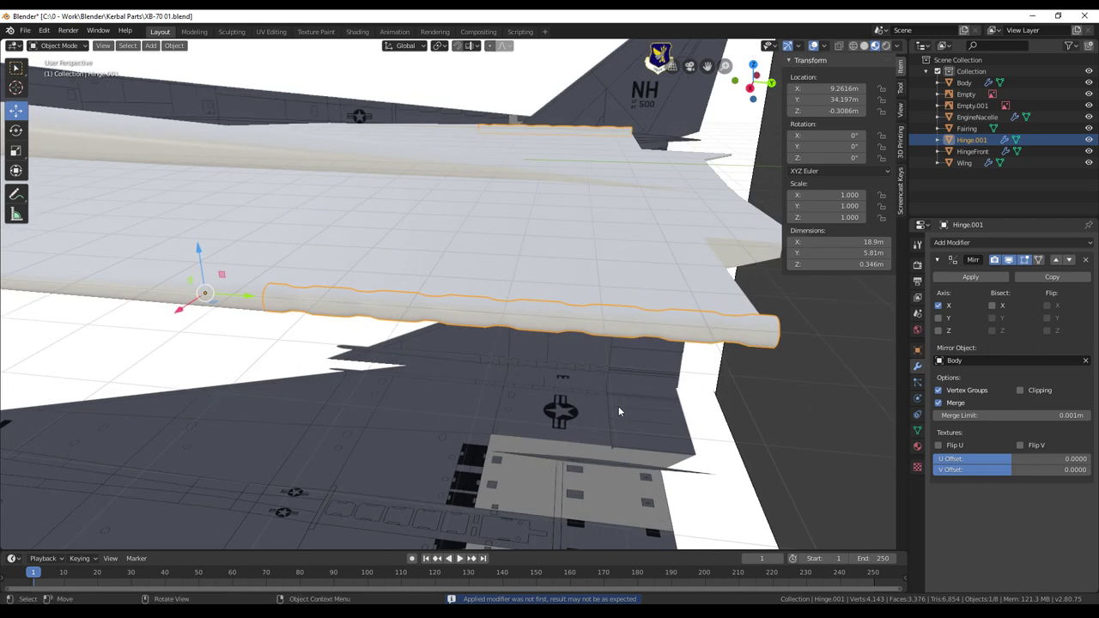
pyautogui.press('Tab')
pyautogui.press('p')
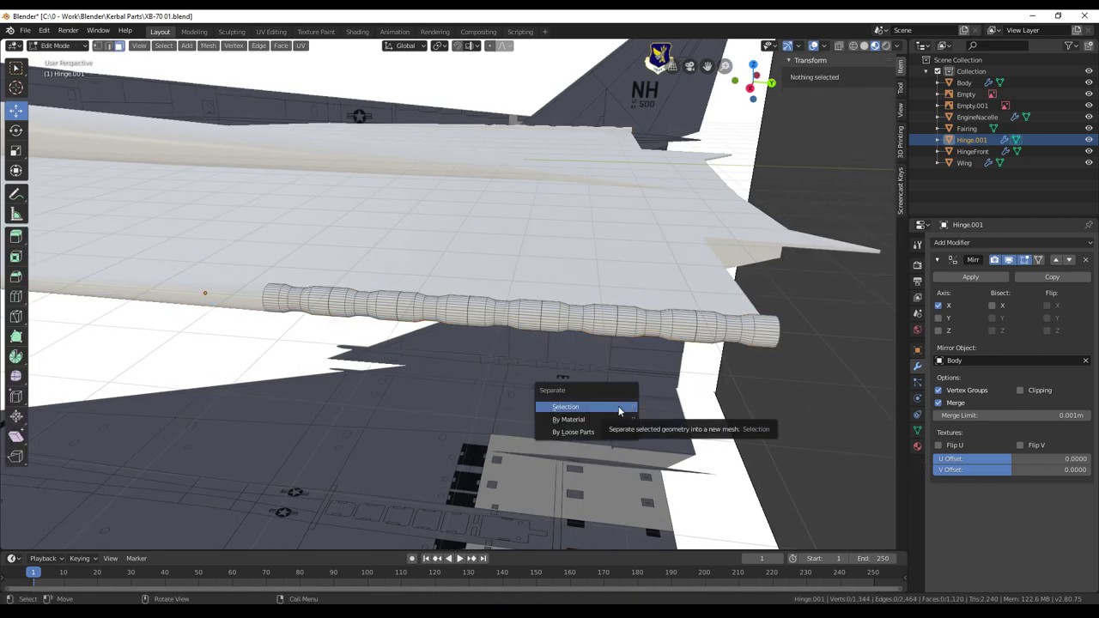
pyautogui.click(579, 434)
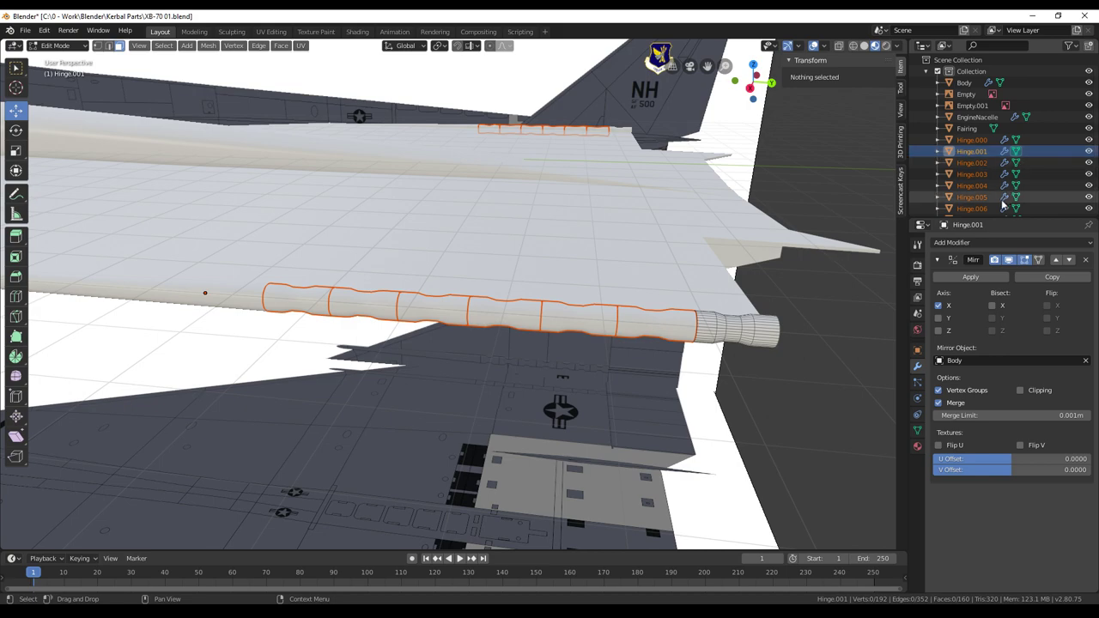
# Examine the row of separated hinge segments along the wing edge and their entries in the outliner
pyautogui.scroll(-2, 1003, 201)
pyautogui.moveTo(820, 230); pyautogui.dragTo(528, 220, button='middle')
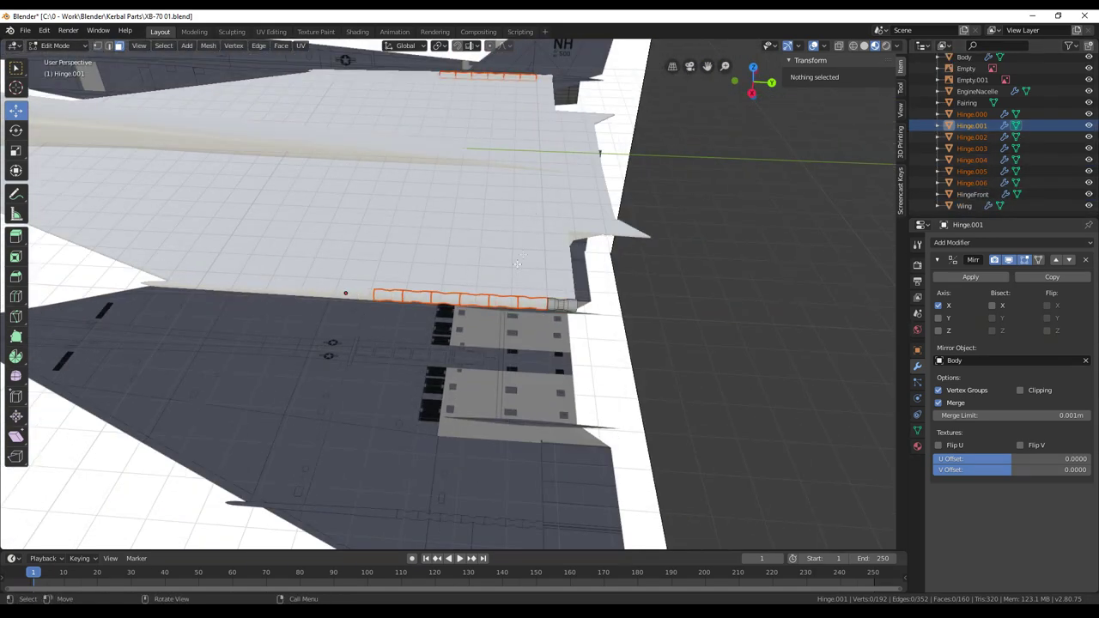
pyautogui.scroll(3, 632, 355)
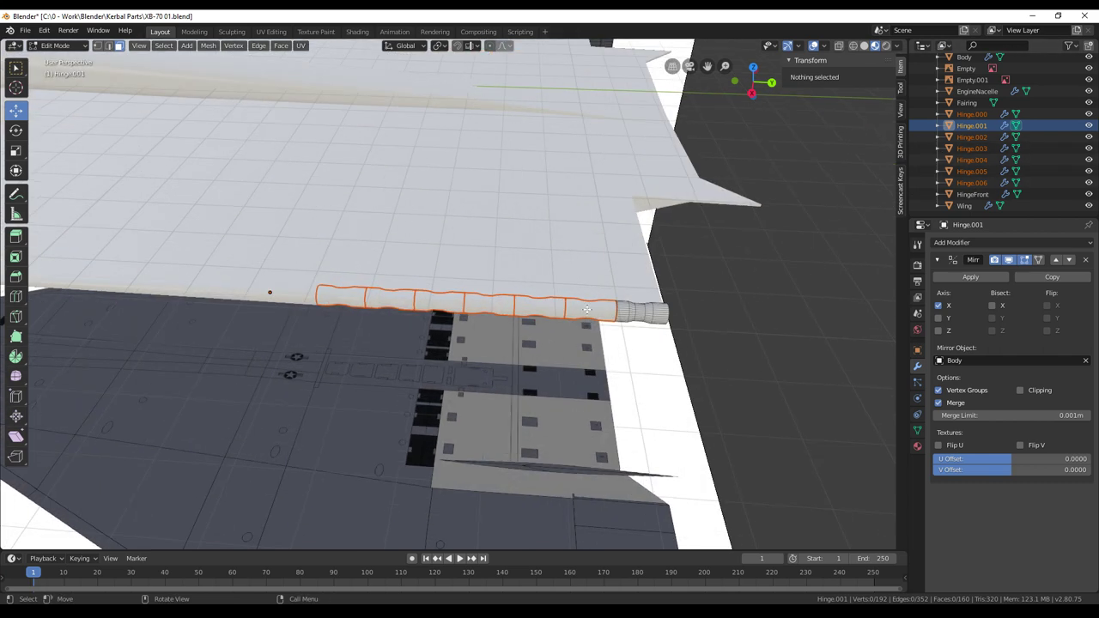
pyautogui.scroll(3, 587, 309)
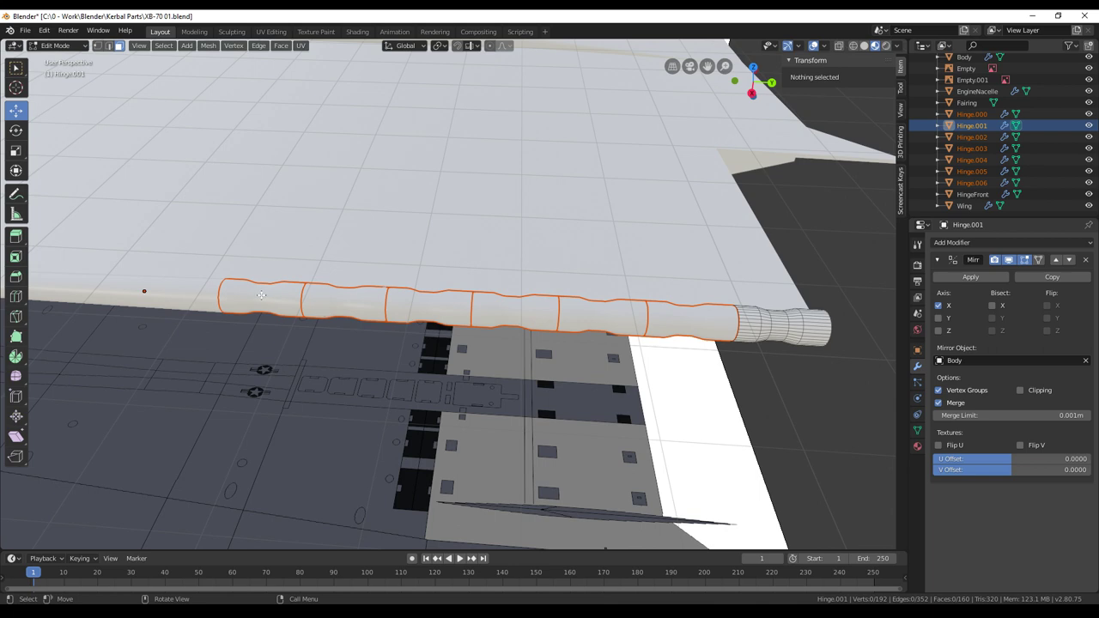
pyautogui.moveTo(375, 345); pyautogui.dragTo(17, 343, button='middle')
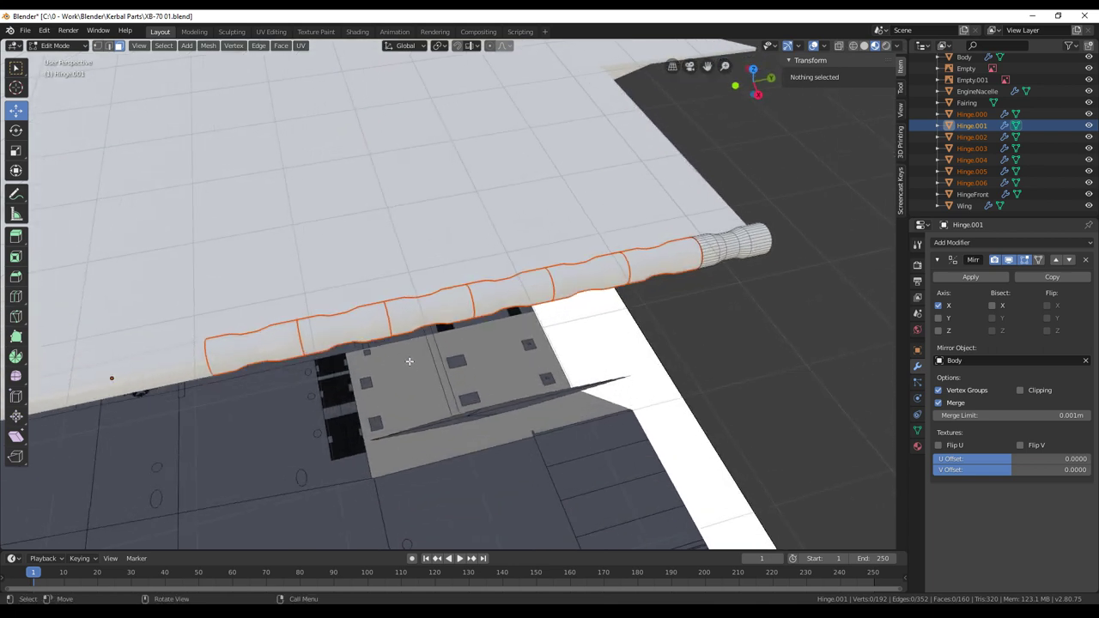
pyautogui.click(968, 140)
pyautogui.click(970, 150)
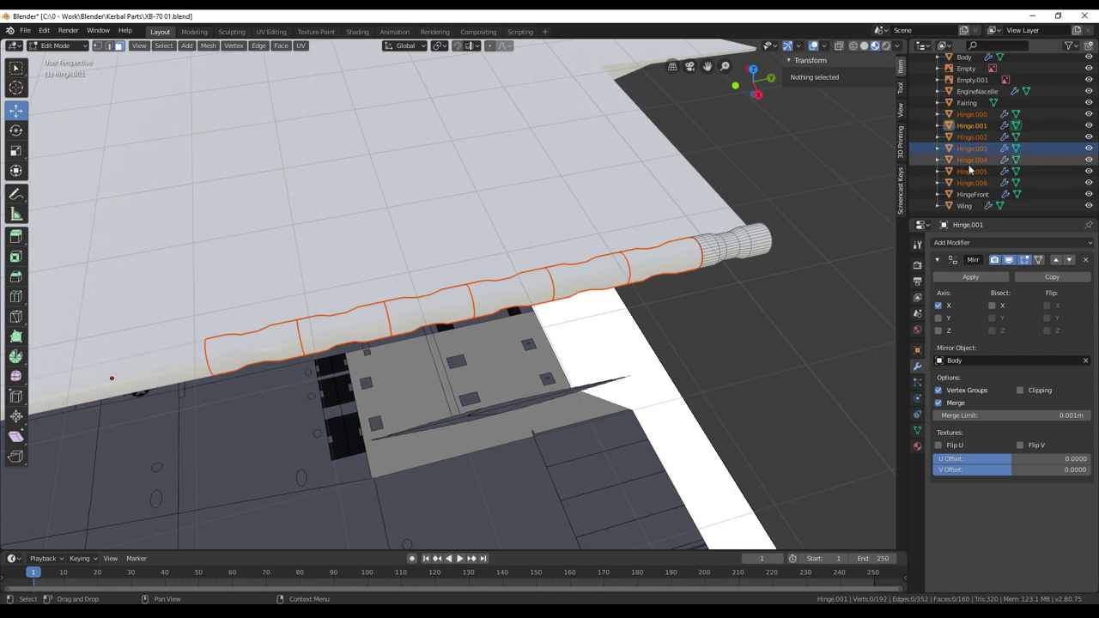
pyautogui.click(969, 163)
pyautogui.moveTo(721, 275); pyautogui.dragTo(525, 194, button='middle')
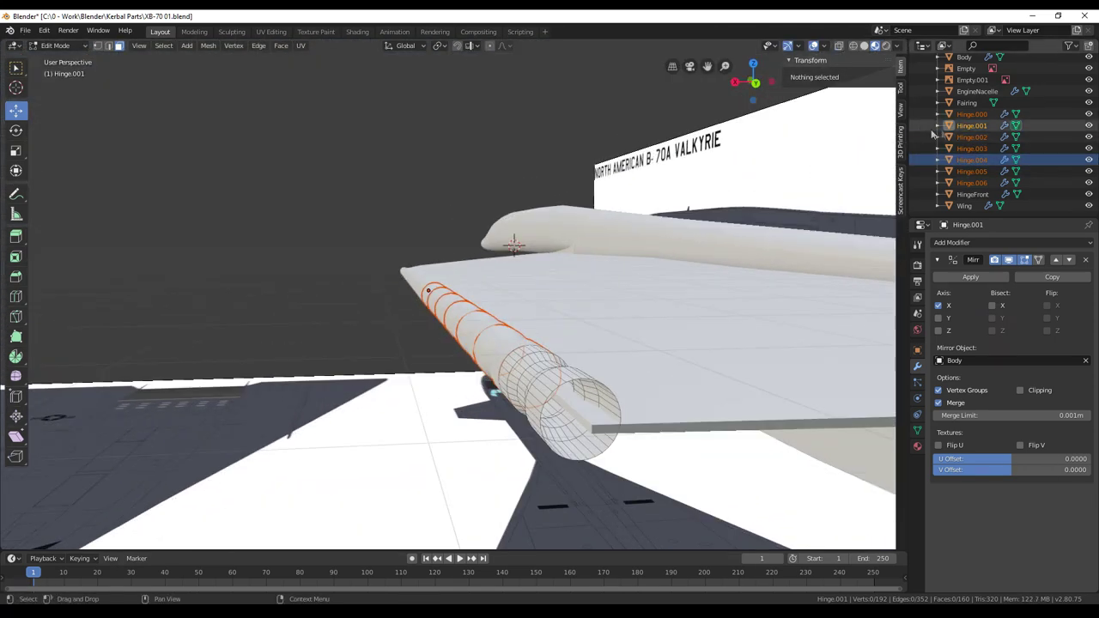
pyautogui.click(973, 185)
pyautogui.scroll(-4, 455, 300)
pyautogui.moveTo(455, 300); pyautogui.dragTo(626, 342, button='middle')
# Return to Object Mode, check which segment each object from Hinge.000 to Hinge.006 is, and select the rearmost one, Hinge.001
pyautogui.press('Tab')
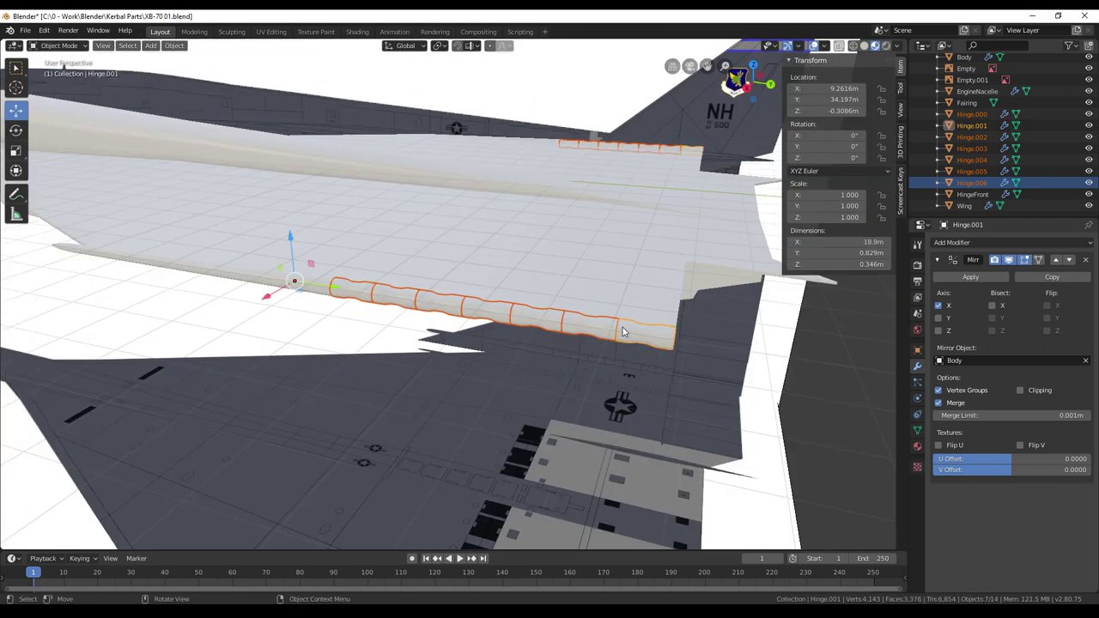
pyautogui.click(651, 336)
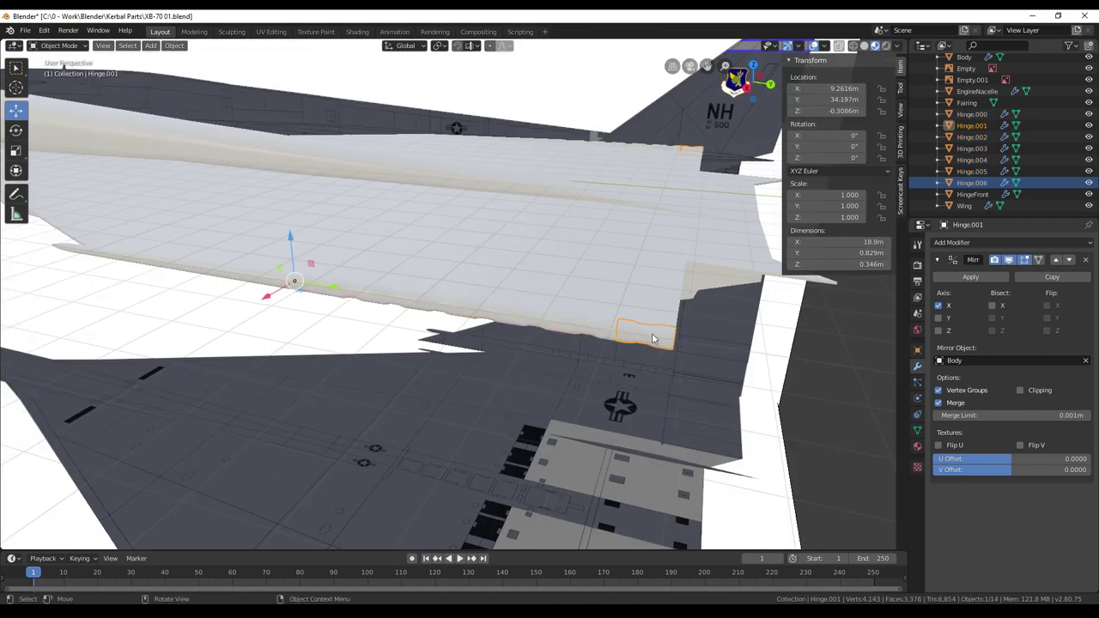
pyautogui.click(975, 114)
pyautogui.moveTo(302, 318); pyautogui.dragTo(368, 345, button='middle')
pyautogui.scroll(3, 368, 345)
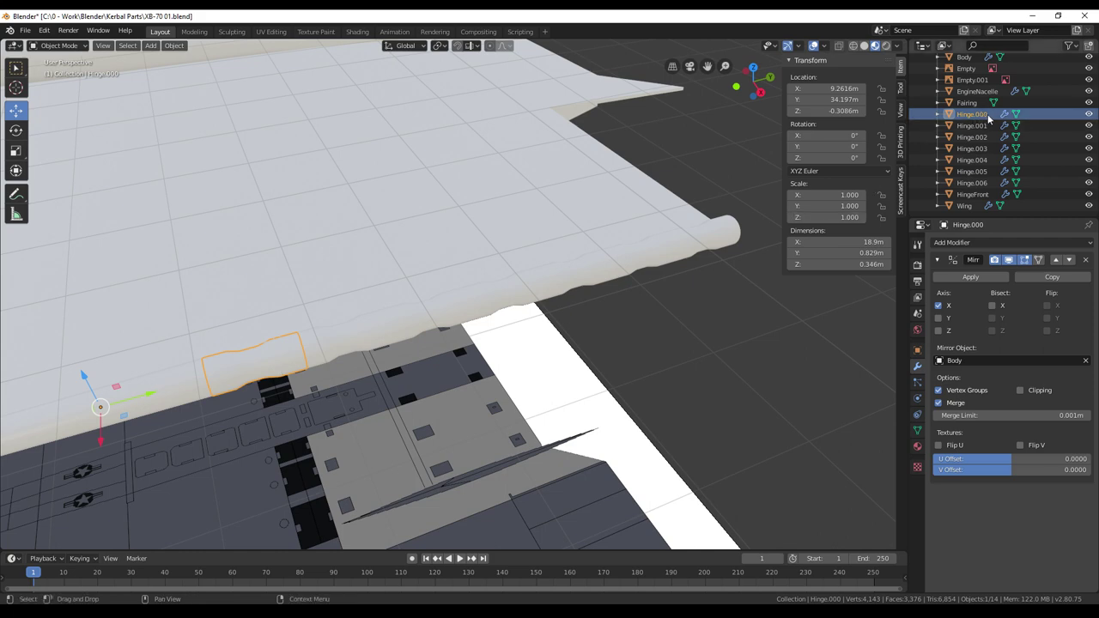
pyautogui.click(984, 140)
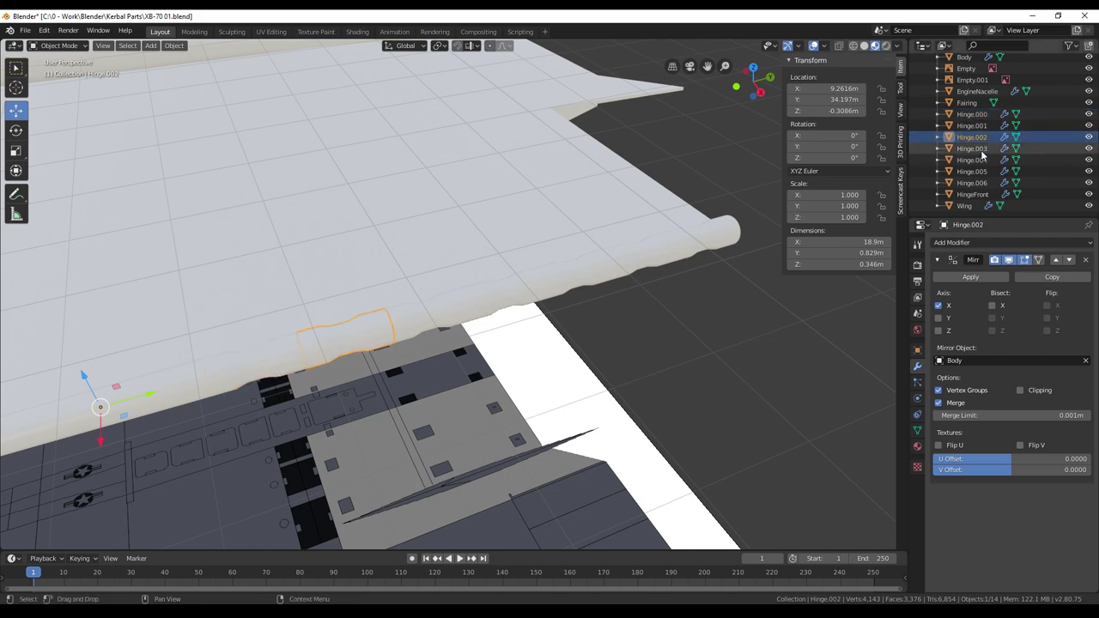
pyautogui.press('Down')
pyautogui.press('Down')
pyautogui.press('Down')
pyautogui.press('Down')
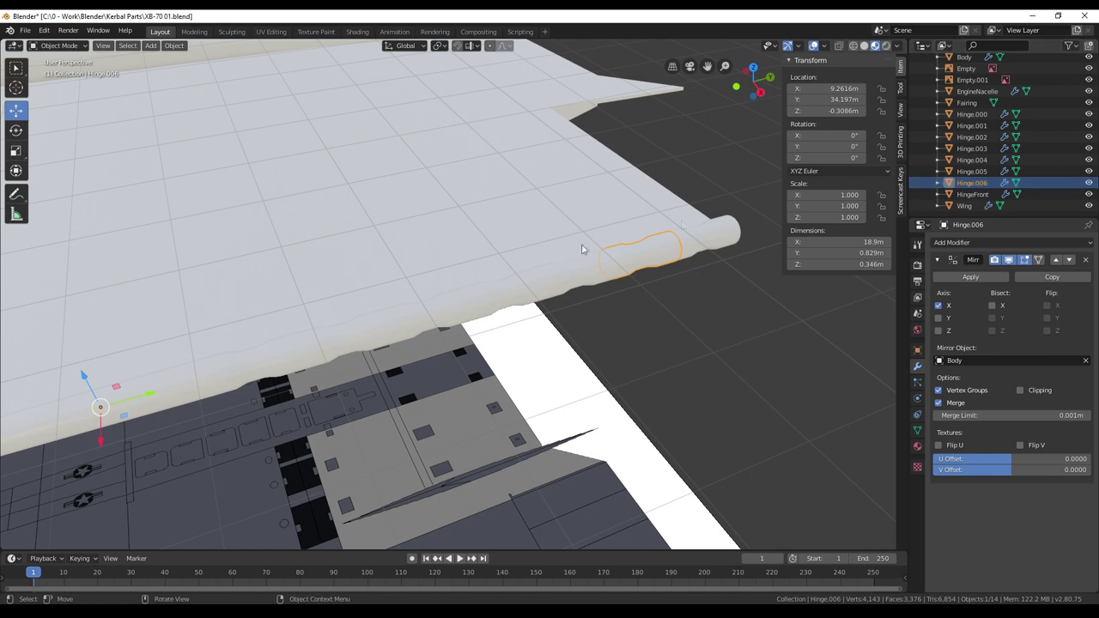
pyautogui.press('Up')
pyautogui.press('Up')
pyautogui.press('Up')
pyautogui.press('Up')
pyautogui.press('Up')
pyautogui.moveTo(607, 292); pyautogui.dragTo(485, 292, button='middle')
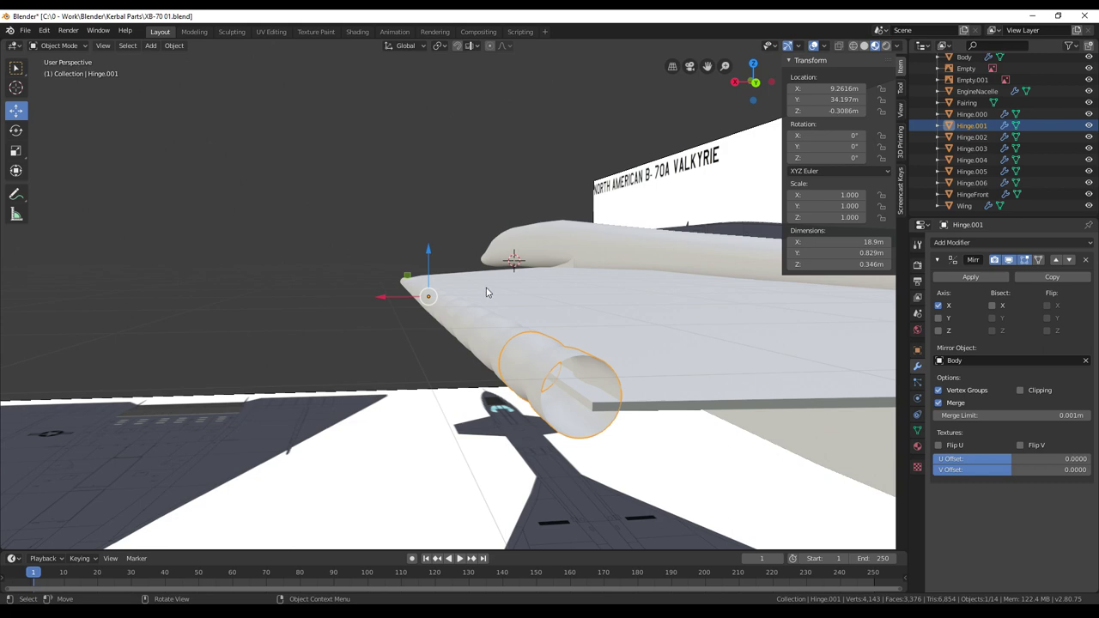
# Set the origin of Hinge.001 to its center of mass (volume), repeating the operation to bring it onto the segment
pyautogui.moveTo(476, 296); pyautogui.dragTo(176, 335, button='middle')
pyautogui.scroll(-2, 154, 299)
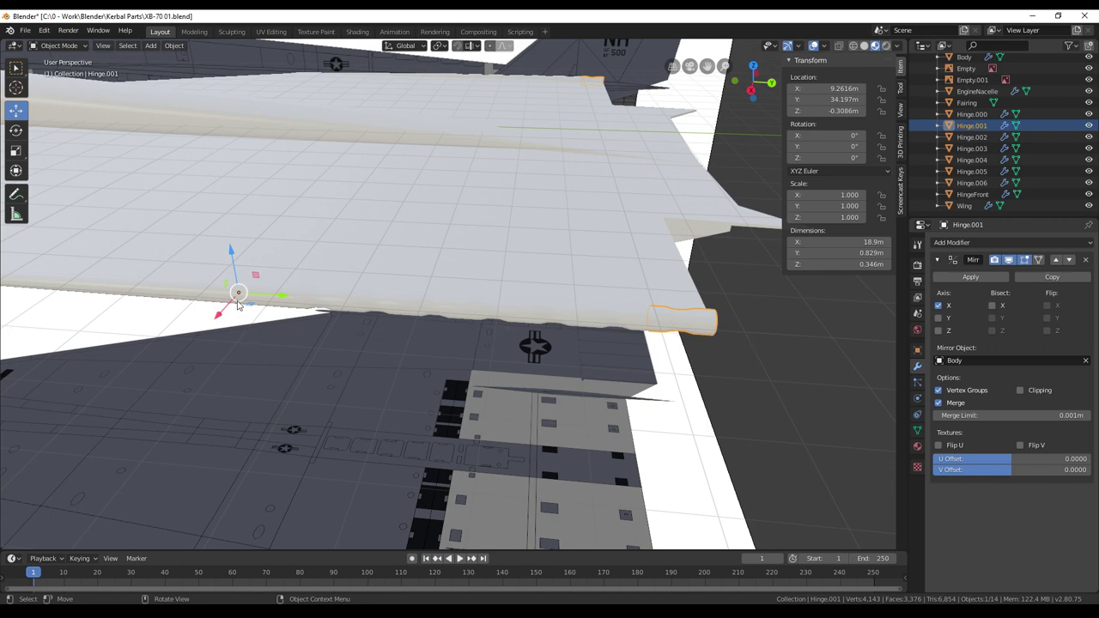
pyautogui.click(174, 45)
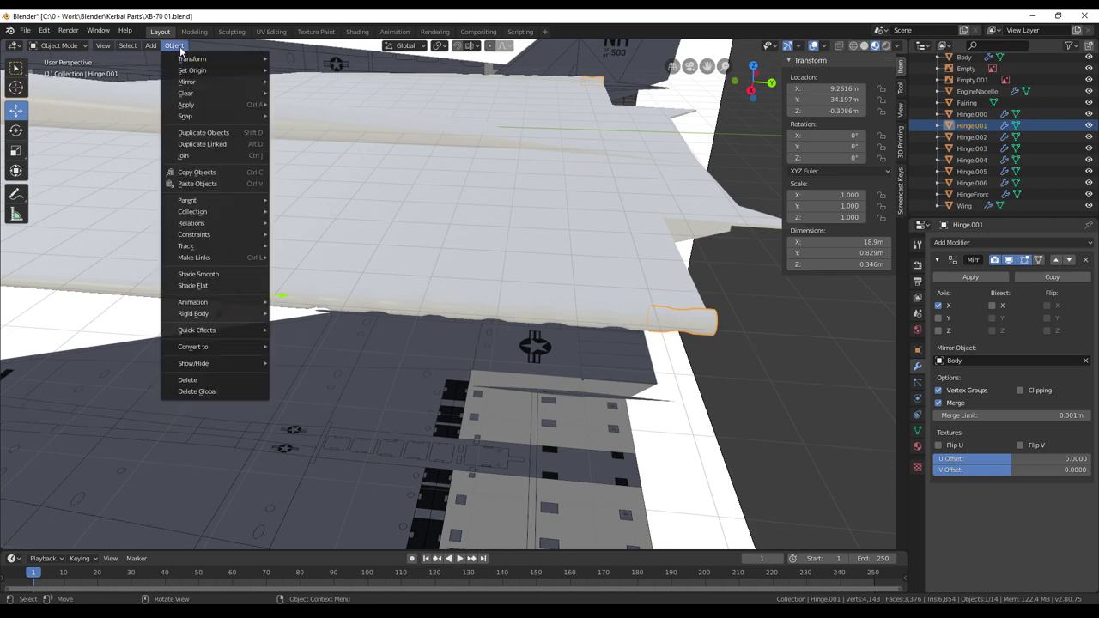
pyautogui.moveTo(194, 71)
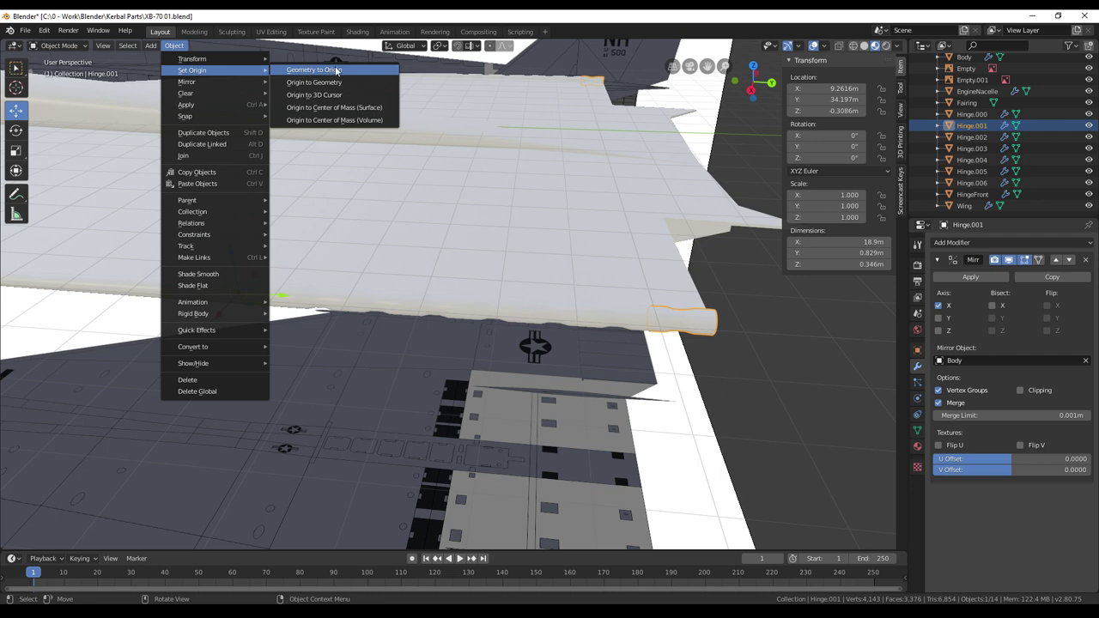
pyautogui.click(348, 121)
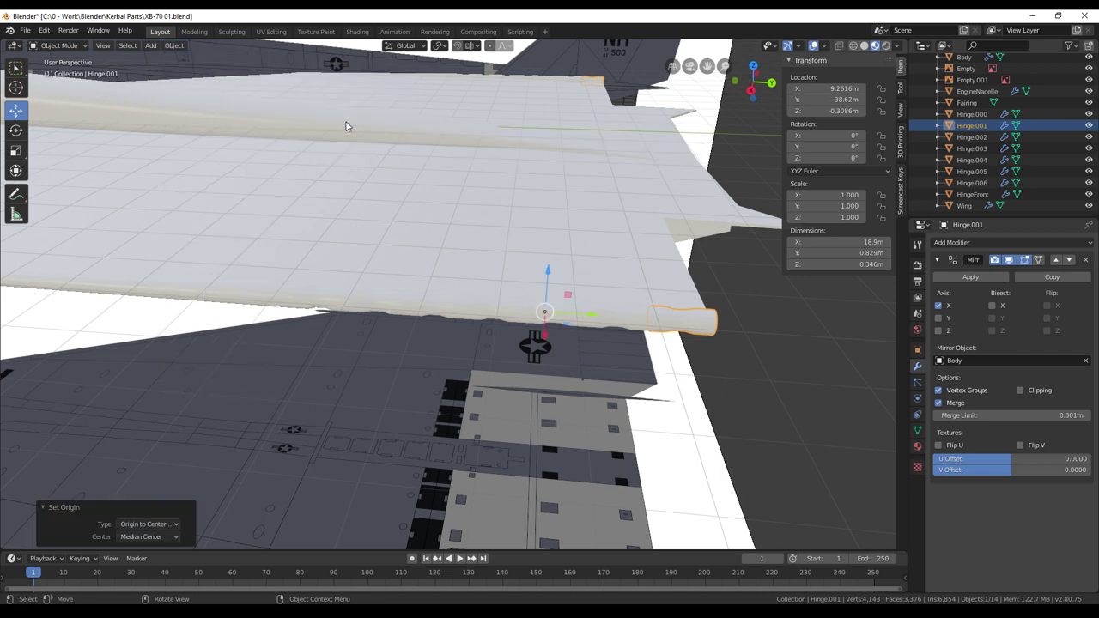
pyautogui.scroll(-10, 372, 189)
pyautogui.scroll(4, 373, 193)
pyautogui.click(174, 45)
pyautogui.moveTo(199, 70)
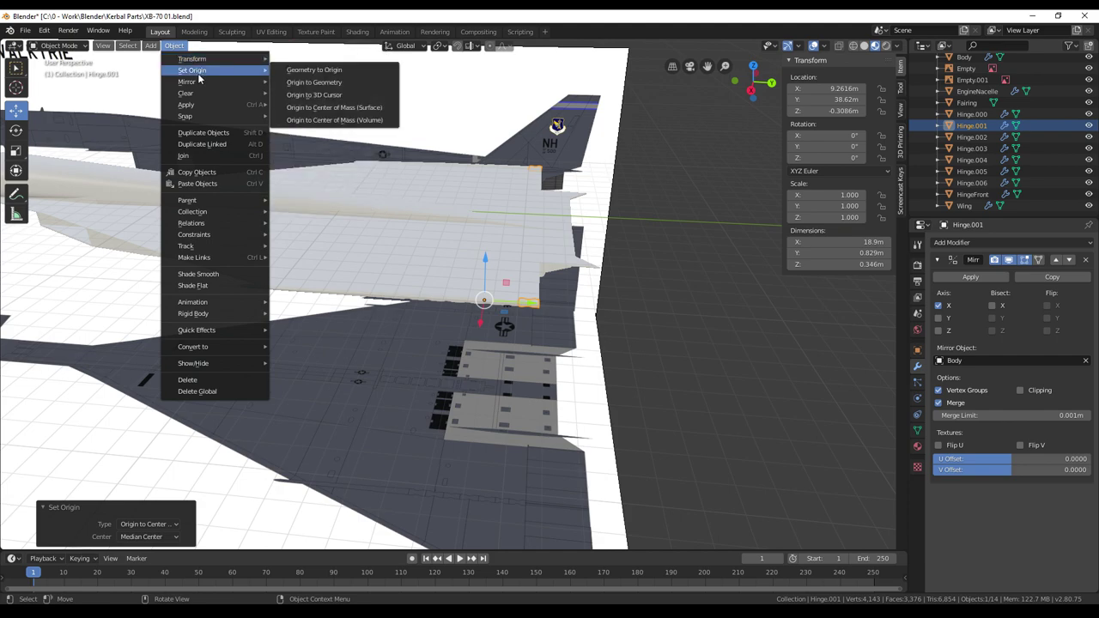
pyautogui.click(351, 120)
# Close the open rear end of Hinge.001 by filling its boundary edge loop with a face
pyautogui.moveTo(453, 213); pyautogui.dragTo(599, 306, button='middle')
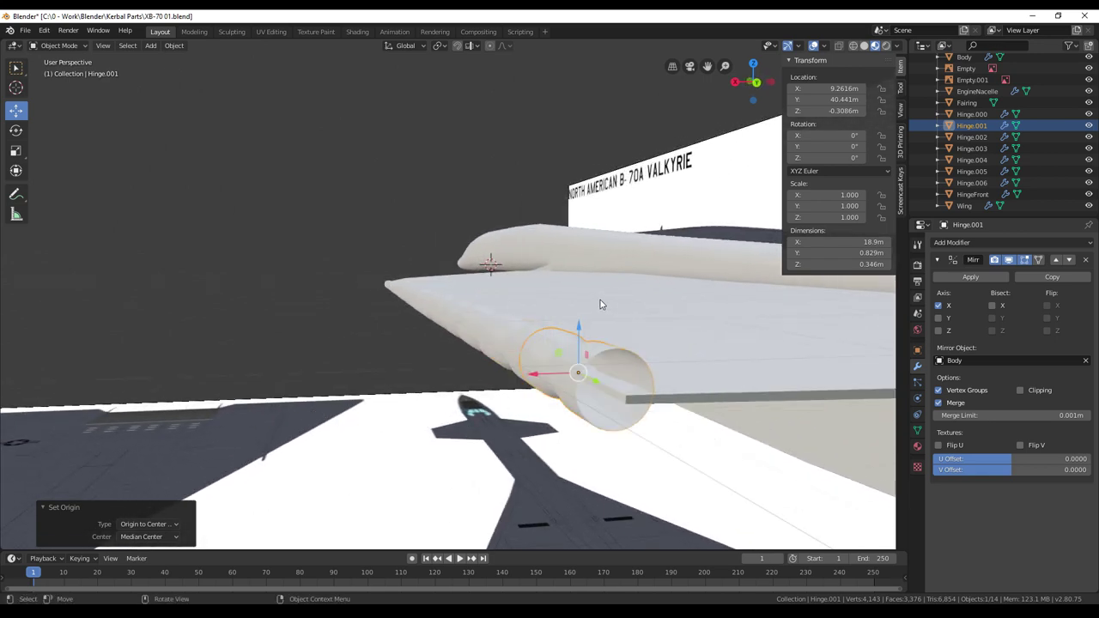
pyautogui.scroll(1, 597, 299)
pyautogui.moveTo(596, 300); pyautogui.dragTo(587, 299, button='middle')
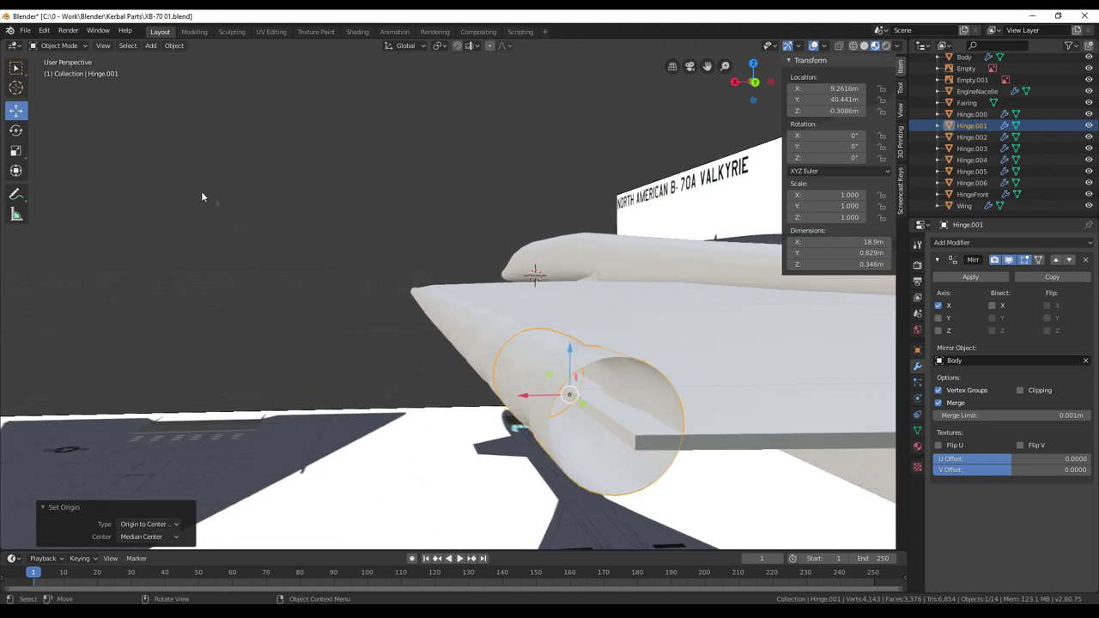
pyautogui.press('Tab')
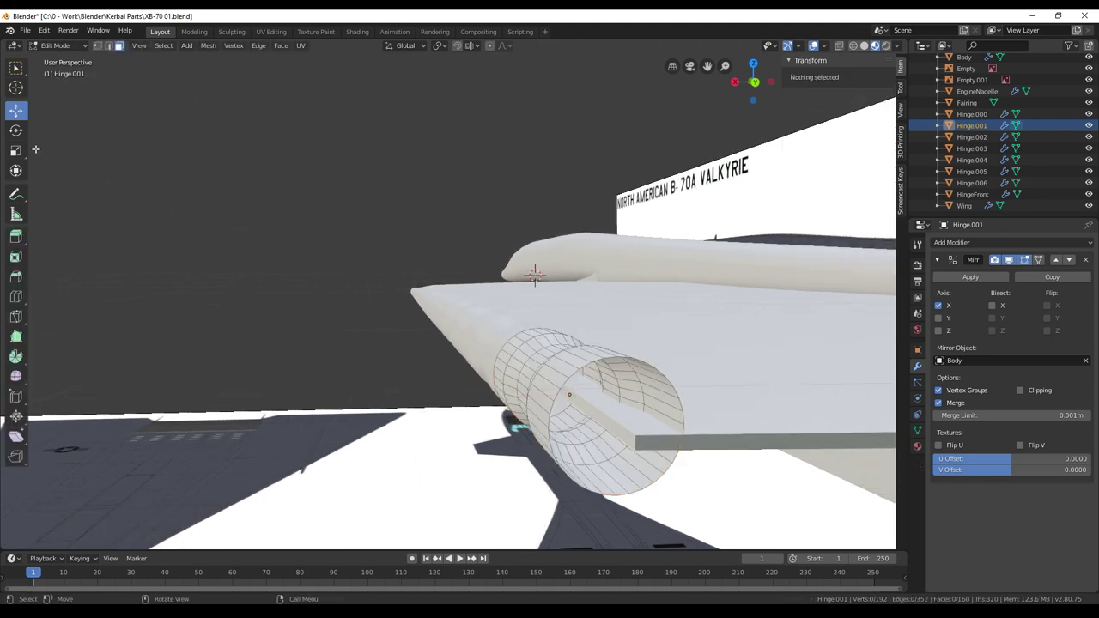
pyautogui.click(108, 46)
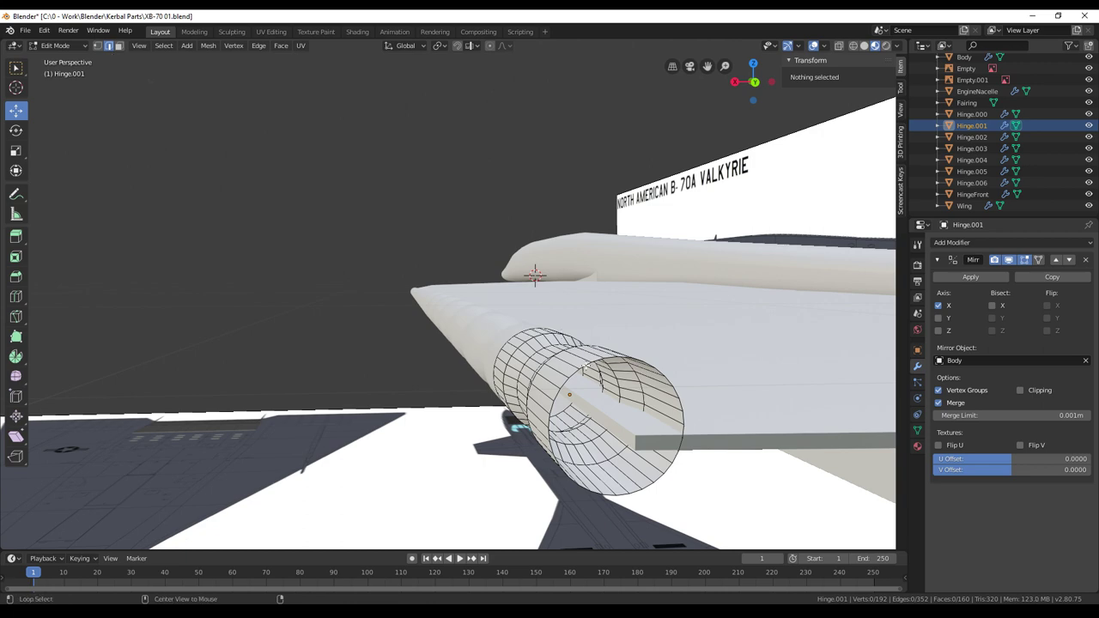
pyautogui.keyDown('alt'); pyautogui.click(584, 367); pyautogui.keyUp('alt')
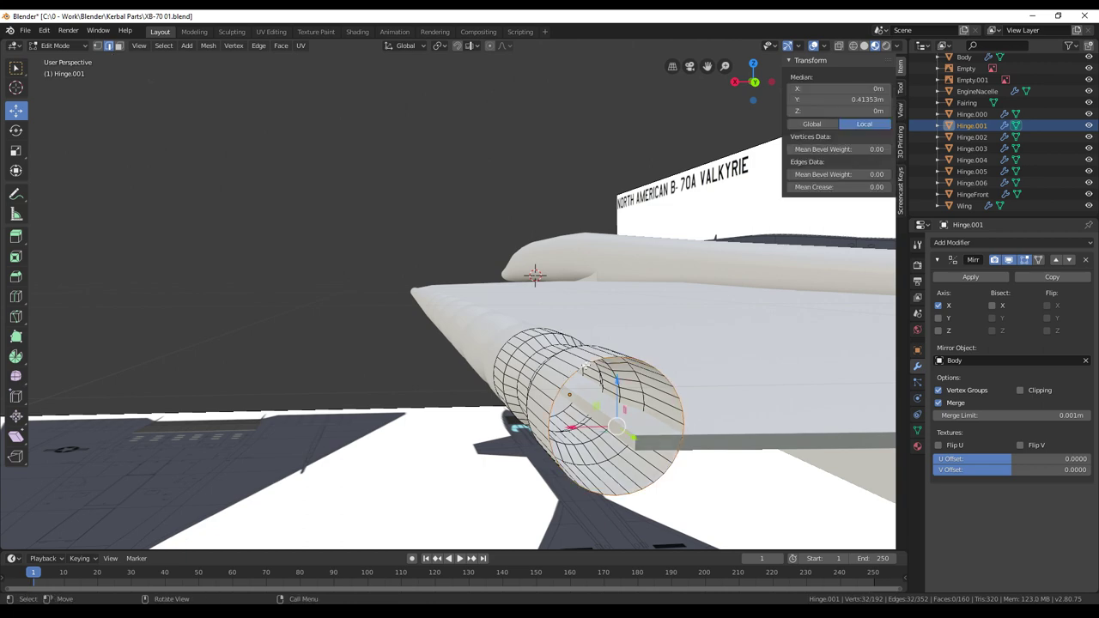
pyautogui.press('f')
# Add an Edge Split modifier to Hinge.001 and return to Object Mode
pyautogui.moveTo(567, 324); pyautogui.dragTo(646, 342, button='middle')
pyautogui.scroll(-2, 602, 324)
pyautogui.click(975, 244)
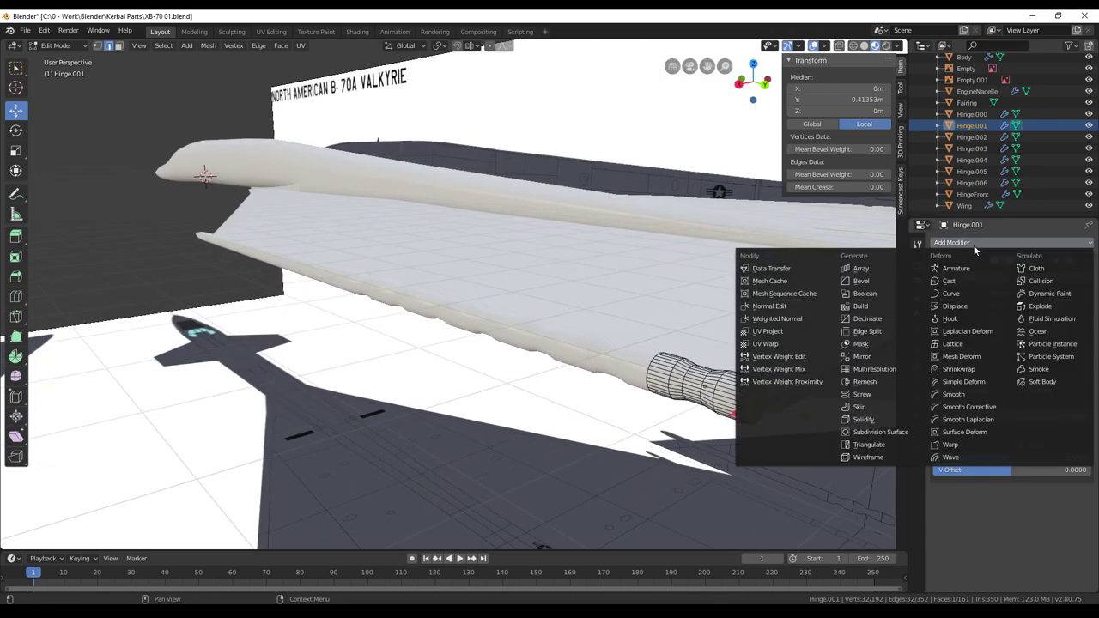
pyautogui.click(854, 321)
pyautogui.moveTo(872, 332); pyautogui.dragTo(744, 379, button='middle')
pyautogui.moveTo(561, 335); pyautogui.dragTo(495, 404, button='middle')
pyautogui.scroll(-3, 717, 277)
pyautogui.press('Tab')
# Add a 2 m cube and place it just outboard of the wing hinge at about X 10.44 m, Y 33.68 m
pyautogui.moveTo(669, 297); pyautogui.dragTo(715, 439, button='middle')
pyautogui.click(150, 45)
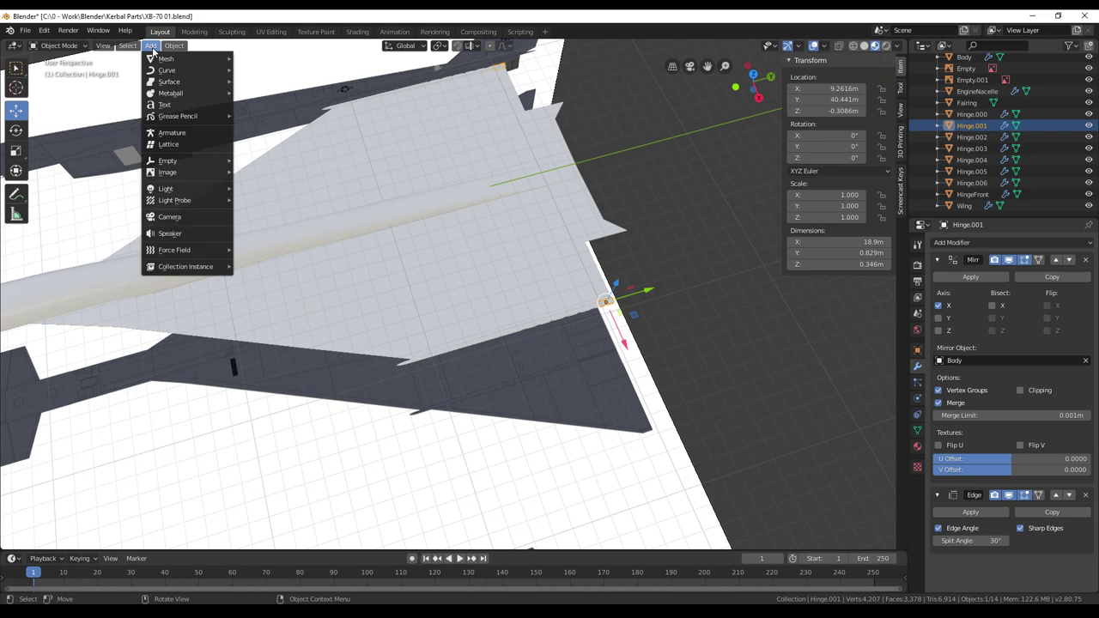
pyautogui.moveTo(172, 59)
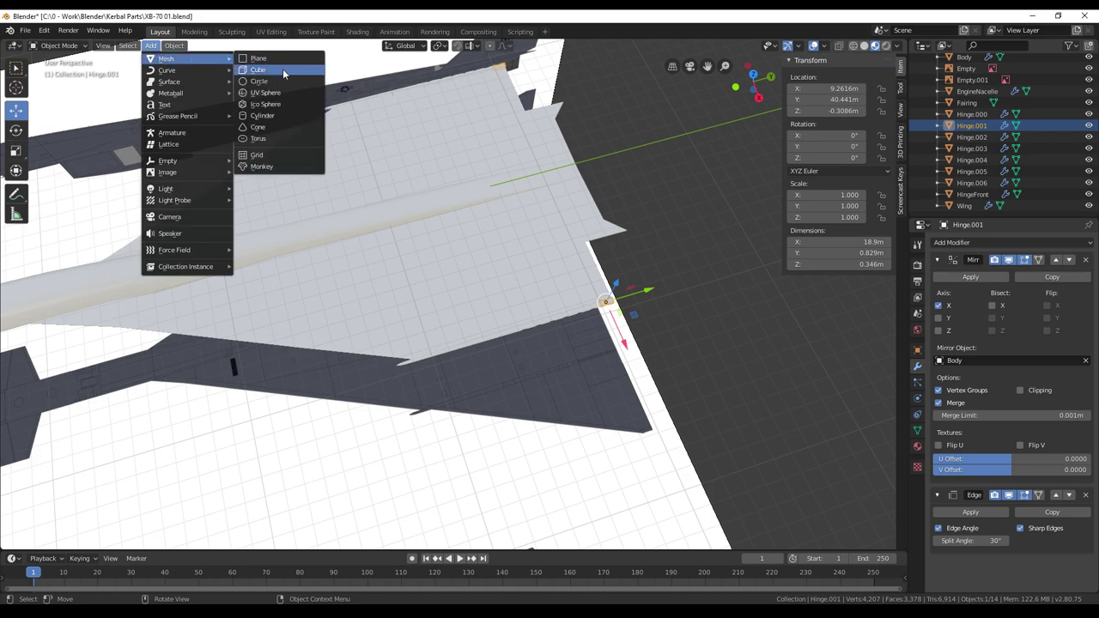
pyautogui.click(283, 68)
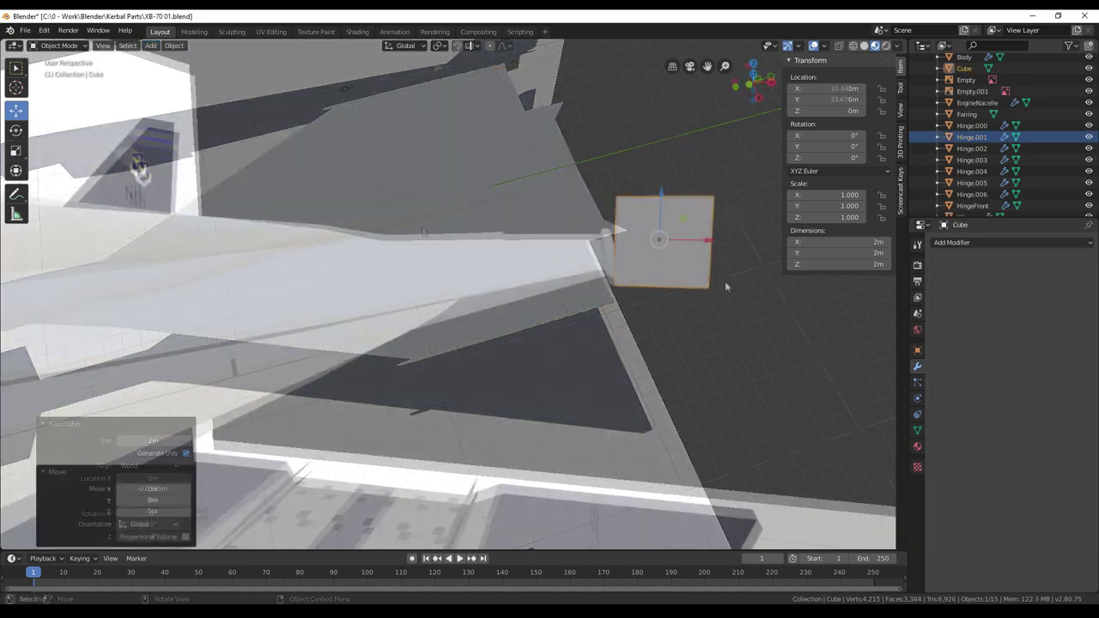
# Flatten the cube along Z to about 0.14 m, set it against the hinge at about X 10.394 m, Z -0.297 m, and view it from above
pyautogui.press('s')
pyautogui.press('z')
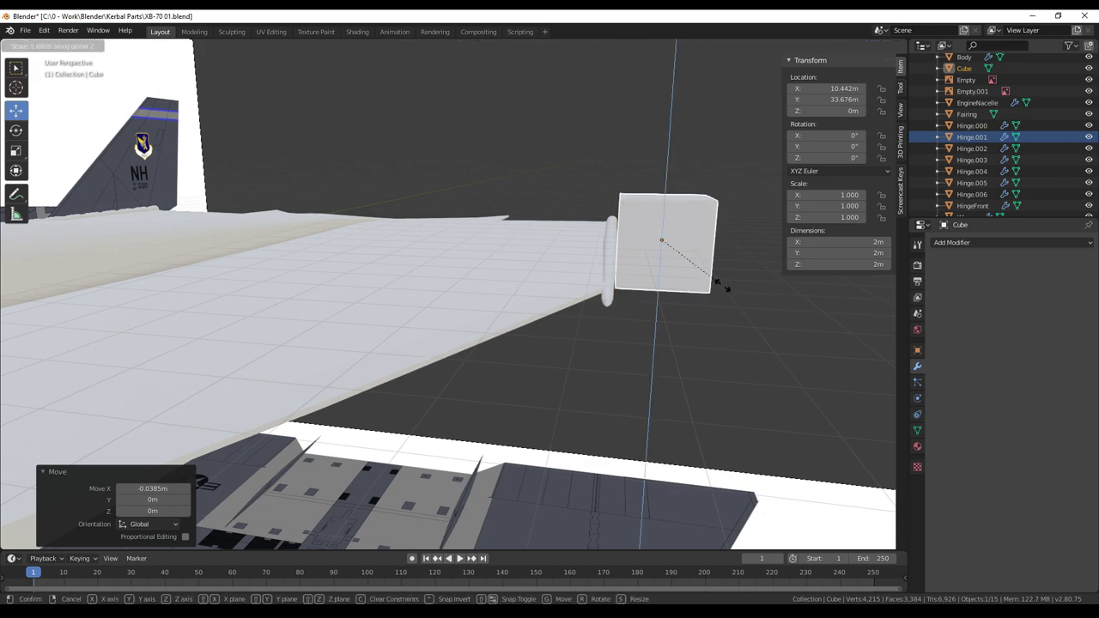
pyautogui.click(661, 244)
pyautogui.moveTo(665, 249); pyautogui.dragTo(729, 273, button='middle')
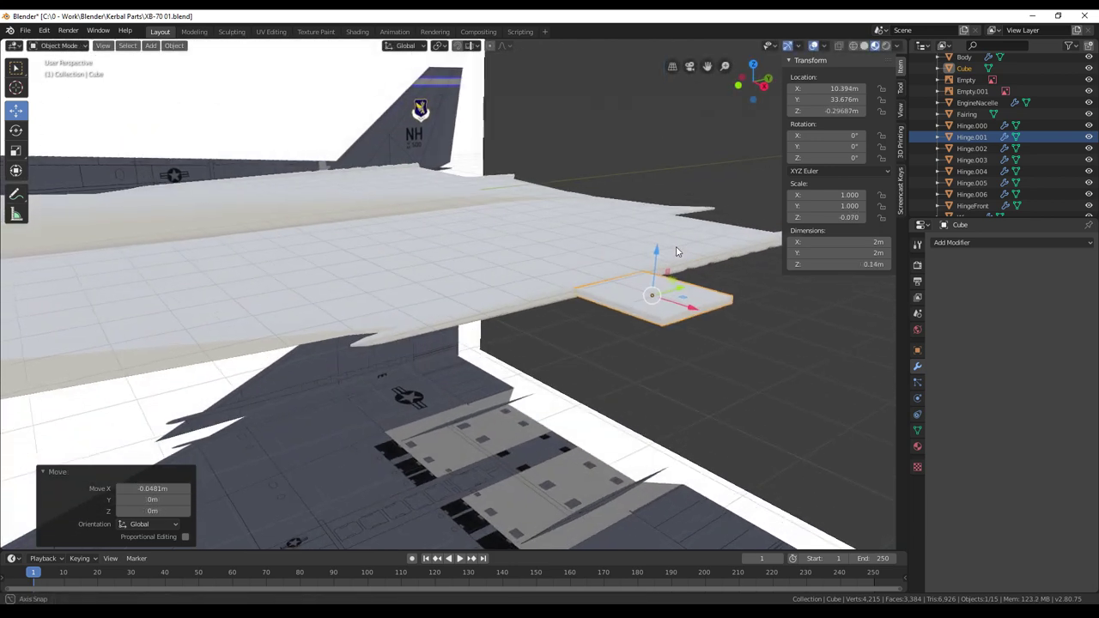
pyautogui.moveTo(678, 258); pyautogui.dragTo(676, 332, button='middle')
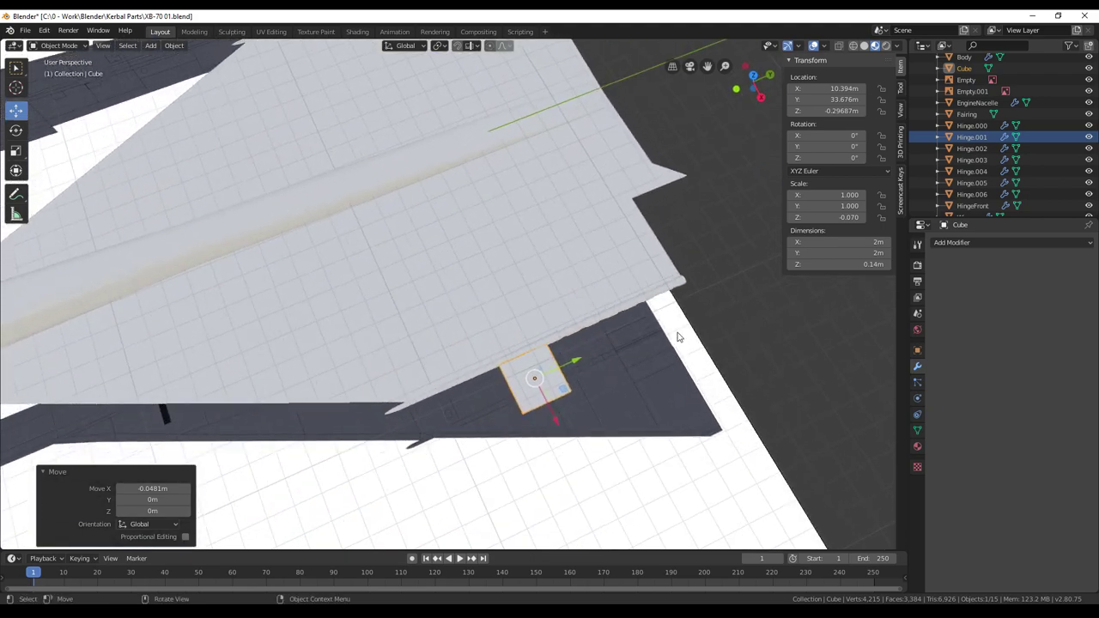
pyautogui.press('KP_7')
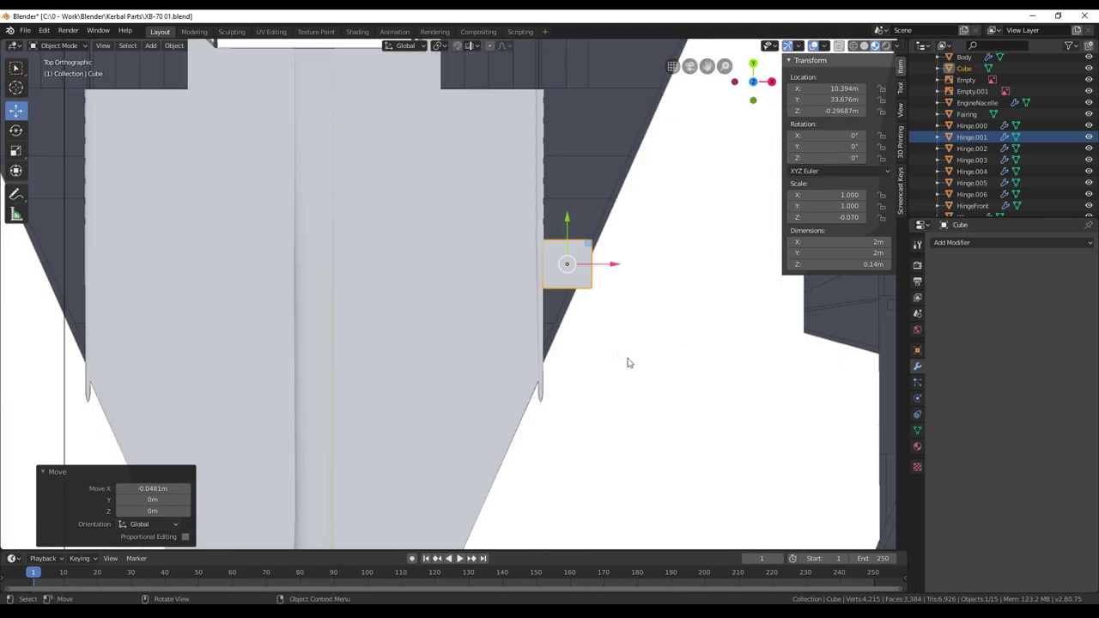
# Open the cube's mesh for editing with nothing selected, in vertex selection mode with X-ray display
pyautogui.scroll(1, 614, 352)
pyautogui.keyDown('shift'); pyautogui.moveTo(632, 318); pyautogui.dragTo(603, 400, button='middle'); pyautogui.keyUp('shift')
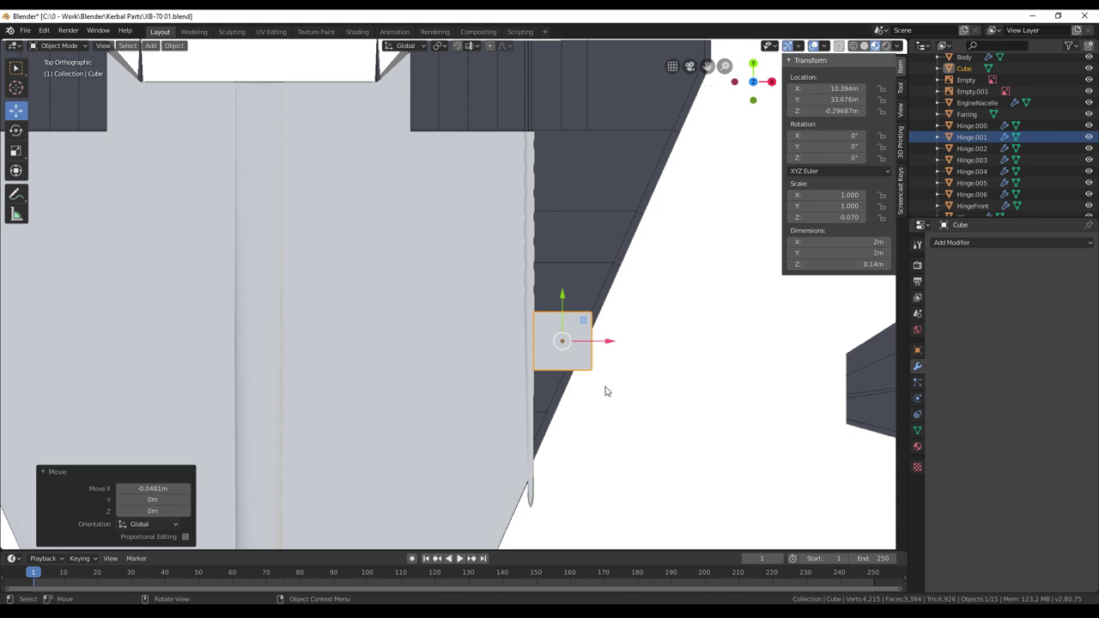
pyautogui.click(607, 378)
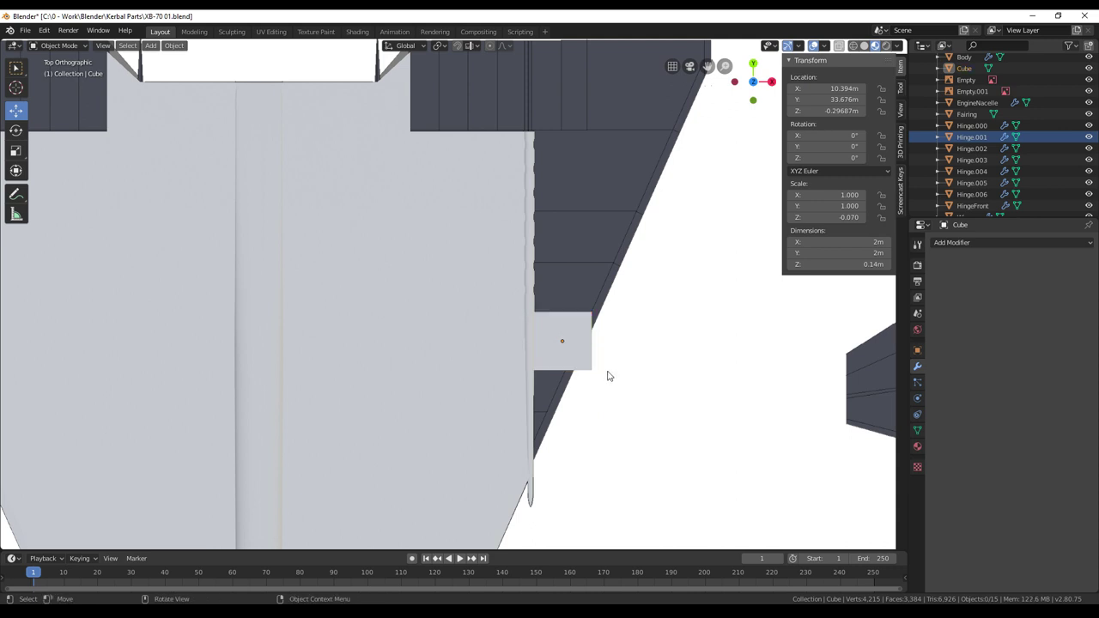
pyautogui.press('Tab')
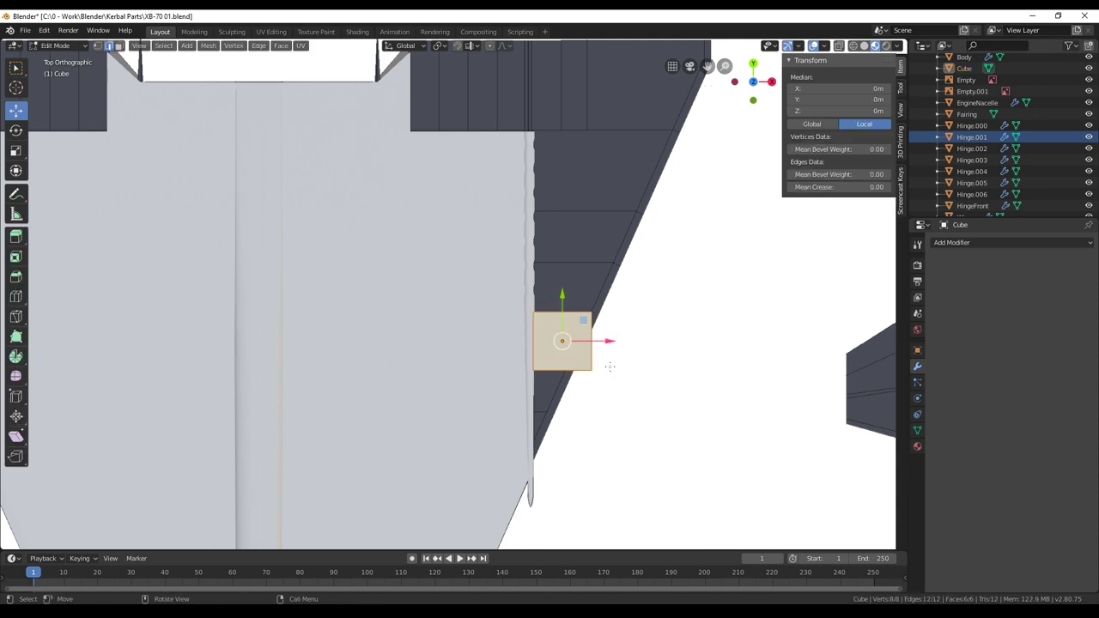
pyautogui.click(609, 367)
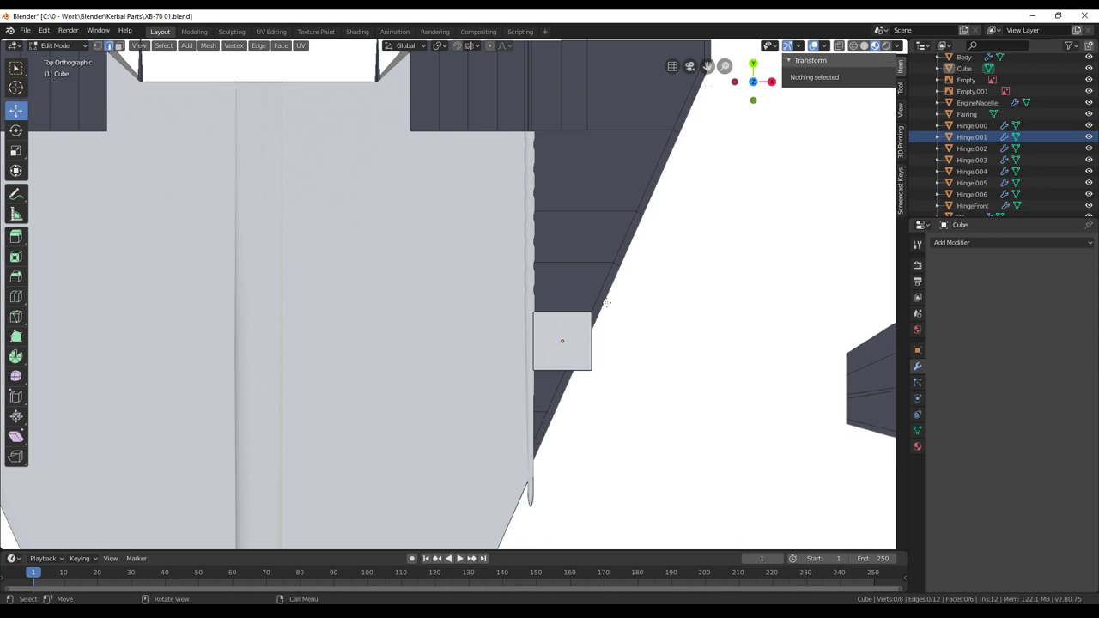
pyautogui.click(98, 46)
pyautogui.hotkey('alt', 'z')
# Move the cube's rear vertices about 9.27 m along Y to the wing's trailing edge
pyautogui.press('c')
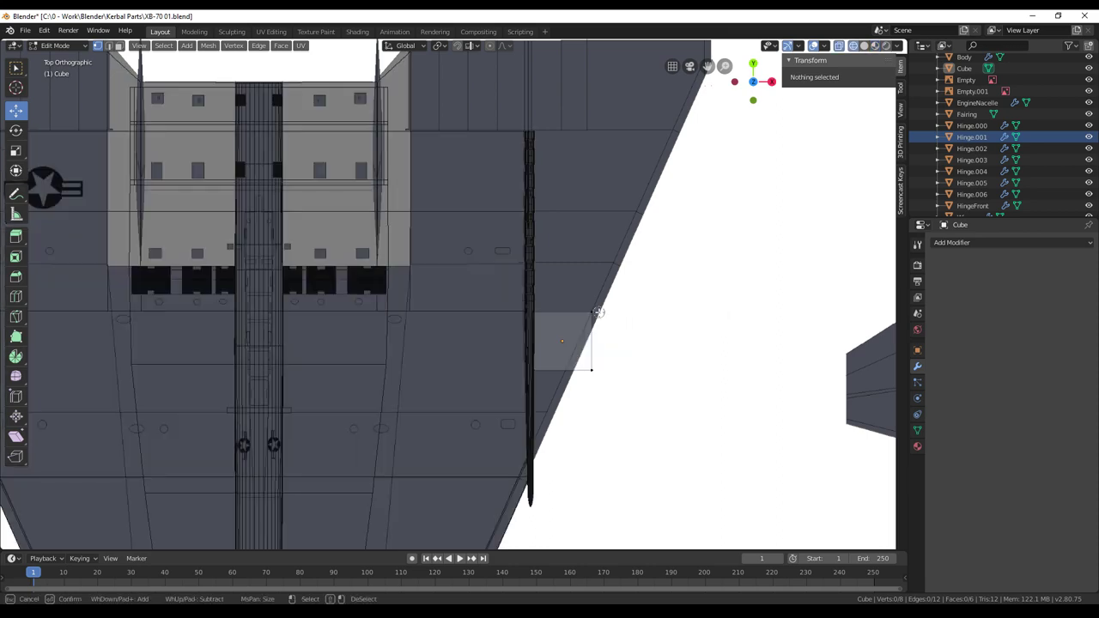
pyautogui.moveTo(596, 313); pyautogui.dragTo(523, 318)
pyautogui.rightClick(595, 312)
pyautogui.keyDown('shift'); pyautogui.moveTo(610, 248); pyautogui.dragTo(589, 317, button='middle'); pyautogui.keyUp('shift')
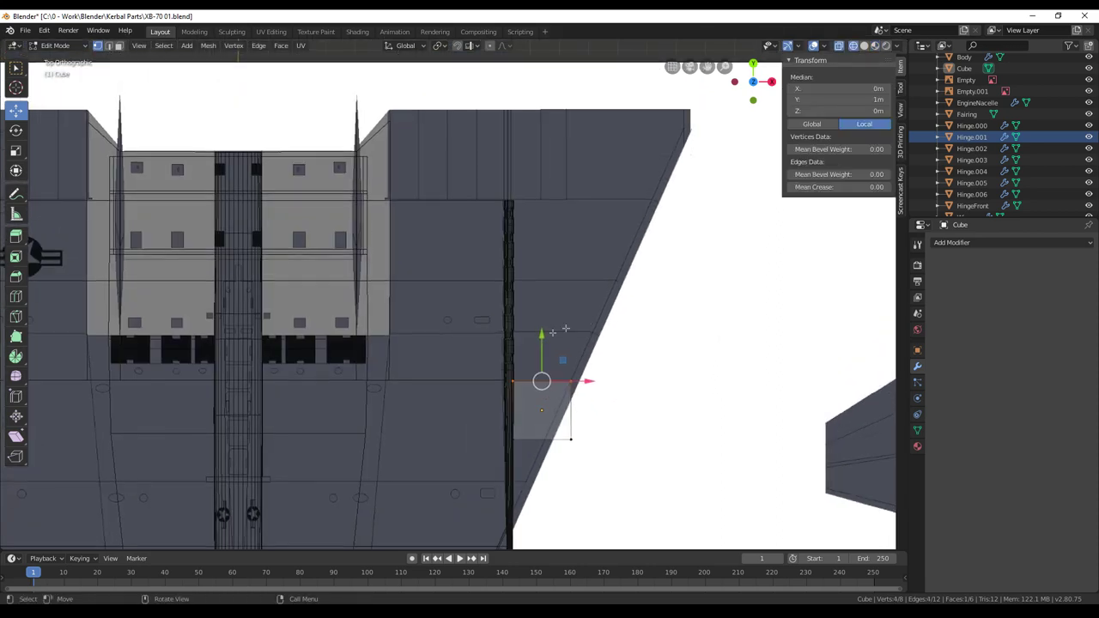
pyautogui.press('g')
pyautogui.press('y')
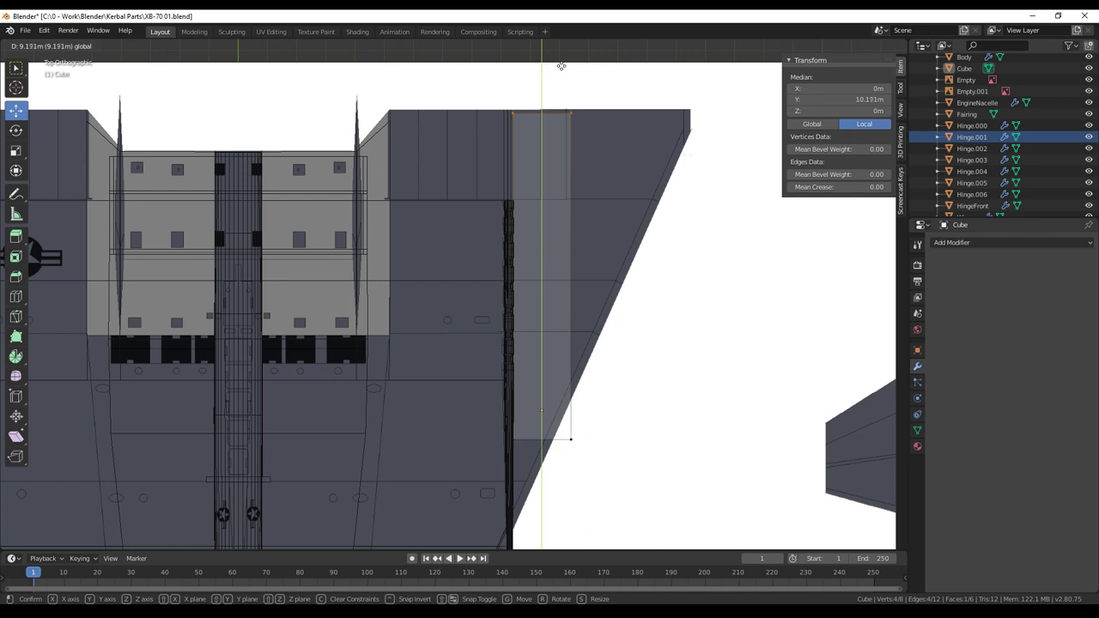
pyautogui.click(560, 63)
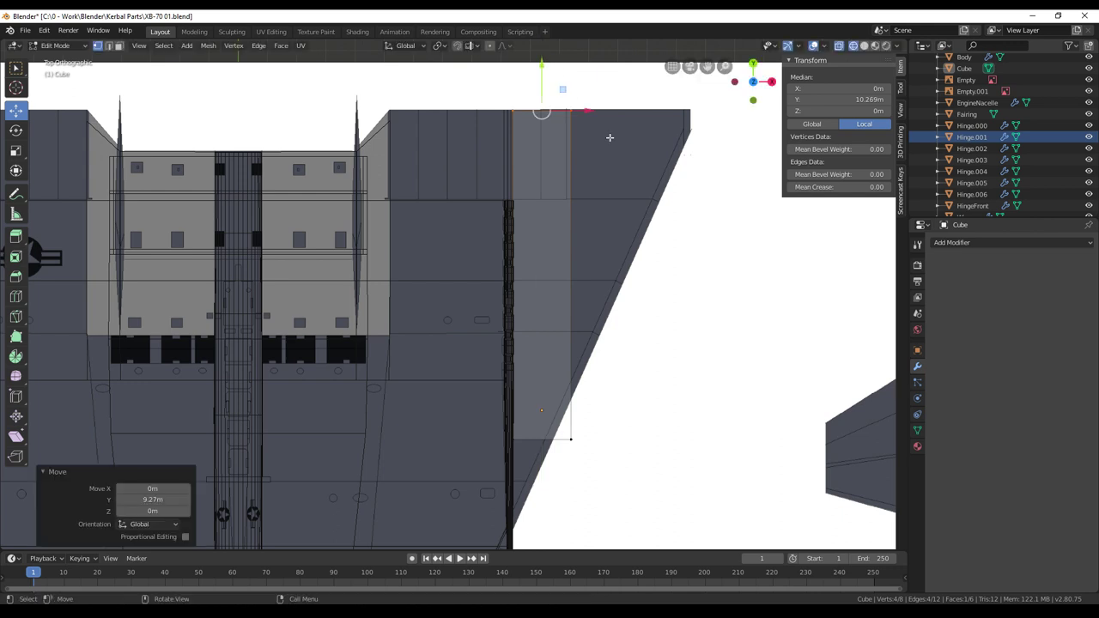
# Move only the outer rear vertices about 4.06 m along X to the wingtip corner in the reference
pyautogui.hotkey('alt', 'a')
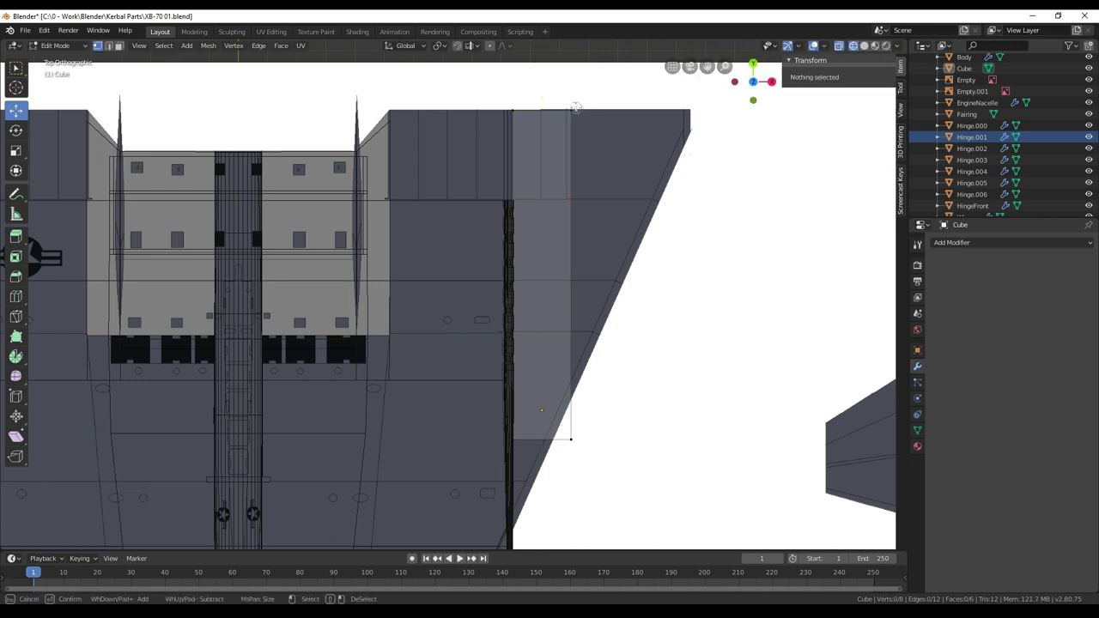
pyautogui.click(572, 107)
pyautogui.press('g')
pyautogui.press('x')
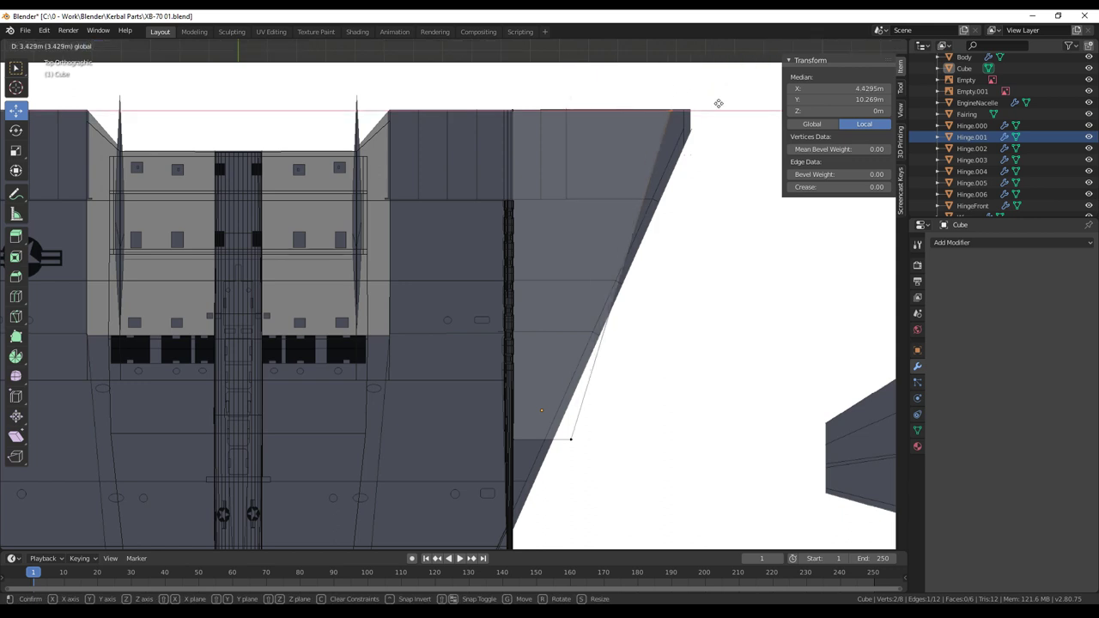
pyautogui.click(735, 102)
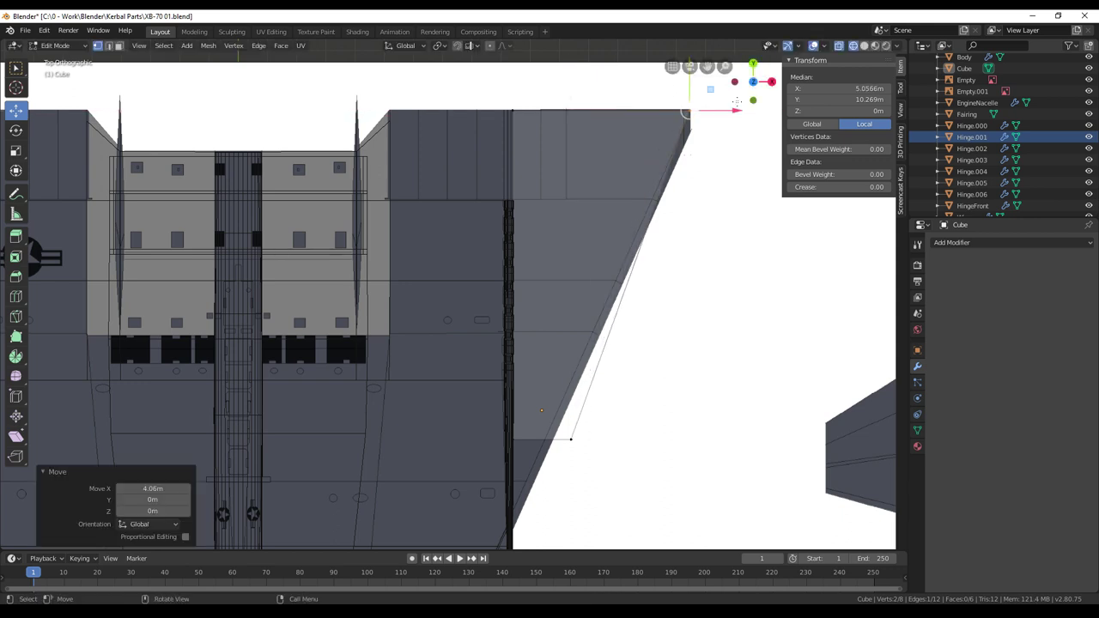
# Add one loop cut across the wingtip near its trailing edge, slid to a factor of about -0.875
pyautogui.click(15, 296)
pyautogui.moveTo(515, 140); pyautogui.dragTo(513, 62)
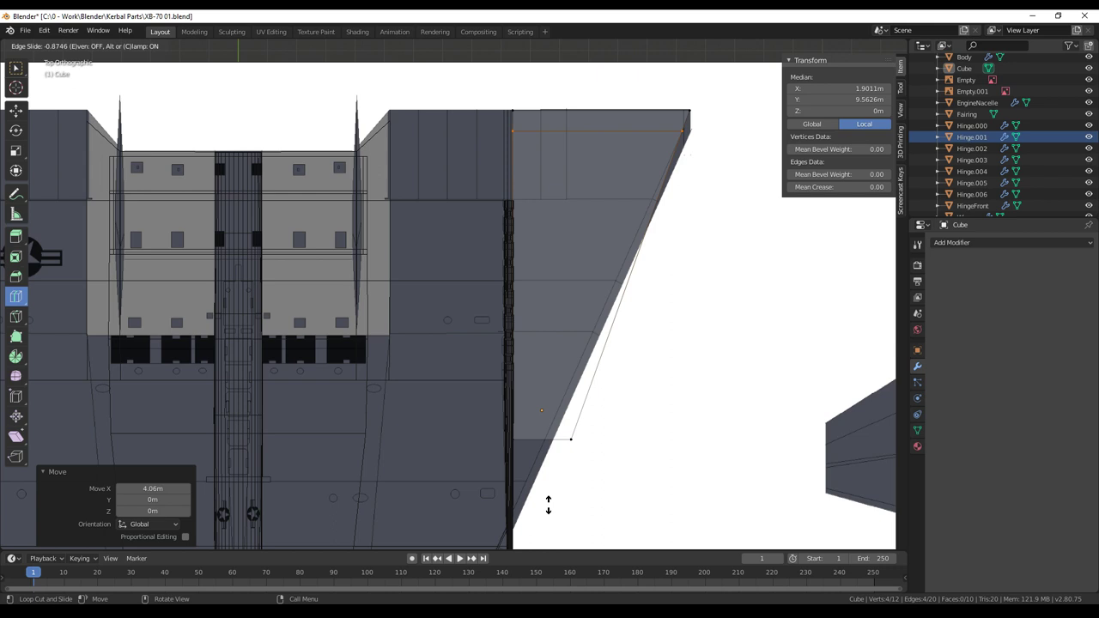
pyautogui.click(547, 505)
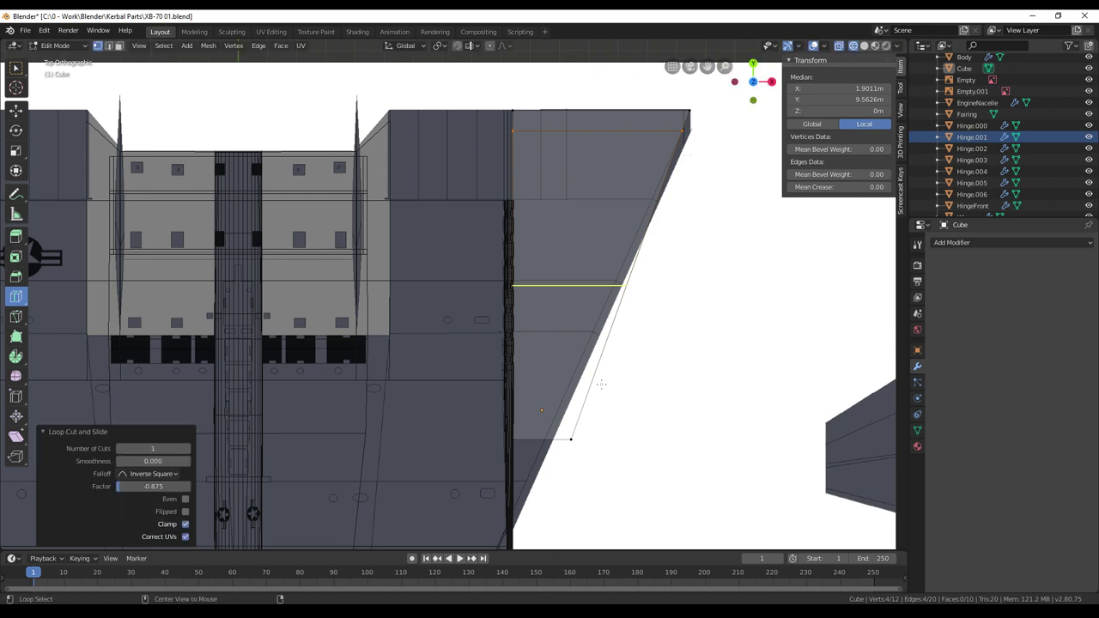
# Move the outer vertices of the new loop about 0.274 m along X to square off the wingtip edge
pyautogui.hotkey('alt', 'a')
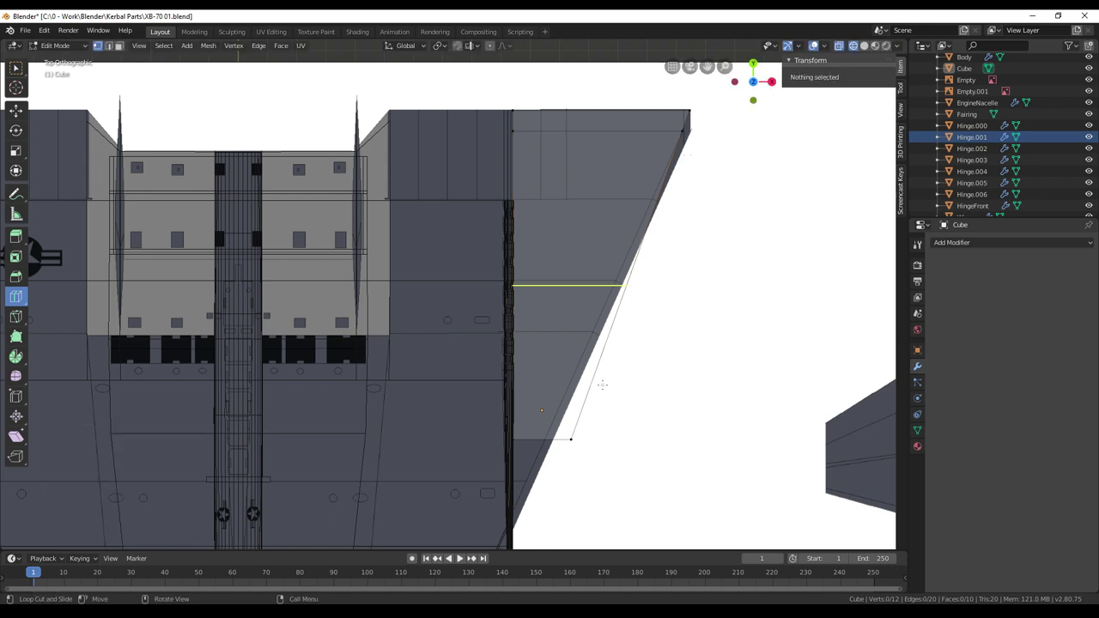
pyautogui.click(16, 110)
pyautogui.press('c')
pyautogui.click(680, 130)
pyautogui.press('Escape')
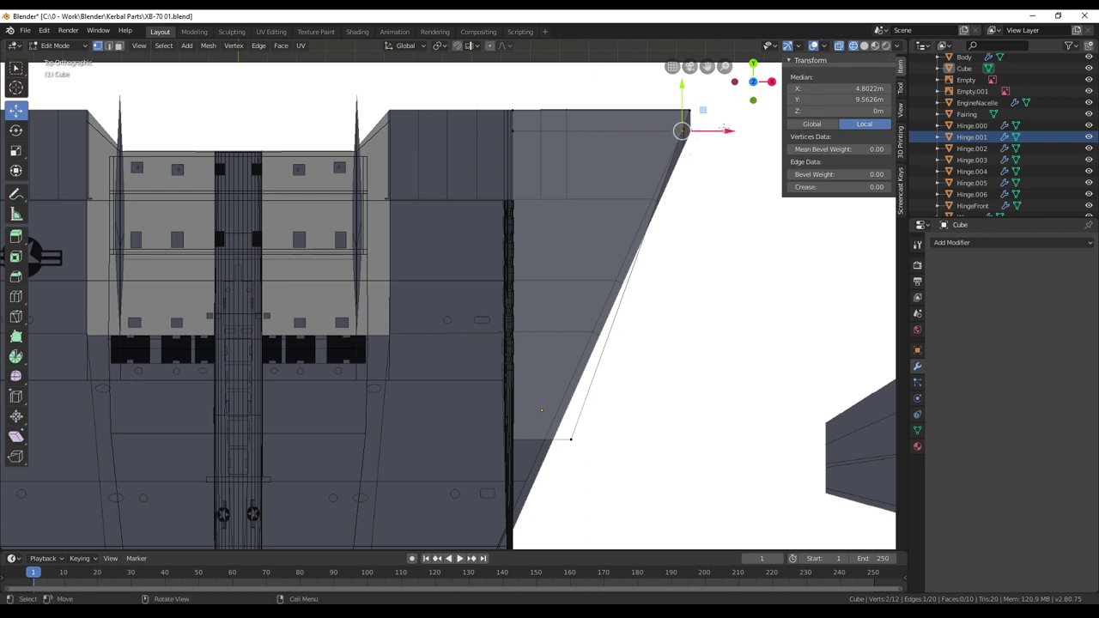
pyautogui.press('g')
pyautogui.press('x')
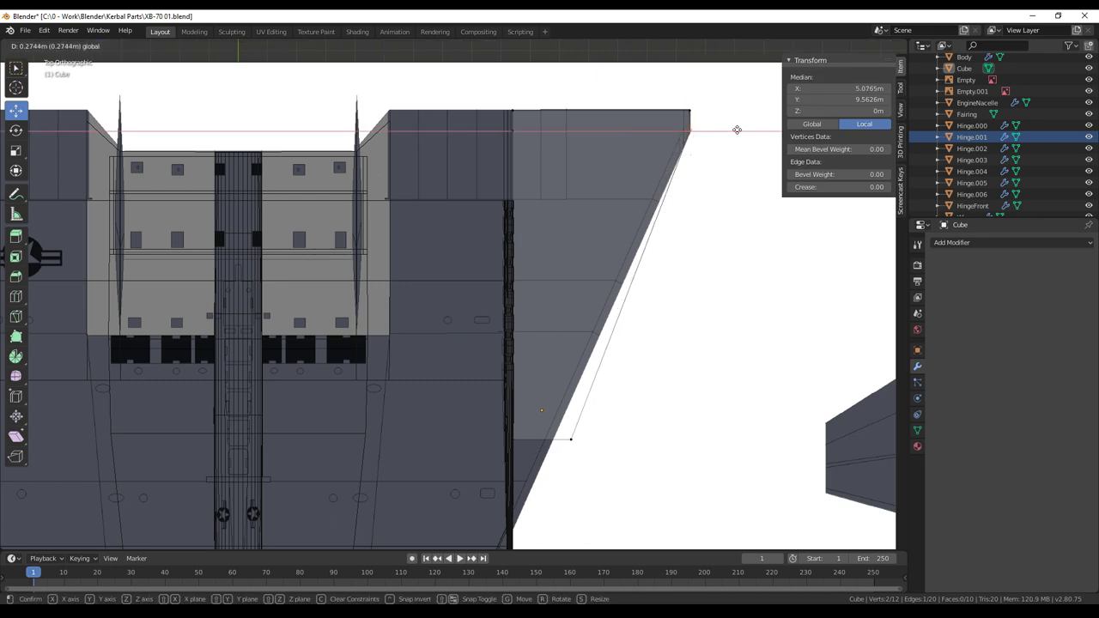
pyautogui.click(736, 130)
# Move the front end vertices of the wingtip about -3.02 m along Y, where the leading edge meets the hinge
pyautogui.keyDown('shift'); pyautogui.moveTo(636, 478); pyautogui.dragTo(632, 371, button='middle'); pyautogui.keyUp('shift')
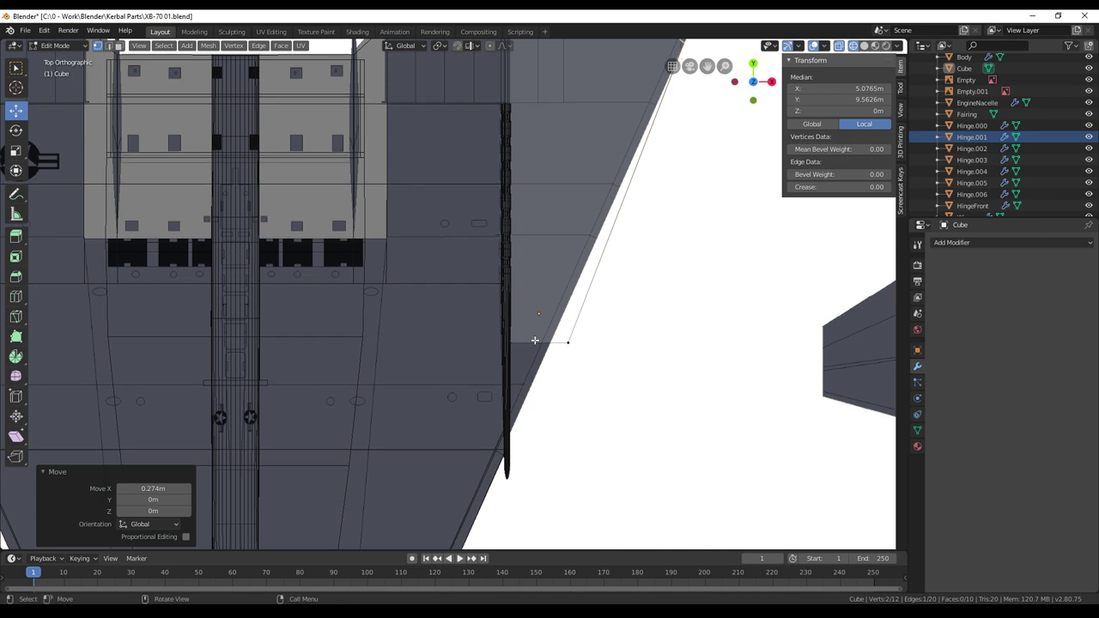
pyautogui.hotkey('alt', 'a')
pyautogui.press('c')
pyautogui.click(569, 343)
pyautogui.click(508, 342)
pyautogui.press('Escape')
pyautogui.press('g')
pyautogui.press('y')
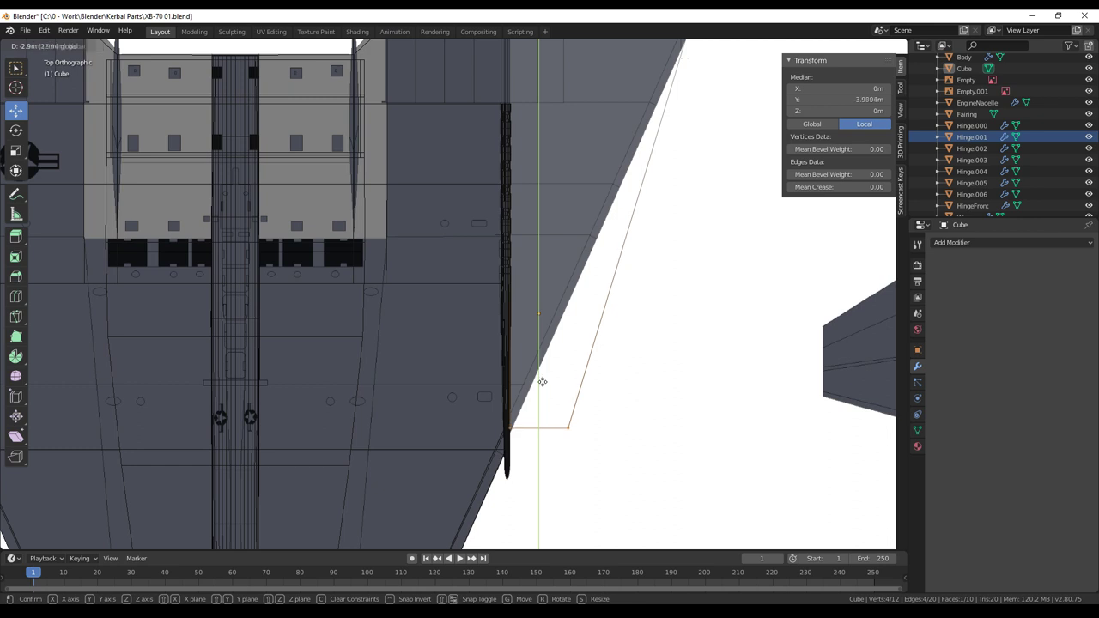
pyautogui.click(543, 384)
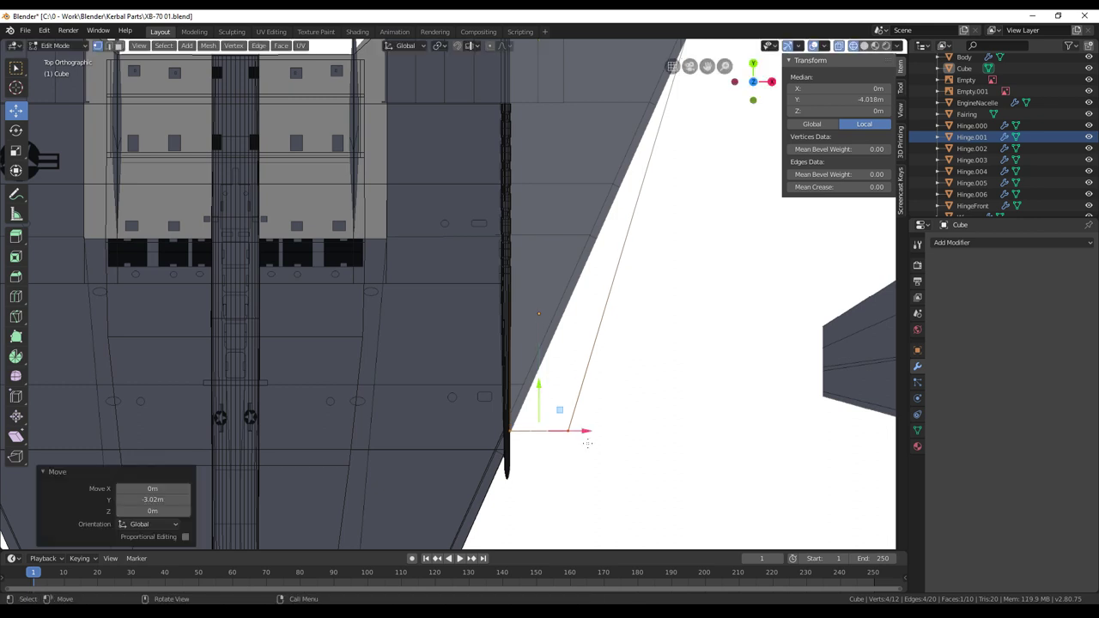
# Move the outer front vertices about -1.98 m along X so the outer side follows the swept leading edge
pyautogui.hotkey('alt', 'a')
pyautogui.press('c')
pyautogui.click(578, 432)
pyautogui.press('Escape')
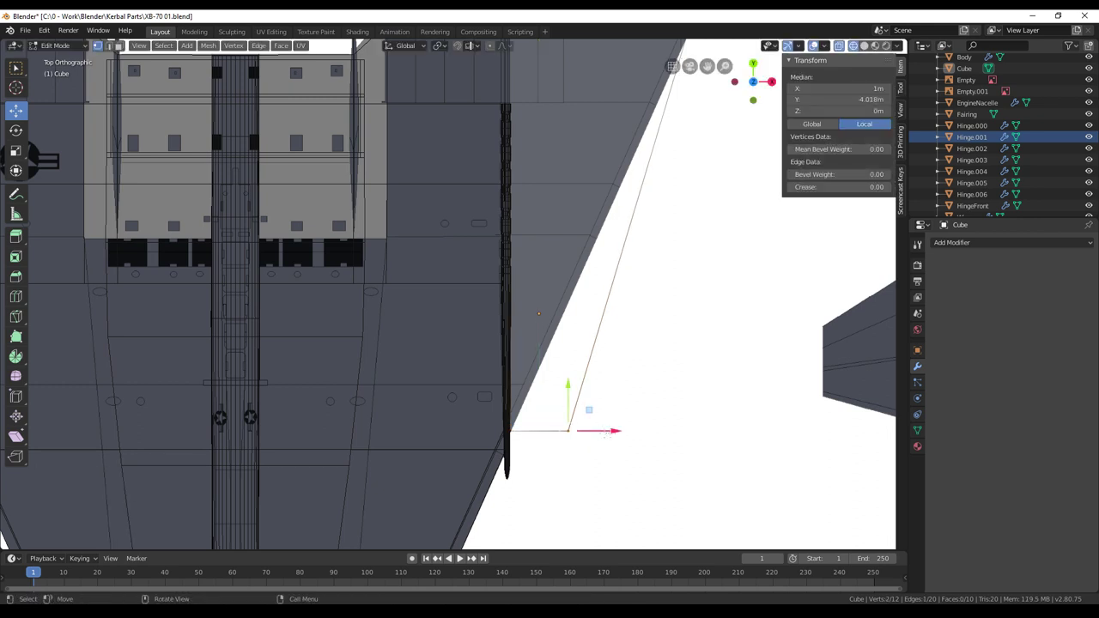
pyautogui.press('g')
pyautogui.press('x')
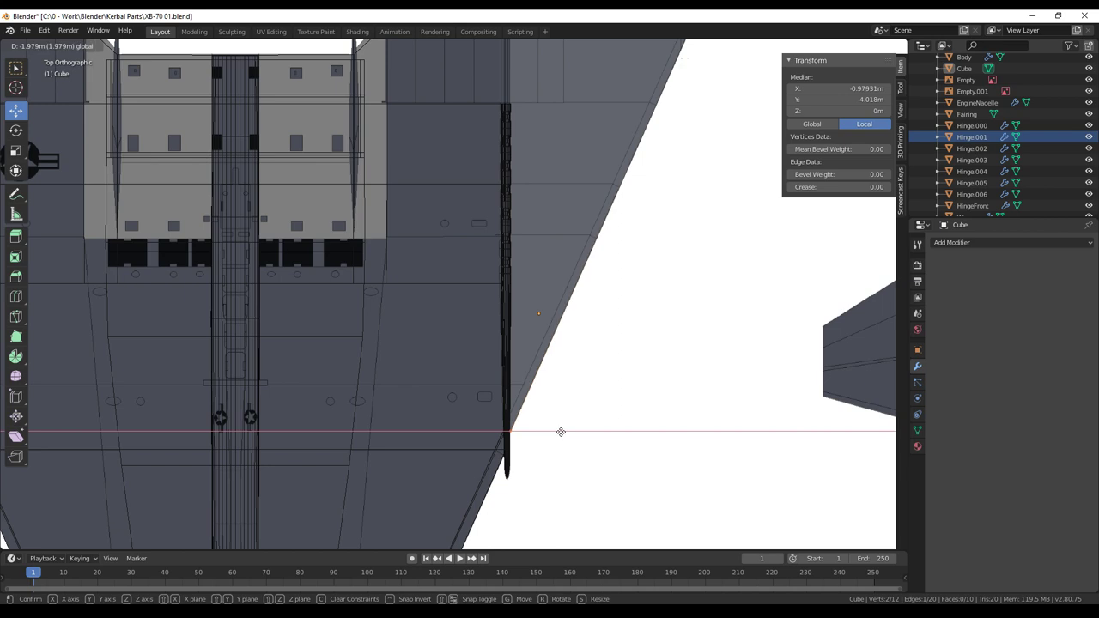
pyautogui.click(561, 432)
# Knife-cut the wingtip's upper face just inside the leading edge, from the hinge side to the trailing edge
pyautogui.keyDown('shift'); pyautogui.moveTo(626, 319); pyautogui.dragTo(603, 442, button='middle'); pyautogui.keyUp('shift')
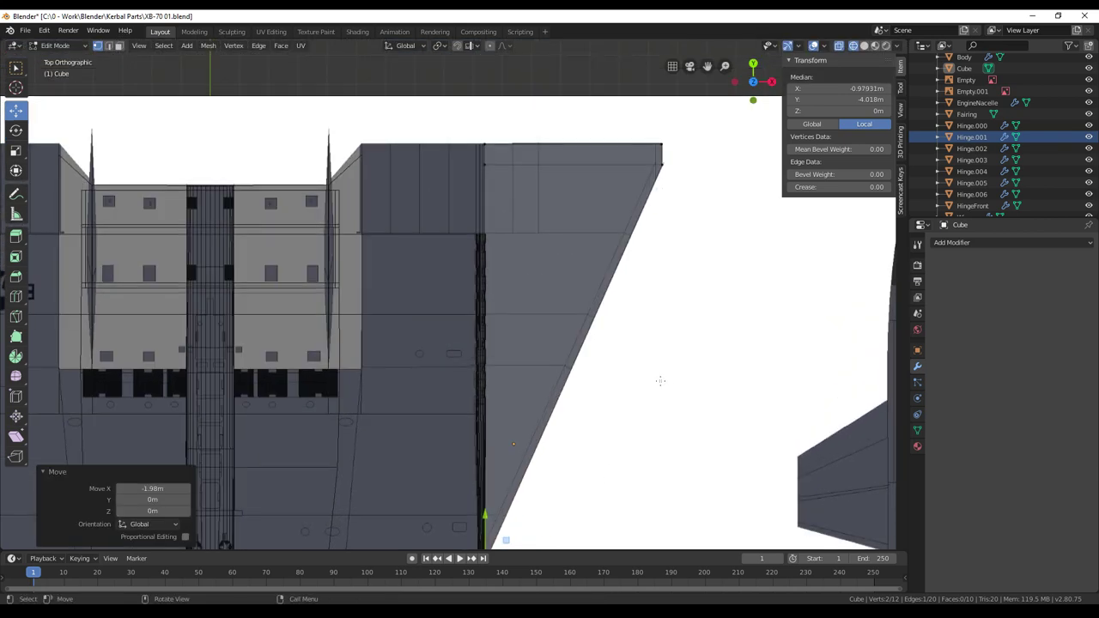
pyautogui.keyDown('shift'); pyautogui.scroll(-4, 674, 332); pyautogui.keyUp('shift')
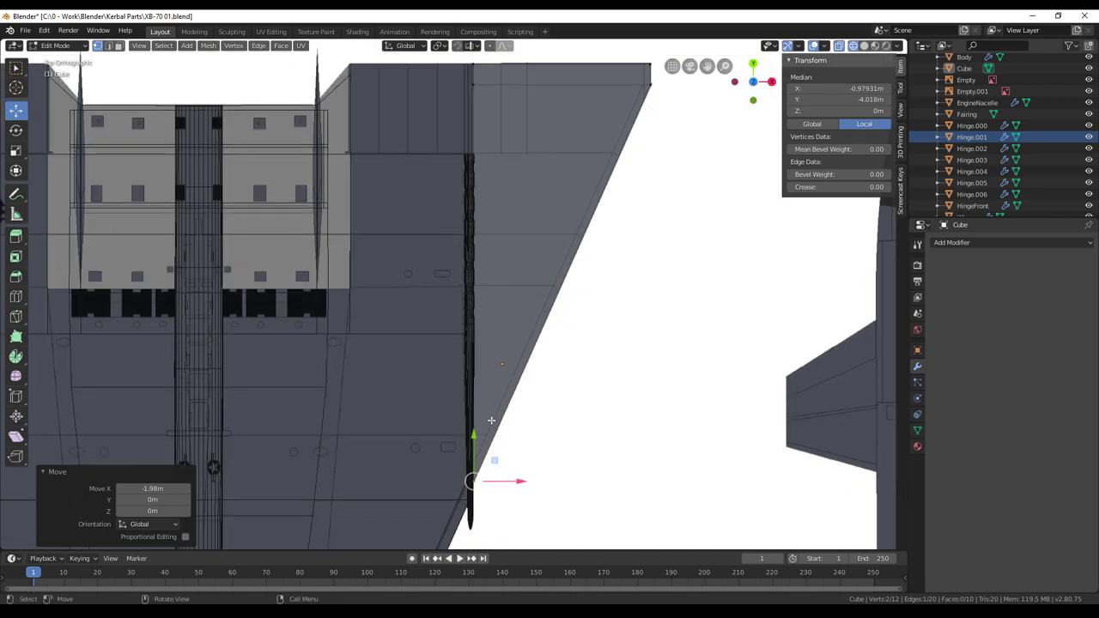
pyautogui.click(17, 317)
pyautogui.click(473, 467)
pyautogui.click(644, 85)
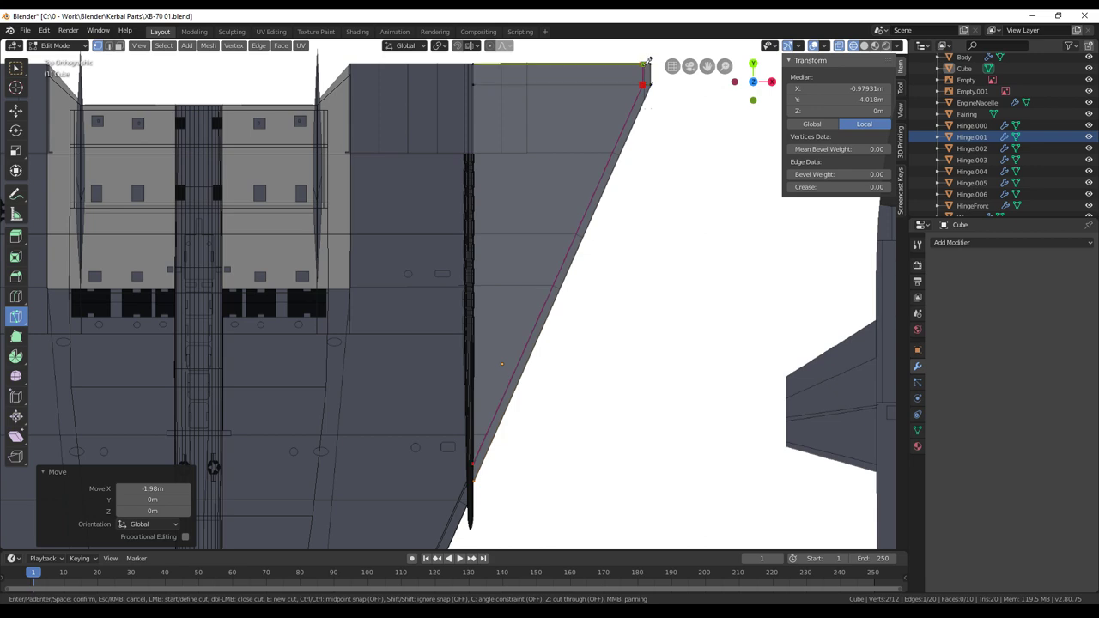
pyautogui.press('Return')
# Knife-cut a matching line just inside the leading edge on the wingtip's underside, viewed from below
pyautogui.moveTo(666, 333); pyautogui.dragTo(628, 115, button='middle')
pyautogui.scroll(5, 595, 230)
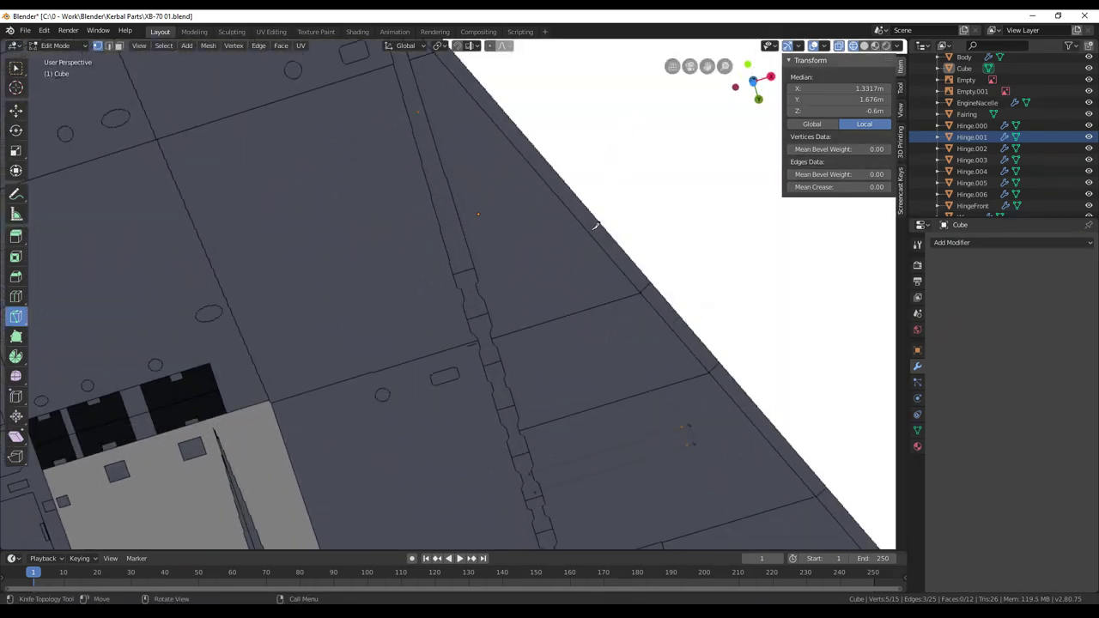
pyautogui.press('KP_7')
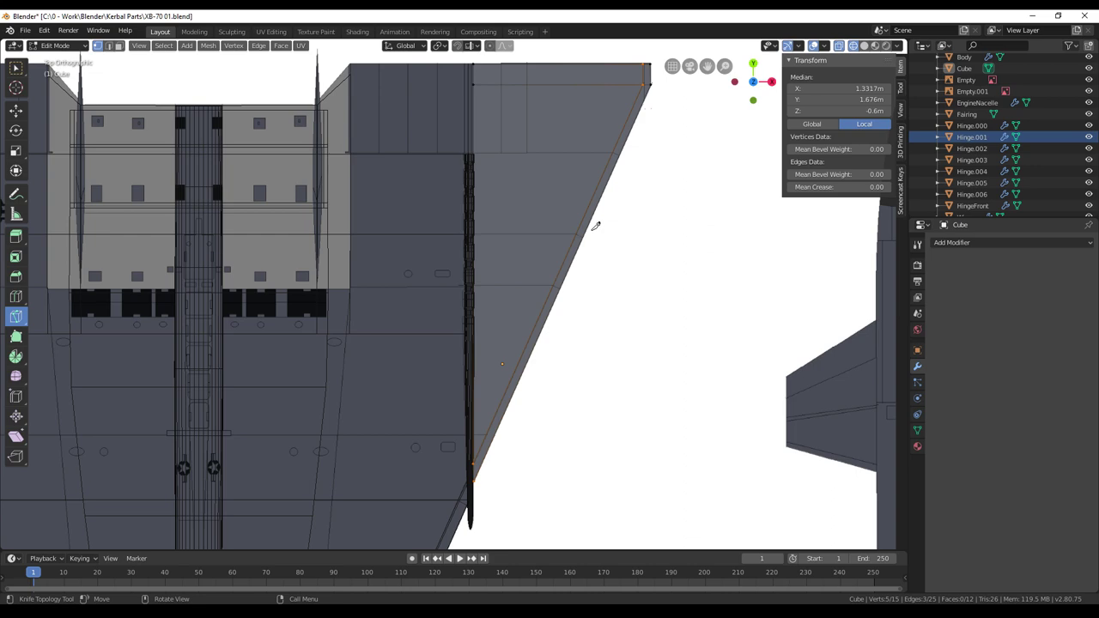
pyautogui.press('ctrl+KP_7')
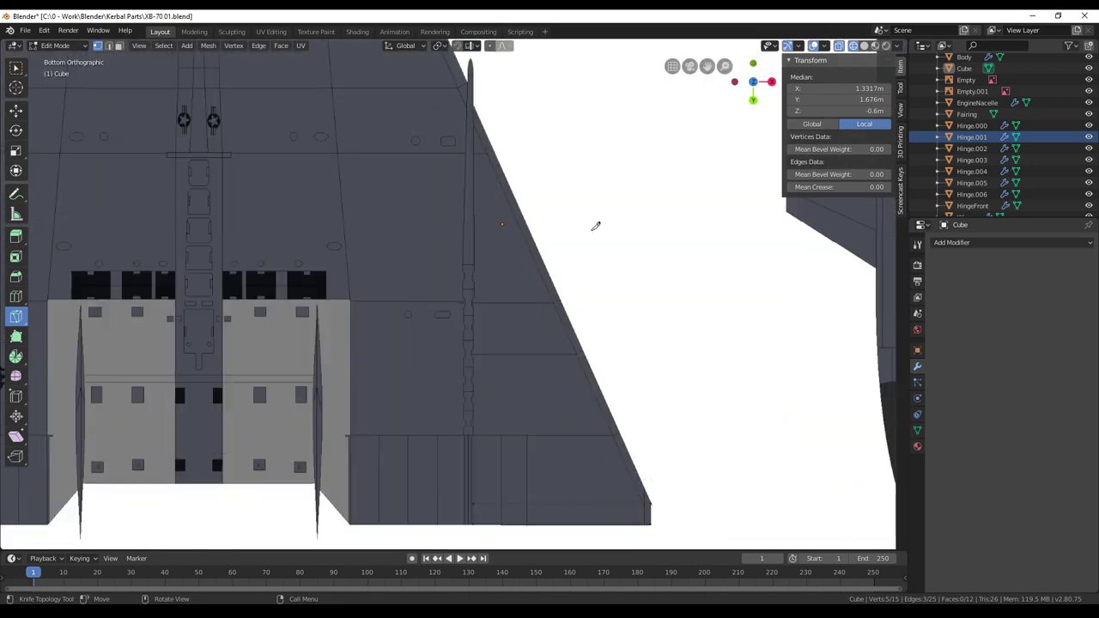
pyautogui.click(473, 127)
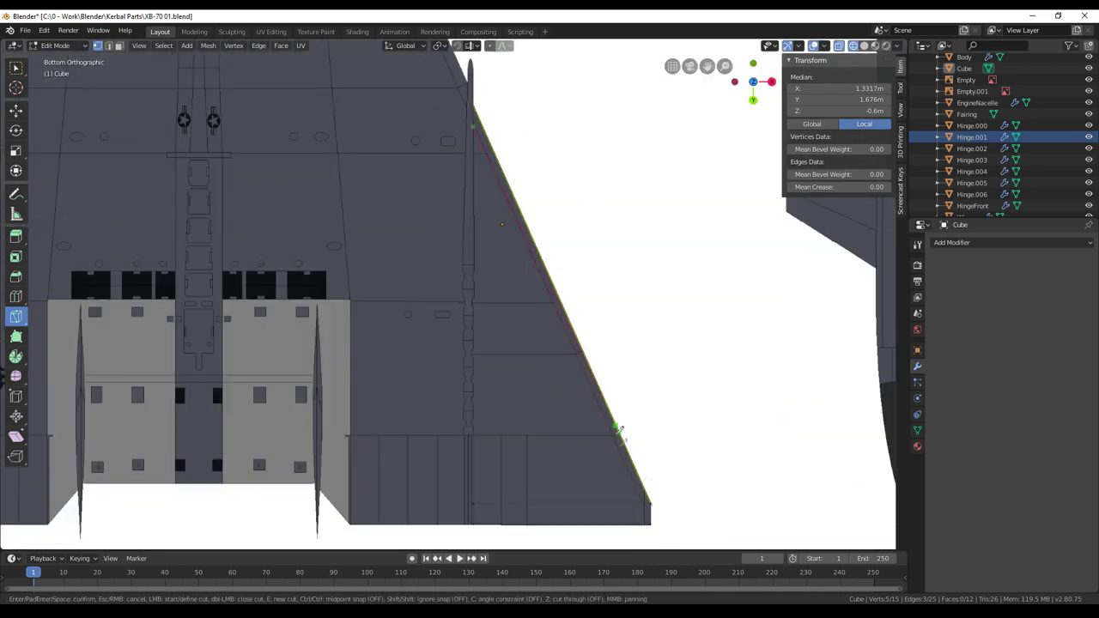
pyautogui.click(647, 515)
pyautogui.press('Return')
# Thin the narrow front, leading-edge and outer tip faces of the wingtip by scaling them to about 0.385 along Z
pyautogui.moveTo(657, 361); pyautogui.dragTo(653, 450, button='middle')
pyautogui.moveTo(643, 402); pyautogui.dragTo(651, 399, button='middle')
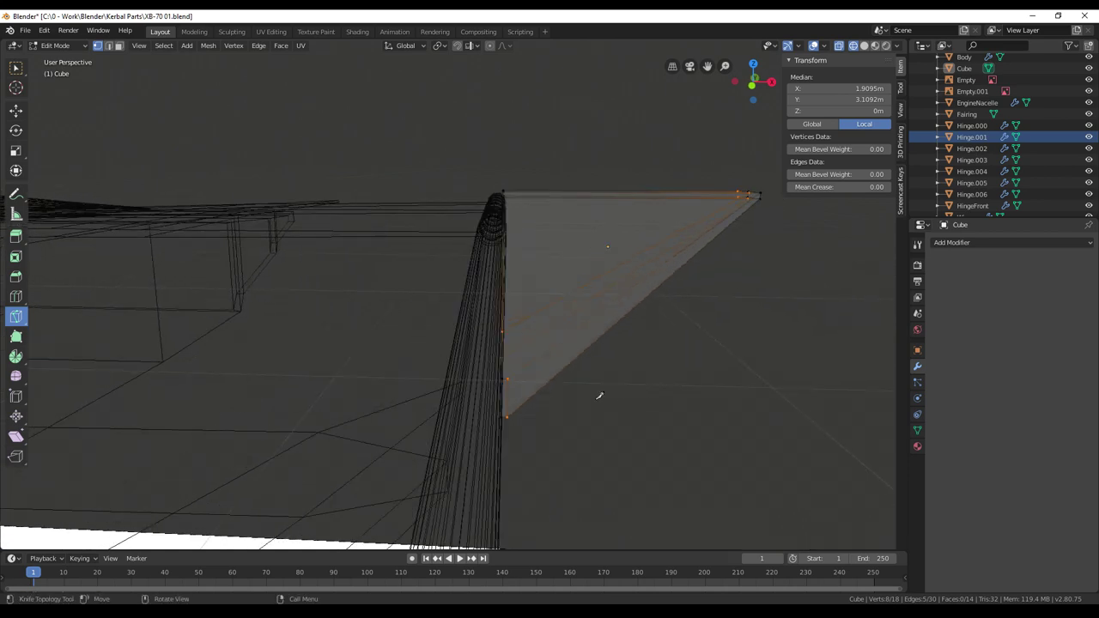
pyautogui.click(119, 46)
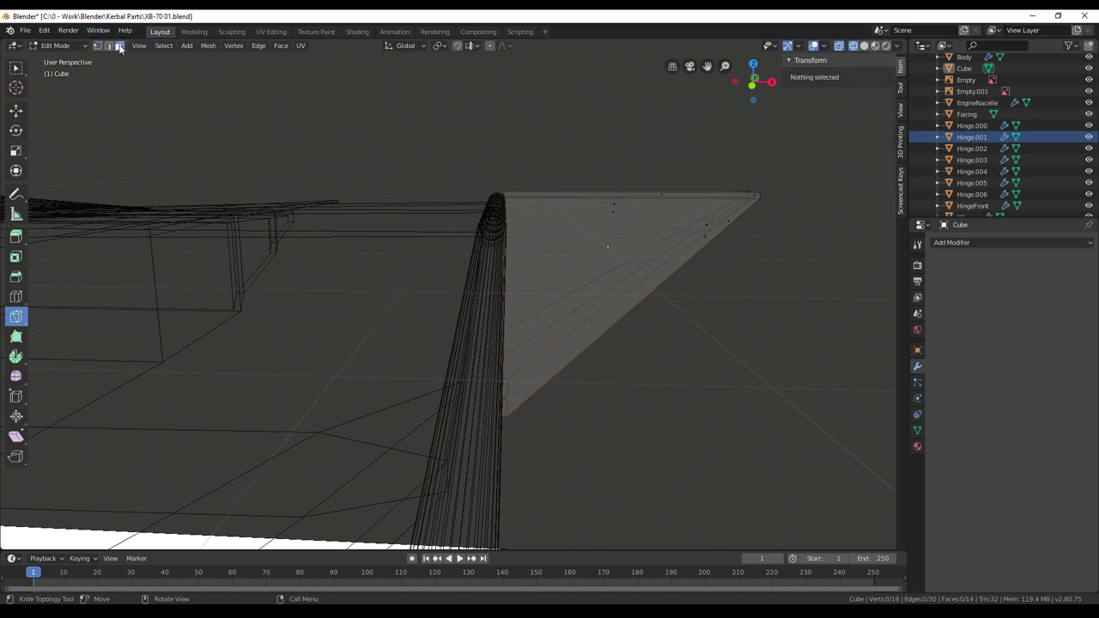
pyautogui.click(19, 111)
pyautogui.click(21, 70)
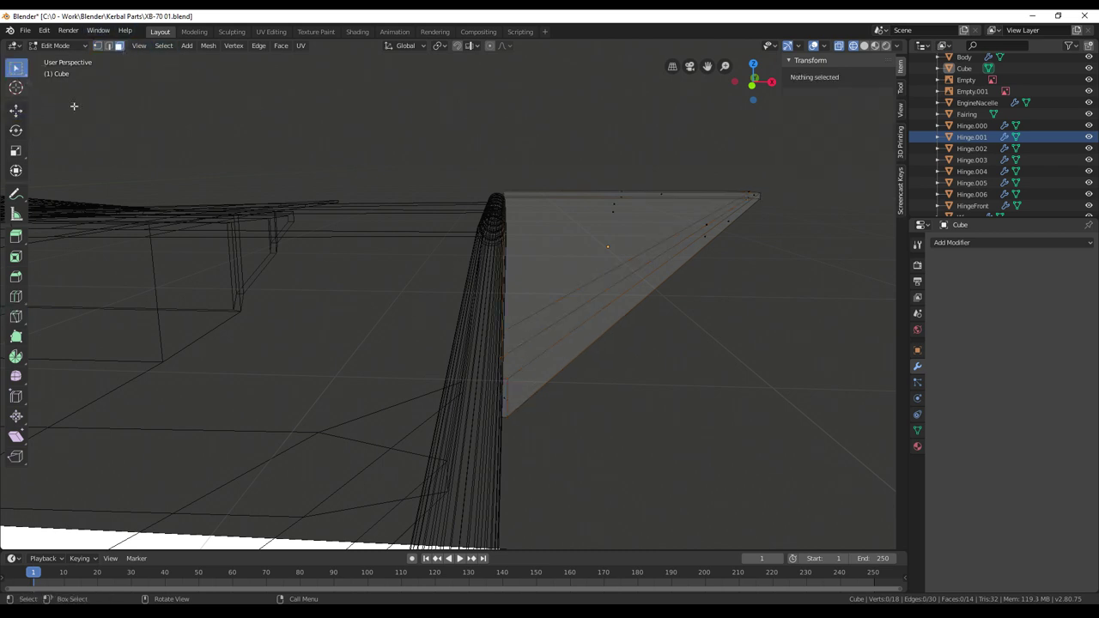
pyautogui.click(505, 395)
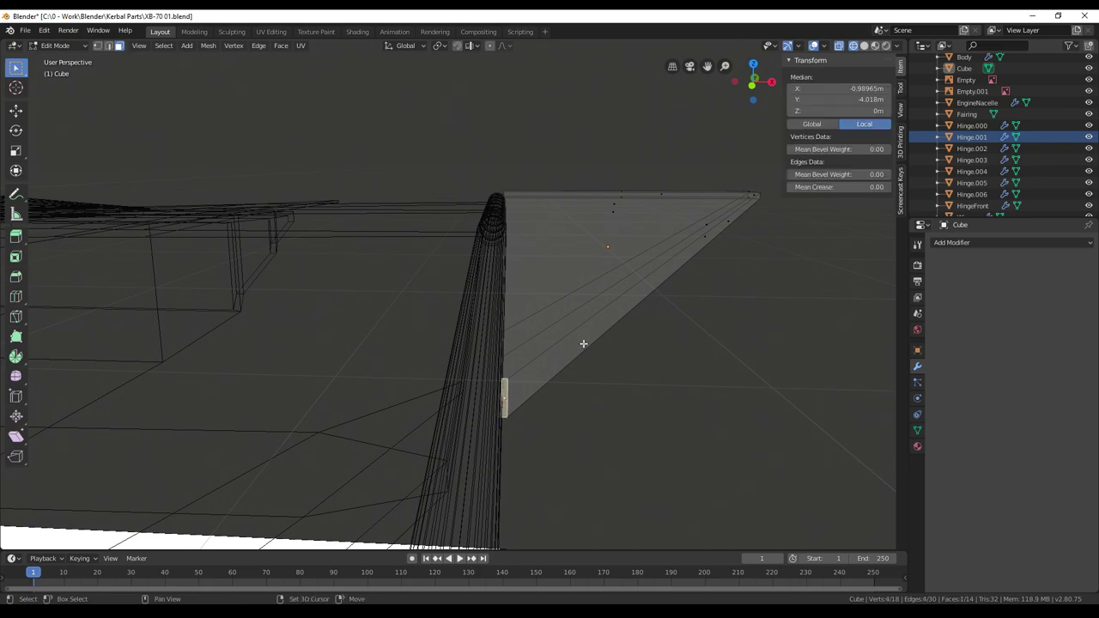
pyautogui.keyDown('shift'); pyautogui.click(729, 221); pyautogui.keyUp('shift')
pyautogui.moveTo(811, 294); pyautogui.dragTo(545, 300, button='middle')
pyautogui.keyDown('shift'); pyautogui.click(596, 290); pyautogui.keyUp('shift')
pyautogui.moveTo(577, 346); pyautogui.dragTo(636, 359, button='middle')
pyautogui.press('s')
pyautogui.press('z')
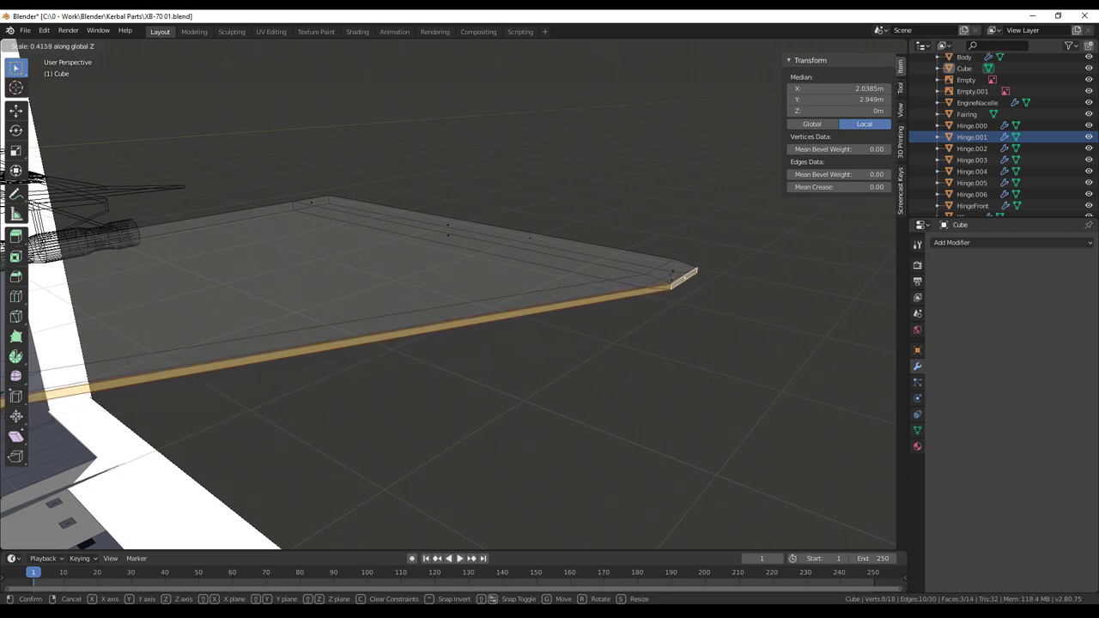
pyautogui.click(876, 390)
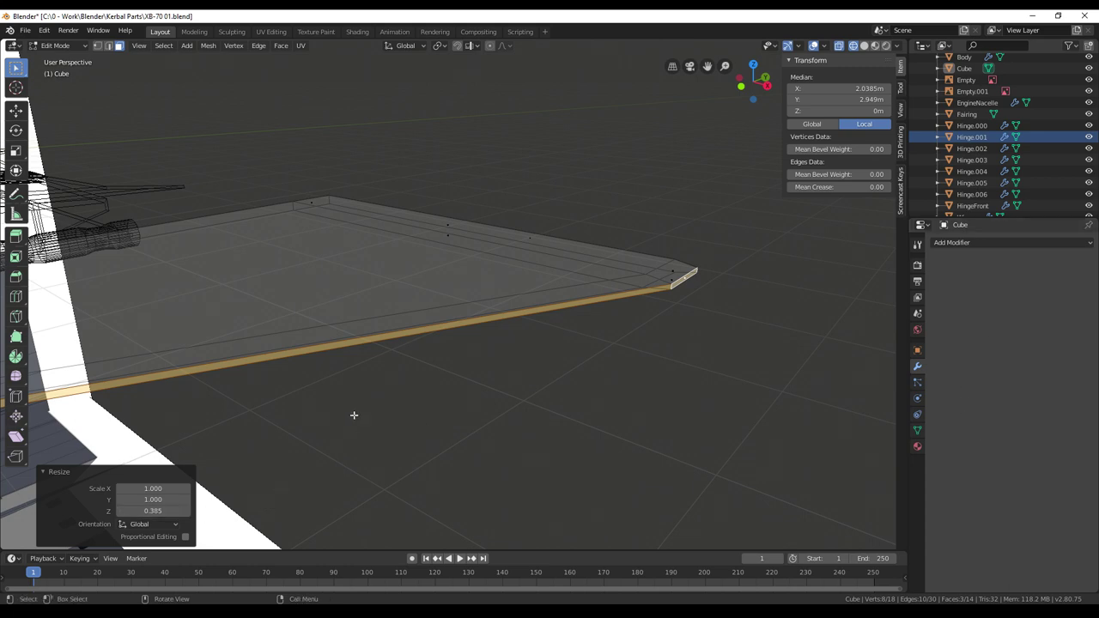
pyautogui.moveTo(353, 414); pyautogui.dragTo(673, 317, button='middle')
pyautogui.scroll(-2, 373, 402)
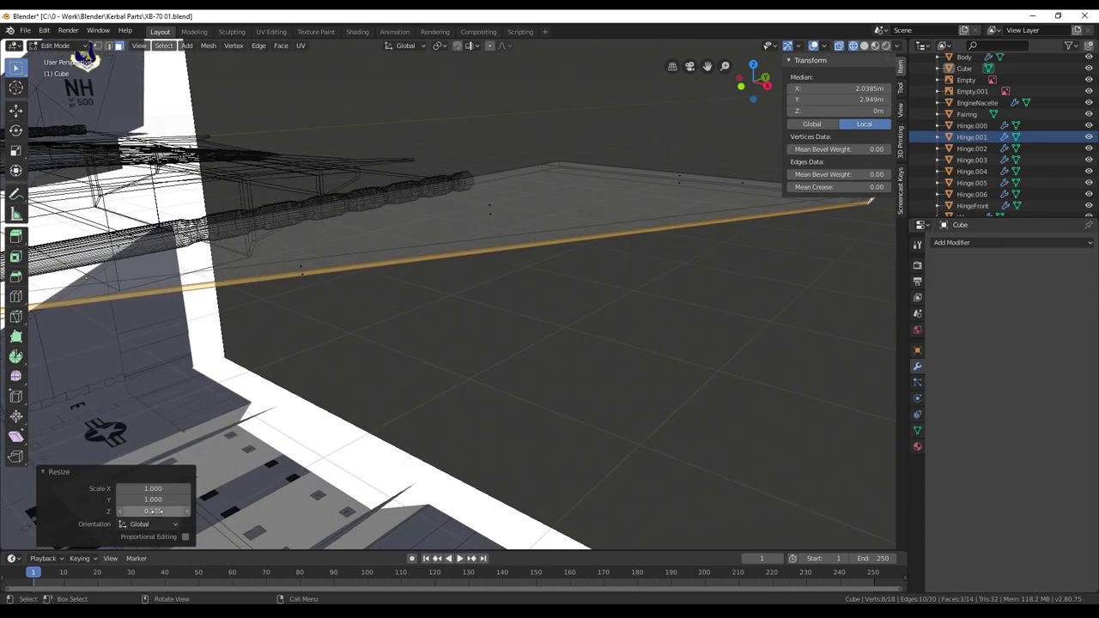
# Thin the wingtip's selected front, leading-edge and outer tip faces further by setting their Z scale to 0.185
pyautogui.moveTo(153, 510); pyautogui.dragTo(103, 511)
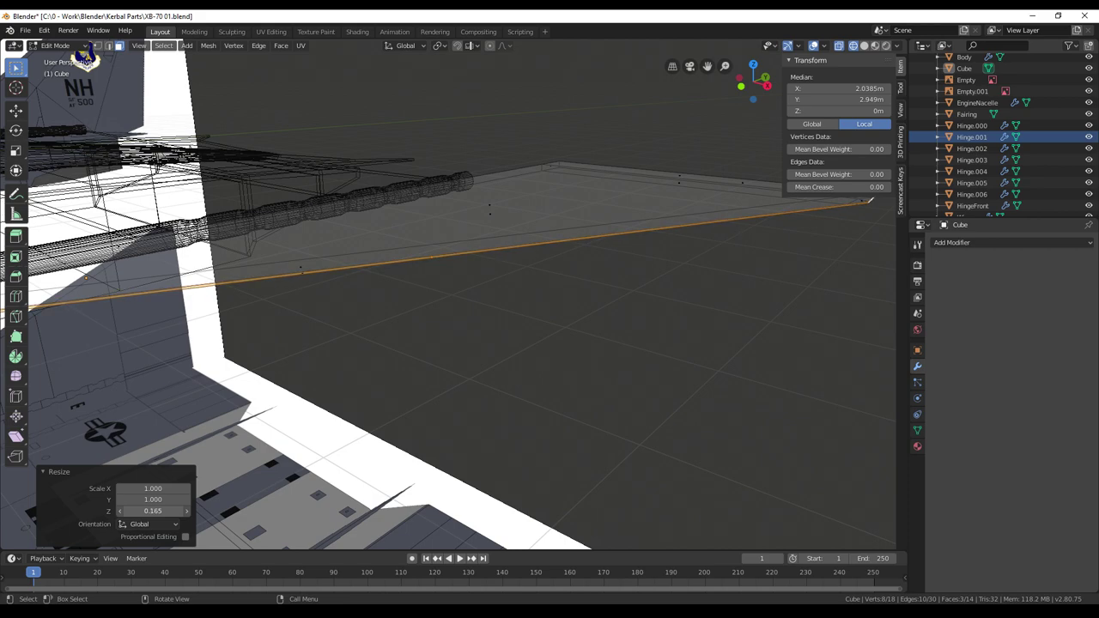
pyautogui.moveTo(466, 385); pyautogui.dragTo(399, 435, button='middle')
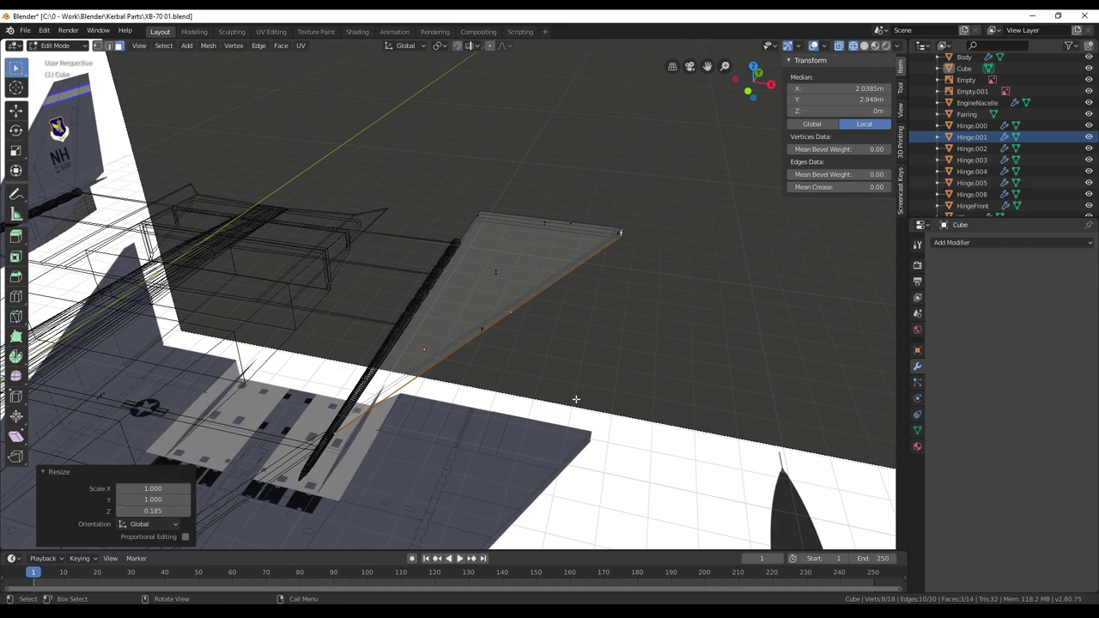
pyautogui.scroll(3, 590, 419)
pyautogui.moveTo(591, 419)
pyautogui.mouseDown(button='middle')
pyautogui.moveTo(588, 385)
pyautogui.moveTo(609, 397)
pyautogui.moveTo(608, 387)
pyautogui.moveTo(602, 424)
pyautogui.moveTo(588, 426)
pyautogui.moveTo(601, 386)
pyautogui.moveTo(588, 372)
pyautogui.moveTo(517, 411)
pyautogui.moveTo(626, 386)
pyautogui.moveTo(592, 344)
pyautogui.moveTo(490, 285)
pyautogui.moveTo(480, 234)
pyautogui.moveTo(590, 366)
pyautogui.mouseUp(button='middle')
# Switch to solid shading and add a Mirror modifier to the wingtip along X with Body as the mirror object
pyautogui.press('z')
pyautogui.click(662, 426)
pyautogui.keyDown('shift'); pyautogui.moveTo(487, 349); pyautogui.dragTo(651, 385, button='middle'); pyautogui.keyUp('shift')
pyautogui.moveTo(486, 387); pyautogui.dragTo(667, 351, button='middle')
pyautogui.click(952, 244)
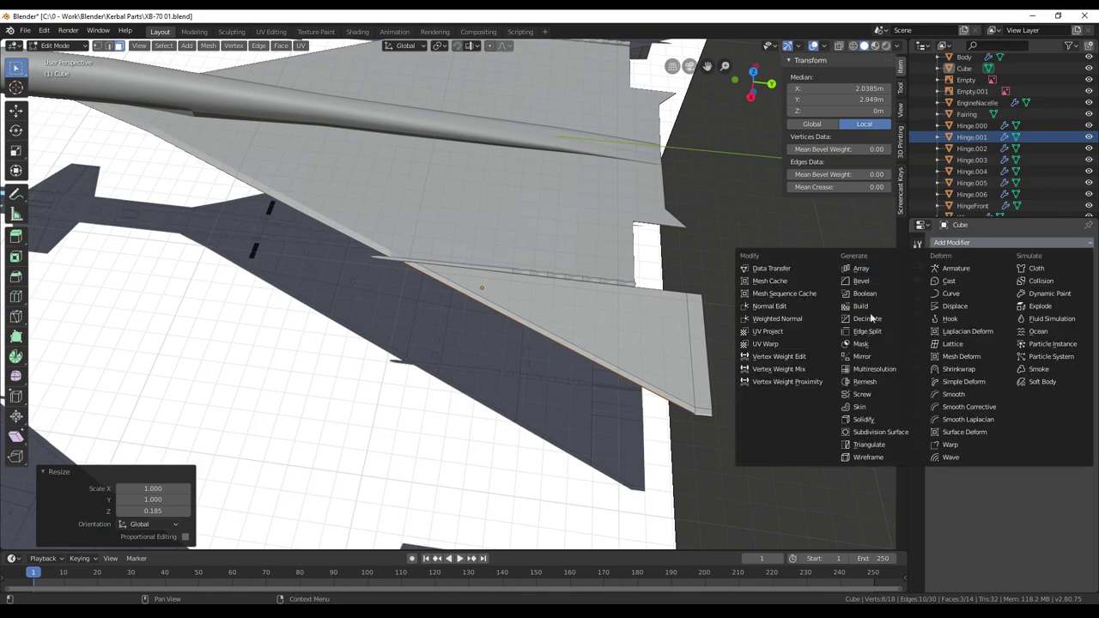
pyautogui.click(858, 361)
pyautogui.click(982, 361)
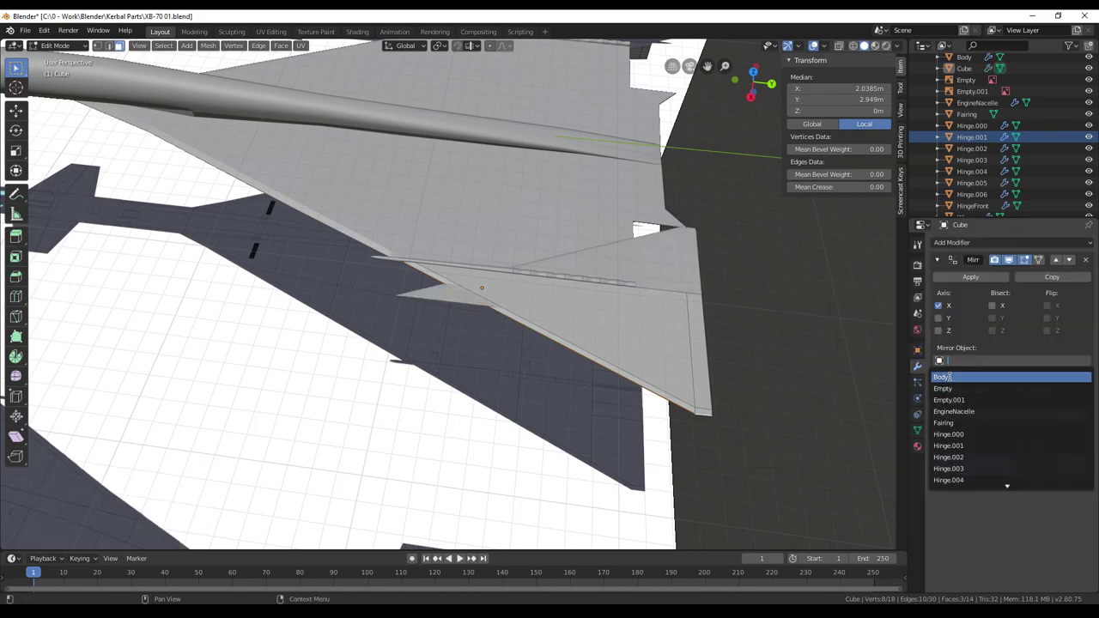
pyautogui.click(949, 377)
pyautogui.scroll(-5, 568, 281)
pyautogui.moveTo(427, 250); pyautogui.dragTo(533, 289, button='middle')
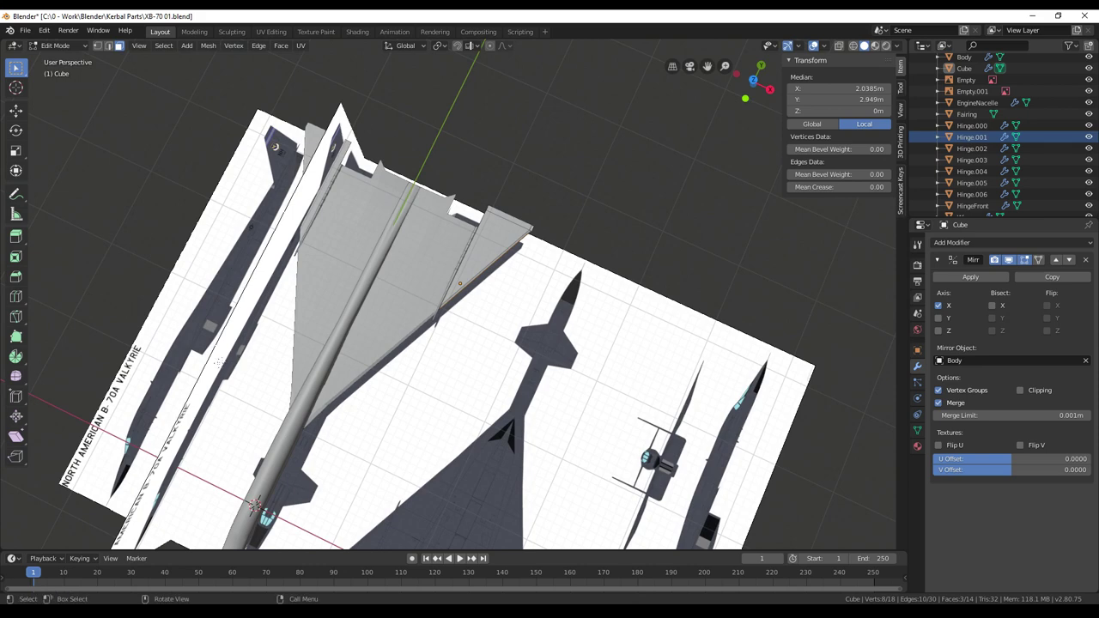
# Leave mesh editing and move the upright side-view reference image about -7.53 m along X, away from the model
pyautogui.scroll(2, 964, 109)
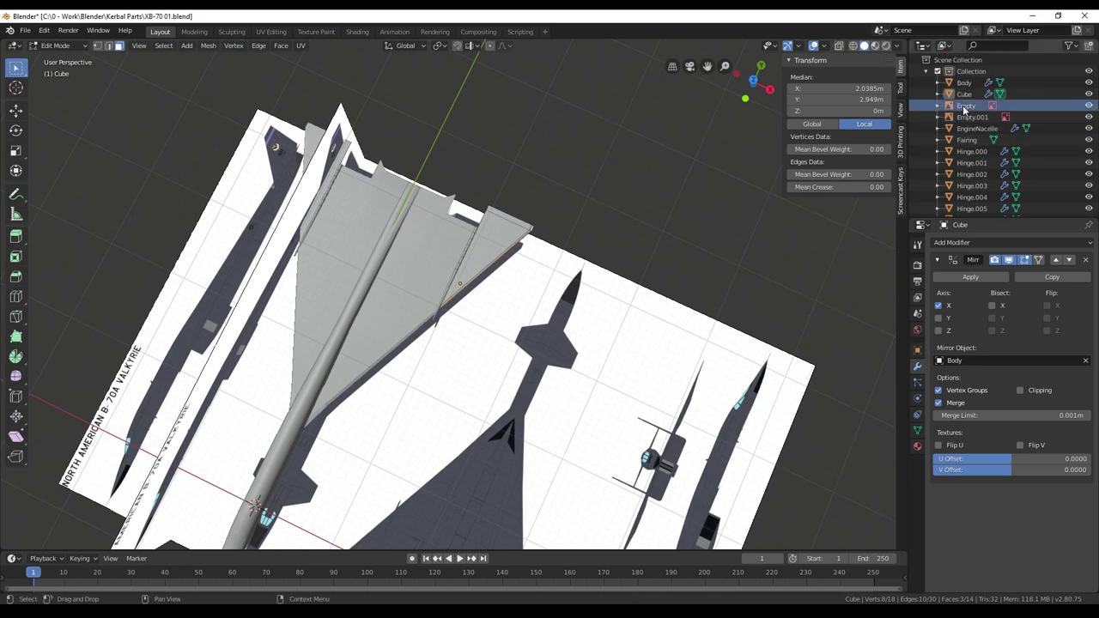
pyautogui.moveTo(321, 352); pyautogui.dragTo(265, 320)
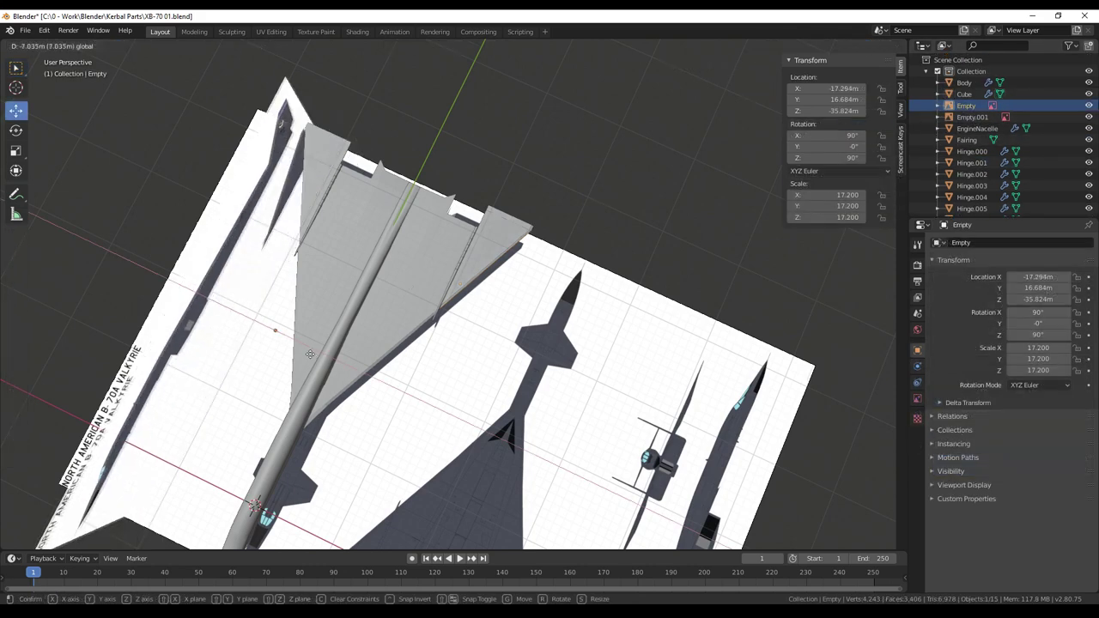
pyautogui.moveTo(427, 370); pyautogui.dragTo(688, 374, button='middle')
pyautogui.scroll(-2, 677, 410)
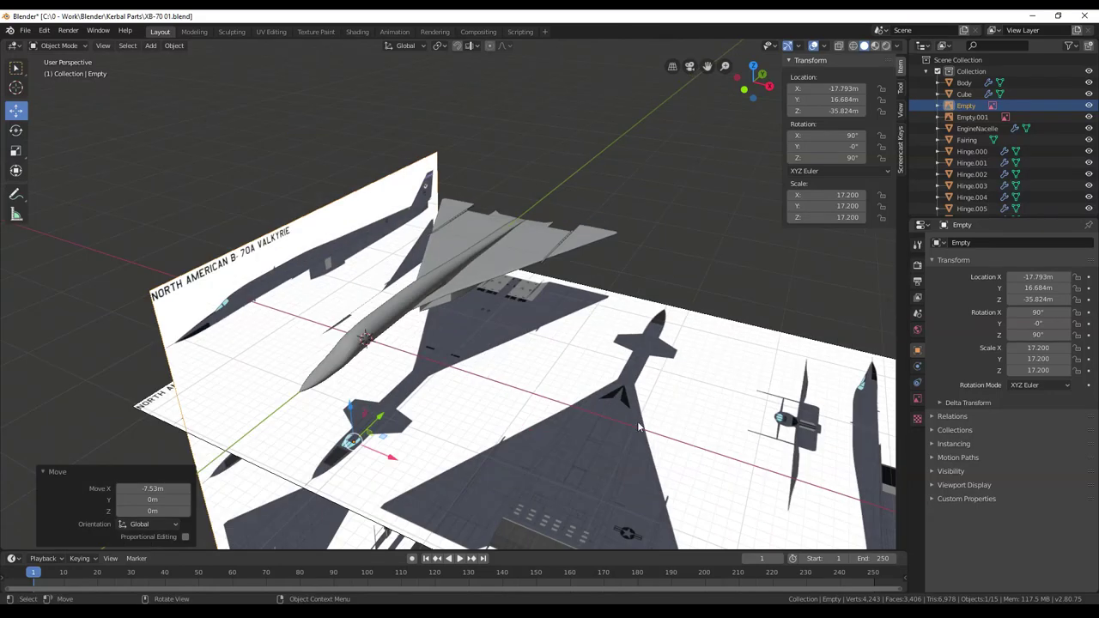
# Examine the whole aircraft with its mirrored wingtips from above, the side and the front against the reference images
pyautogui.moveTo(602, 357); pyautogui.dragTo(592, 410, button='middle')
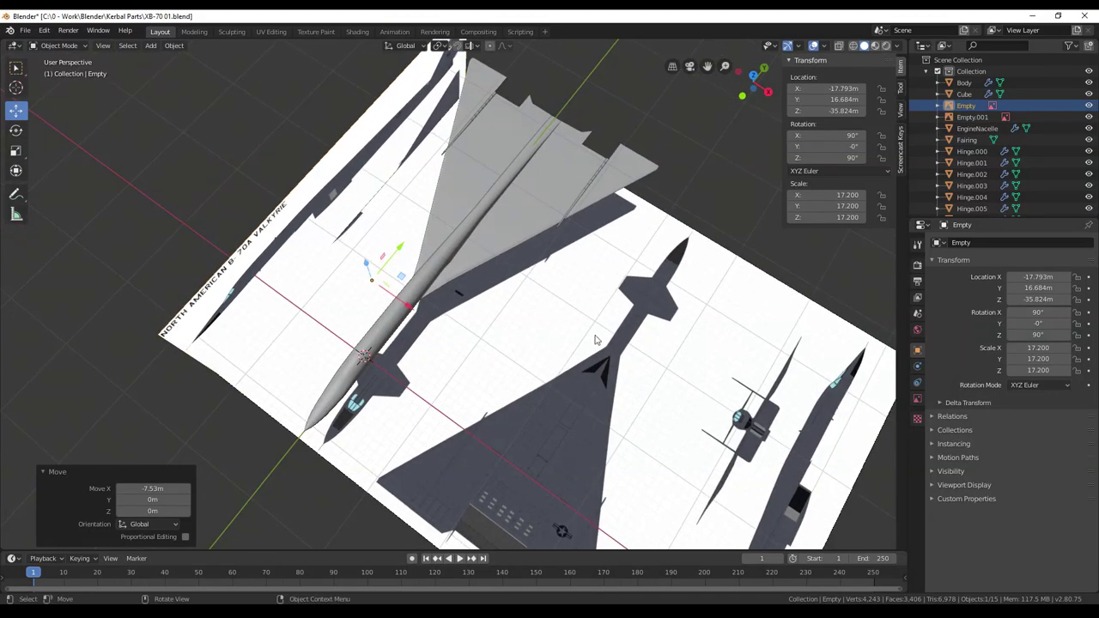
pyautogui.moveTo(627, 393); pyautogui.dragTo(516, 348, button='middle')
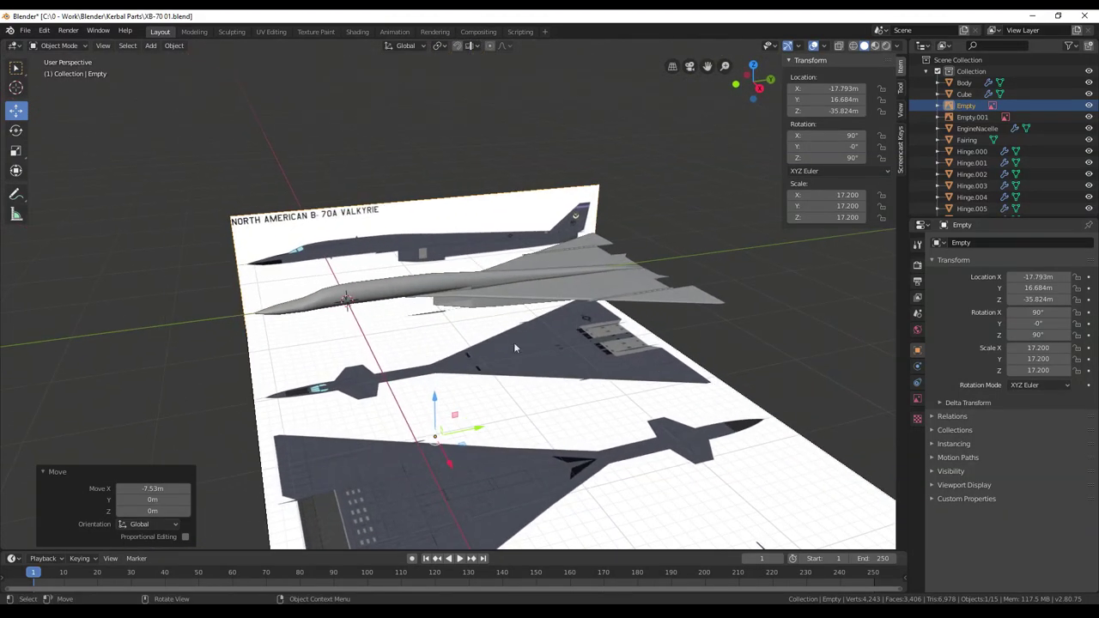
pyautogui.moveTo(612, 414)
pyautogui.mouseDown(button='middle')
pyautogui.moveTo(584, 375)
pyautogui.moveTo(611, 406)
pyautogui.mouseUp(button='middle')
pyautogui.scroll(3, 551, 433)
pyautogui.scroll(2, 552, 434)
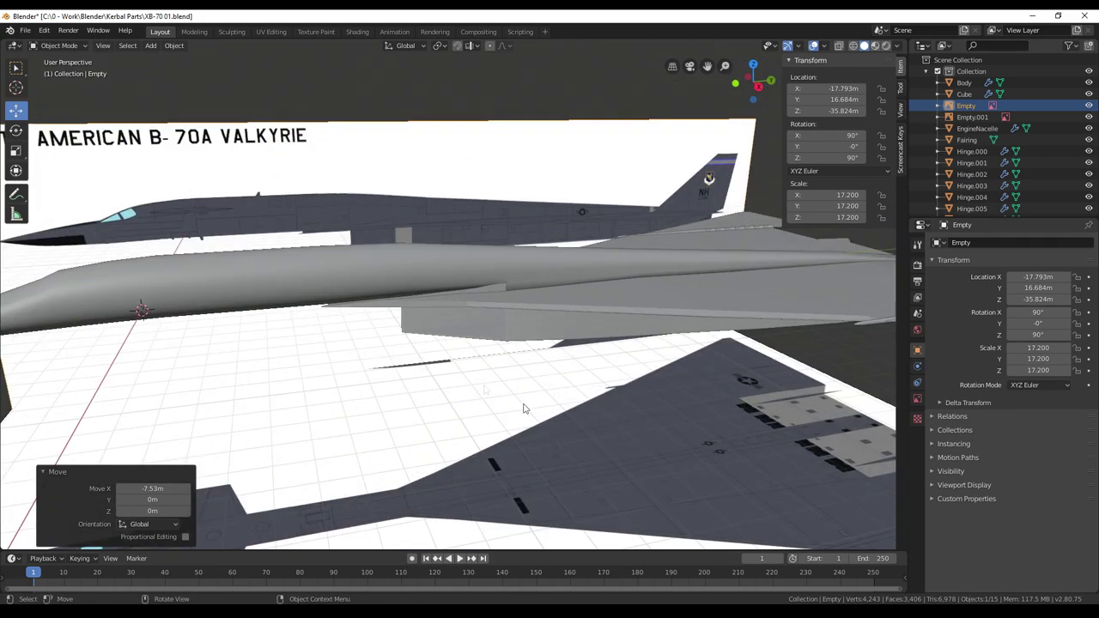
pyautogui.moveTo(398, 319); pyautogui.dragTo(568, 375, button='middle')
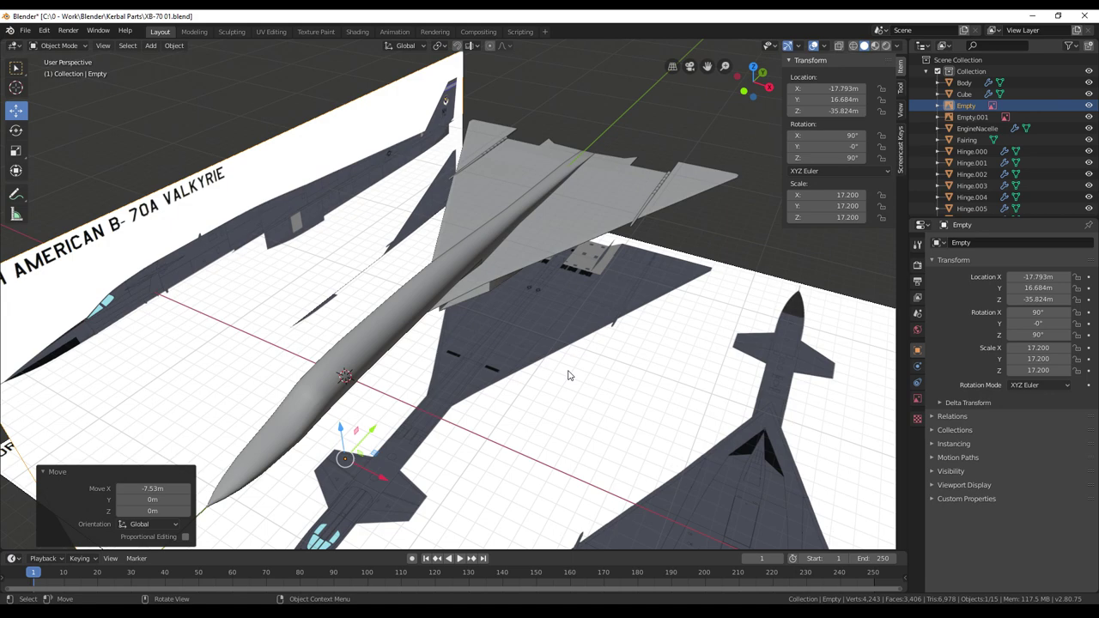
pyautogui.moveTo(560, 383); pyautogui.dragTo(631, 307, button='middle')
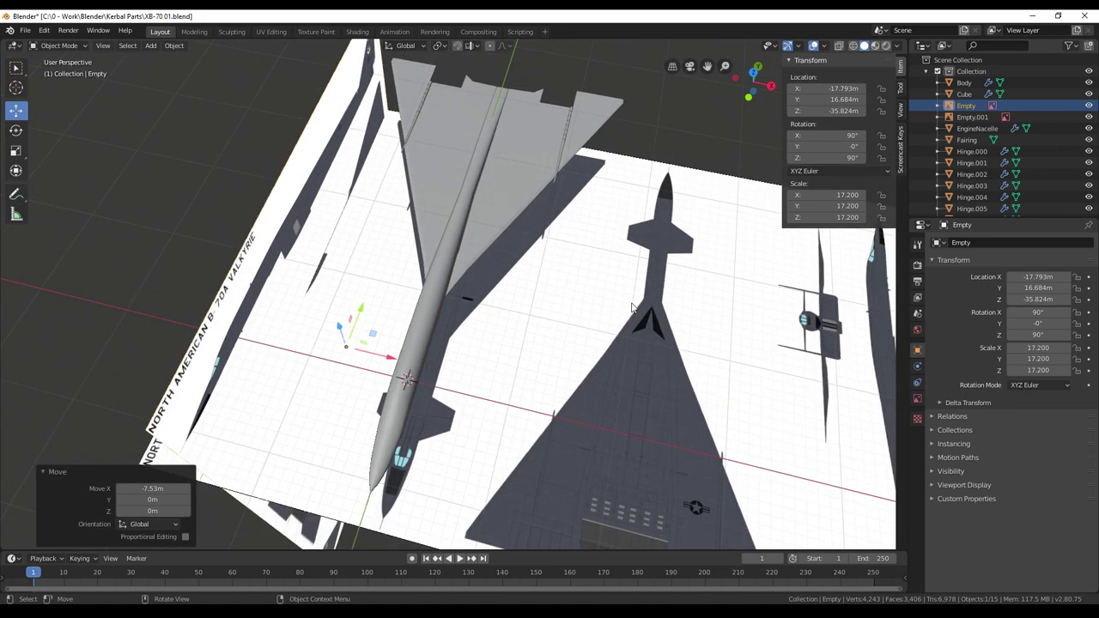
pyautogui.moveTo(628, 333); pyautogui.dragTo(592, 413, button='middle')
pyautogui.scroll(-3, 634, 393)
pyautogui.scroll(3, 618, 388)
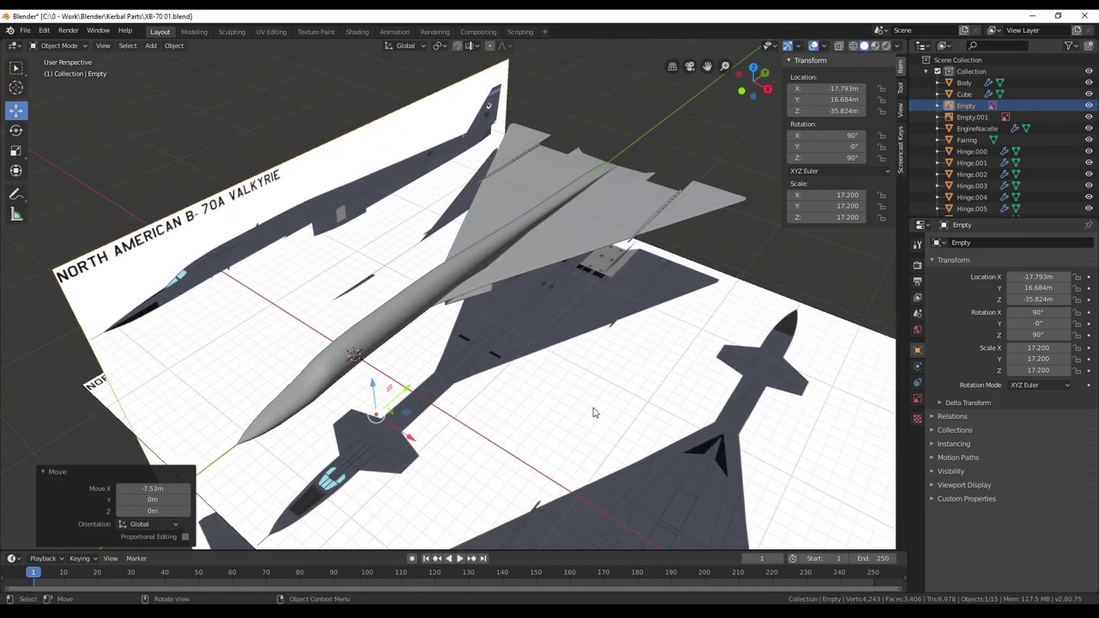
pyautogui.moveTo(599, 413); pyautogui.dragTo(571, 395, button='middle')
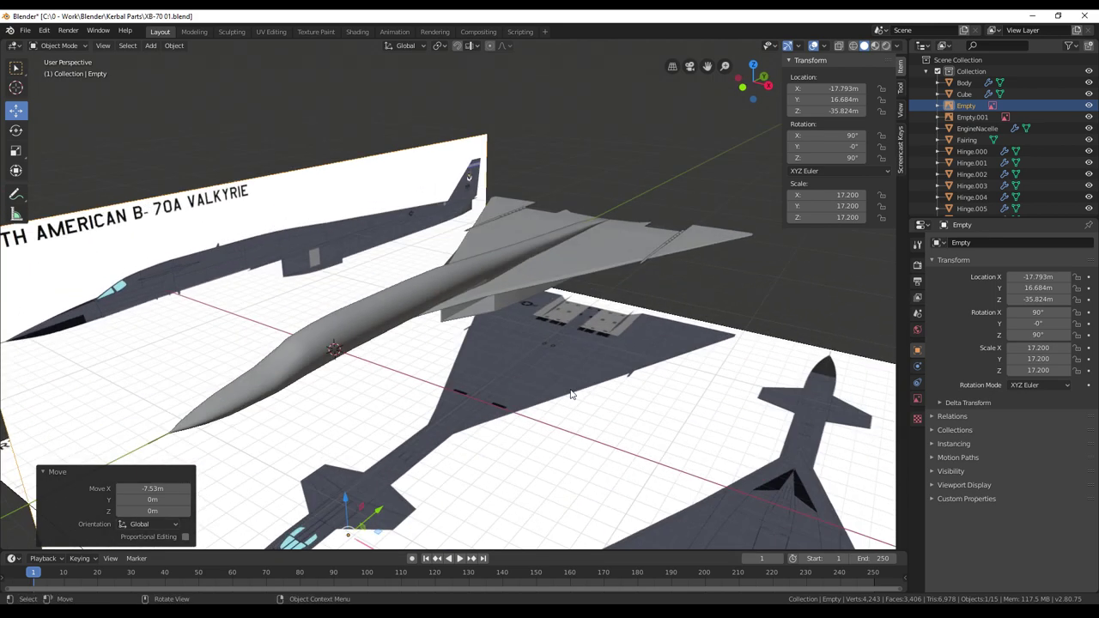